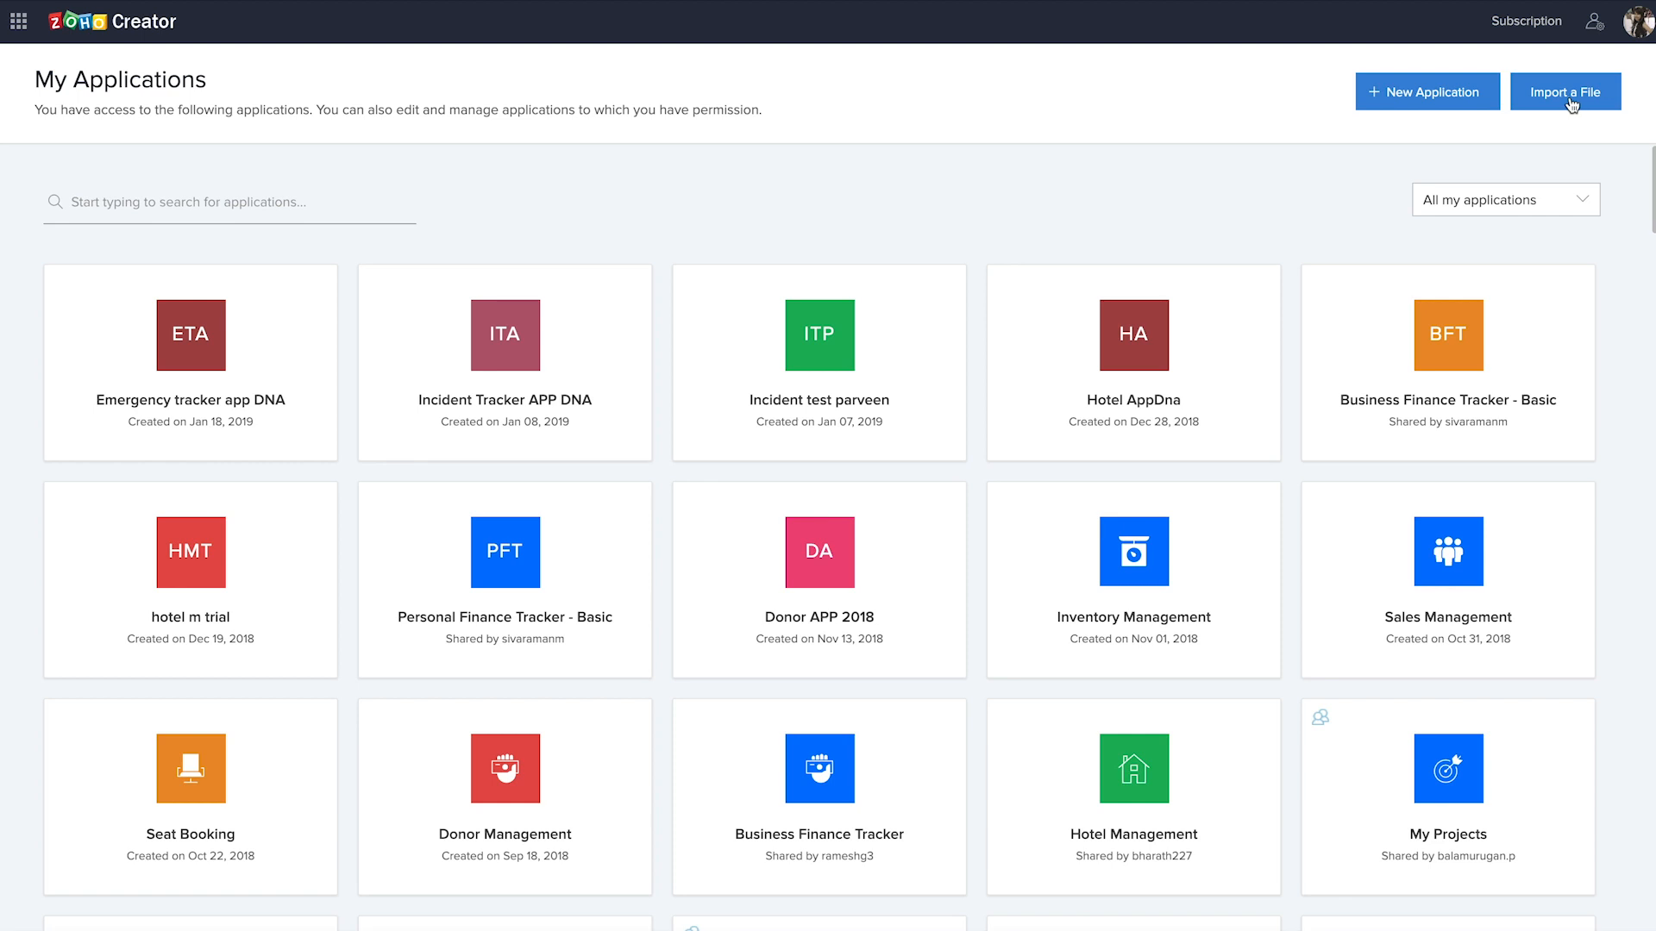
Create a new application from scratch named "Business Finance tracker app DNA"
mouse_move(1130, 195)
scroll(1131, 195, up, 7)
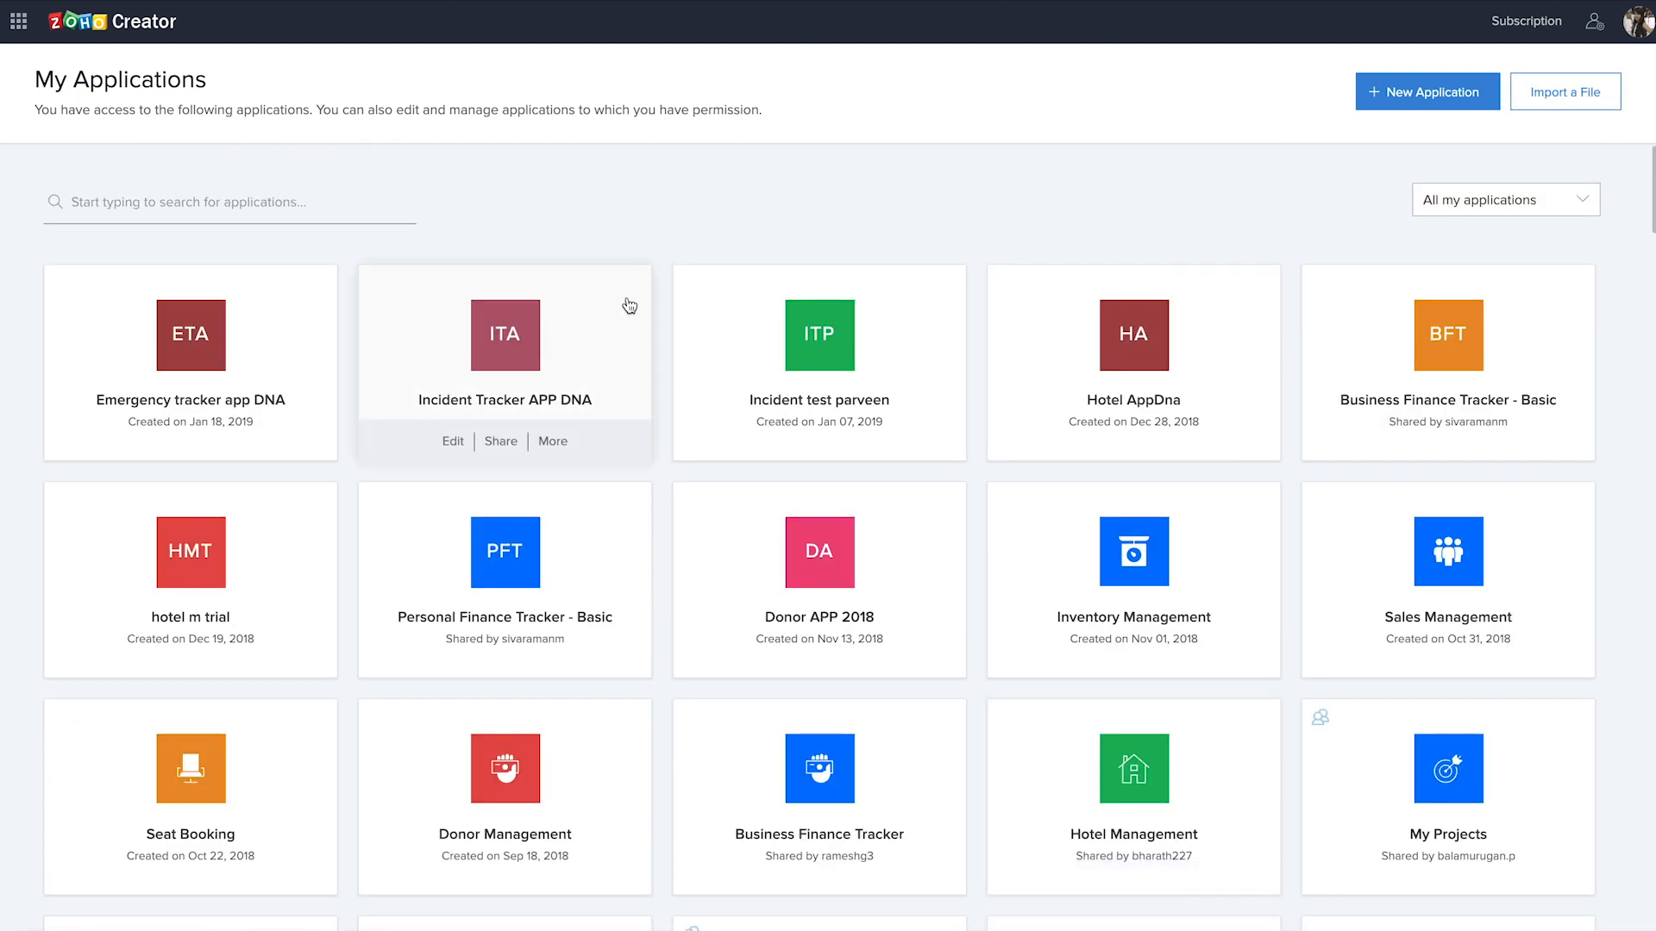
click(1403, 102)
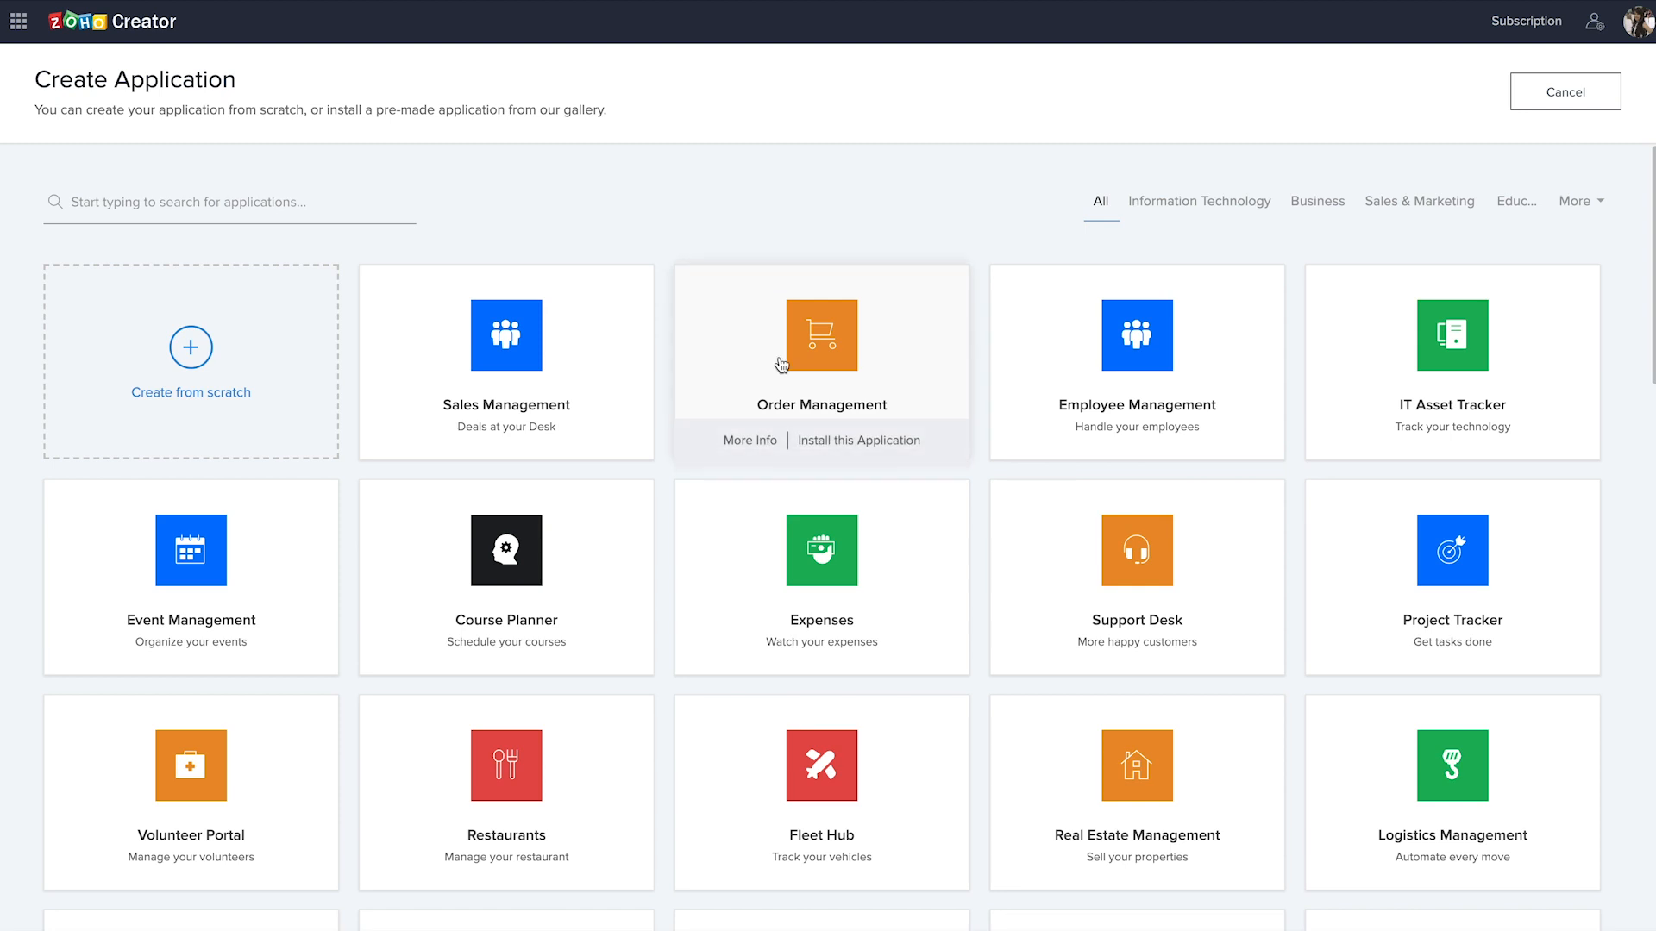
scroll(786, 391, down, 1)
scroll(786, 390, down, 2)
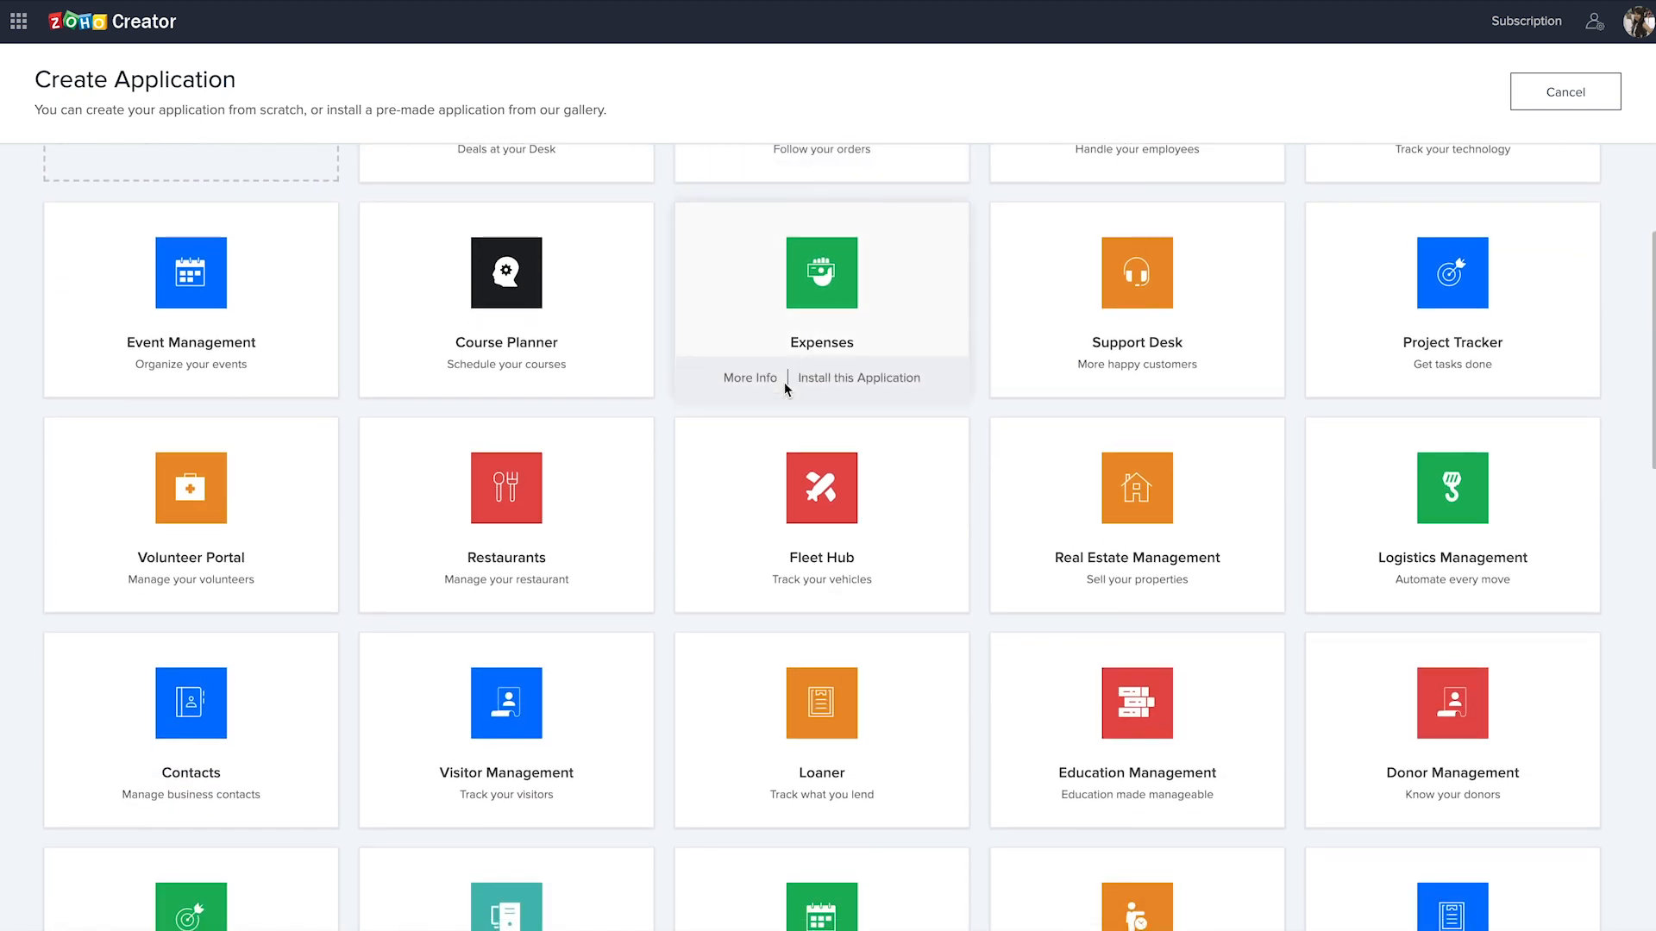
scroll(786, 390, down, 2)
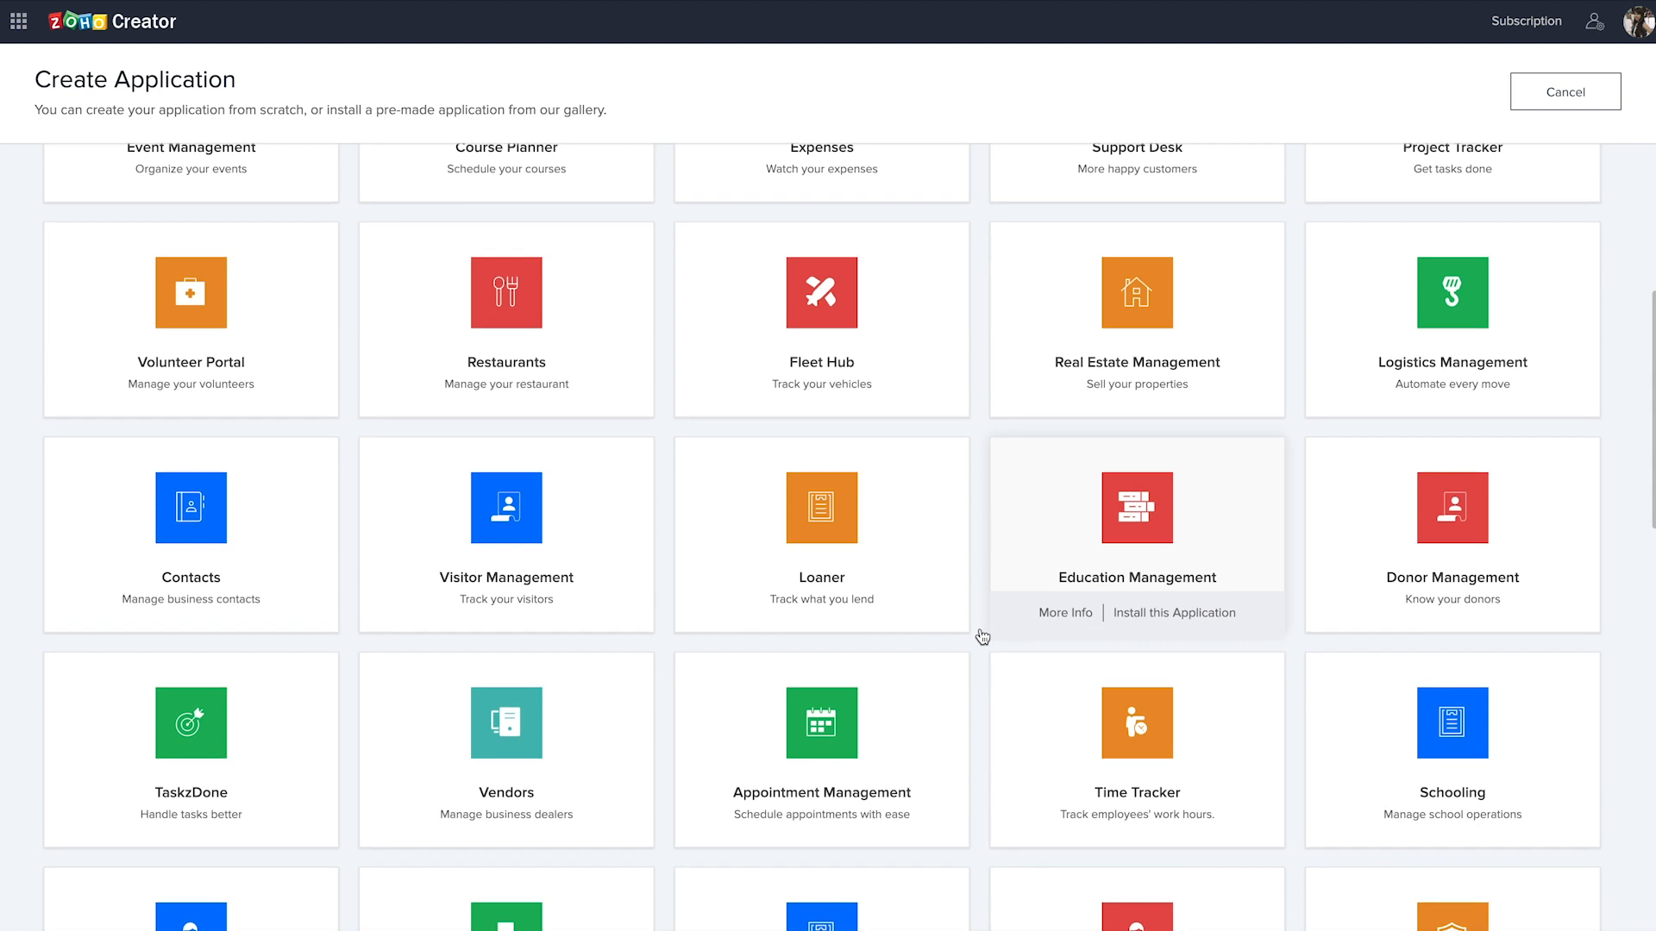
scroll(982, 636, down, 10)
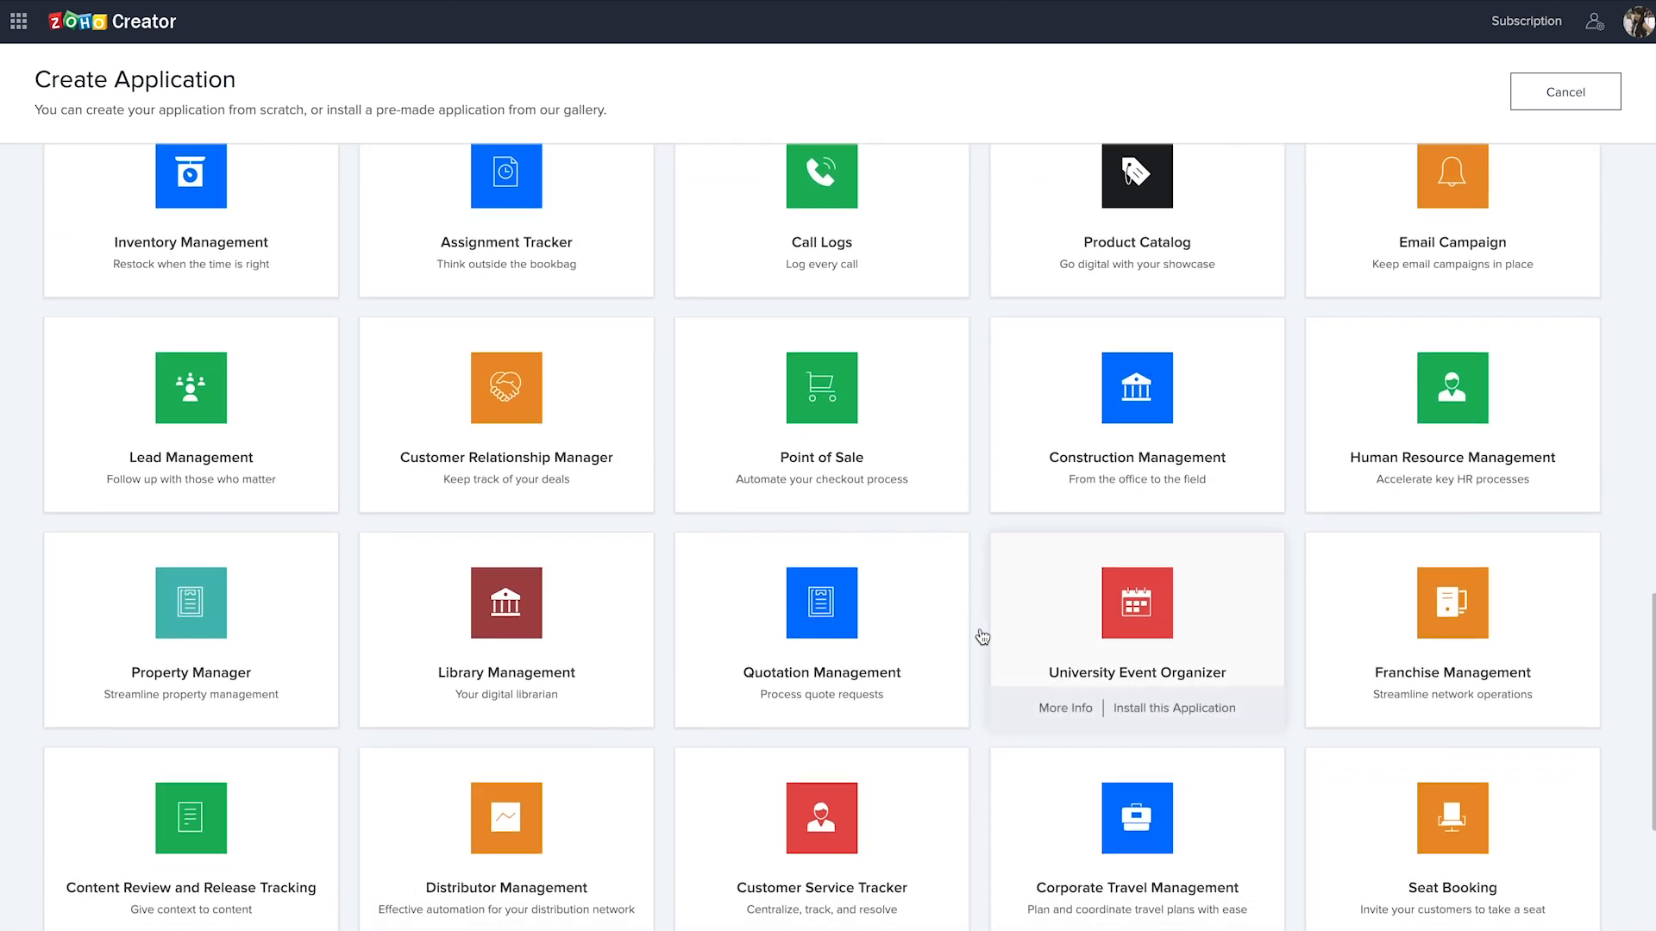
scroll(982, 636, up, 12)
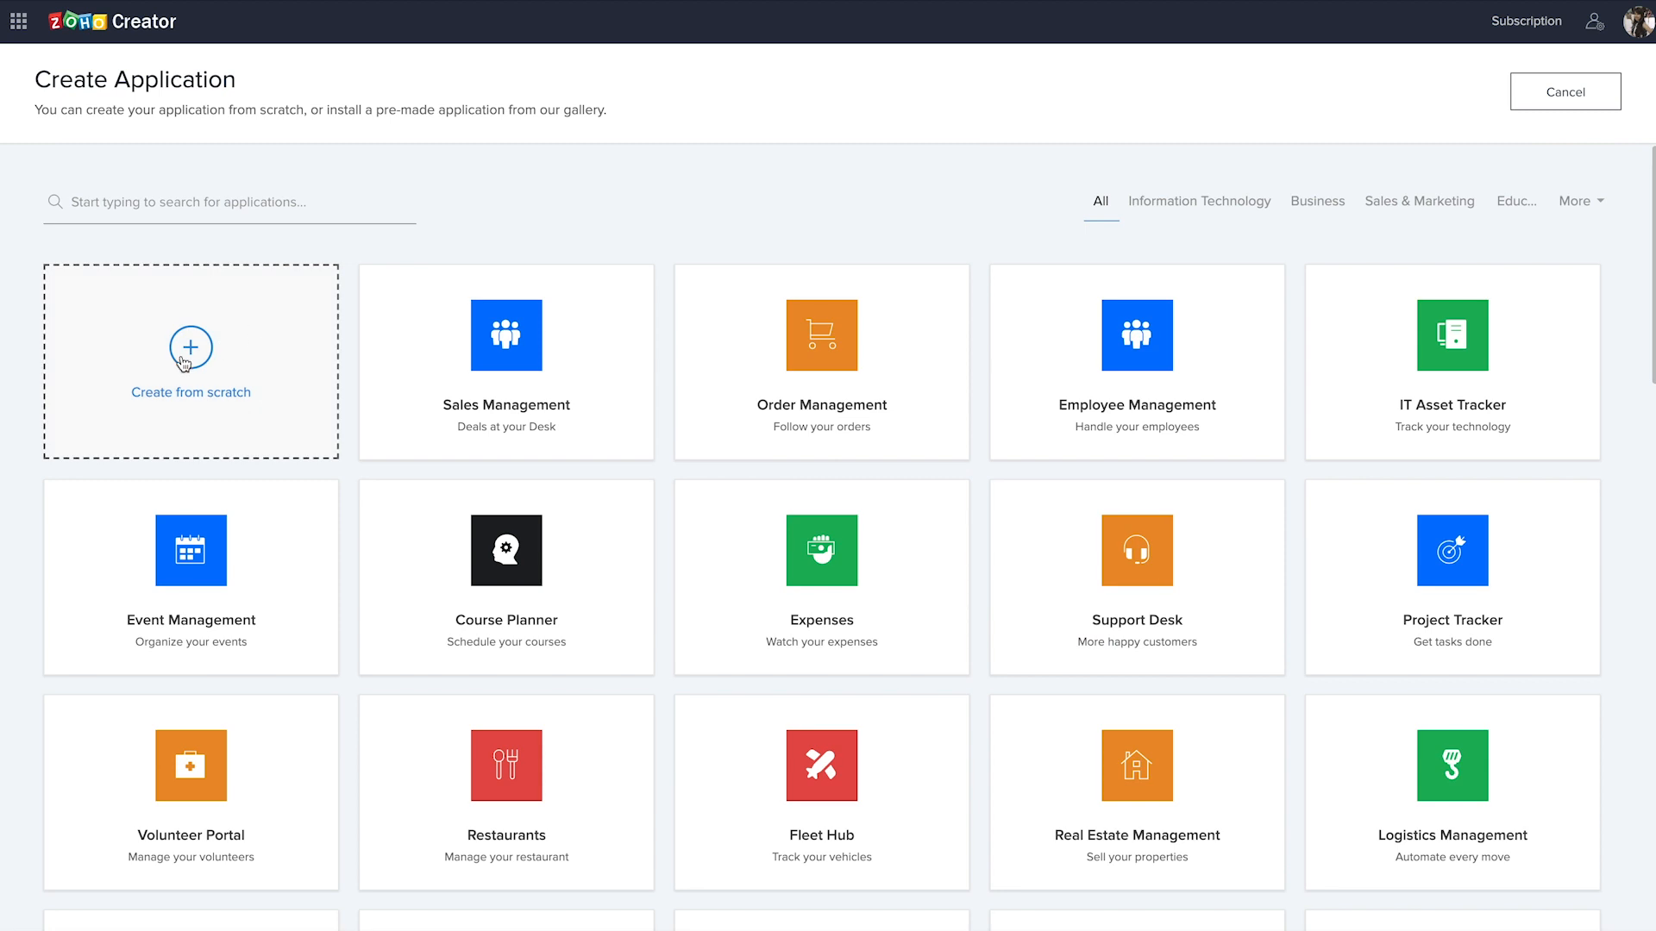
click(185, 360)
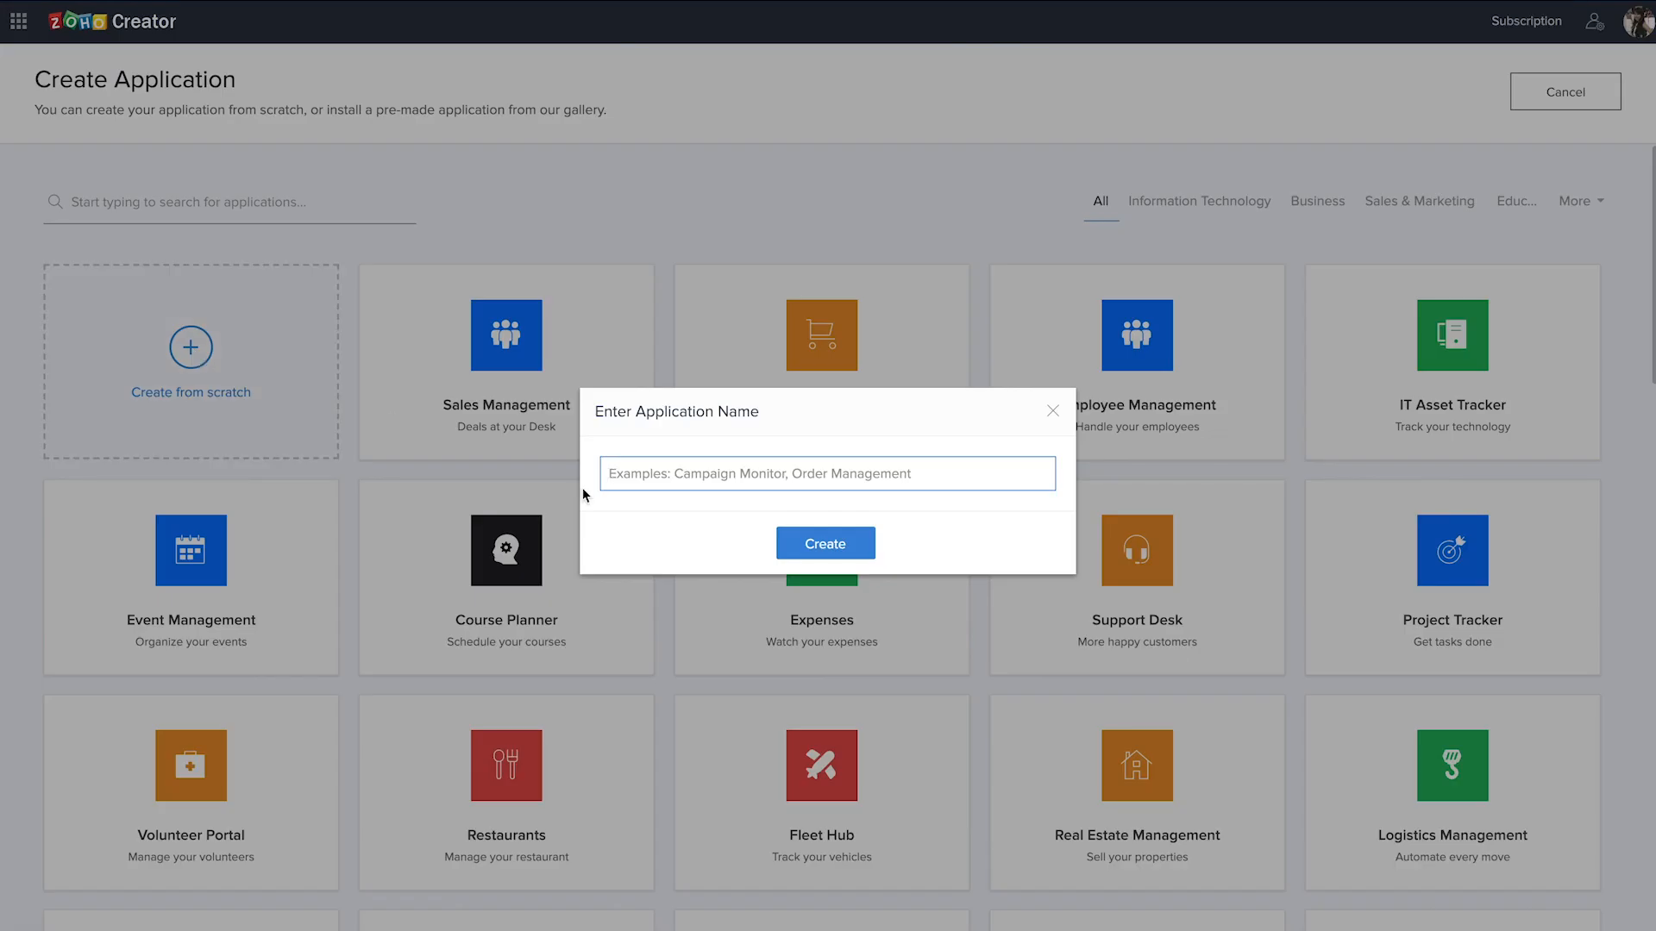
text(Business Finance tracker app DNA)
click(824, 544)
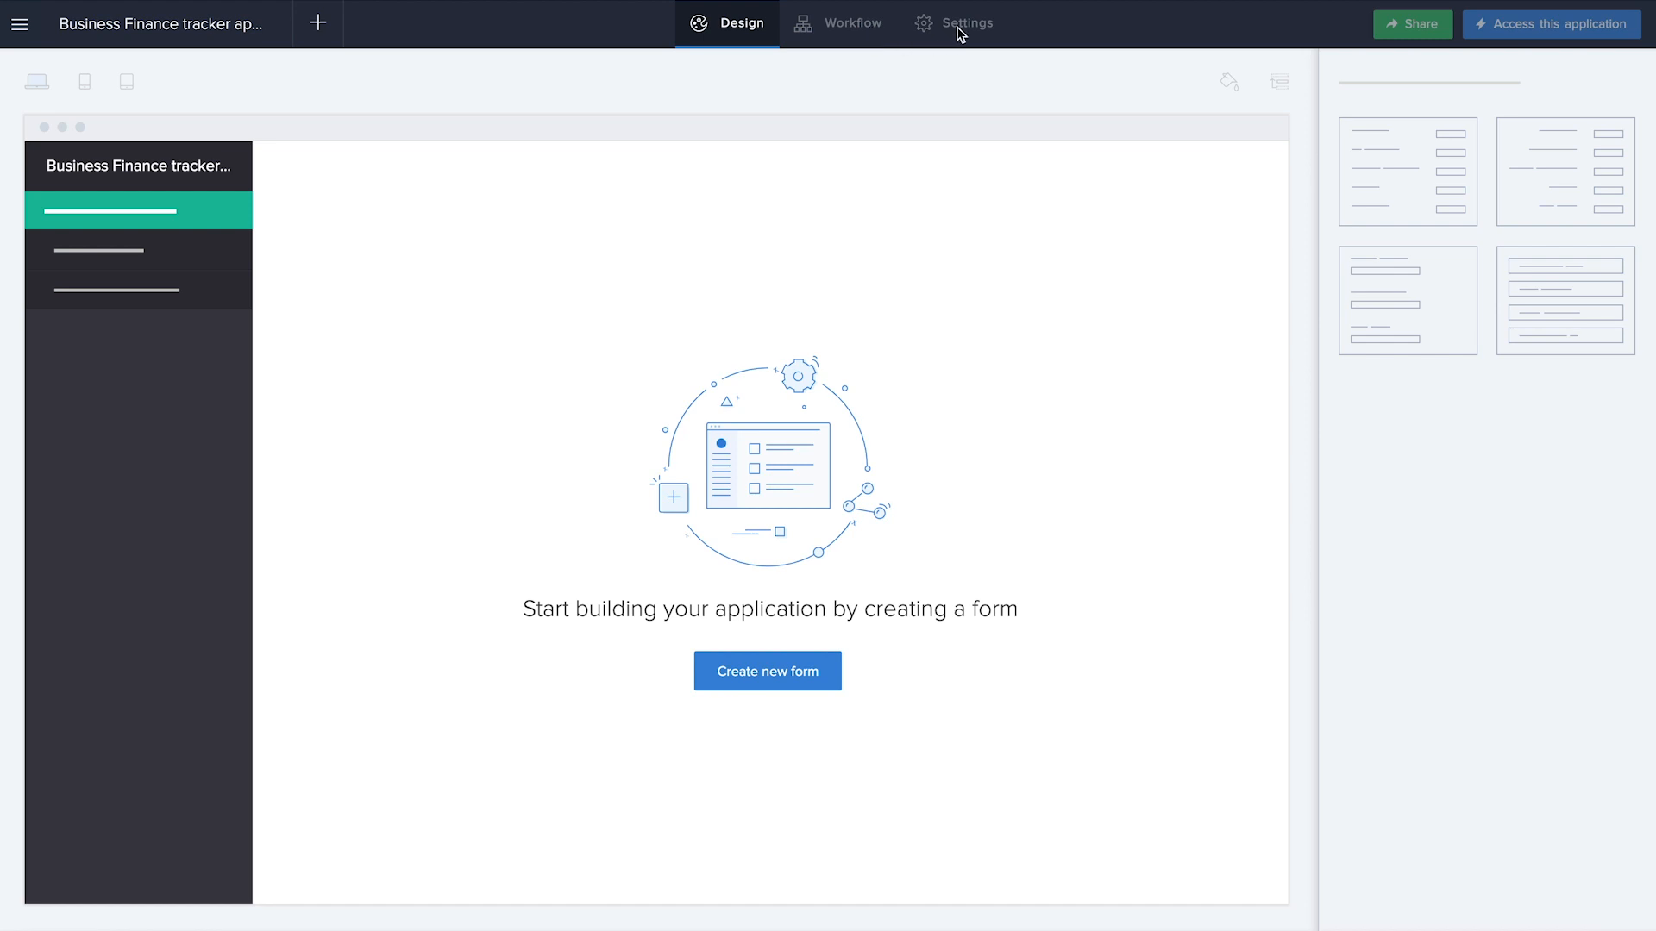
Create a blank form named "Add Account" in the new application
click(769, 678)
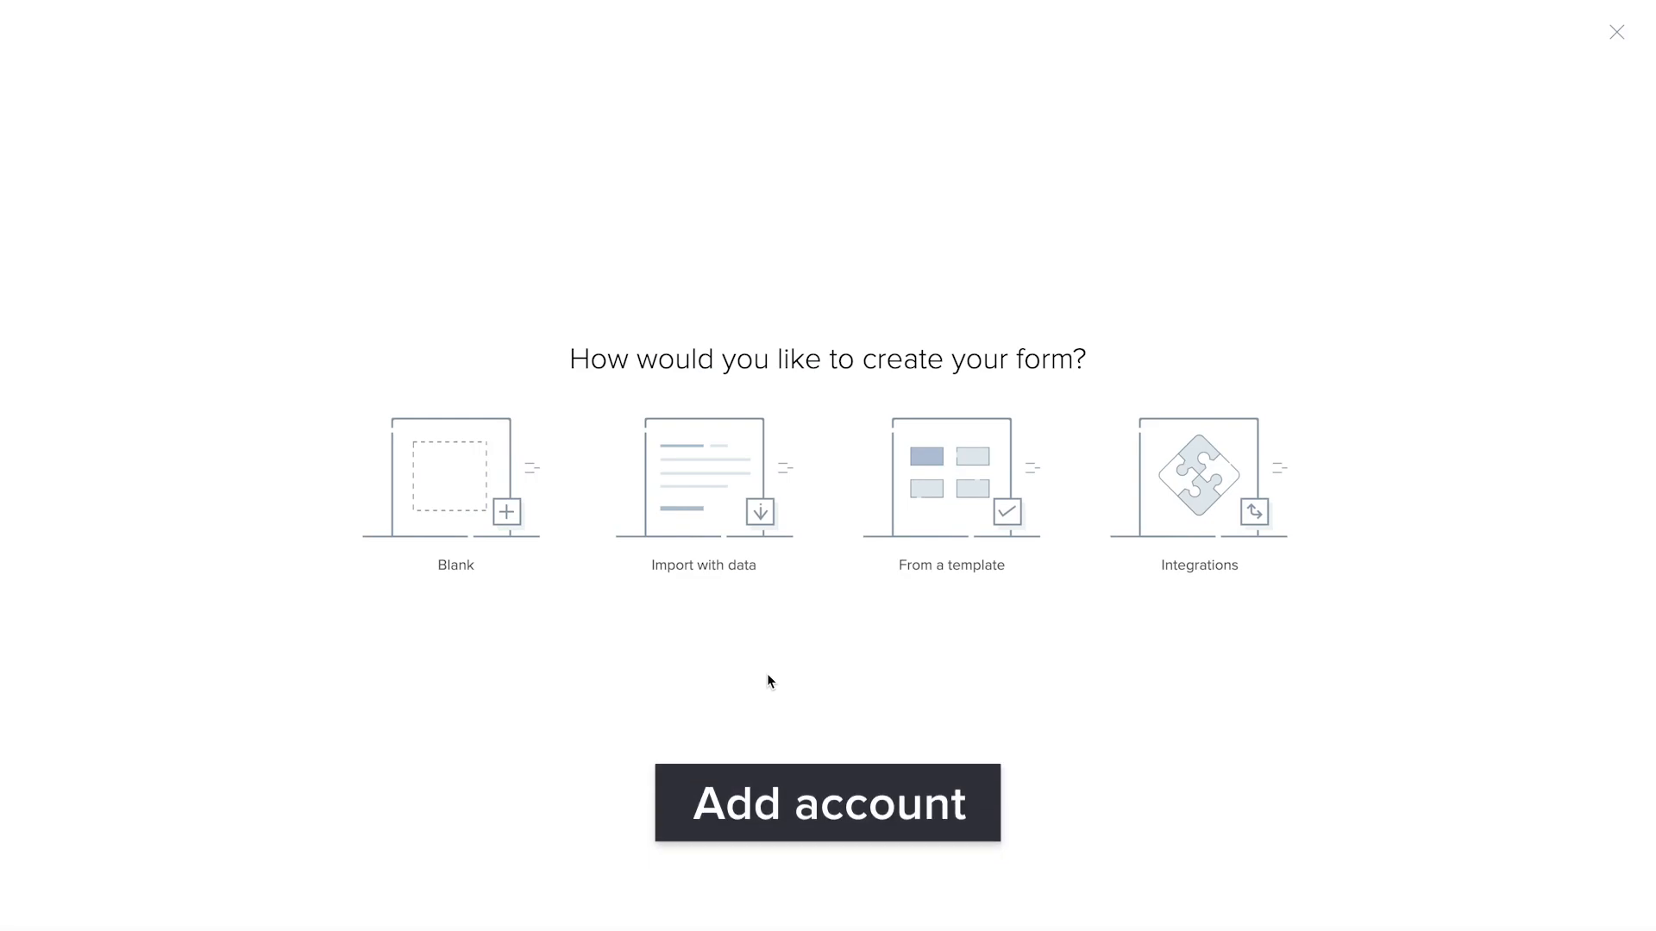
click(451, 480)
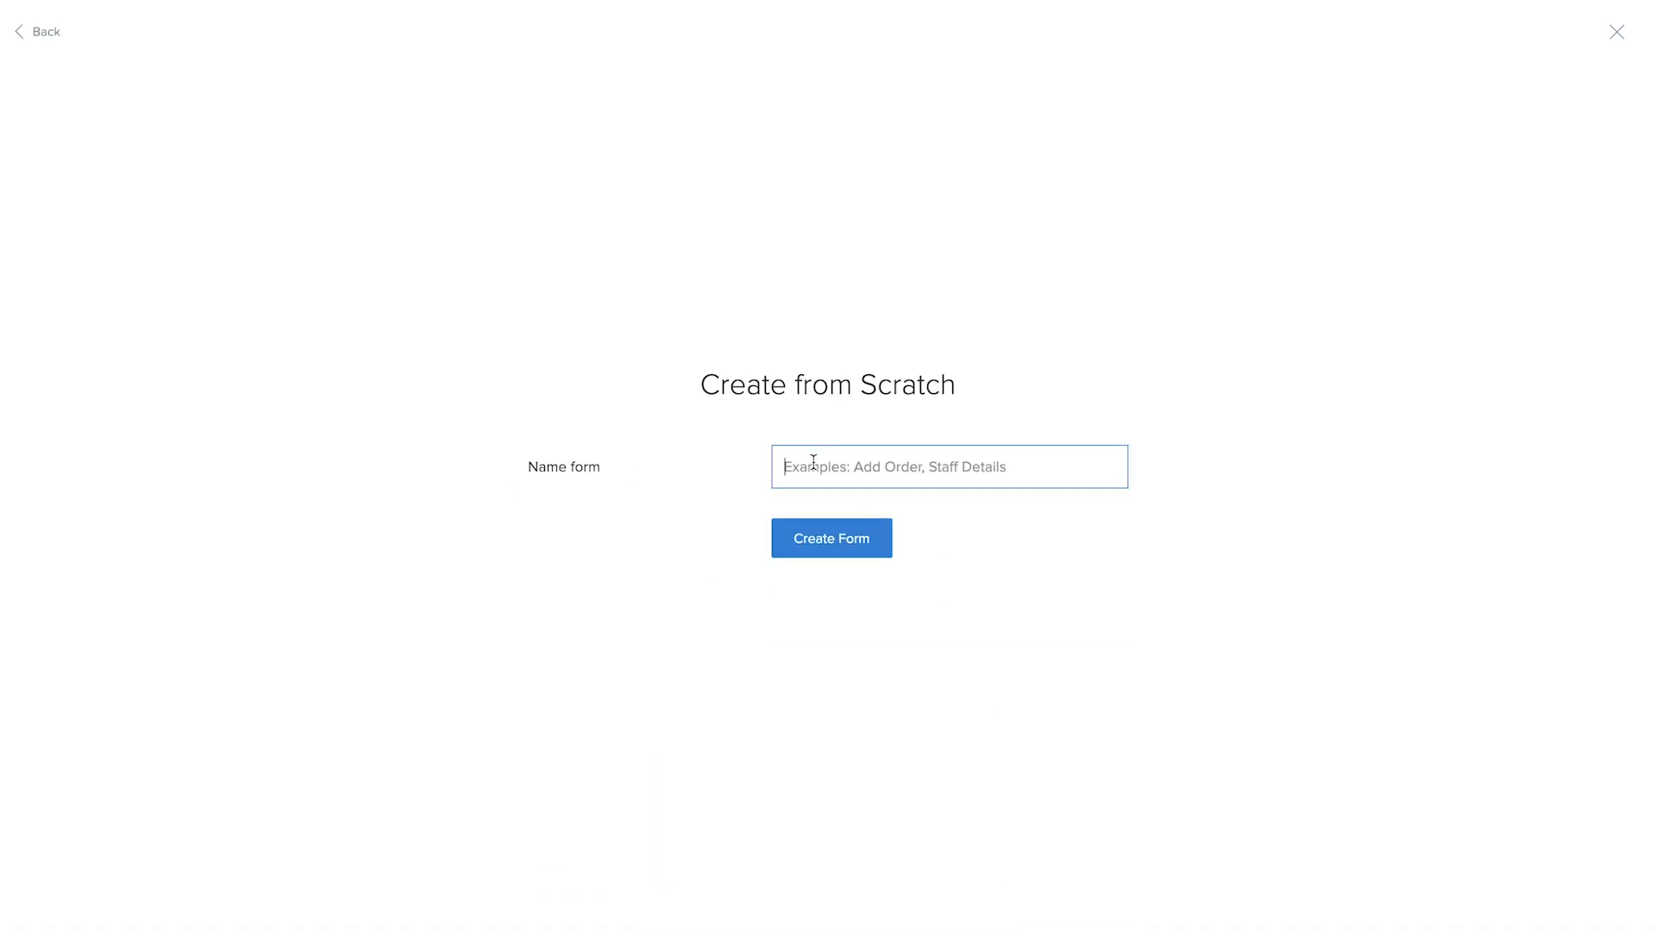
text(Add Account)
click(880, 550)
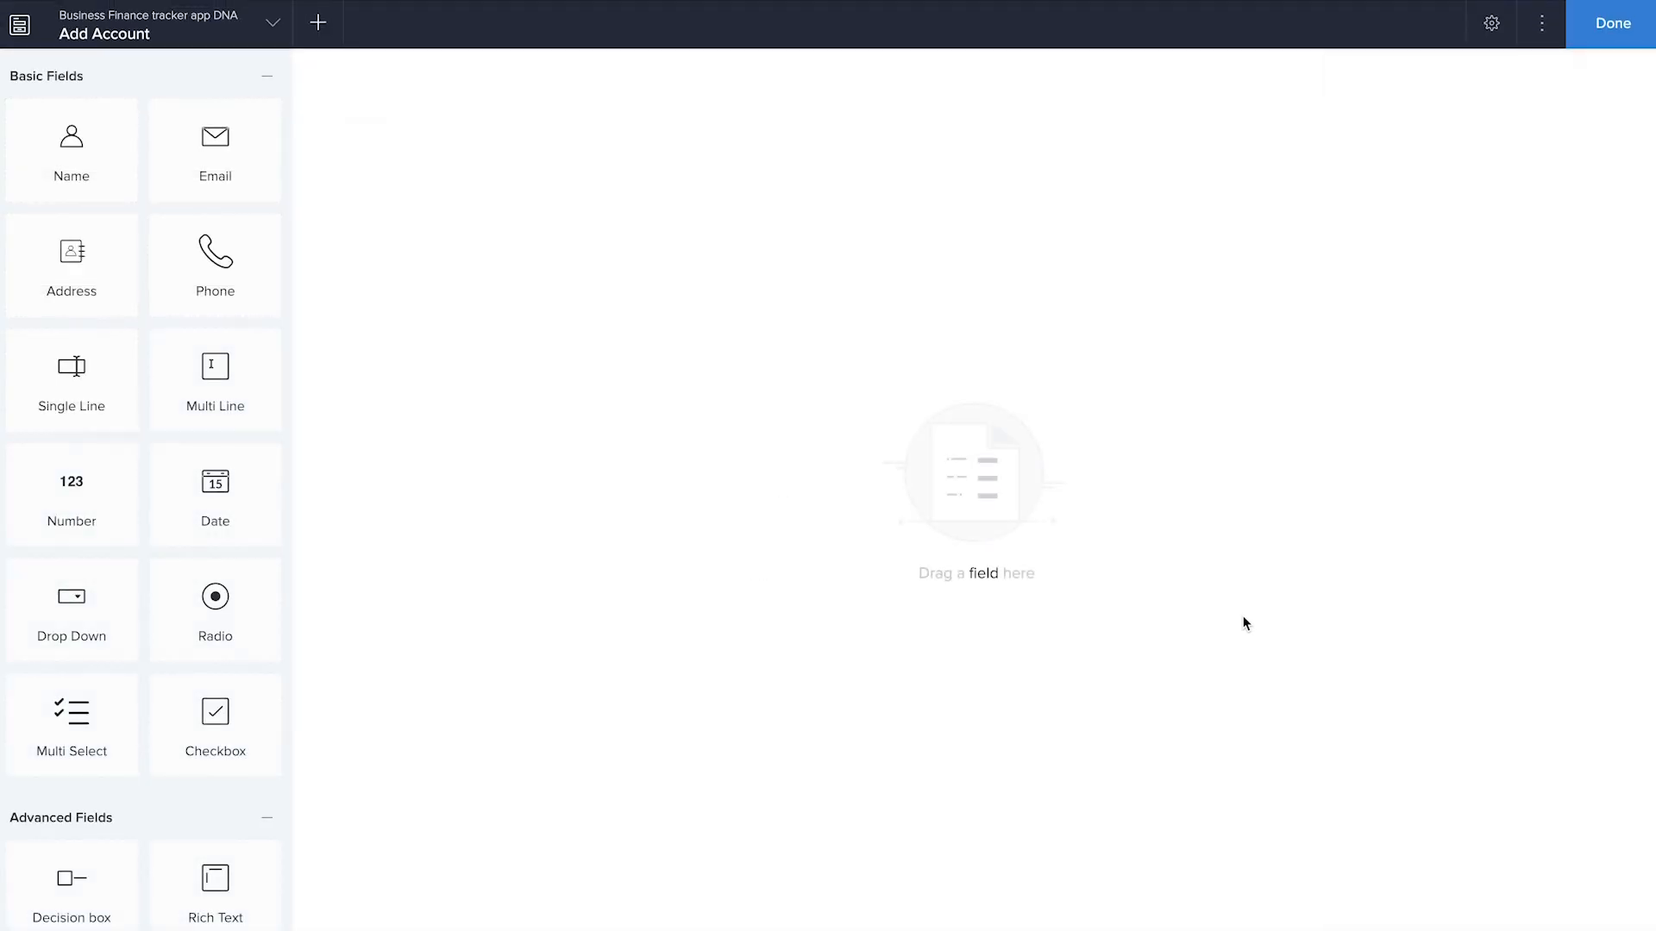
Add a Single Line field named "Account Name" and a Number field named "Account ID" to the form
drag(103, 406, 765, 263)
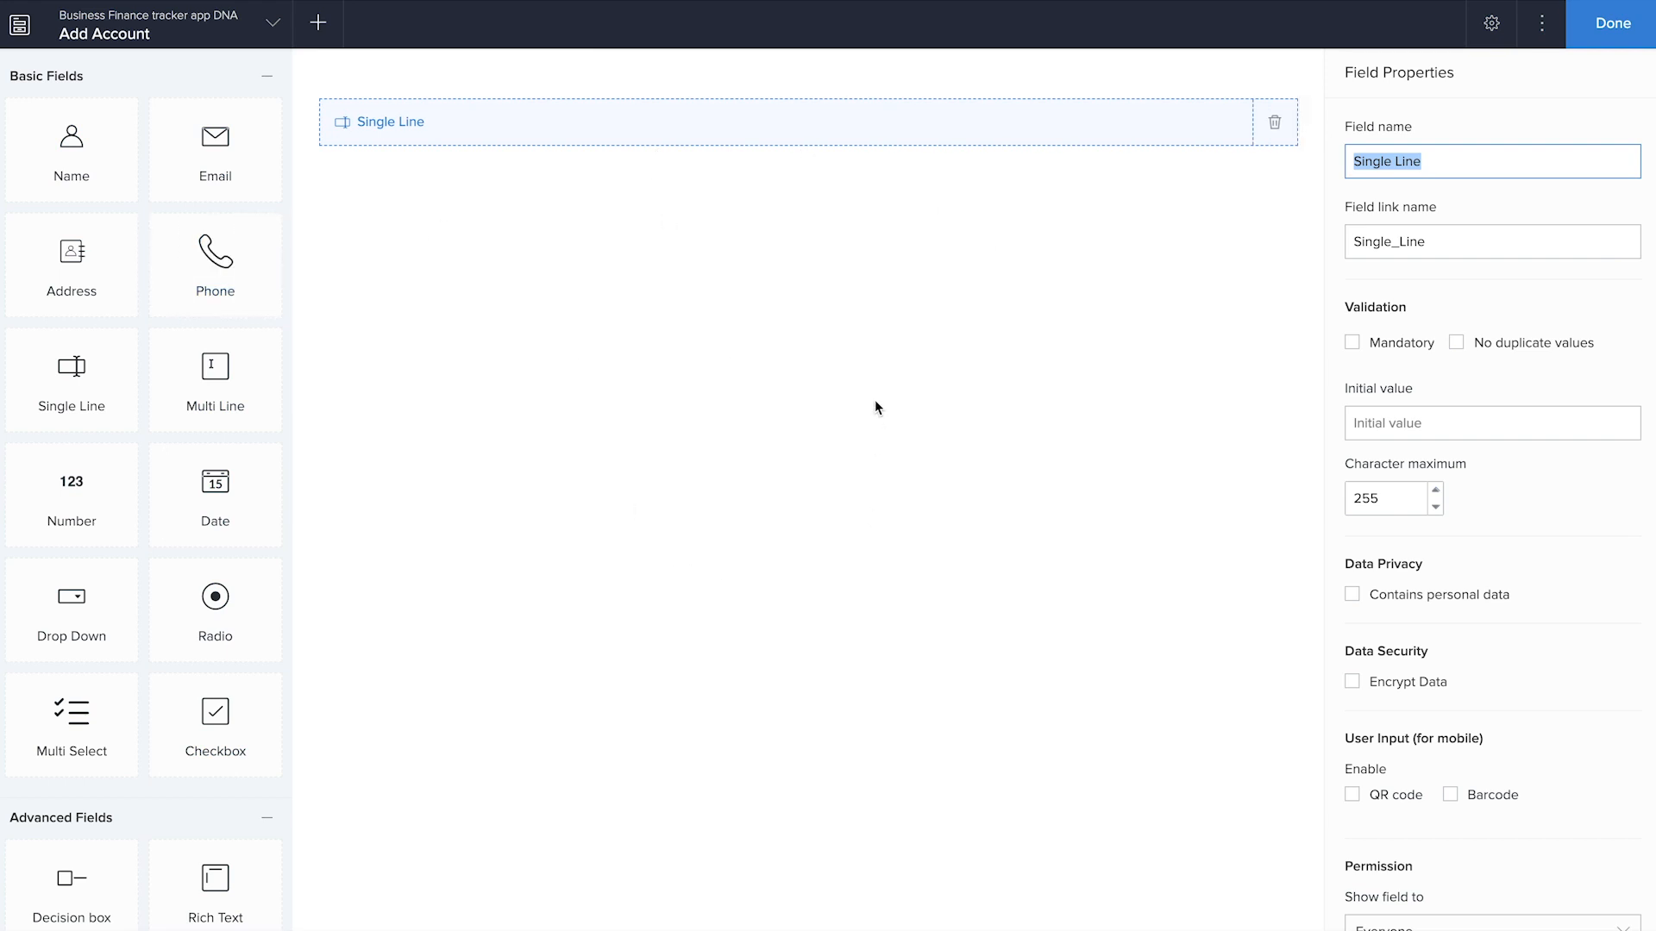
text(Account Name)
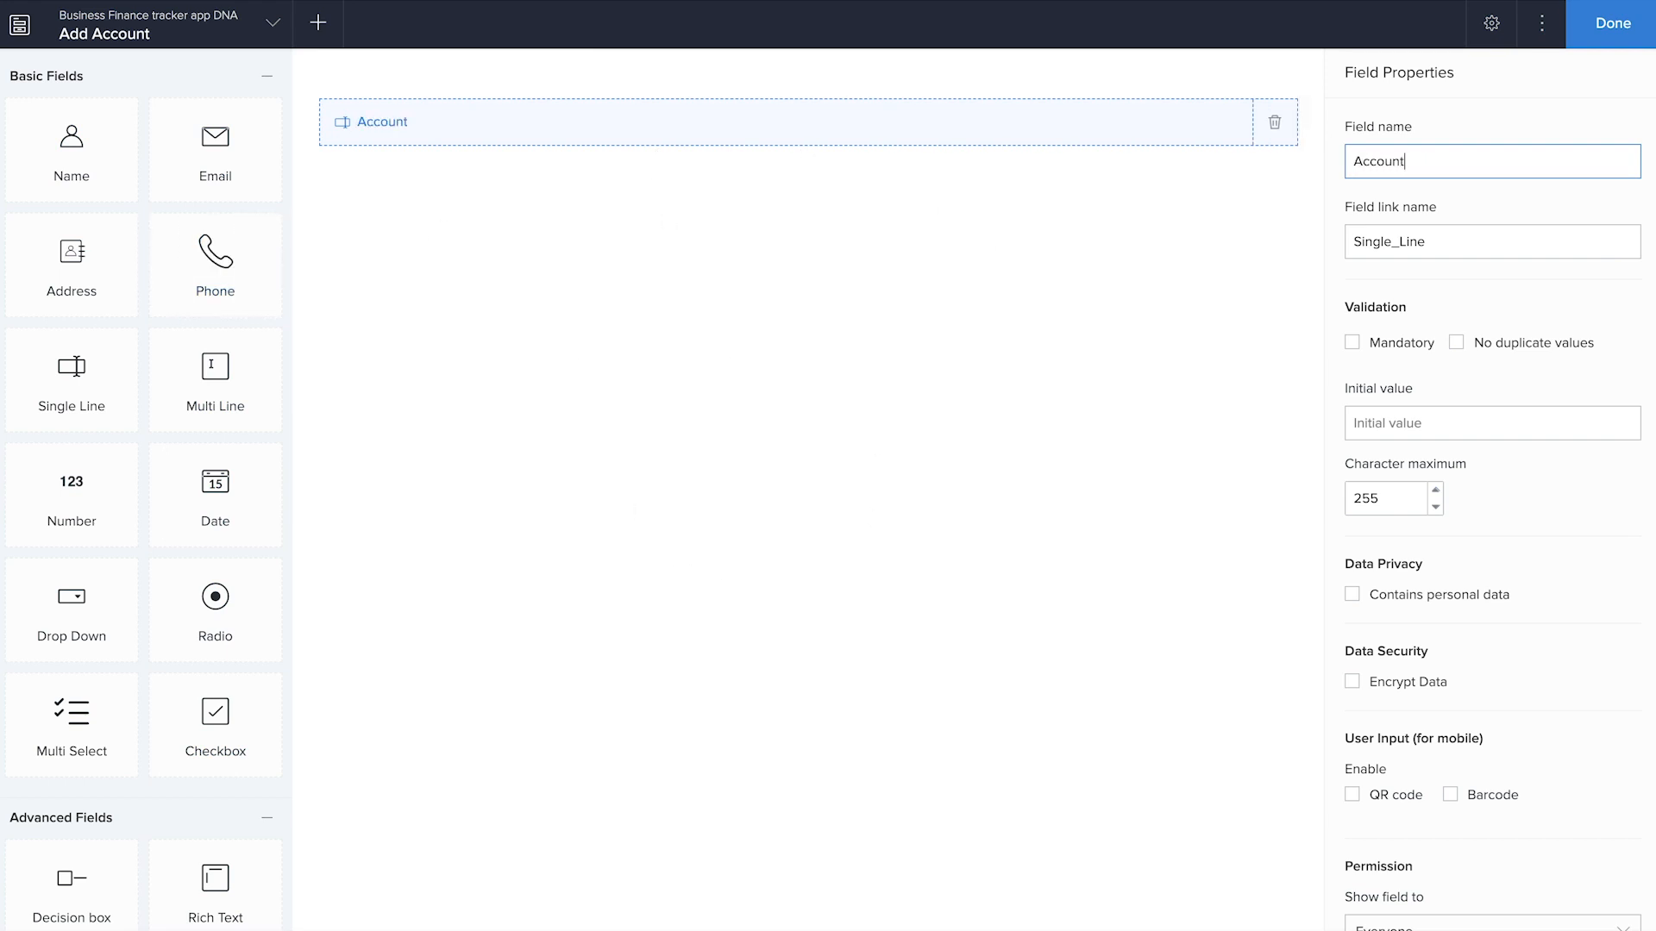
click(731, 612)
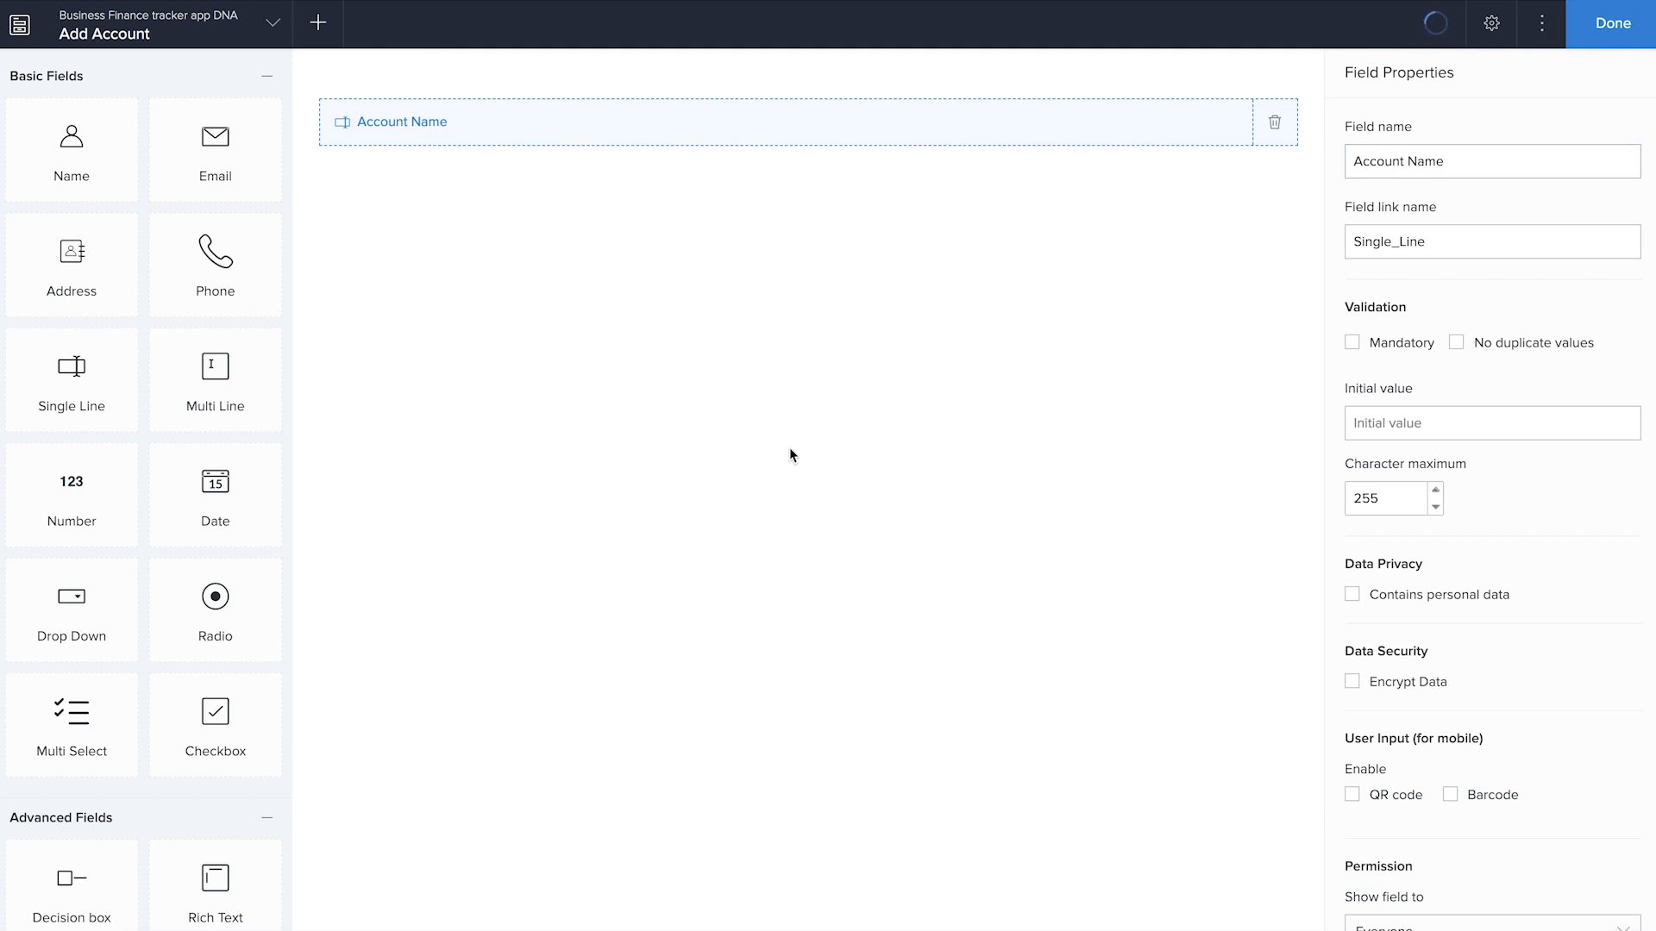
drag(94, 476, 705, 364)
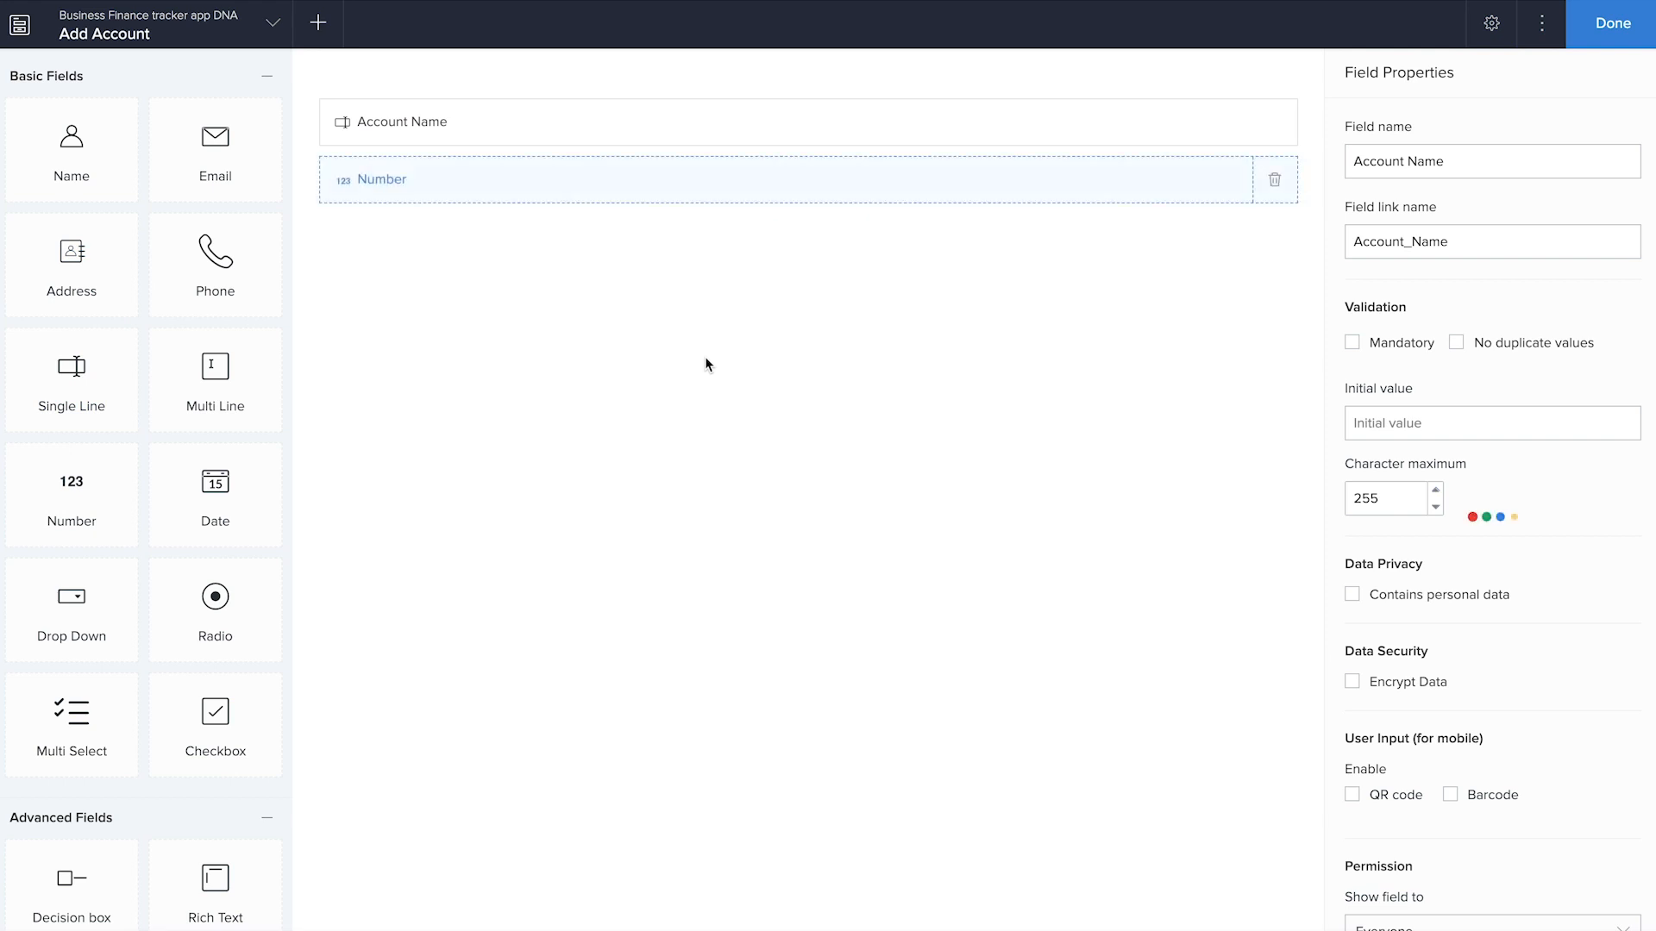
text(Account ID)
click(546, 521)
Add a Drop Down field named "Type of account" below the Account ID field
drag(63, 635, 680, 509)
text(Type of account)
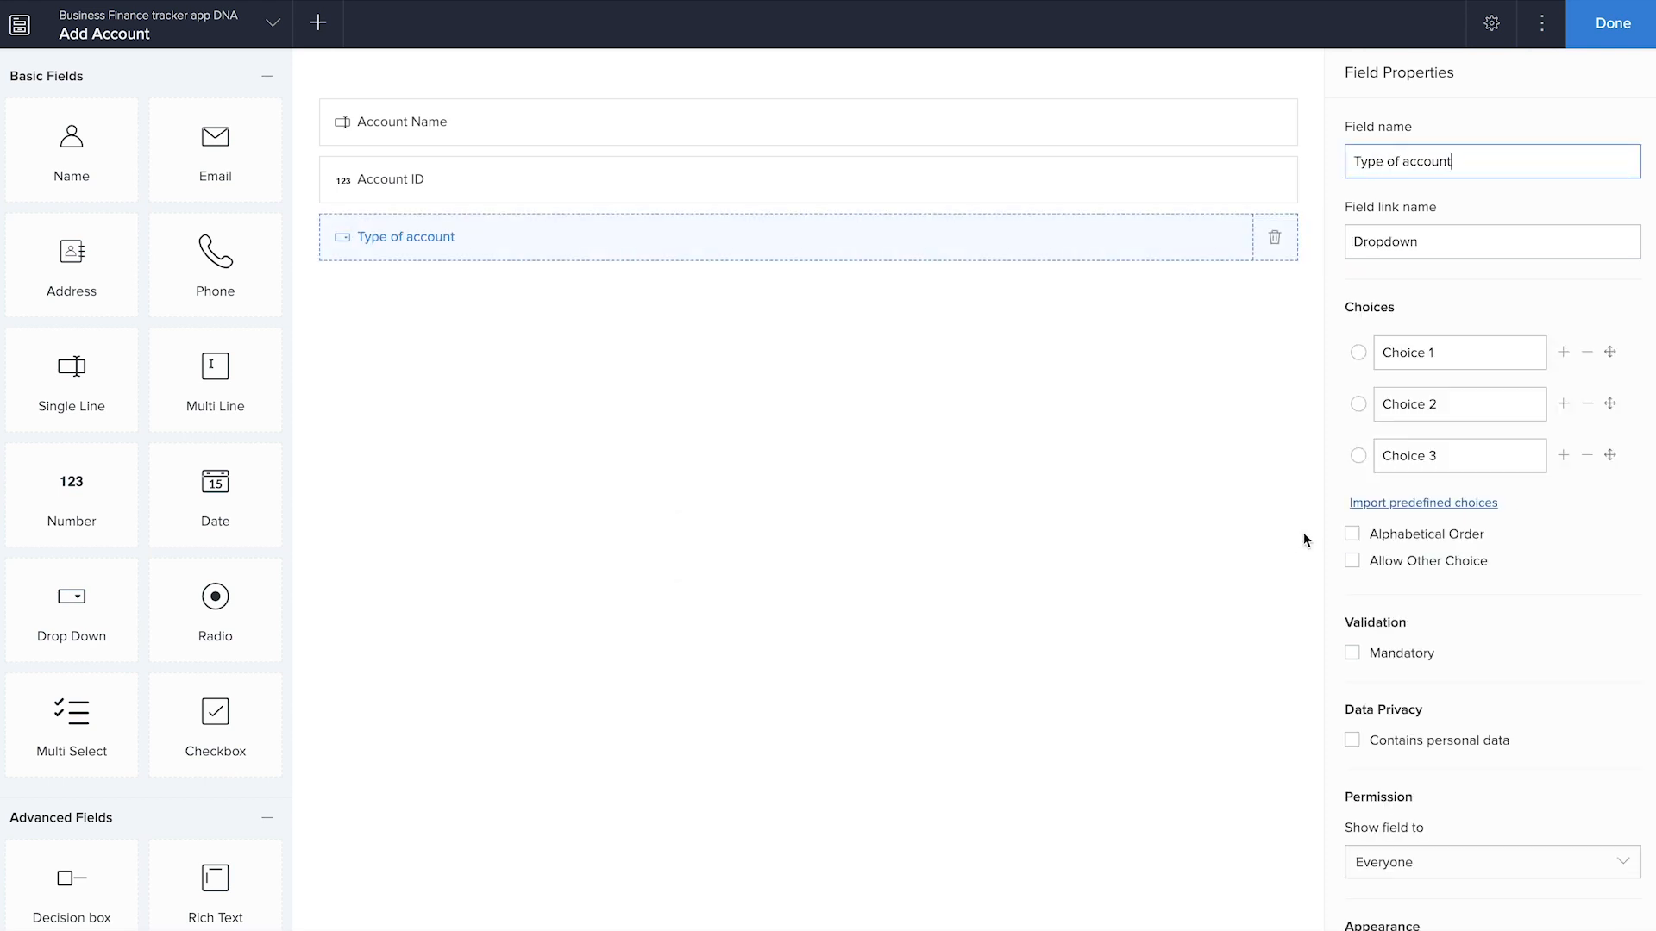
Set the choices of the Type of account field to Payables, Receivables, and Payables and Receivables
key(Tab)
key(Tab)
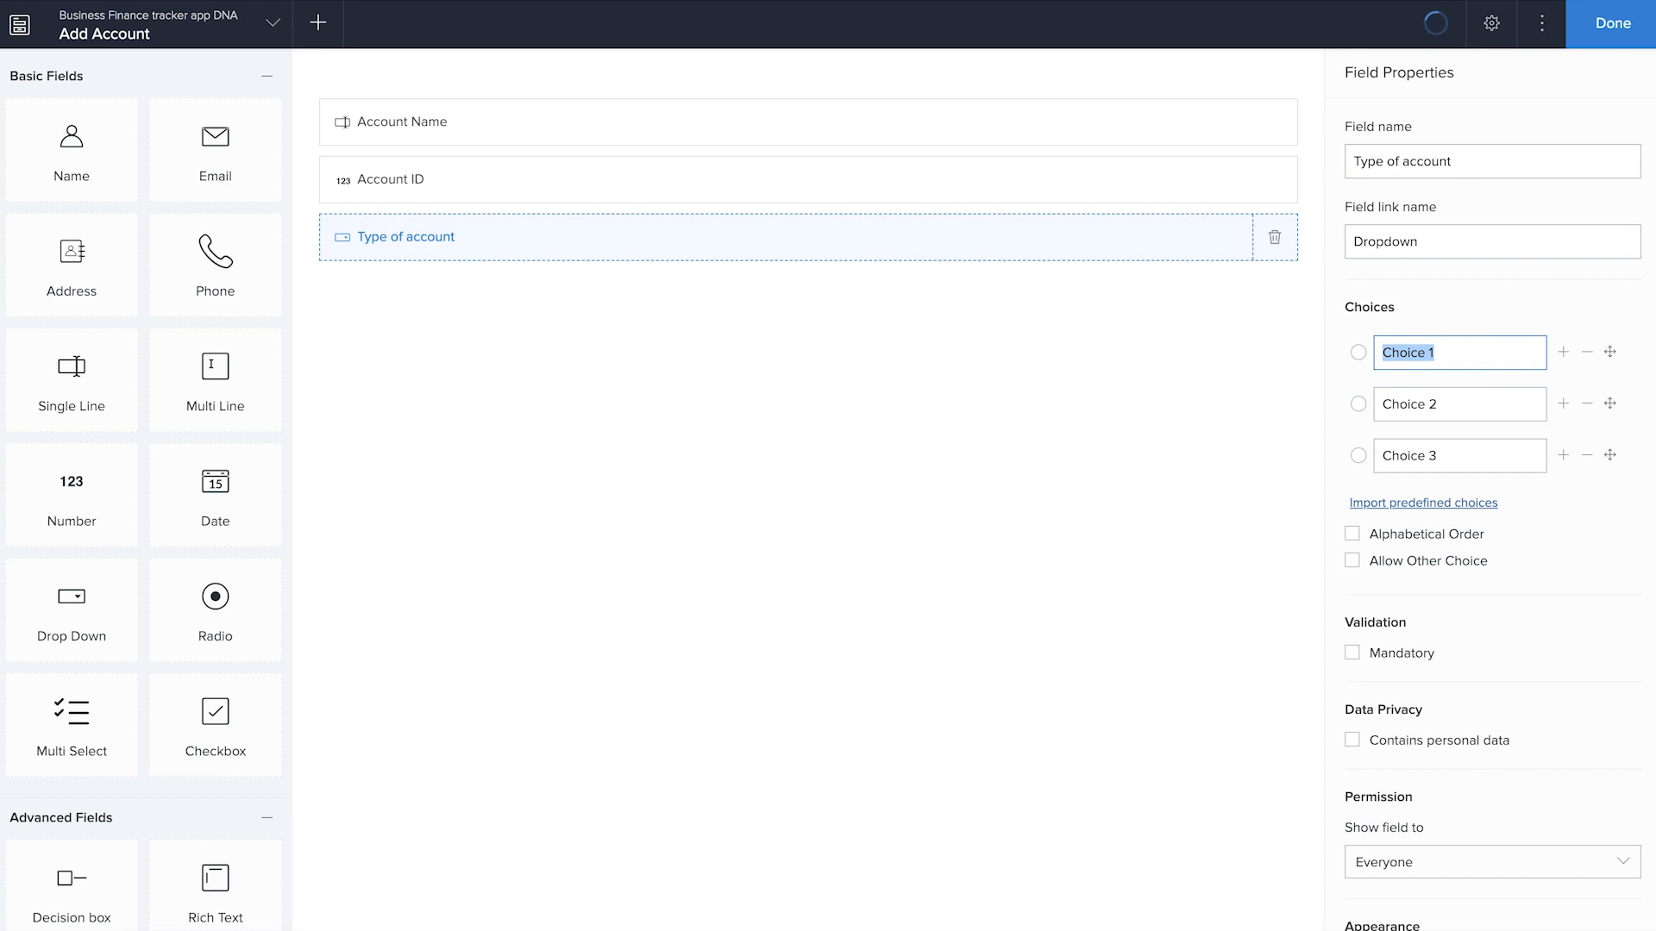
text(Payables)
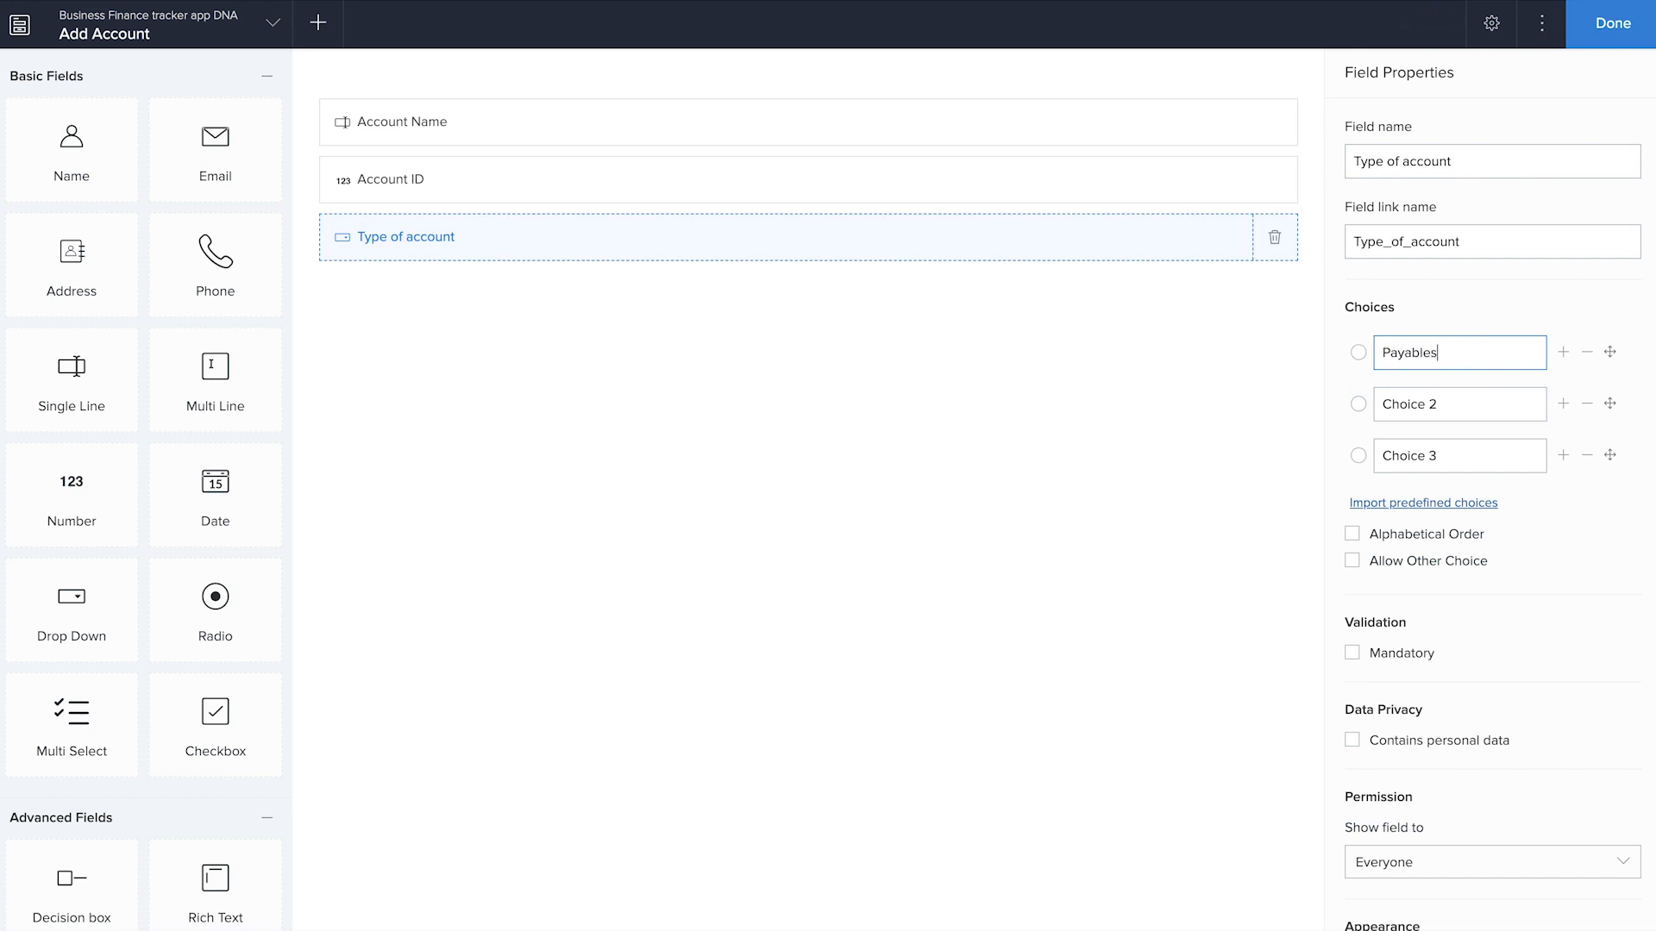
key(Tab)
text(Receivables)
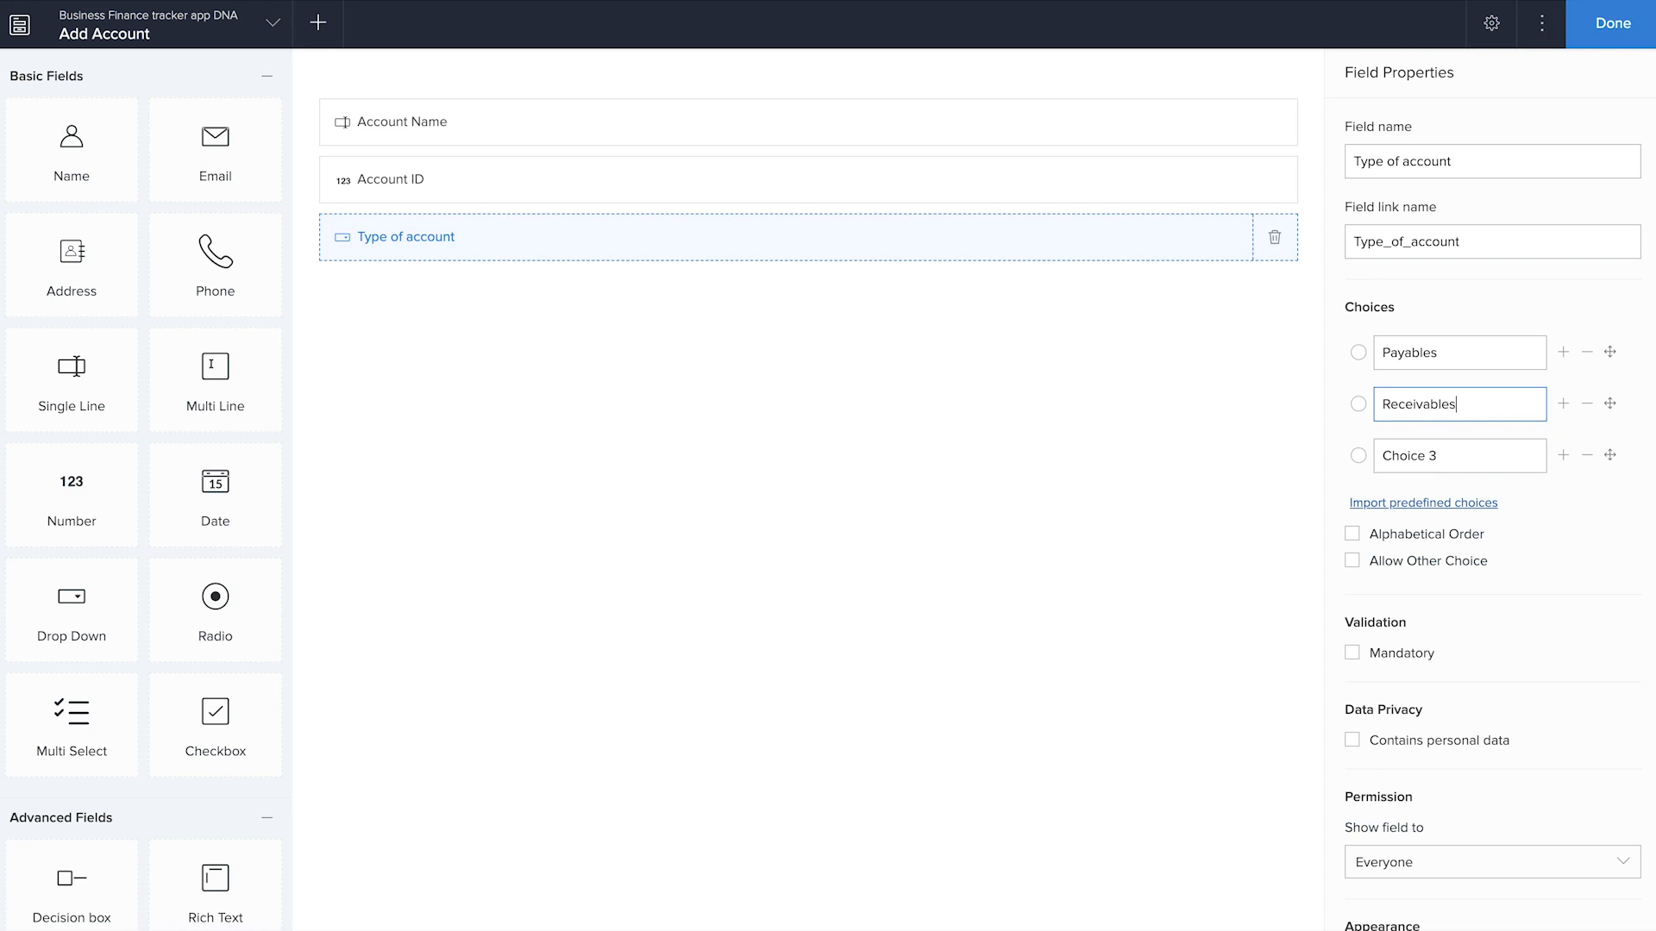
key(Tab)
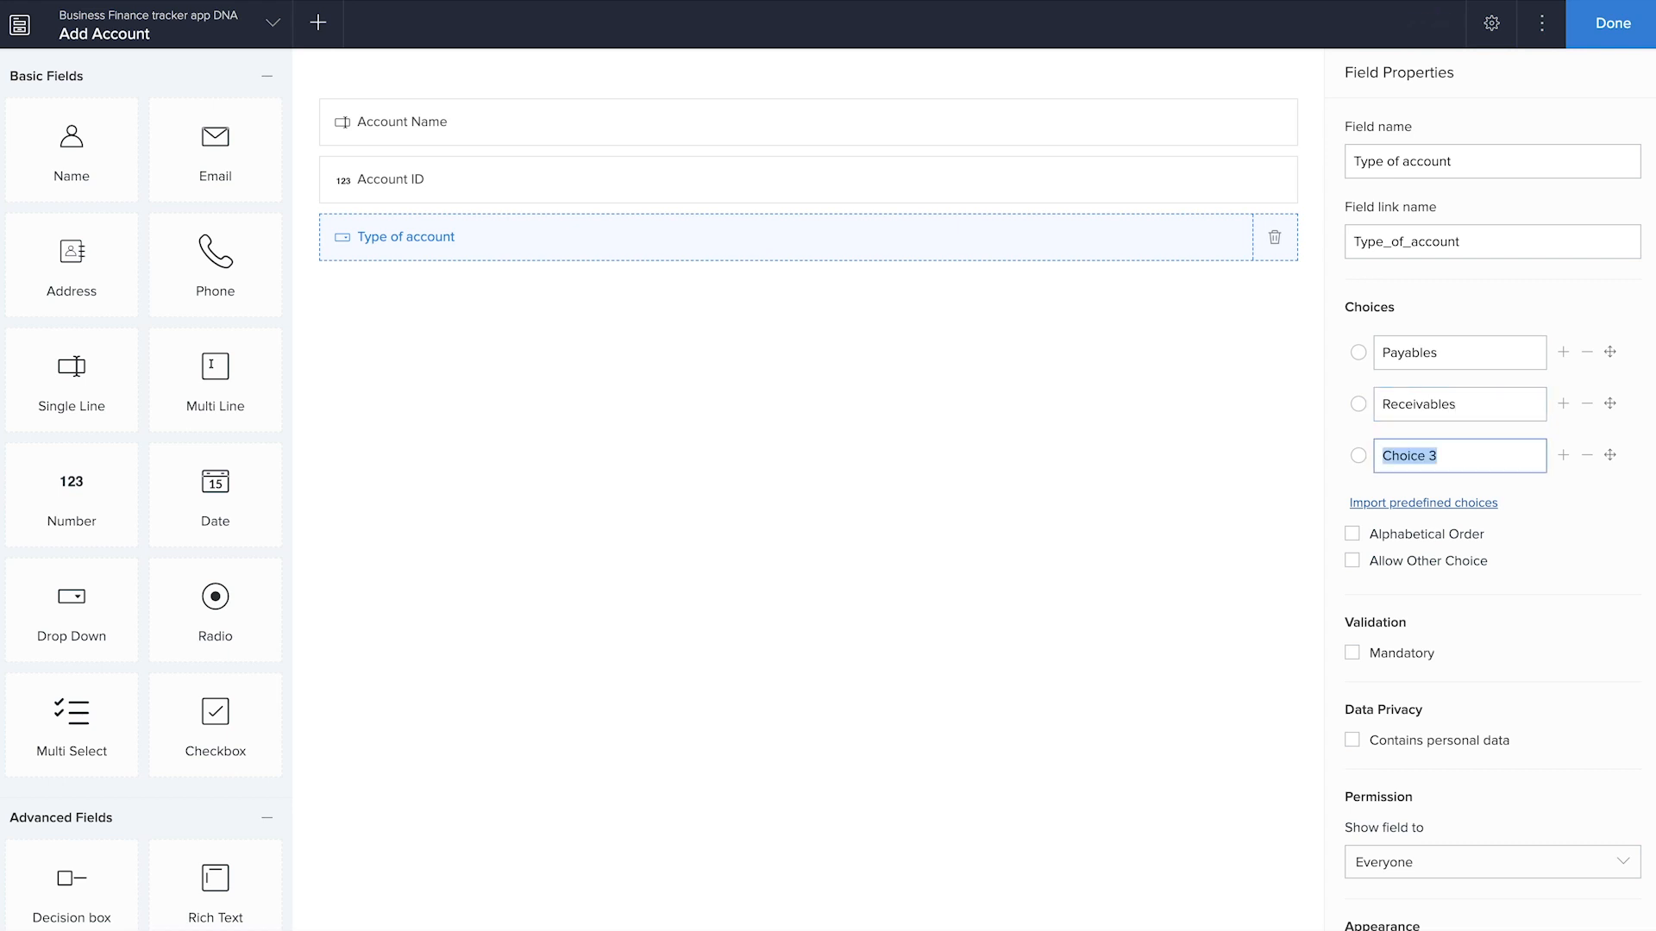
text(Payables and Receivabkle)
key(BackSpace)
key(BackSpace)
key(BackSpace)
text(les)
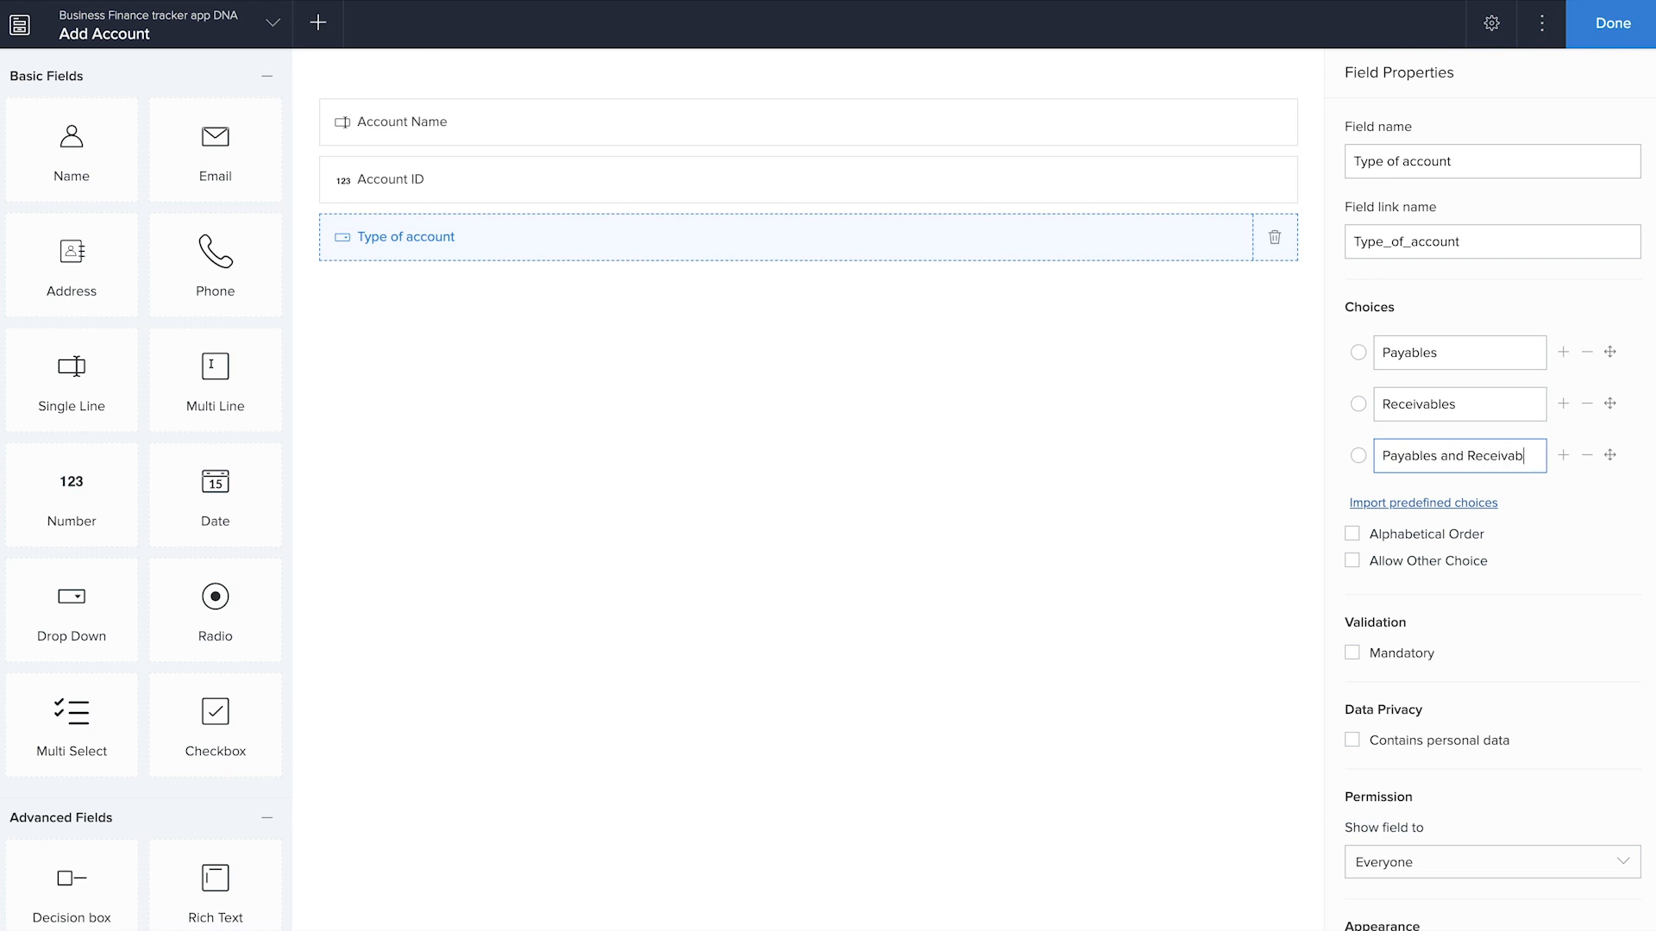
click(1130, 573)
Review the three account type choices and enable Allow Other Choice for the Type of account field
click(1453, 344)
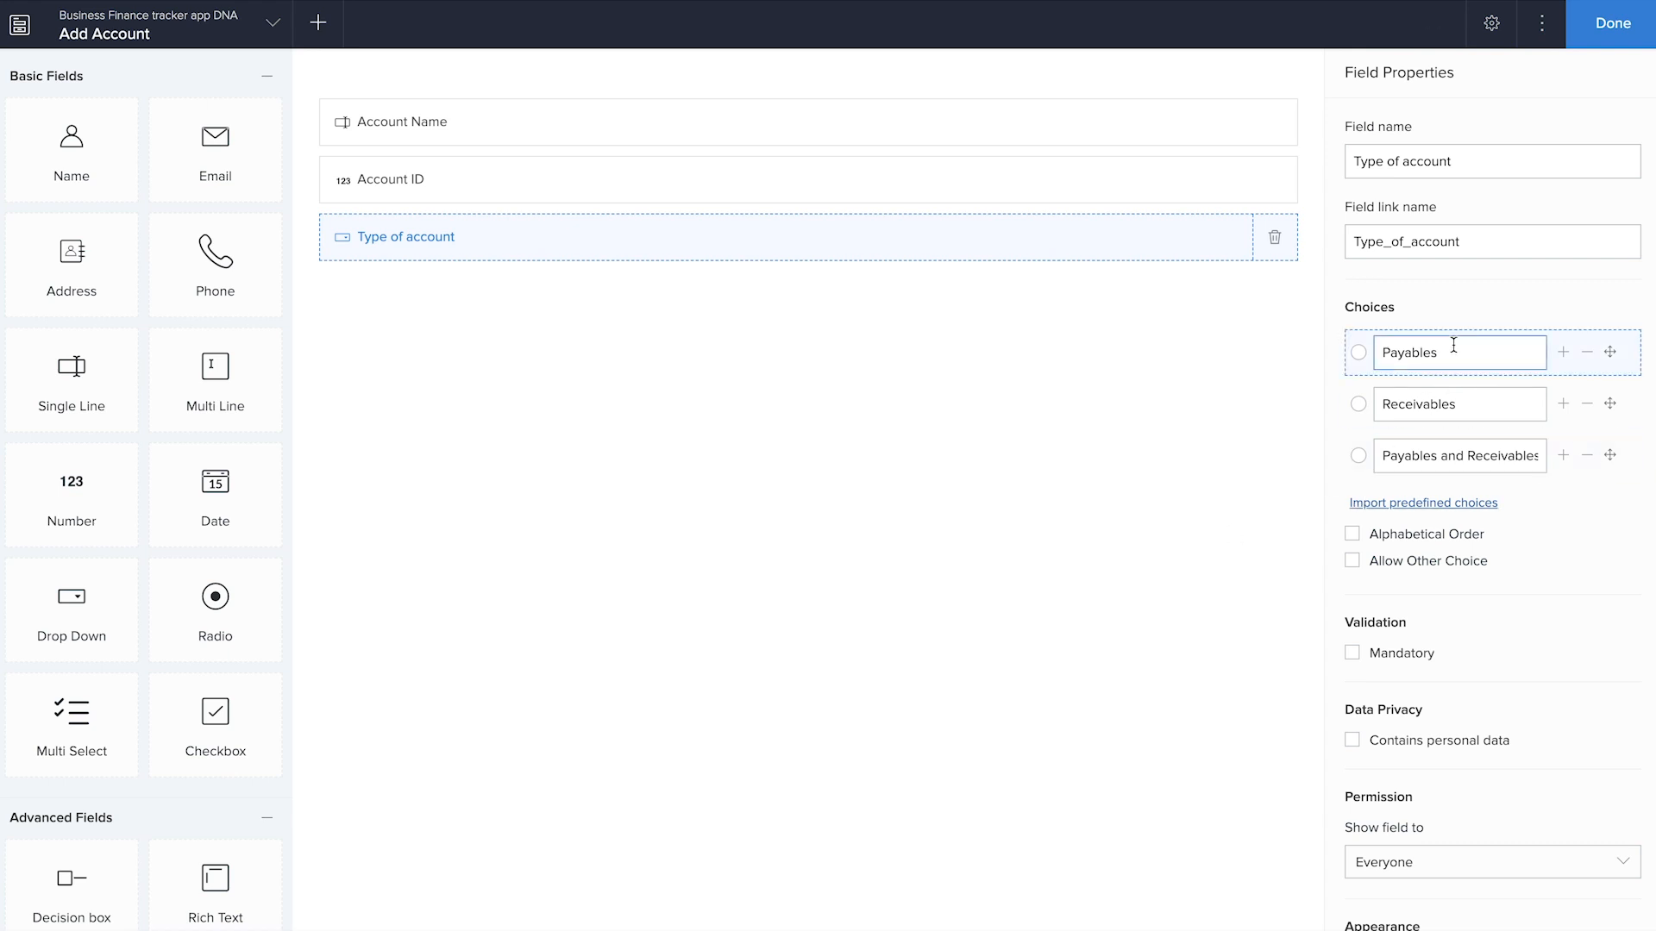
click(1455, 409)
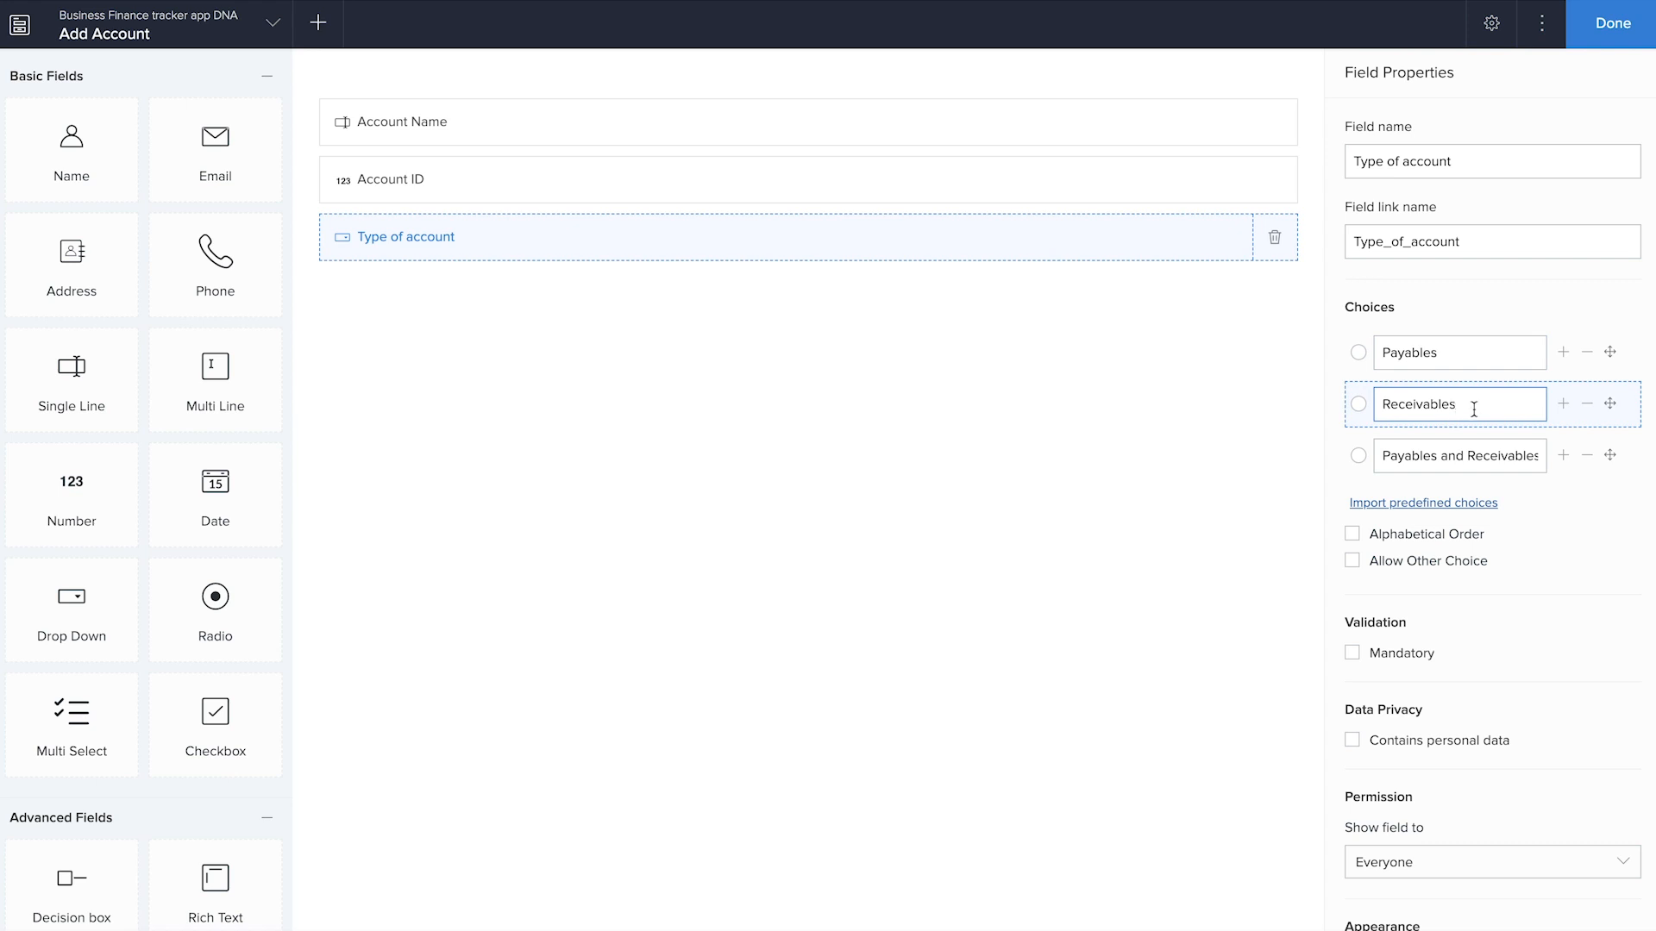
click(1441, 454)
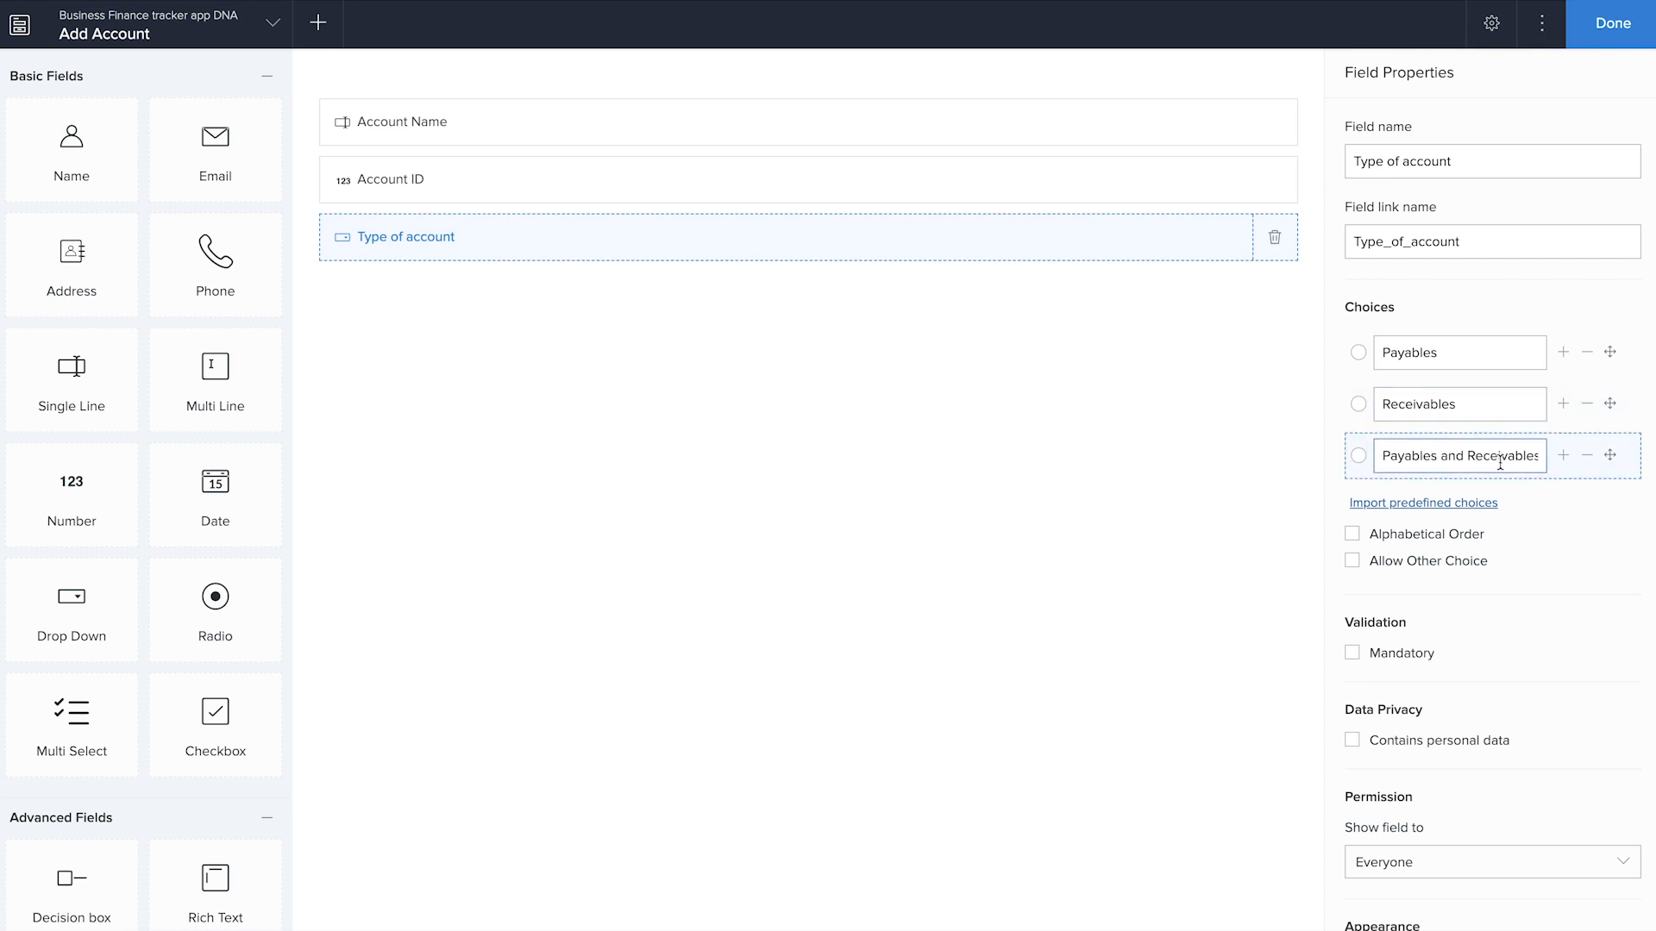
click(1352, 562)
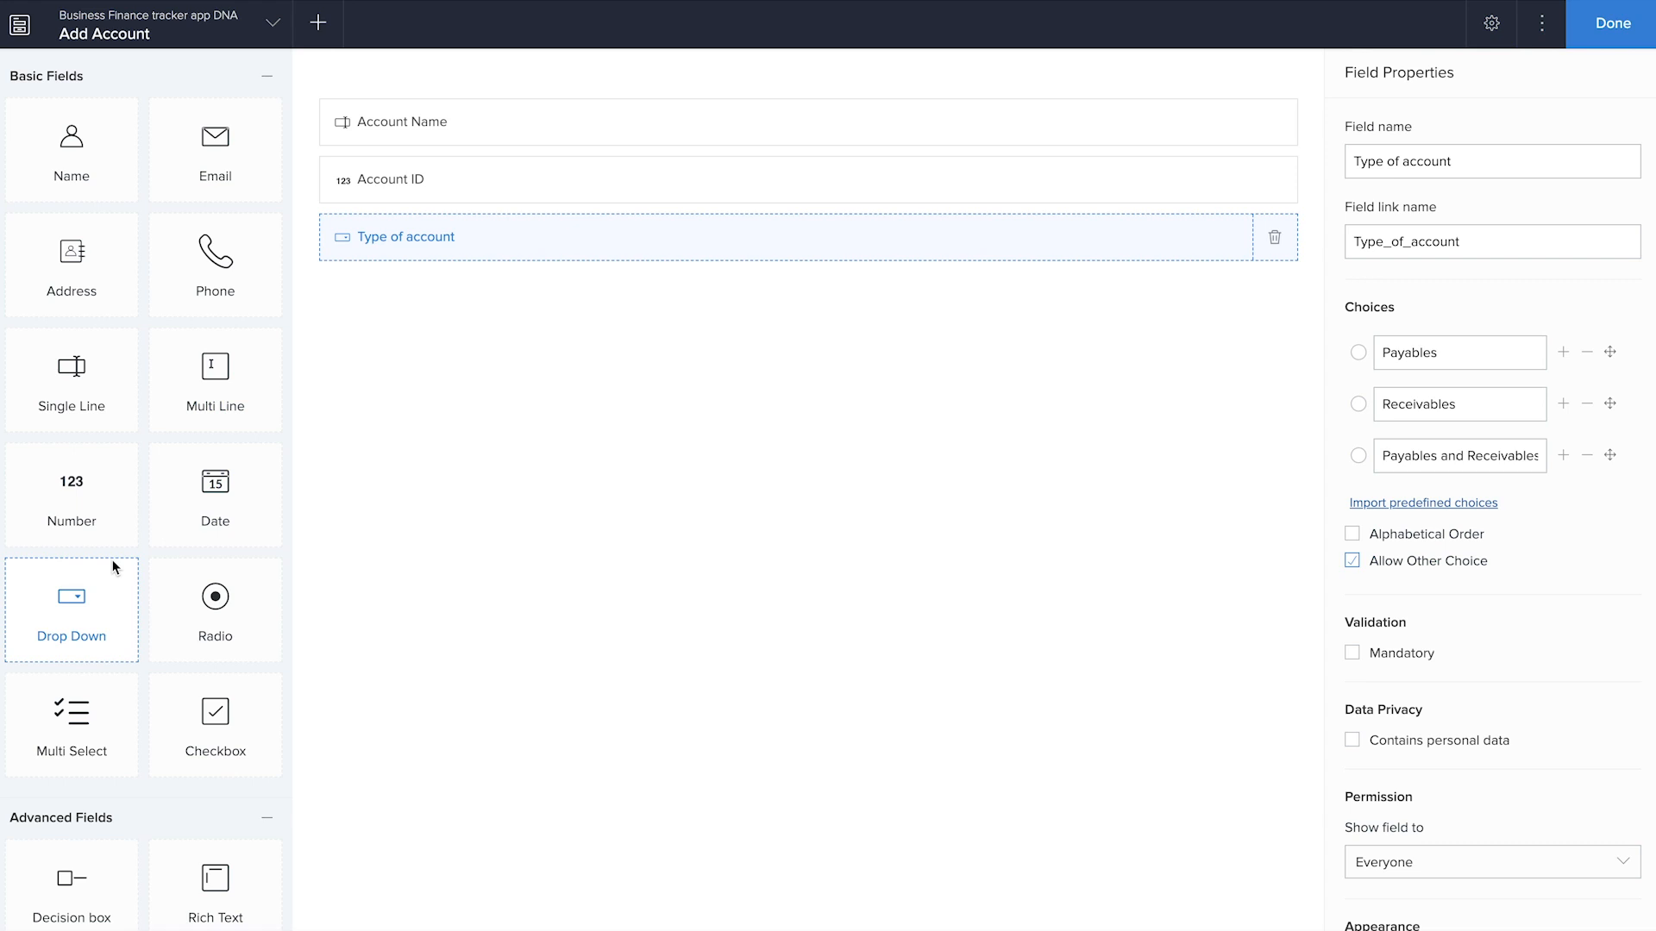
Add a Currency field named "Account Balance" below Type of account and set its currency type to INR India Rupees
scroll(112, 561, down, 9)
drag(226, 319, 609, 441)
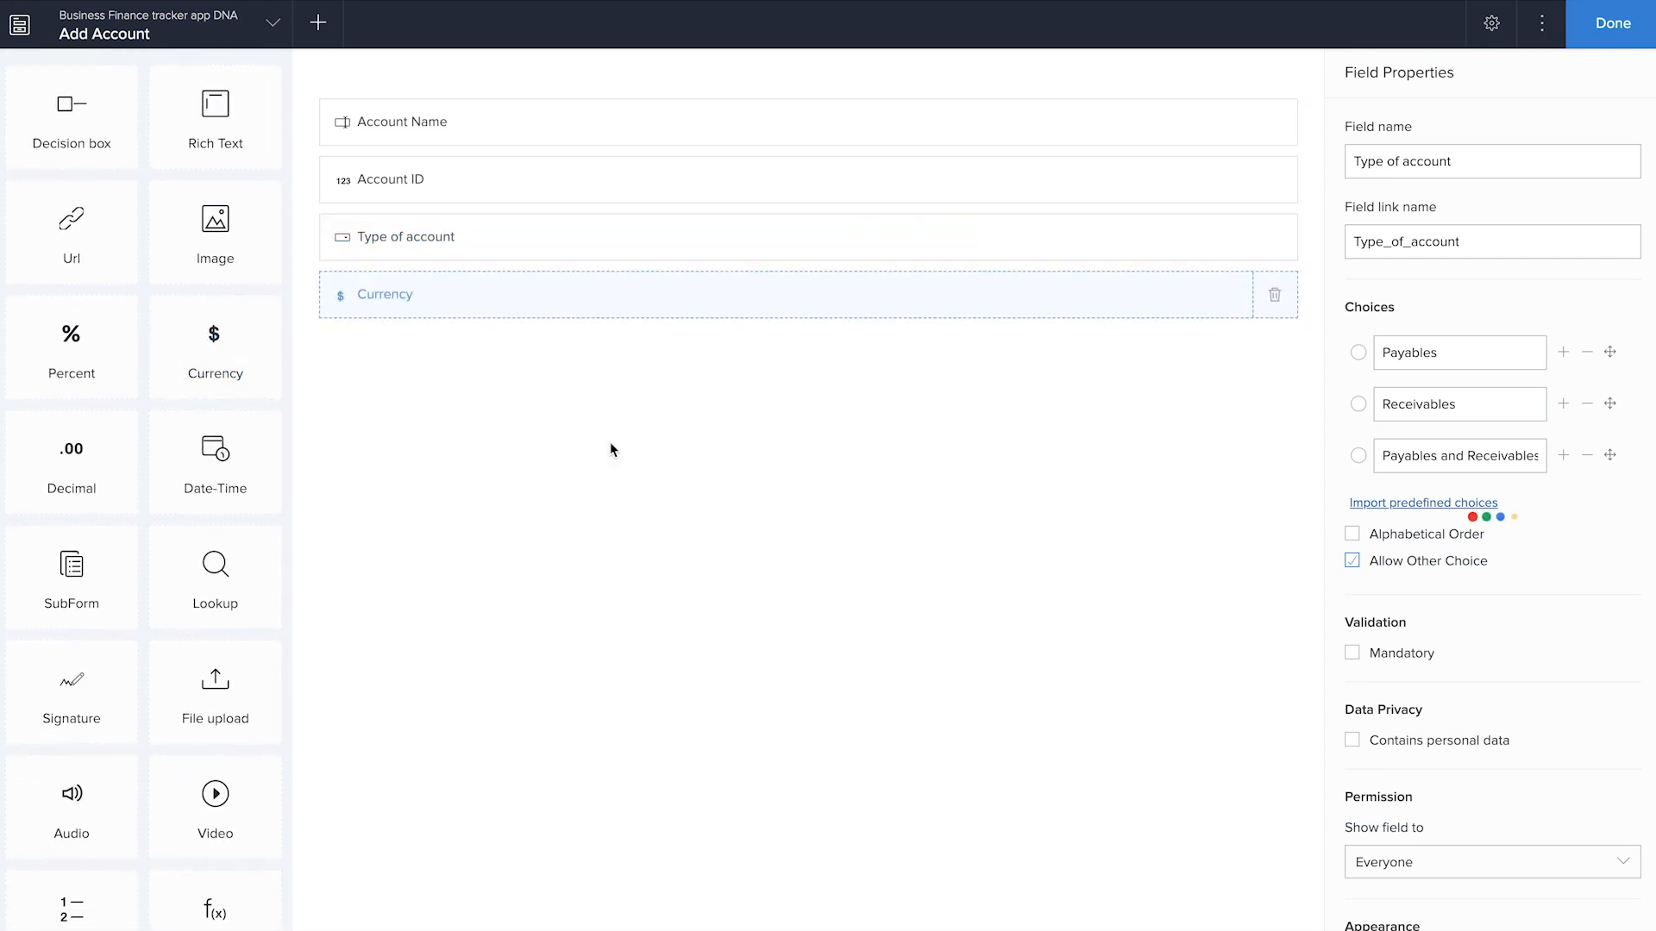
text(Account Balance)
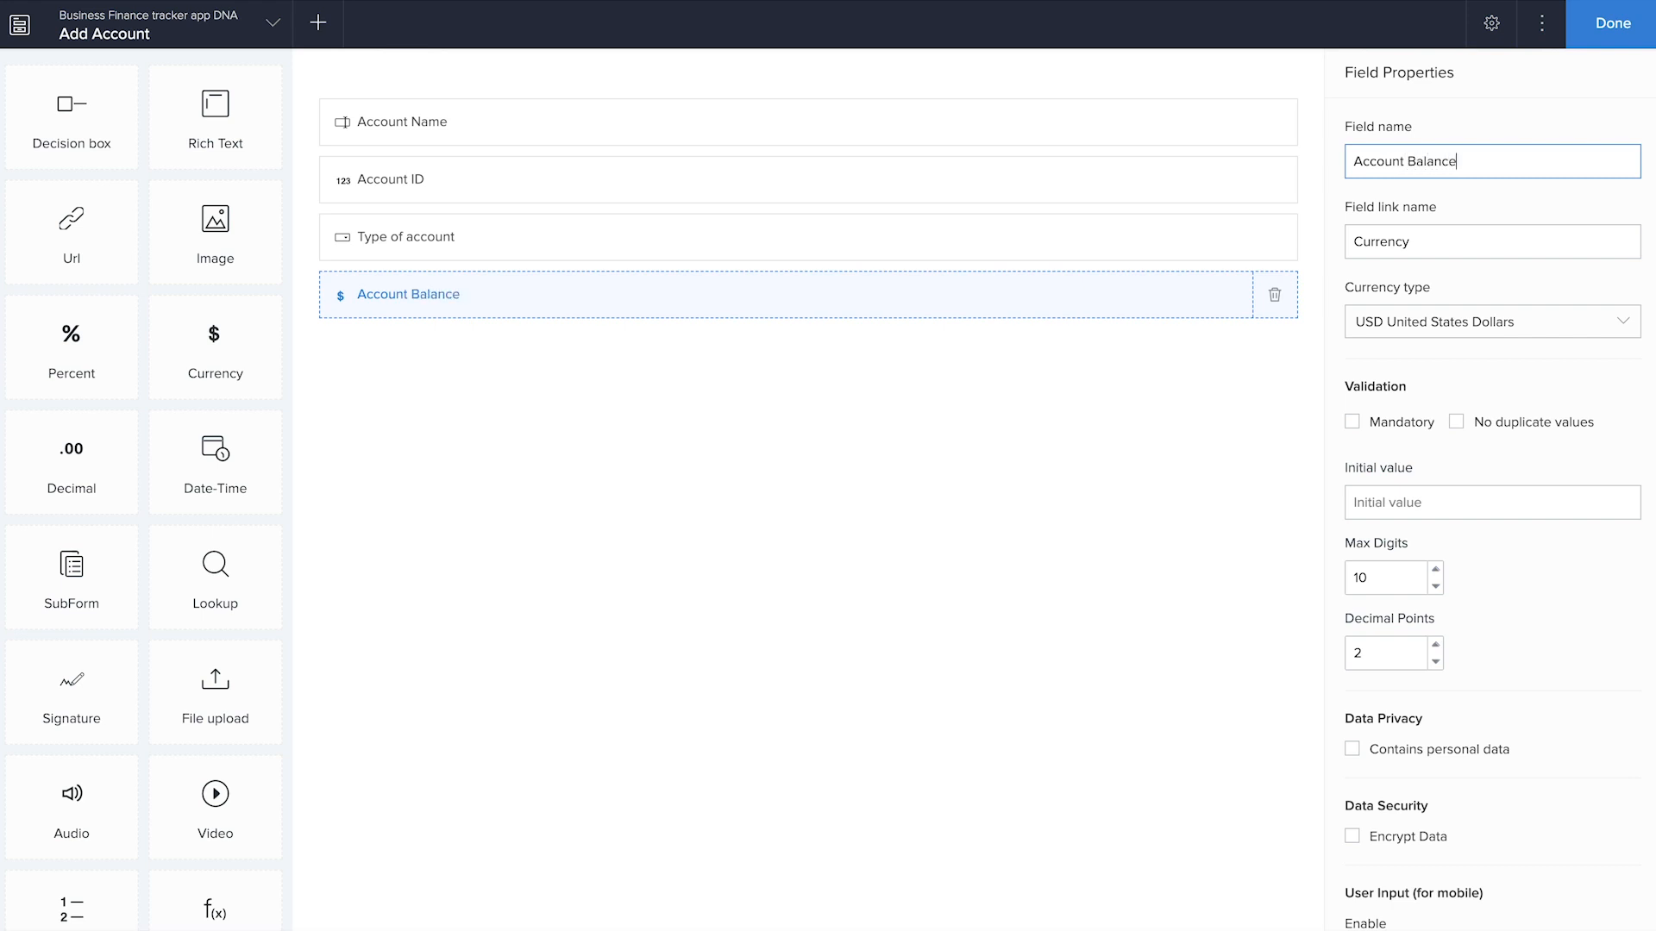
click(1409, 326)
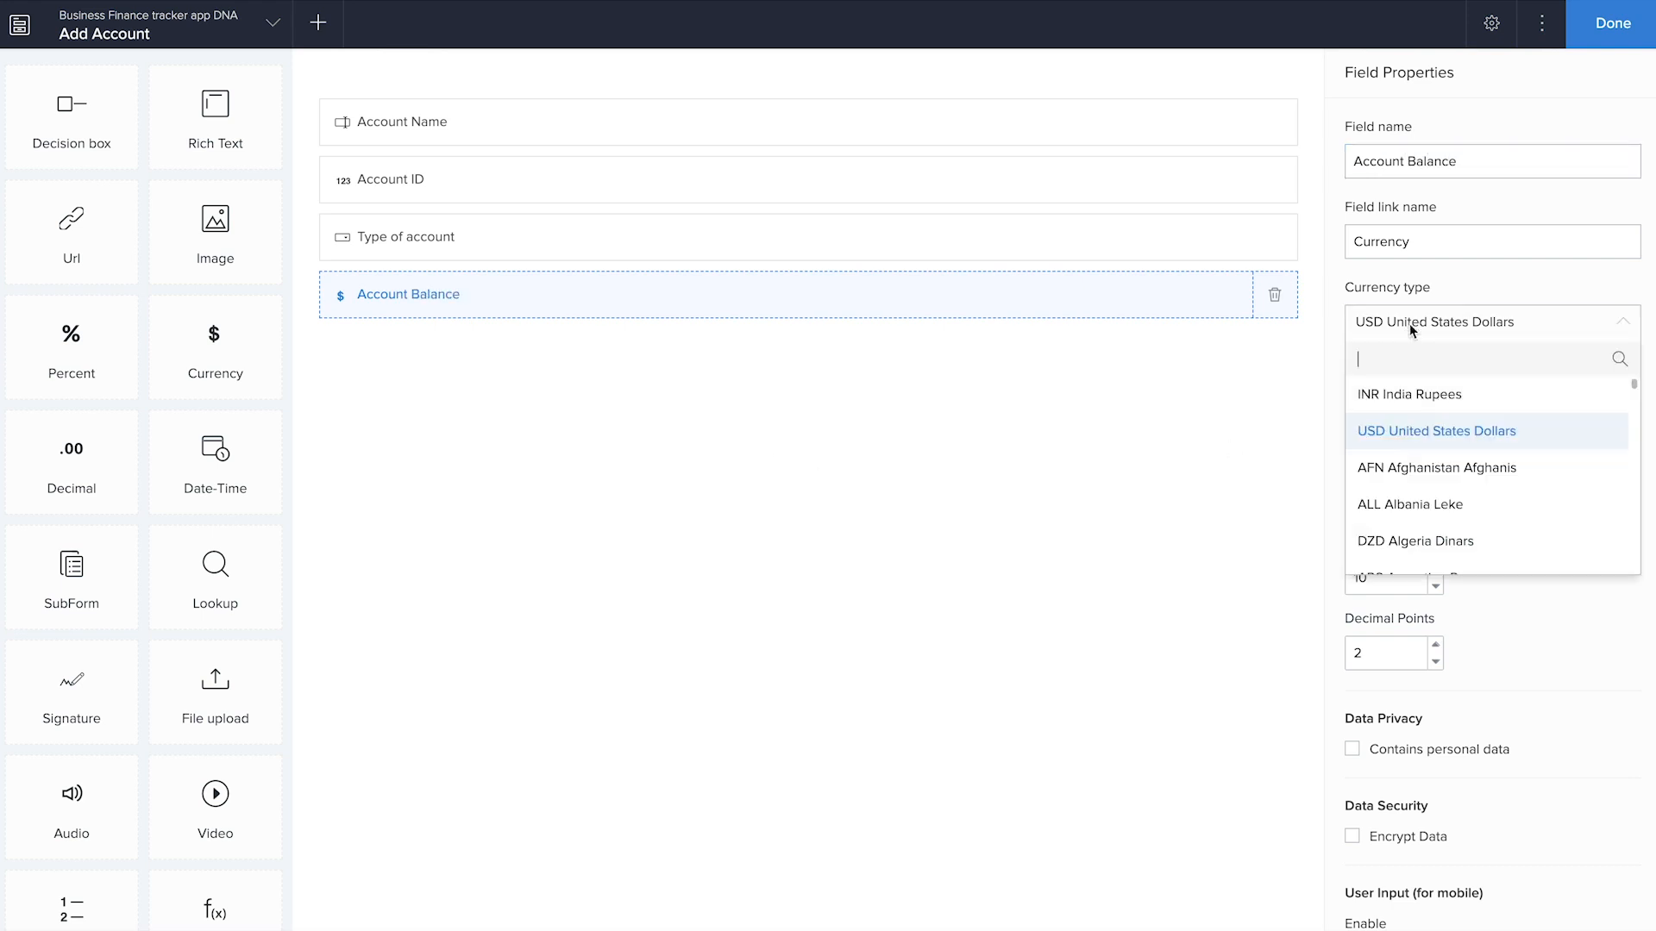
click(1453, 404)
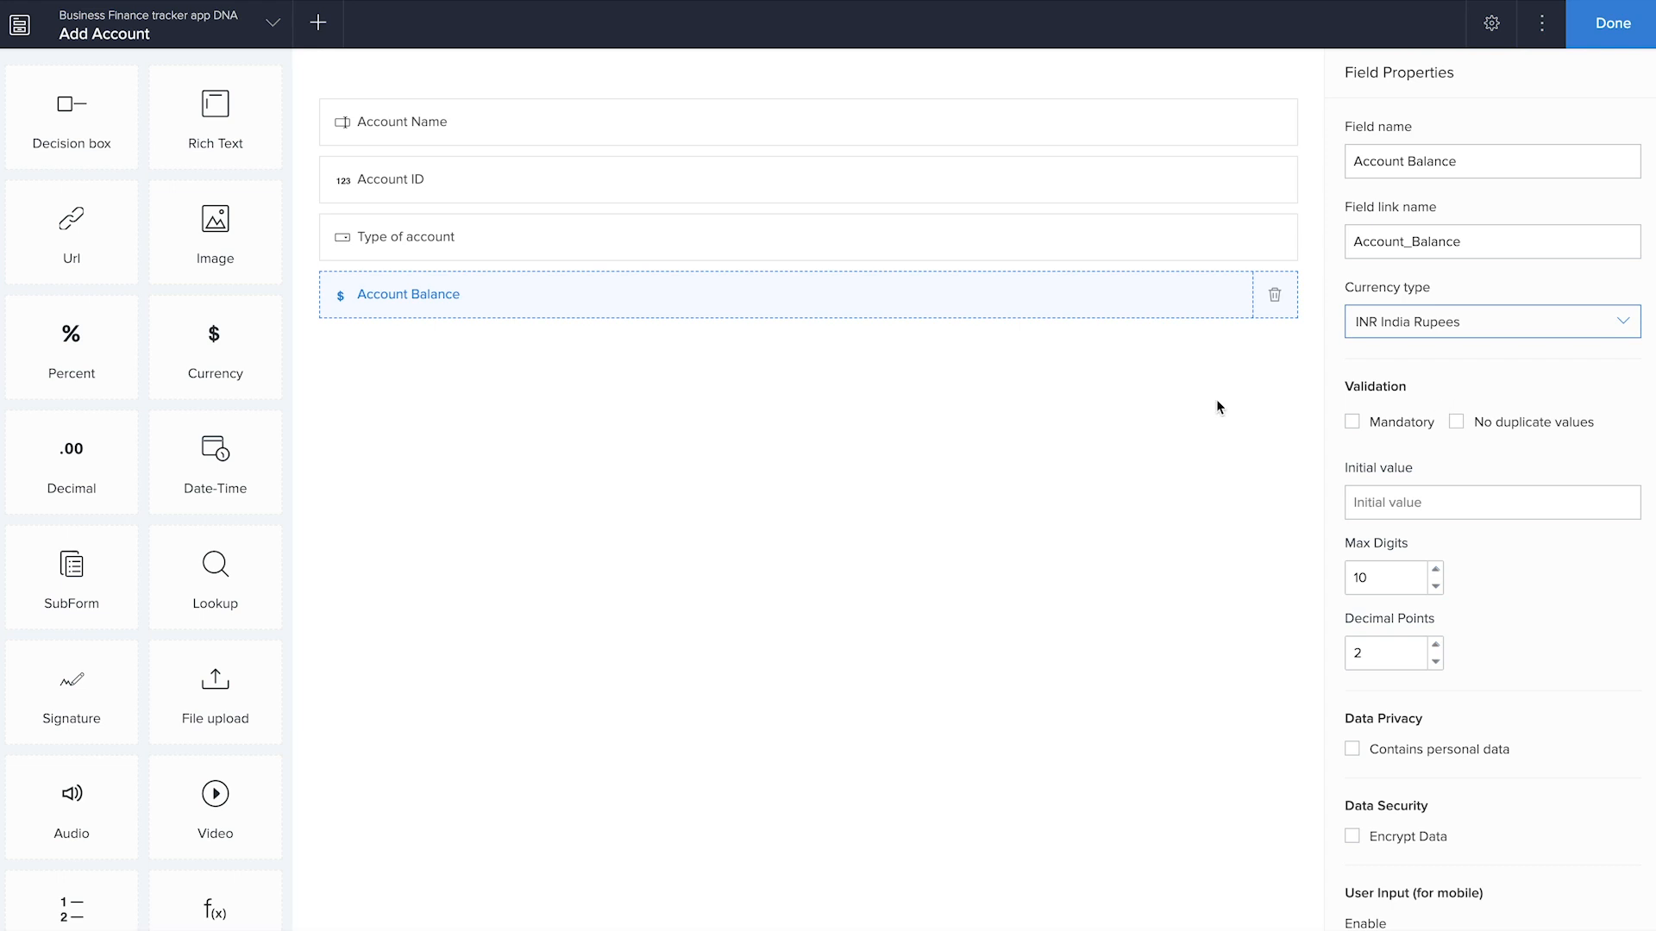
click(1079, 488)
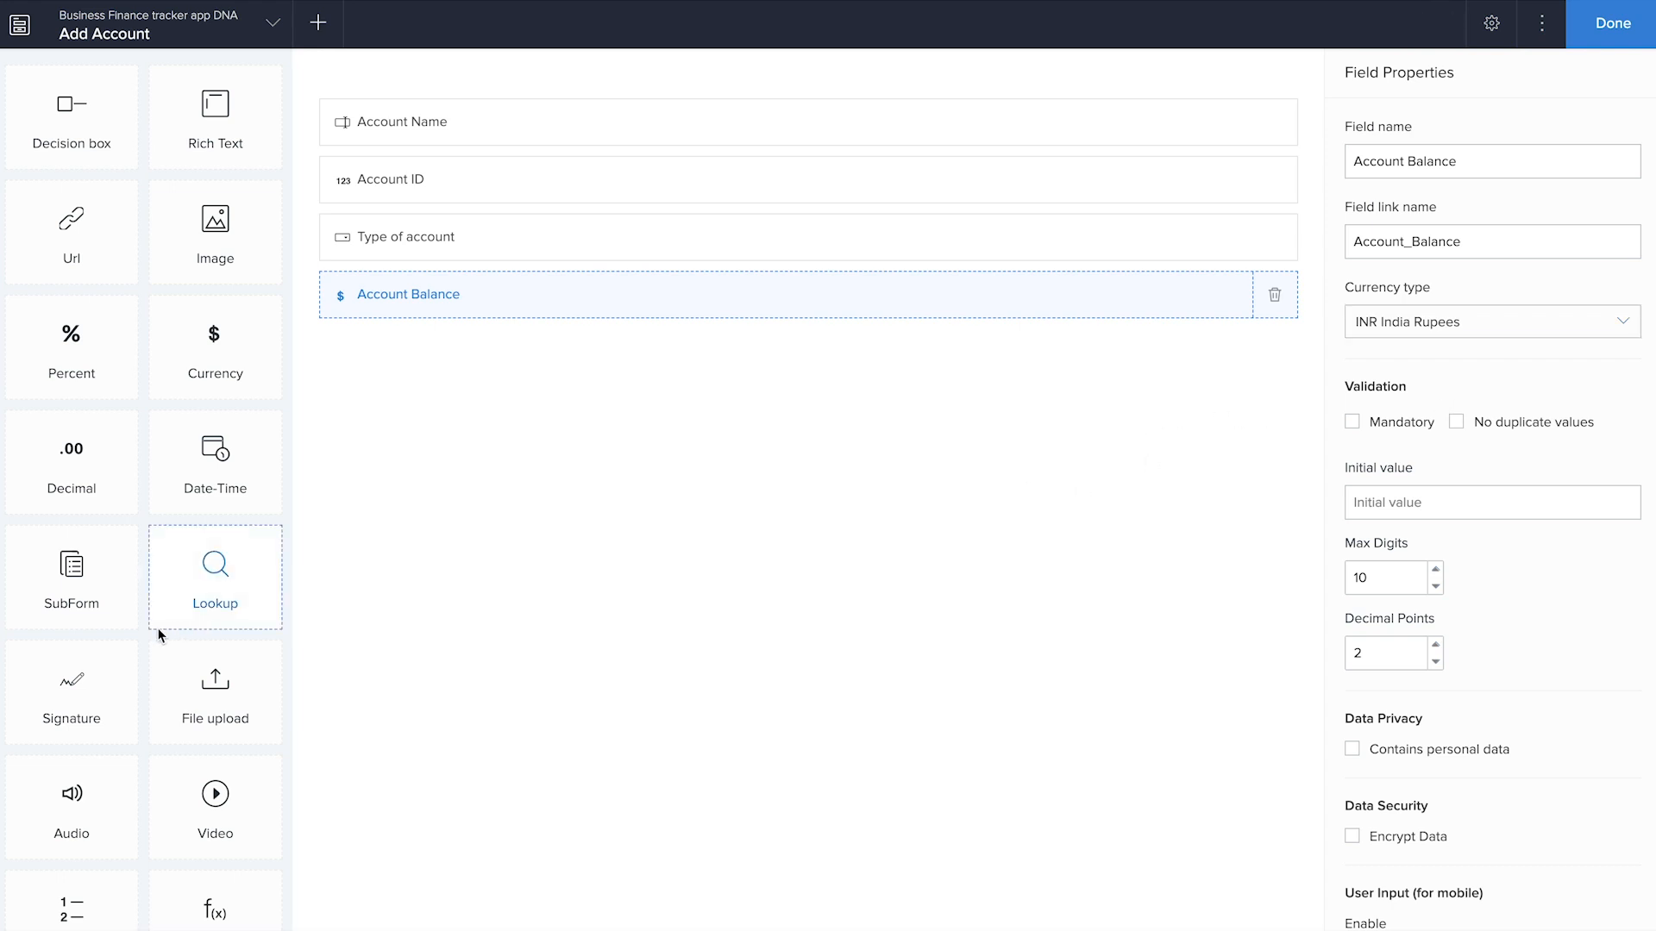
Add a Drop Down field named "Account Status" below the Account Balance field
scroll(97, 485, up, 1)
scroll(97, 485, up, 9)
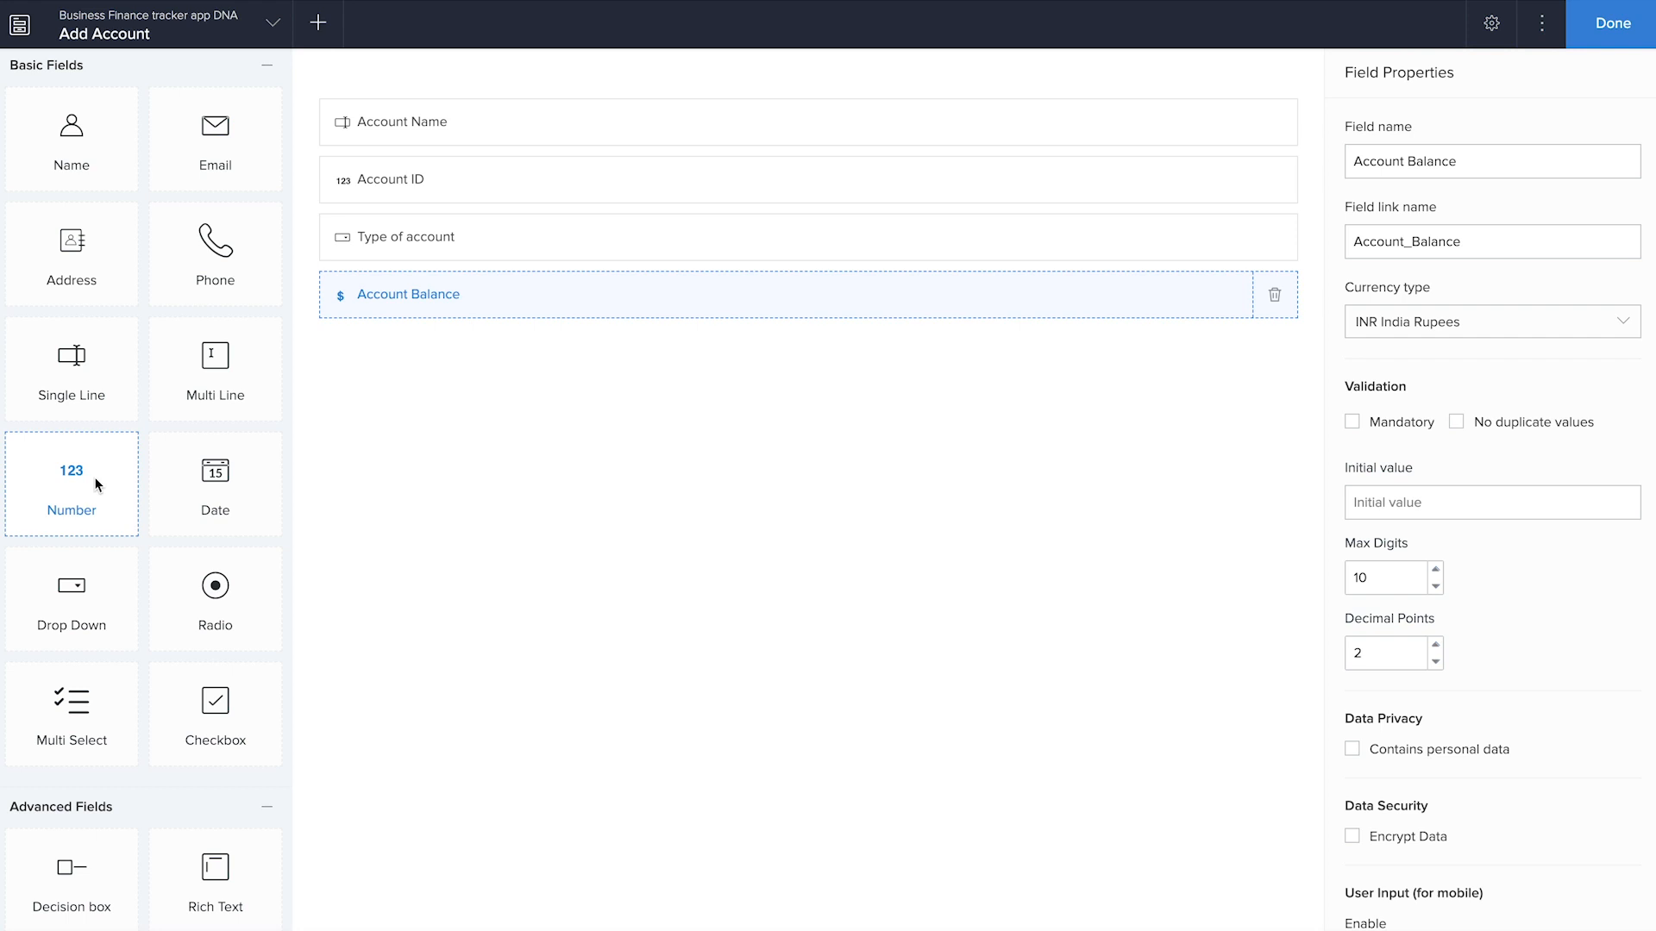
scroll(97, 485, up, 1)
drag(98, 484, 697, 543)
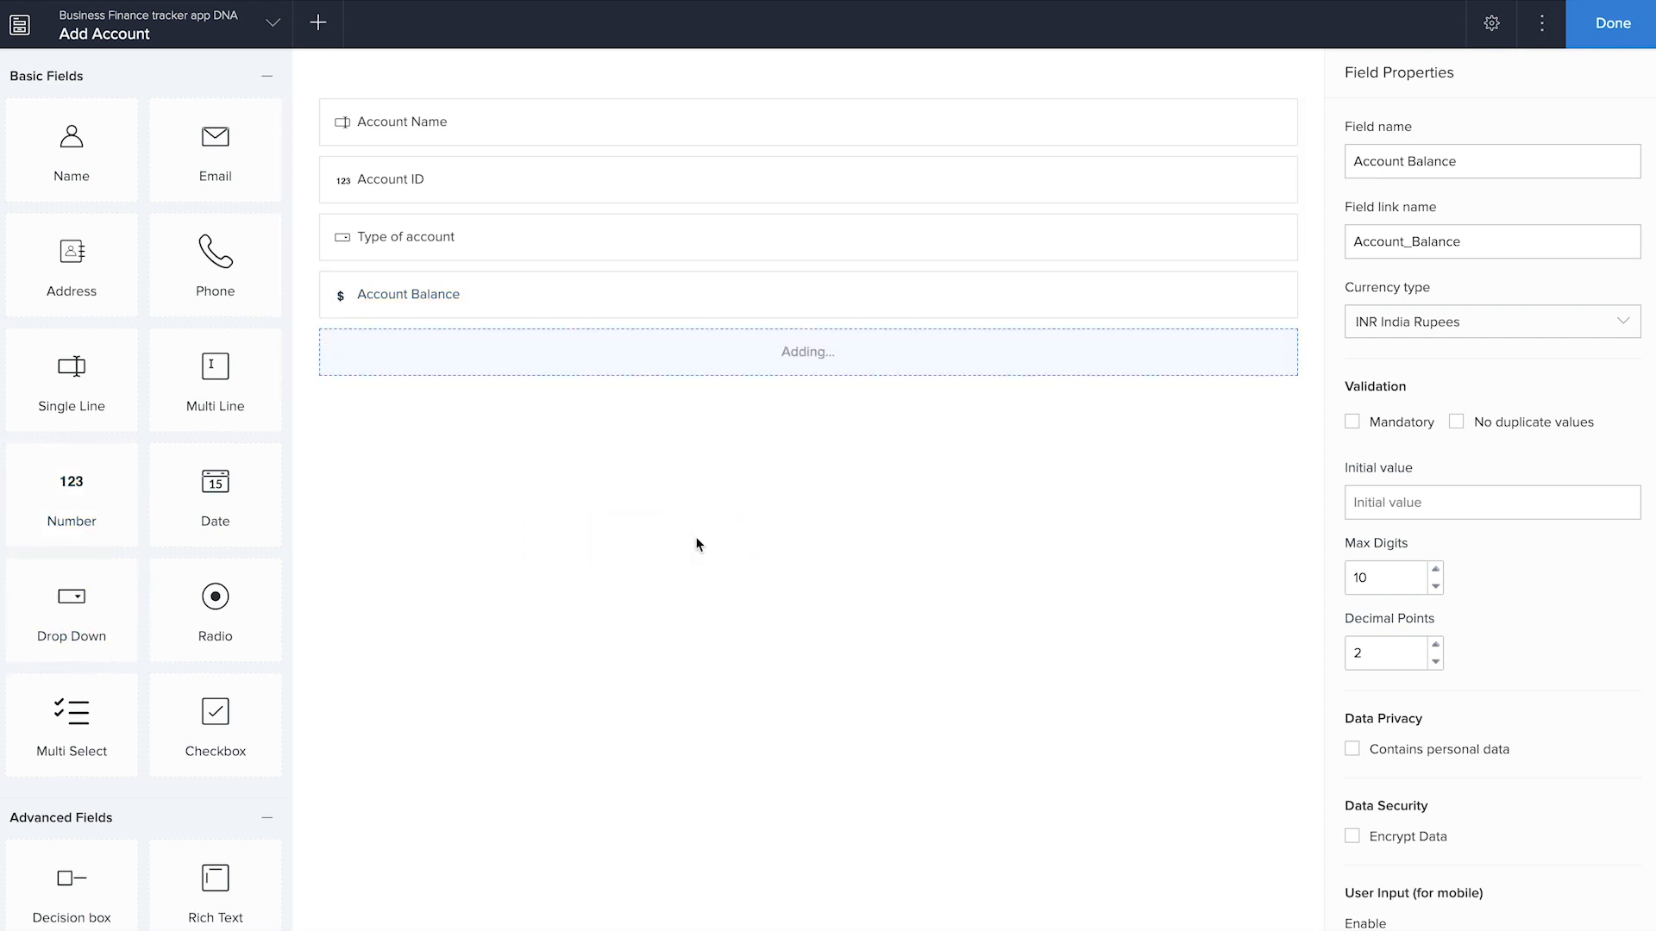
text(Accou)
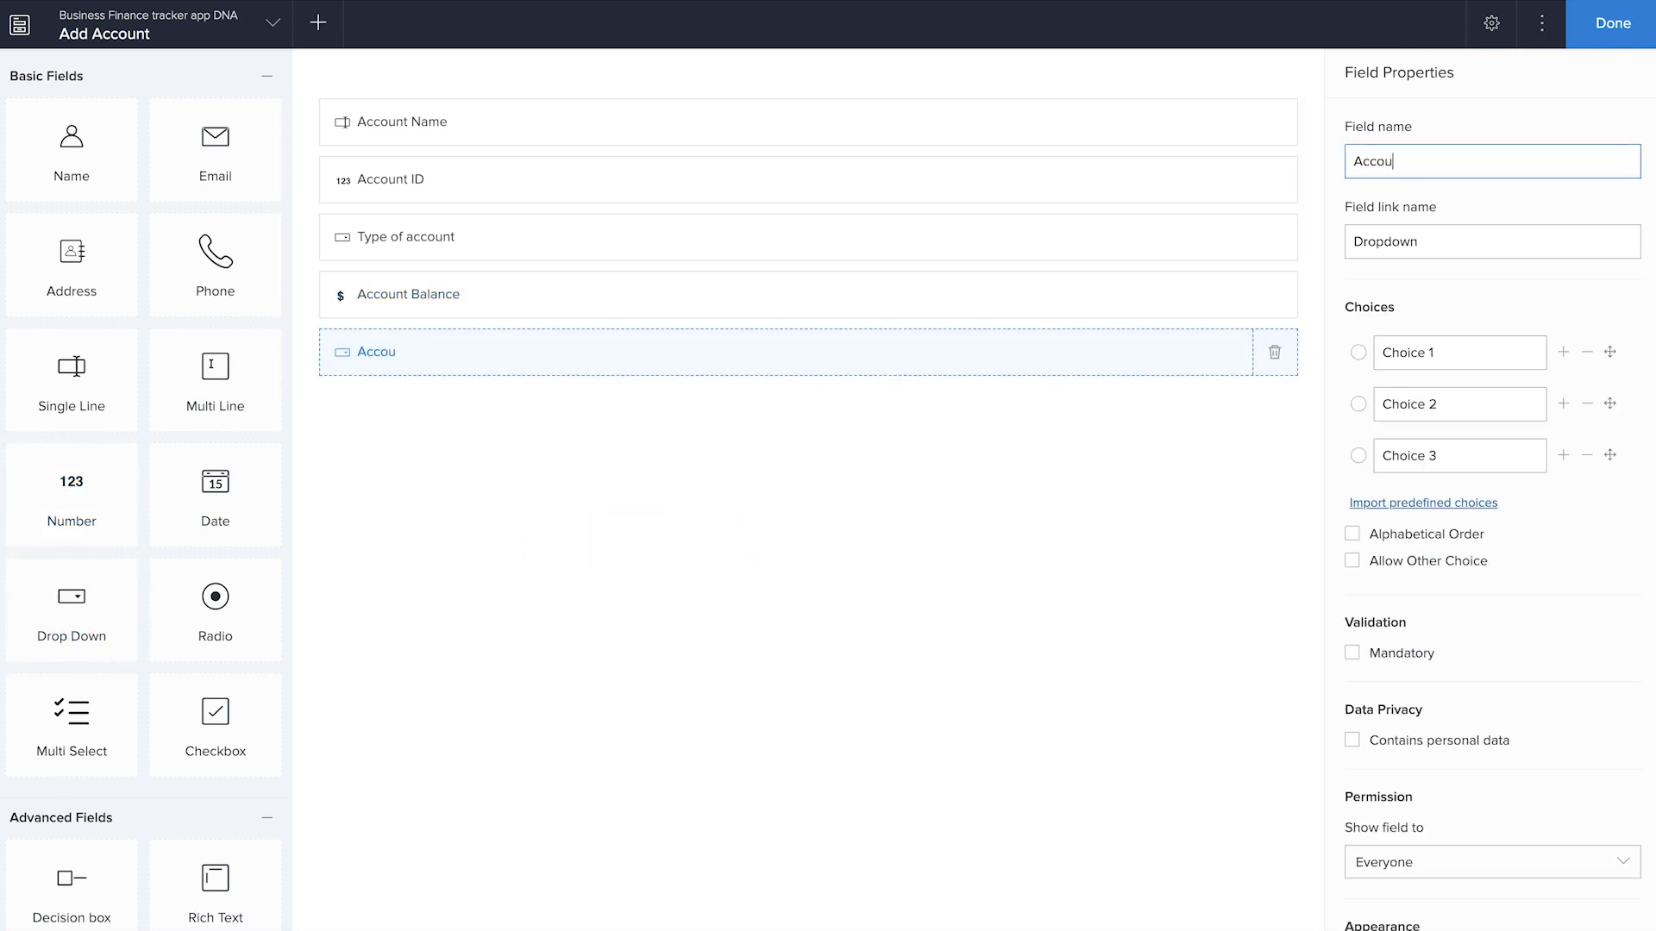
text(nt Status)
Set the first two Account Status choices to Active and Inactive, and remove the third choice
key(Tab)
key(Tab)
text(Active)
key(Tab)
text(Inactive)
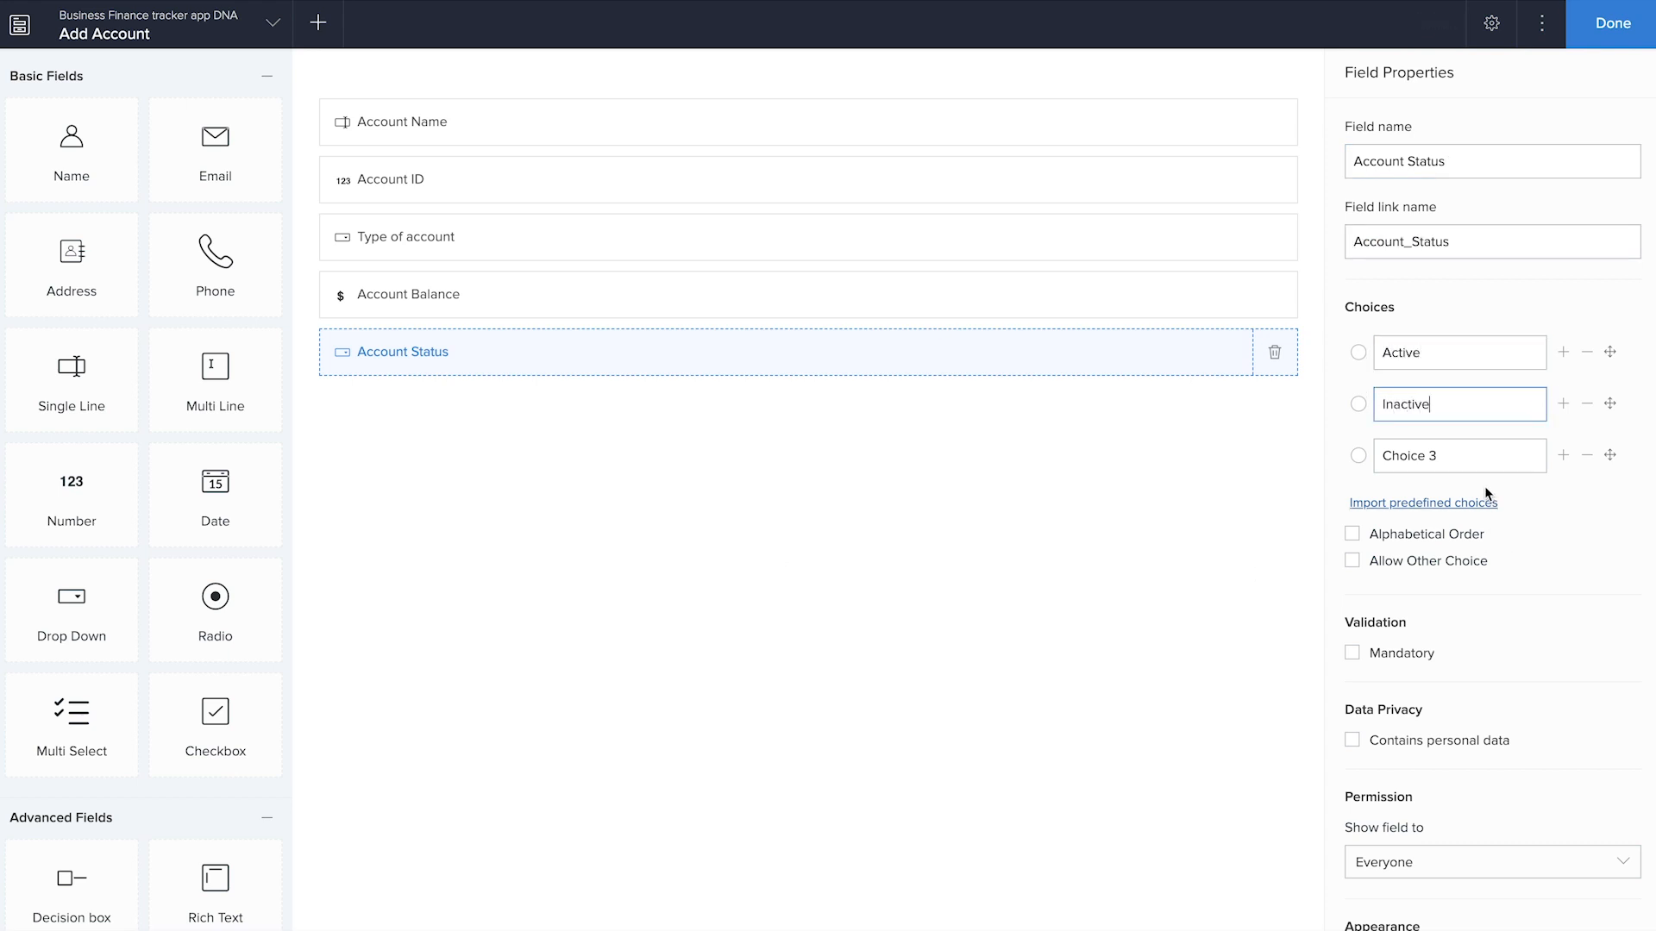
click(1586, 455)
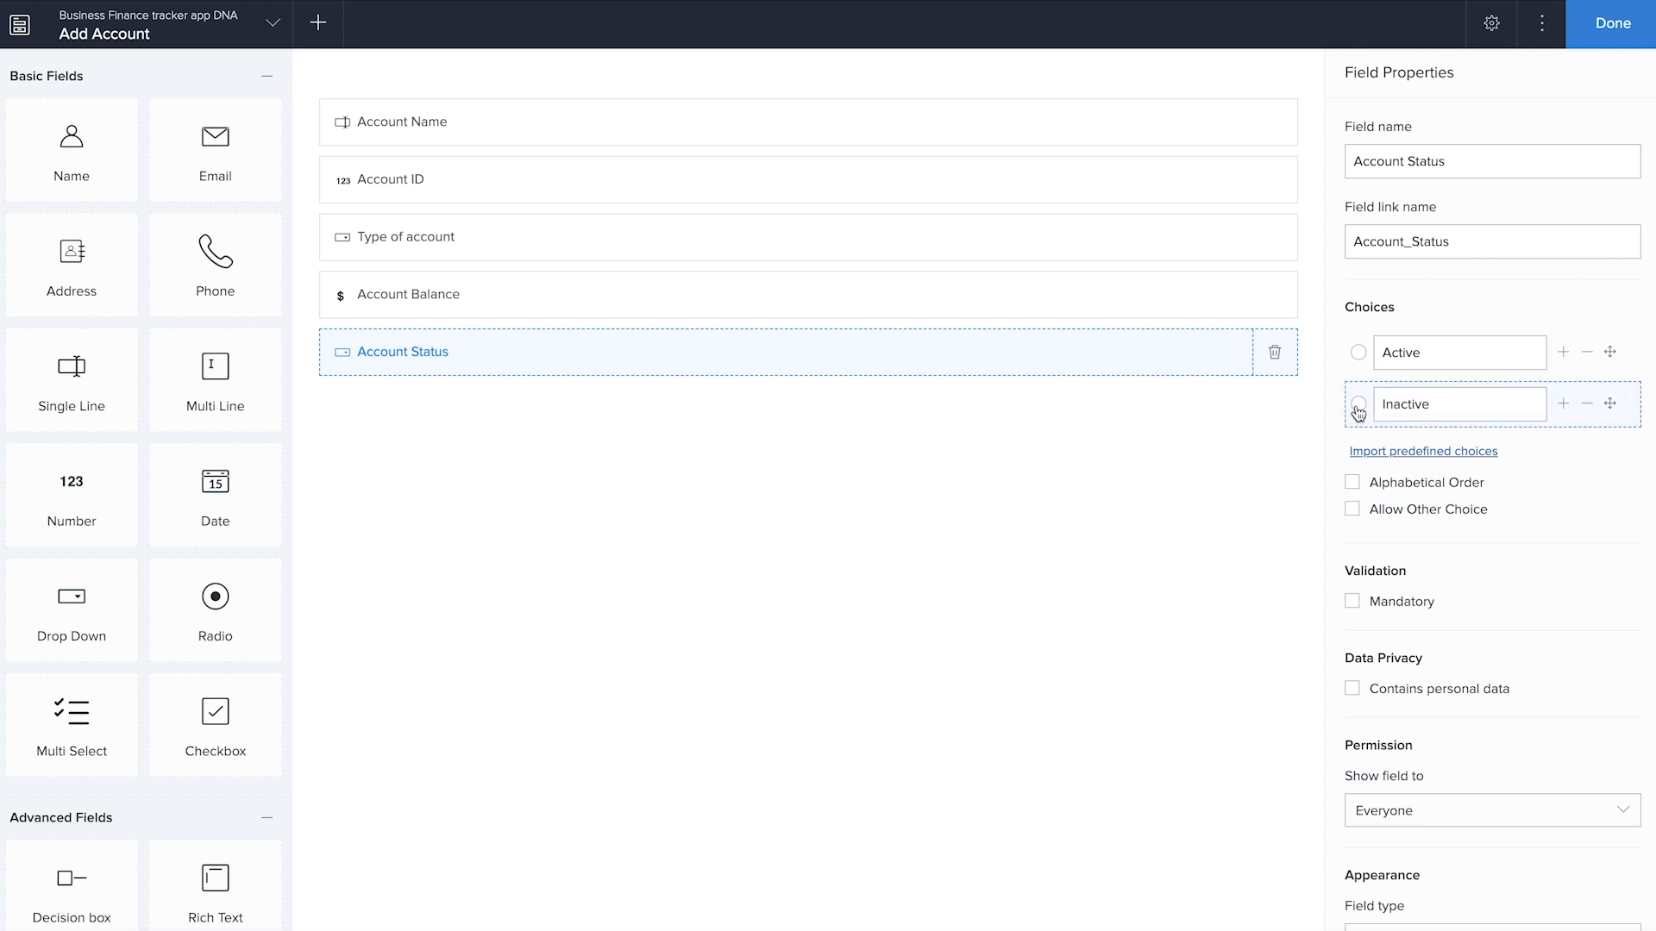
Make Active the default Account Status choice, enable Allow Other Choice, and finish editing the Add Account form
click(1359, 353)
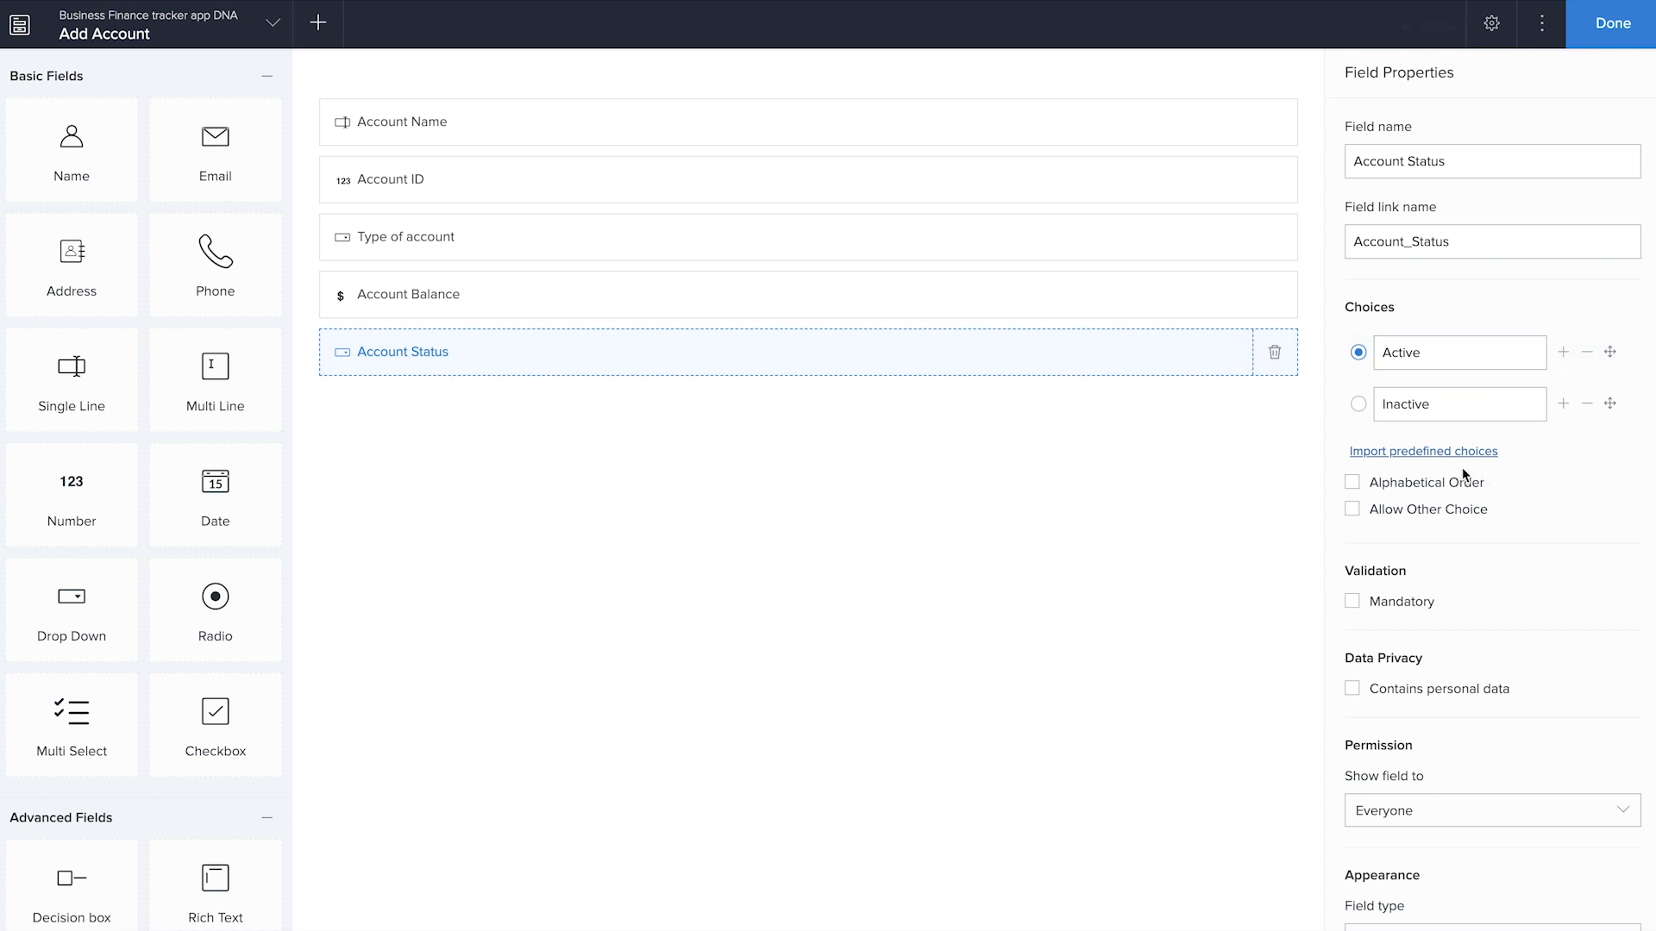
click(1352, 509)
click(1609, 42)
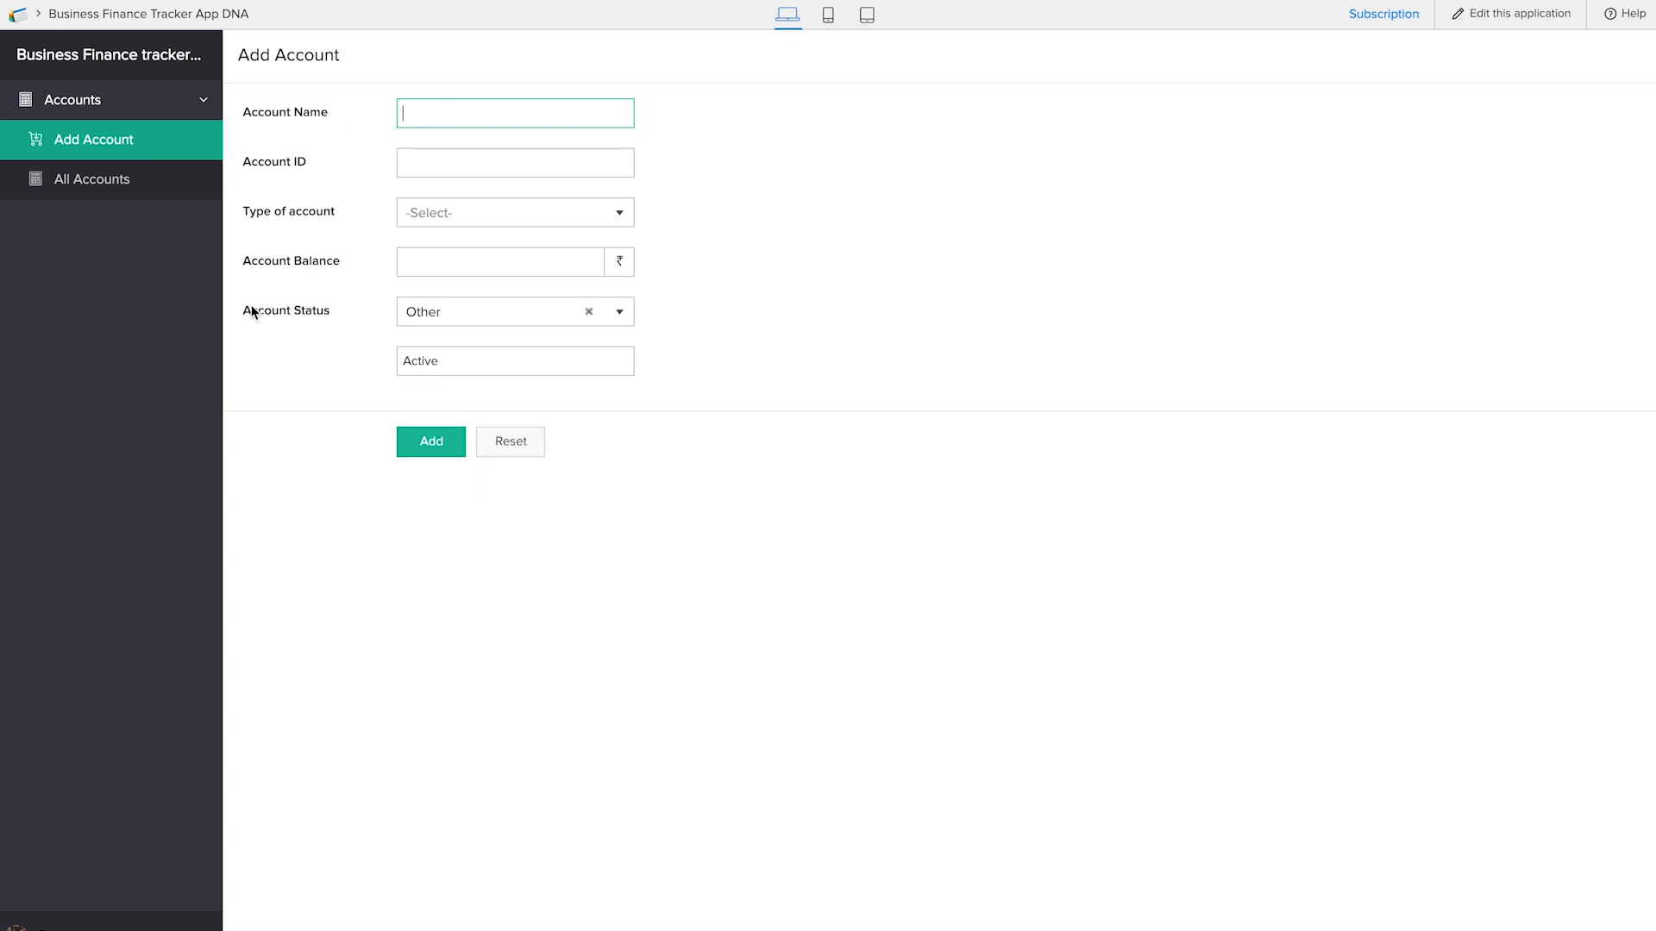
Start a record in the live Add Account form, entering "HDFC Bank deposit account" as Account Name and filling in the Account ID
click(81, 190)
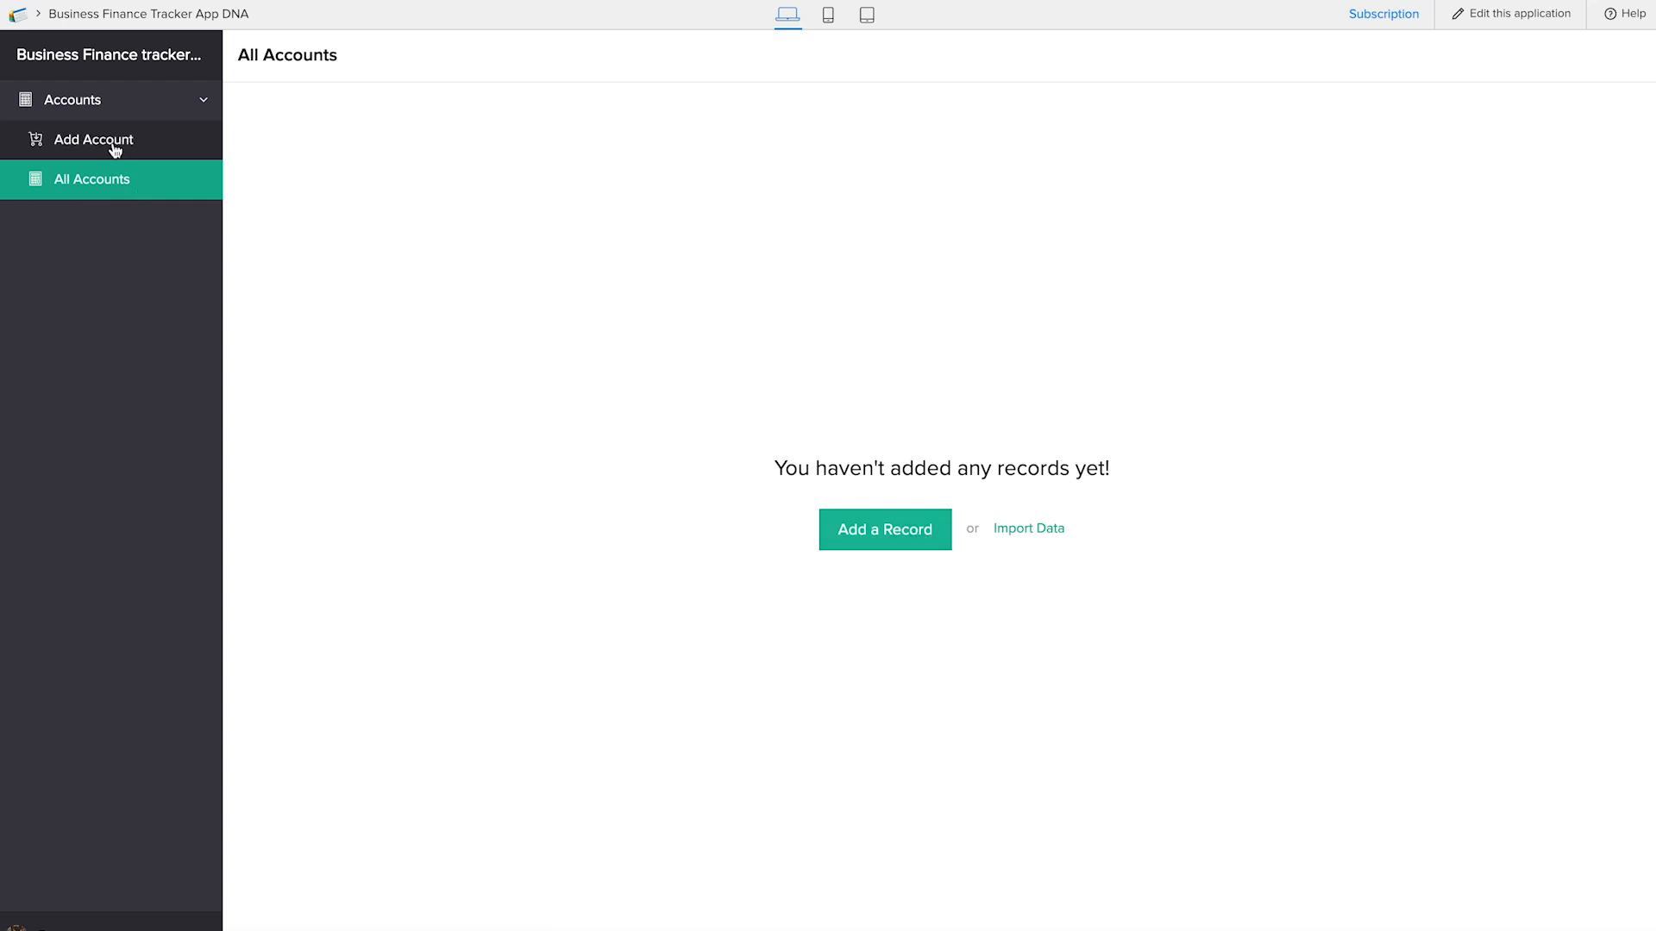
click(114, 148)
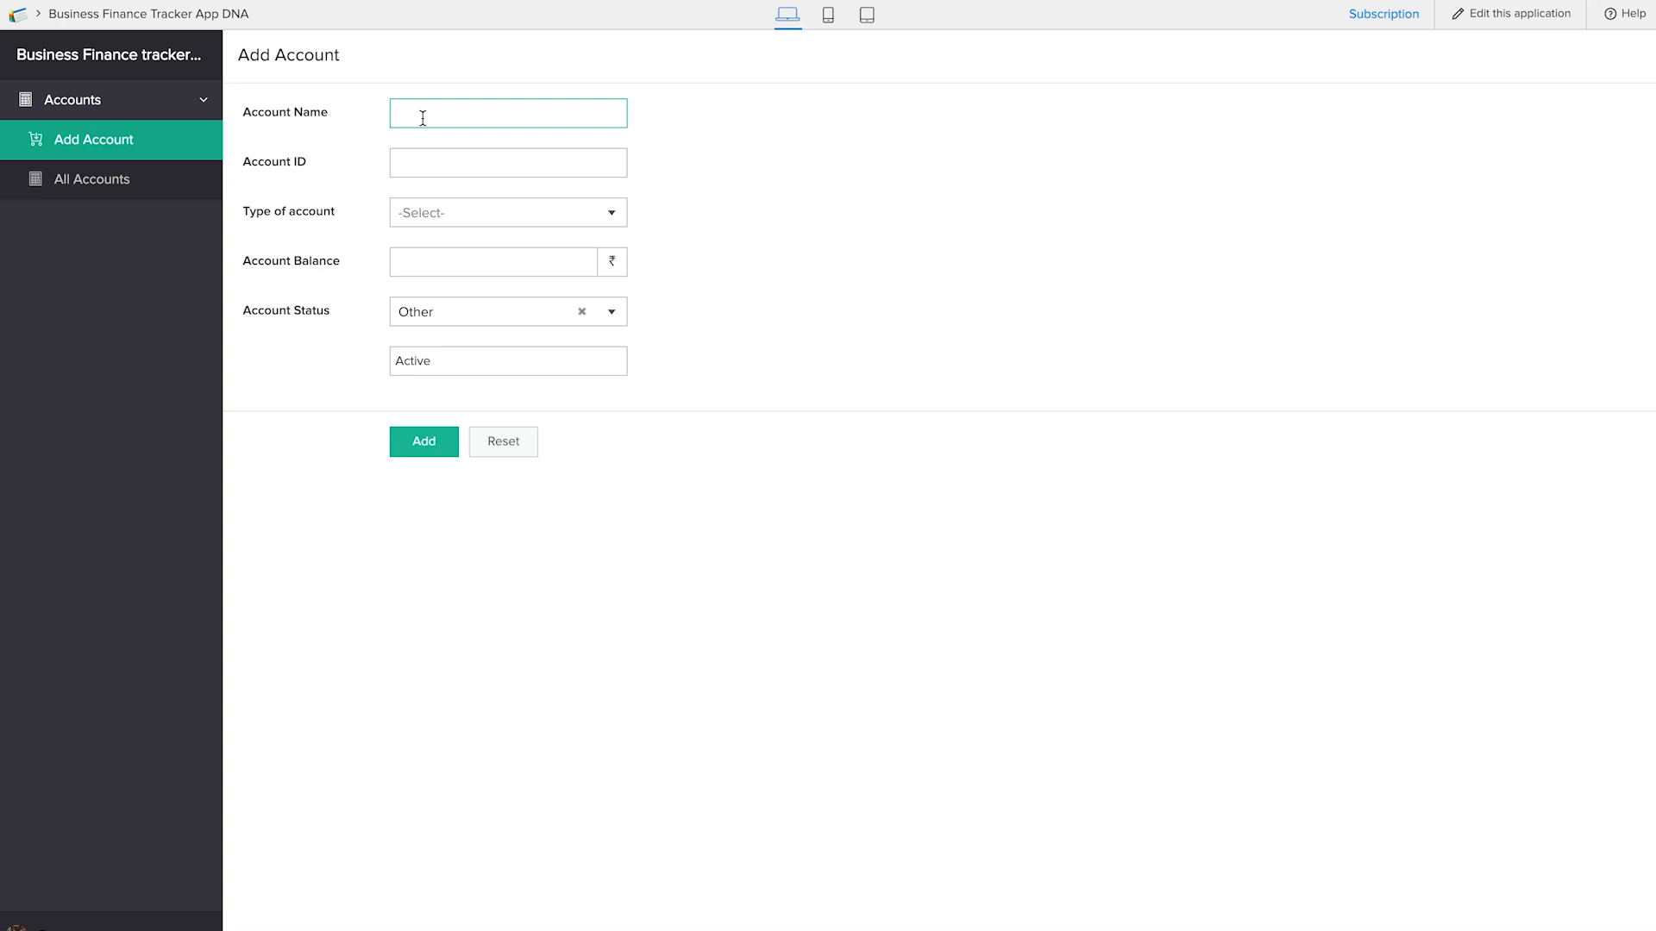
text(HDFC Bank deposit account)
key(Tab)
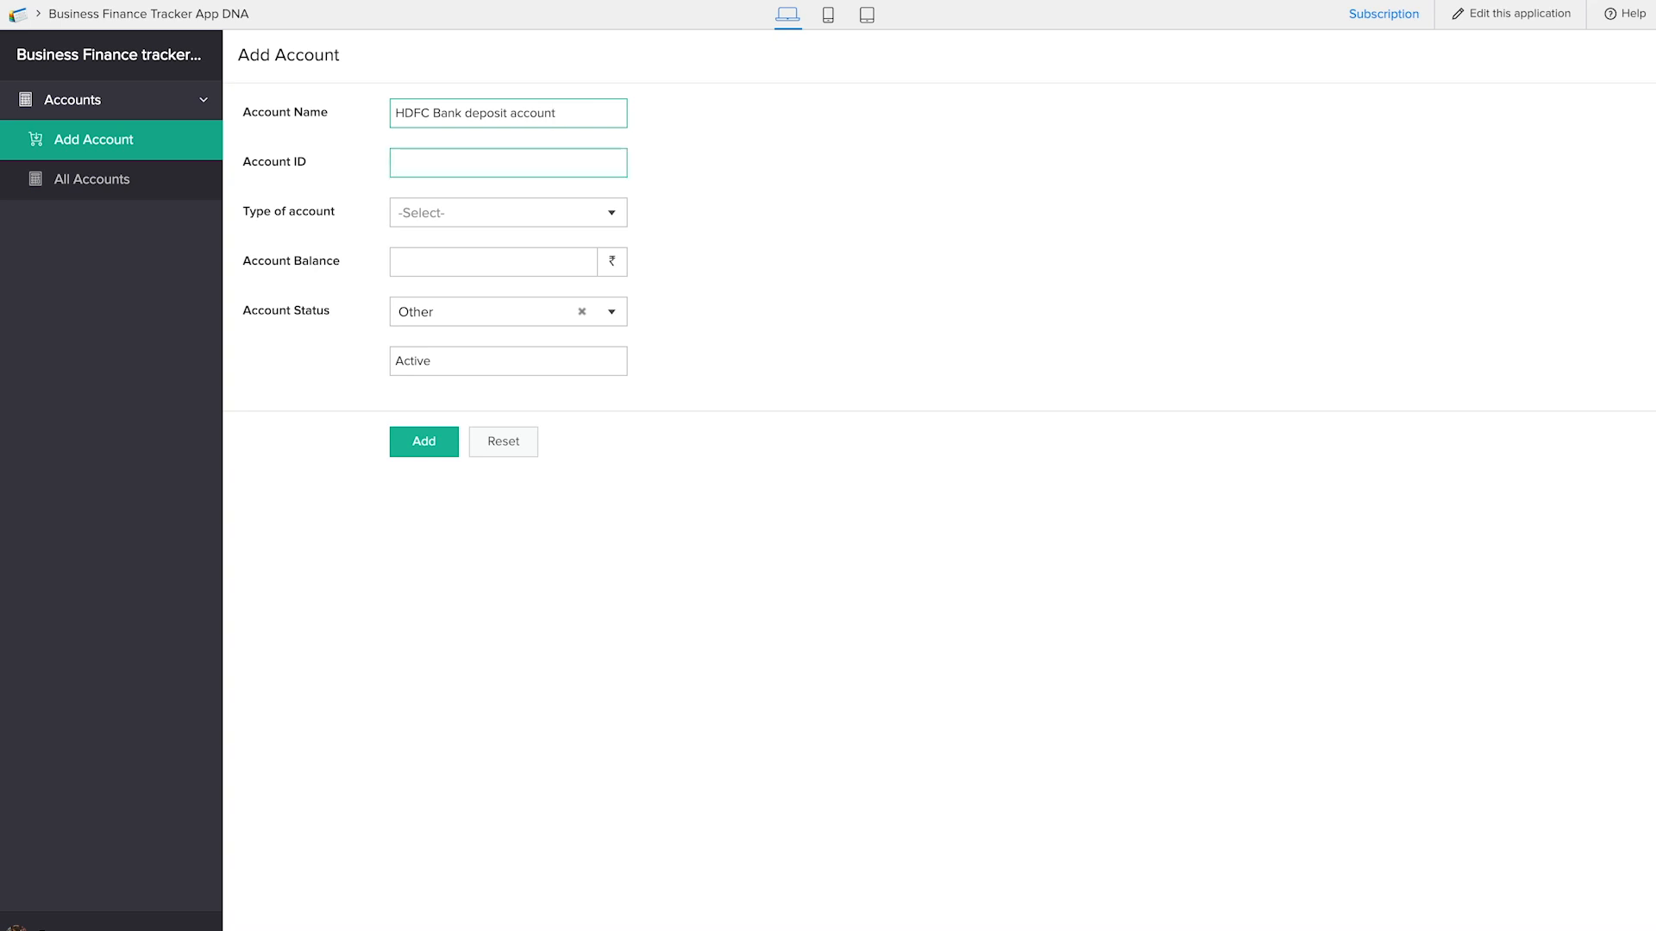
text(1234567)
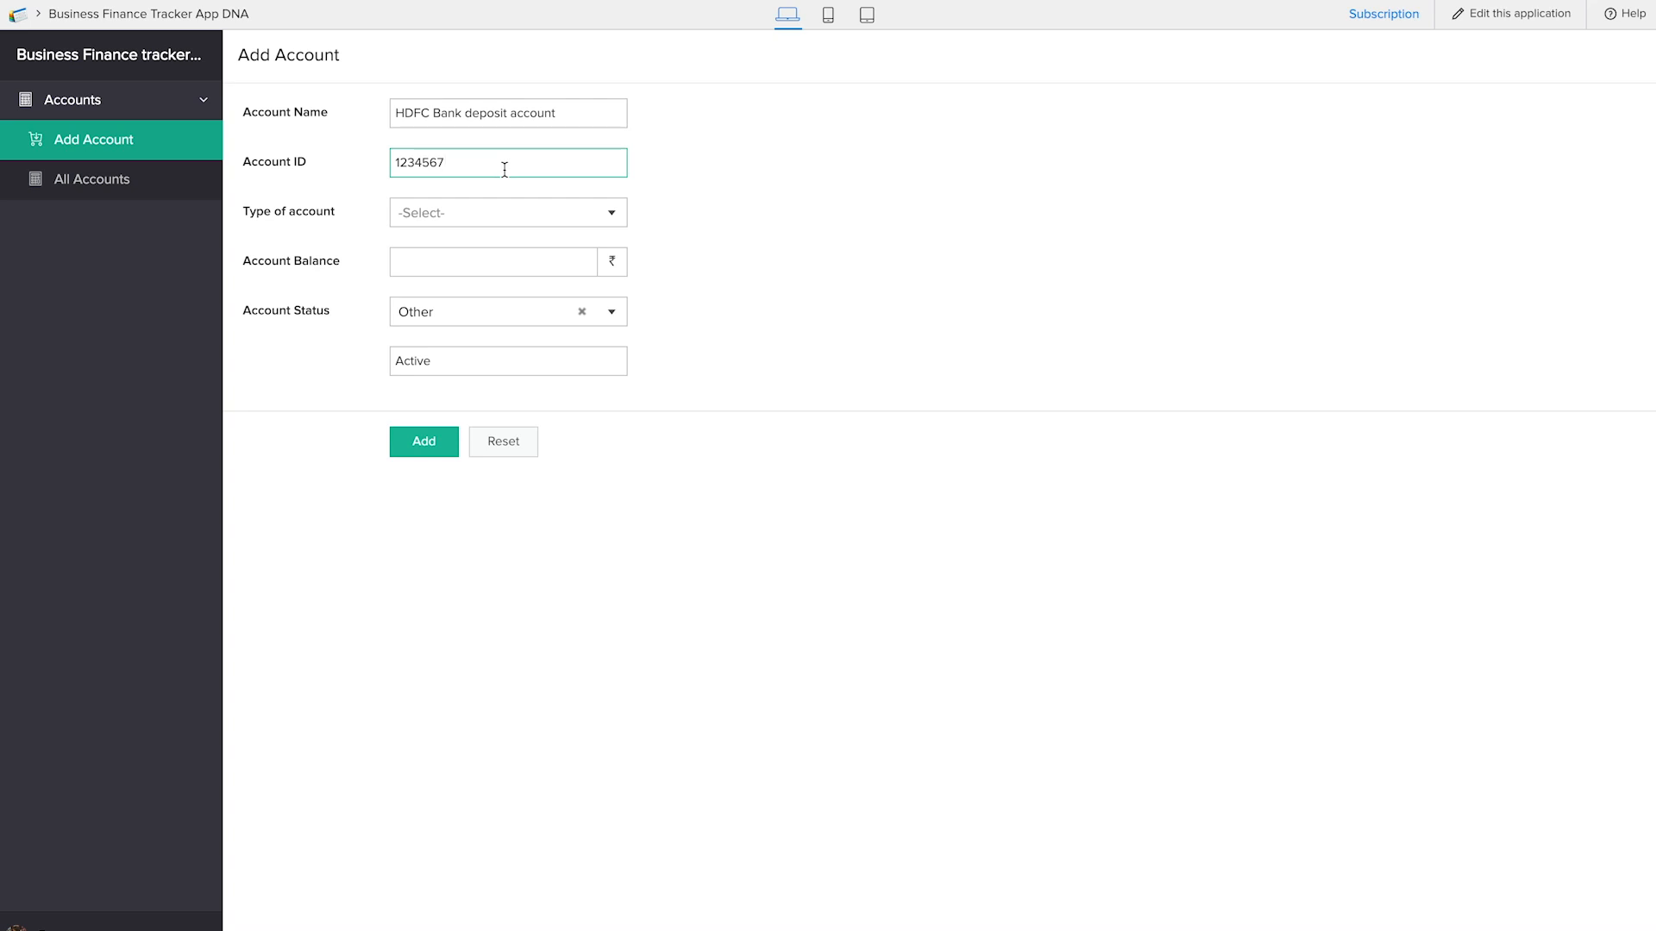
Choose Payables as the type of account, set the Account Balance to 0, and submit the record
click(481, 221)
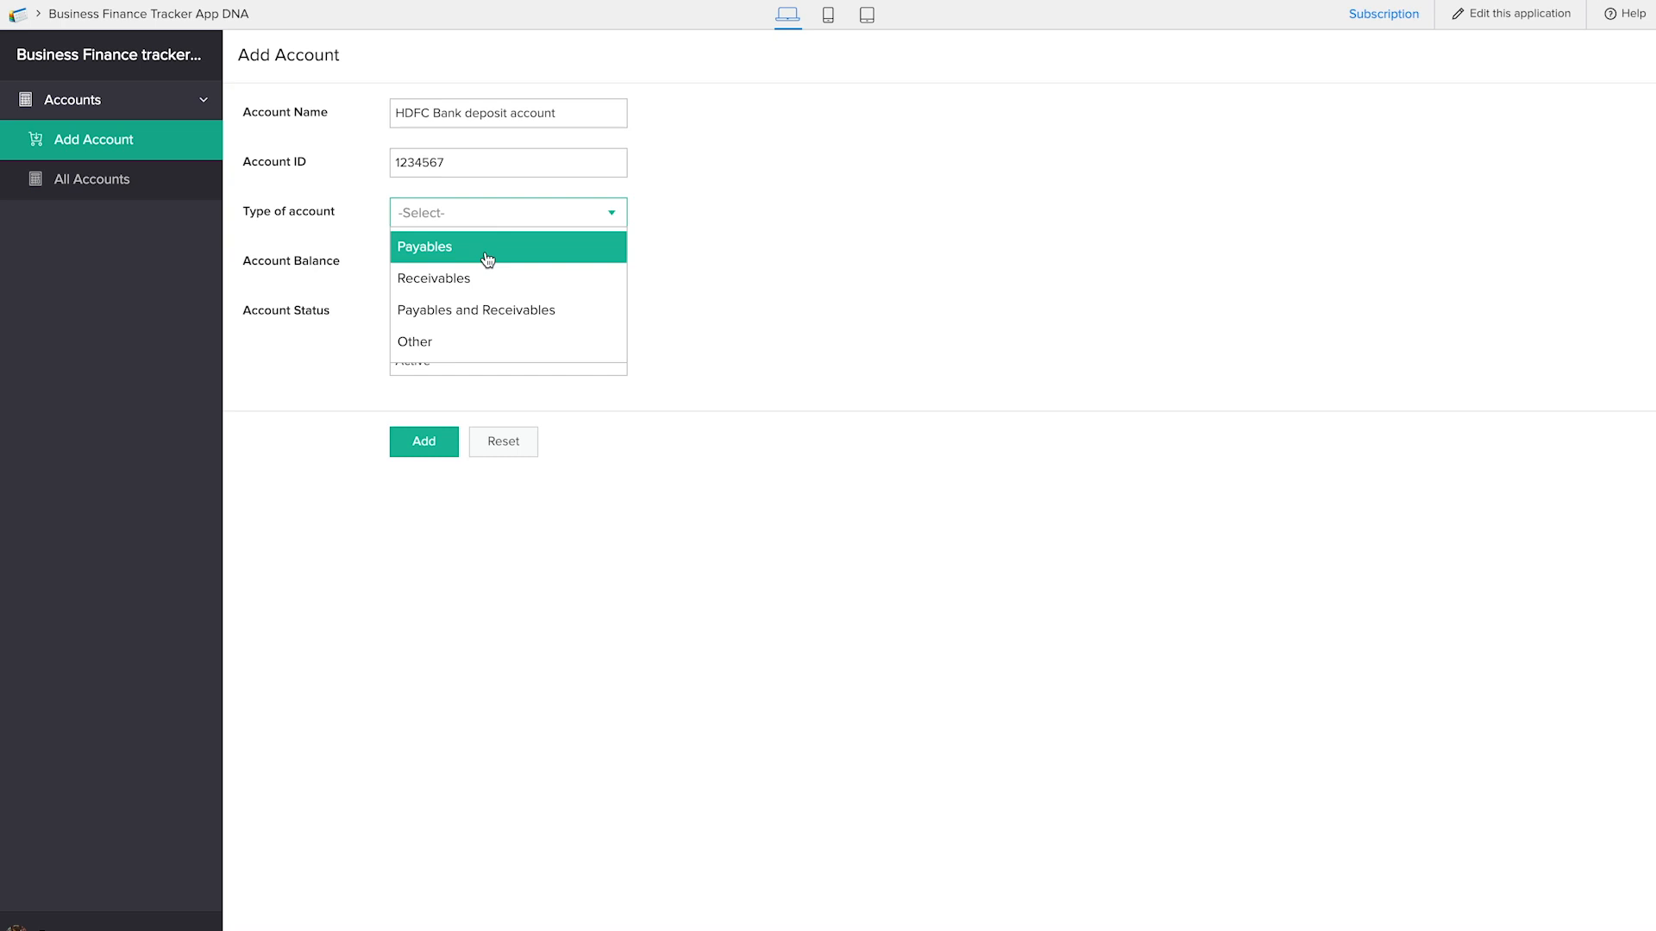
click(487, 257)
click(486, 260)
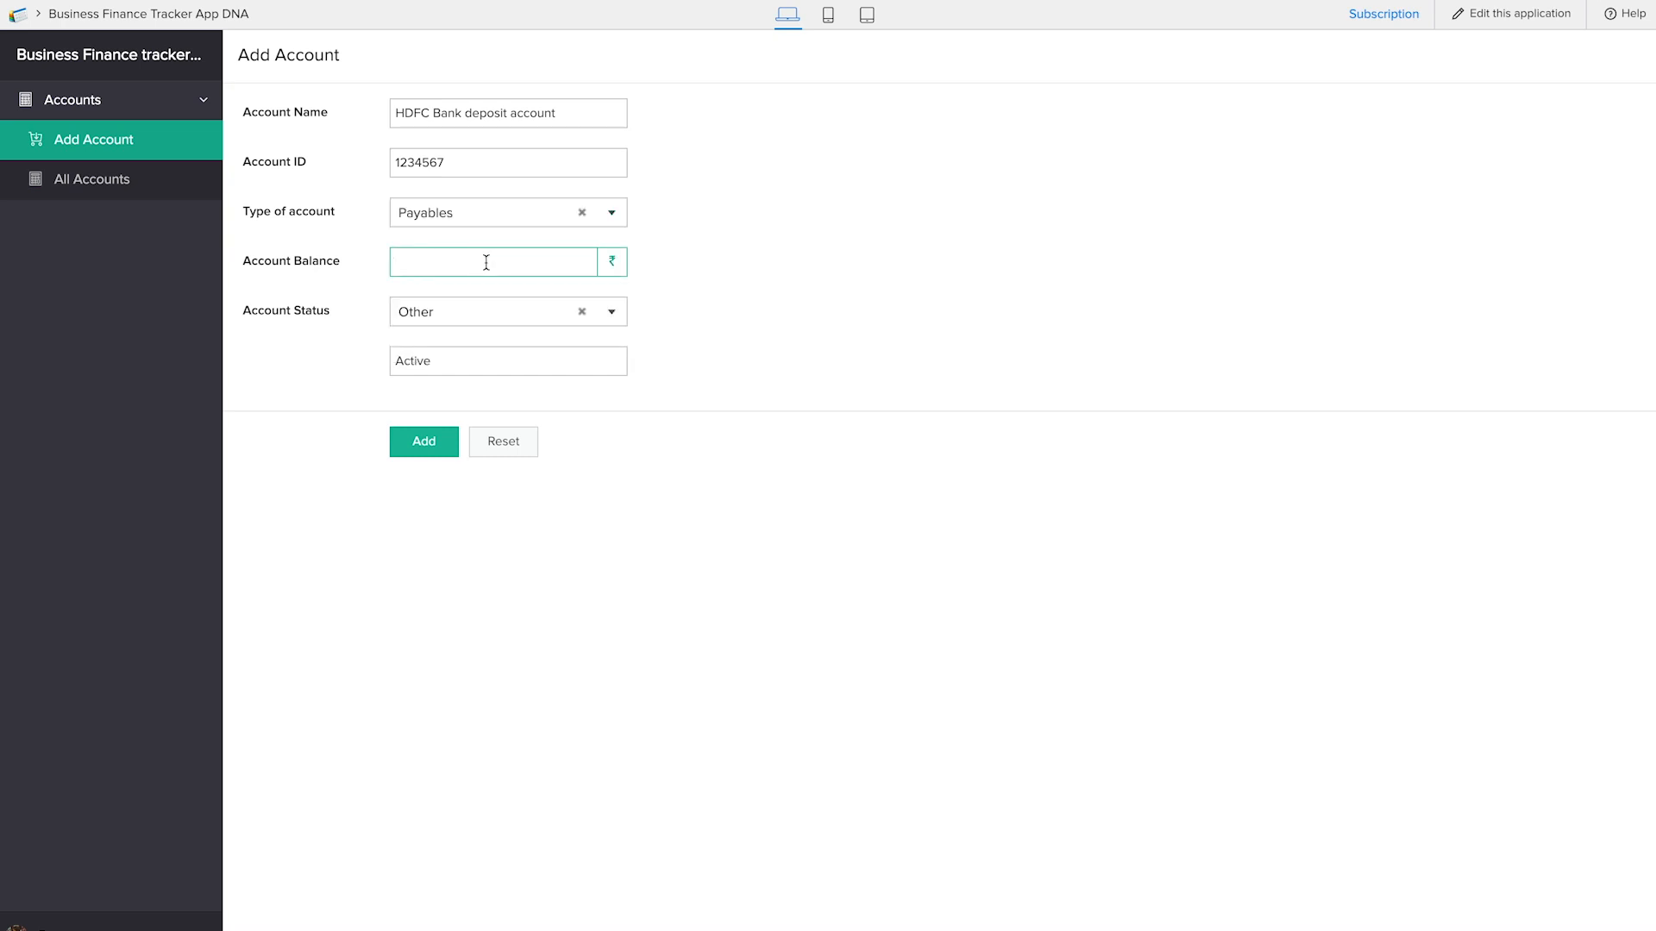
text(0)
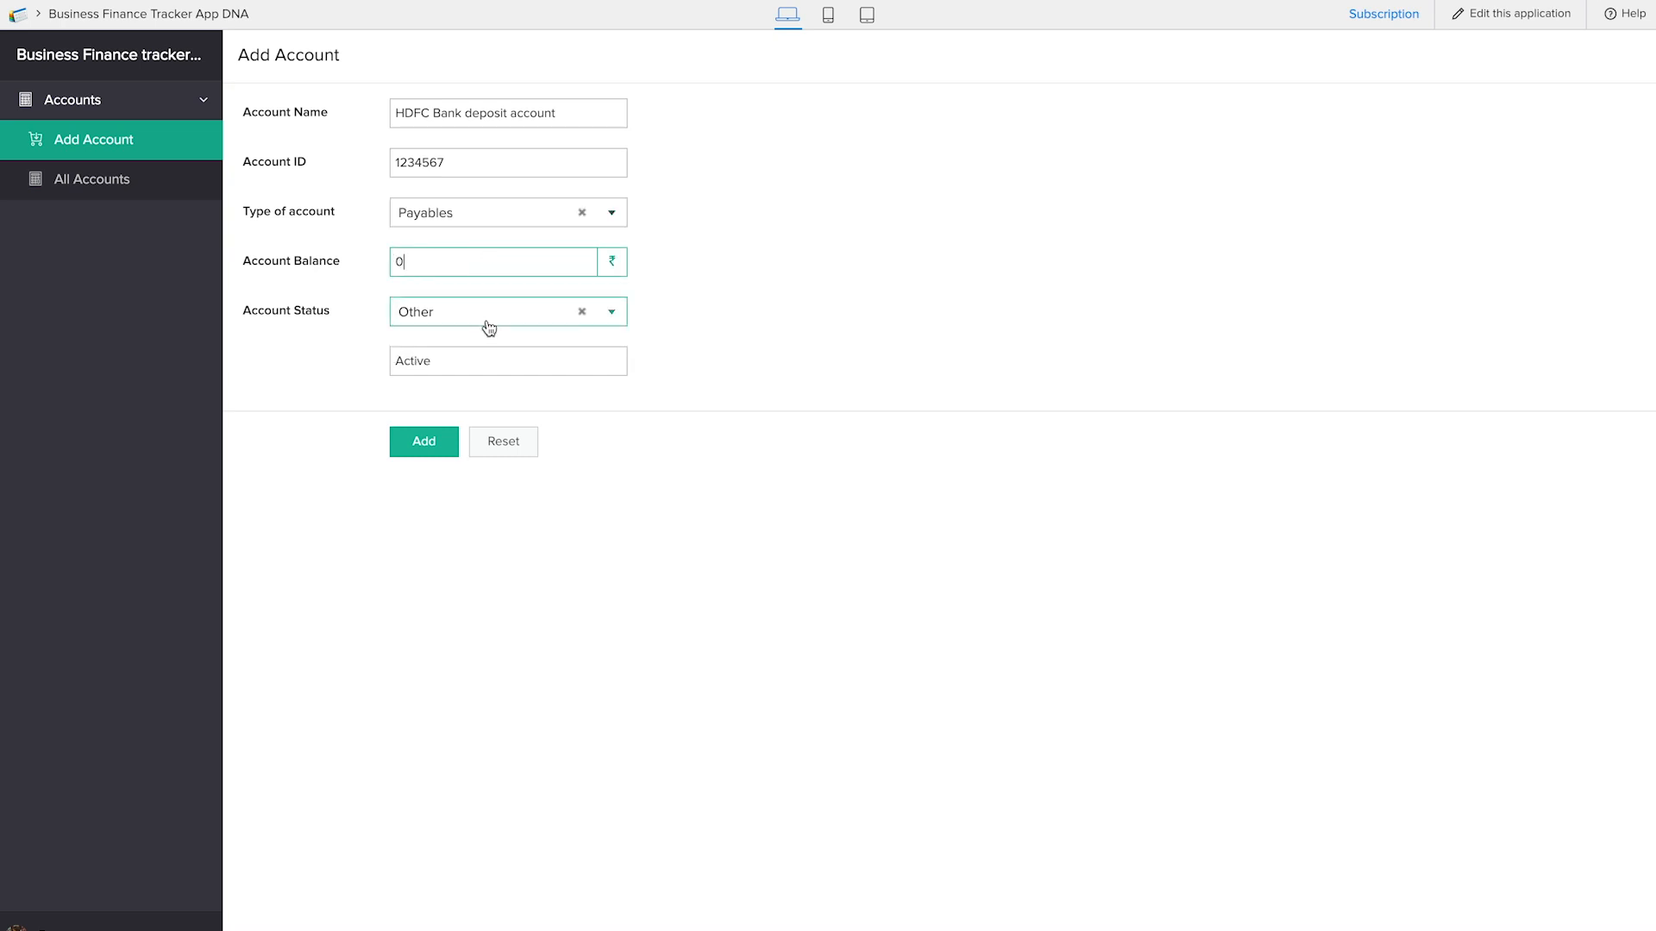
click(429, 451)
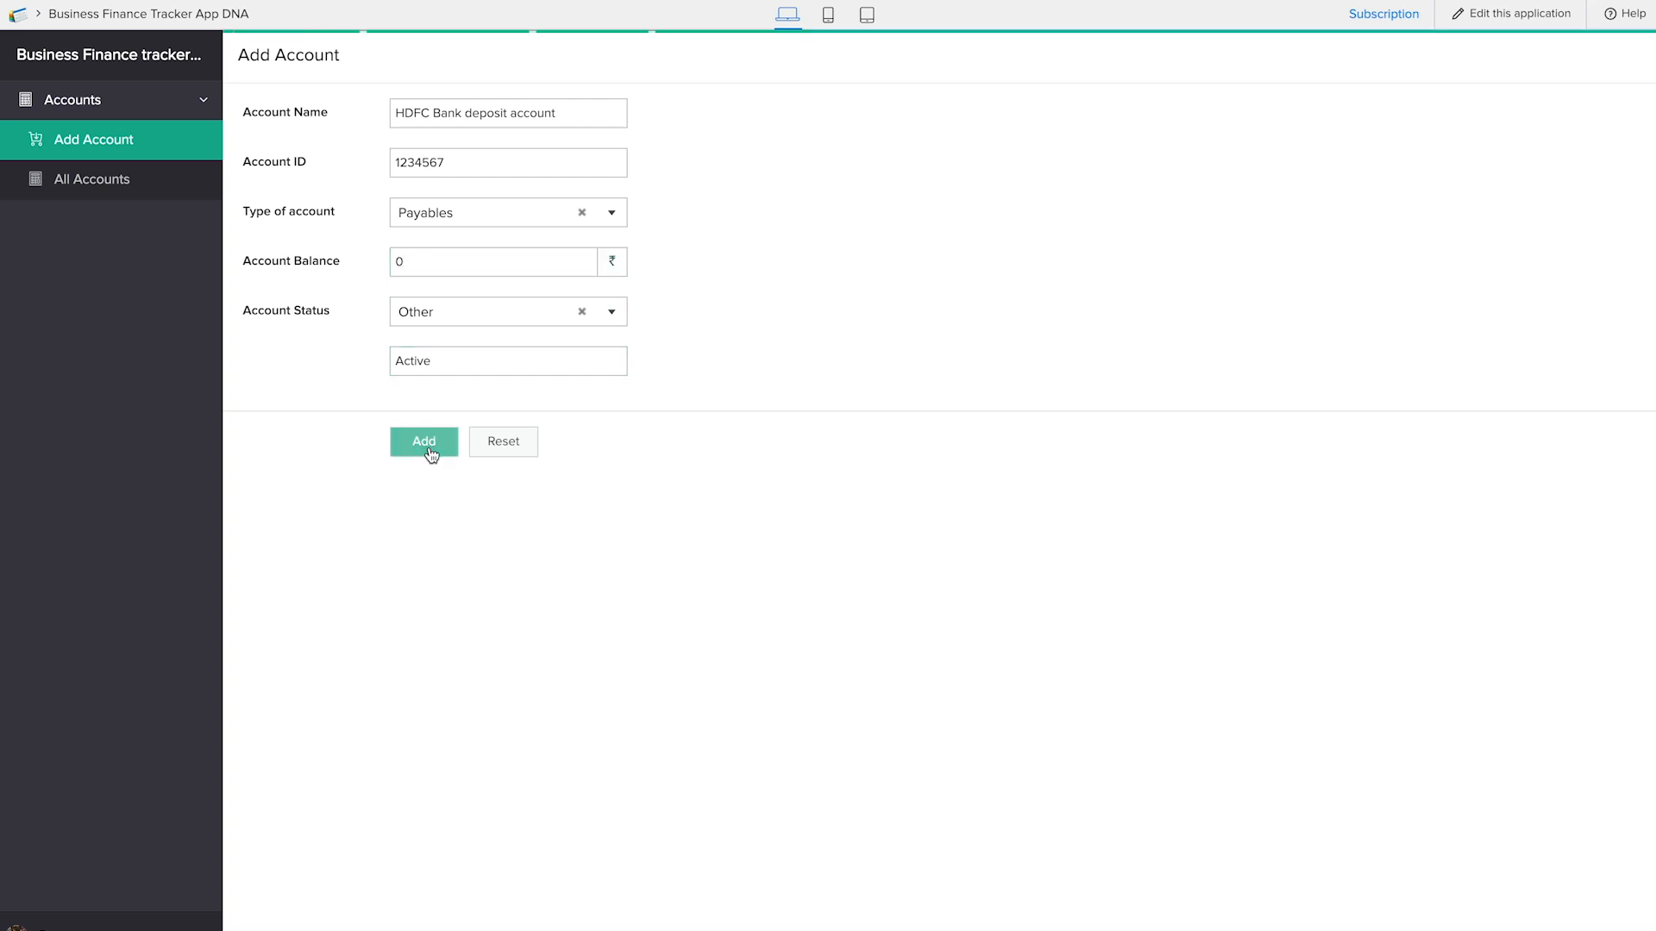
Review the All Accounts report, preview the application in its phone and tablet layouts, and return to the web layout
click(116, 187)
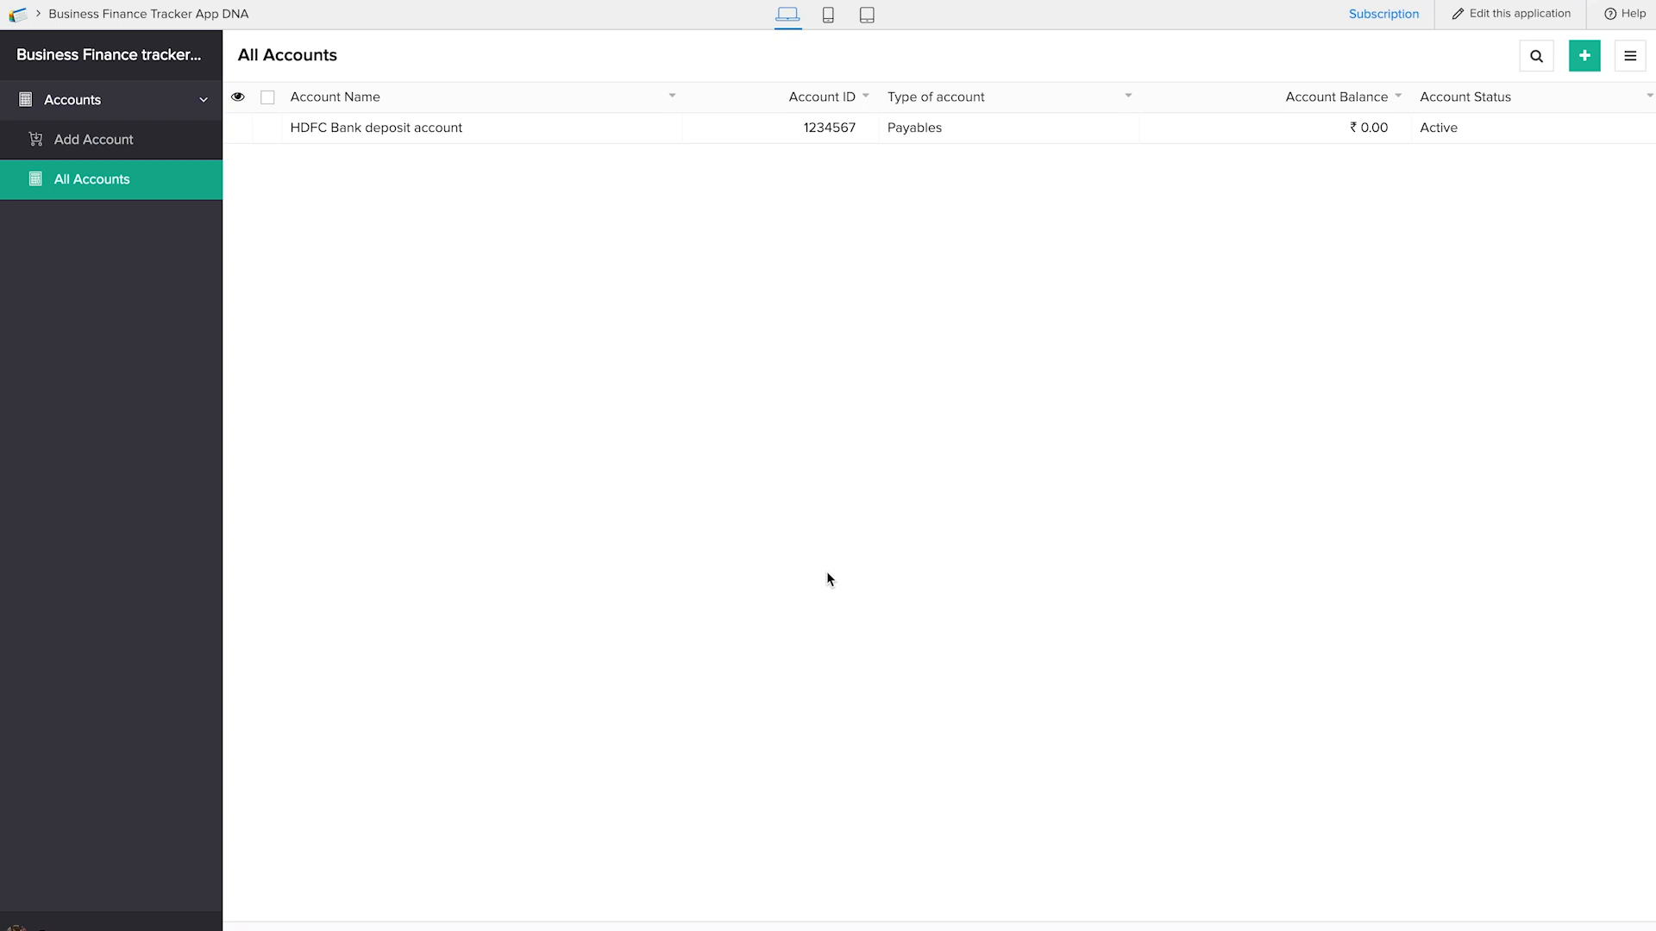
click(828, 15)
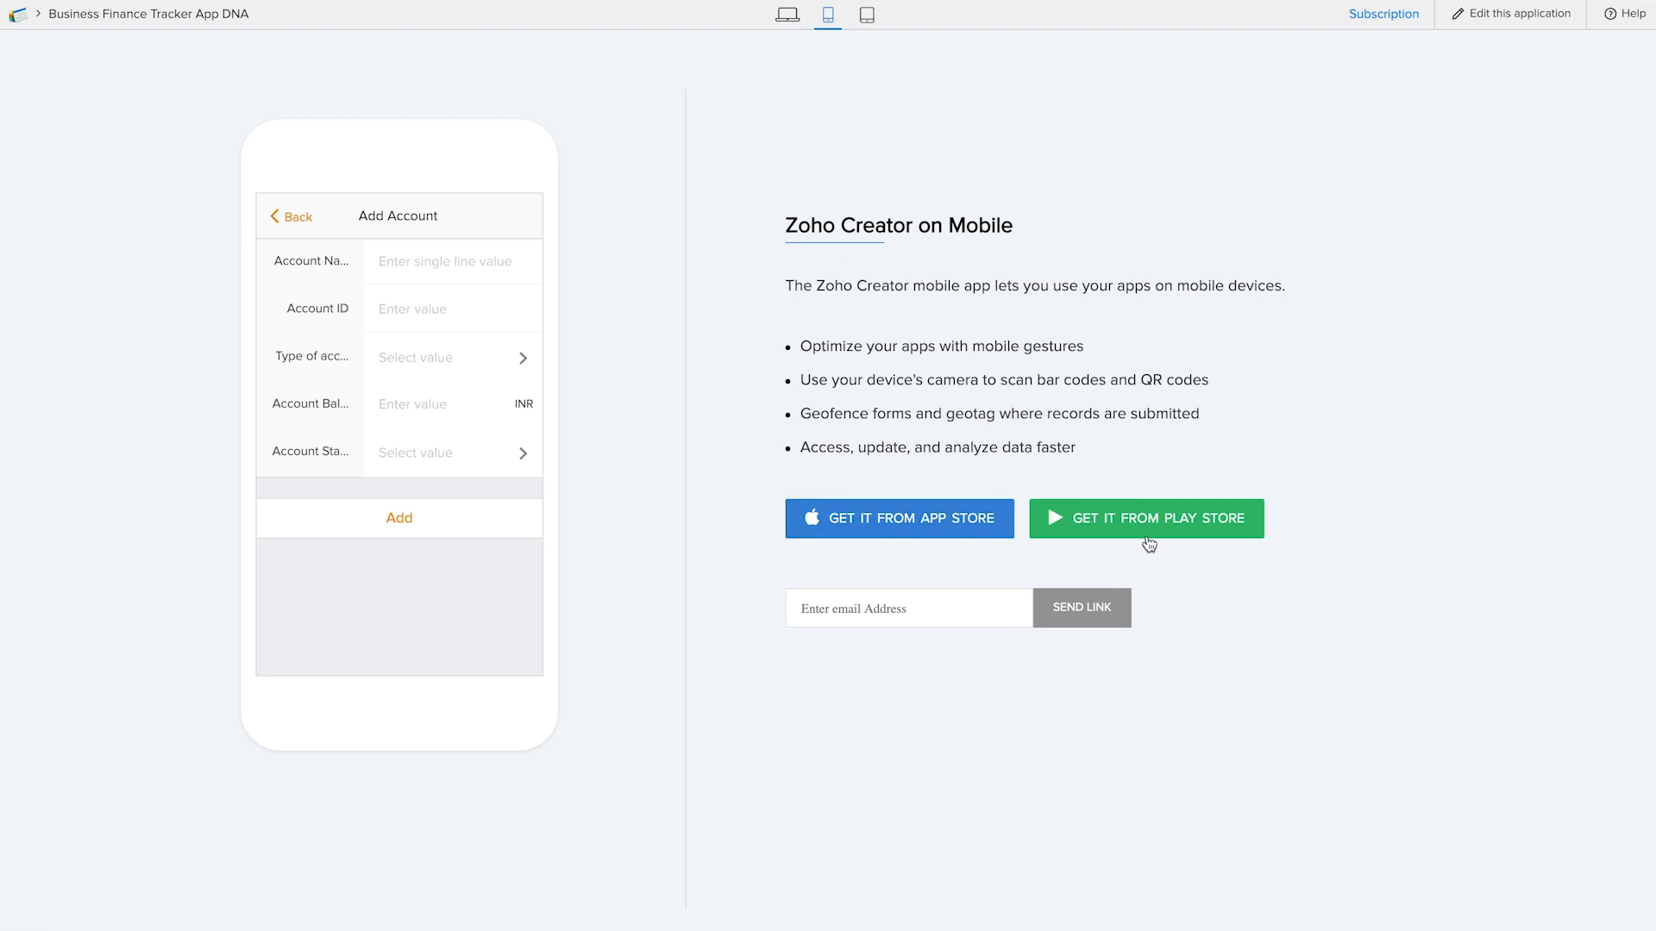
click(344, 216)
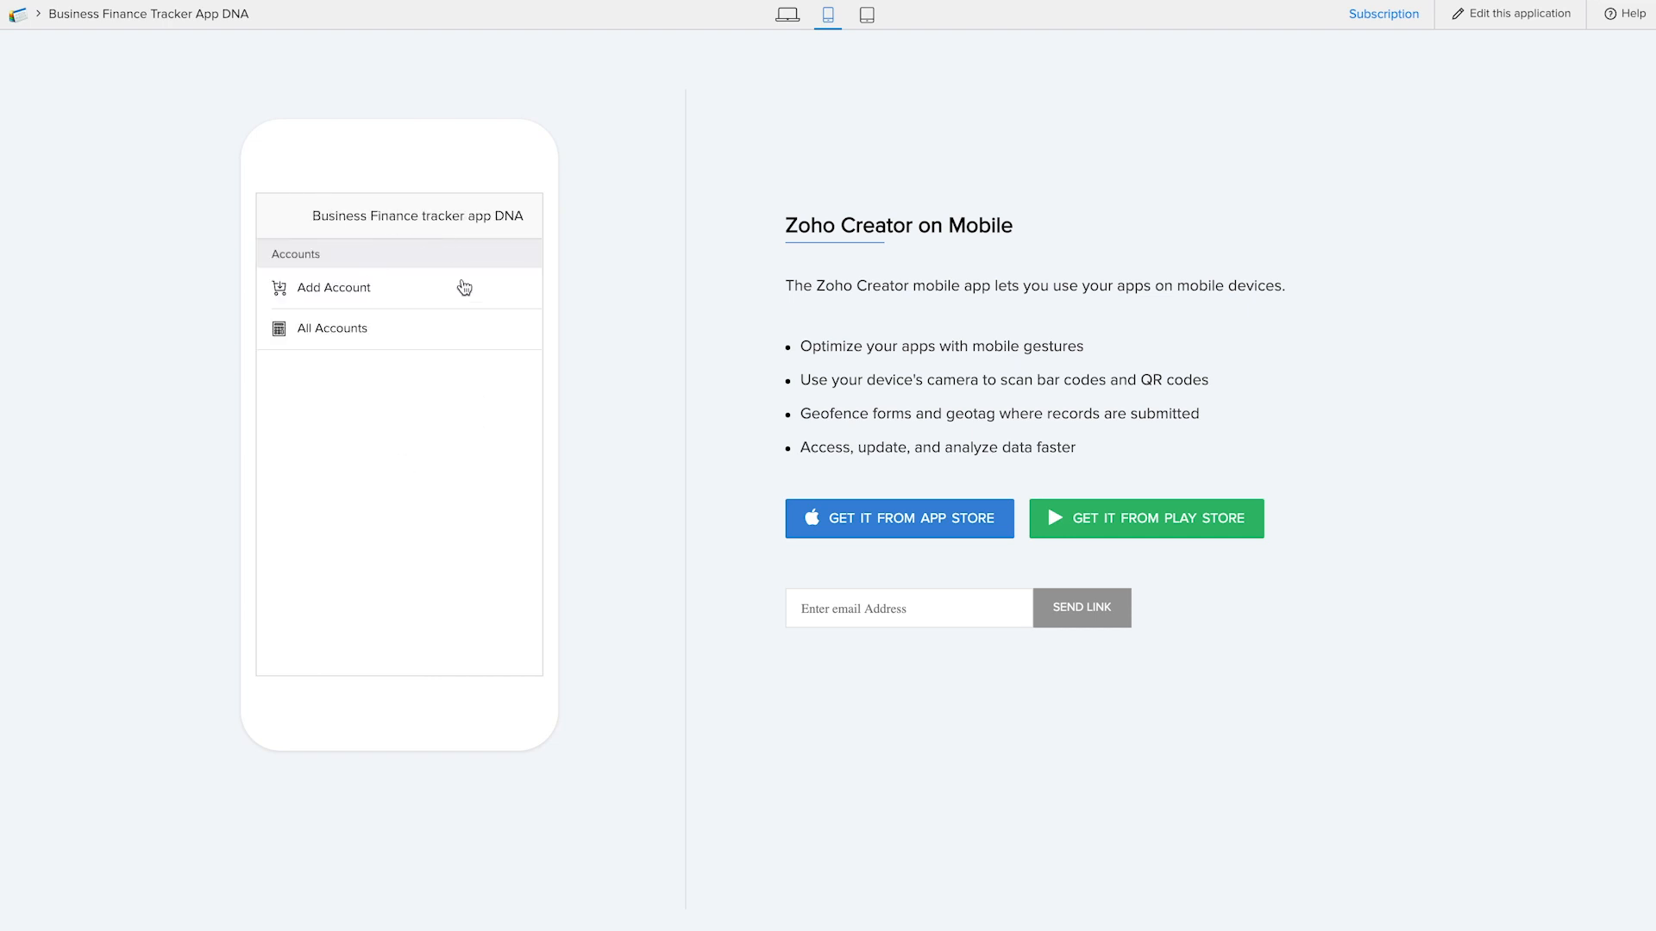
click(365, 287)
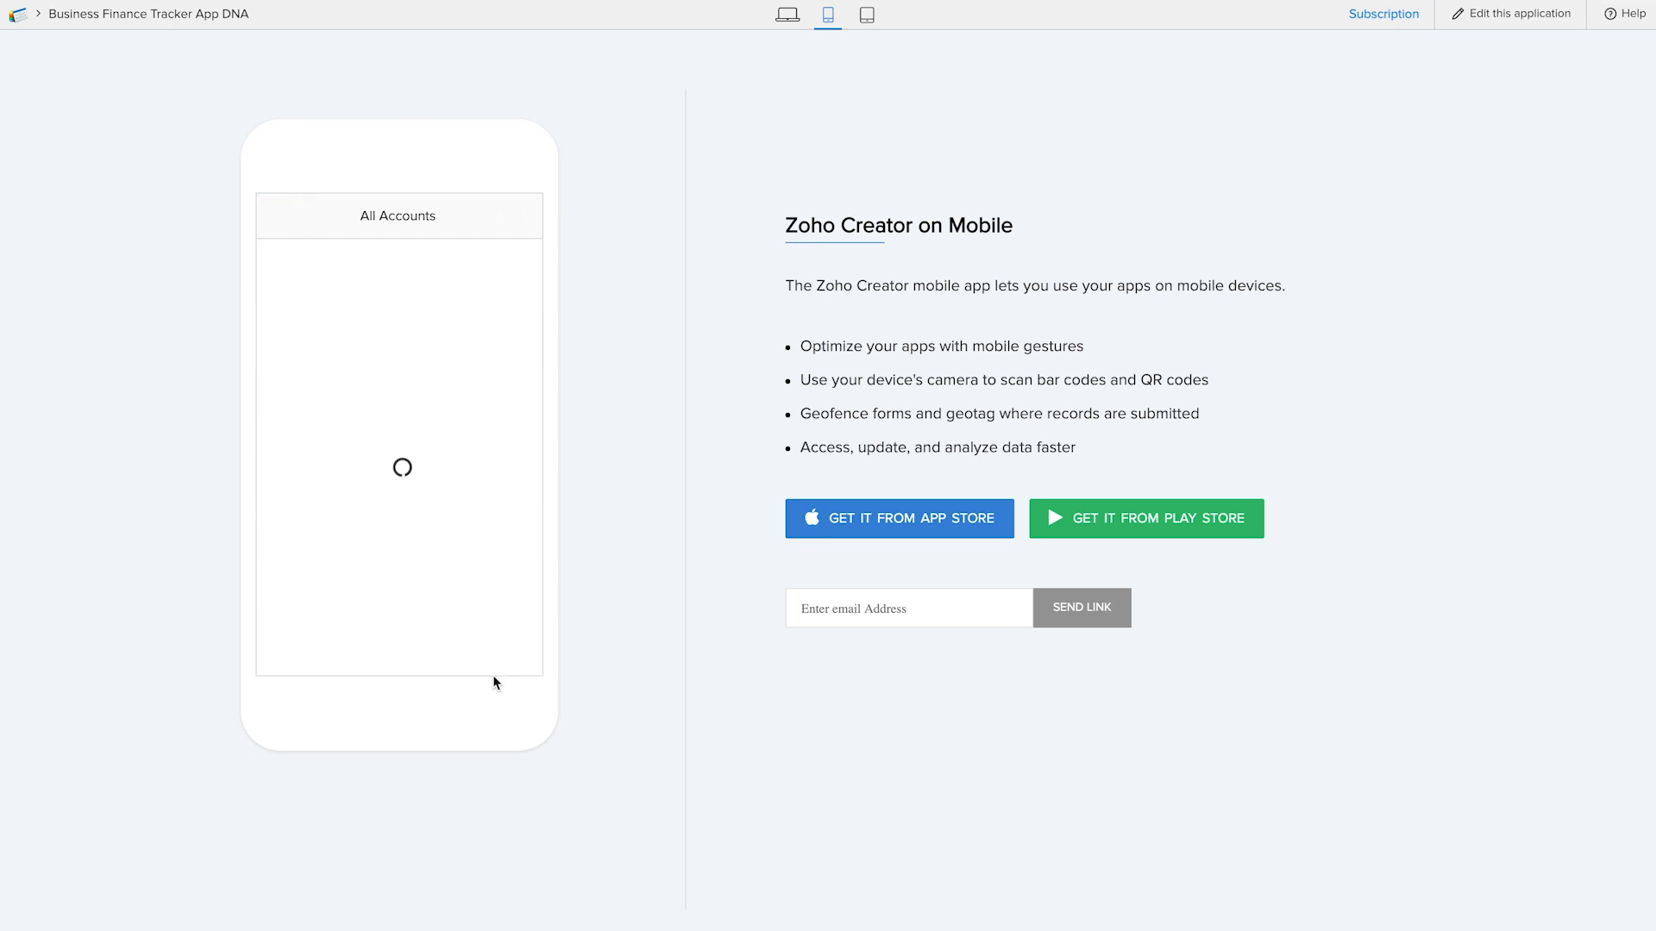
click(867, 15)
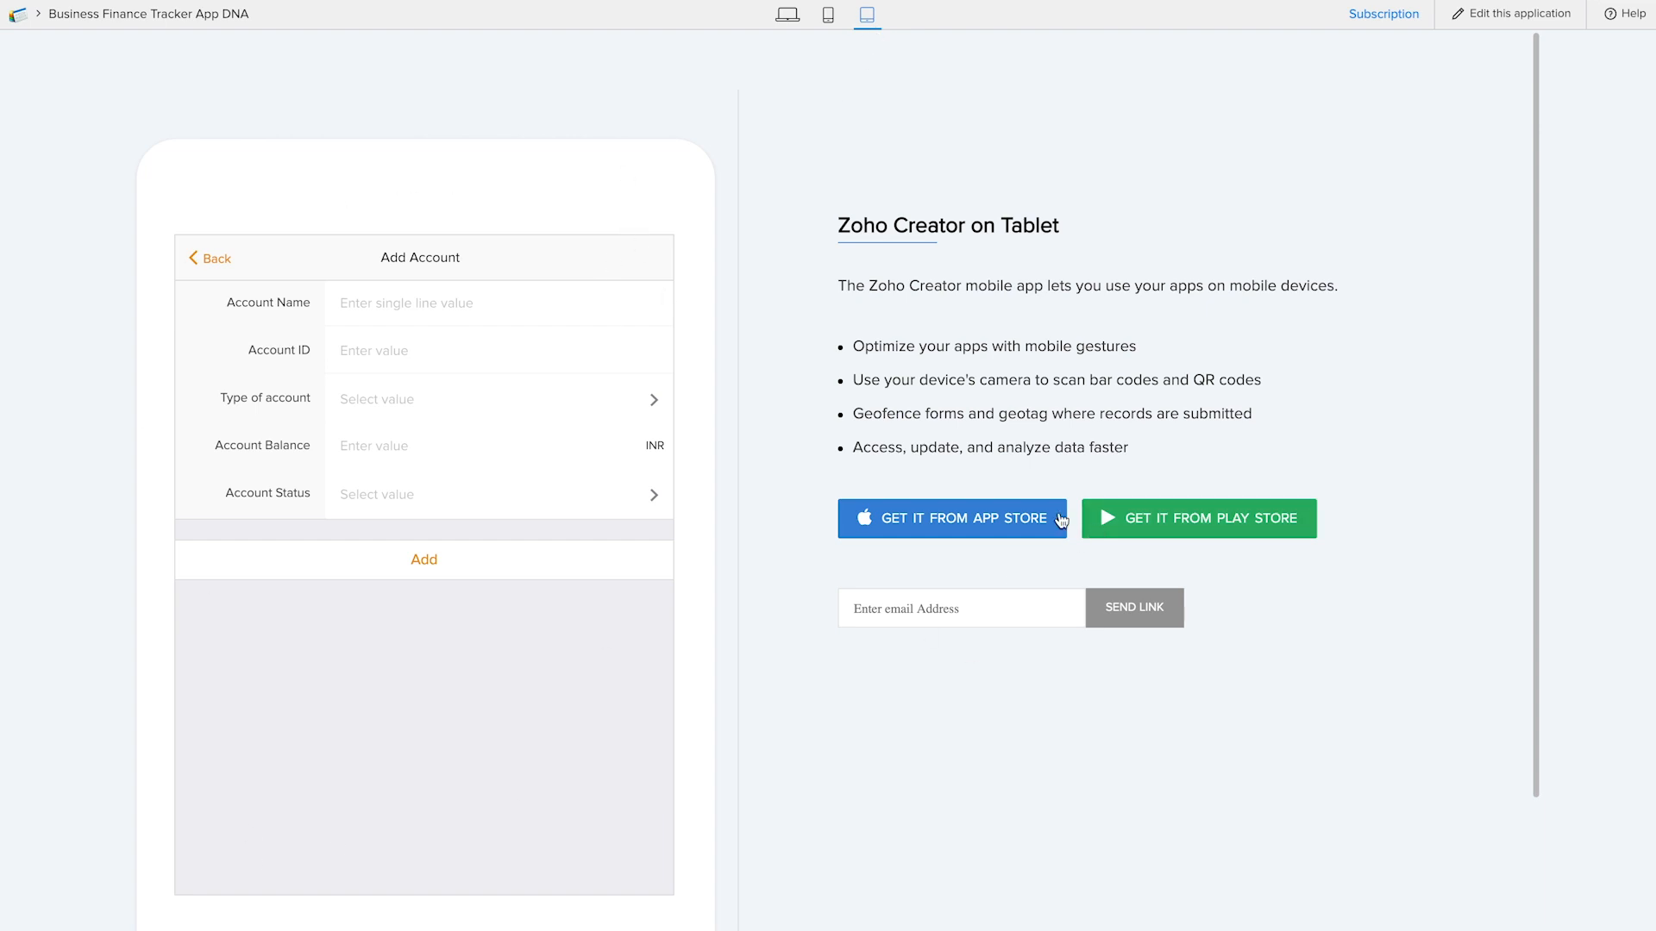
click(786, 18)
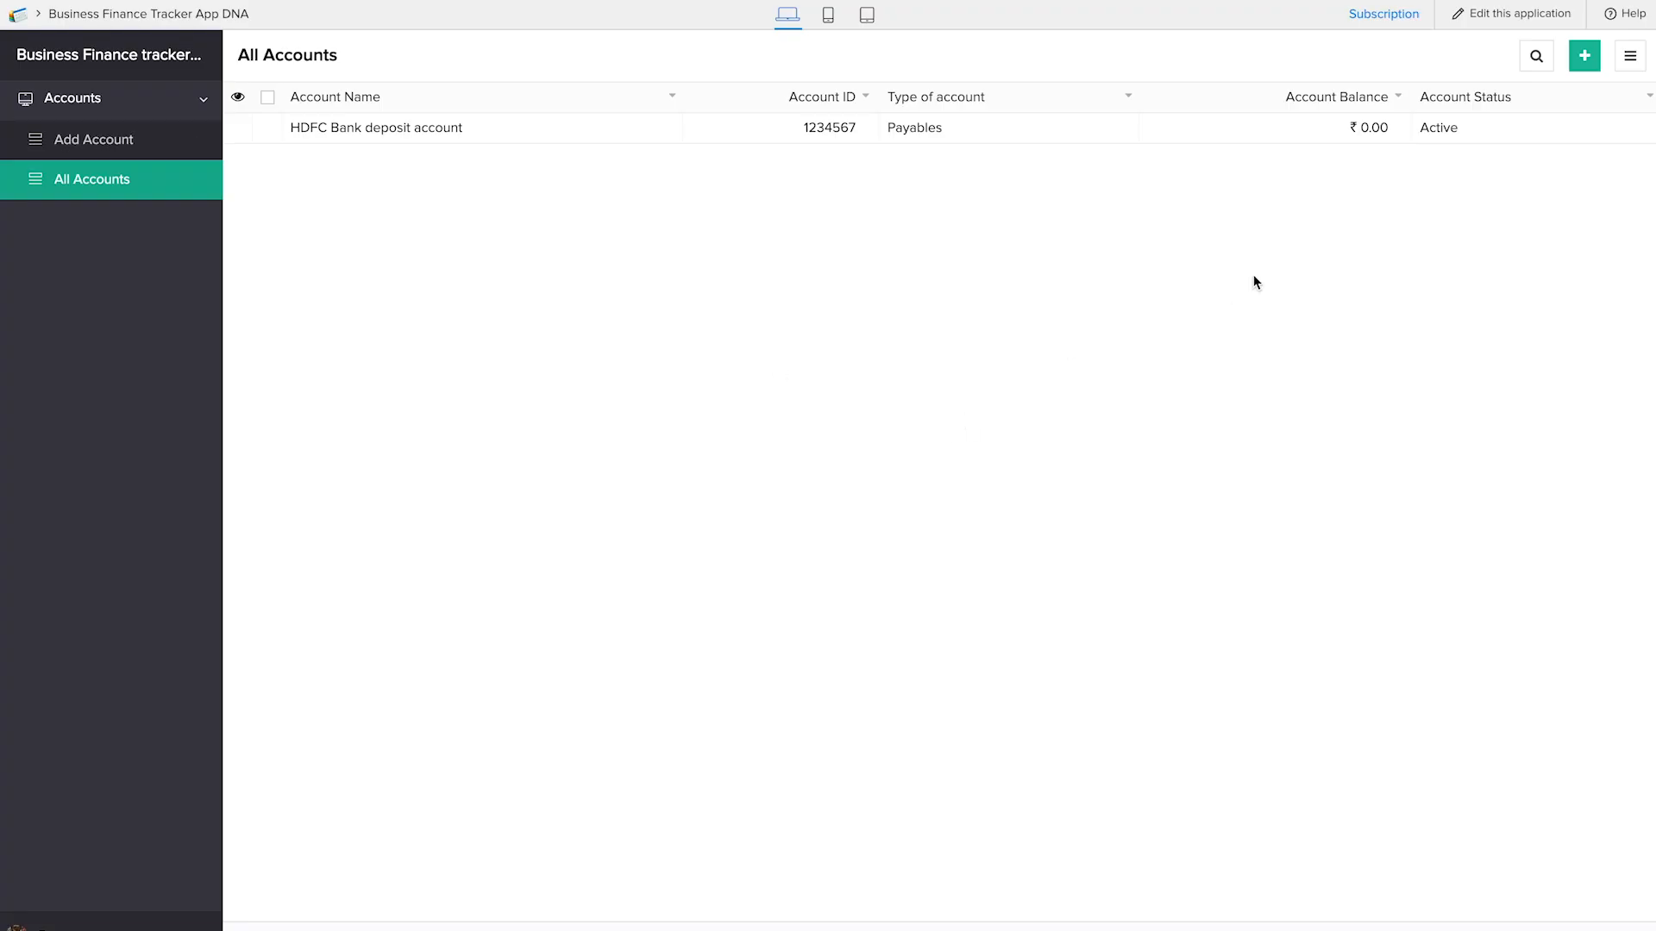
Return to editing the application and create a blank form named "Add Income"
click(1500, 17)
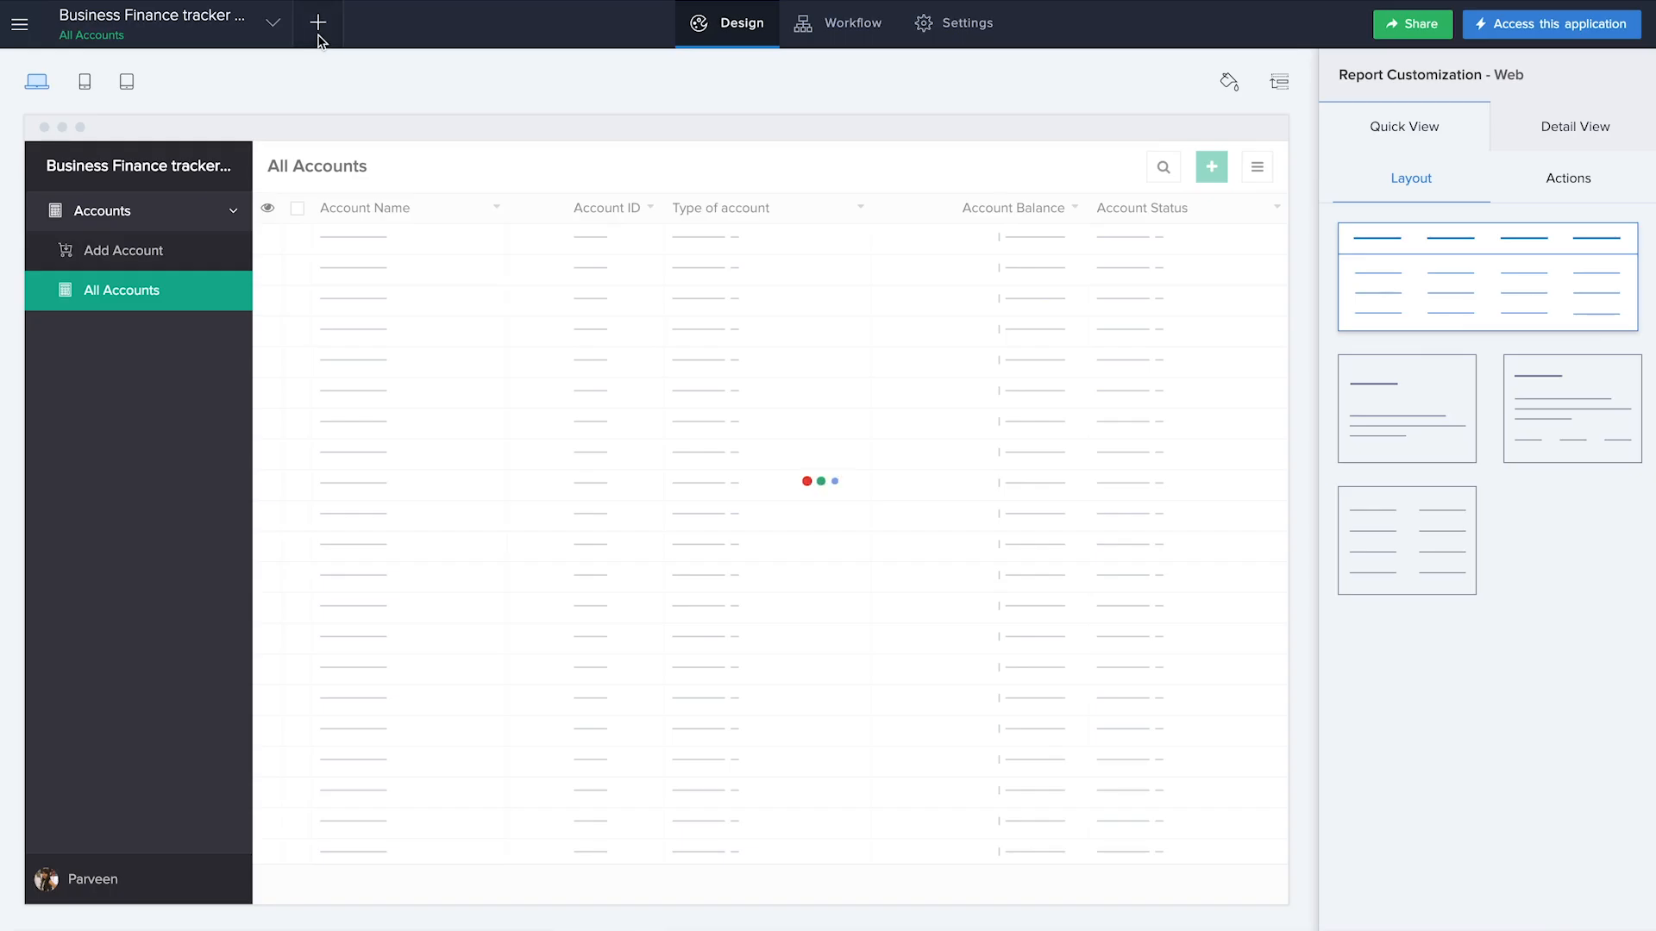
click(318, 35)
click(458, 532)
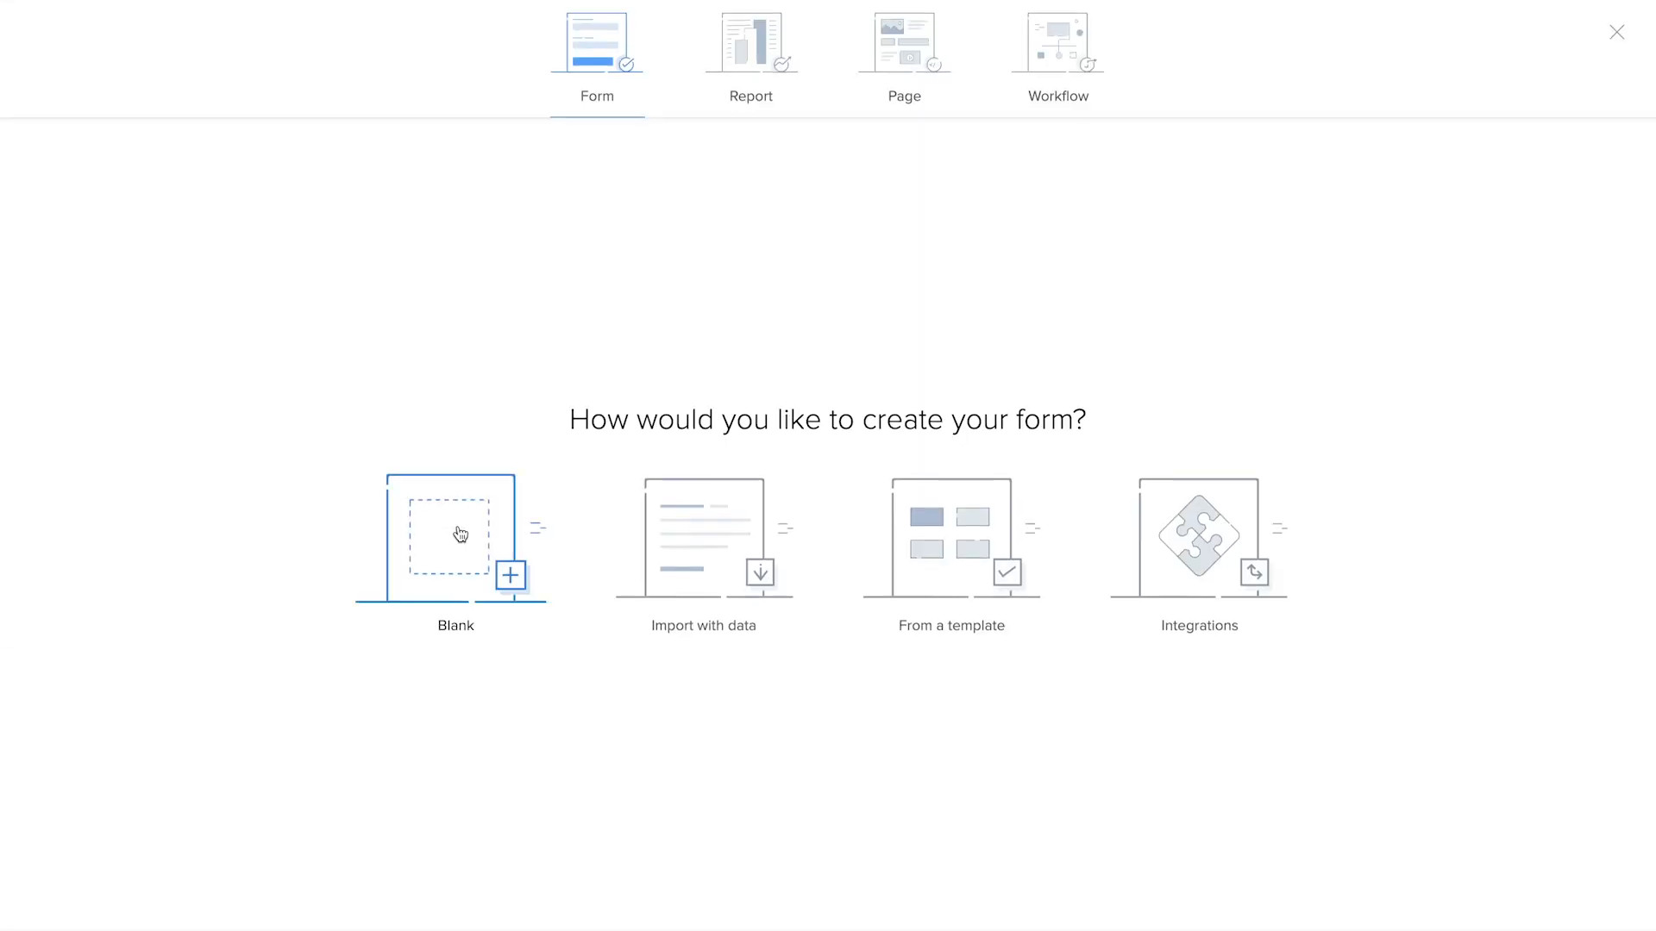
click(441, 536)
text(Add Income)
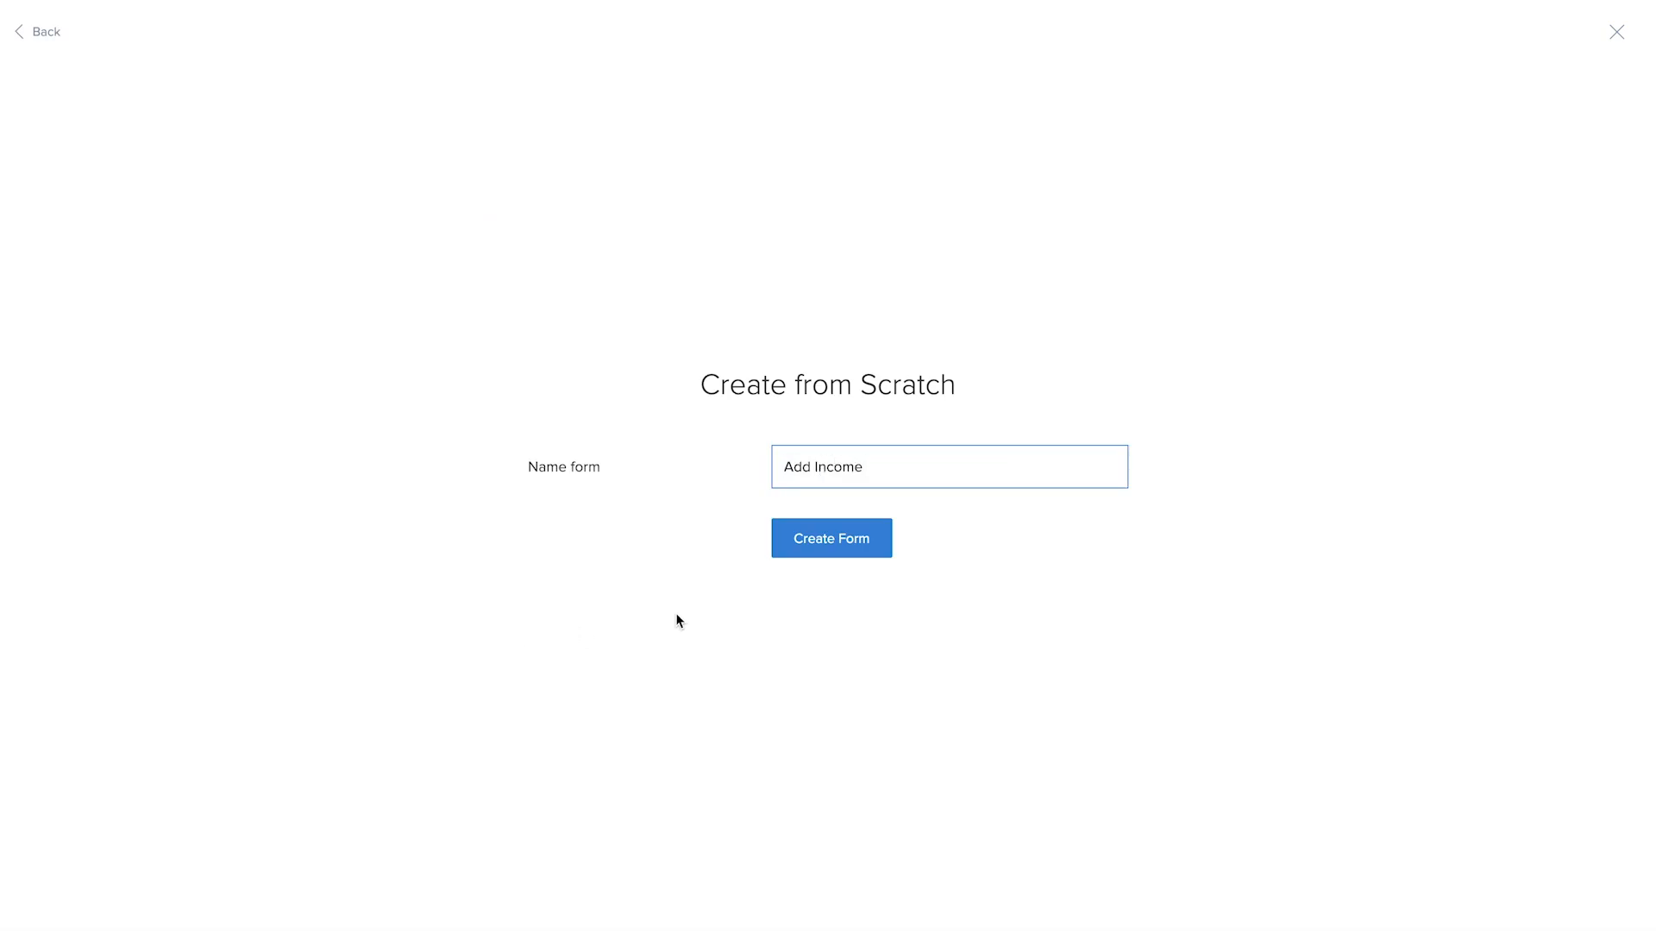
click(839, 536)
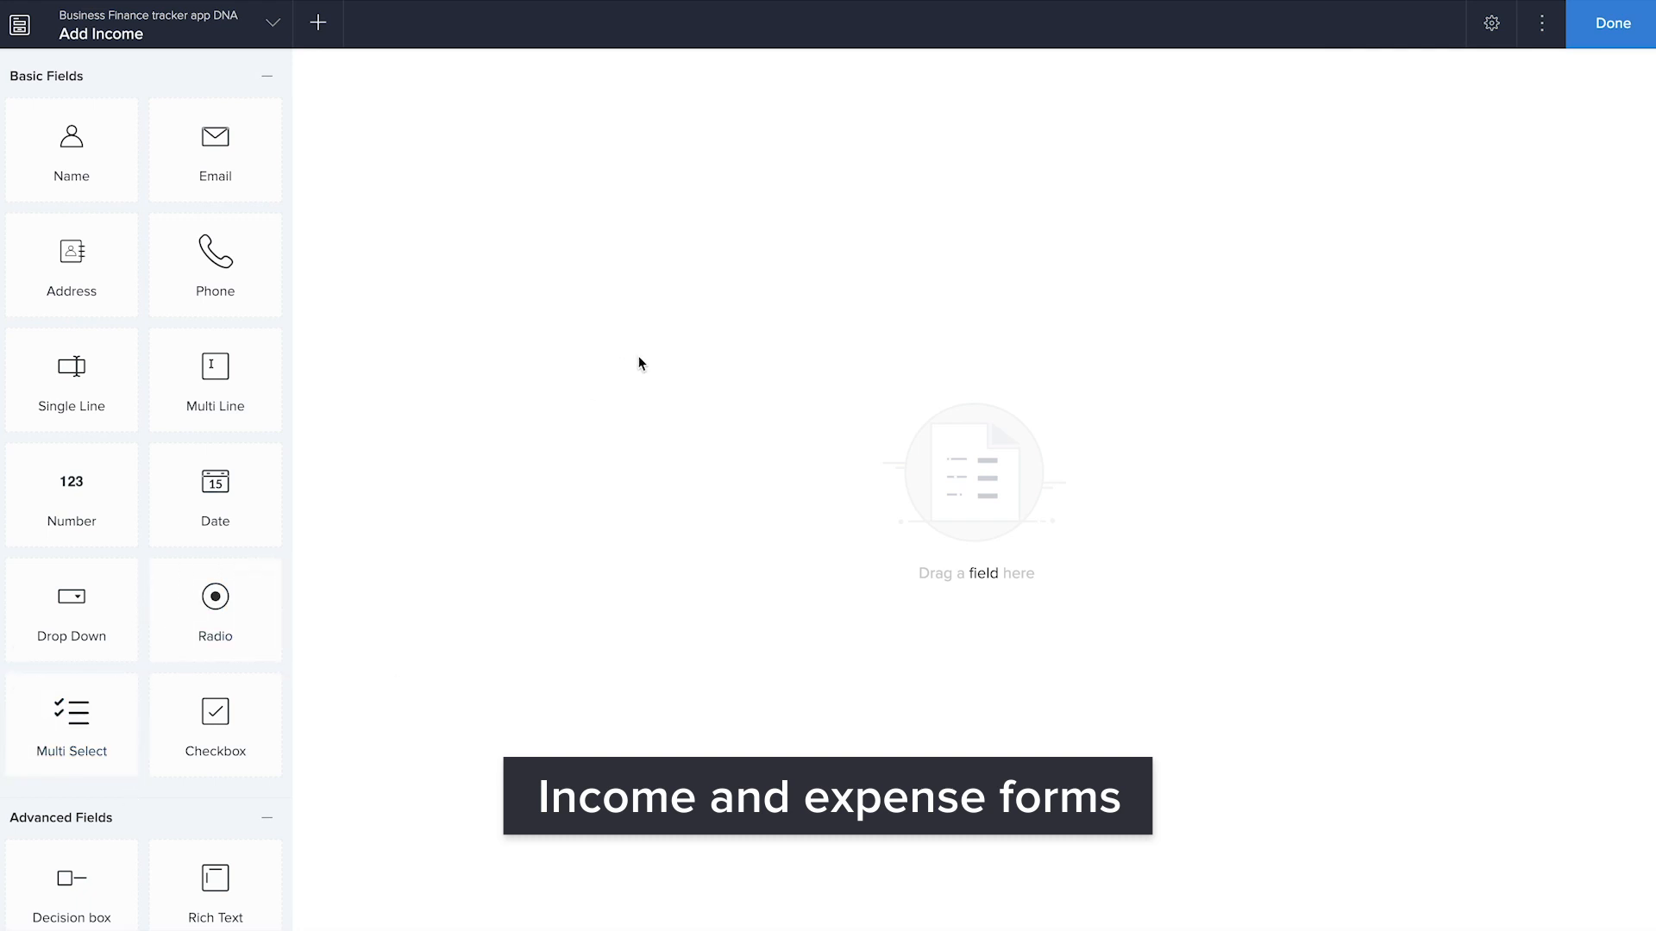
Add a Lookup field to the Add Income form, related to the Account Name field of the Add Account form
scroll(115, 657, down, 10)
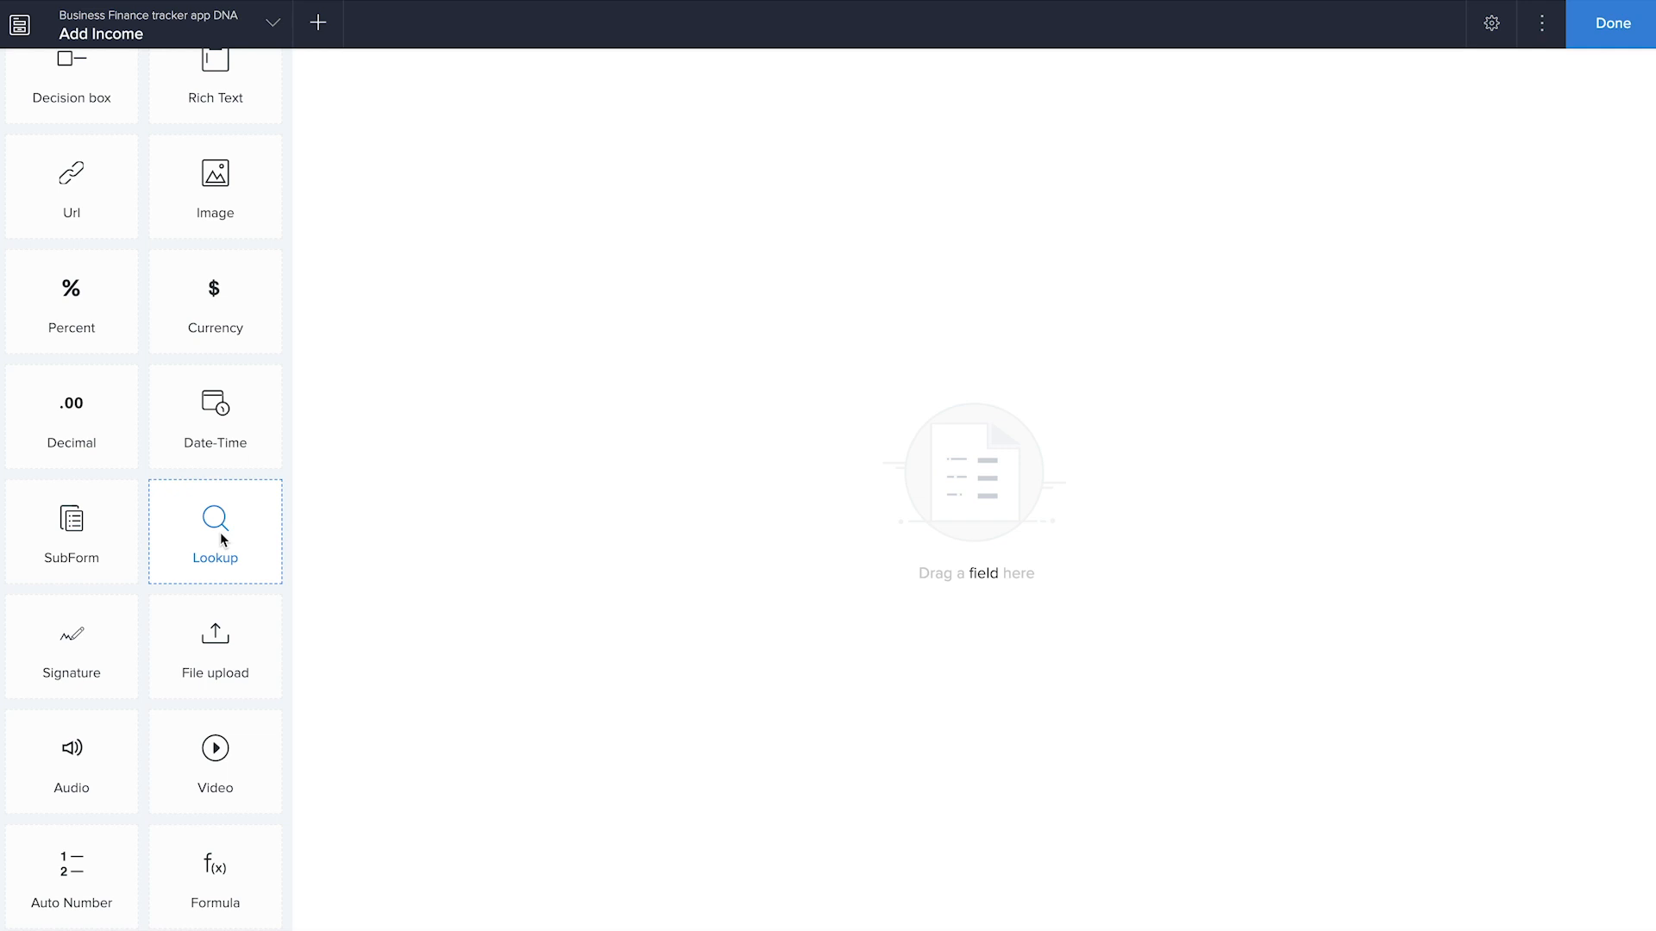
drag(211, 529, 713, 429)
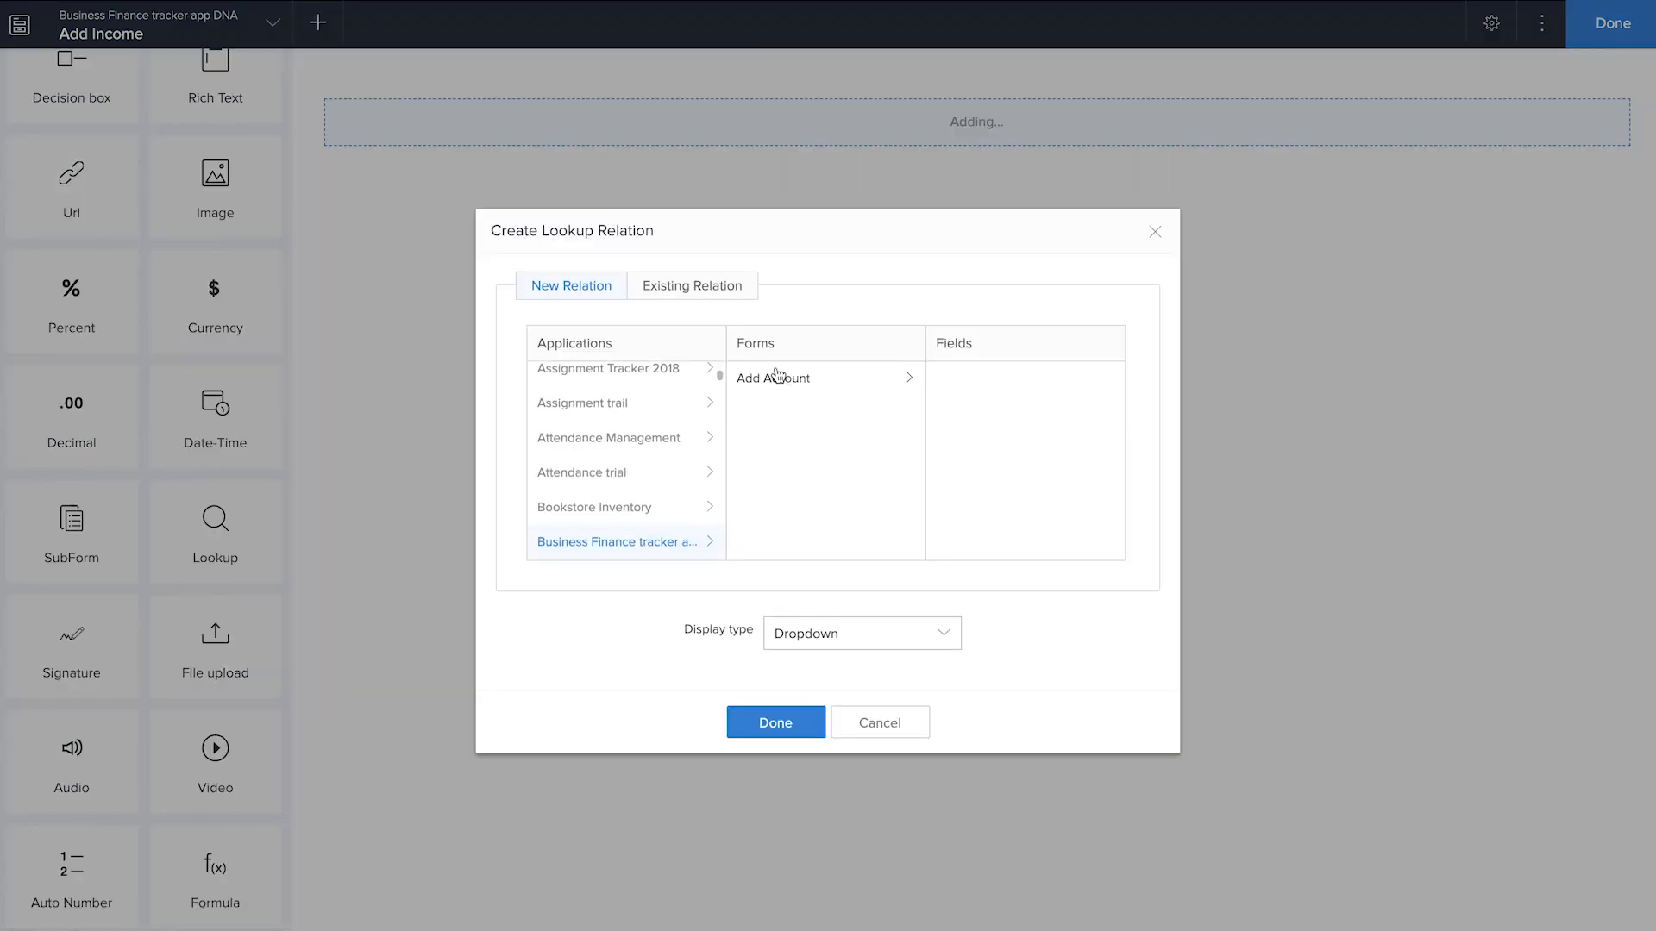
click(794, 383)
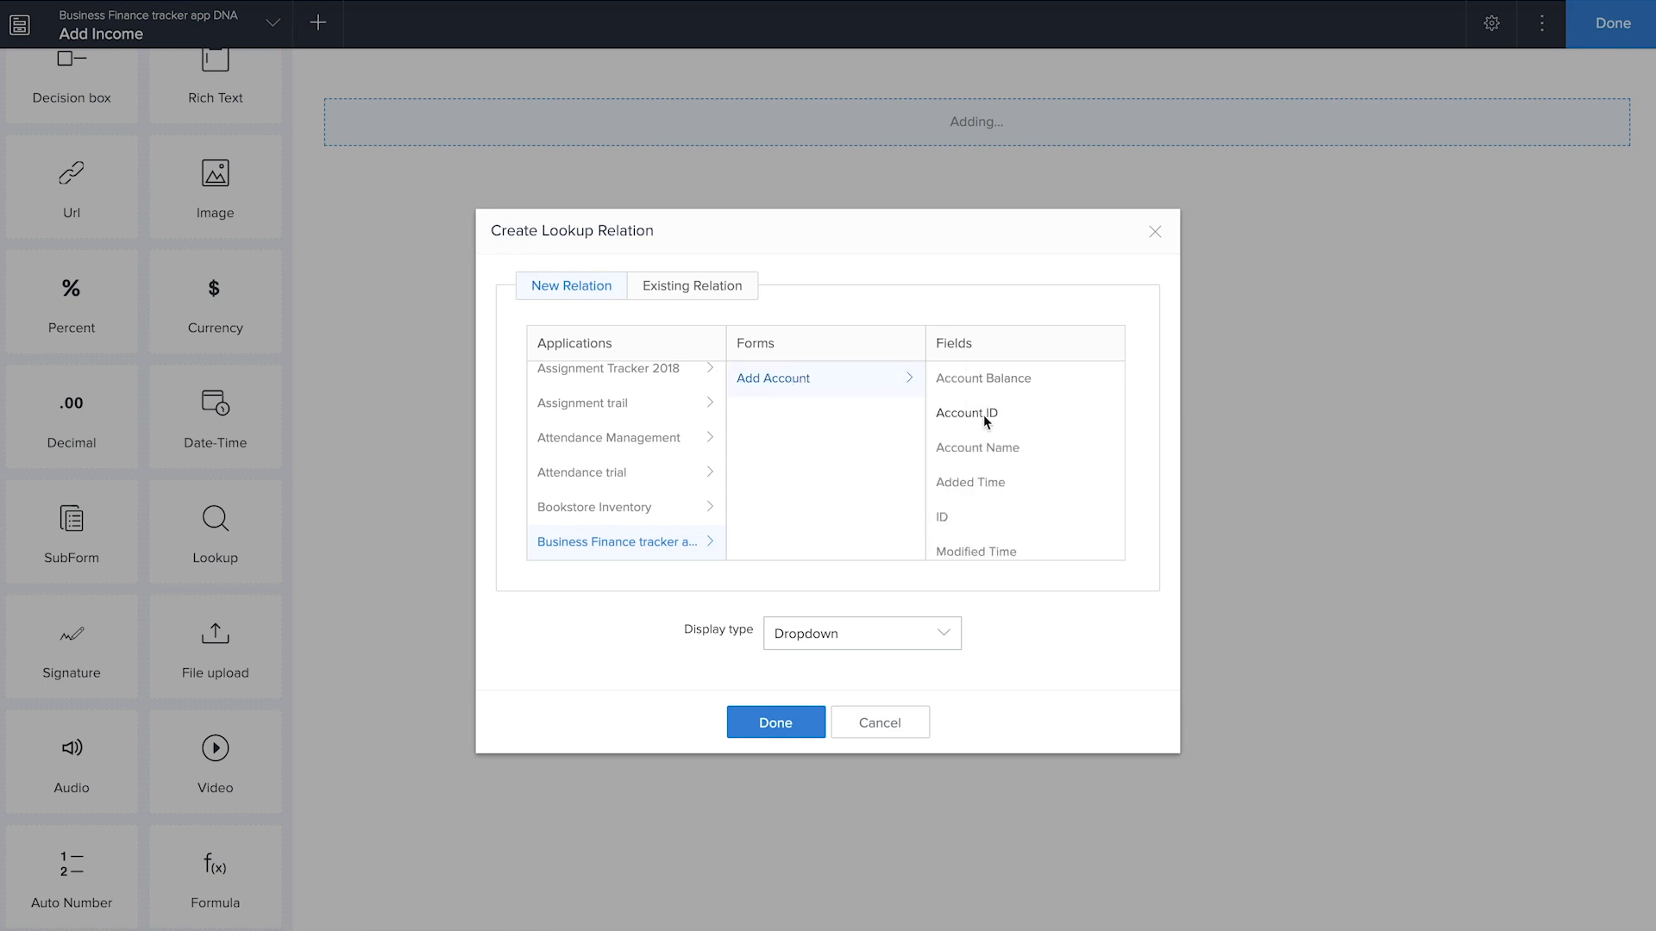
click(985, 448)
click(793, 724)
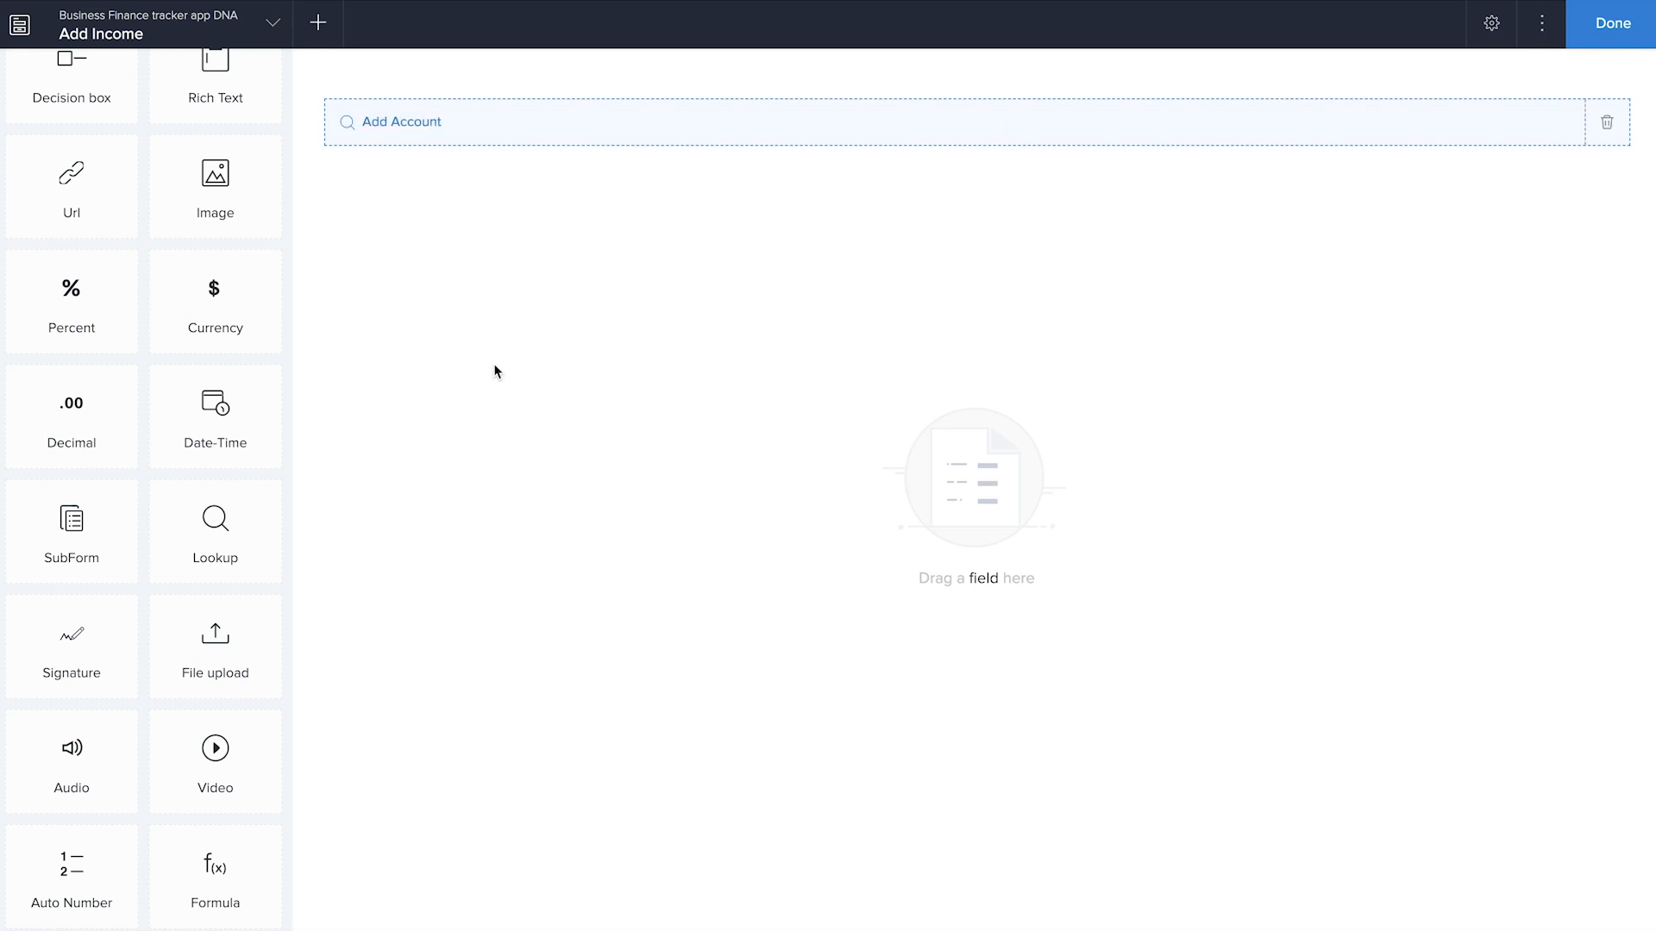
Rename the lookup field to "Select Account"
click(543, 130)
click(1378, 162)
double_click(1376, 162)
text(Select Account)
click(1183, 359)
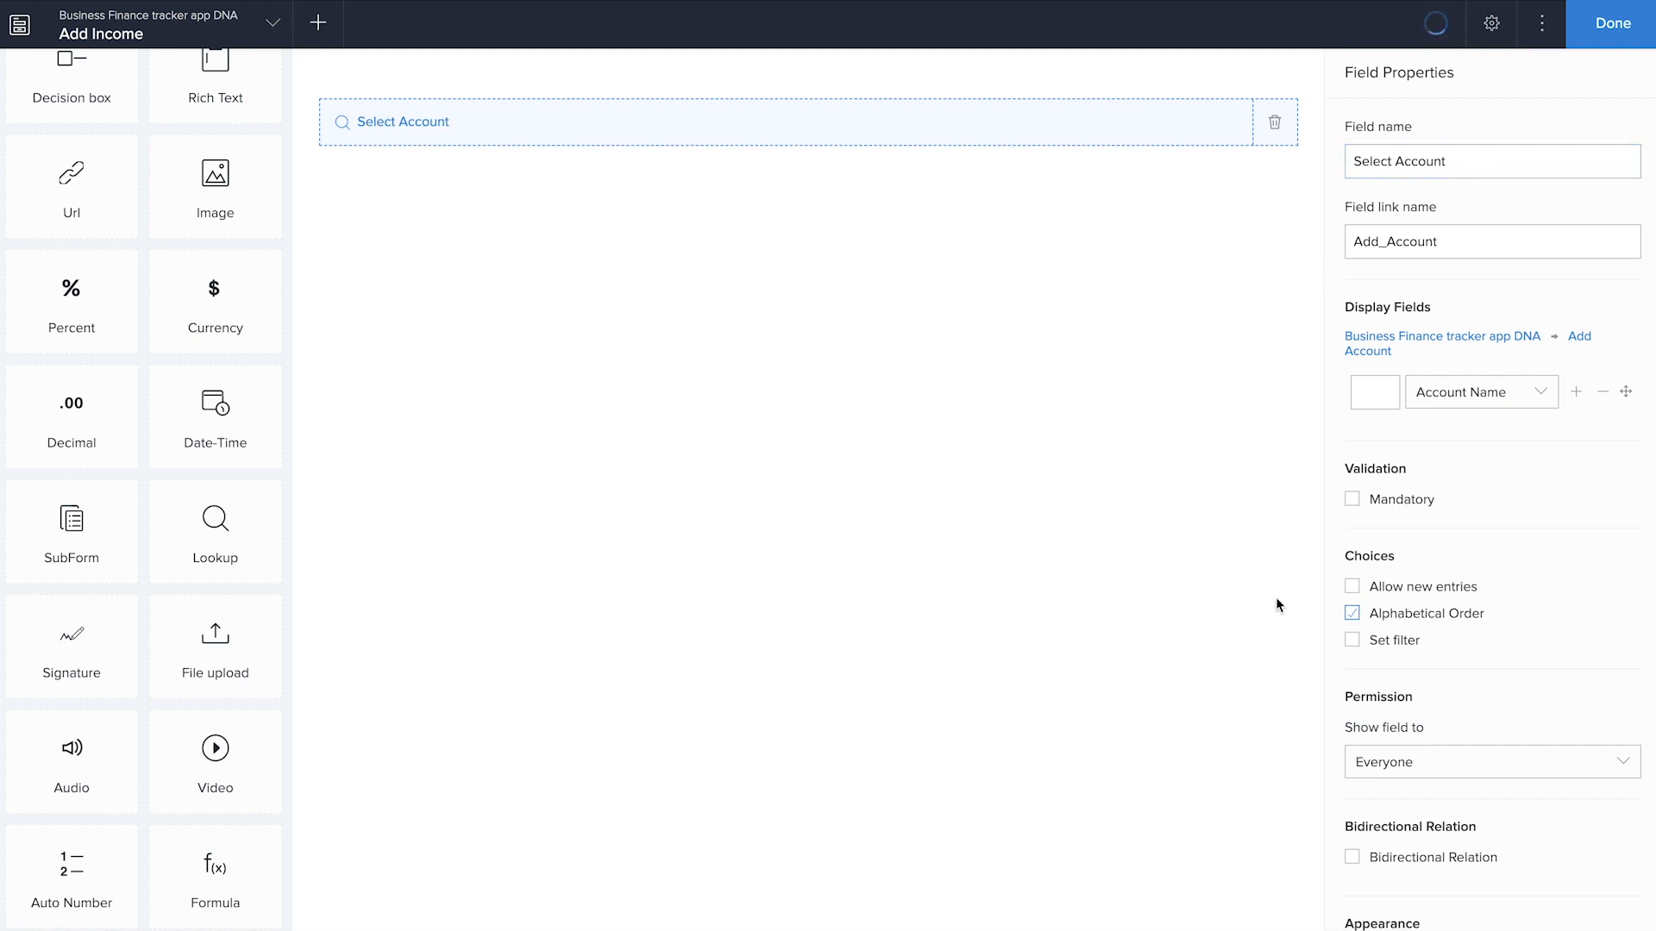
Set a filter on the Select Account choices so that only accounts with Account Status equal to Active are offered
click(1365, 644)
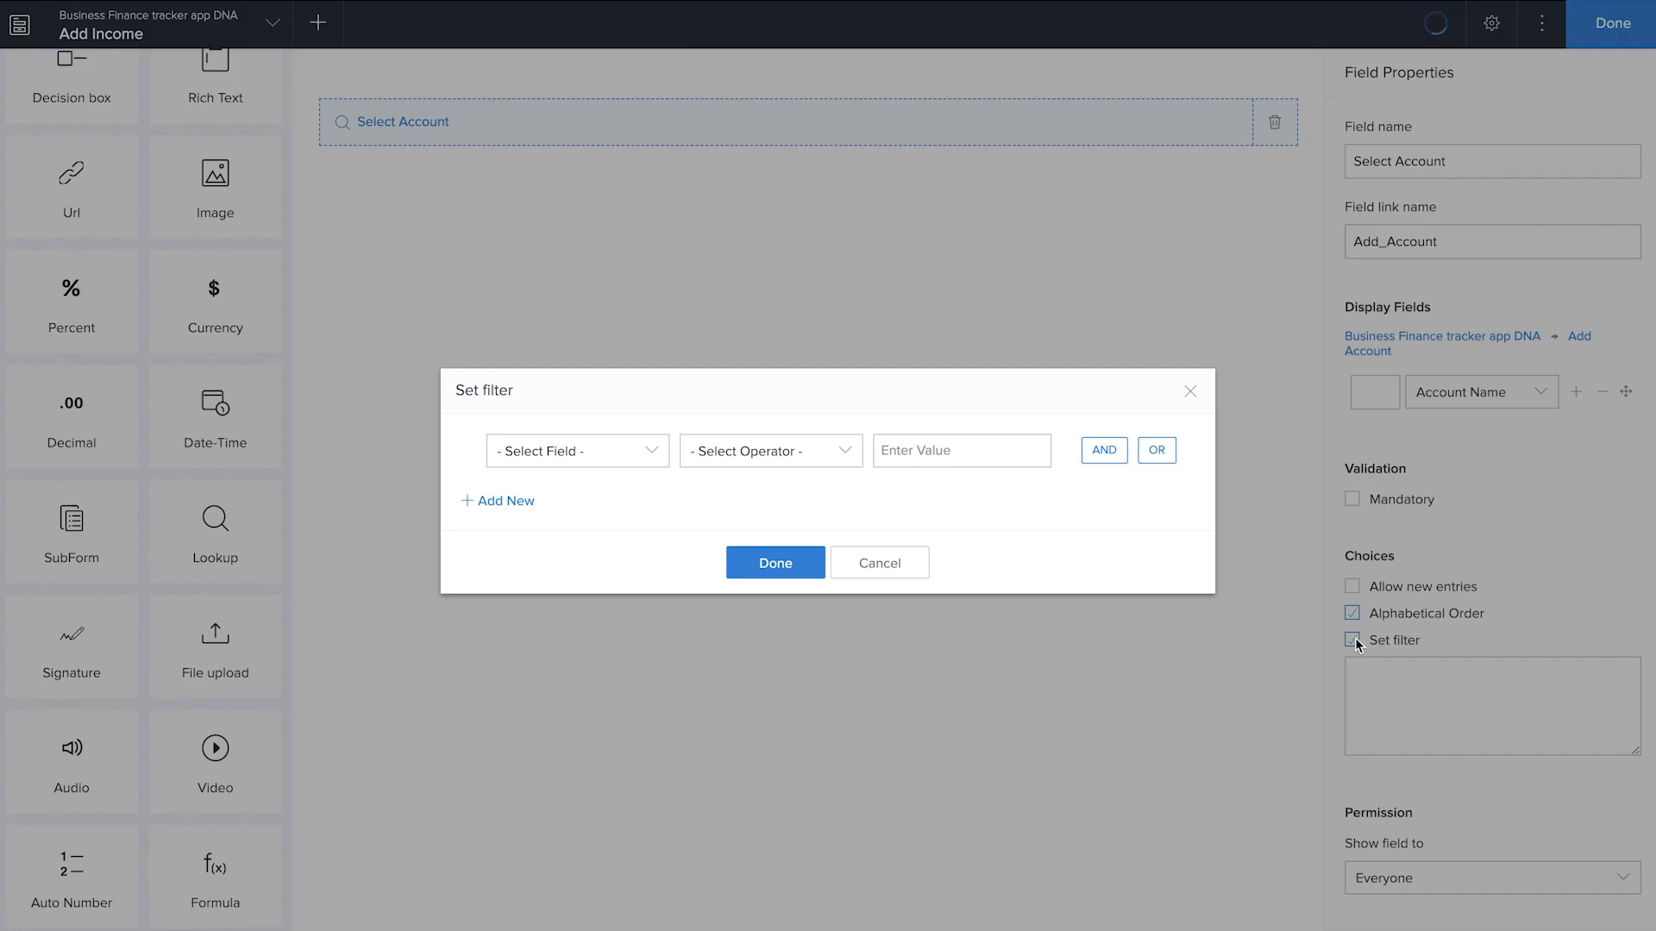
click(557, 454)
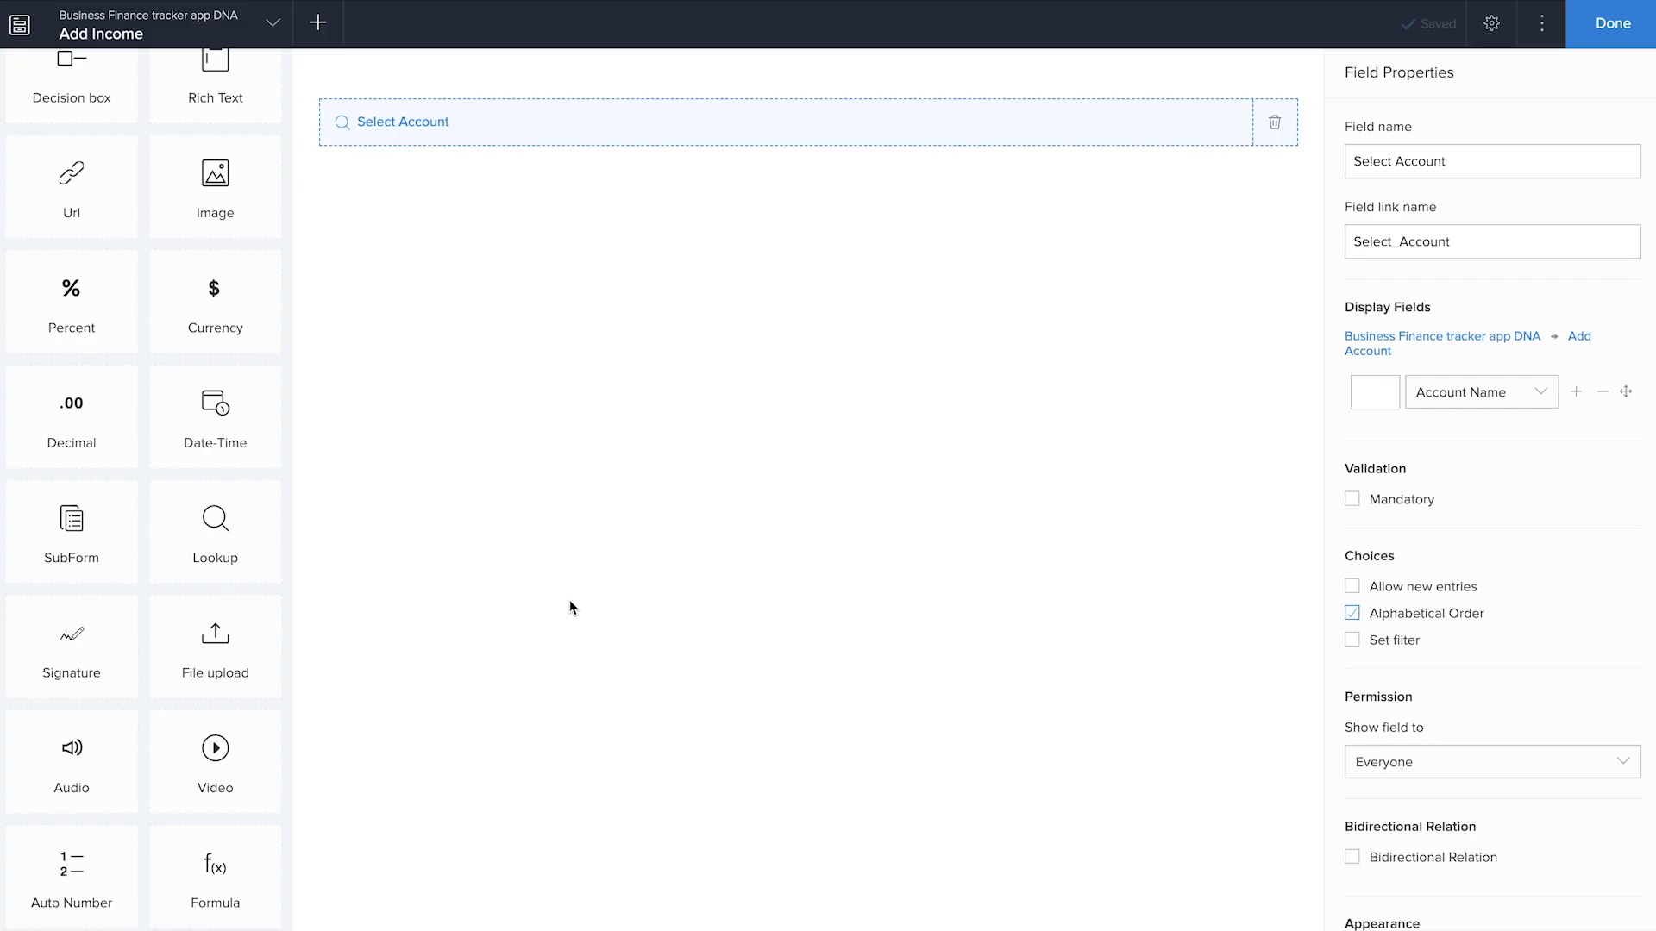
click(1351, 641)
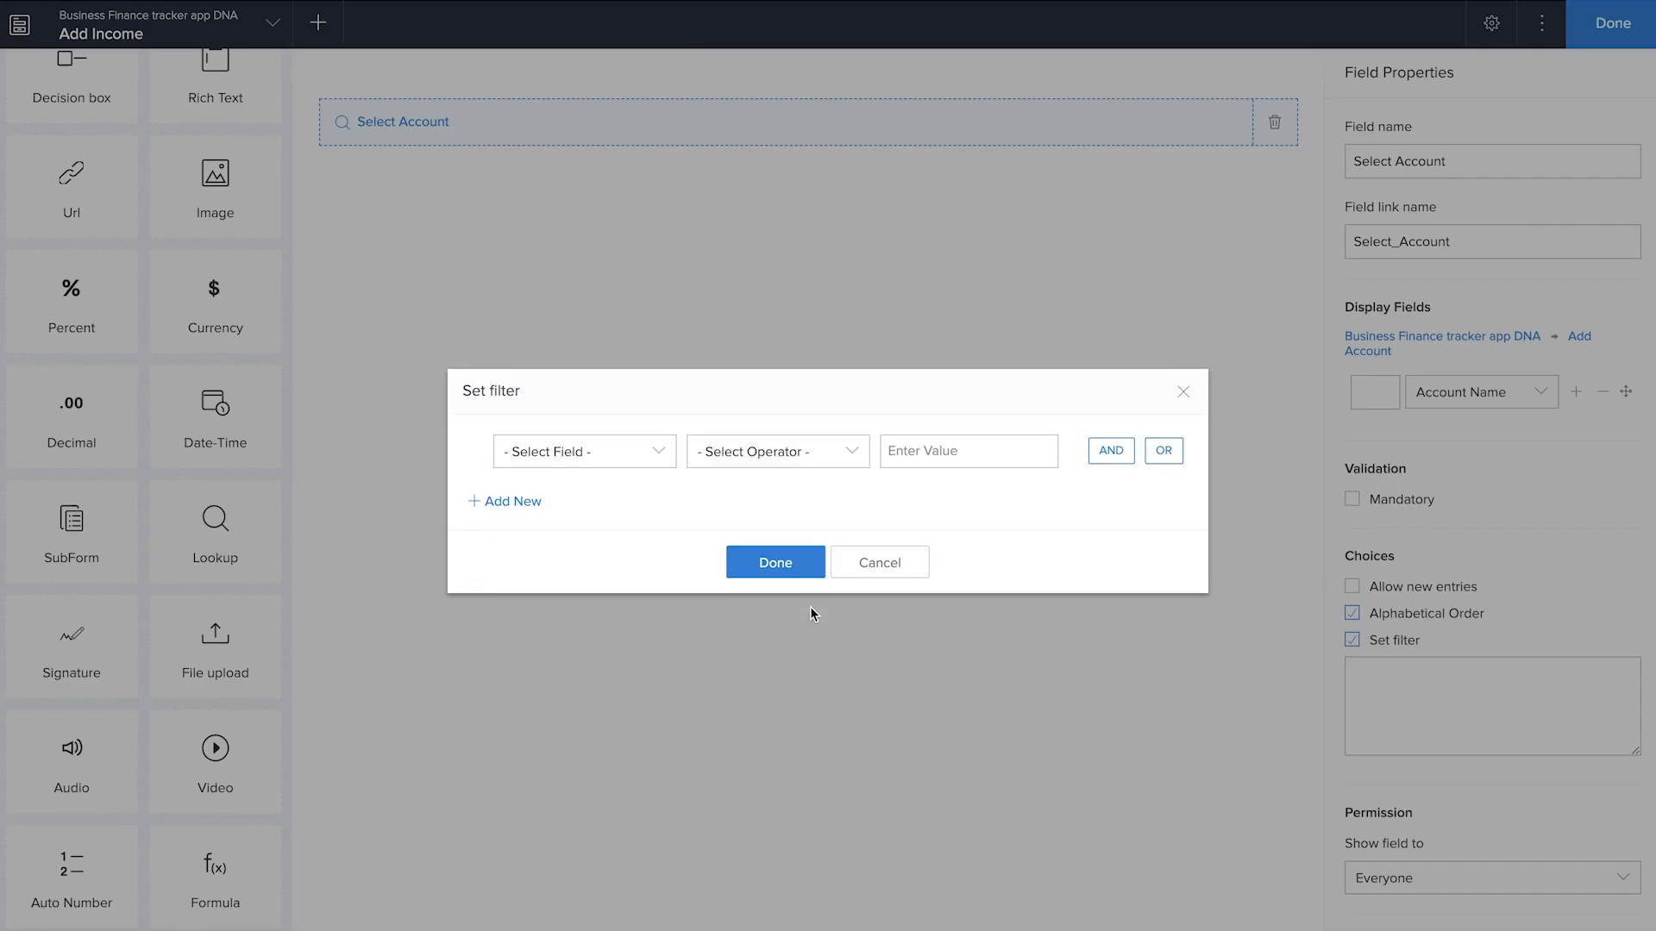
click(543, 455)
scroll(547, 589, down, 3)
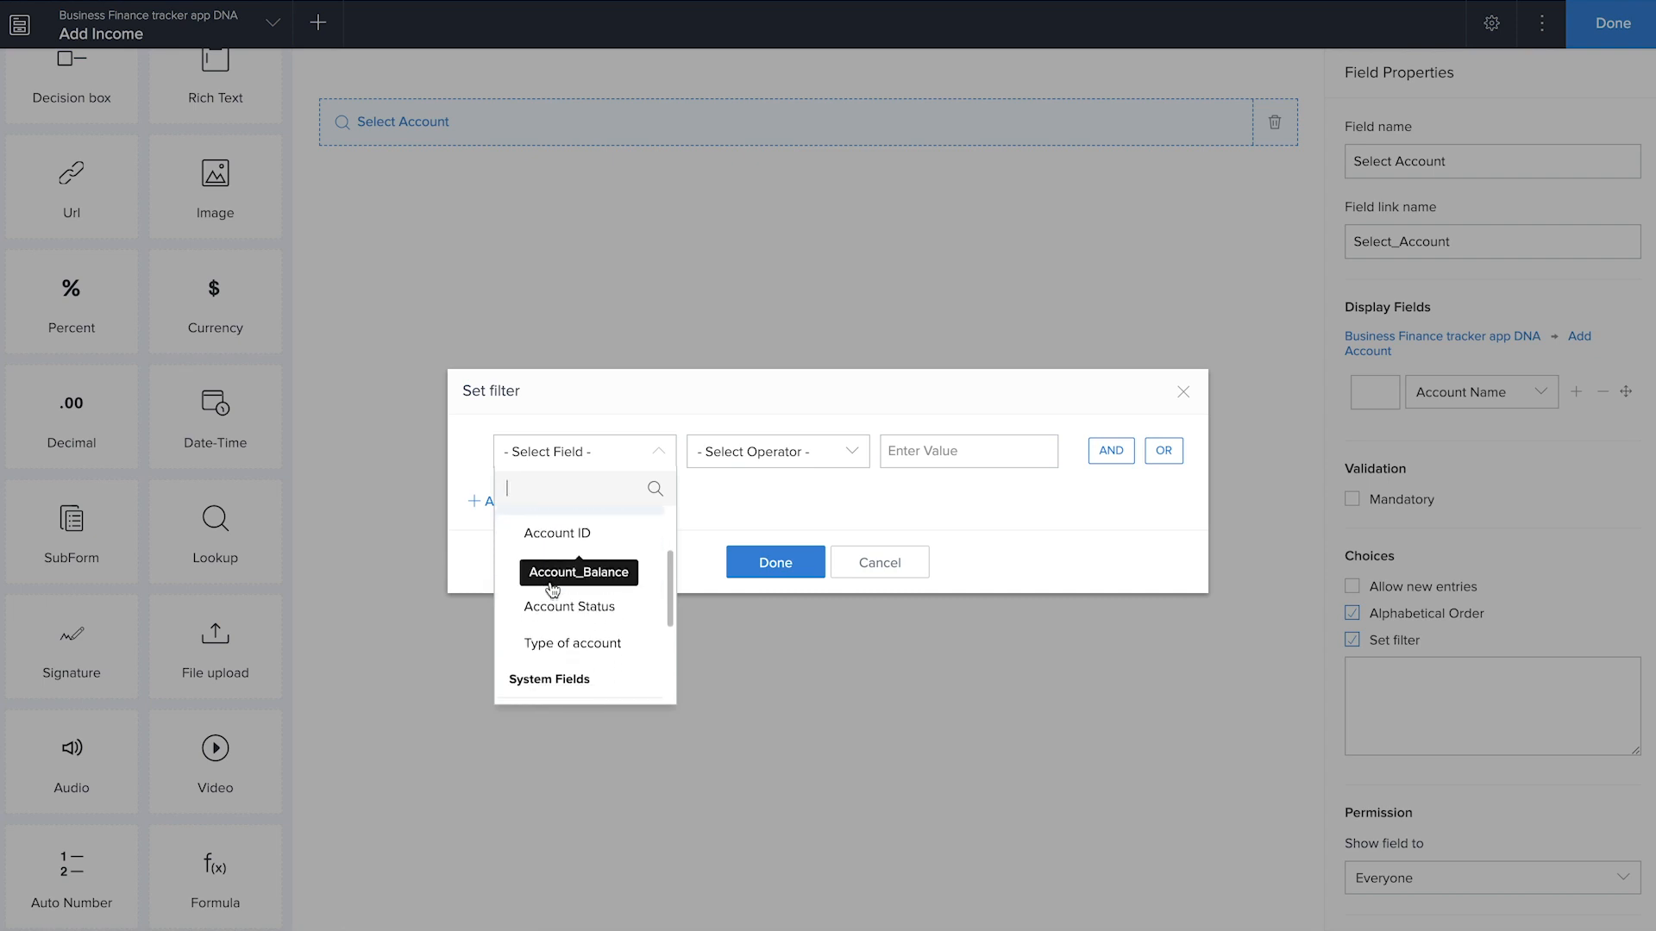
click(546, 569)
click(728, 563)
click(949, 564)
click(779, 573)
click(784, 562)
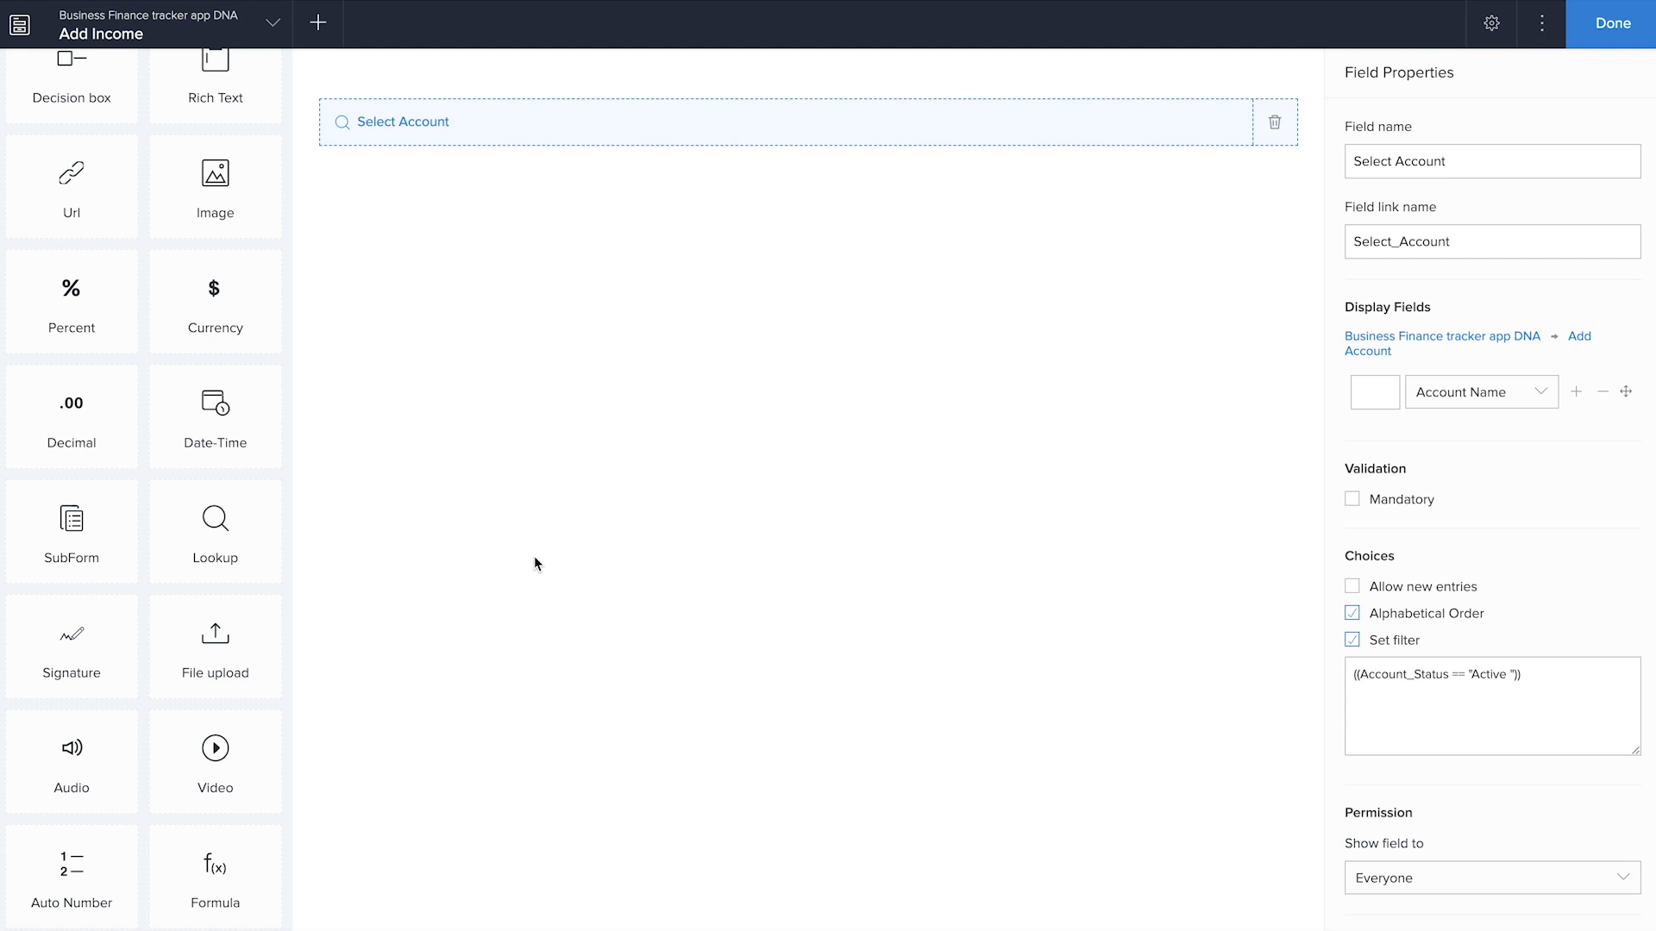
Add a Currency field named "Income Amount" below the Select Account field
scroll(162, 457, up, 8)
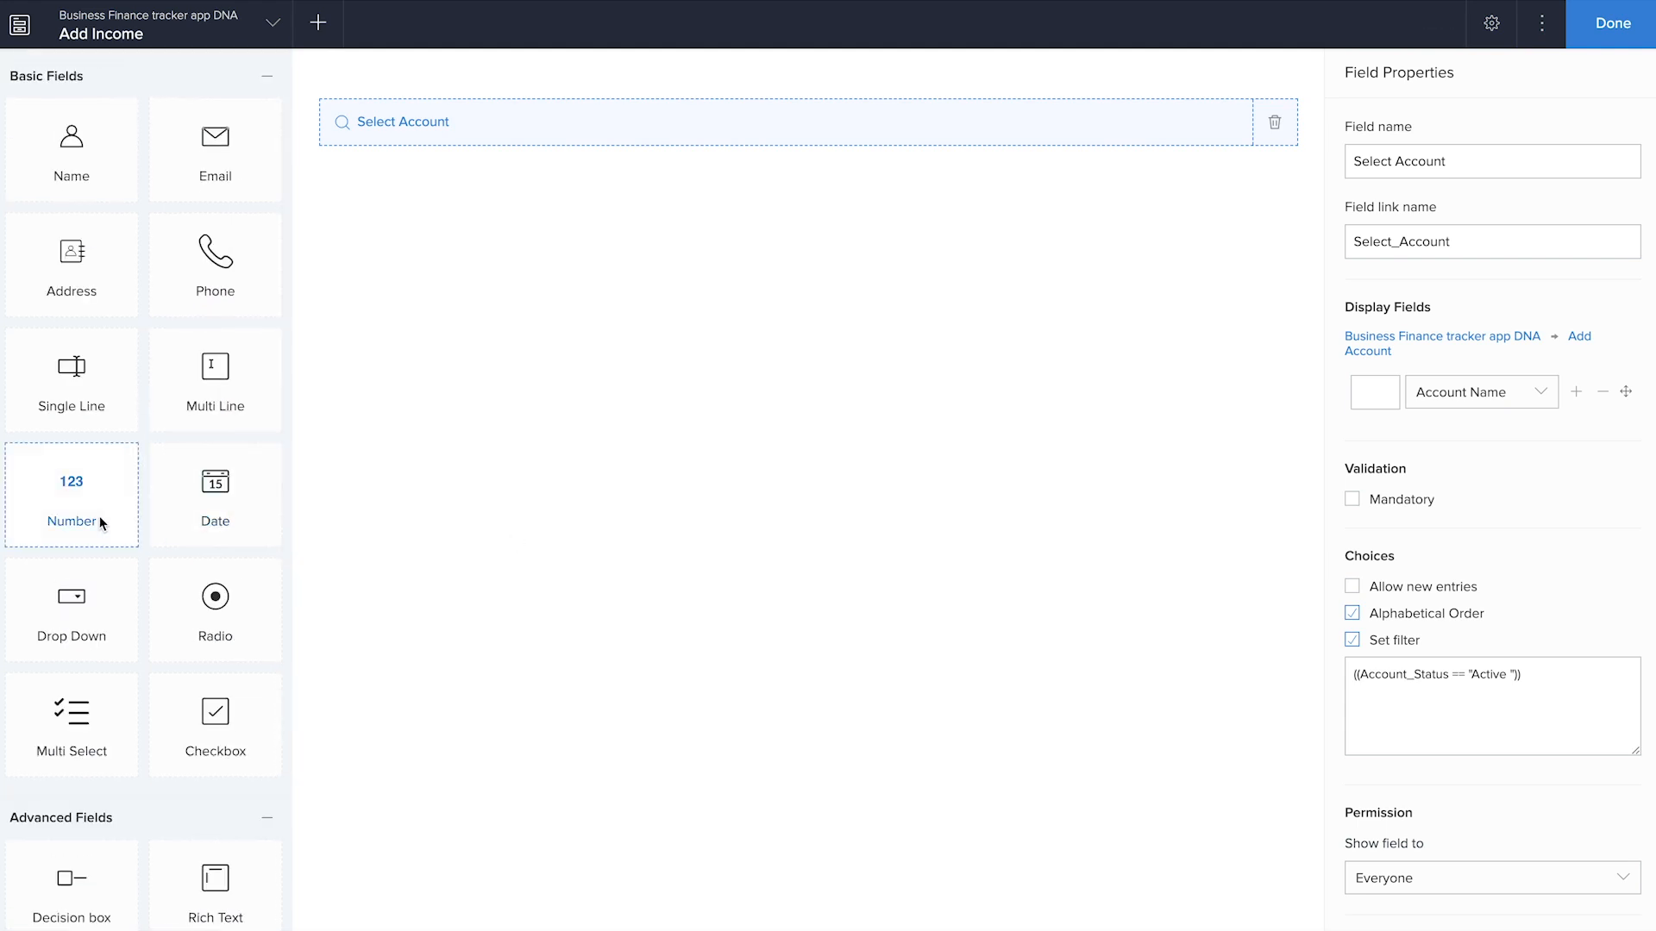
scroll(100, 516, down, 7)
drag(207, 554, 827, 297)
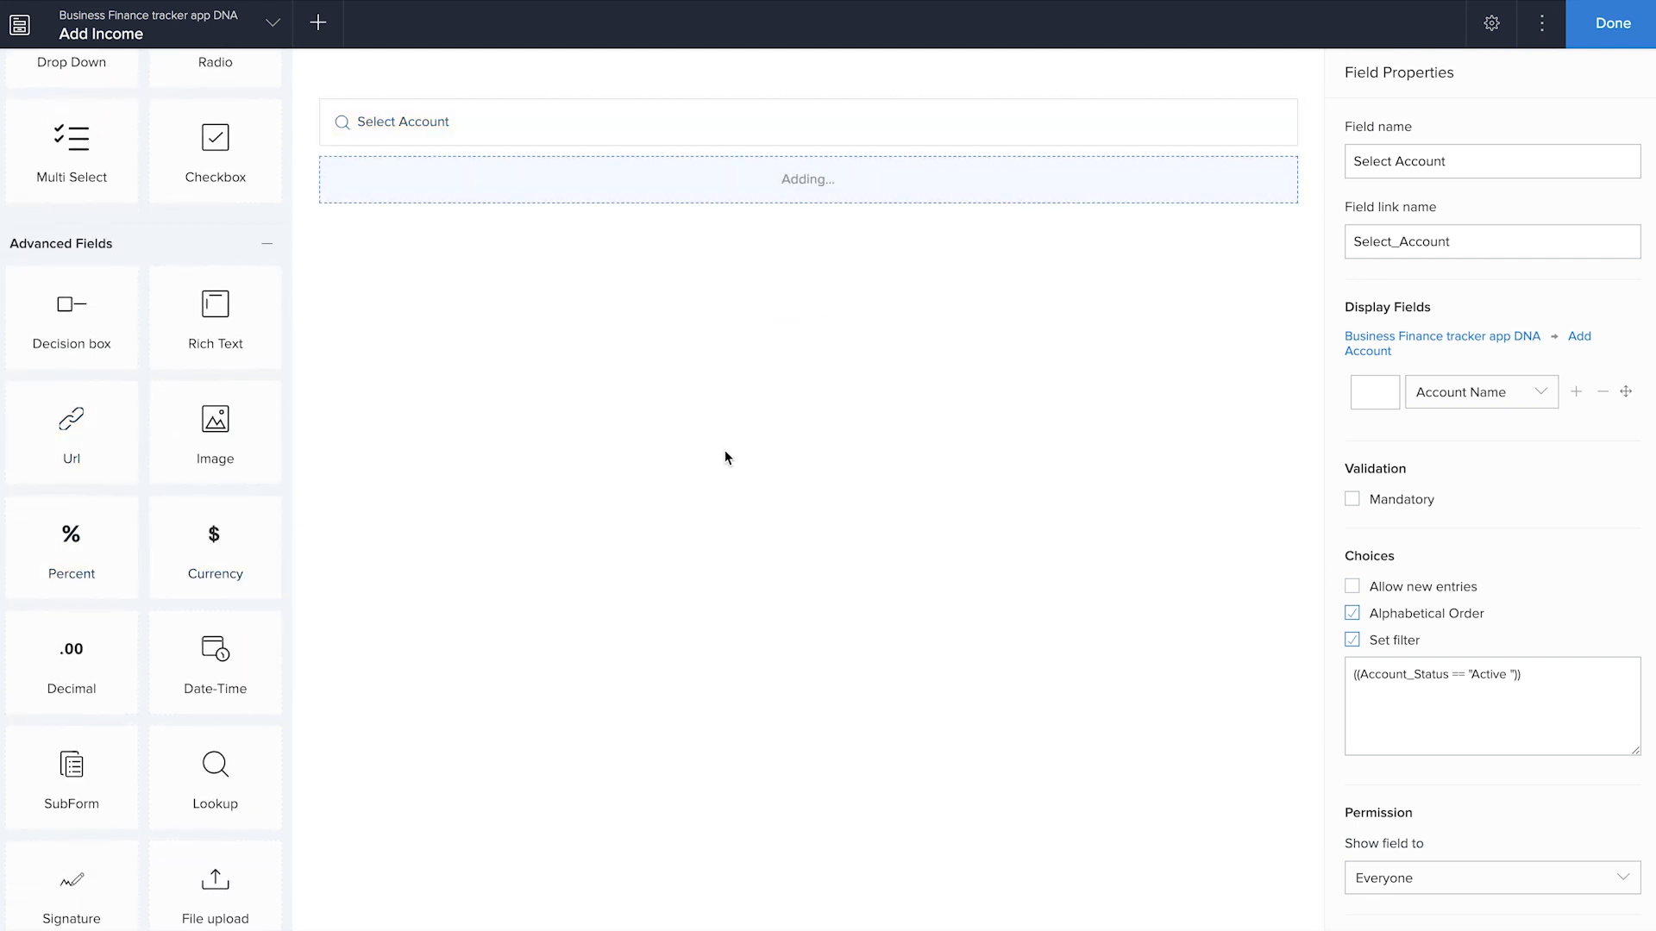
text(Income )
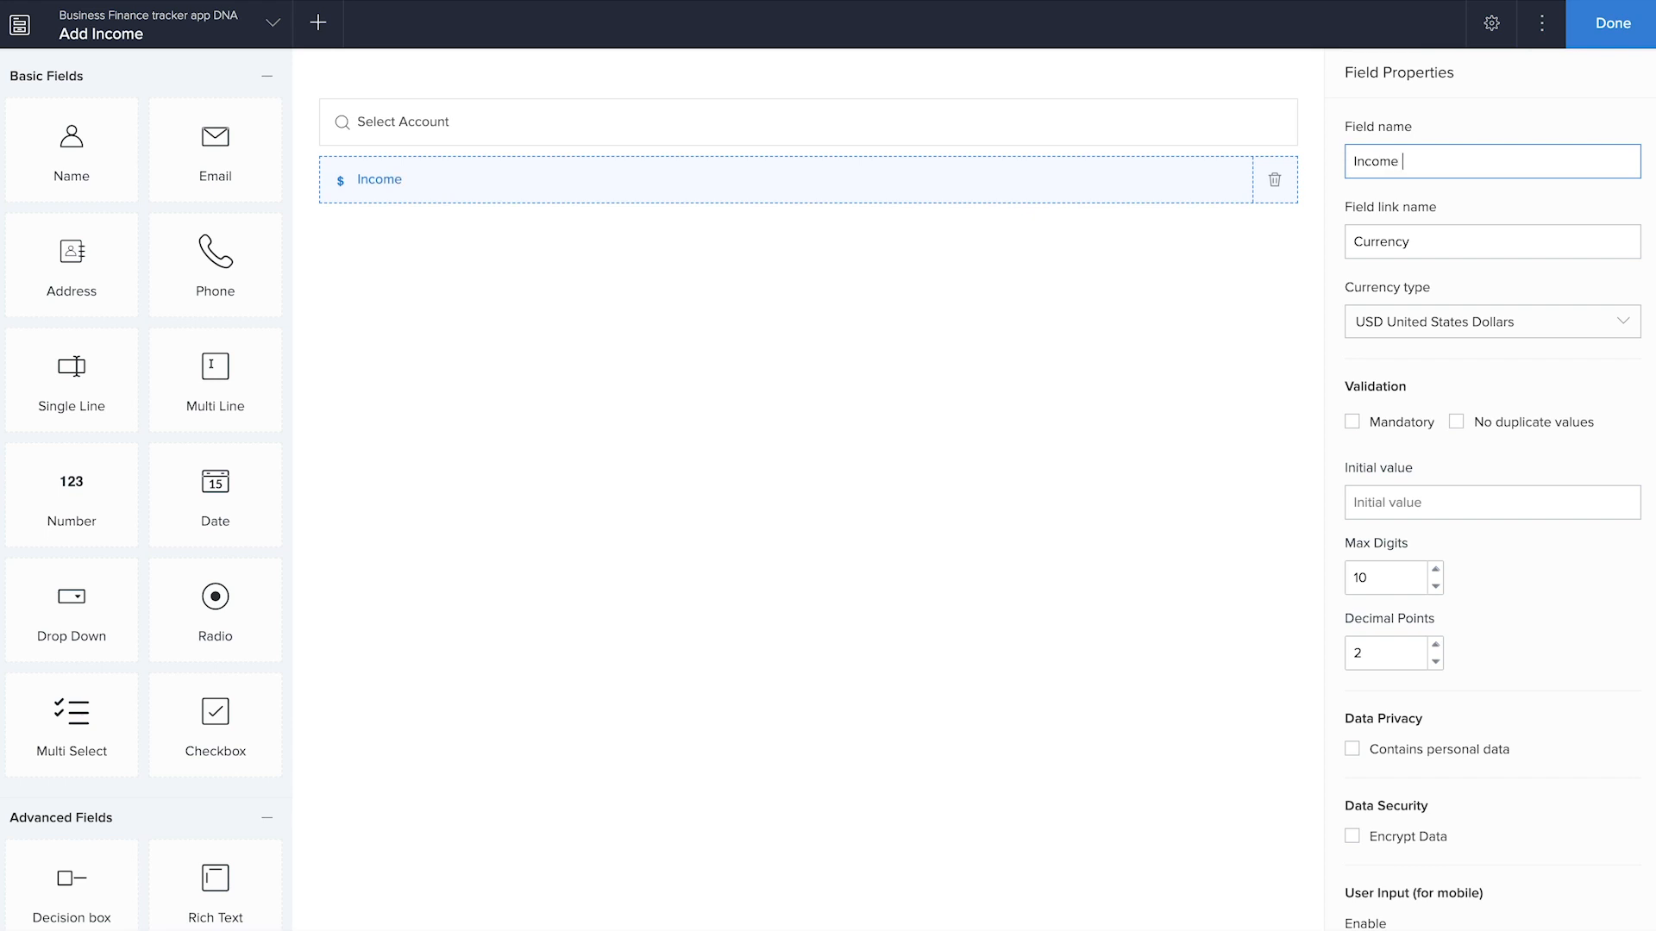
text(Amount)
click(522, 371)
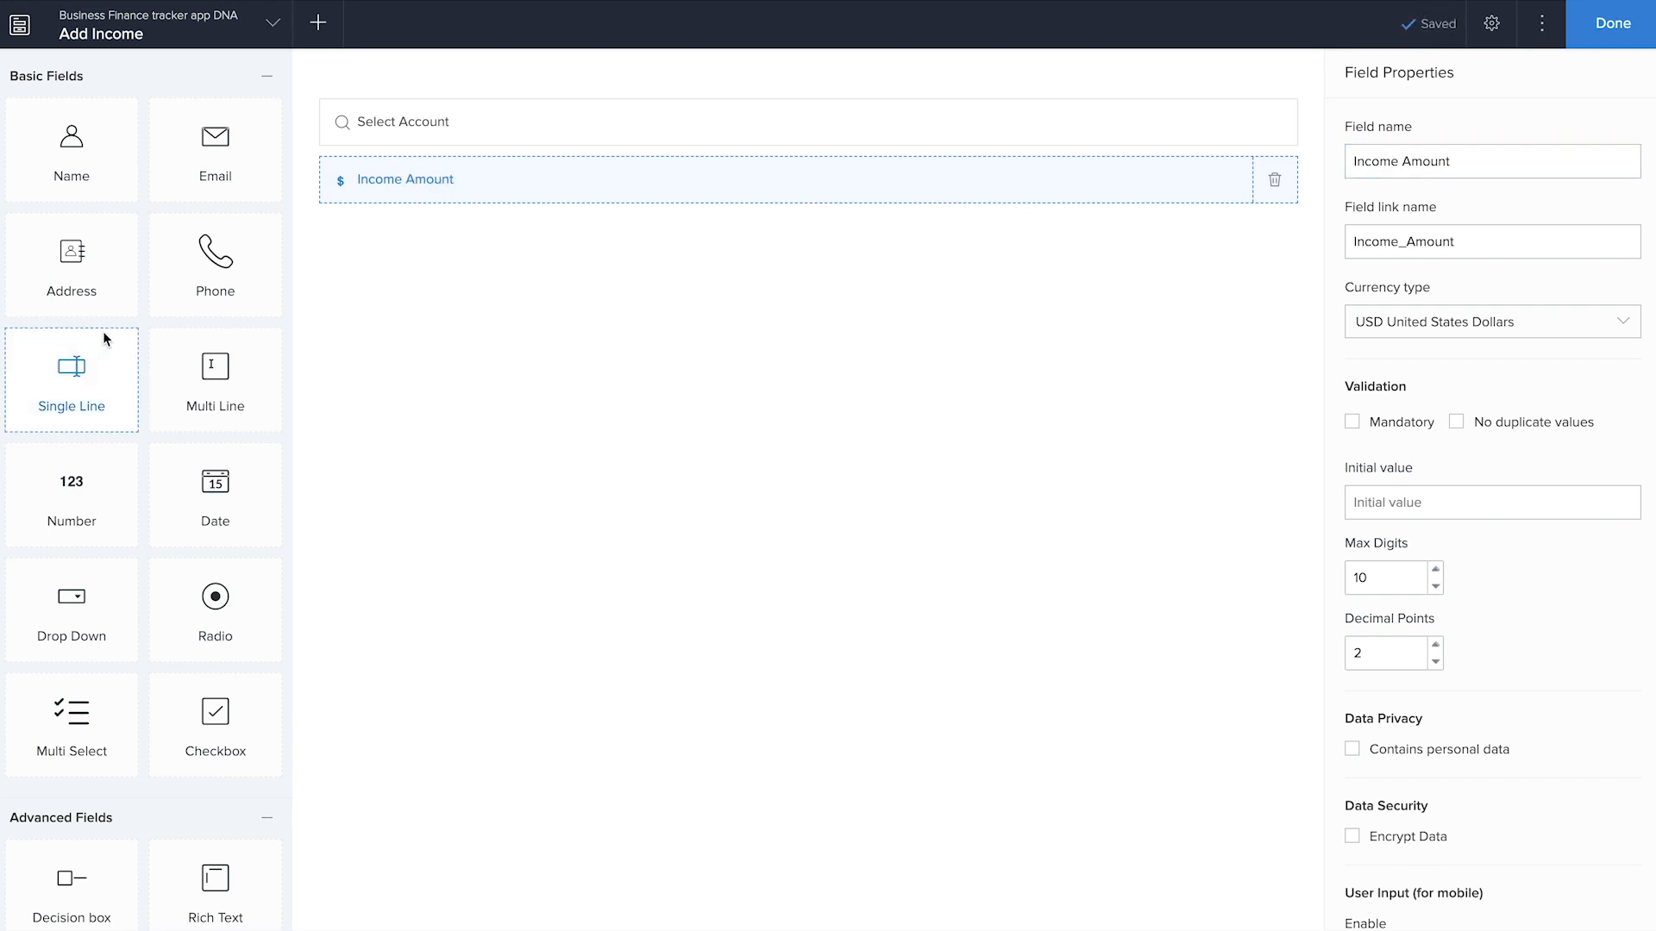
Add a Multi Line field named "Income source" below the Income Amount field
drag(220, 388, 578, 355)
text(Income source)
click(771, 866)
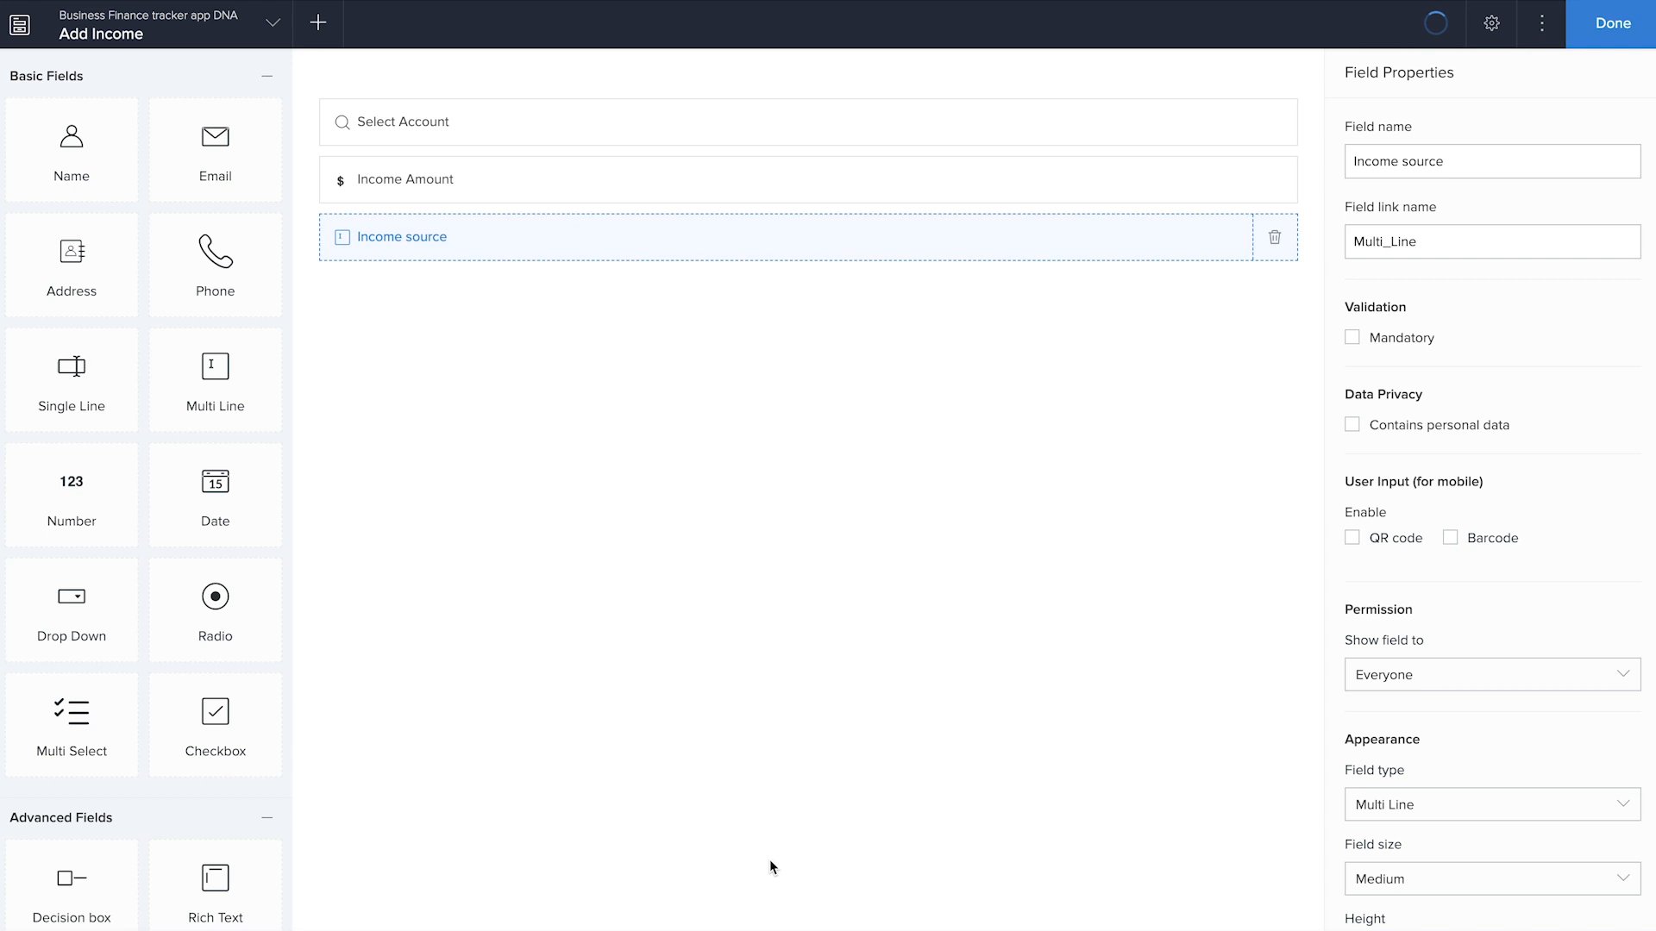
Add a Date field and an Add Notes field below the Income source field
drag(218, 488, 525, 499)
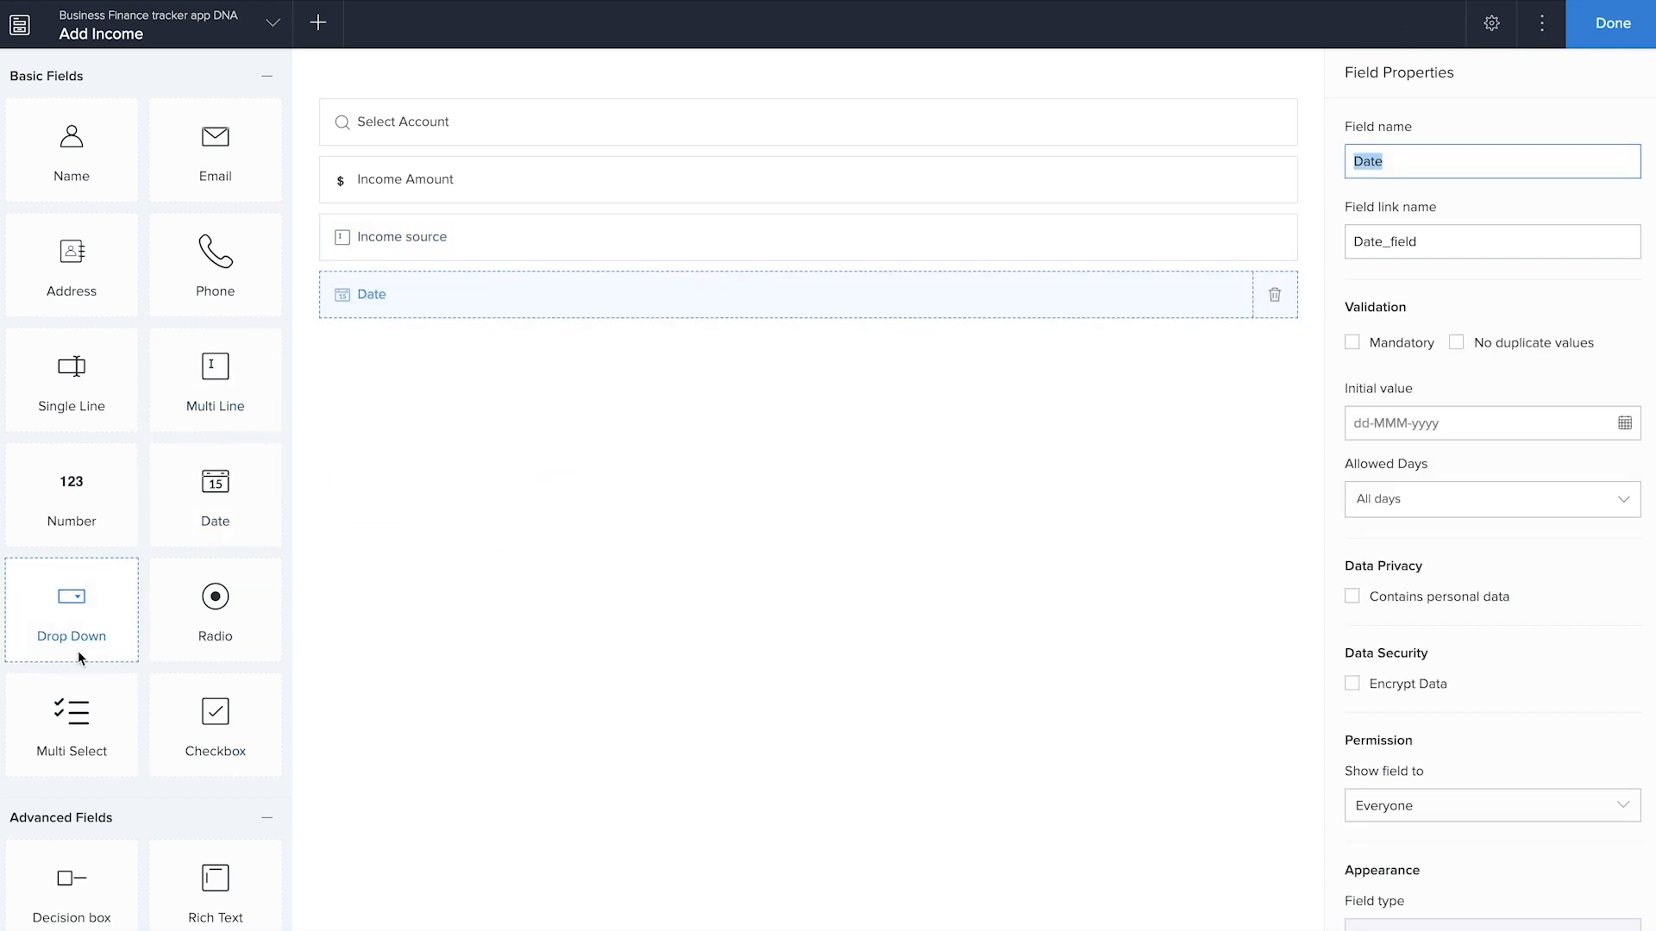
scroll(78, 650, down, 10)
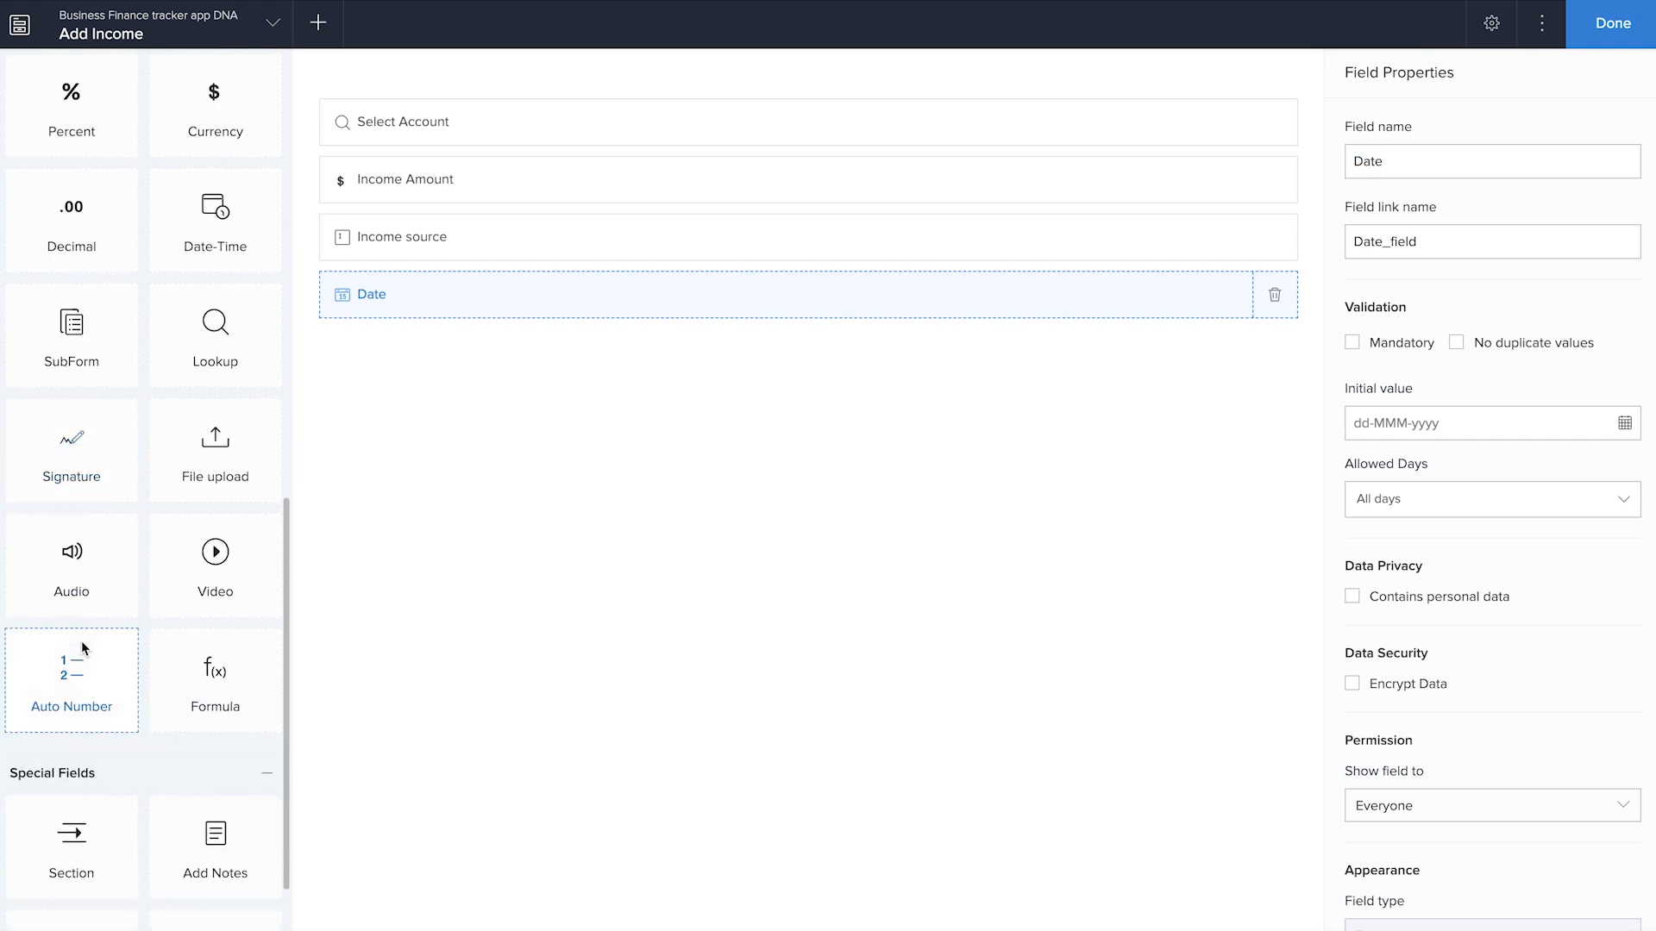
scroll(81, 640, down, 2)
drag(209, 762, 624, 488)
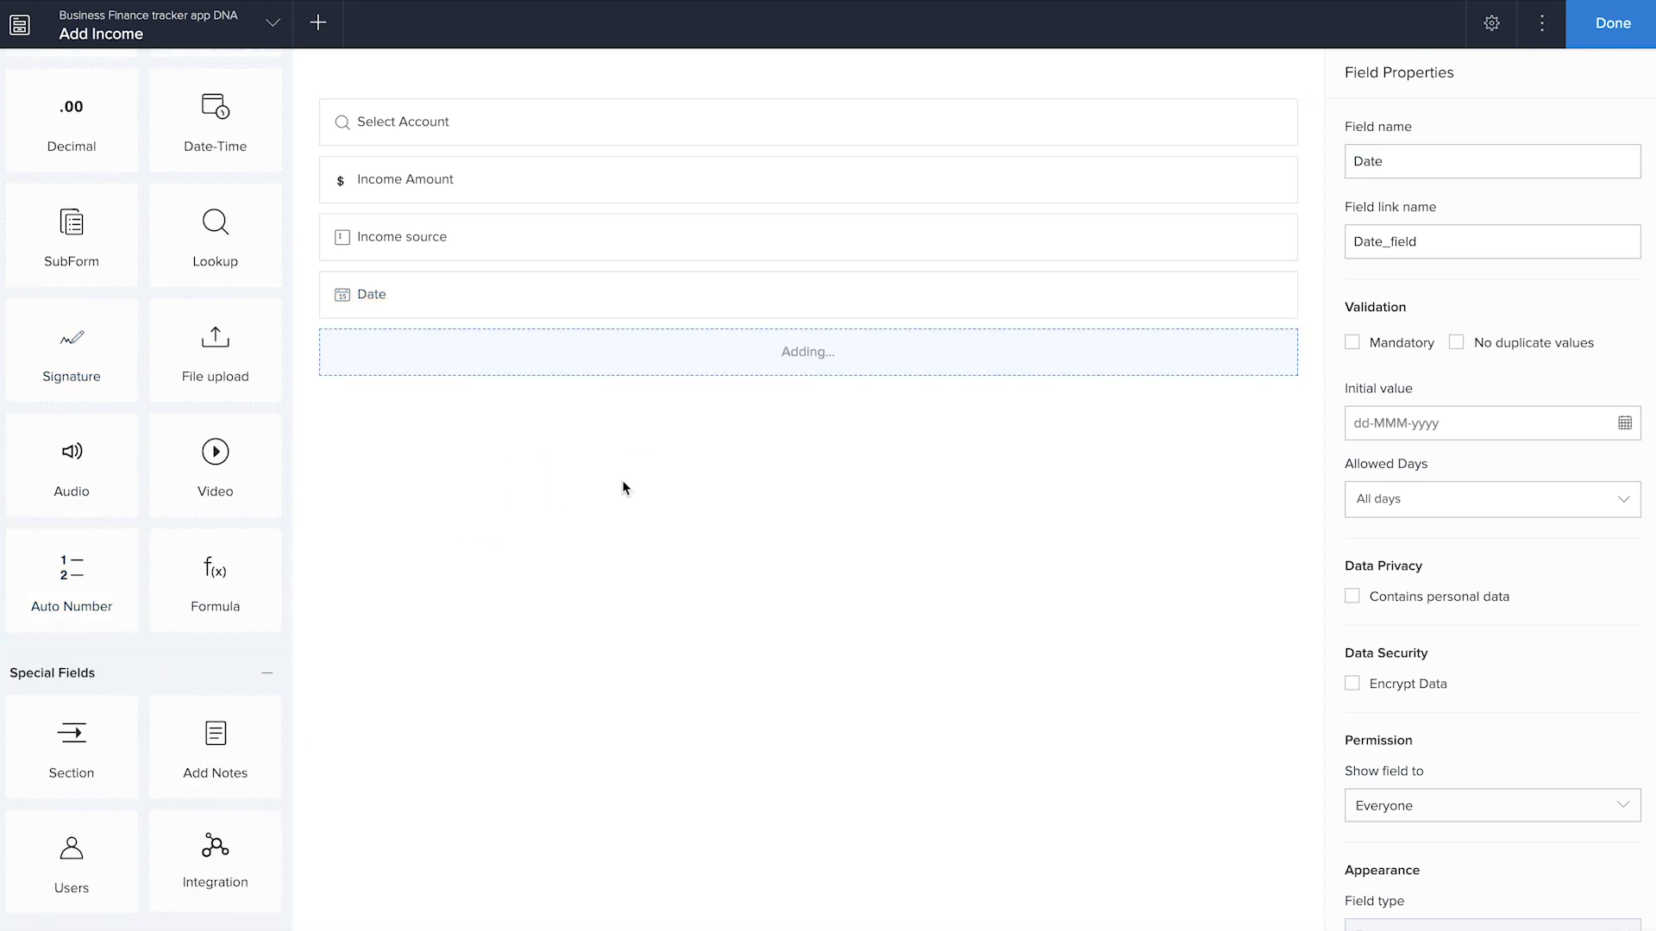
Finish building the Add Income form and open the live application in a separate tab
click(1600, 43)
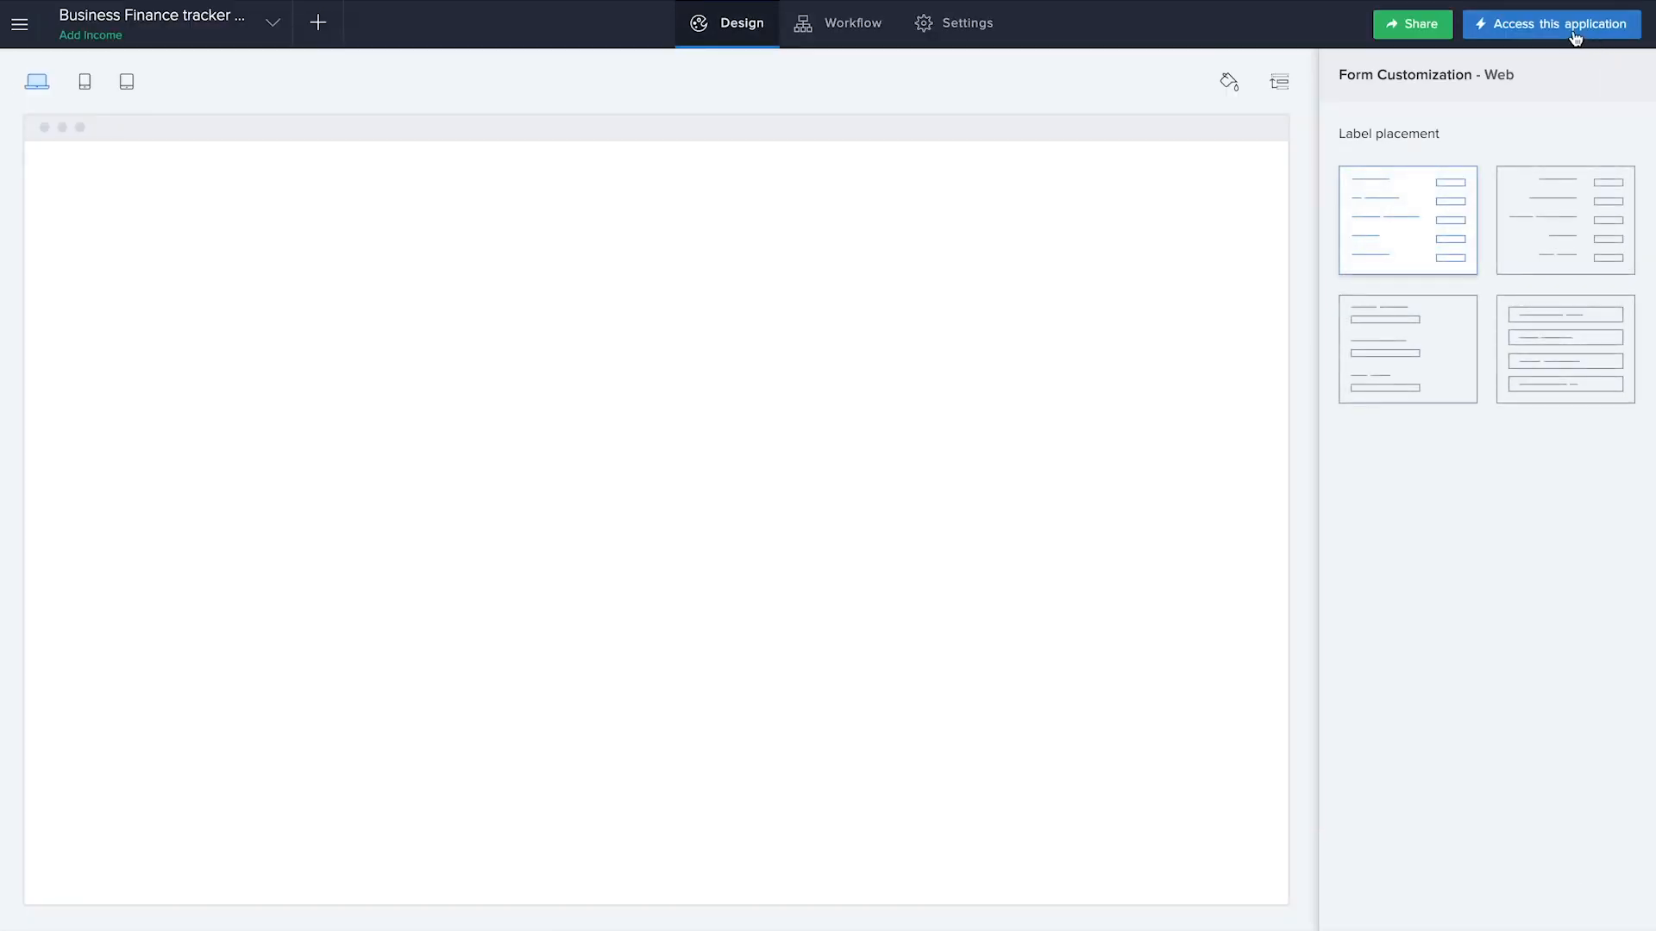
right_click(1569, 29)
click(1499, 41)
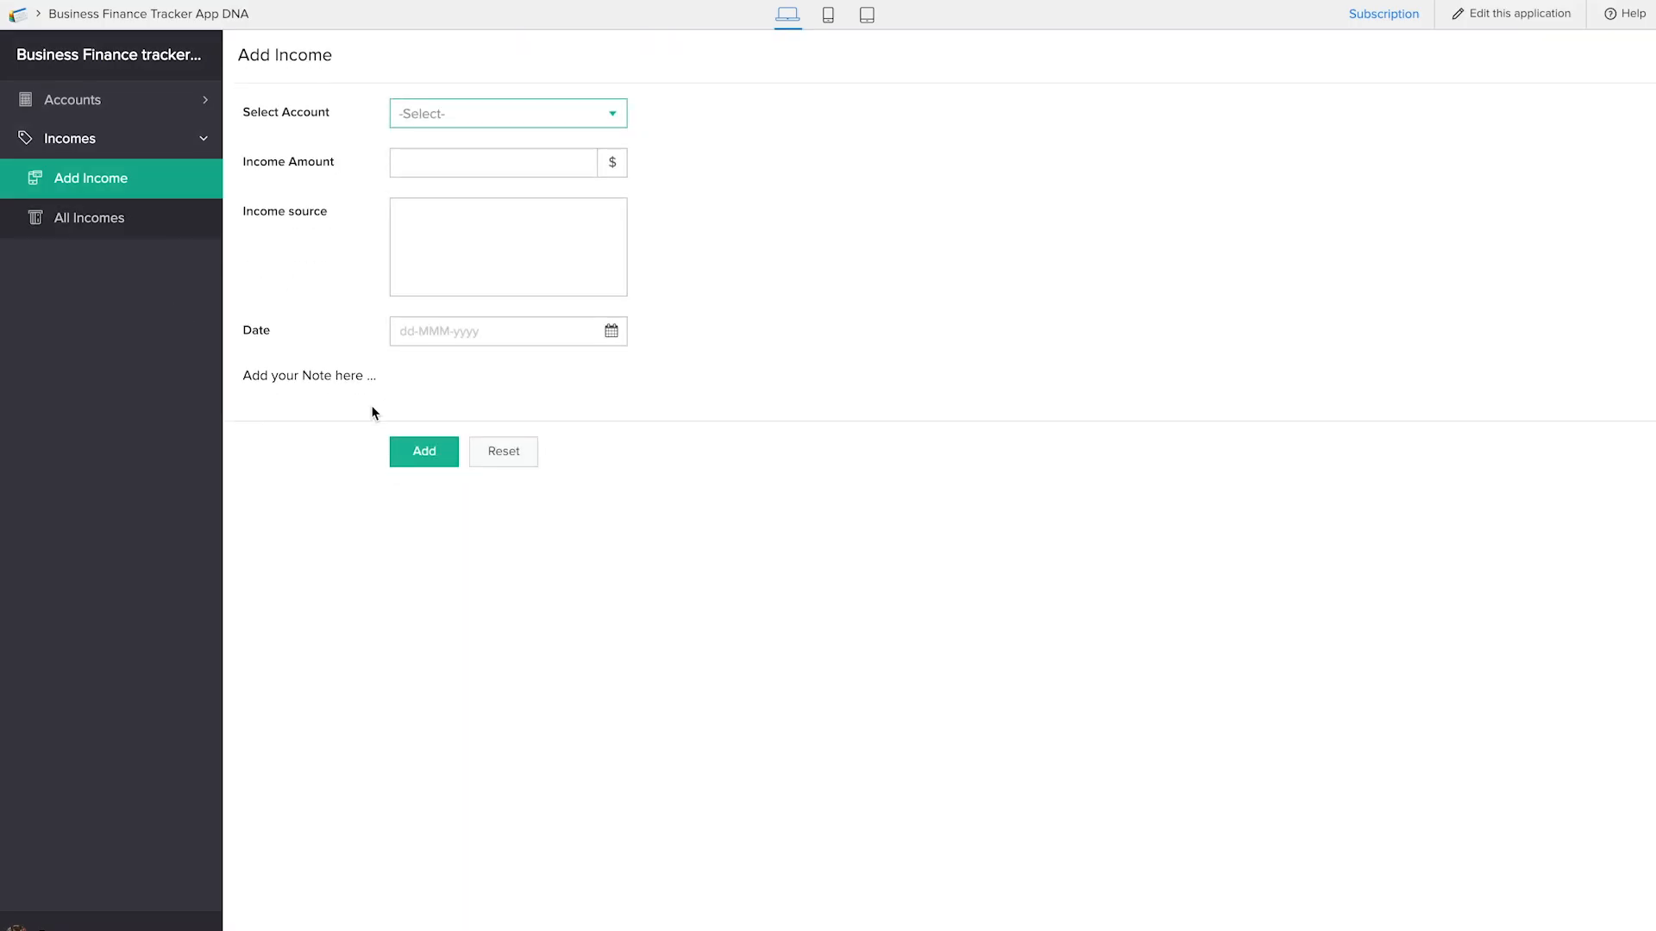
Submit an income record for HDFC Bank deposit account with amount 100, source "salary" and date 24-Jan-2019
click(450, 111)
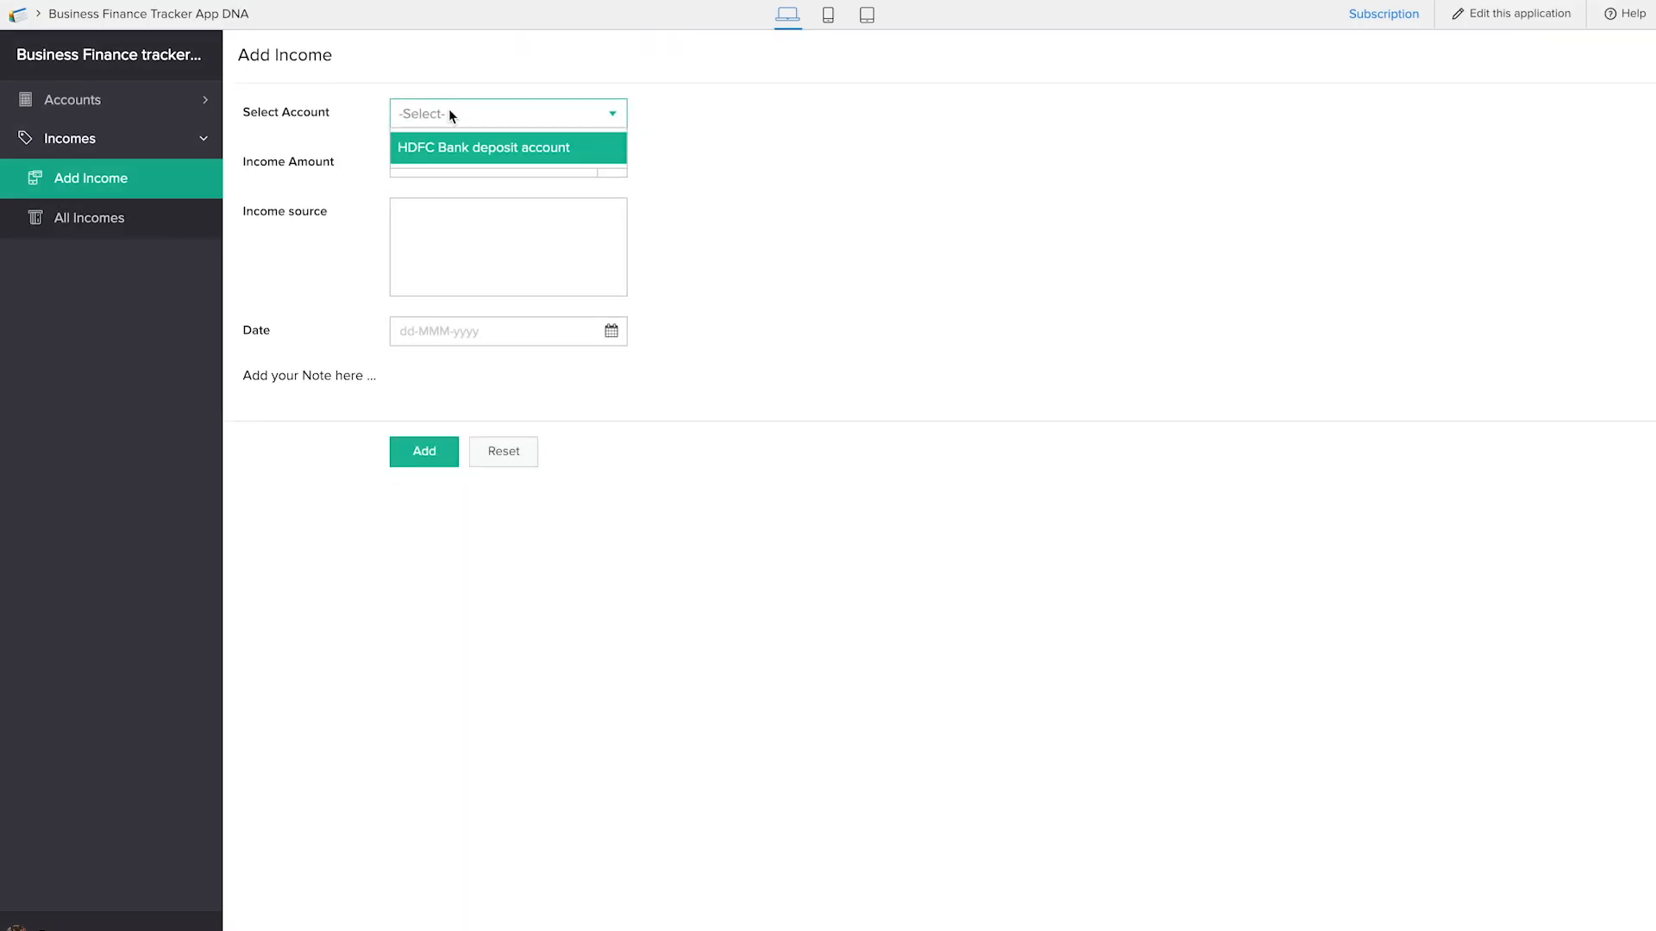
click(469, 159)
click(463, 162)
text(100)
click(495, 214)
text(salary)
click(540, 333)
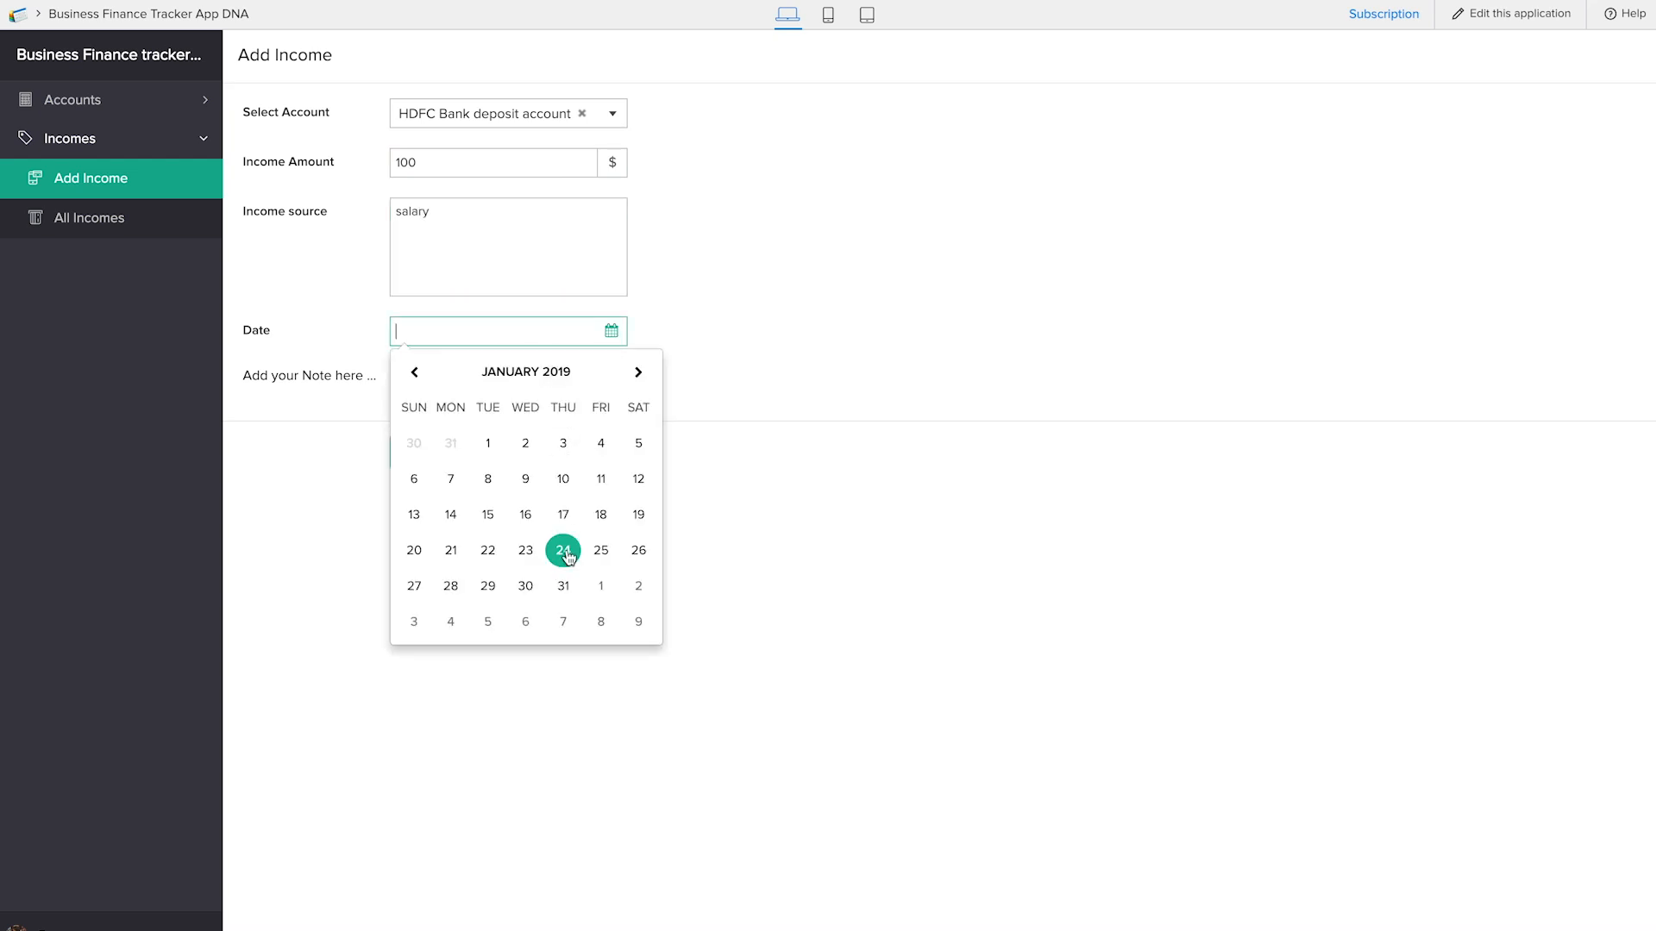
click(563, 552)
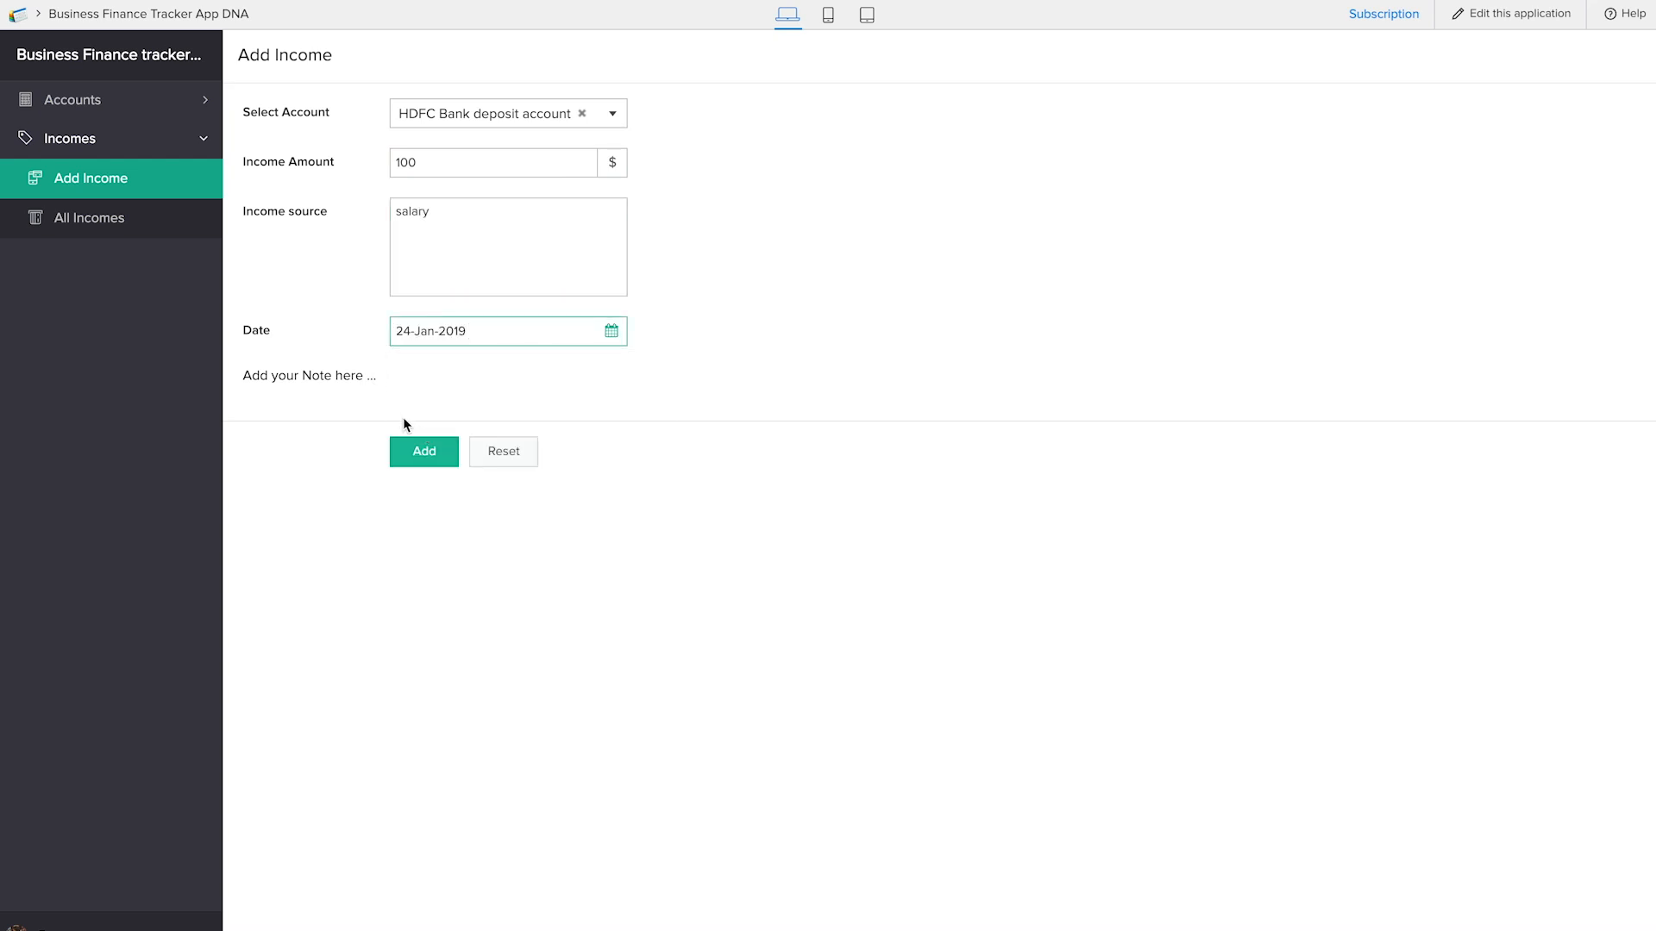
click(424, 451)
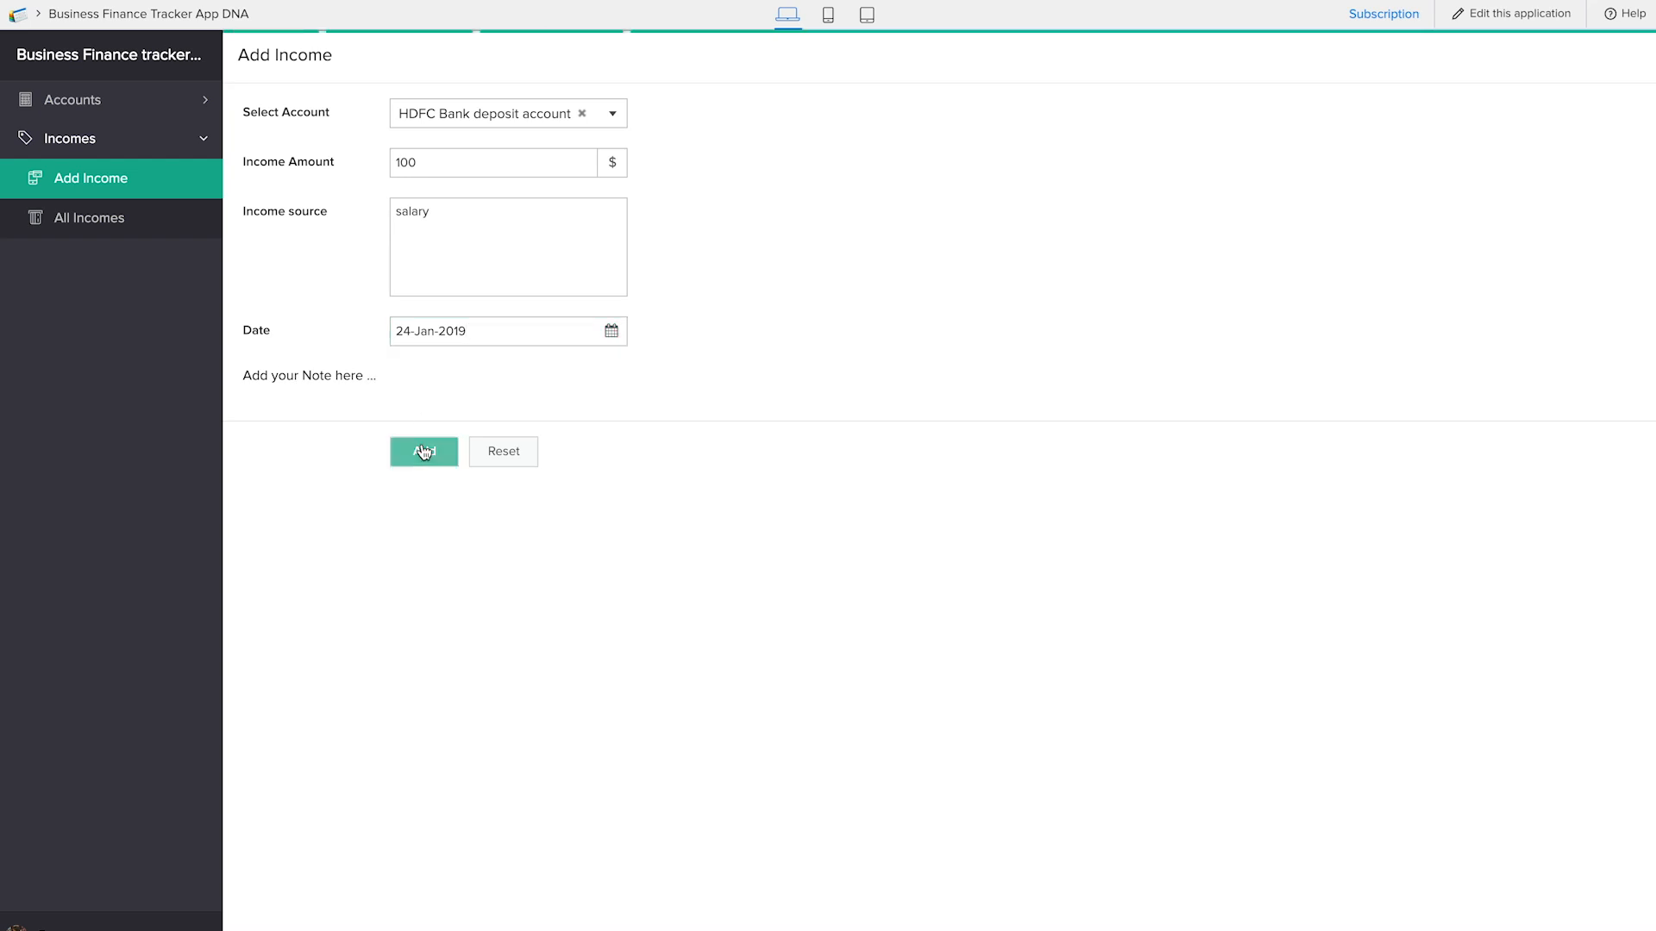
Check the new record in the All Incomes report and review the account balance in All Accounts
click(93, 227)
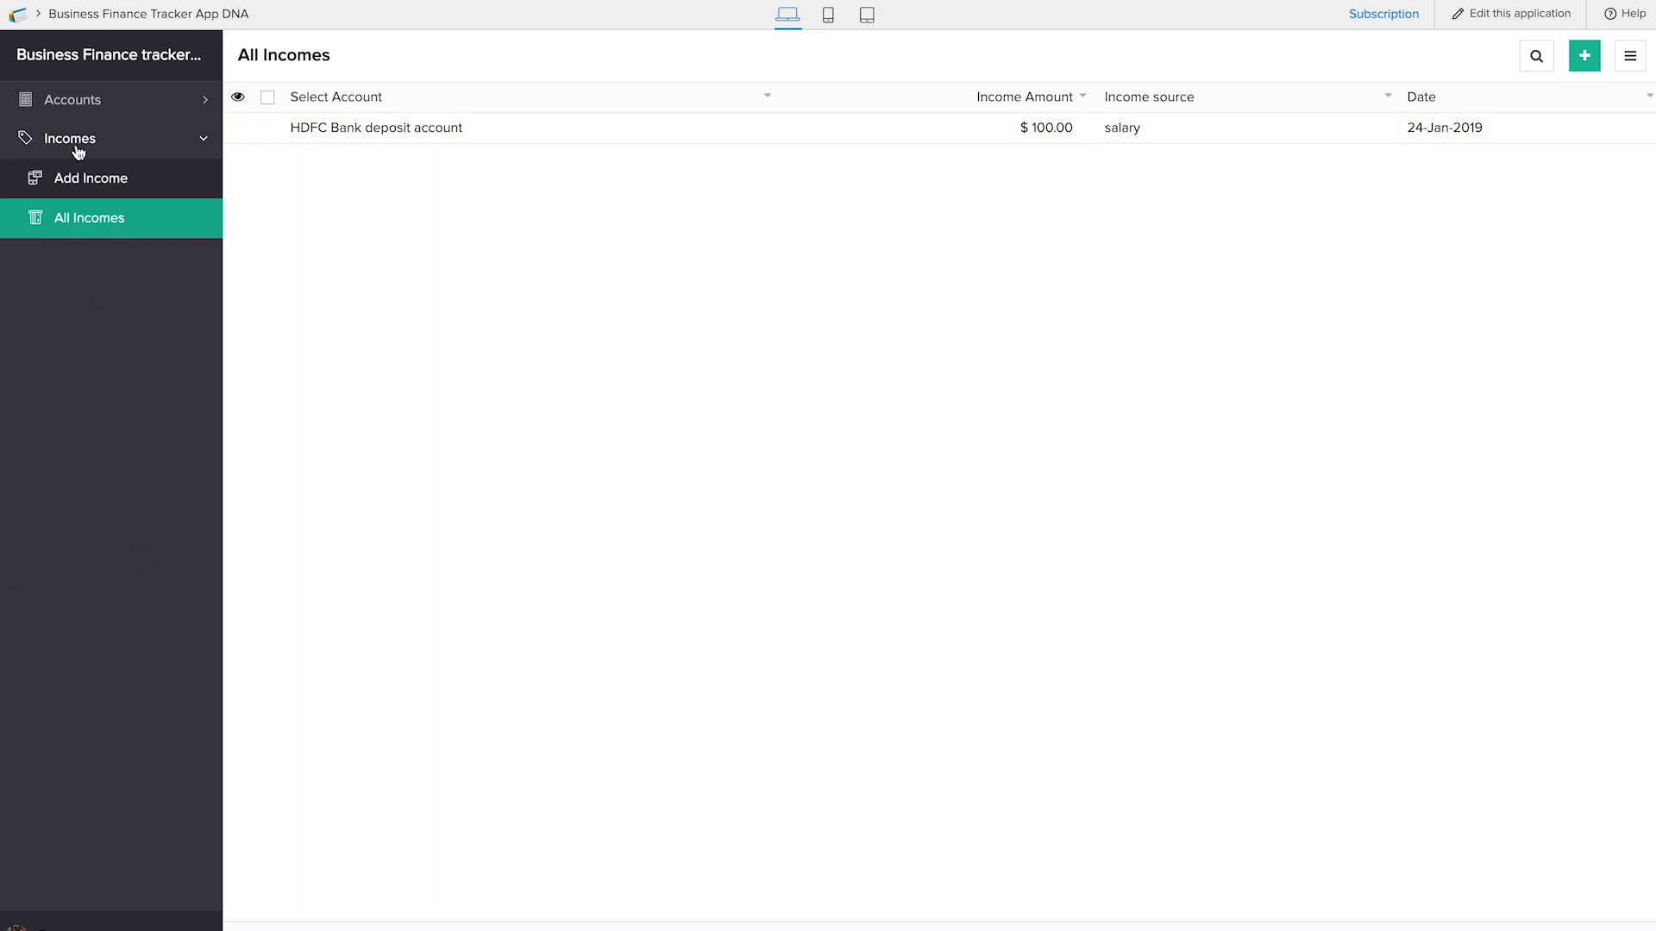
click(81, 101)
click(107, 177)
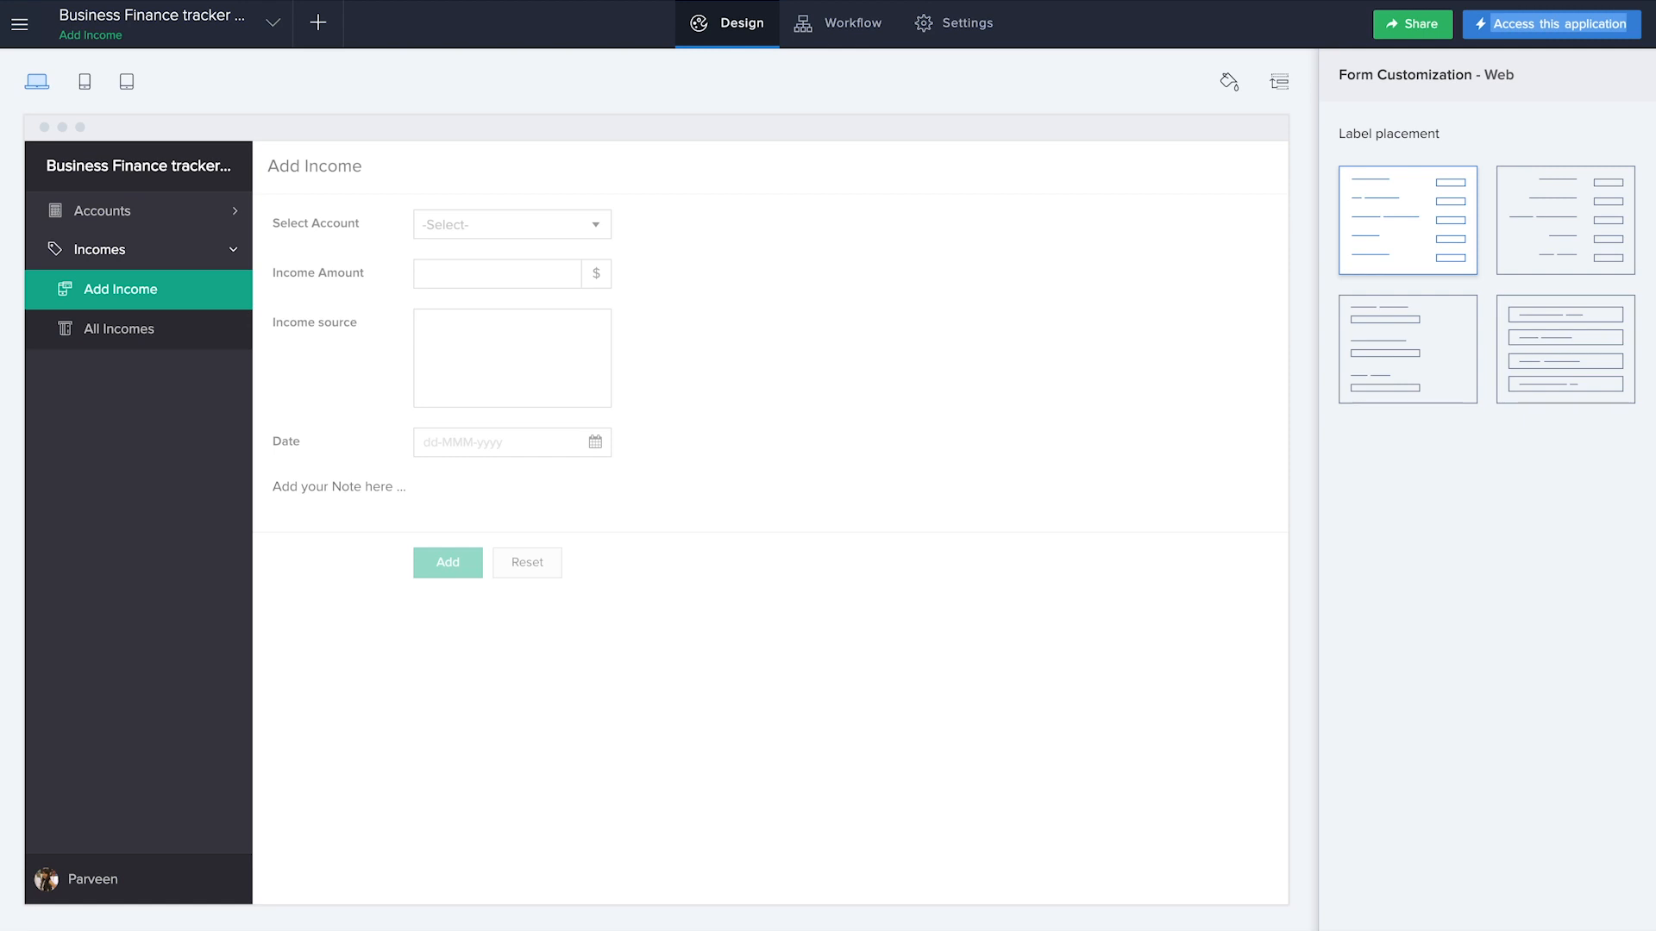
Create a form workflow named "add balance" that runs when an Add Income record is created
click(323, 28)
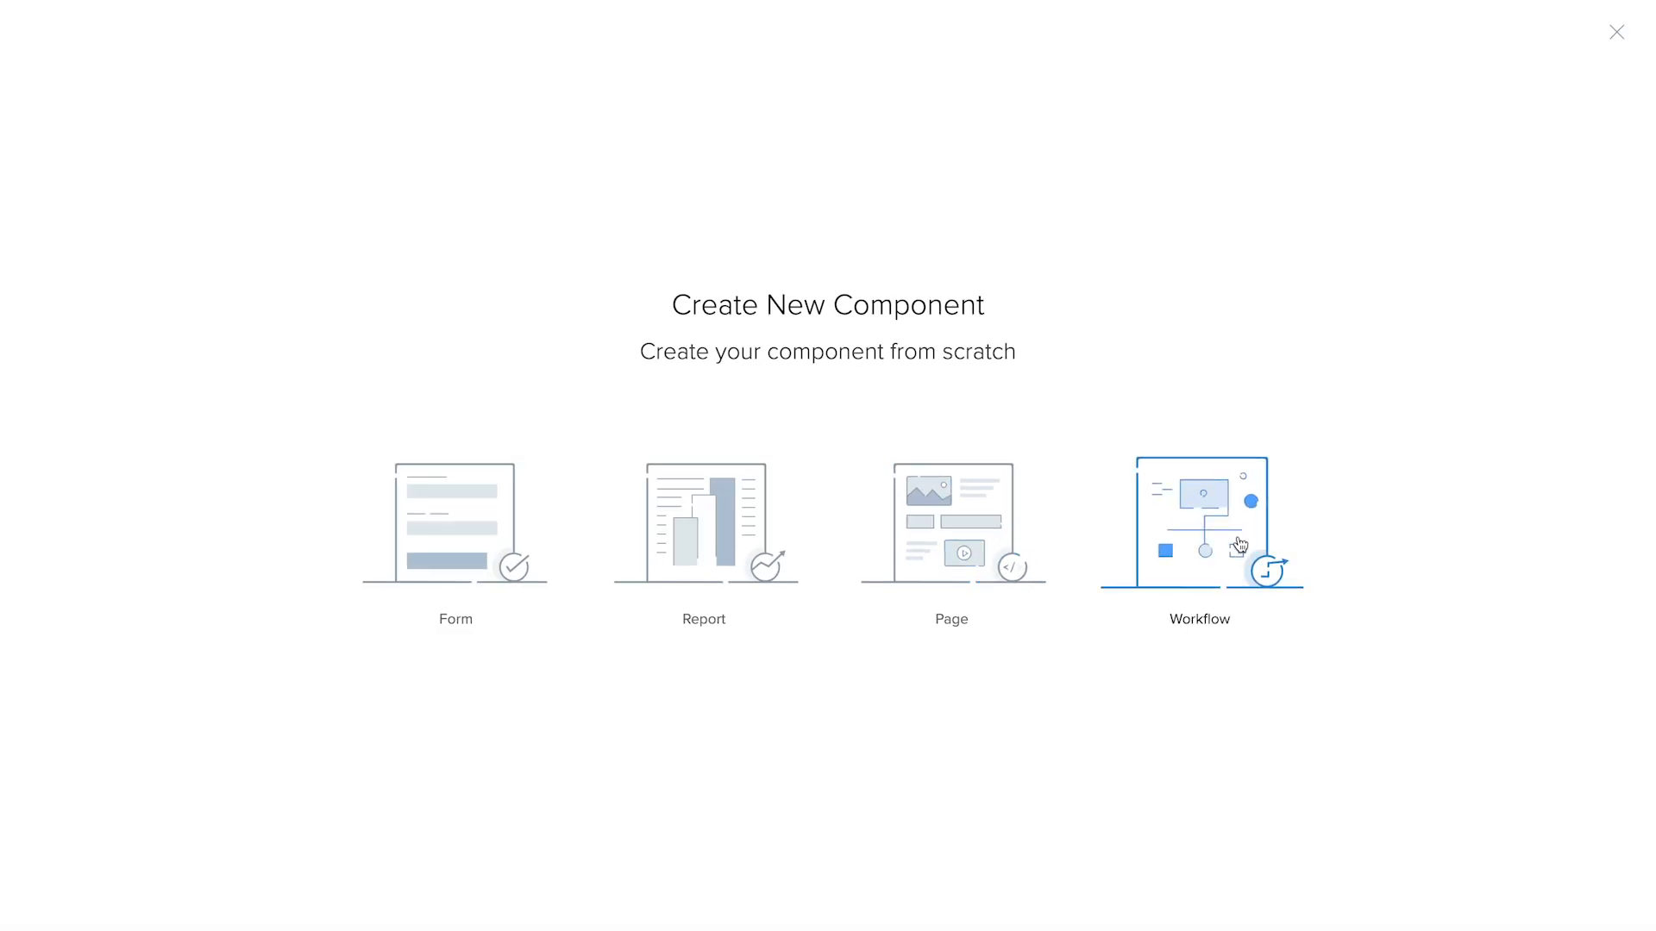
click(1201, 526)
click(443, 541)
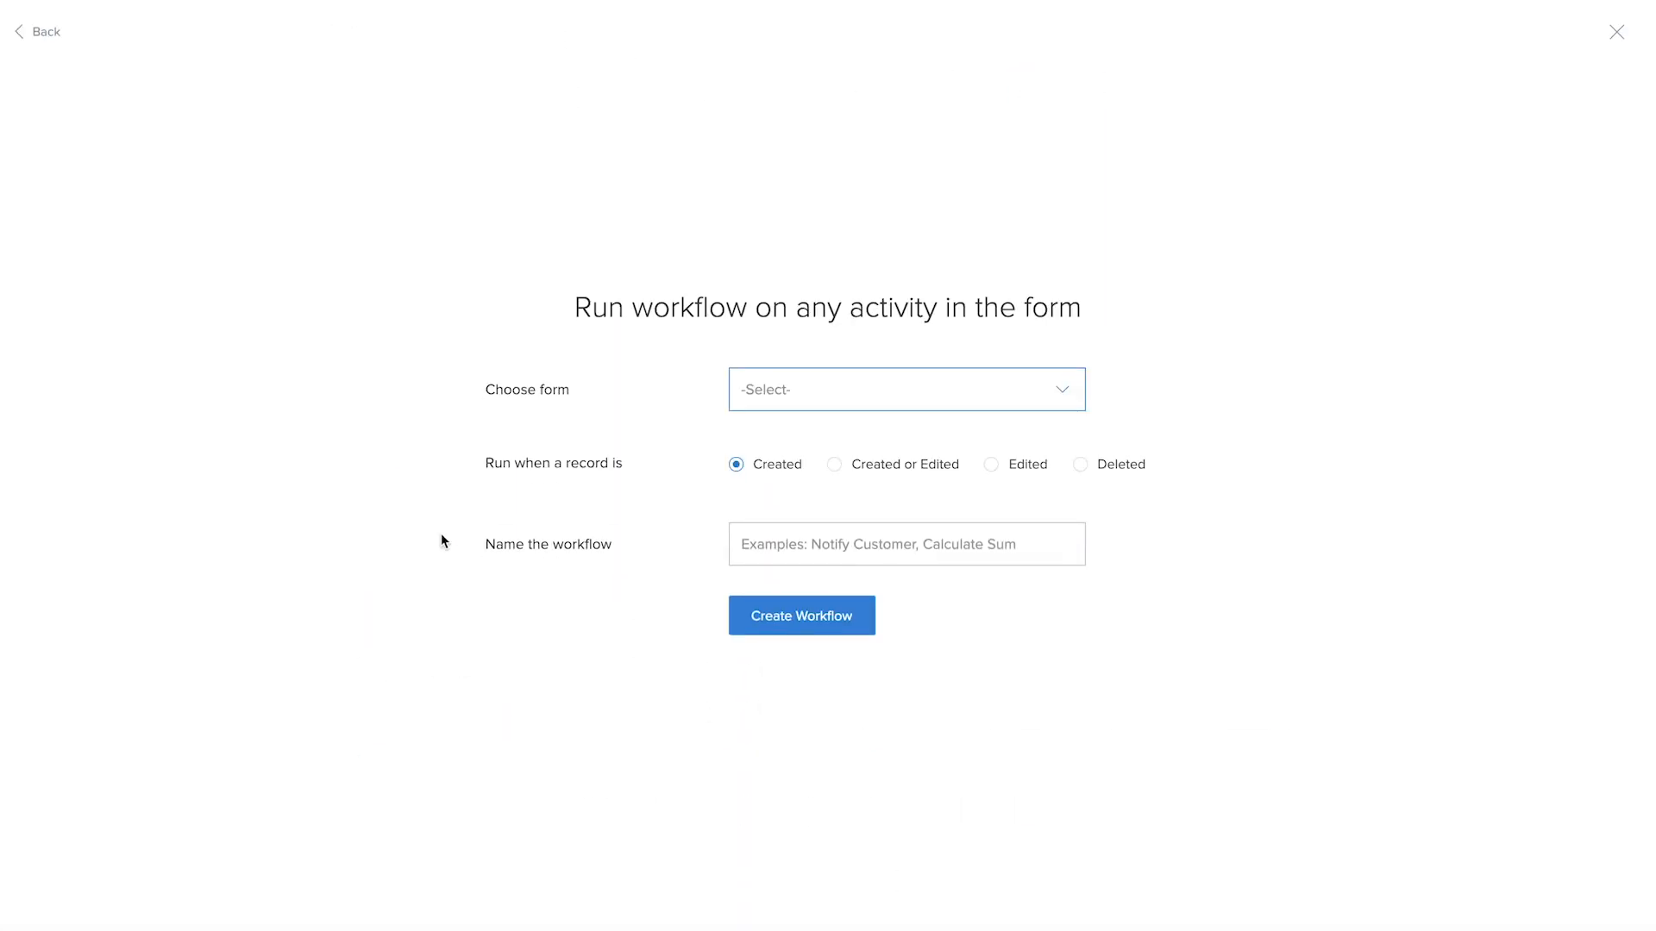
click(838, 384)
click(831, 472)
click(841, 546)
text(add balance)
click(822, 641)
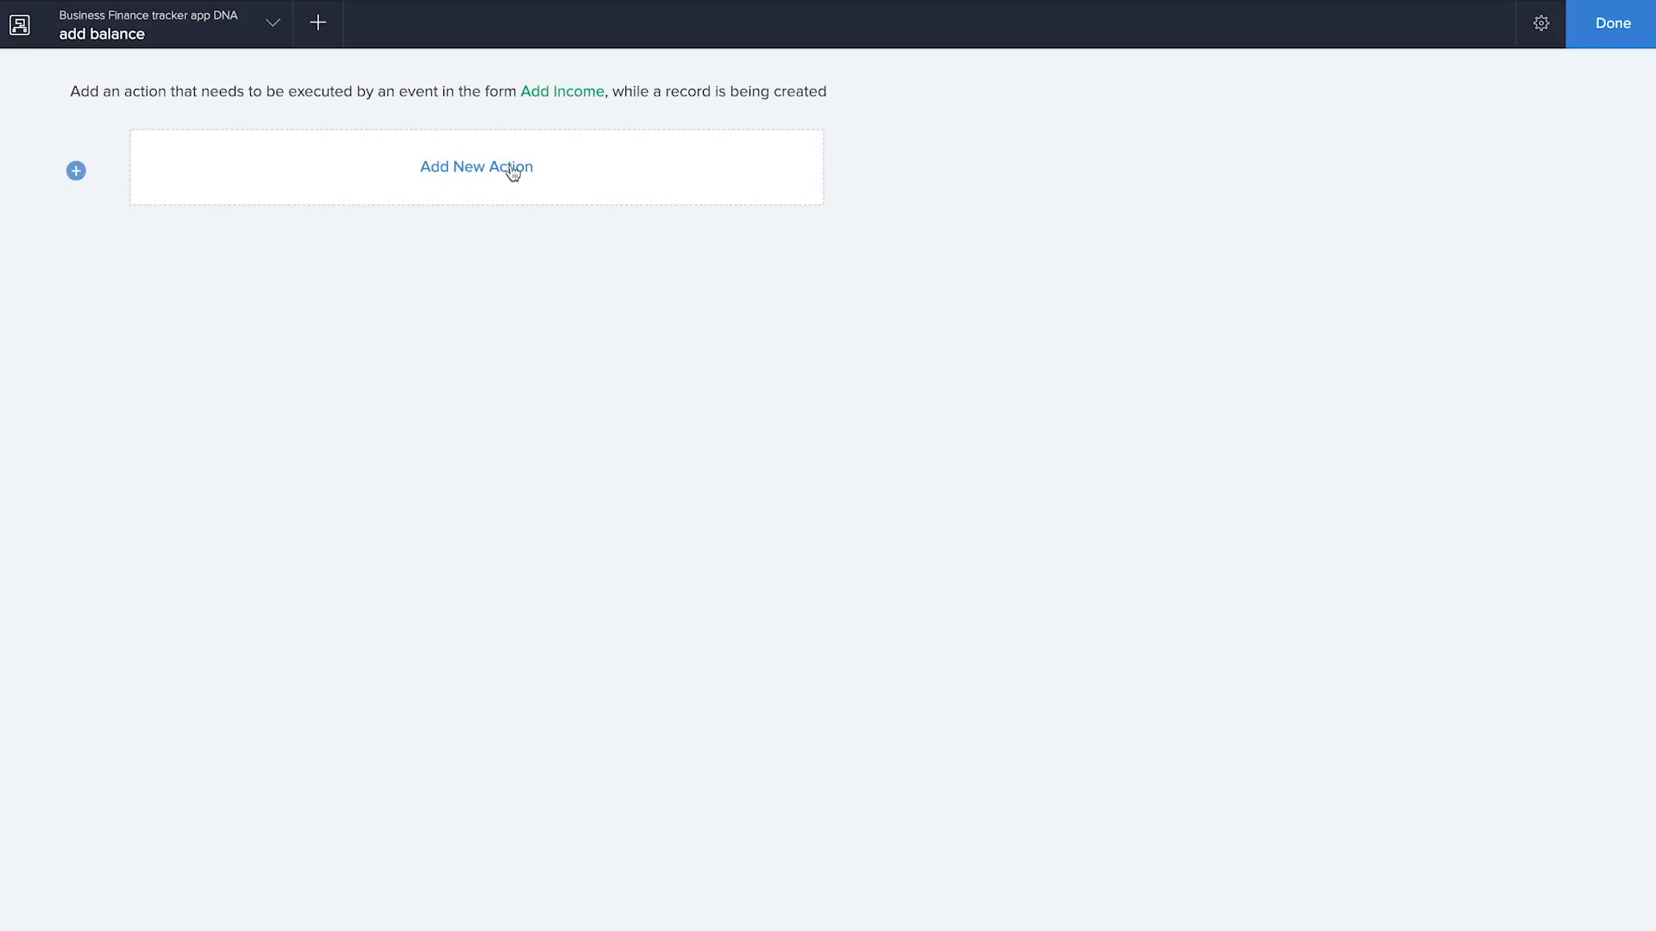
Add an always-run Deluge Script action for the On success event to the workflow
click(510, 166)
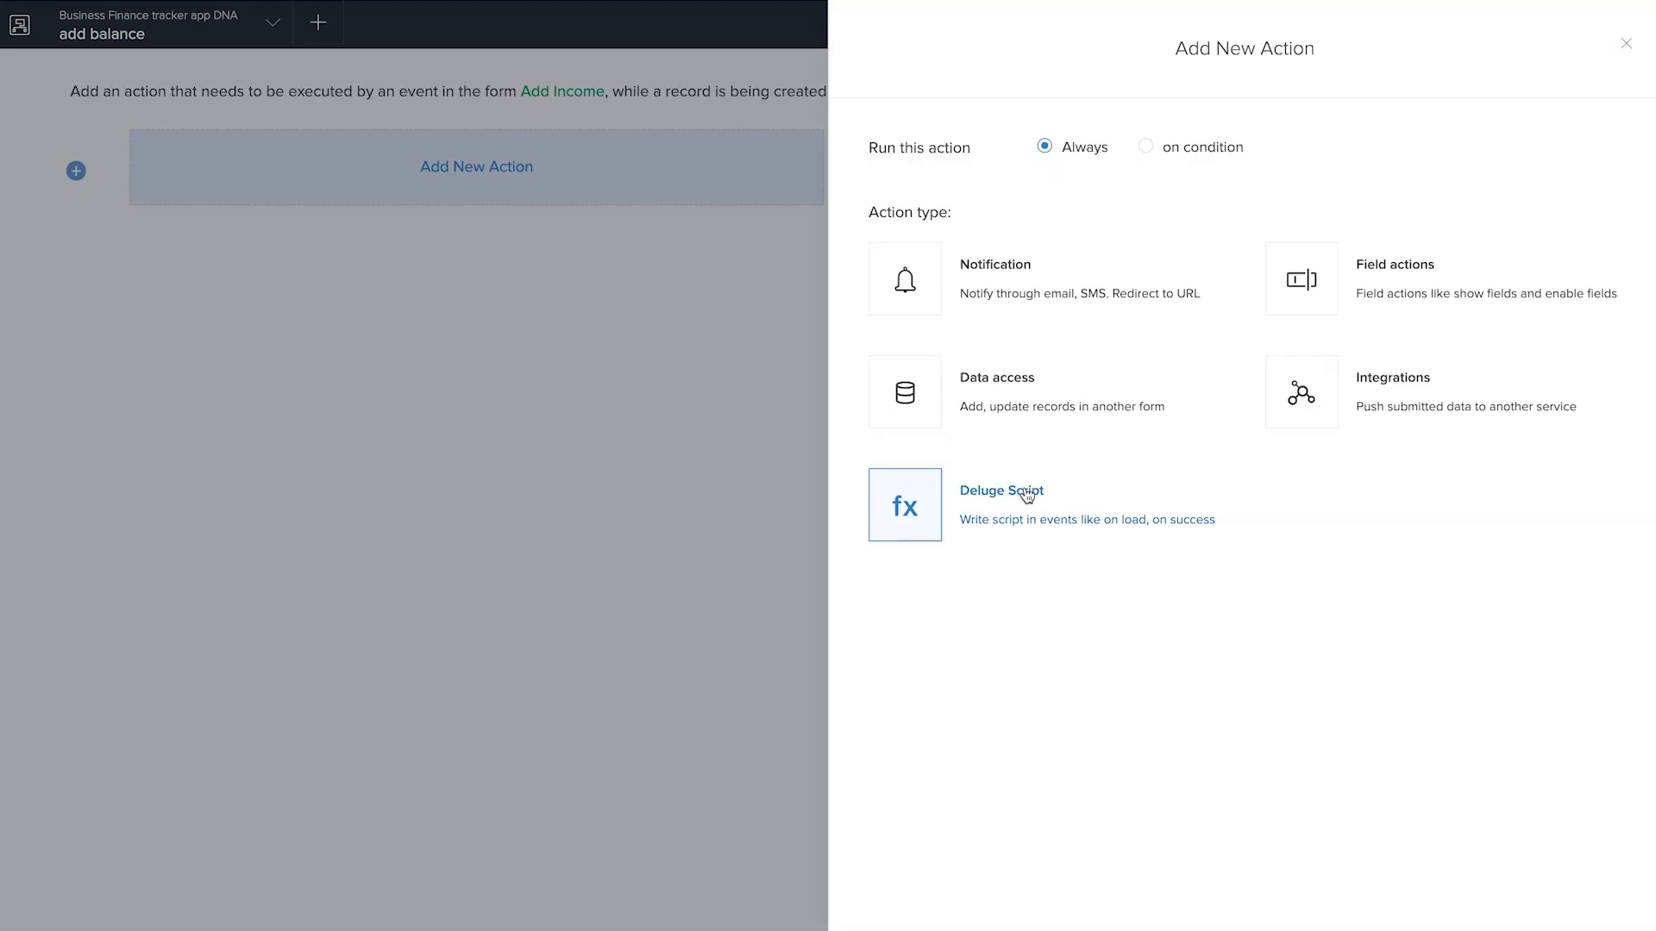
click(1026, 495)
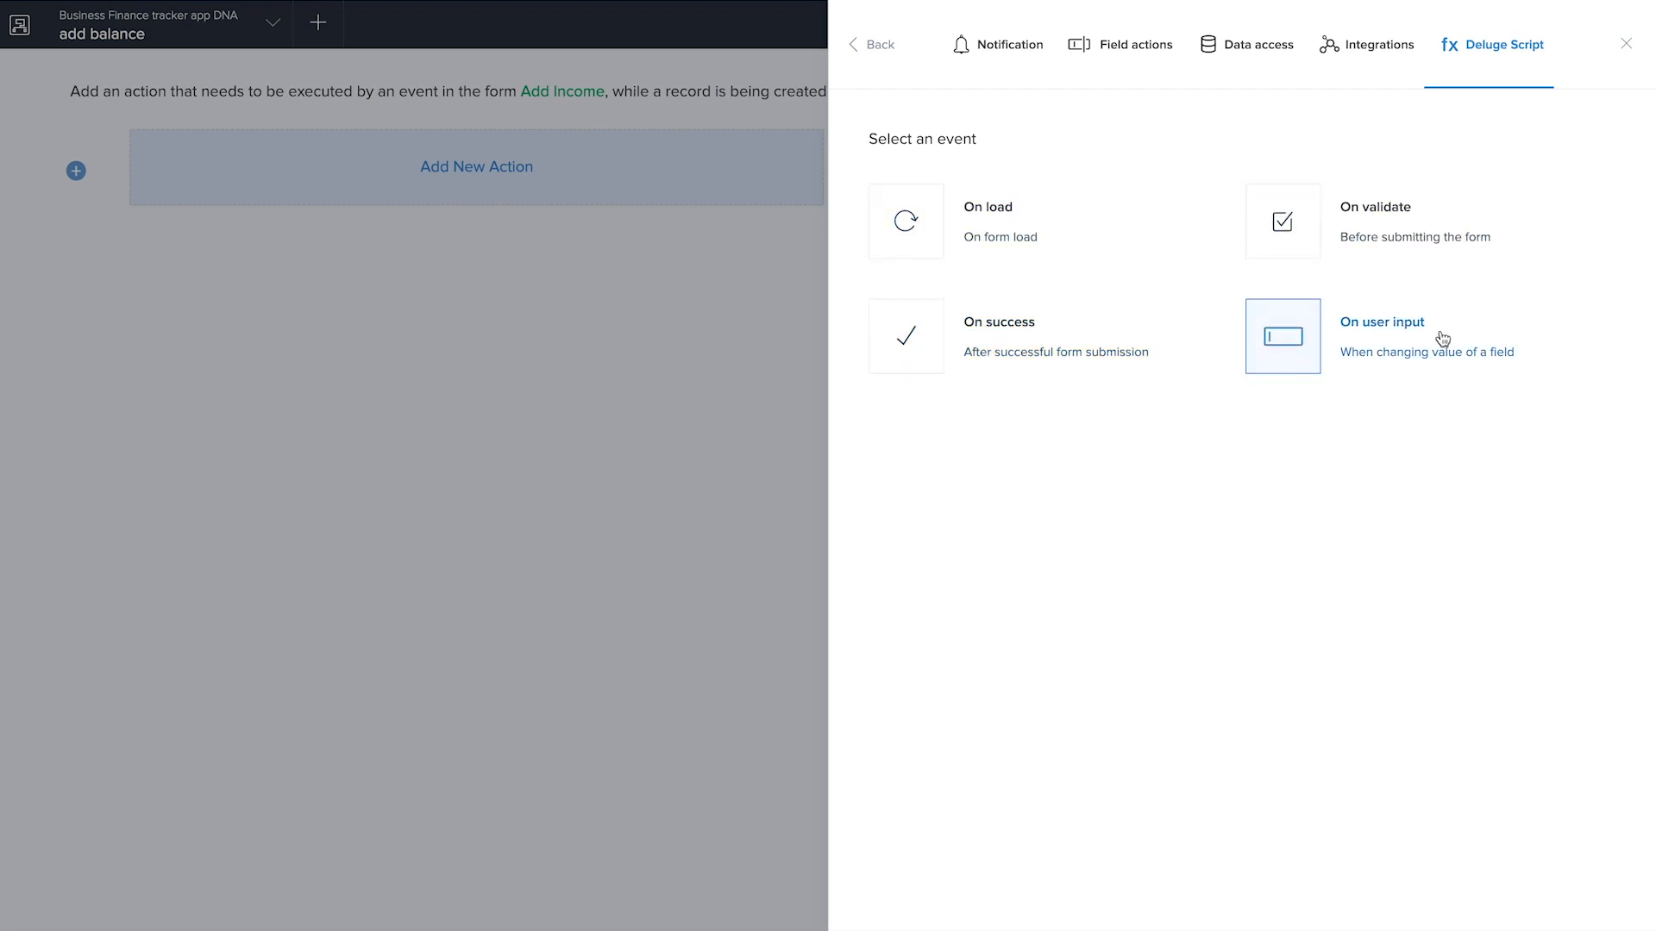
click(1001, 356)
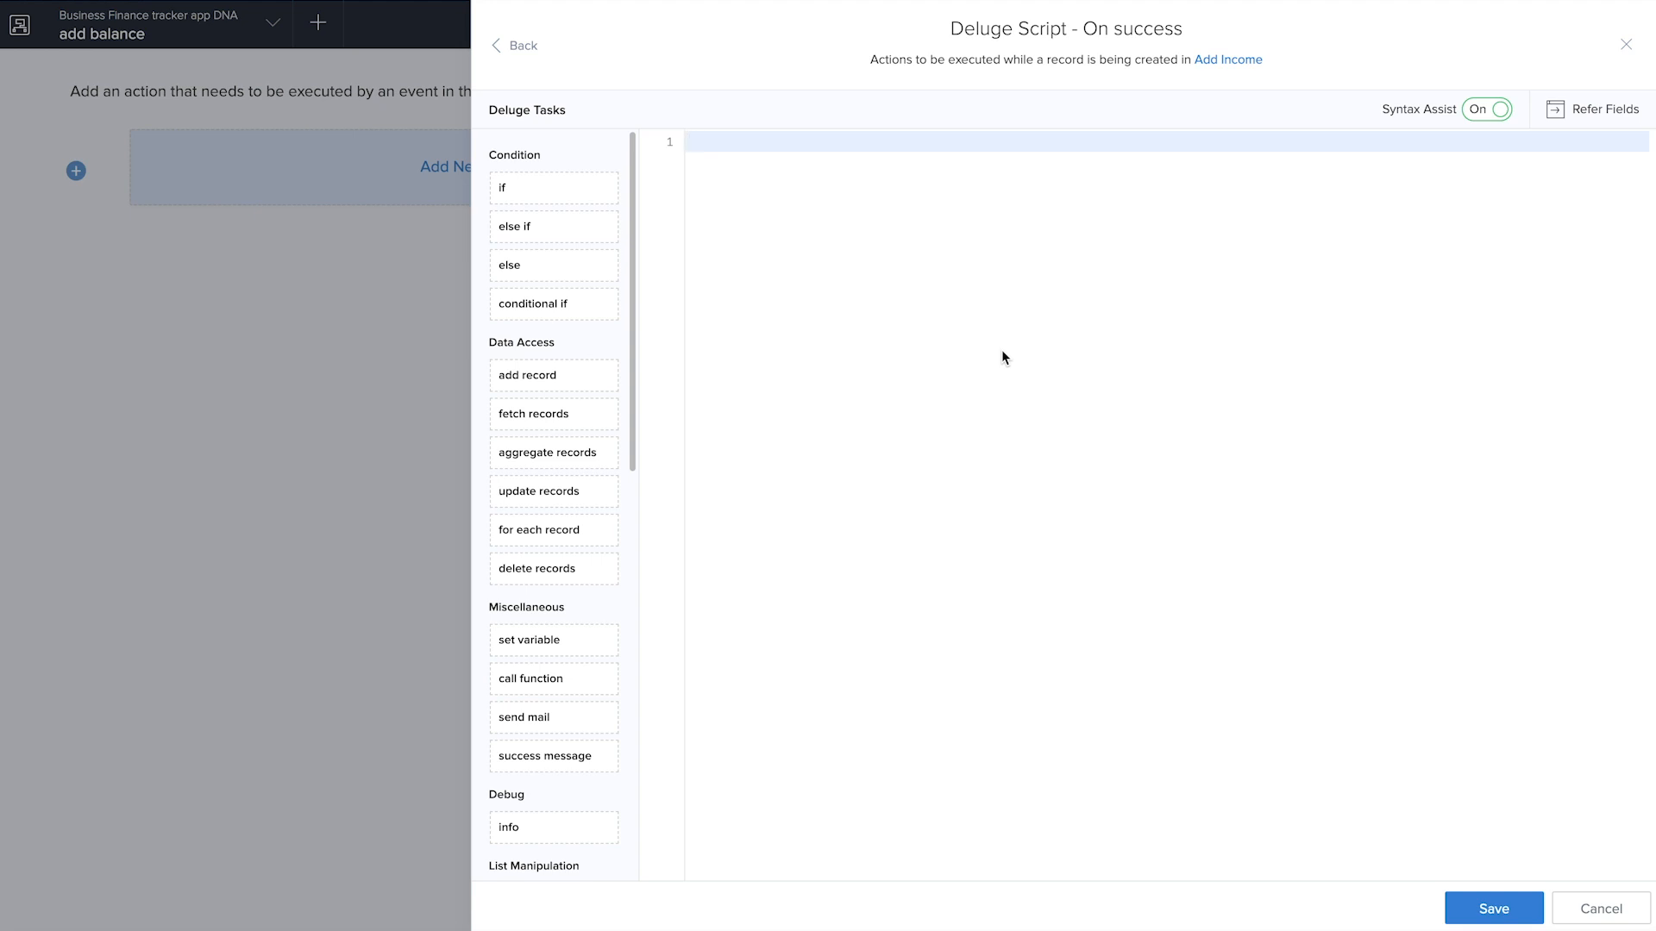
Write the first script line fetching the chosen account: fetch_account = Add_Account[ID == input.Select_Account];
text(fetch)
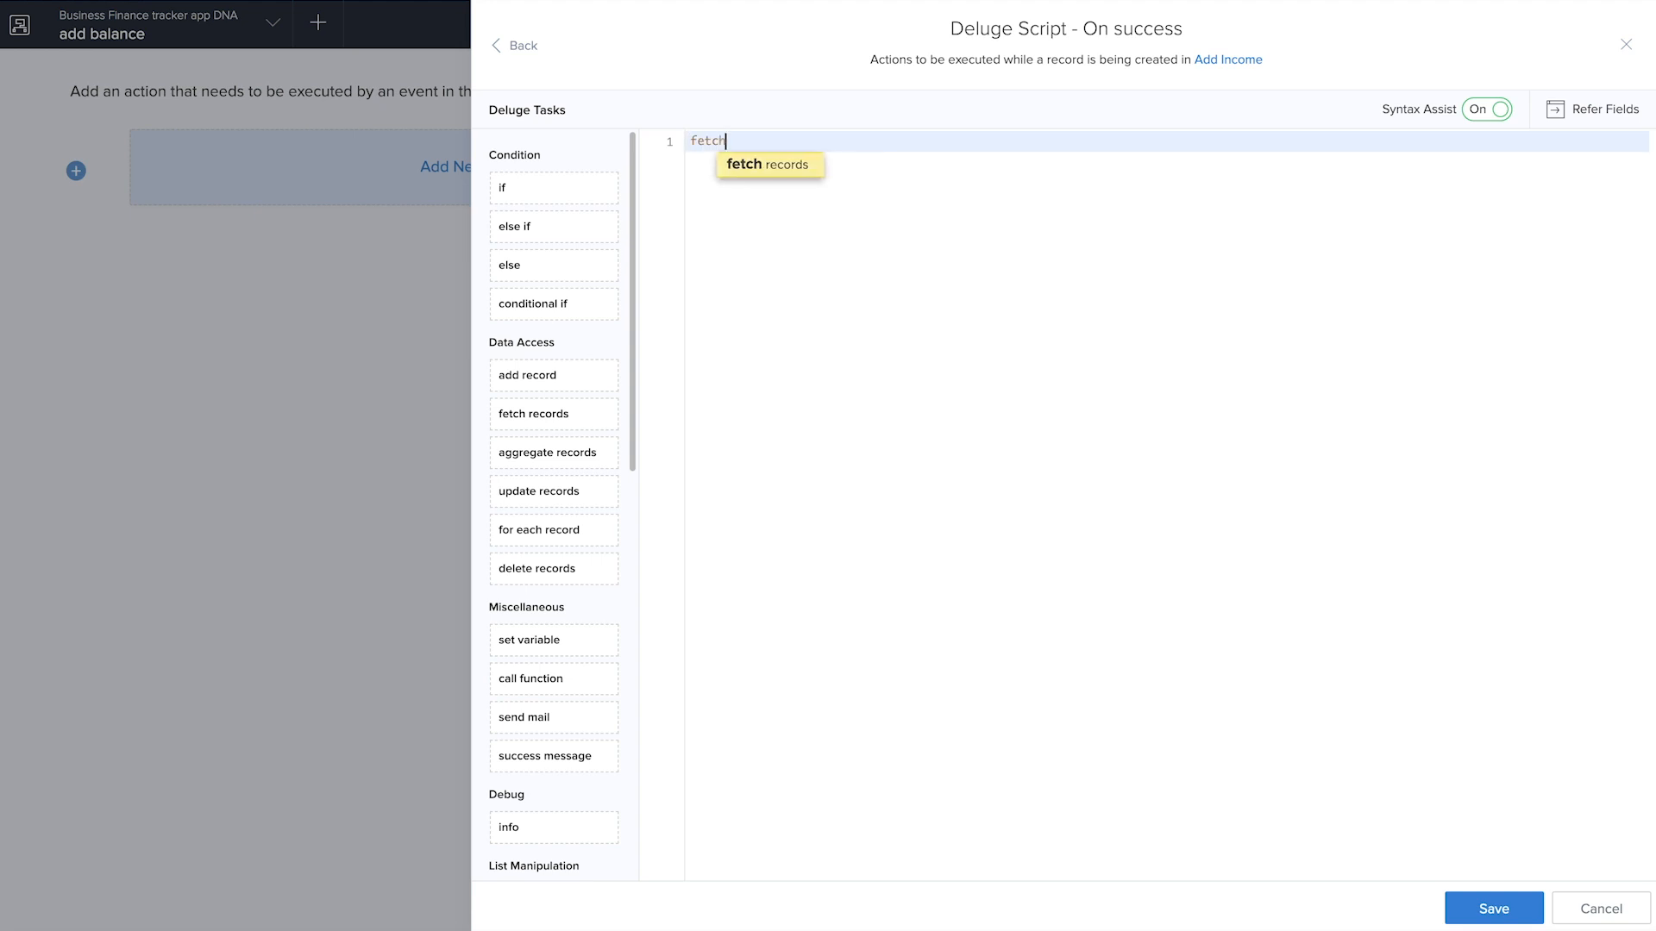
text(_account = )
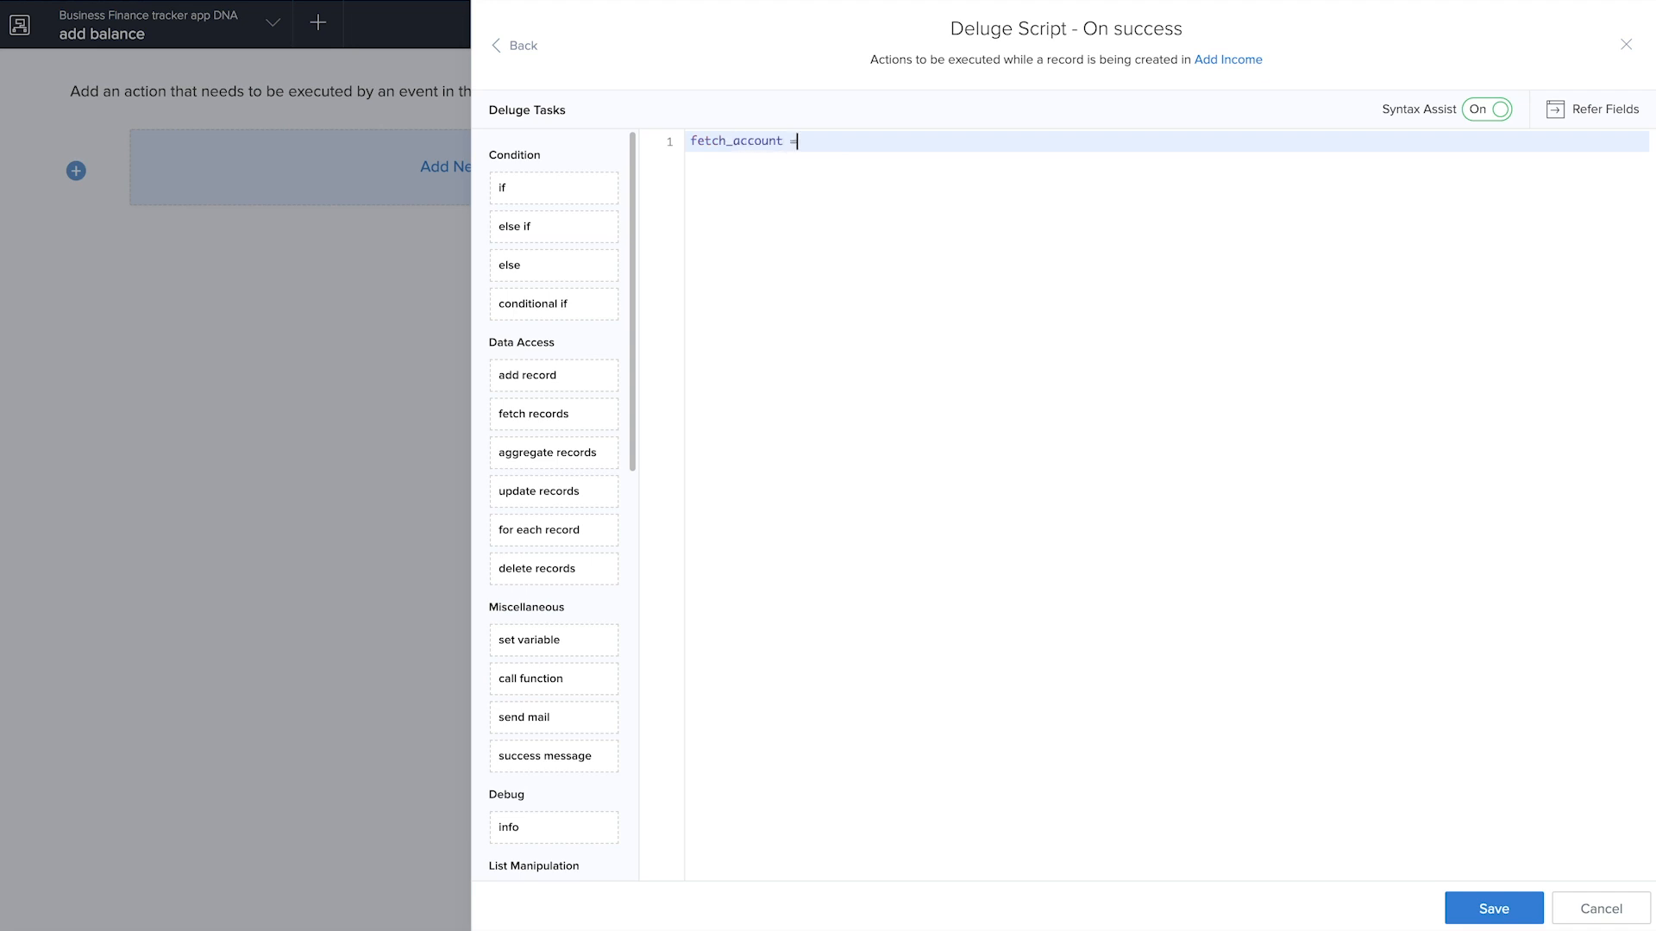
text(Add)
click(942, 249)
text([)
text(ID)
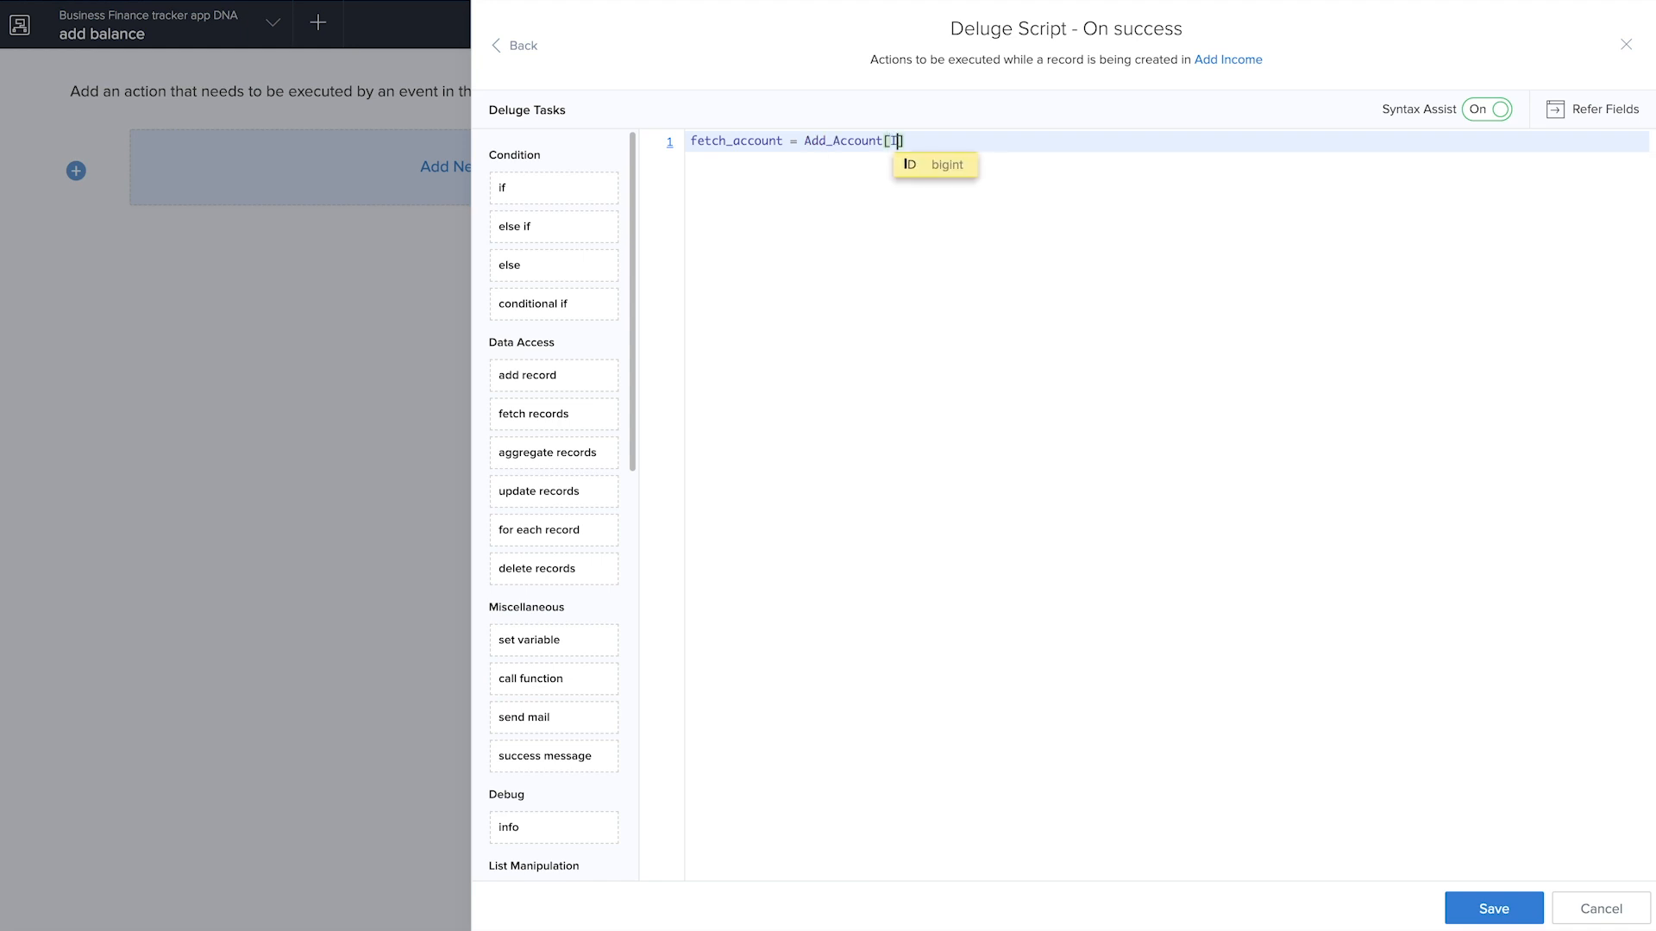
text( ==)
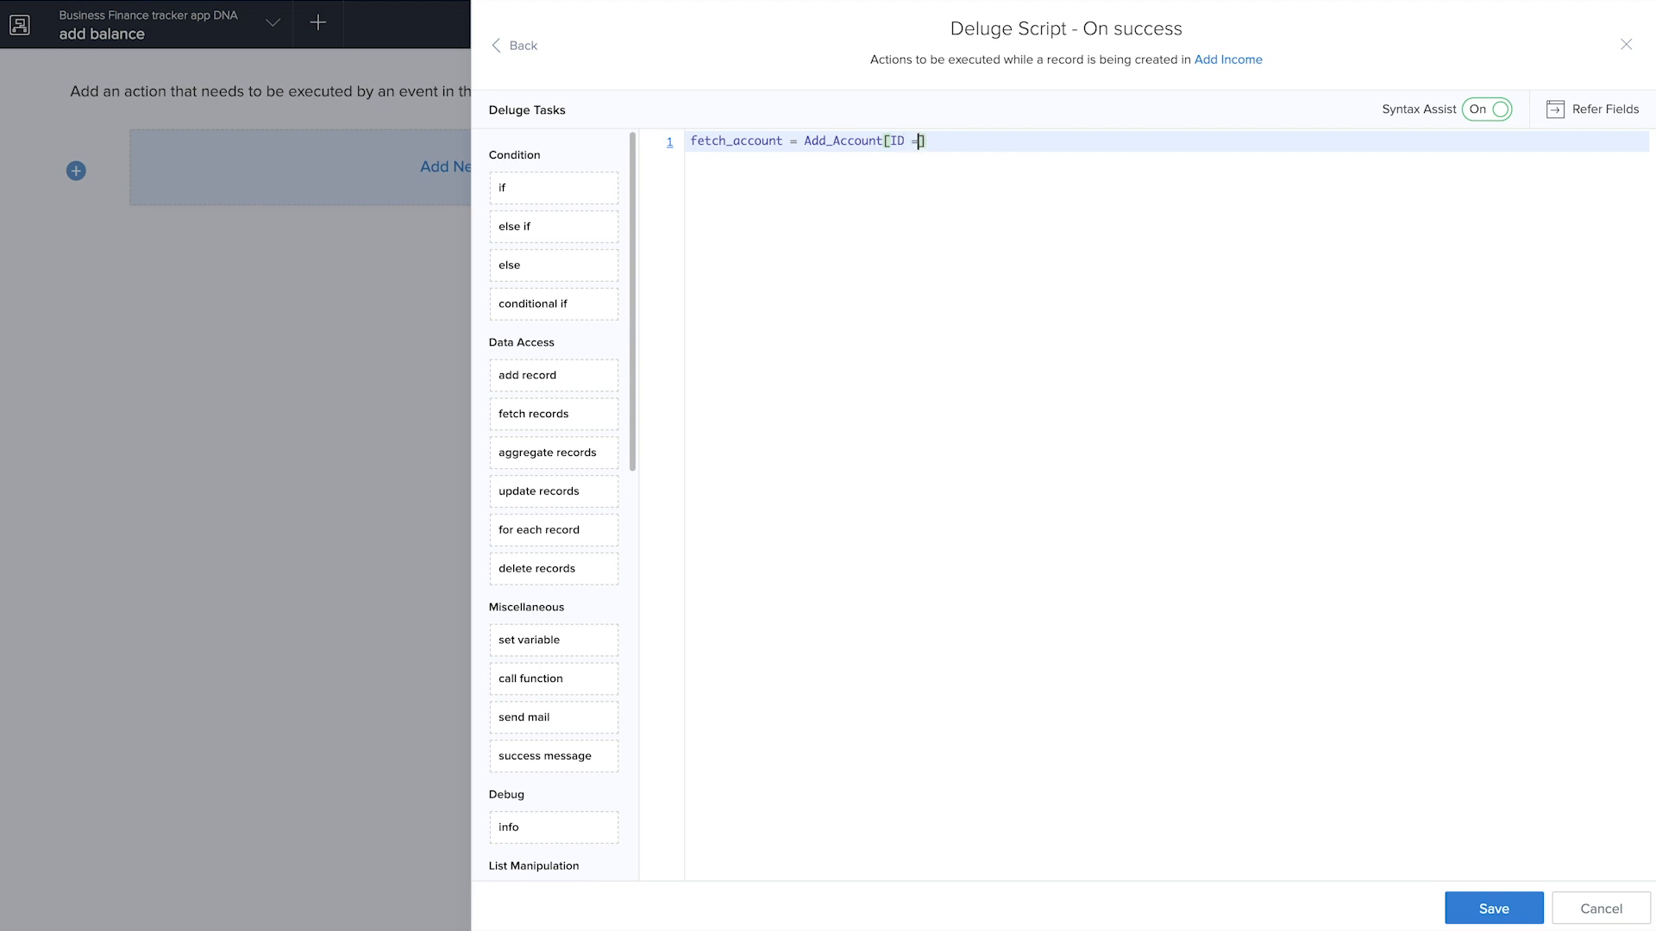
text( input.)
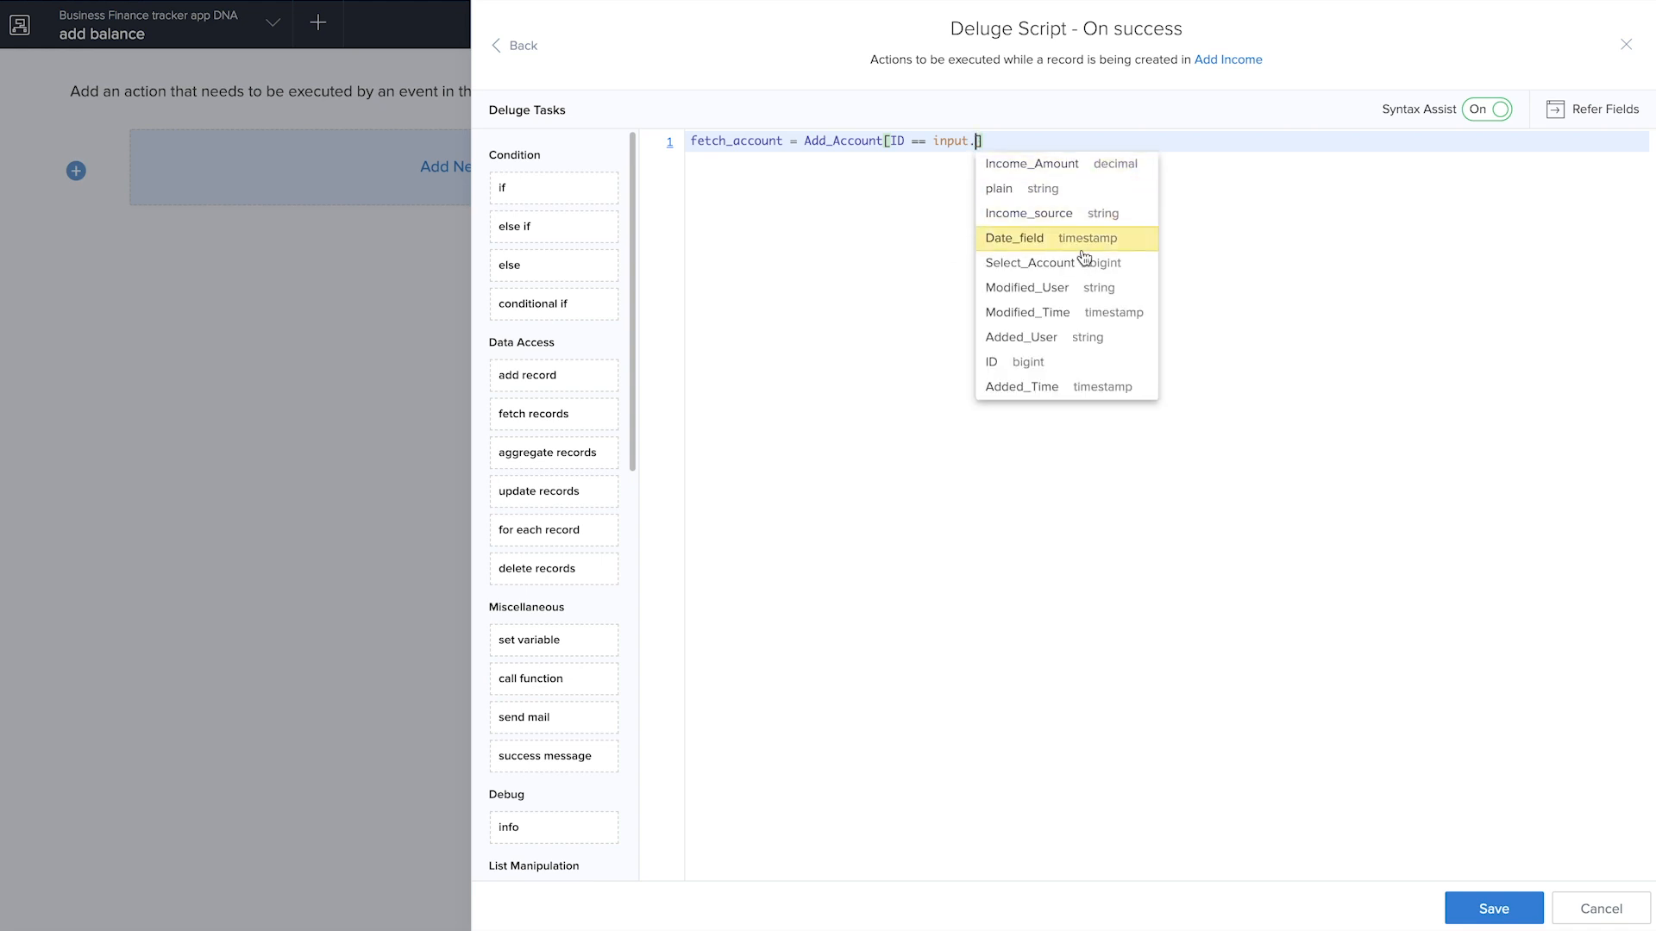
click(1083, 263)
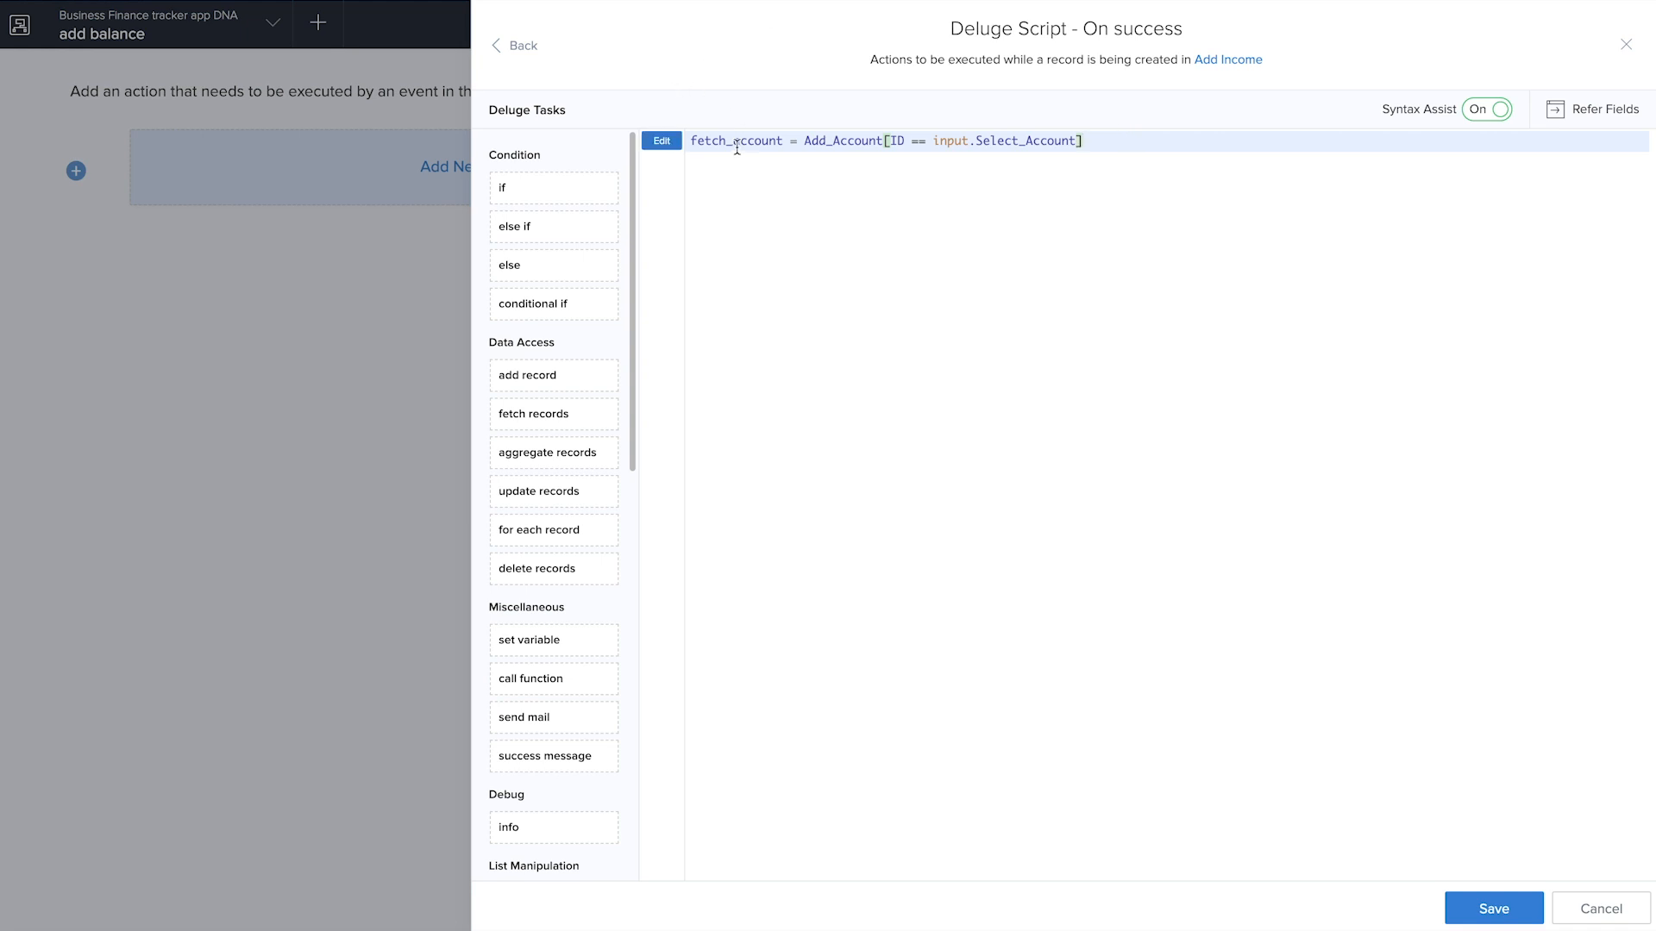
text(;)
key(Return)
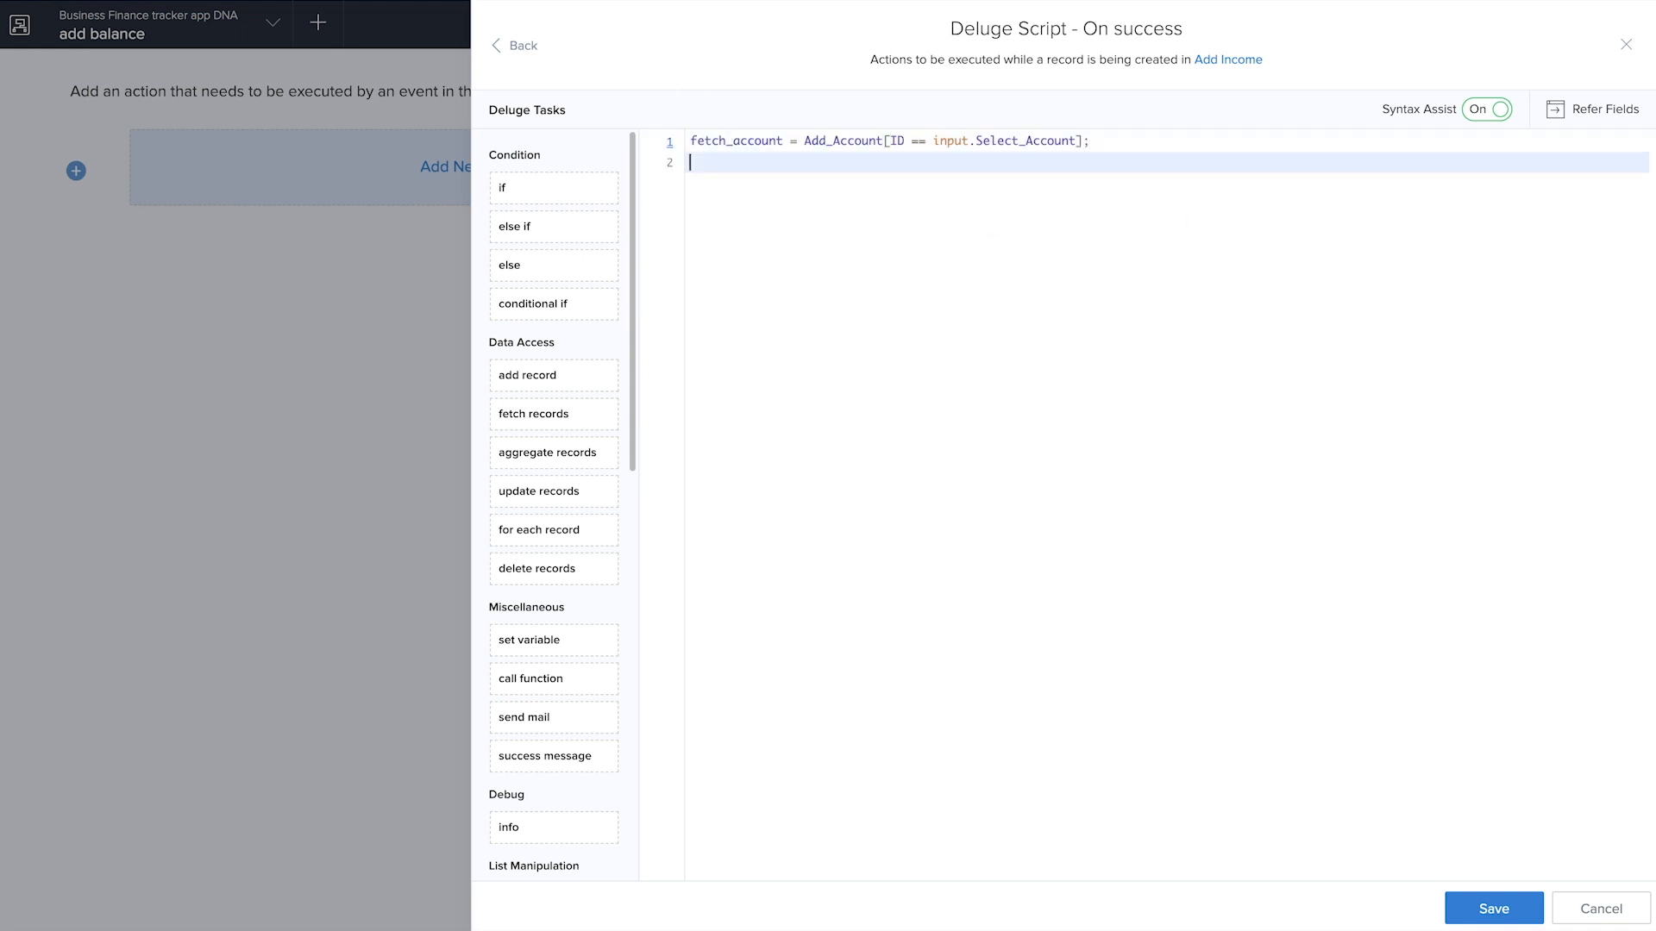
Add the line fetch_account.Account_Balance = fetch_account.Account_Balance + input.Income_Amount; and save the script
text(fet)
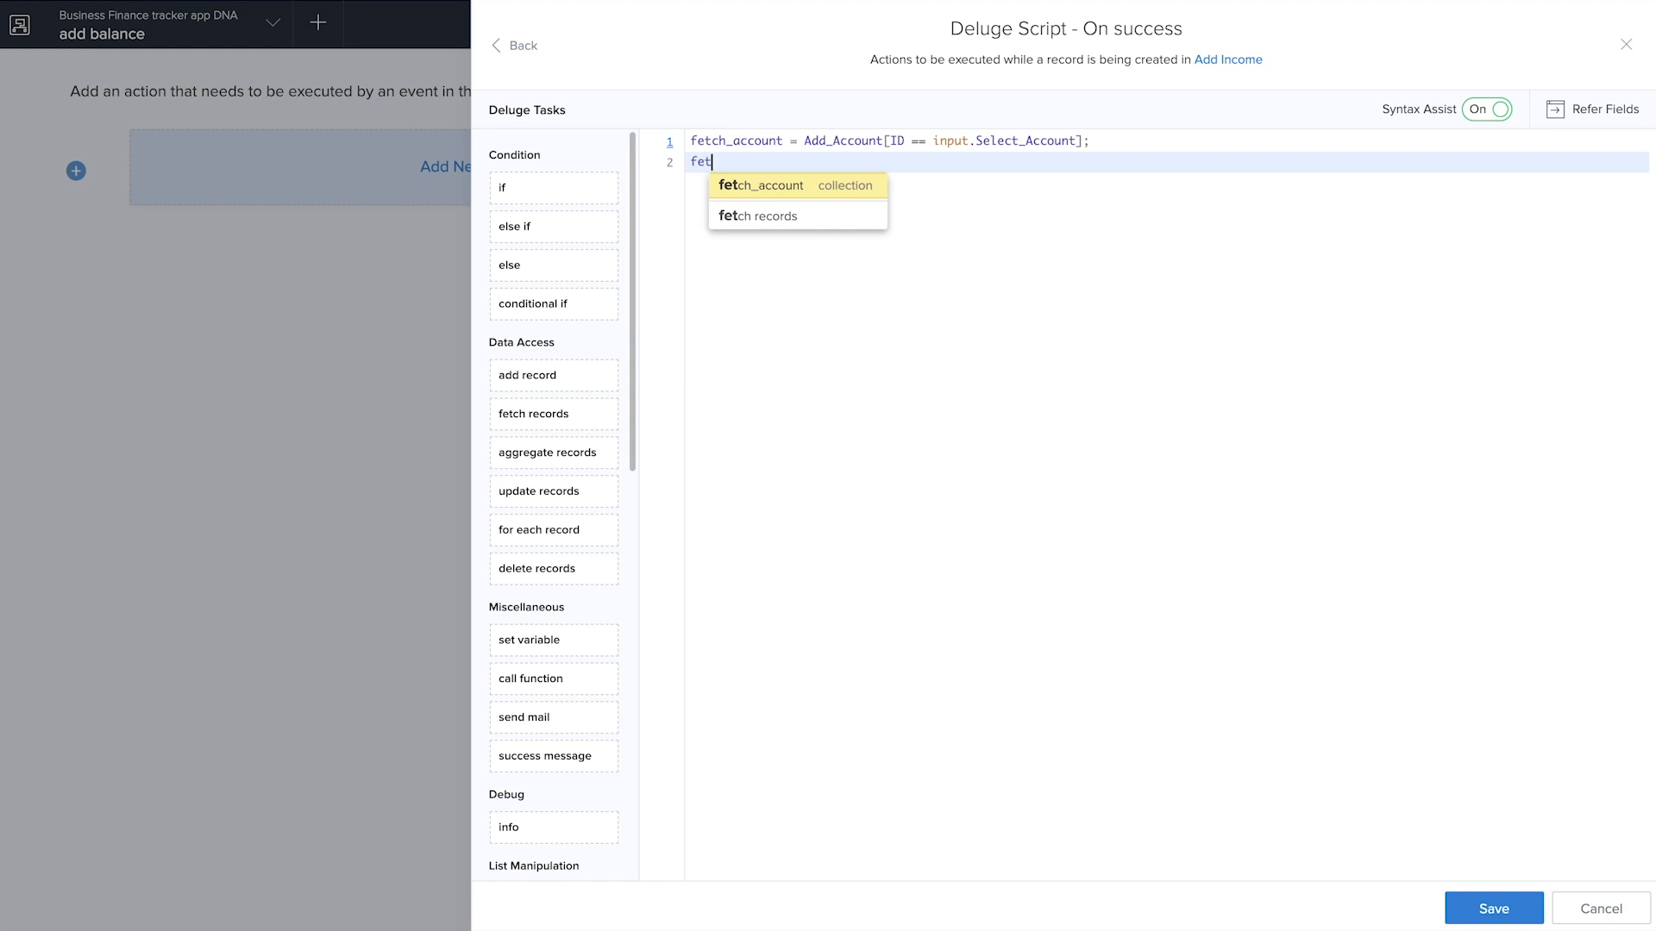
click(844, 191)
text(.)
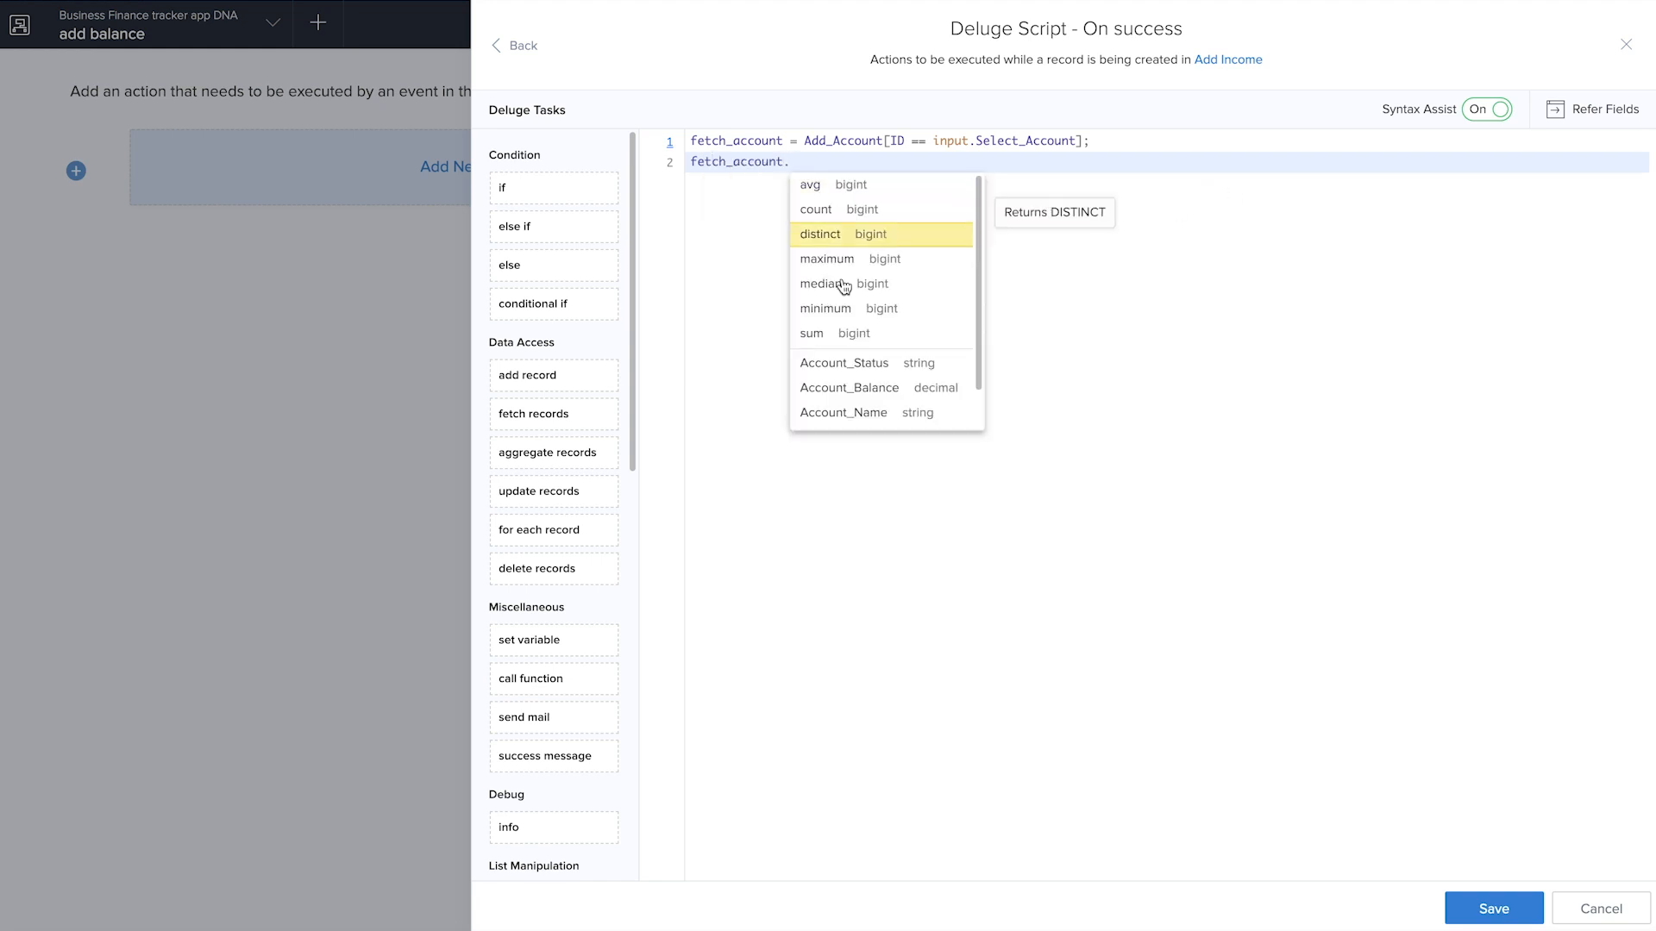
click(849, 387)
text(= fe)
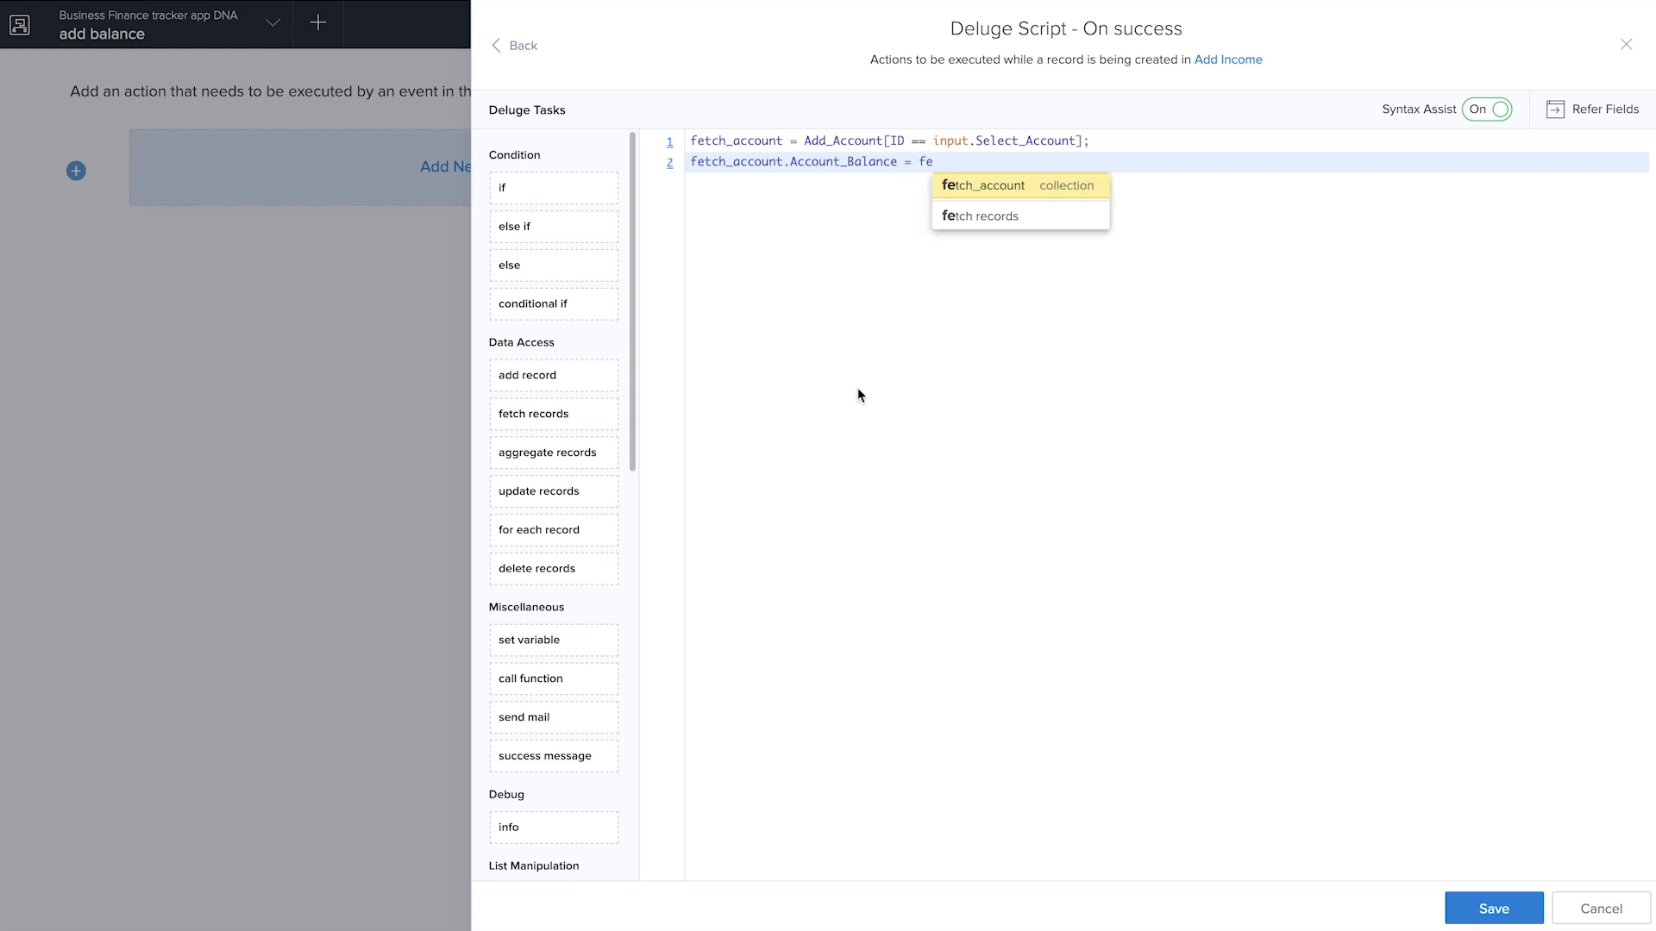
click(991, 188)
text(.)
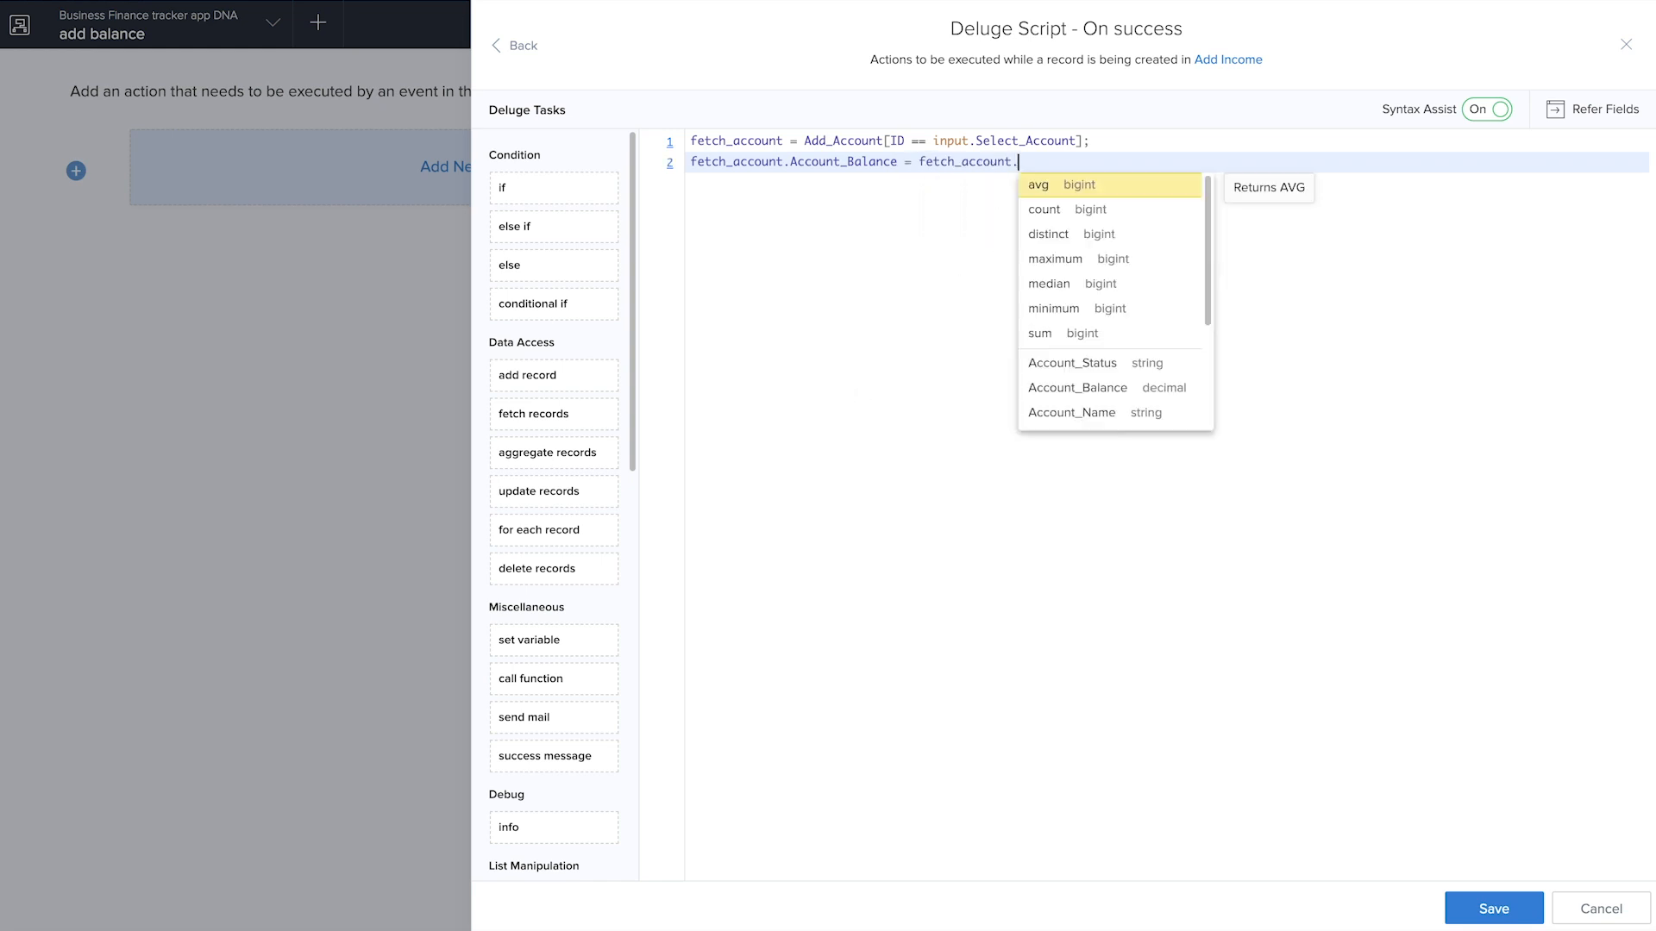
click(1063, 389)
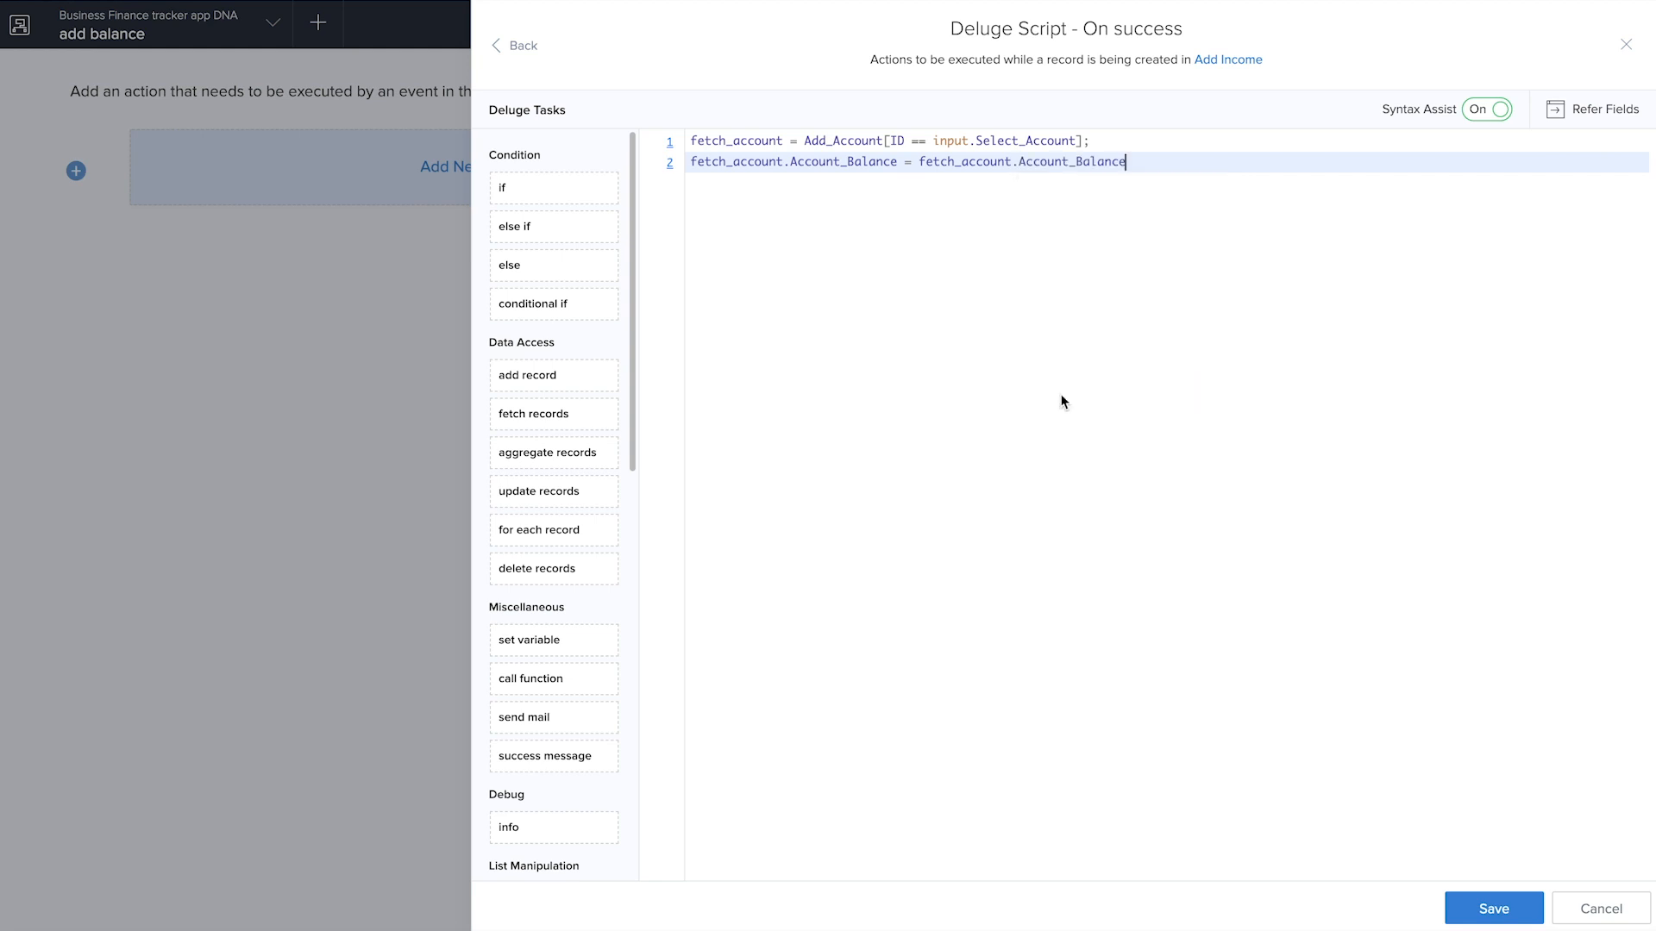
text(+ input.)
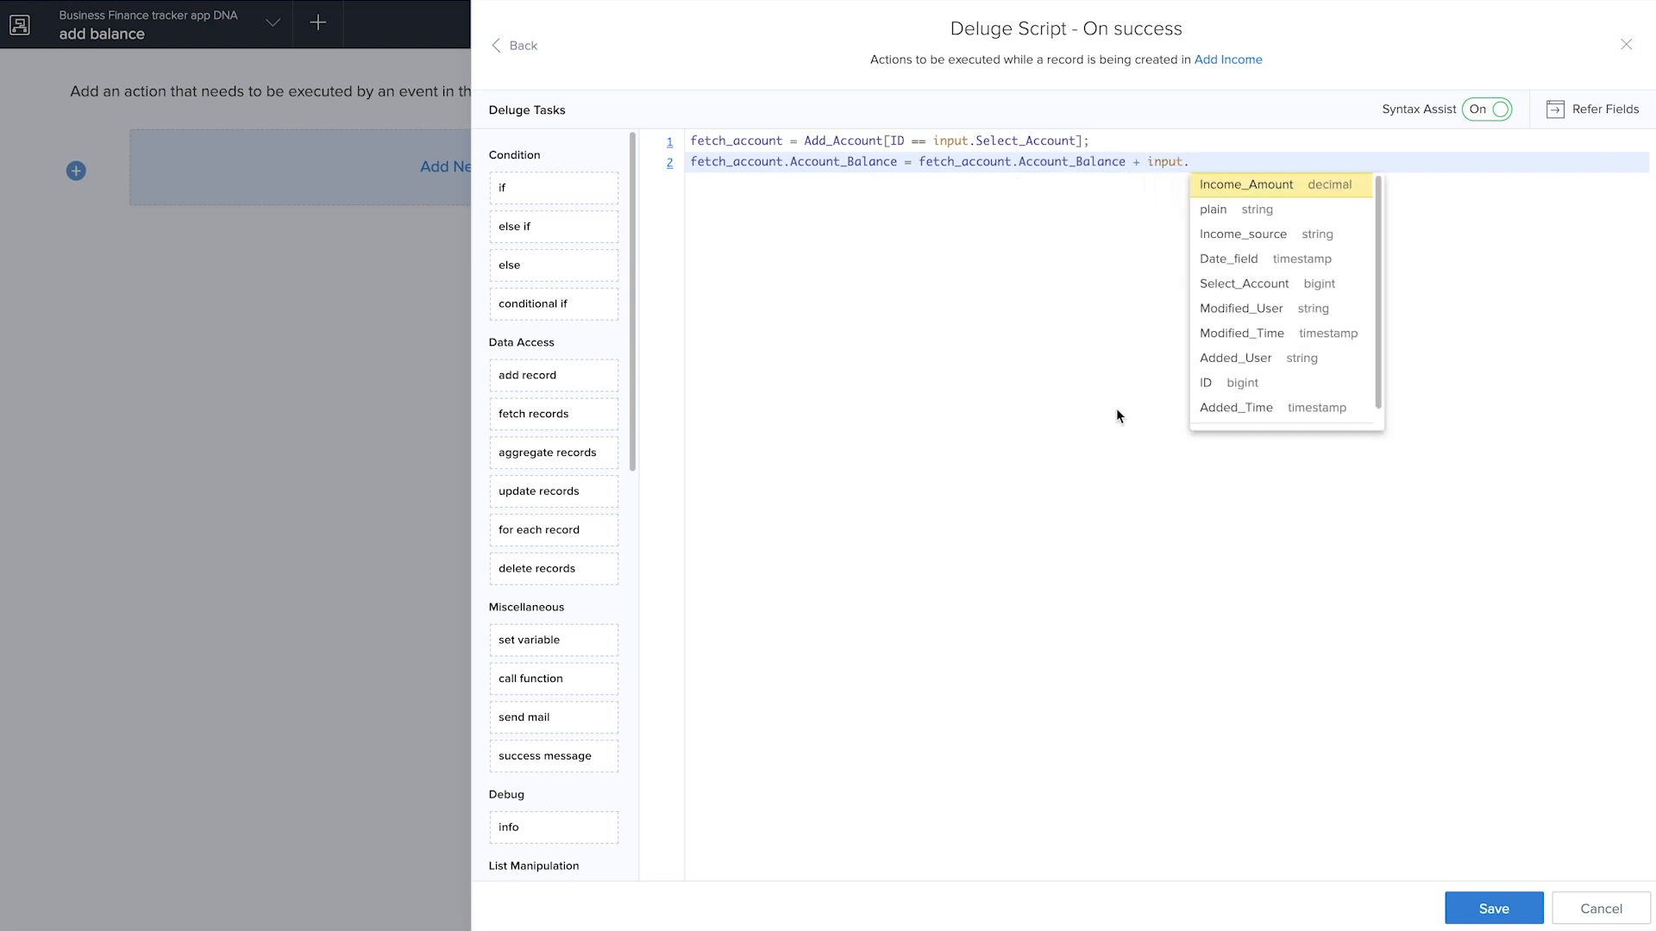
click(1316, 186)
text(;)
click(1495, 914)
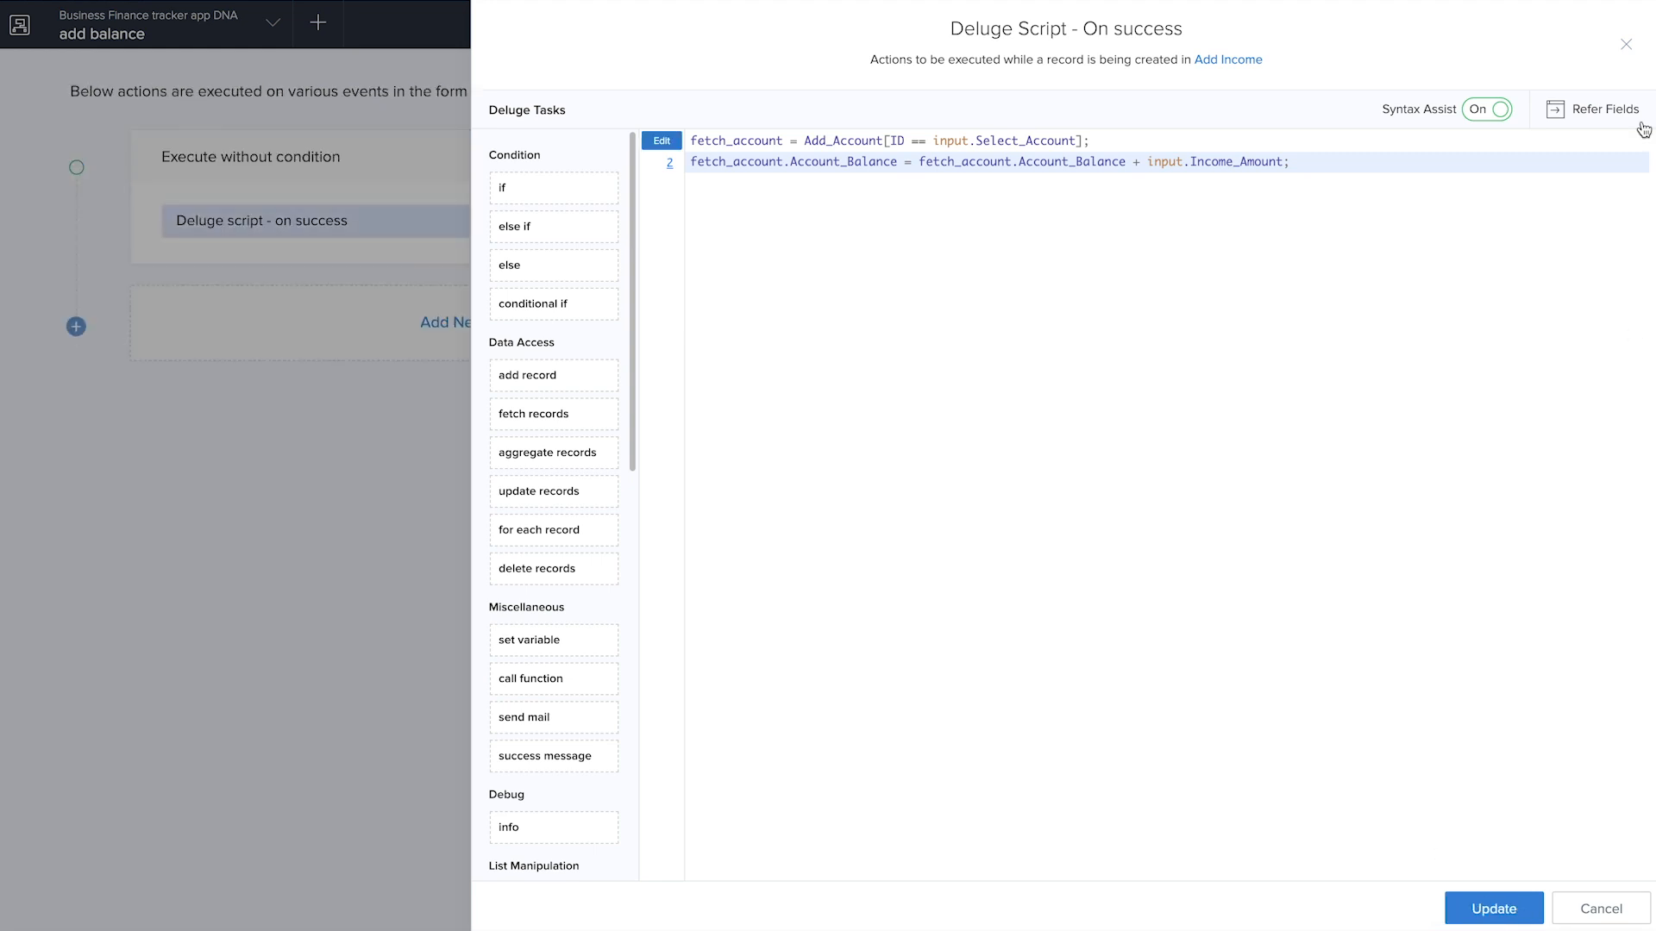
Close the script editor, finish the workflow and open the Add Income form in the live application
click(1625, 44)
click(1608, 34)
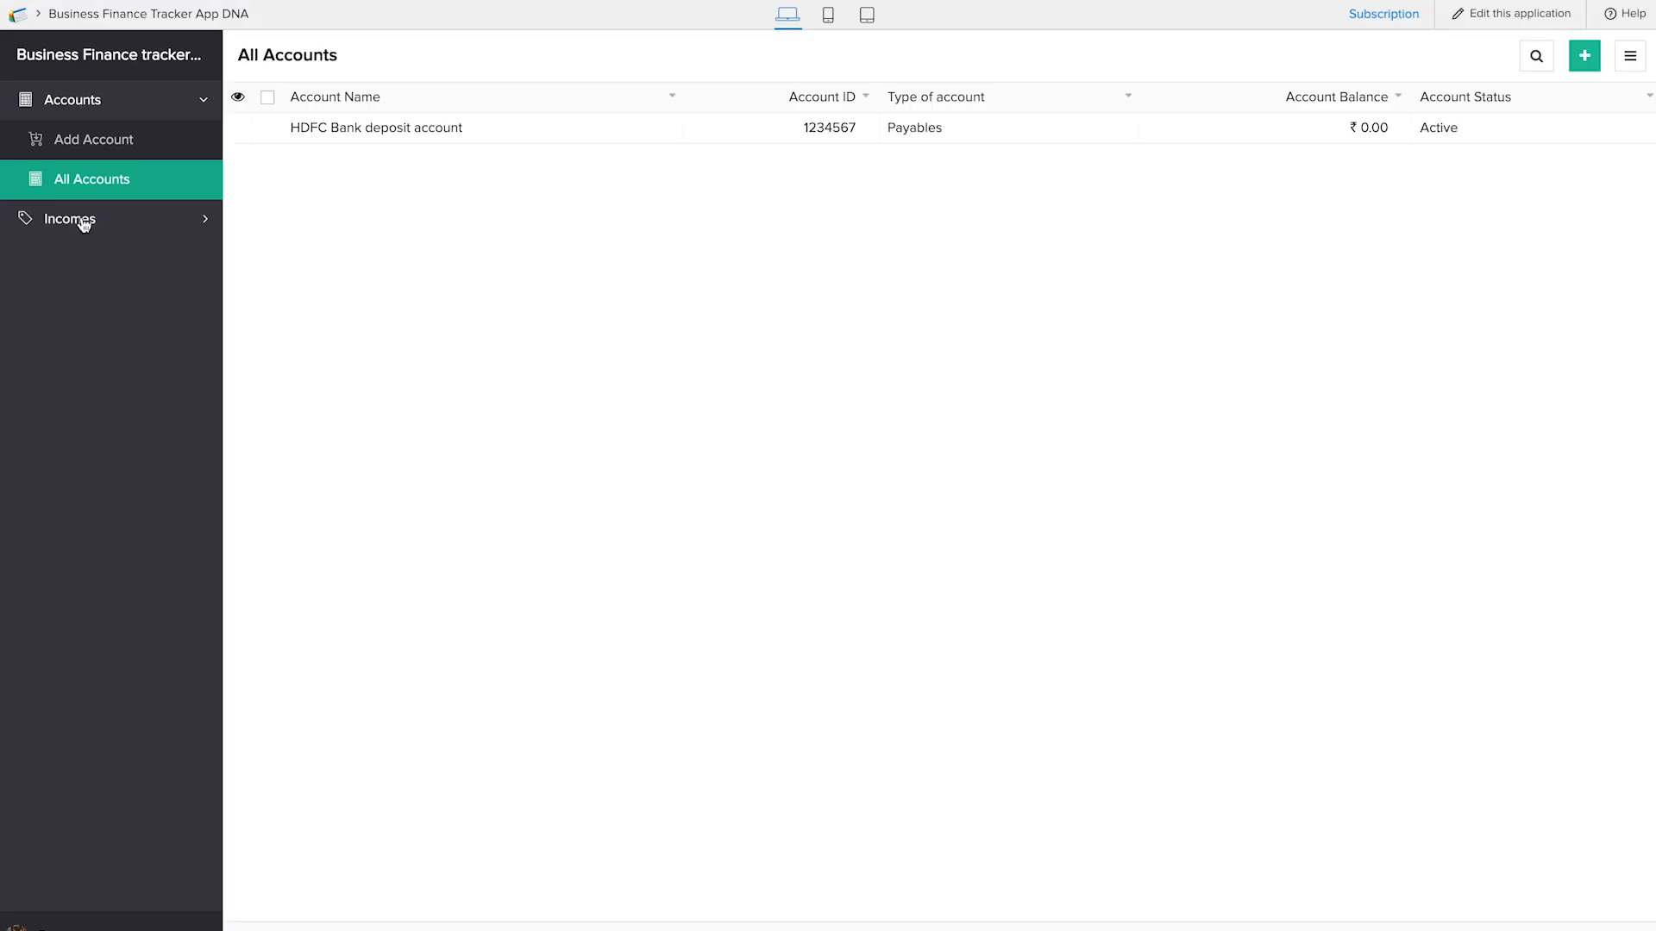
click(79, 219)
click(131, 197)
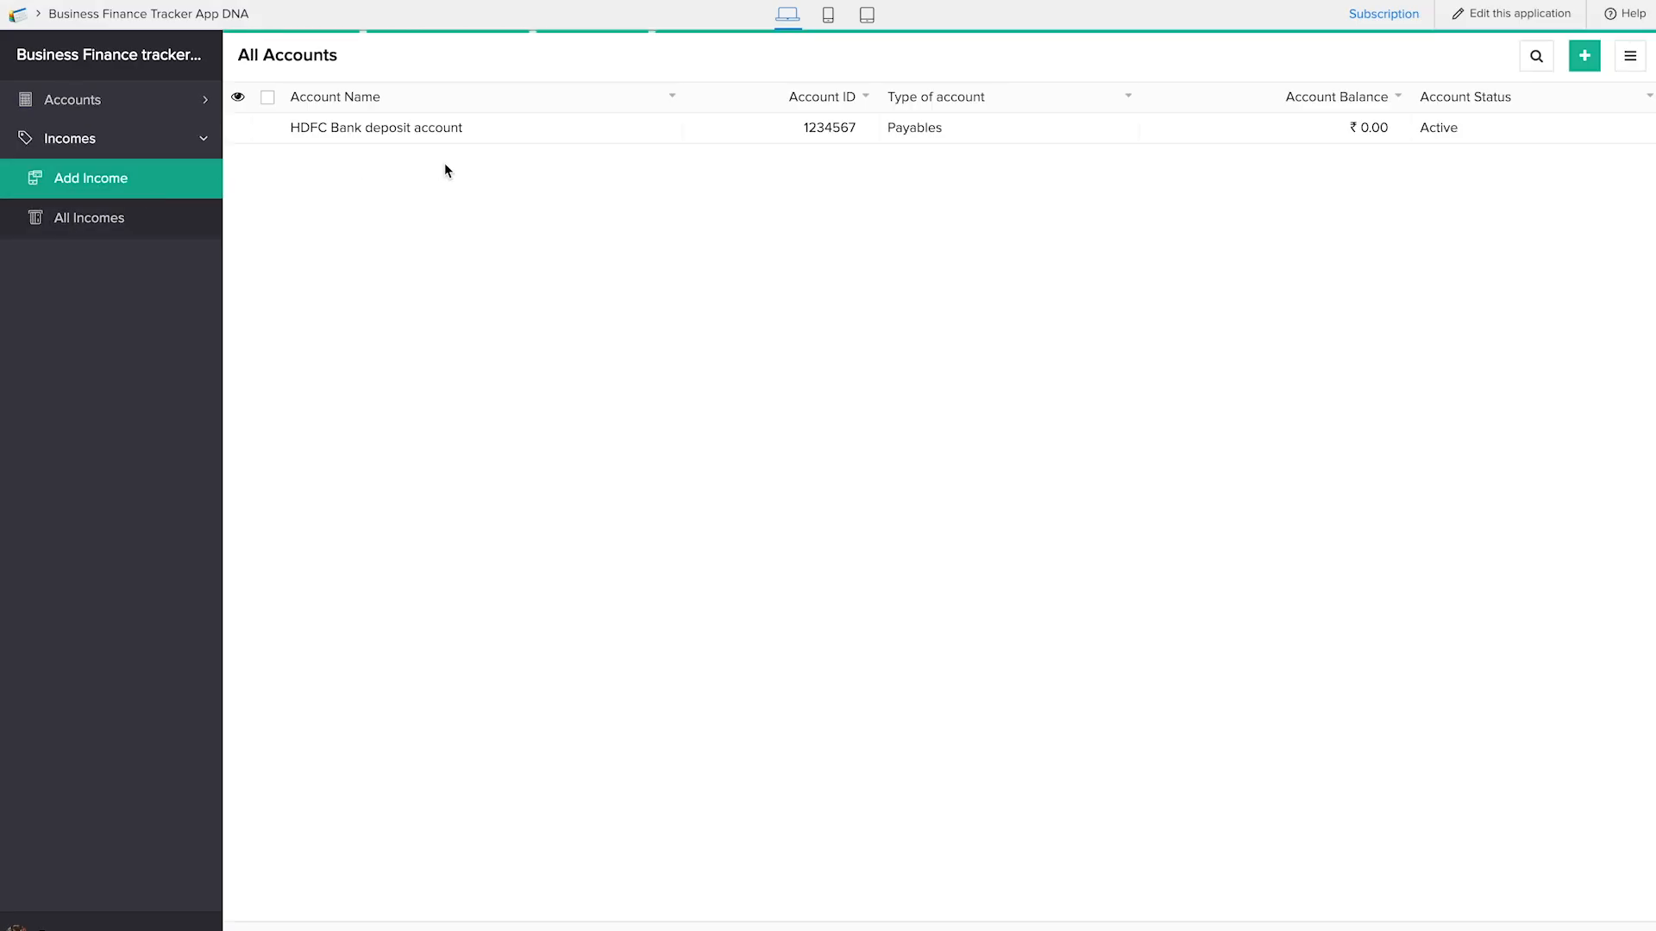
Submit a dated income record for HDFC Bank deposit account with amount 20 and source "heritage"
click(428, 114)
click(466, 144)
click(467, 162)
text(20)
click(502, 247)
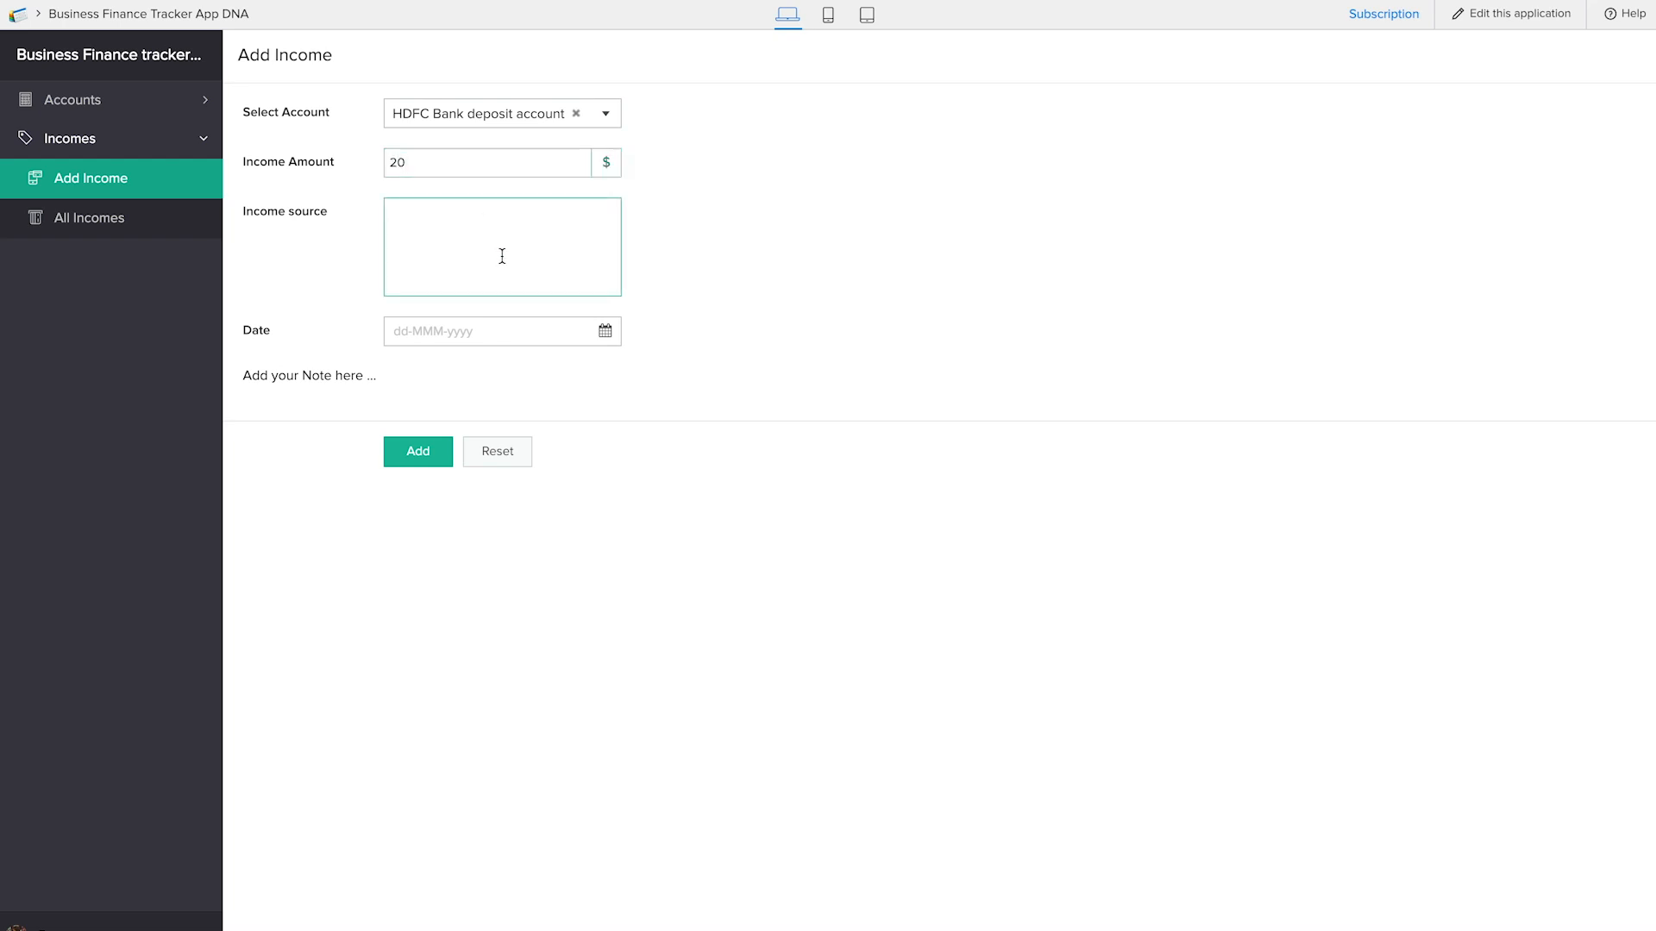
text(heritage)
click(484, 331)
click(552, 547)
click(421, 455)
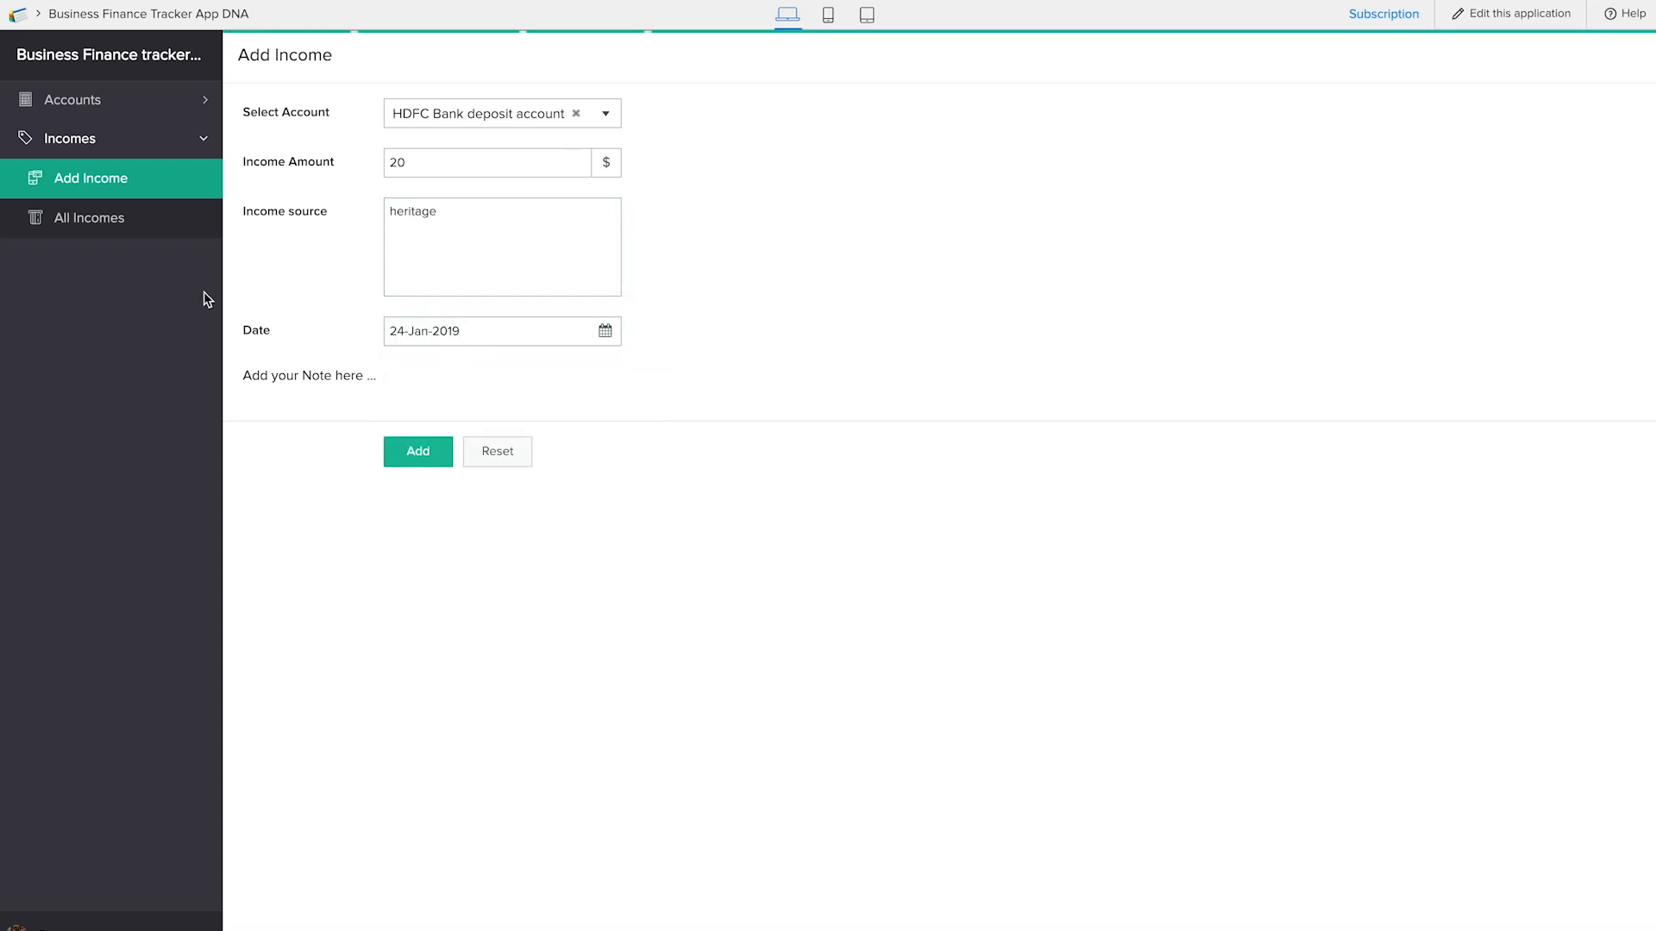
Review the submitted records in the All Incomes report and the account balance in the All Accounts report
click(97, 215)
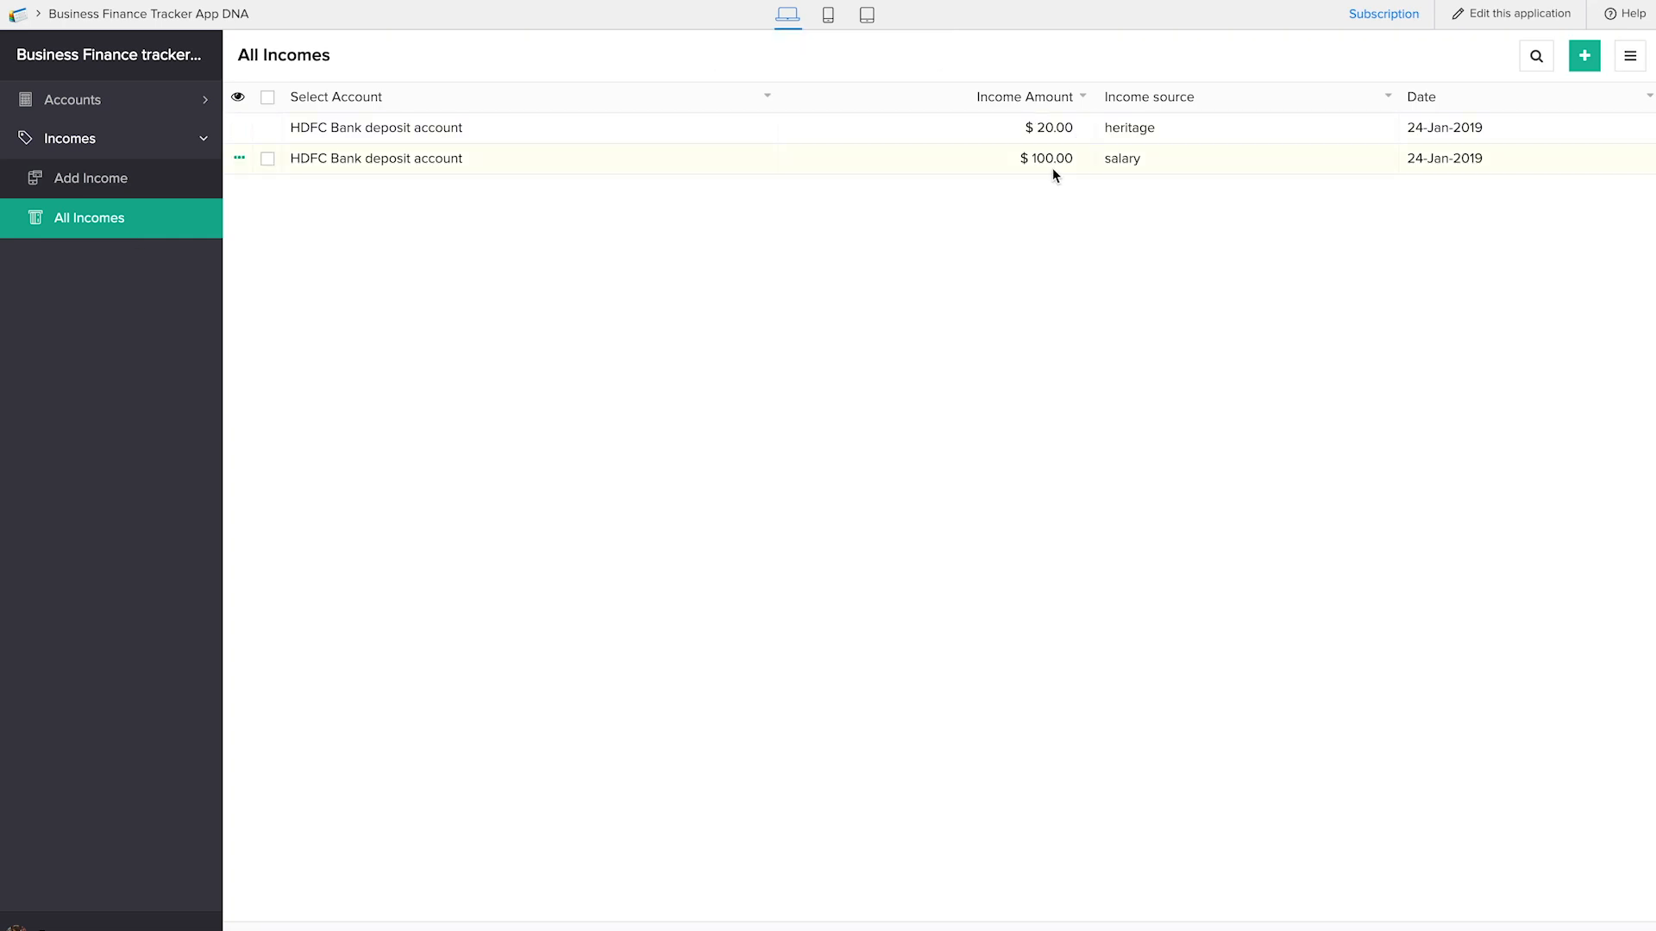
click(150, 98)
click(122, 186)
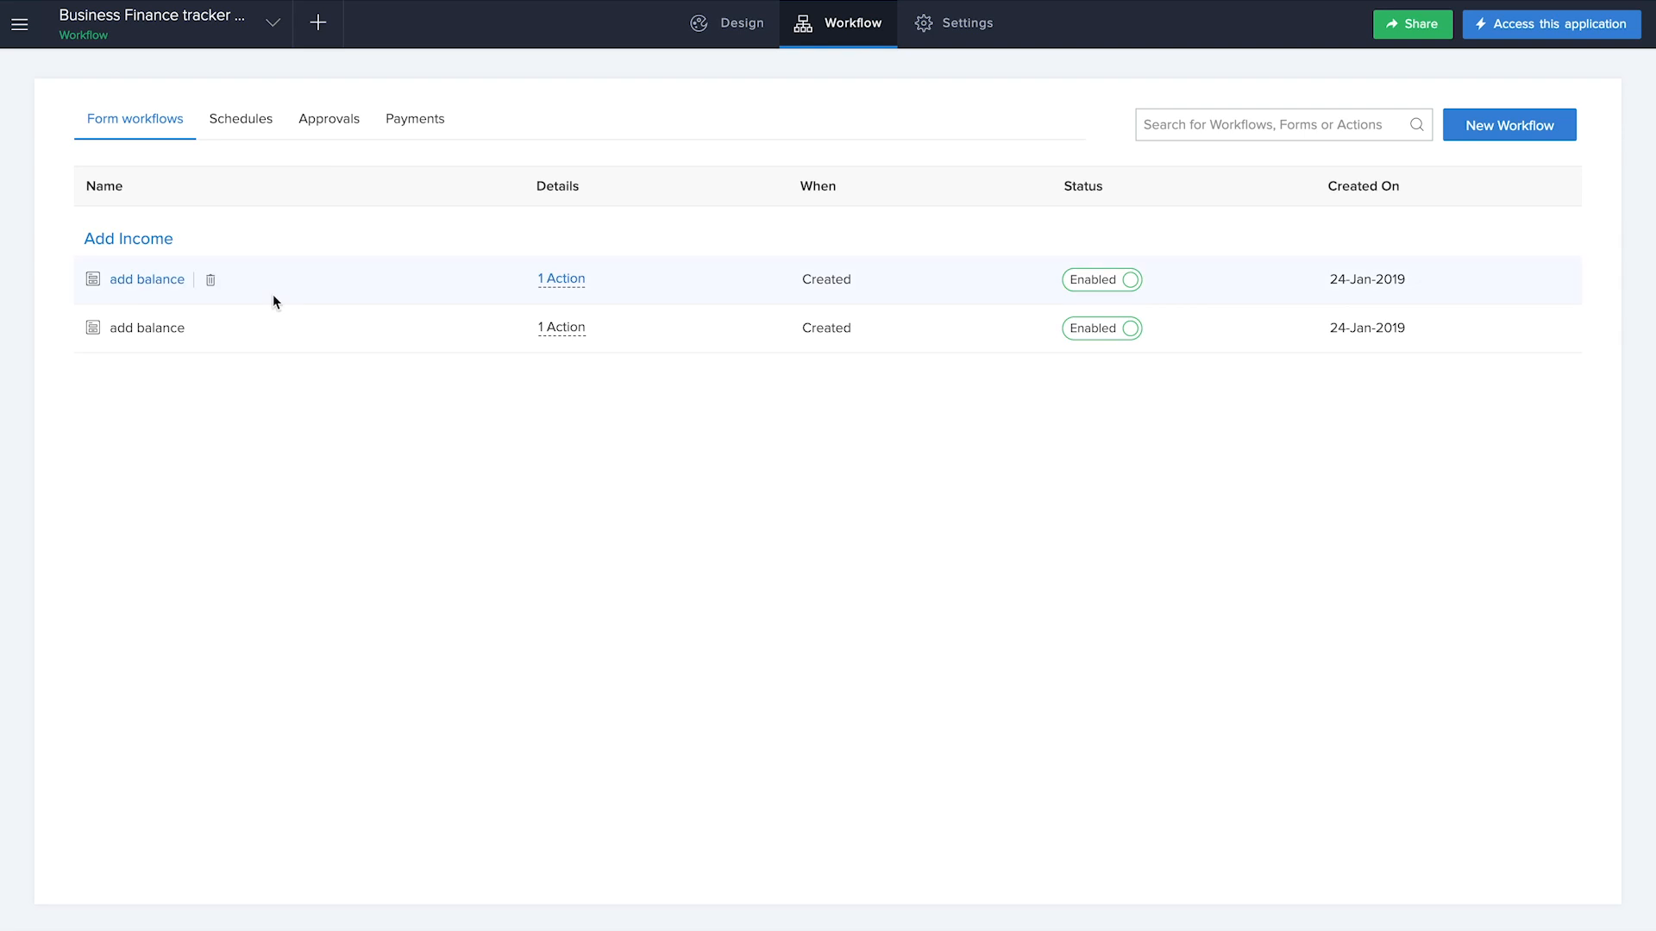
Return to the application editor and create a new form from scratch named Add Contact
click(317, 21)
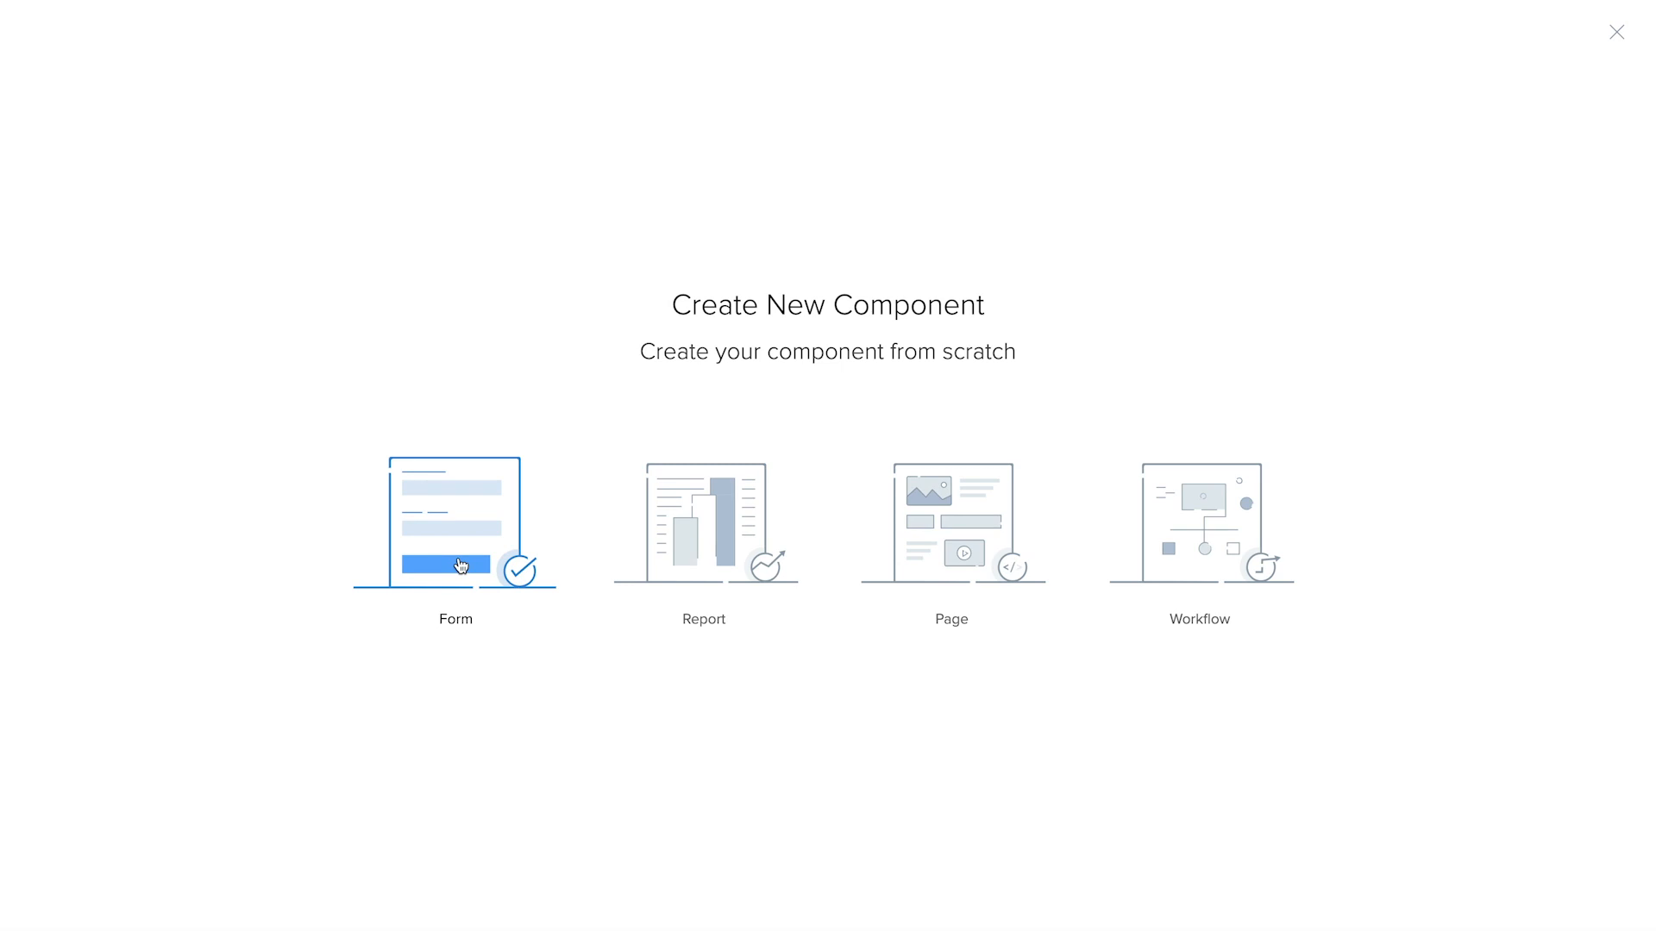
click(461, 565)
click(475, 565)
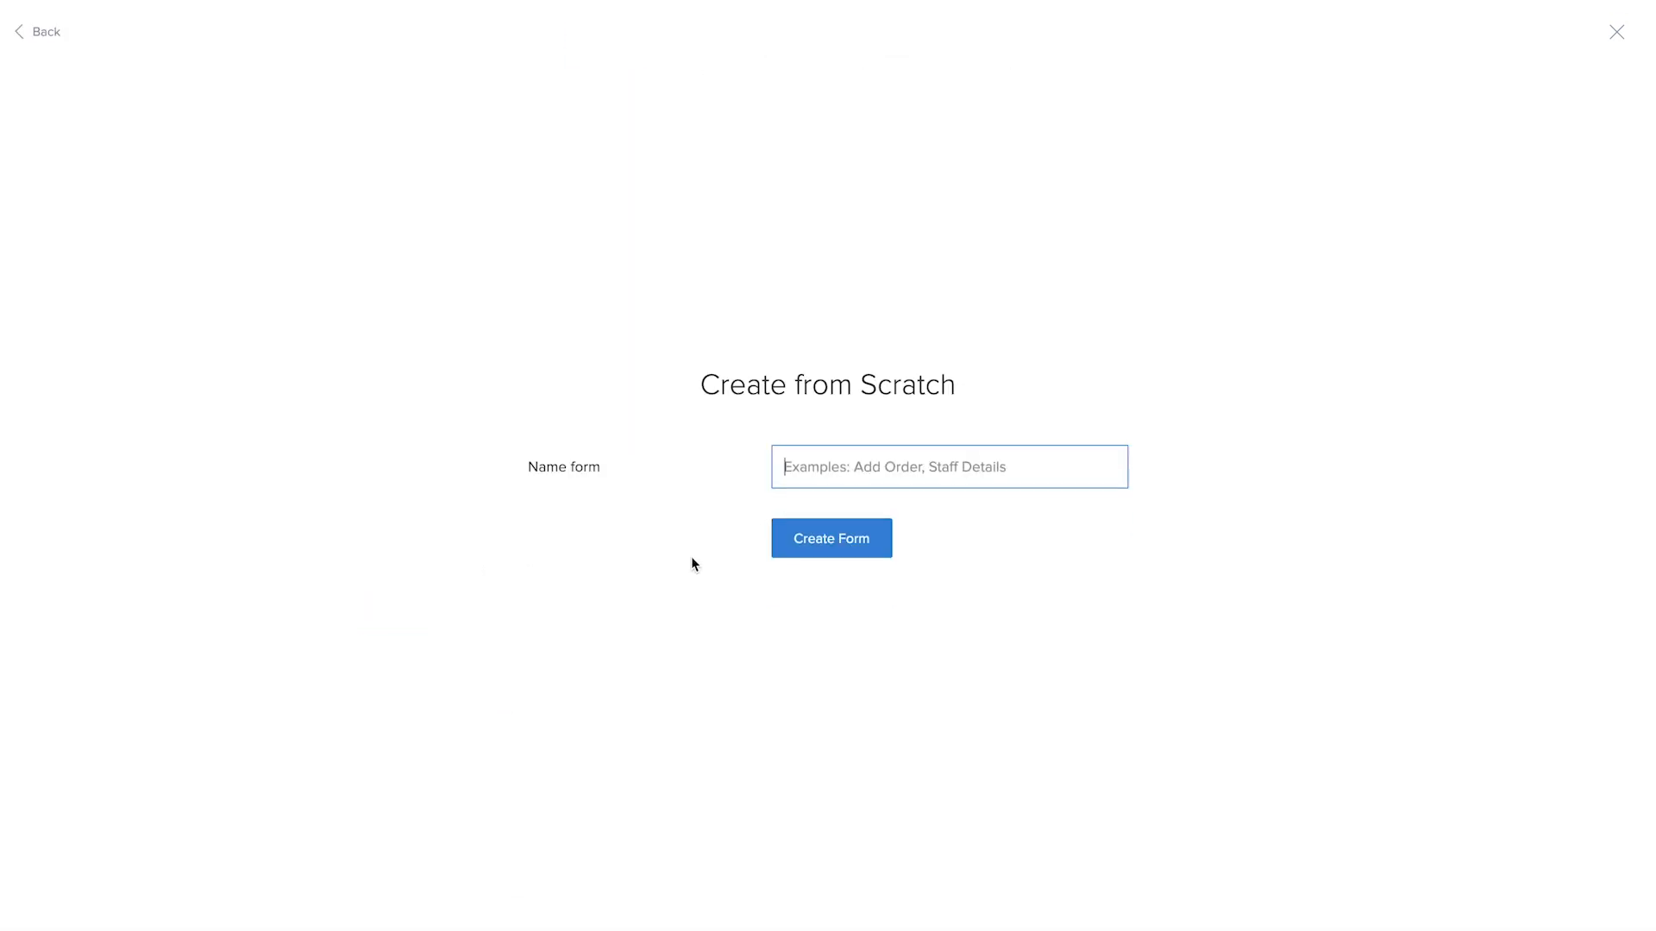
text(Add Contact)
click(819, 538)
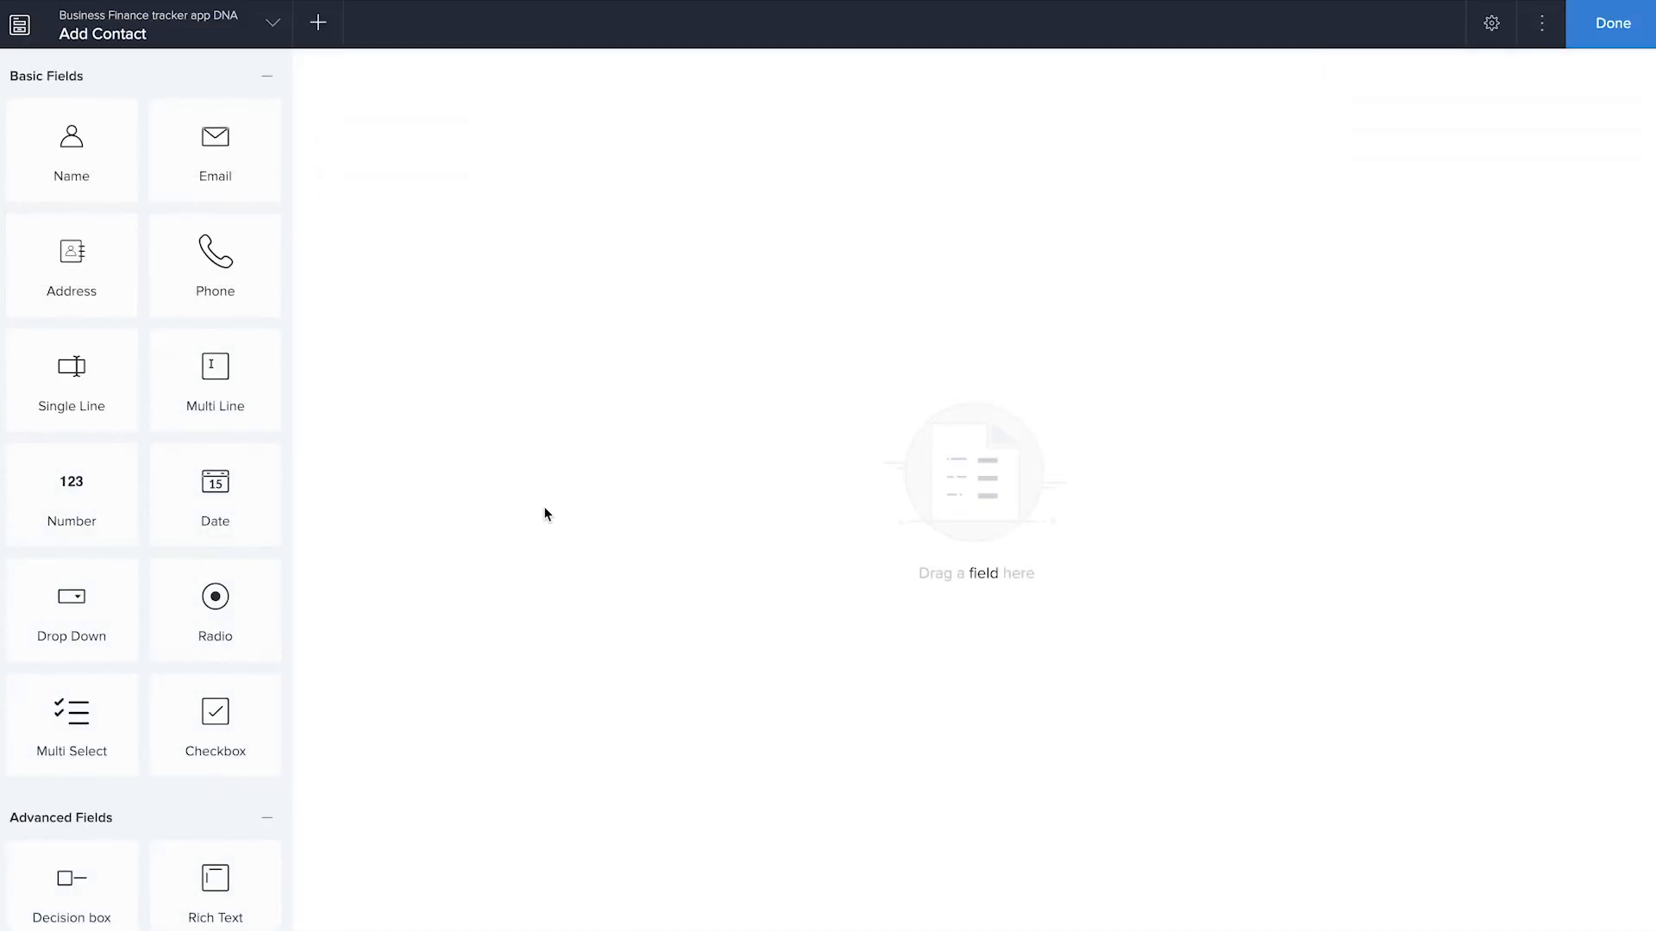
Add a radio field named "Type of contact" with choices Customer, Vendor and Employee, and allow an other choice
click(220, 615)
drag(220, 614, 570, 520)
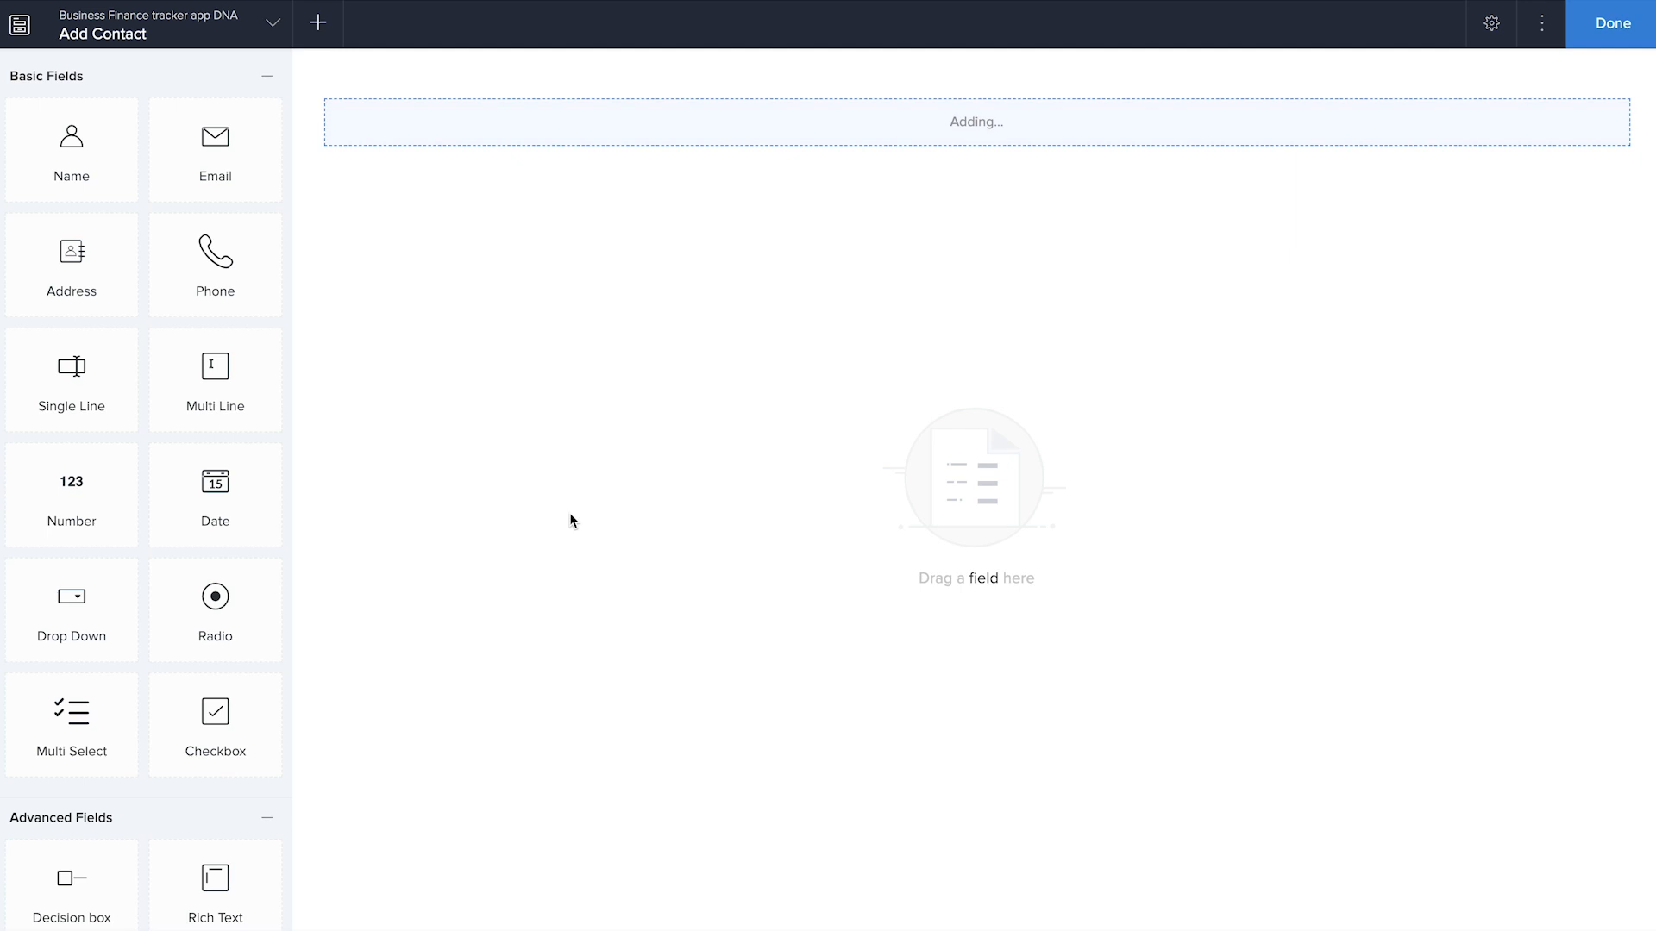
text(Type of contact)
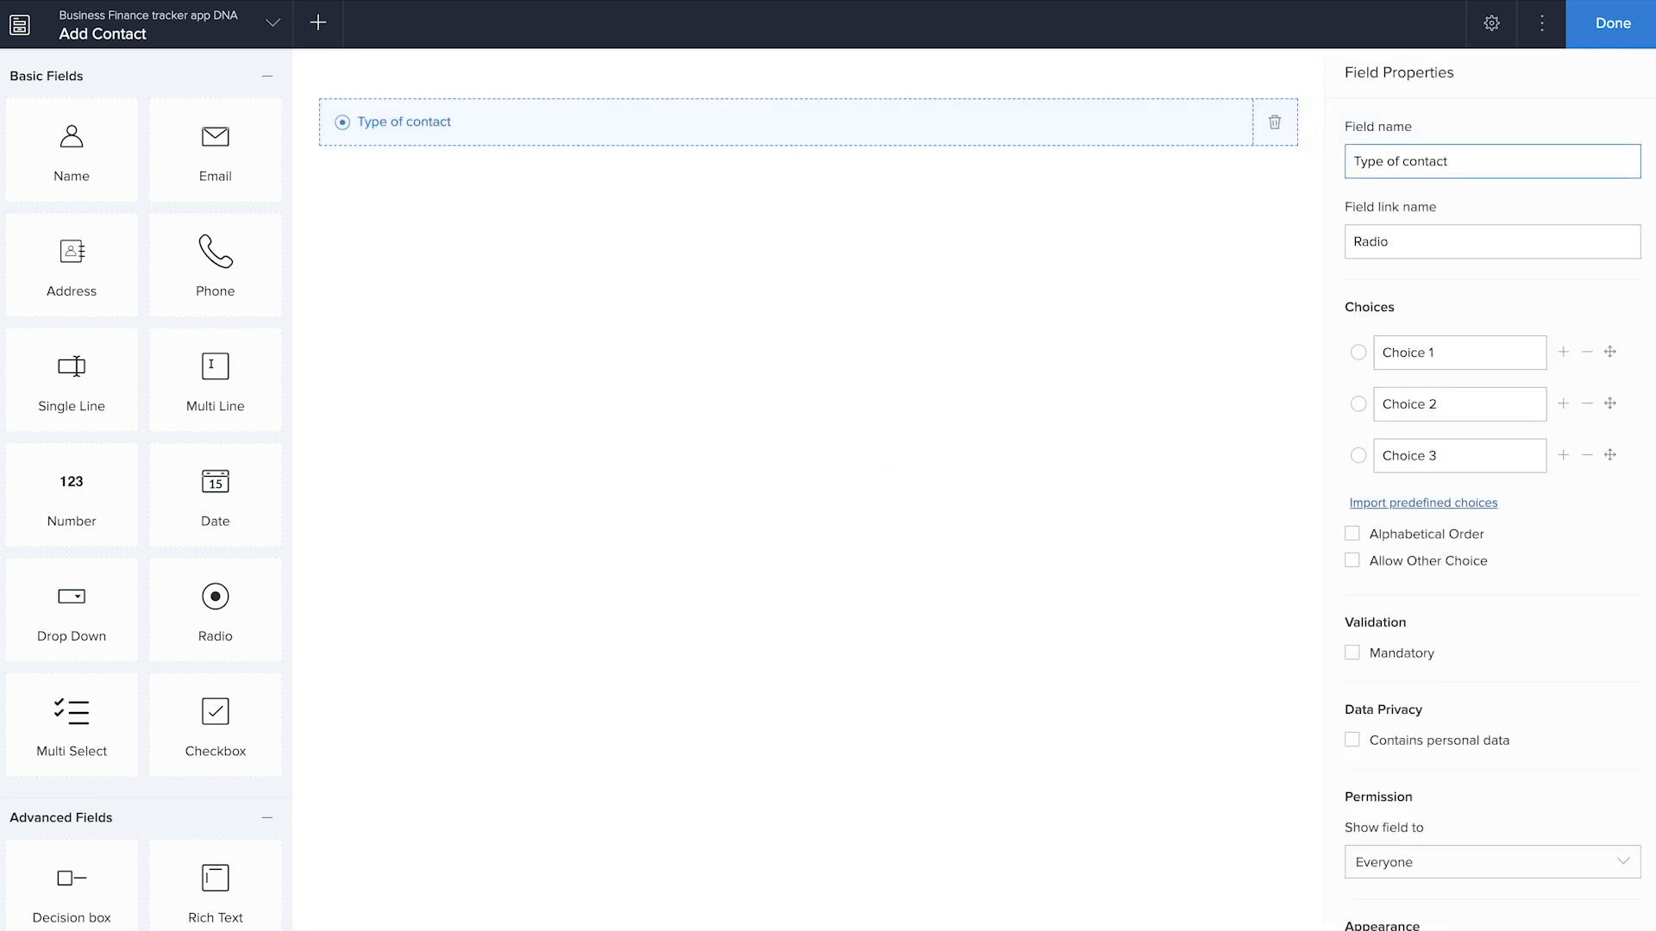
key(Tab)
key(Tab)
text(Customer)
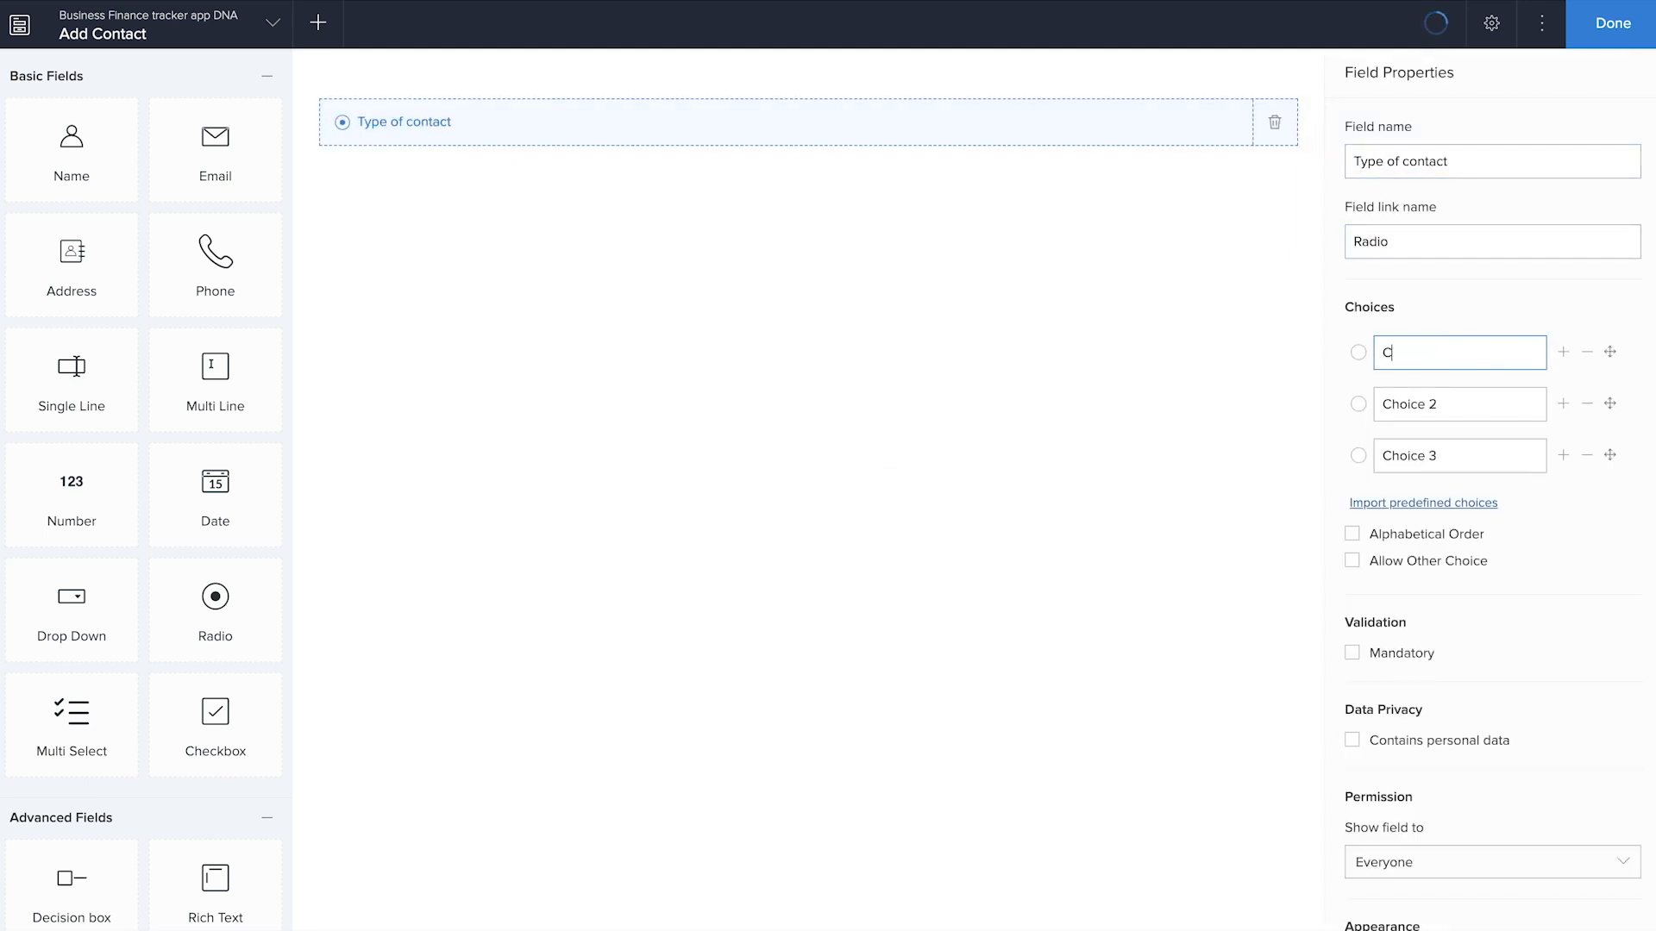
key(Tab)
text(Vendor)
key(Tab)
text(Employee)
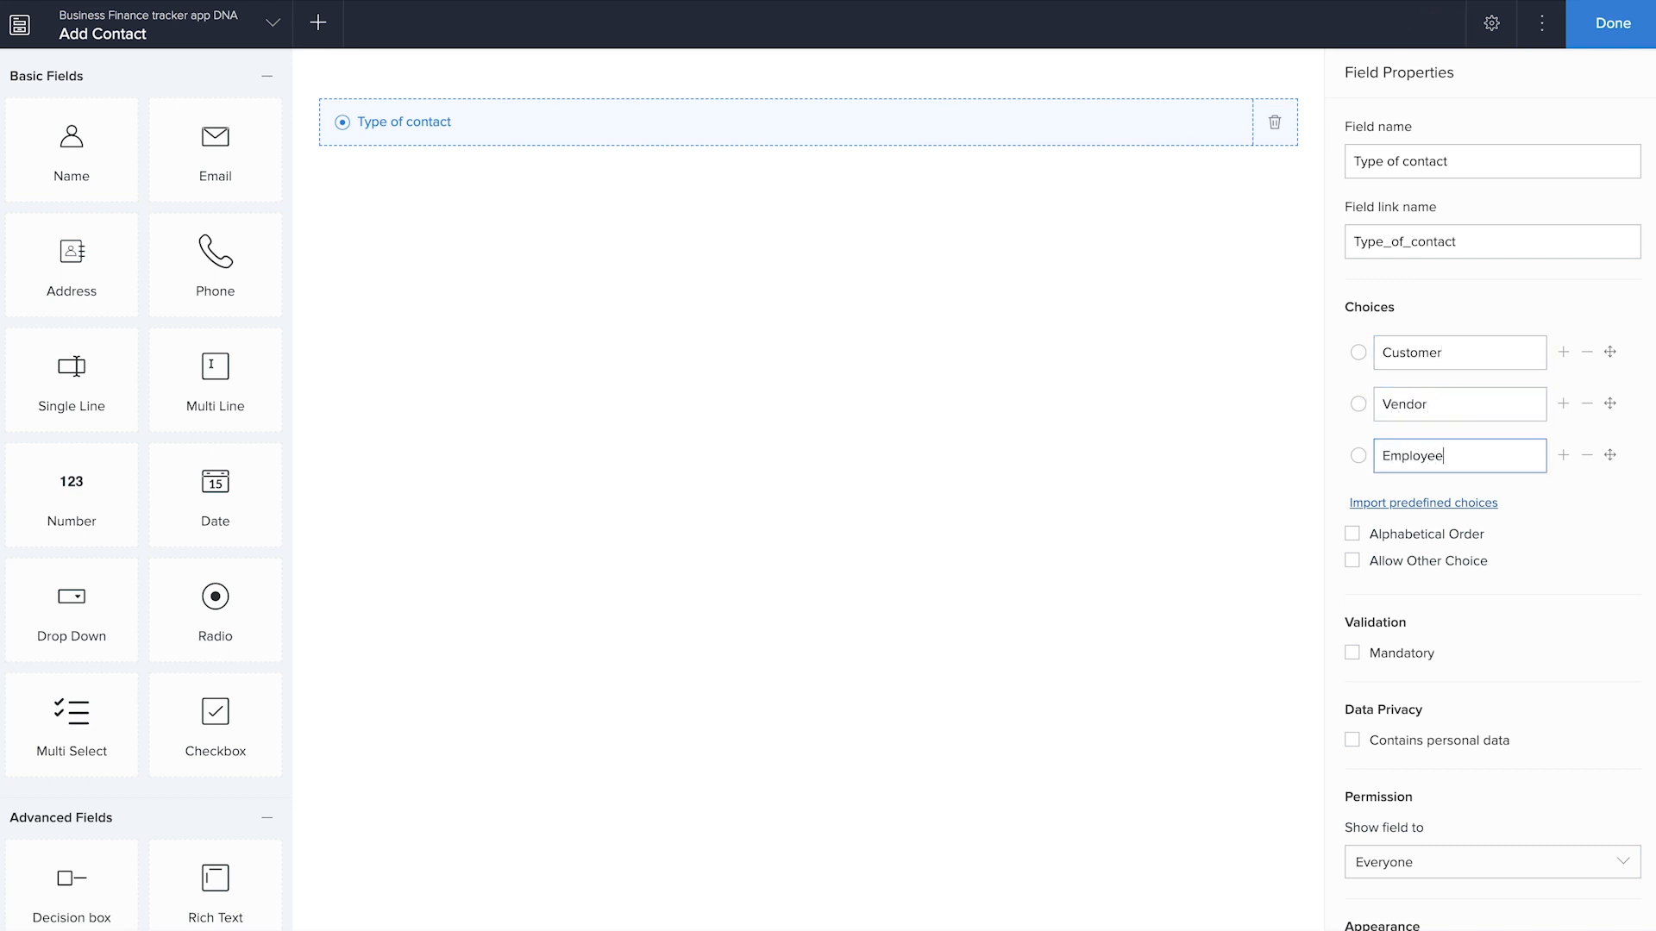
click(1350, 562)
Add Name, Email and Phone fields below the Type of contact field and finish building the form
drag(73, 146, 670, 343)
drag(230, 144, 690, 362)
drag(244, 258, 603, 345)
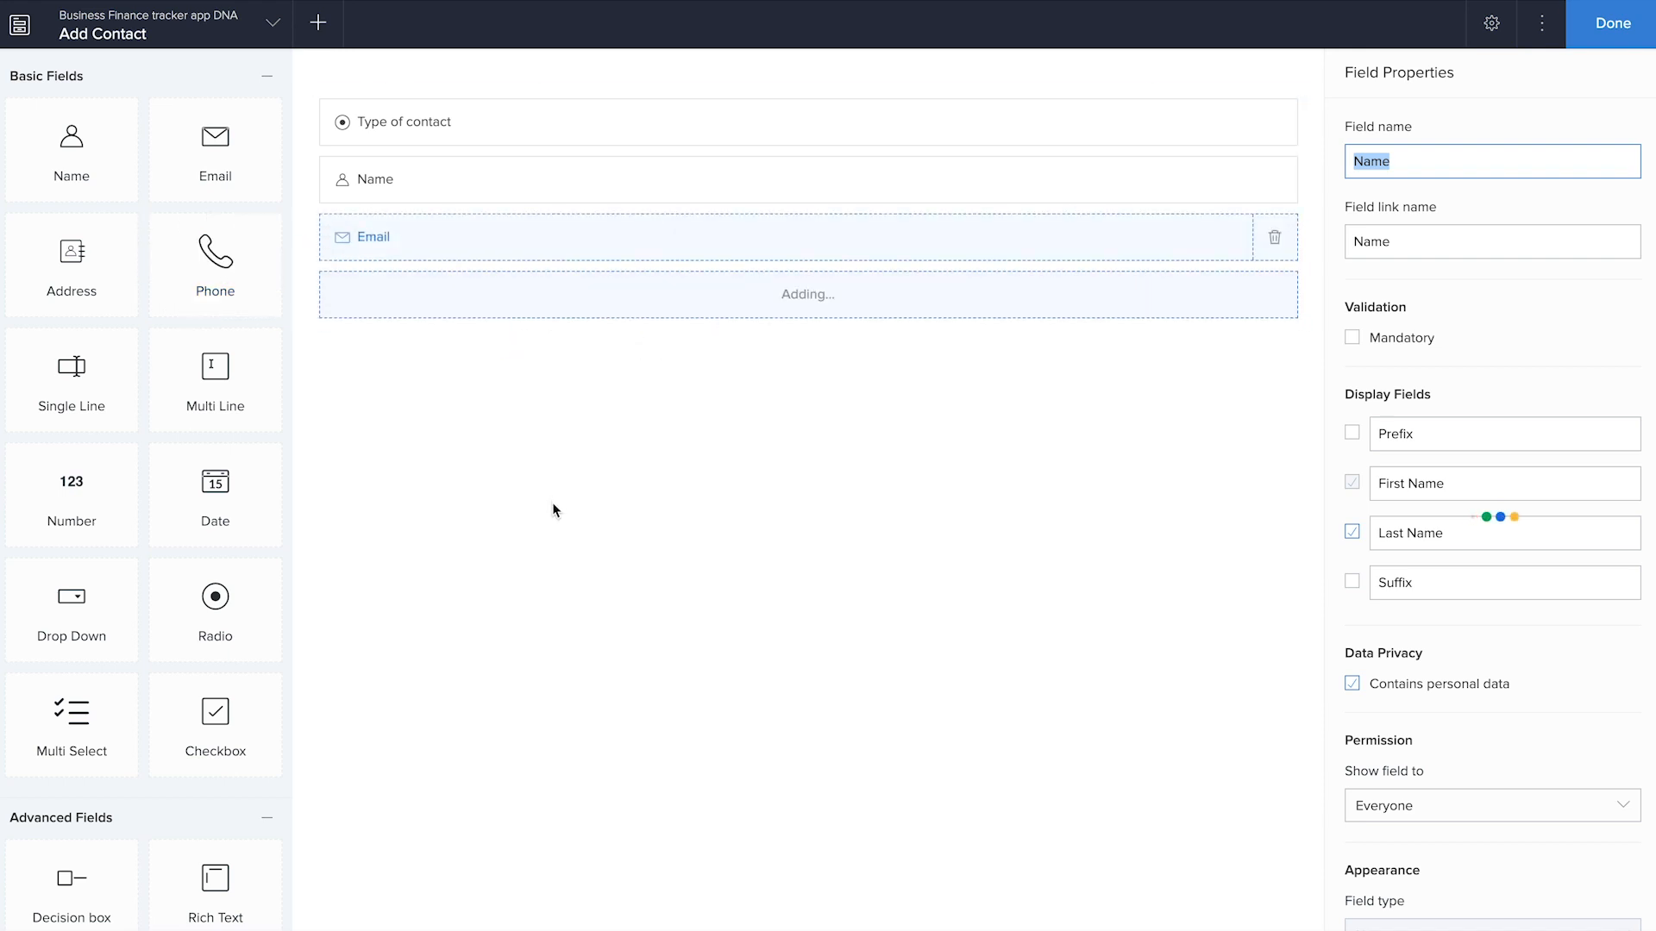
scroll(132, 743, down, 1)
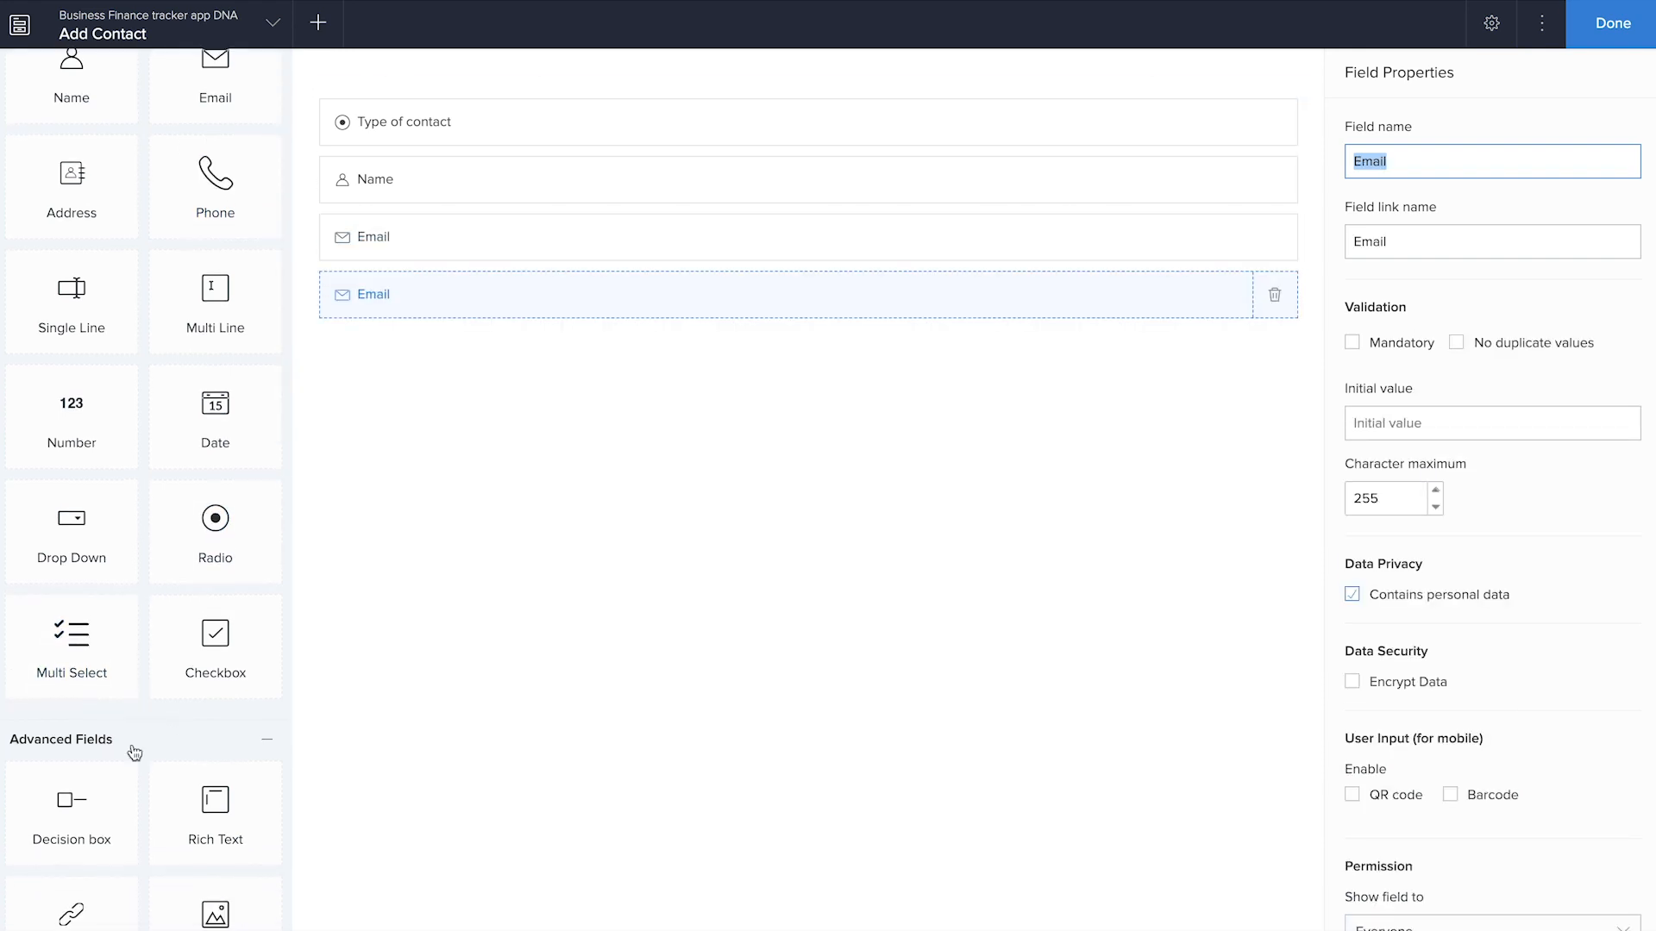
scroll(198, 691, down, 6)
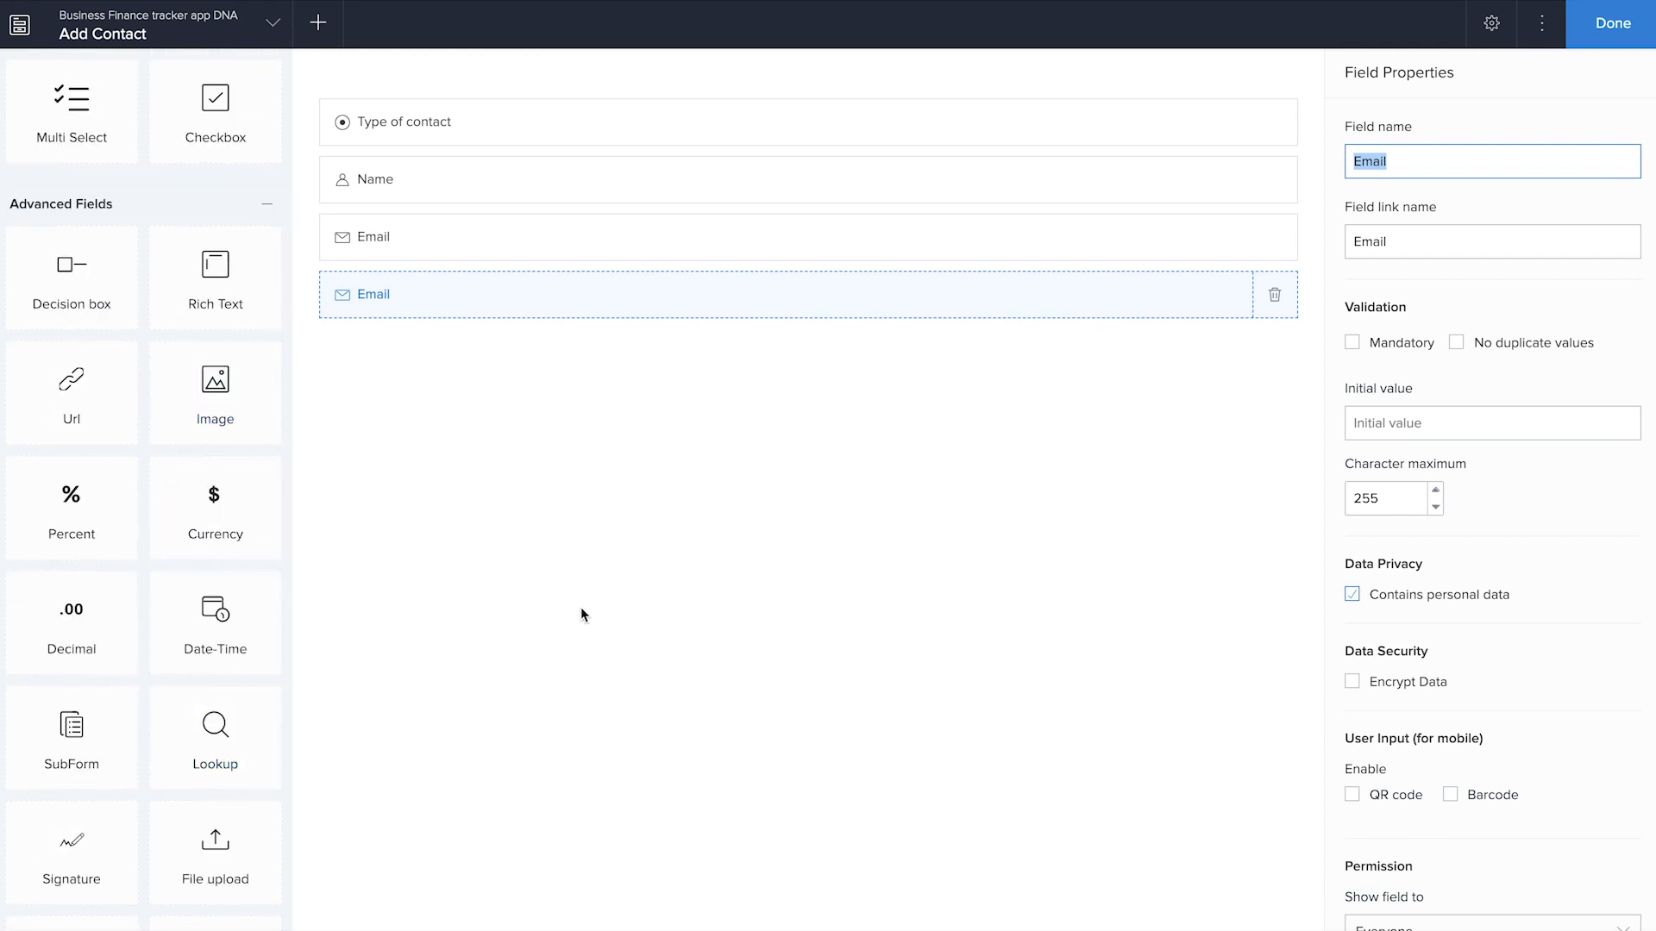
click(1585, 24)
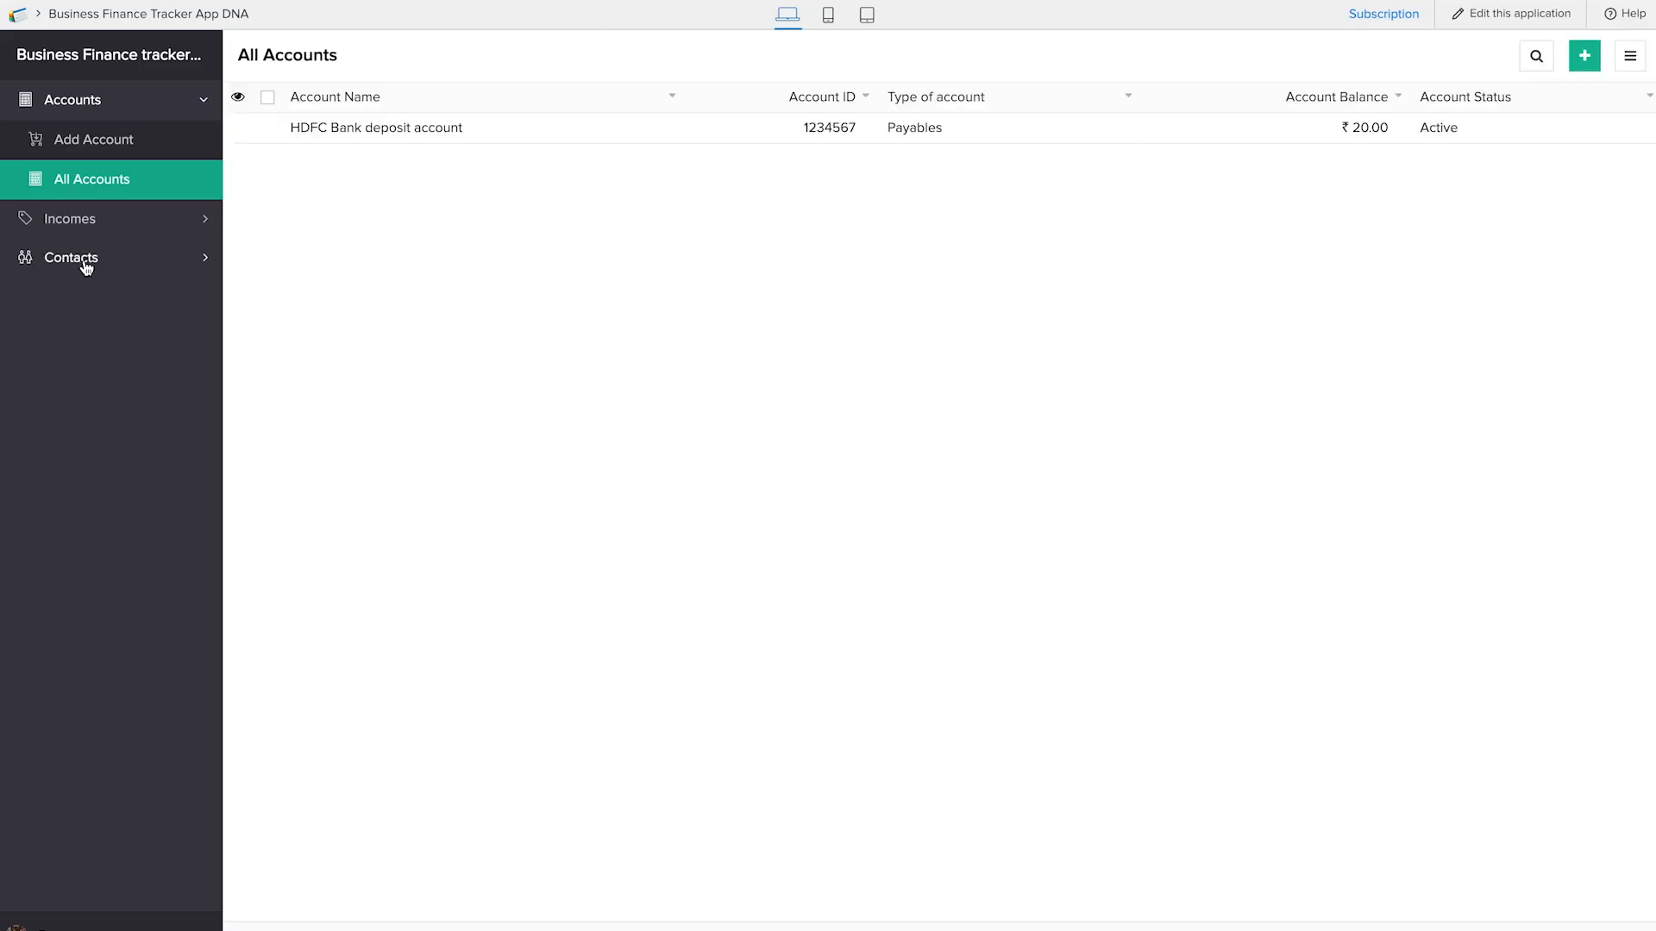
In the live application, submit a Vendor contact with first and last name through Add Contact, and open the All Contacts report
click(86, 263)
click(85, 230)
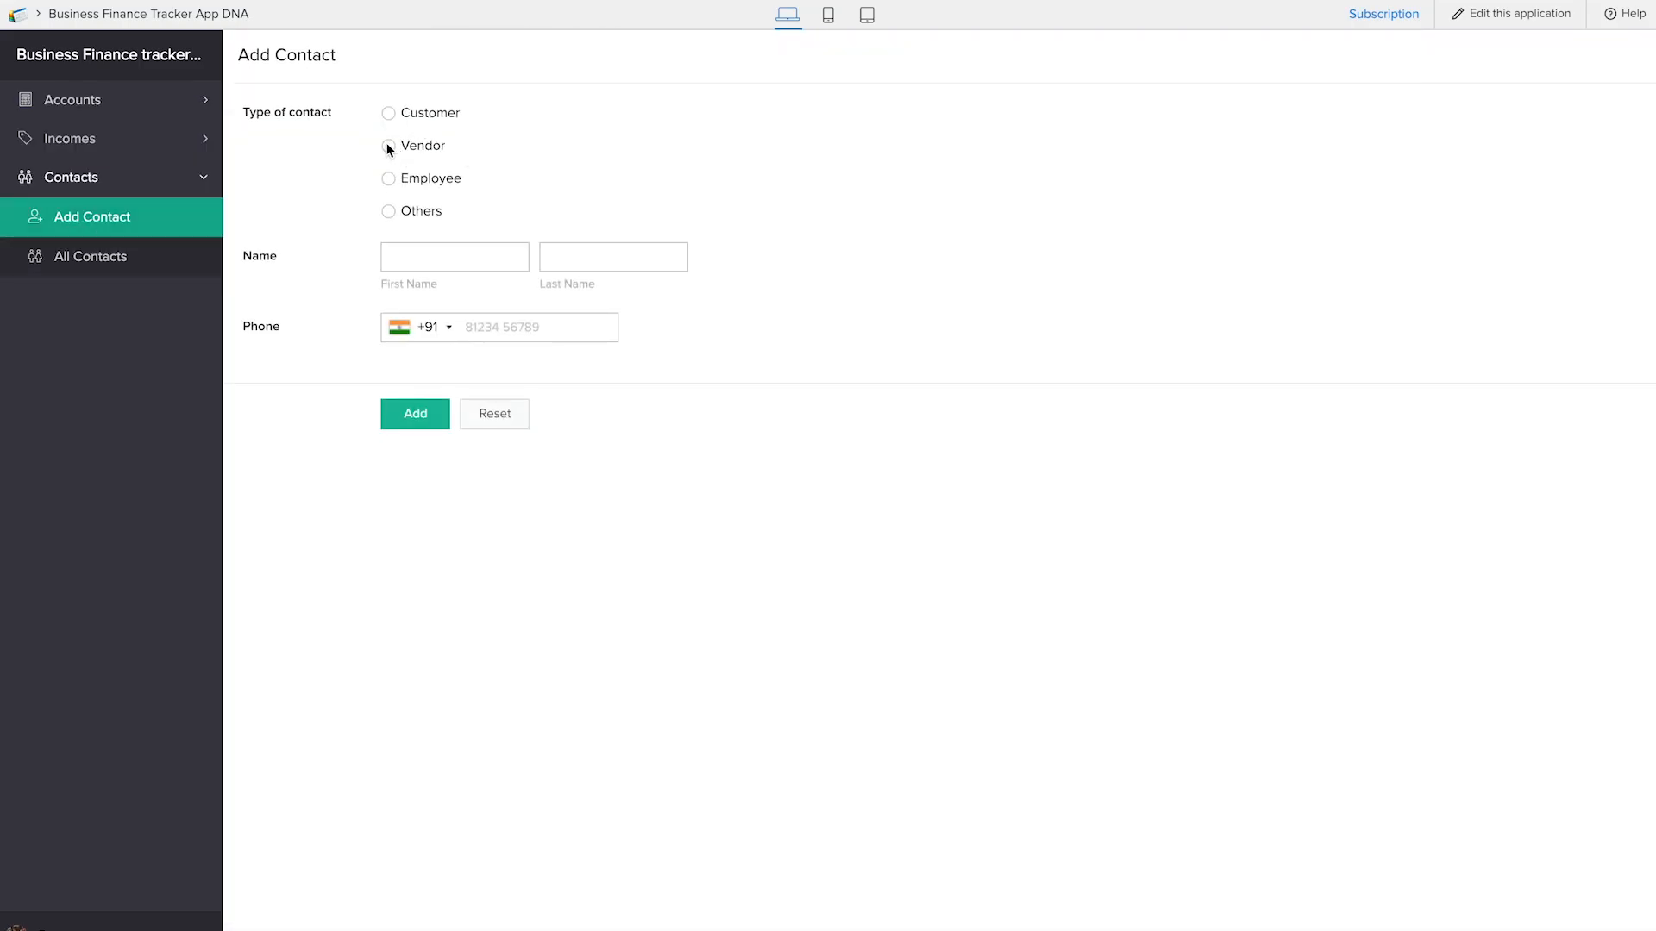
click(388, 146)
click(474, 259)
key(Tab)
click(417, 416)
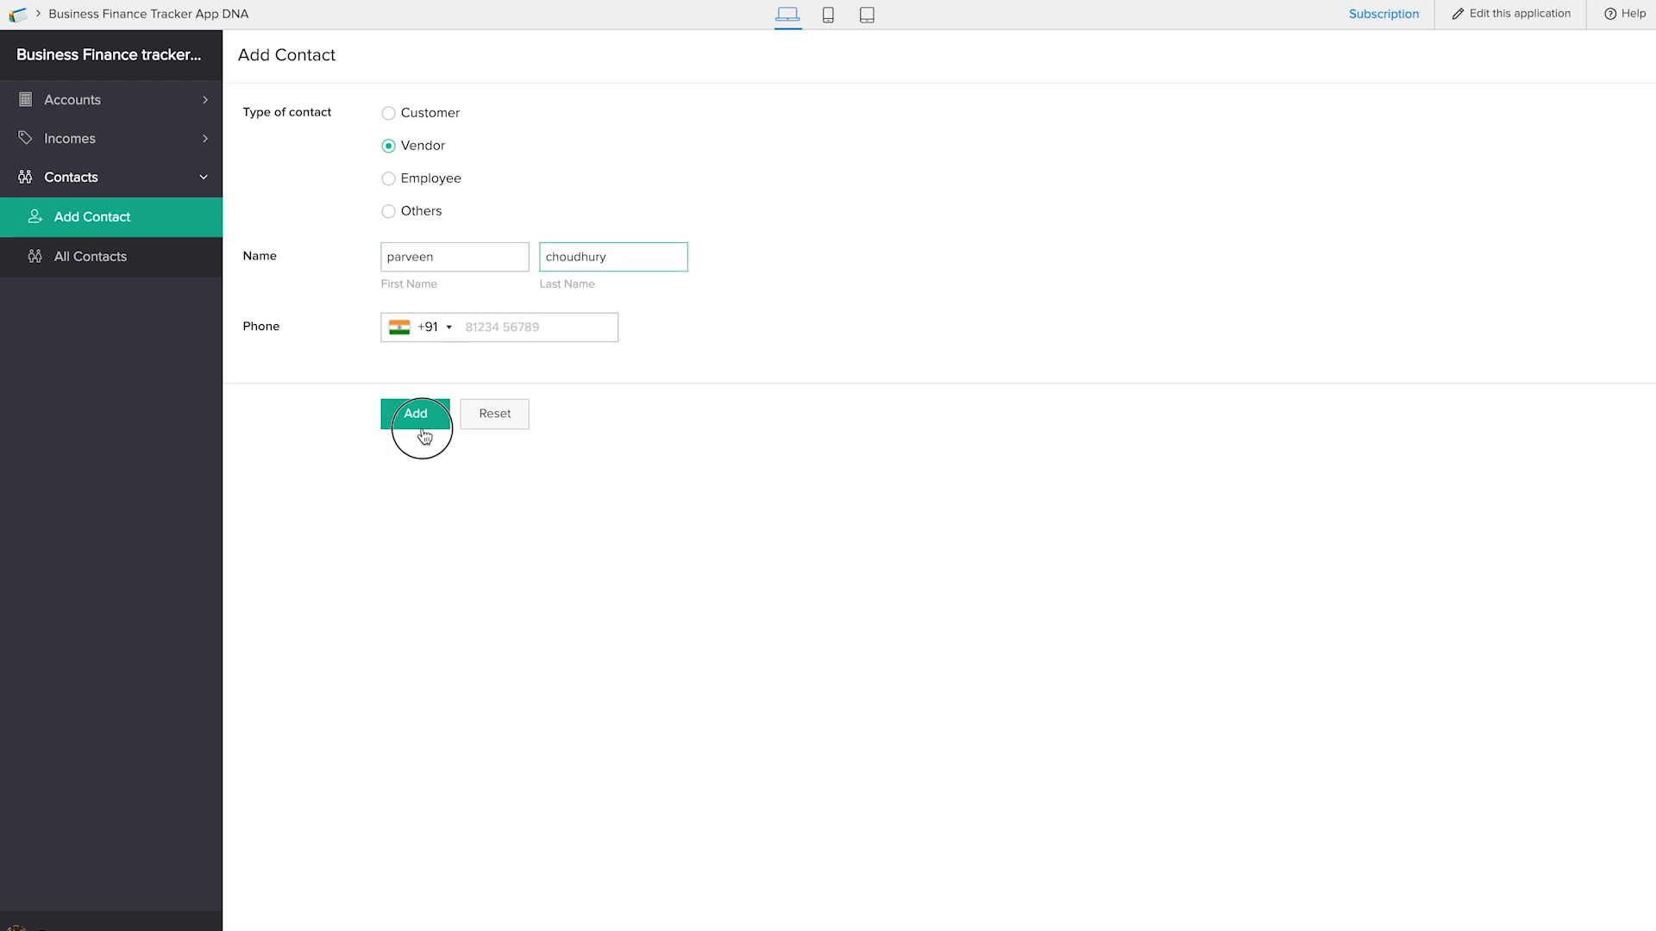
click(147, 261)
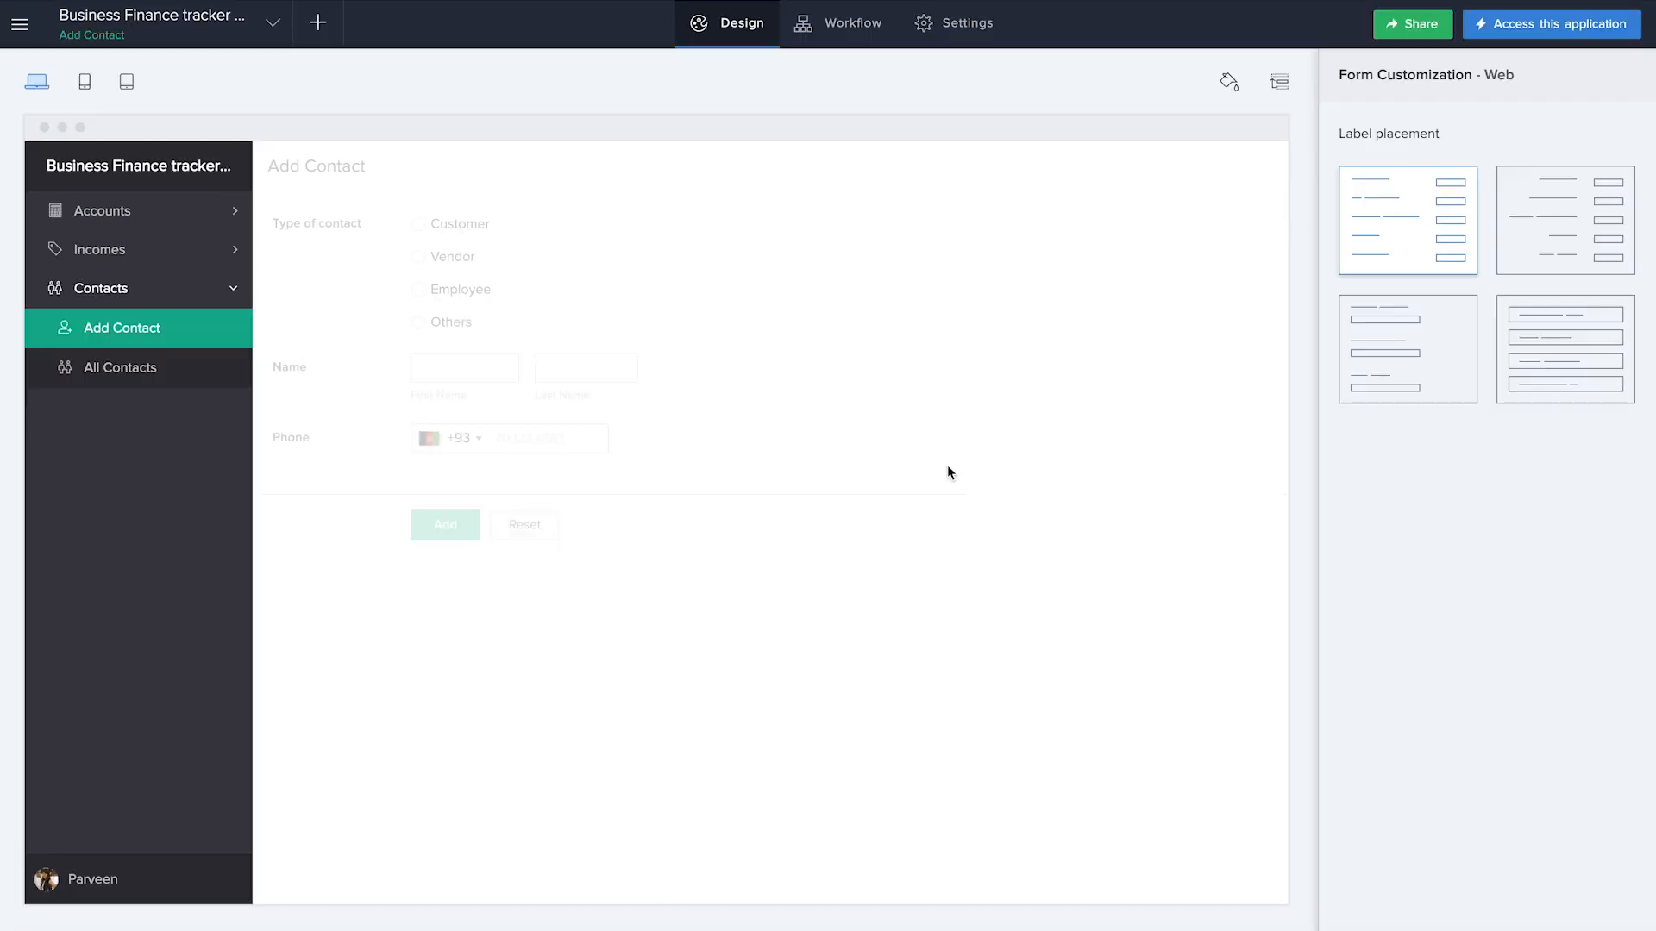
Create another form from scratch in the application editor and name it Add Expense
click(315, 30)
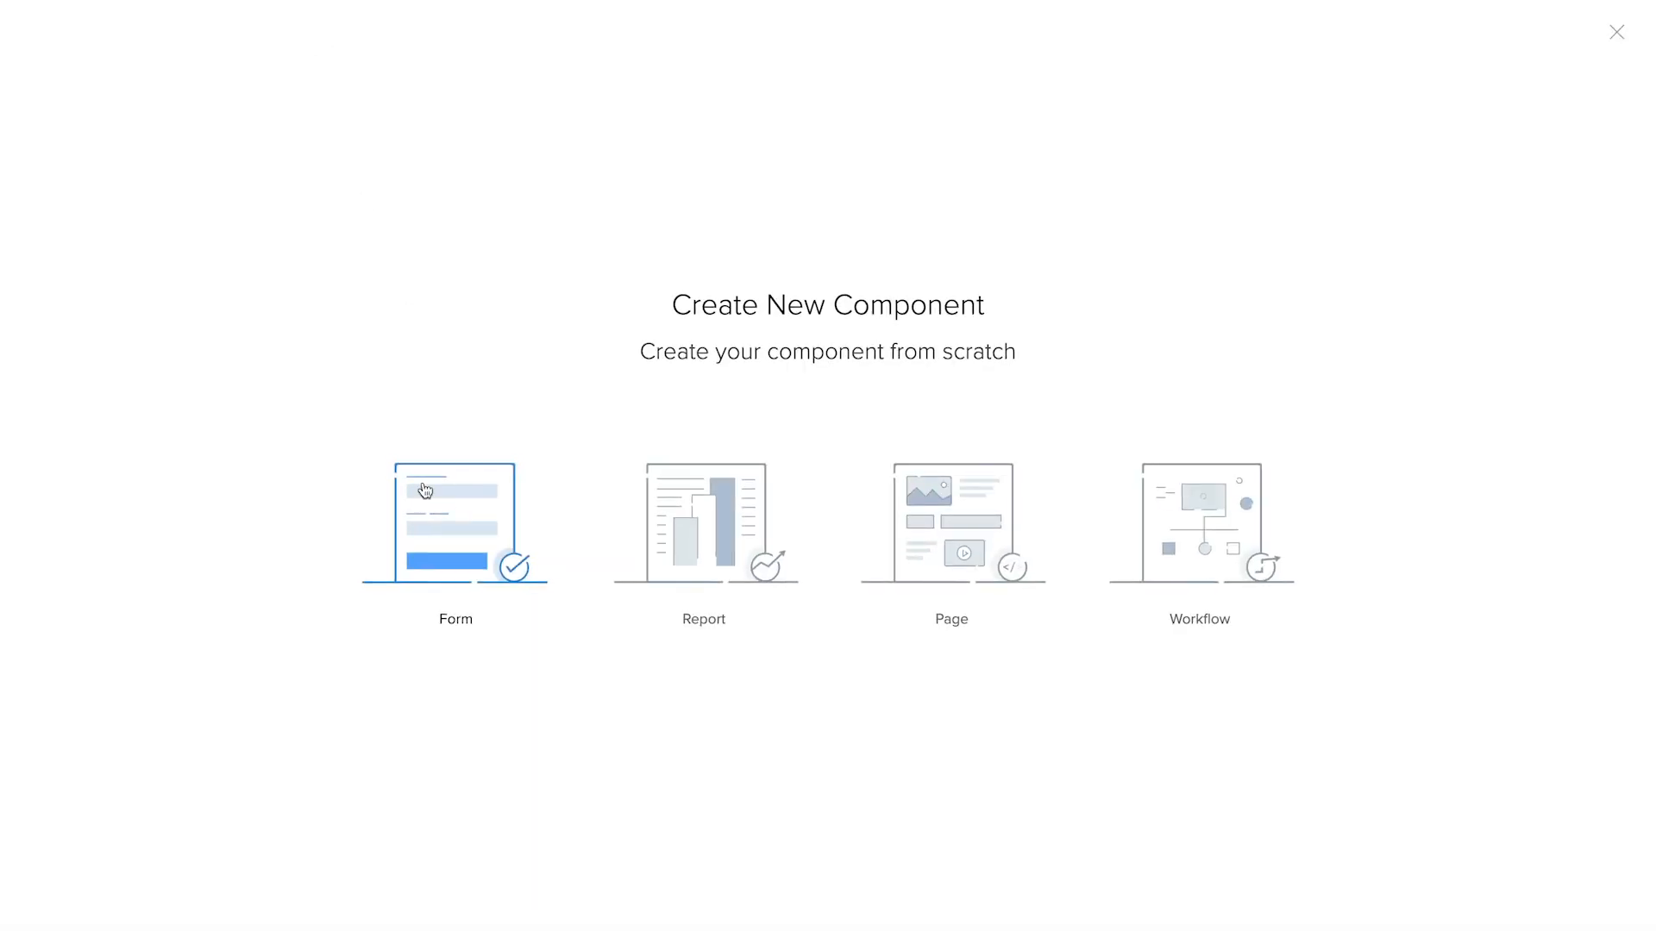
click(425, 489)
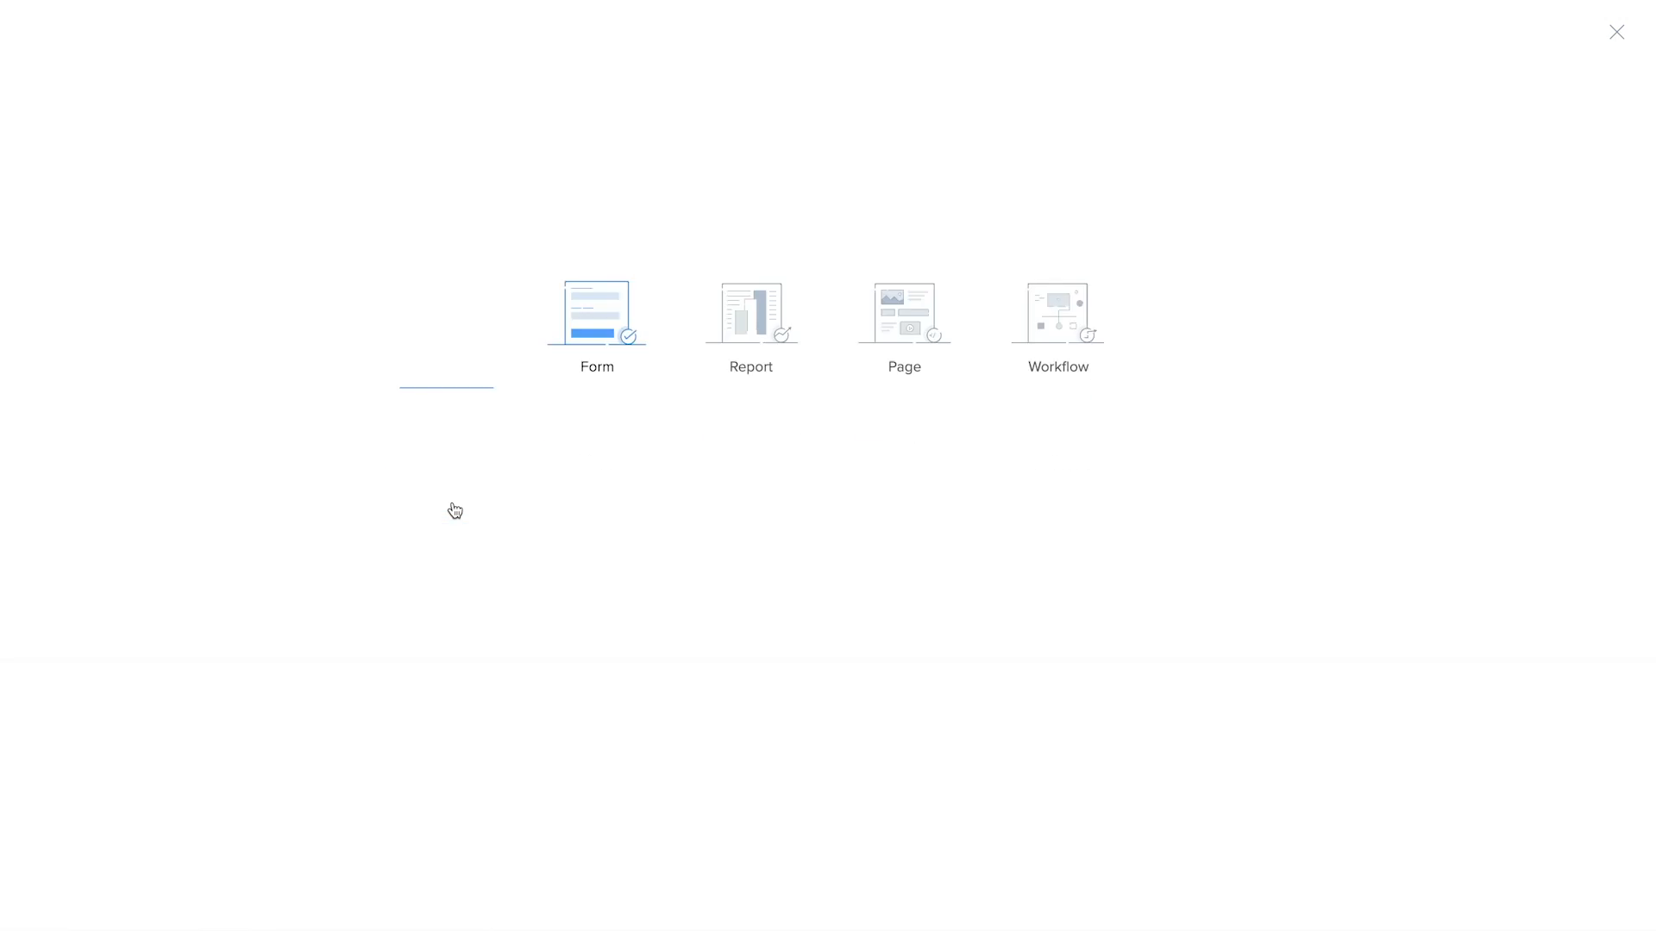
click(454, 509)
text(Add Expense)
click(803, 550)
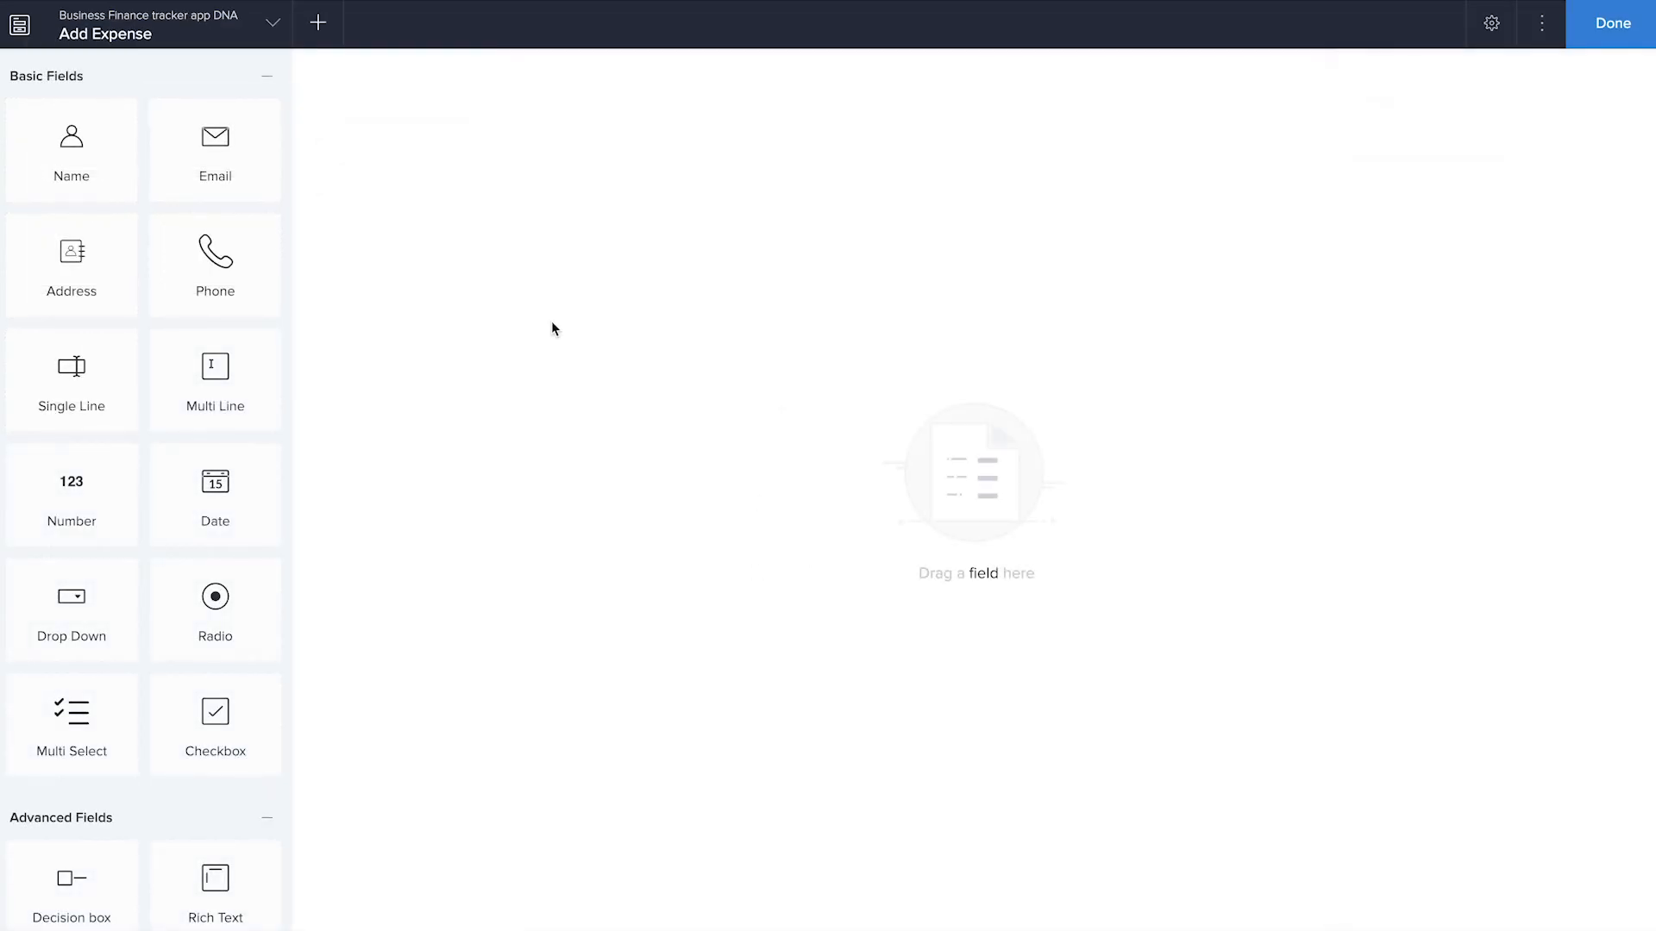
Add a dropdown lookup to the Account Name field of the Add Account form and name it "Select Account"
scroll(25, 694, down, 5)
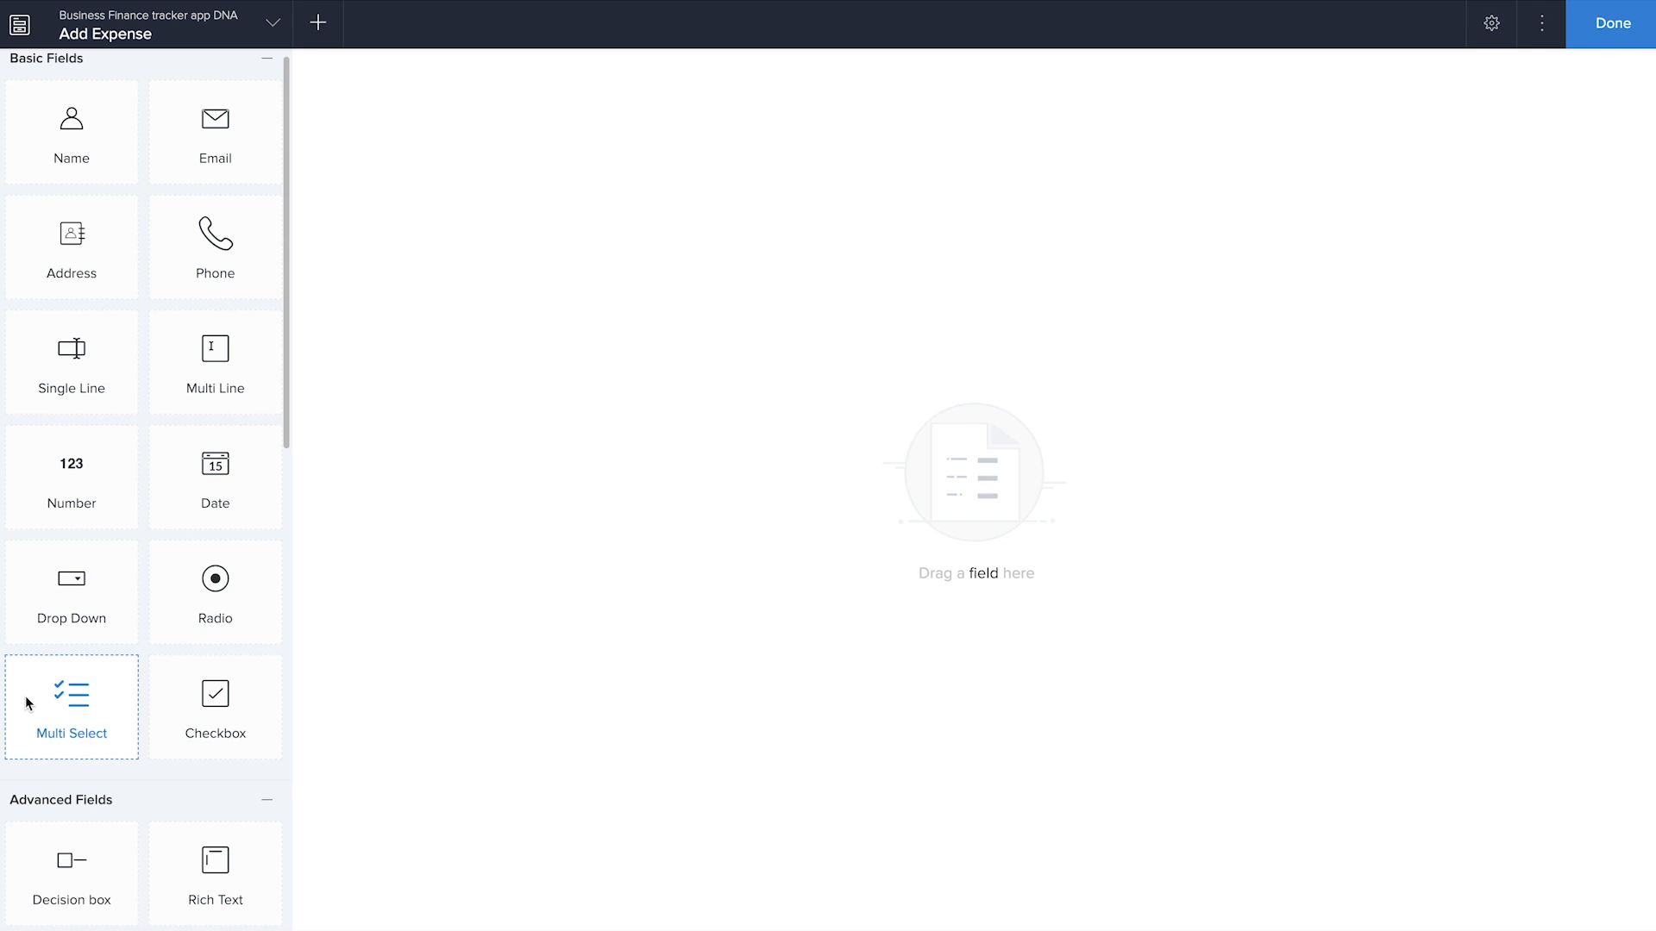
drag(215, 875, 716, 289)
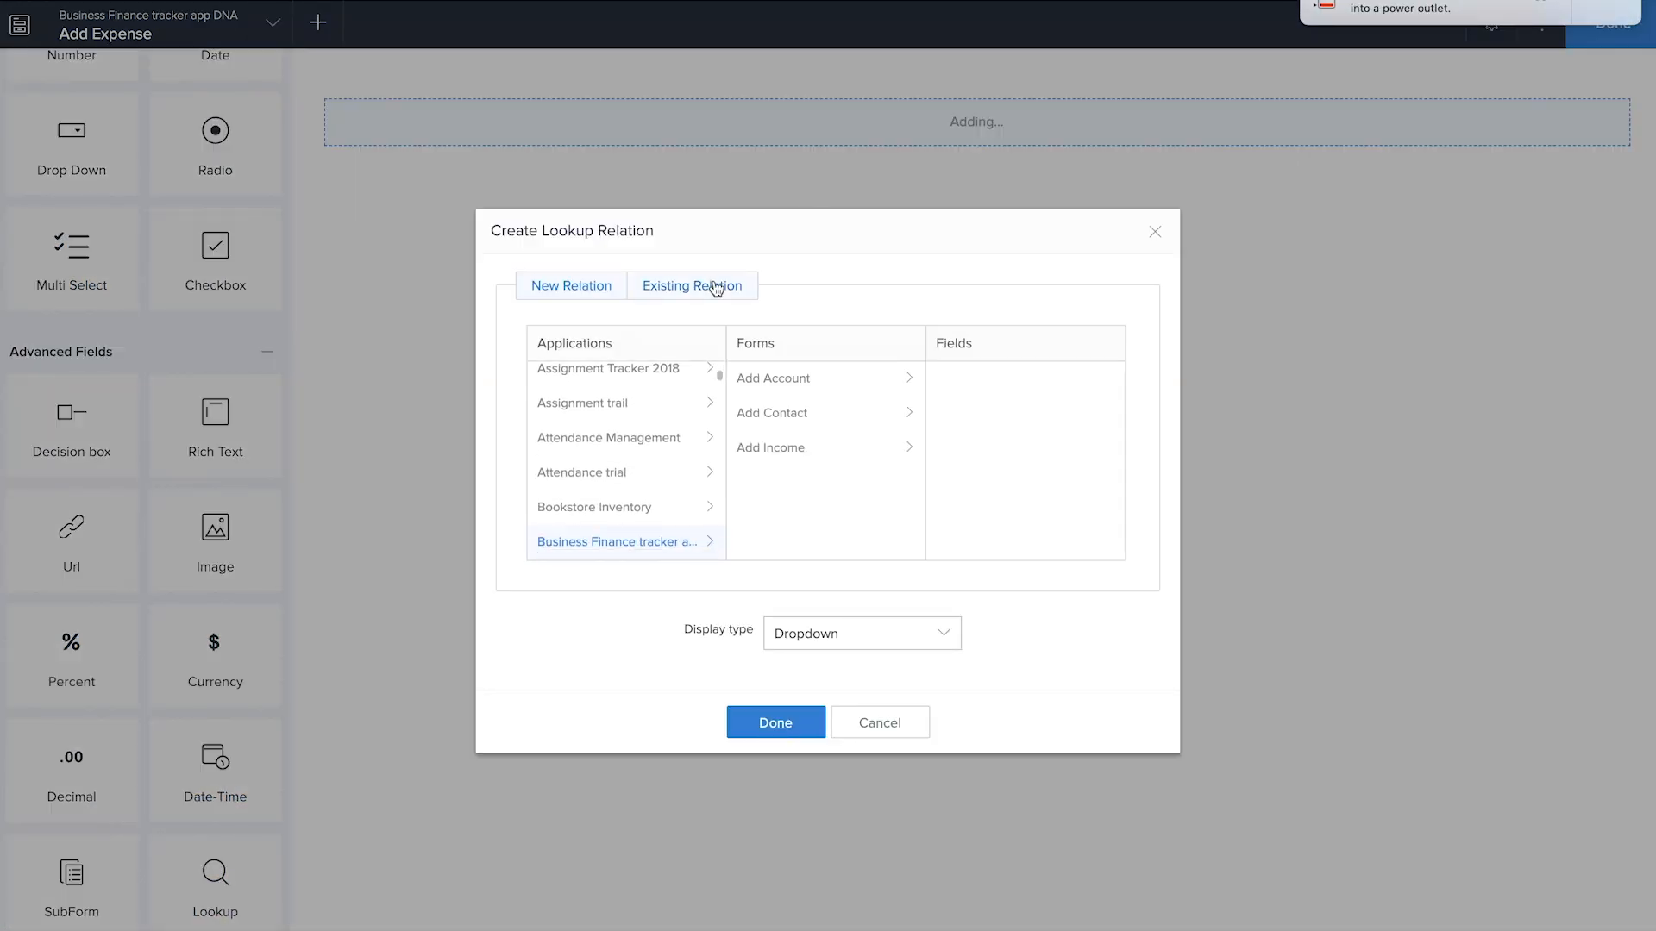
click(781, 385)
click(970, 448)
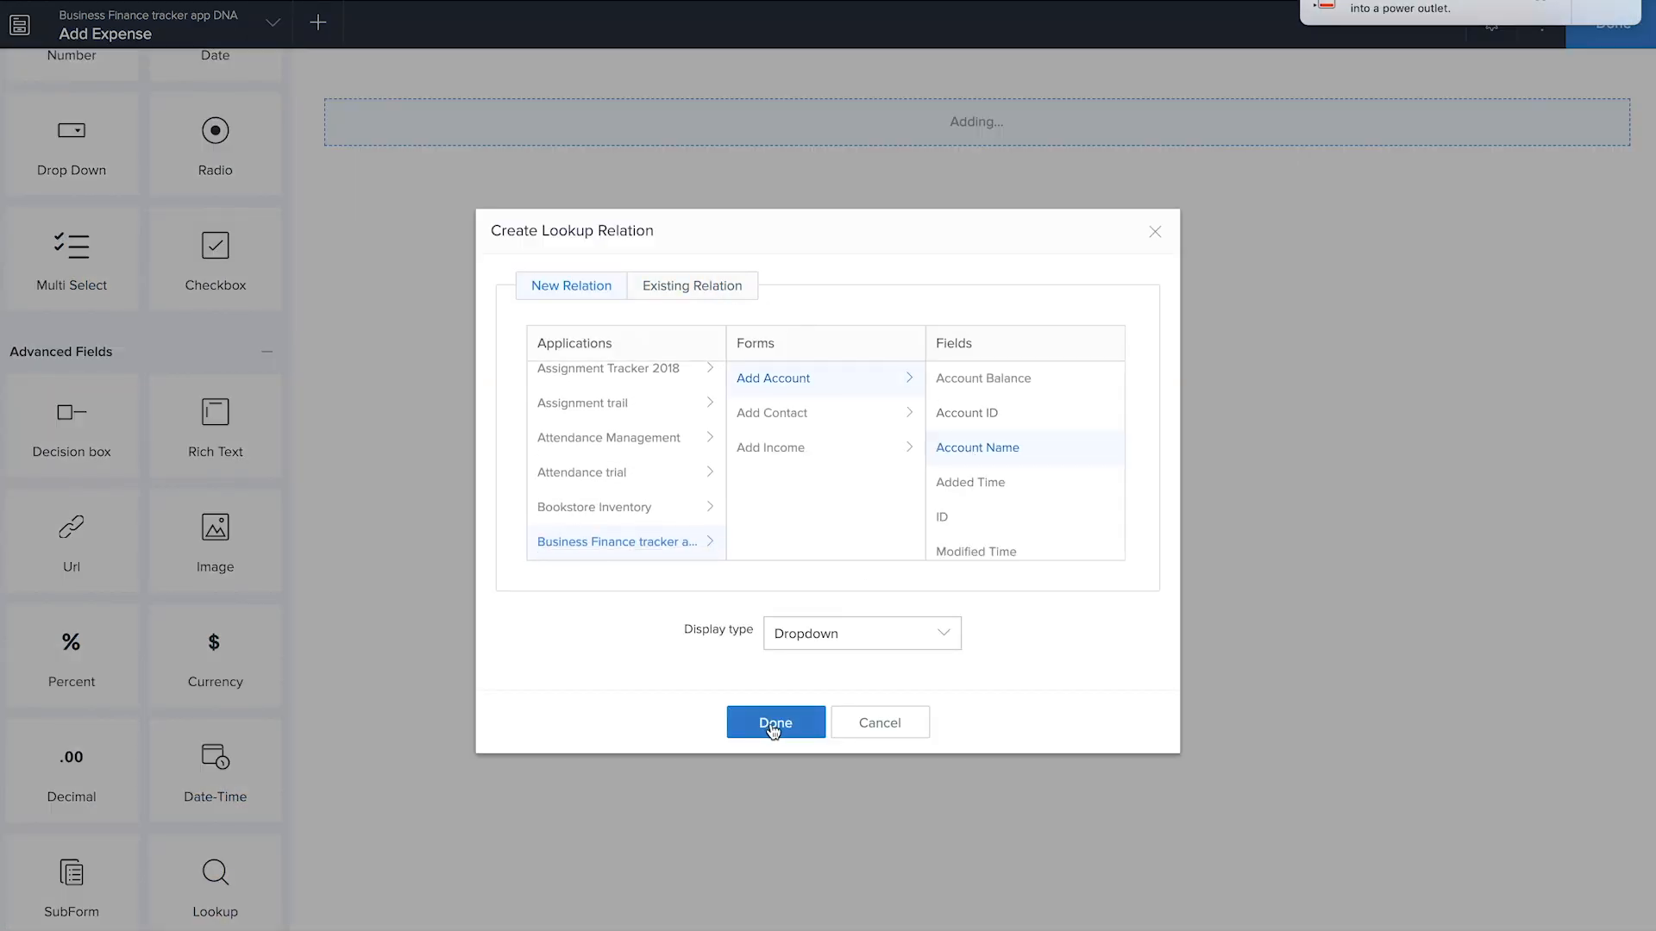
click(775, 723)
text(Select Account)
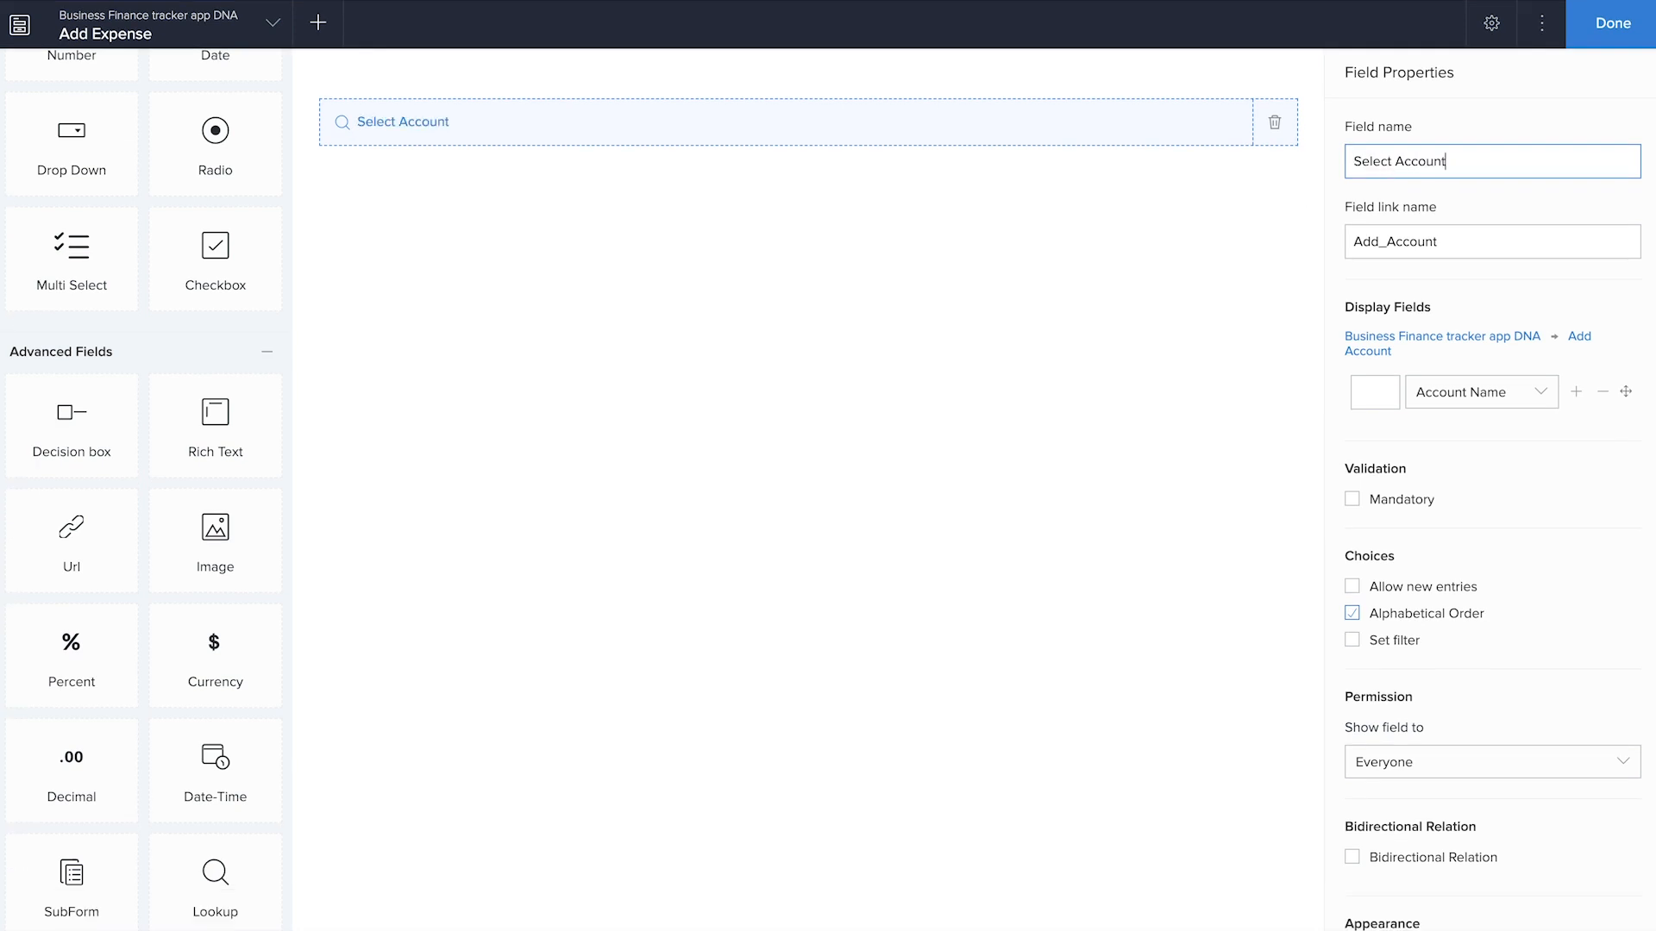
click(1503, 298)
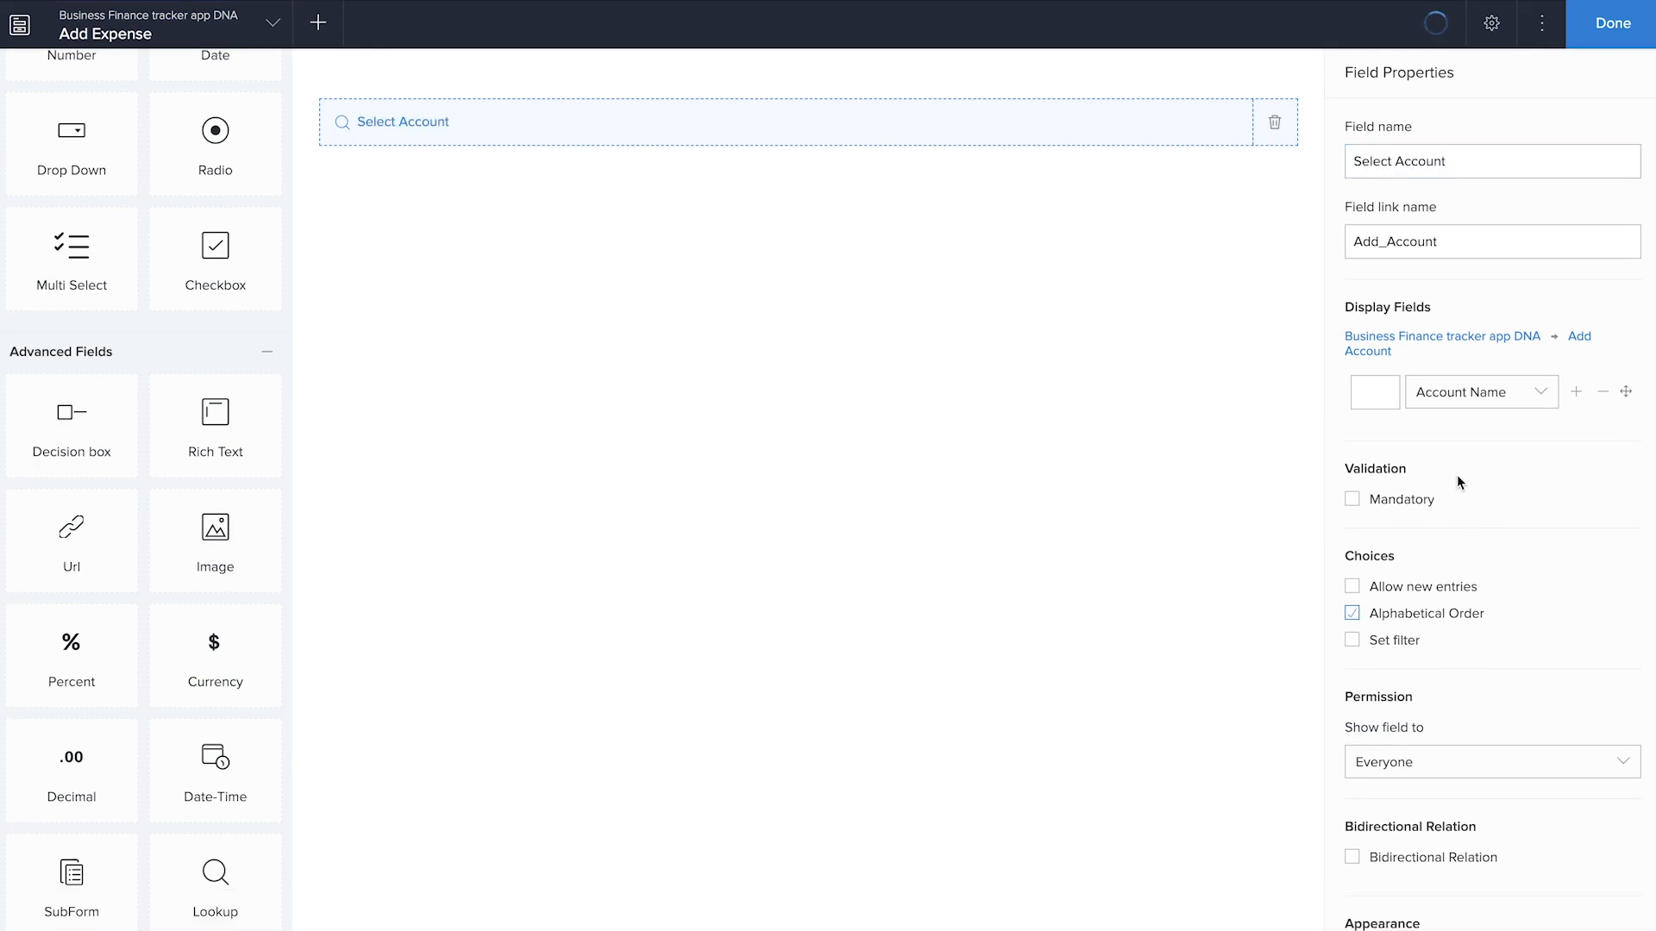
Filter the Select Account lookup's choices to records whose Type of account equals Payables
click(1362, 643)
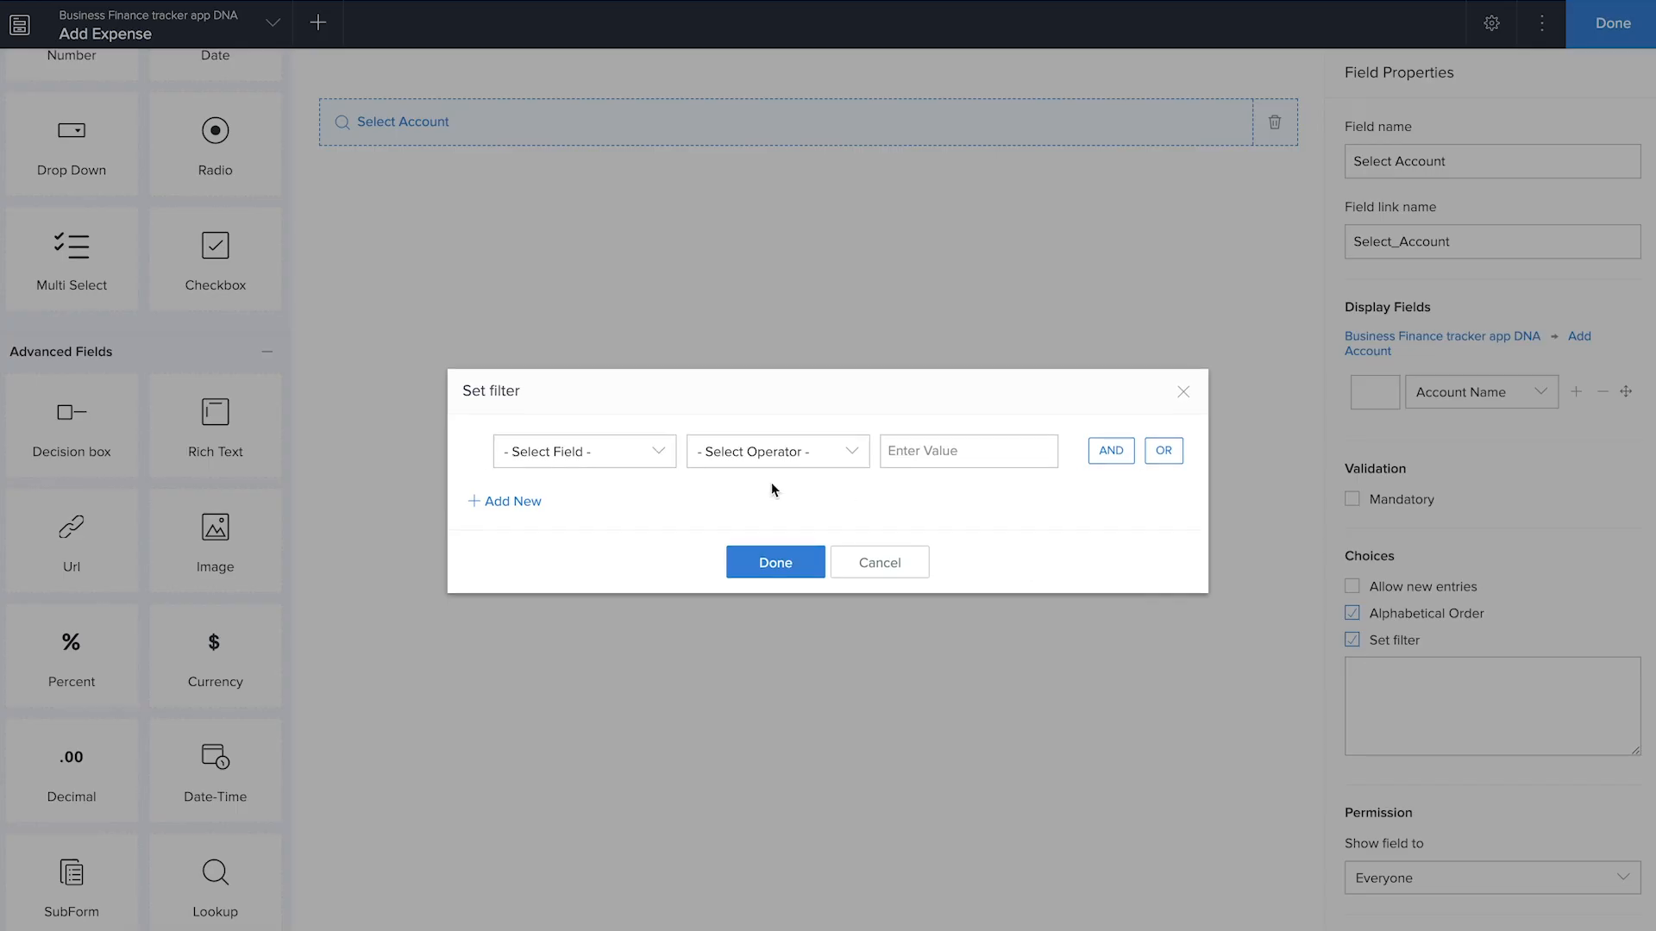
click(584, 452)
scroll(561, 638, down, 3)
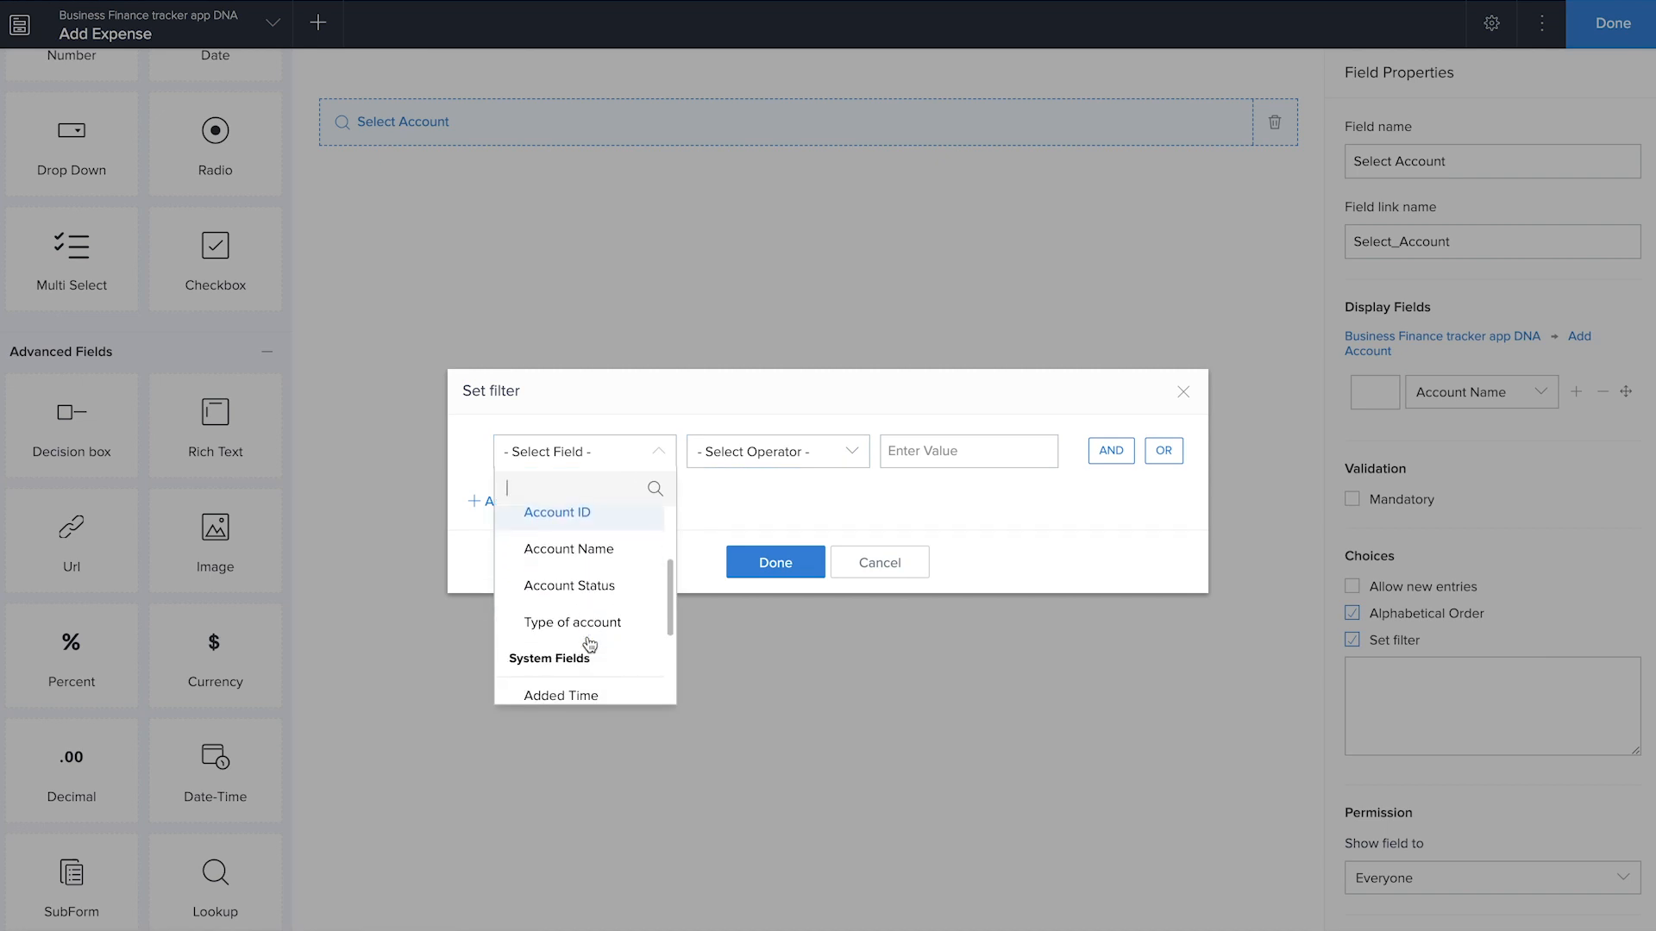
click(592, 624)
click(754, 561)
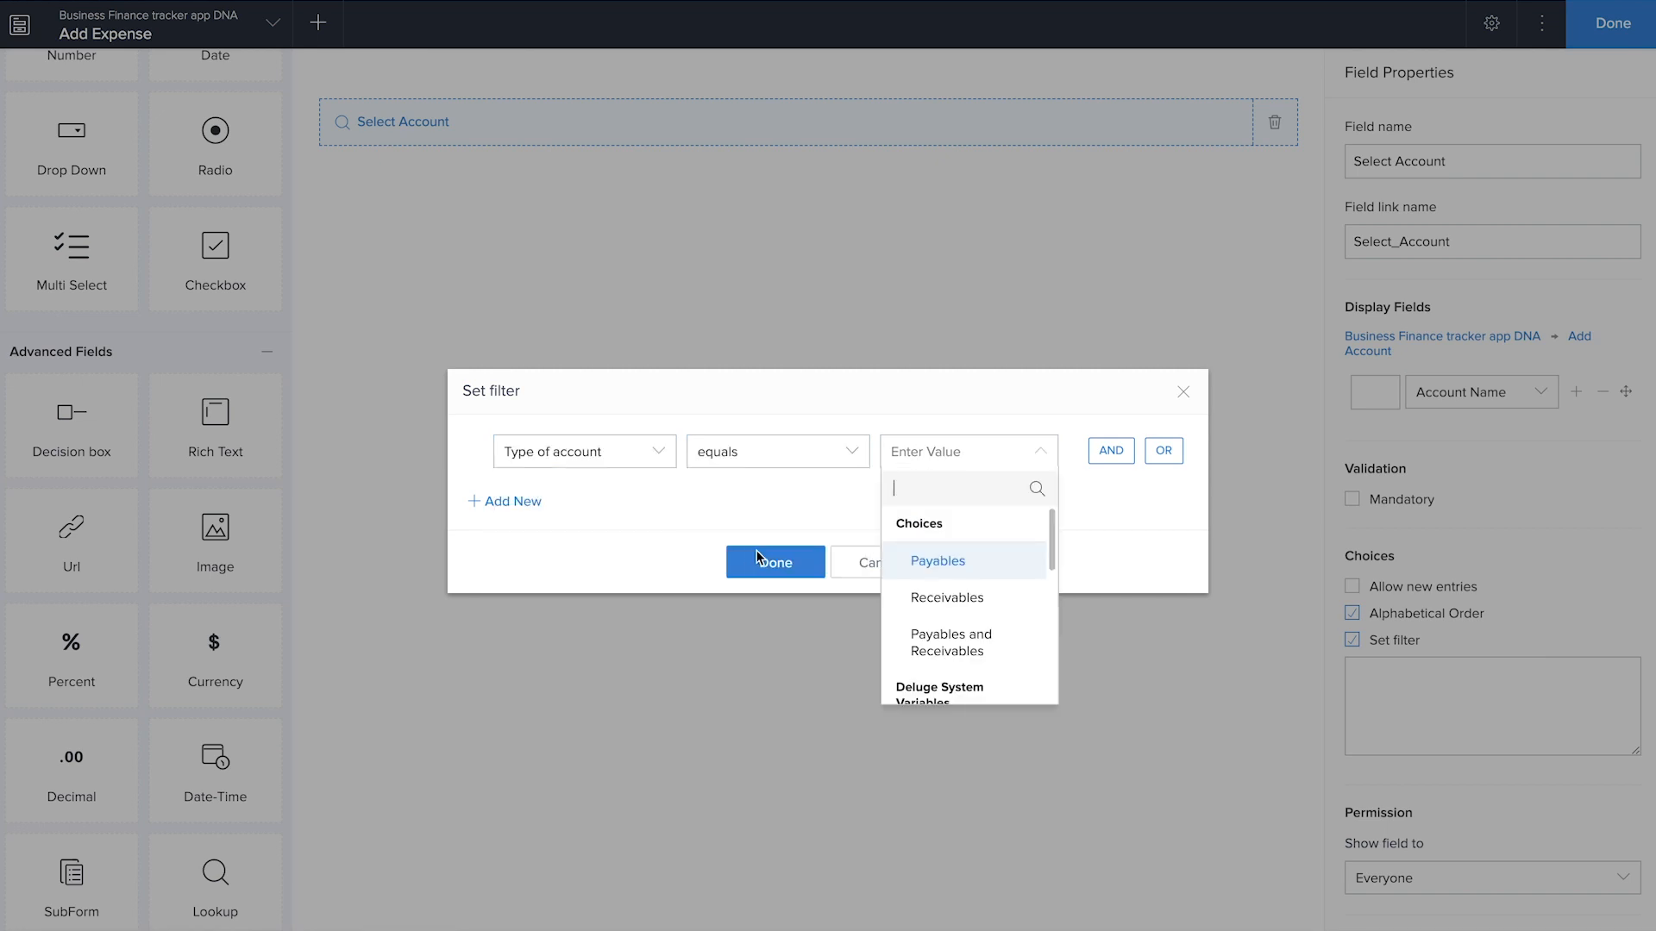
click(931, 562)
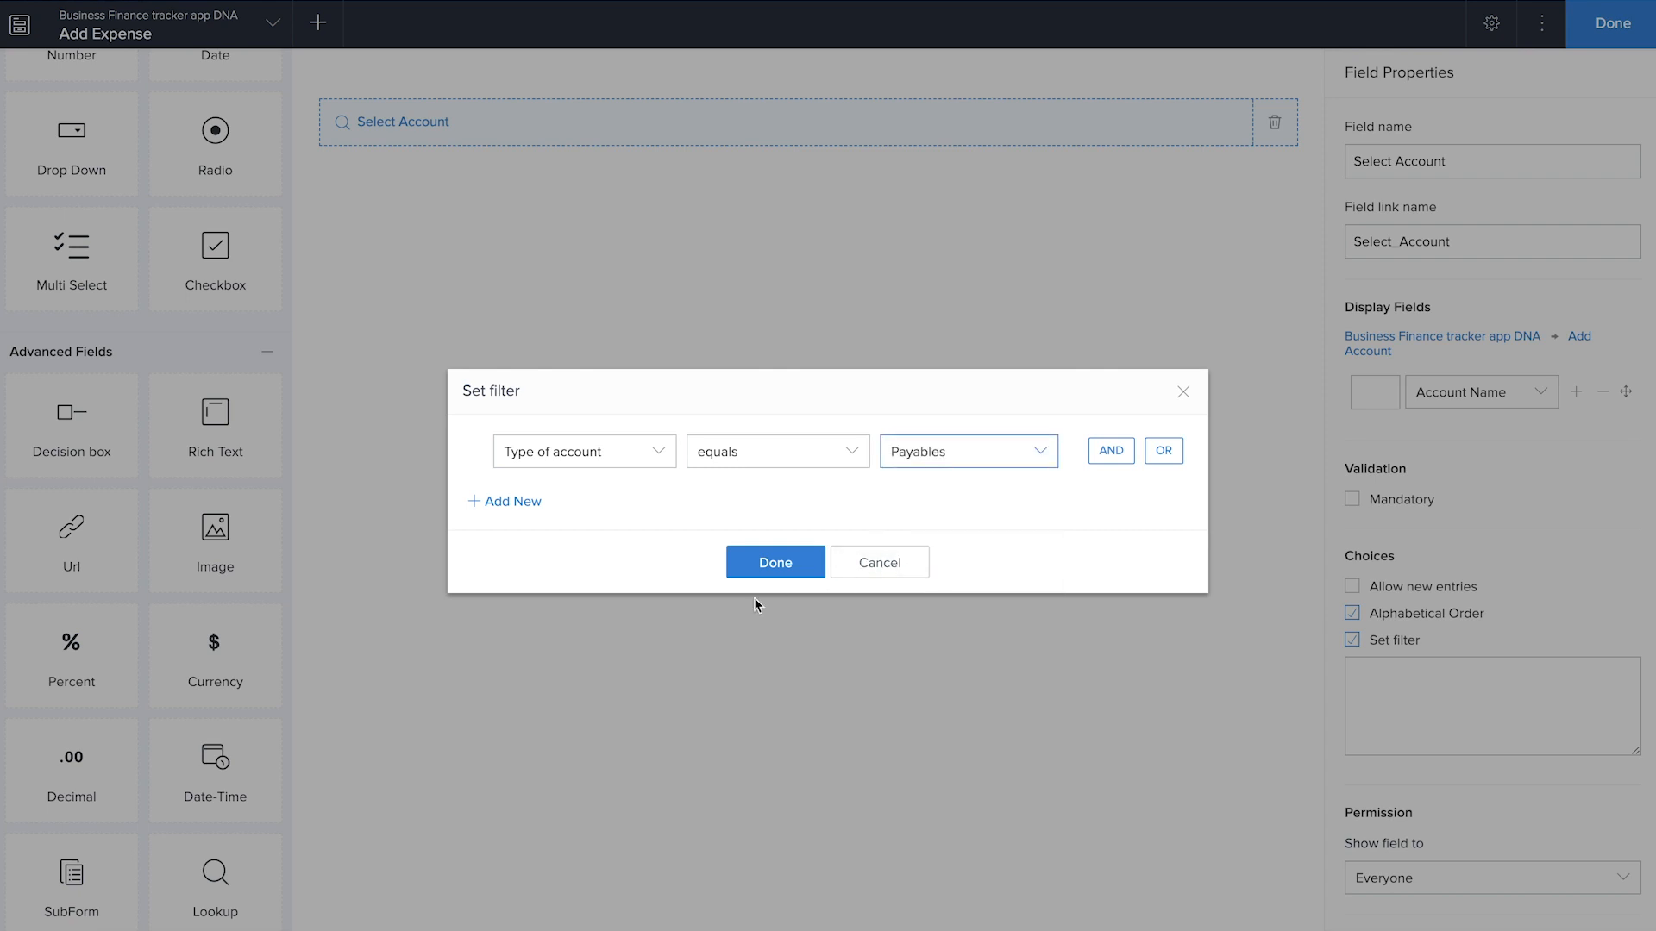
click(766, 565)
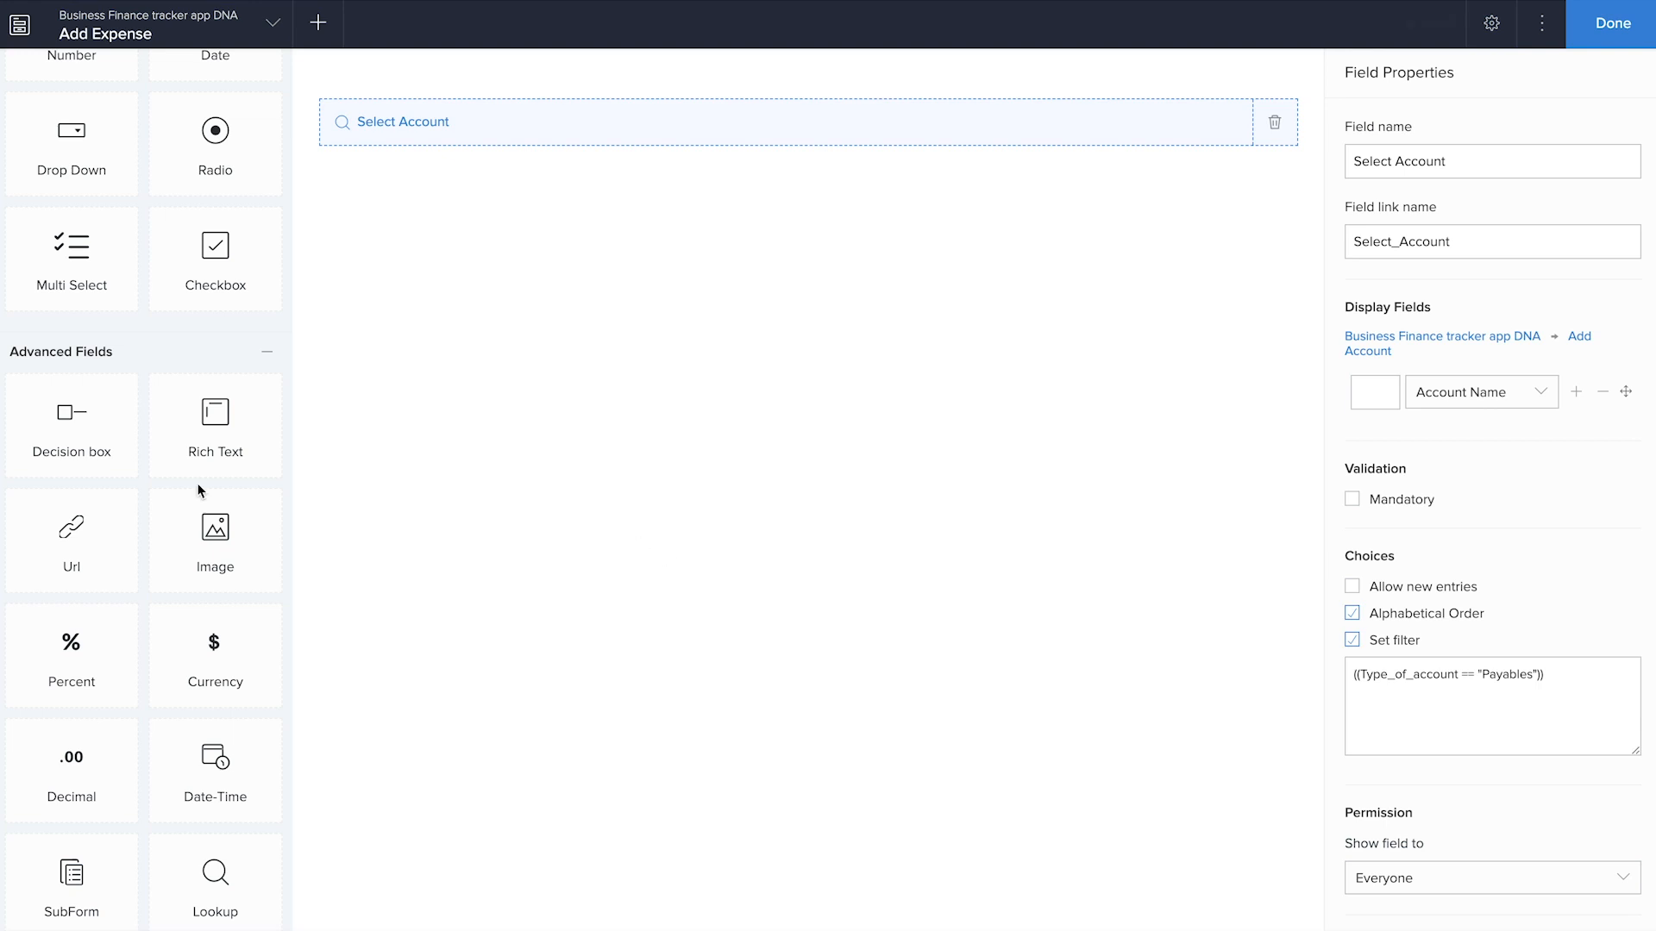
Add a lookup to the name field of the Add Contact form, removing Prefix and Suffix from its display fields
drag(215, 871, 648, 611)
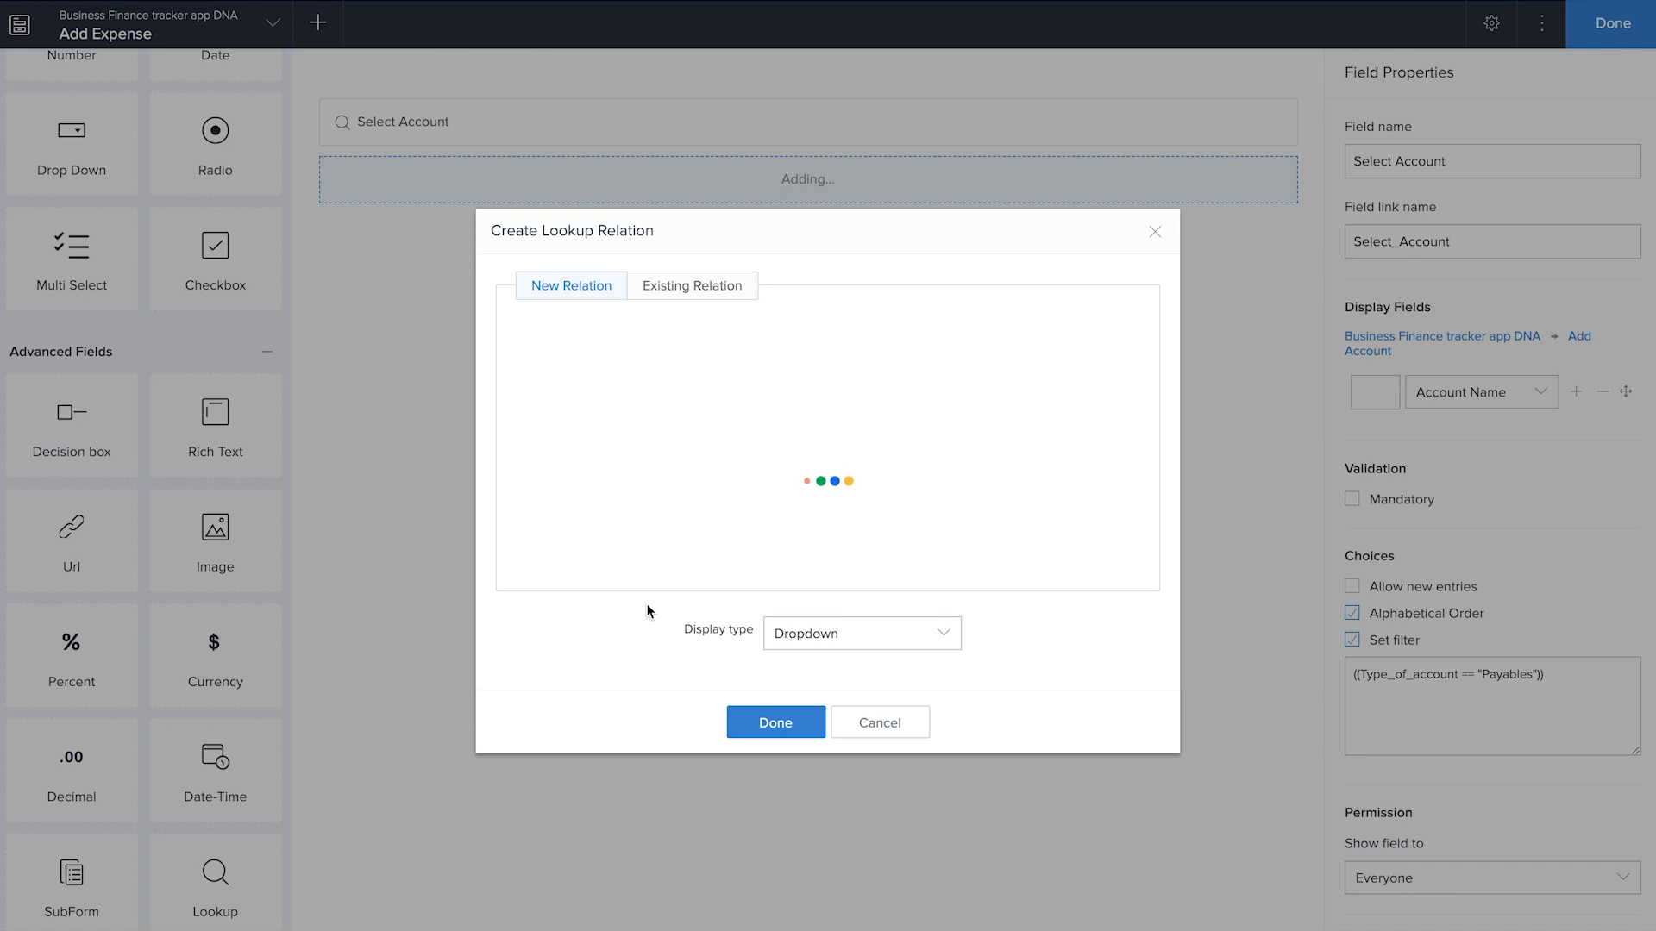
click(758, 412)
click(954, 414)
click(780, 721)
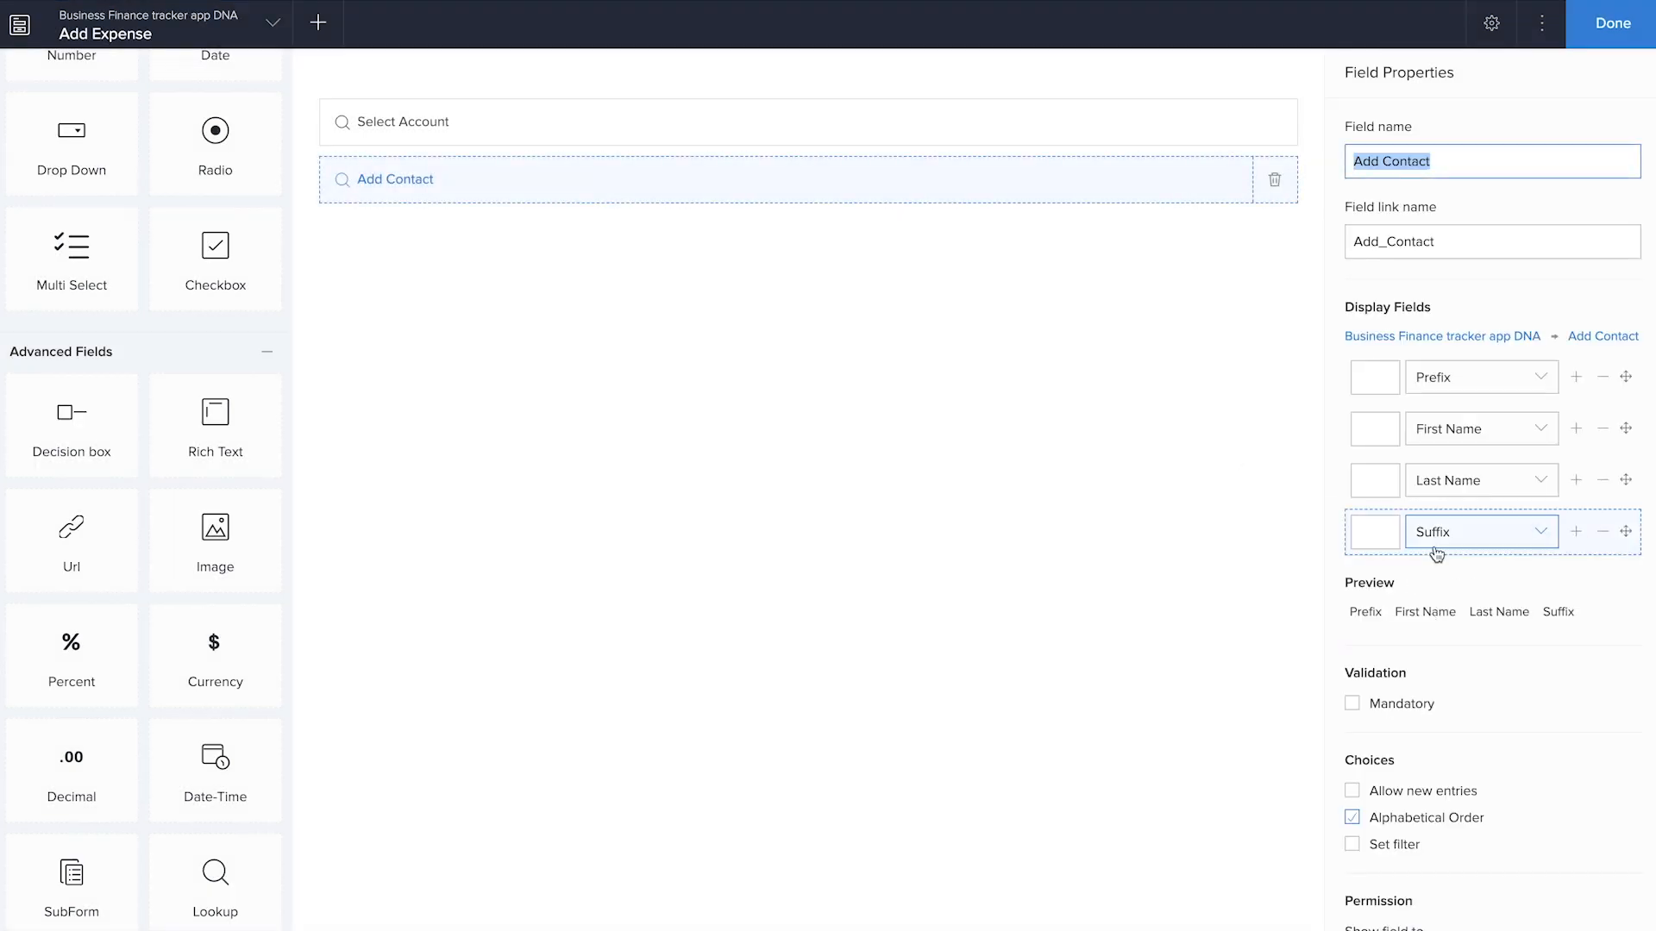
click(1602, 377)
click(1602, 480)
Filter the Add Contact lookup's choices to records whose Type of contact equals Vendor
click(1391, 740)
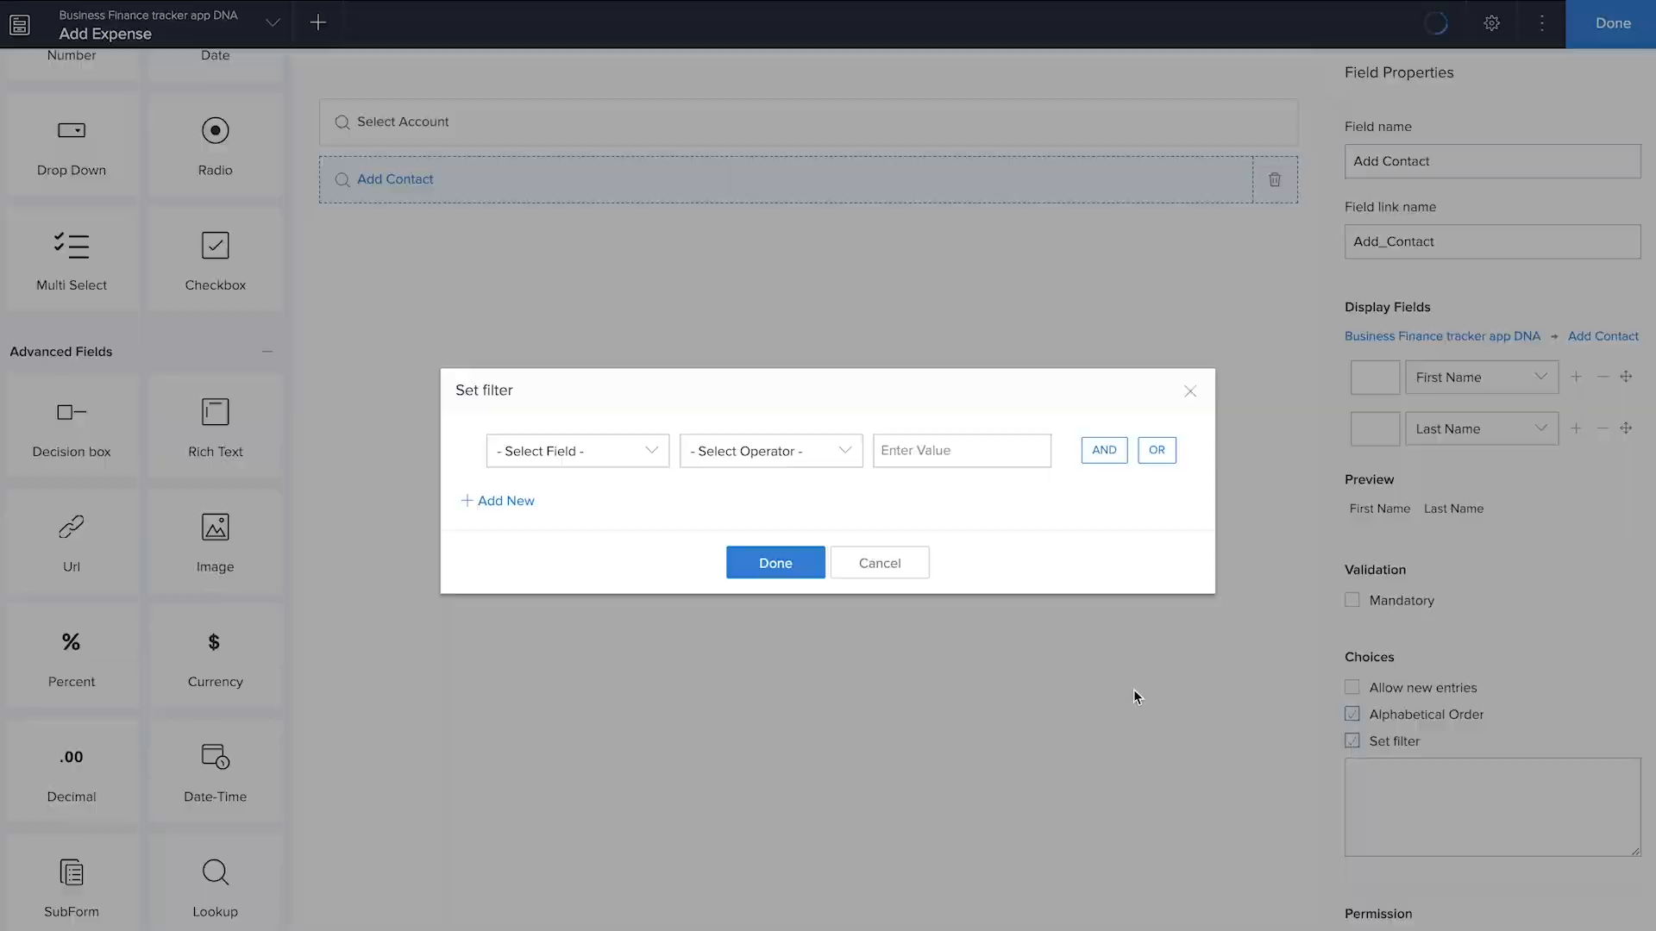
click(1359, 742)
click(573, 456)
scroll(591, 601, down, 5)
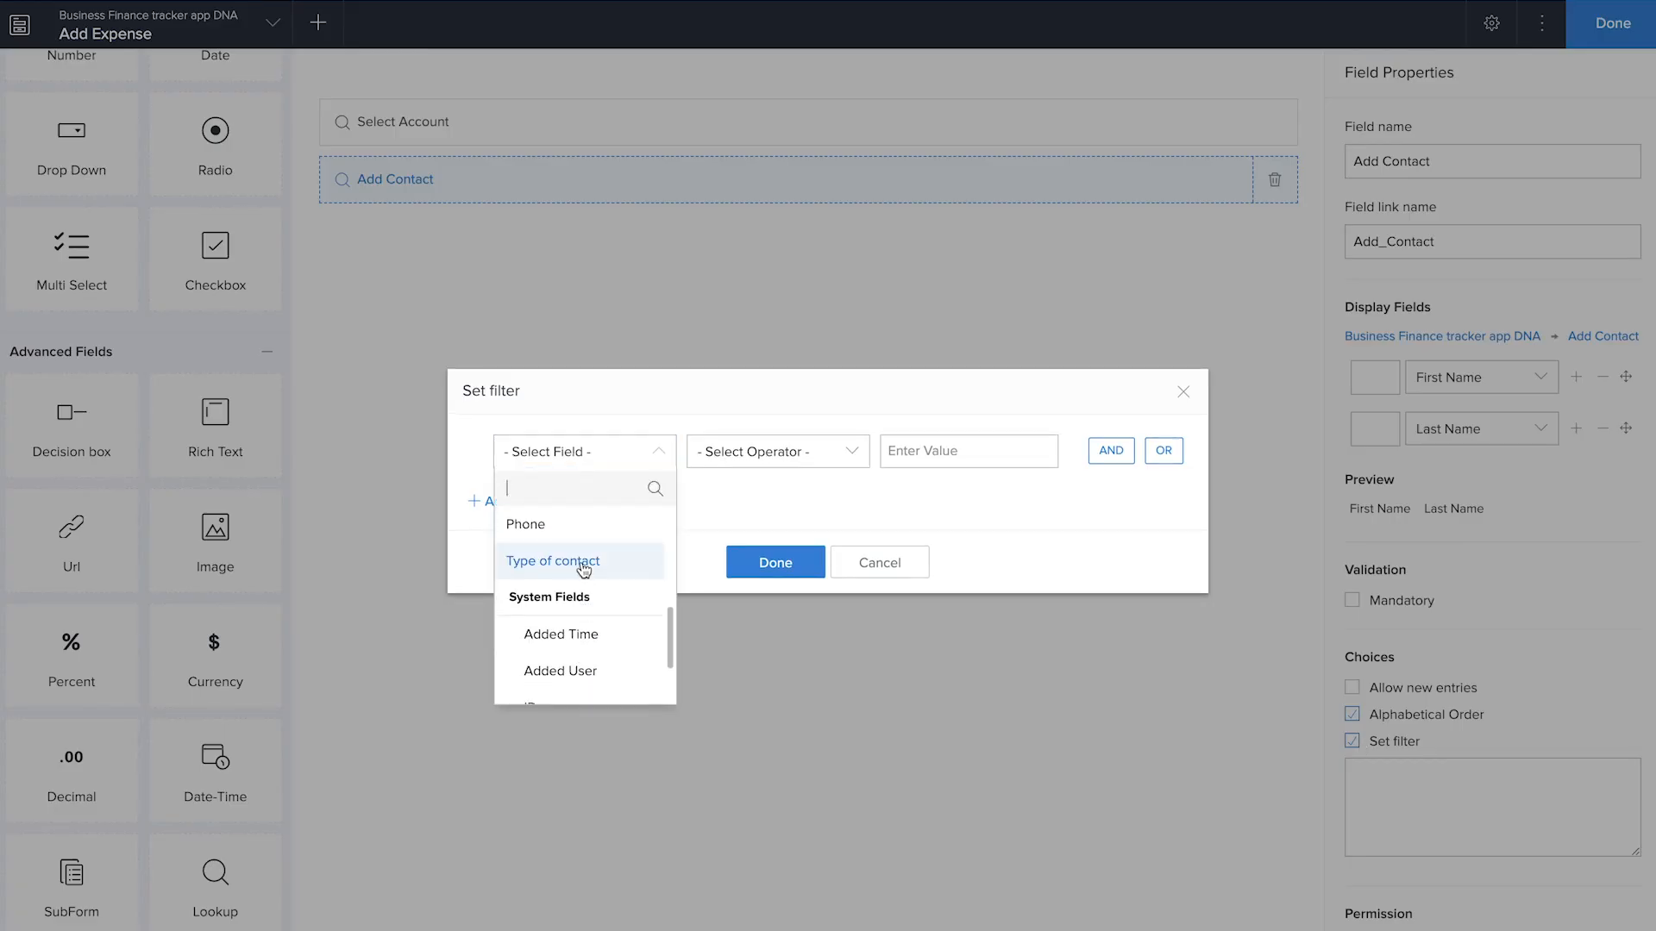
click(584, 565)
click(749, 561)
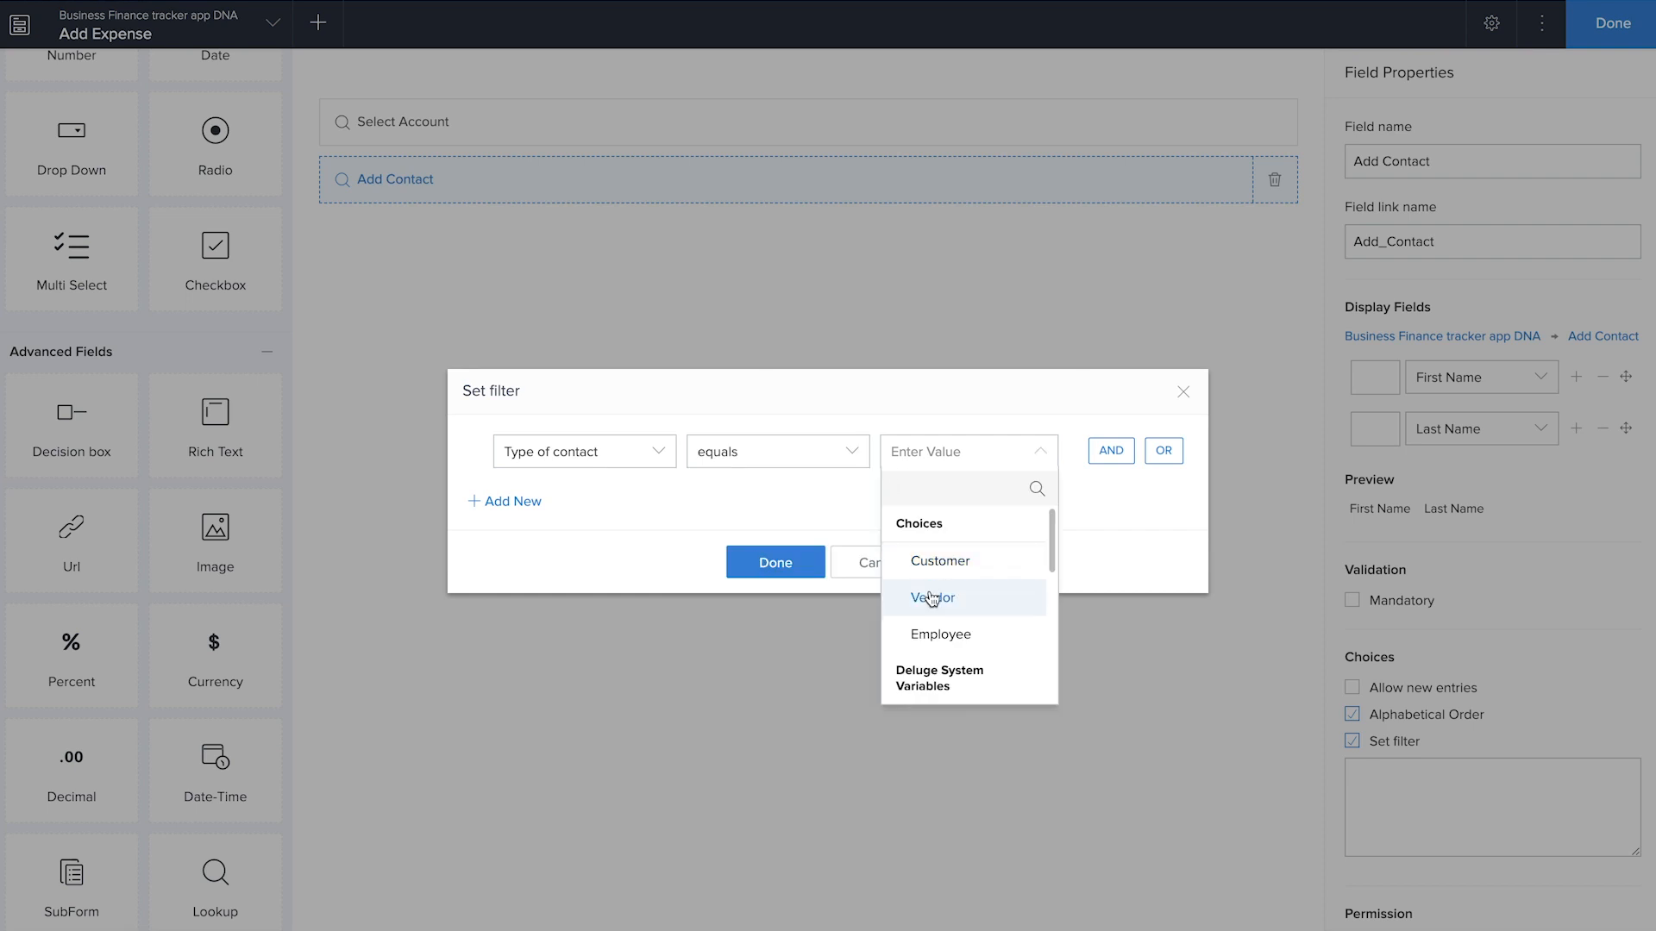
click(930, 602)
click(811, 574)
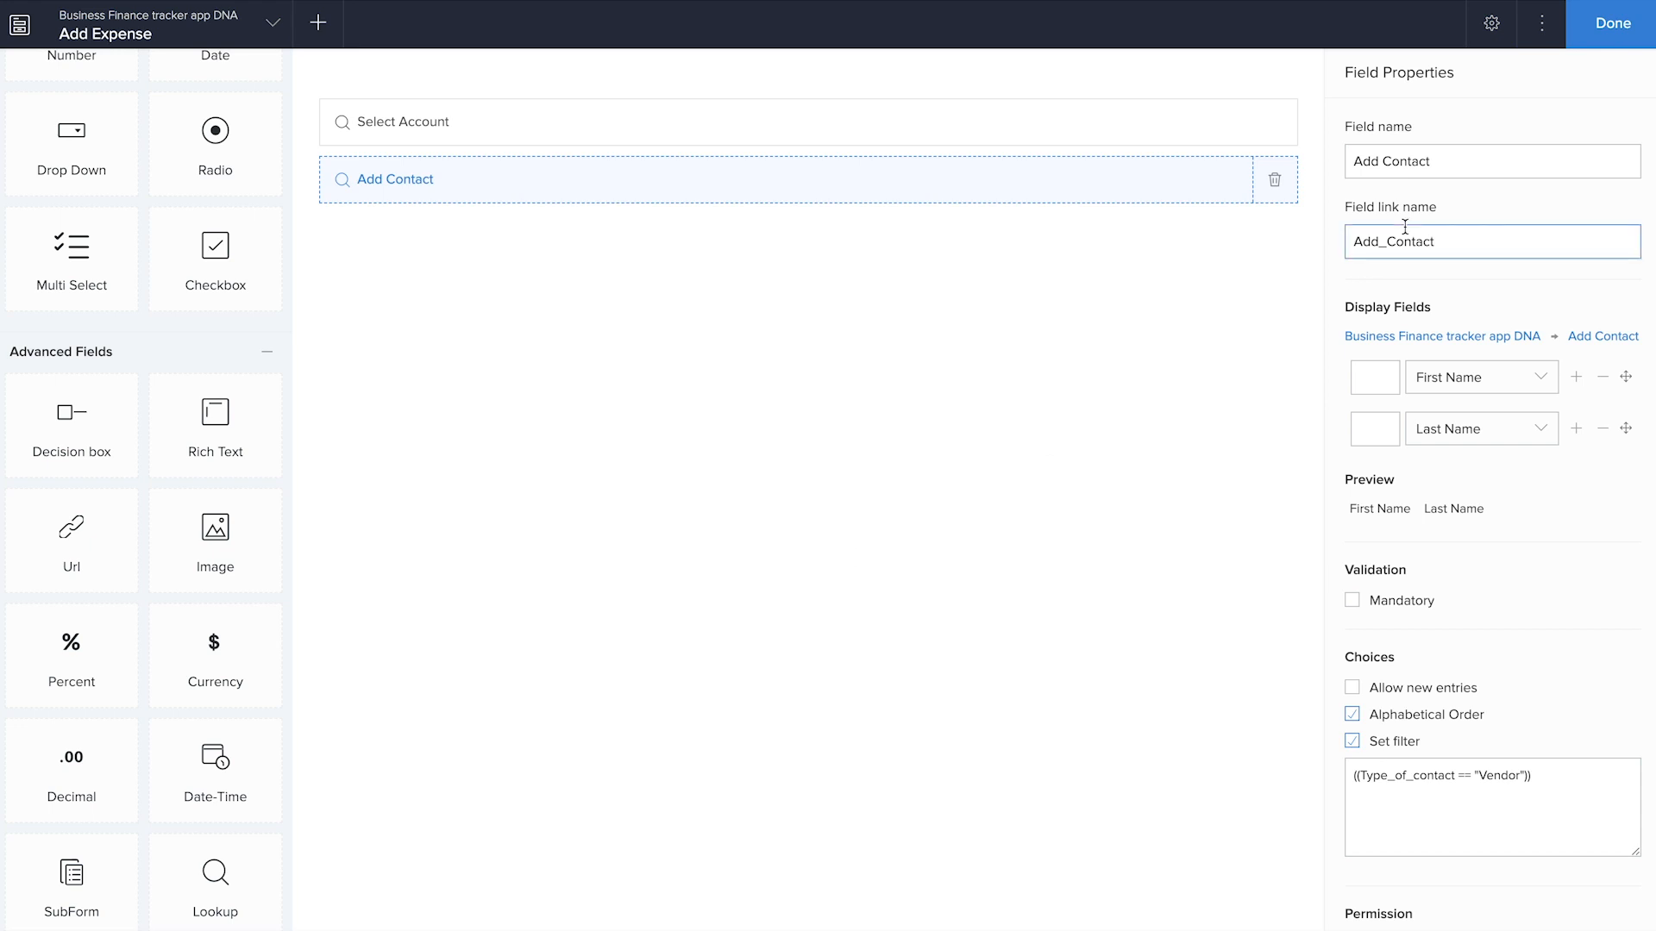
Rename the Add Contact lookup field of the Add Expense form as "Vendor"
drag(1437, 161, 1351, 162)
text(V)
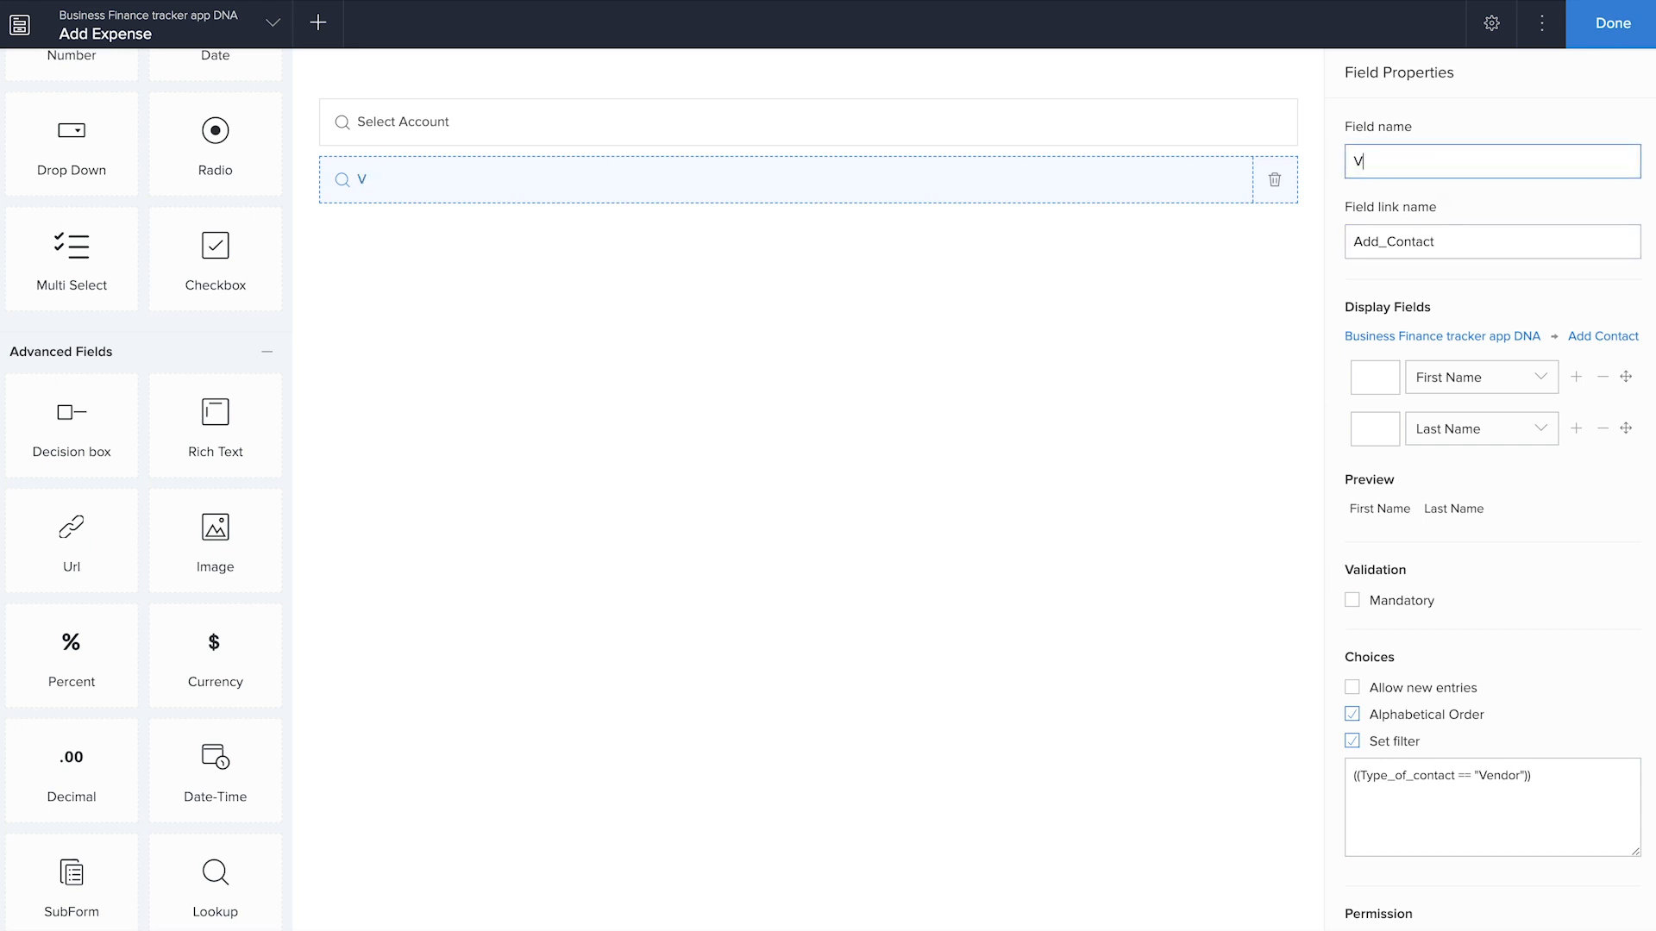
click(1045, 394)
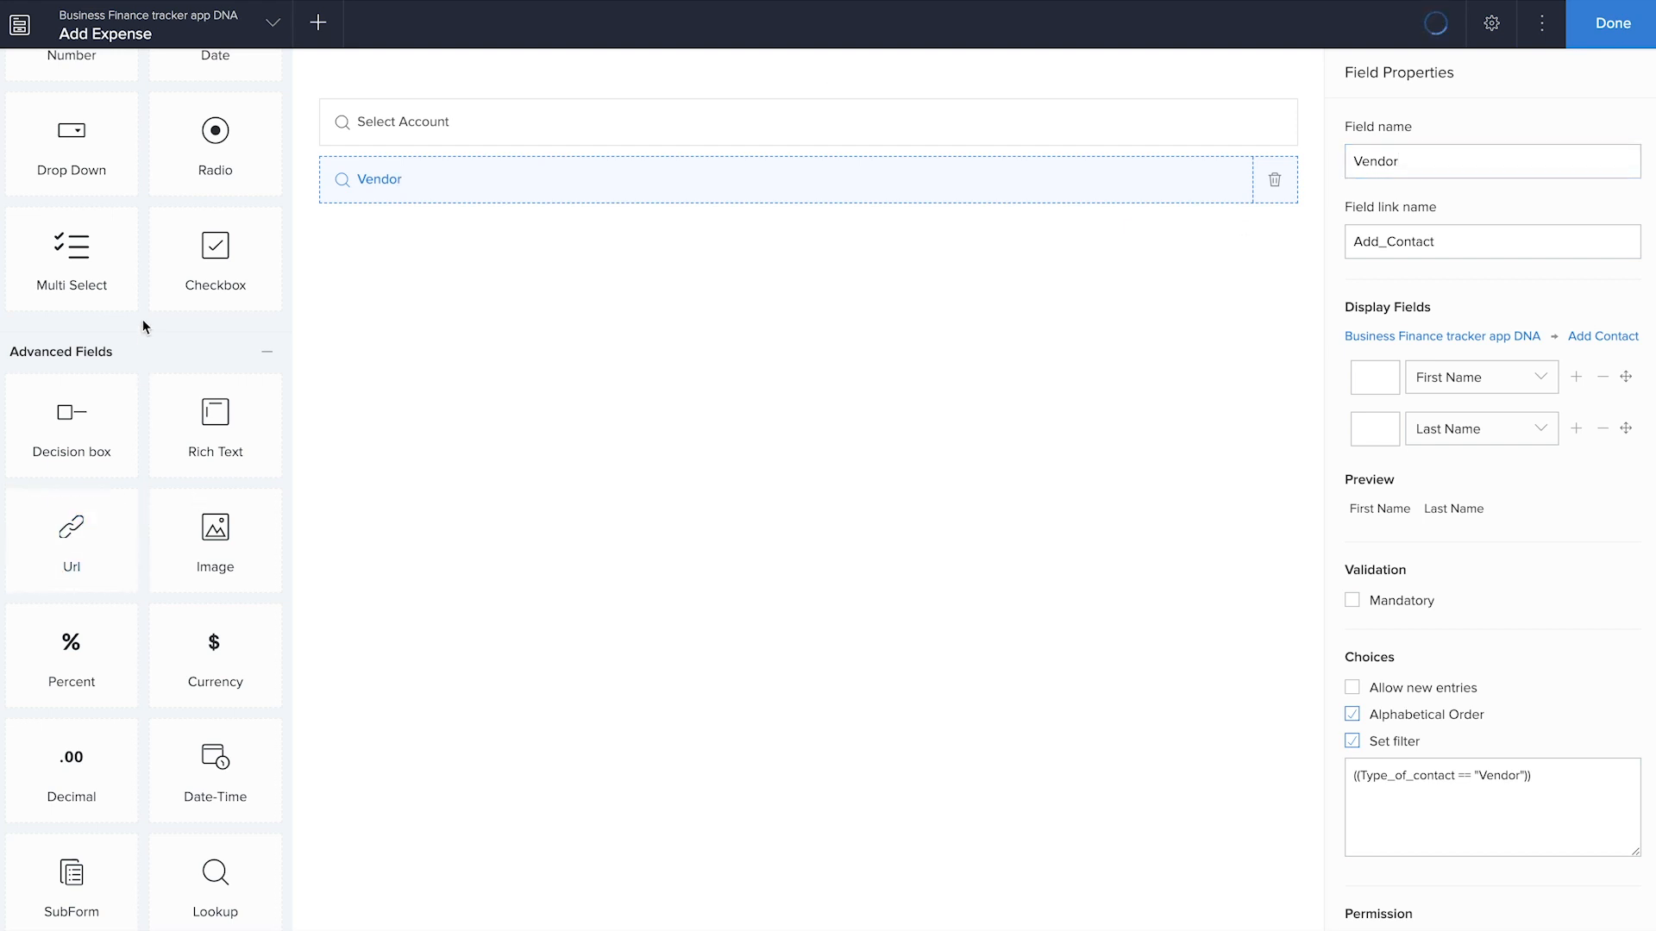
Add a currency field named "Expense amount" below the Vendor lookup
scroll(142, 319, up, 5)
scroll(200, 517, down, 6)
drag(214, 319, 592, 415)
text(EXpense amount)
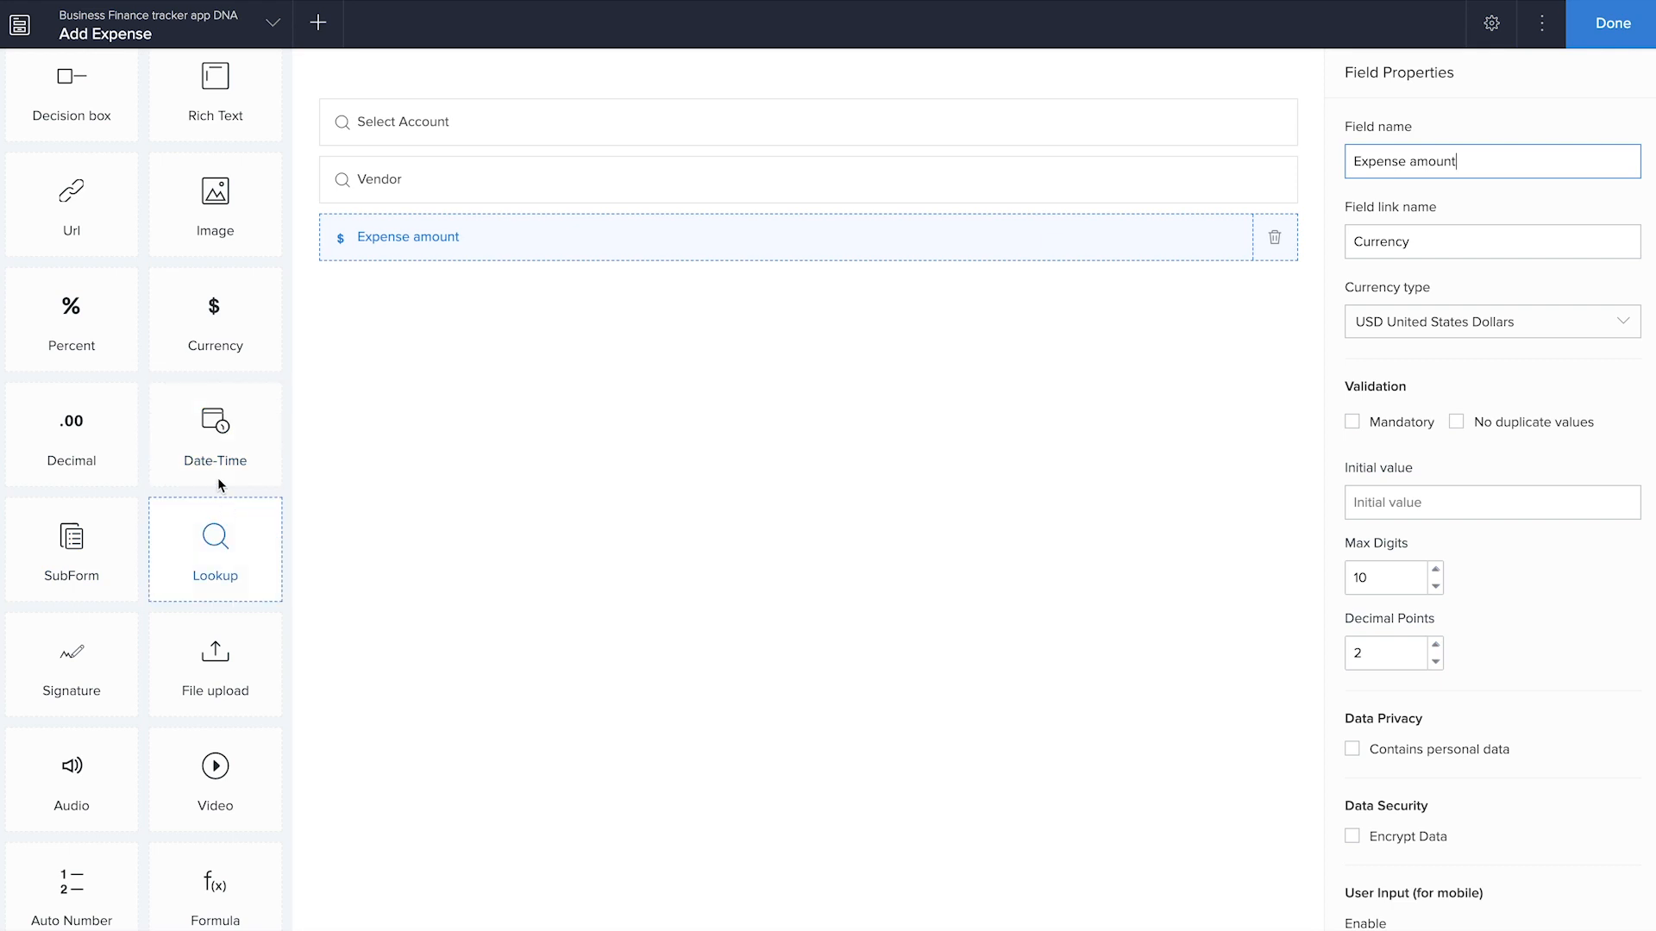
Add a date field below Expense amount, keeping its name "Date"
scroll(206, 427, up, 6)
scroll(200, 417, up, 2)
drag(215, 321, 535, 419)
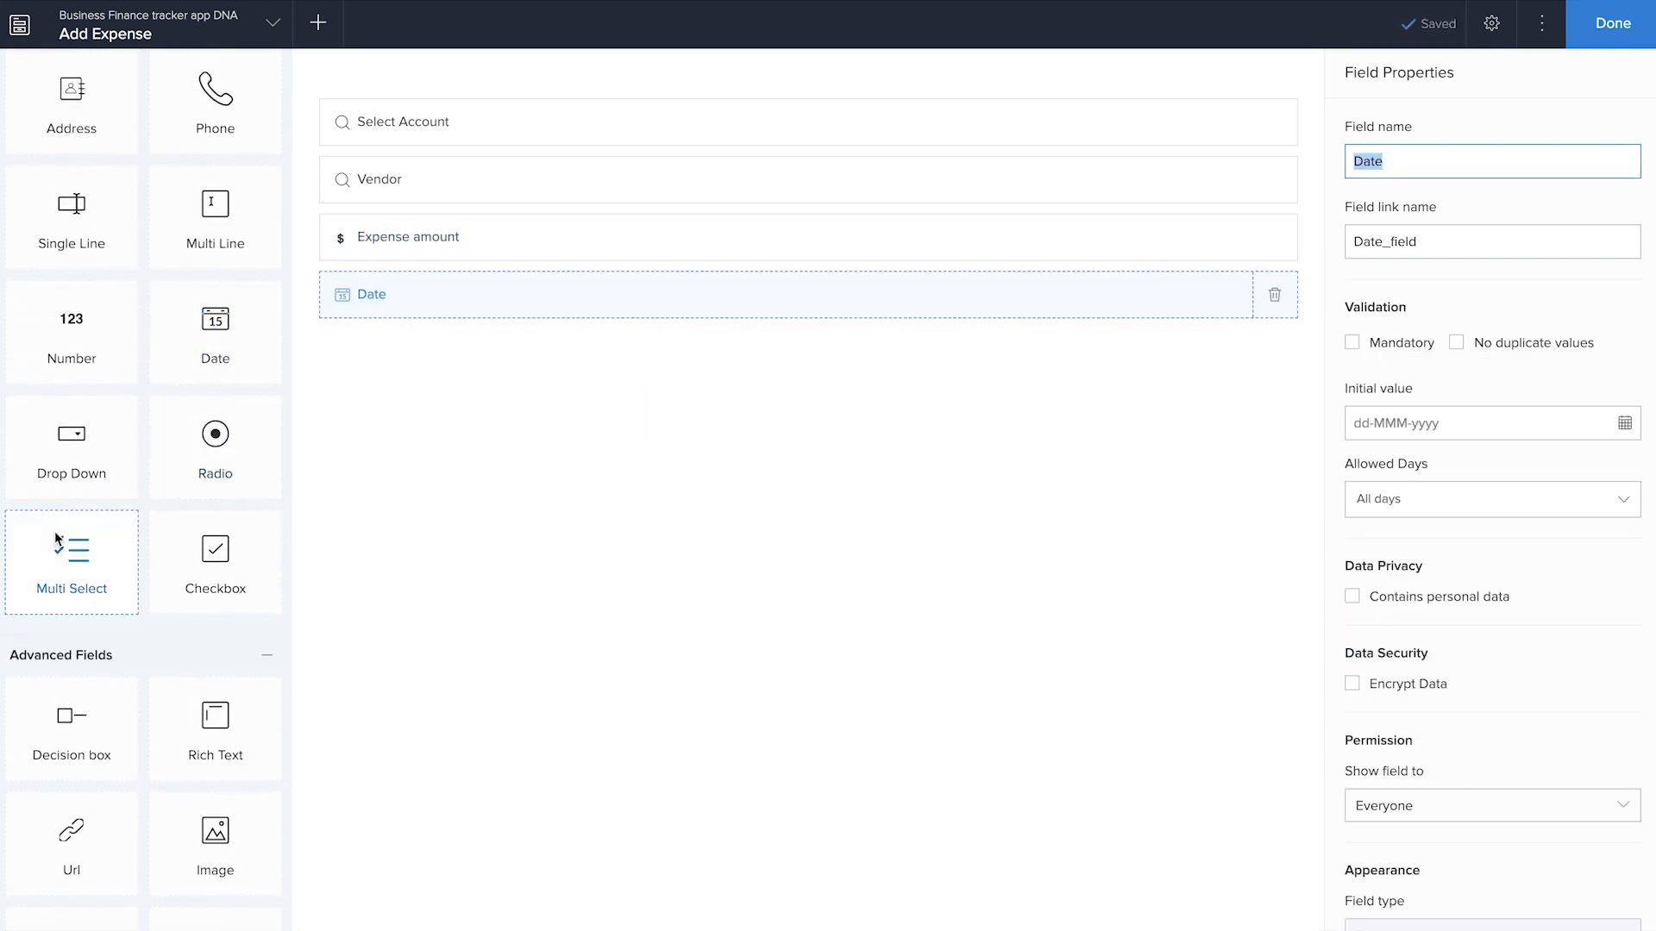
Add a multi-line field named "Expense records" below the Date field and finish editing the form
scroll(54, 535, up, 2)
drag(213, 369, 489, 431)
text(Expen)
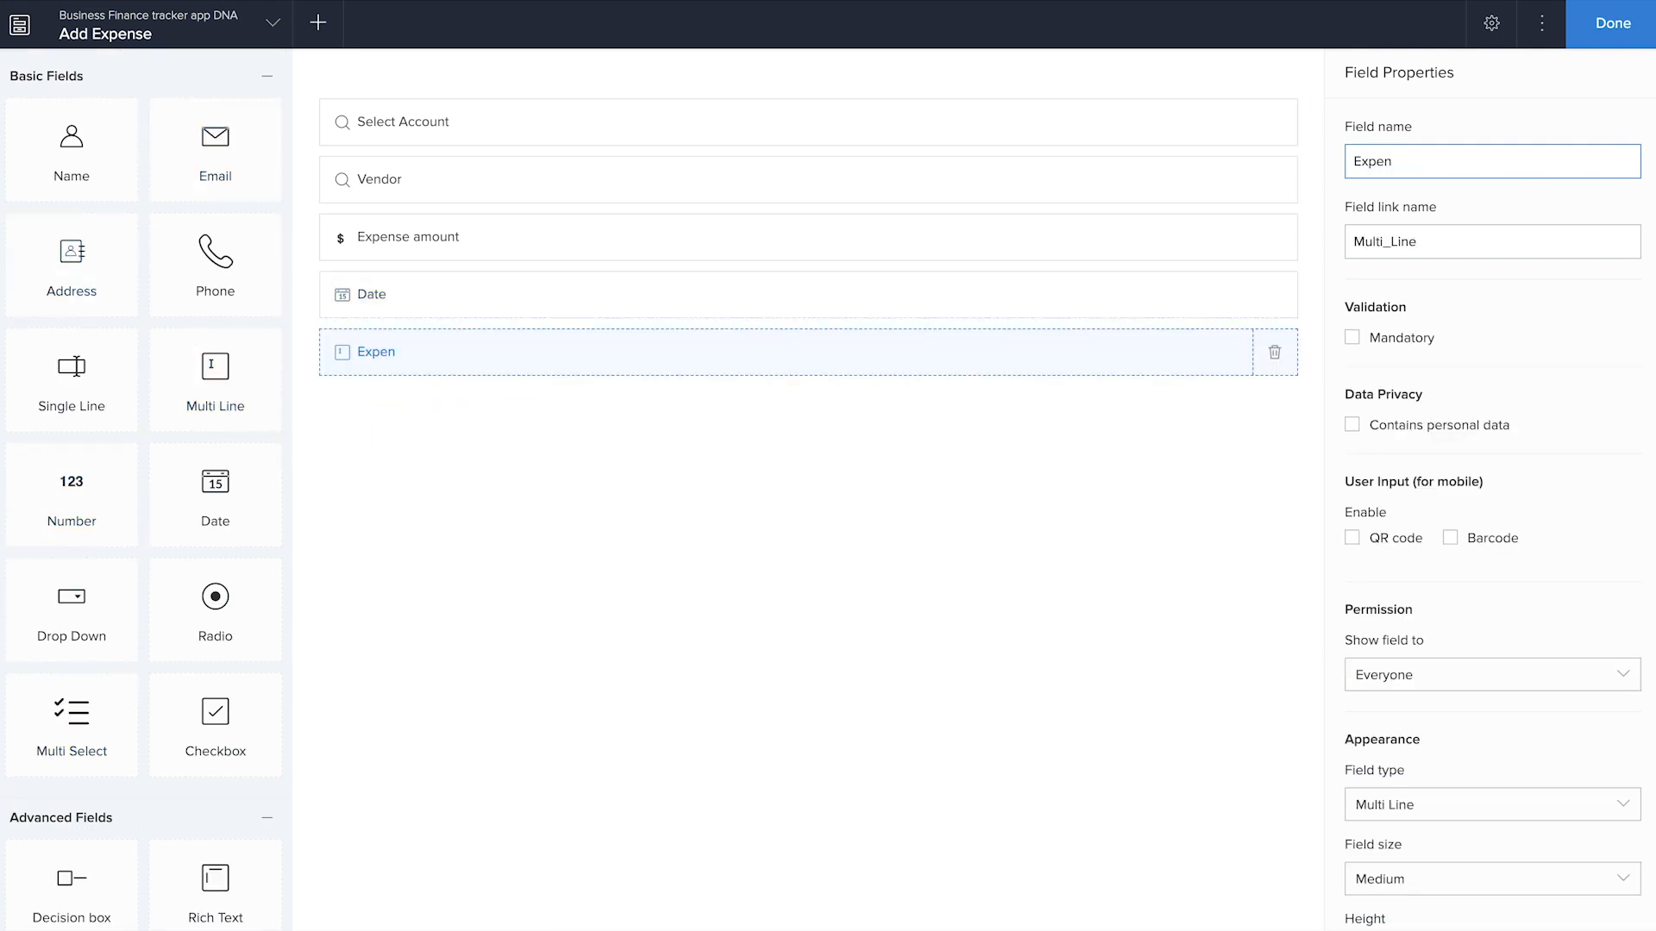
text(se records)
click(1604, 26)
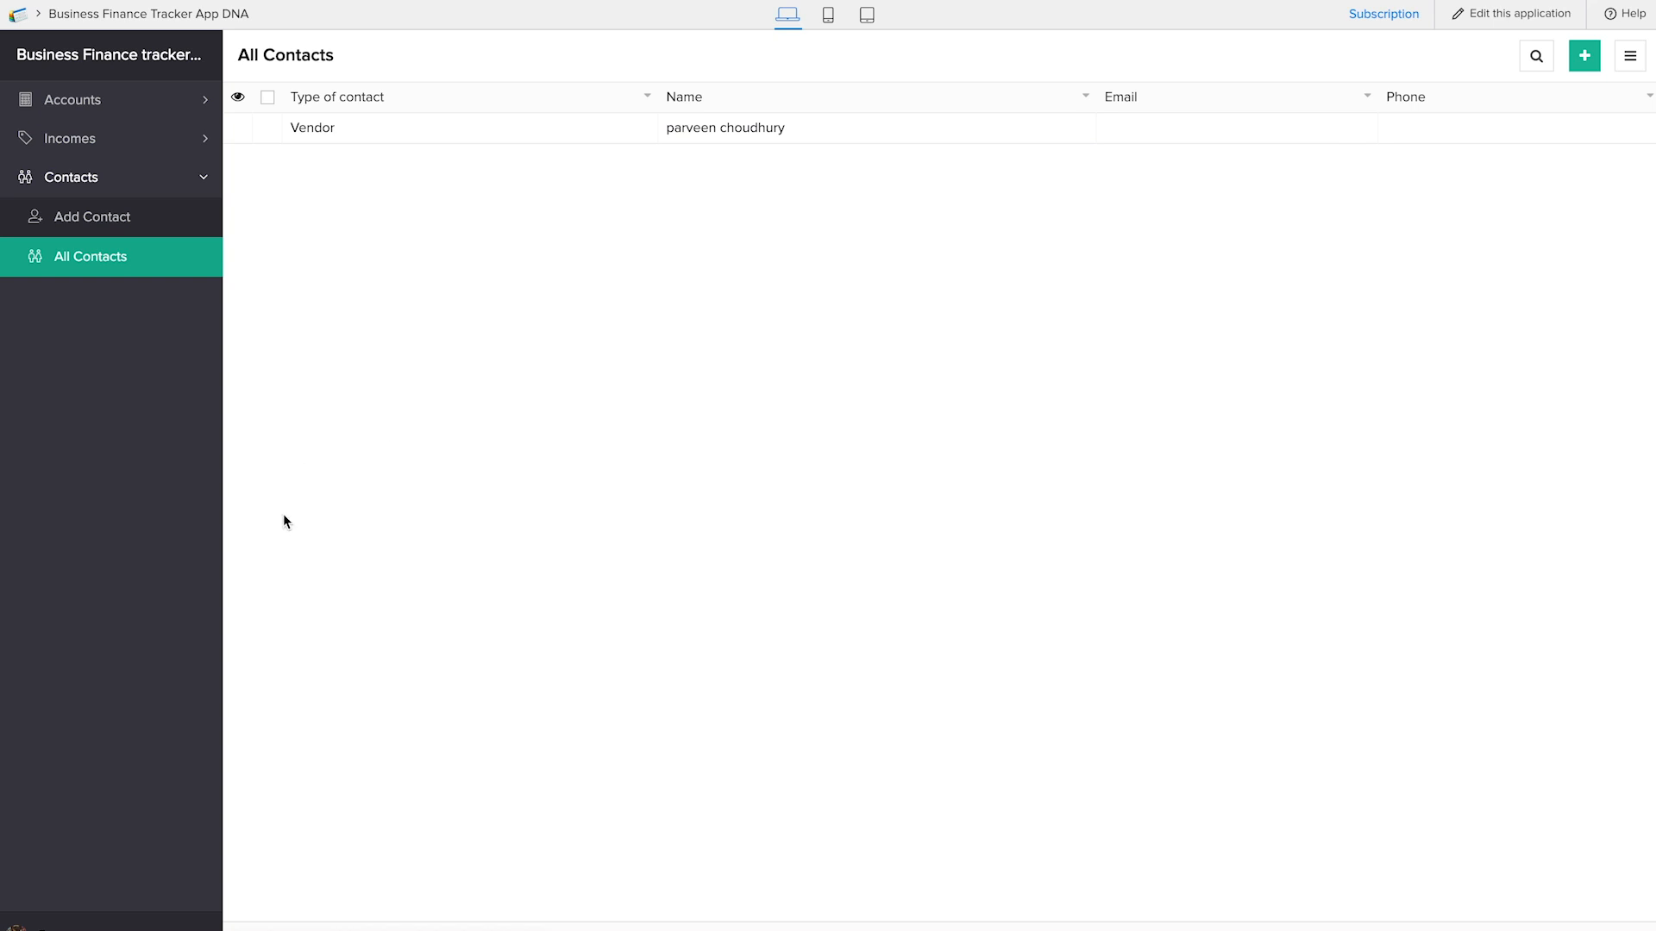
Reload the live application, start a new expense, and choose HDFC Bank deposit account and the available vendor contact
key(super+r)
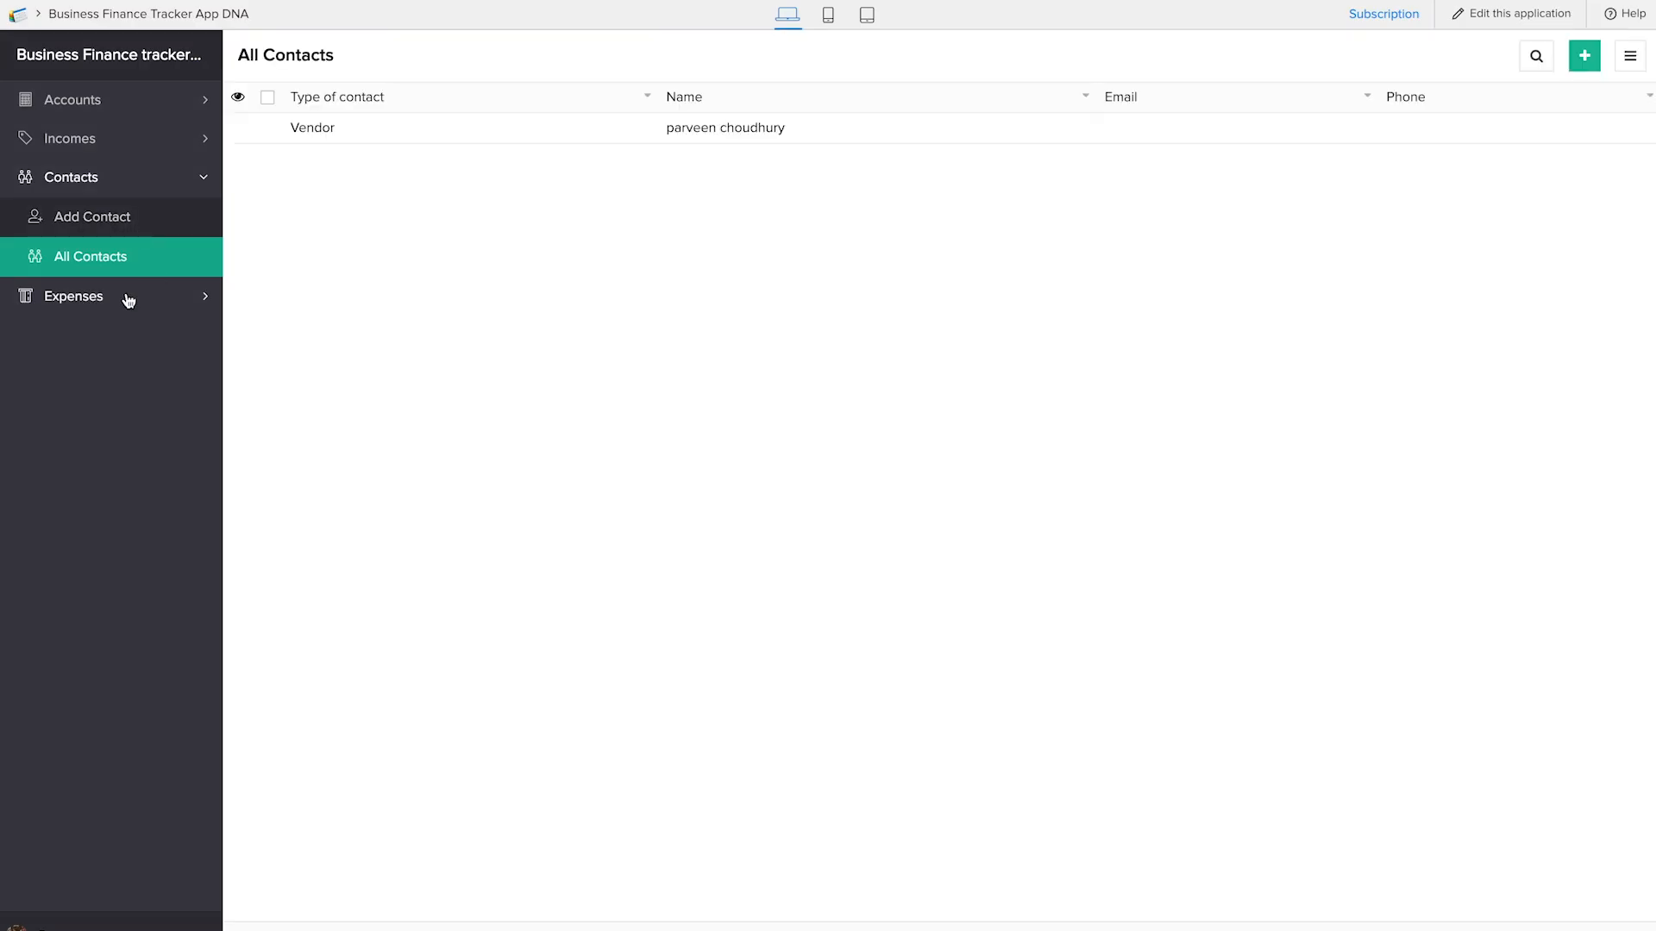
click(129, 297)
click(136, 257)
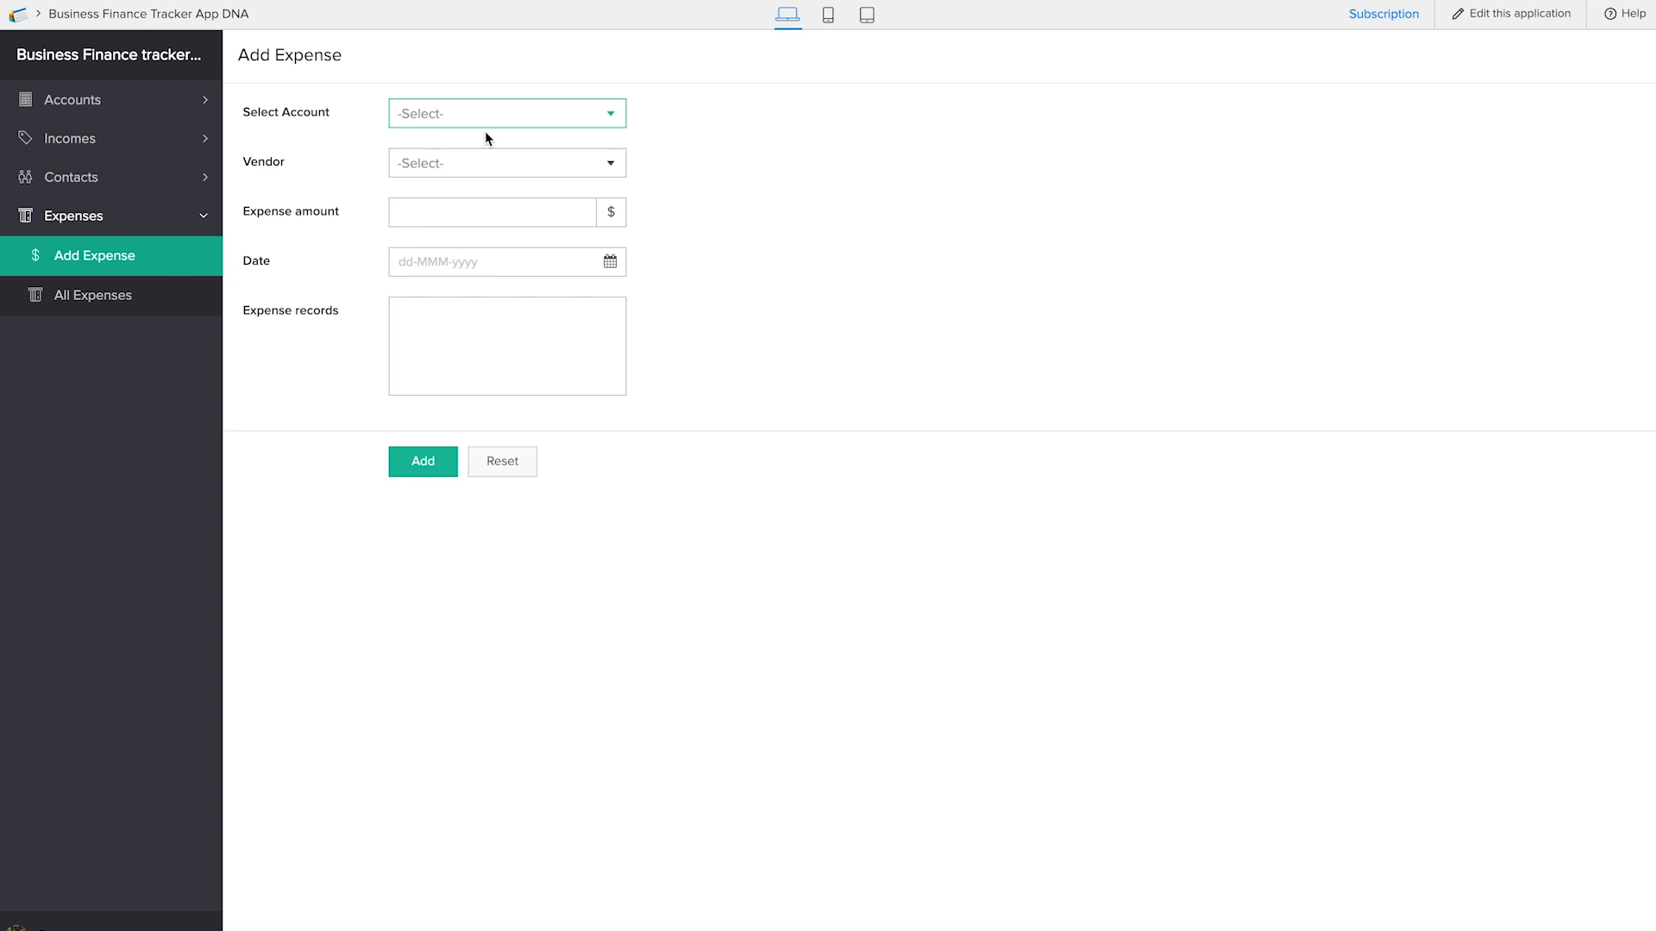
click(488, 123)
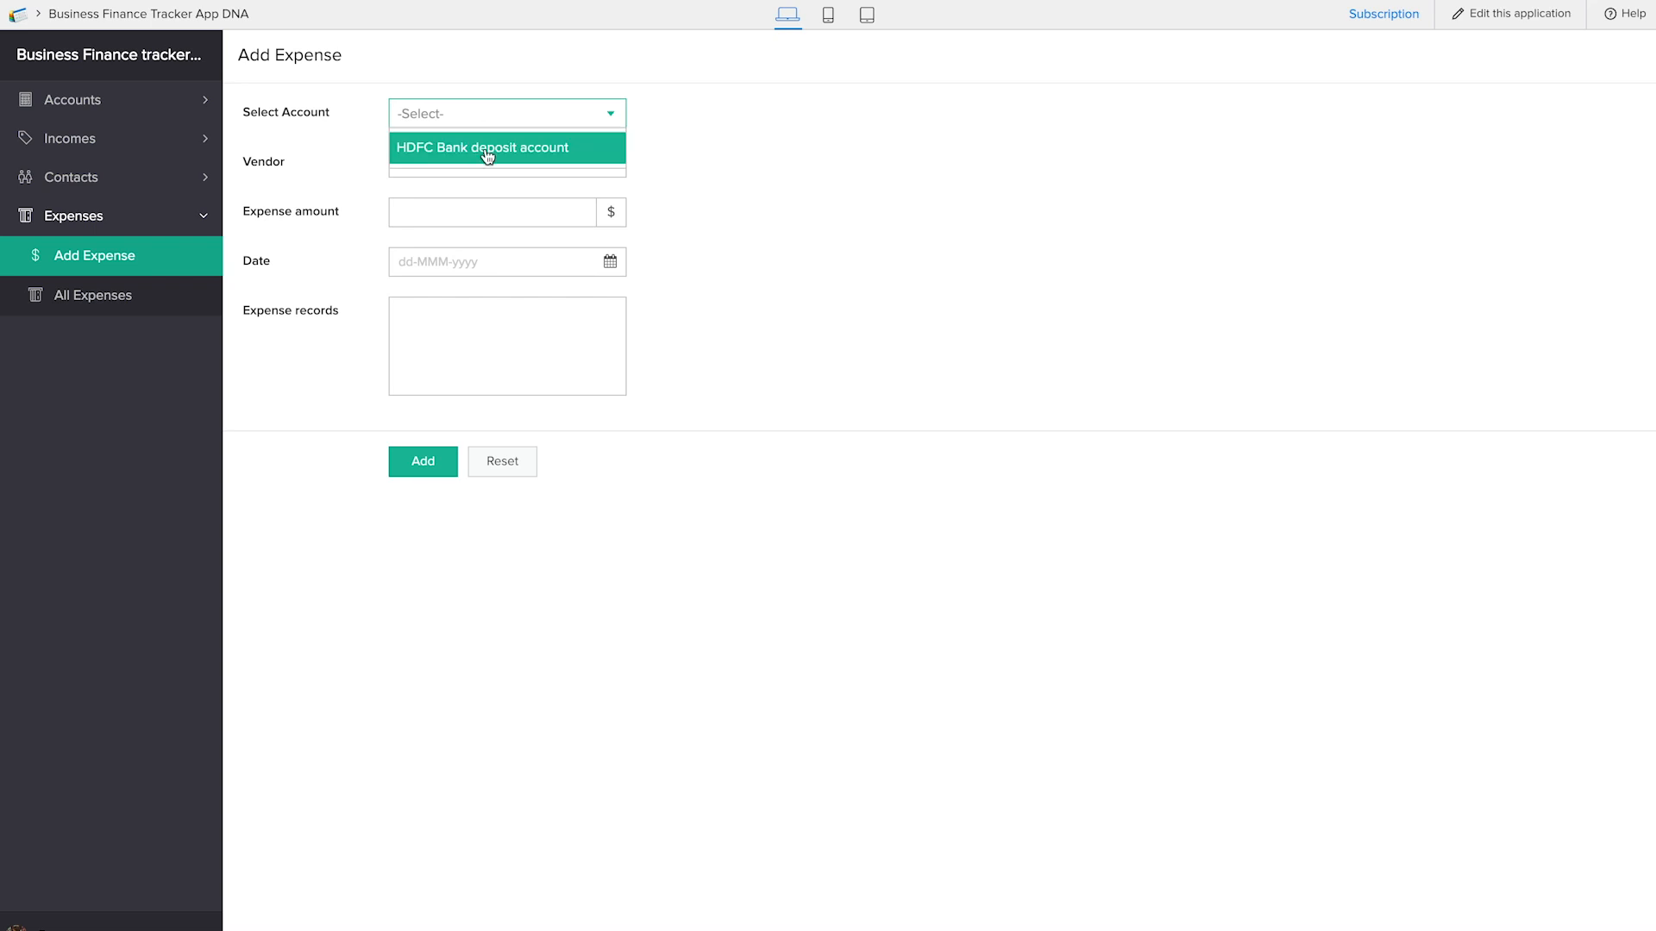
click(487, 155)
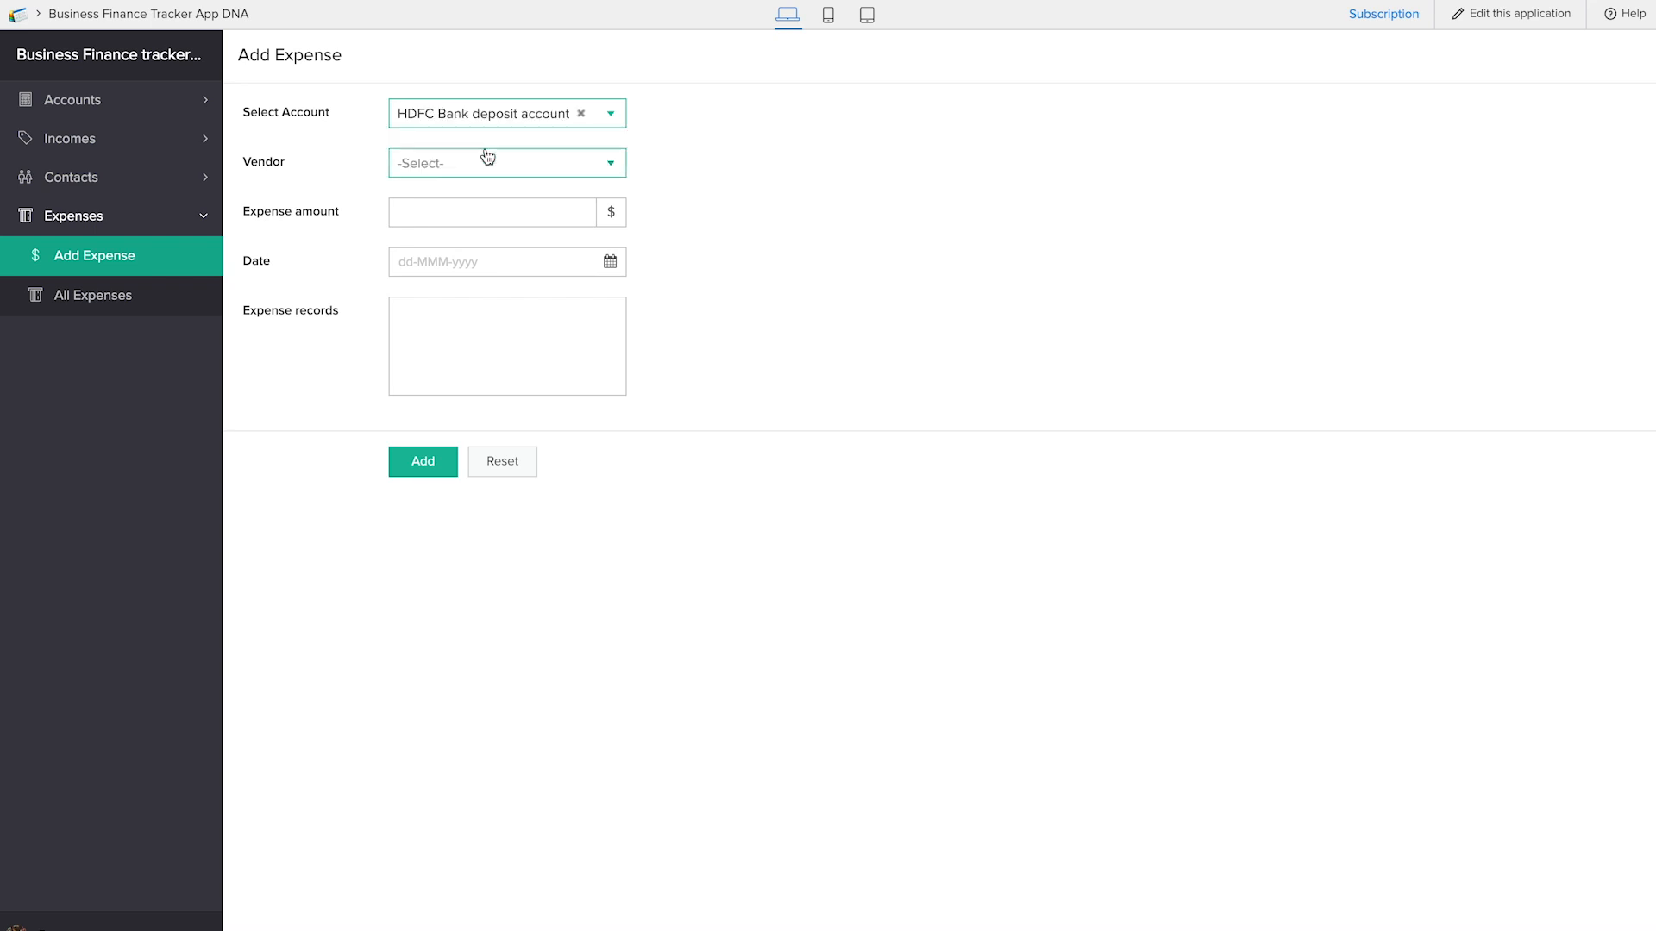
click(439, 160)
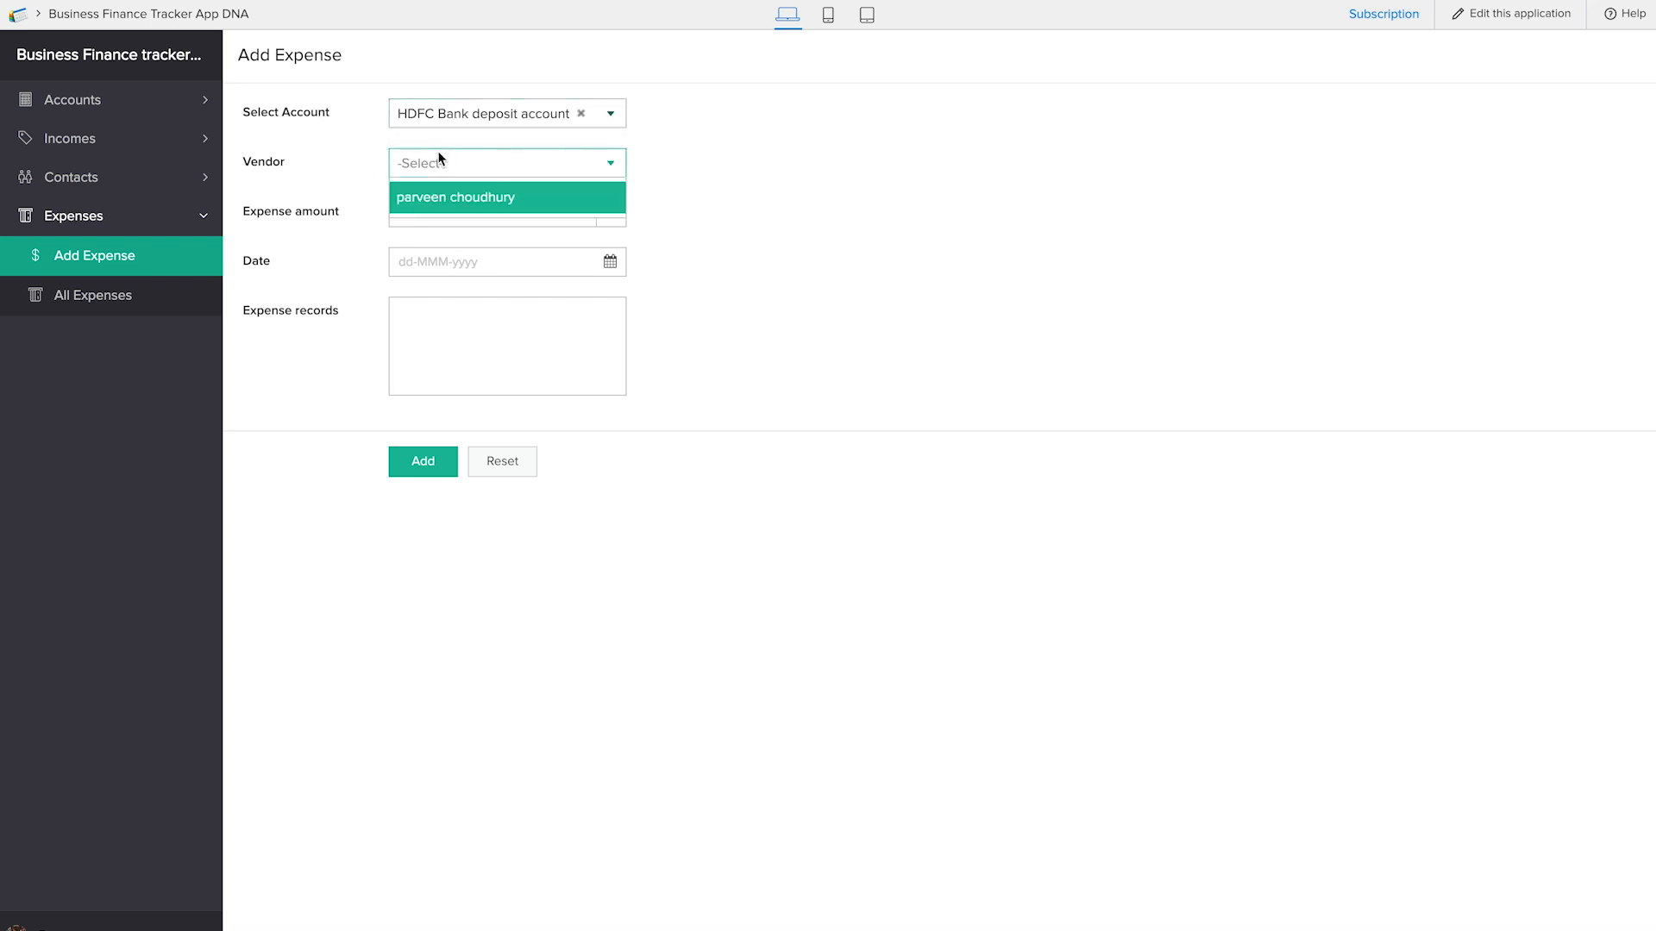
click(443, 204)
Enter expense amount 45, date 24-Jan-2019 and expense record "sale", and submit the expense
click(548, 225)
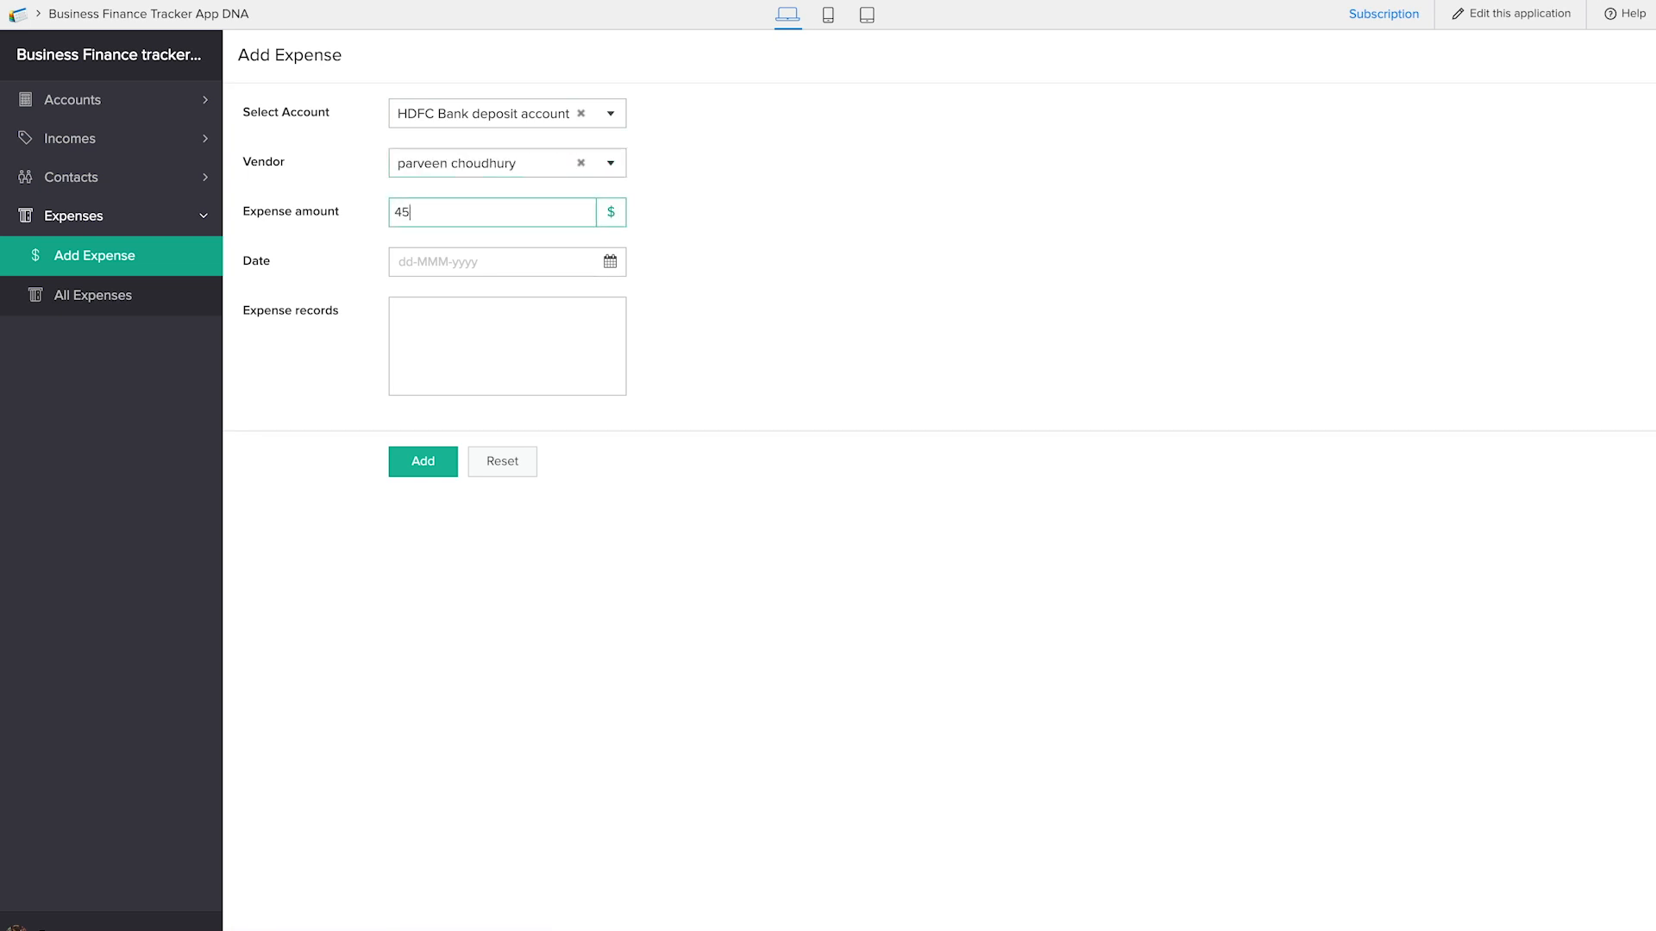
click(535, 259)
click(560, 479)
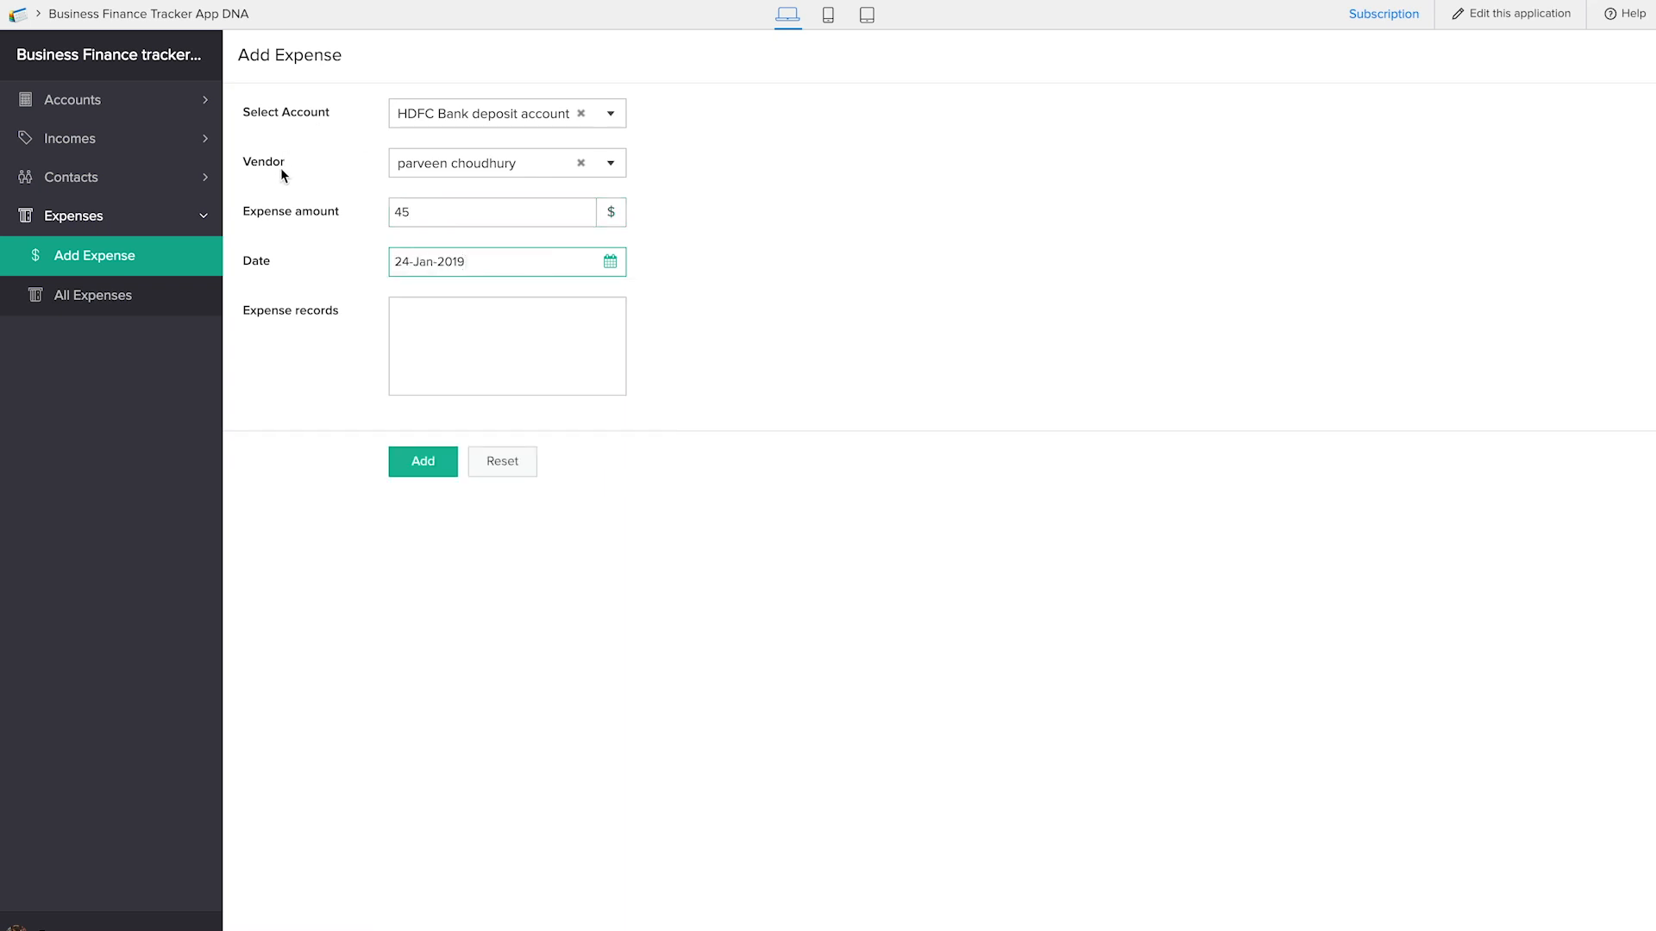
click(439, 344)
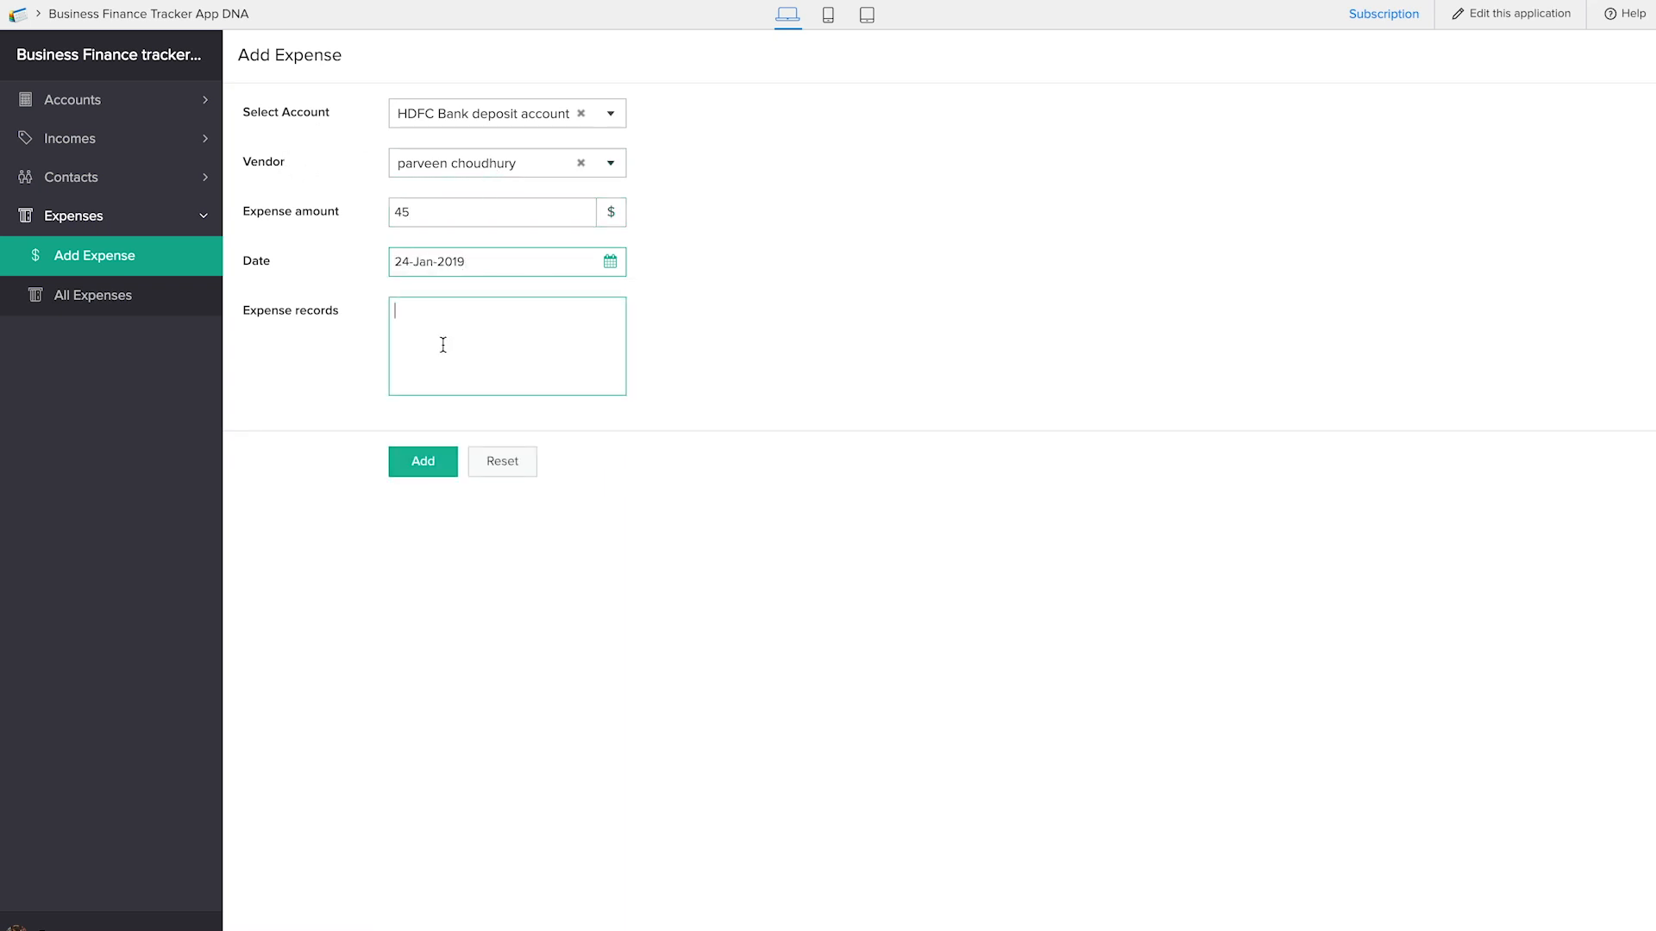
click(436, 476)
Check the submitted record in All Expenses and the account balance in All Accounts
click(172, 305)
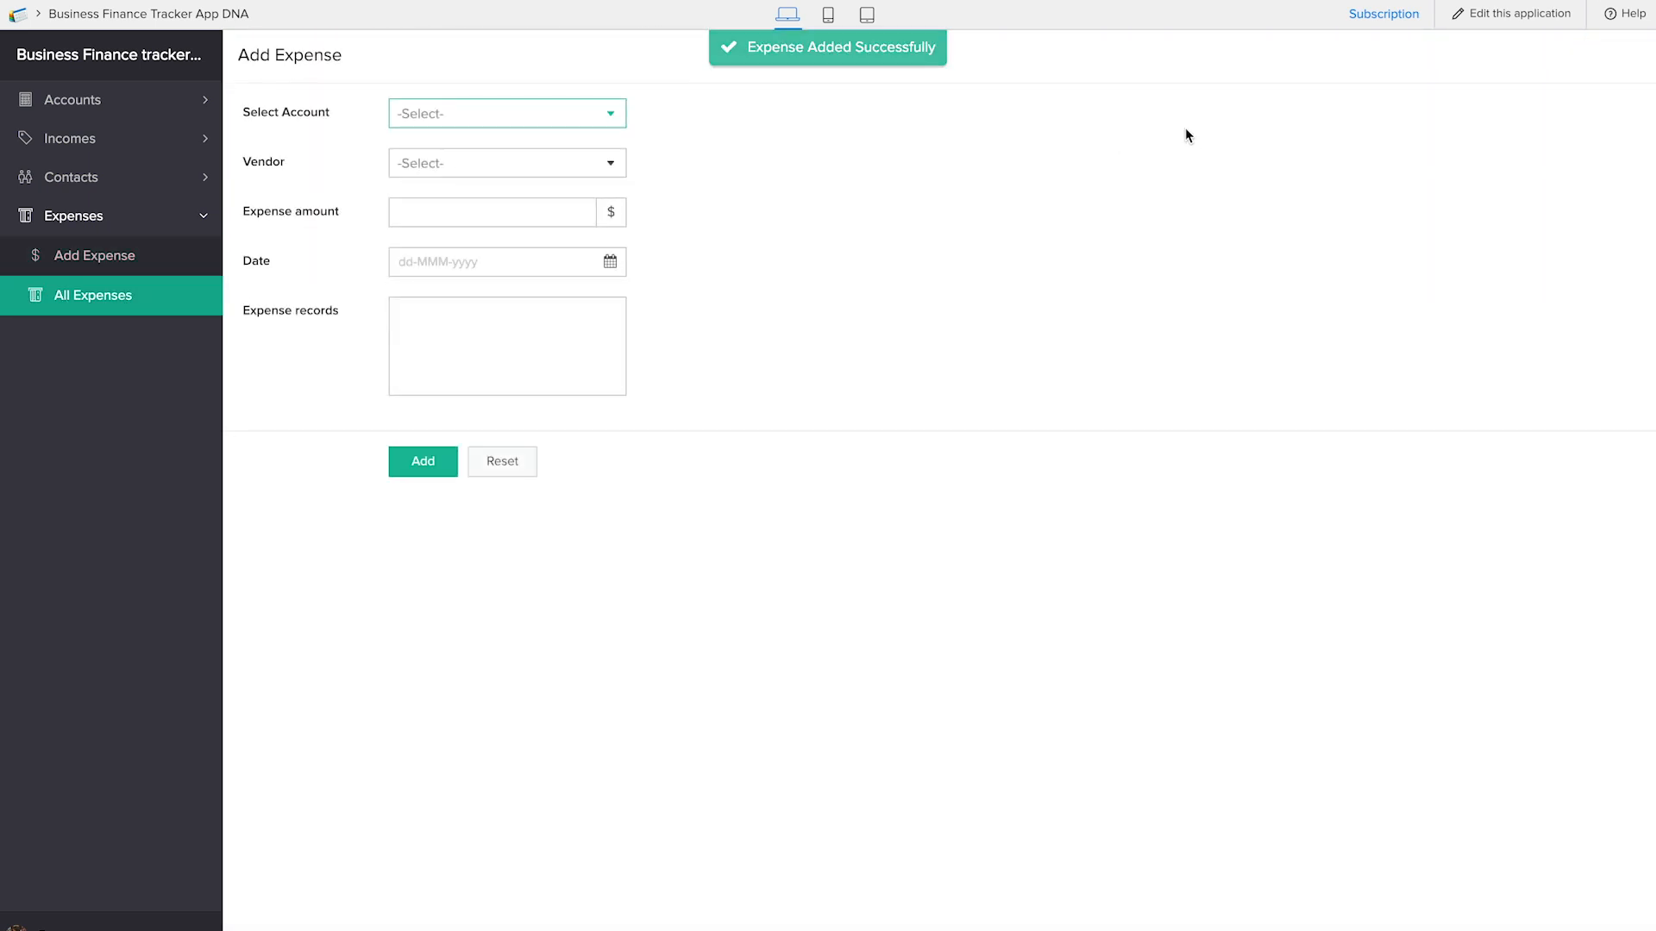
click(130, 303)
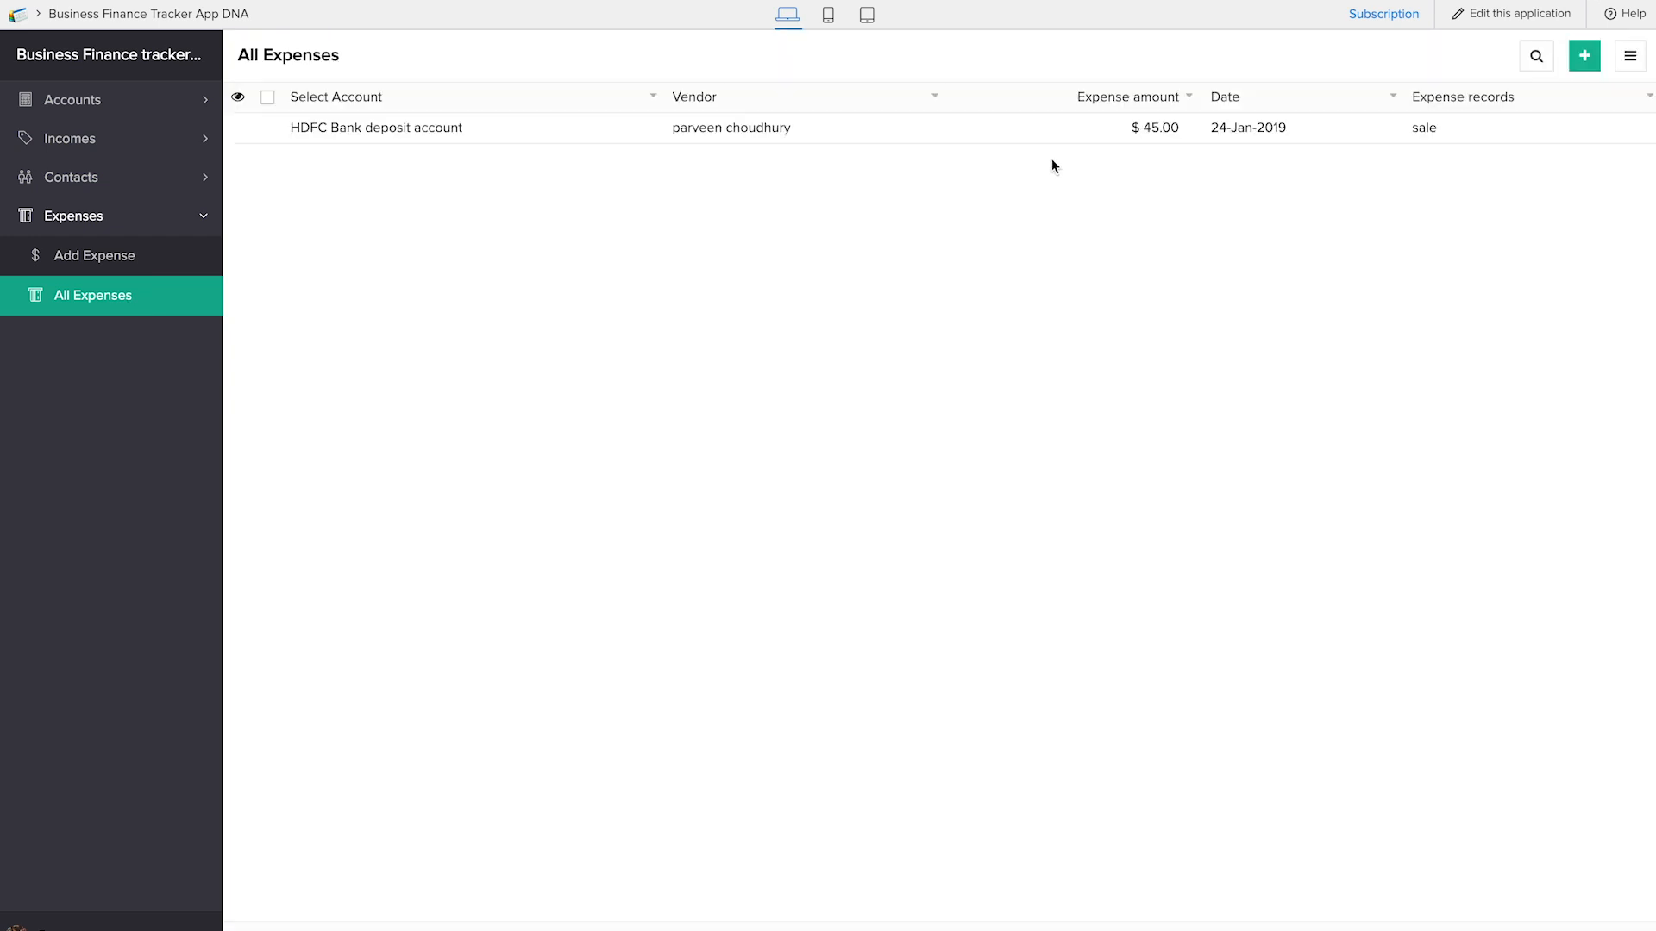
click(96, 110)
click(101, 181)
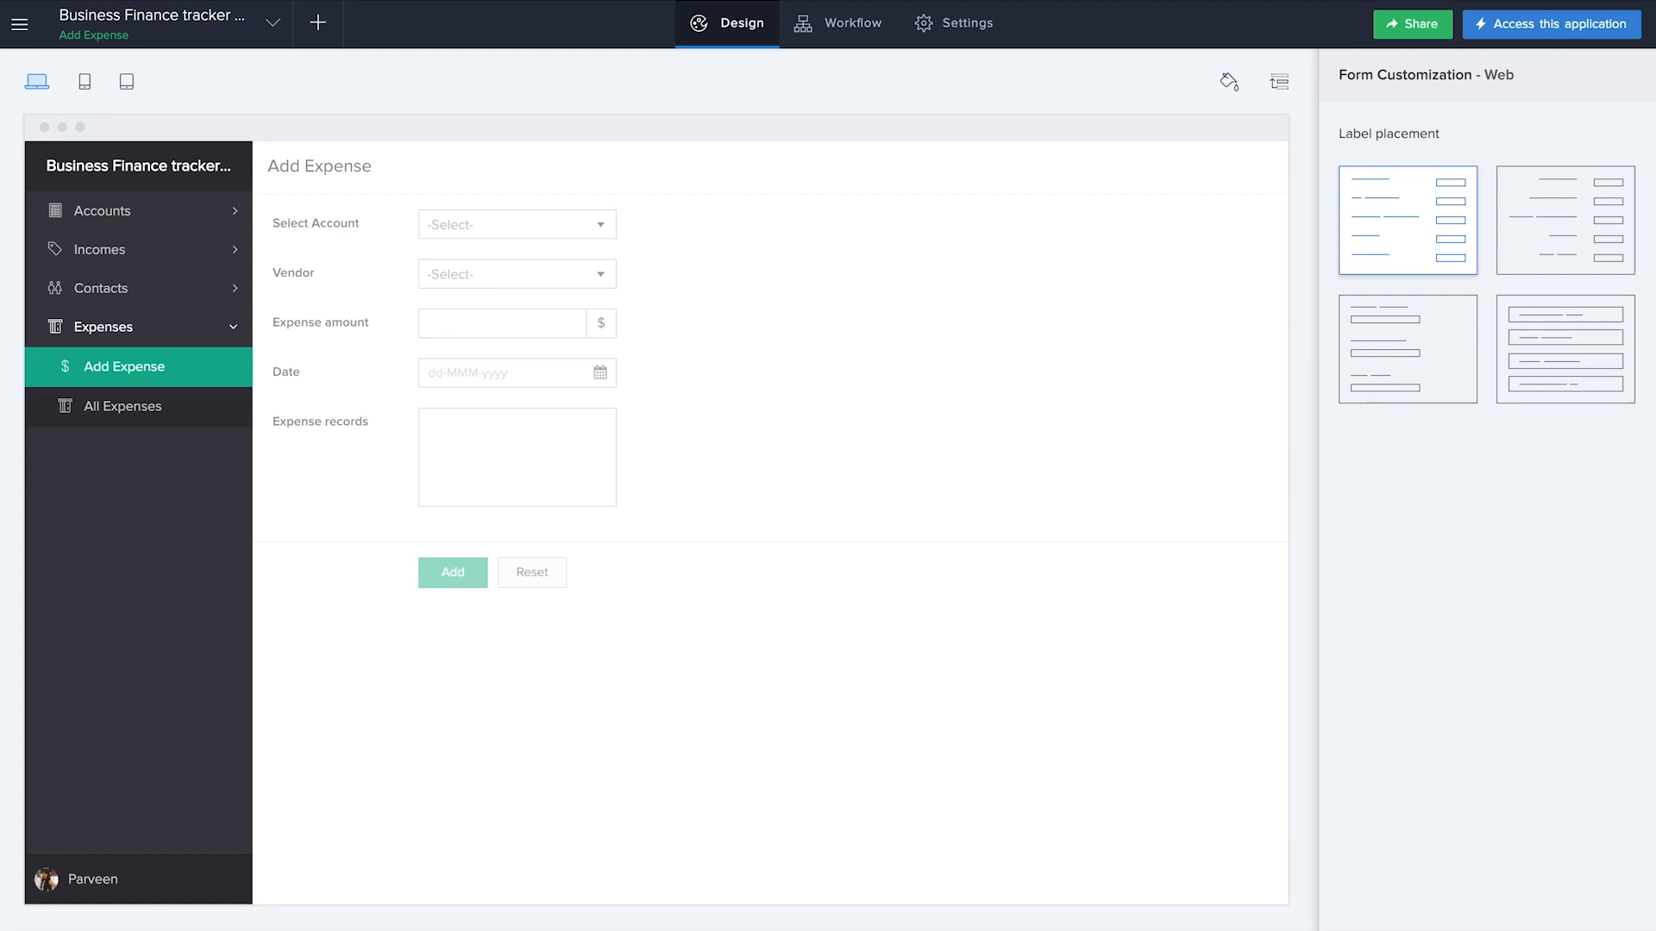
Create a form workflow named "subtract balance" that runs when a record is created in Add Expense
click(318, 23)
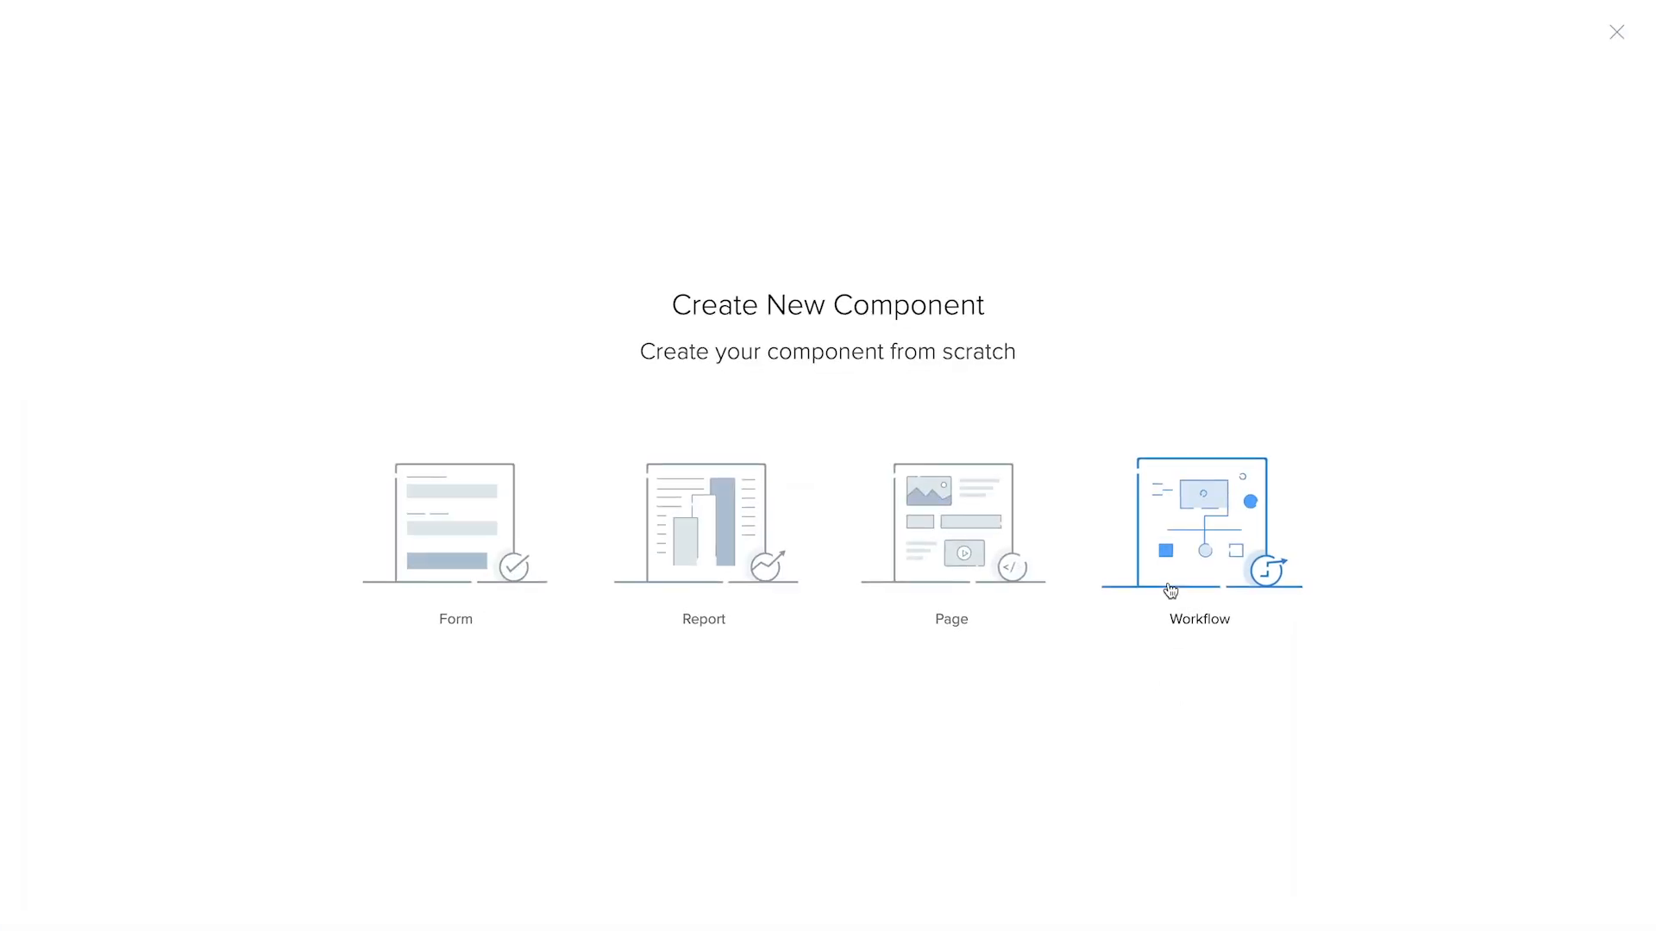
click(1207, 556)
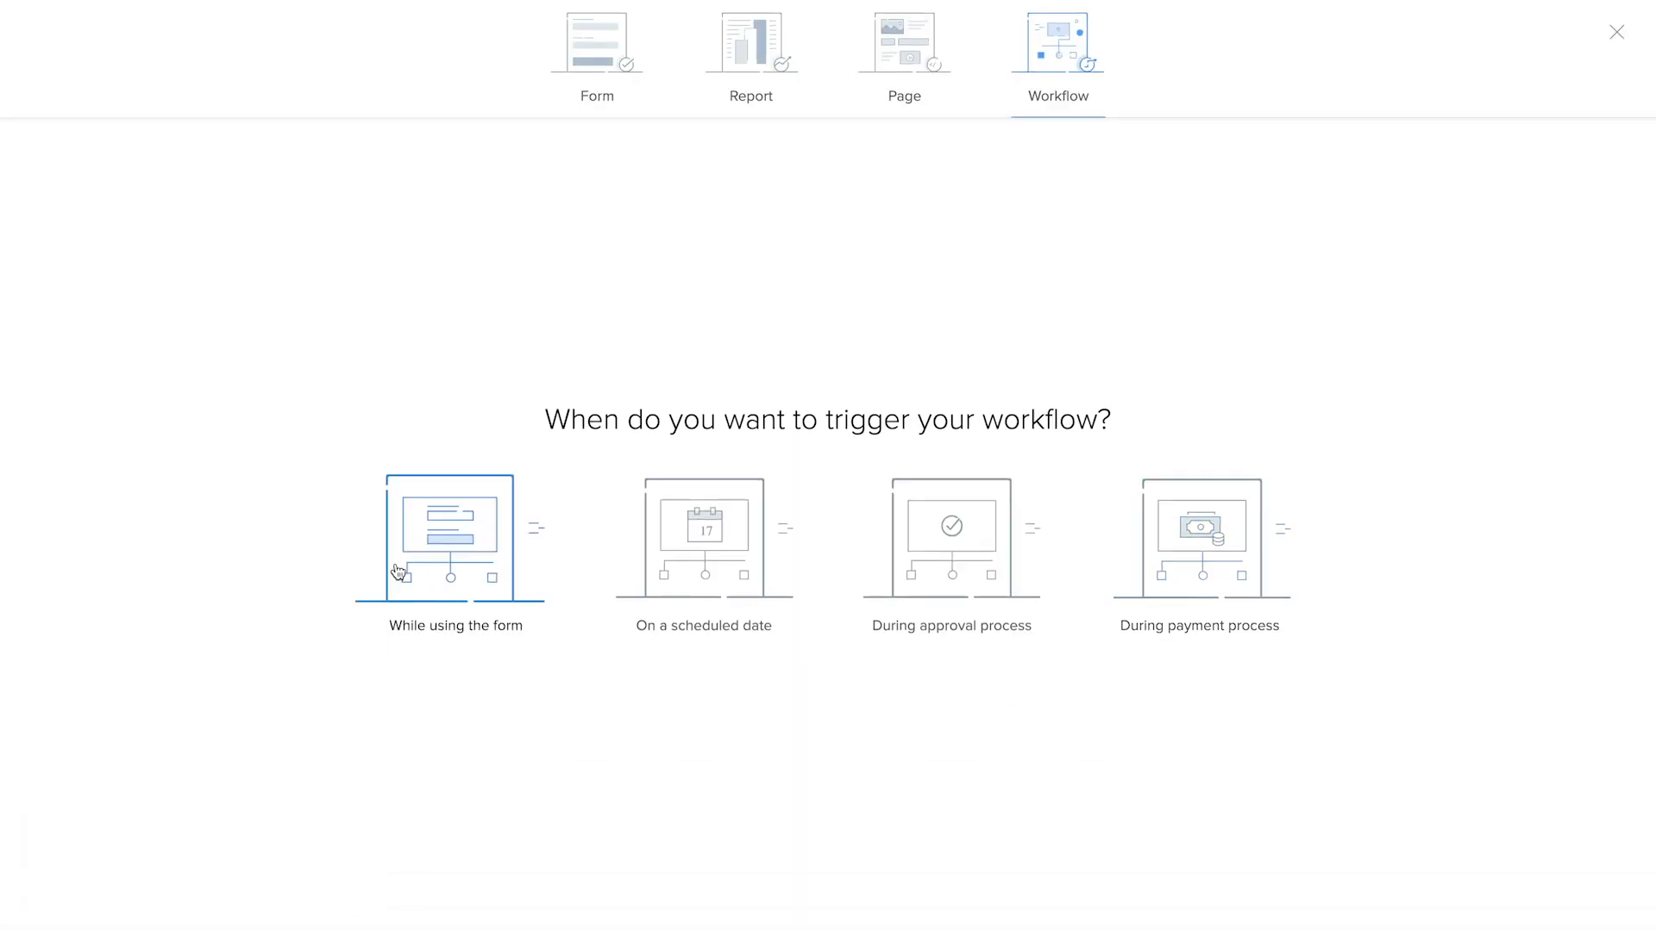
click(399, 573)
click(830, 390)
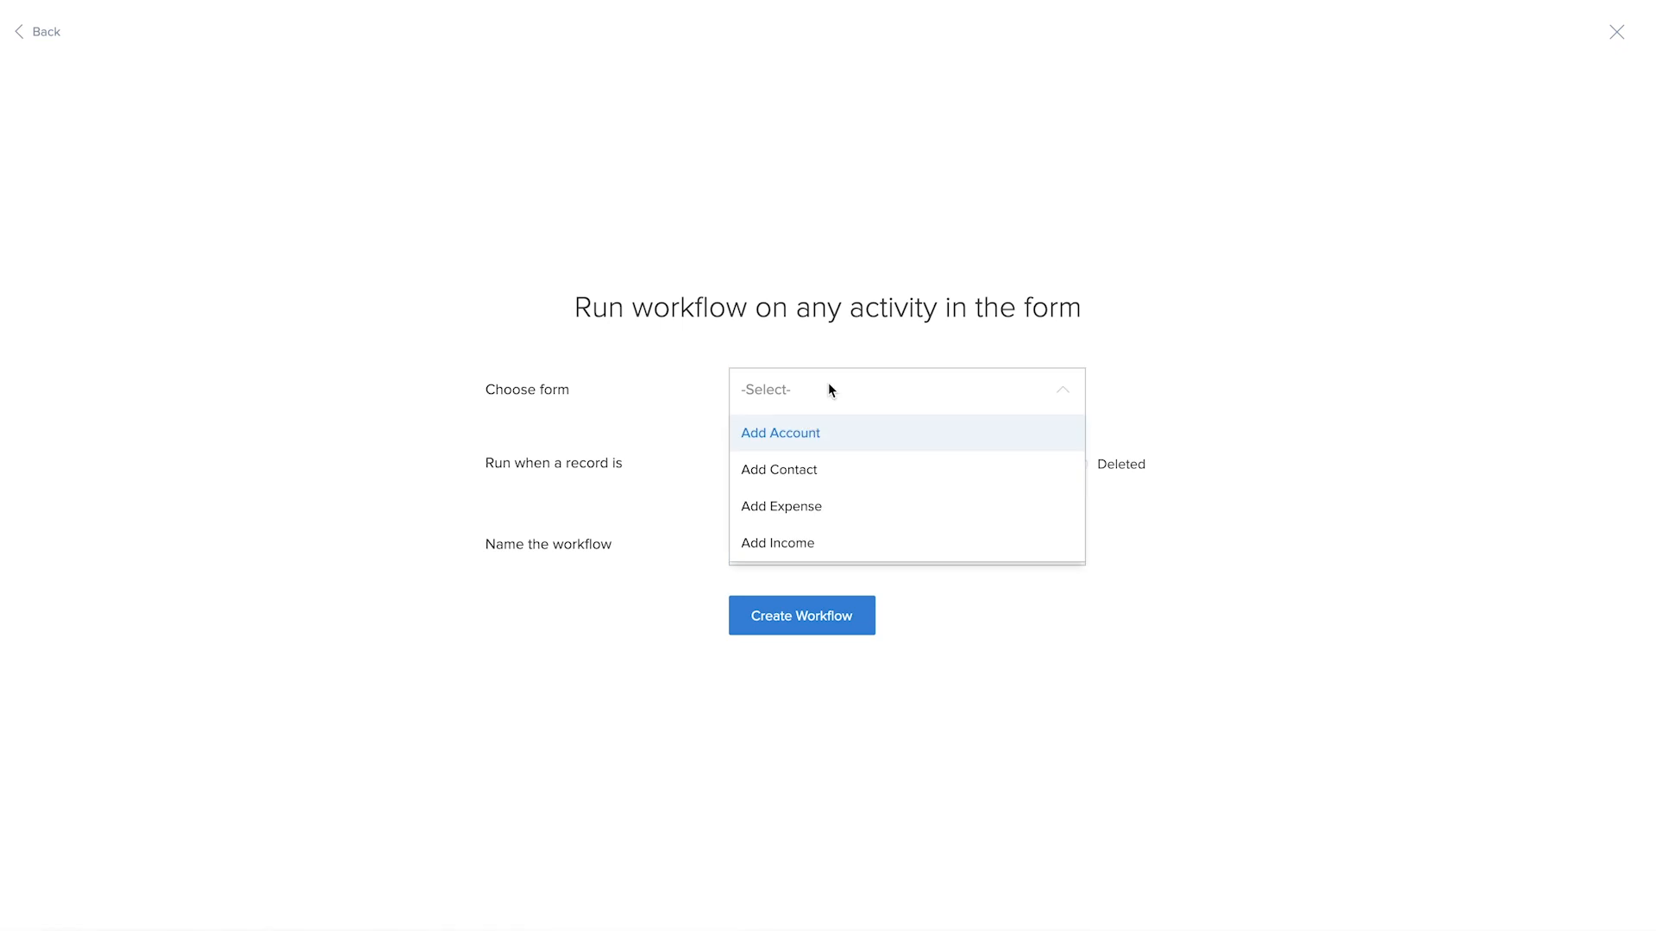
click(826, 506)
click(816, 543)
text(subtract balance)
click(852, 618)
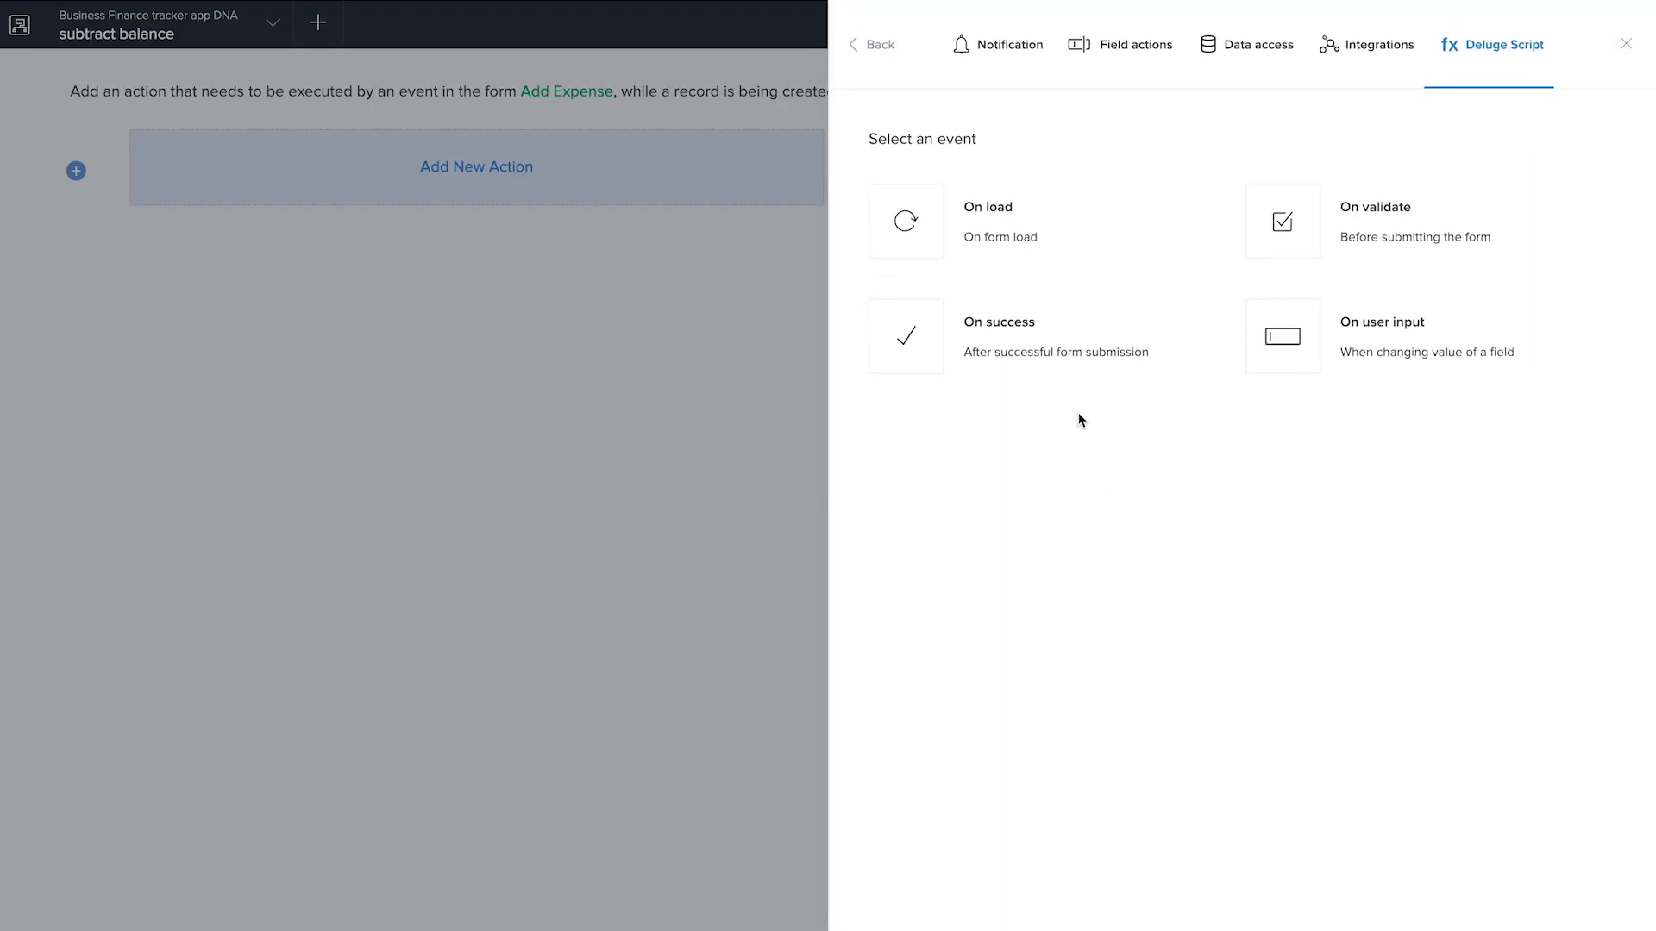
Start an On success Deluge script with the line fetch_acc2 = Add_Account[ID == input.Select_Account];
click(1073, 351)
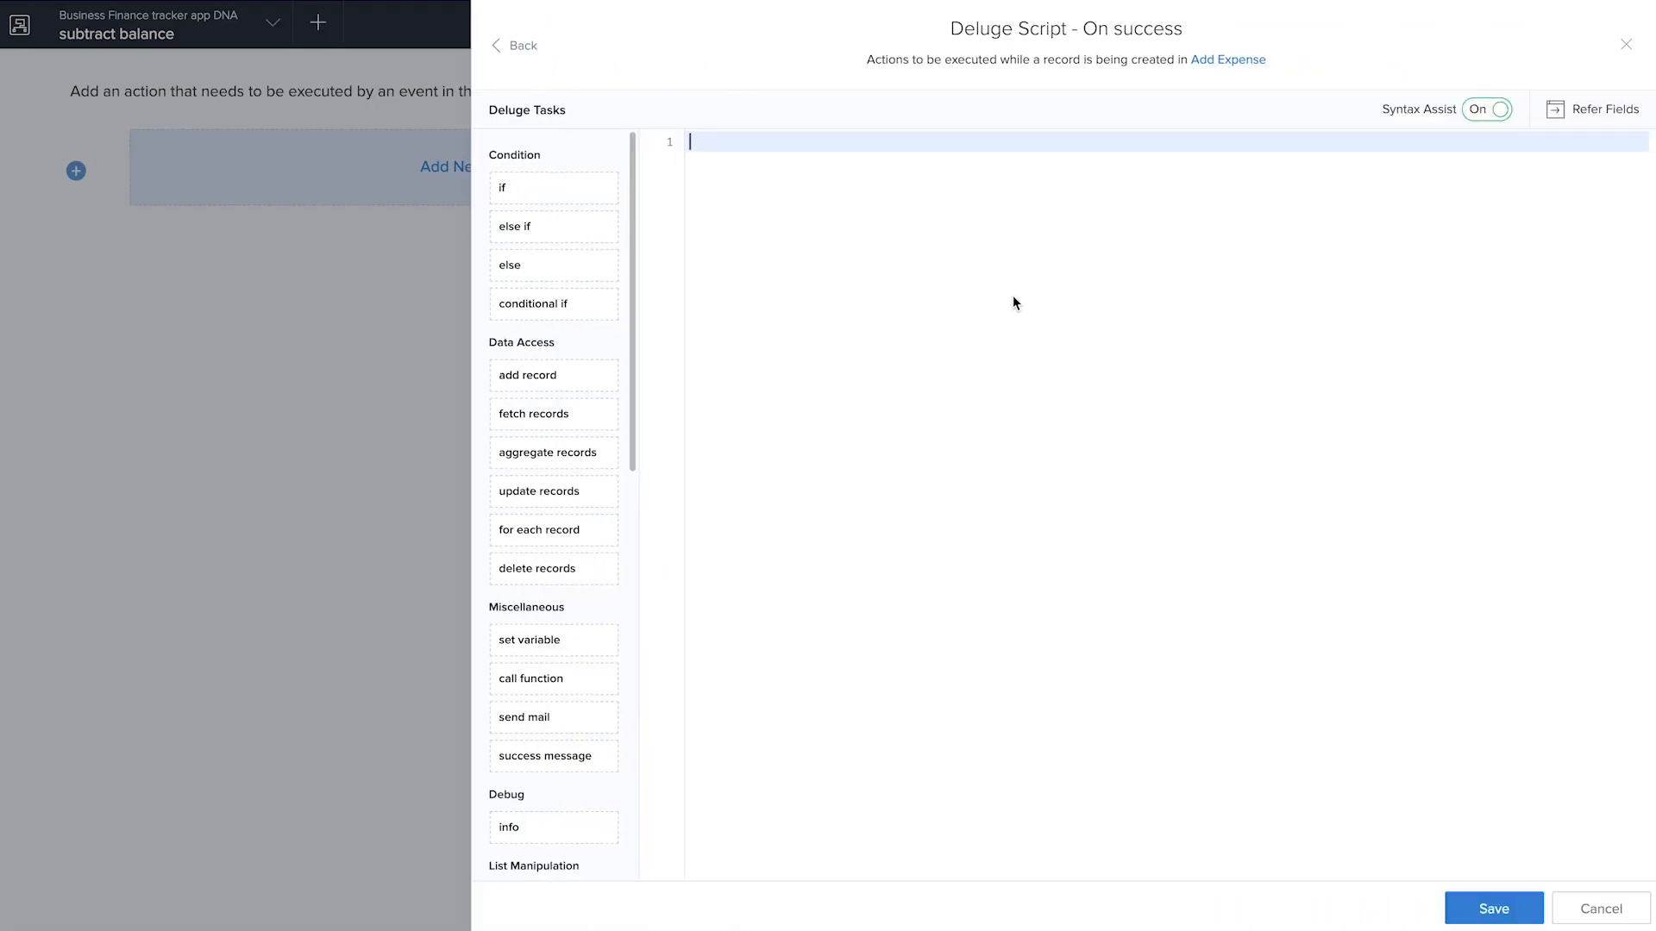
text(fetch_acc2 = Add_Account)
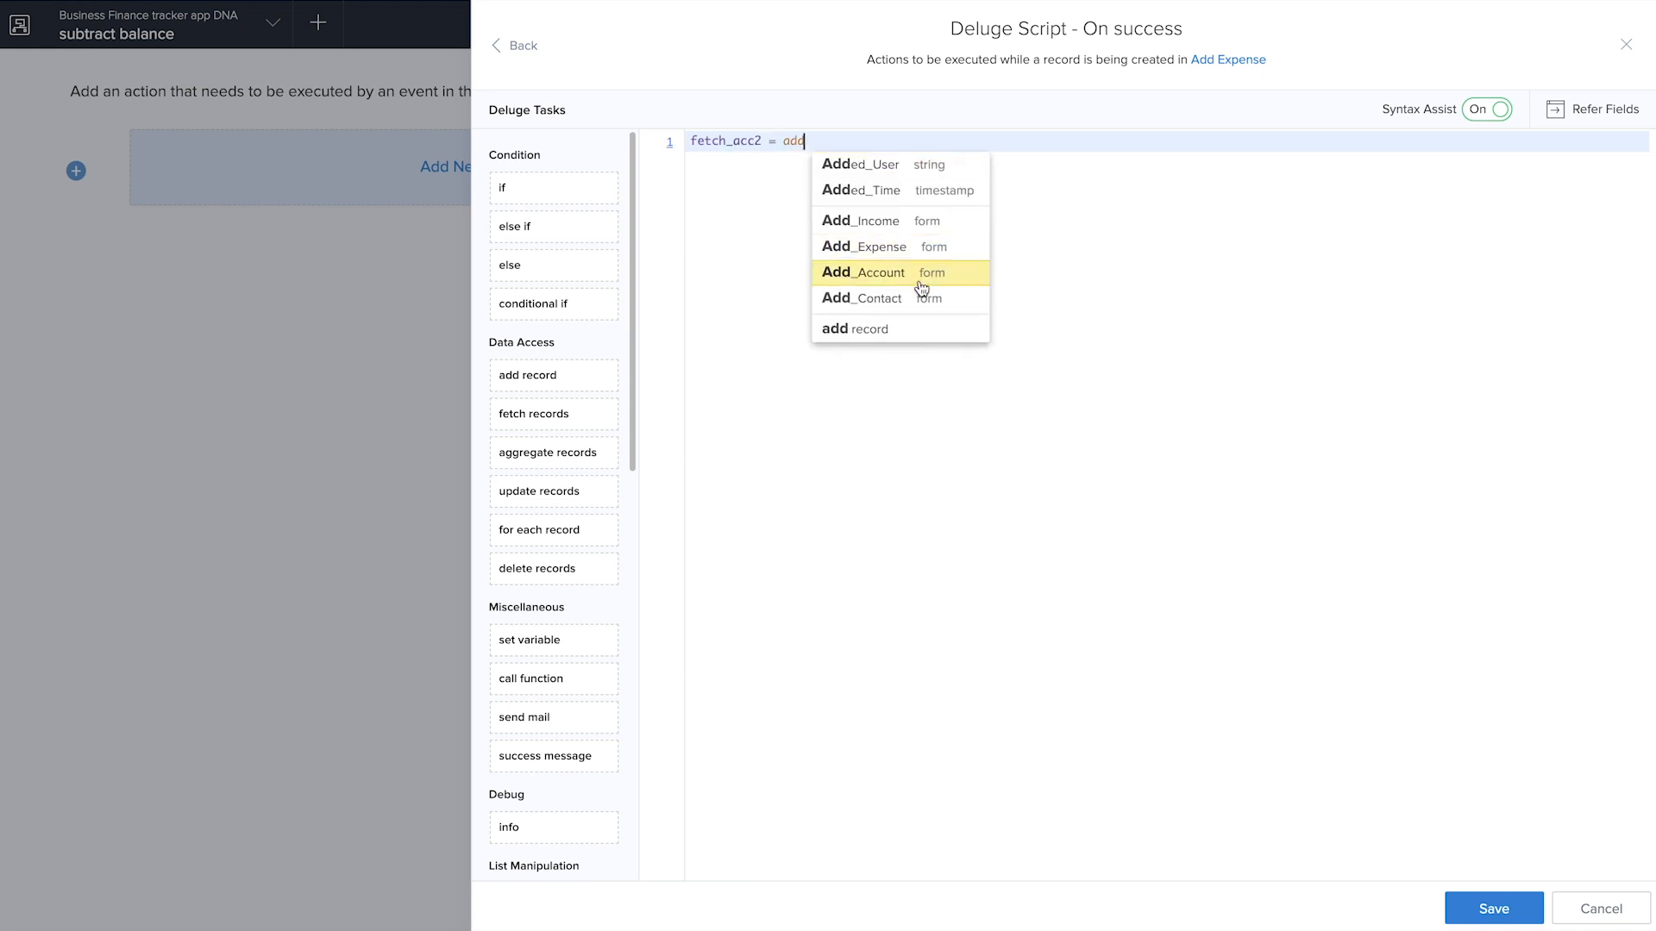
text([ID)
text(== input.)
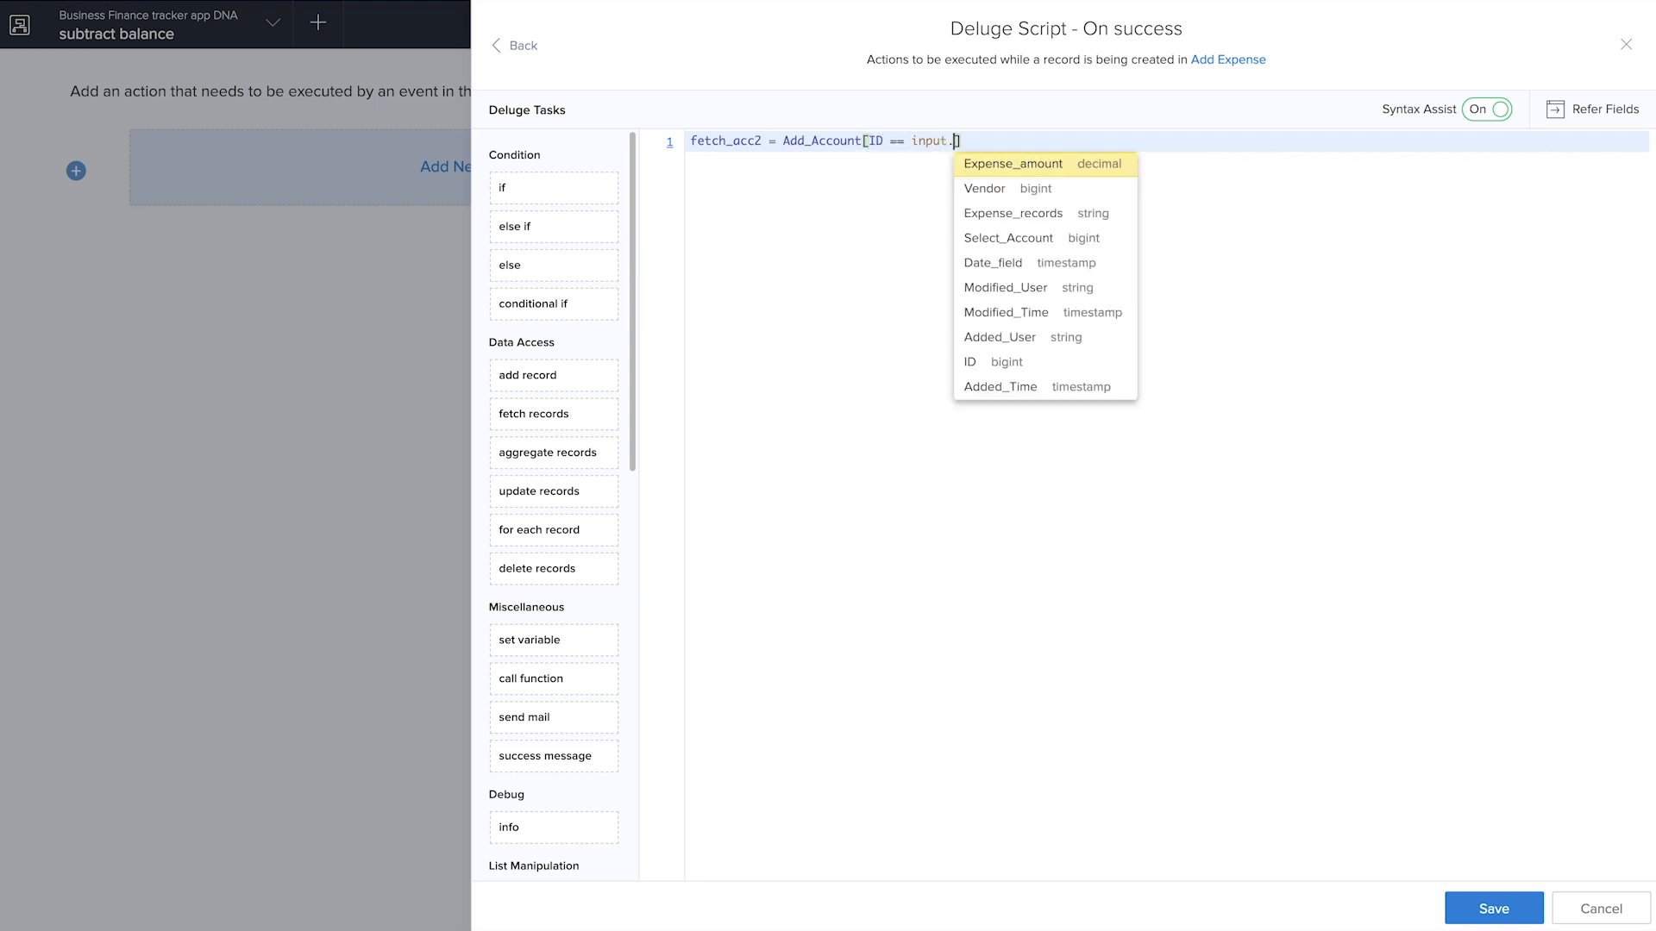
click(1038, 242)
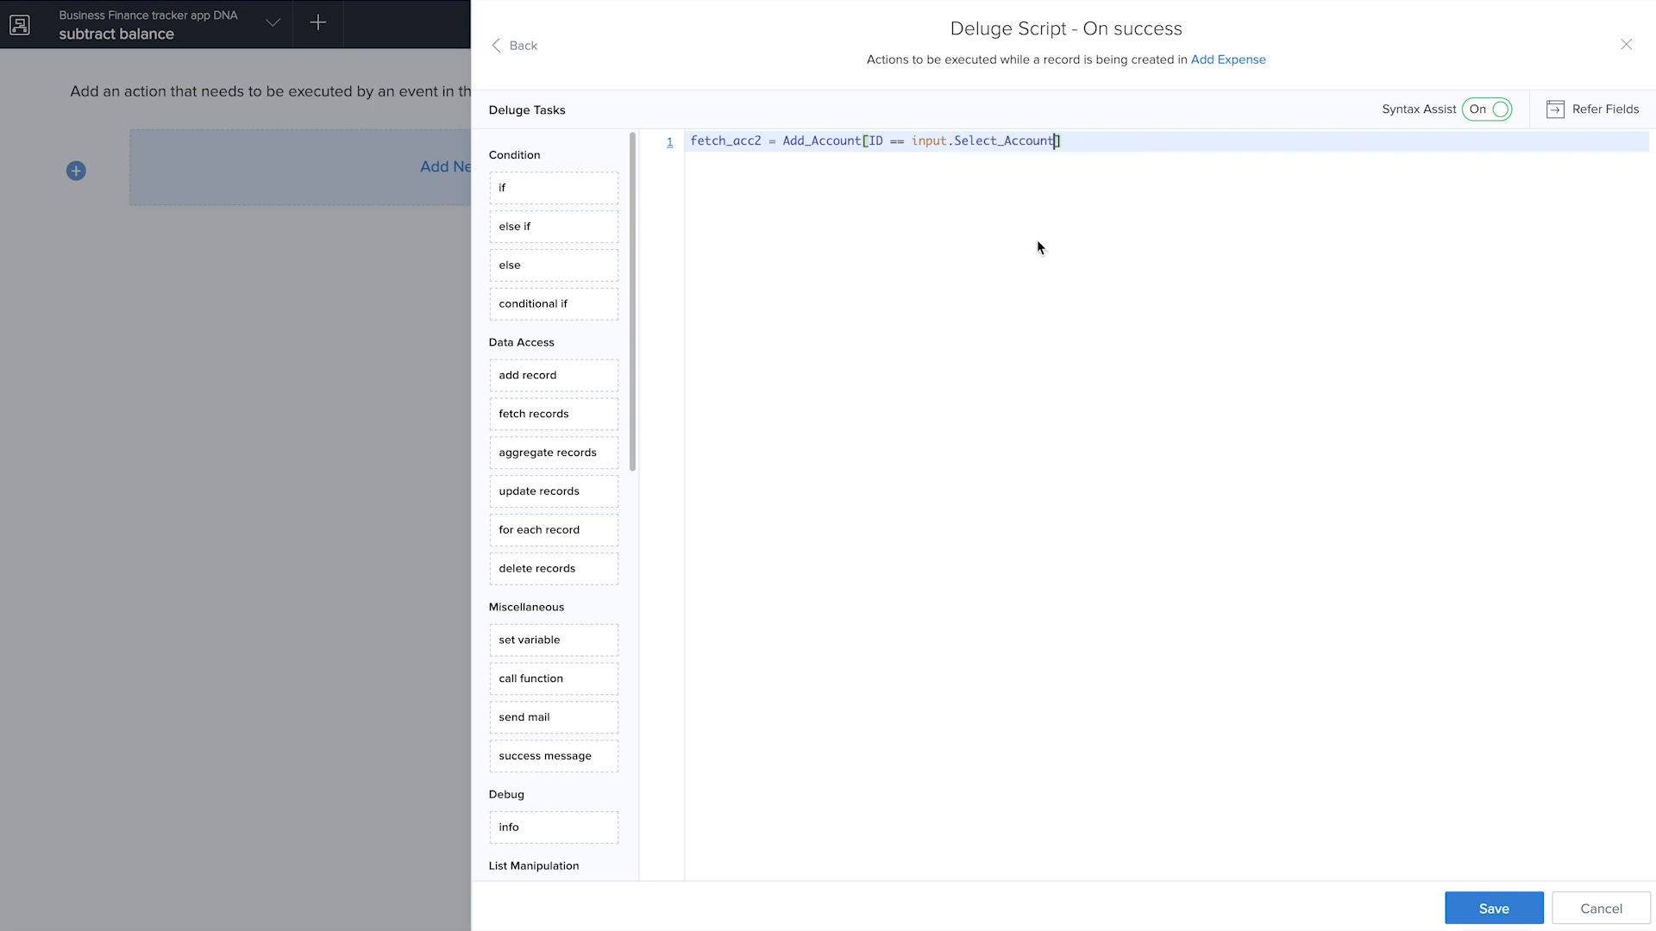
text(;)
key(Return)
Add the line fetch_acc2.Account_Balance = fetch_acc2.Account_Balance - input.Expense_amount; and save the script, finishing the workflow
text(fetc)
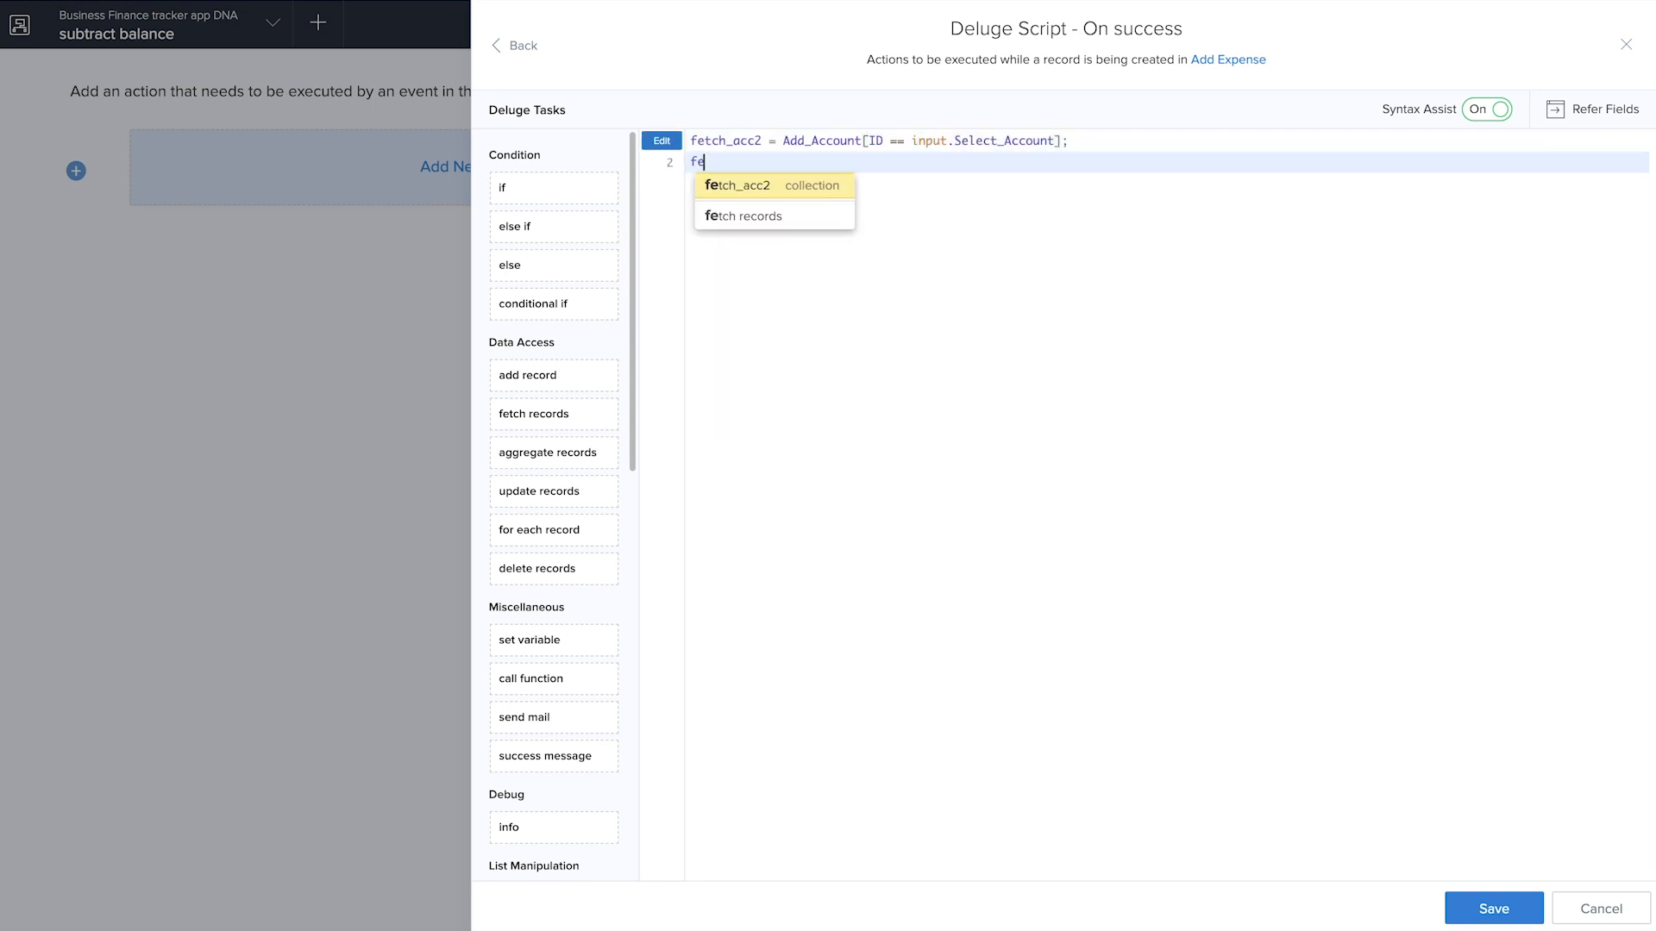
click(796, 197)
text(.)
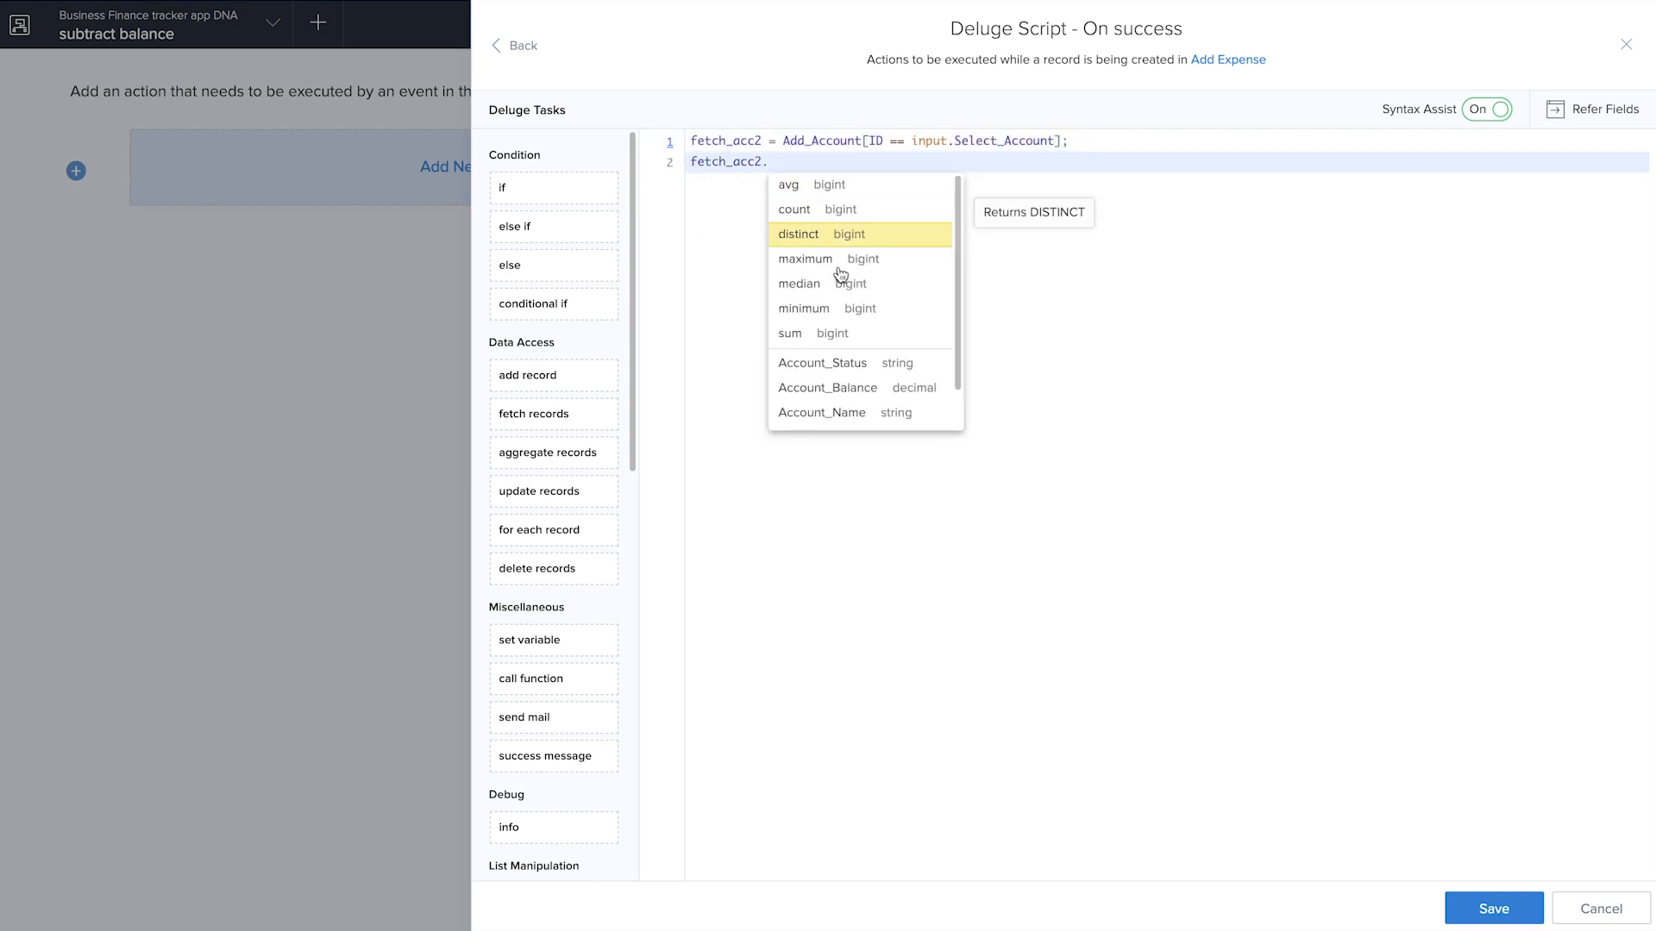
click(825, 388)
text(= fe)
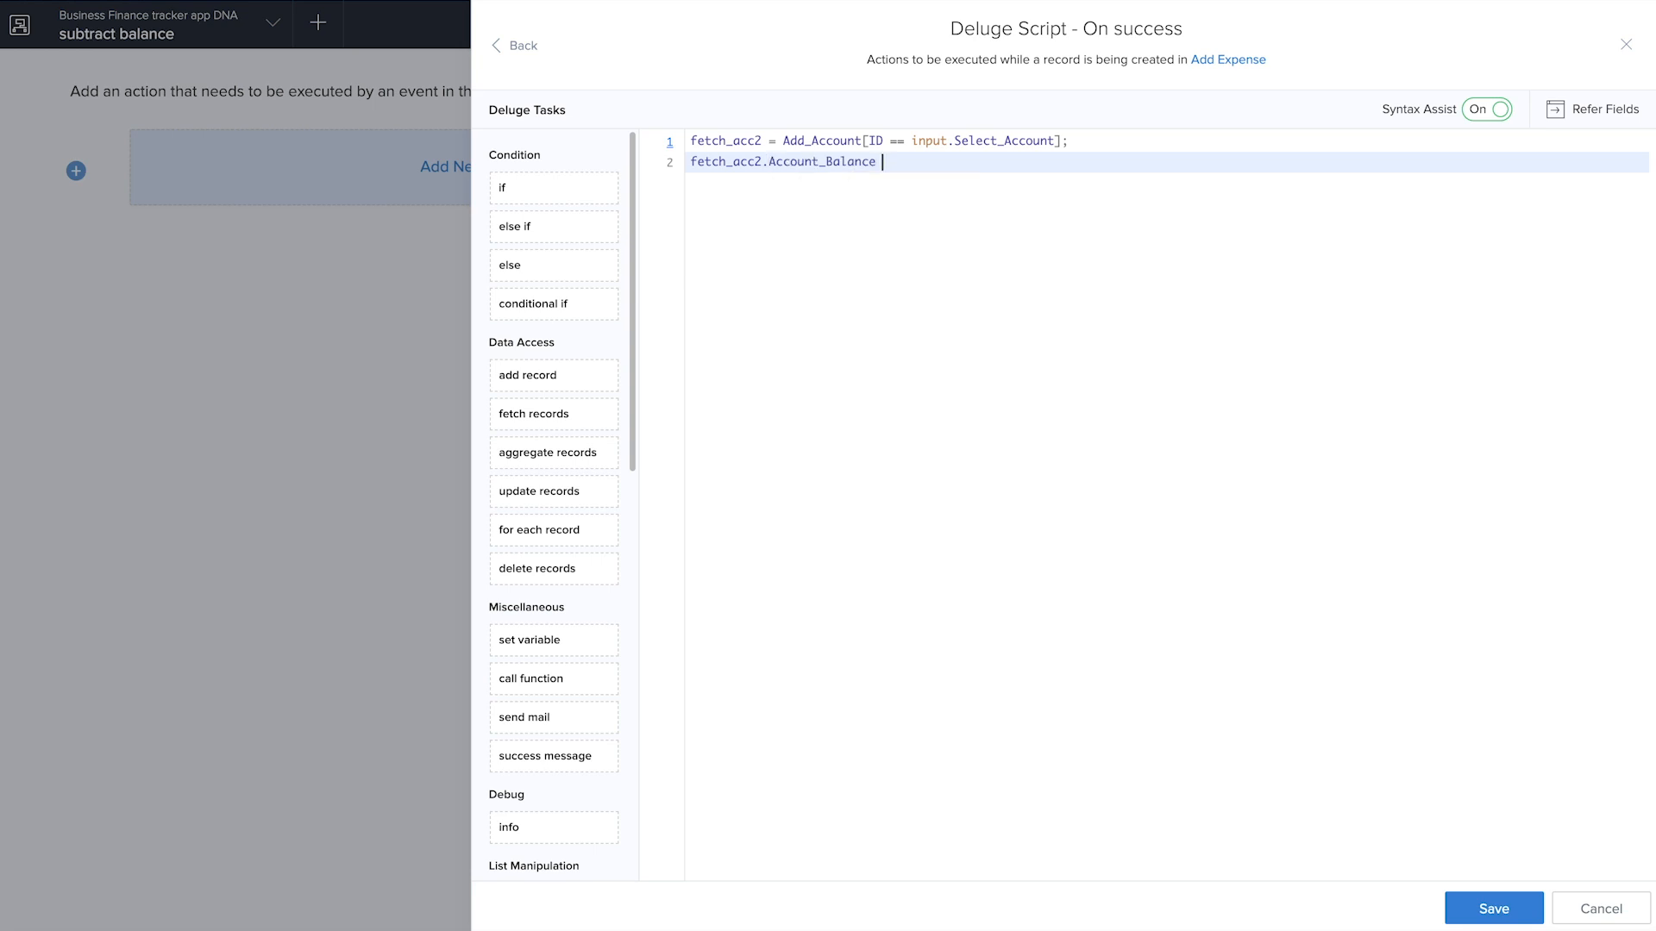
click(936, 185)
text(.)
click(1035, 388)
text(- input.)
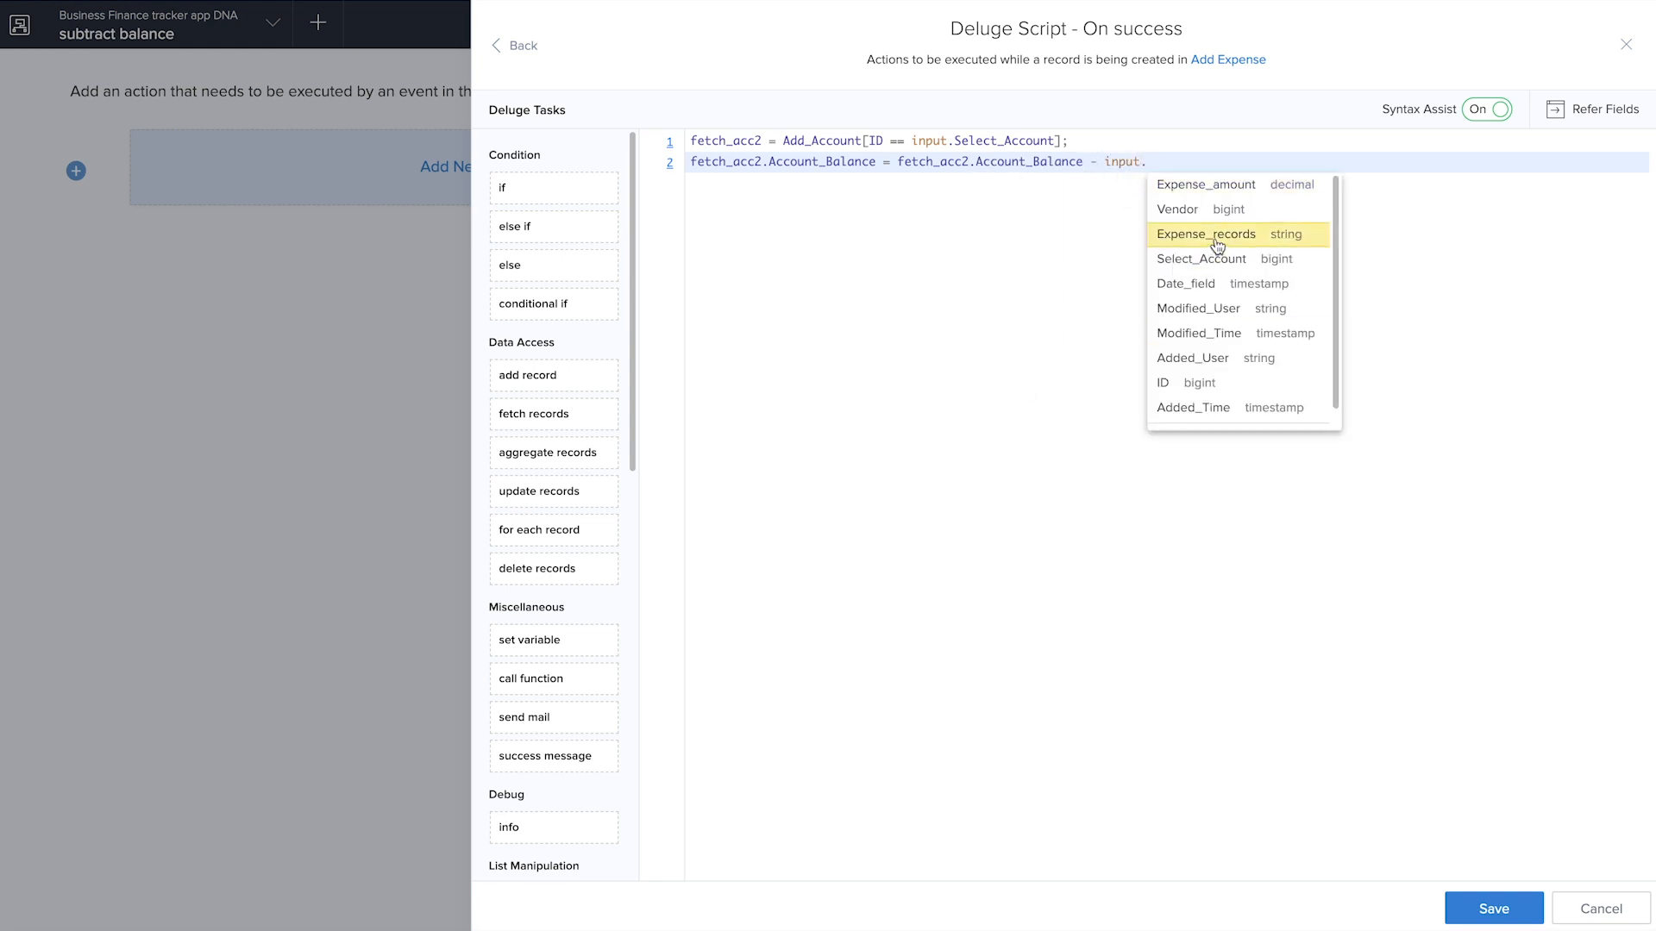
click(1214, 187)
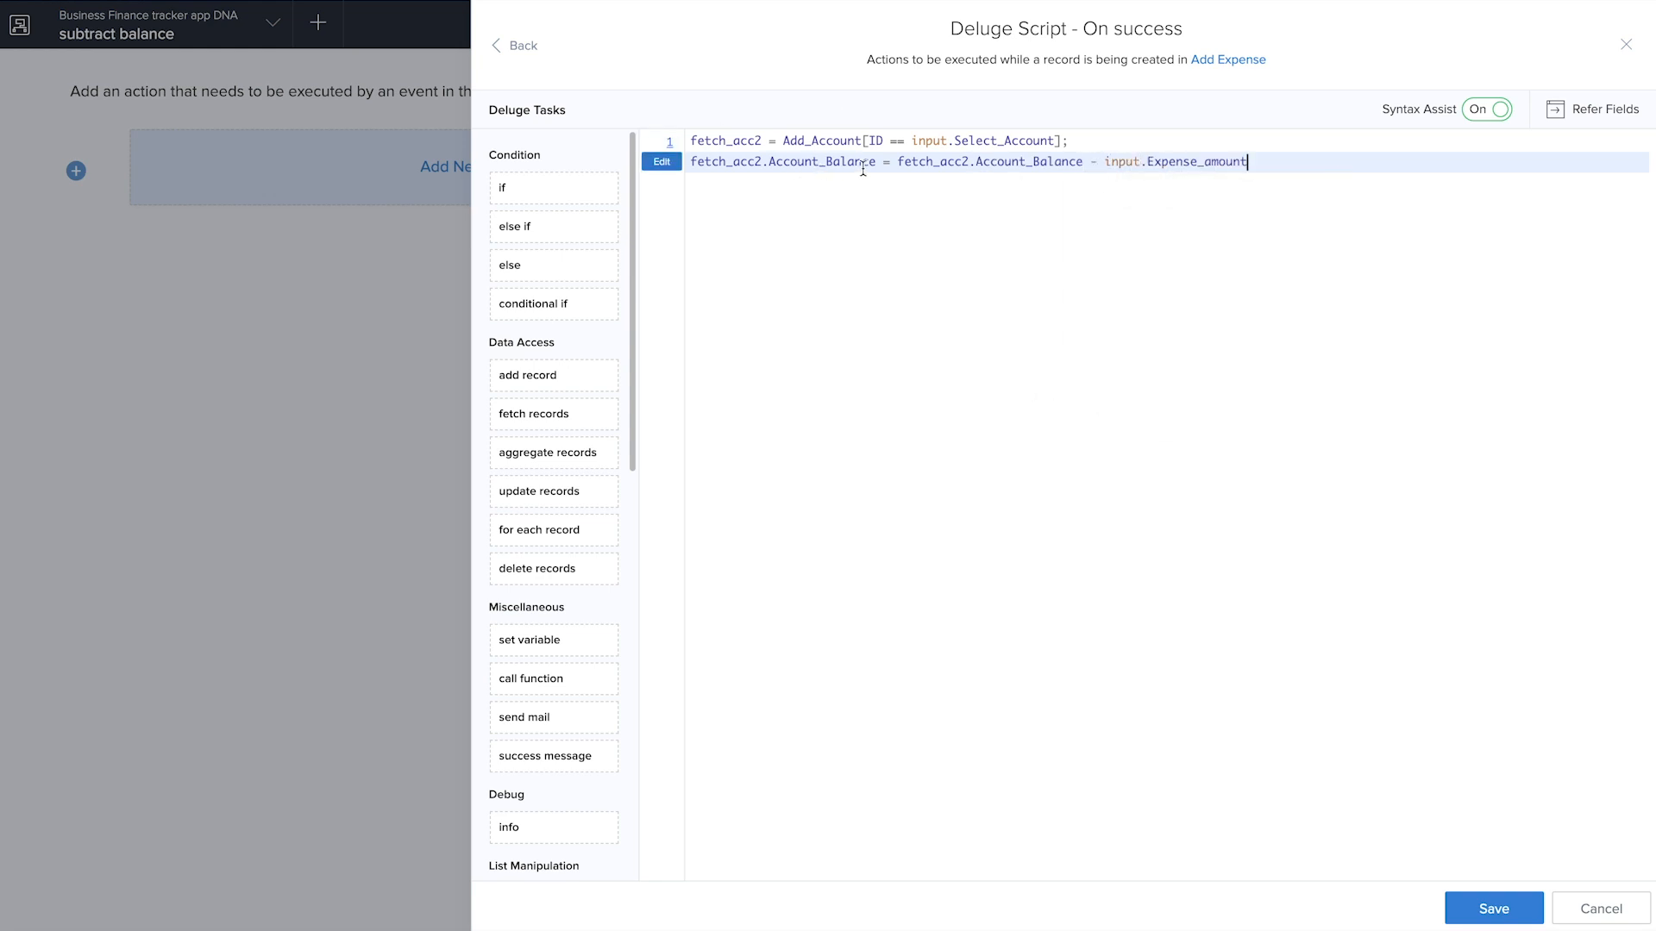
text(;)
click(1500, 908)
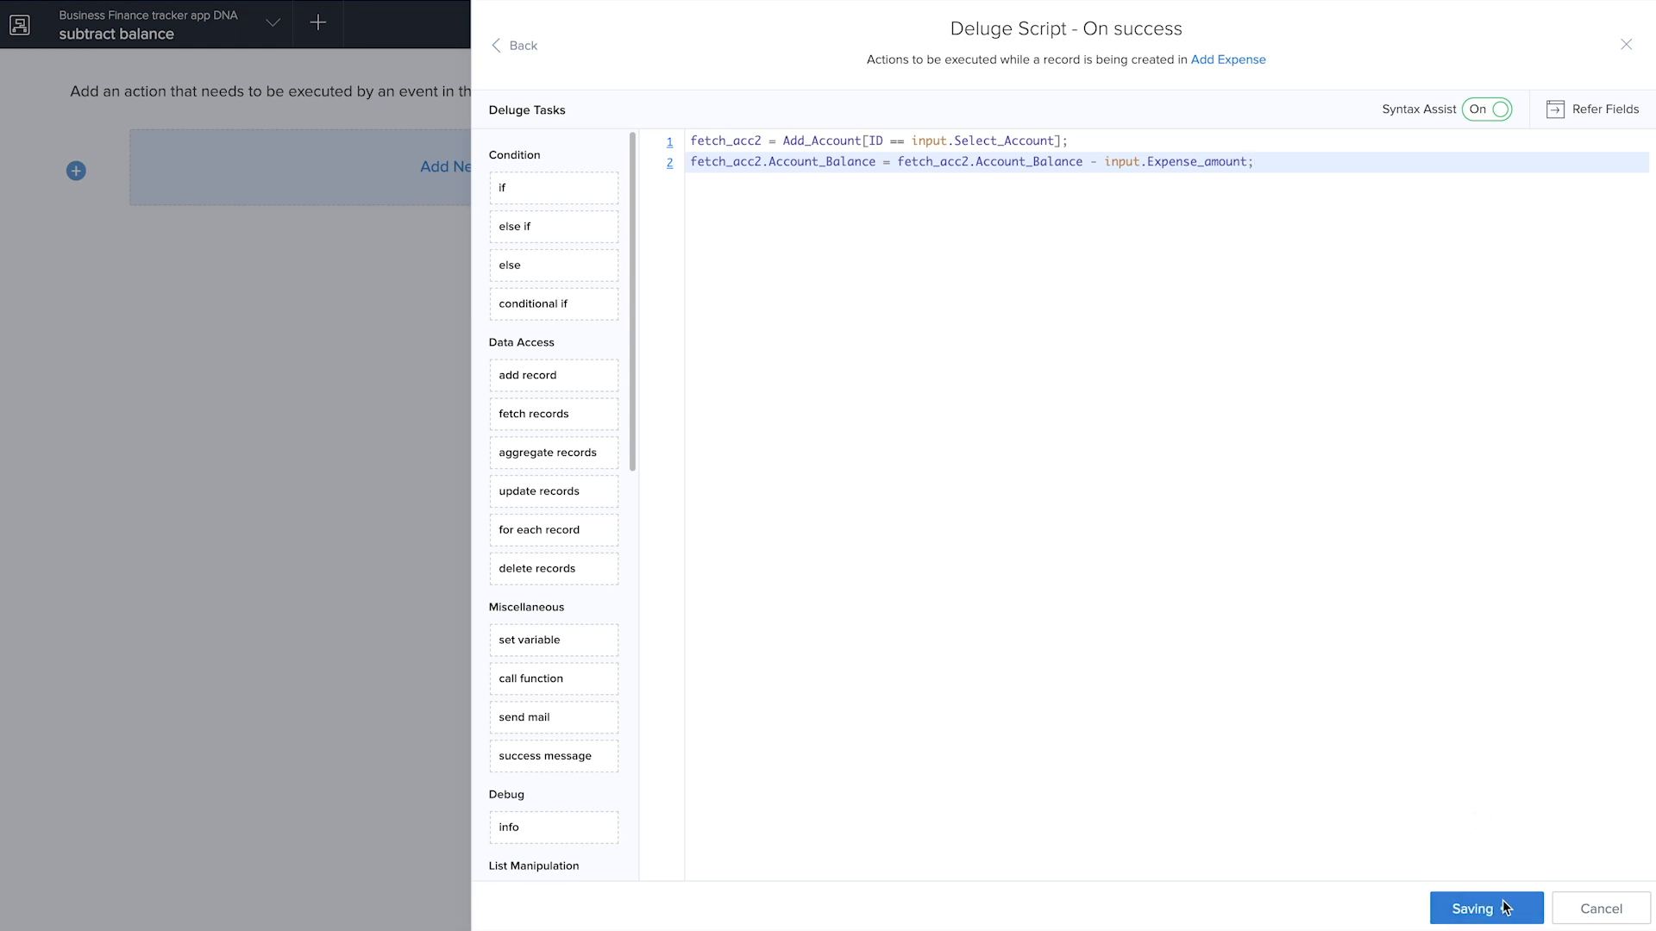
click(1625, 45)
click(1611, 21)
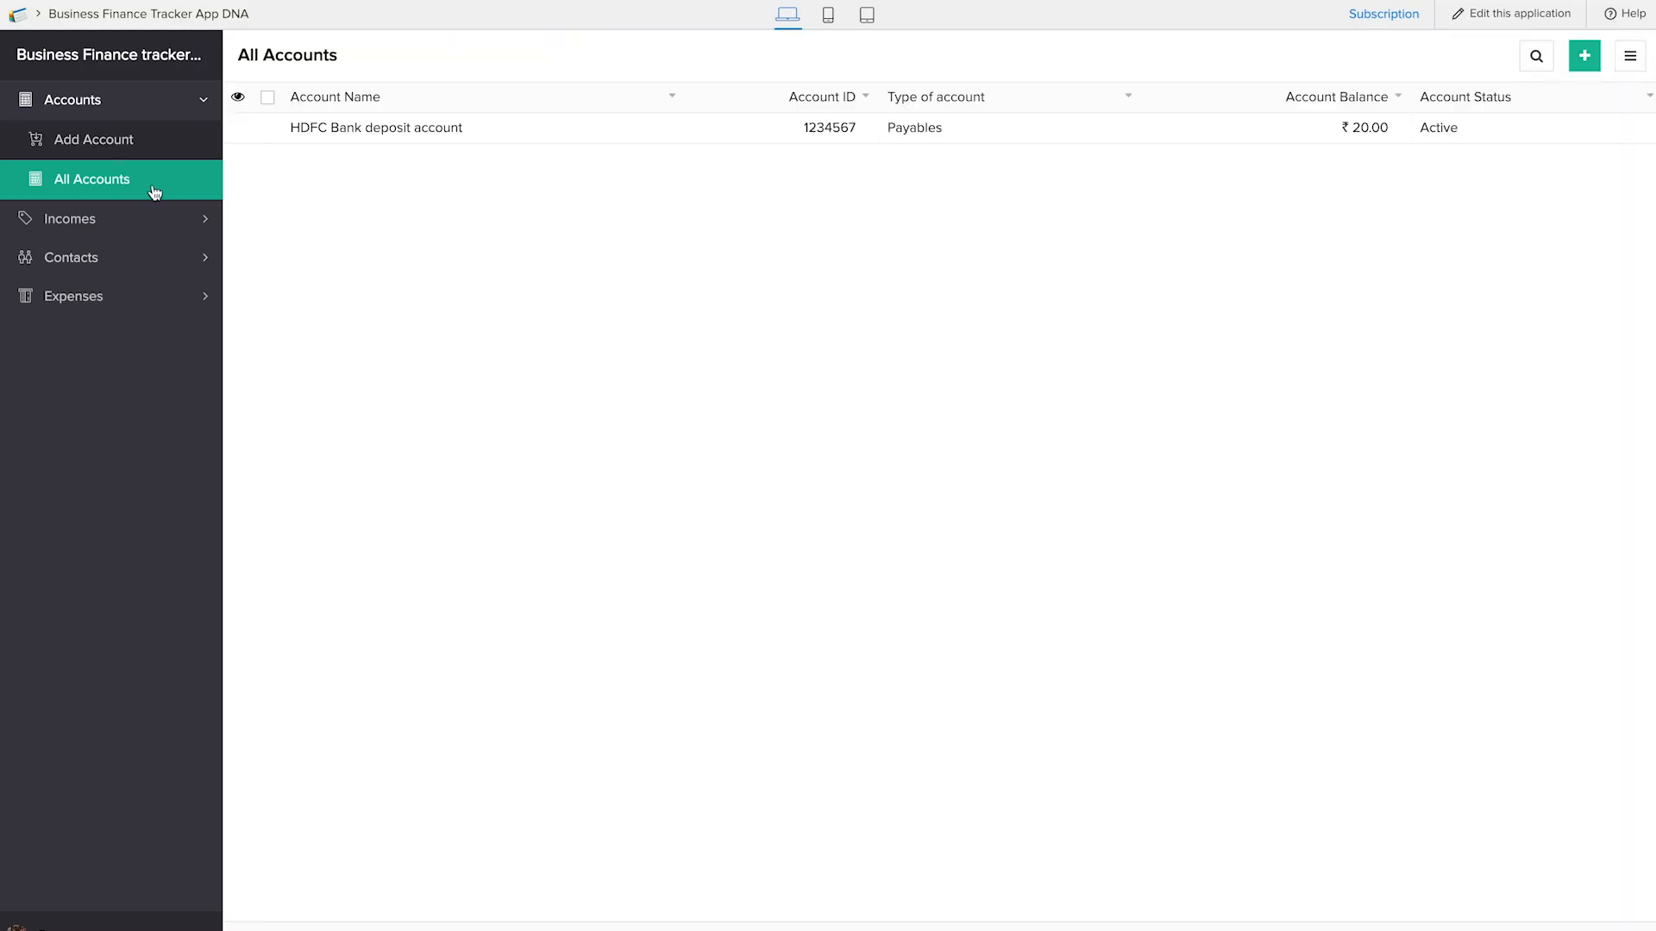
Start another expense in the live application, choosing HDFC Bank deposit account and the same vendor contact
click(111, 297)
click(112, 258)
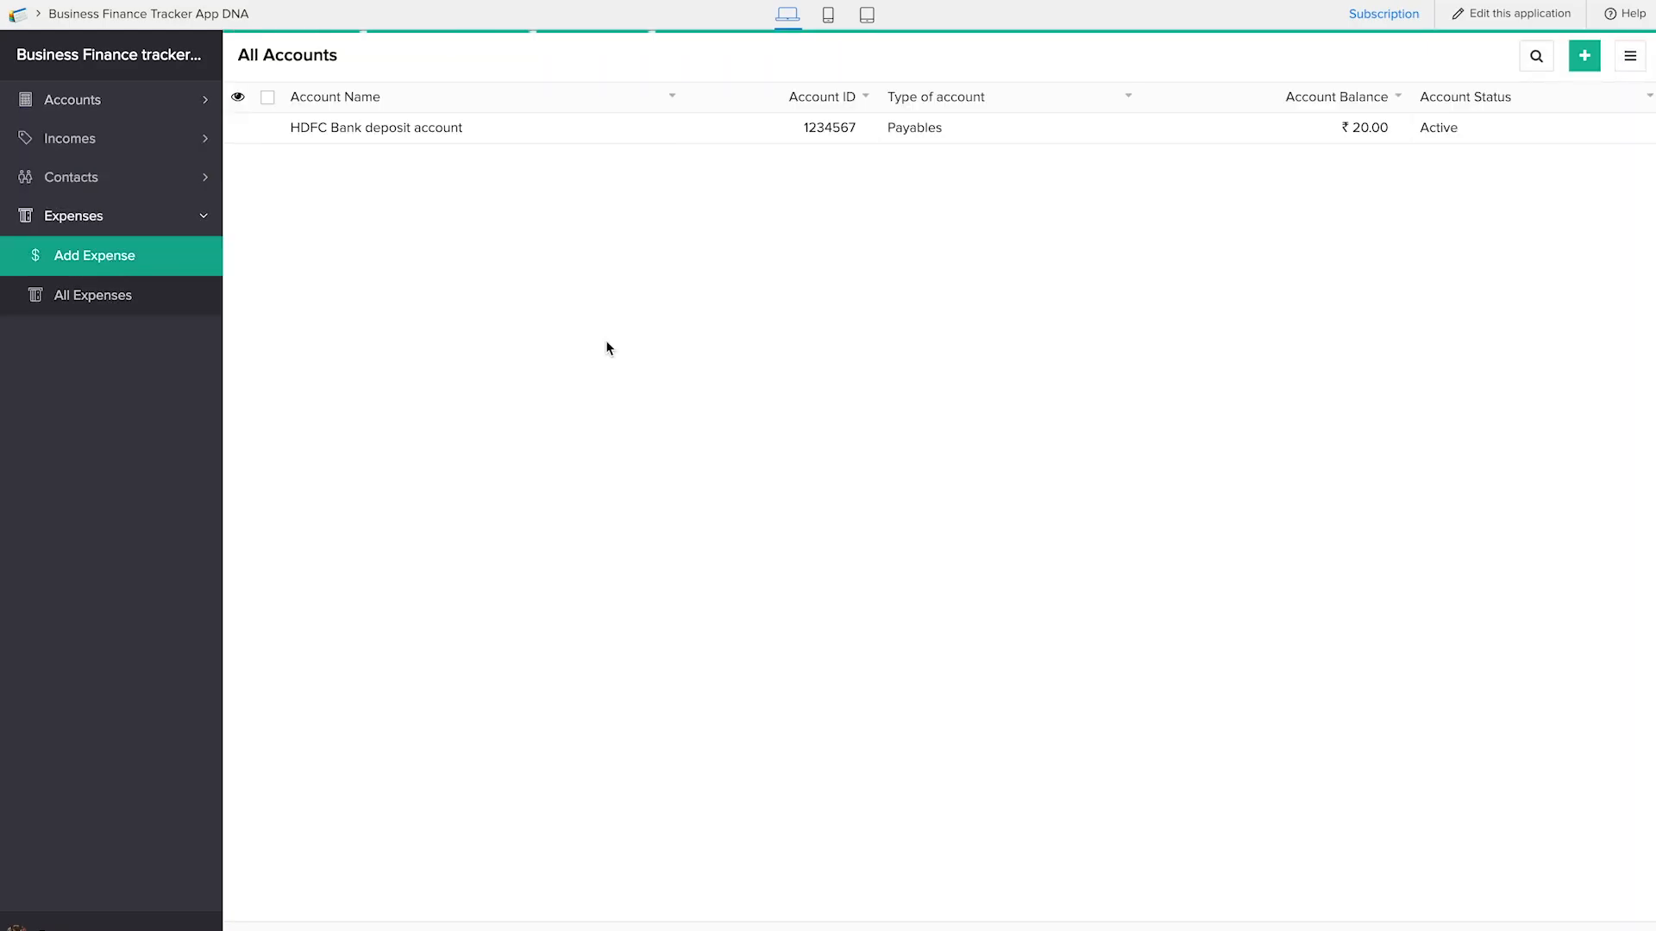
click(470, 121)
click(472, 149)
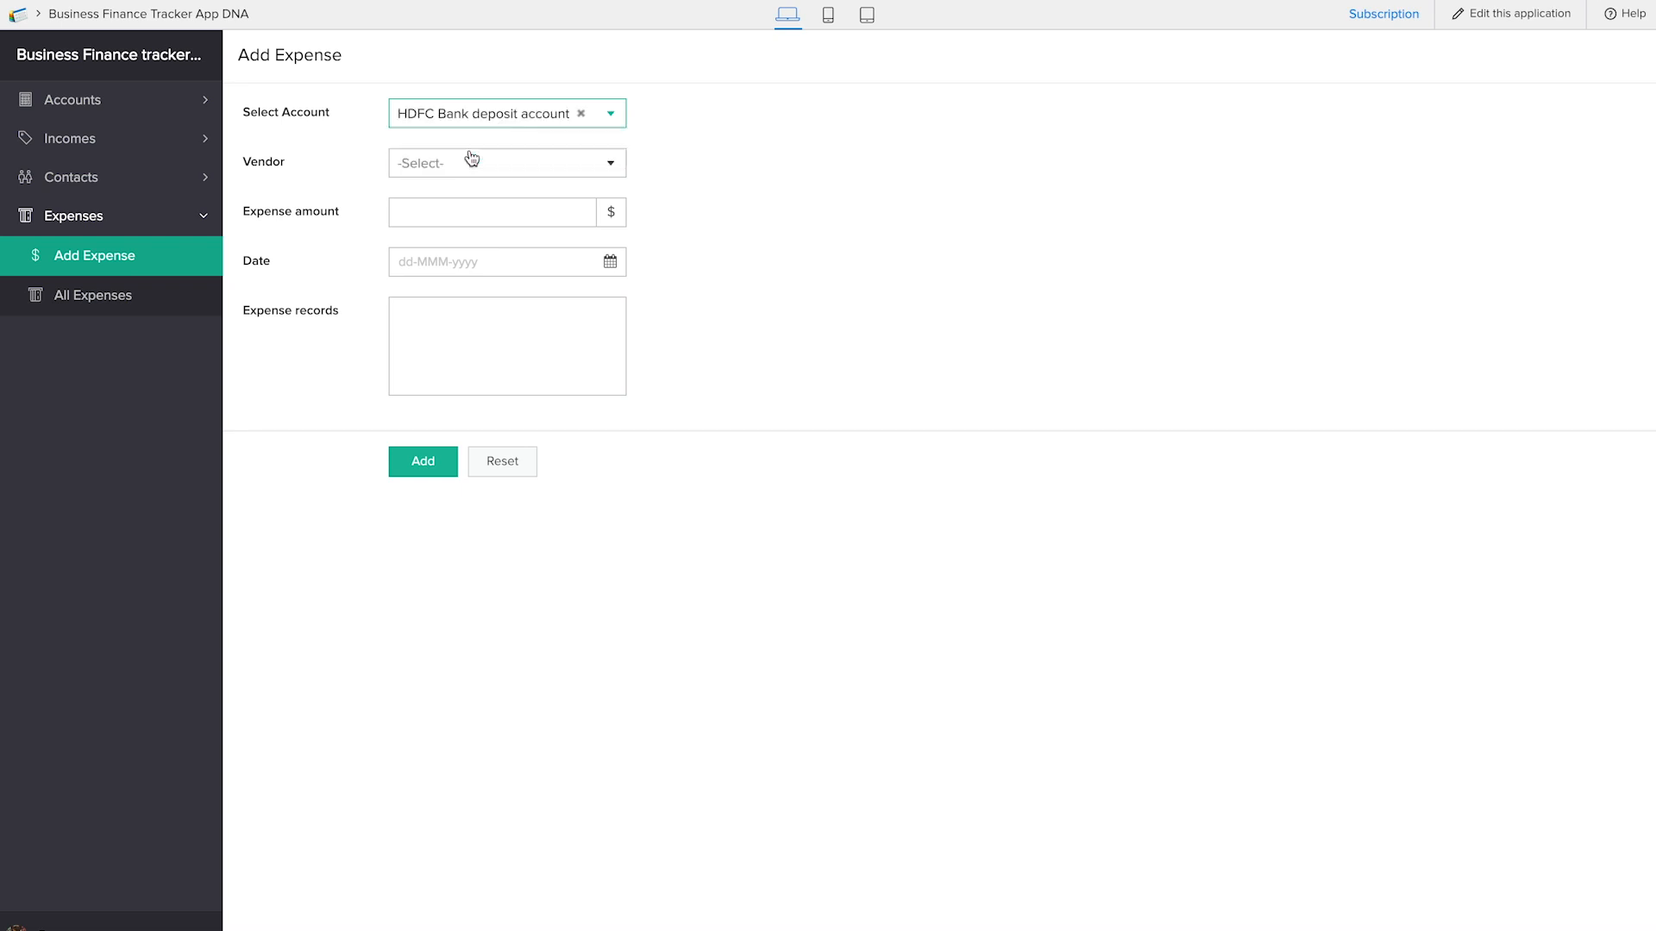
click(472, 158)
click(472, 194)
Enter expense amount 10, date 24-Jan-2019 and expense record "sale2", and submit the expense
click(470, 208)
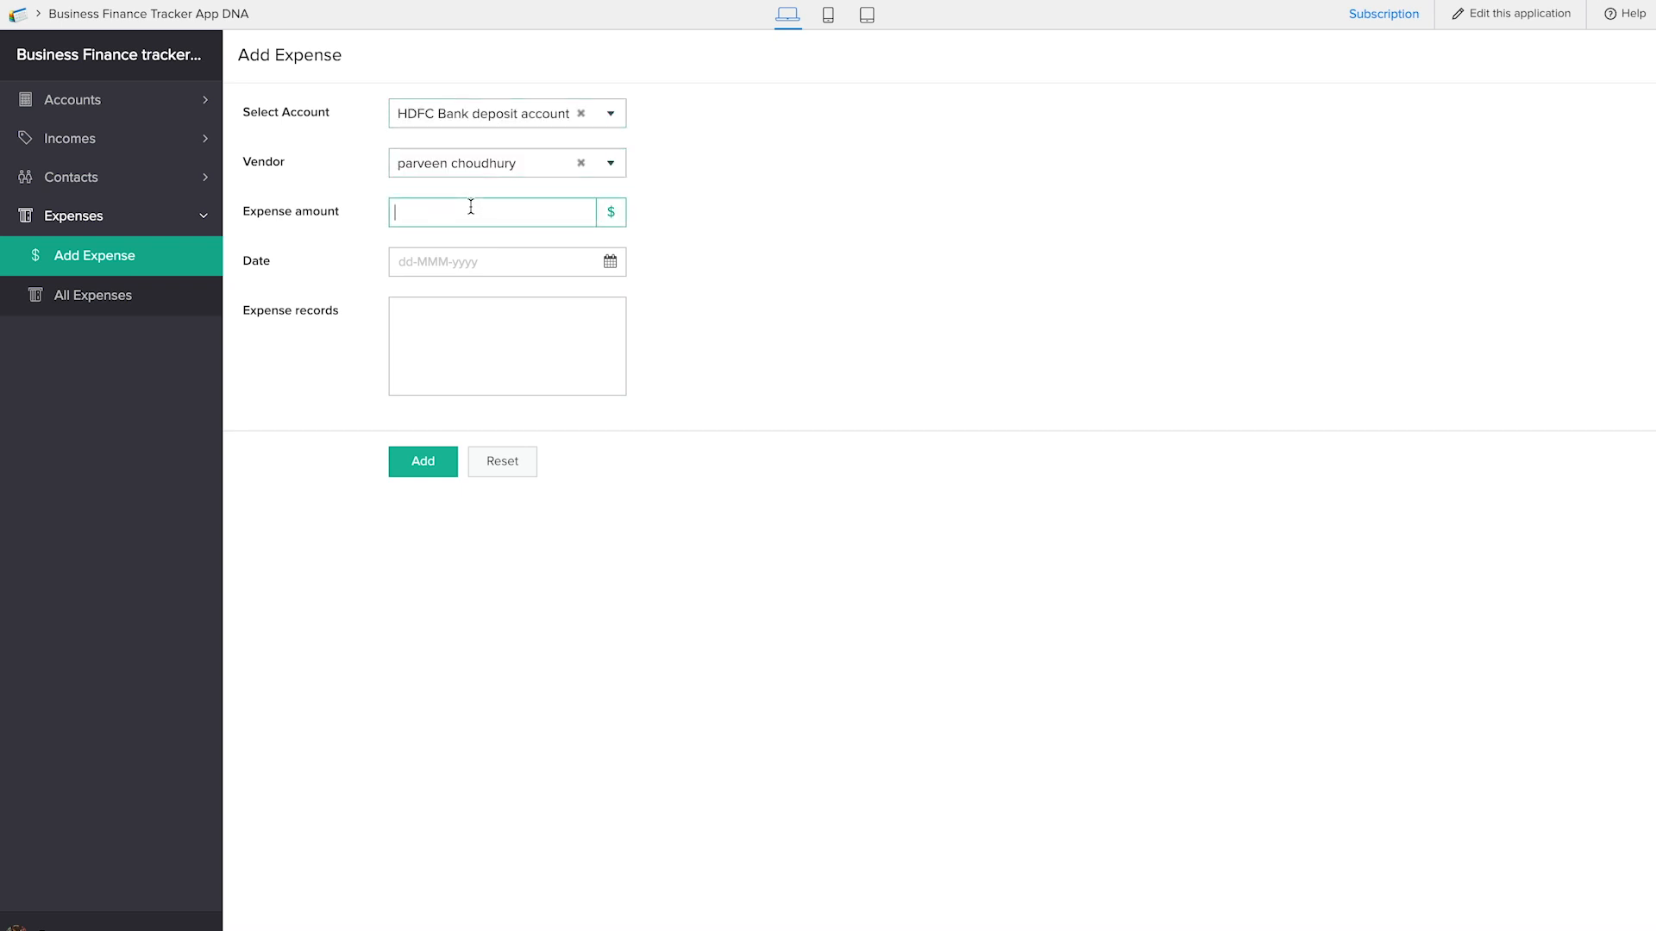
text(10)
click(478, 254)
click(561, 480)
click(466, 370)
text(sale2)
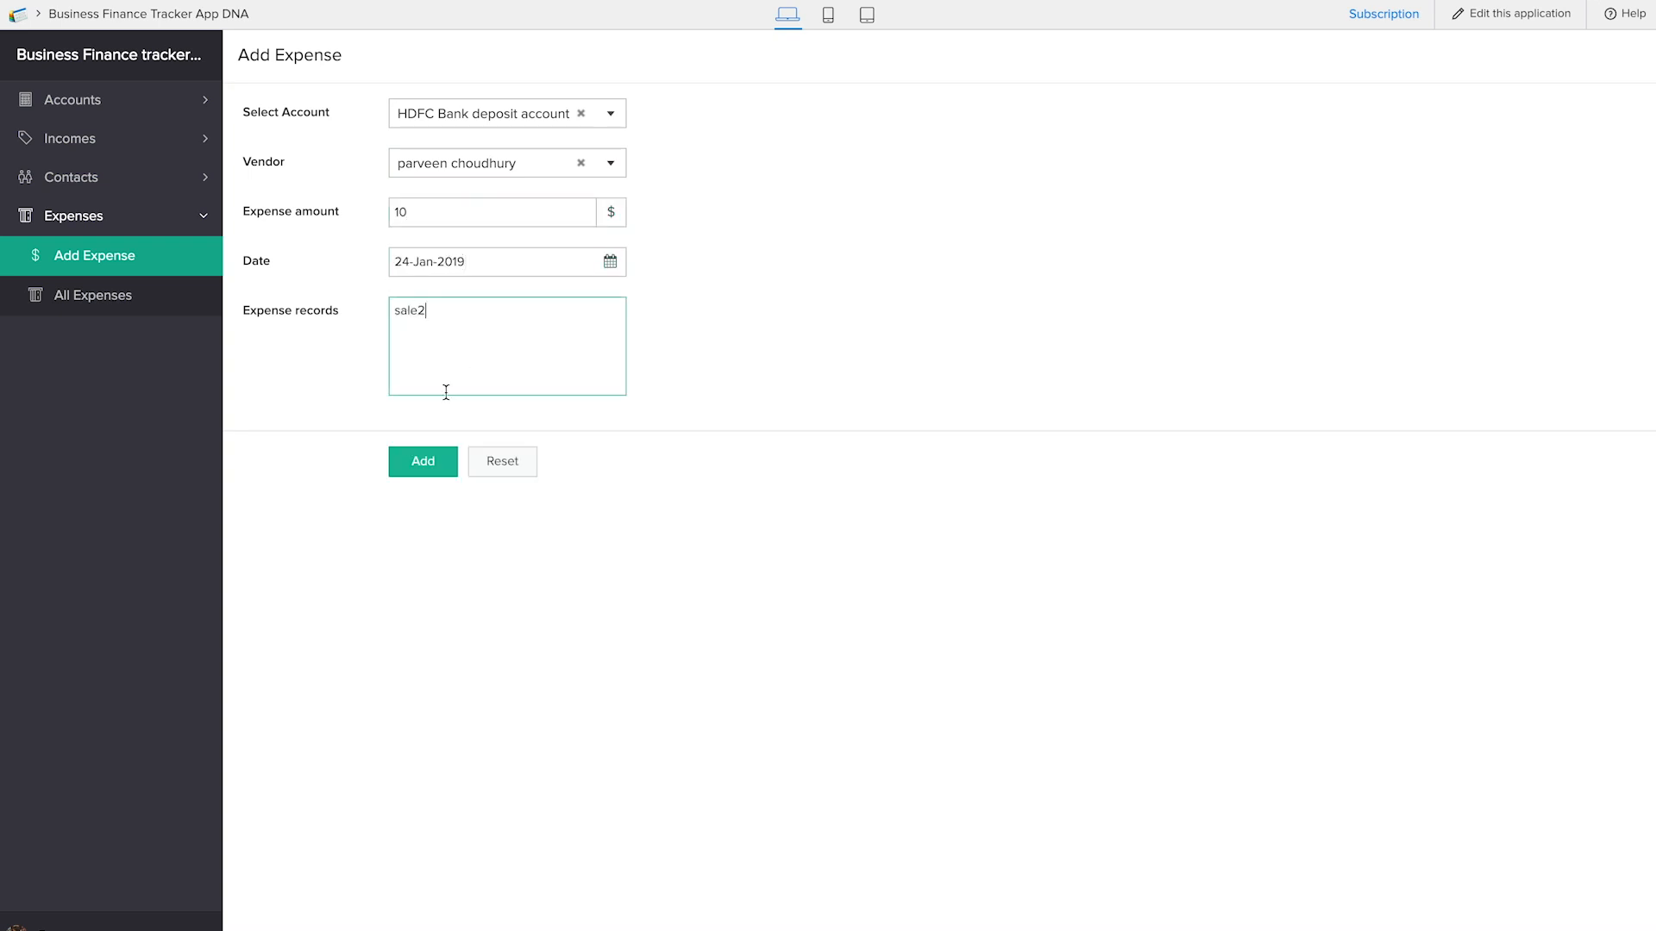
click(423, 461)
Check the HDFC Bank deposit account's balance and record details, and review the list of all incomes
click(104, 107)
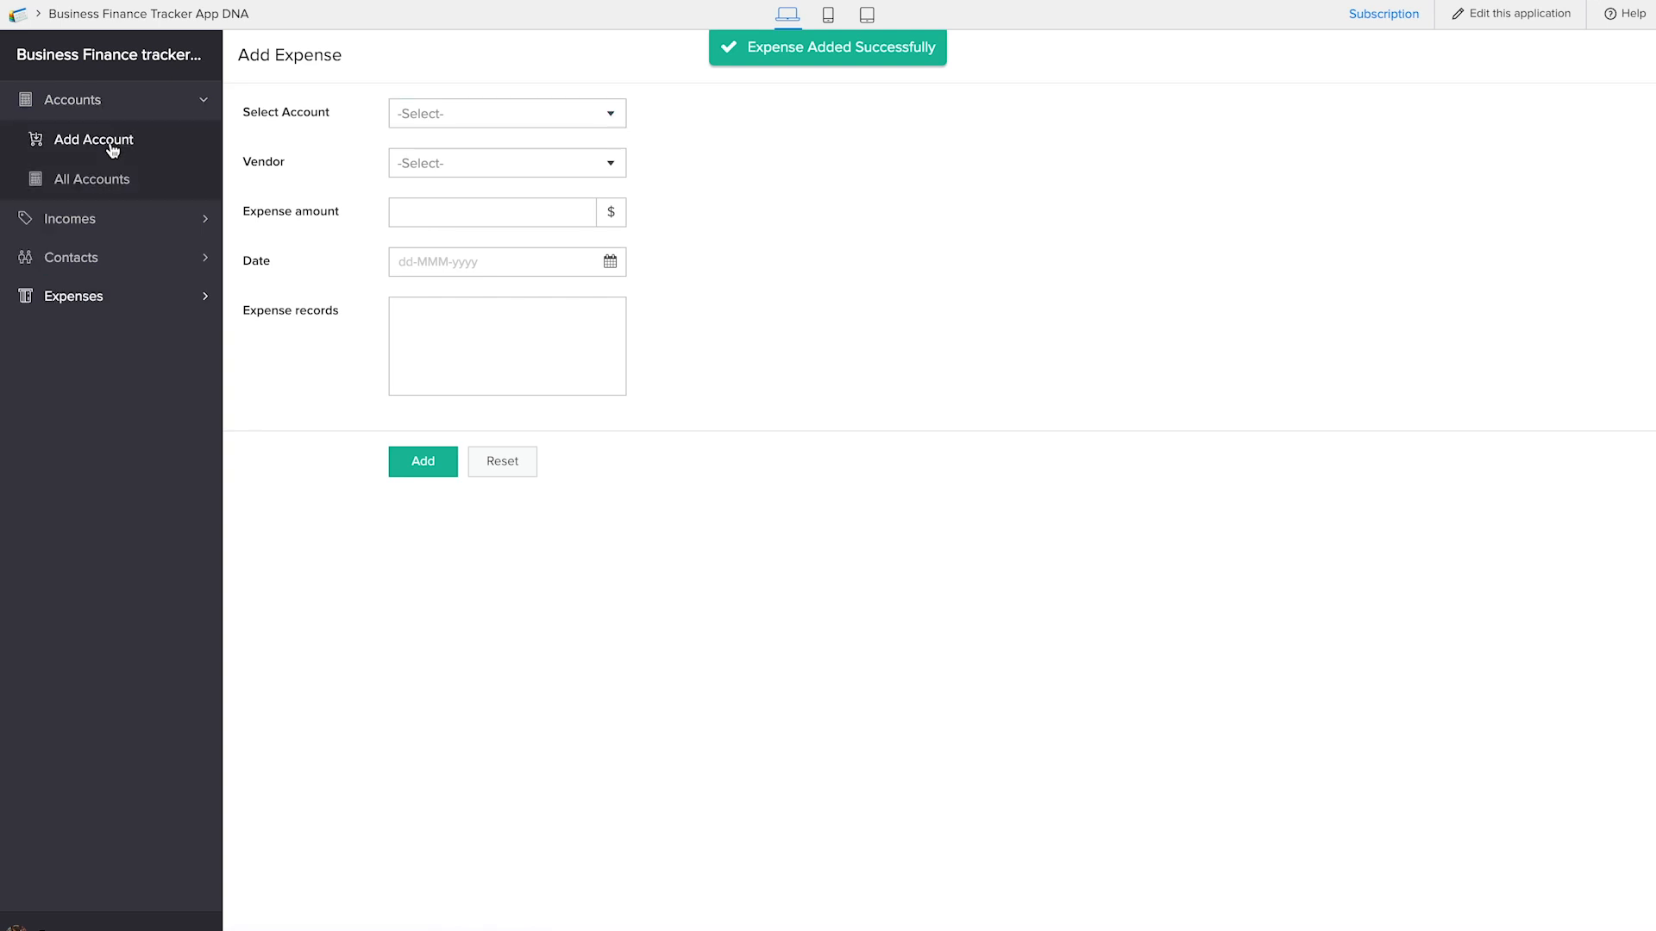
click(111, 179)
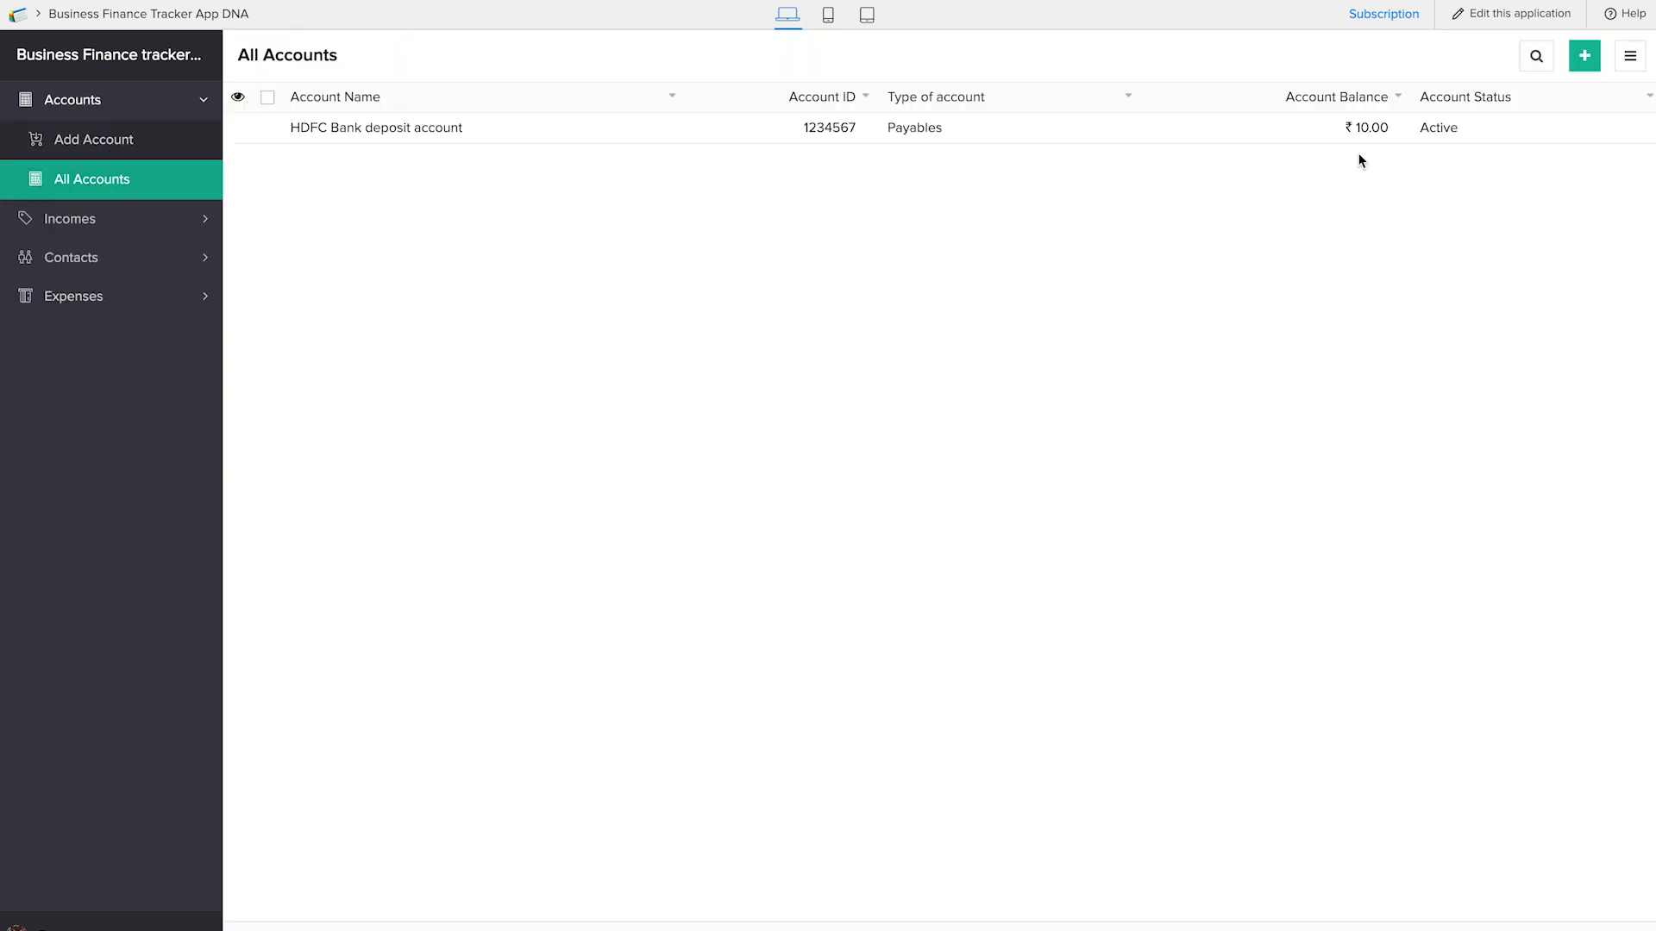
click(1304, 135)
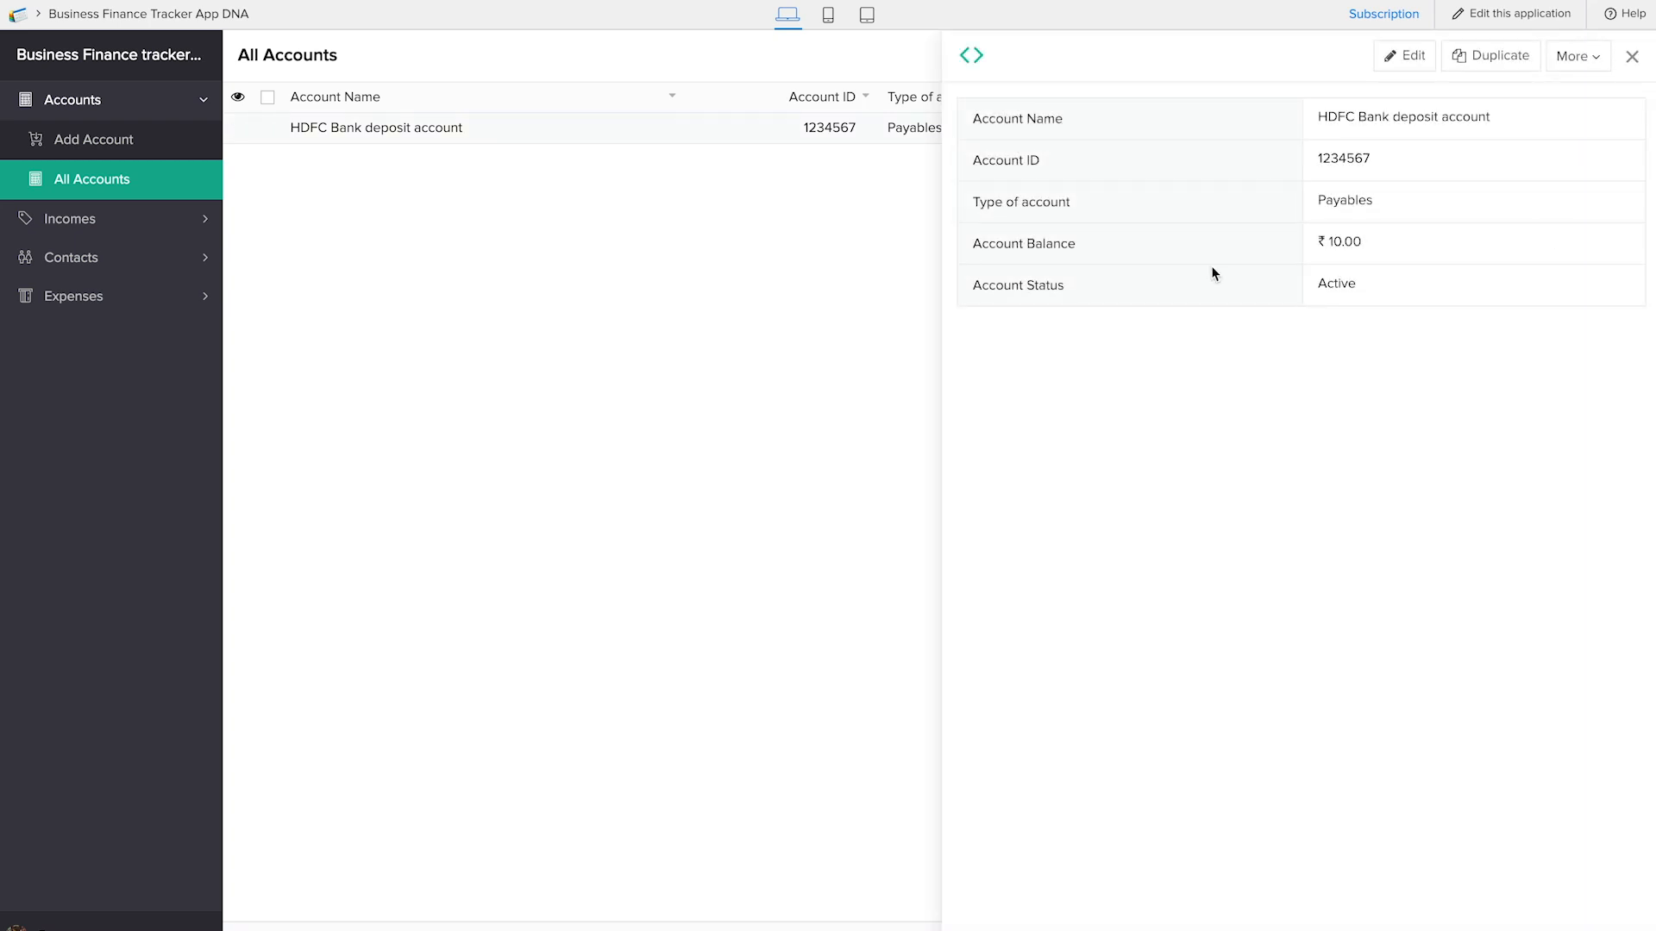
click(129, 220)
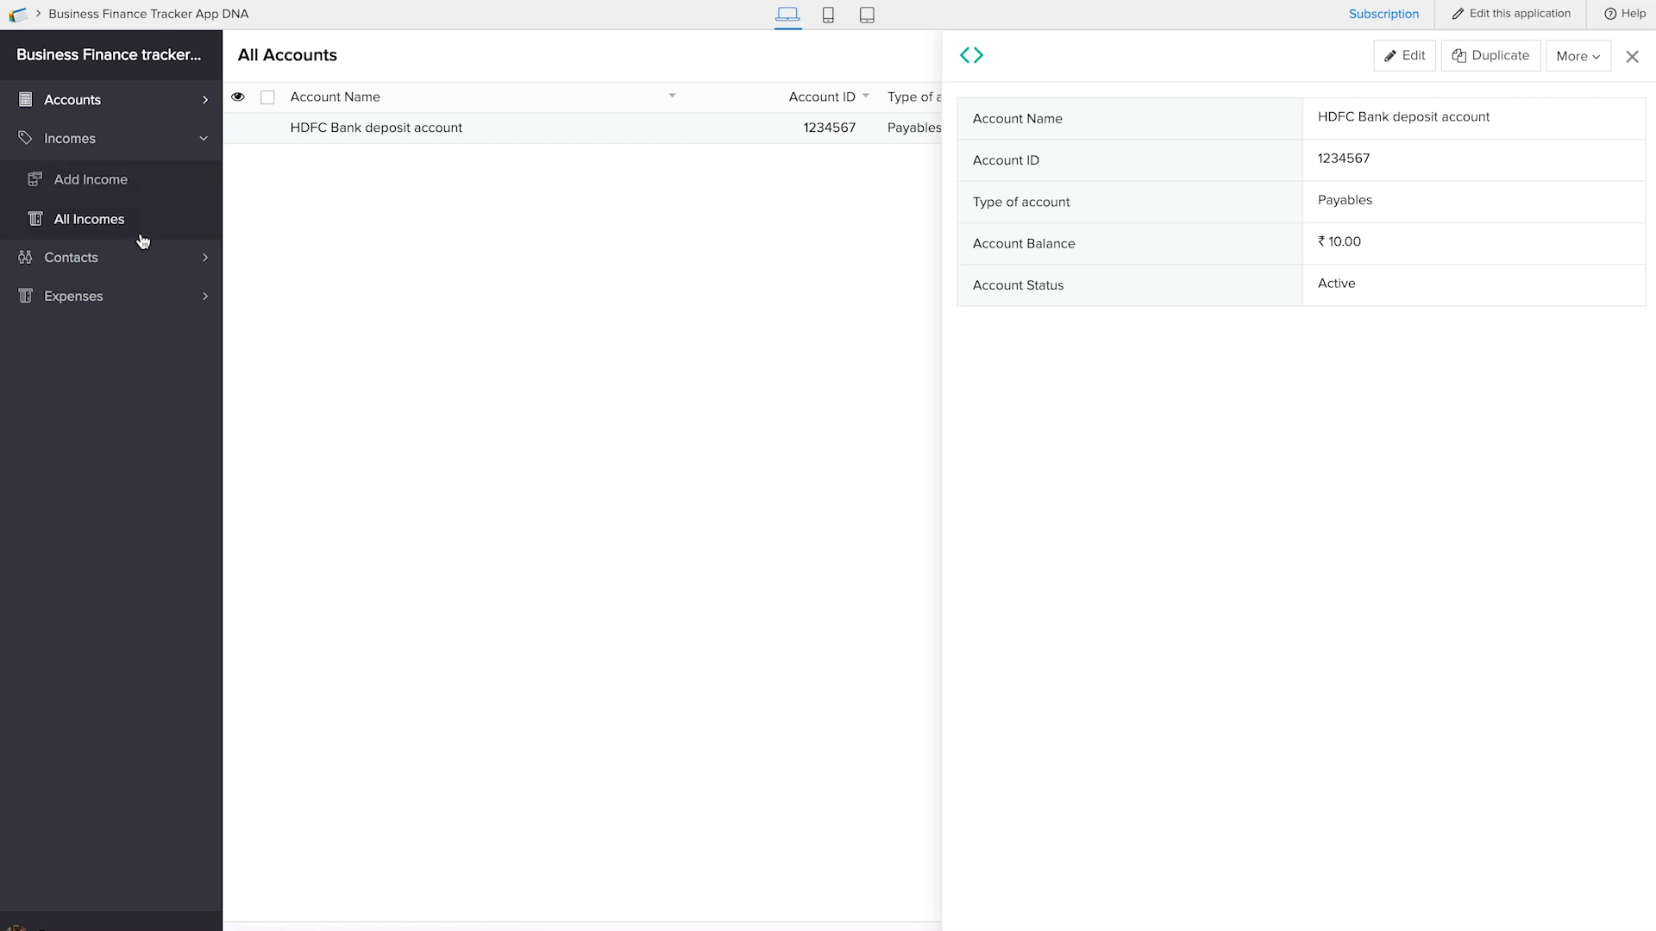
click(101, 214)
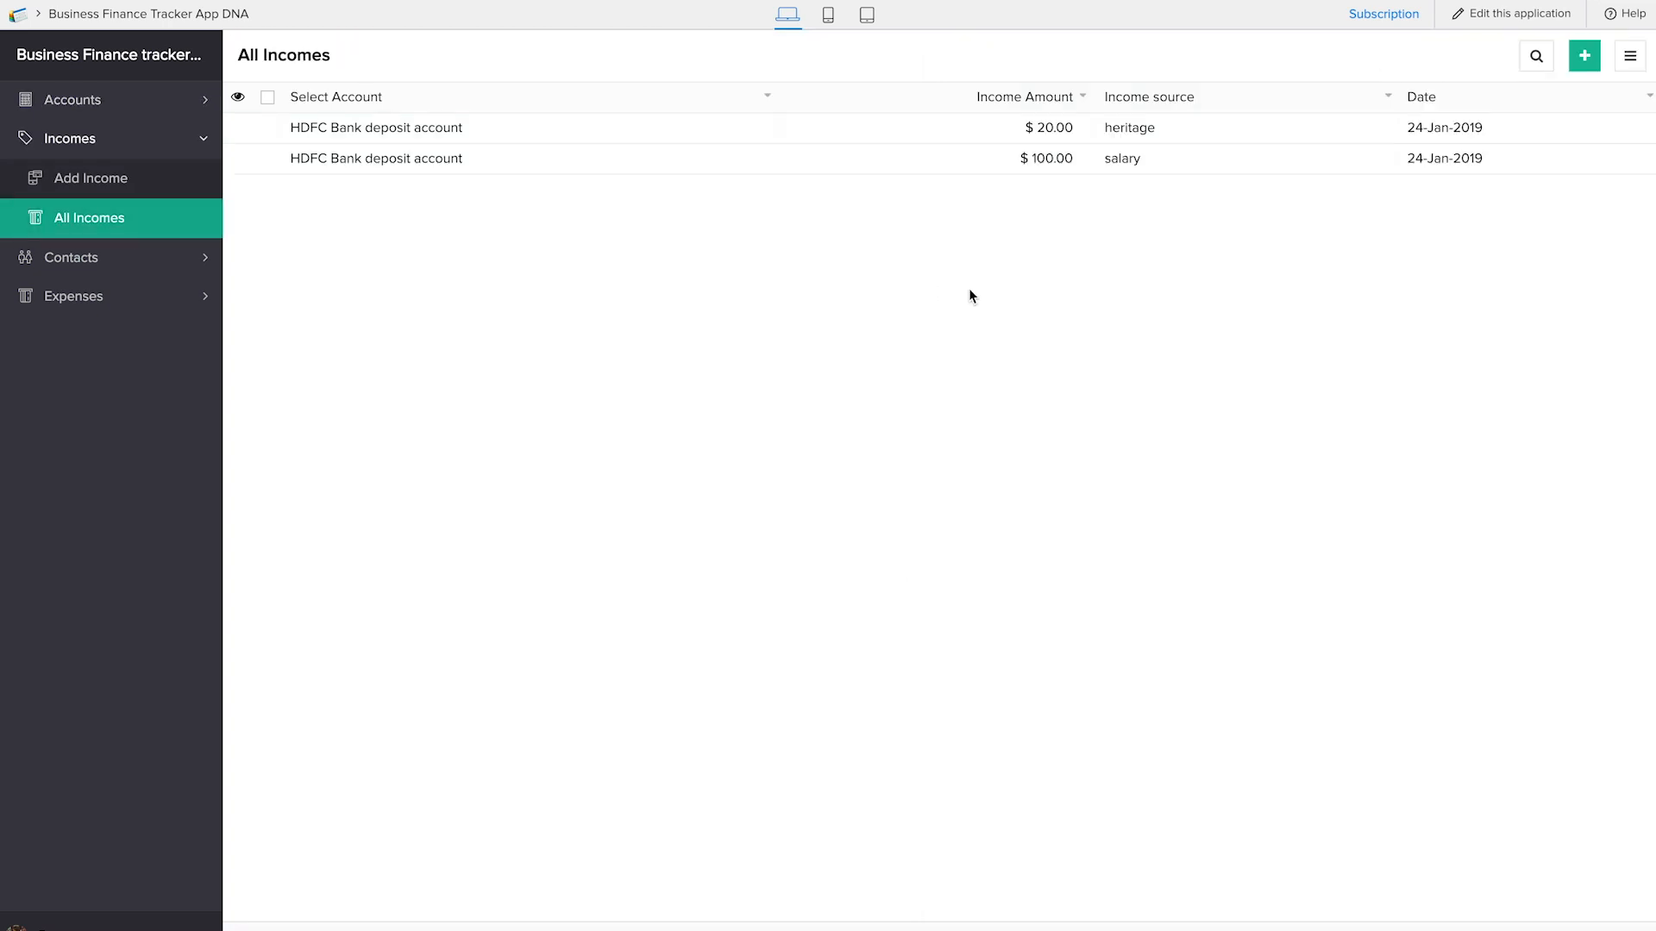
Delete the $45.00 expense with the record text "sale" from the list of all expenses
click(116, 297)
click(115, 296)
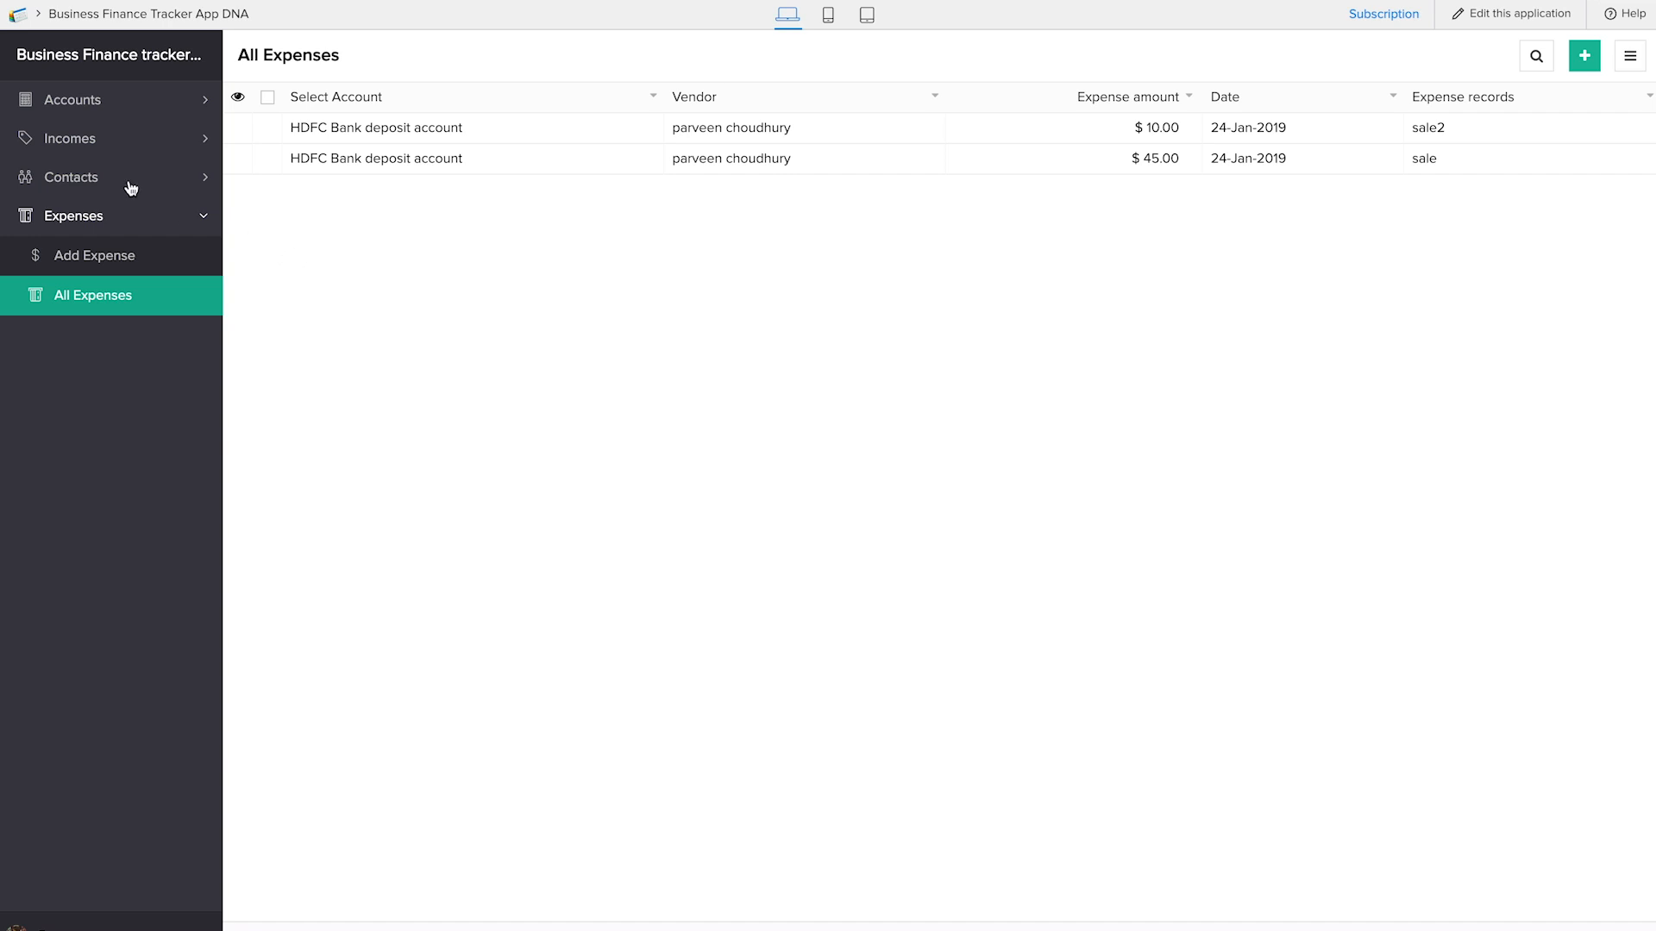
click(264, 158)
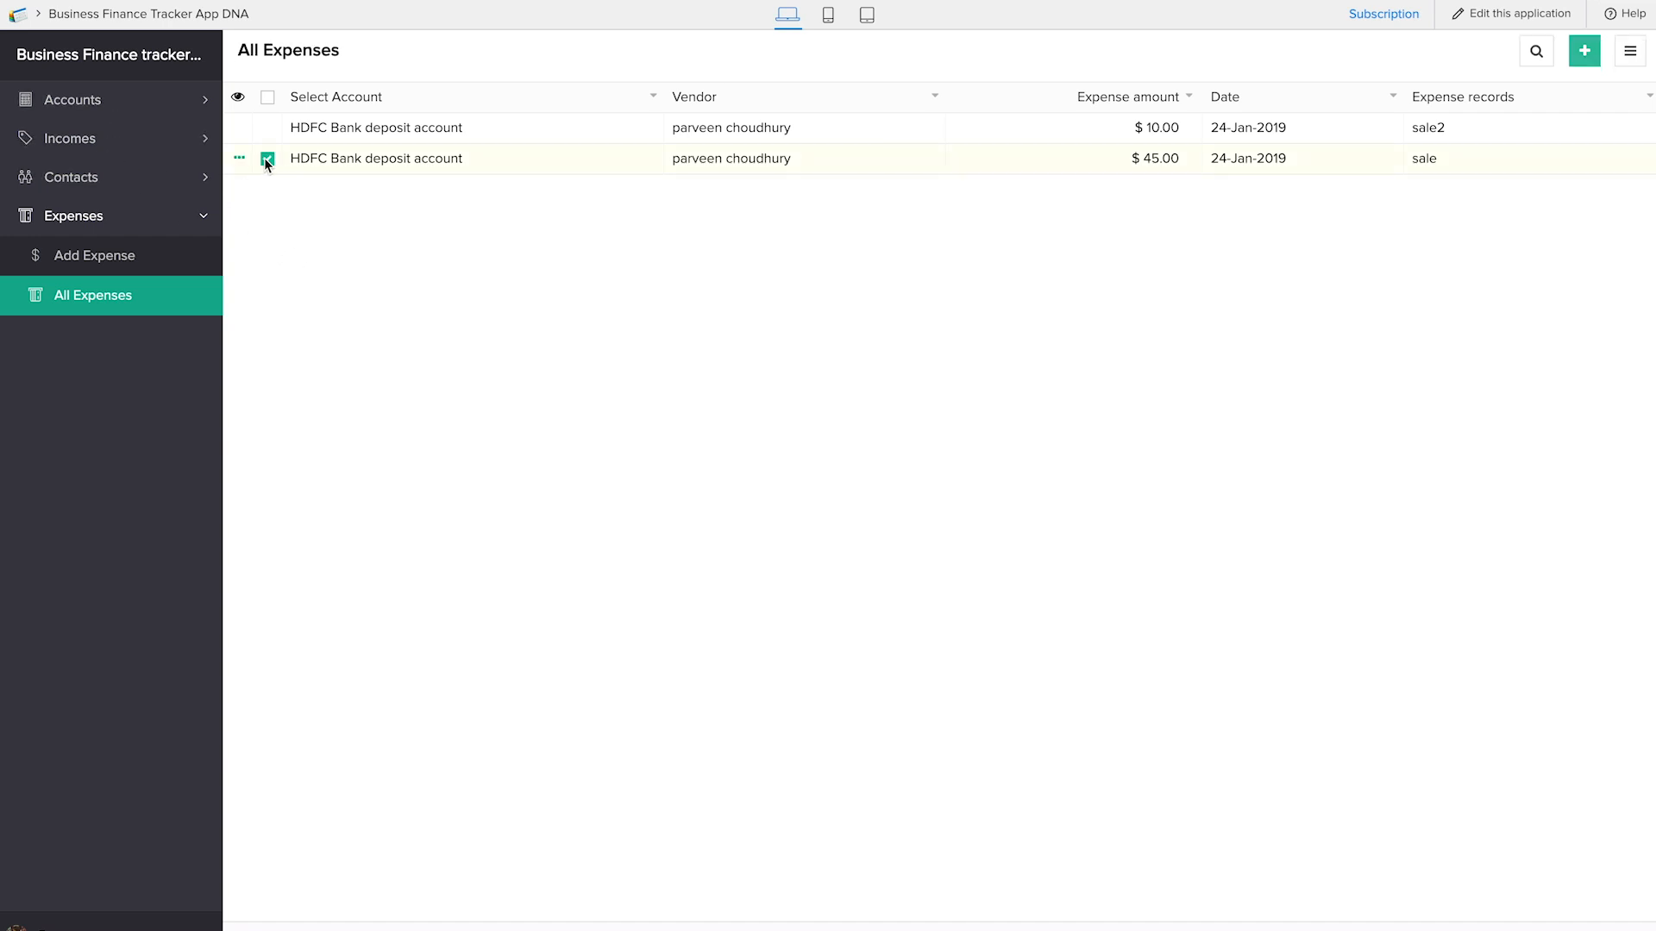
click(456, 59)
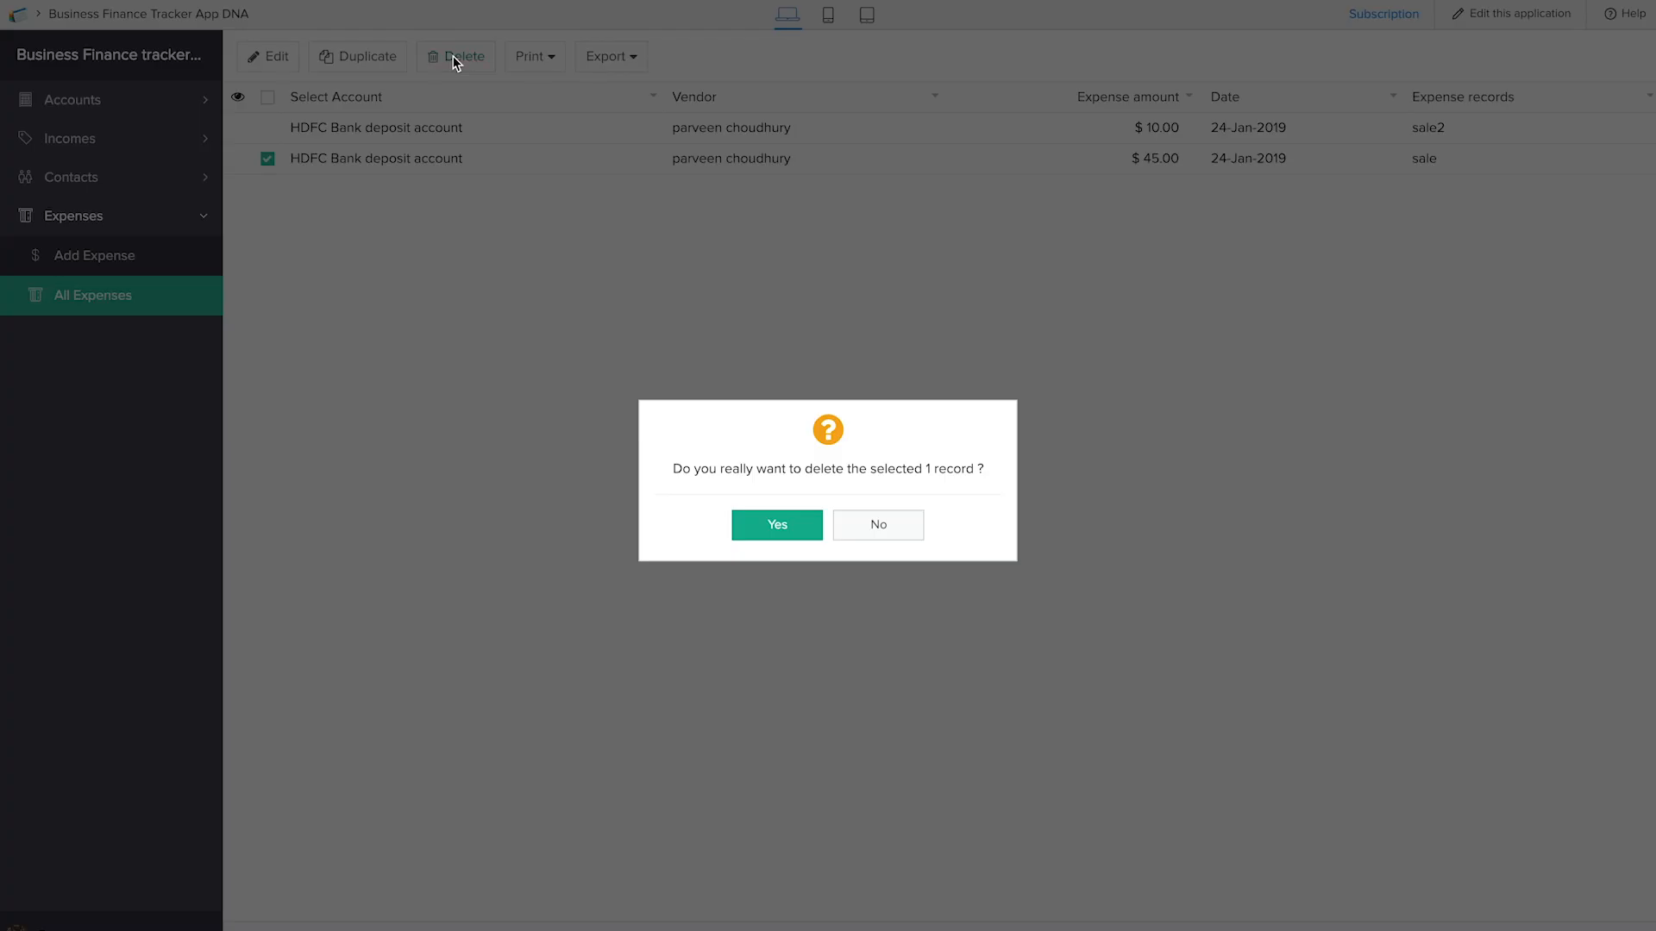
click(777, 525)
Delete the $100.00 income with source "salary" from the list of all incomes
click(107, 148)
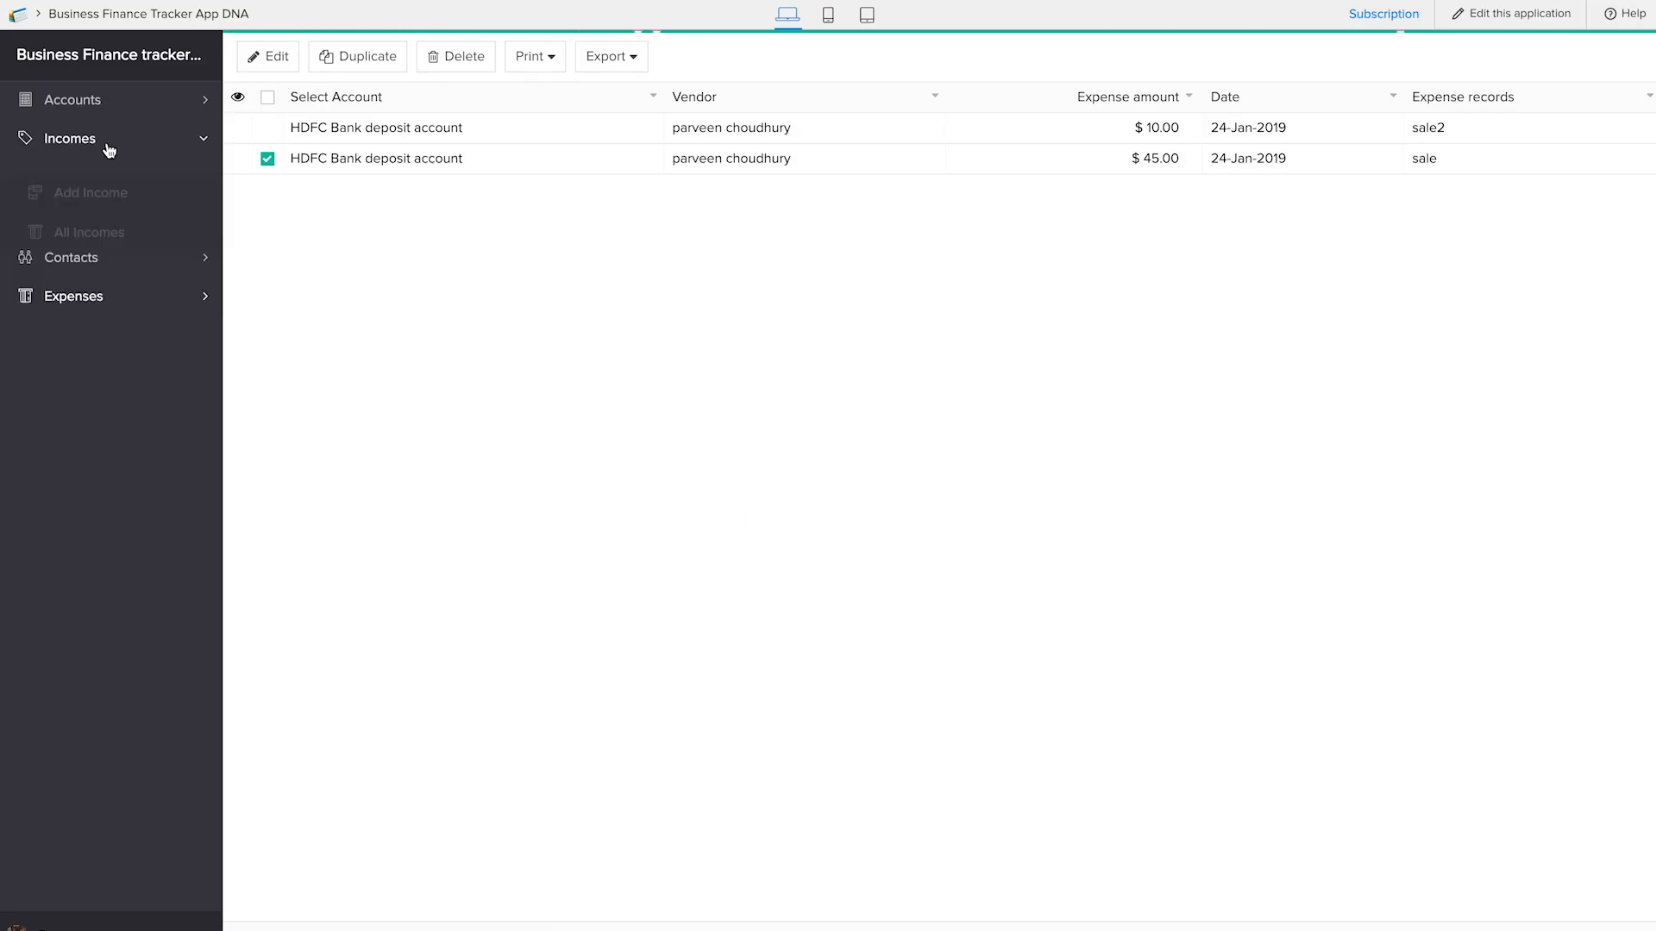
click(103, 218)
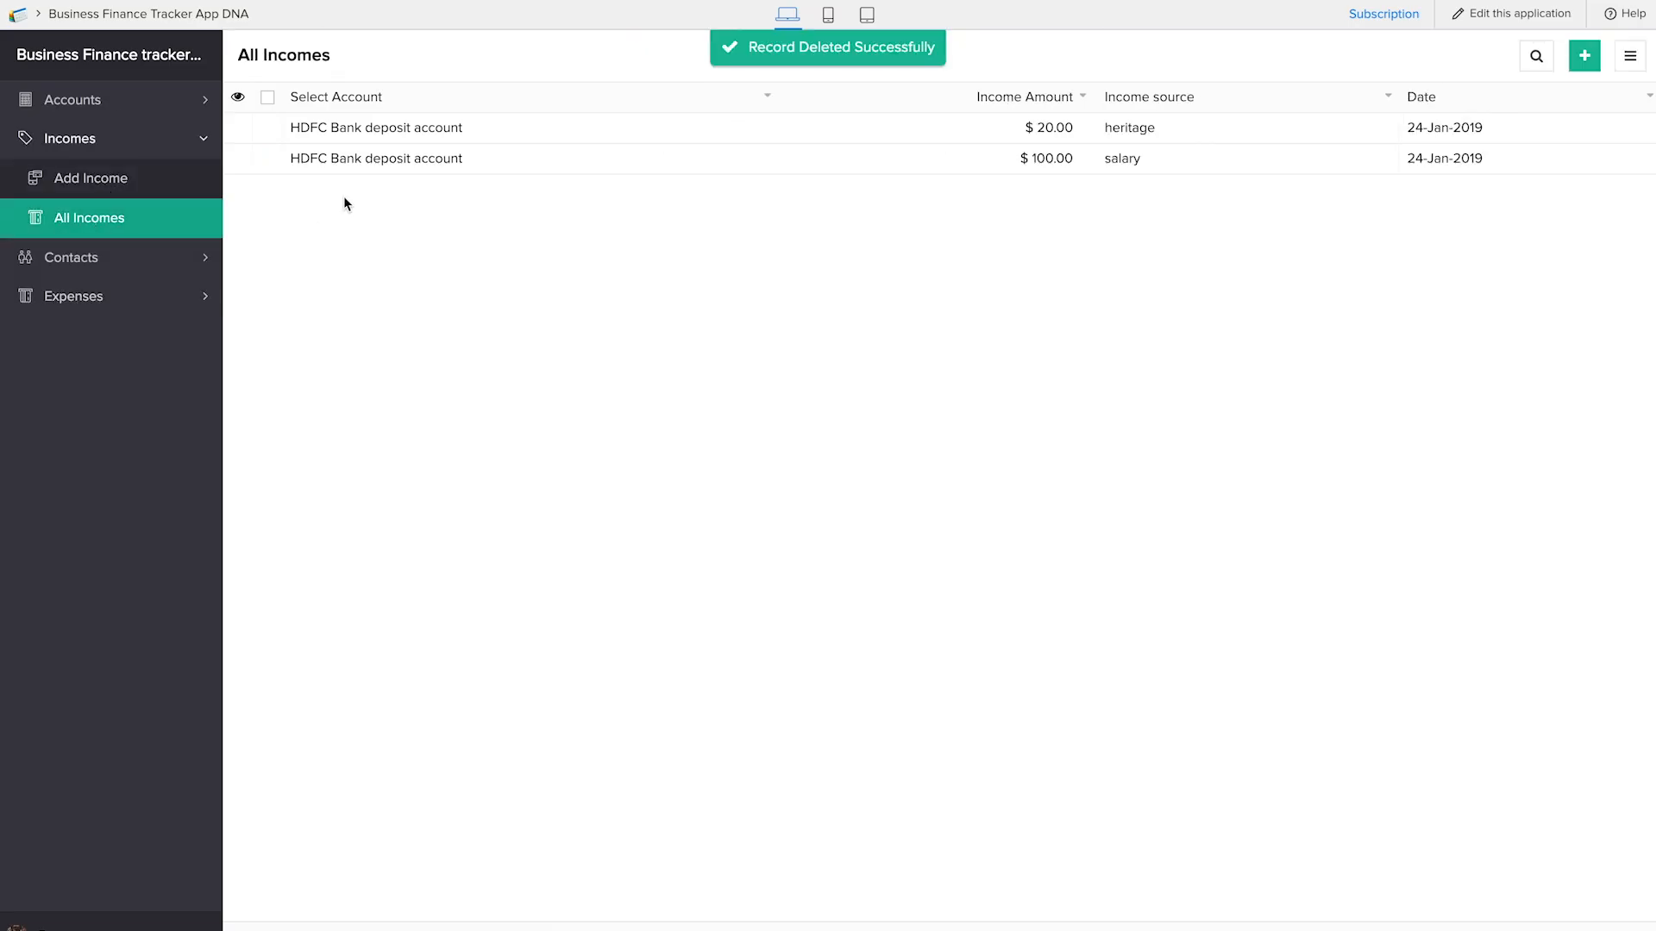
click(266, 159)
click(464, 57)
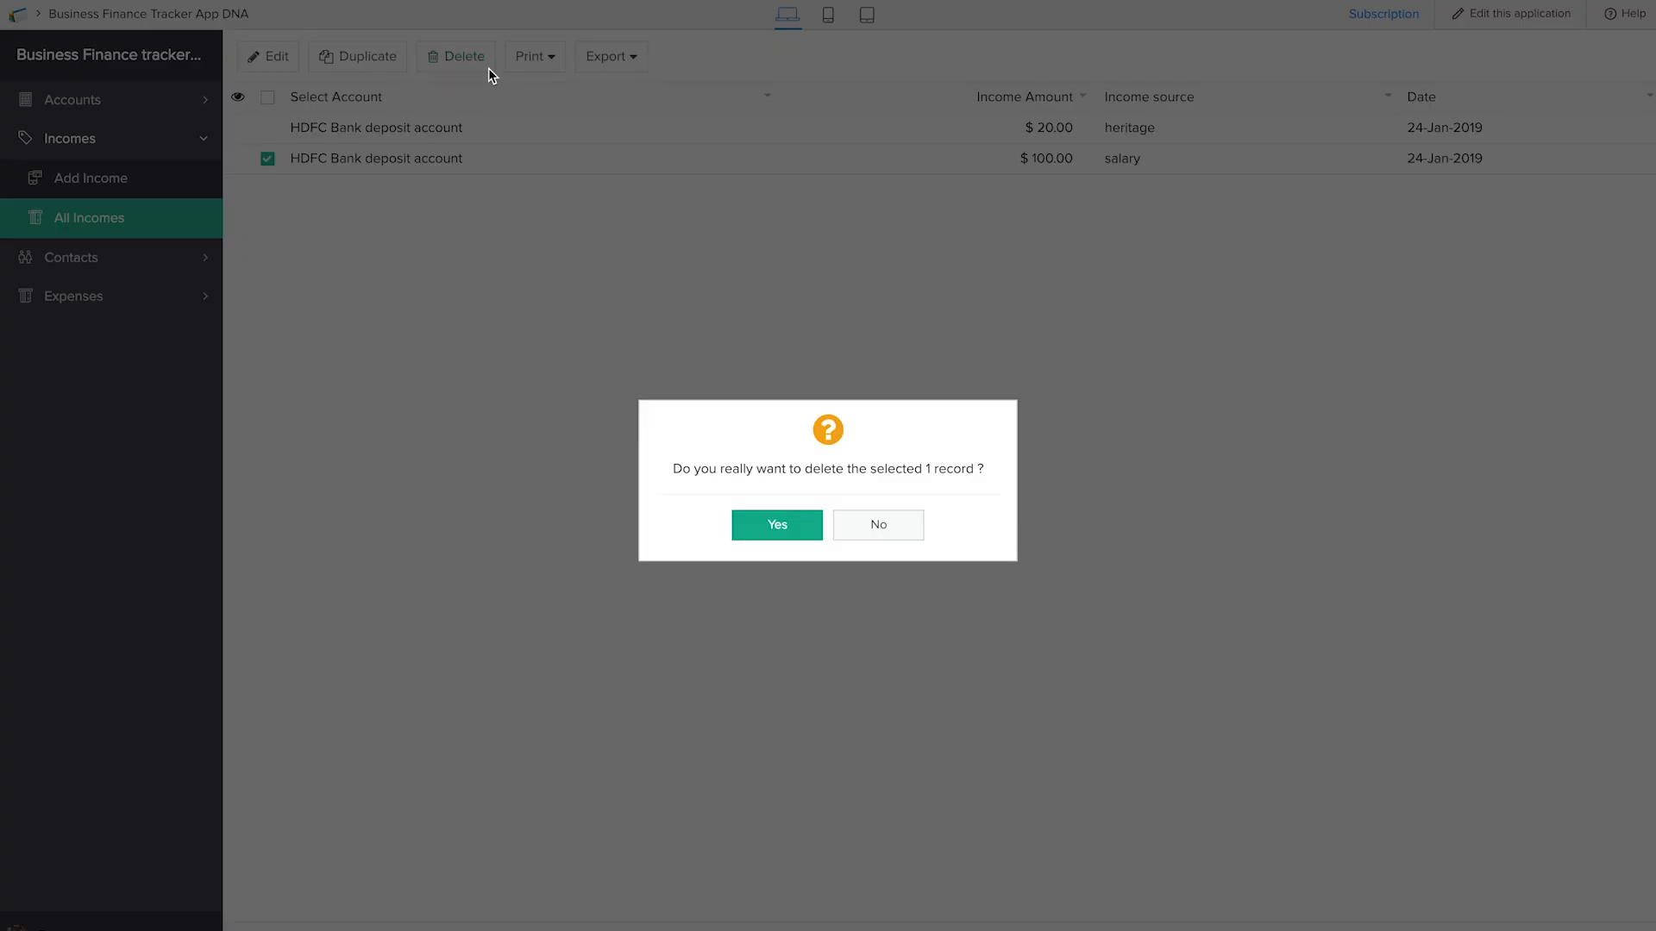
click(787, 524)
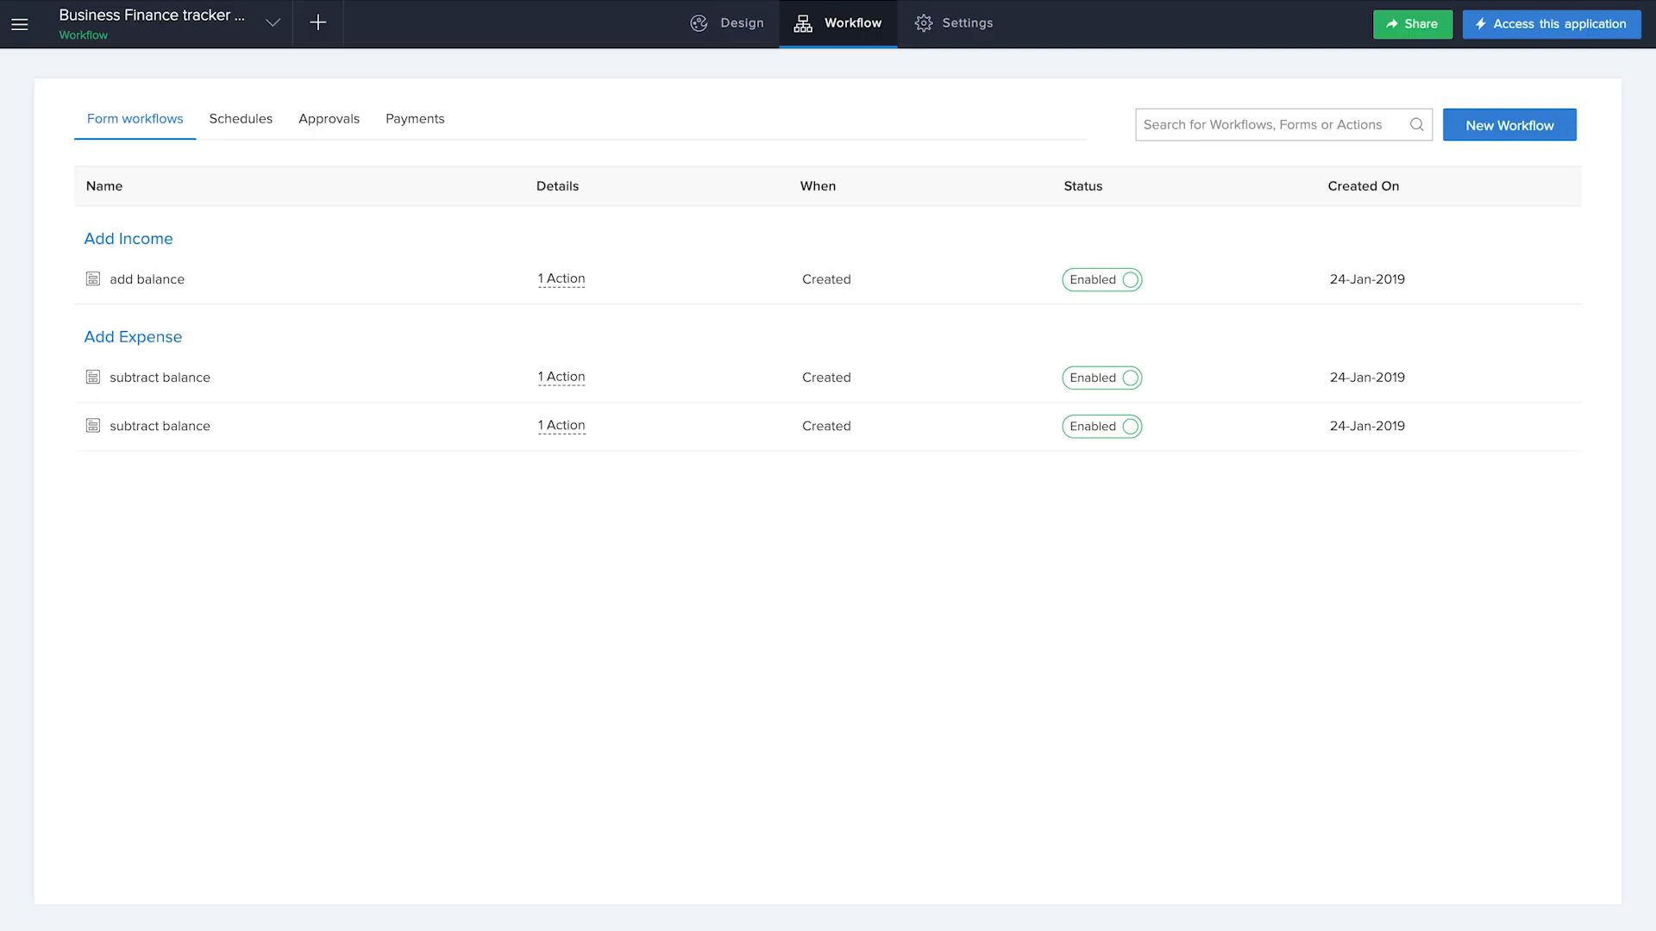
Create a new form from scratch named "Add Bill" in the application editor
click(326, 29)
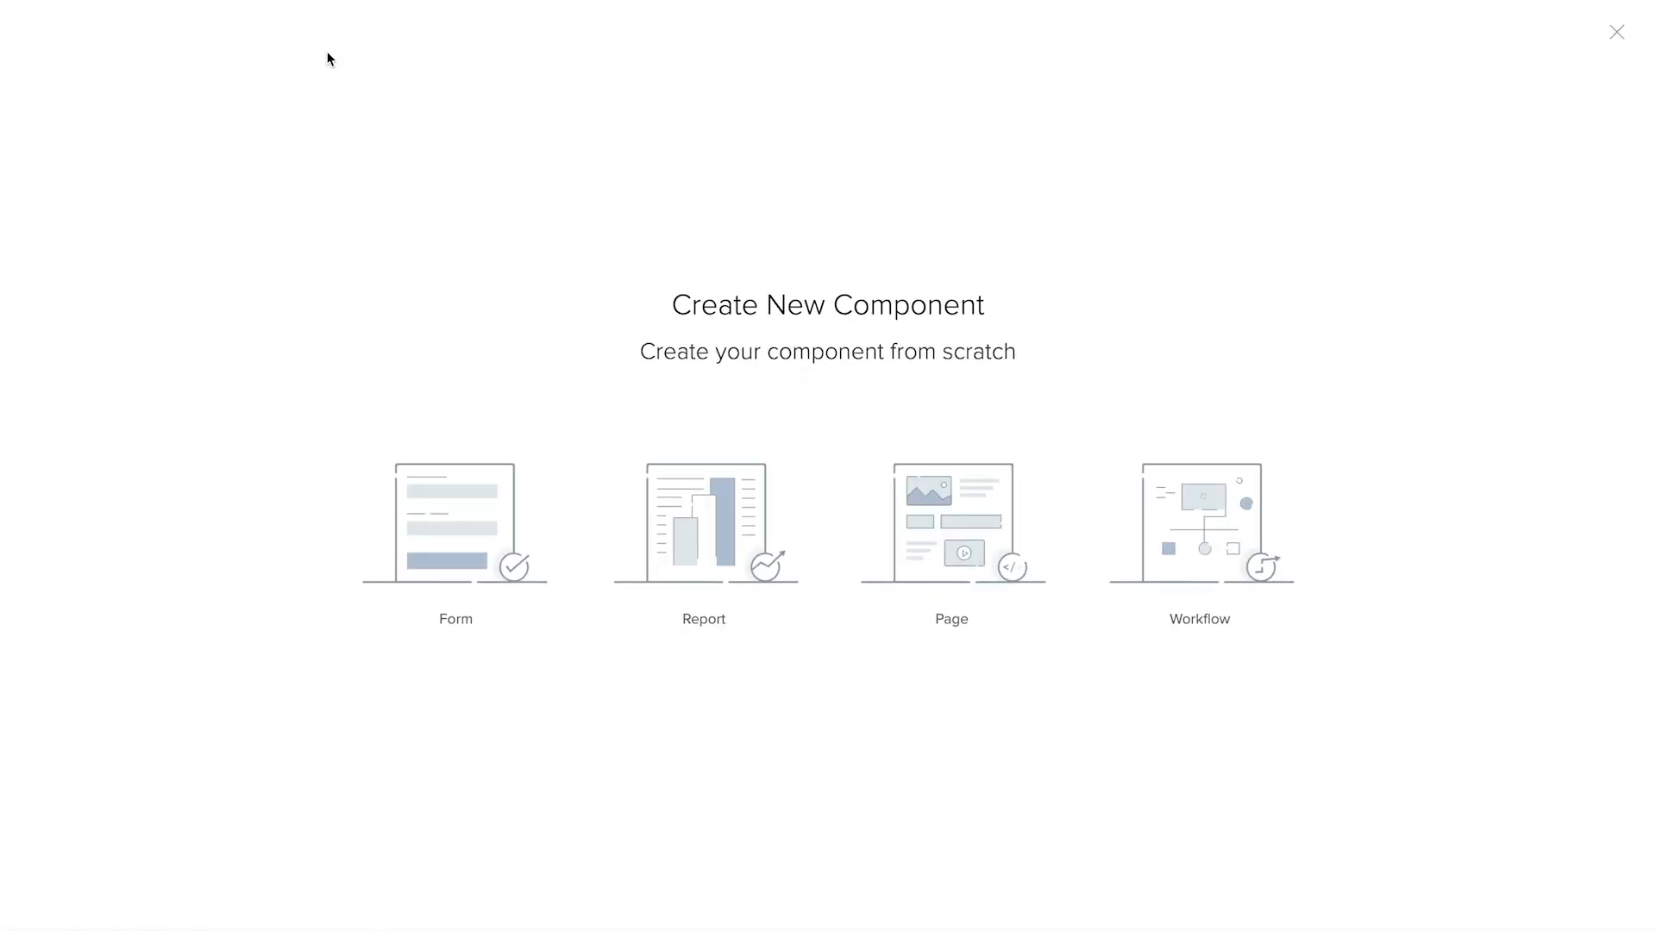
click(435, 561)
click(480, 549)
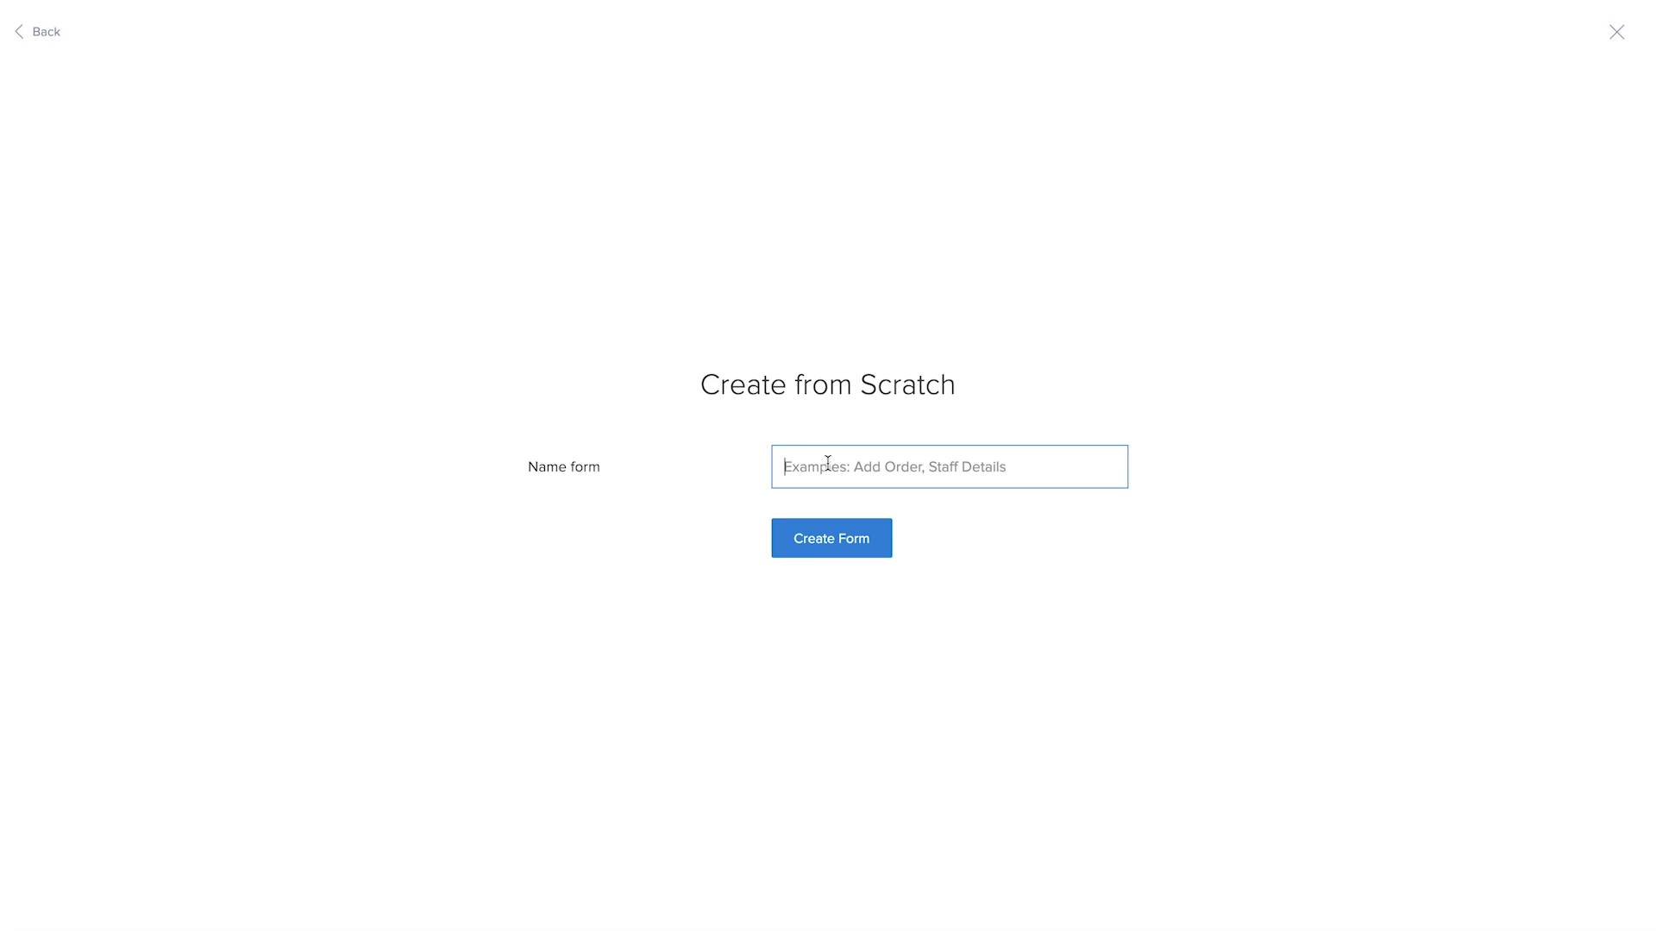
text(Add Bill)
click(878, 542)
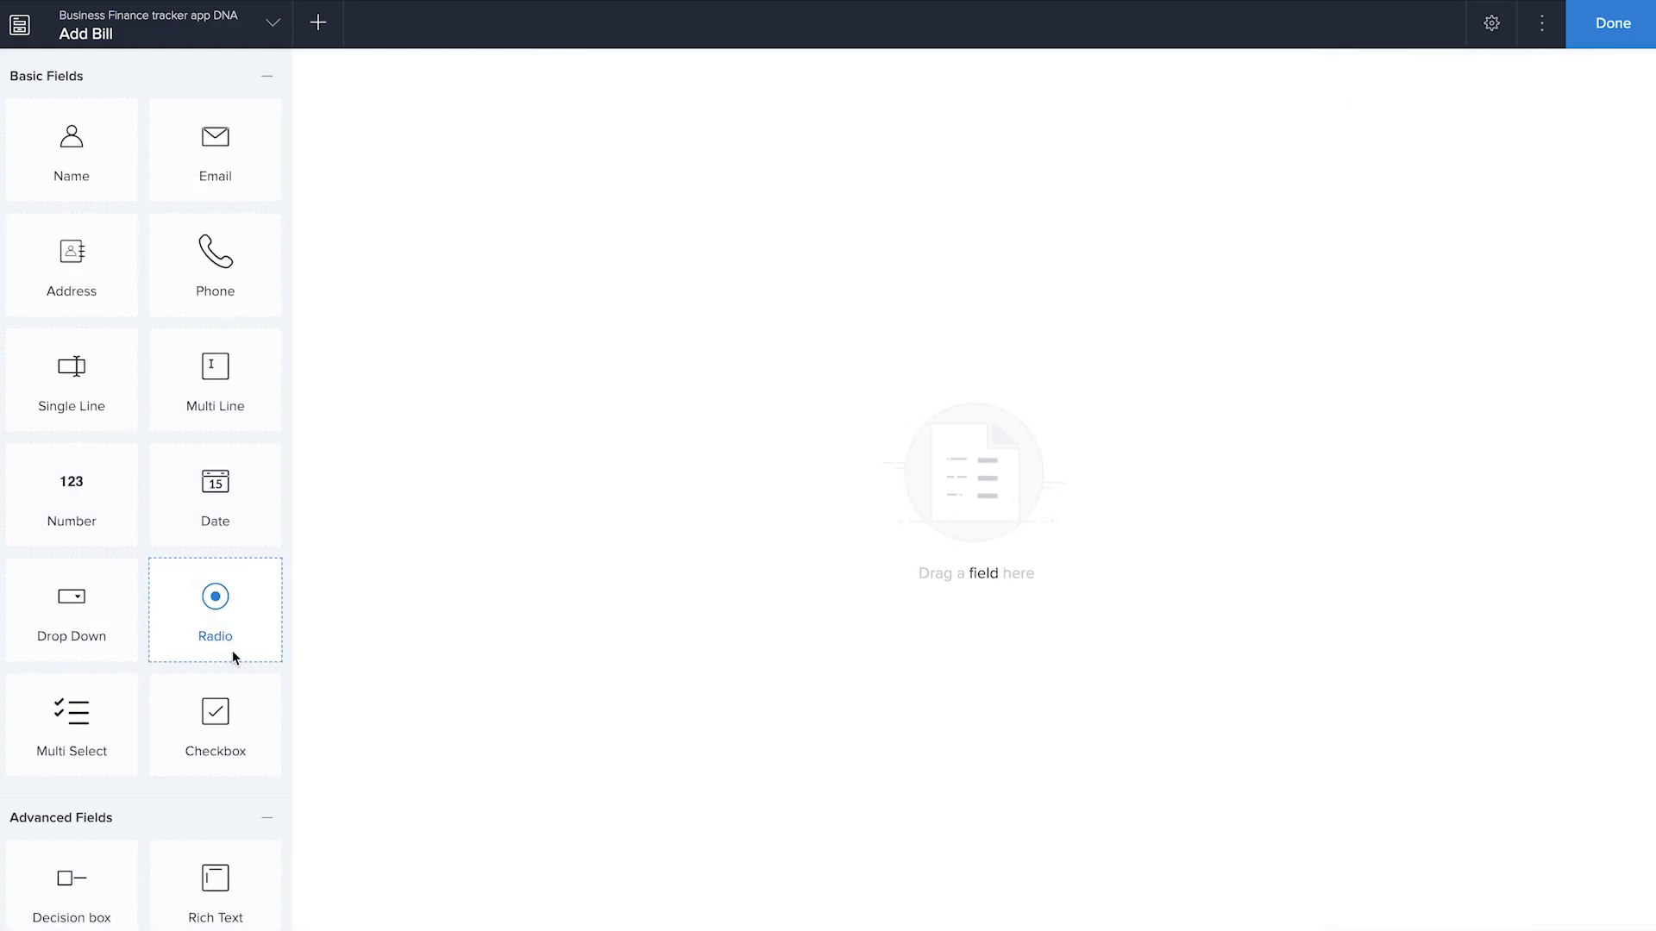
Add an Auto Number field starting from 1 to the Add Bill form and name it "Bill number"
scroll(232, 652, down, 8)
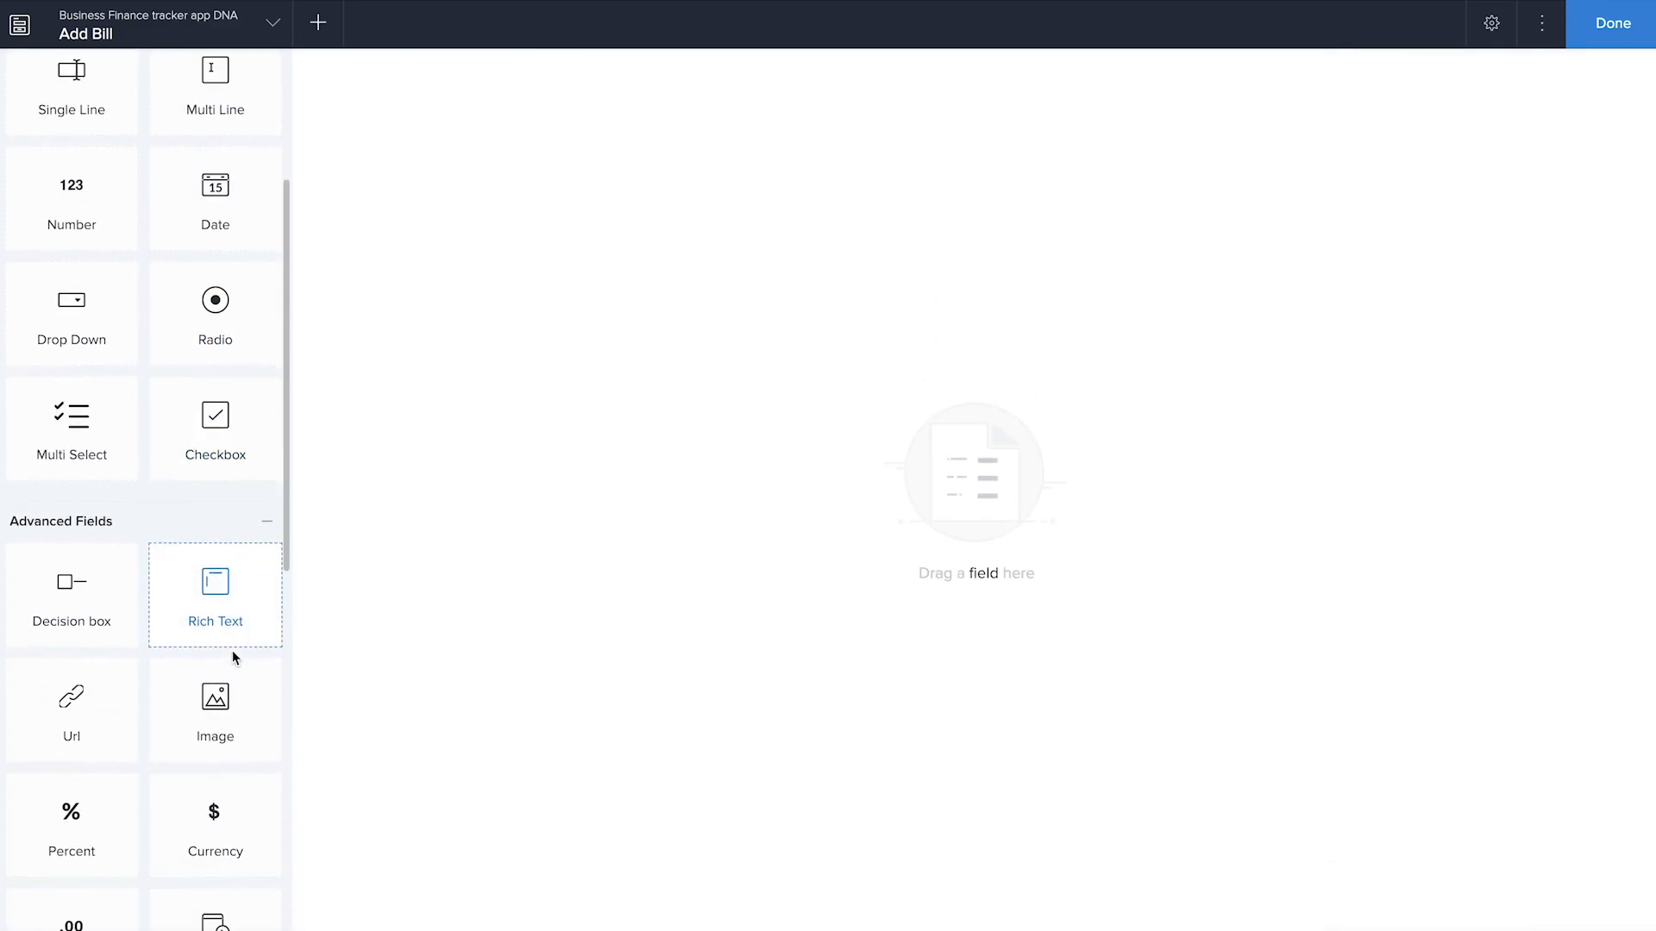
scroll(231, 650, down, 3)
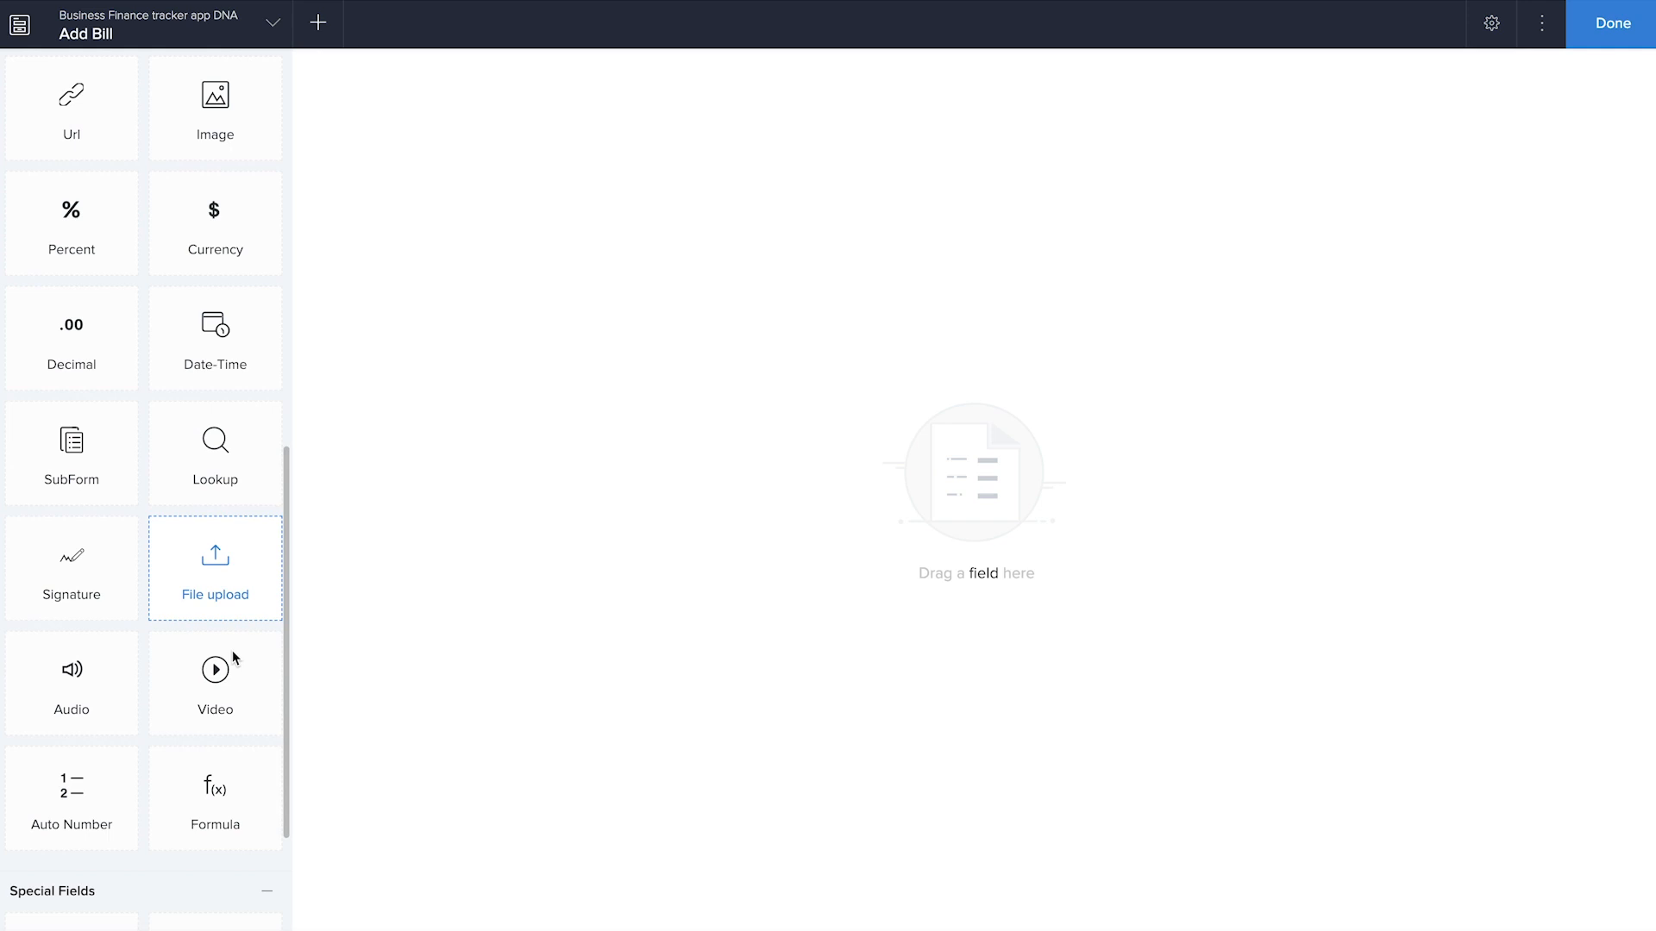
drag(123, 797, 802, 483)
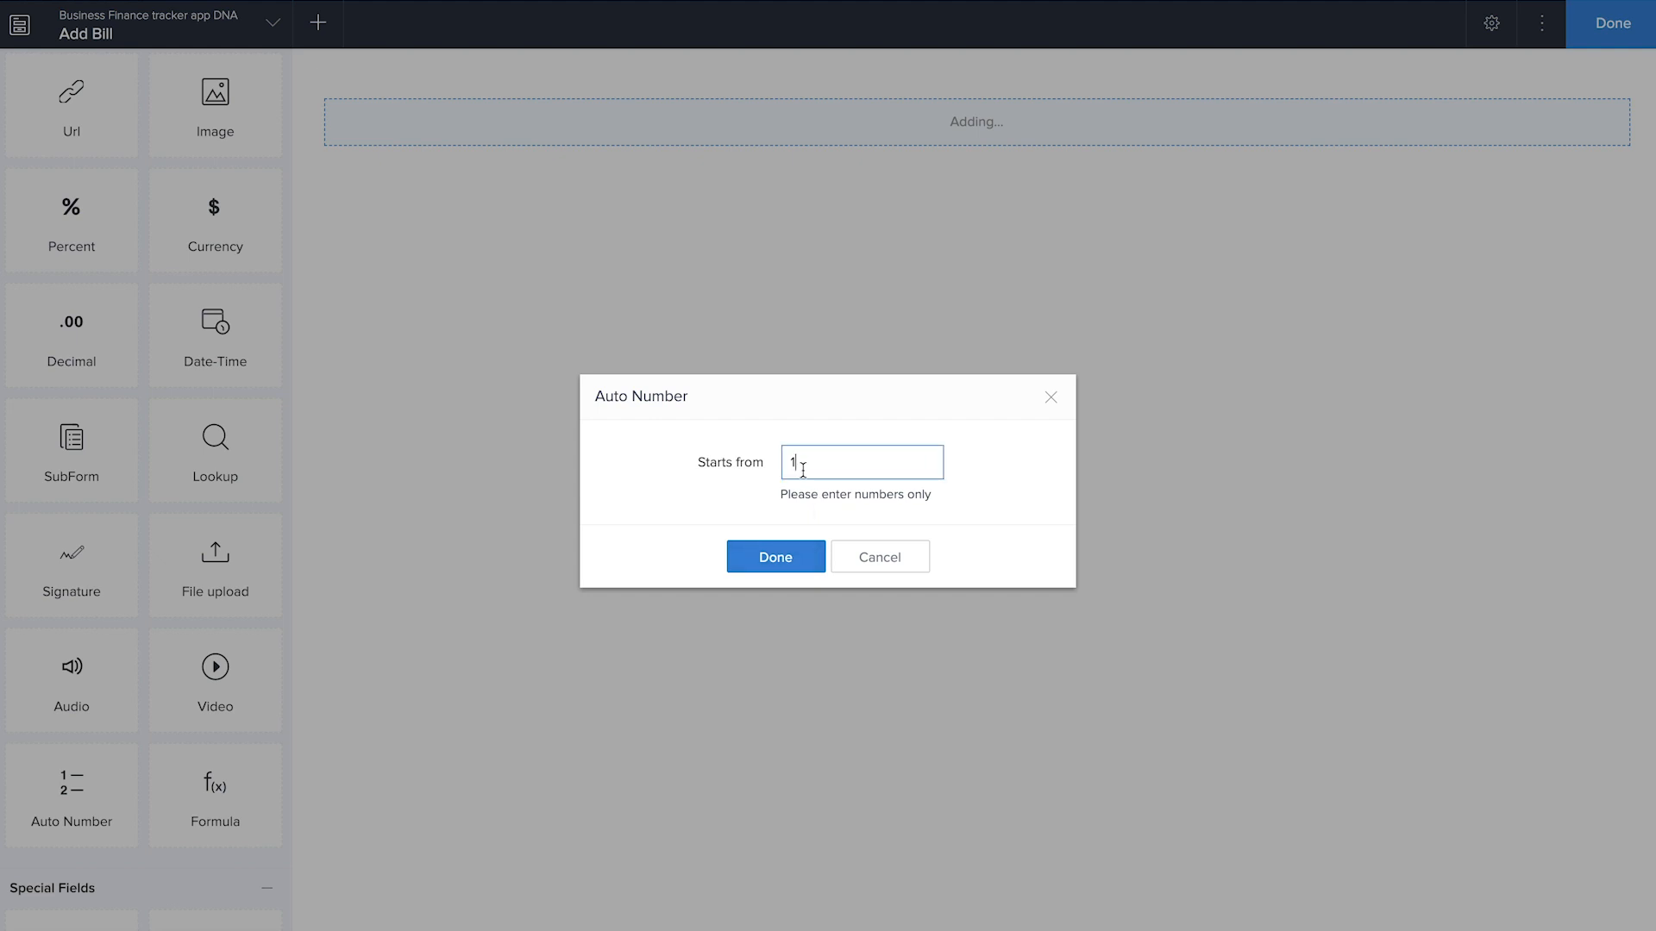
text(000)
click(778, 561)
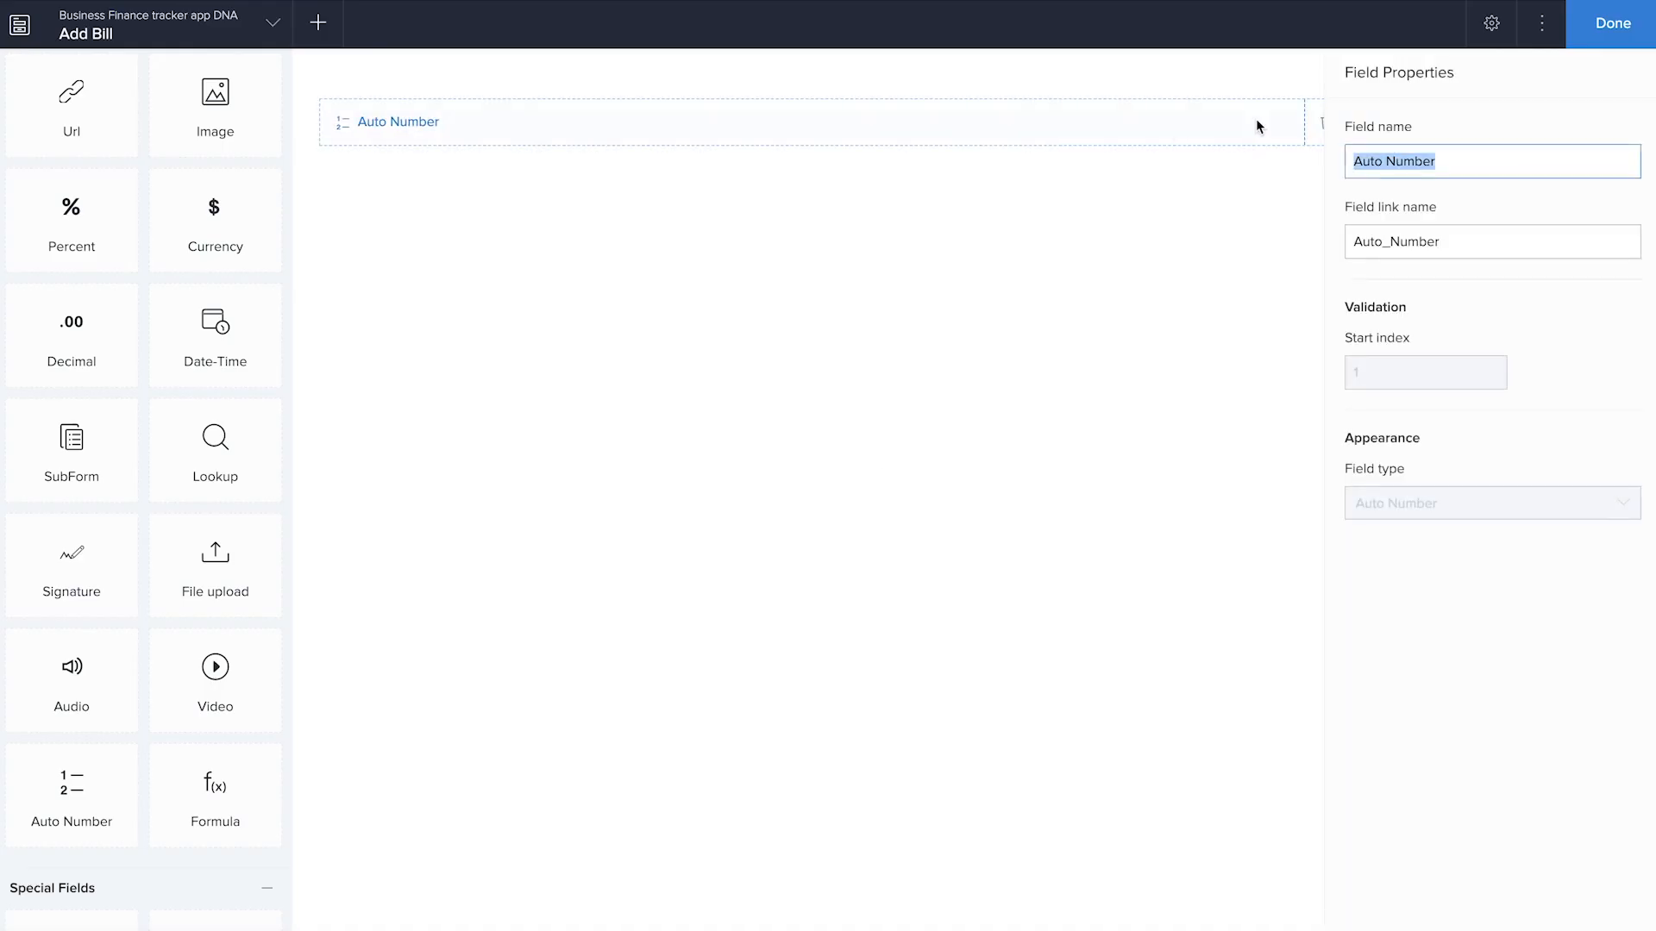
text(Bill number)
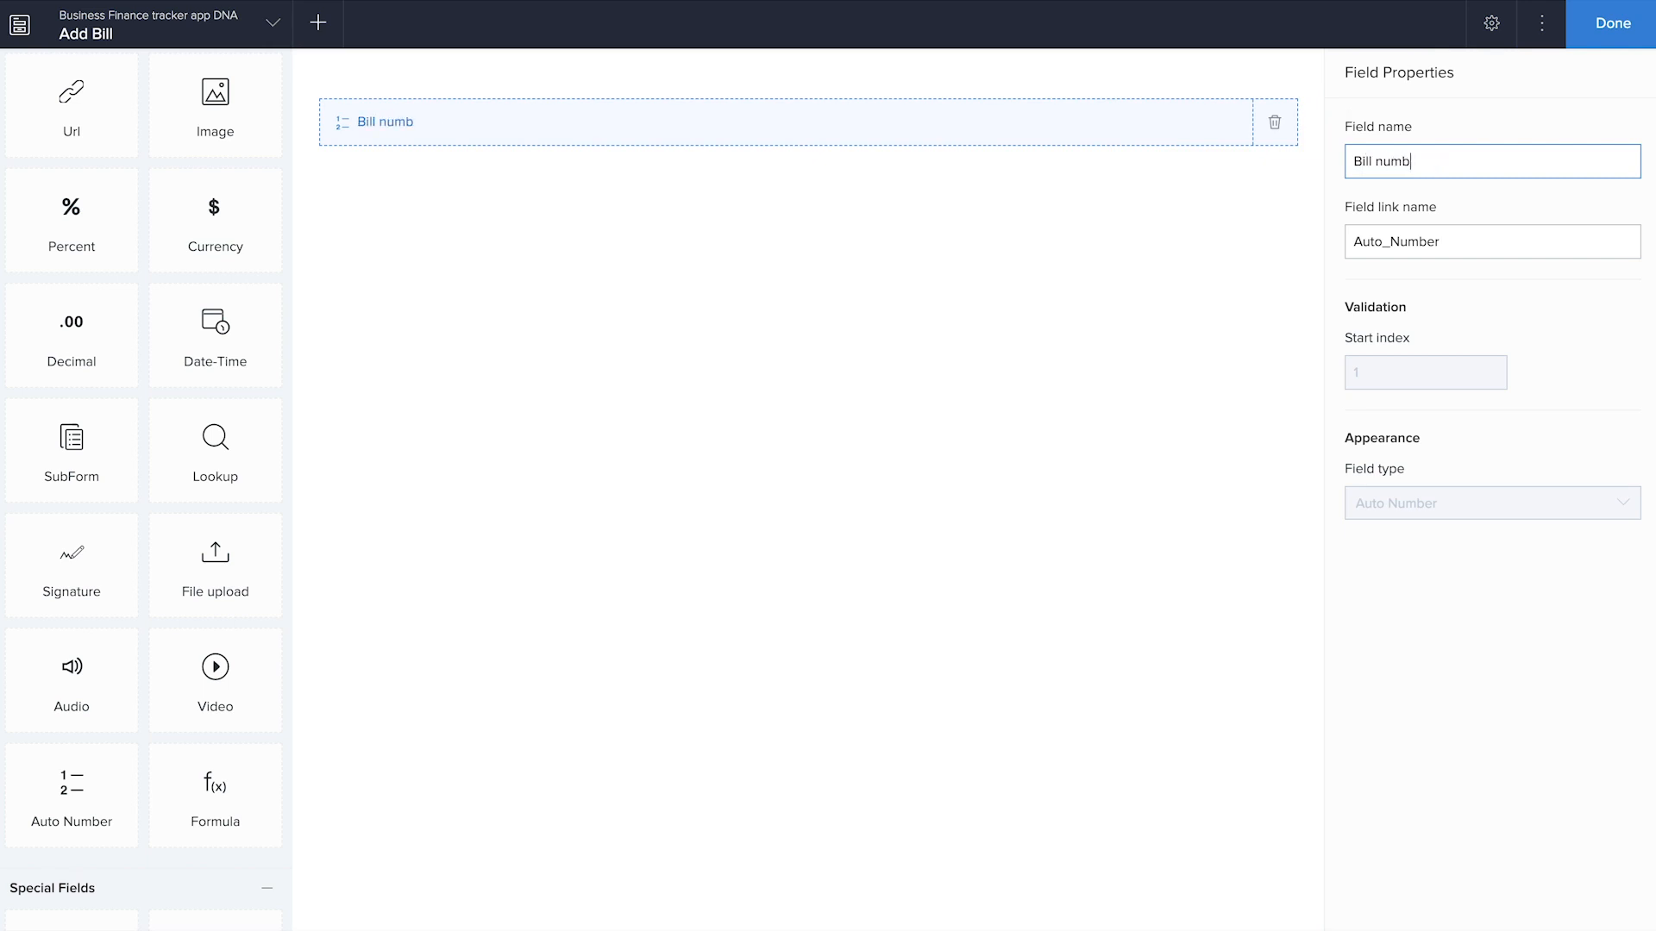
click(1181, 305)
Add a Date field below Bill number and name it "Bill Date"
scroll(215, 345, up, 10)
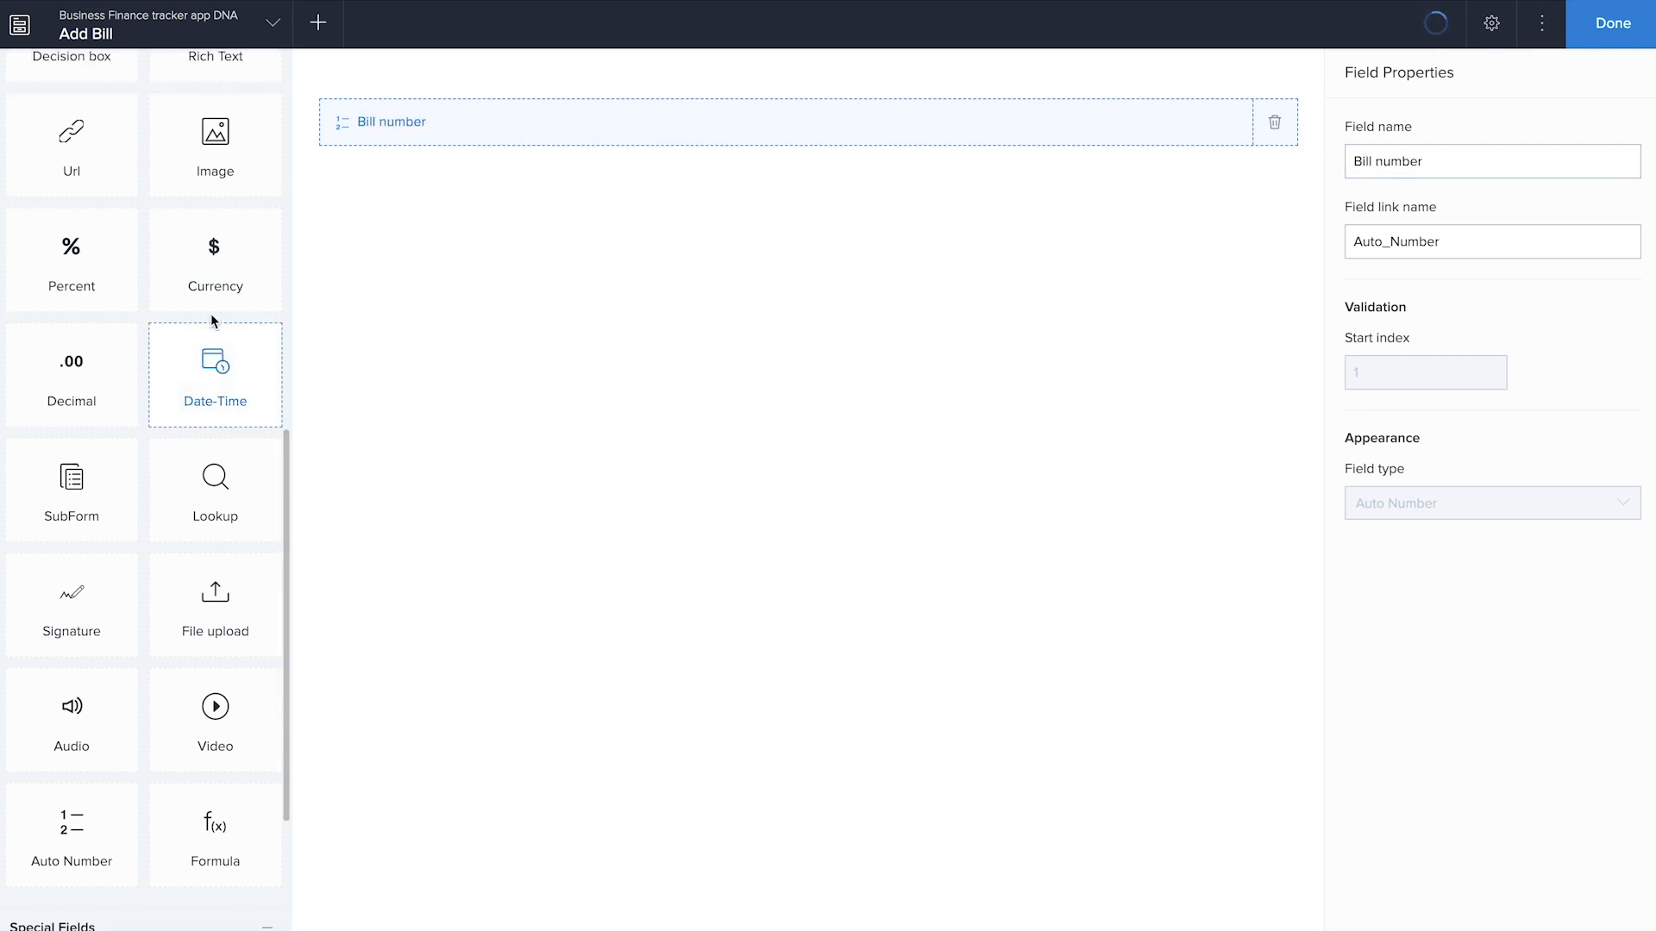
drag(214, 491, 828, 362)
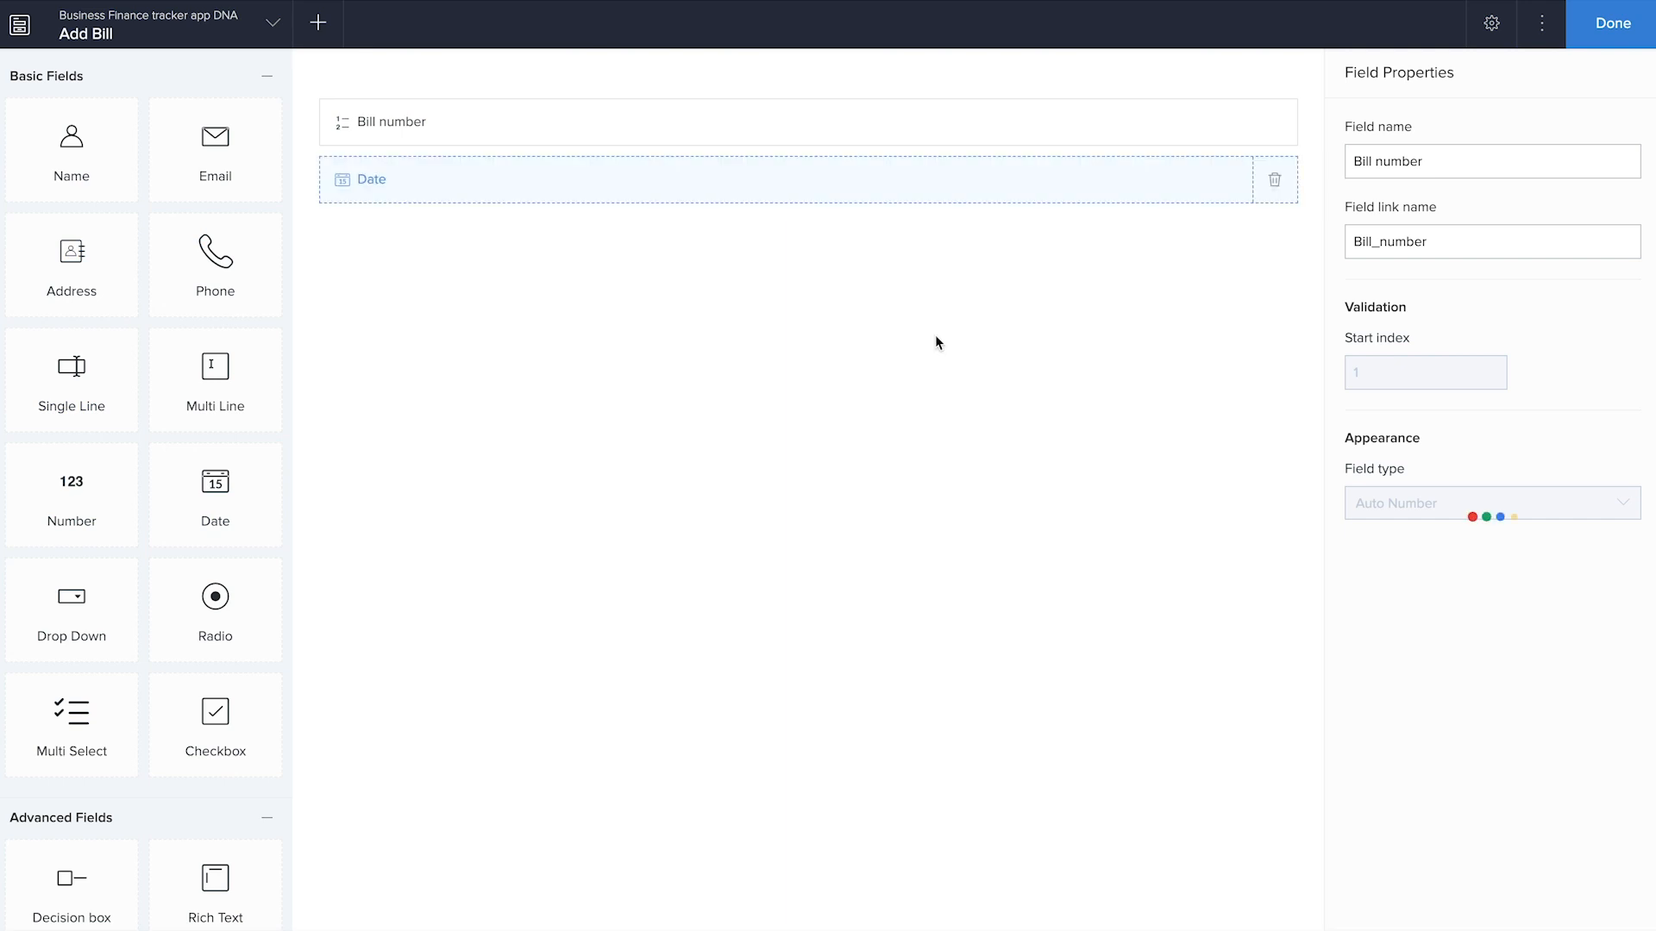
click(1354, 161)
text(Bill)
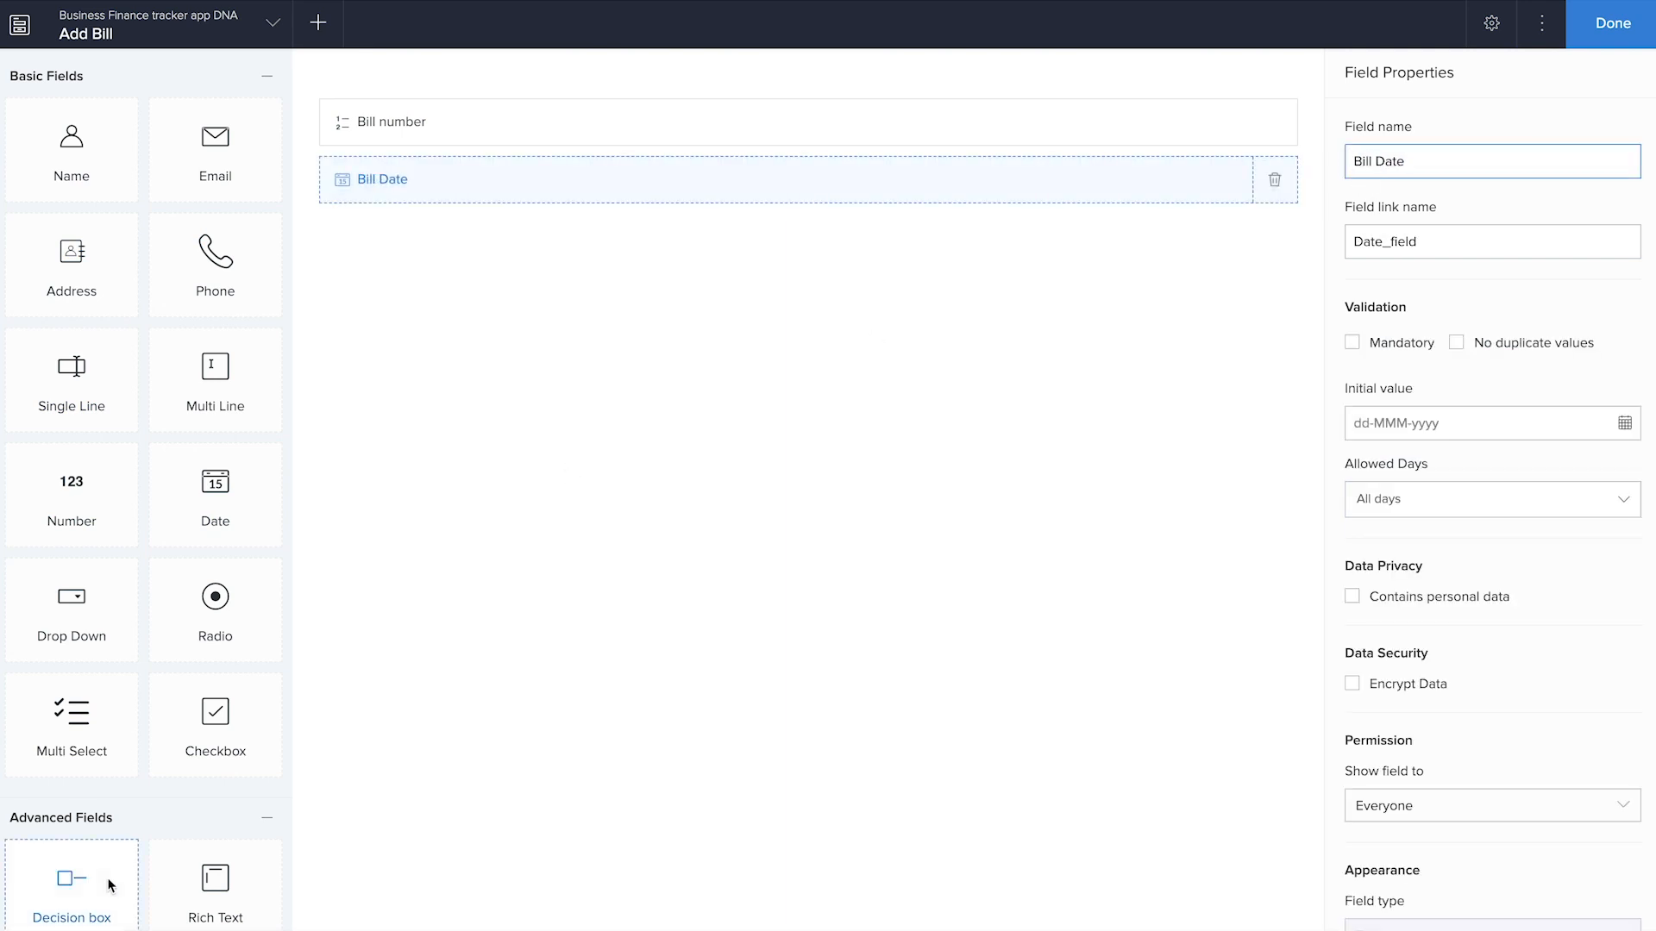
Add a dropdown Lookup field below Bill Date, related to the Name field of the Add Contact form
scroll(111, 863, down, 5)
drag(214, 780, 975, 487)
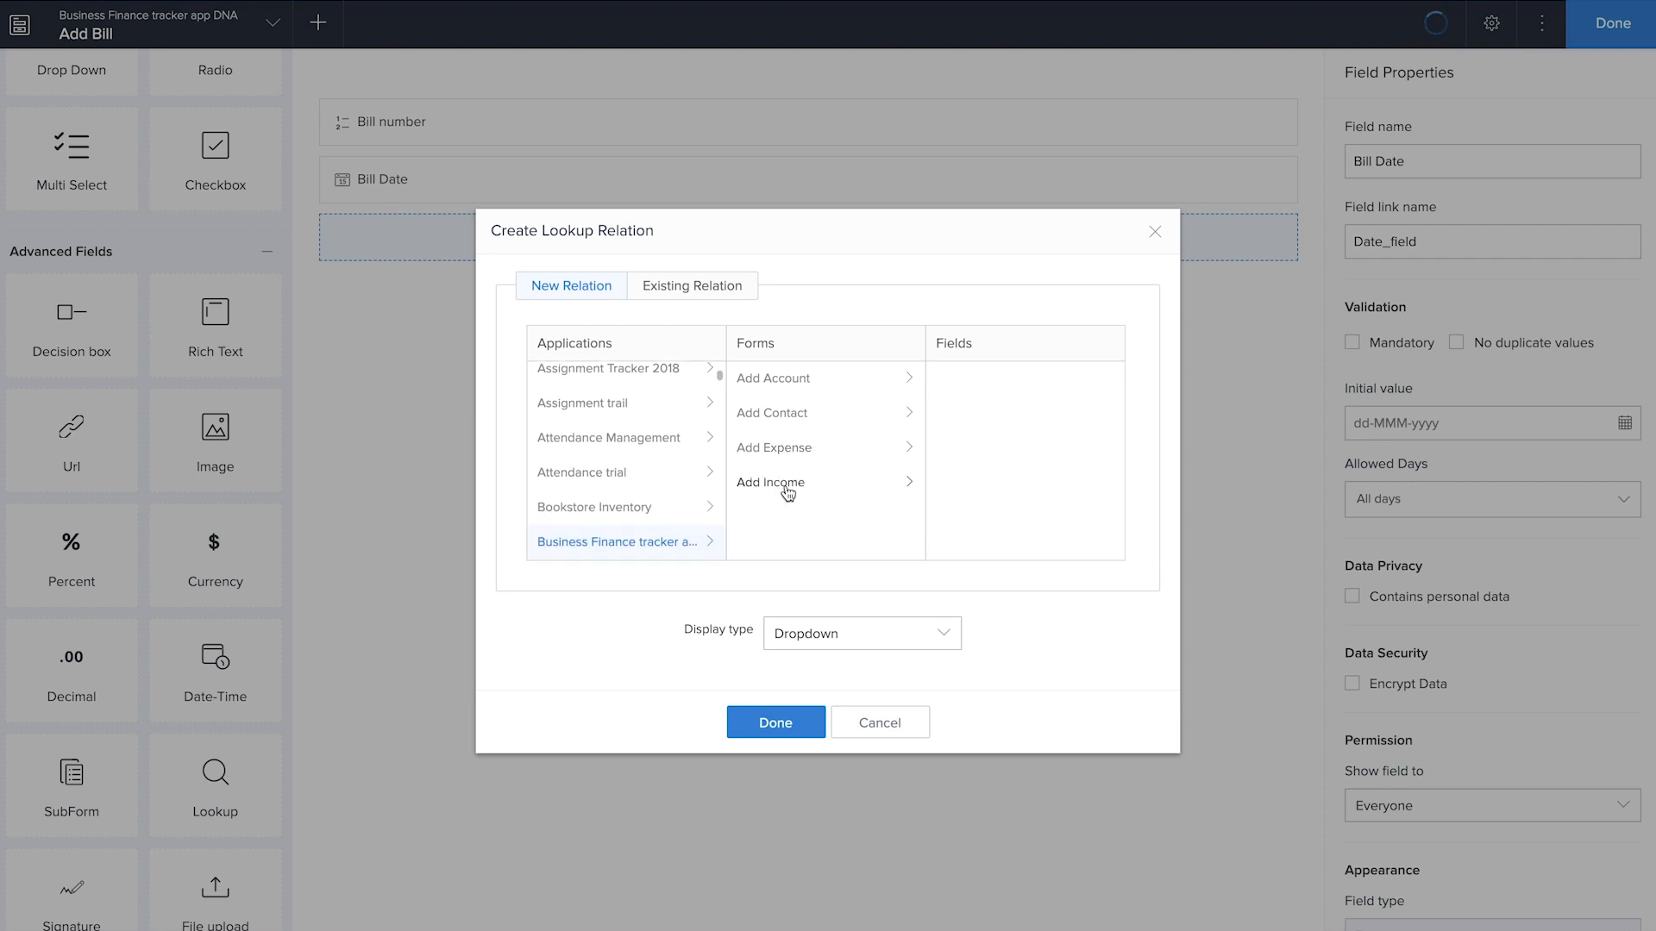
click(789, 420)
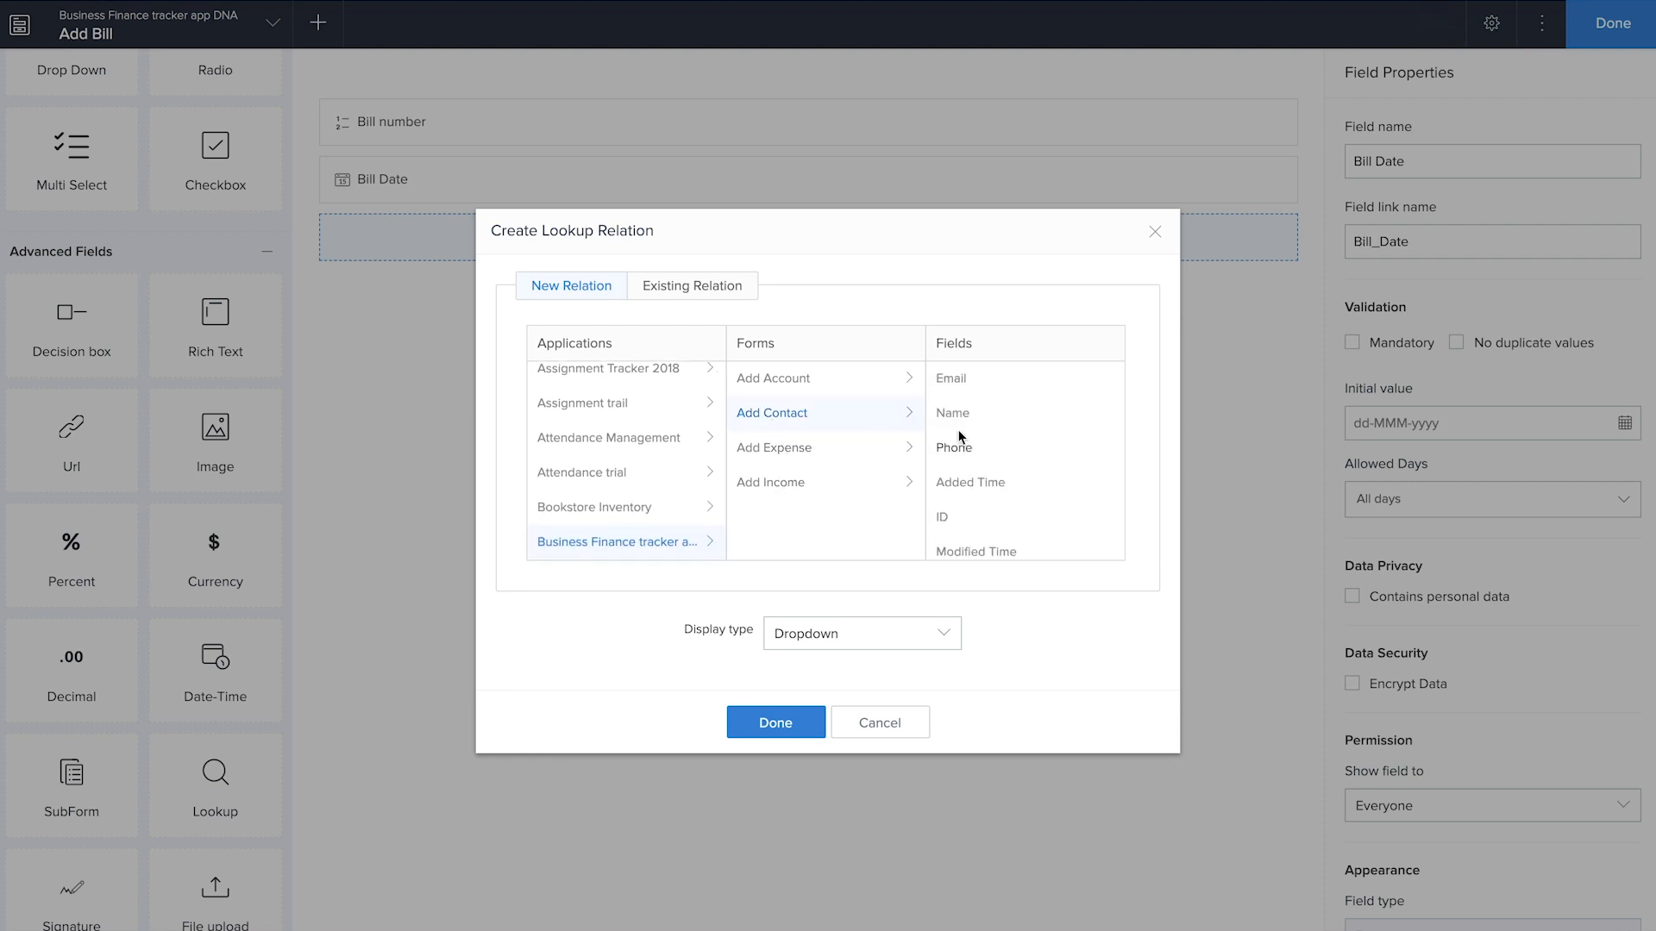
click(803, 722)
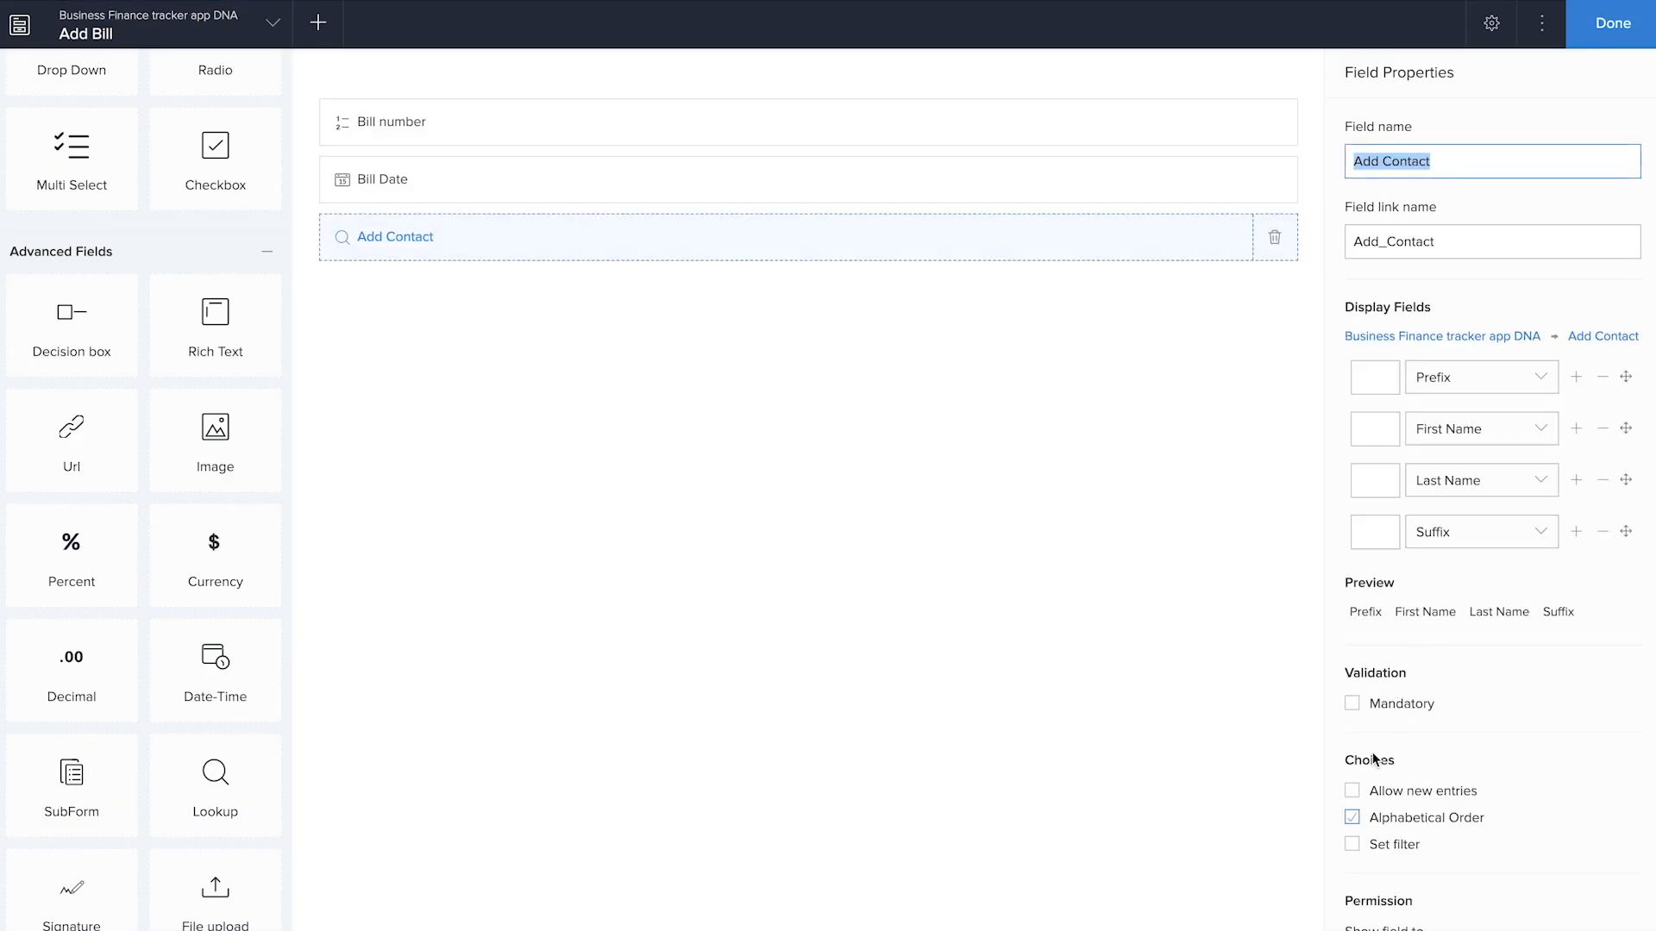
Set a filter on the contact lookup's choices so that Type of contact equals Vendor
click(1352, 845)
click(621, 448)
scroll(577, 617, down, 4)
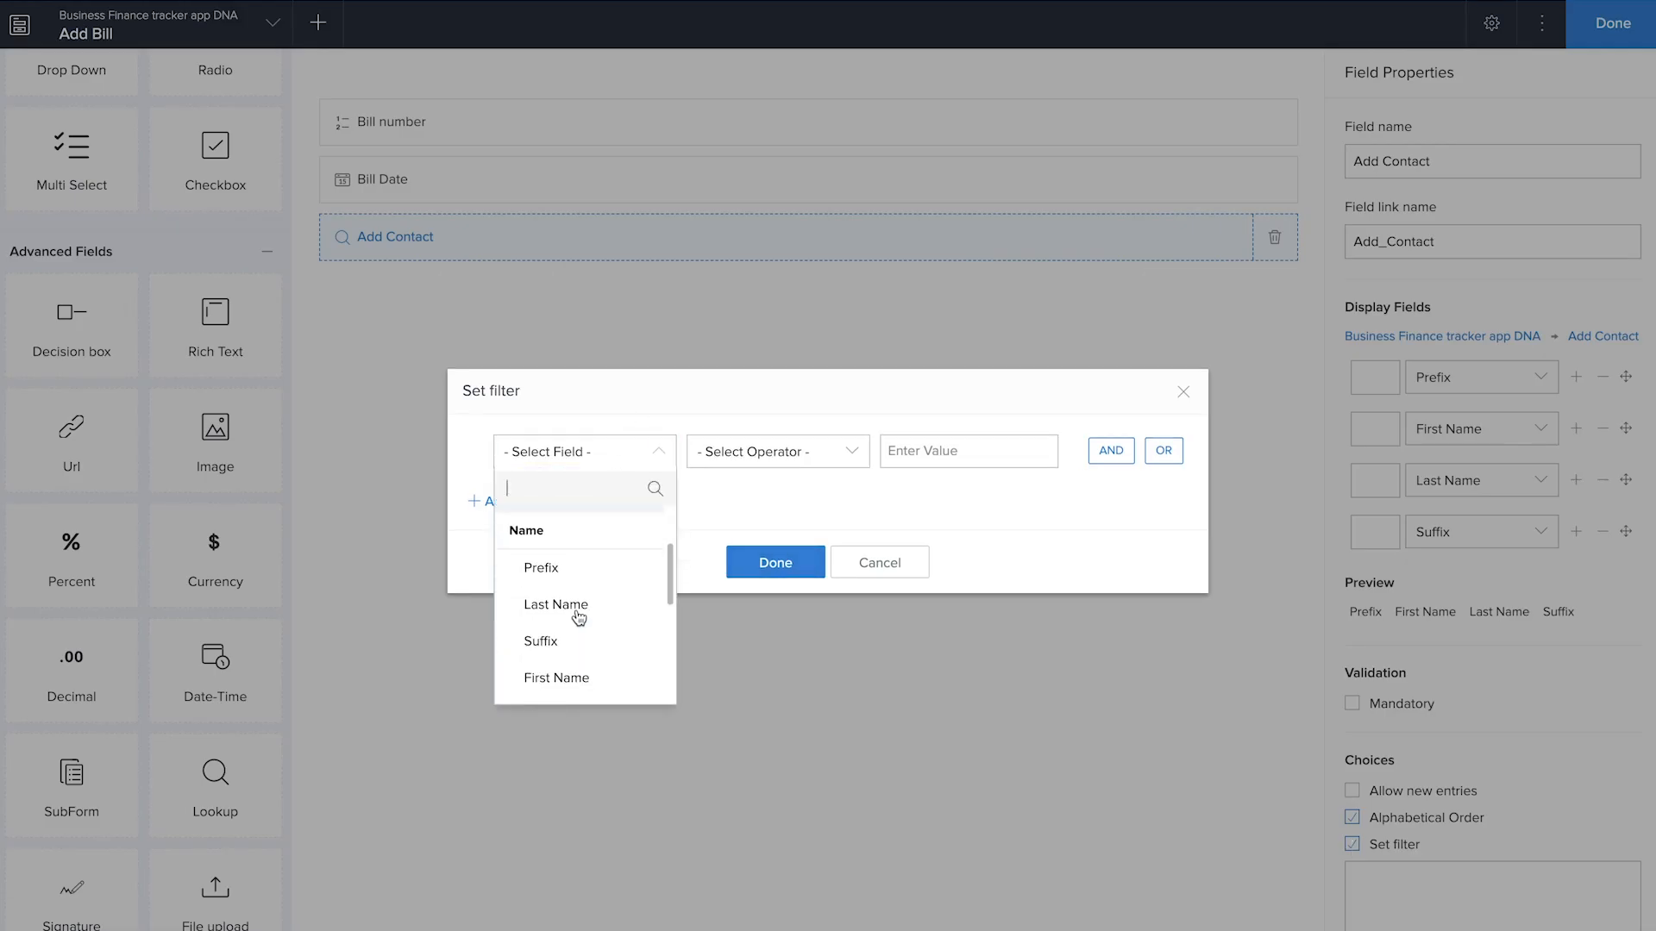
click(569, 640)
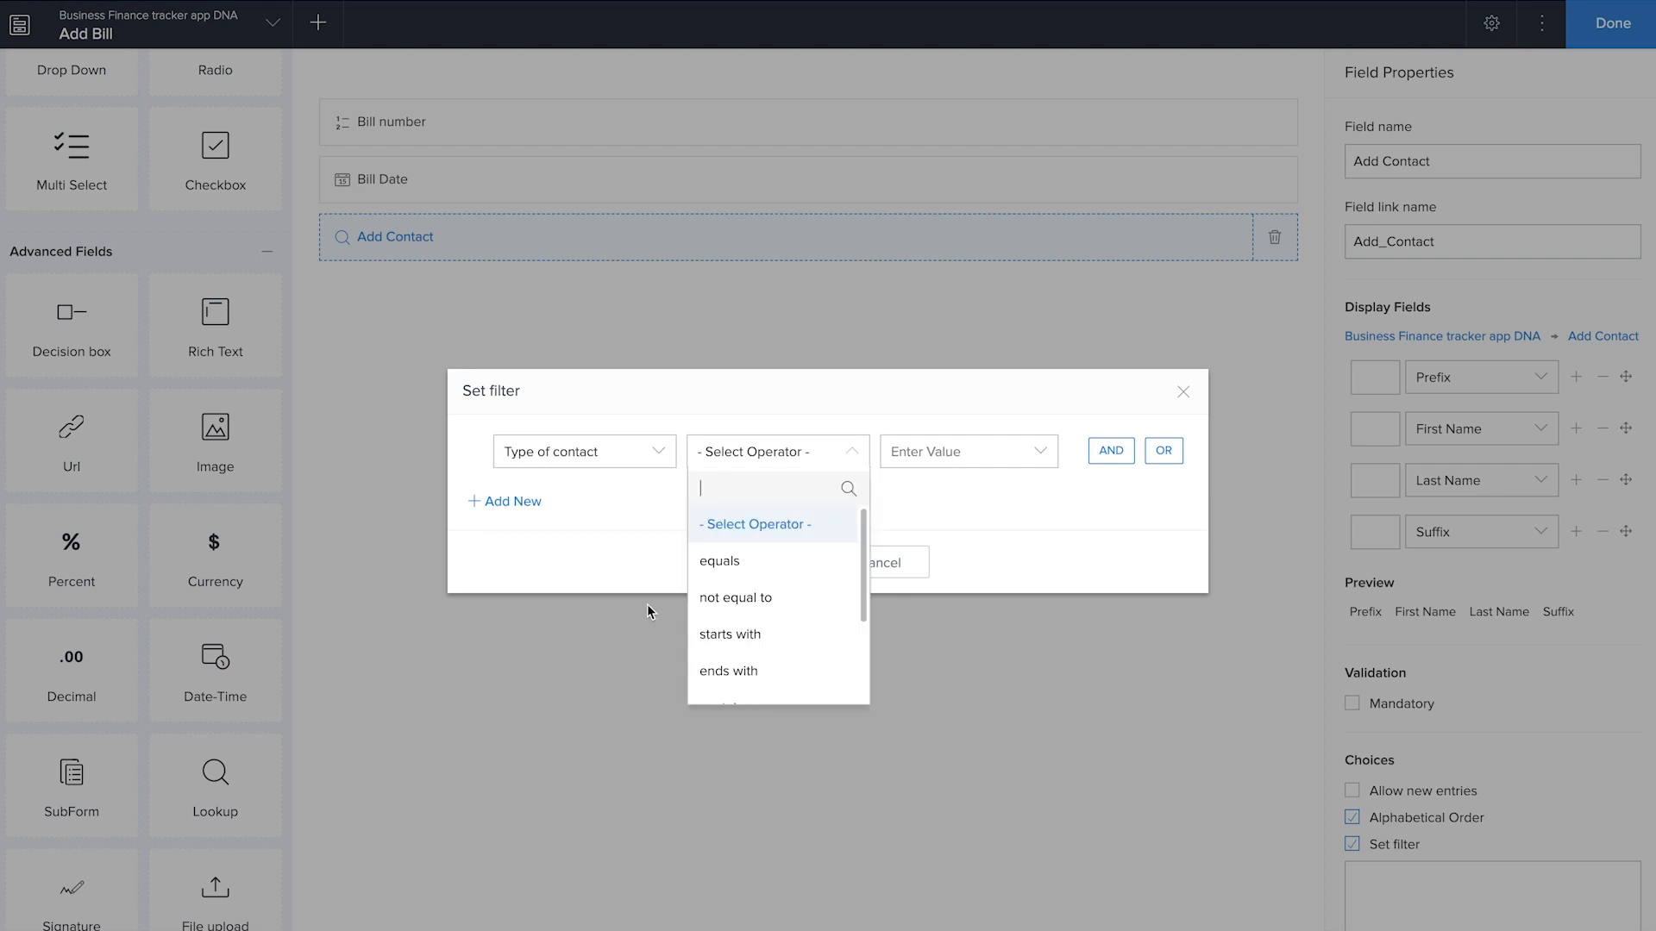
click(733, 569)
click(925, 612)
click(787, 578)
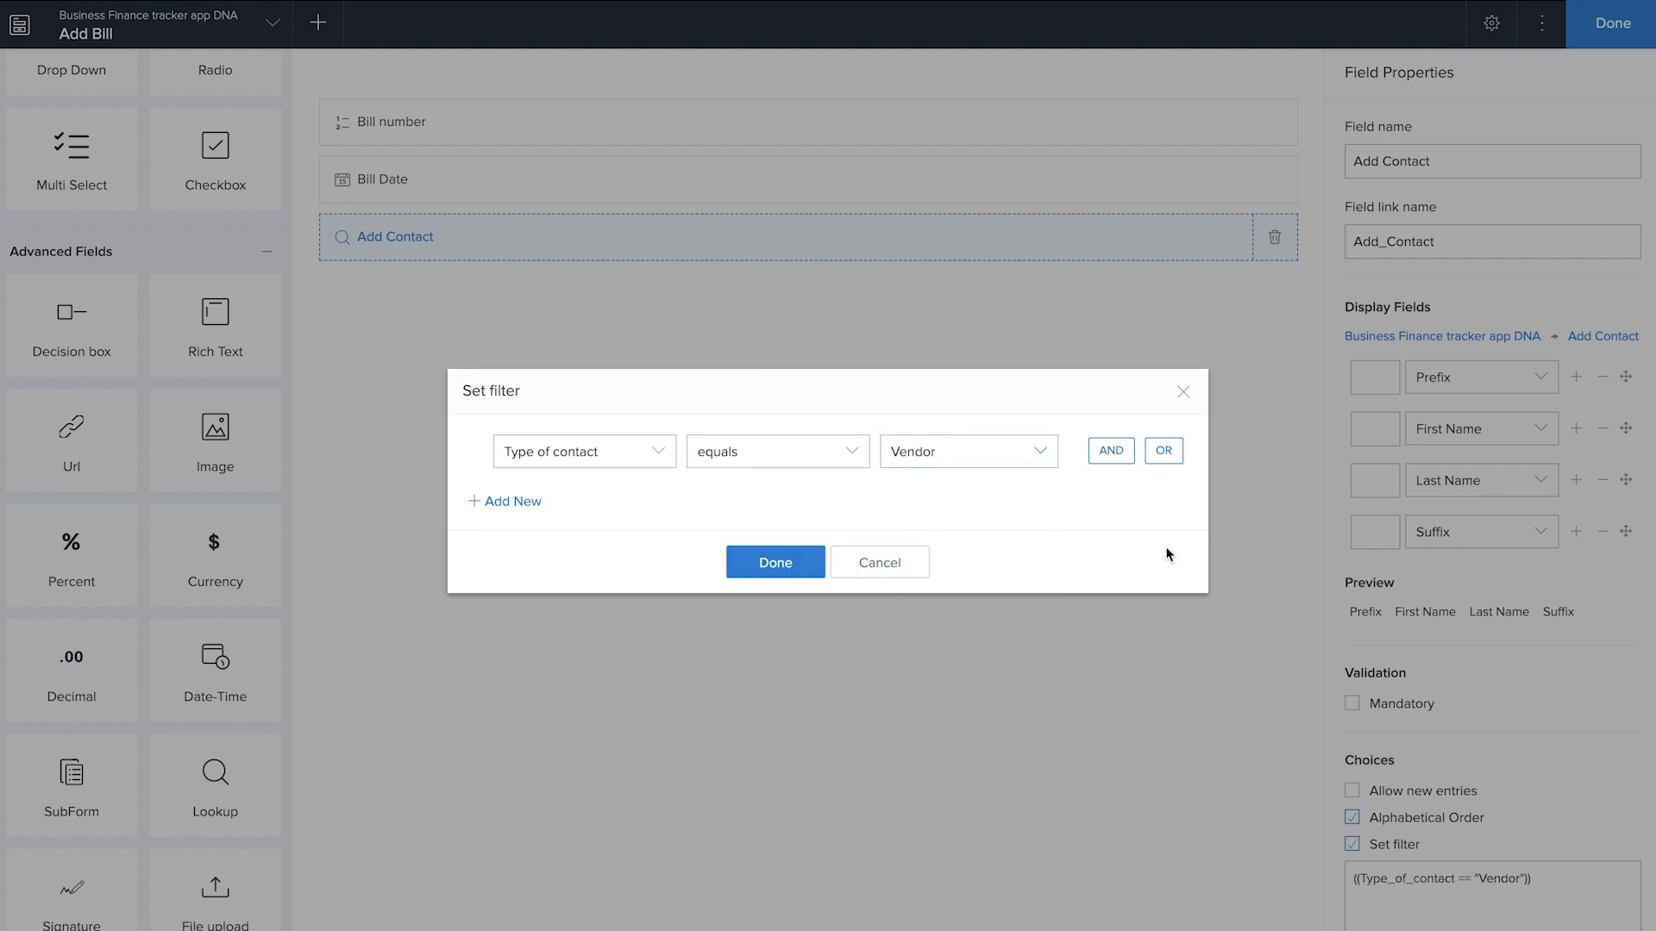
Remove Prefix and Suffix from the contact lookup's display fields and rename the field "Vendor"
click(1594, 384)
click(1602, 480)
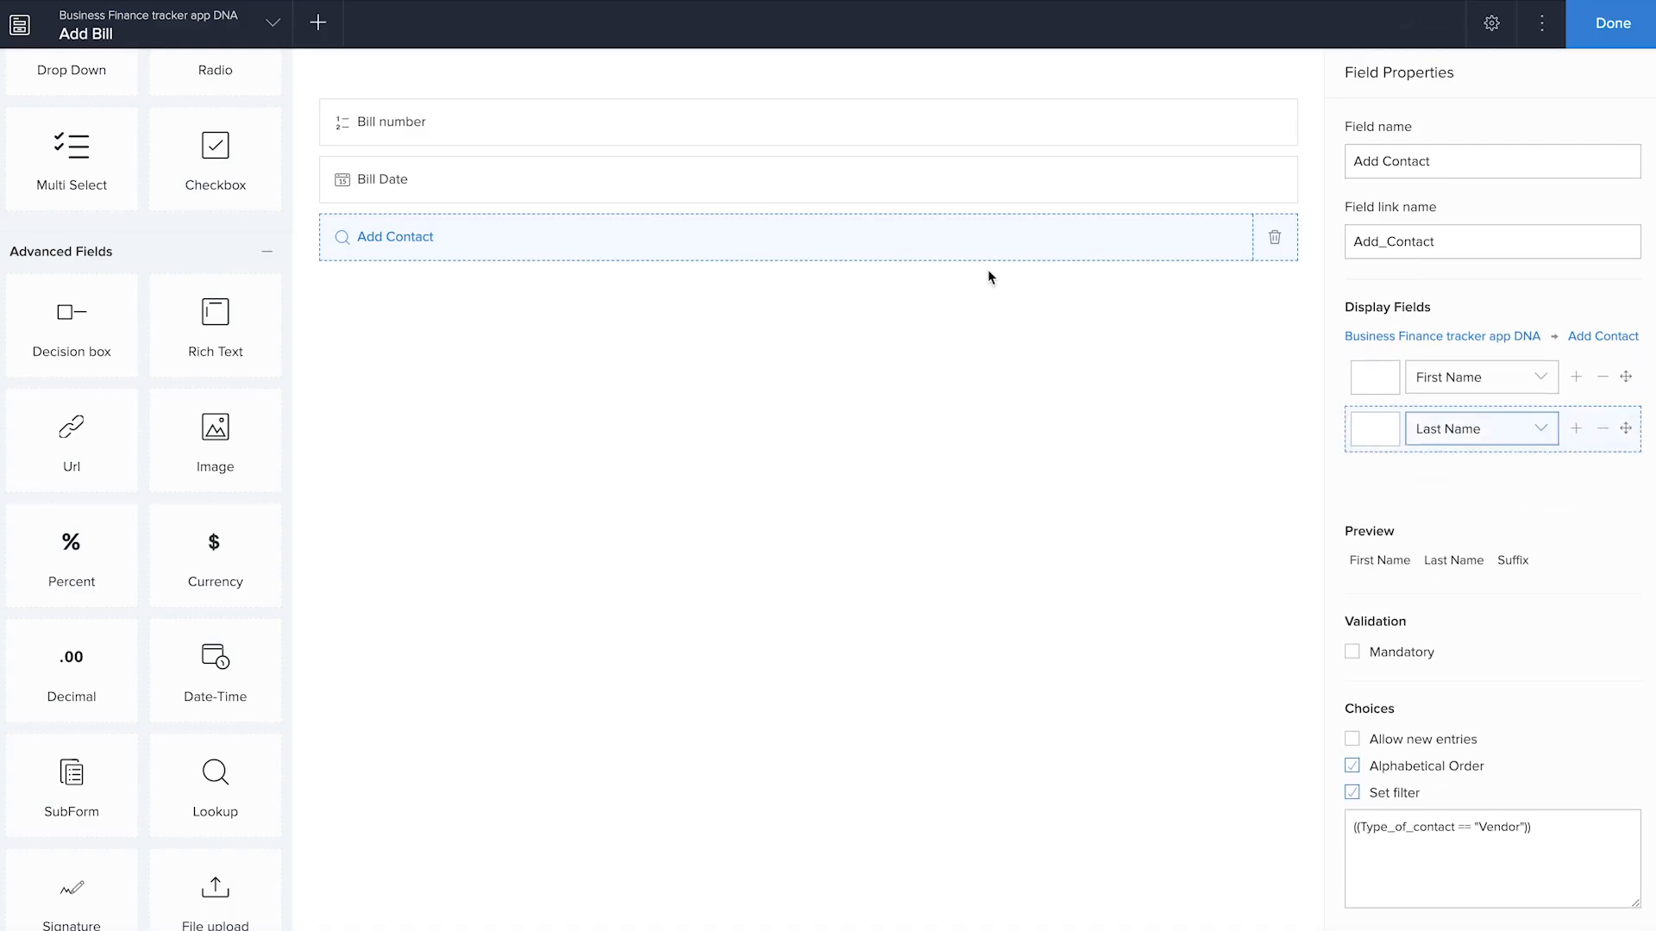
click(1446, 166)
drag(1447, 169, 1319, 163)
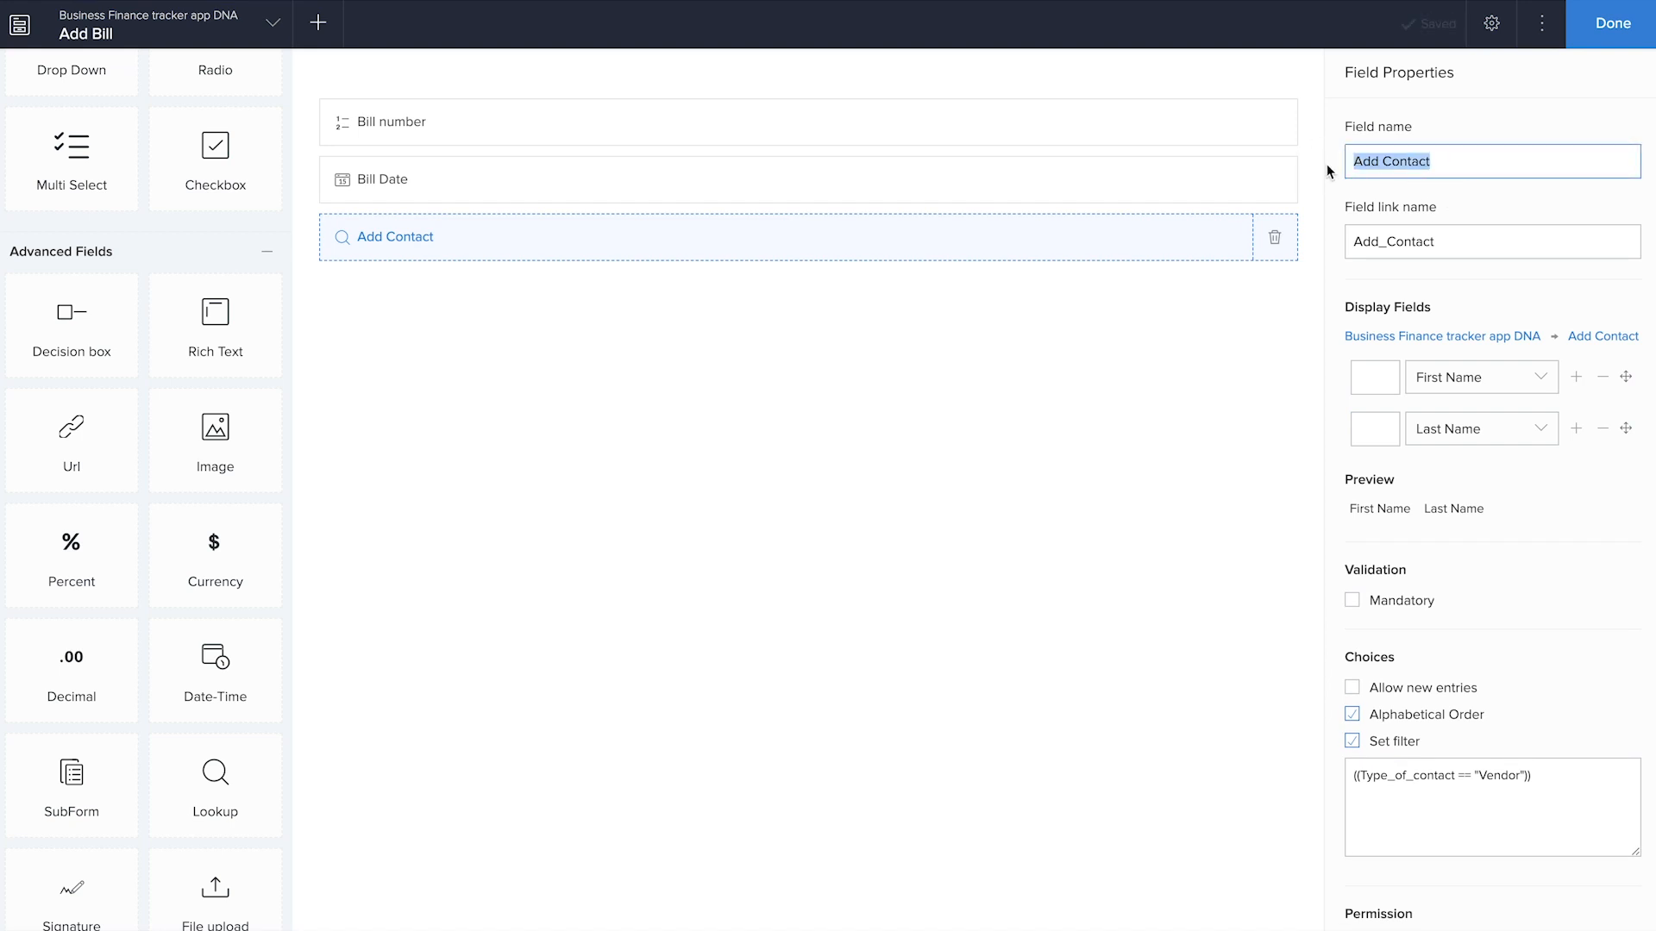
text(Vendor)
click(1186, 389)
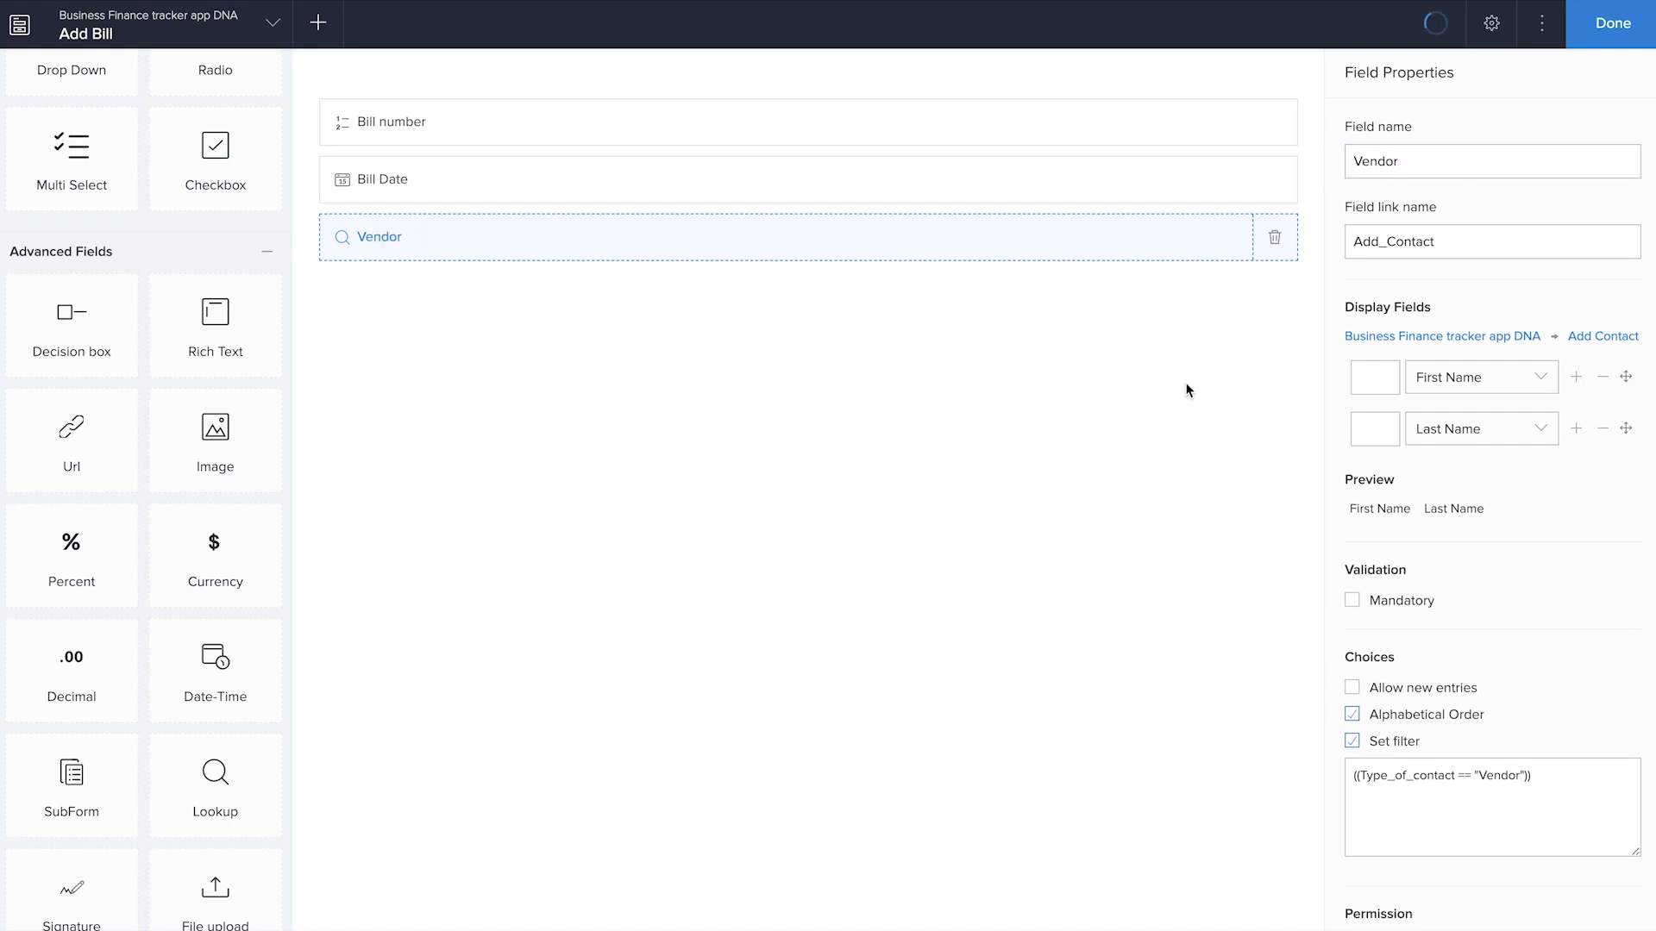
Add a SubForm based on a blank form below the Vendor field
scroll(172, 656, down, 1)
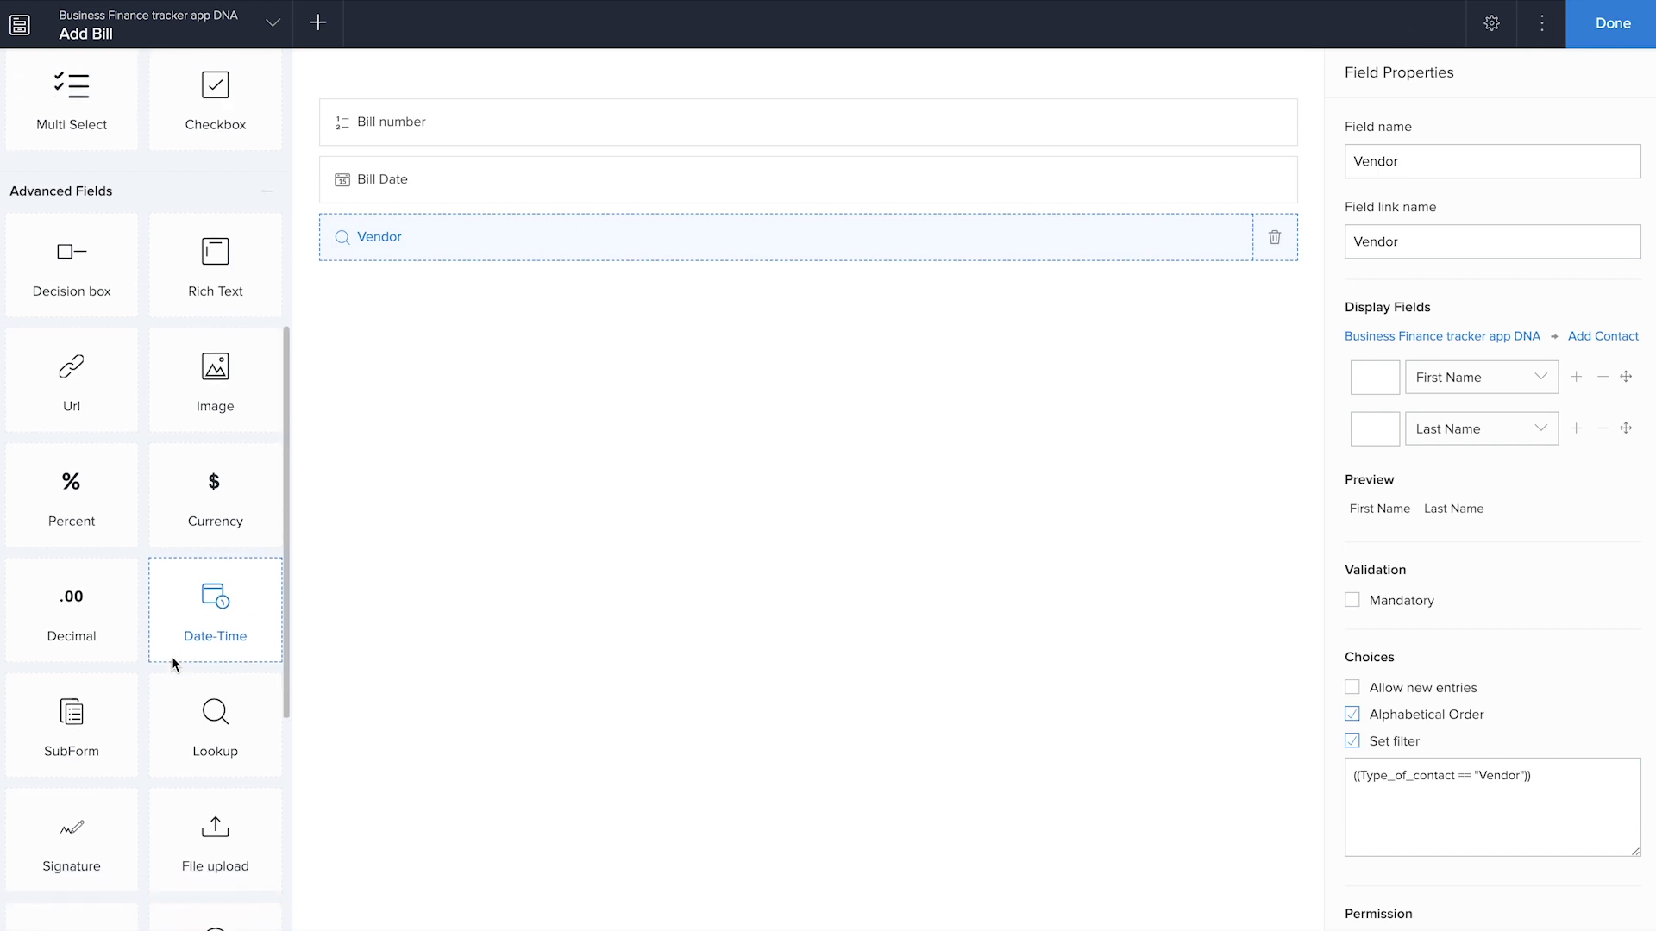
drag(73, 720, 771, 619)
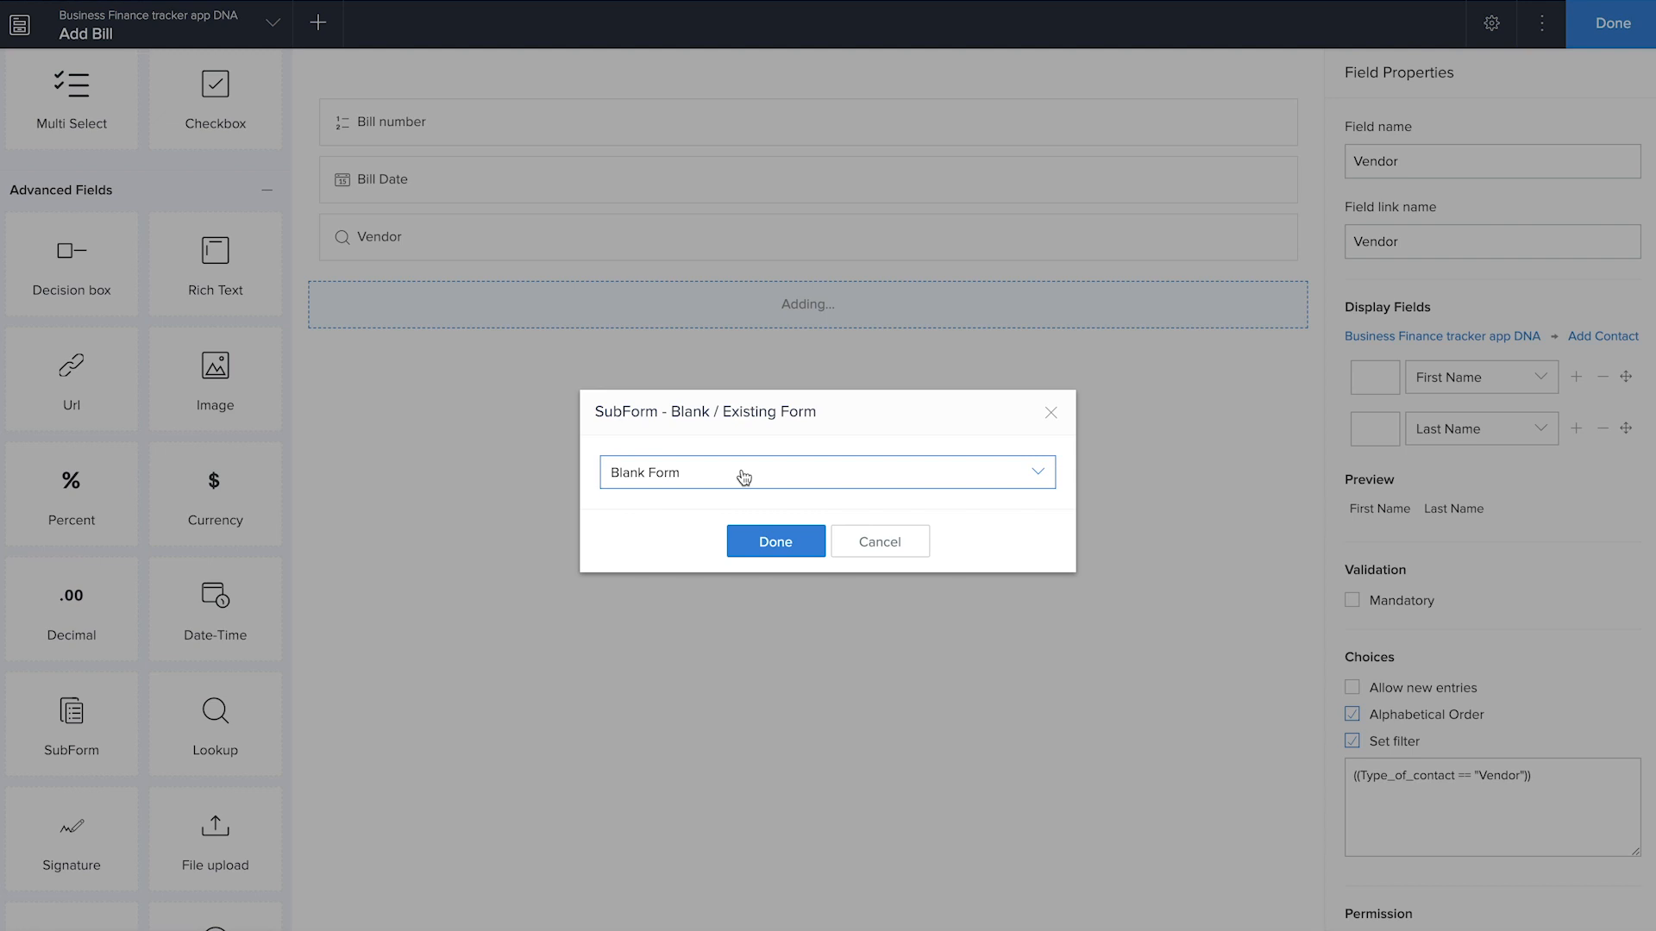
click(758, 538)
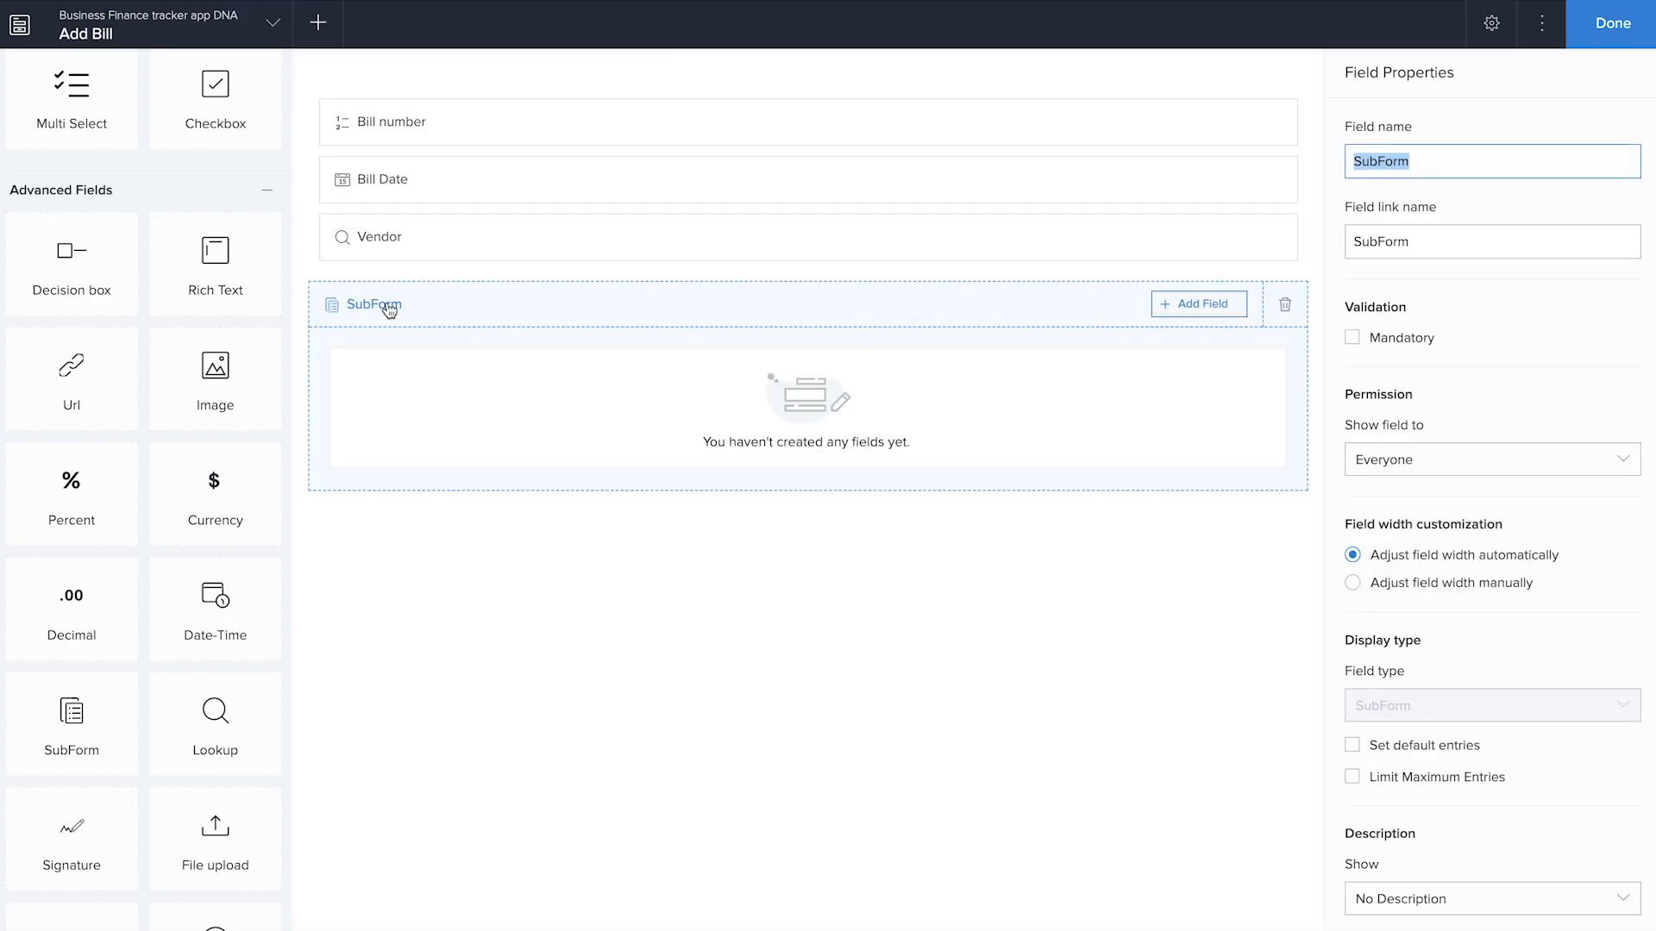
Rename the subform "Item details"
text(te)
text(Item details)
click(887, 441)
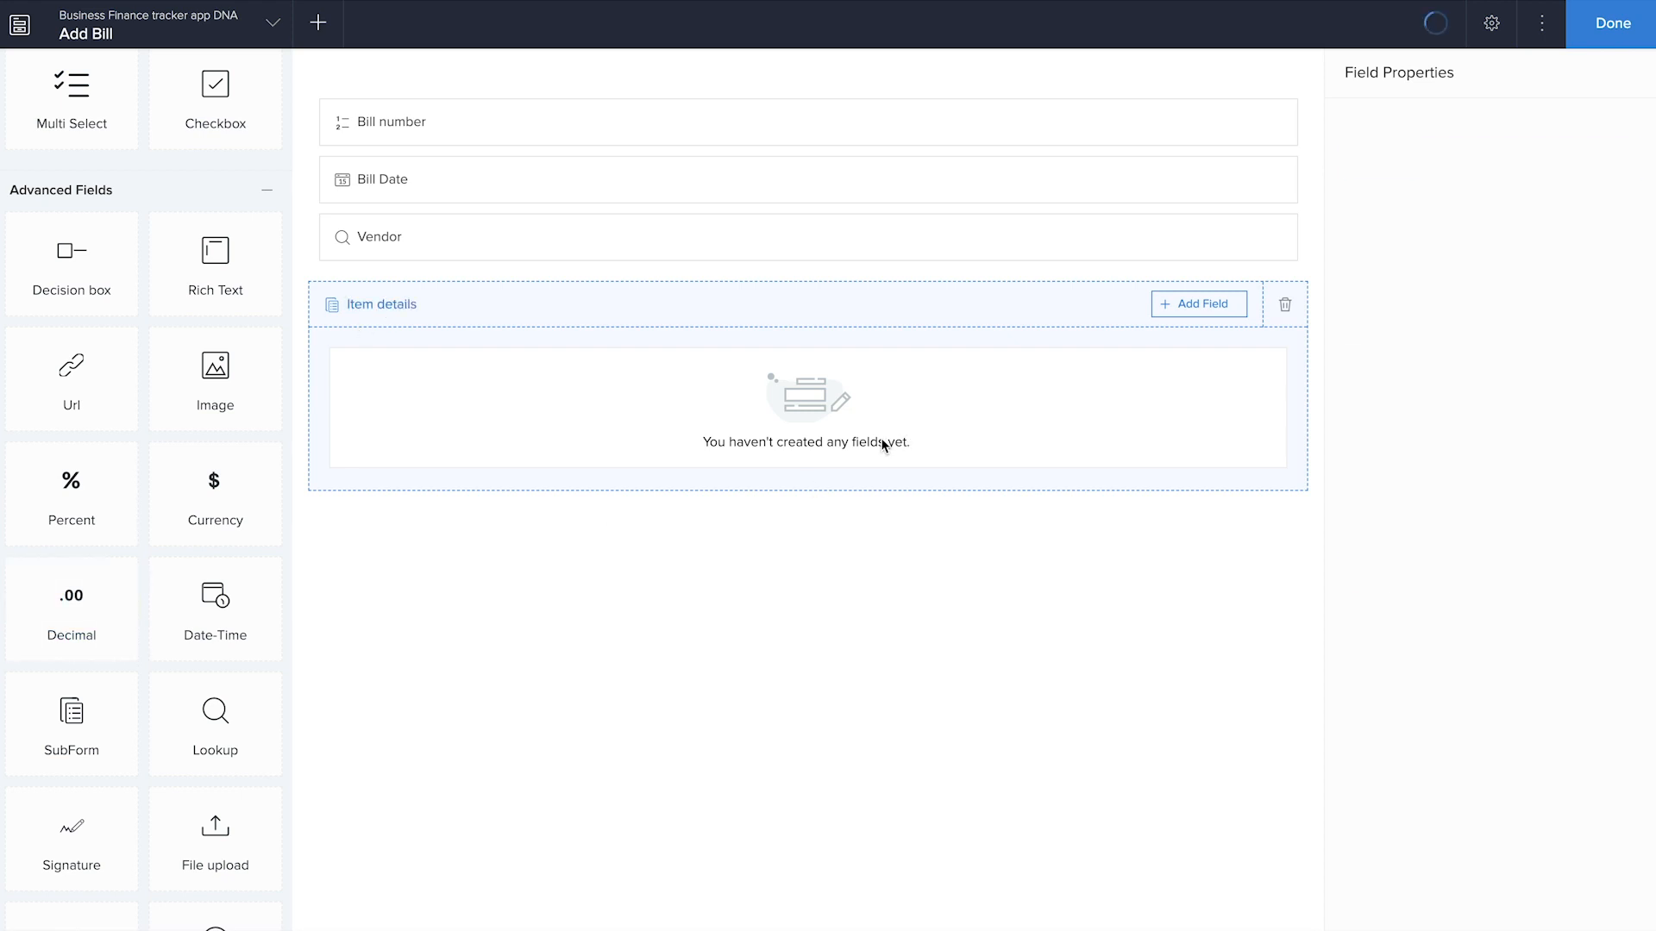
Add a Number field named "S no" to the Item details subform
click(1208, 308)
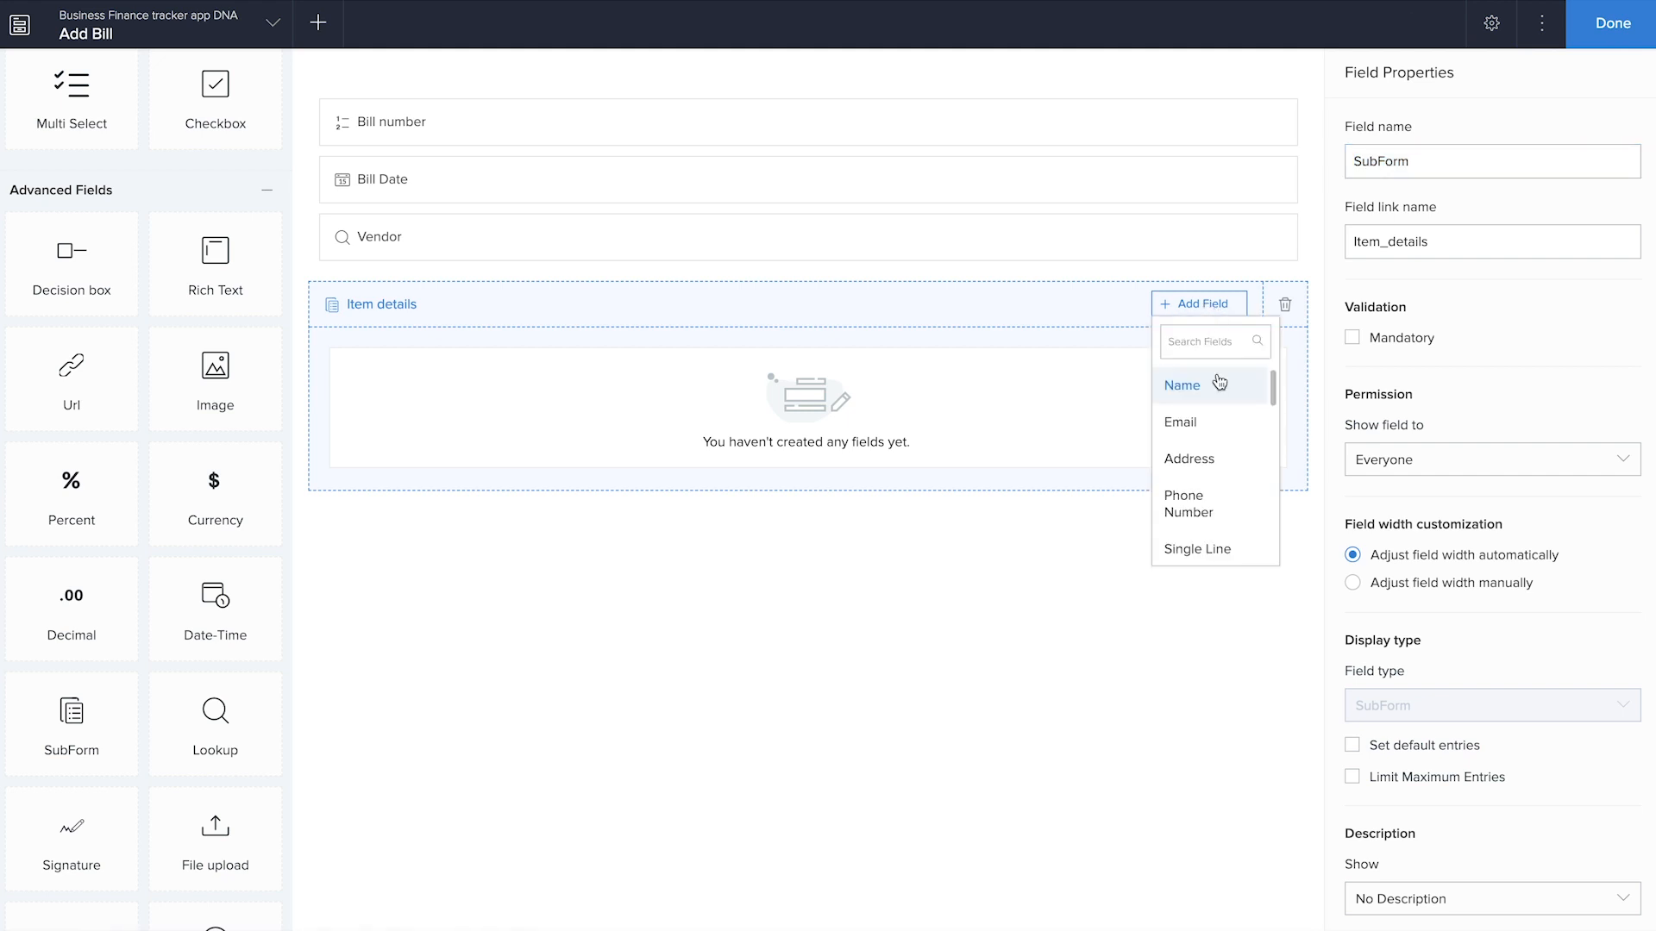
scroll(1219, 436, down, 5)
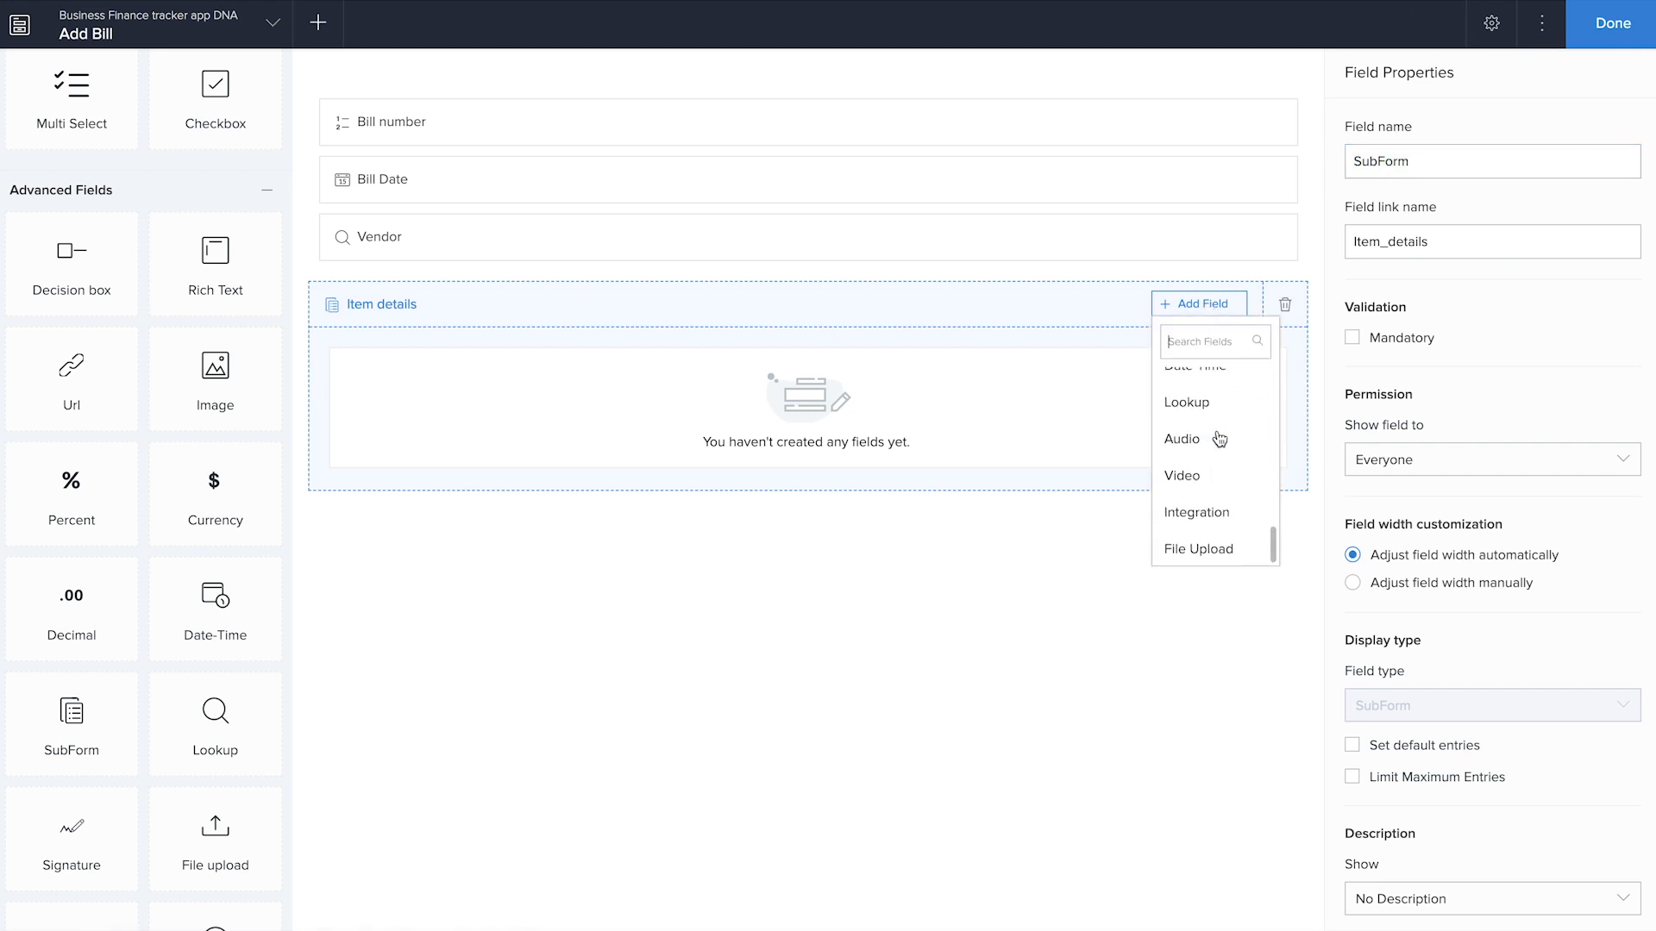
scroll(1219, 436, up, 5)
scroll(1219, 438, down, 2)
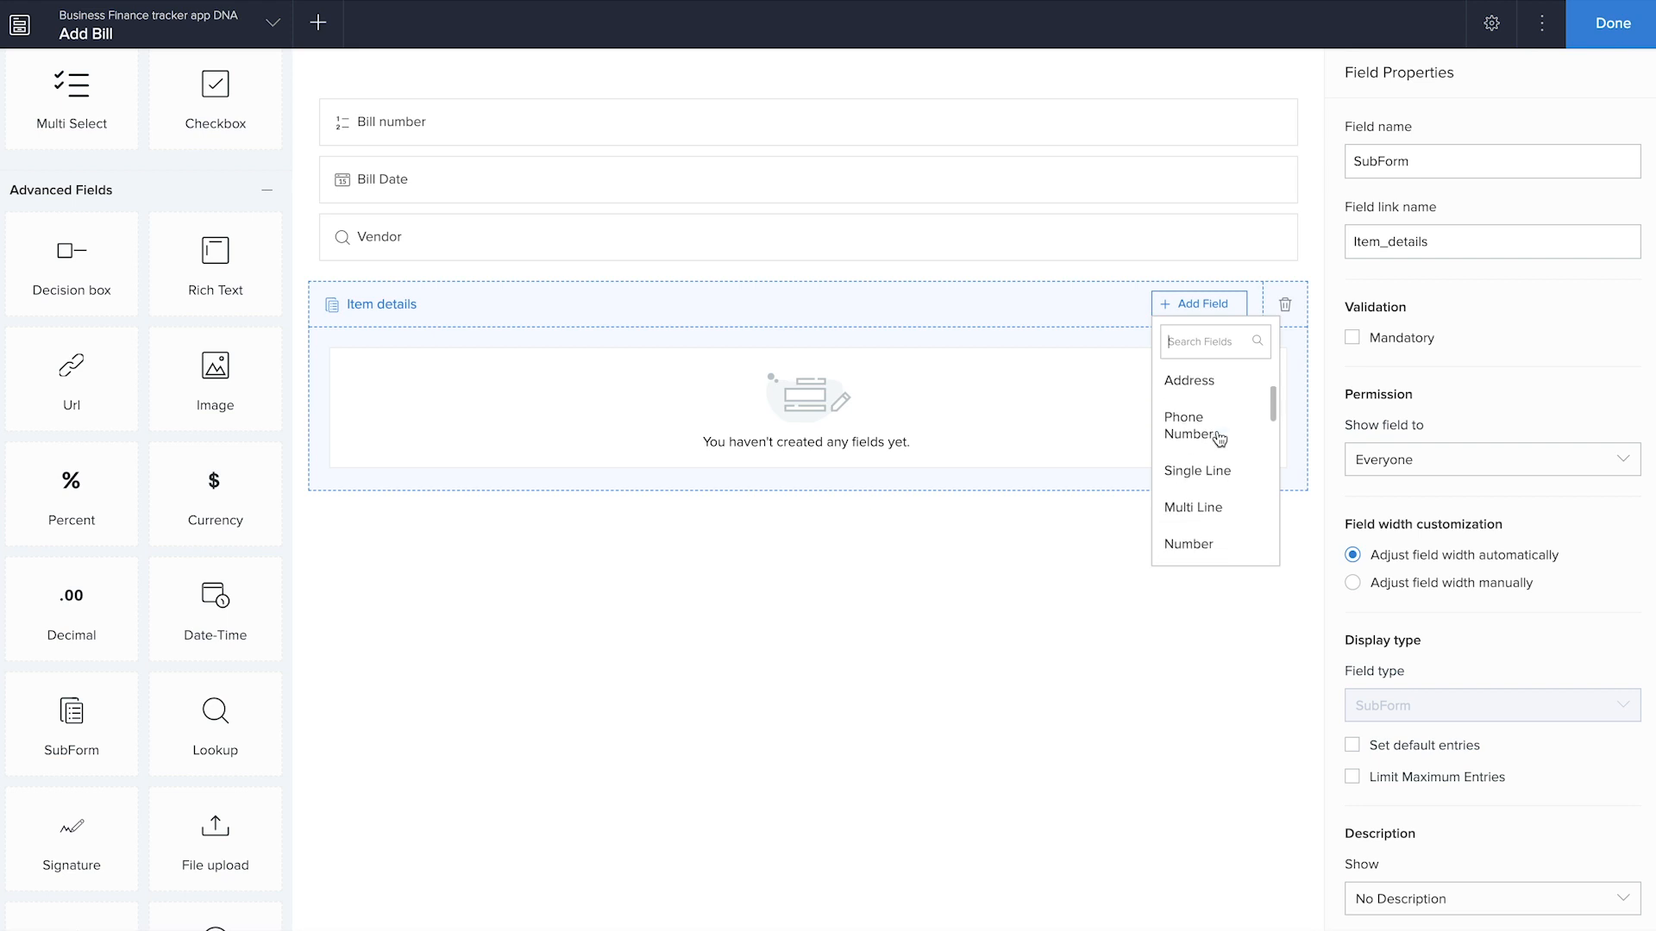
click(1220, 543)
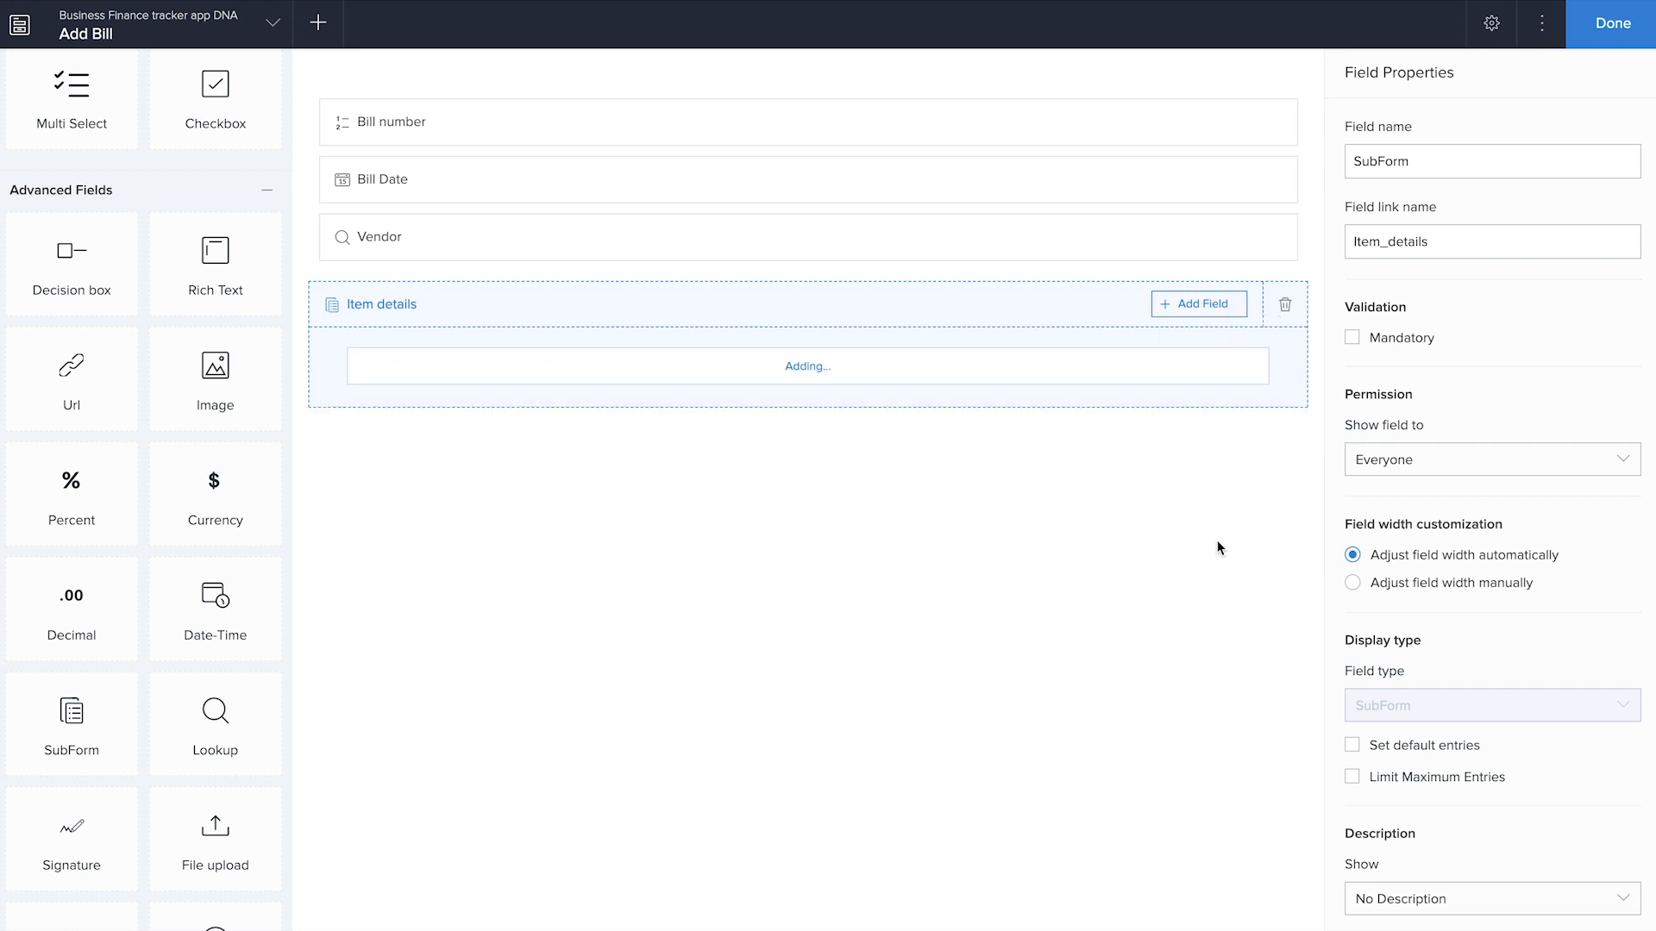
click(433, 373)
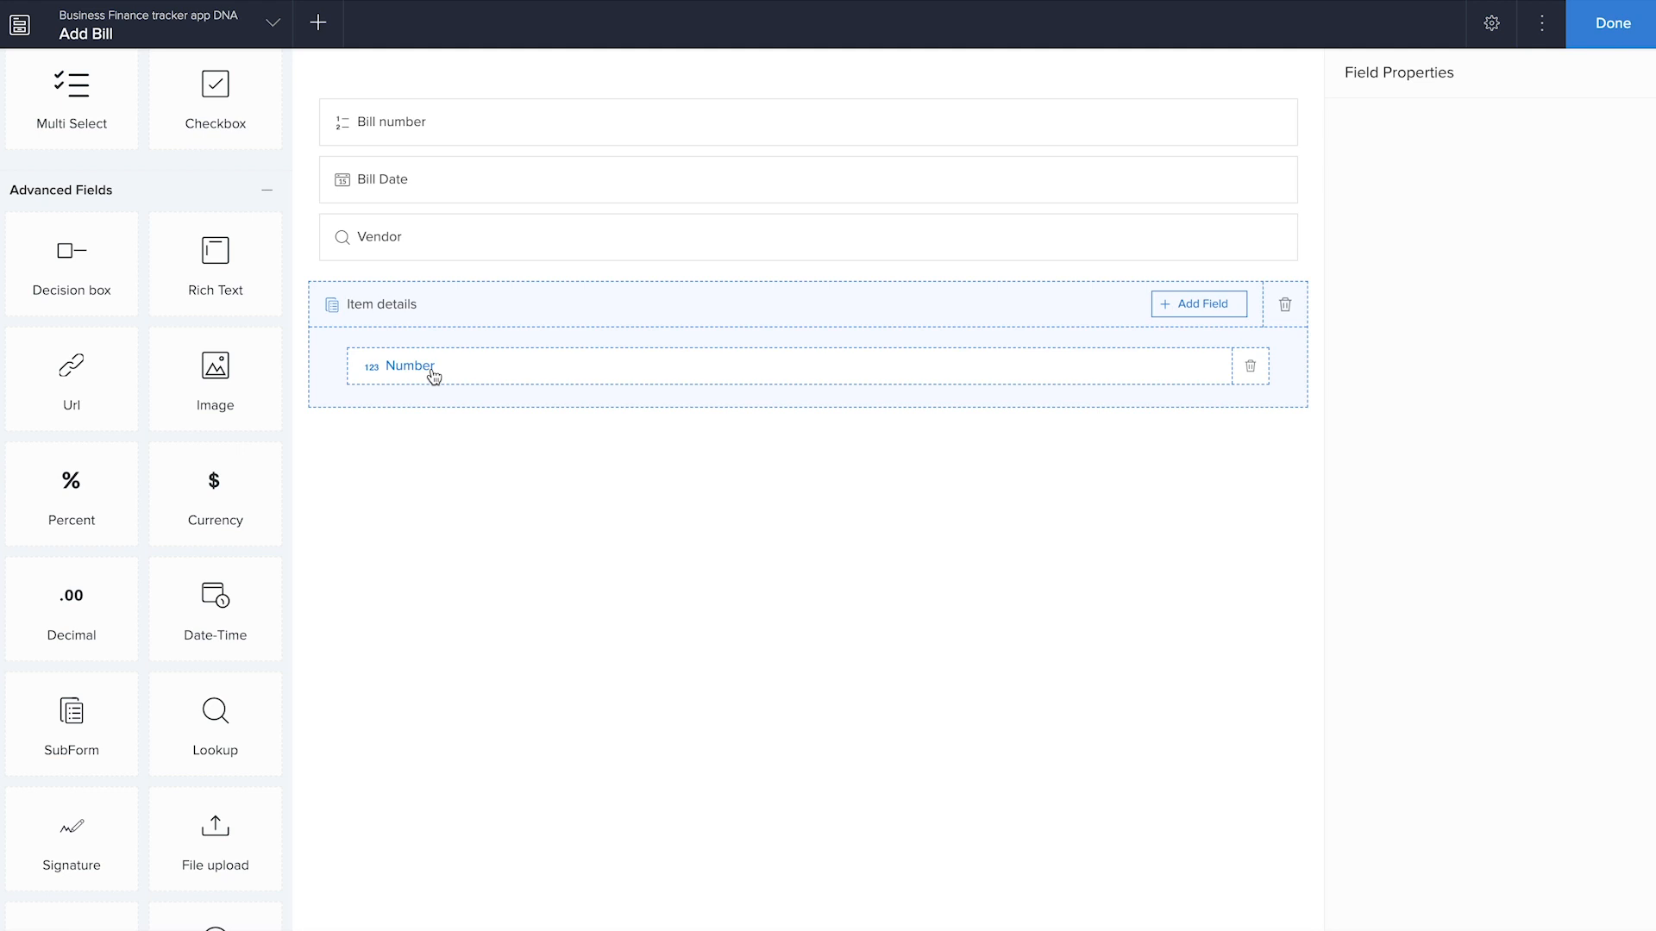
text(S no)
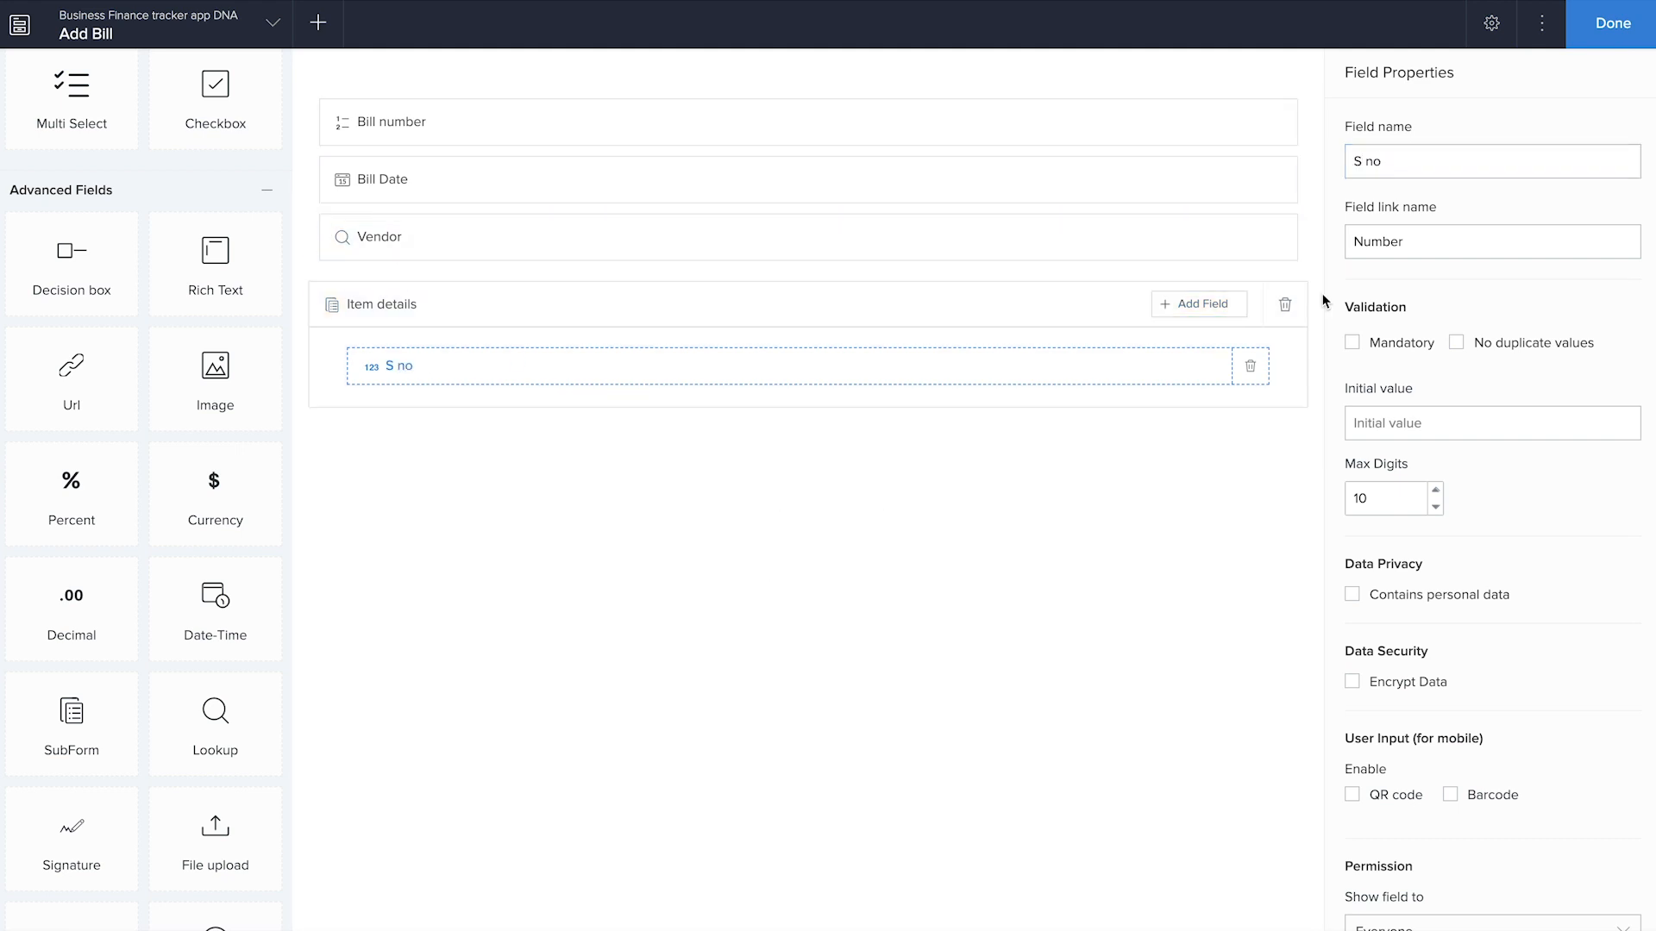
Add a Single Line field named "Product" and a Number field named "Quantity" to the Item details subform
click(1210, 308)
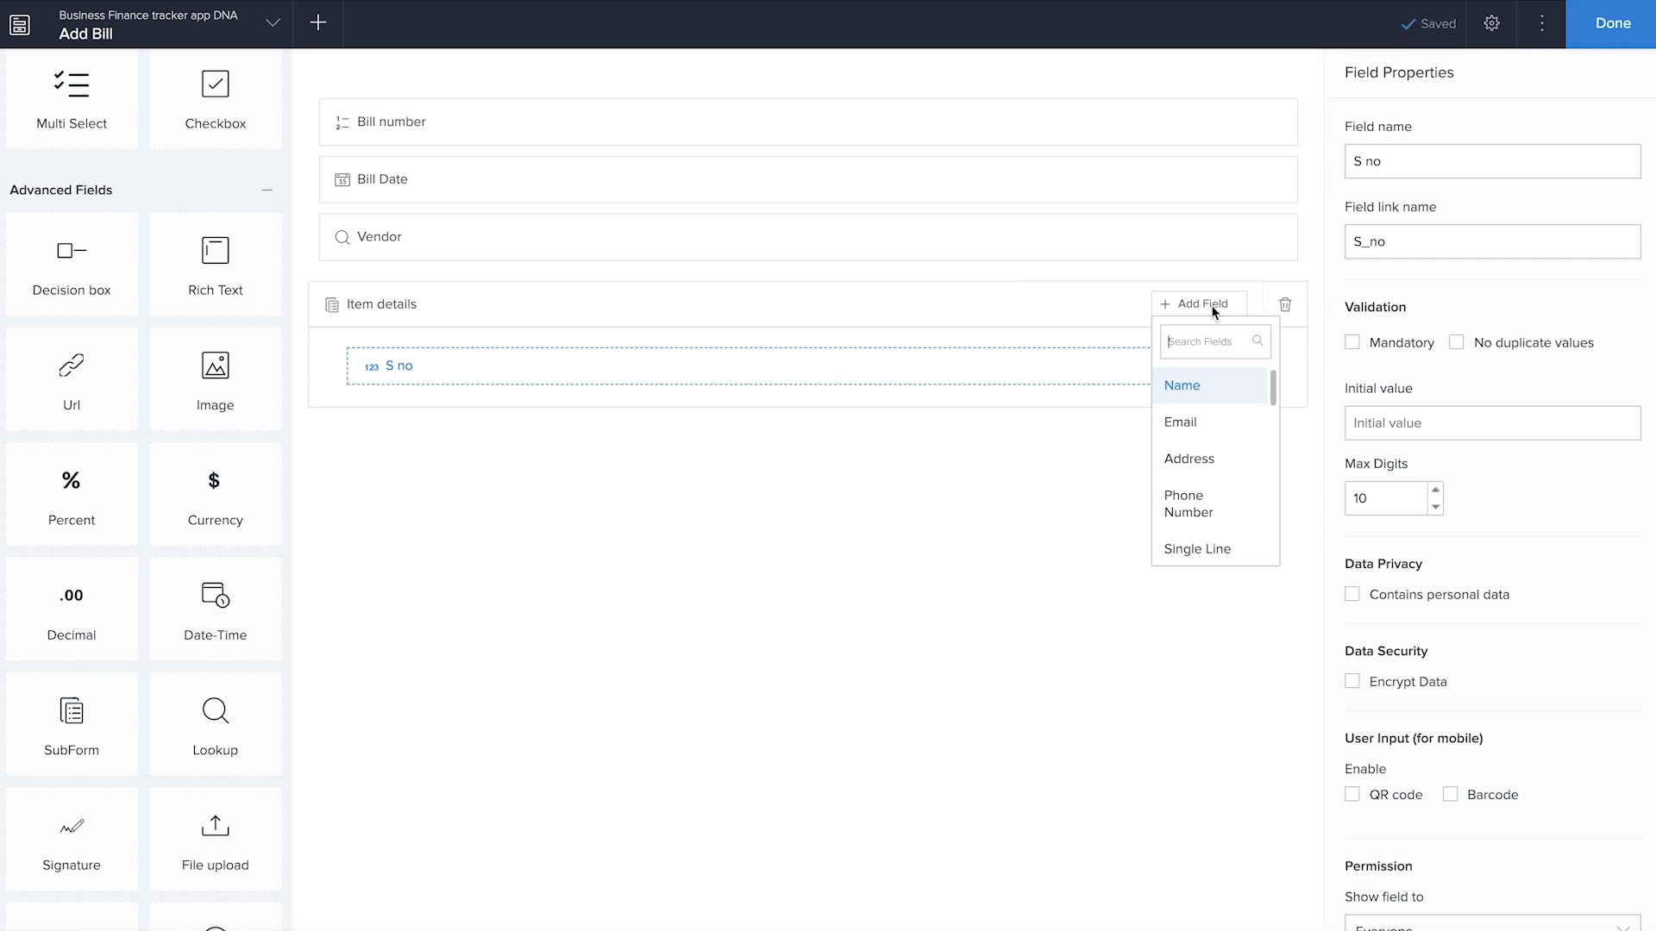
scroll(1190, 483, down, 1)
click(1183, 507)
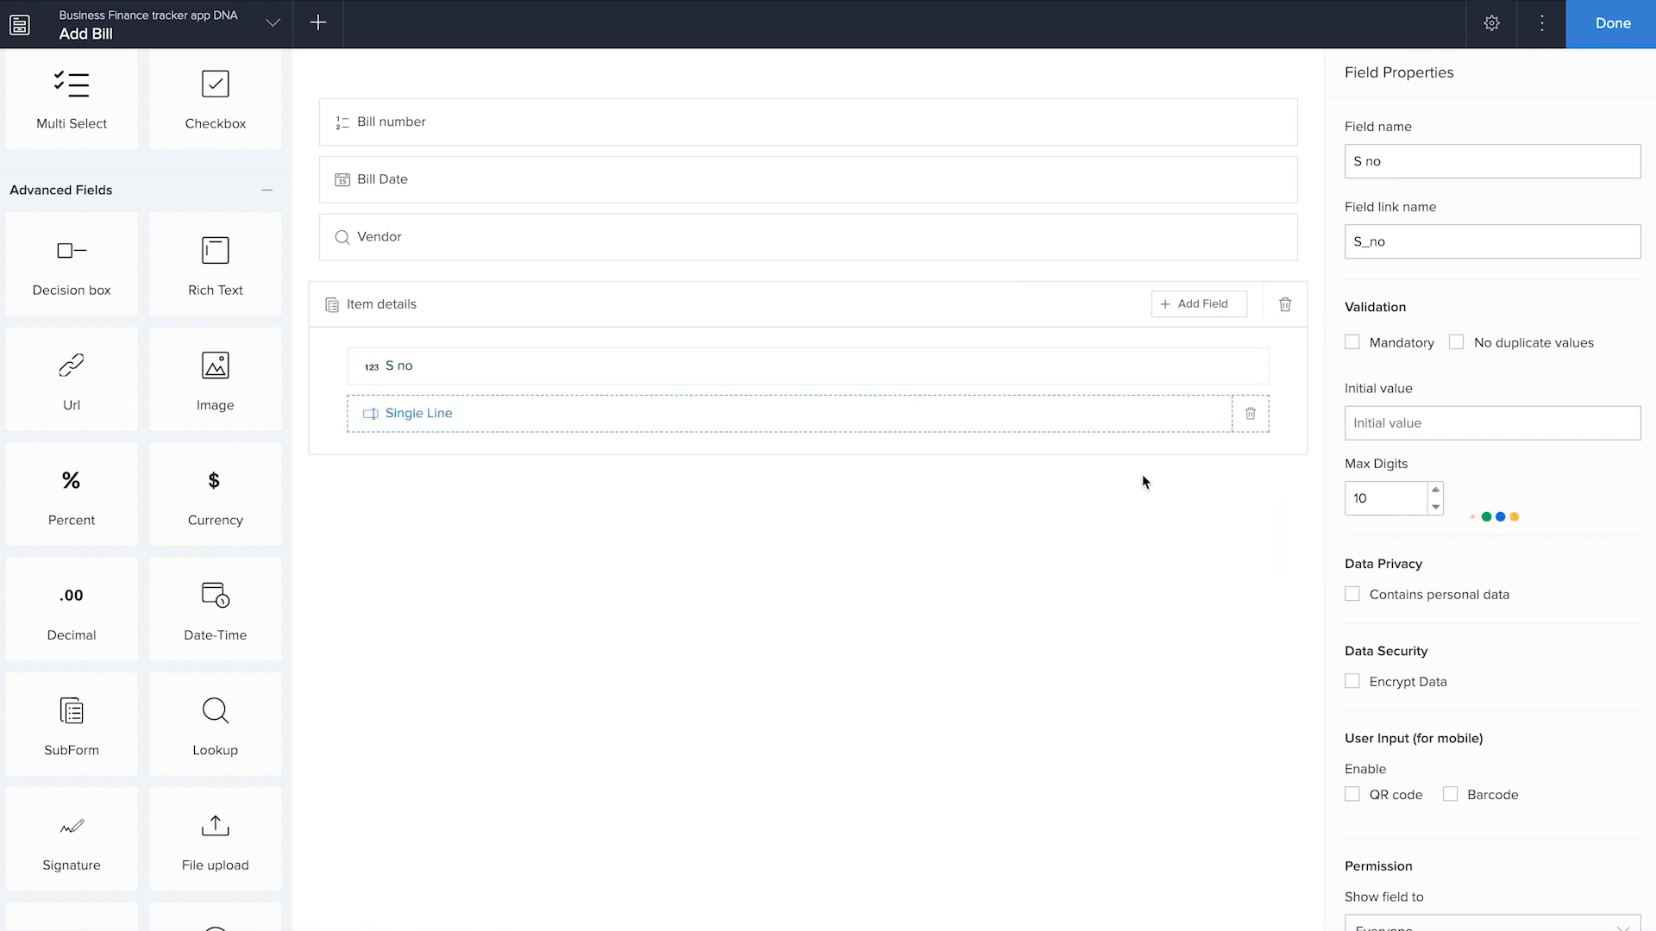
text(Product)
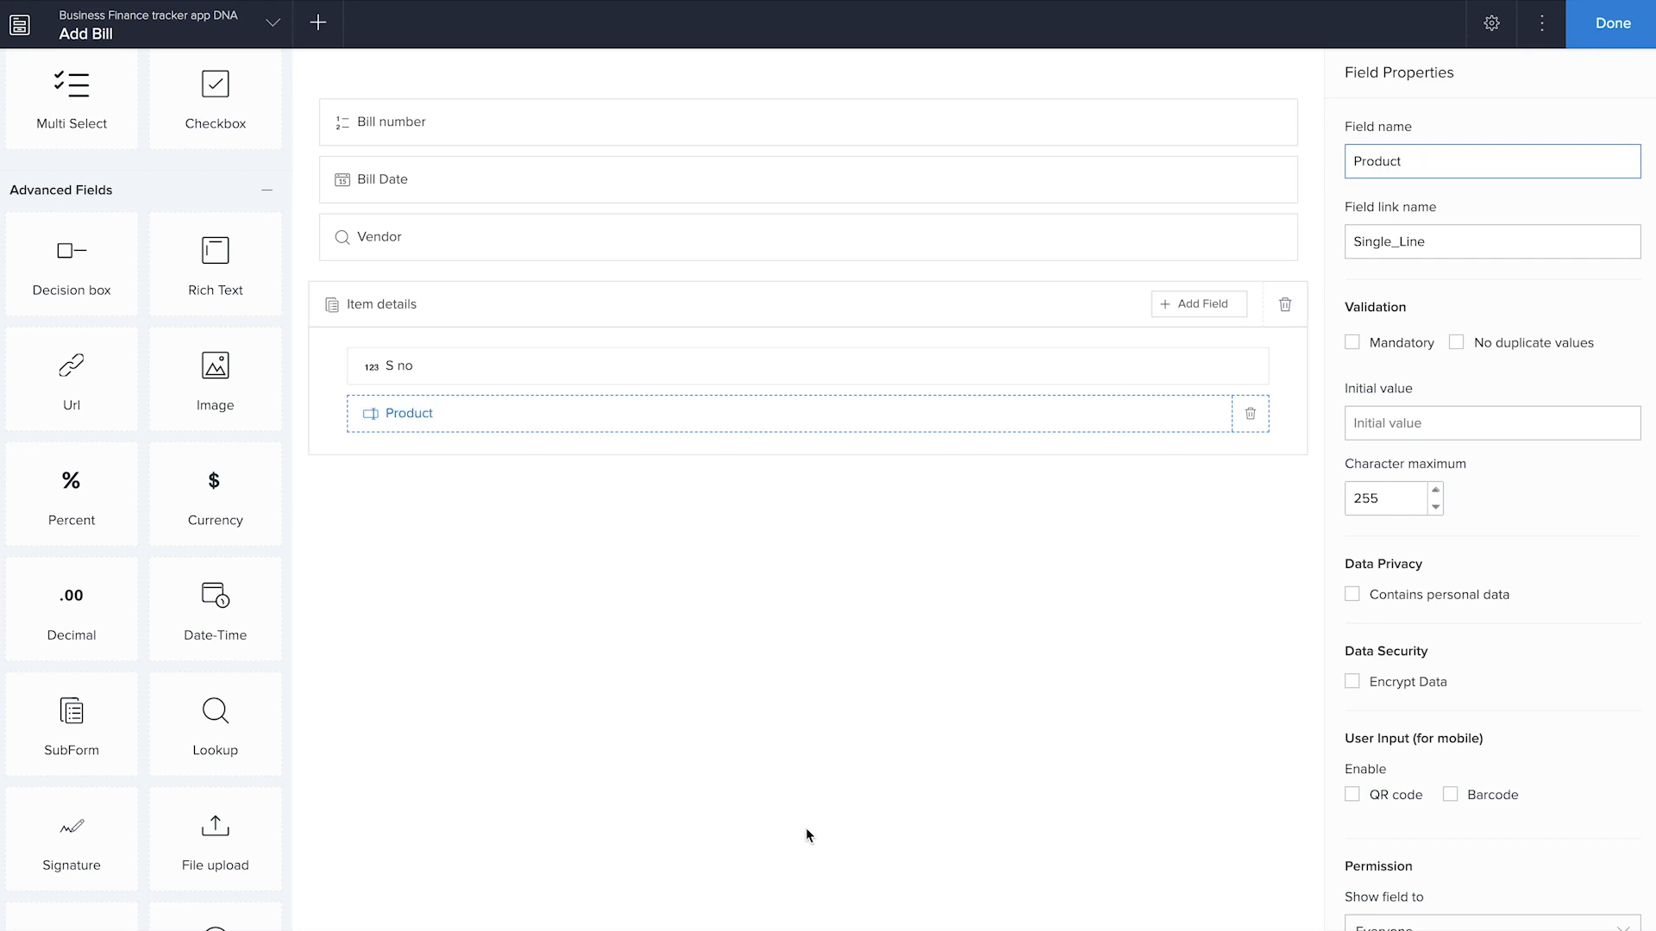
click(1202, 307)
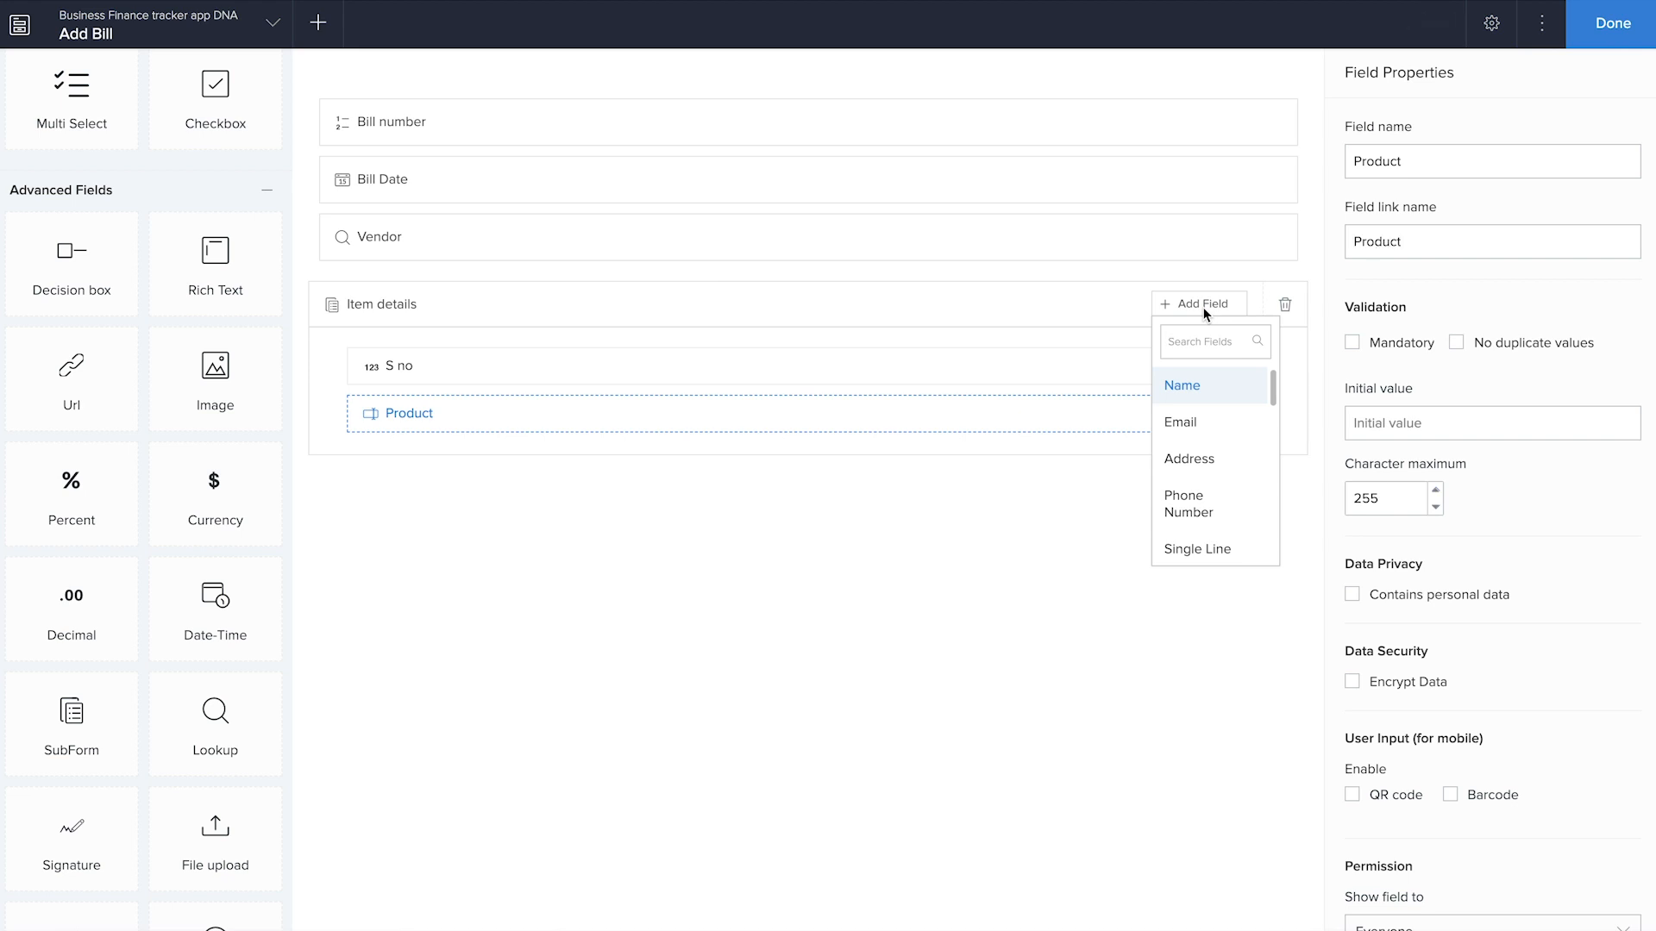
scroll(1196, 529, down, 1)
click(1194, 545)
text(Quantity)
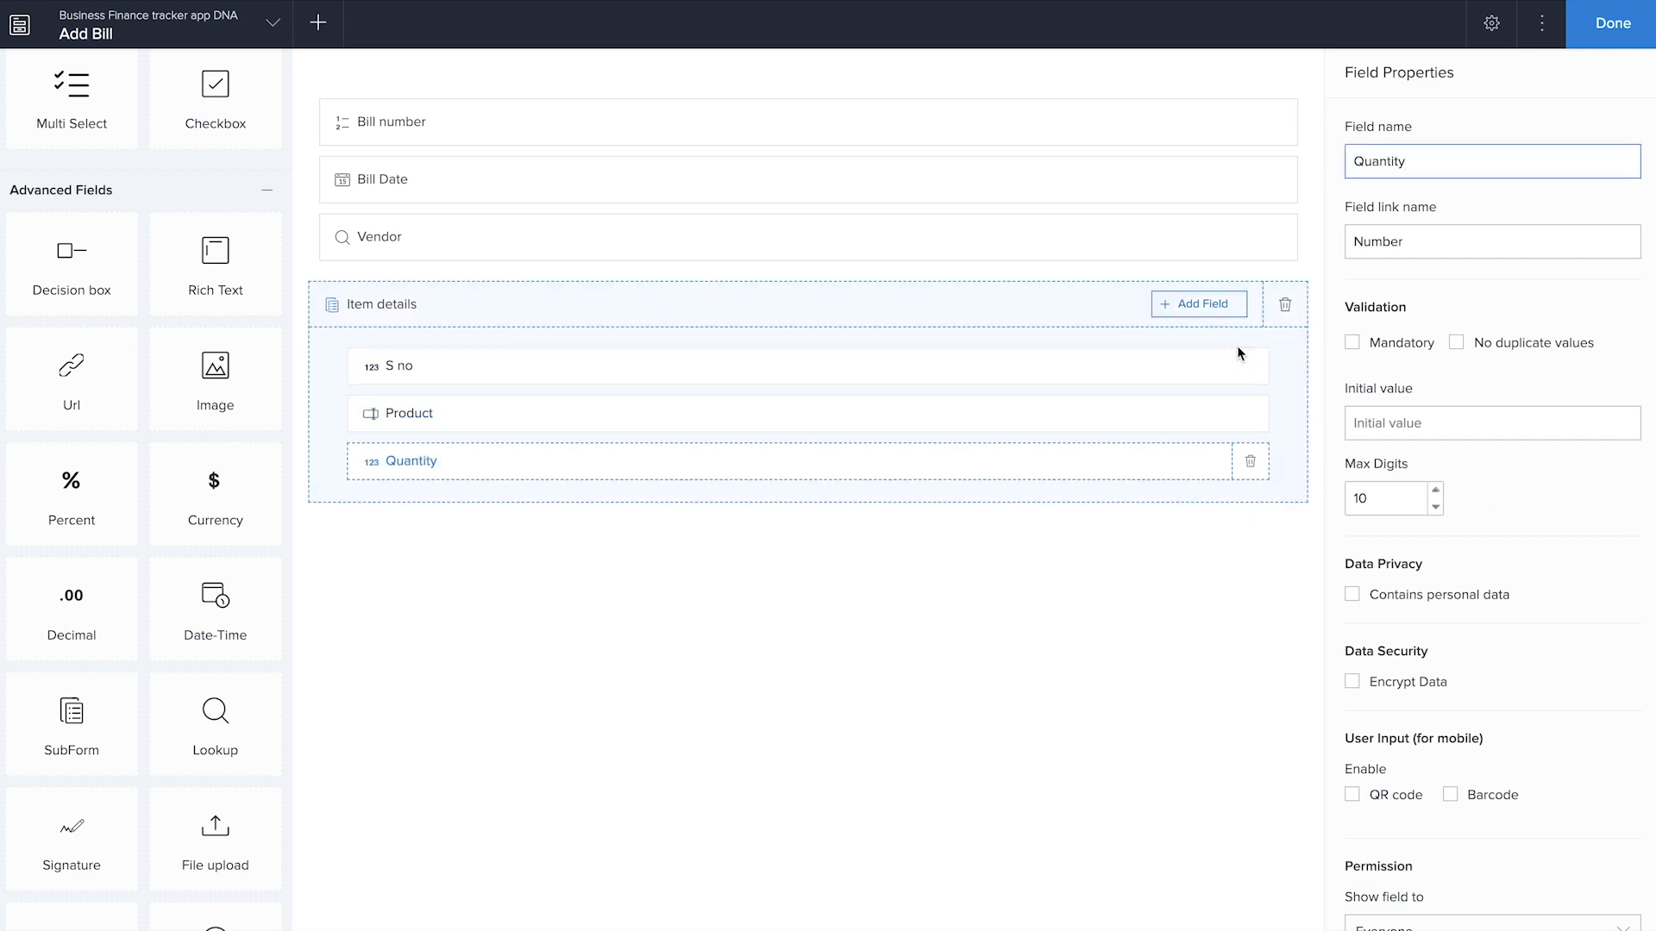
Add a Currency field named "Unit price" to the Item details subform
click(1207, 307)
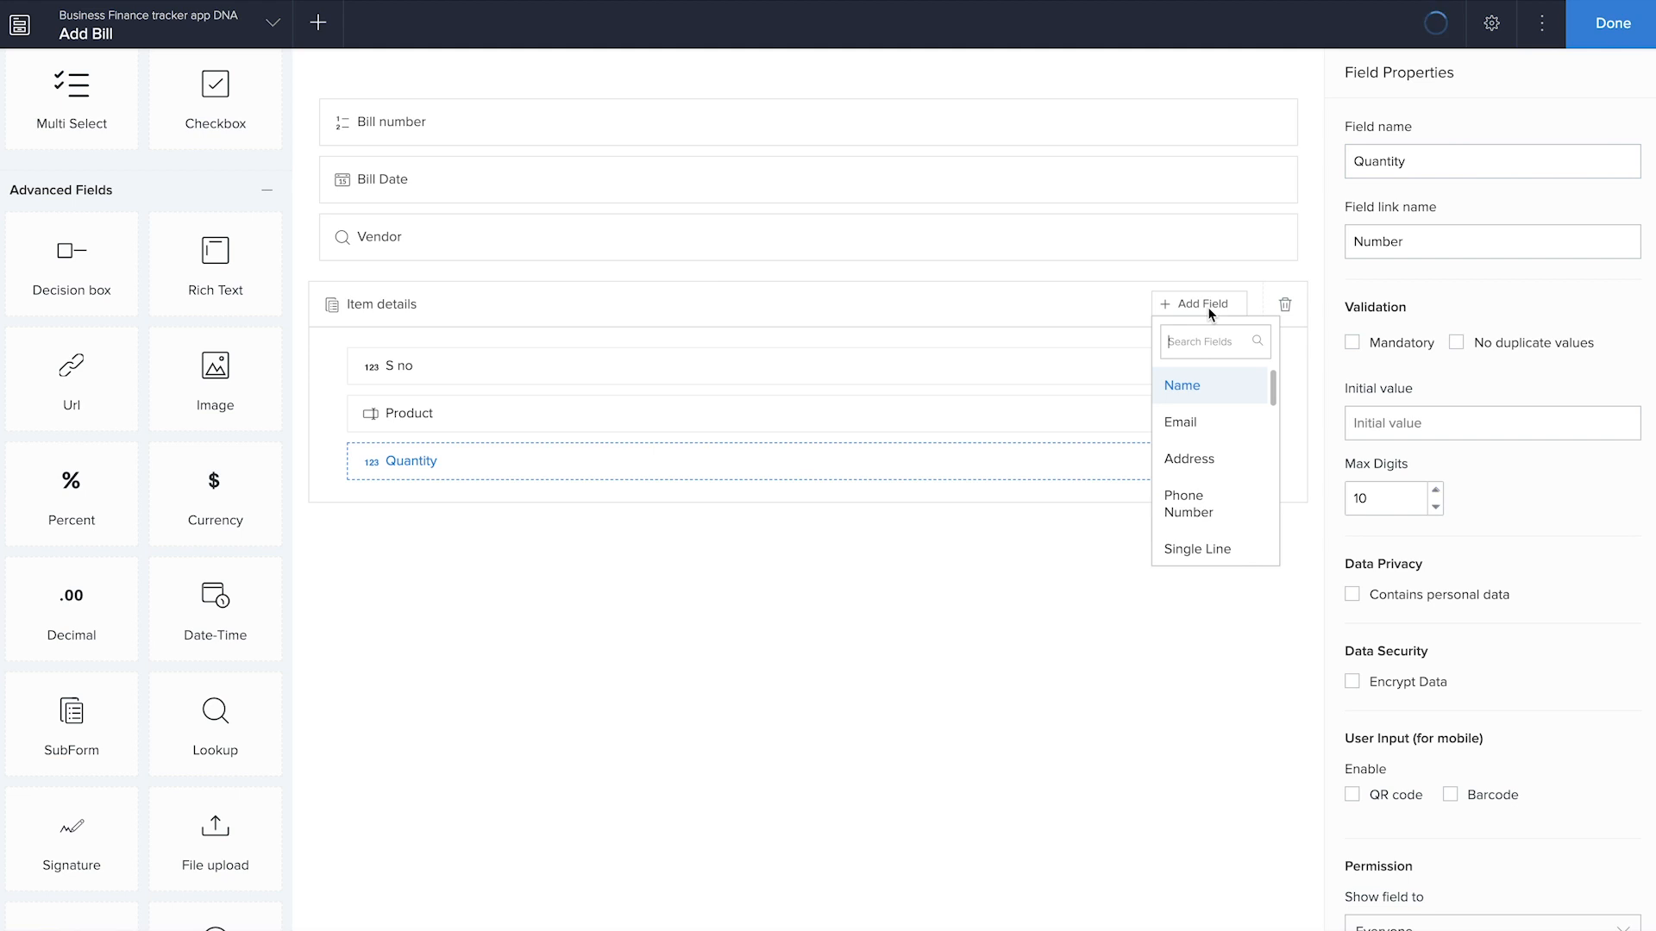
scroll(1210, 515, down, 3)
scroll(1210, 516, down, 4)
click(1210, 515)
text(Unit price)
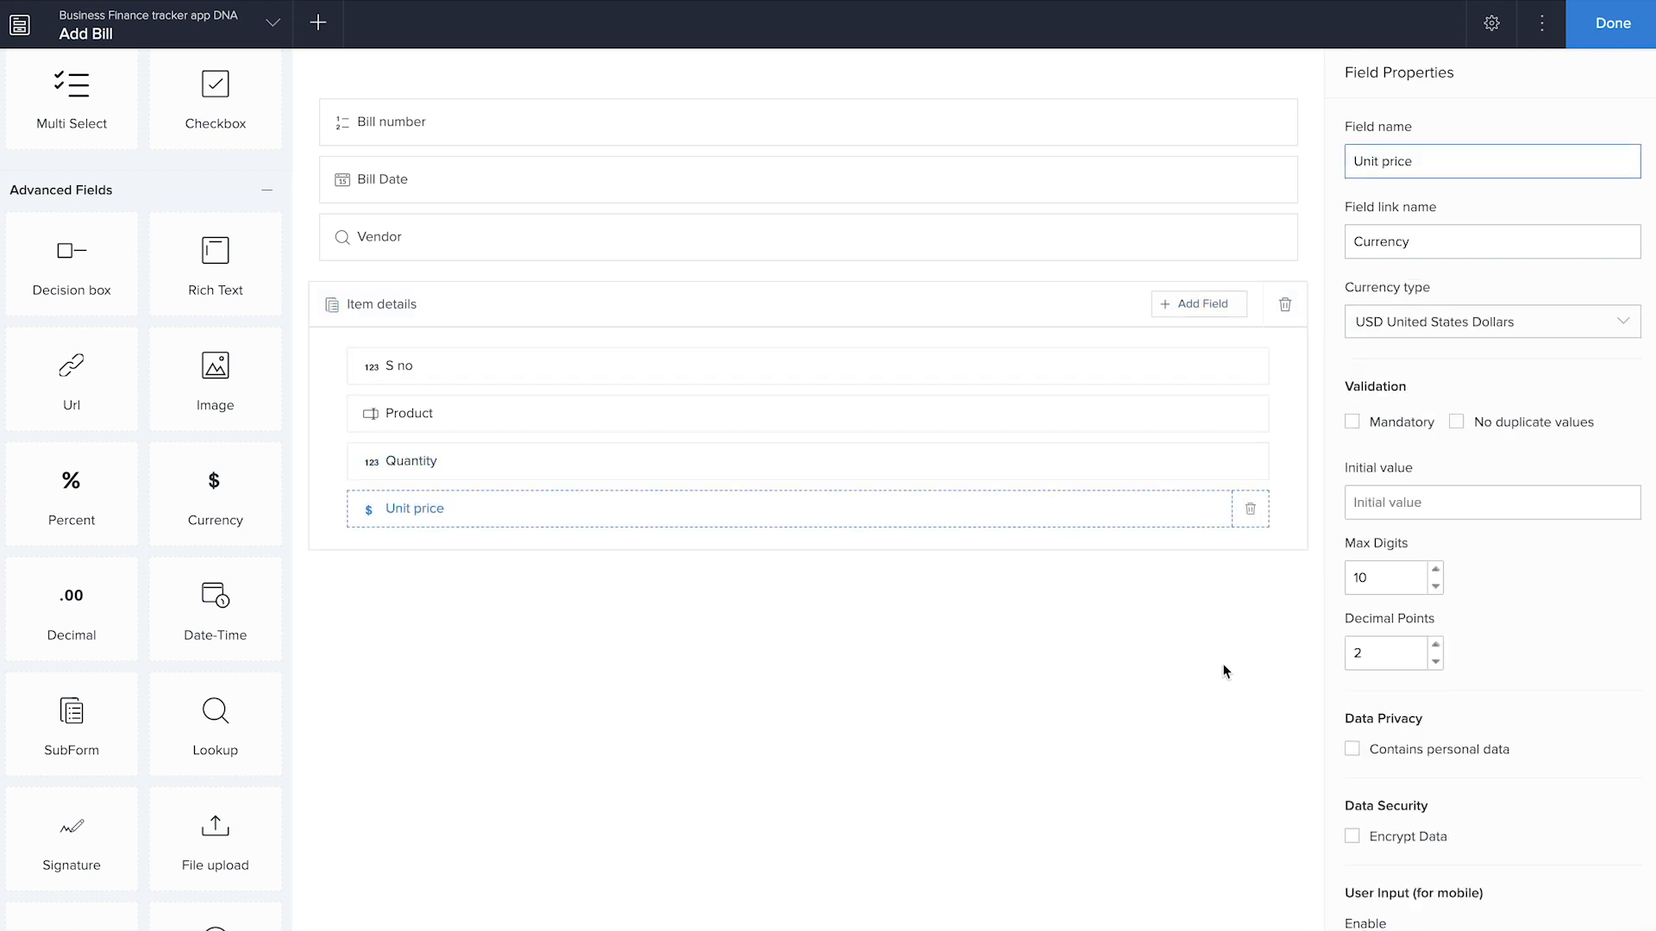
Add a Currency field named "Subtotal" to the Item details subform, below Unit price
click(1212, 308)
scroll(1210, 511, down, 5)
scroll(1223, 553, down, 2)
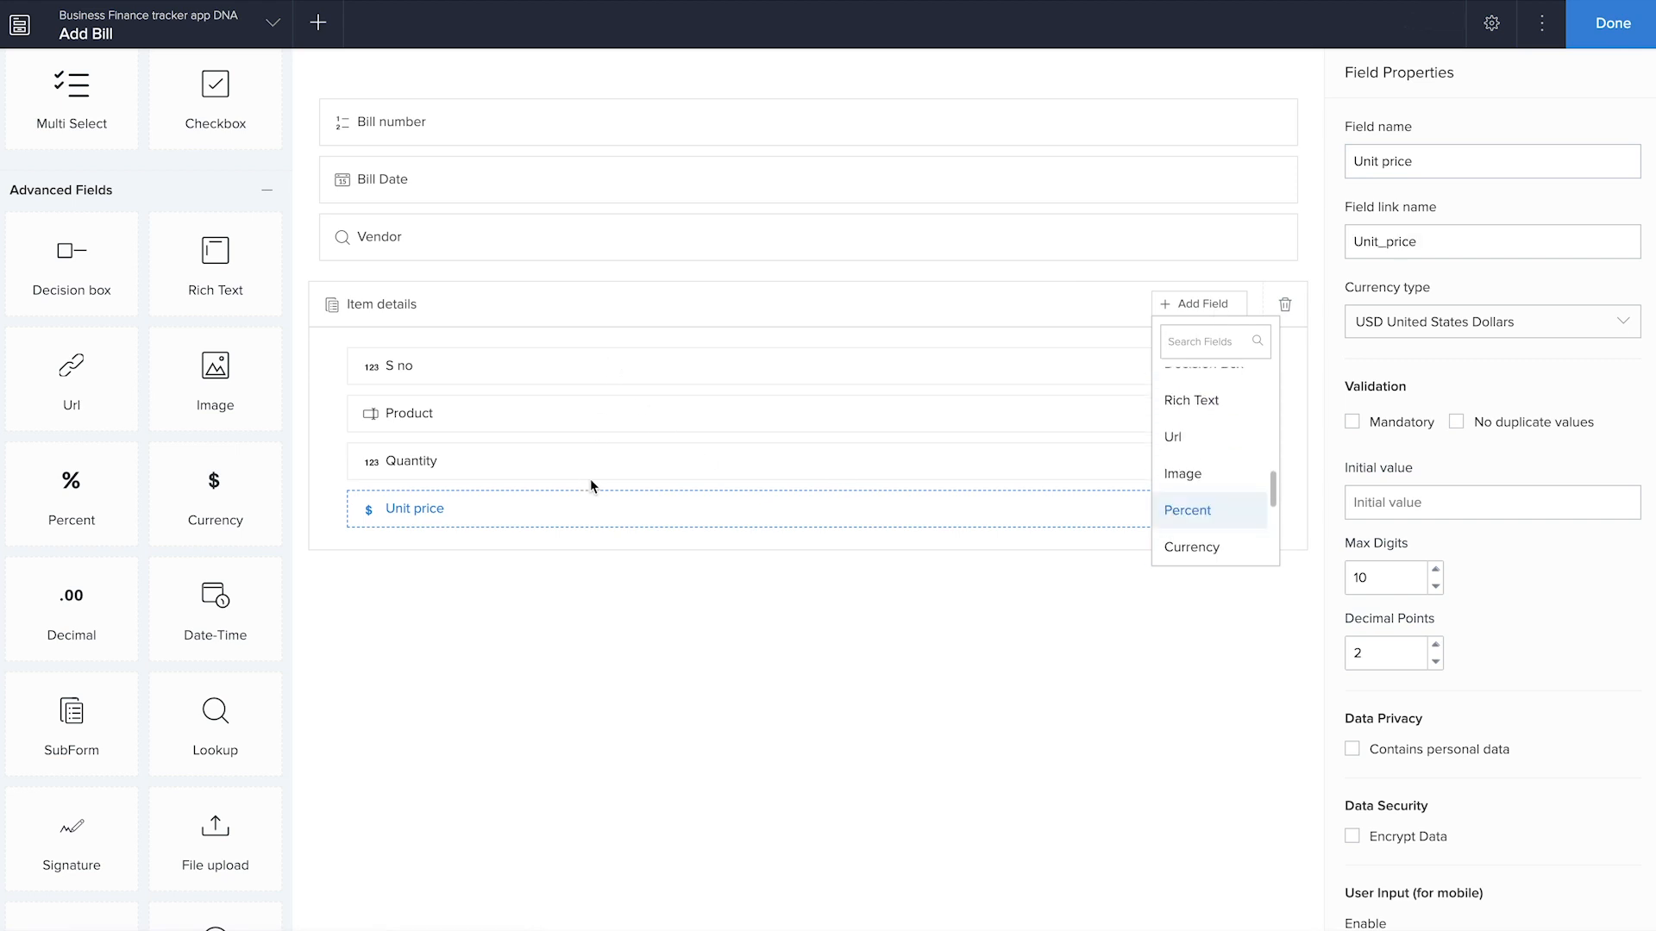
click(1205, 548)
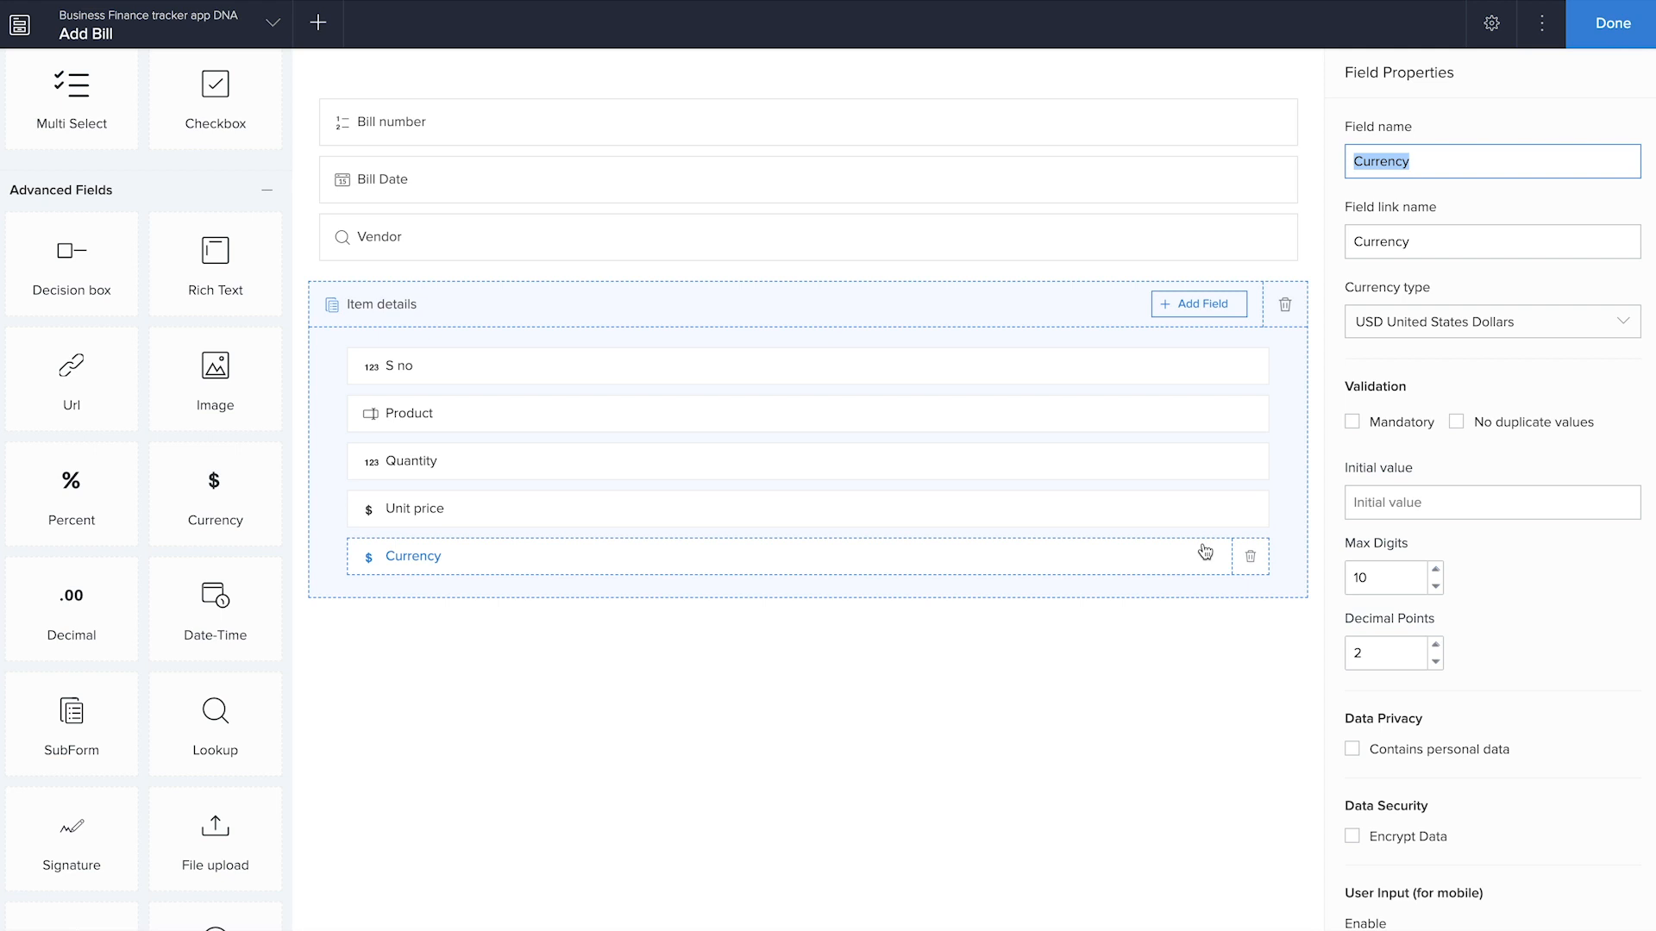
text(Subtotal)
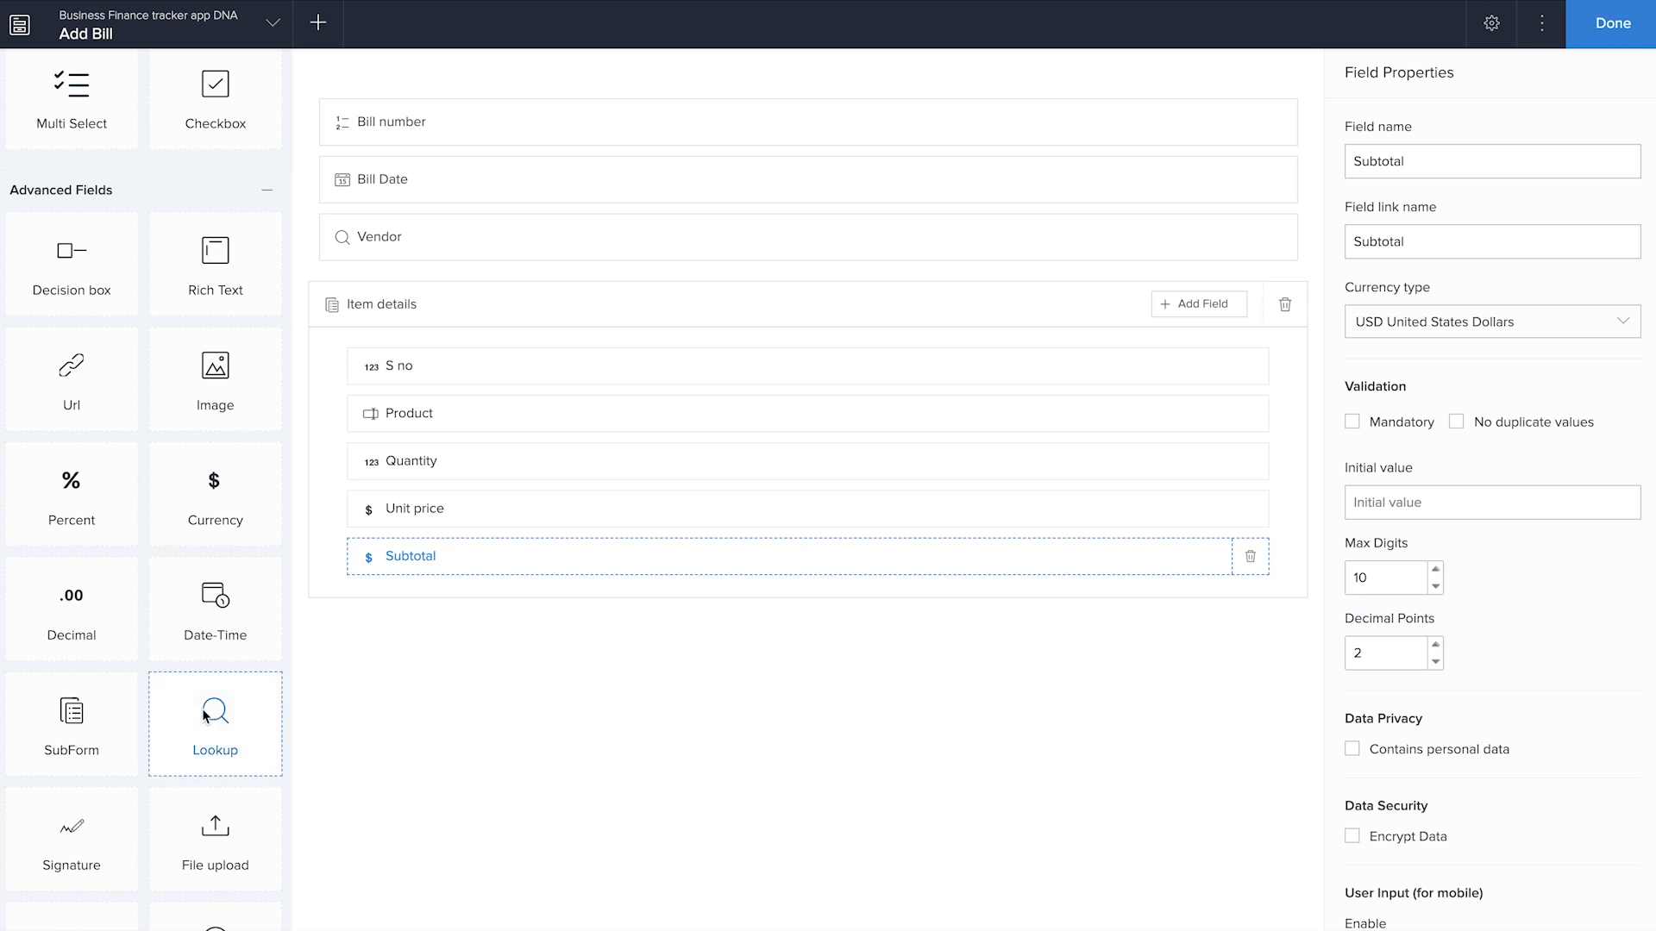
Add a Currency field named "Total" below the Item details subform and hide the header of its section
drag(238, 510, 488, 669)
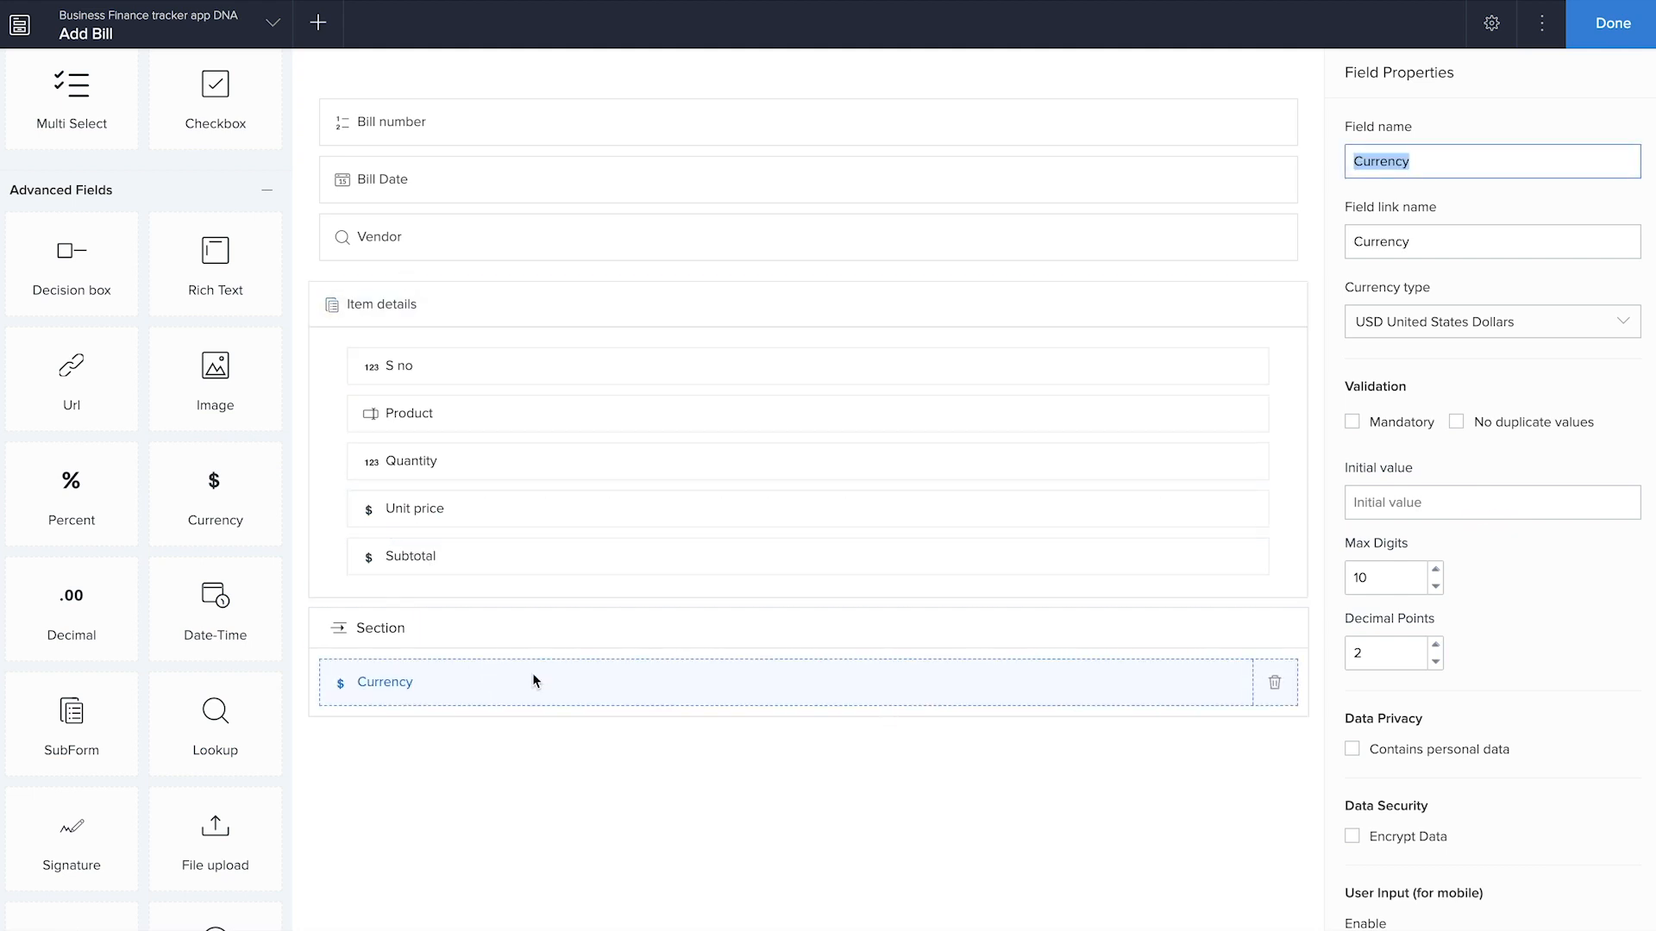
click(1271, 635)
click(1119, 687)
text(Total)
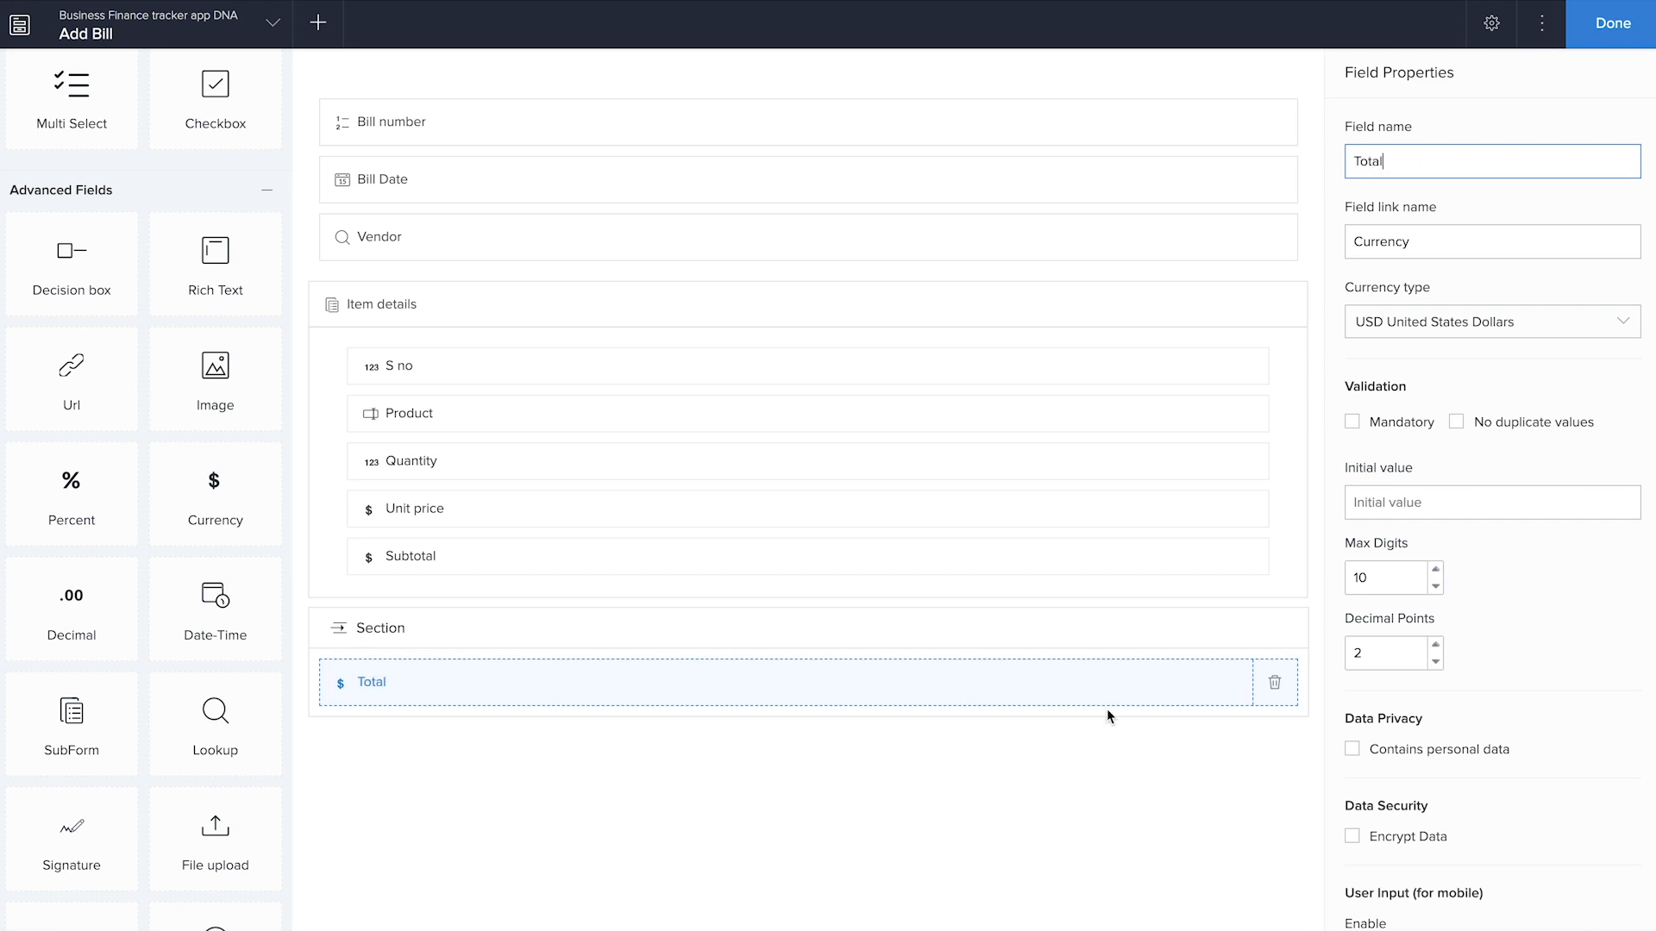
click(1052, 644)
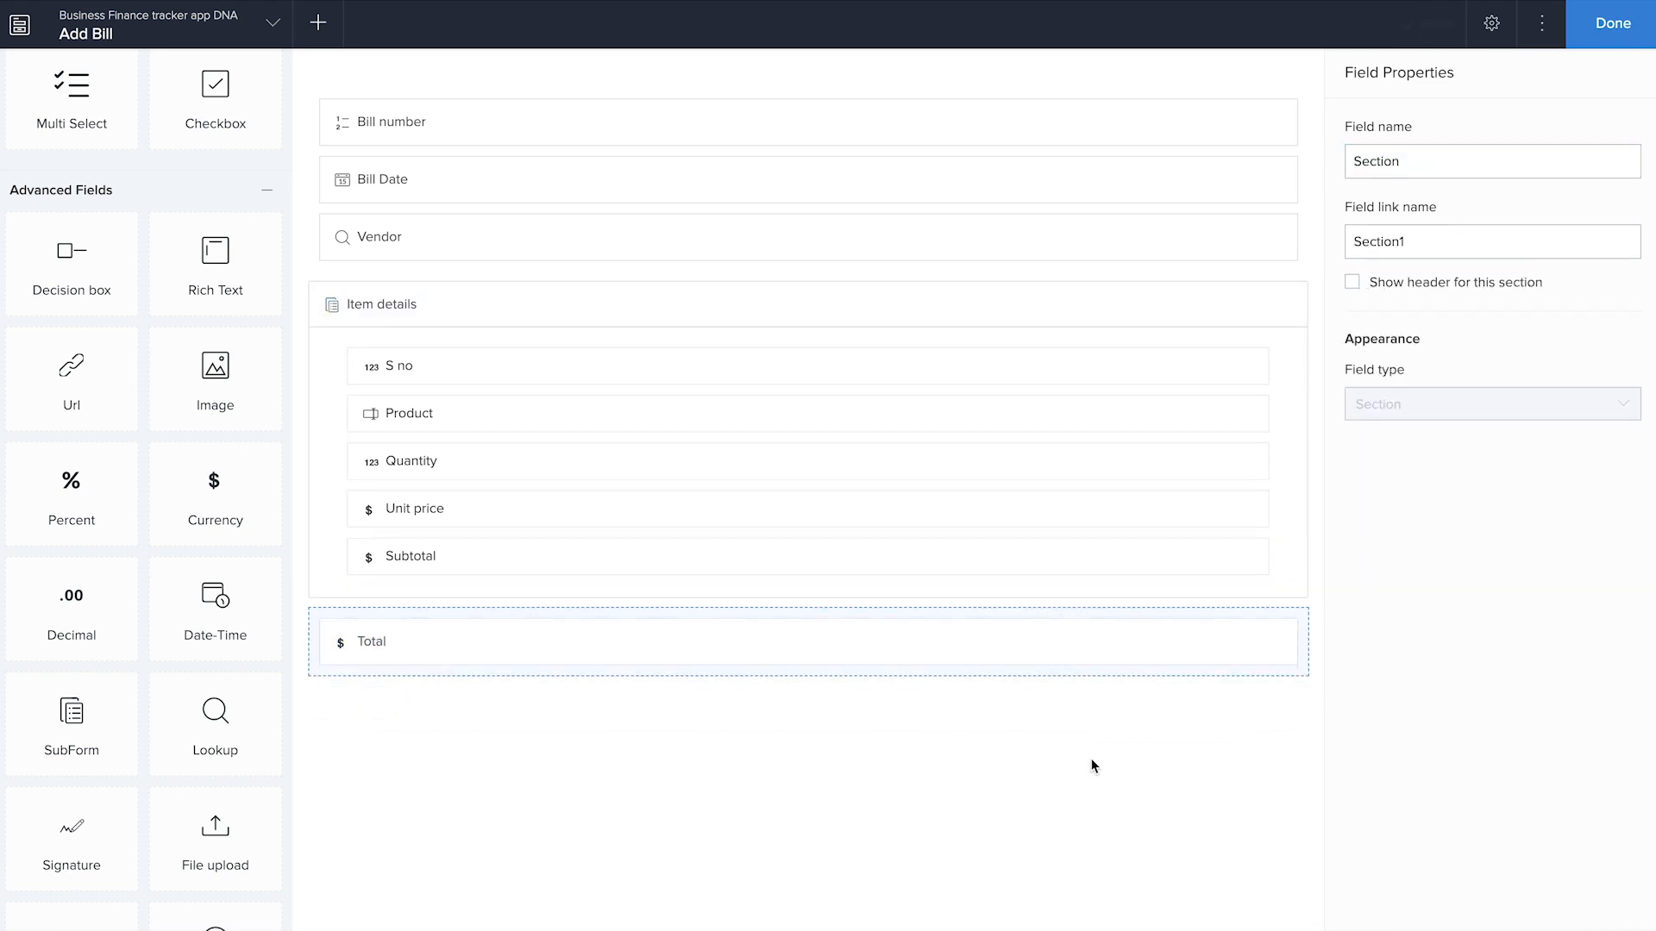
Add a Percent field named "Tax percent" in its own section below Total
drag(96, 486, 518, 767)
text(Tax percent)
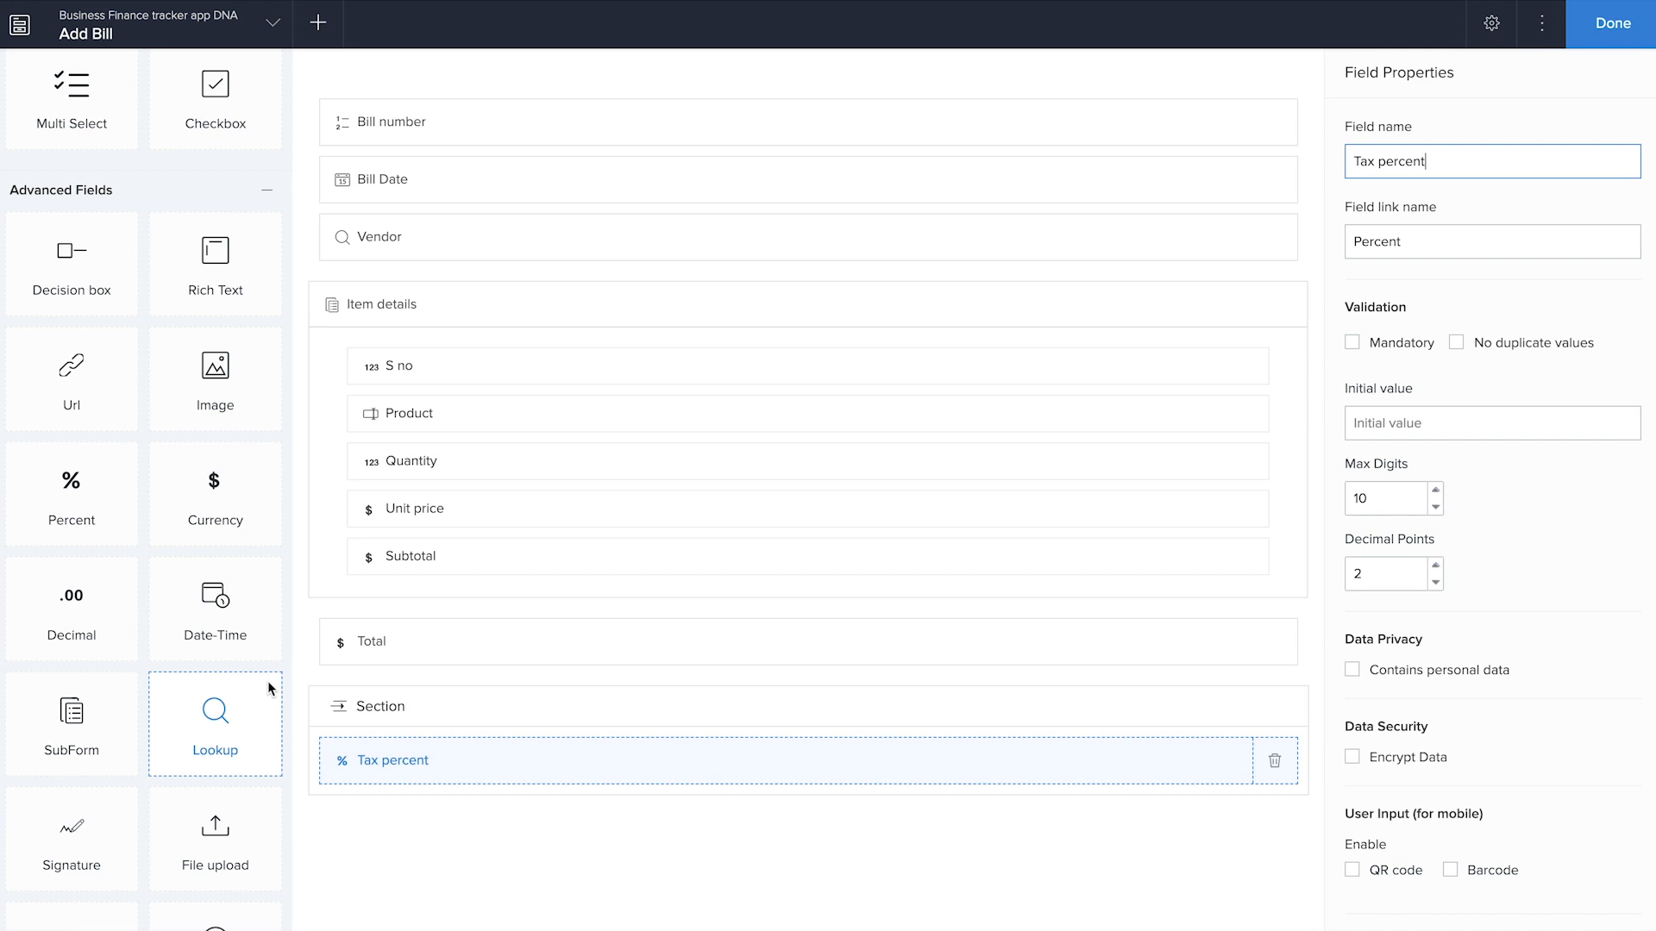
Add a Currency field named "Shipping charge" in its own section below Tax percent
scroll(226, 561, up, 6)
scroll(221, 563, down, 7)
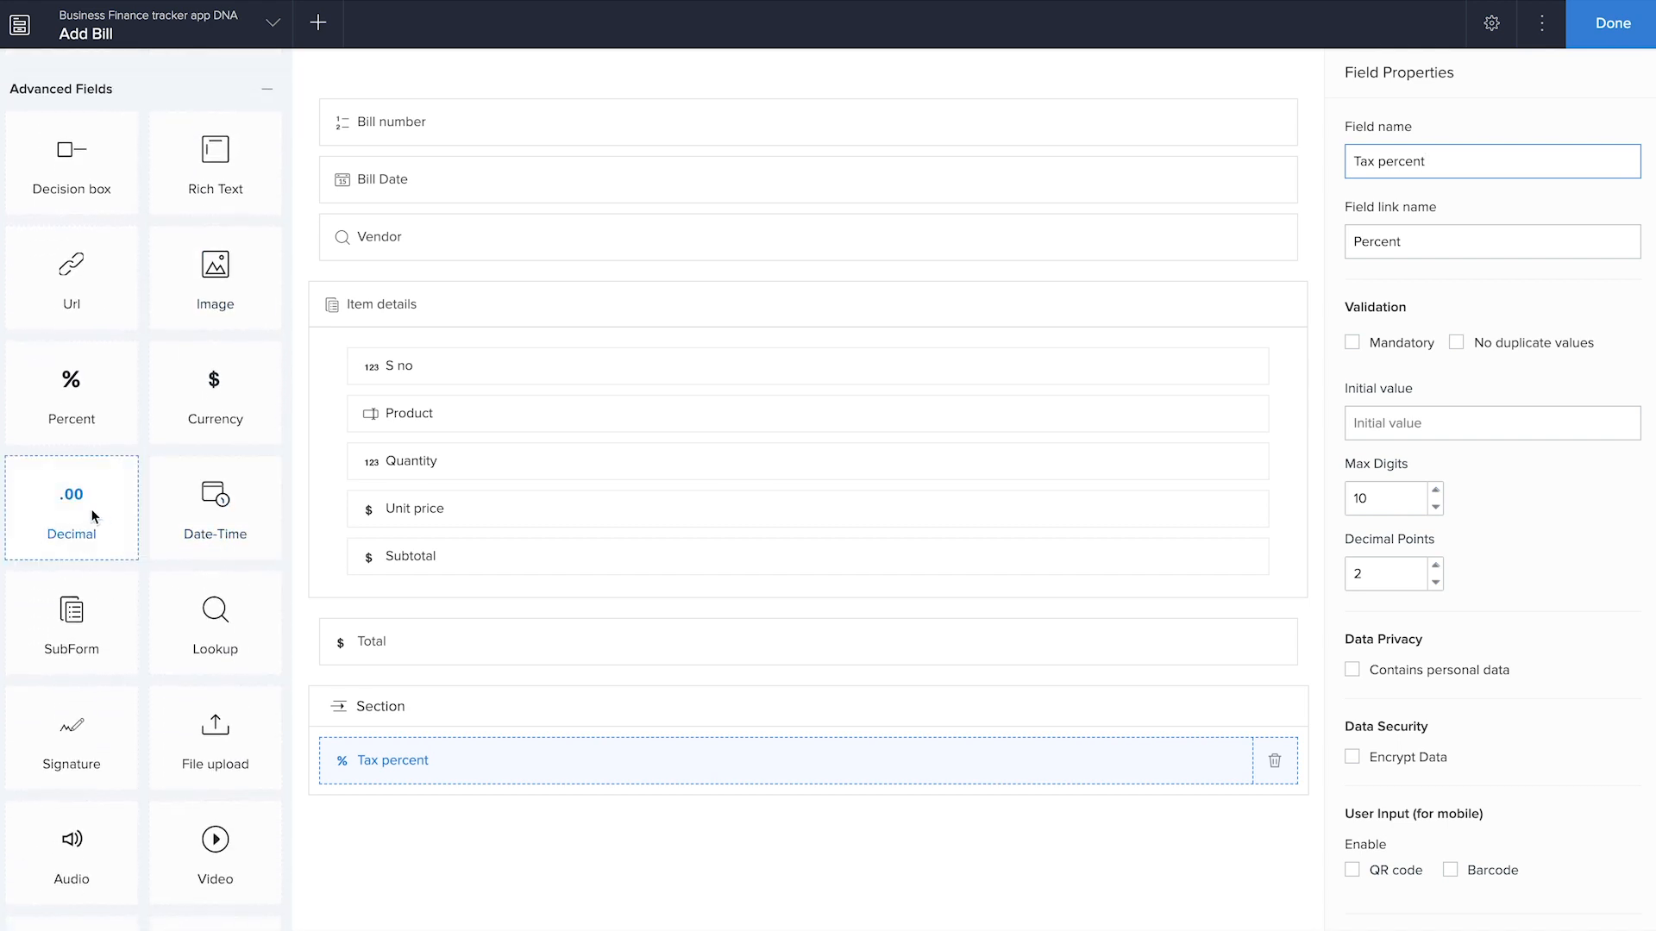
drag(212, 393, 467, 855)
text(Shipping charge)
click(506, 799)
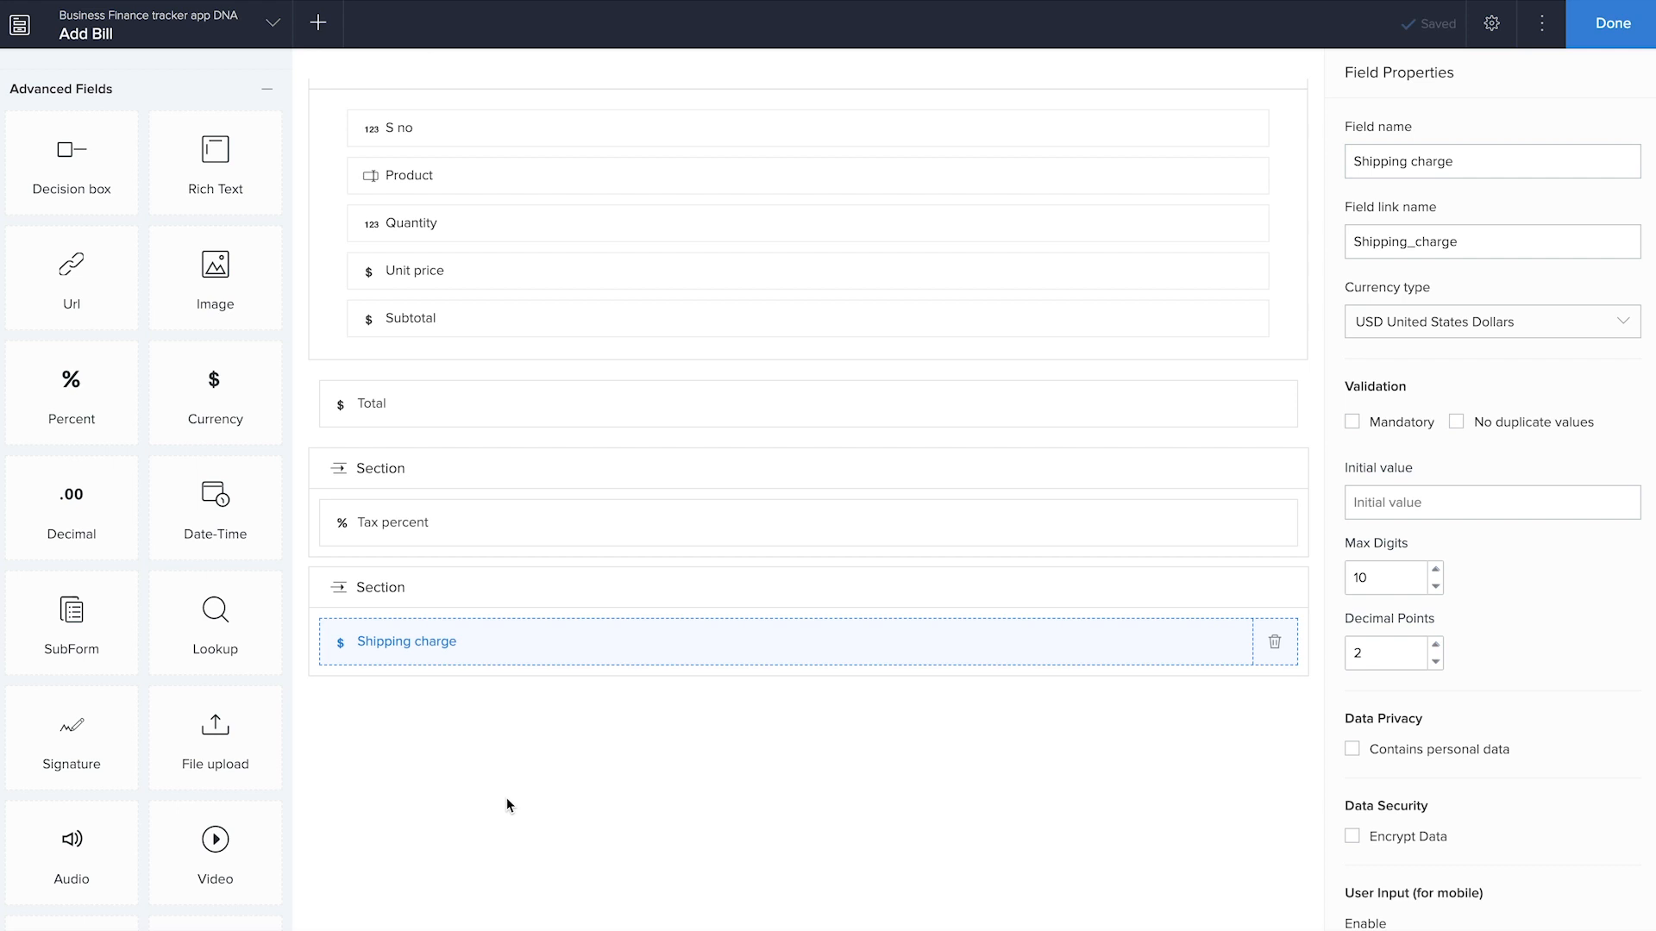
Add a Currency field named "Net Total" in its own section below Shipping charge
scroll(59, 510, up, 5)
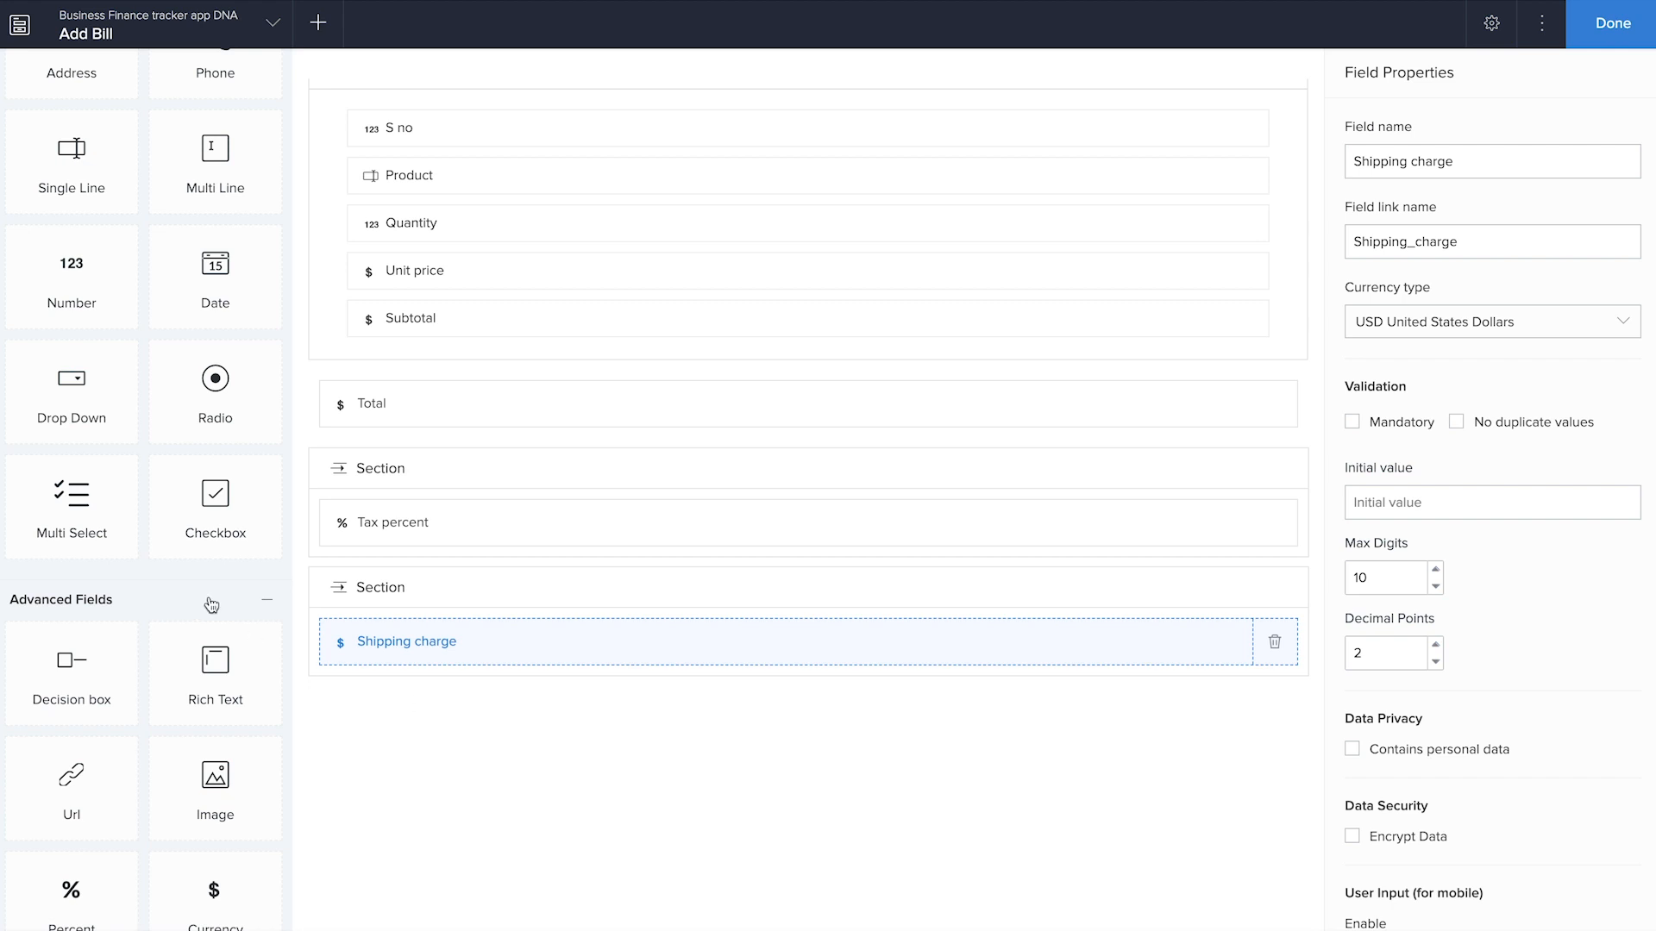
scroll(211, 605, down, 2)
drag(215, 720, 602, 723)
text(Net Total)
Hide the section headers above the Tax percent, Shipping charge and Net Total fields
click(432, 476)
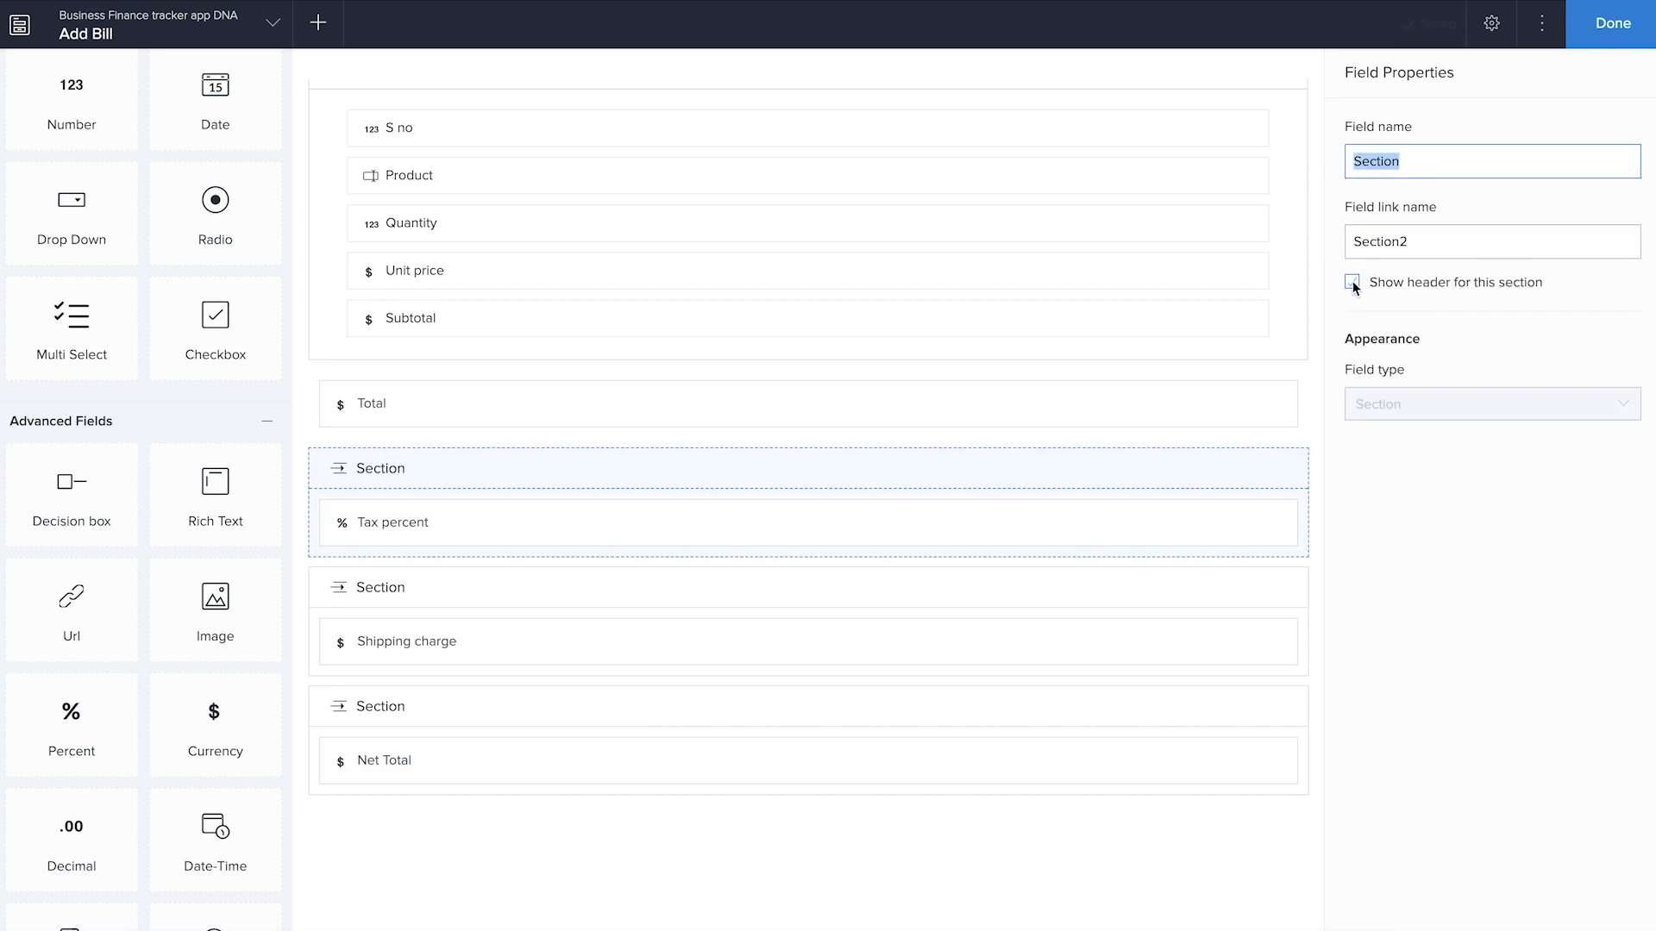
click(1351, 282)
click(955, 557)
click(1352, 282)
click(1016, 624)
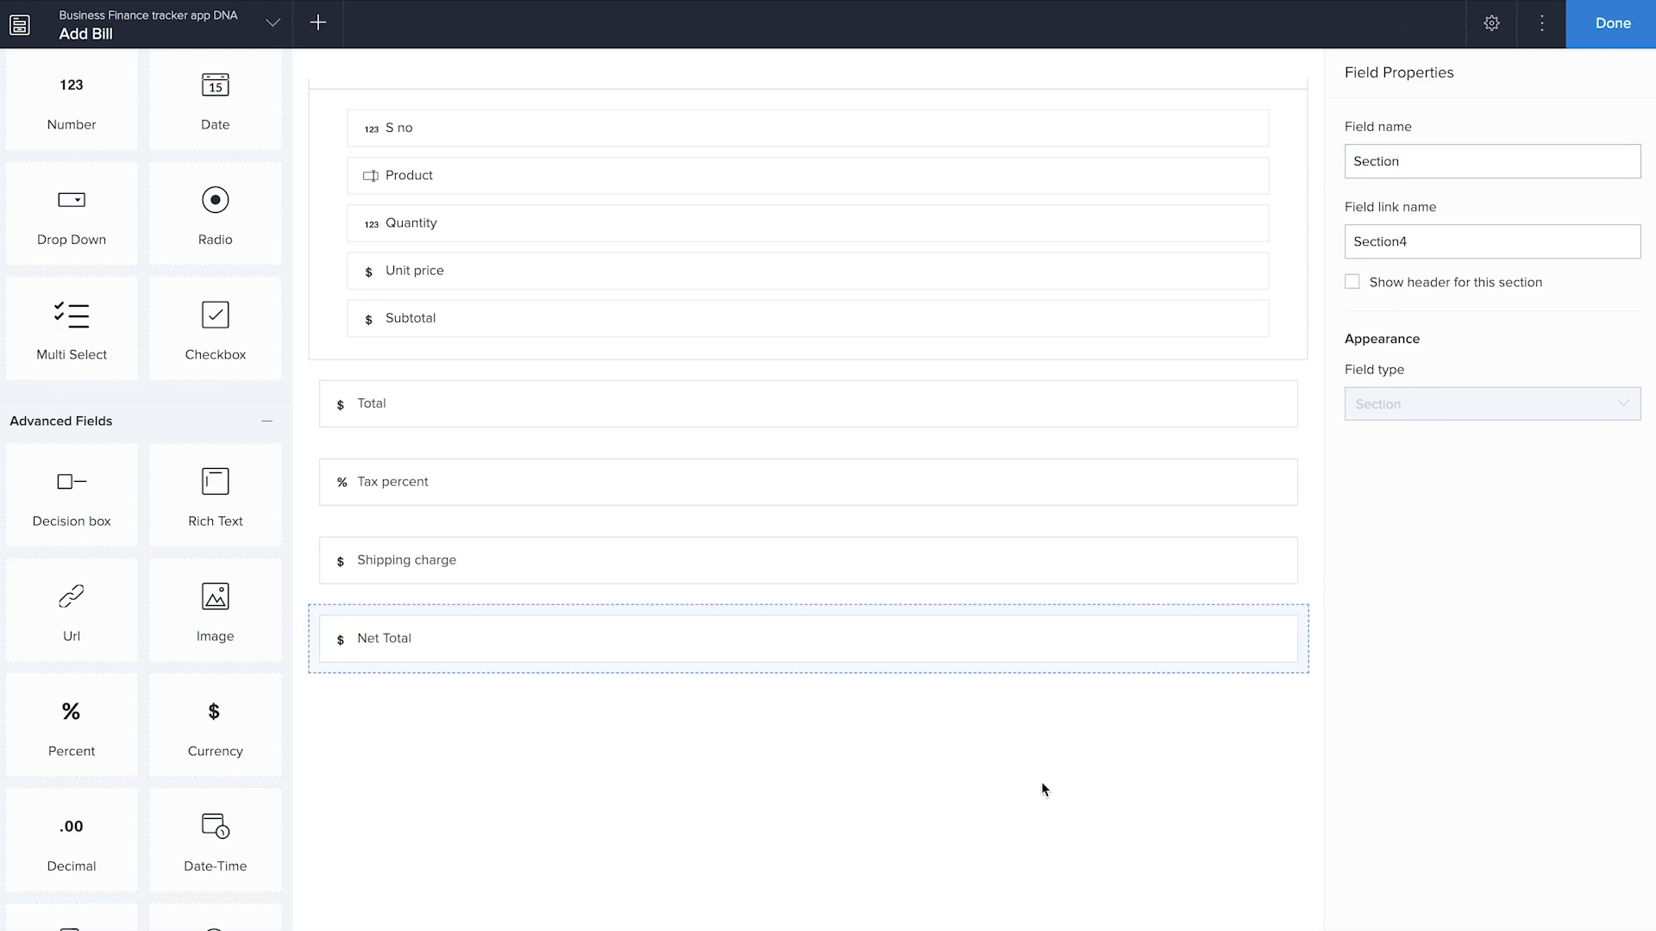
Add a dropdown Lookup field below Net Total, related to the Account Name field of the Add Account form
scroll(694, 700, up, 3)
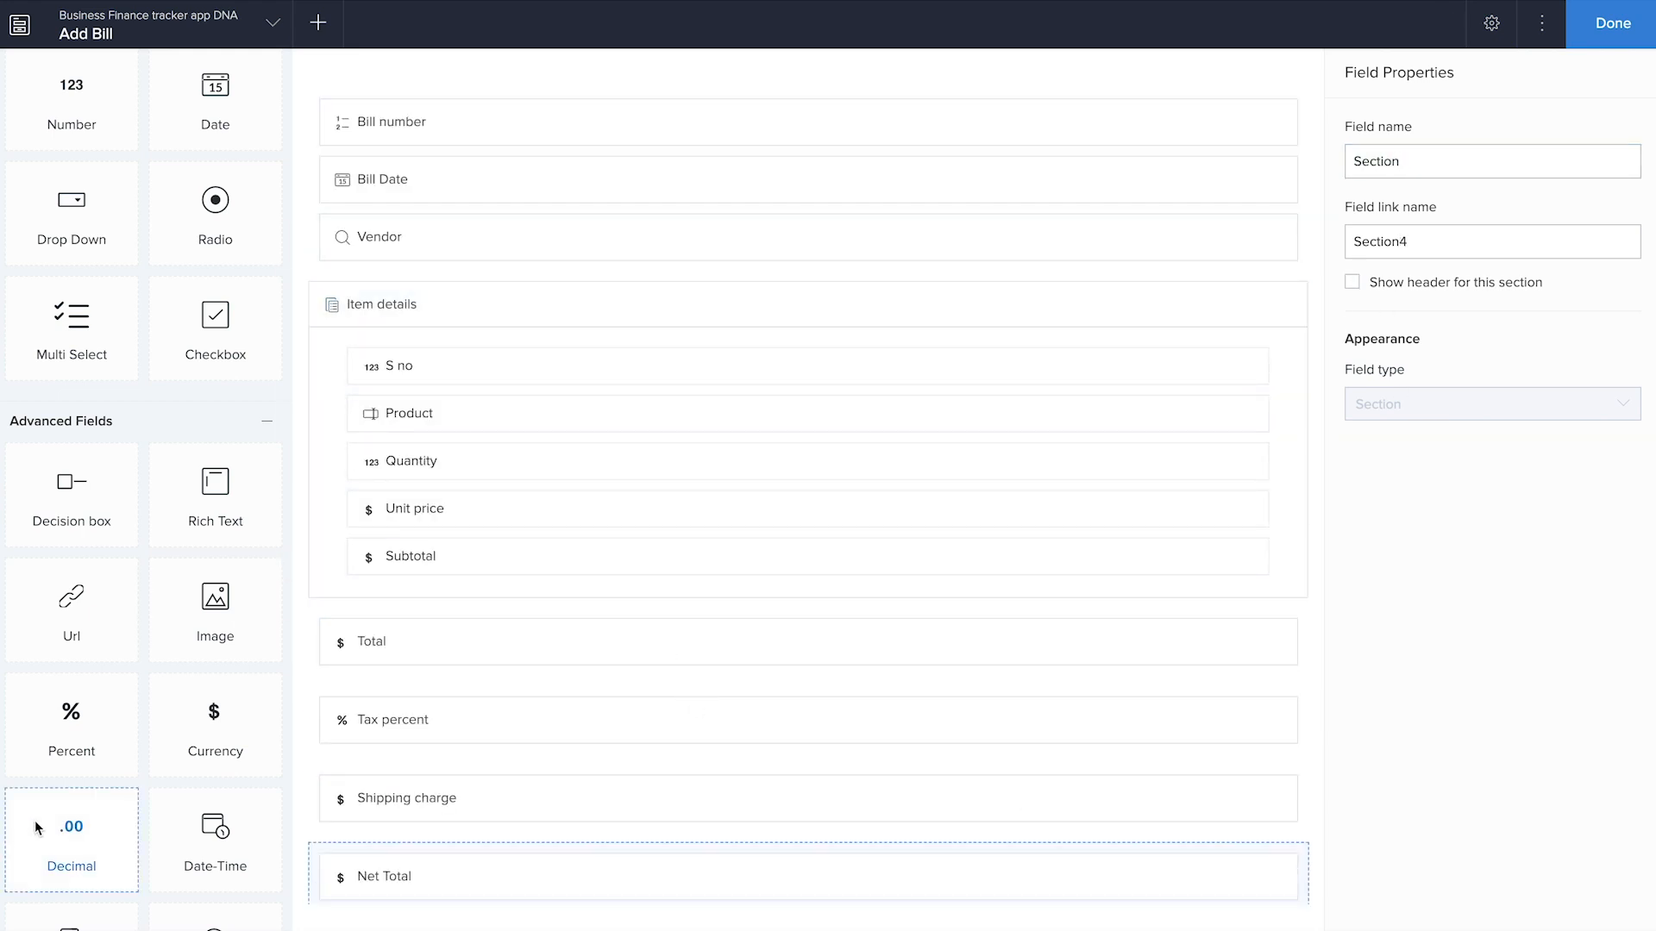
scroll(36, 828, down, 7)
scroll(211, 629, up, 2)
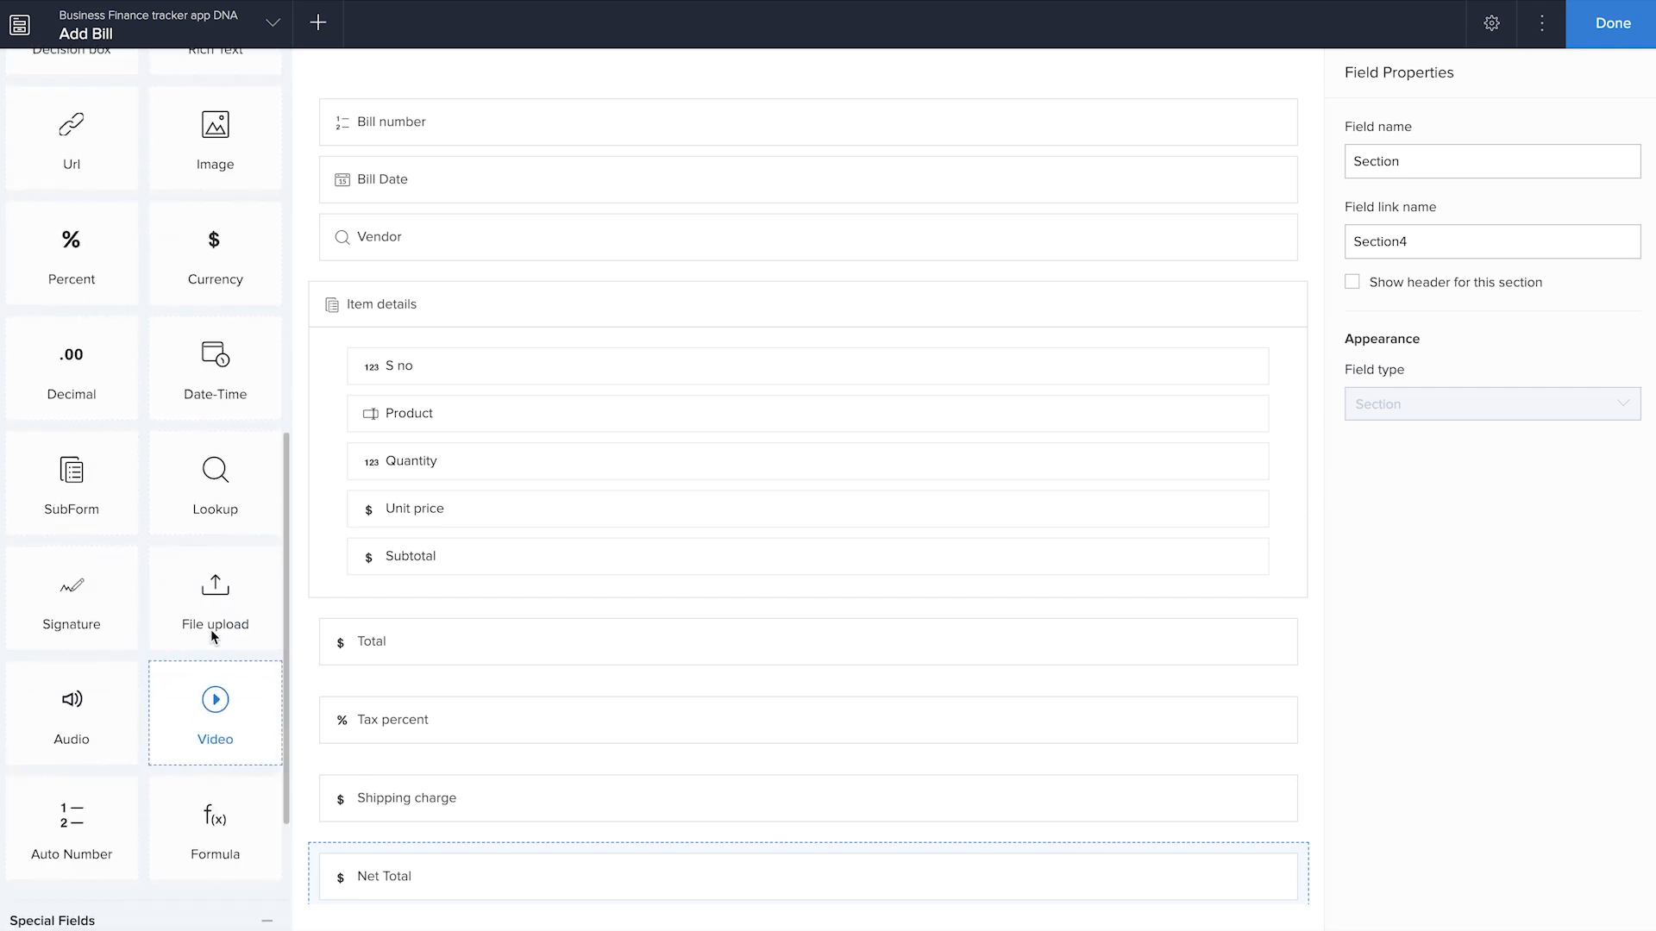
scroll(212, 631, up, 1)
scroll(438, 574, down, 5)
drag(226, 501, 405, 595)
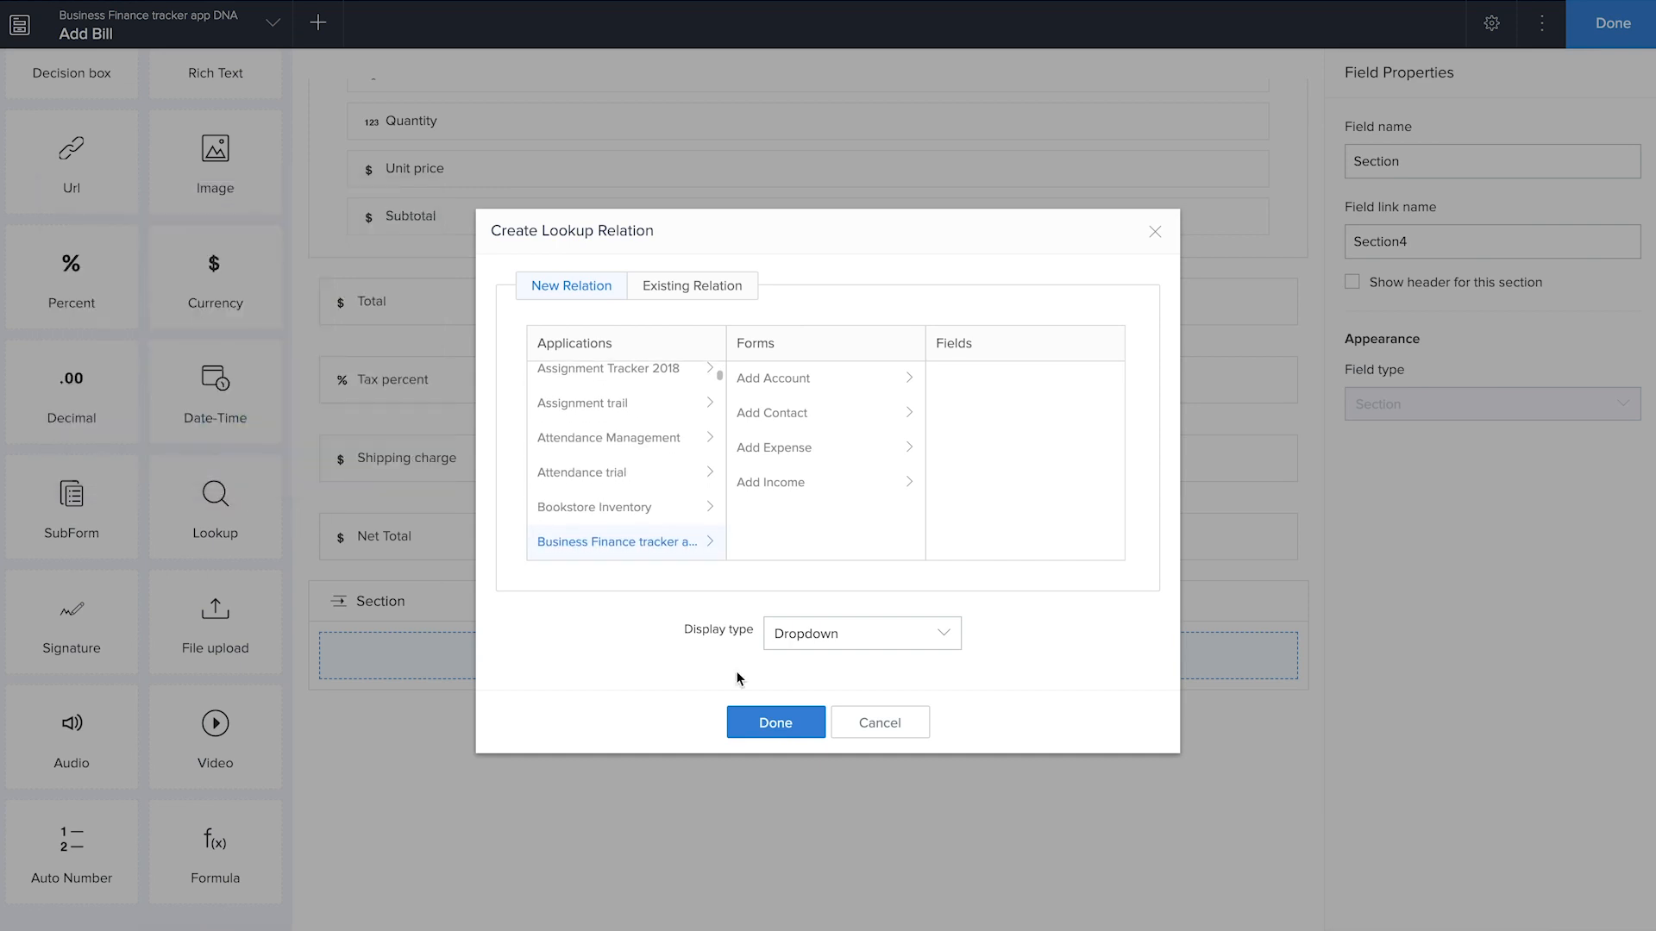
click(789, 388)
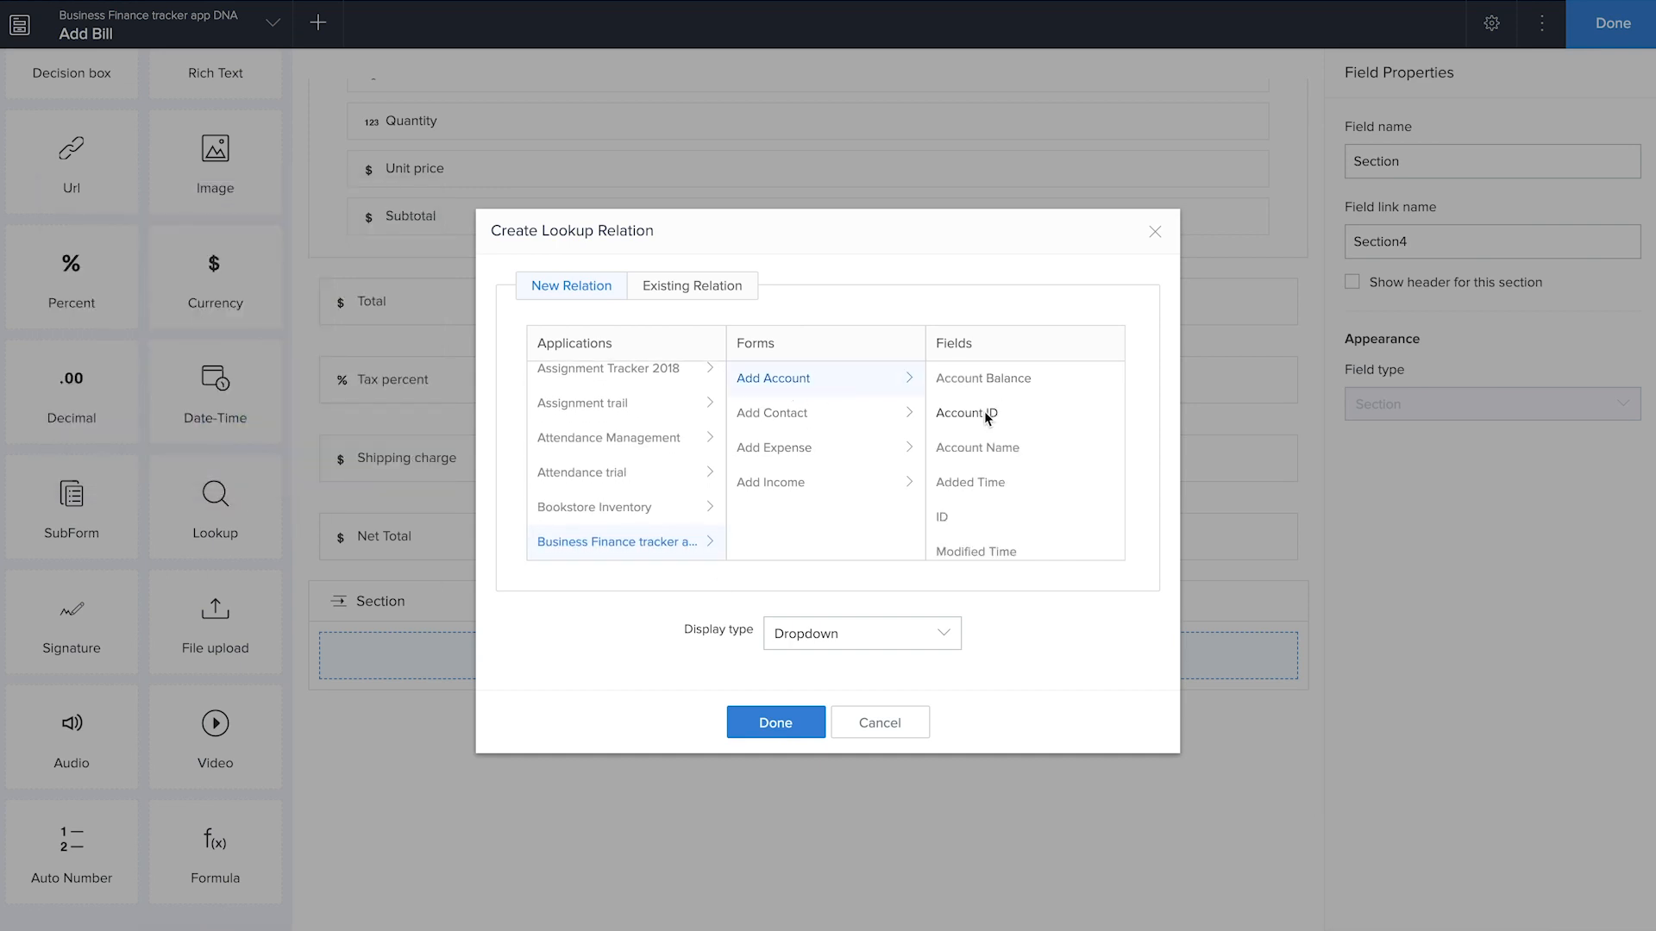
click(776, 723)
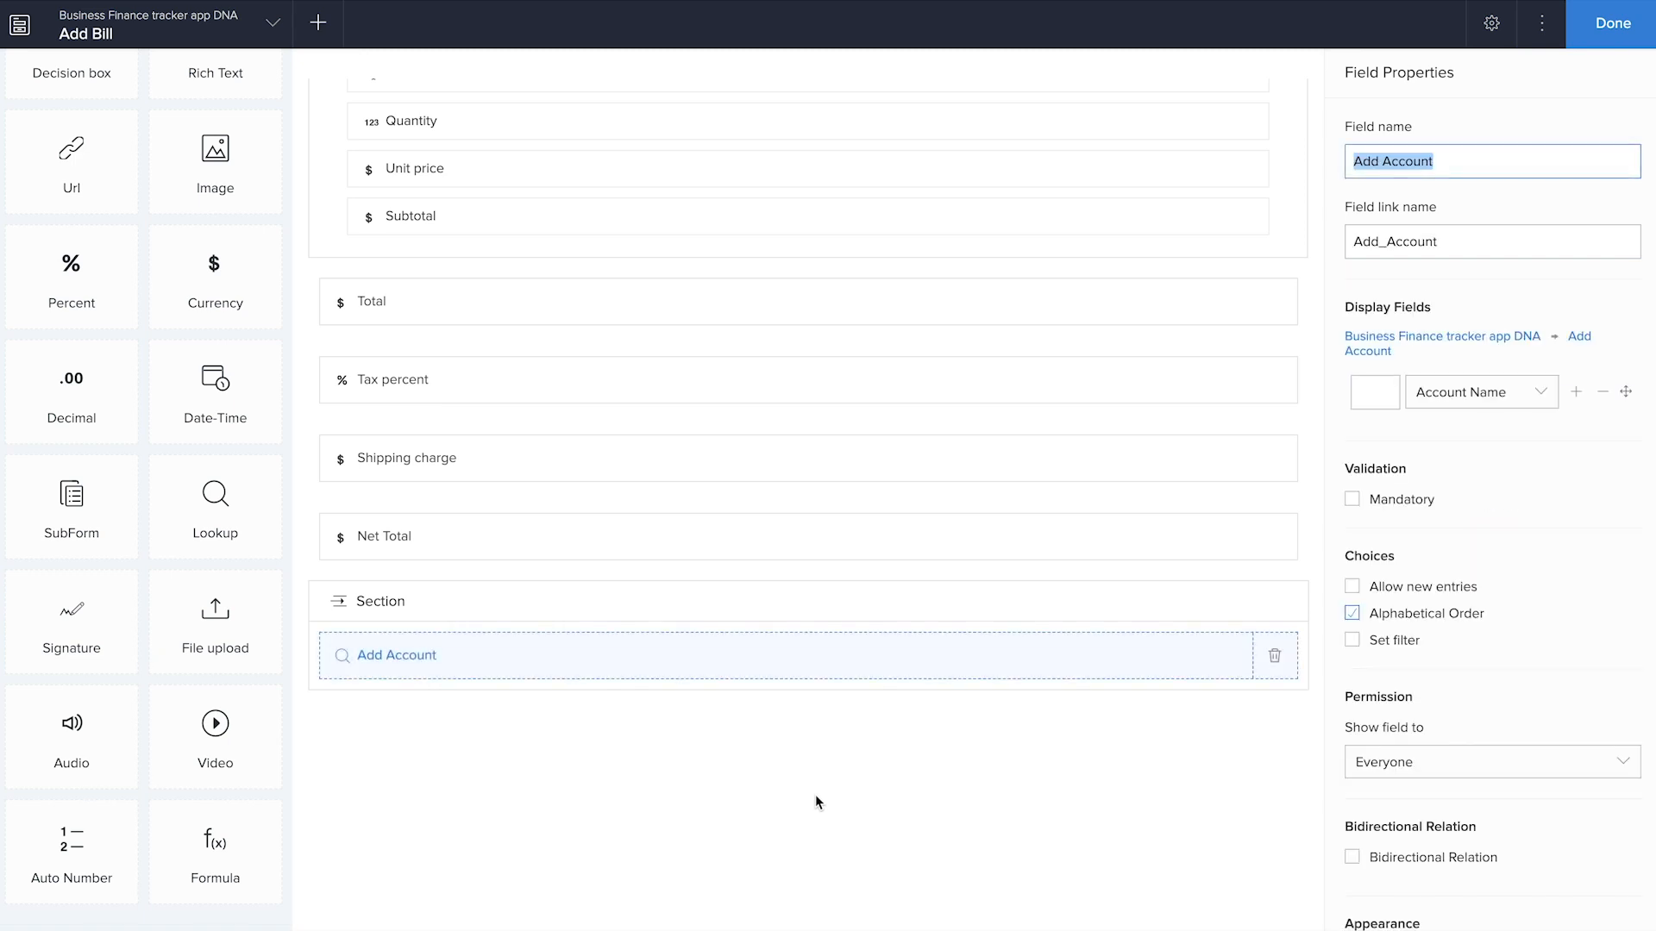
Rename the account lookup field "Select Account"
click(1383, 161)
double_click(1366, 161)
text(Select)
click(1057, 763)
Add a Drop Down field named "Payment Status" in its own section below Select Account
scroll(272, 581, up, 2)
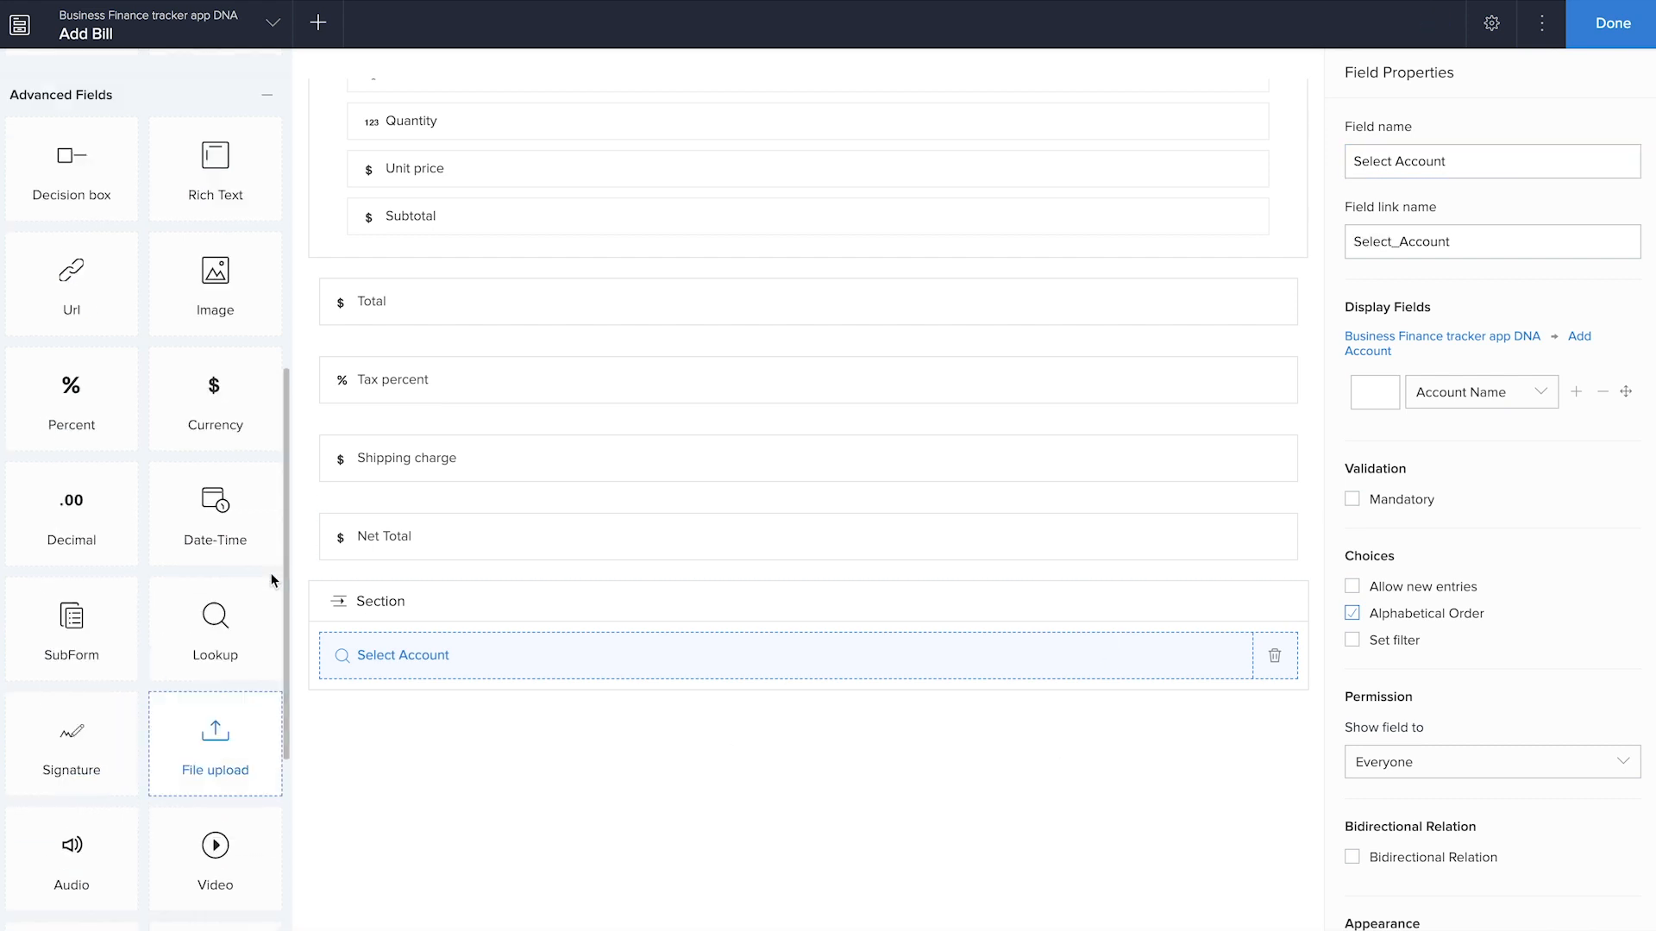
scroll(272, 580, up, 6)
drag(96, 618, 510, 805)
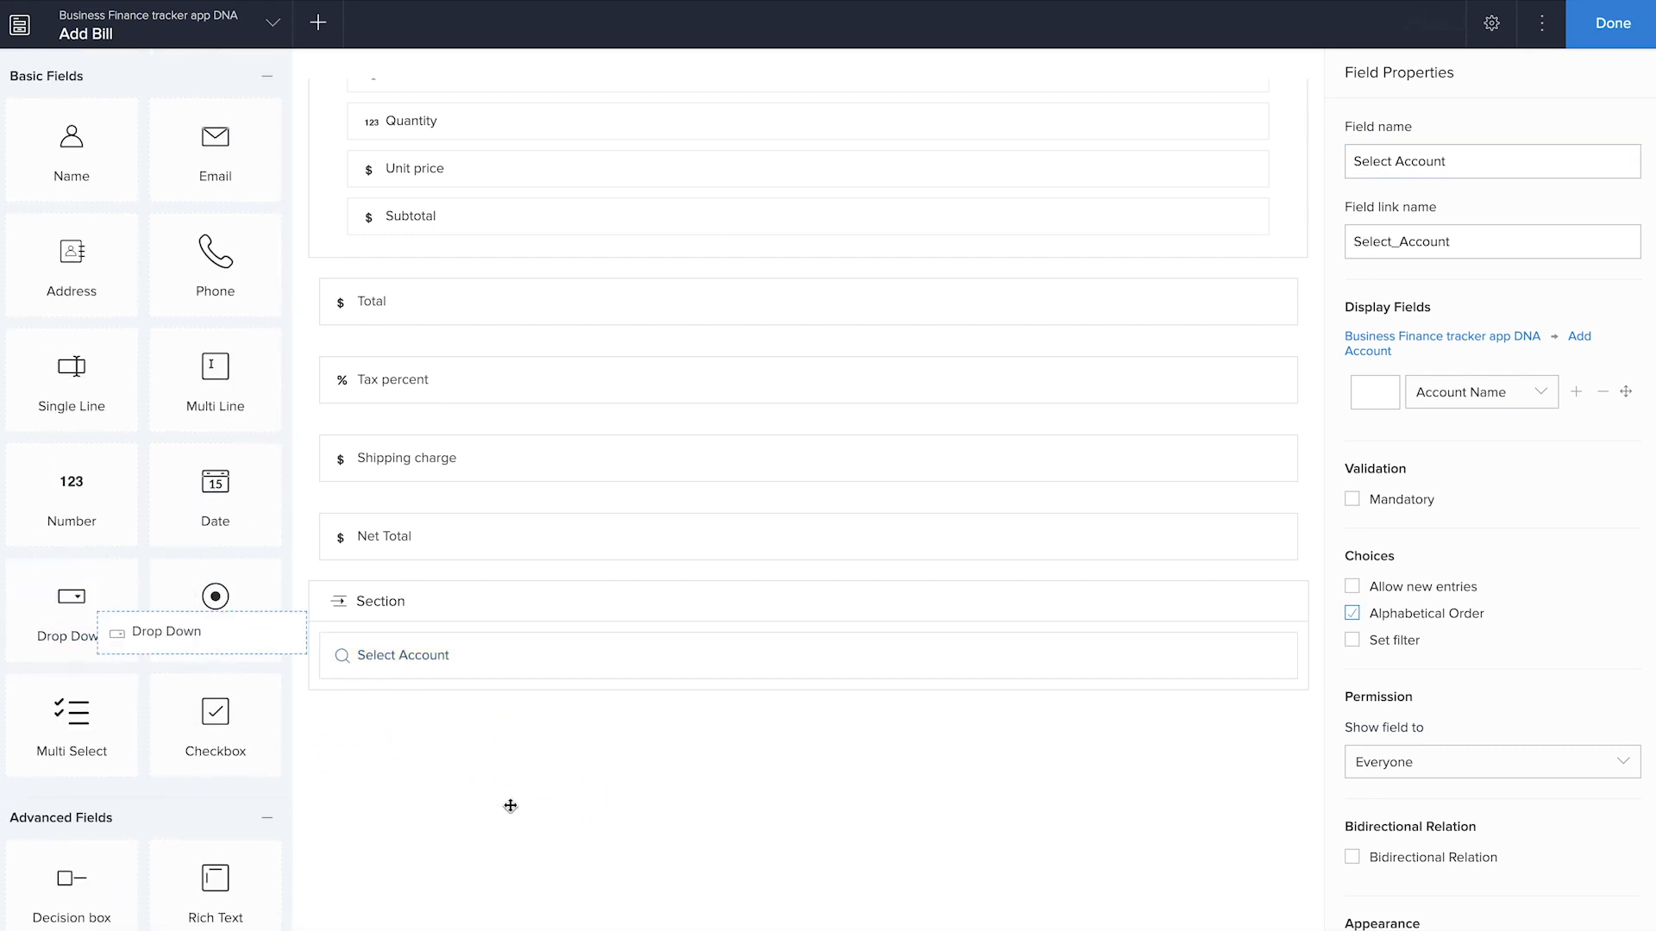
text(Payment Status)
Set the Payment Status choices to Paid and Unpaid, remove the third choice, and make Paid the default
key(Tab)
key(Tab)
text(Paid)
key(Tab)
text(Unpaid)
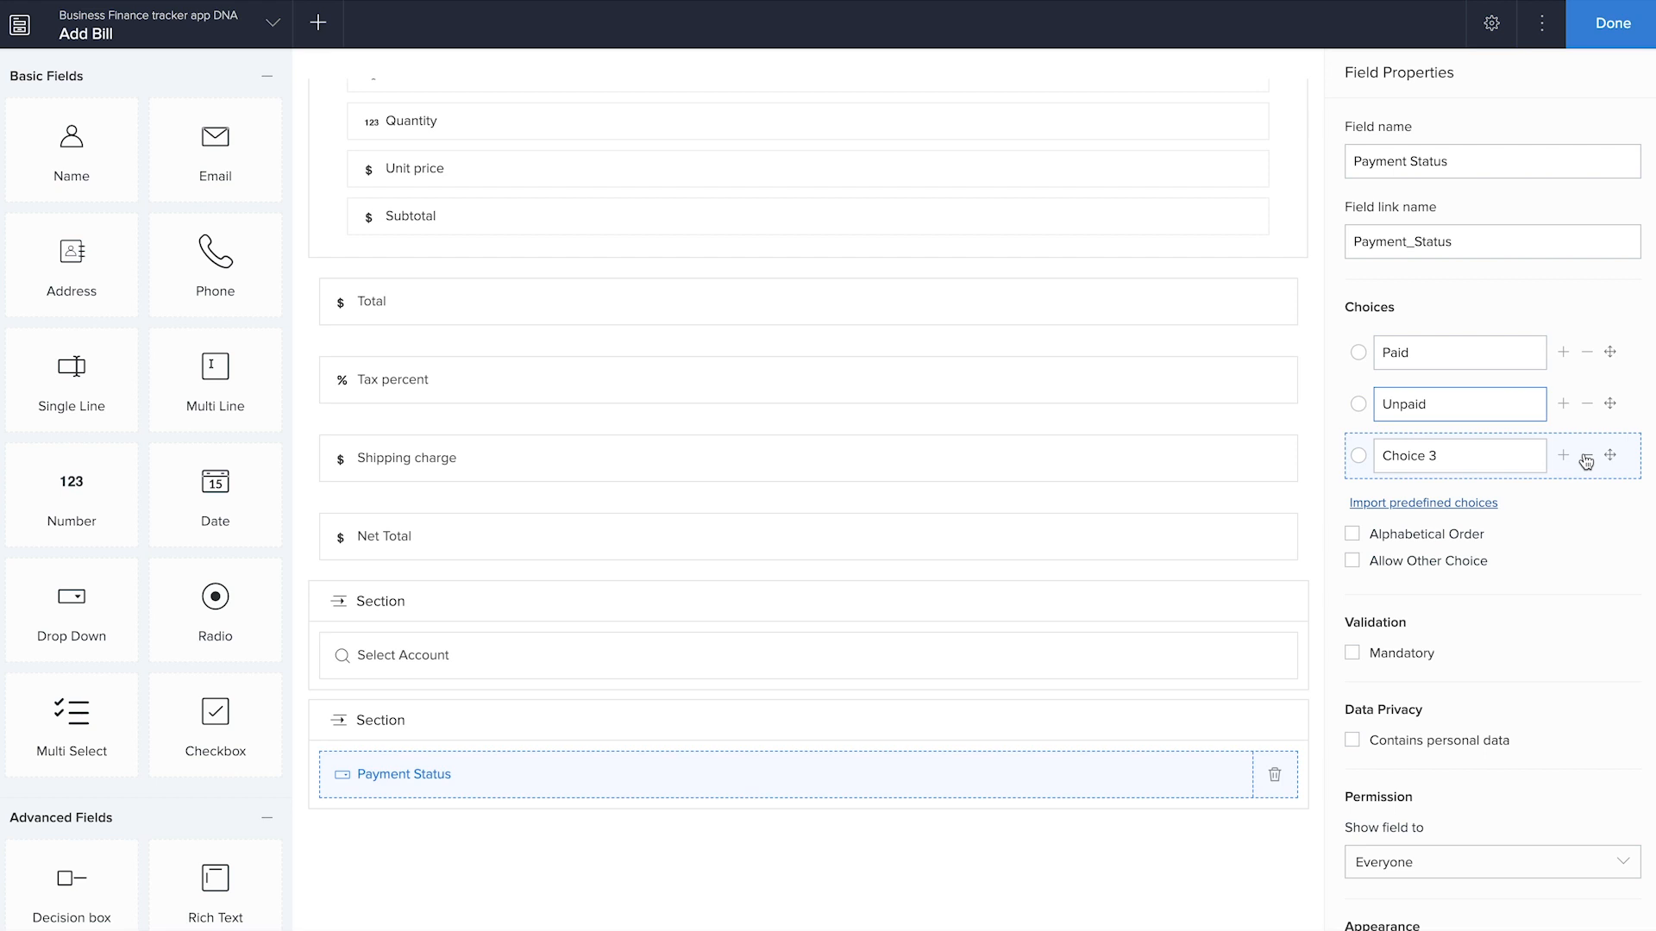
click(1586, 457)
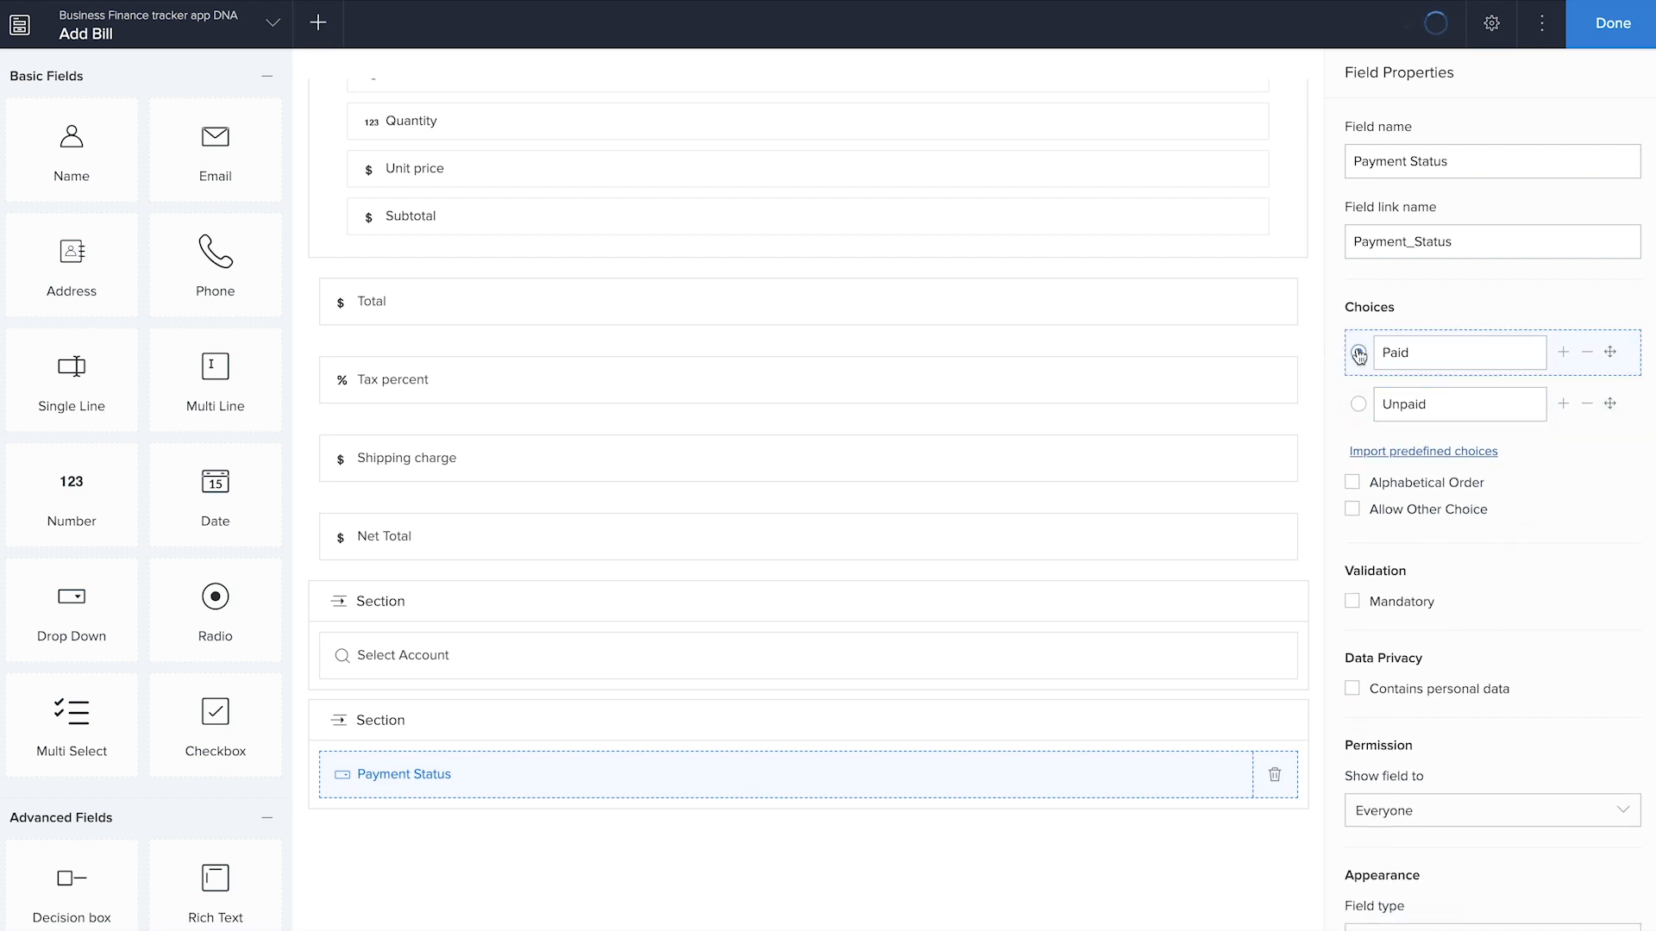
click(1359, 354)
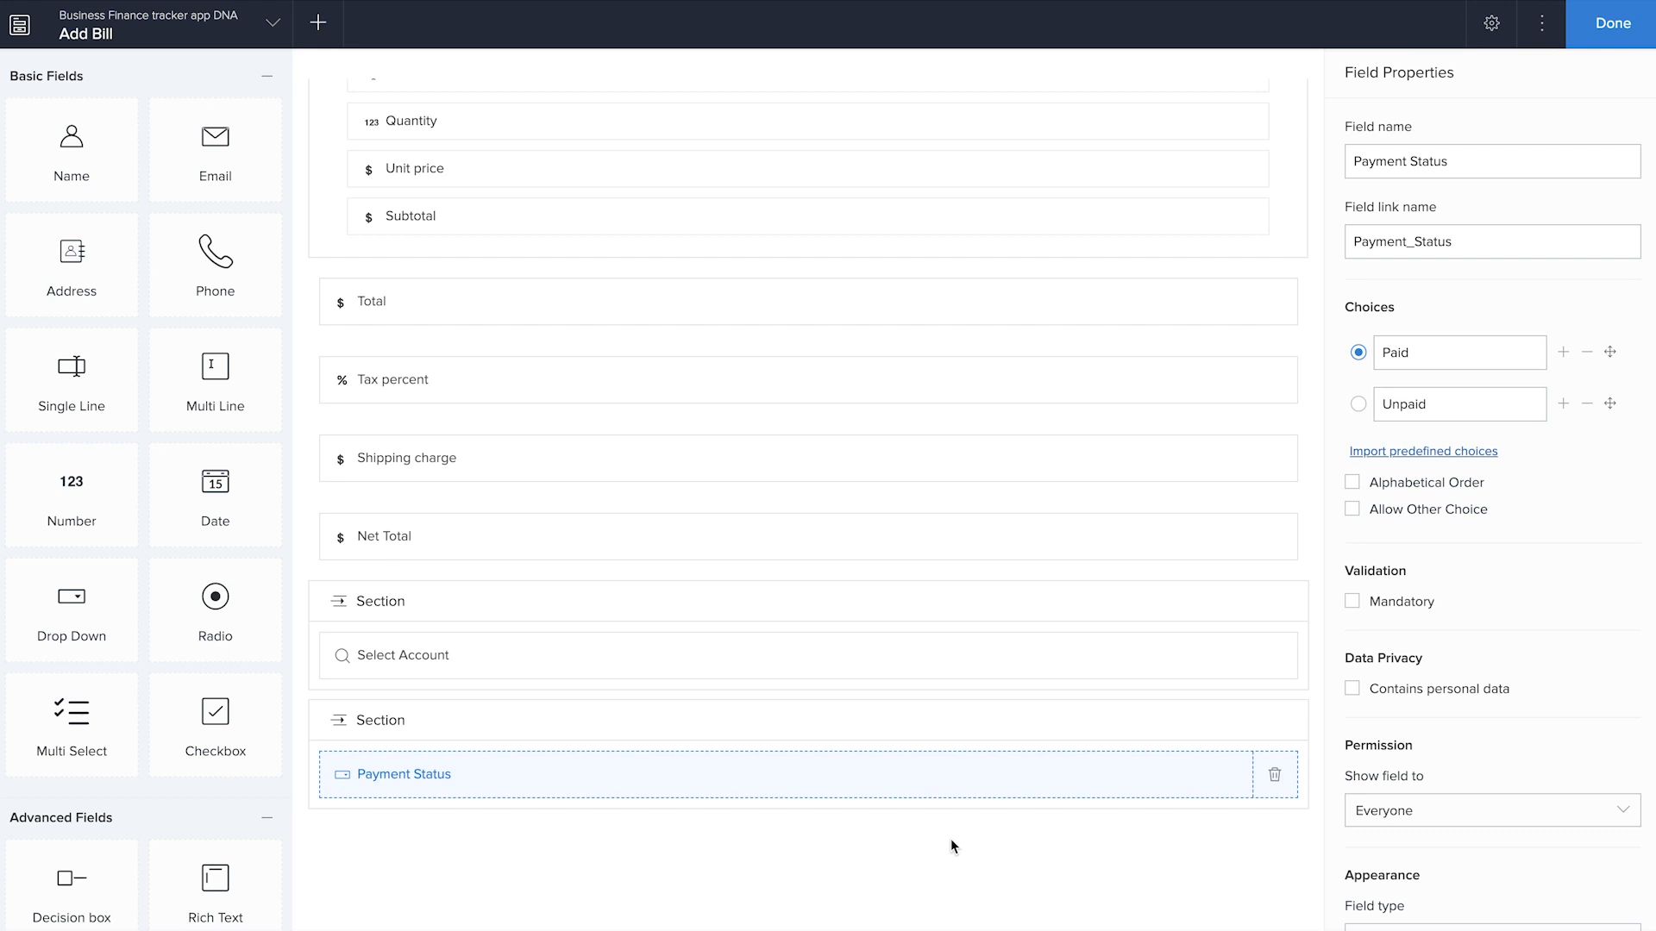
Turn off the section headers above Payment Status and Select Account, and finish editing the Add Bill form
click(773, 727)
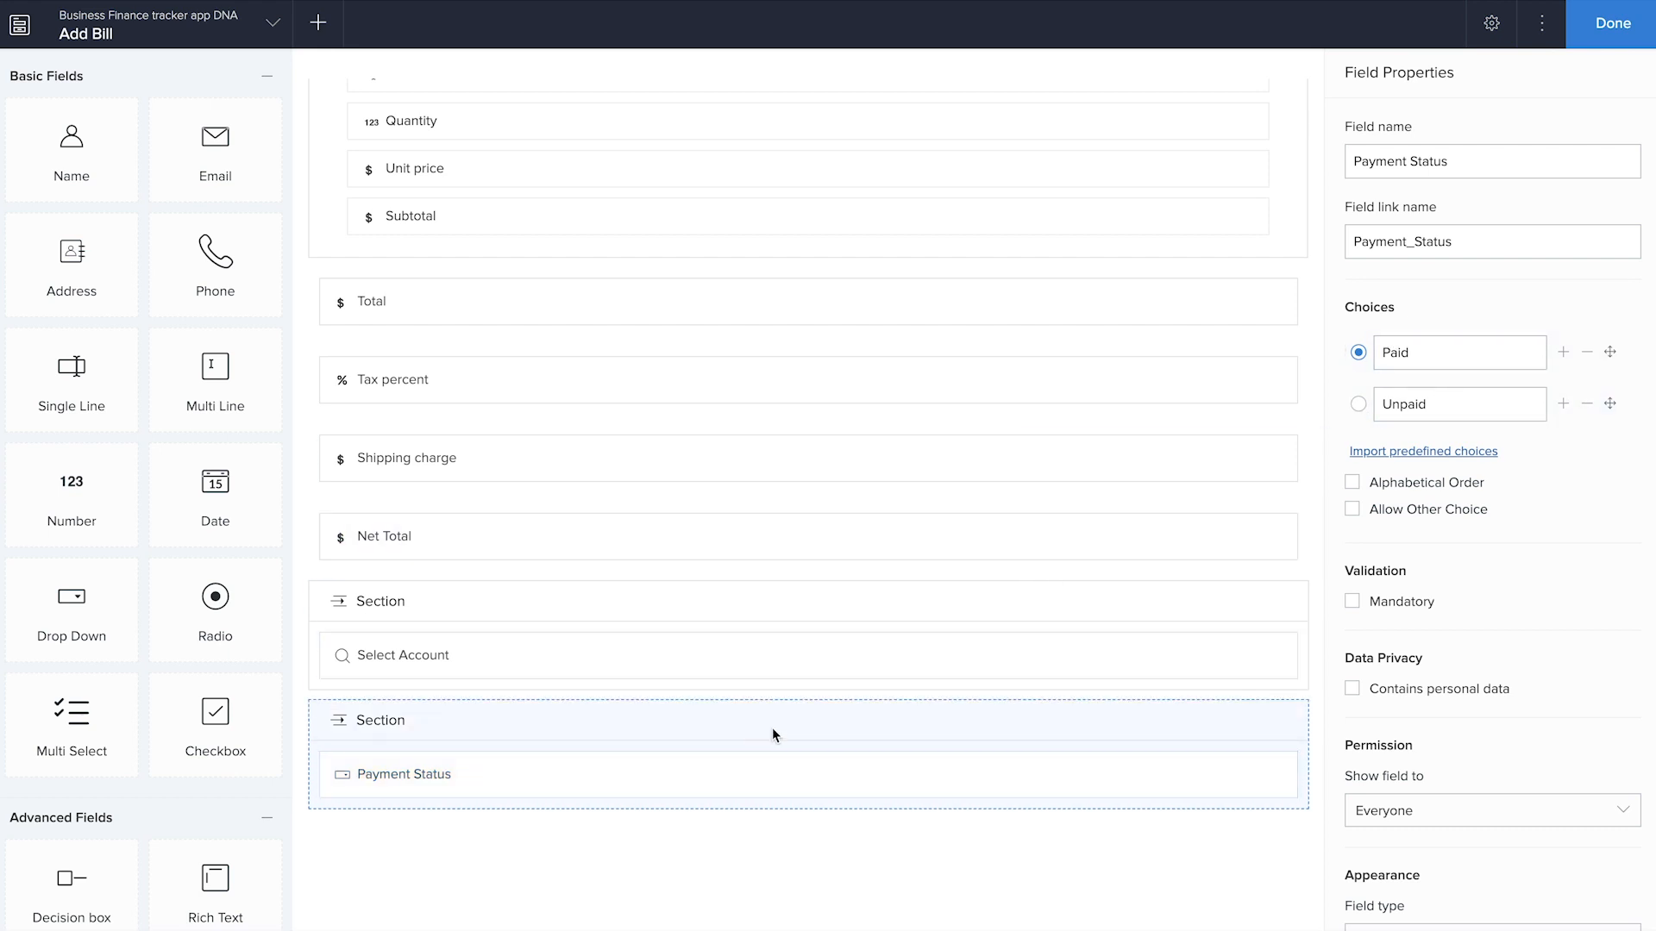
click(854, 618)
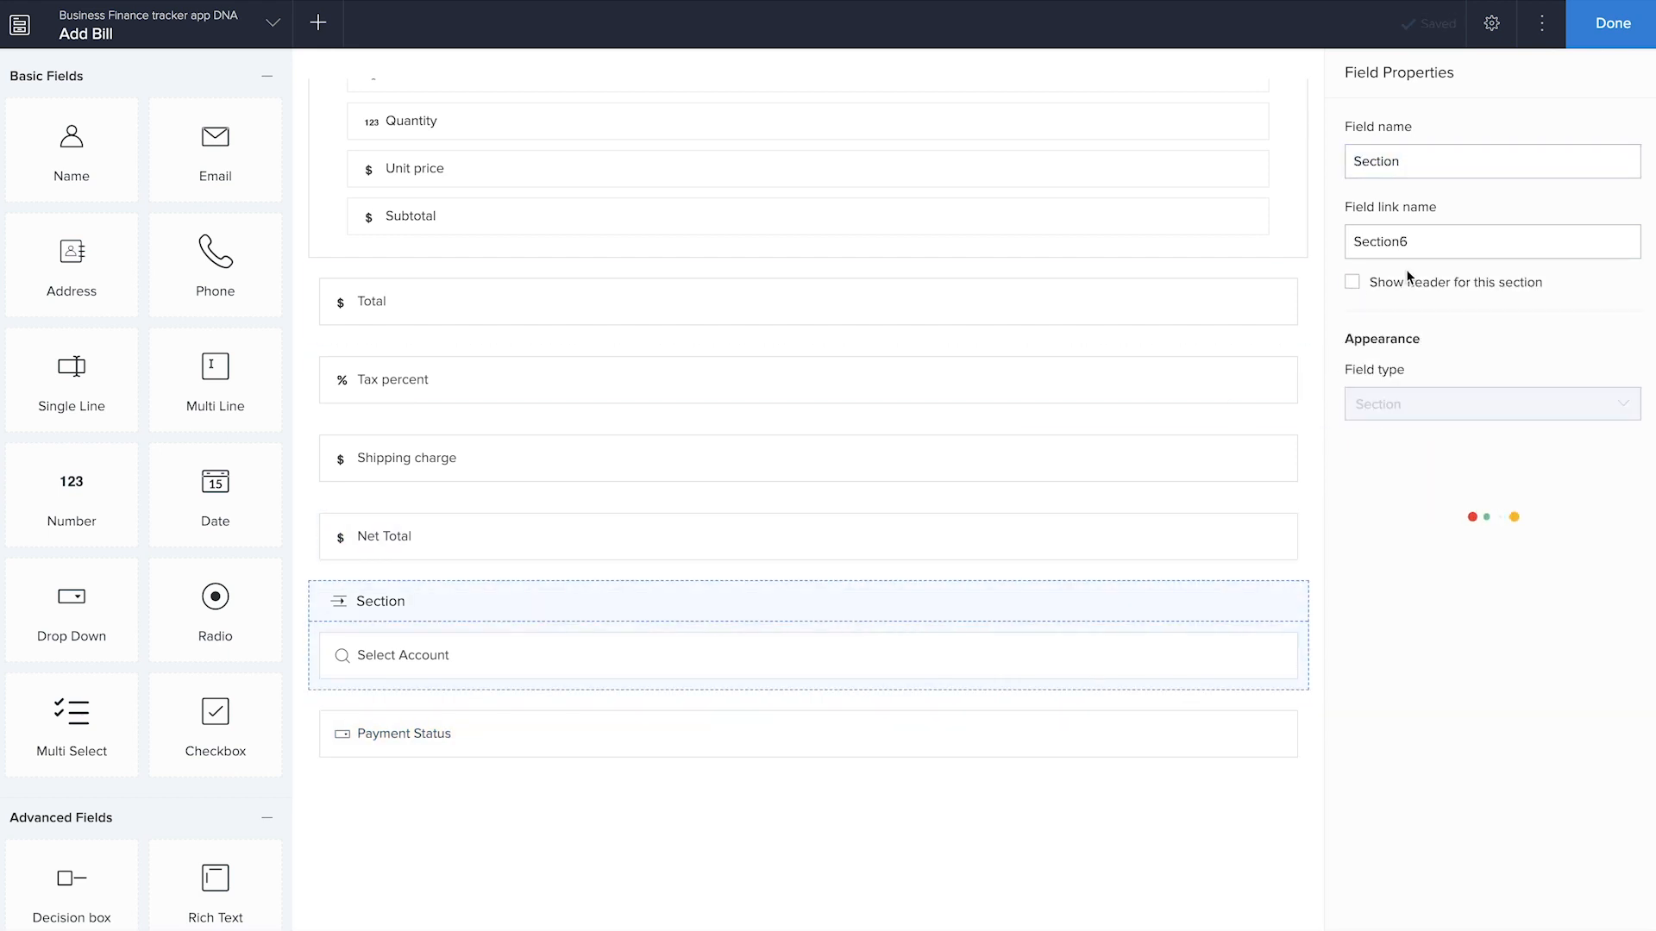
click(1352, 282)
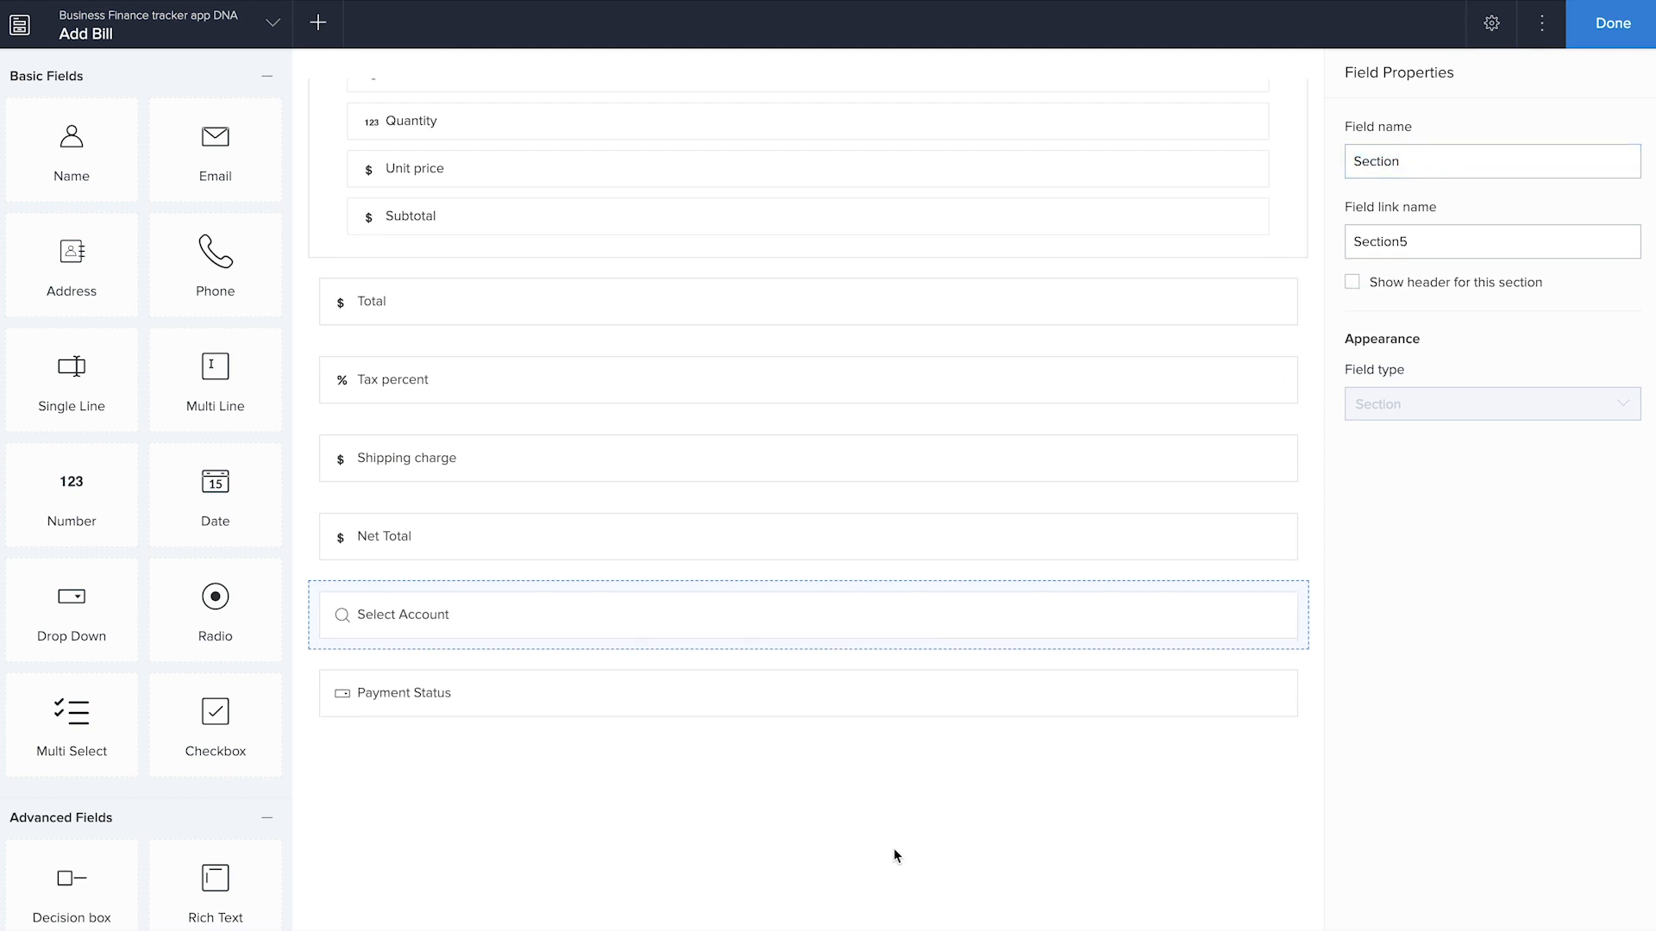
click(1611, 37)
click(1615, 39)
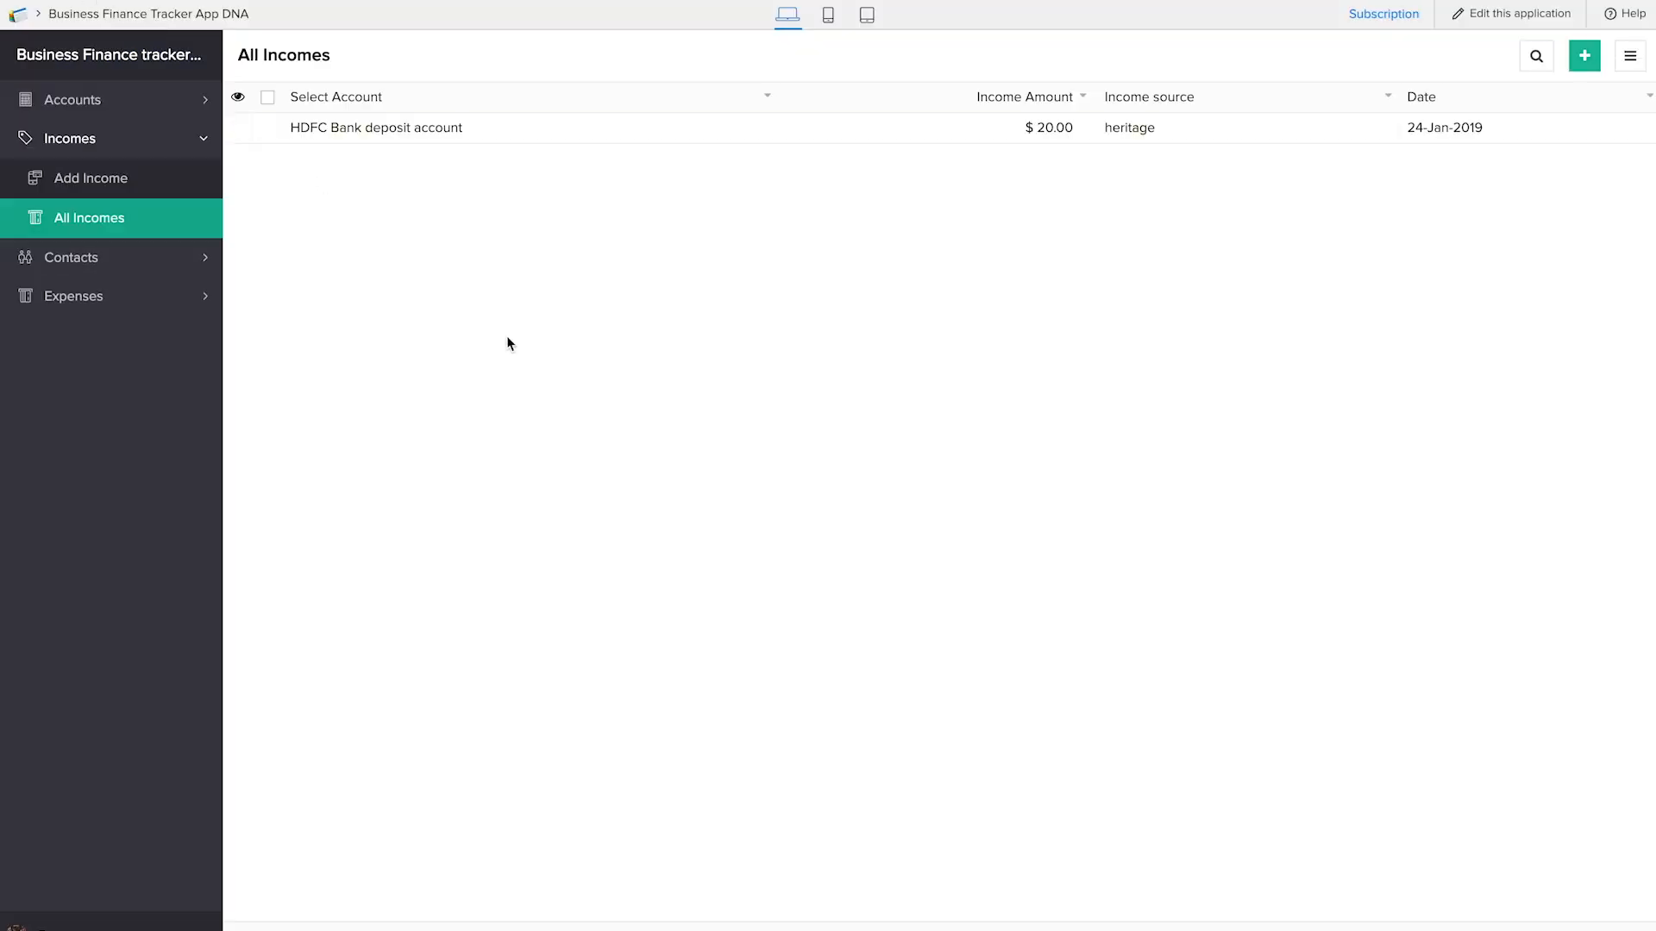
Reload the live application and open the Add Bill form under Bills
key(super+r)
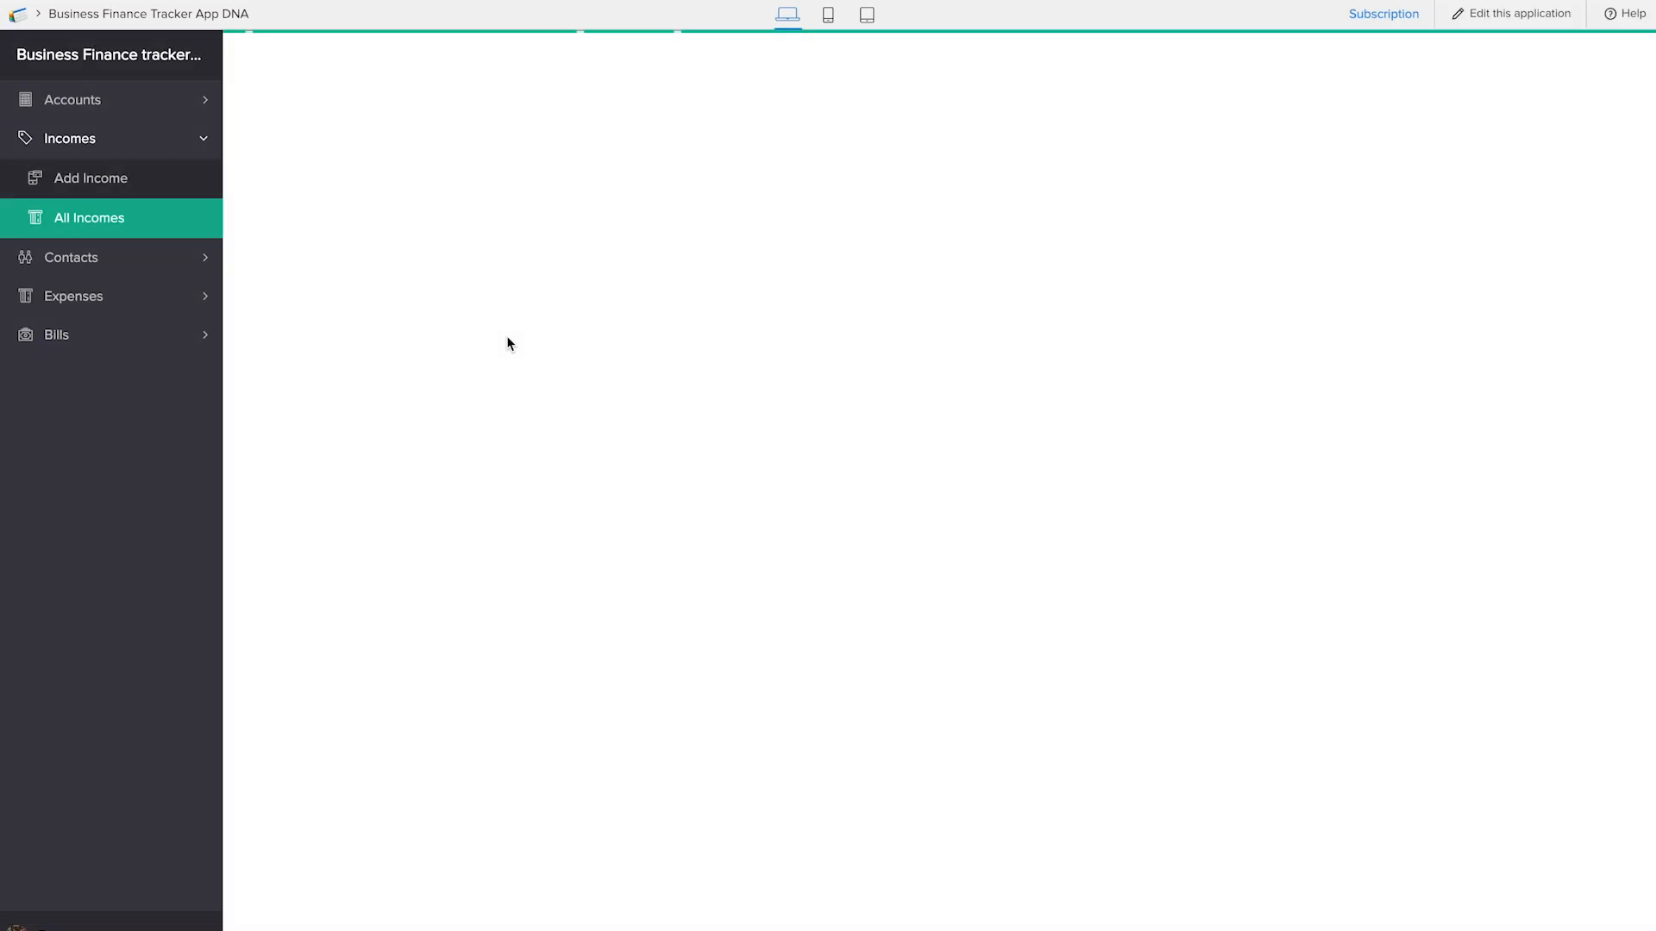
click(93, 338)
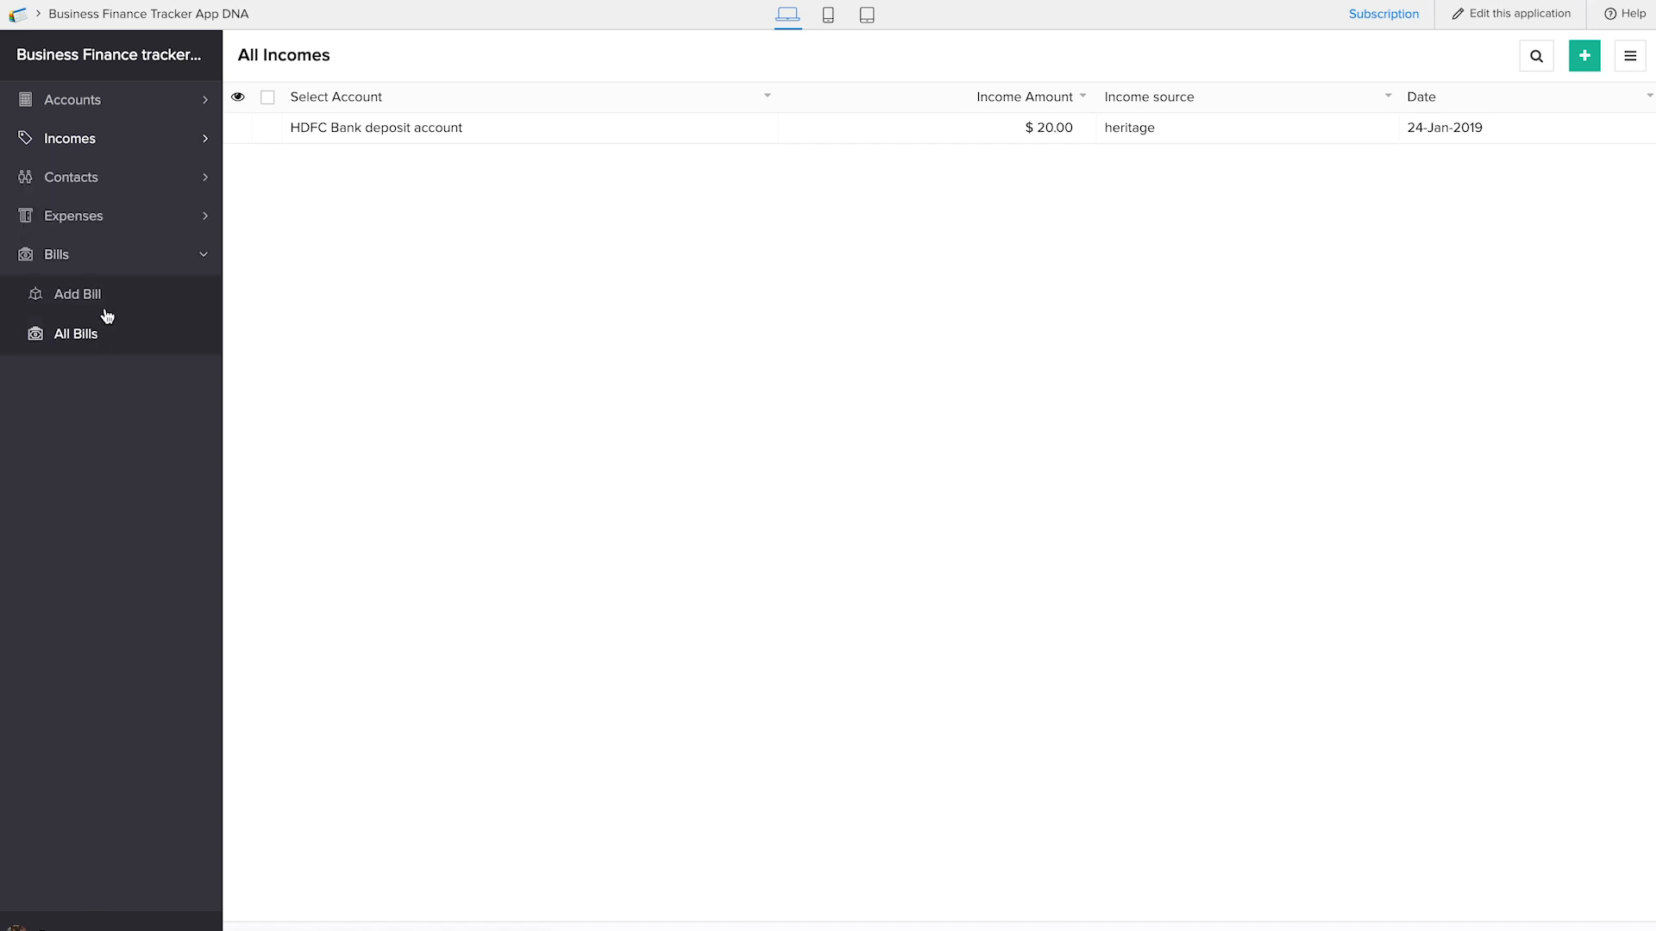
click(106, 298)
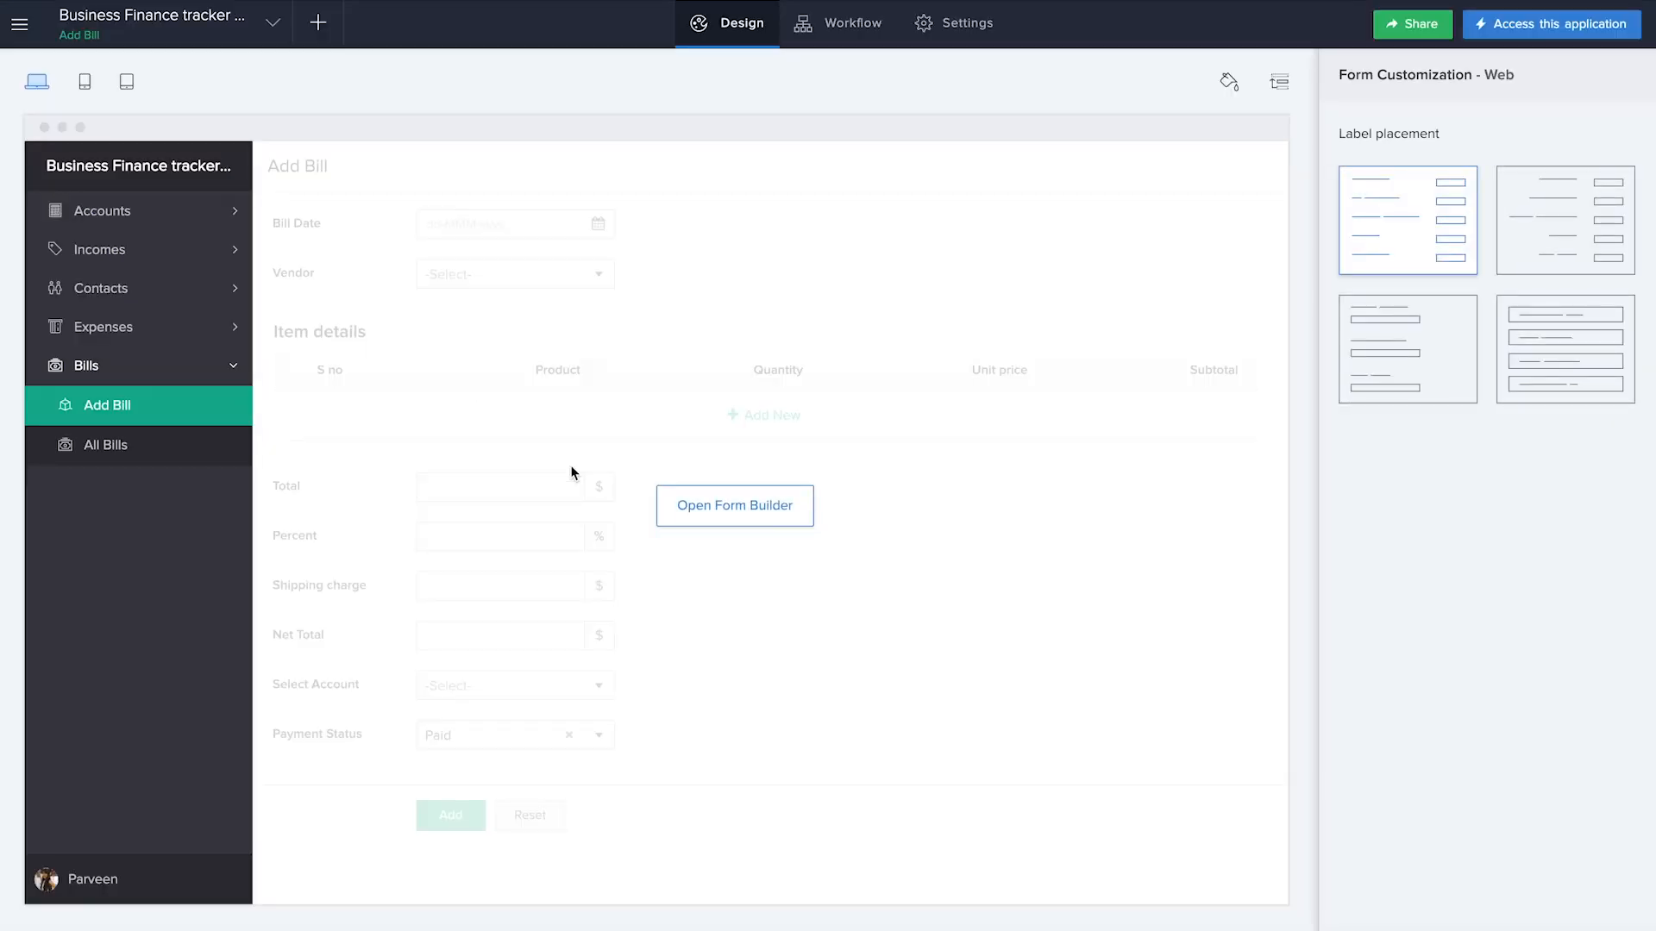
Open the web layout for rearranging and rename the Incomes section "Income"
click(1283, 83)
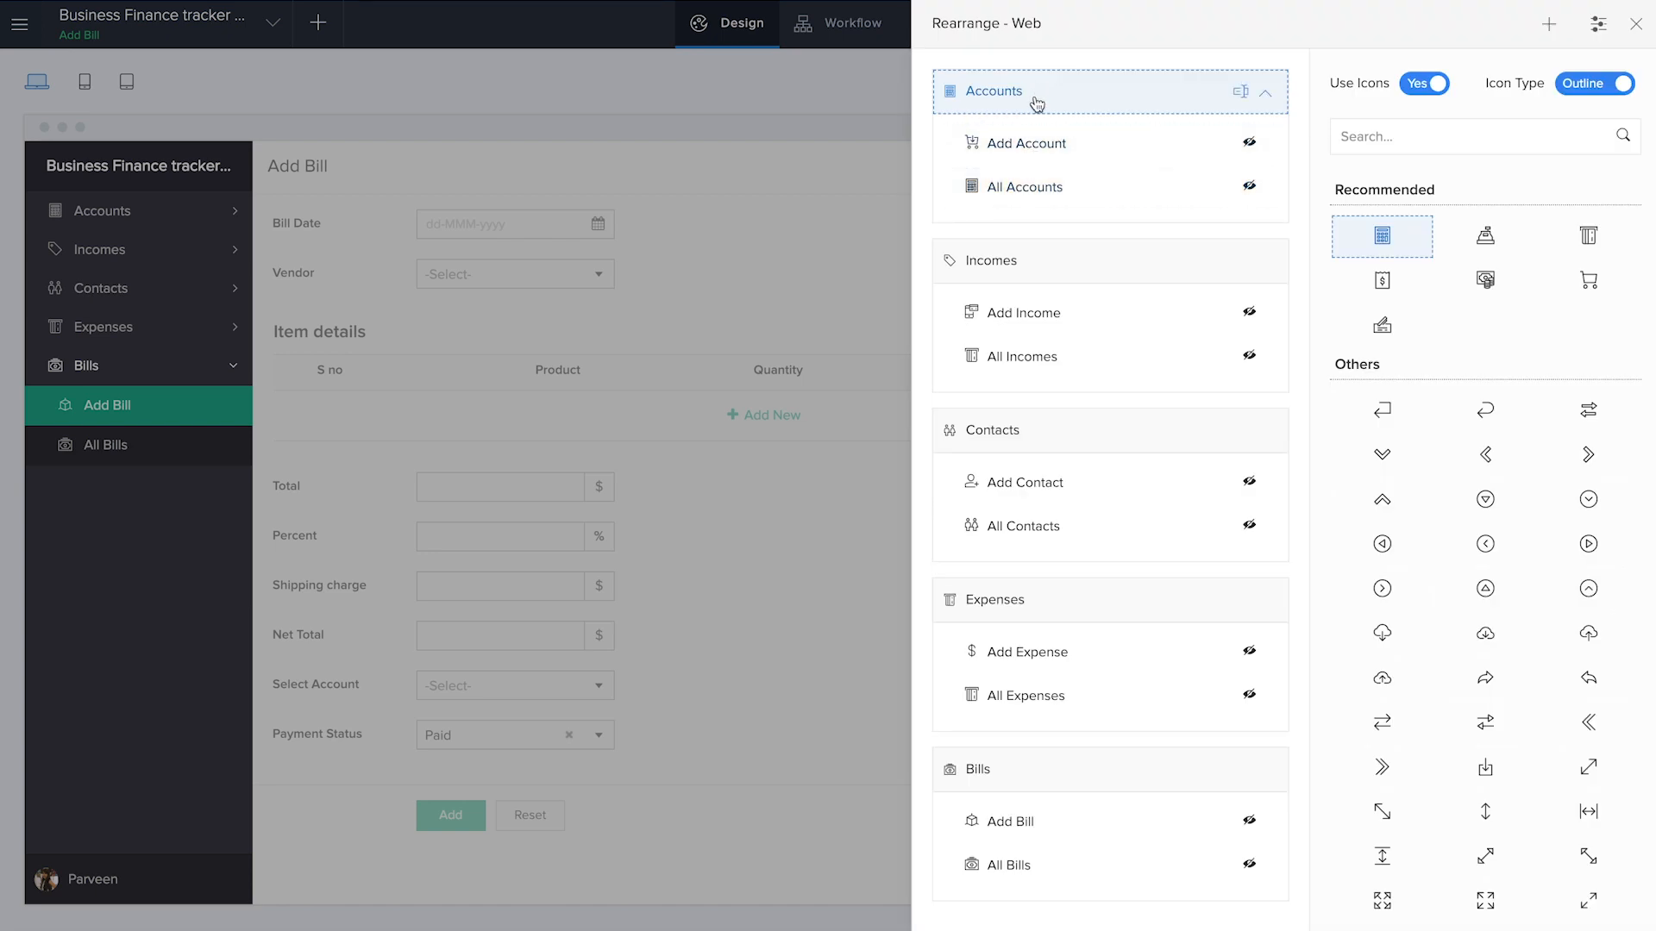
click(1025, 269)
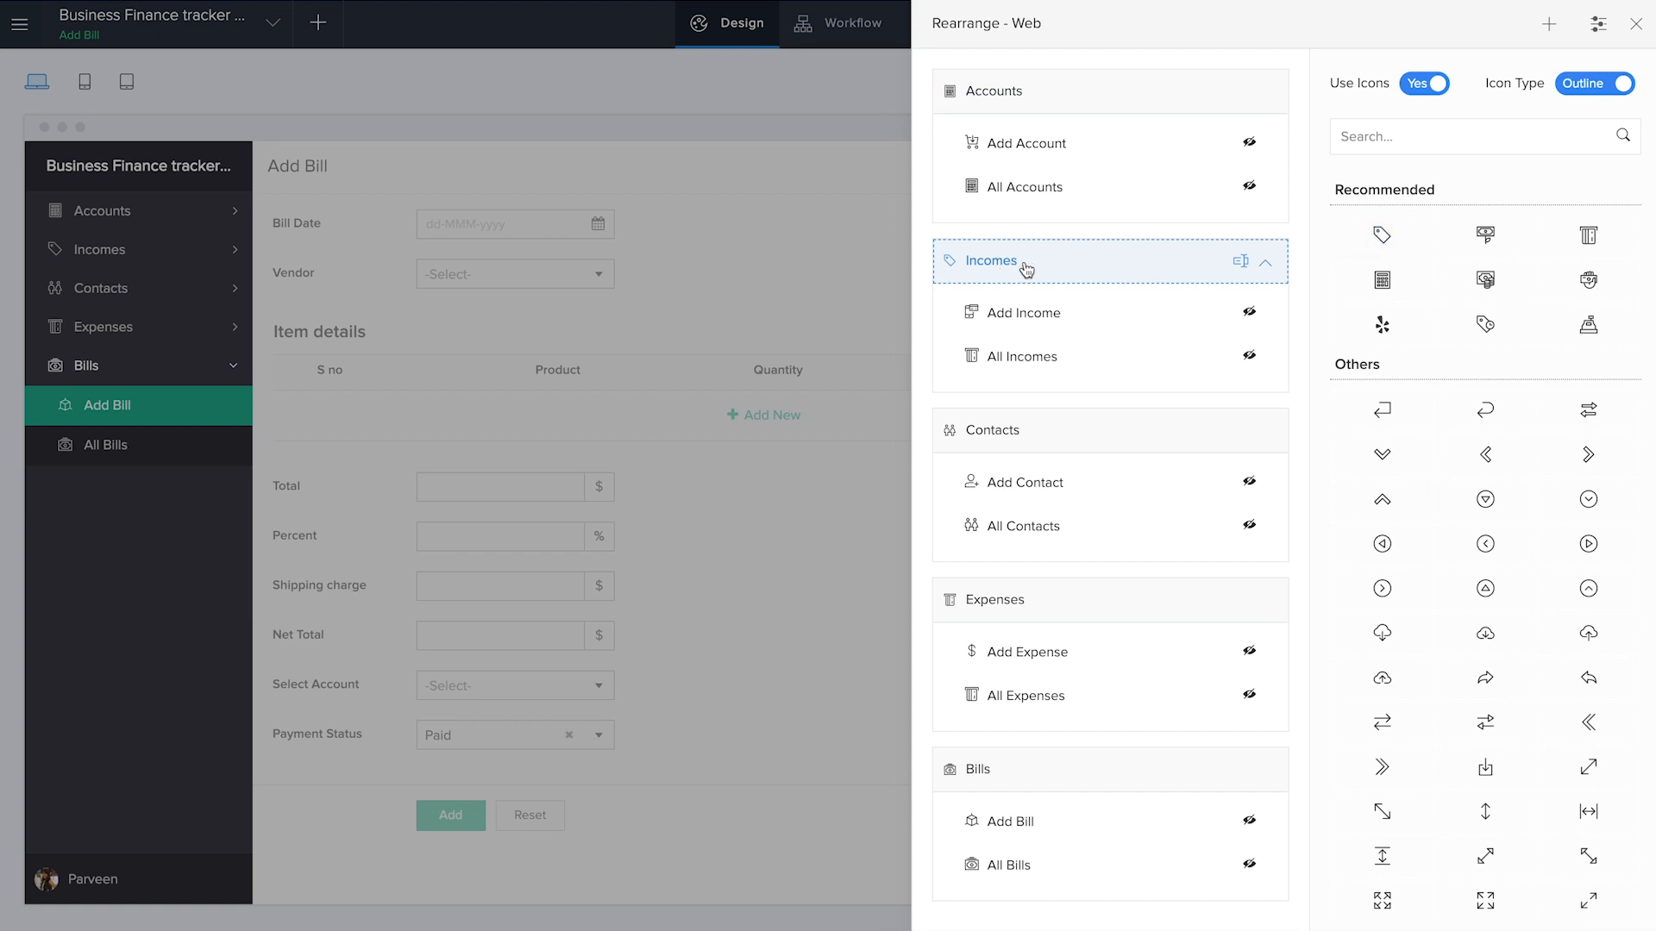
double_click(1075, 268)
text(Income)
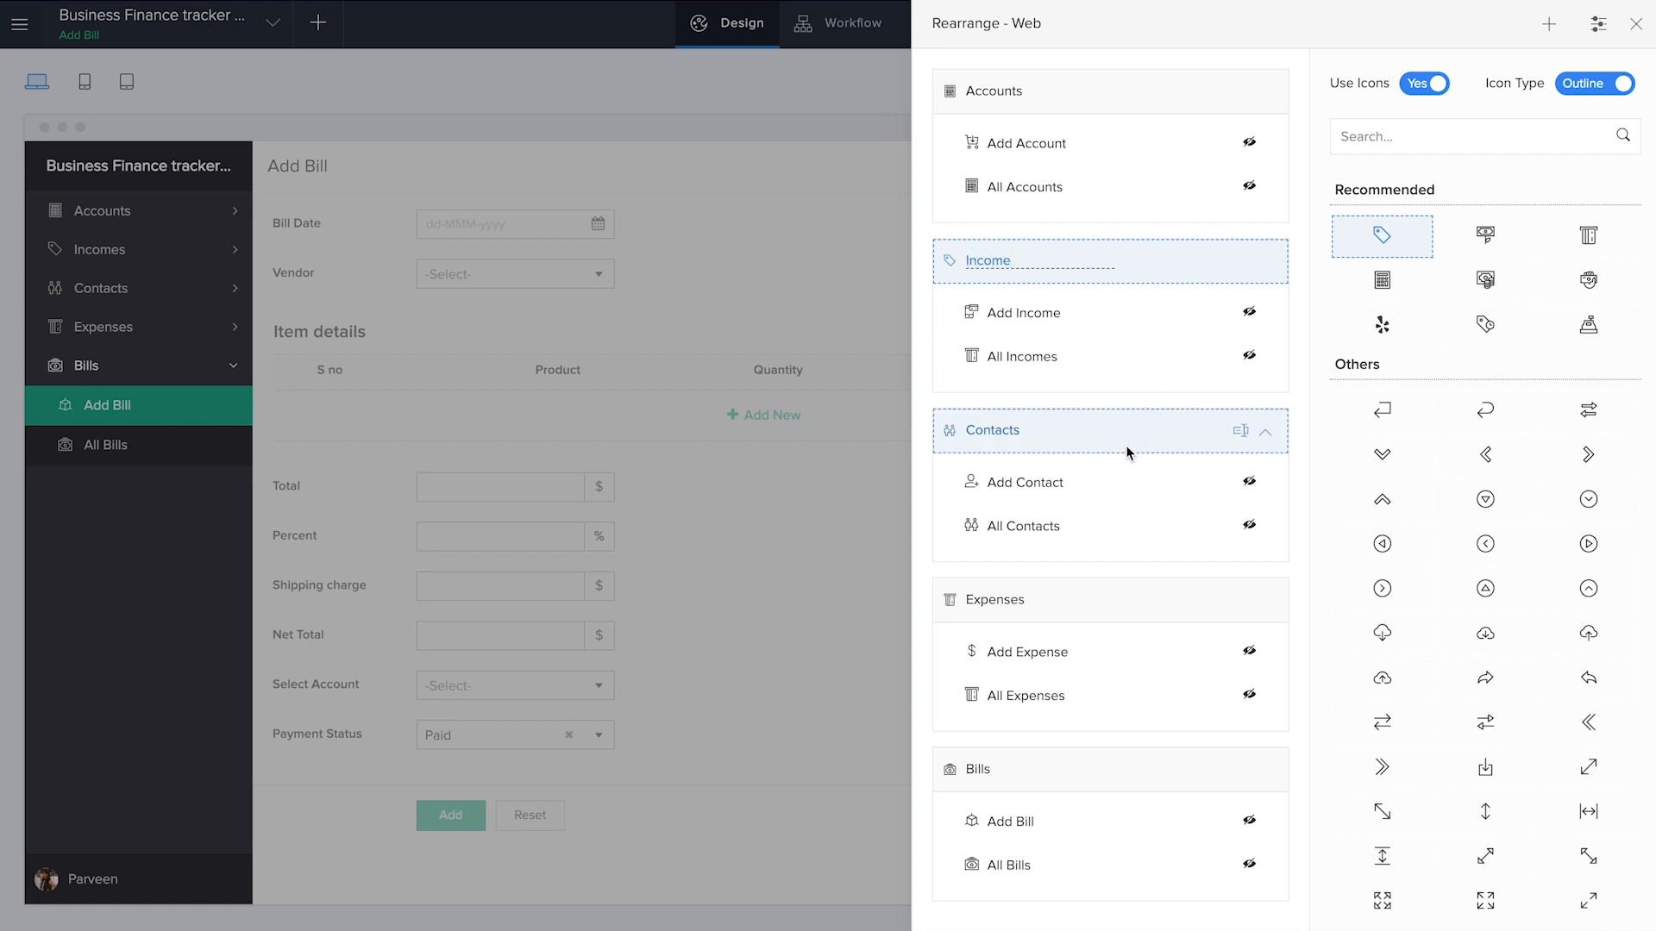
Rename the Bills section "Purchase details"
click(1078, 769)
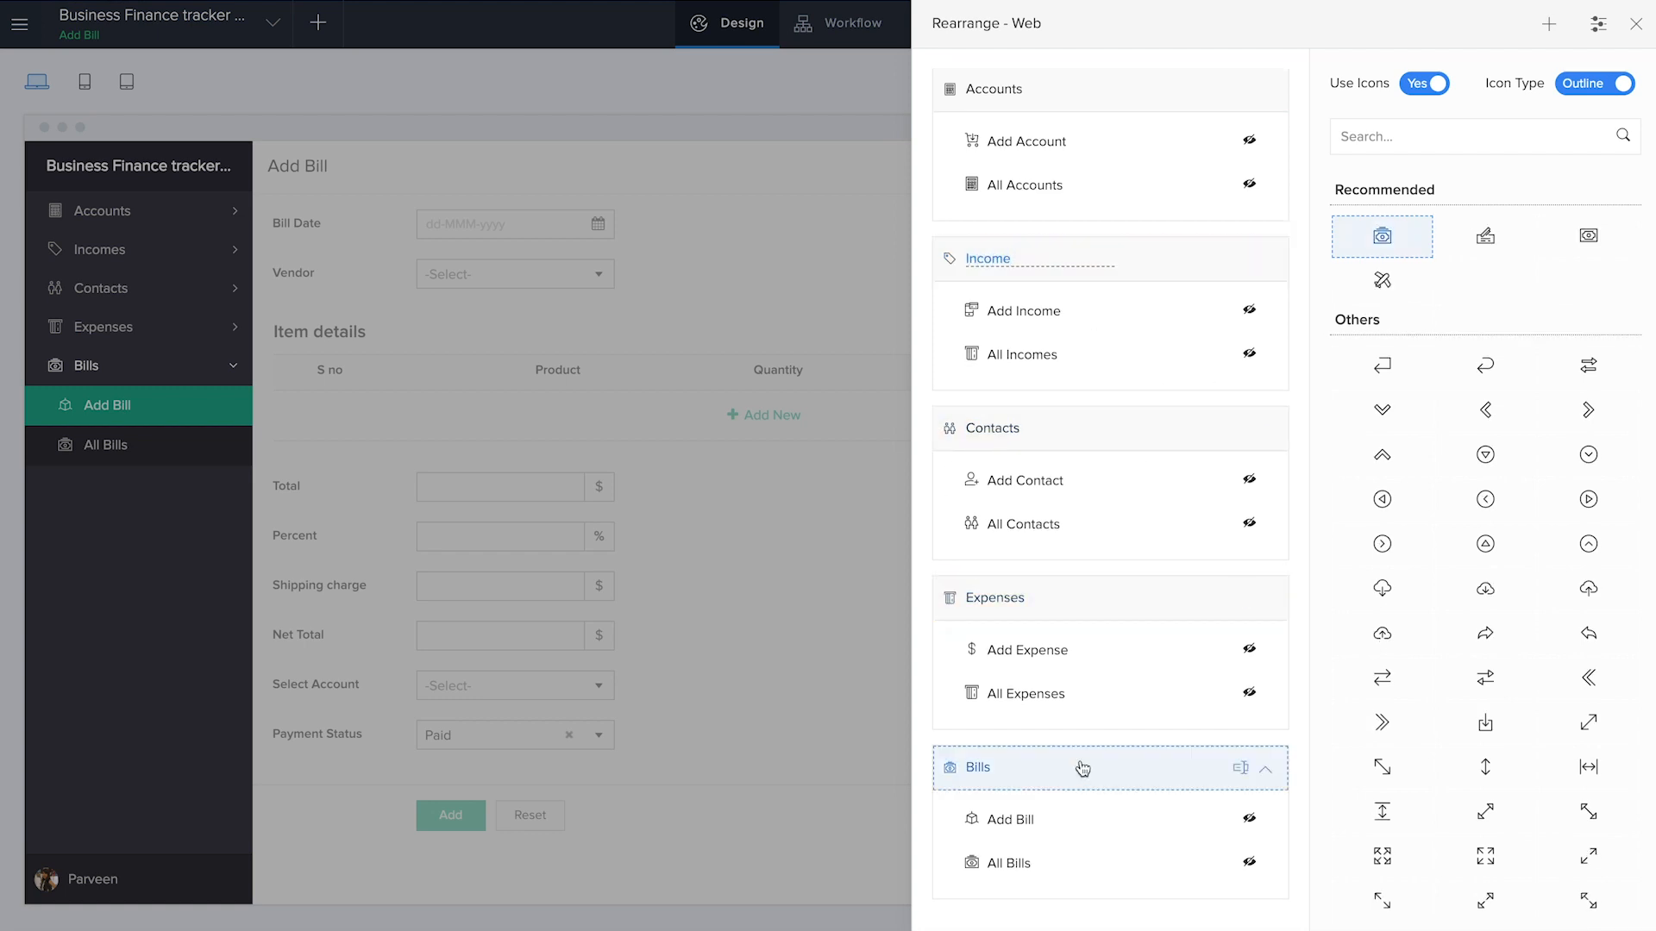
click(1240, 770)
text(Purchase details)
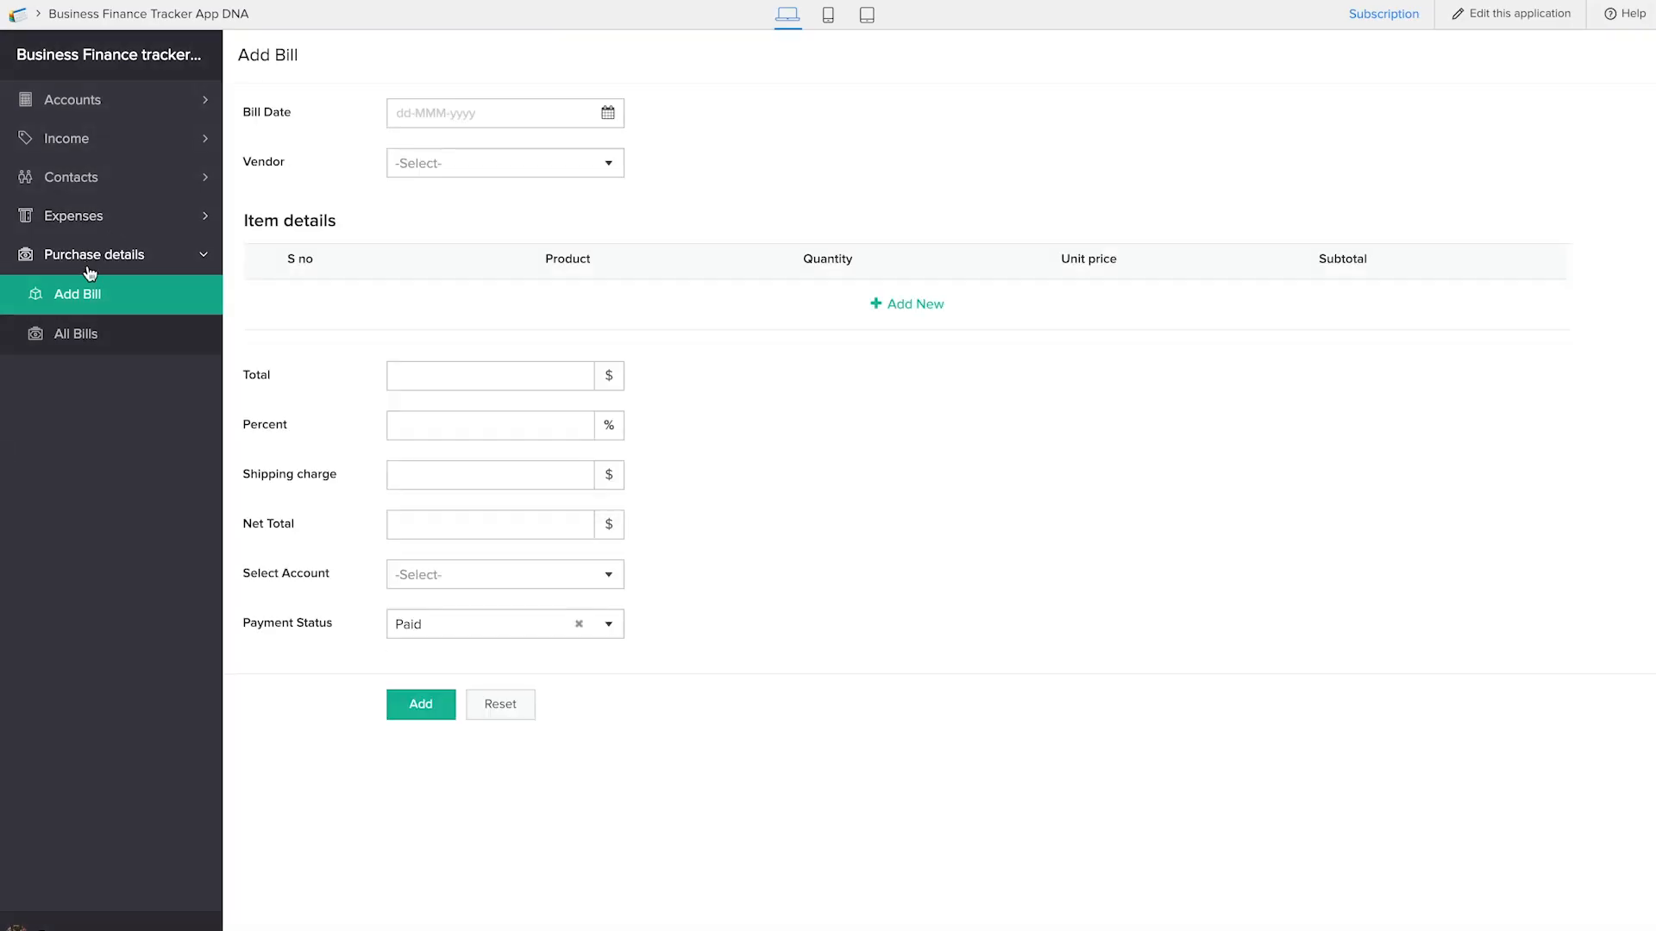
Add an Item details row in the live Add Bill form with S no 1, product "pen", quantity 1 and unit price 10
click(901, 303)
click(481, 295)
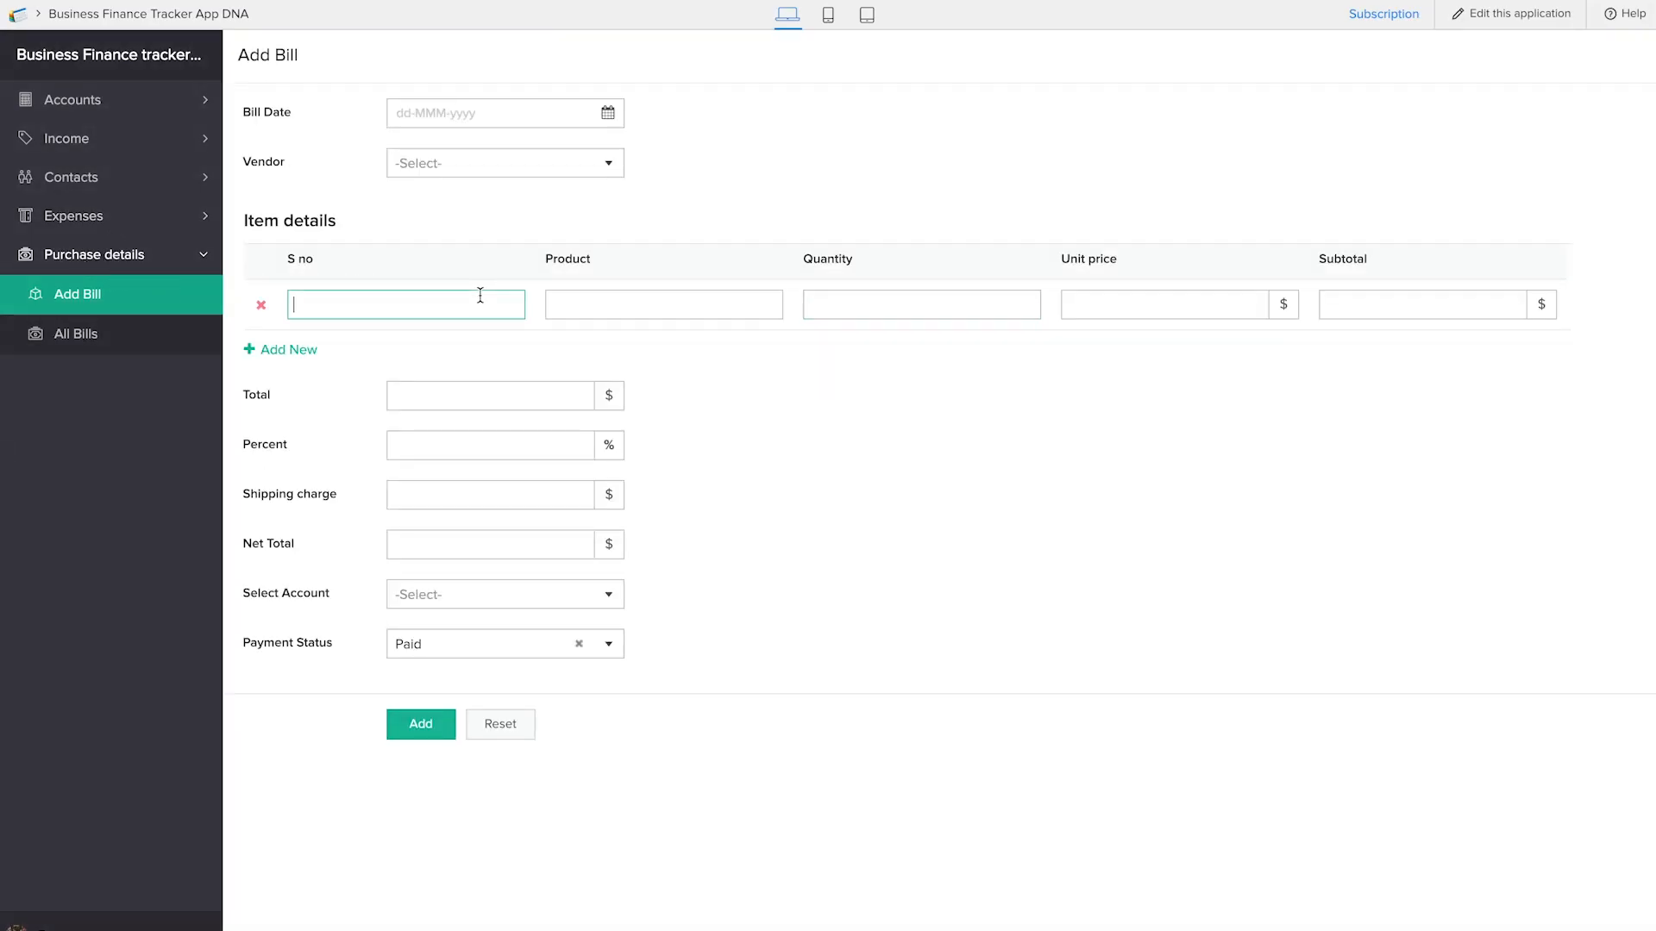
click(621, 304)
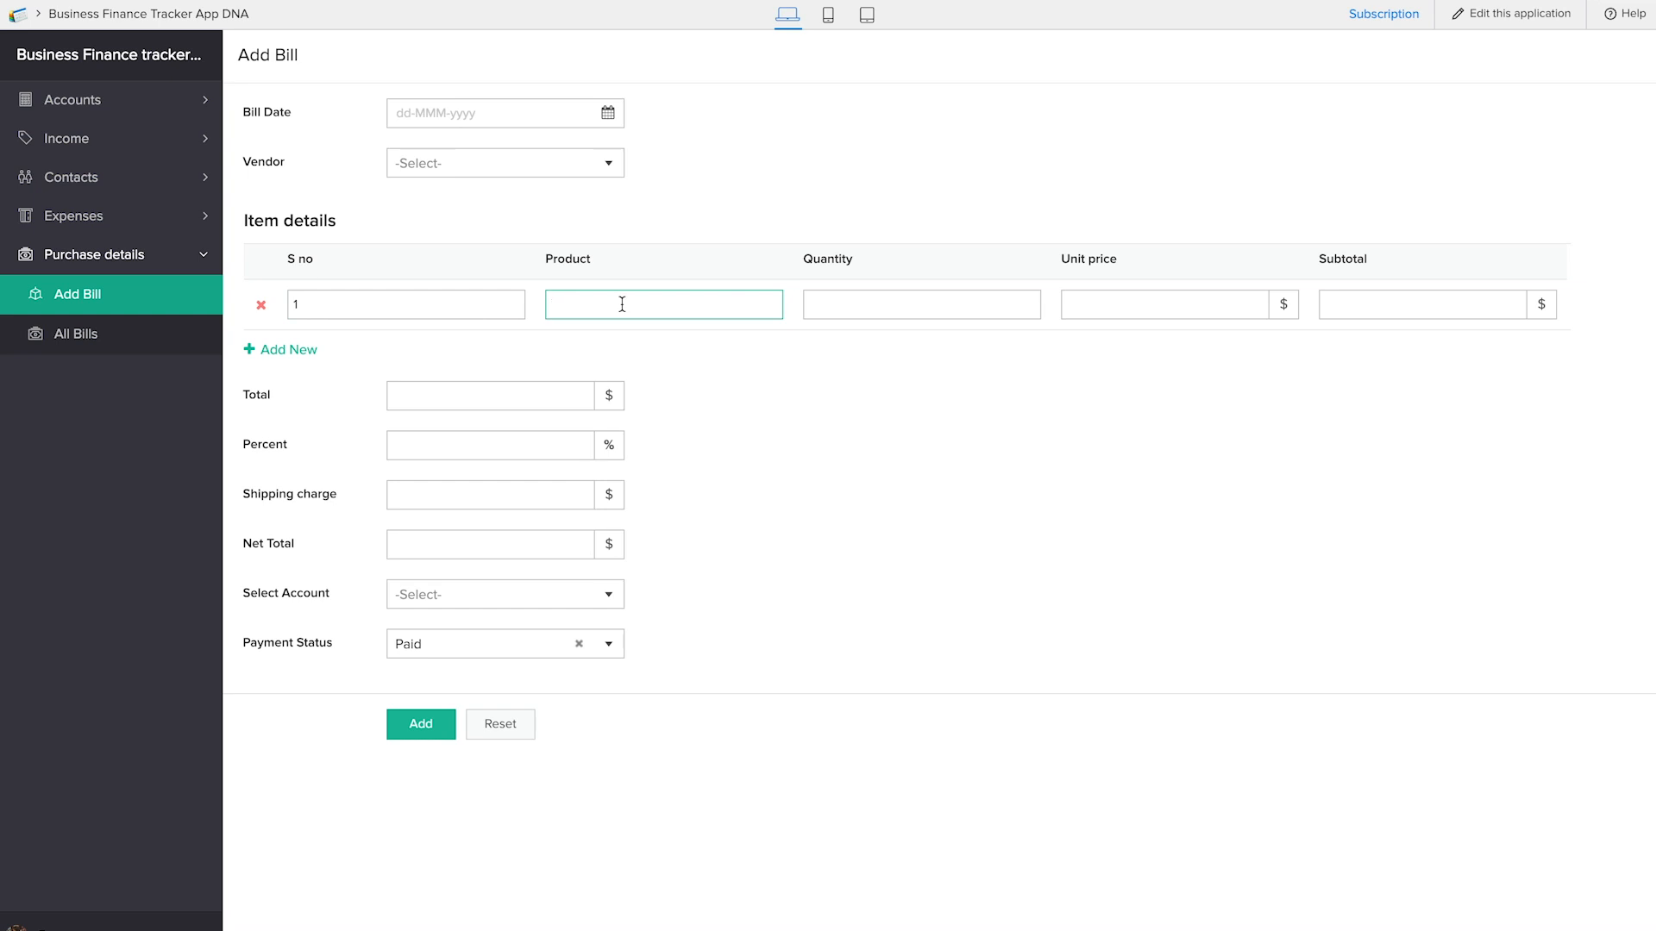
key(Tab)
text(1)
click(1090, 303)
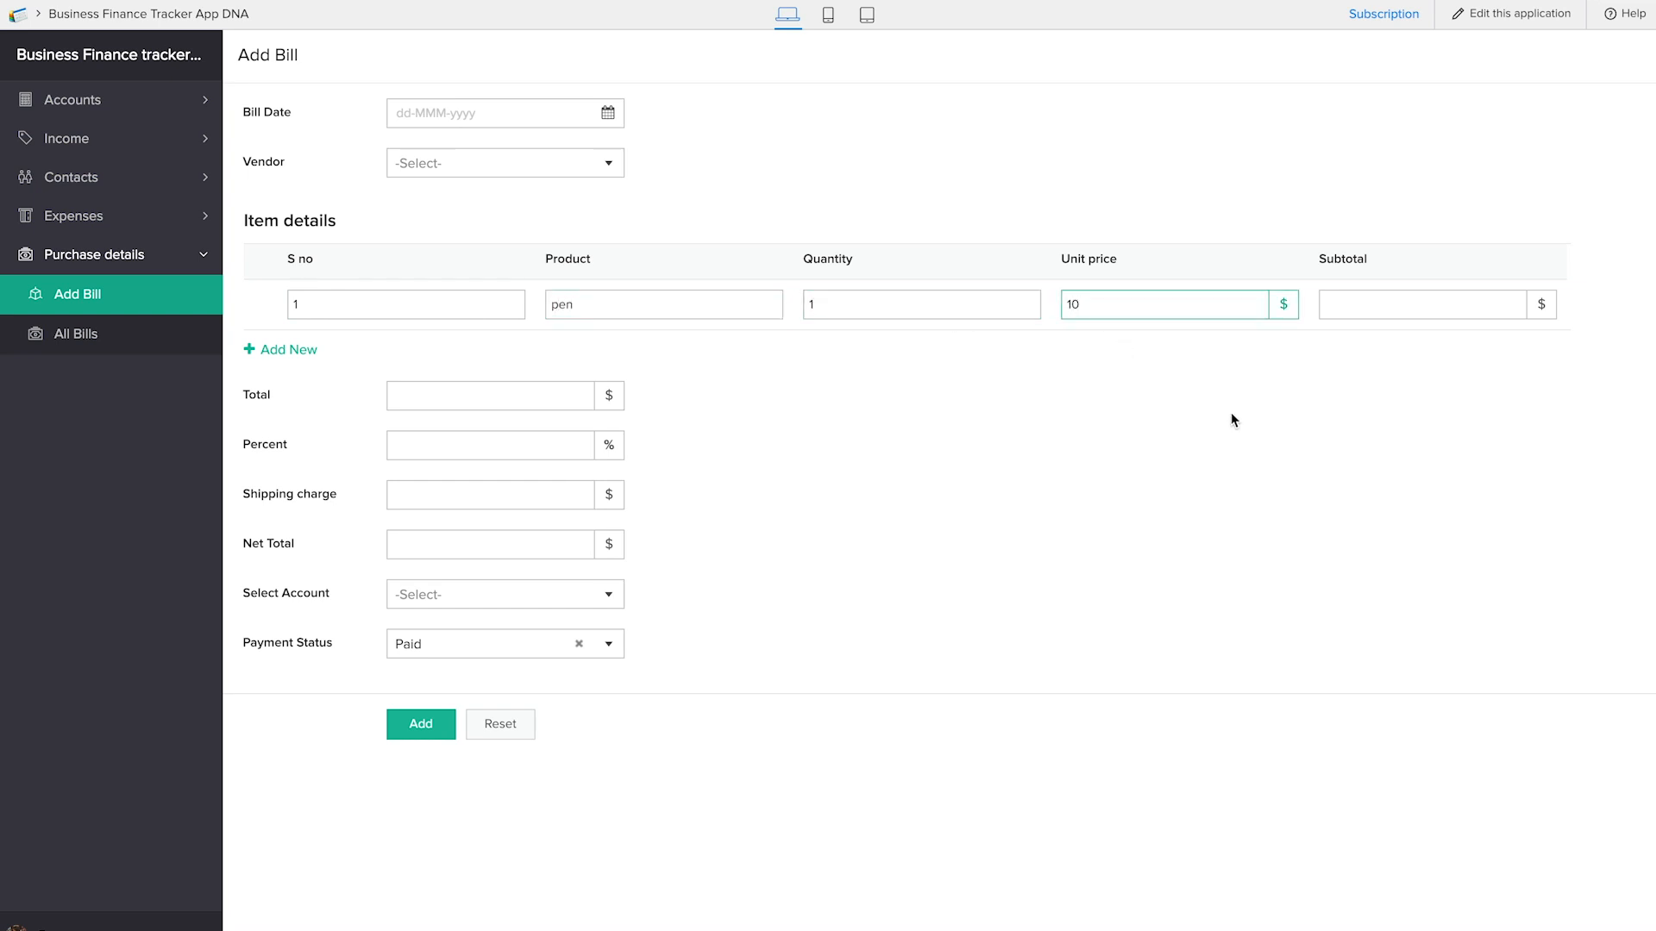
click(1331, 306)
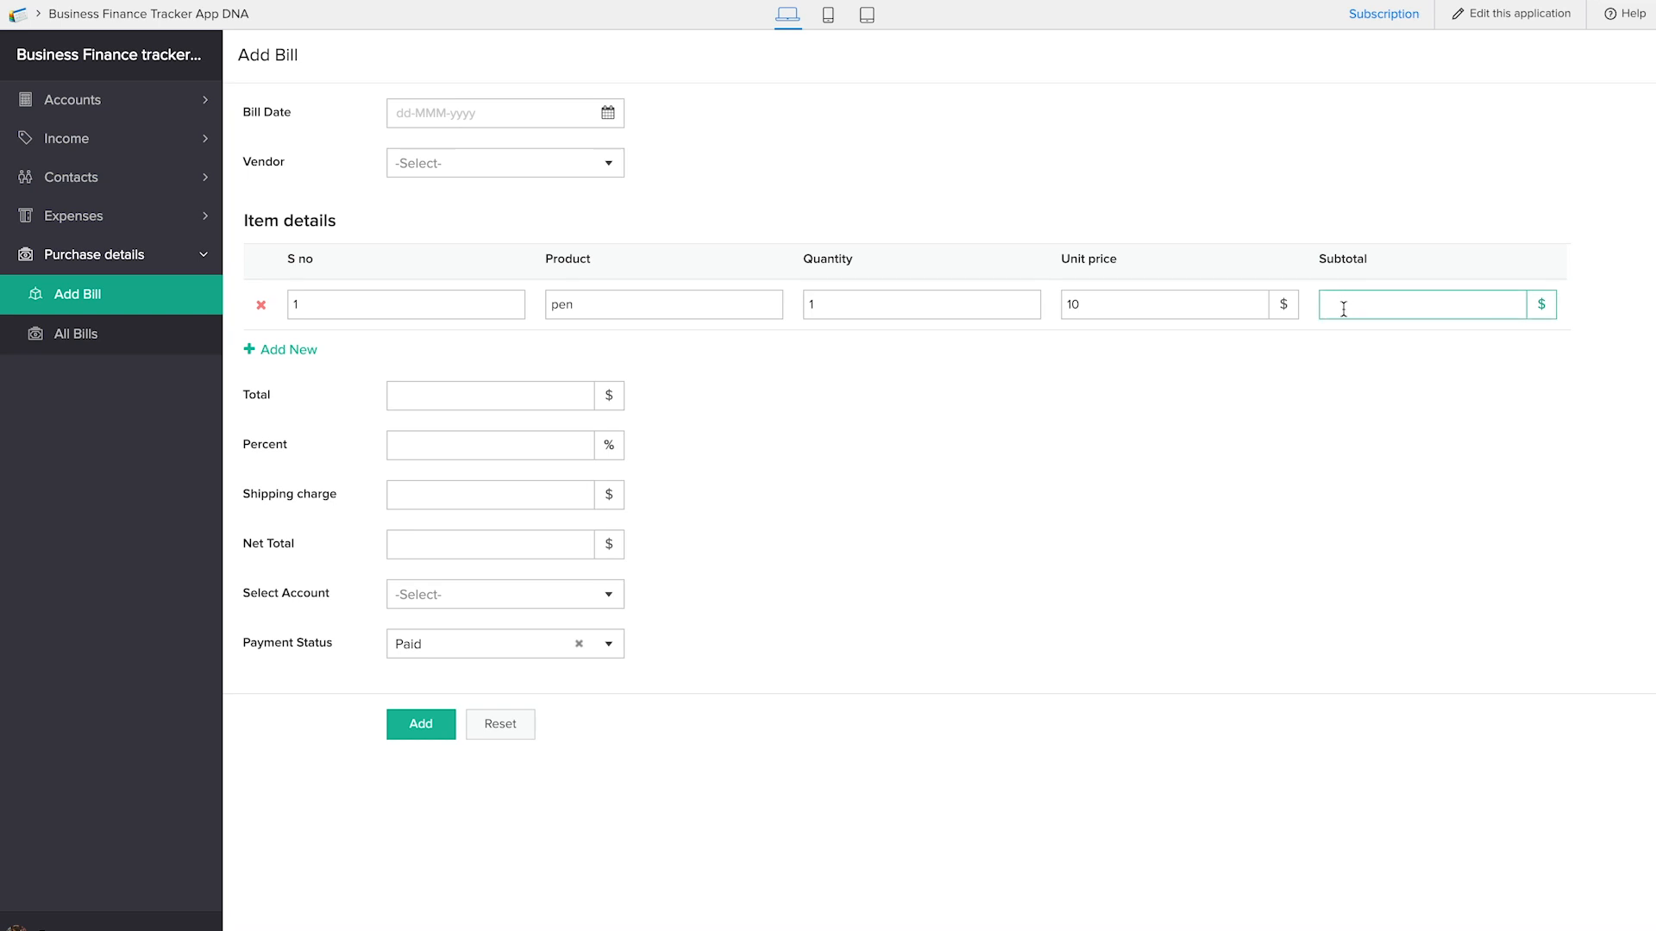
click(1395, 354)
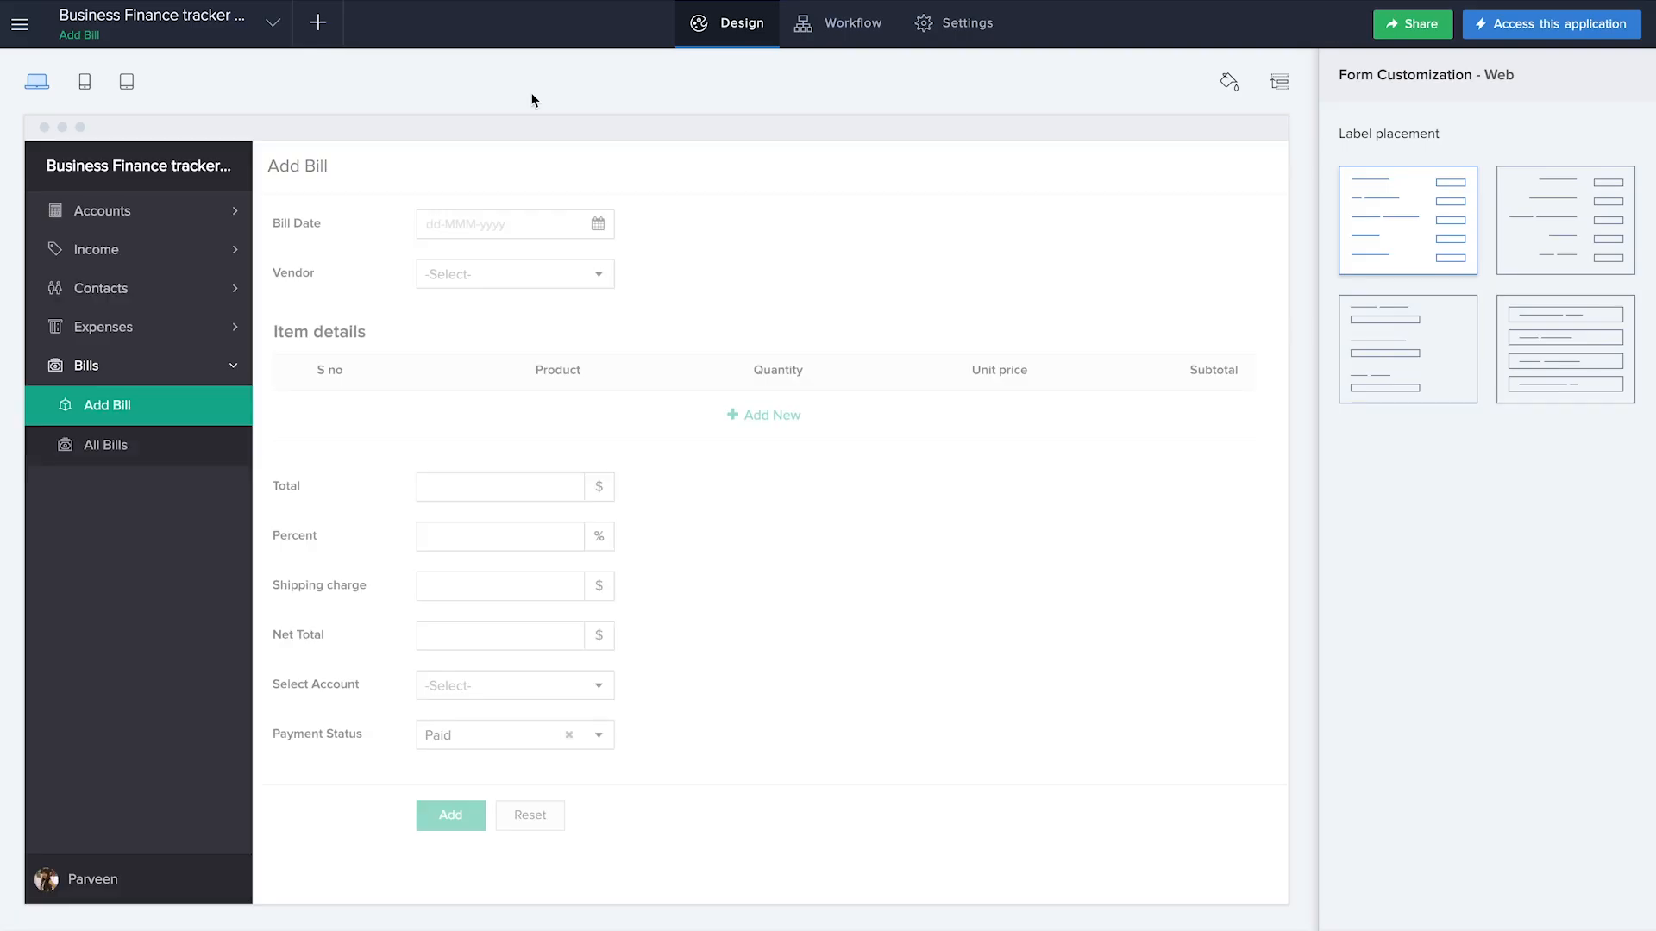
Create a form workflow named "calculate total" for Add Bill that runs when a record is created
click(314, 24)
click(1133, 519)
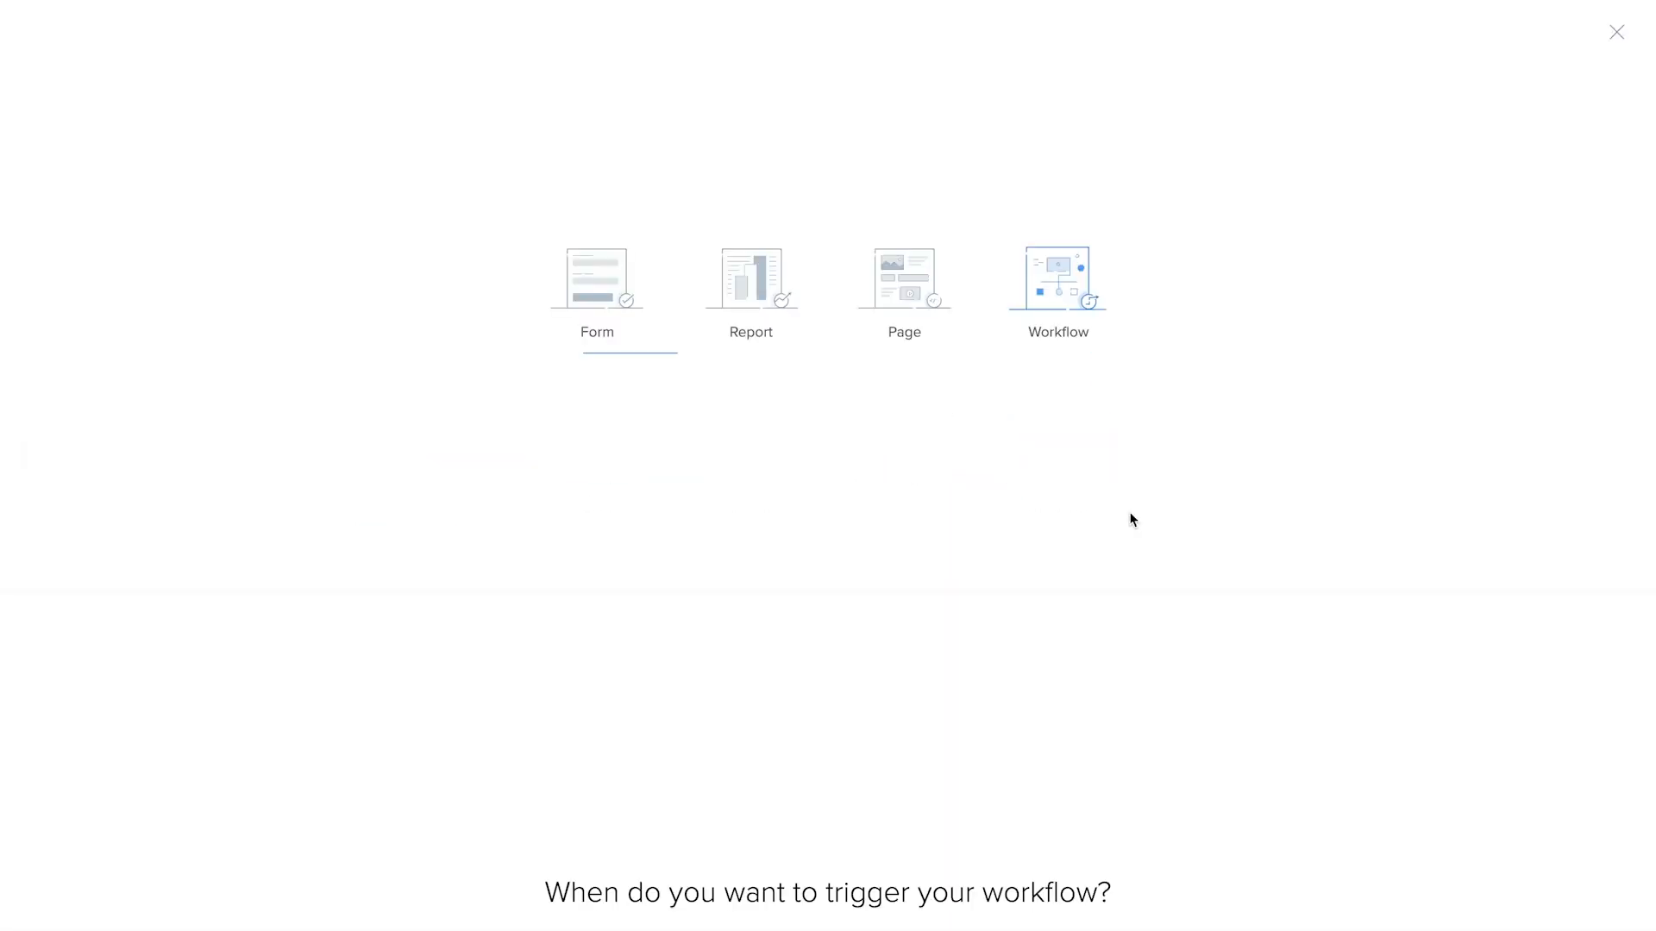
click(452, 566)
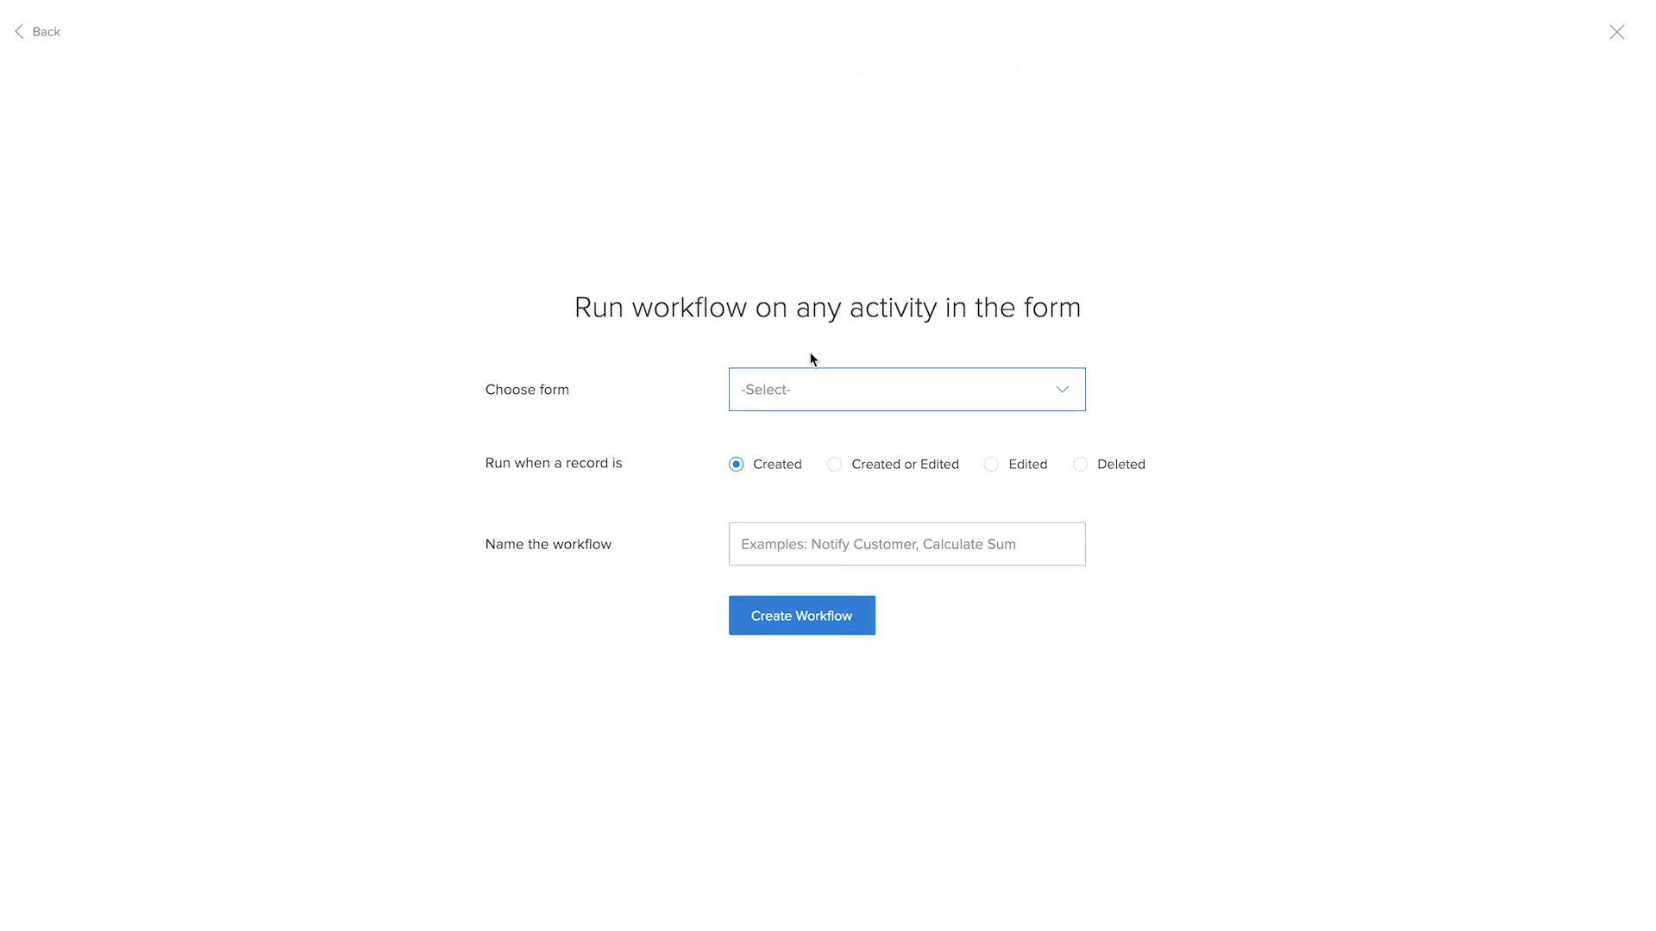
click(809, 389)
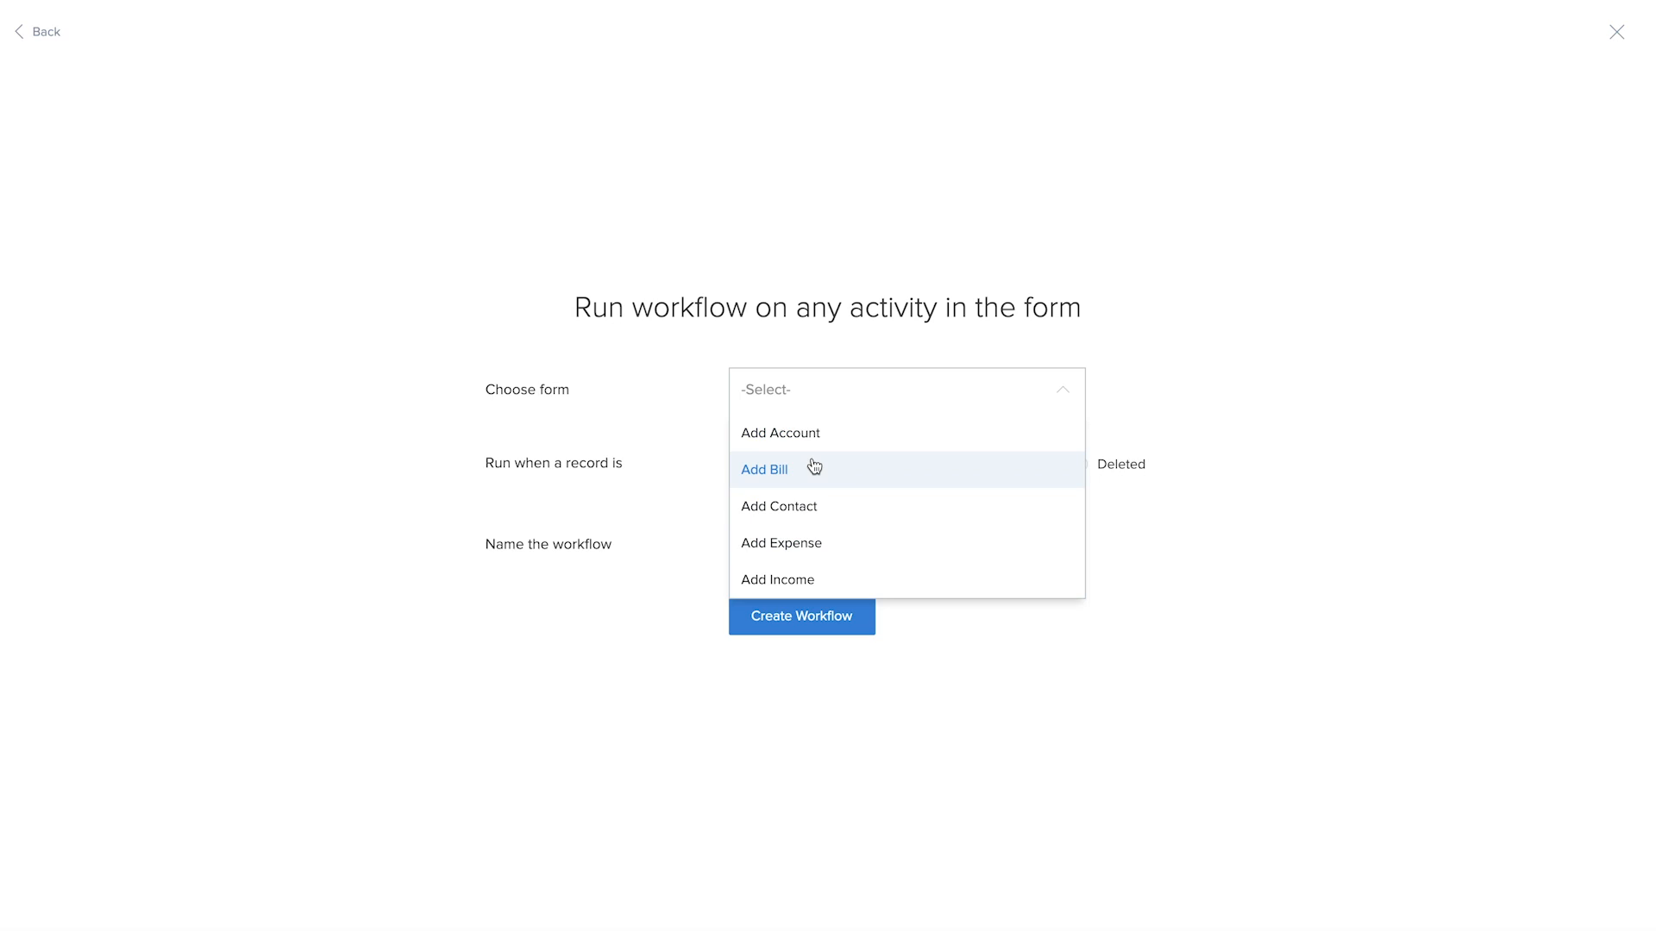
click(814, 467)
click(810, 544)
text(calculate tot)
click(843, 616)
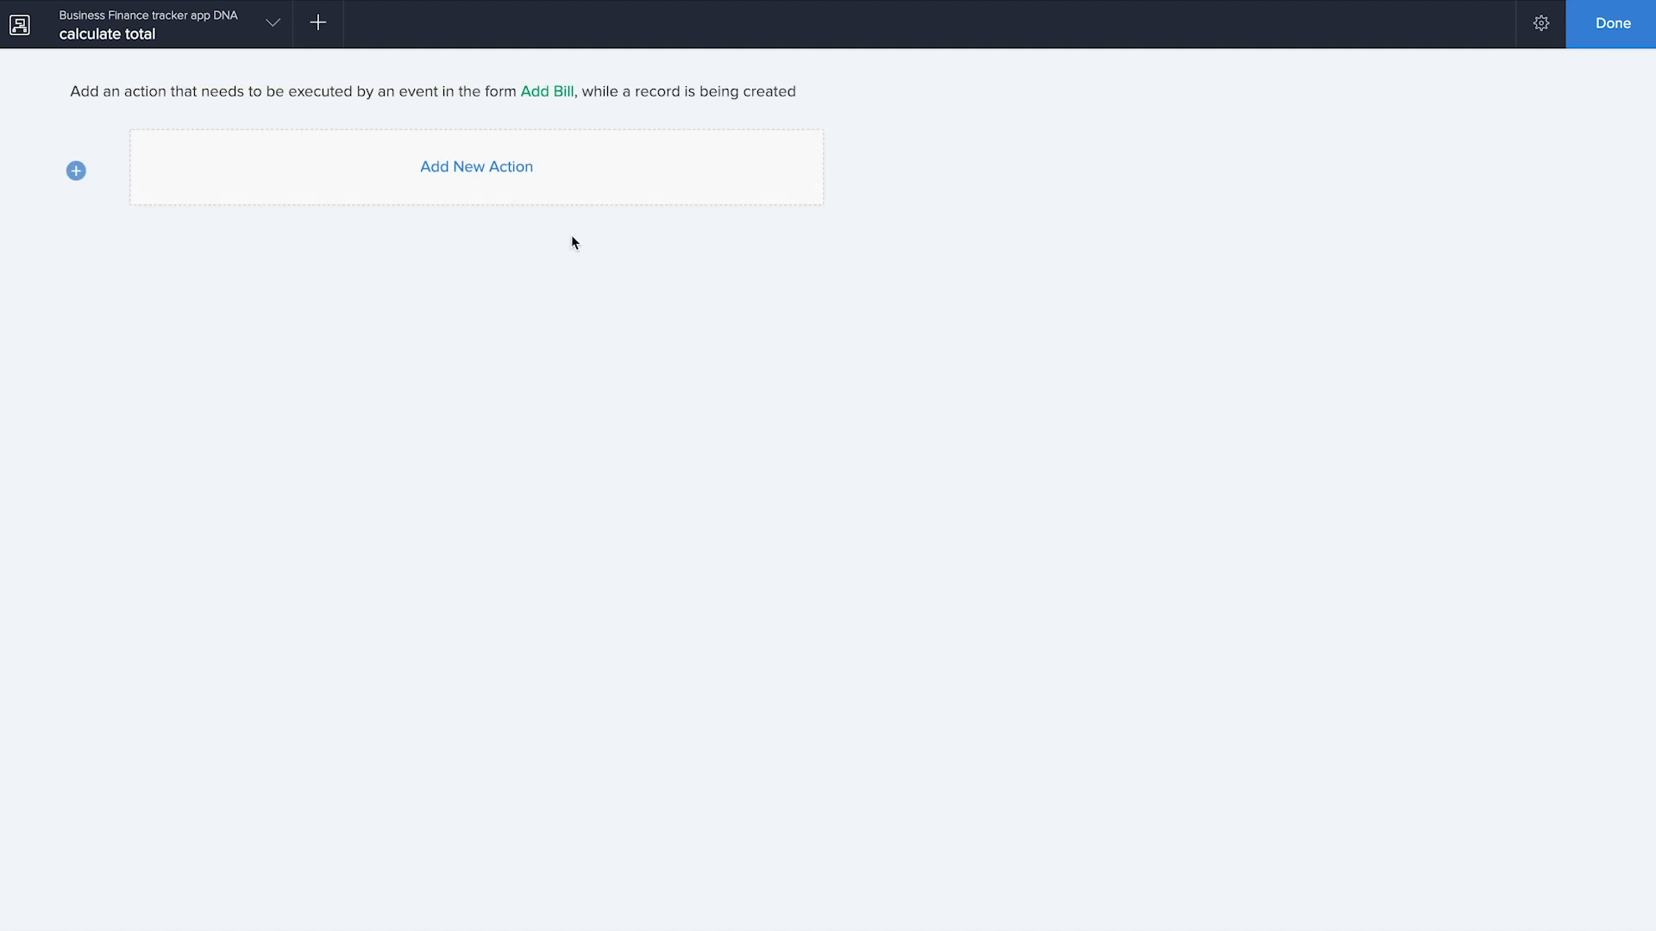
Add a Deluge Script action that runs on user input of the Quantity field in Item details
click(514, 166)
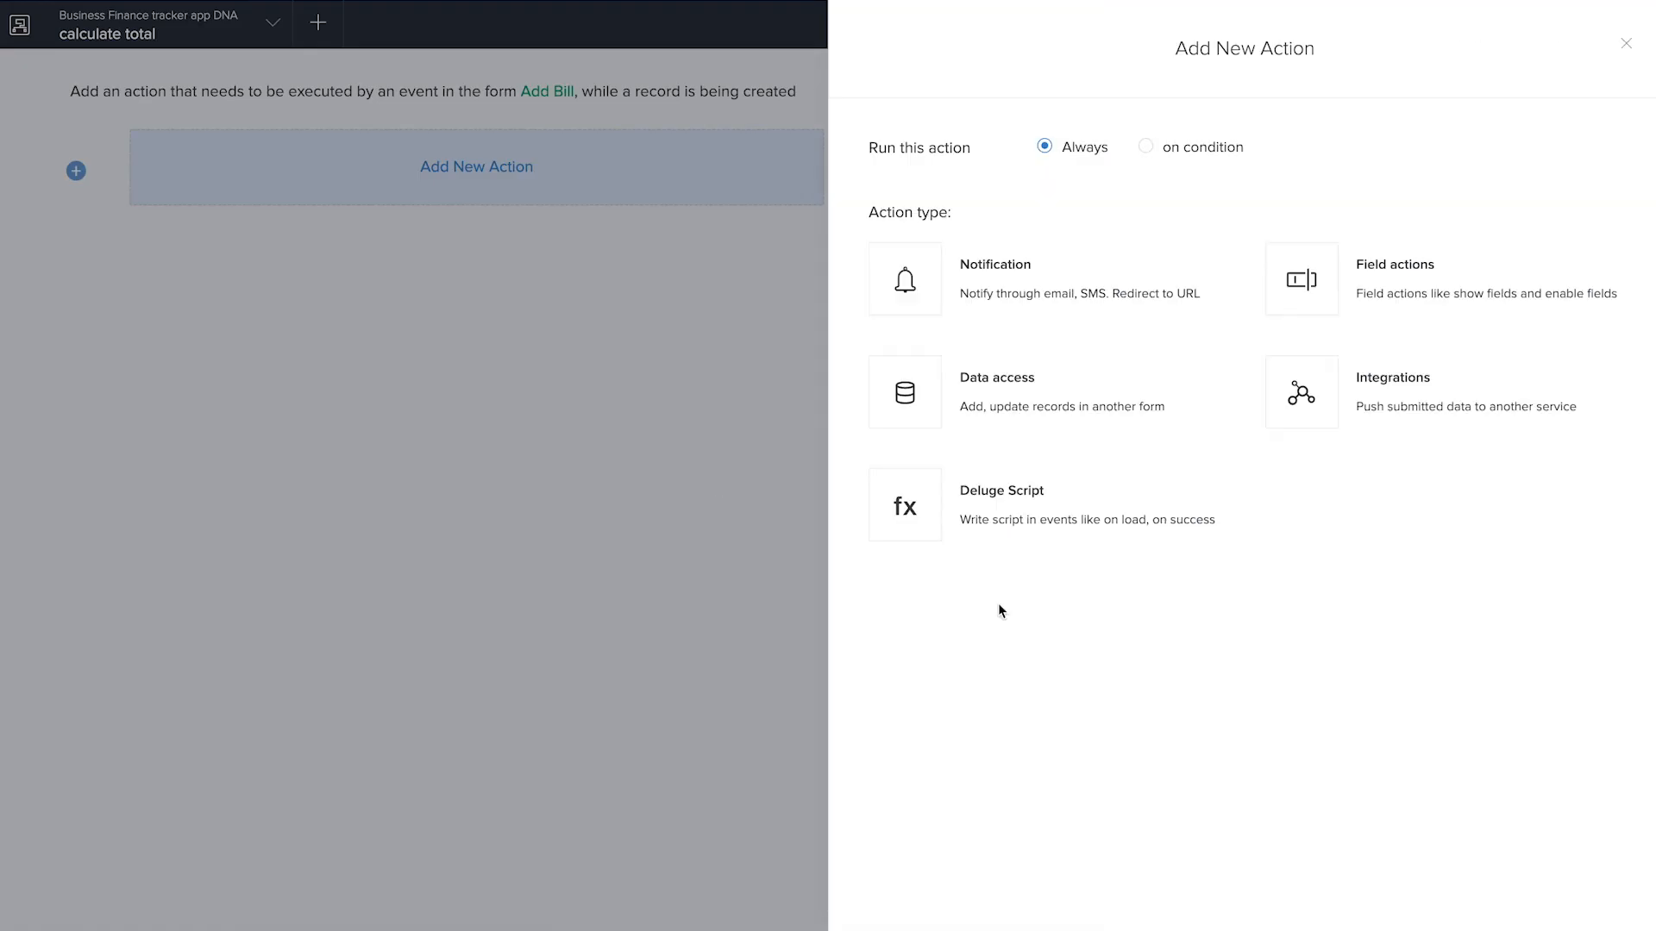
click(1152, 515)
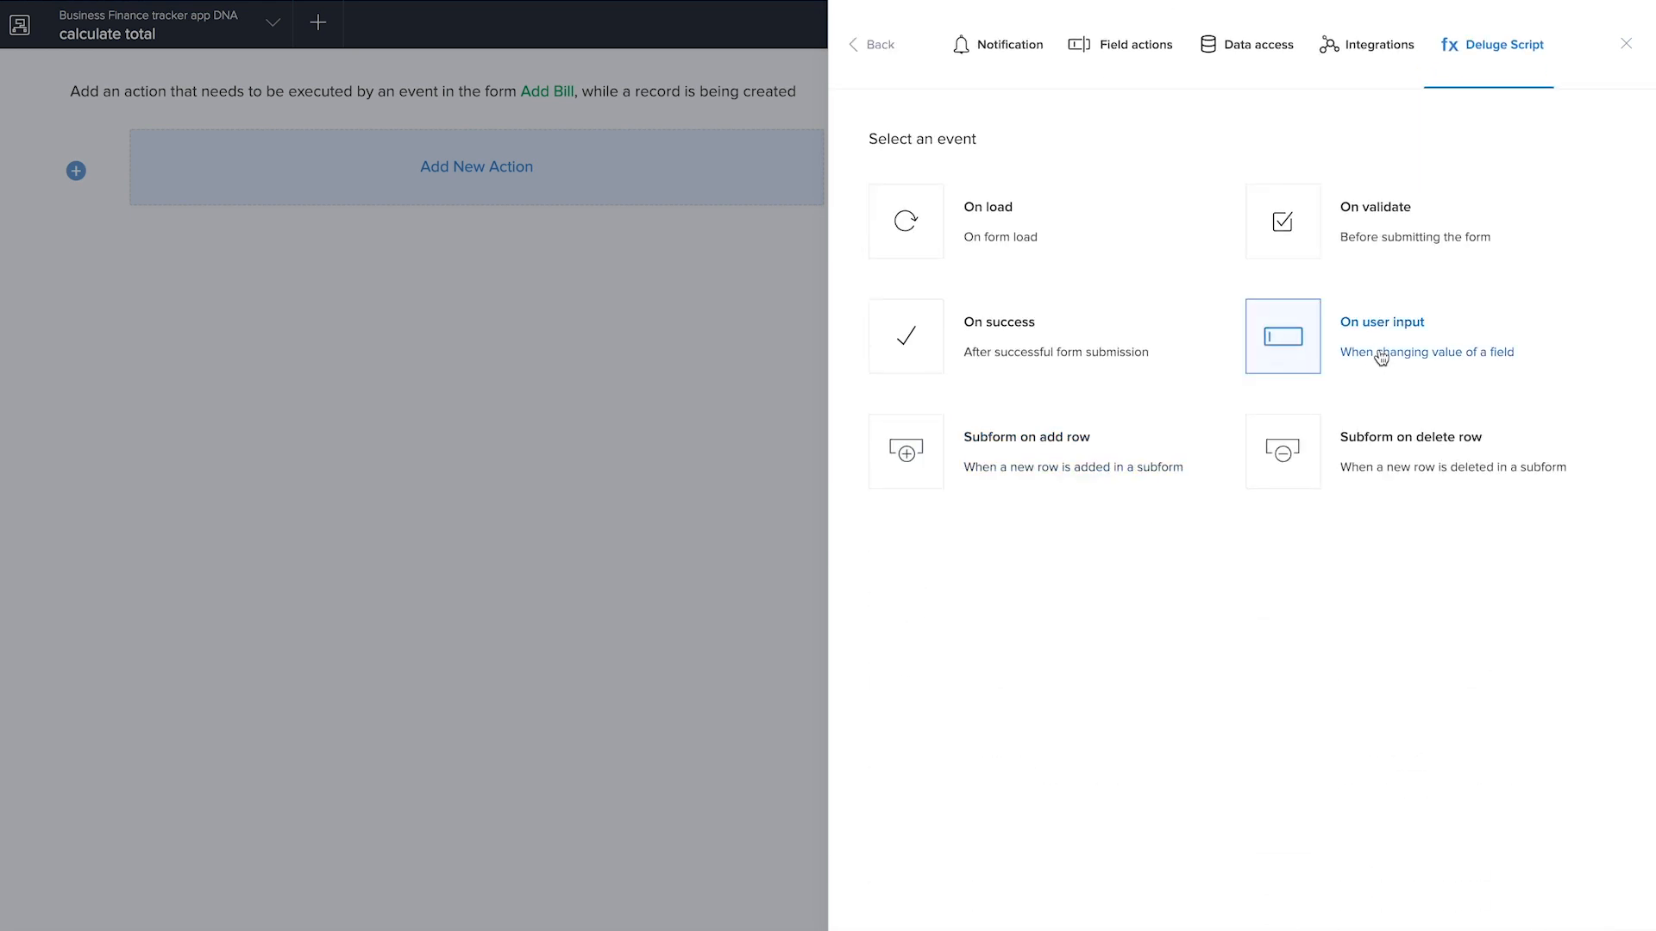
click(1380, 357)
click(1216, 154)
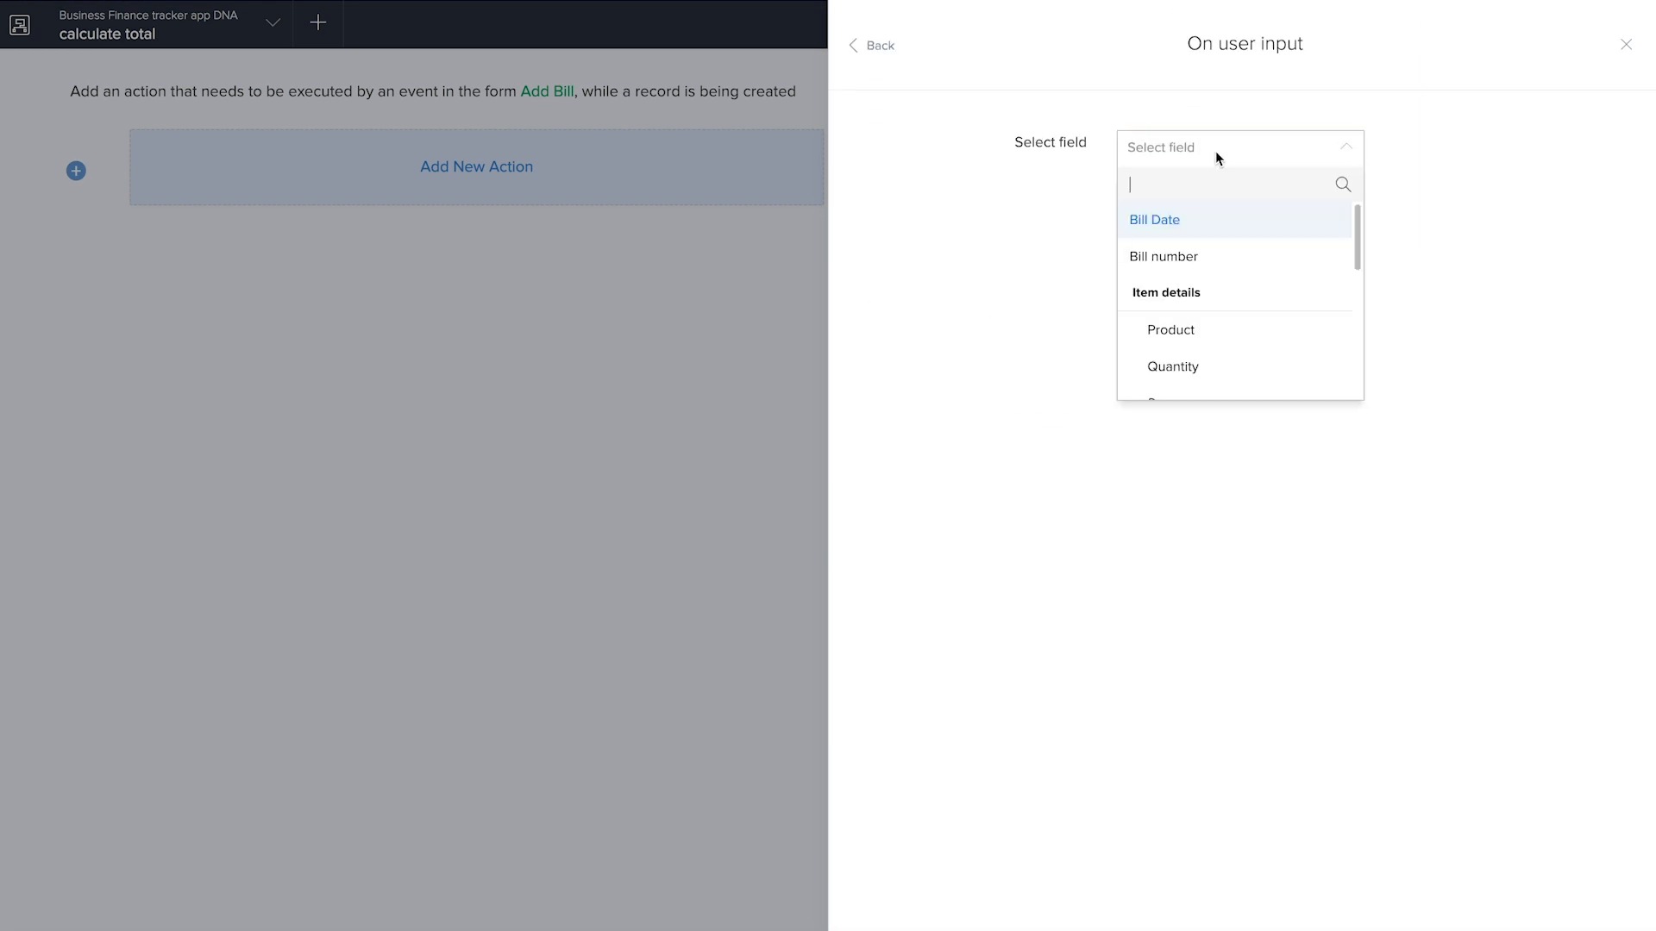
scroll(1241, 340, down, 1)
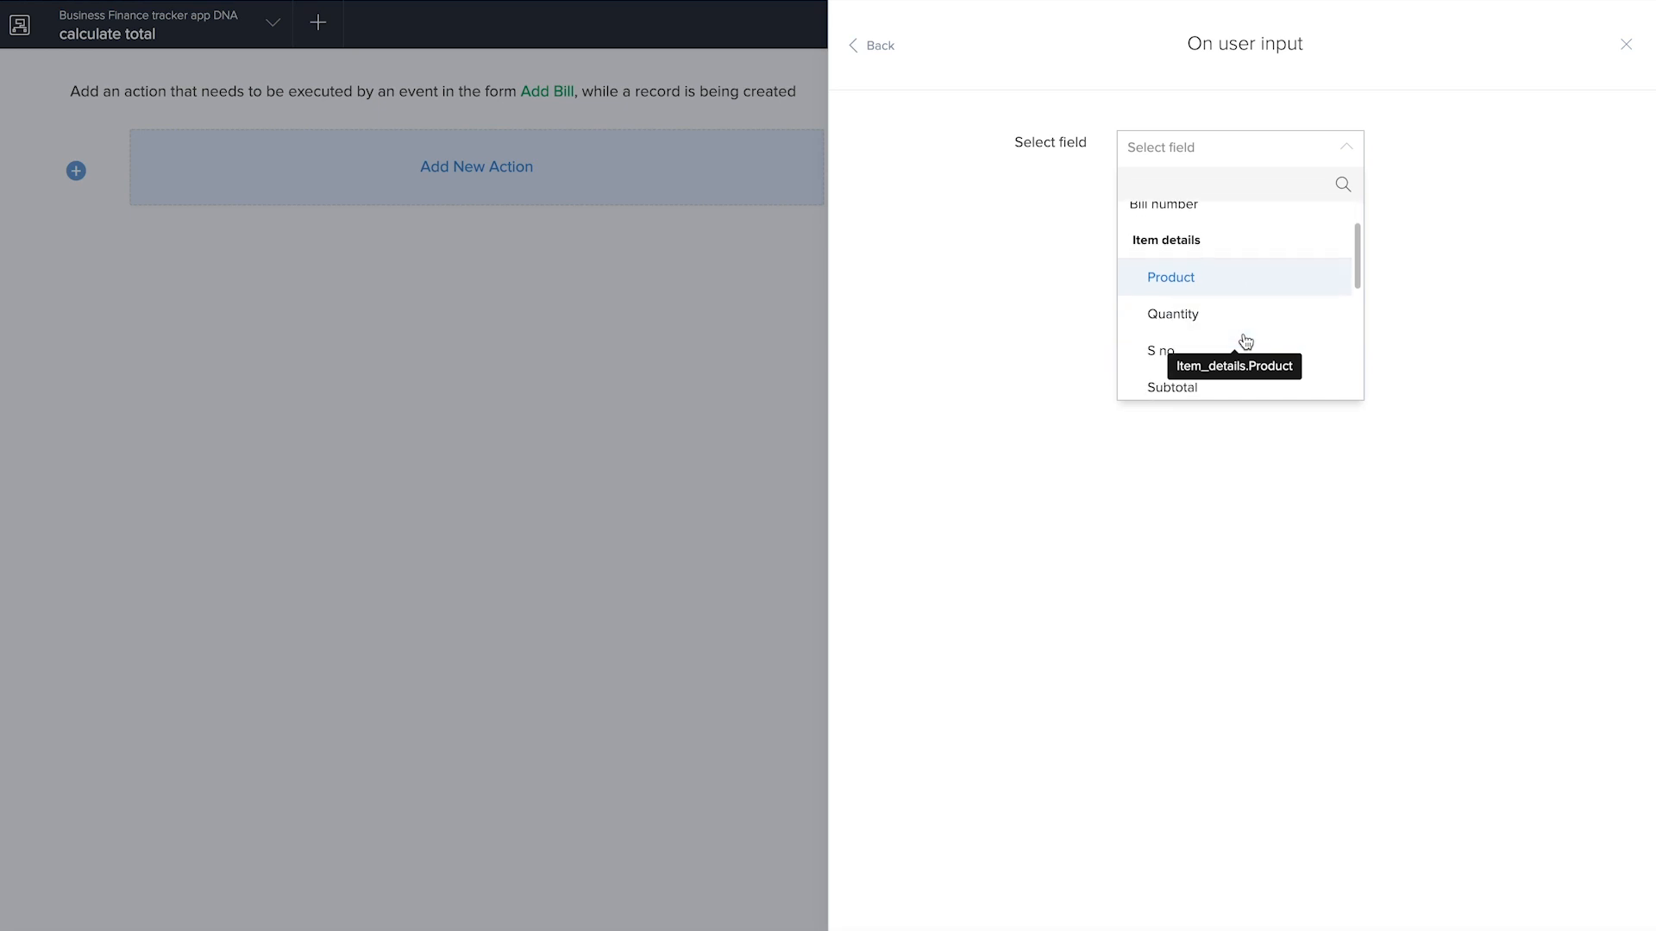
click(1221, 313)
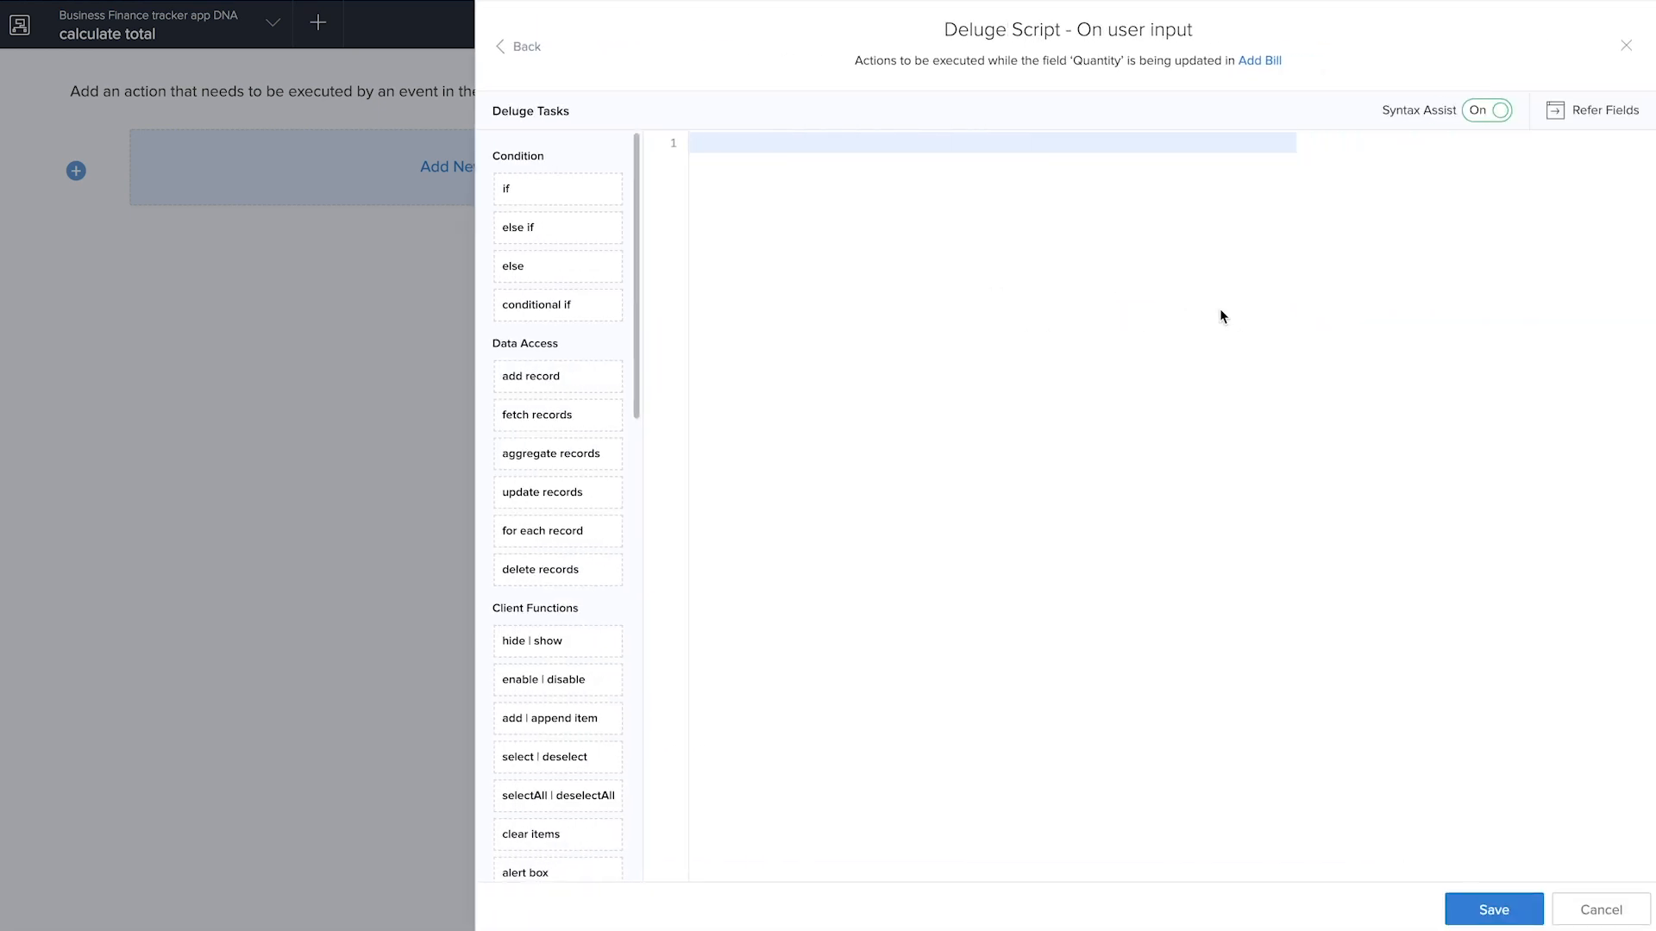
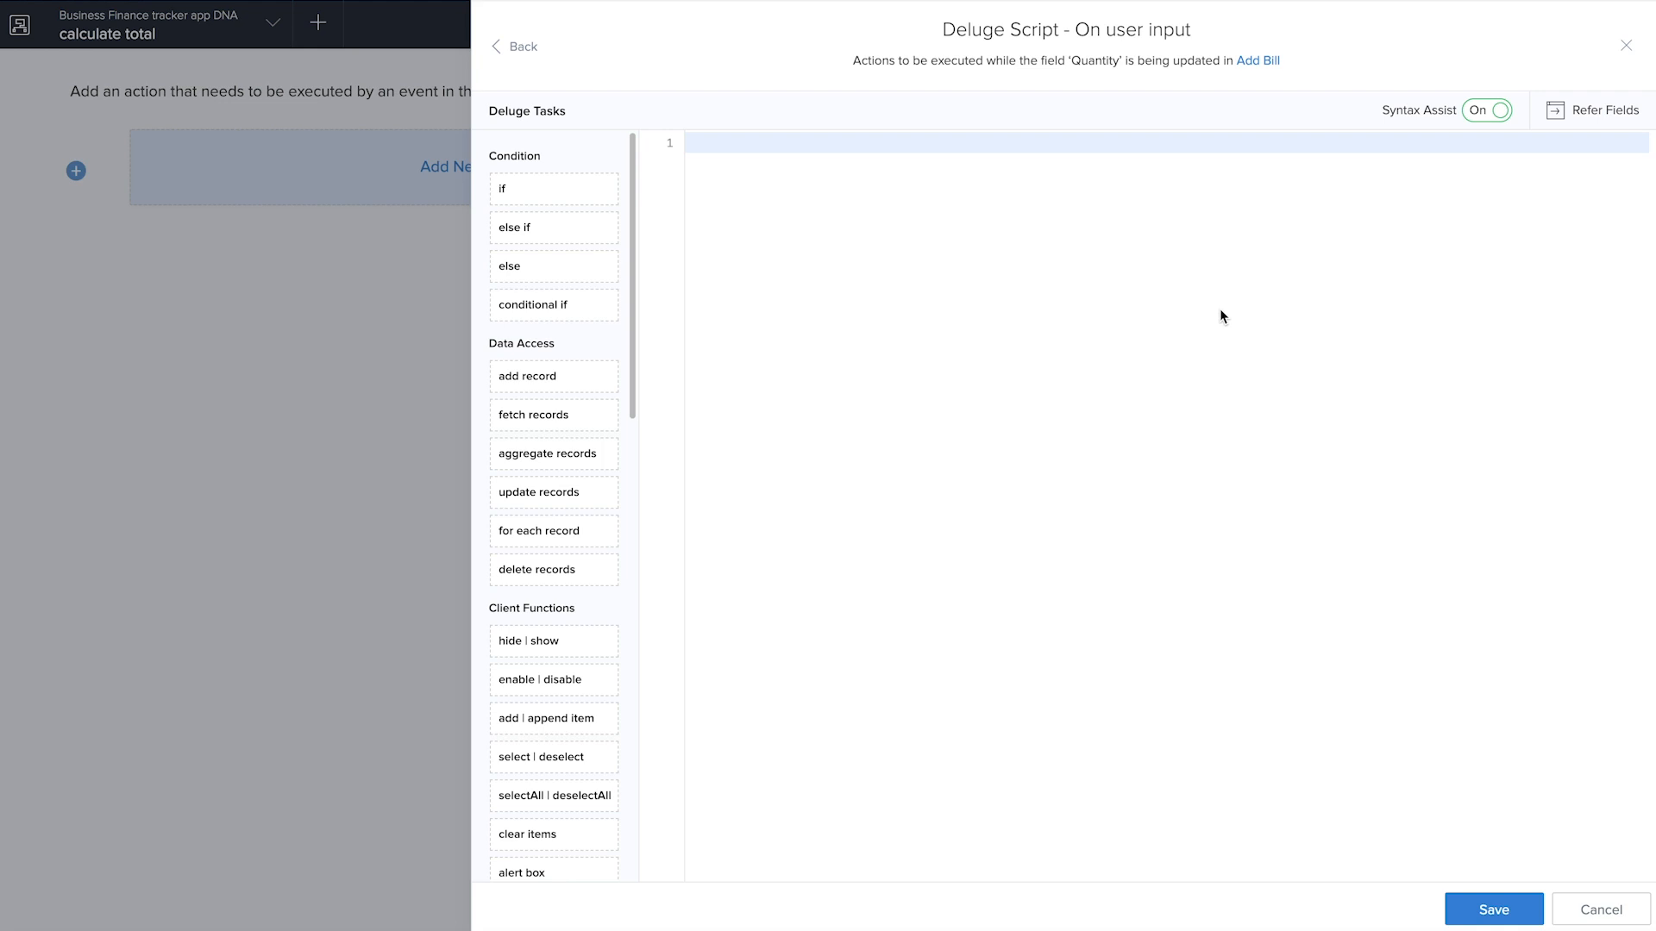
Start the Quantity script with the comment "// autofill the total", followed by a blank line
text(// autofill the total)
key(Return)
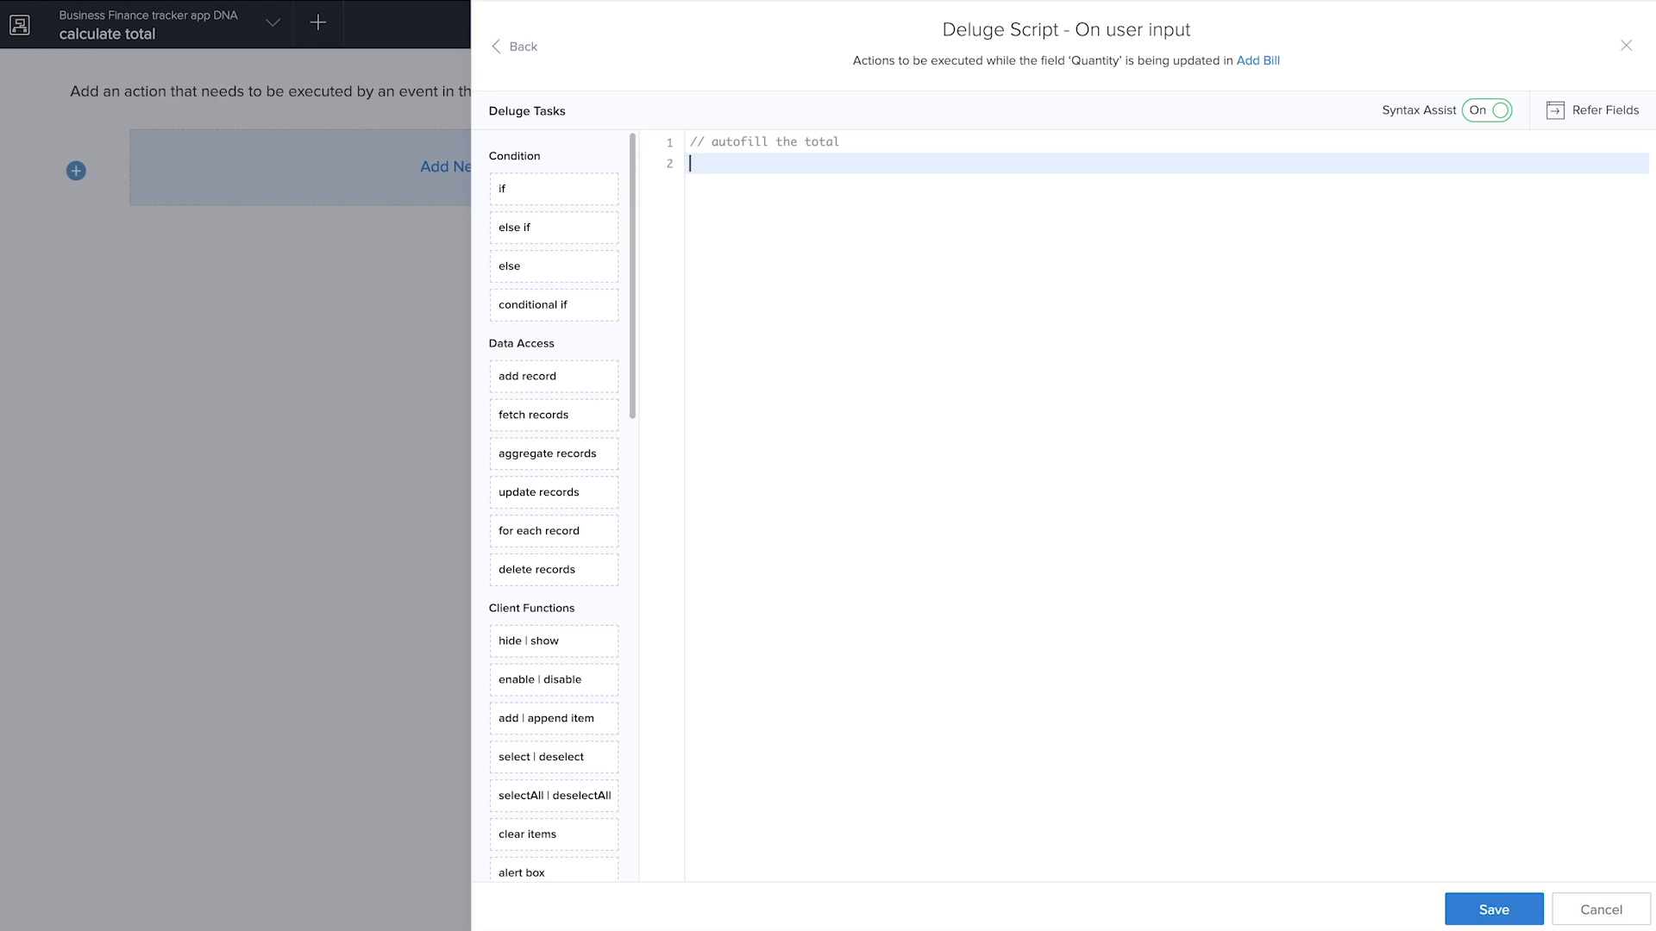
key(Return)
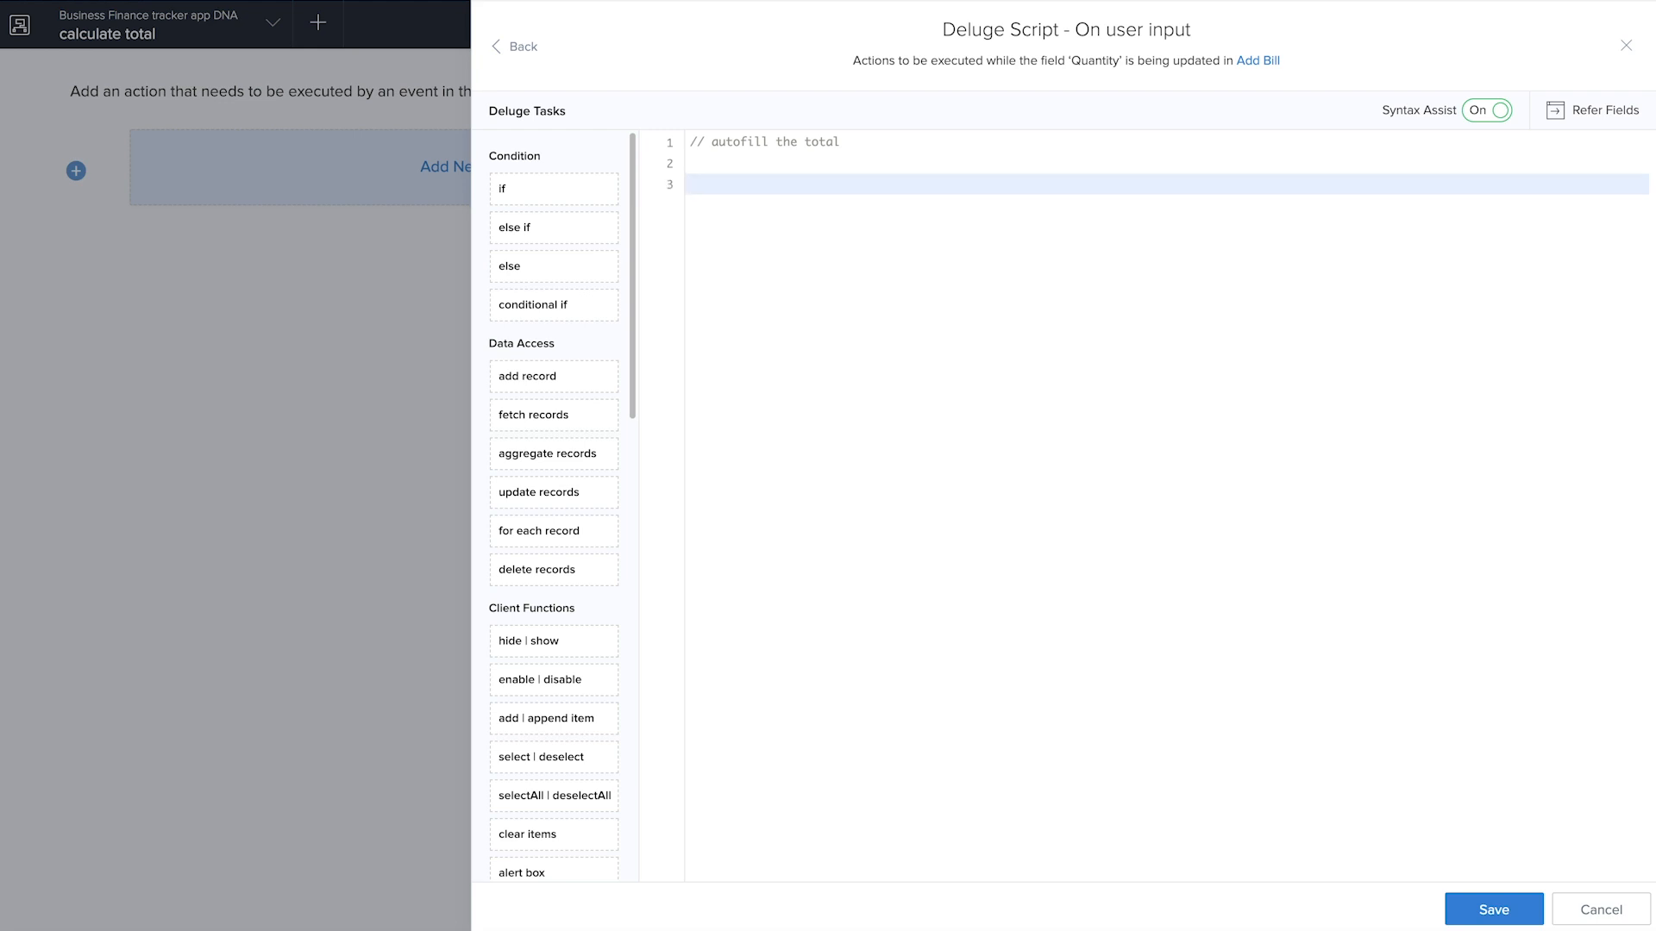
Add an if block whose condition checks that row.Product != " "
text(if)
key(Return)
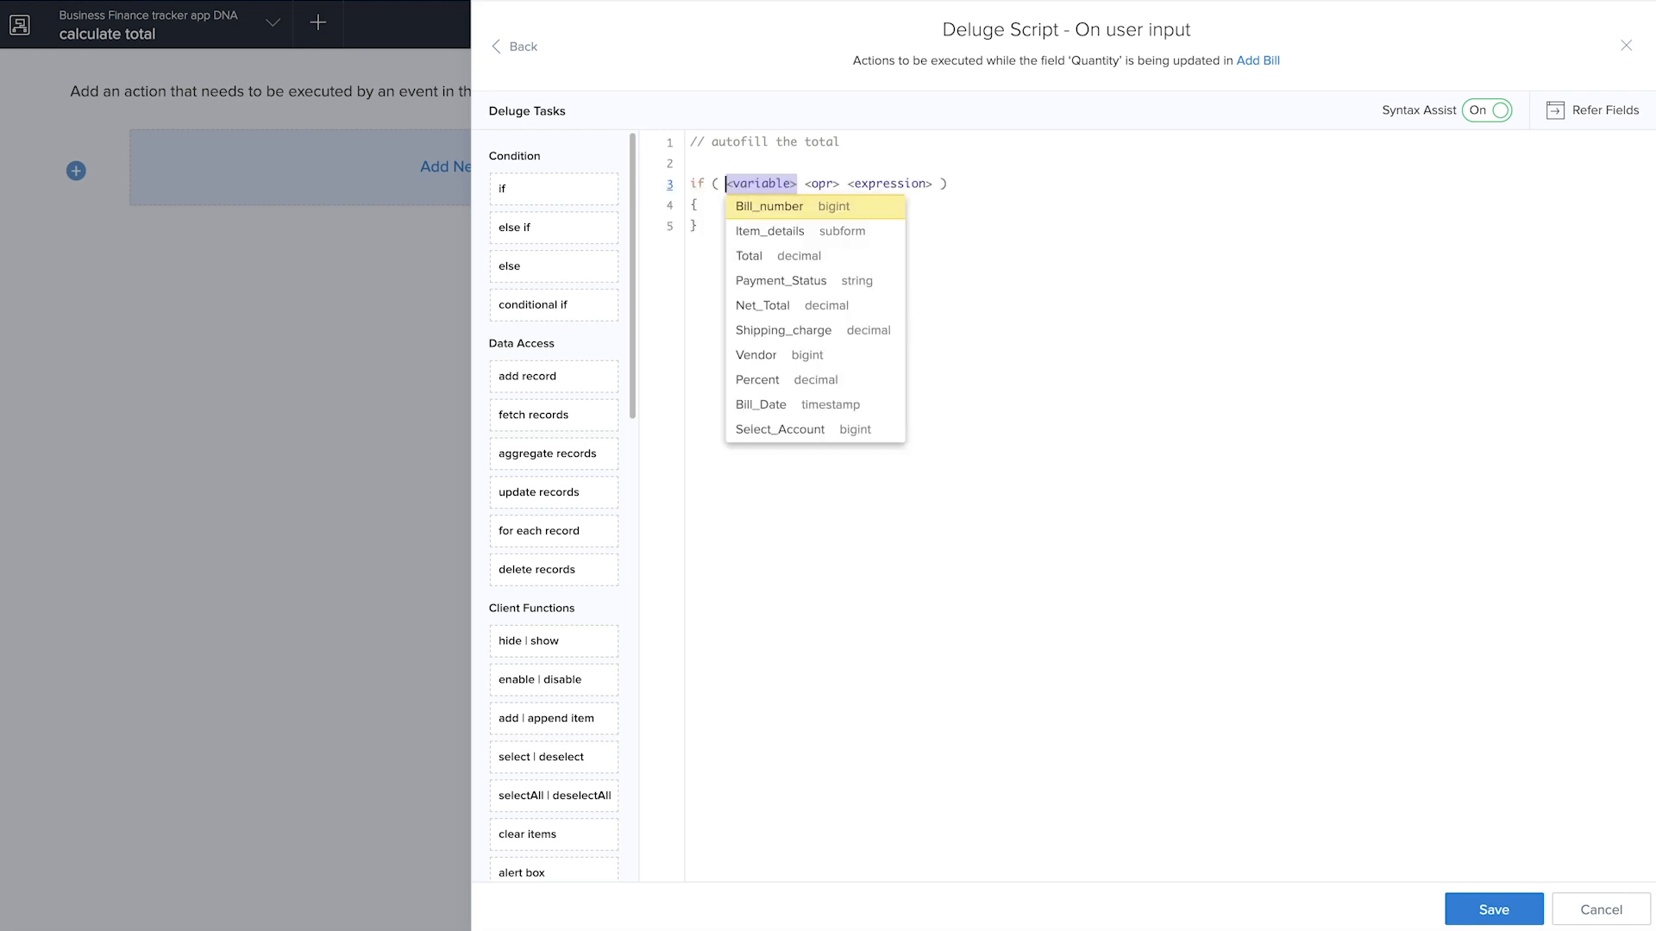
text(row.)
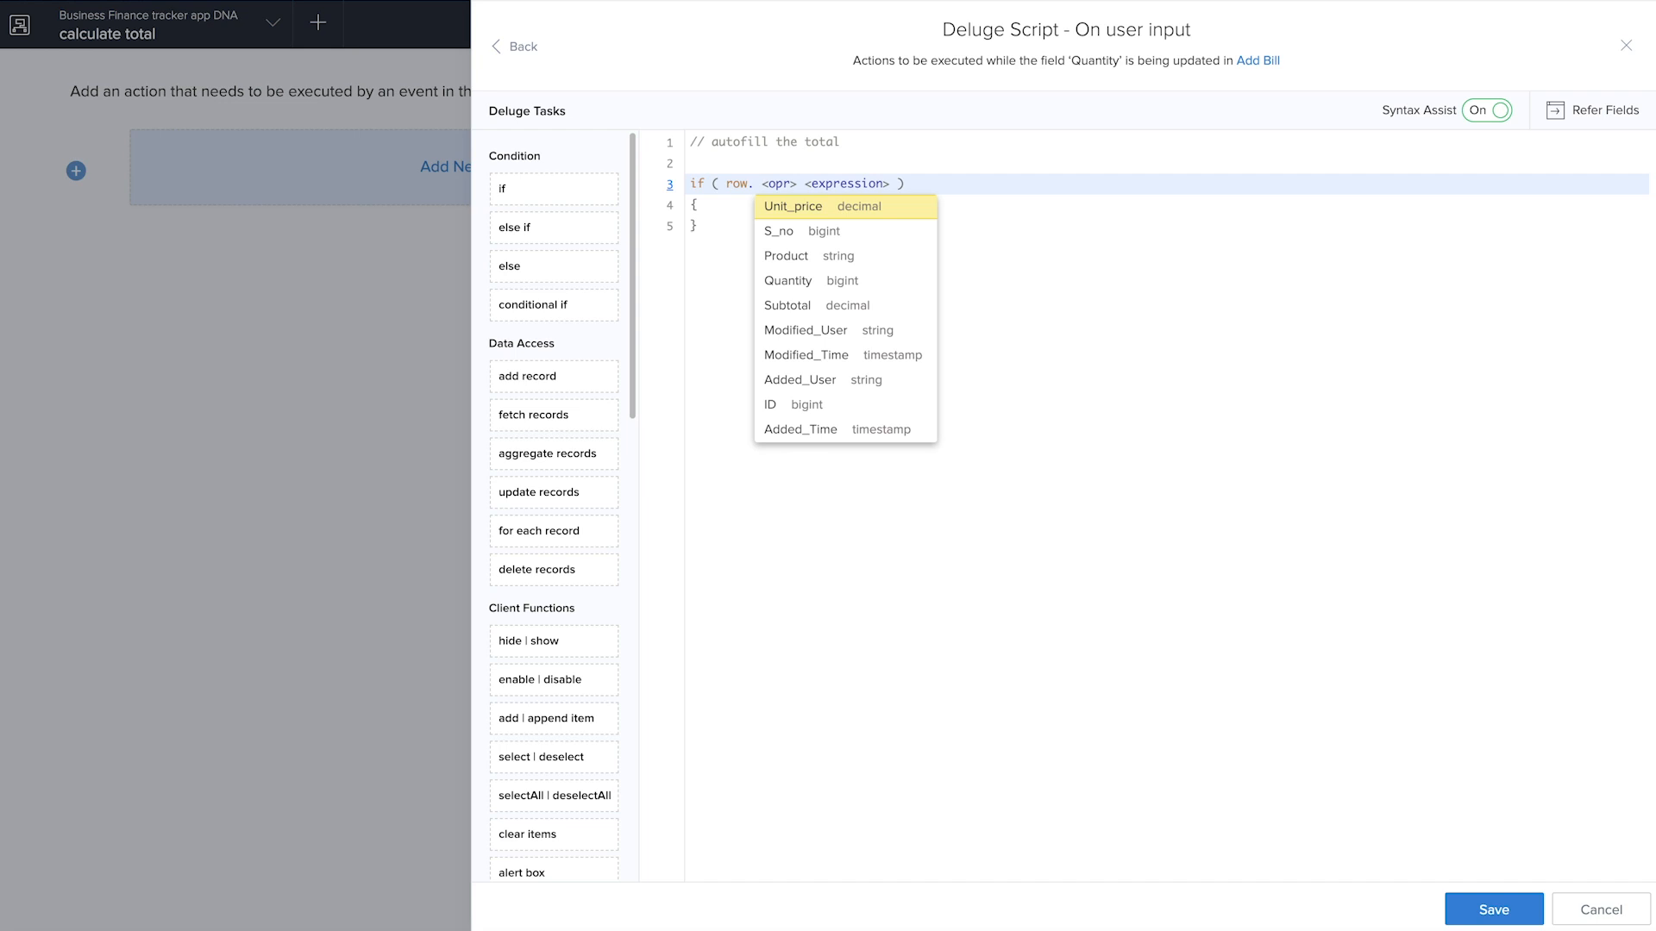
click(897, 259)
click(829, 233)
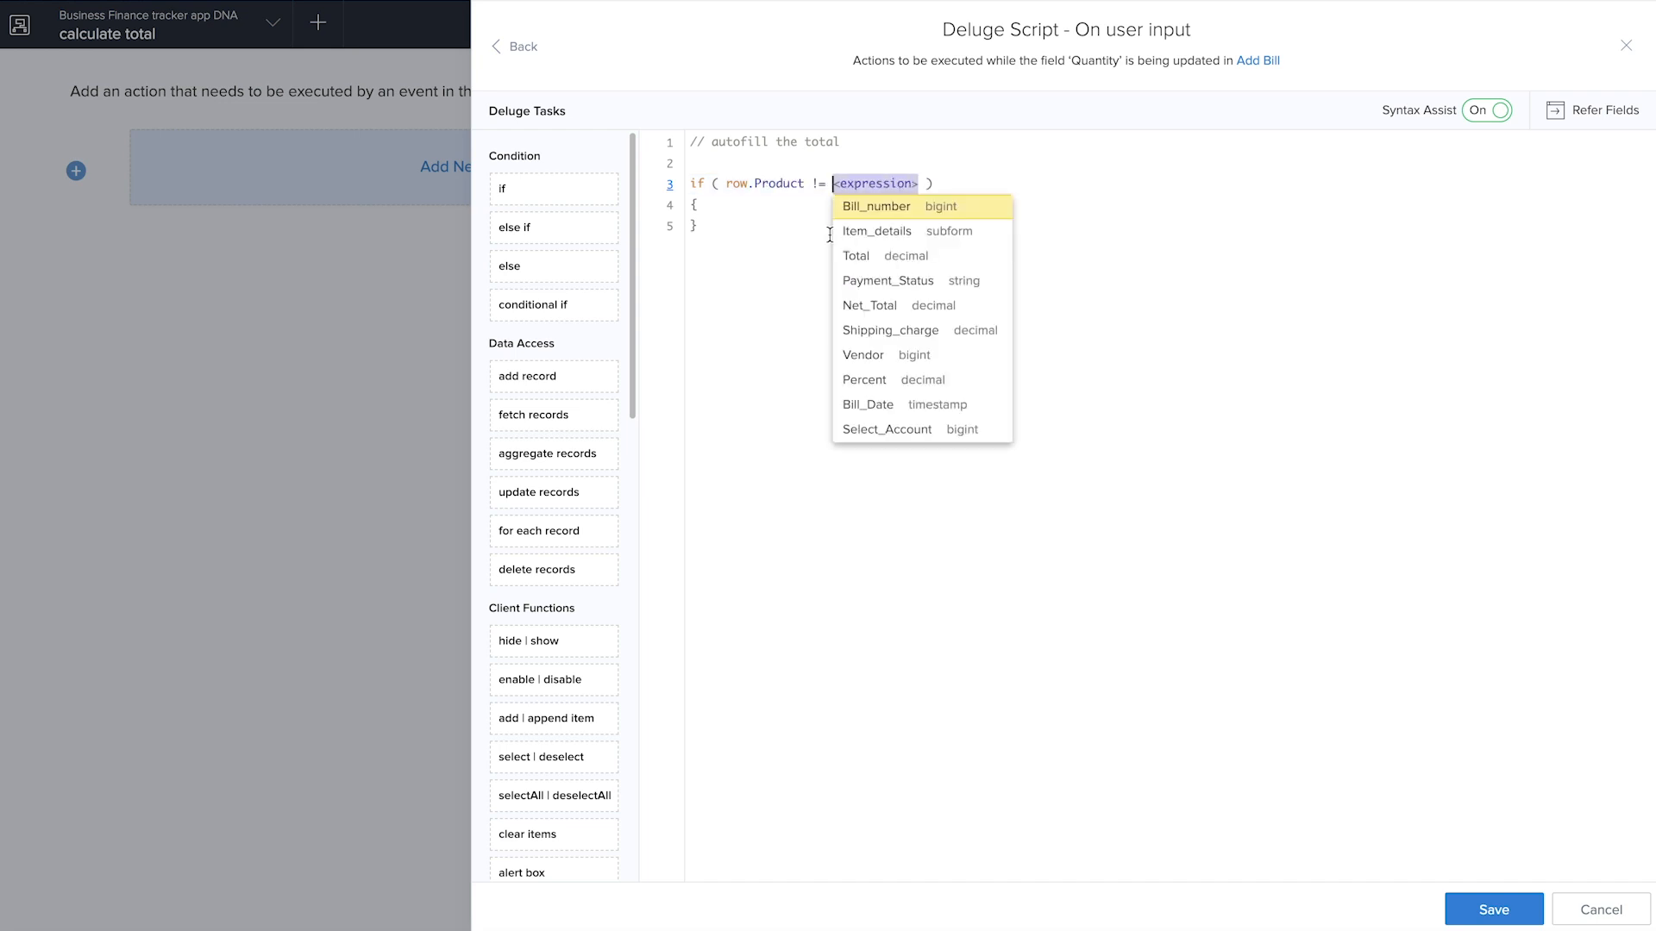
text(")
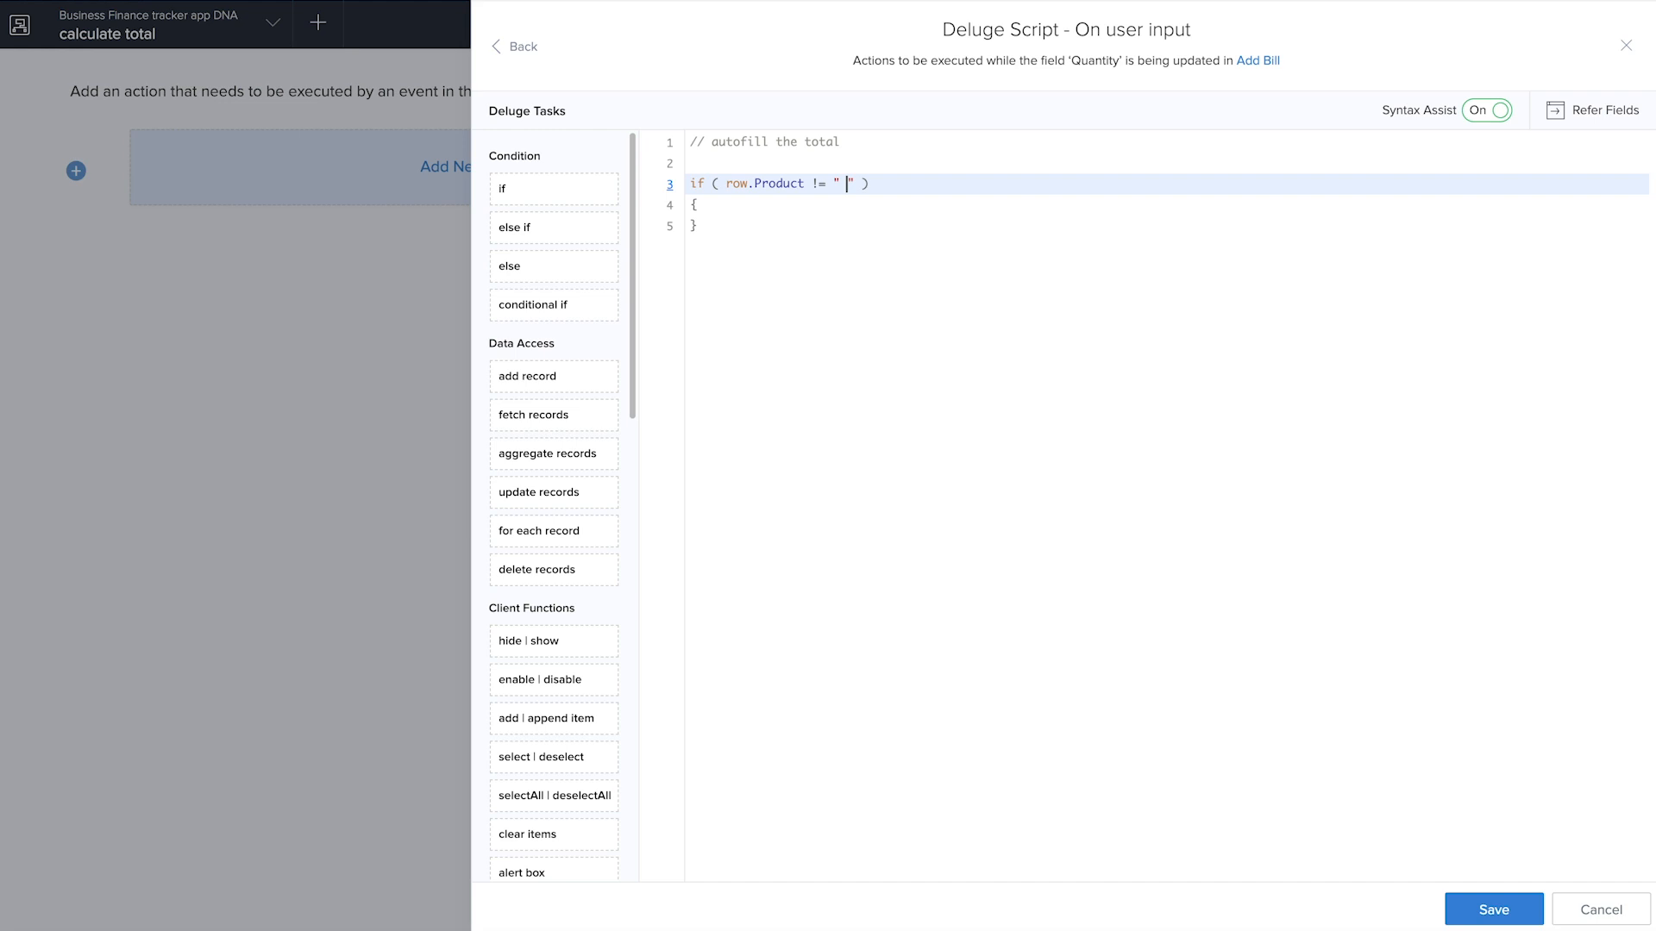
key(Right)
key(Right)
Extend the if condition with && row.Quantity != null && row.Quantity != 0
text(&& )
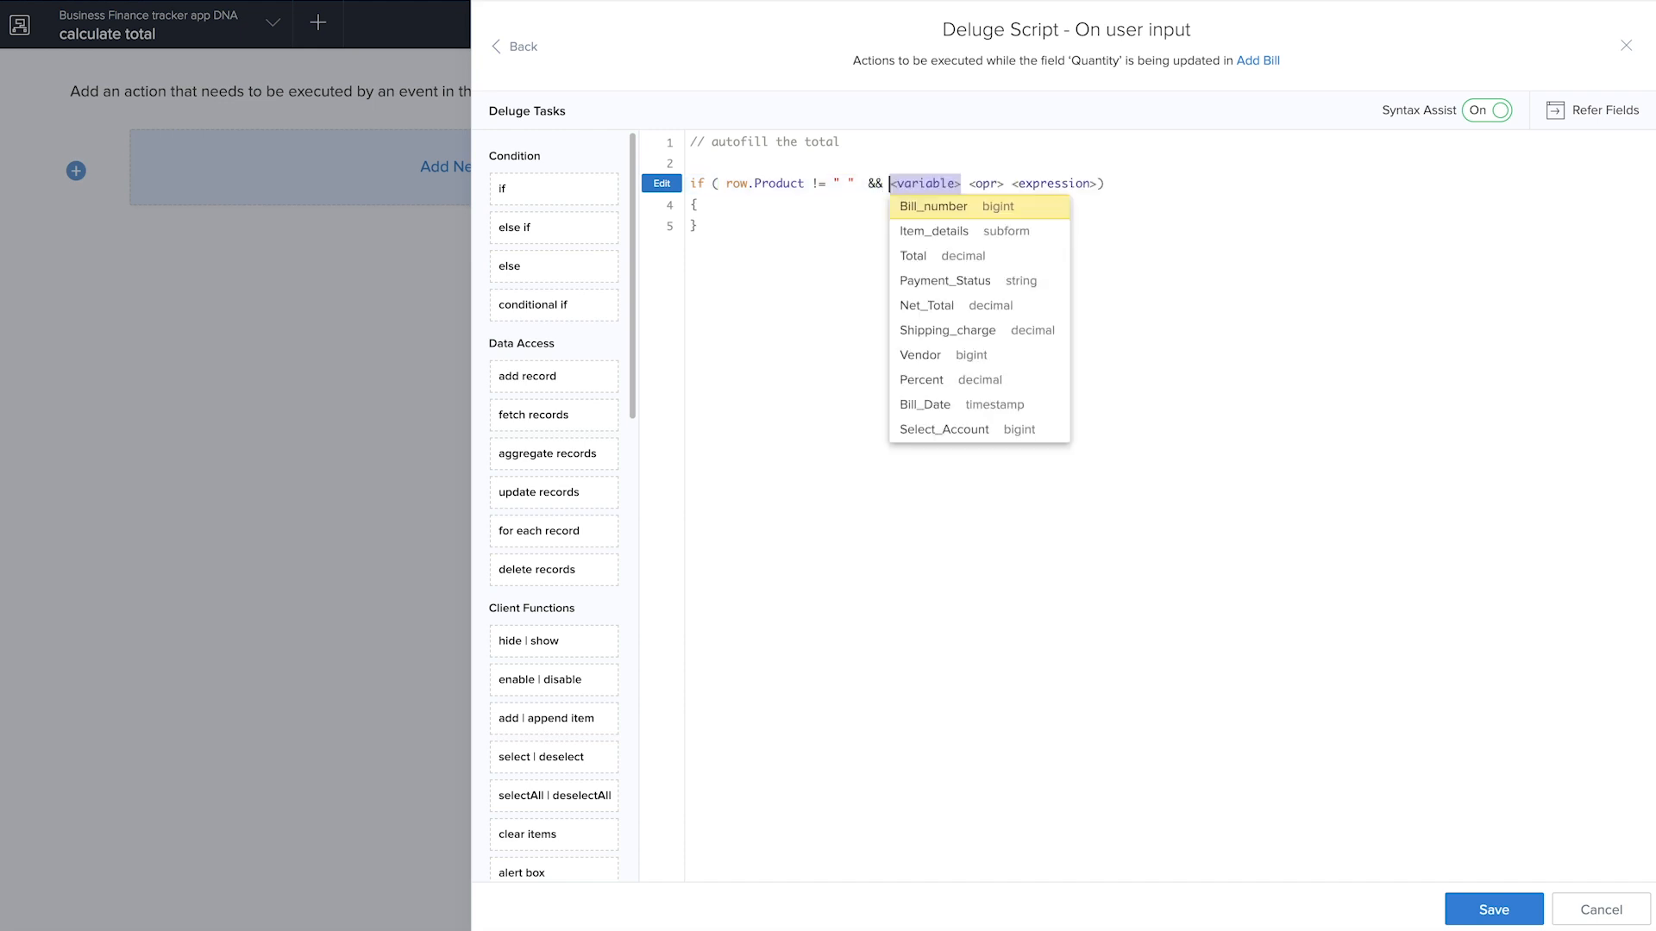
text(row.)
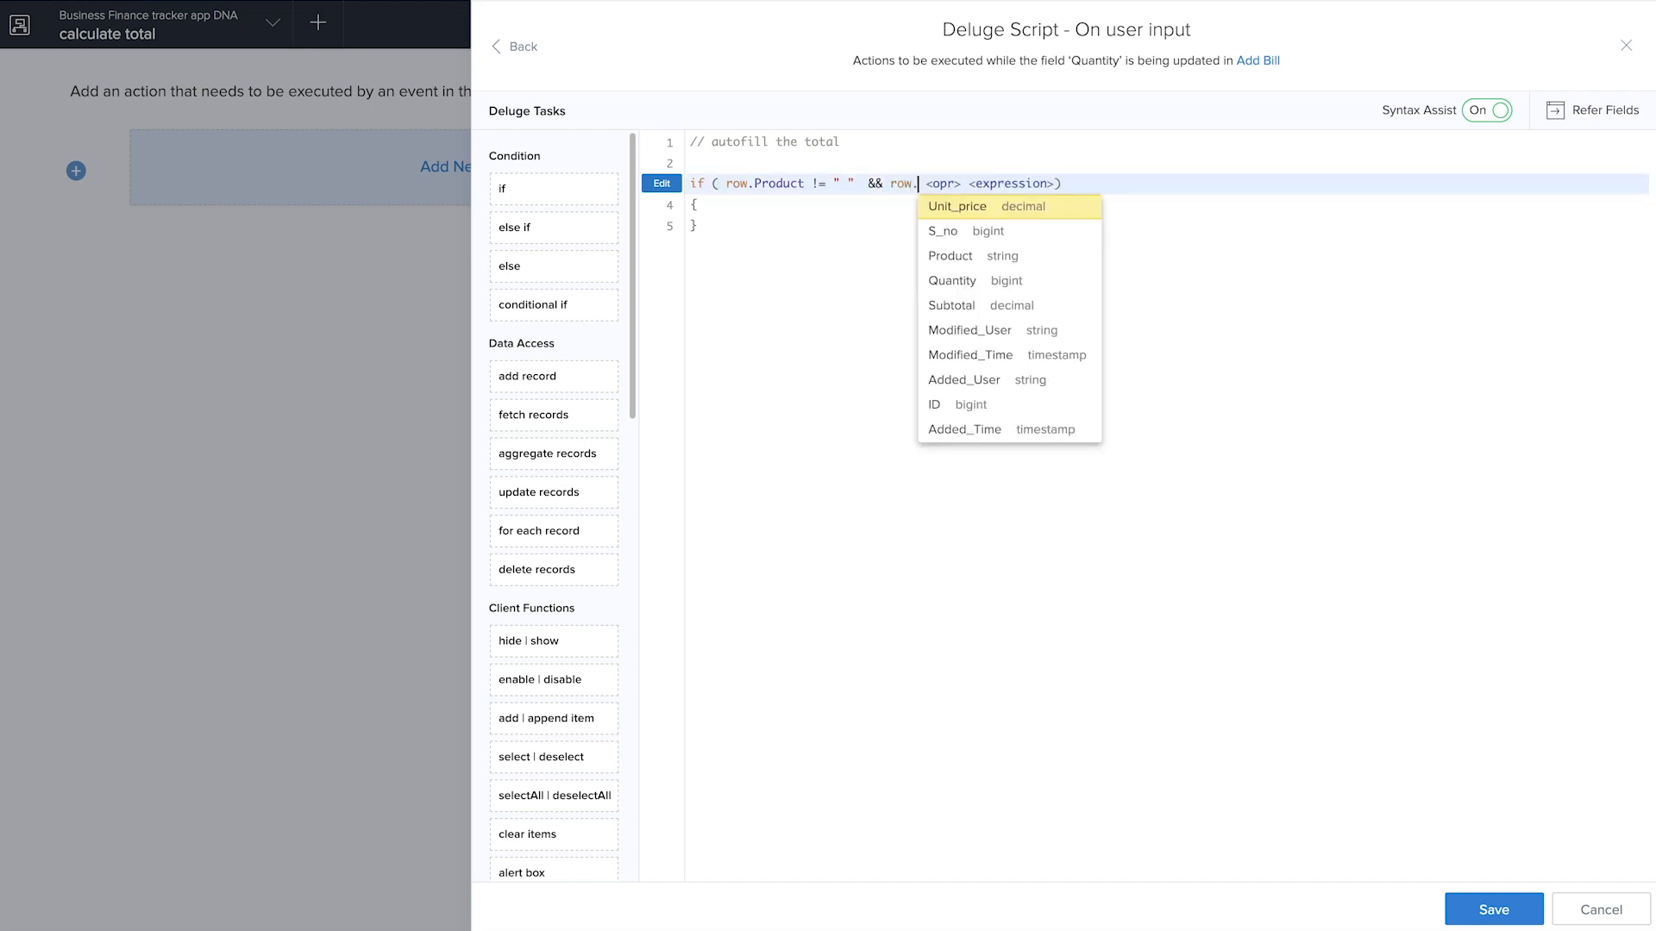
click(979, 285)
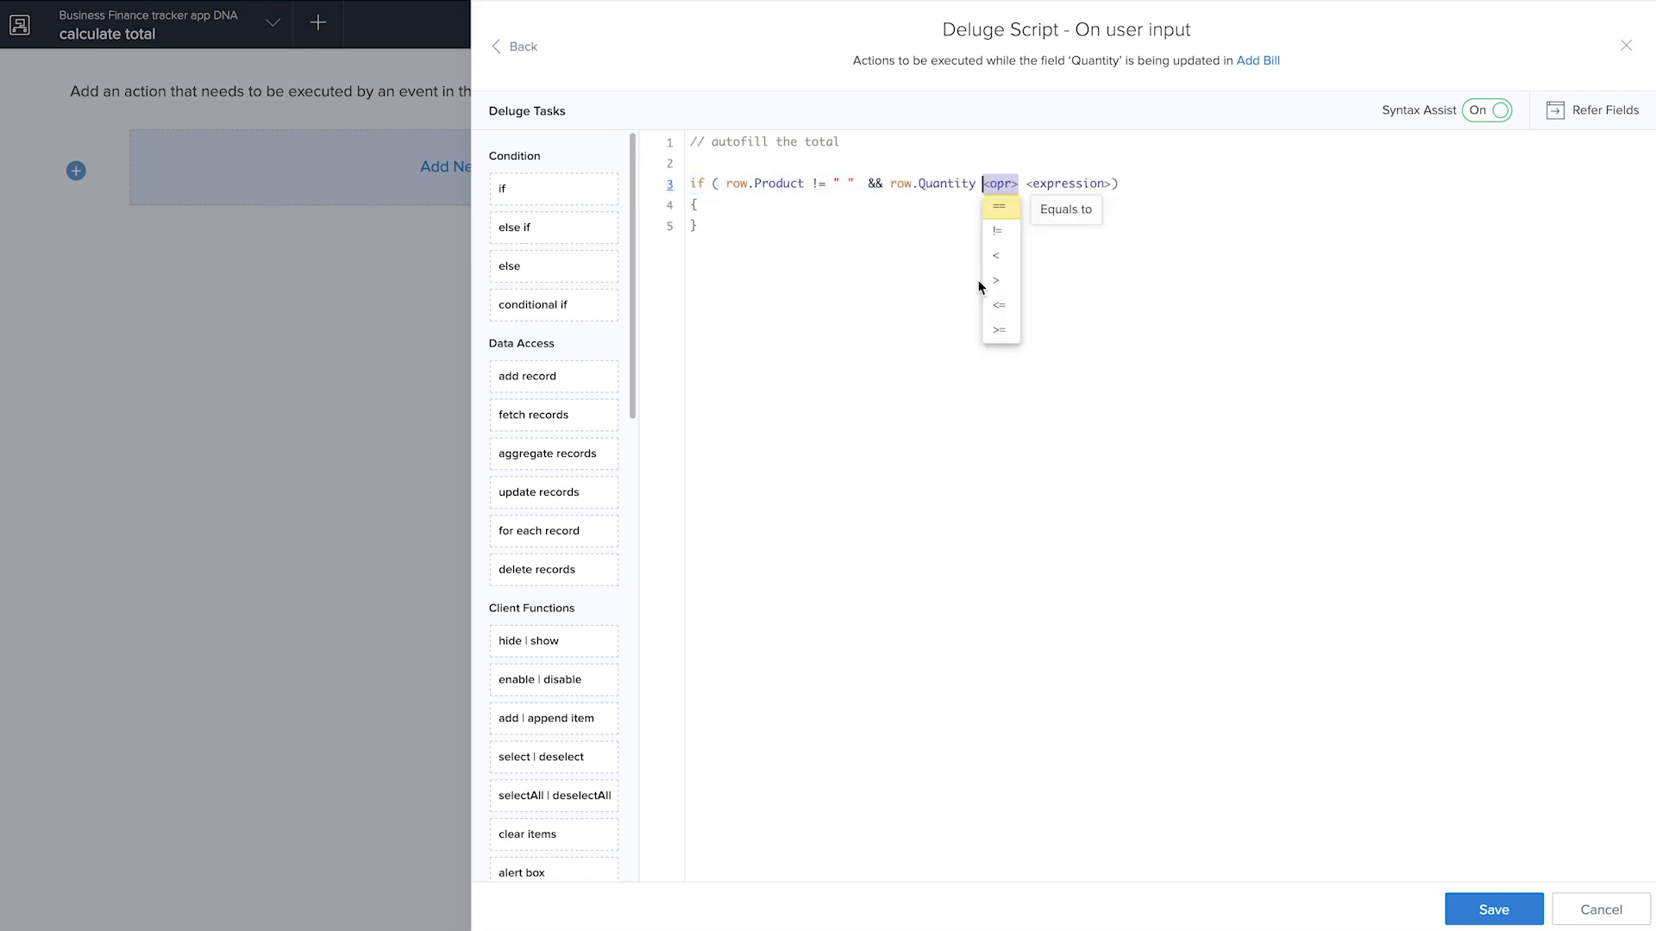
click(1003, 230)
text(null && )
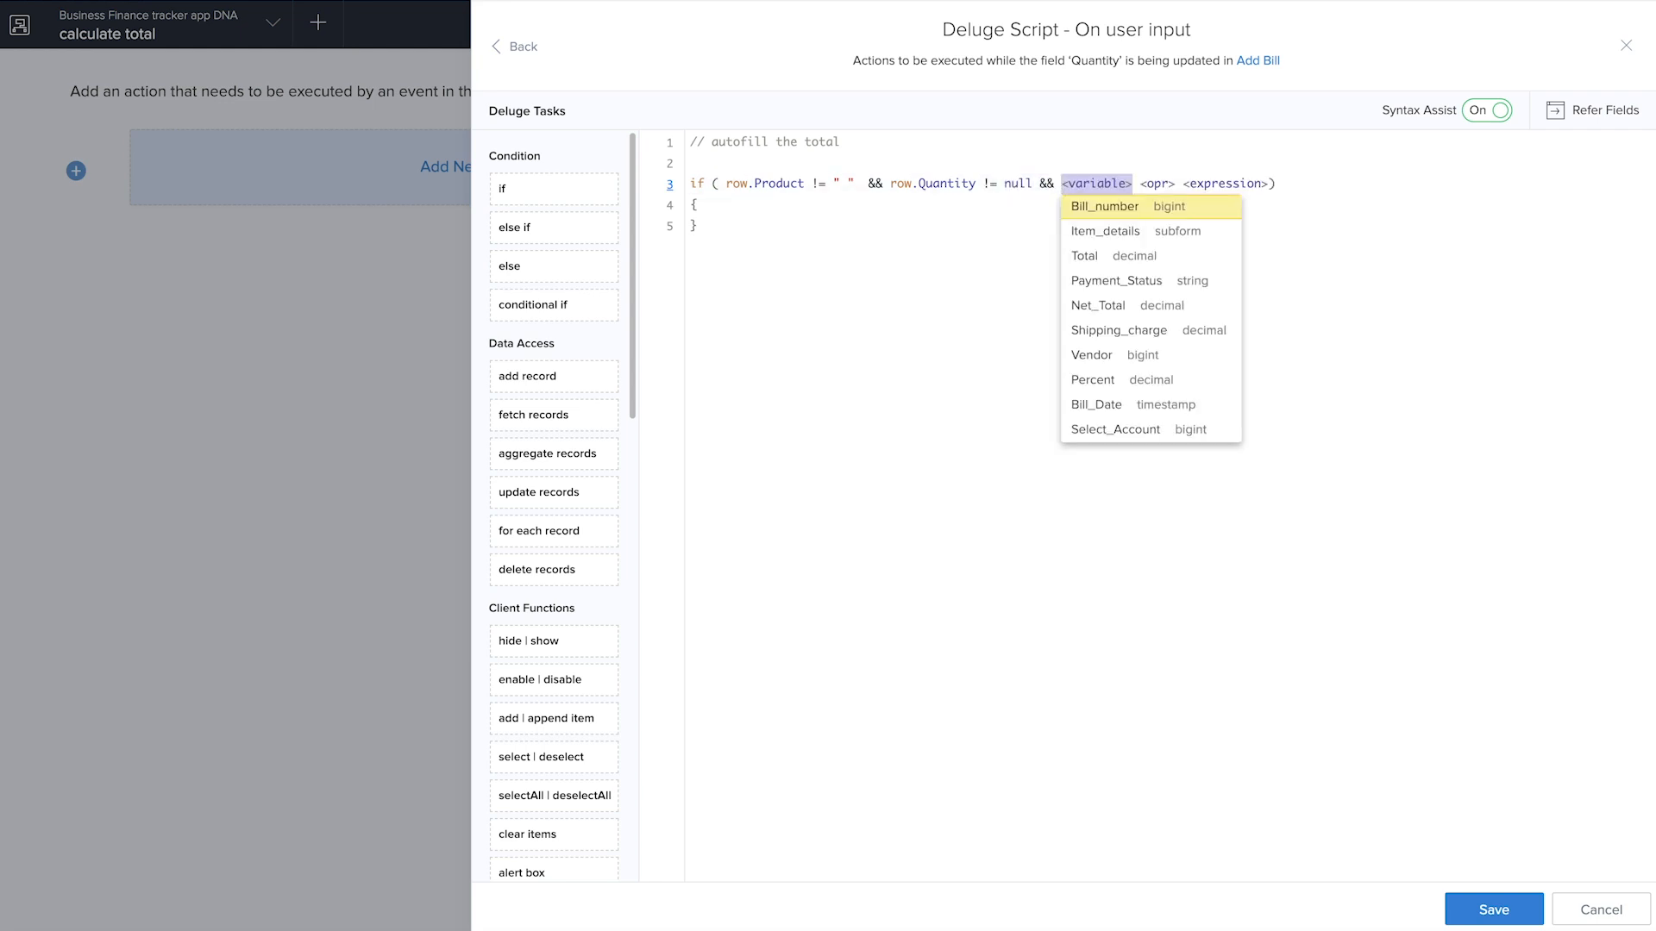
text(row.)
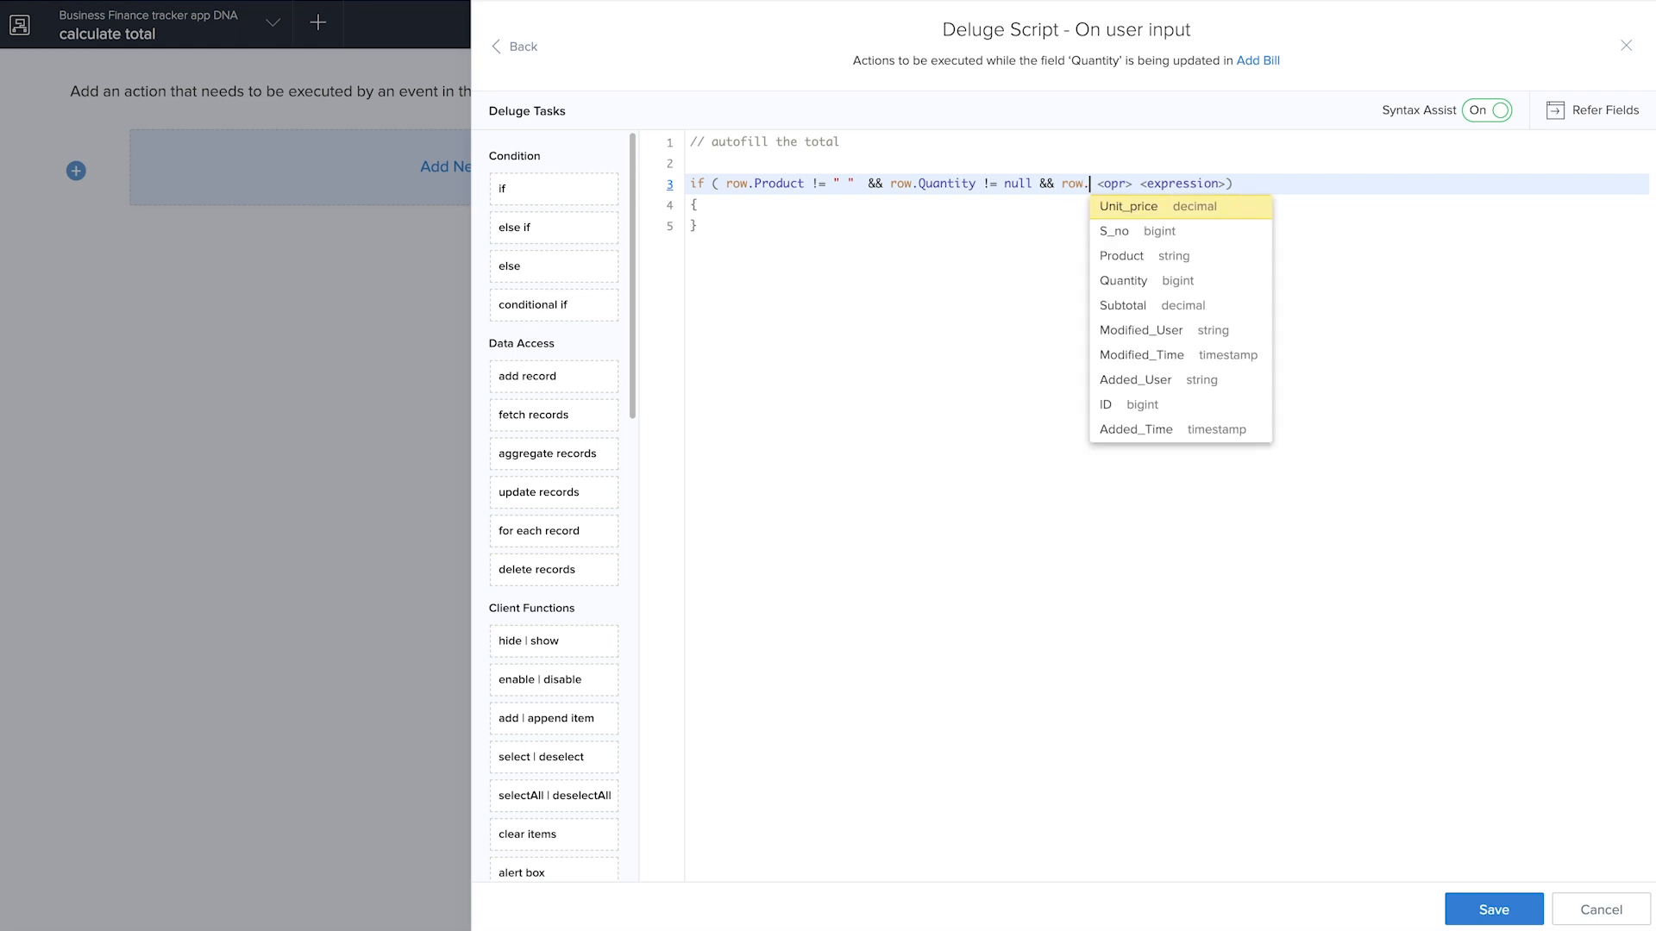
click(1129, 283)
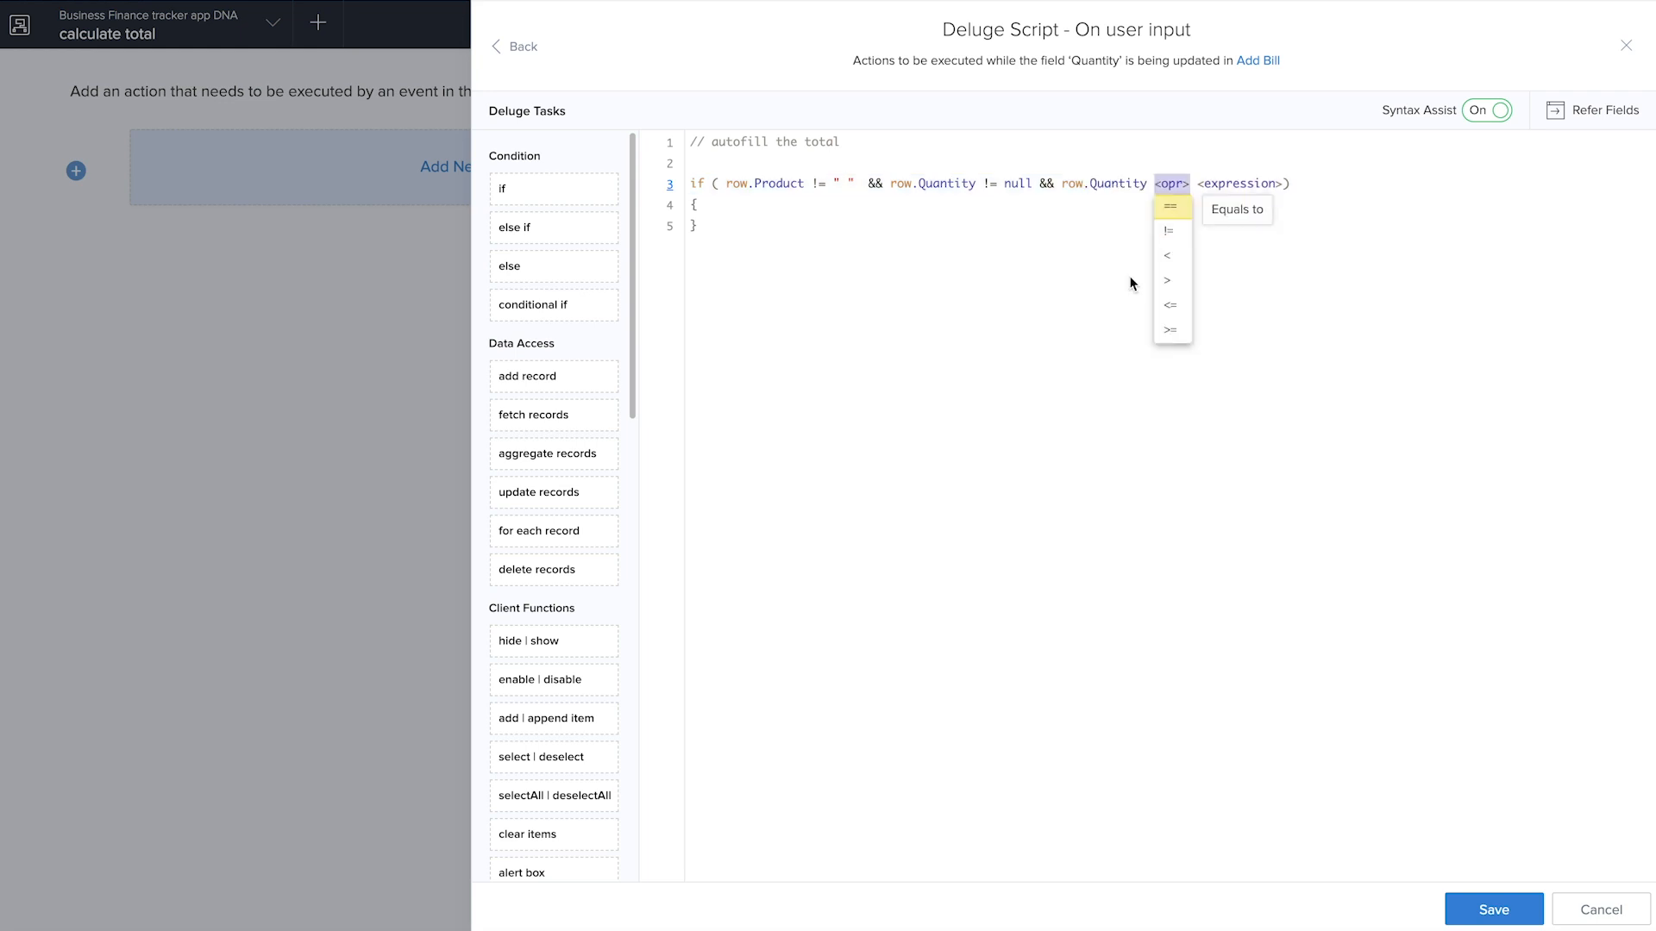
click(1169, 233)
text(0)
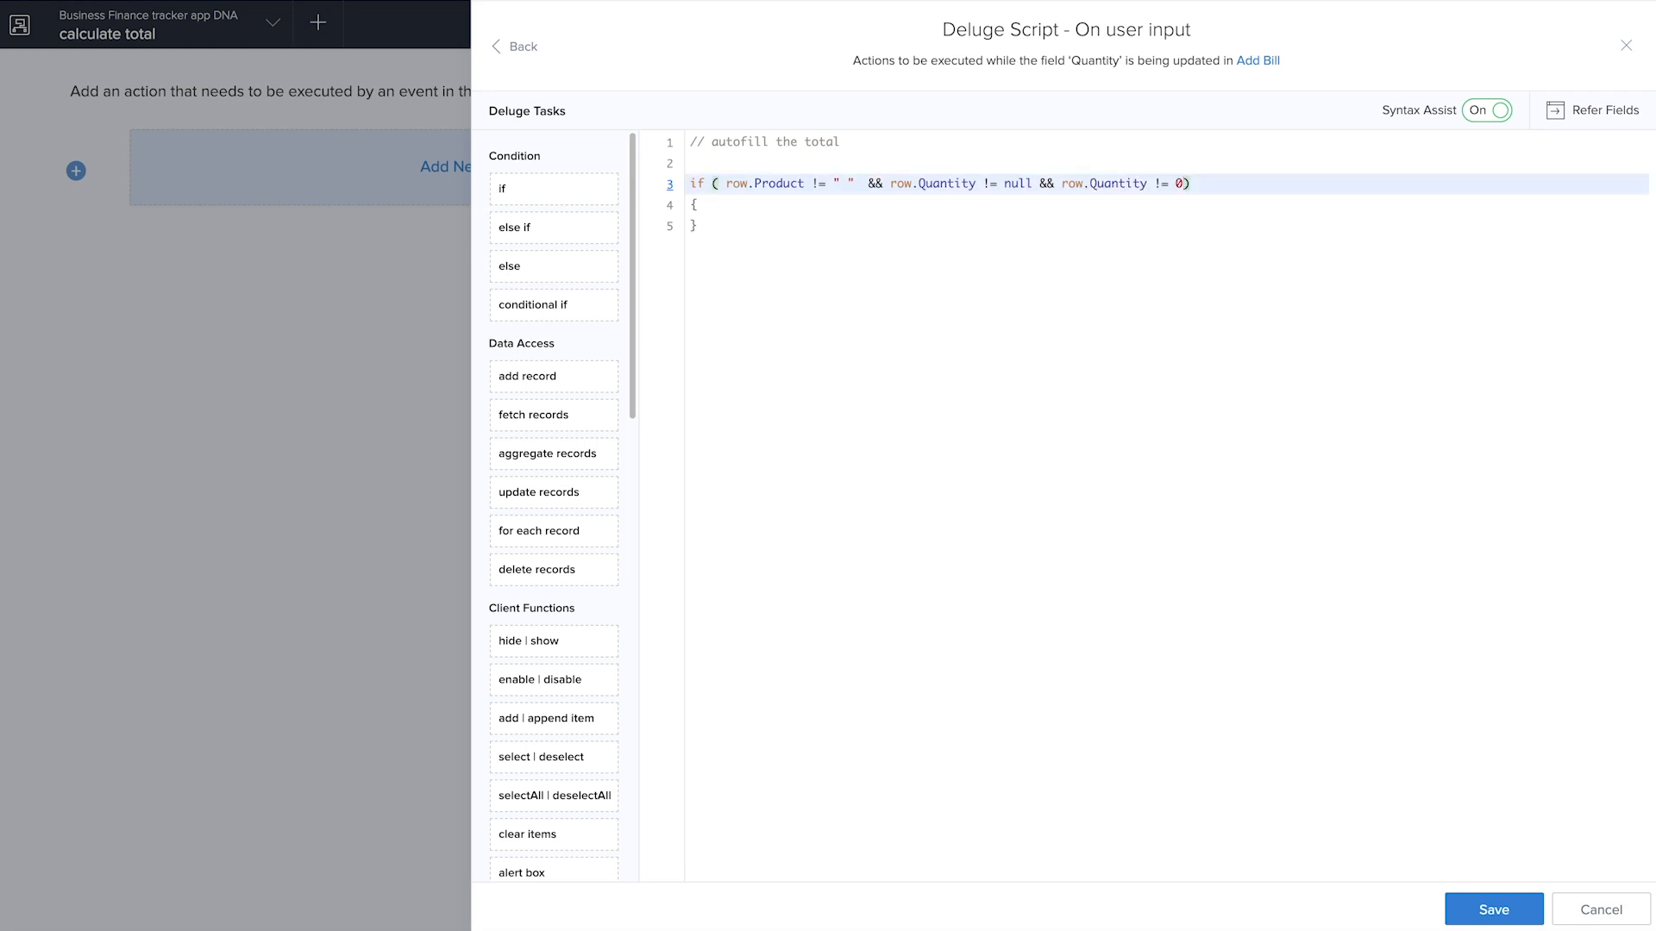
click(1239, 193)
Inside the if block, add the statement row.Subtotal = row.Unit_price * row.Quantity;
click(826, 208)
key(Return)
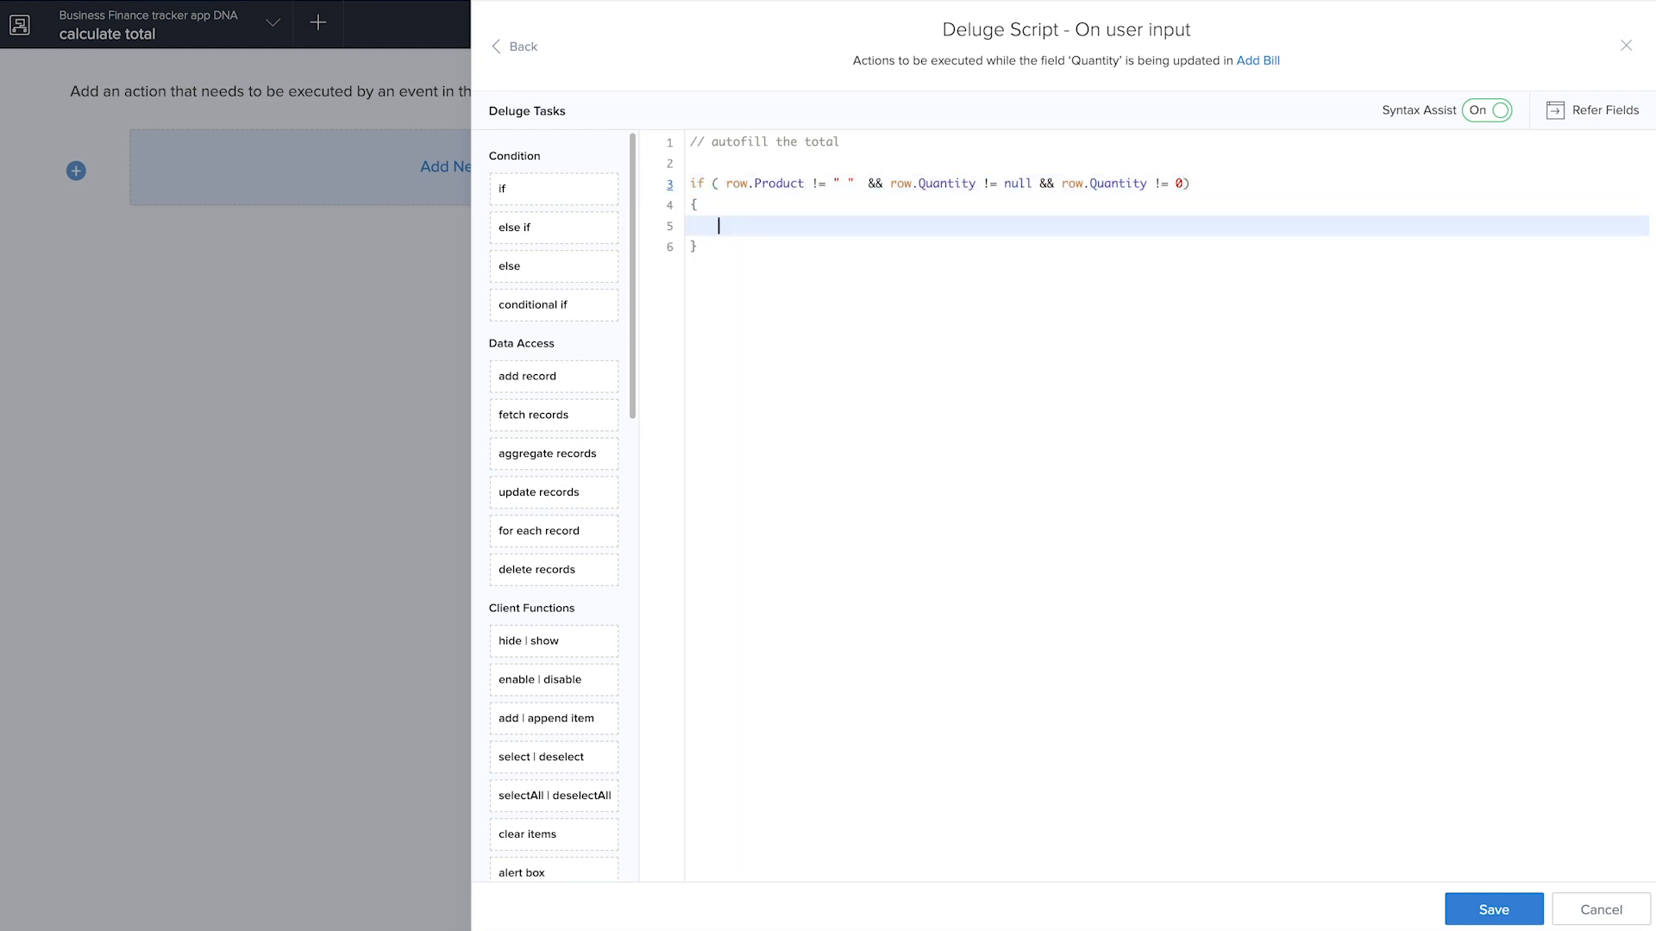
text(row.)
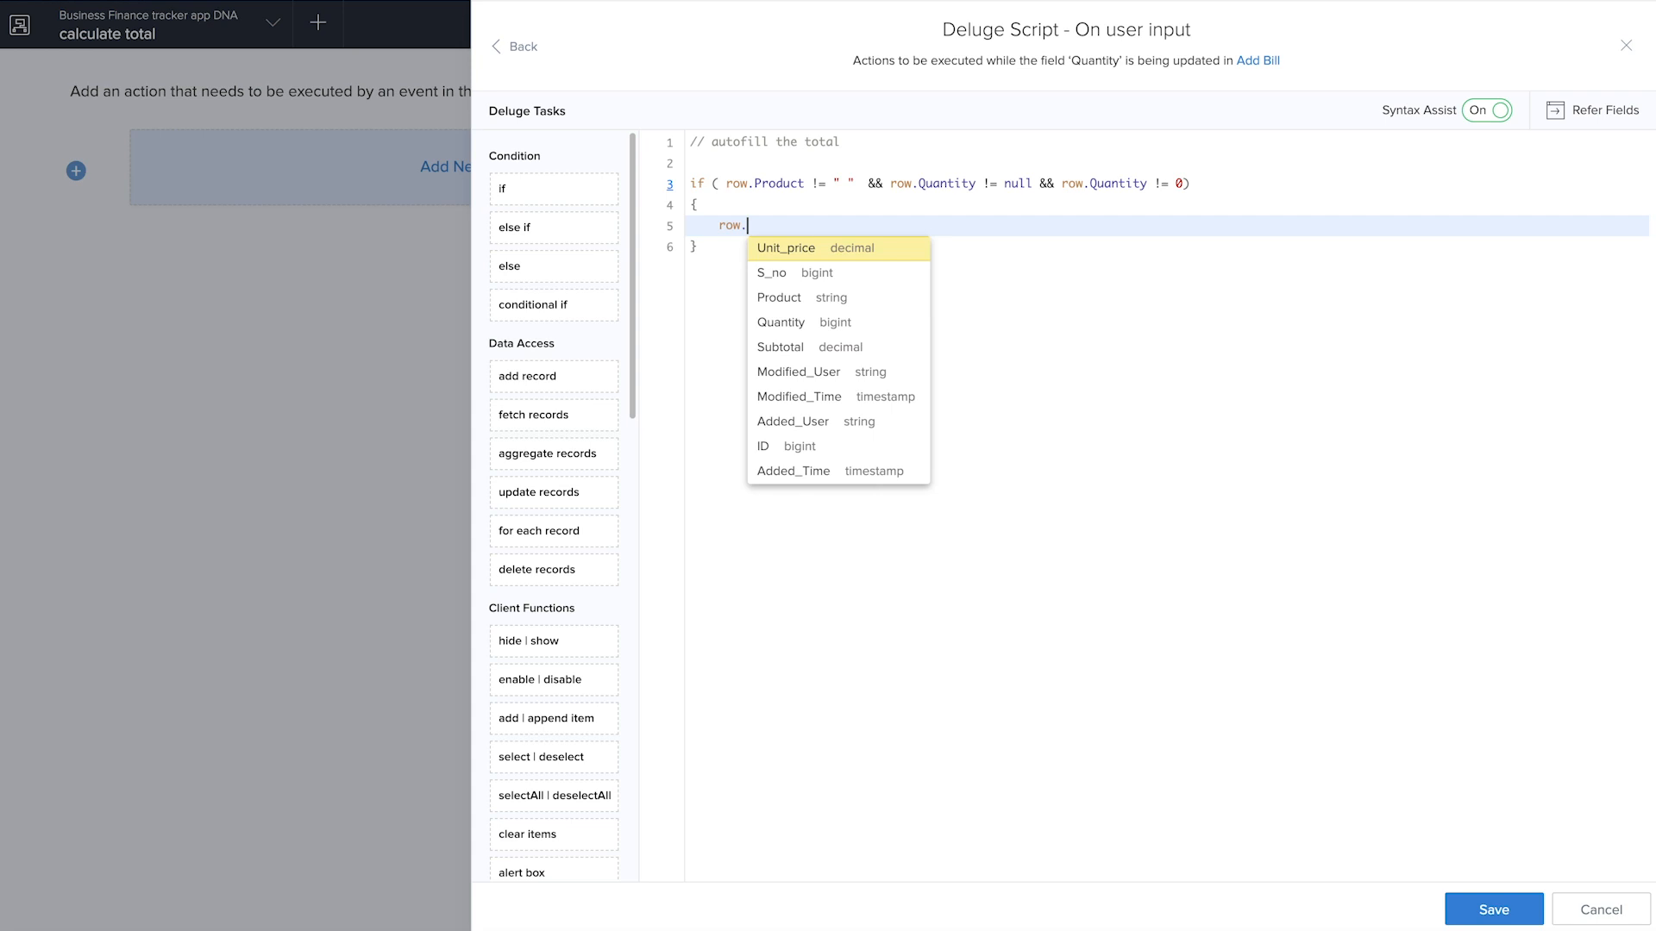
click(808, 348)
text(= row.)
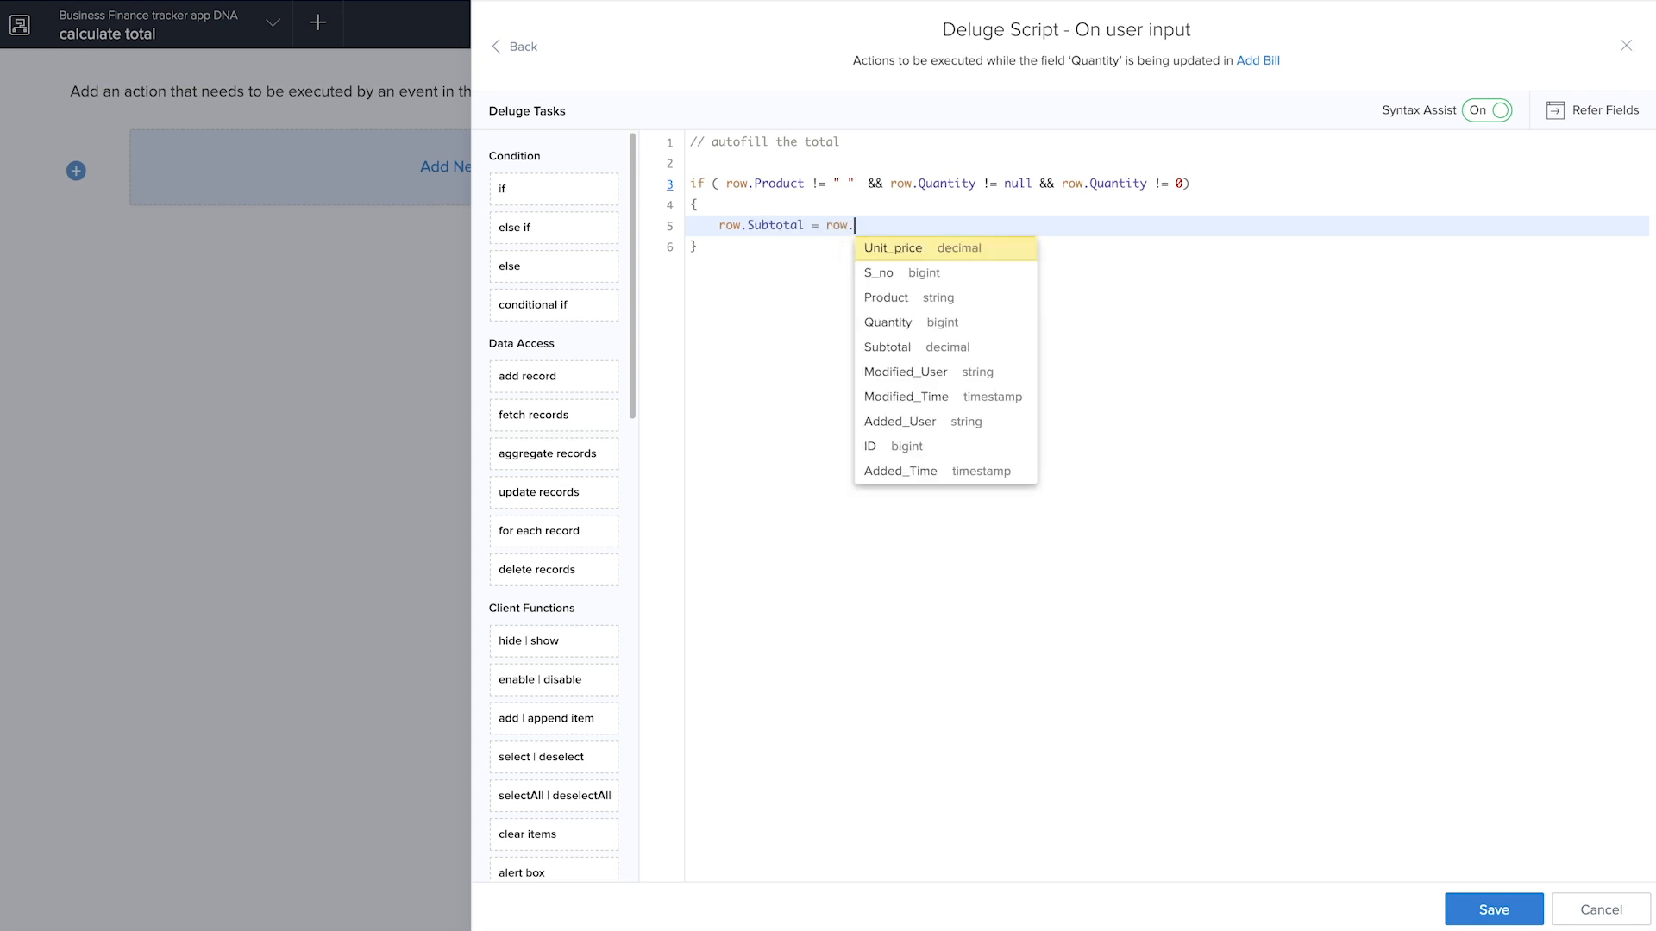
click(883, 249)
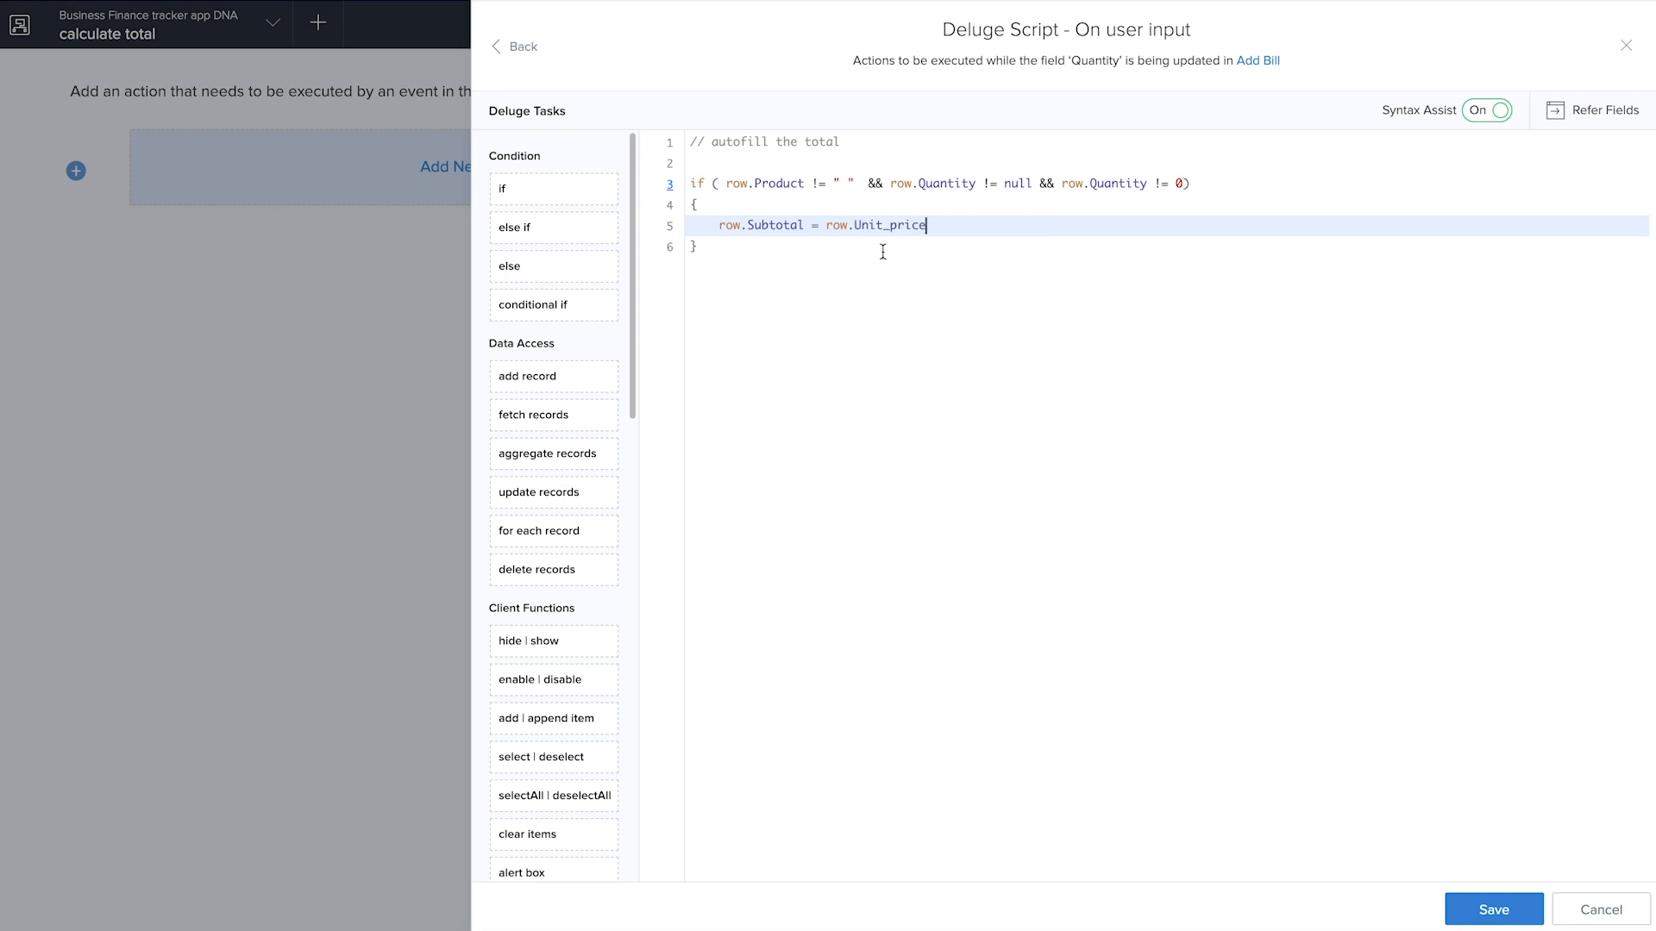
text(row.)
click(929, 226)
click(975, 226)
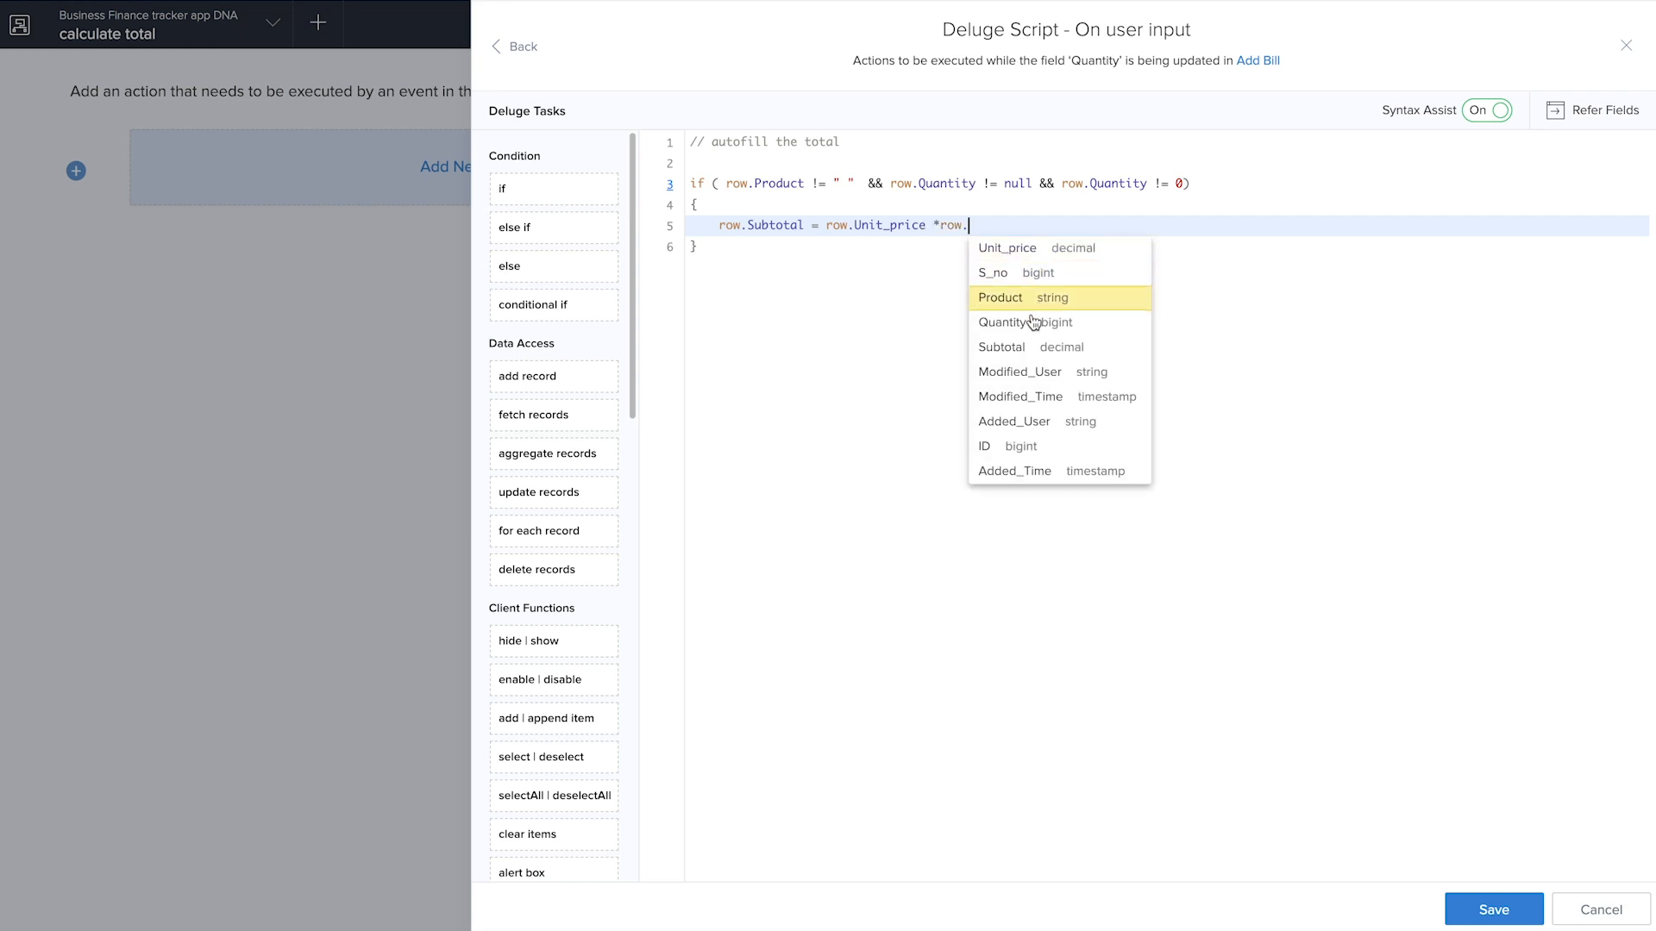
click(1033, 324)
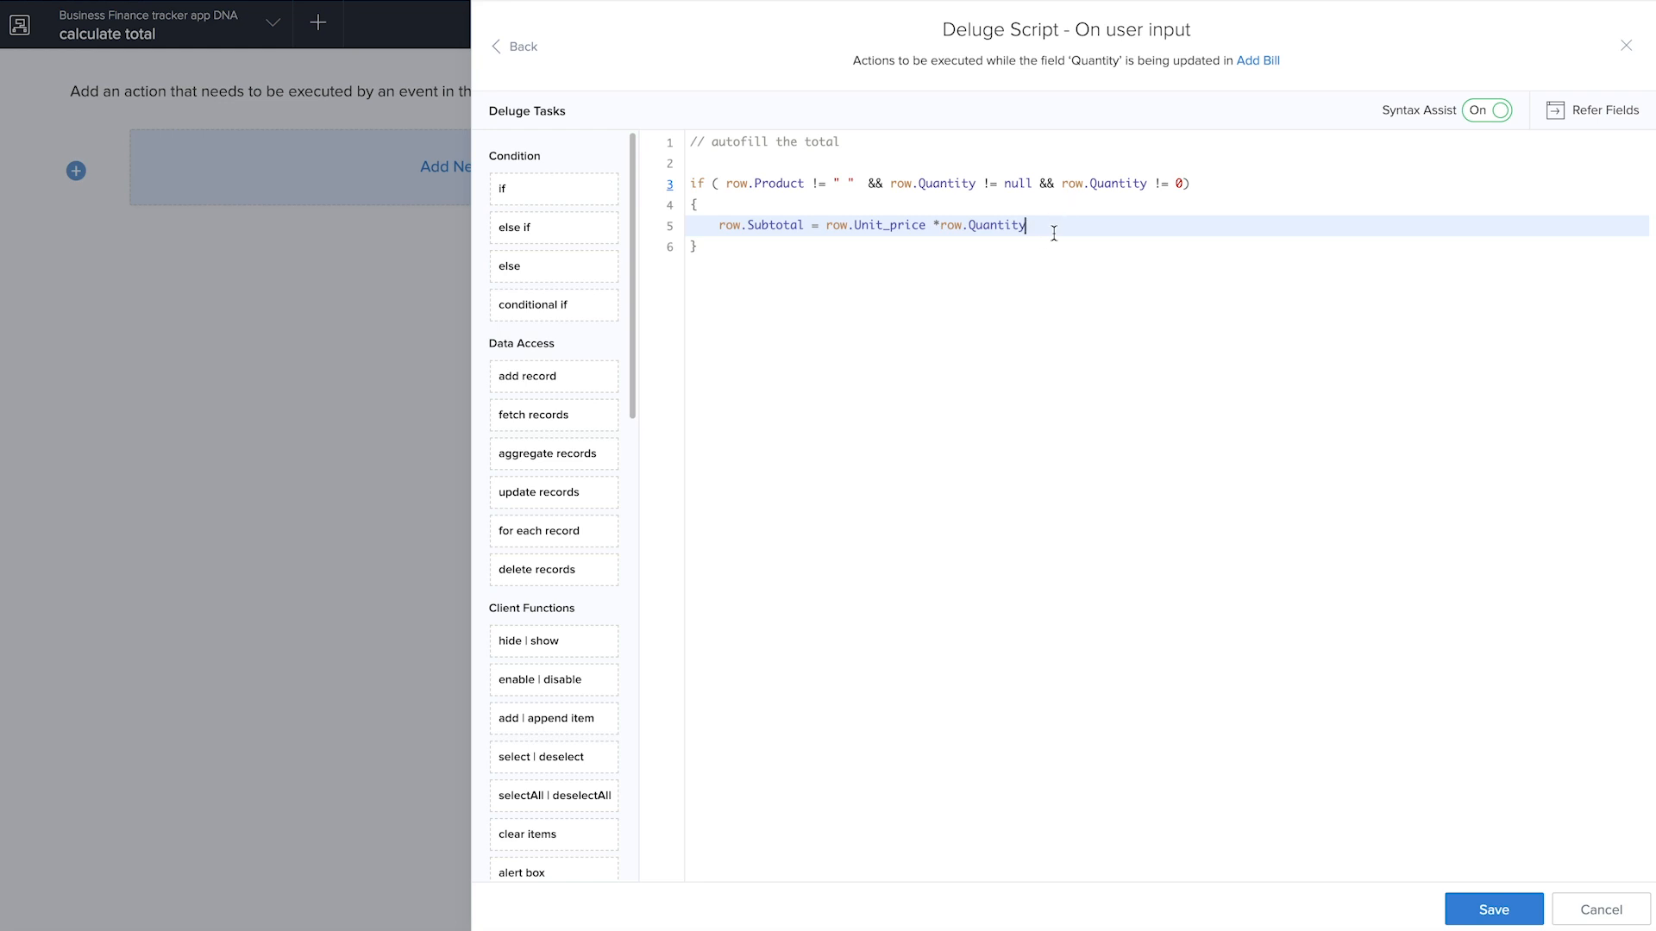
text(;)
Initialize the running total below the subtotal calculation with total_amt = 0;
key(Return)
text(total)
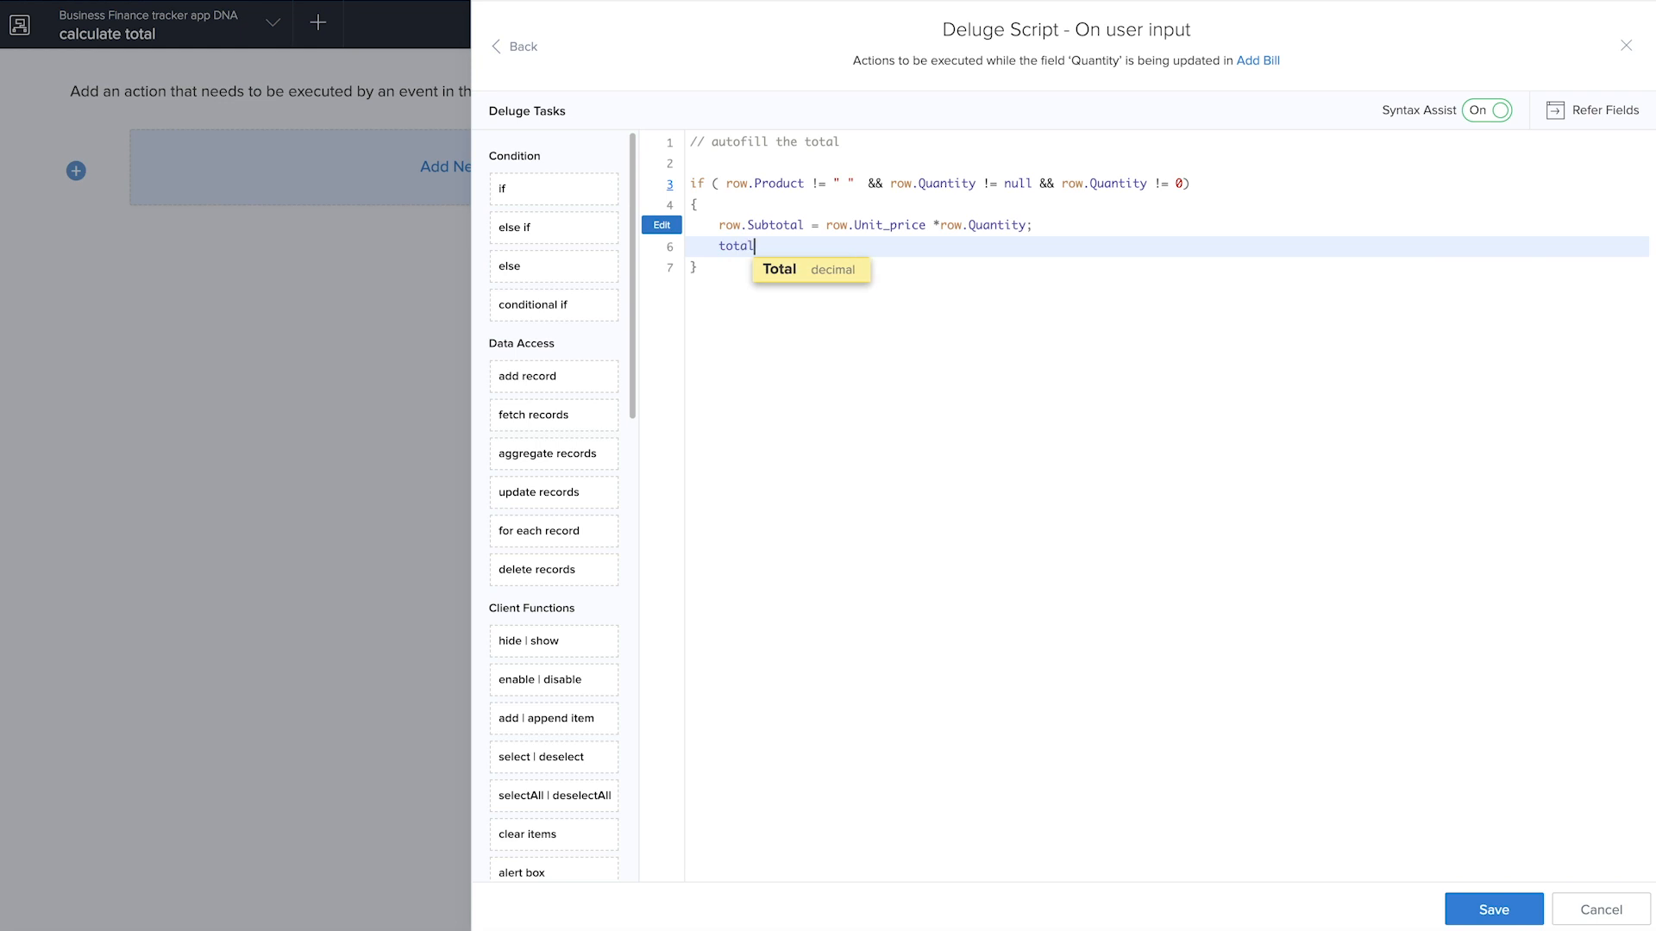
text(_amt = 0)
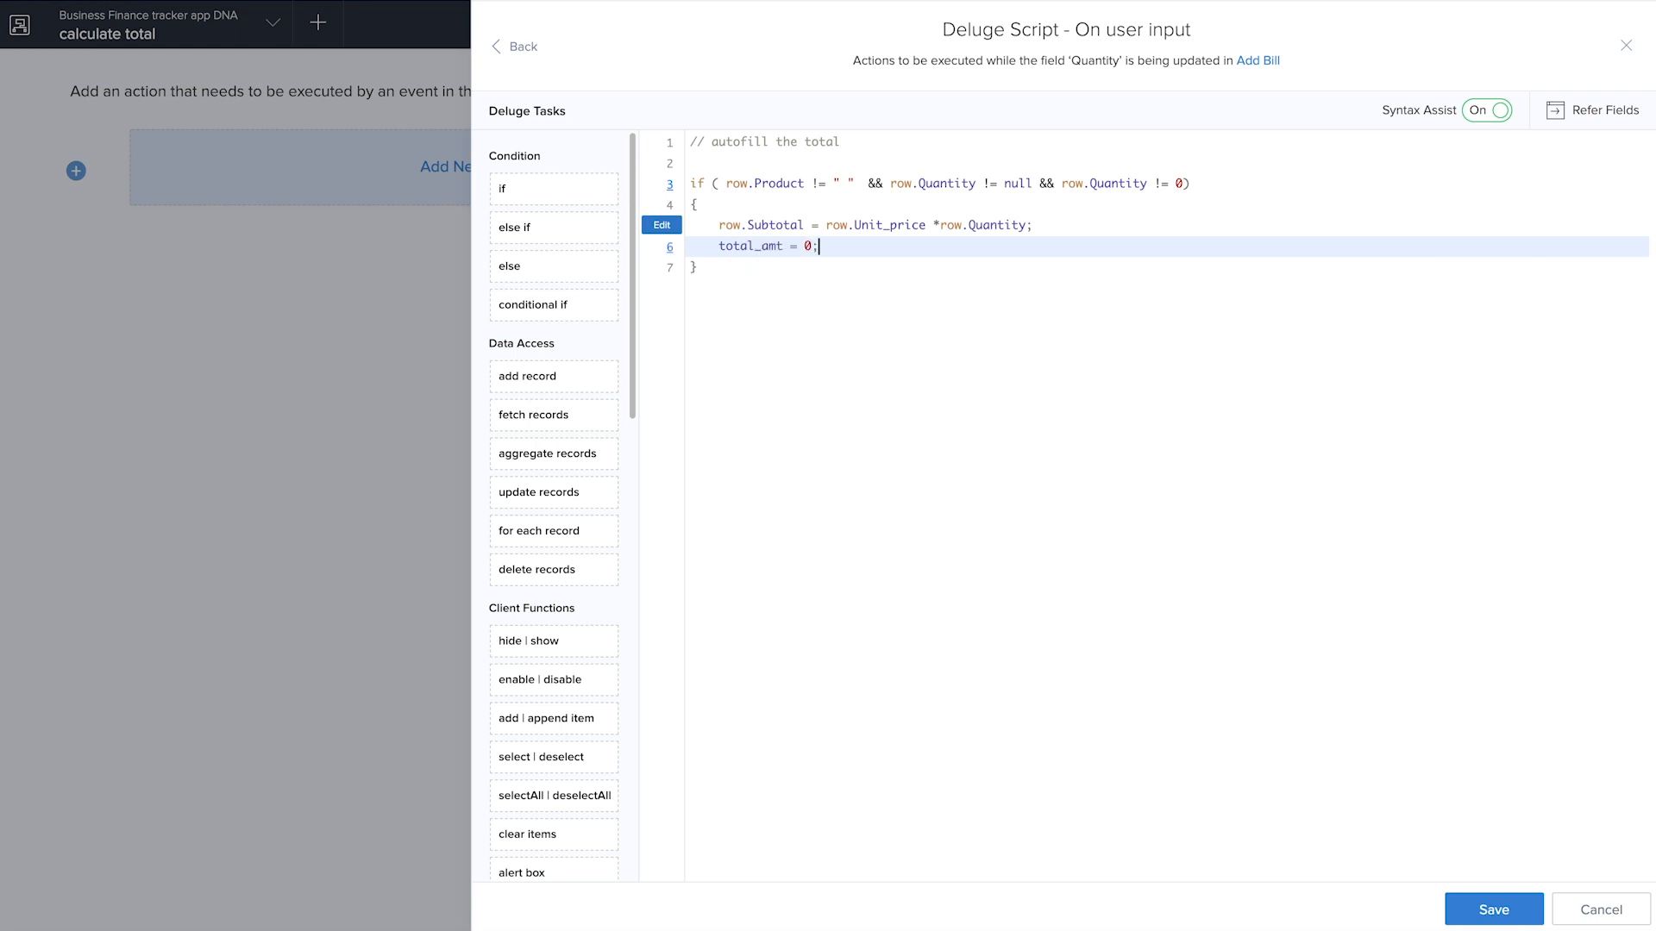
text(;)
Add a "for each row in Item_details" loop with its braces below the total_amt initialization
key(Return)
text(for each row)
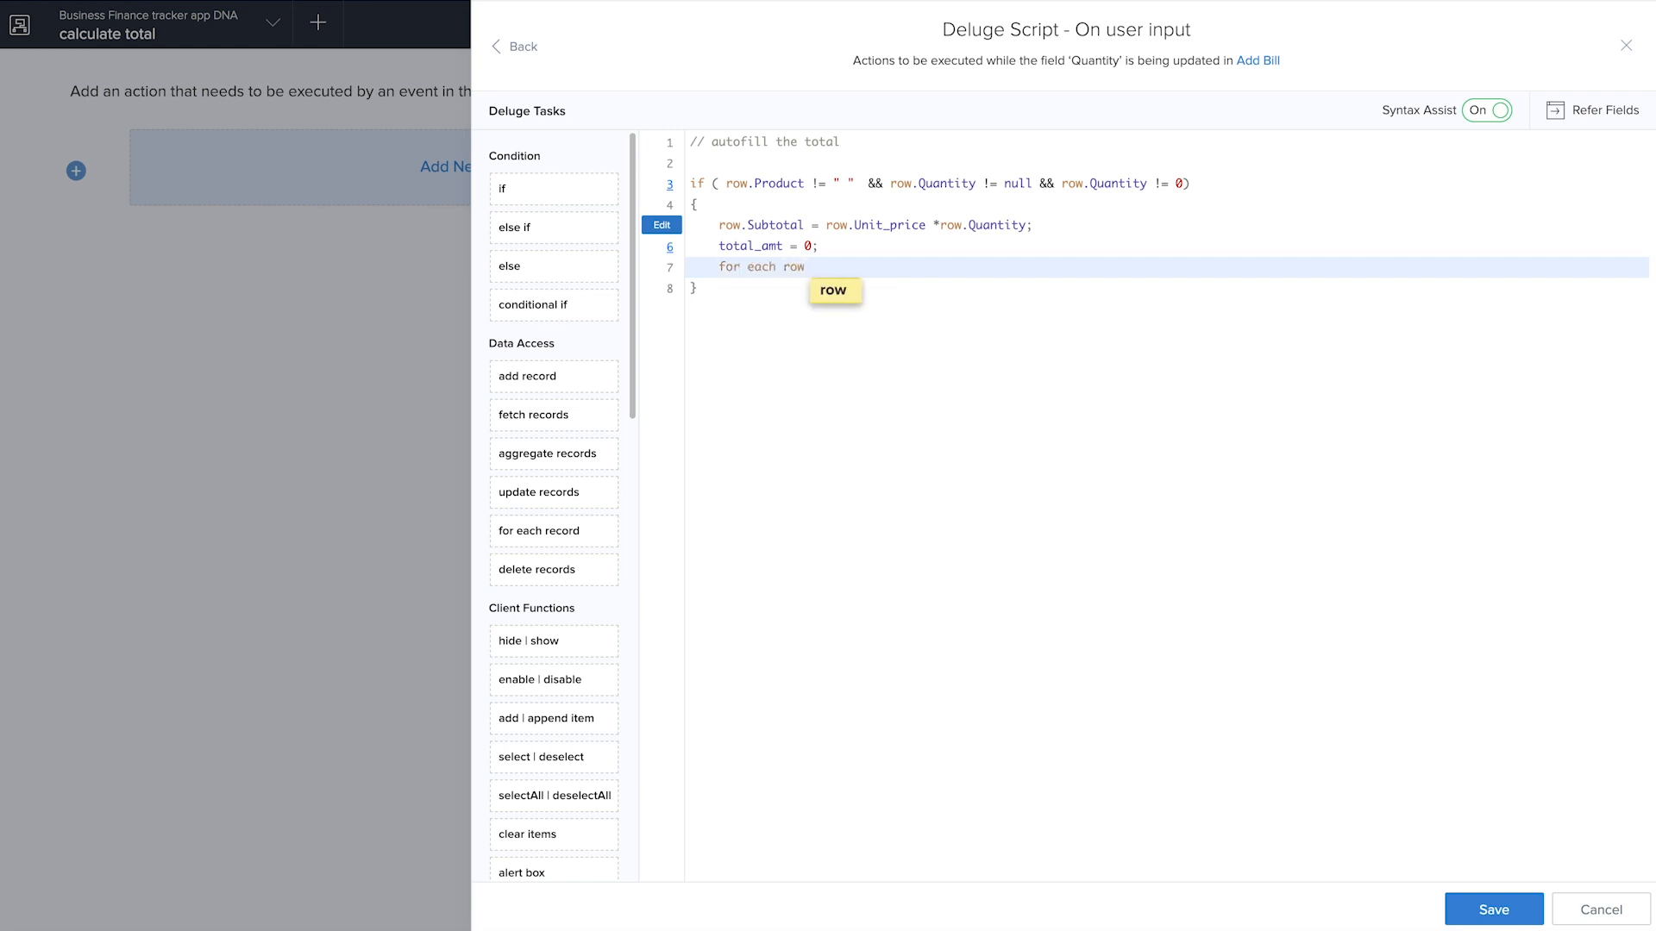
text( in)
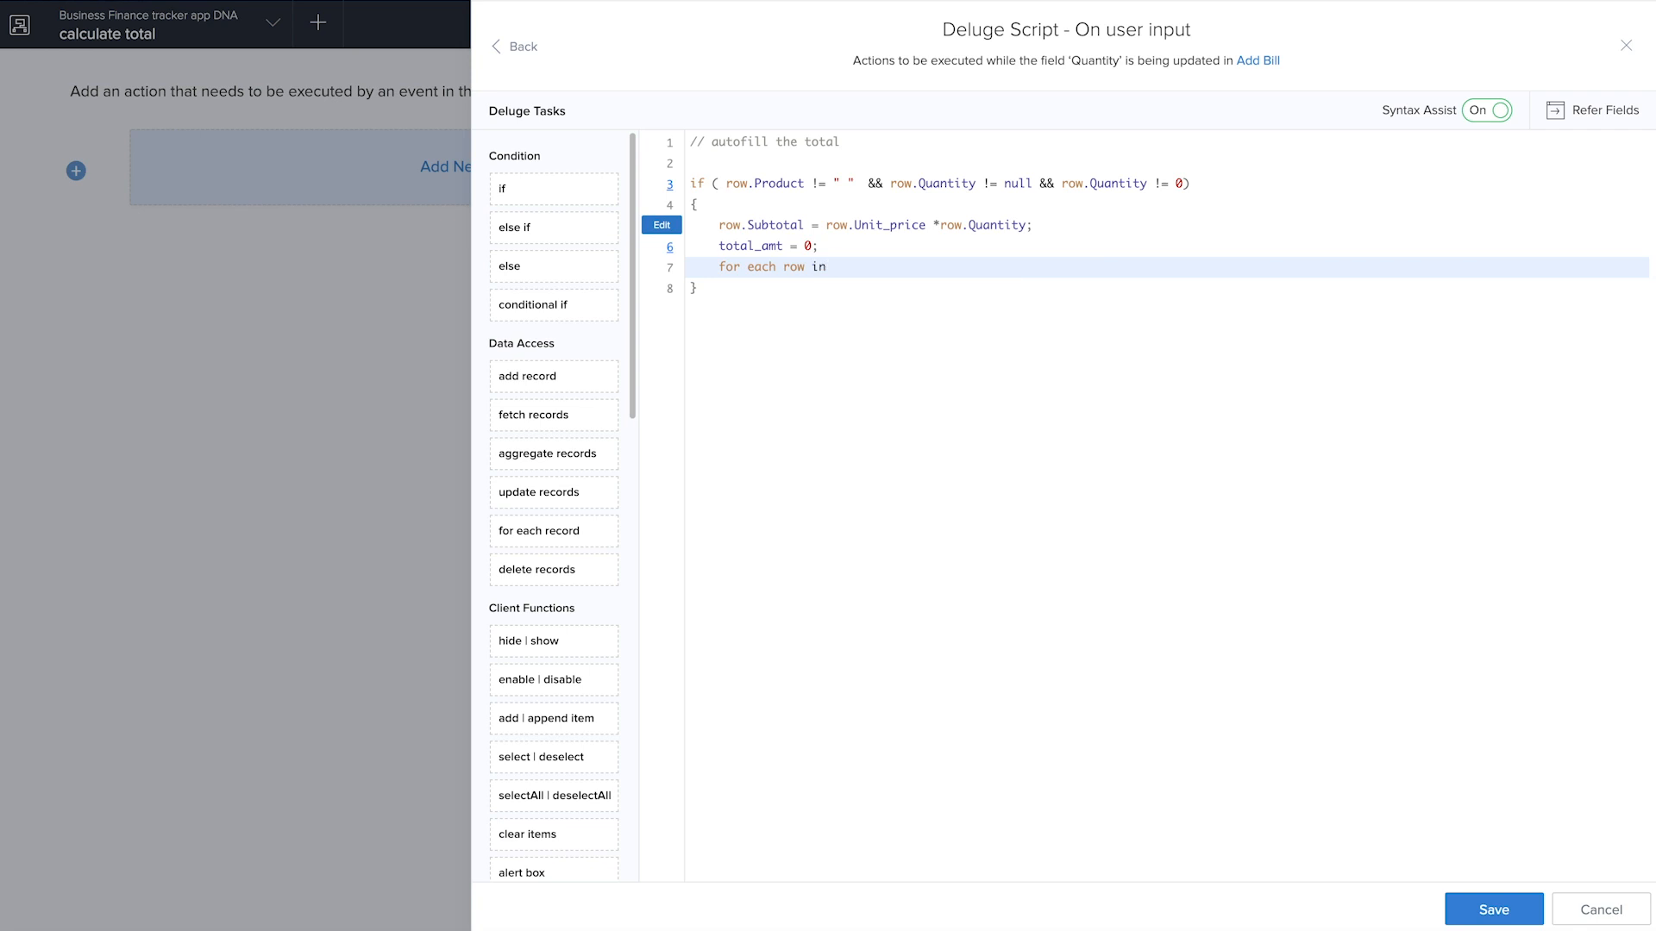
text( I)
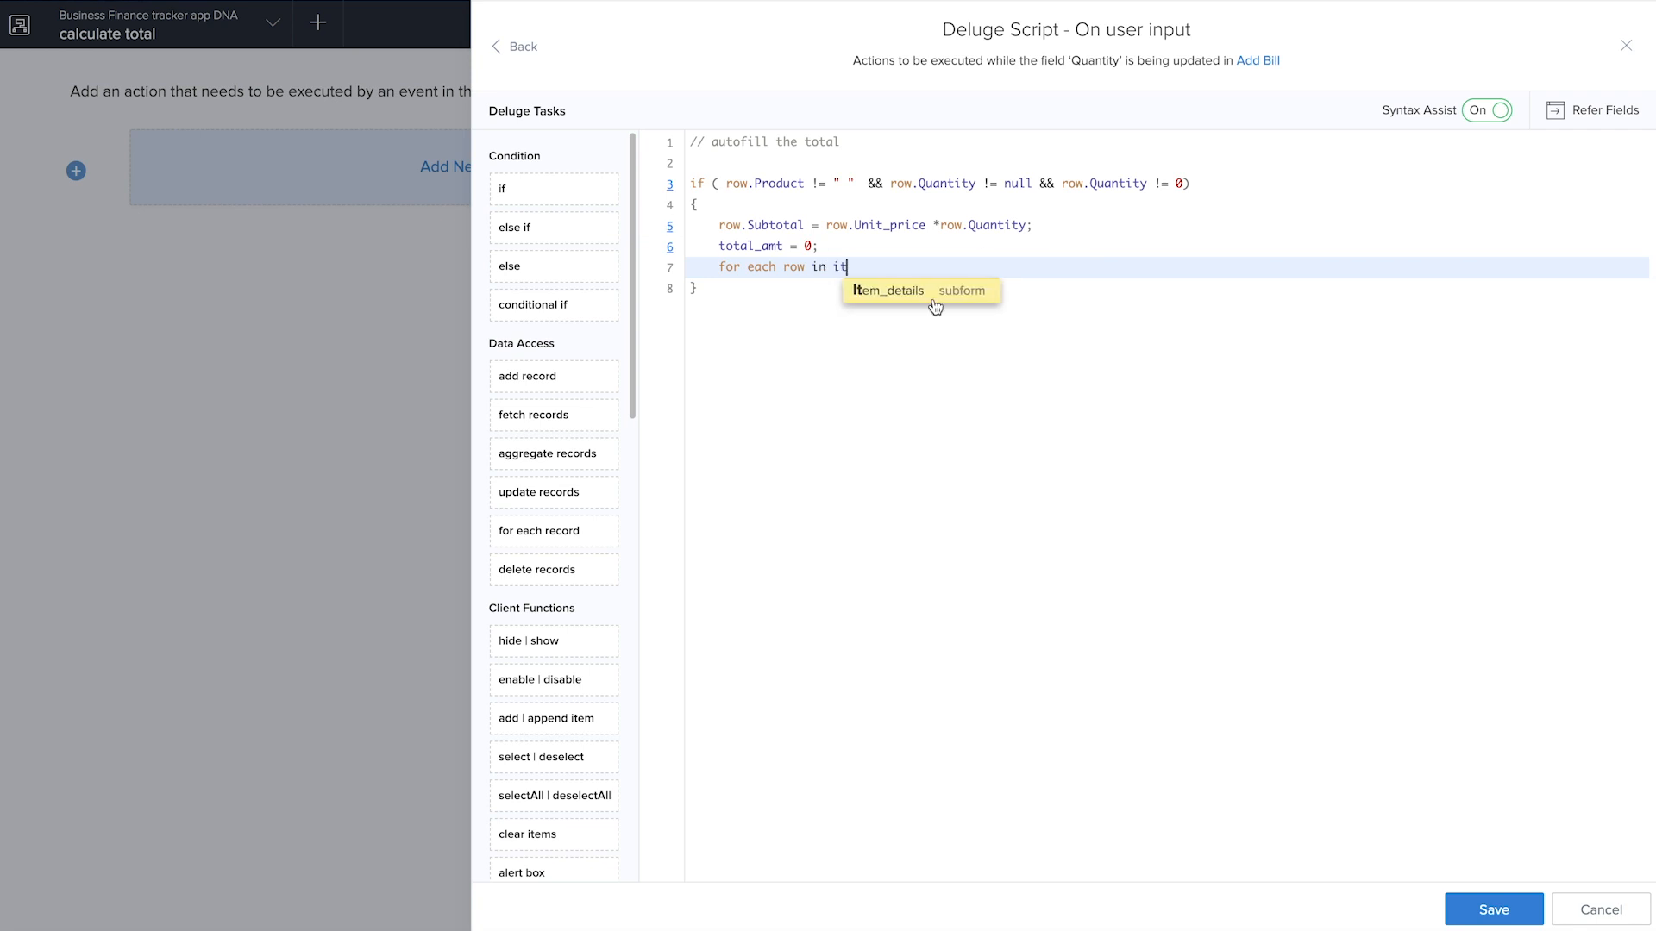
click(934, 295)
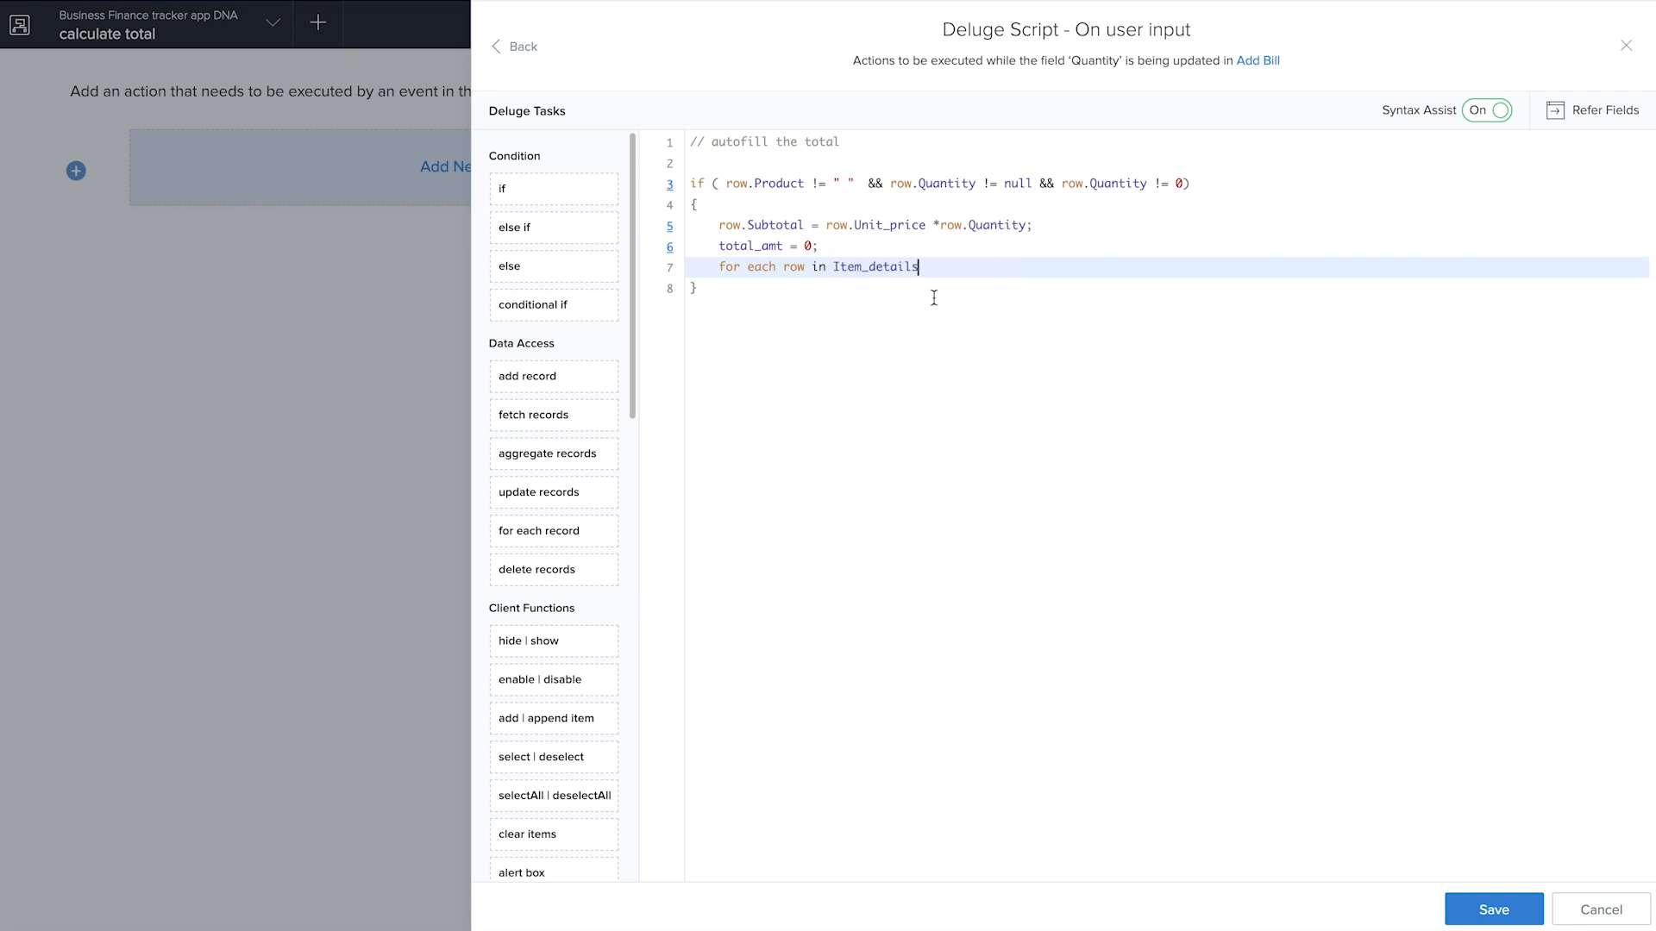
key(Return)
text({)
key(Return)
Nest an if block in the loop with the condition row.Subtotal != null
text(if row)
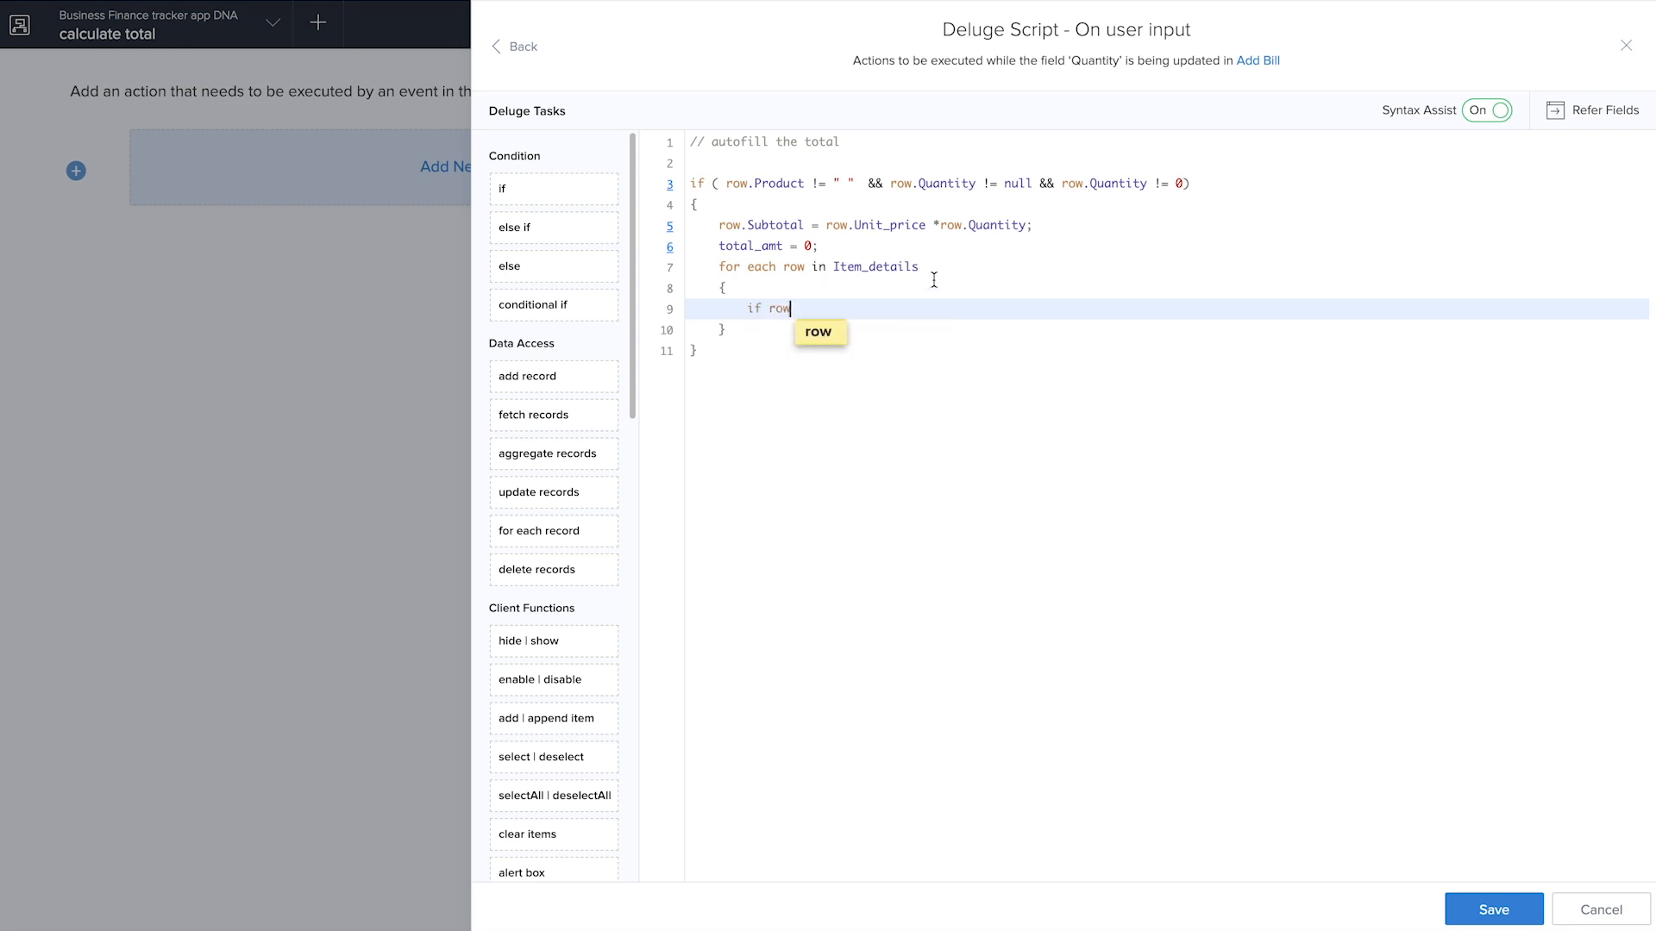
click(771, 309)
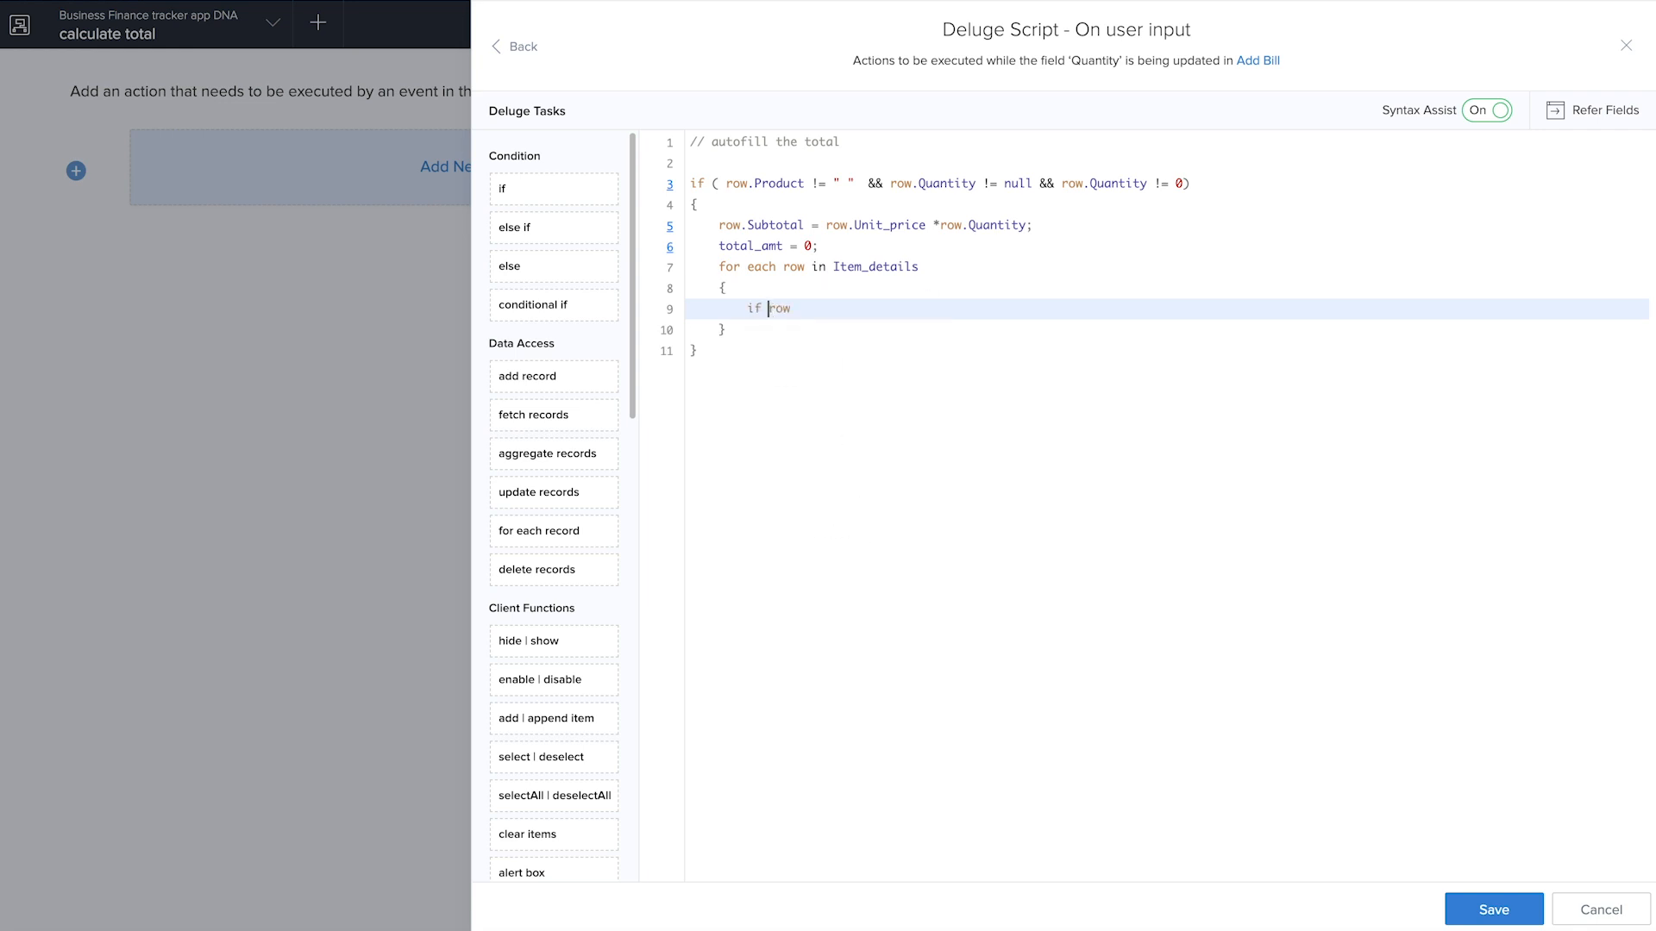
text((row)
click(829, 314)
text(.)
click(864, 429)
text(!= null))
key(Return)
text({)
key(Return)
In the nested if block, accumulate the subtotals with total_amt = total_amt + row.Subtotal;
text(tota)
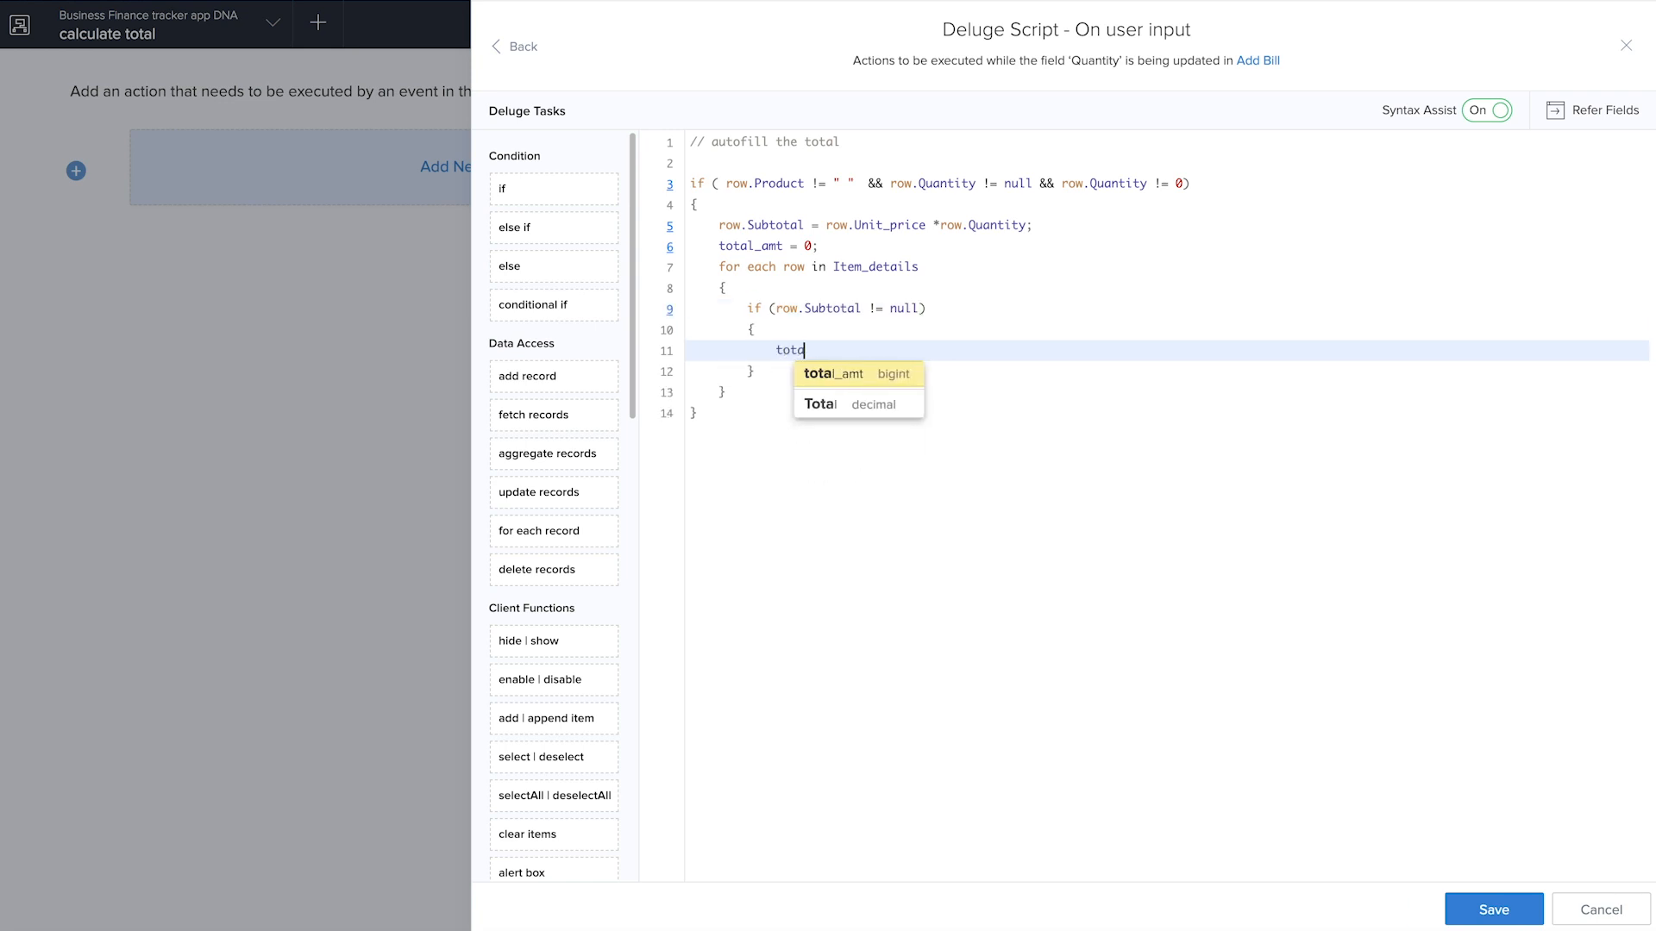
click(872, 379)
text(= tot)
click(919, 374)
text(+ row.)
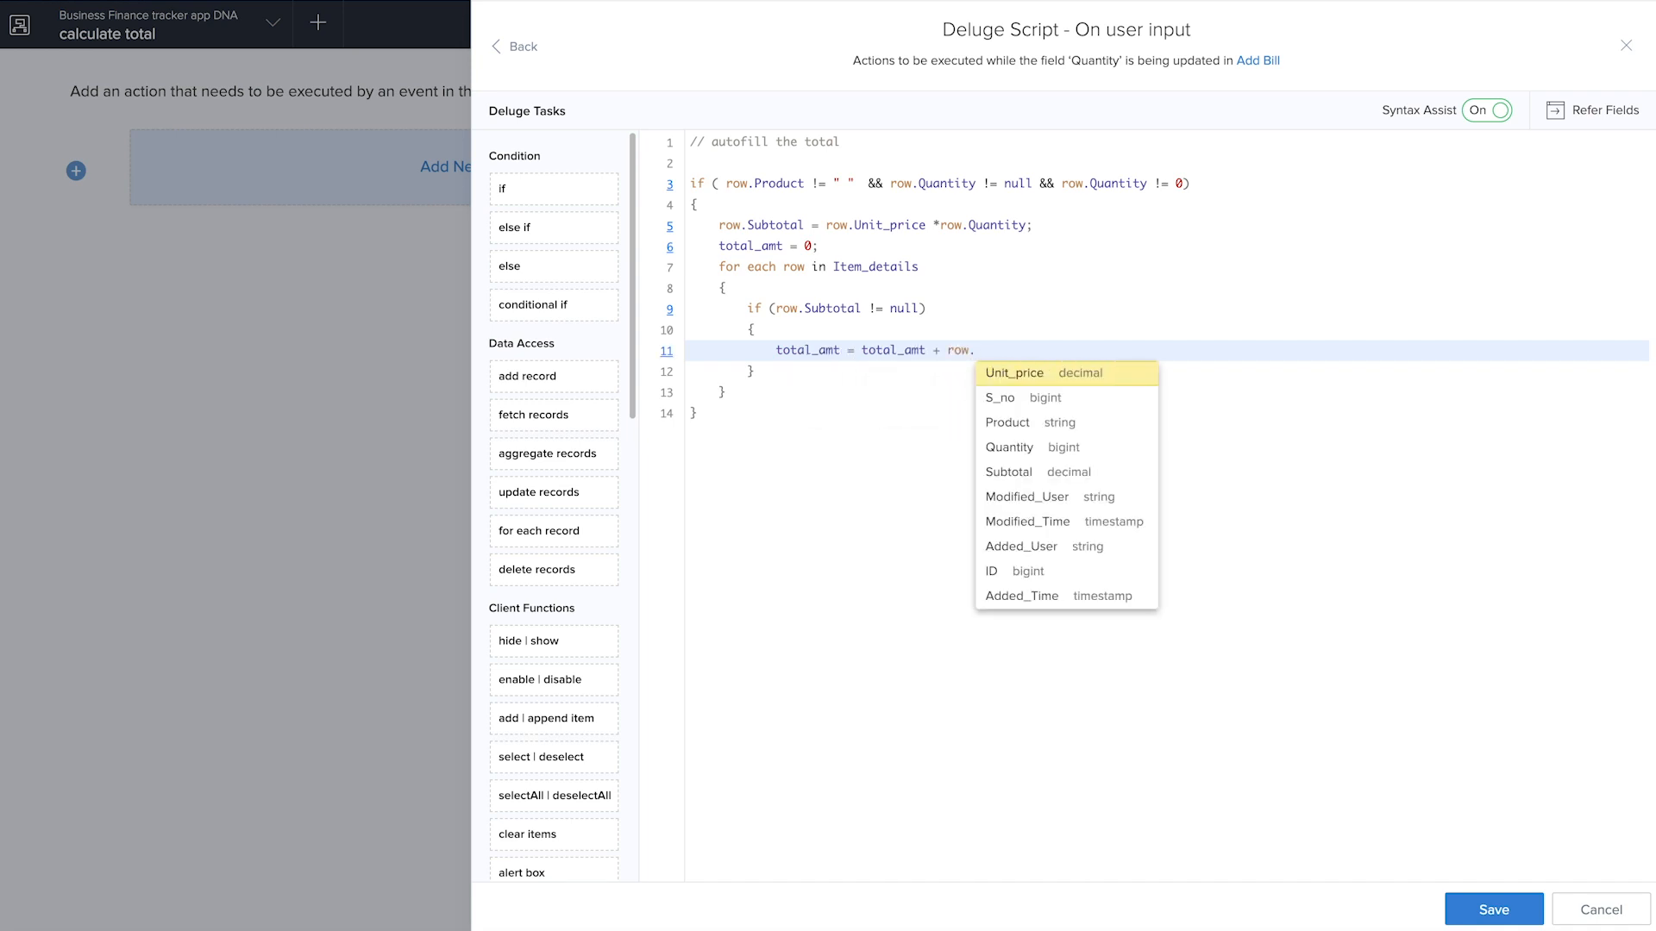
click(1023, 474)
text(;)
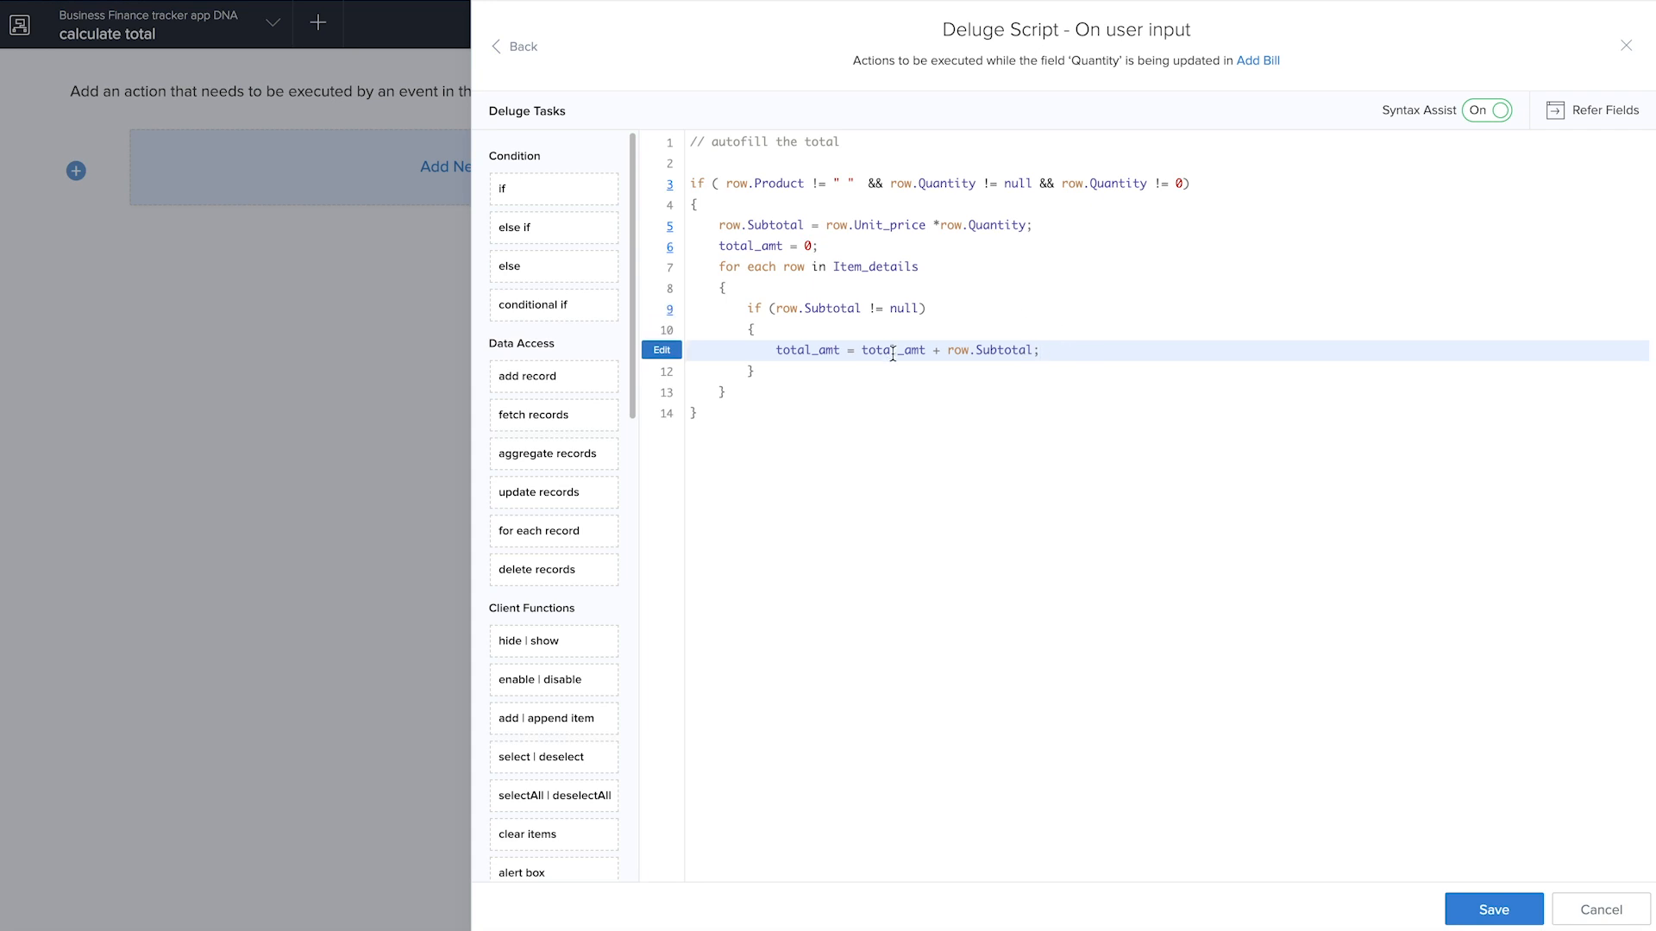
After the loop, still inside the outer if block, assign the form total with input.Total = total_amt;
click(757, 400)
key(Return)
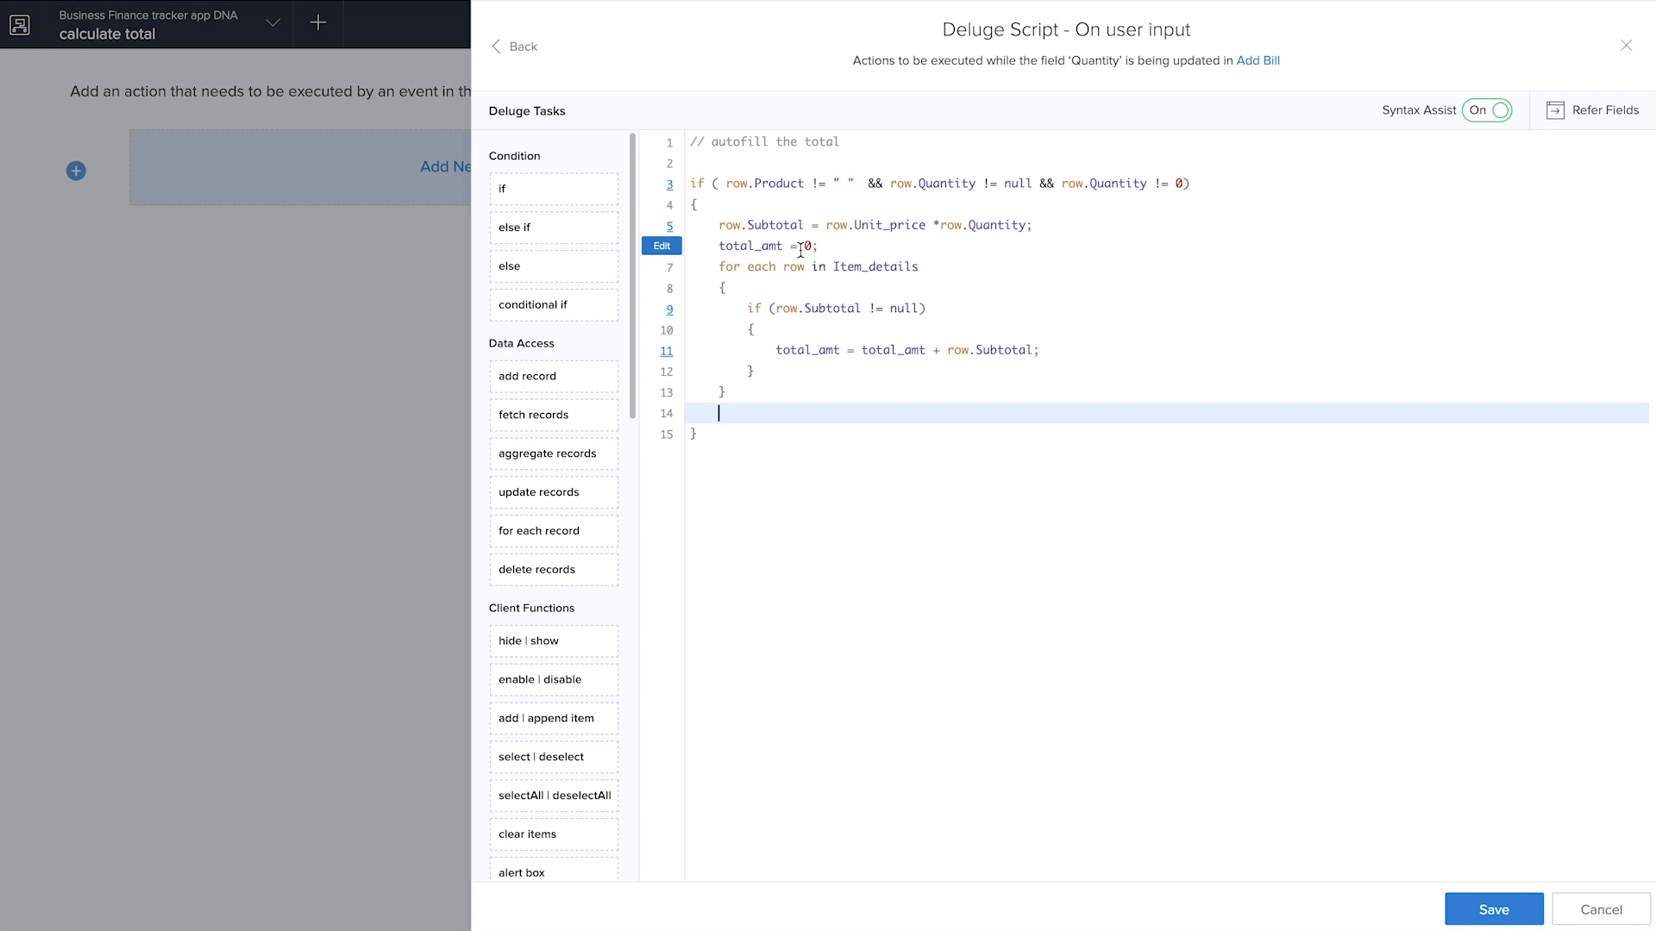
text(input.)
key(Down)
key(Down)
key(Return)
text(= t)
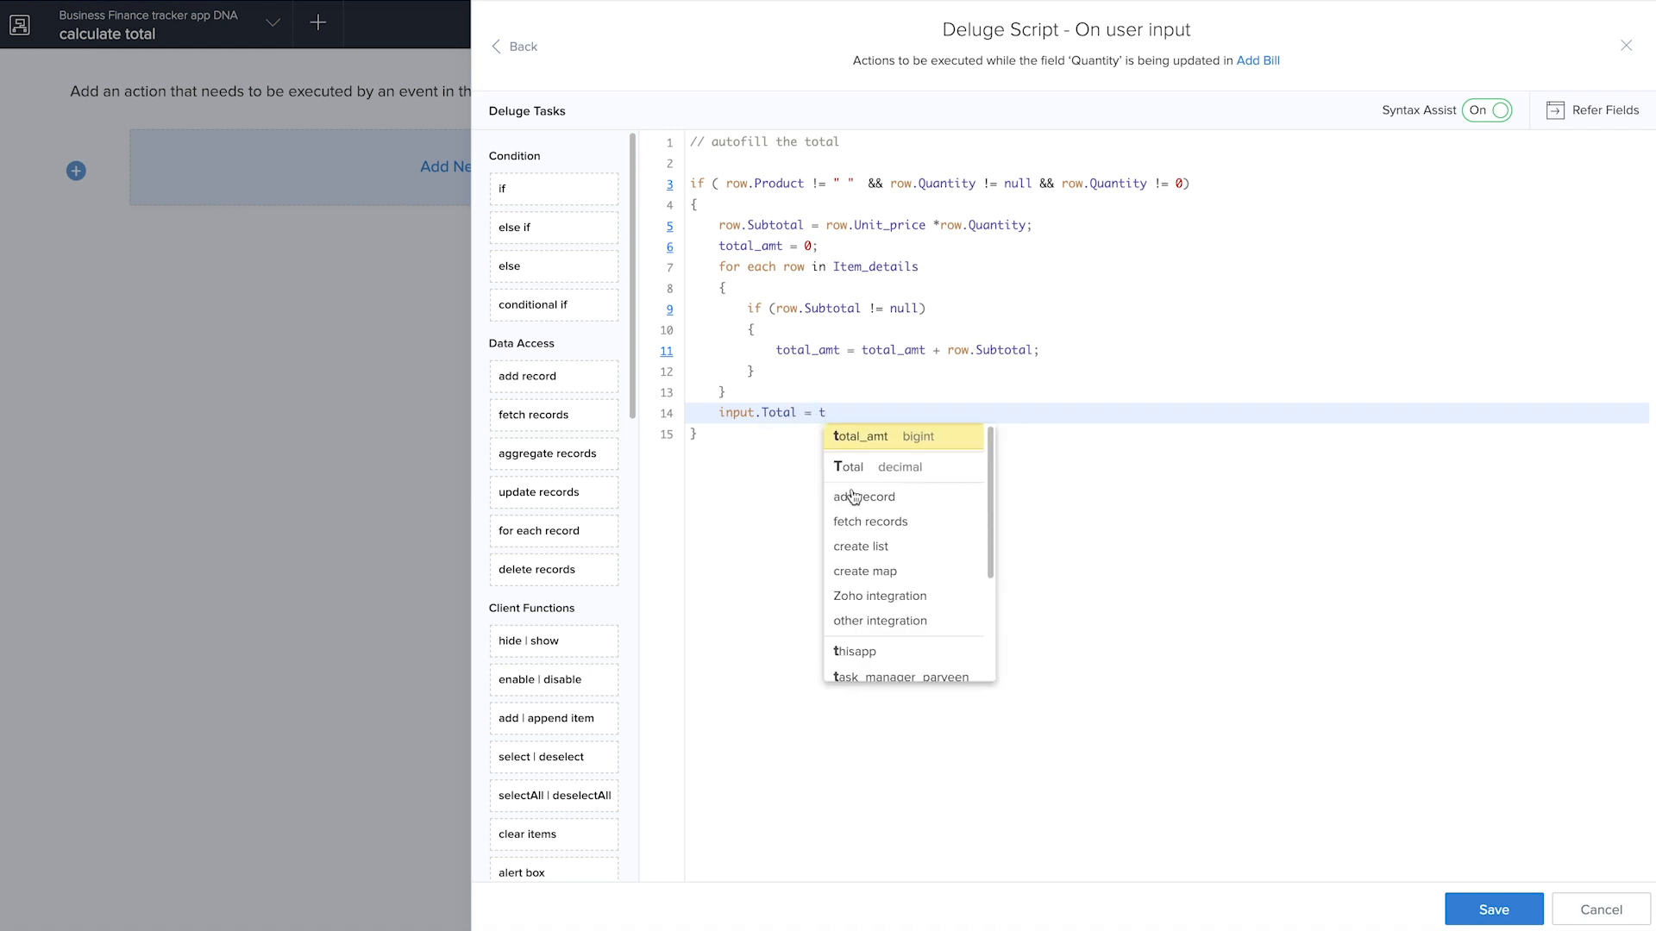
click(883, 439)
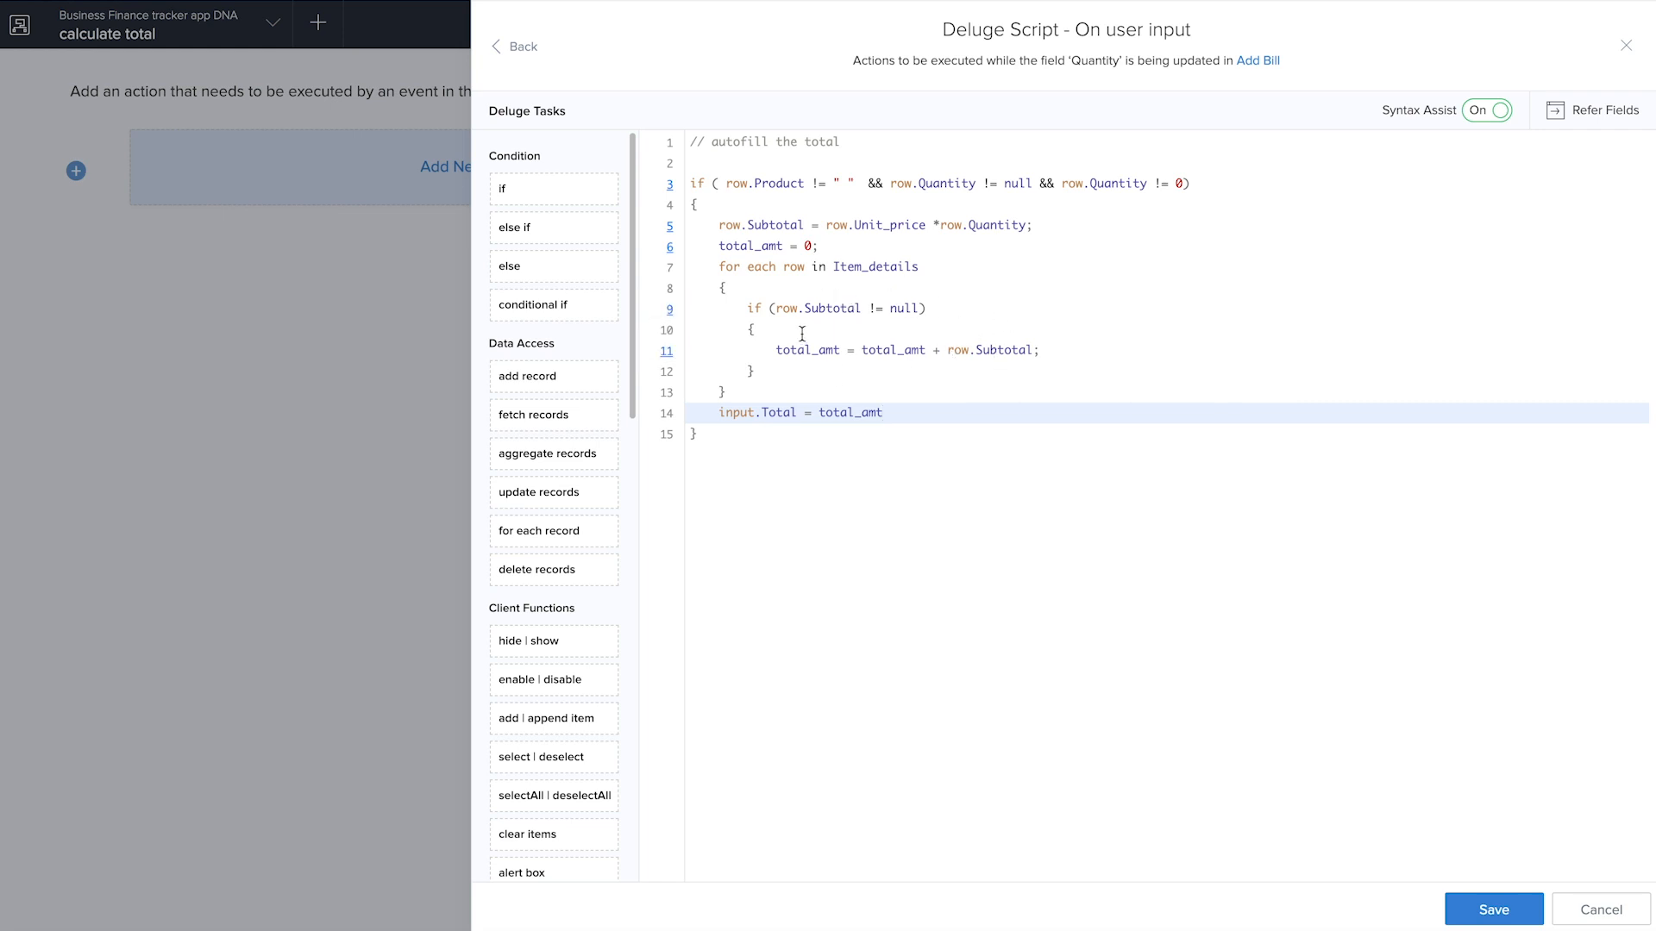
text(;)
Add an else branch to the outer if that clears the subtotal with row.Subtotal = null;
click(767, 445)
key(Return)
text(els)
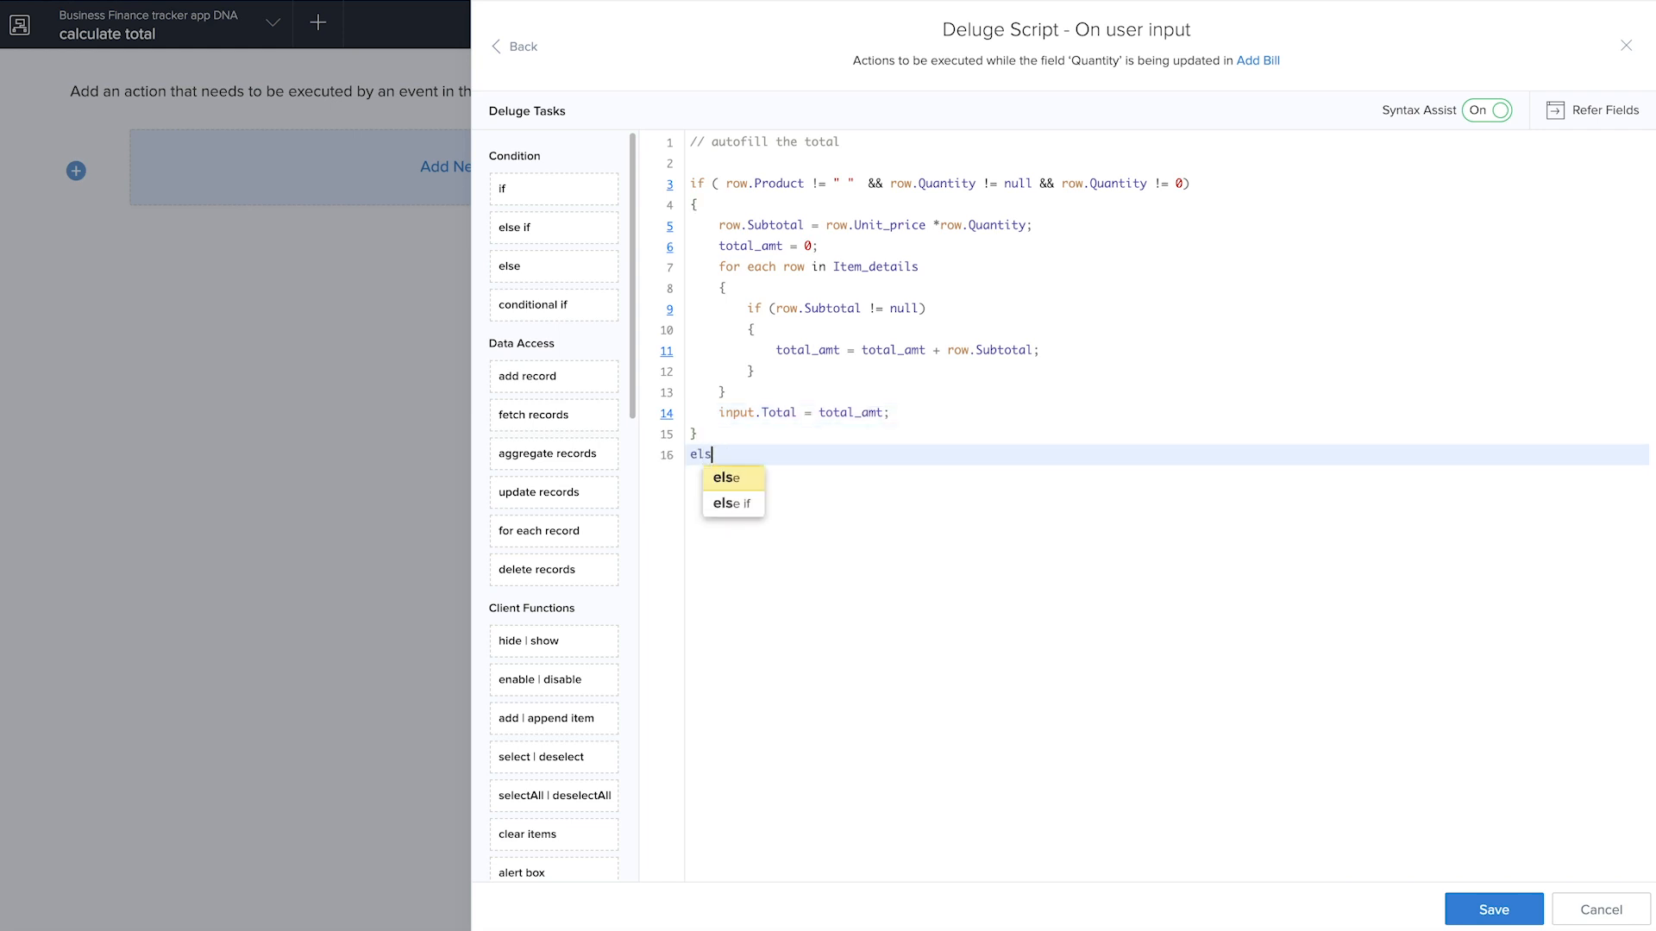
key(Return)
click(756, 472)
text(row.)
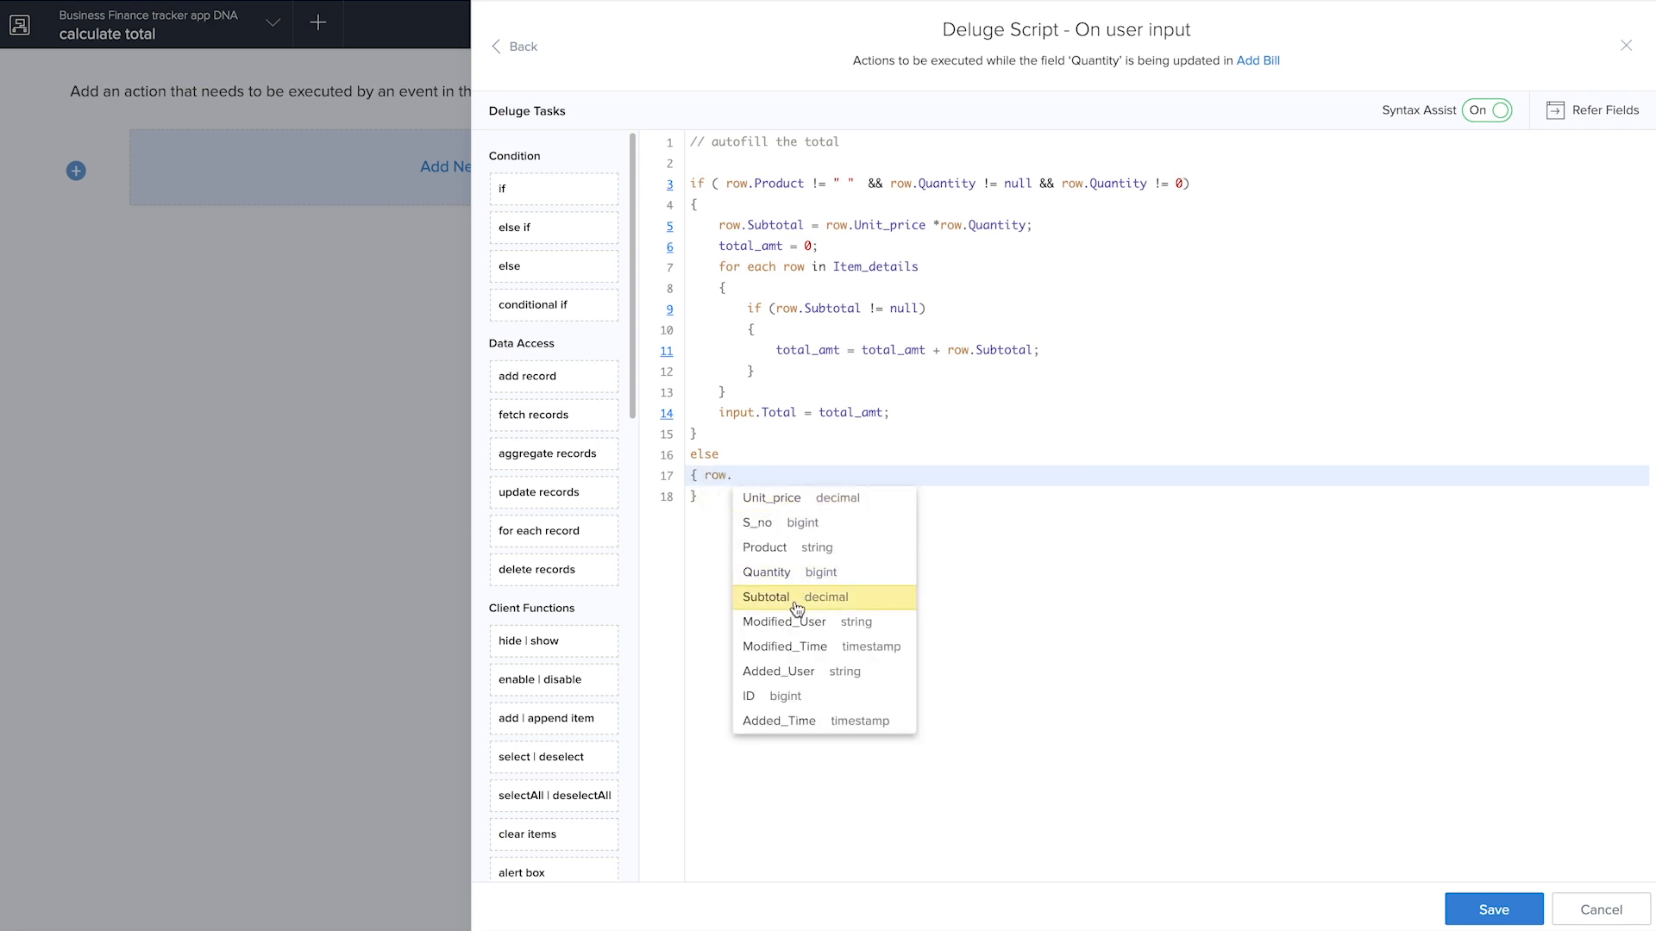
click(797, 610)
text(= null;)
key(Return)
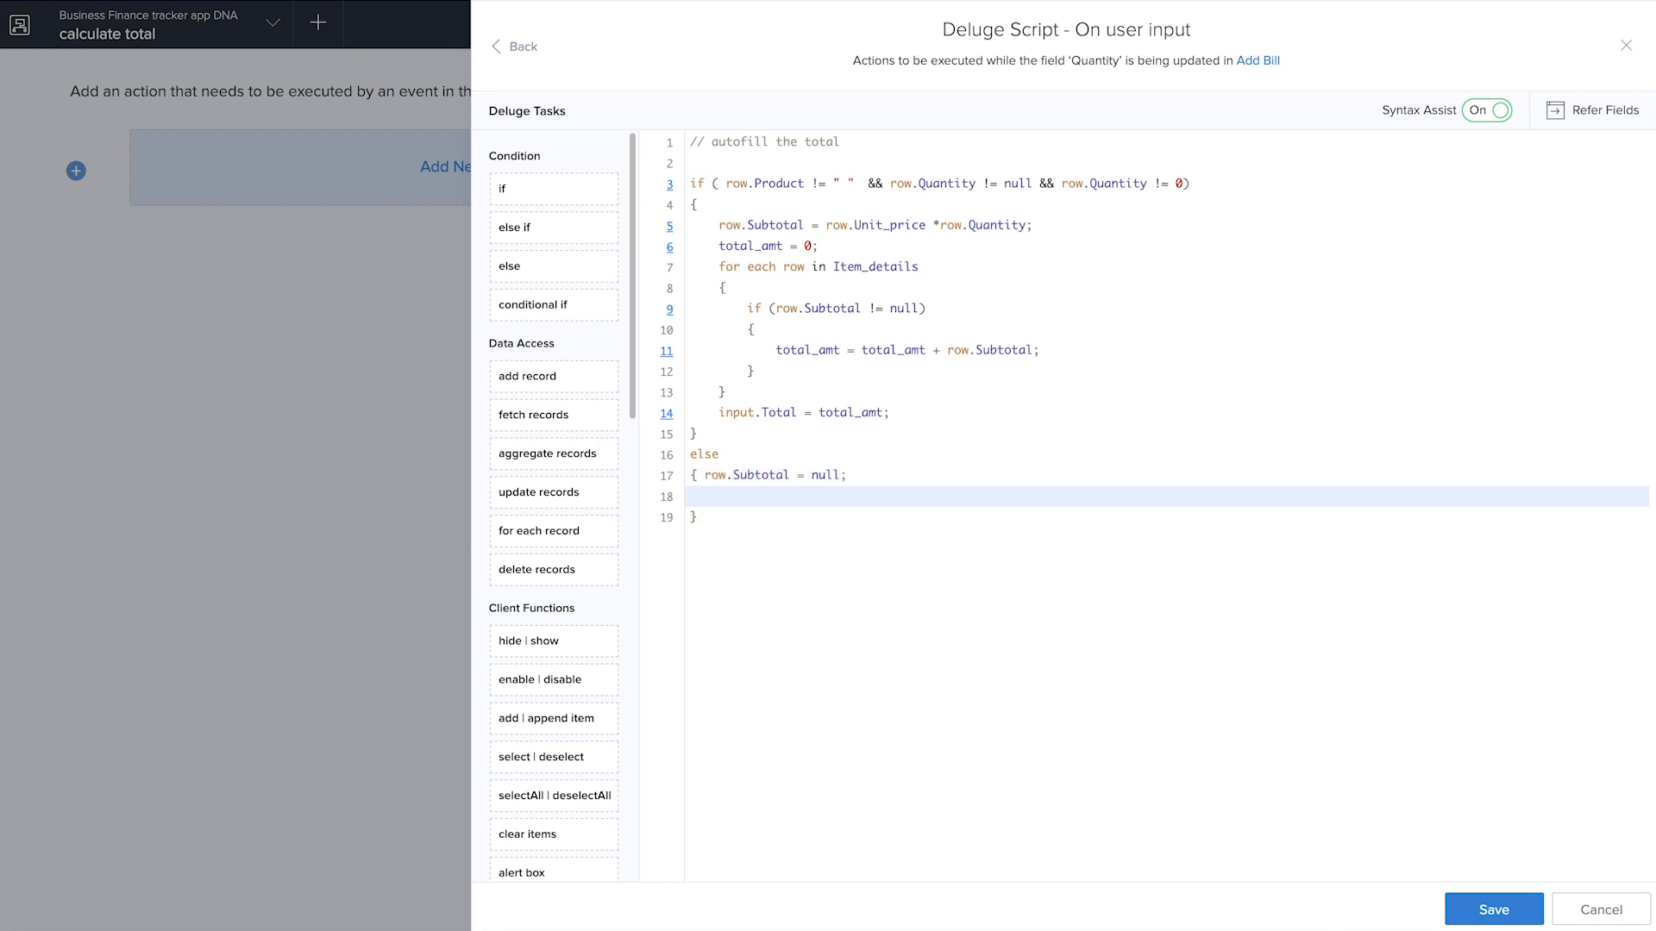
In the else branch, add the statement alert "Quantity of product should be atleast 1"; below the subtotal reset
text(alert ")
text(Quantity)
text( of product should be a)
text(tleast 1 or)
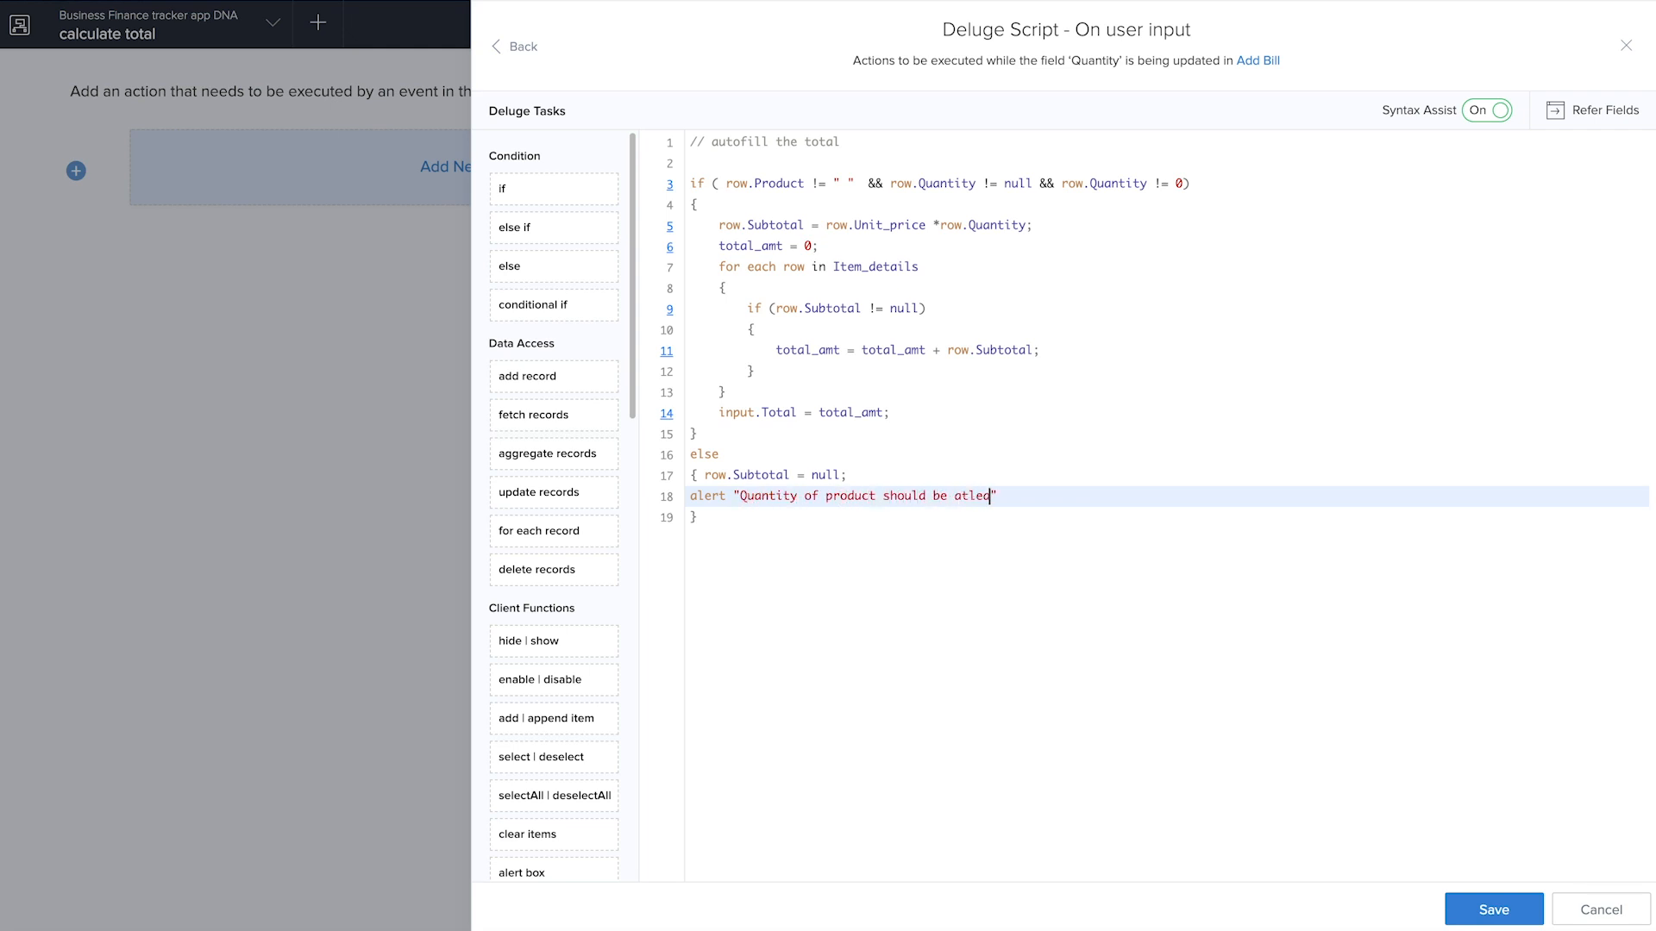
key(BackSpace)
key(BackSpace)
key(BackSpace)
key(BackSpace)
click(1047, 496)
text(;)
Below the if/else blocks, begin a net total assignment with input.Net_Total = (input.Total * input.Percent)/100
click(912, 547)
key(Return)
key(Return)
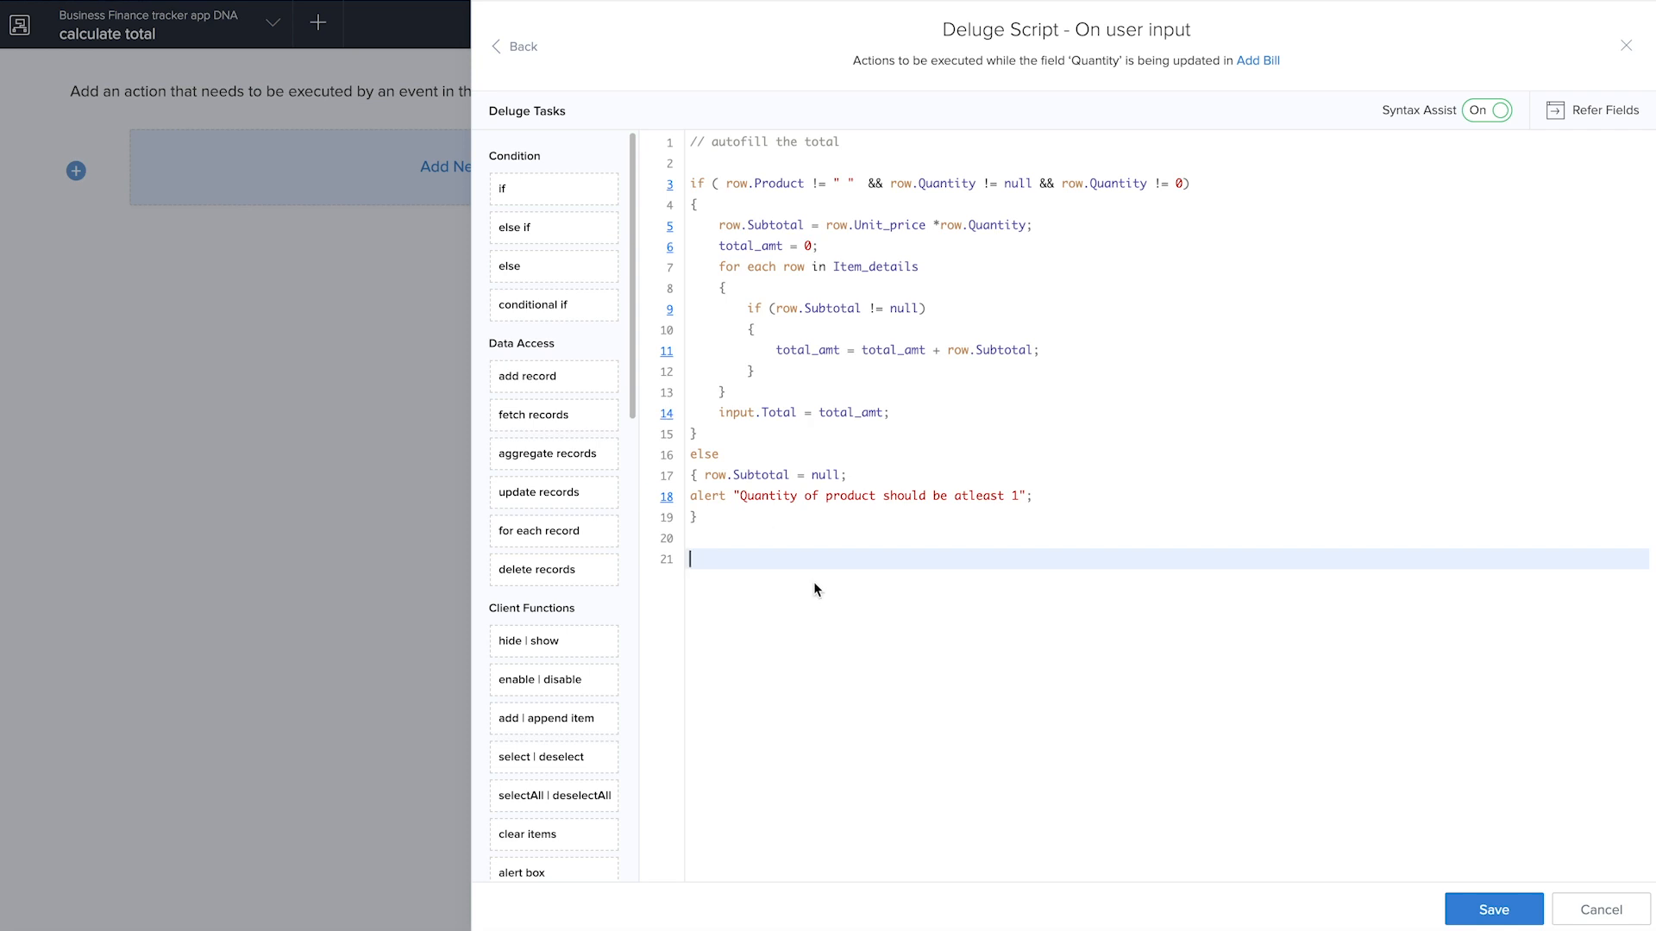
text(input.)
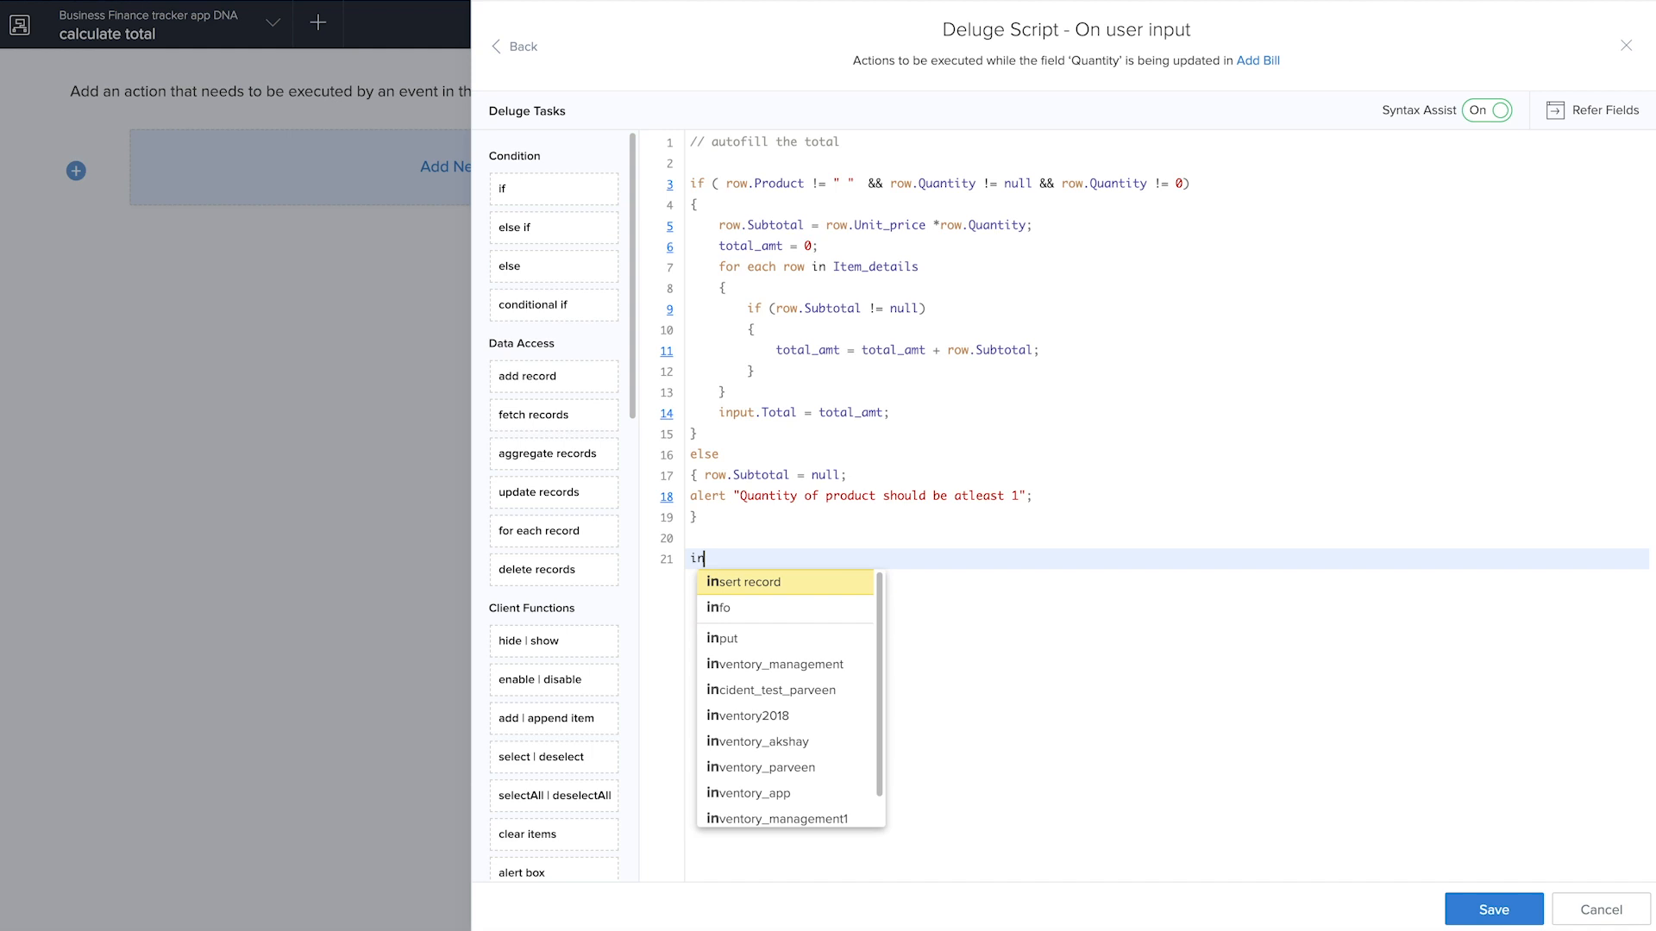
key(Down)
key(Down)
key(Down)
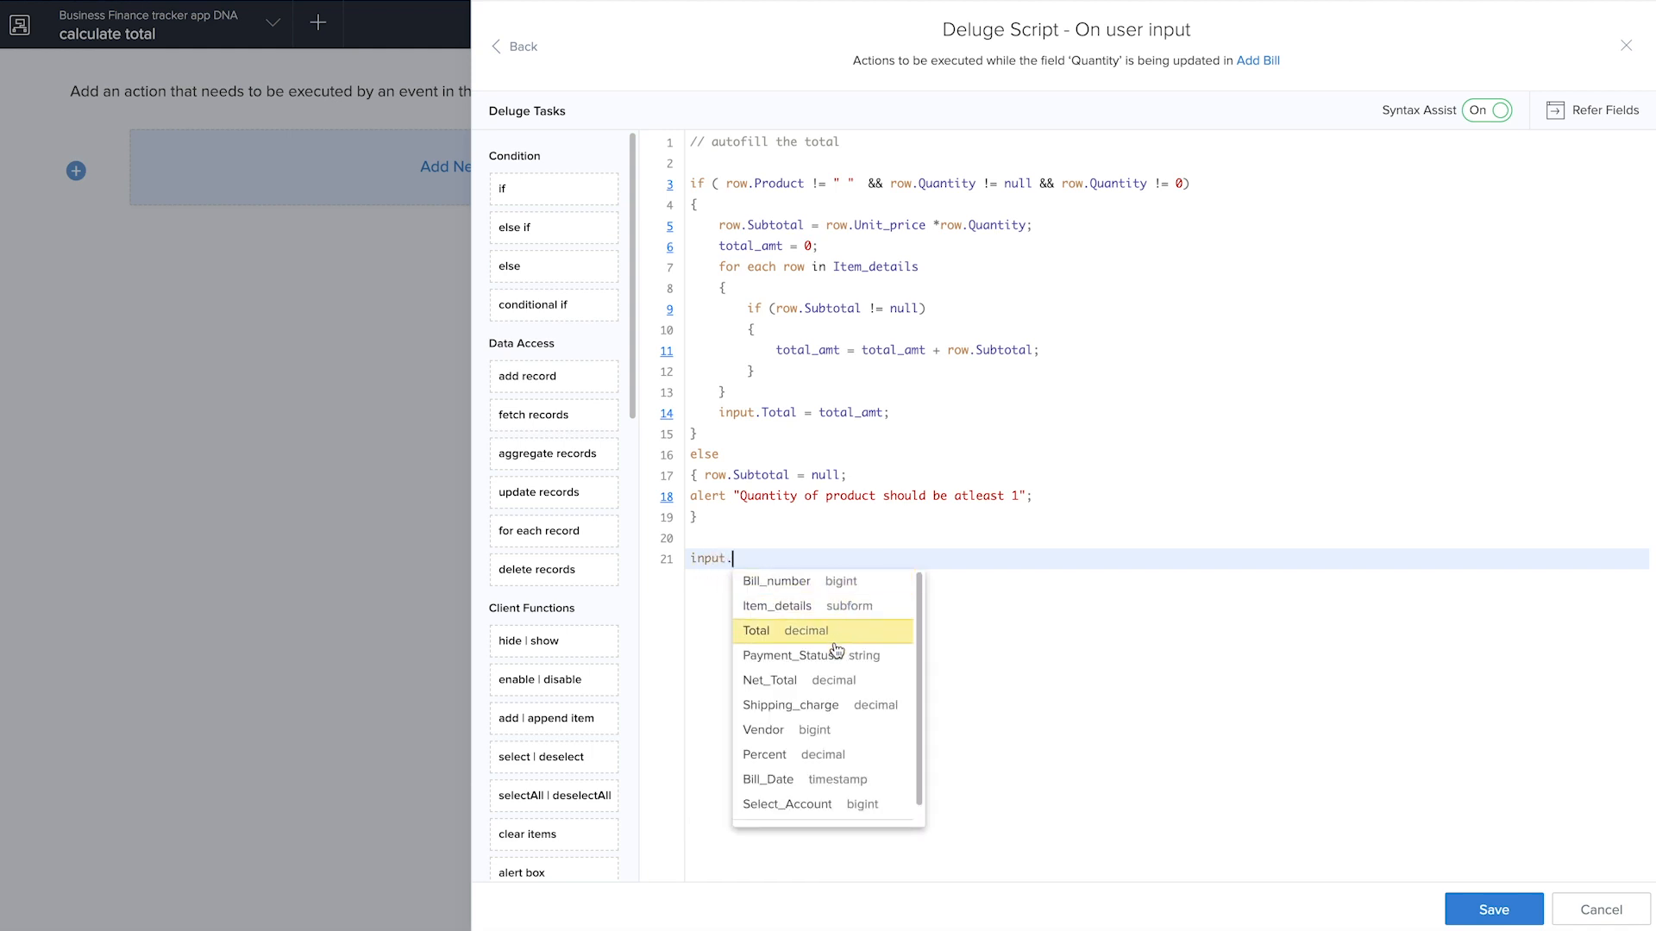
key(Return)
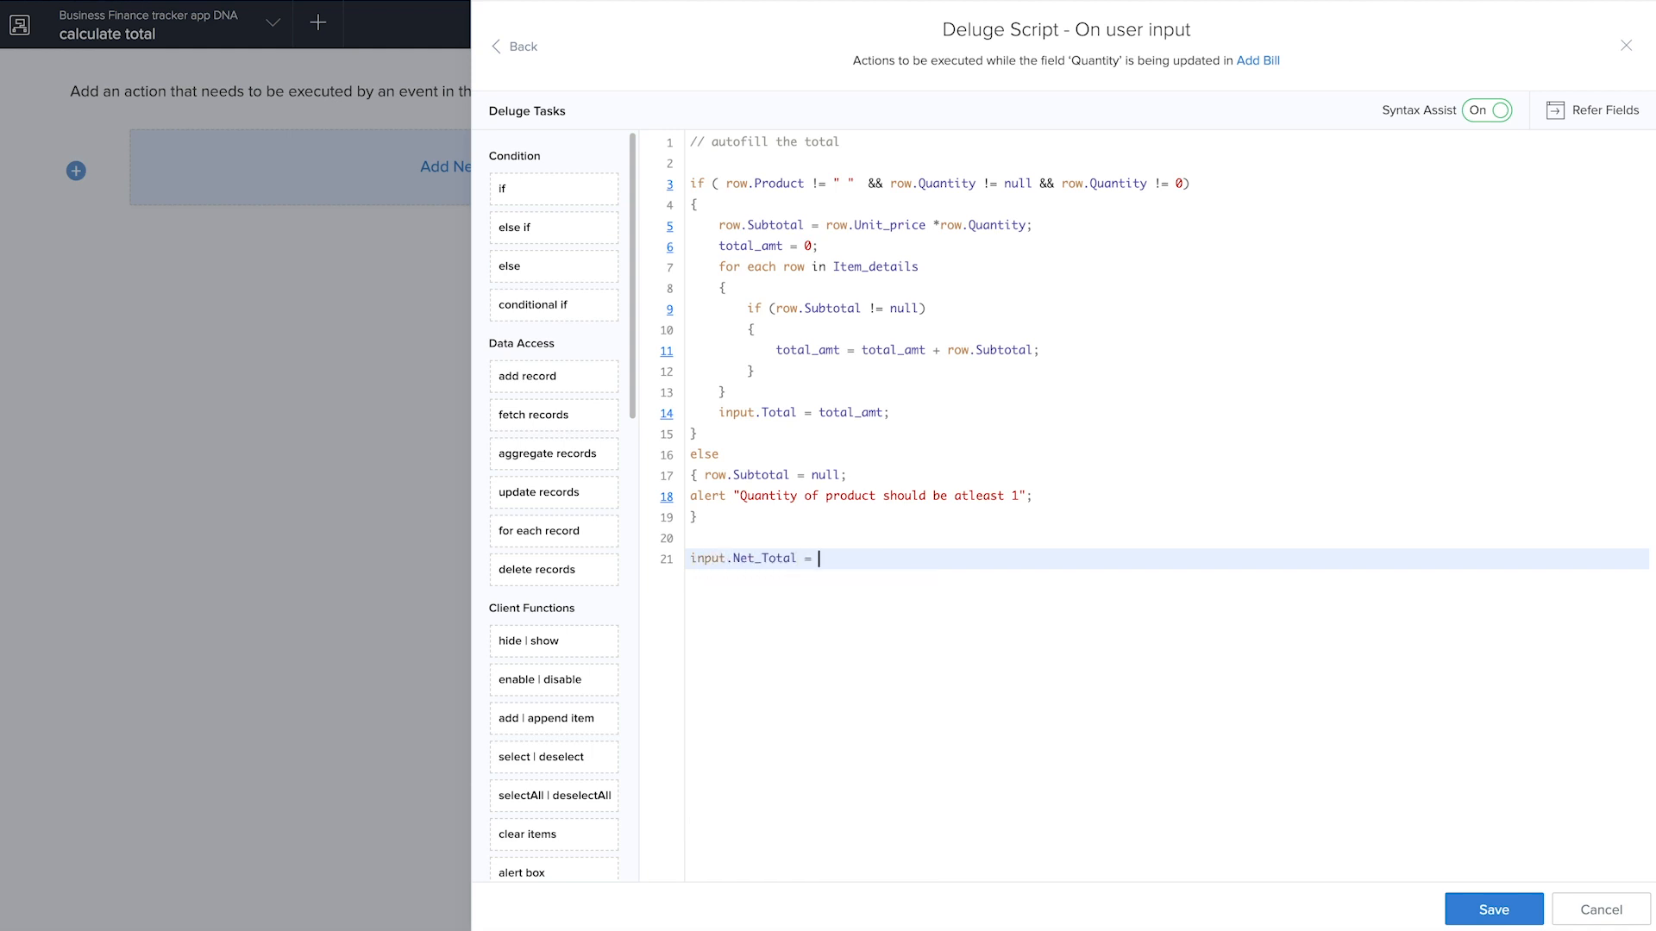
text(= (input.)
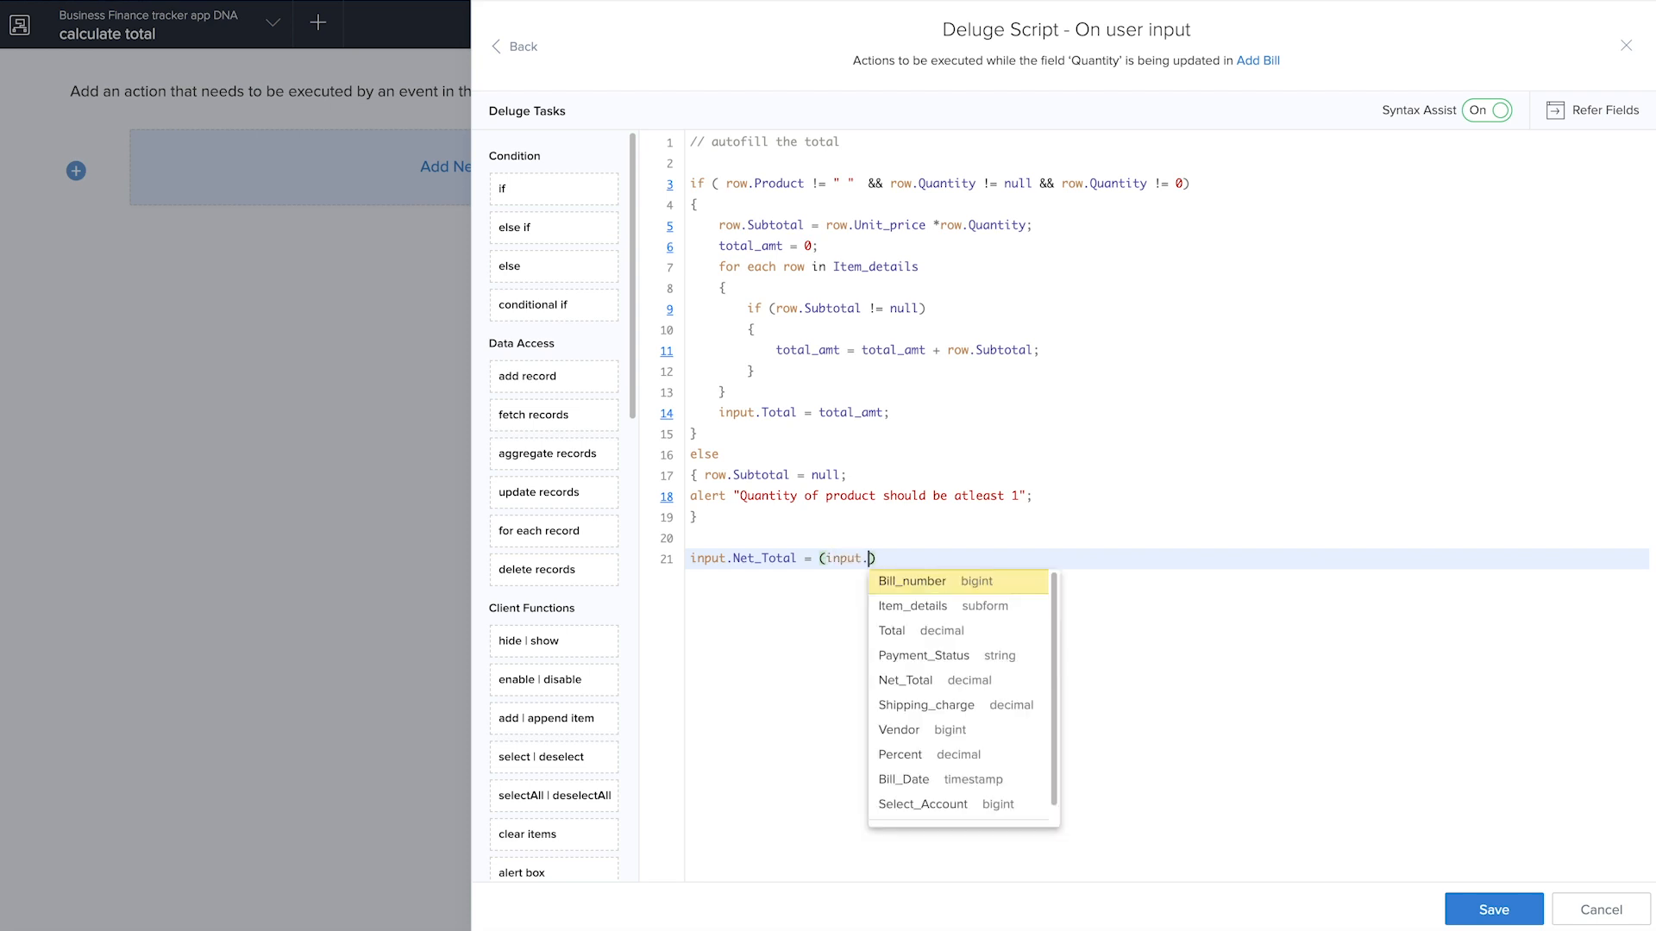
click(931, 643)
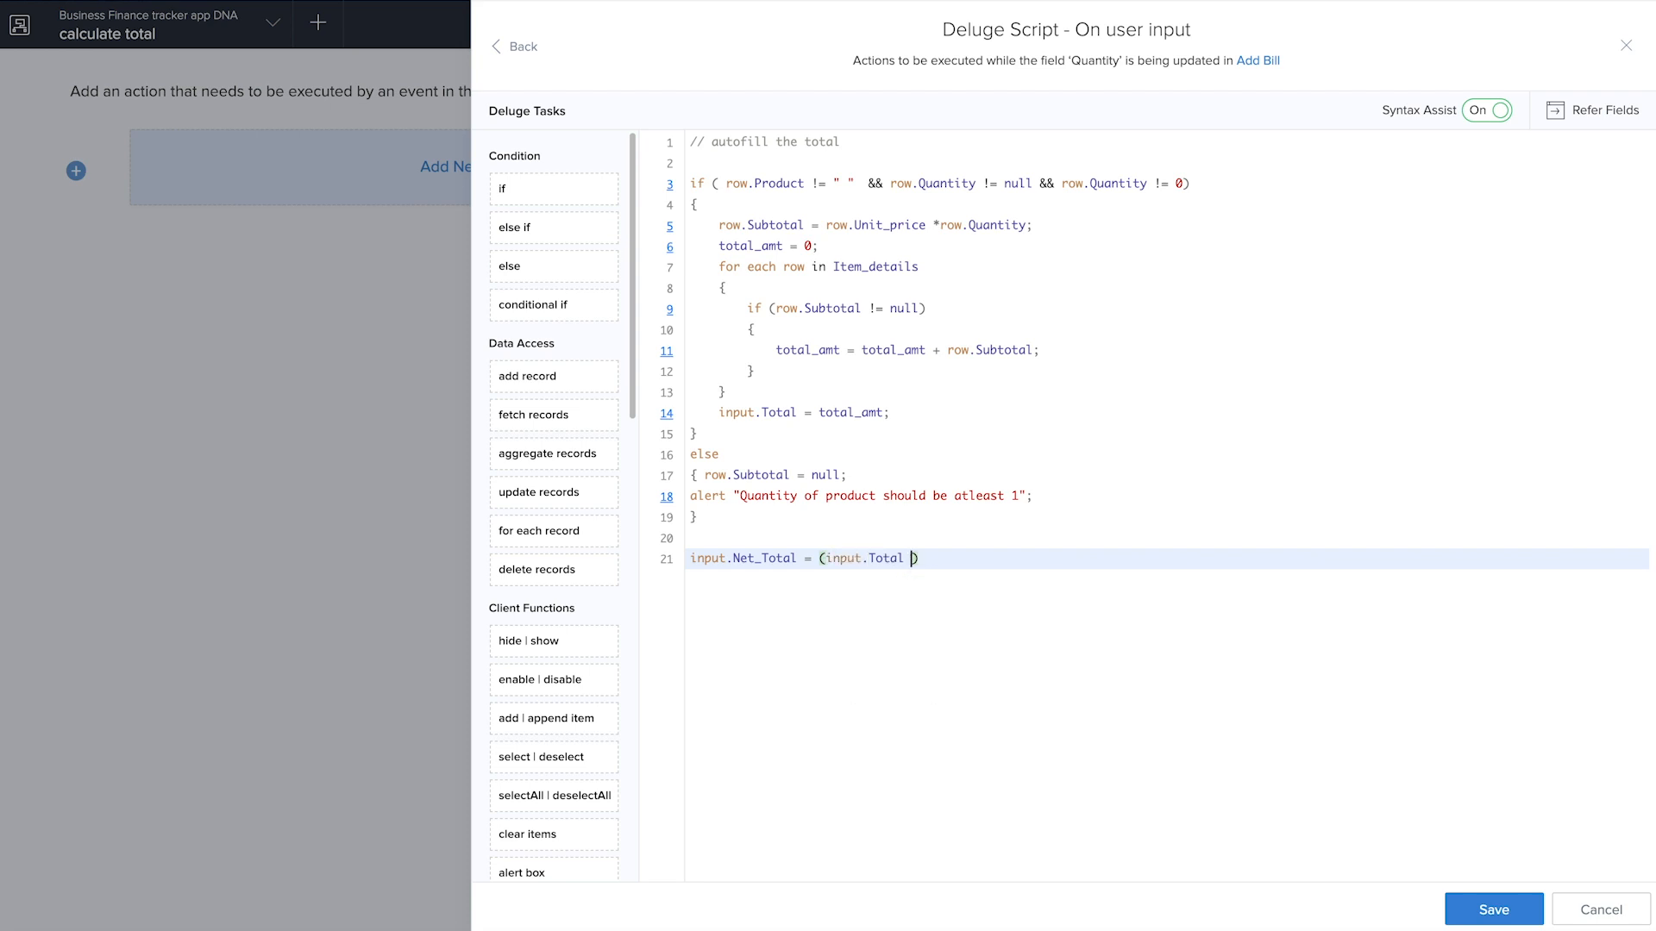
text(* input.)
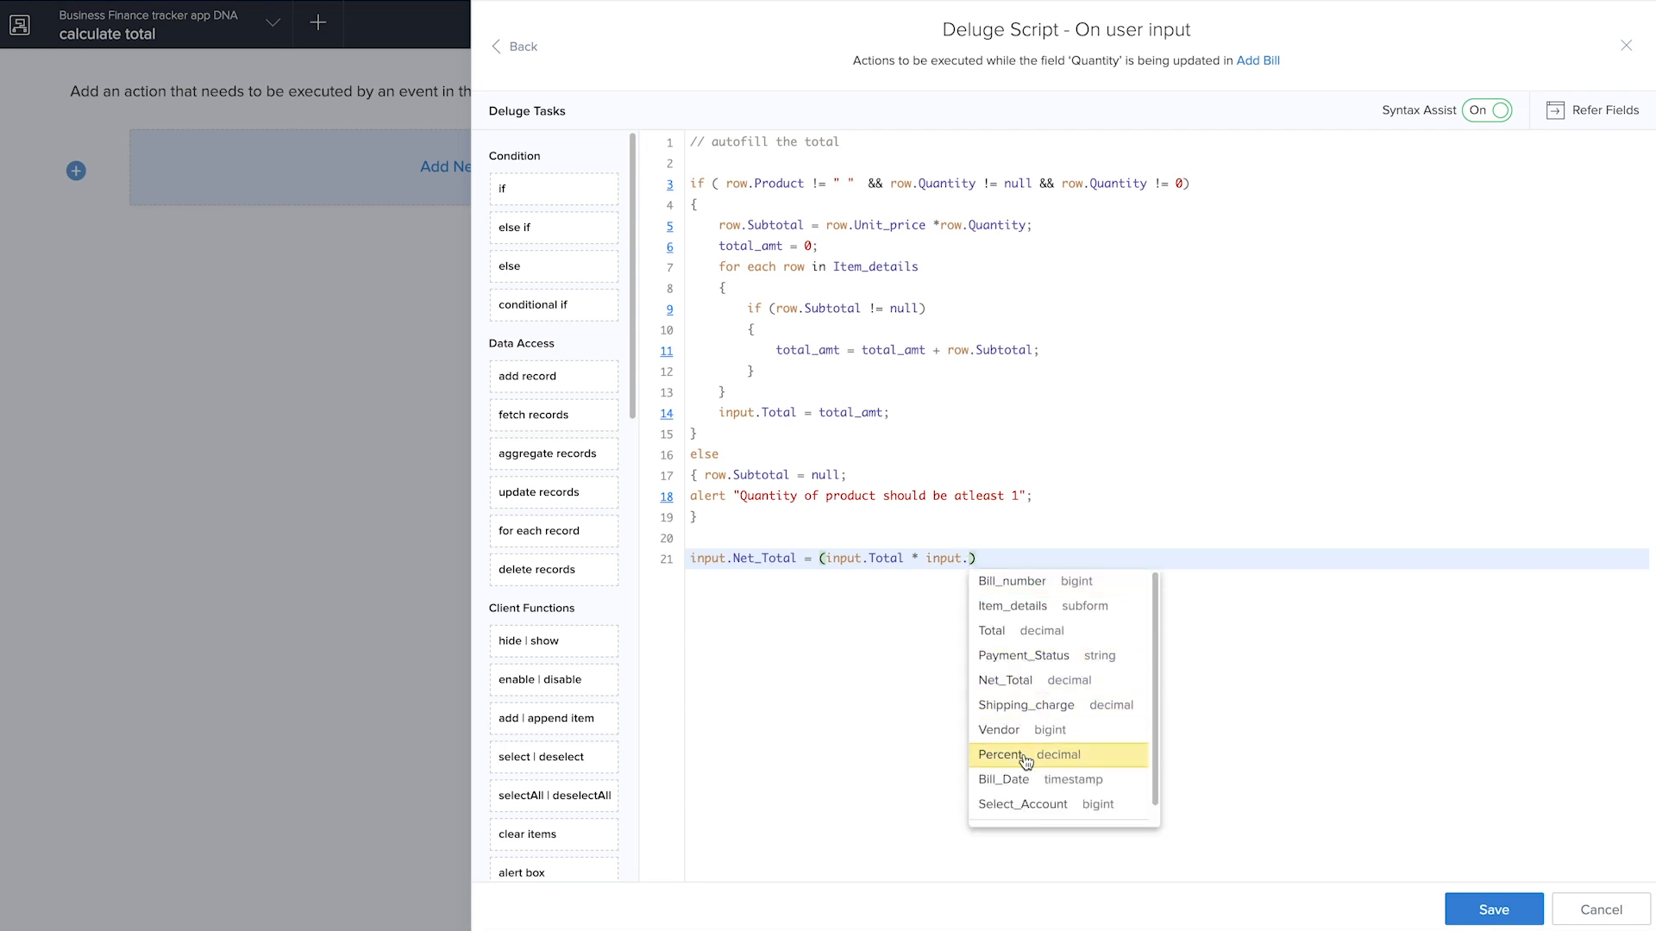
scroll(1020, 759, down, 1)
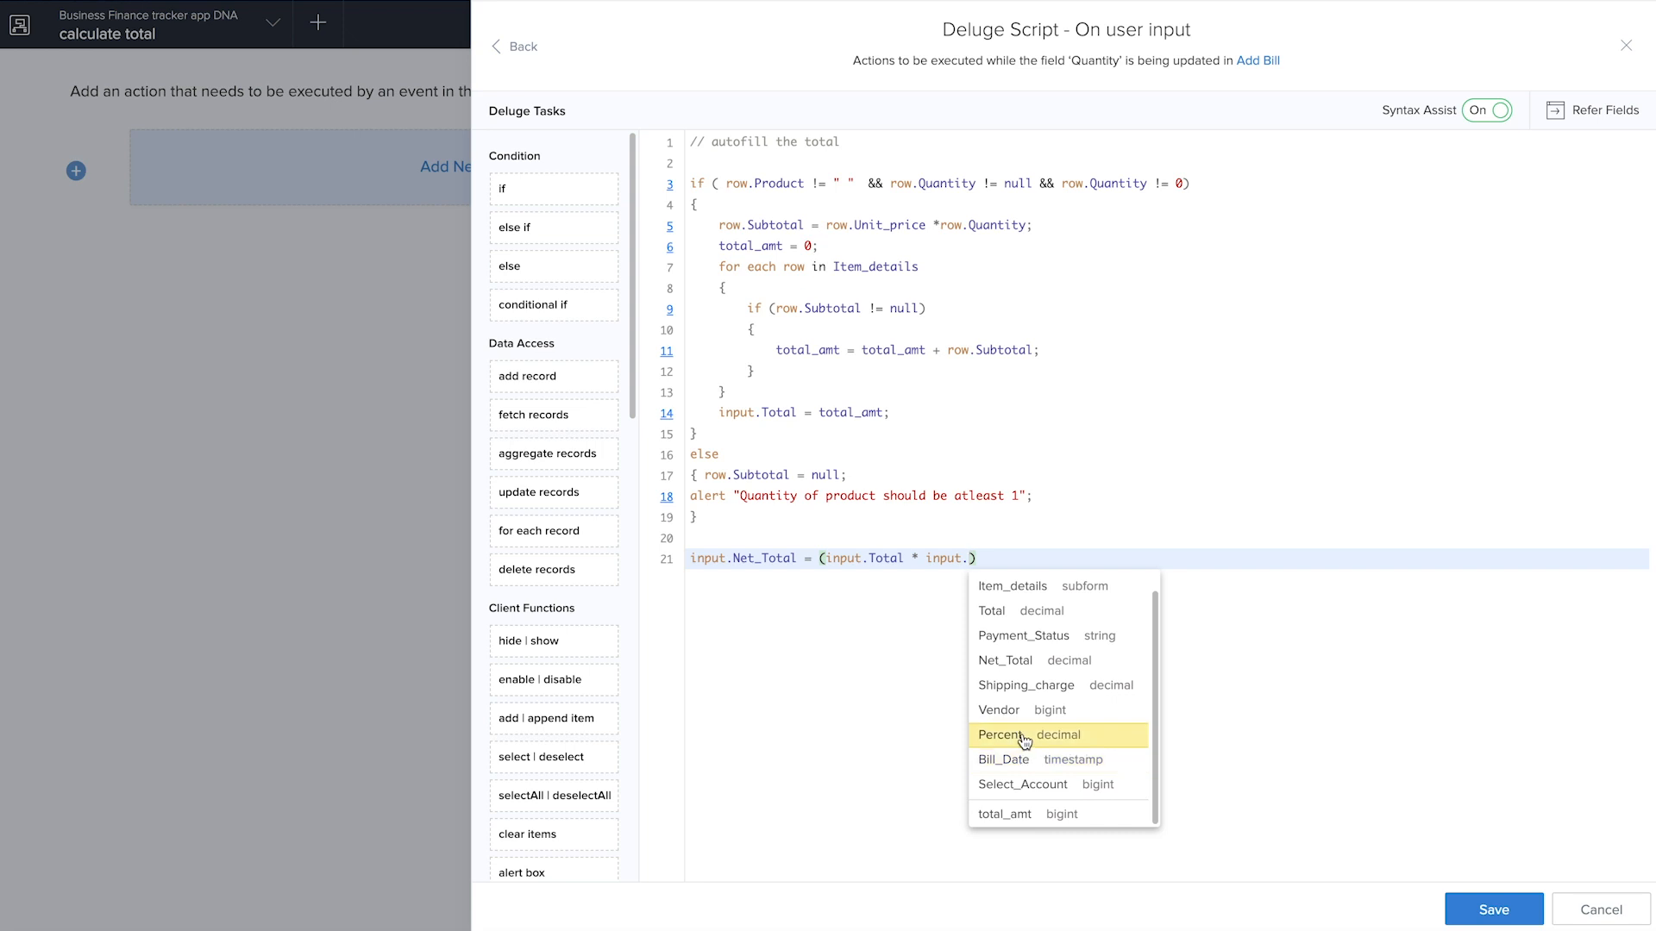
click(1024, 732)
text(/)
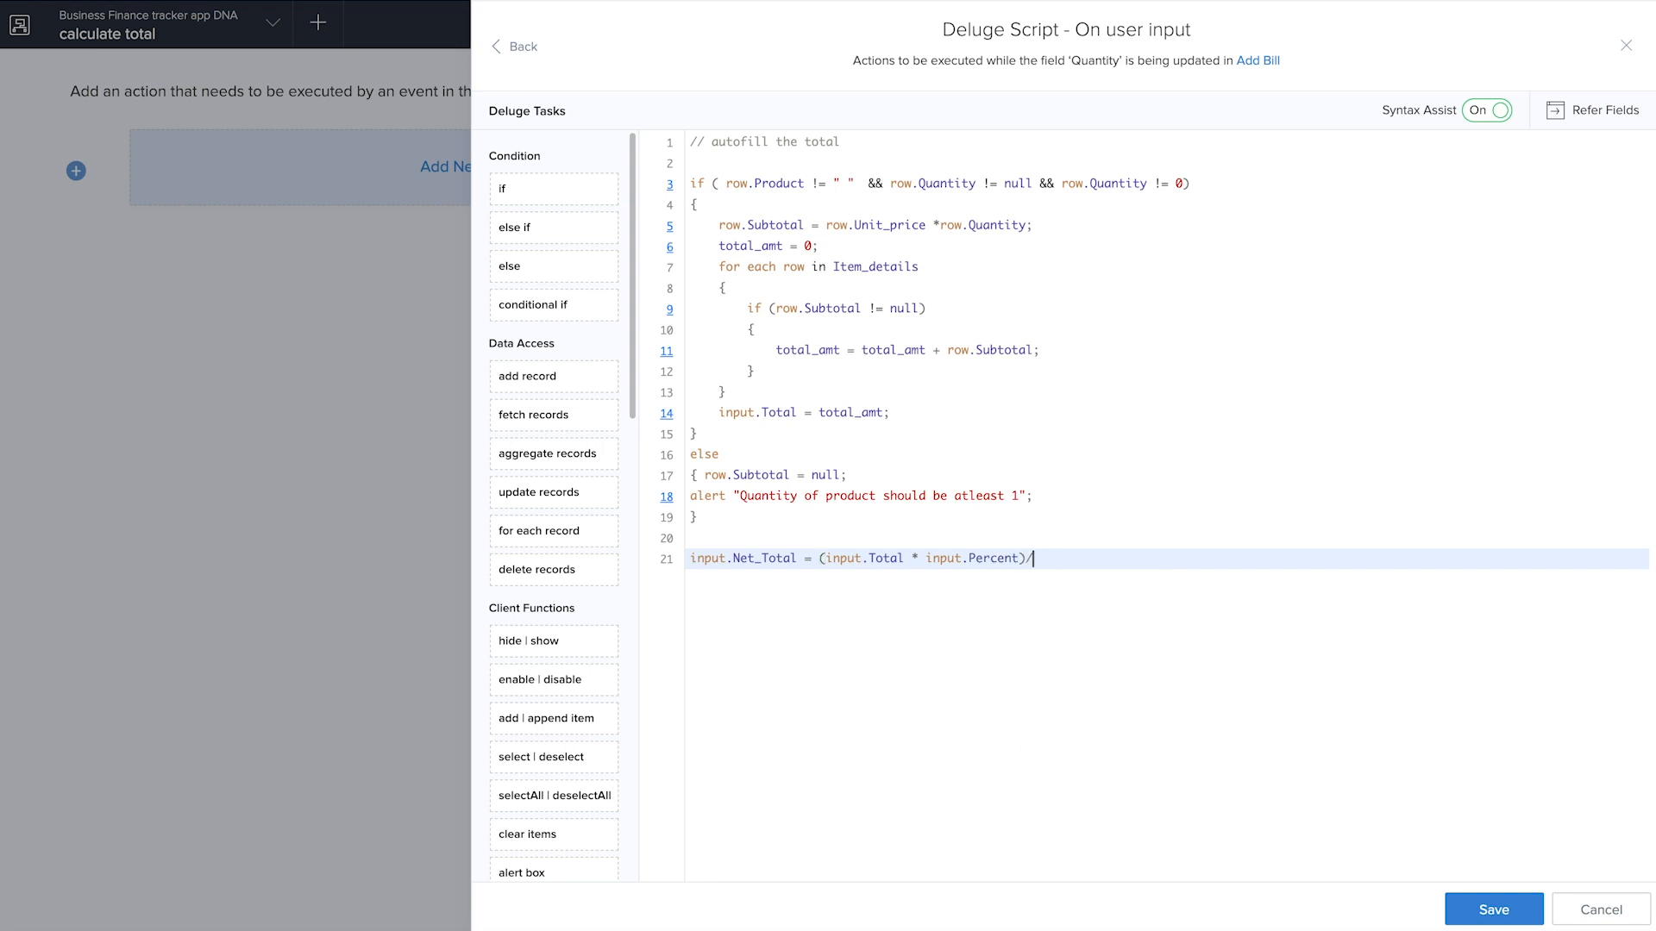
text(100 + input.)
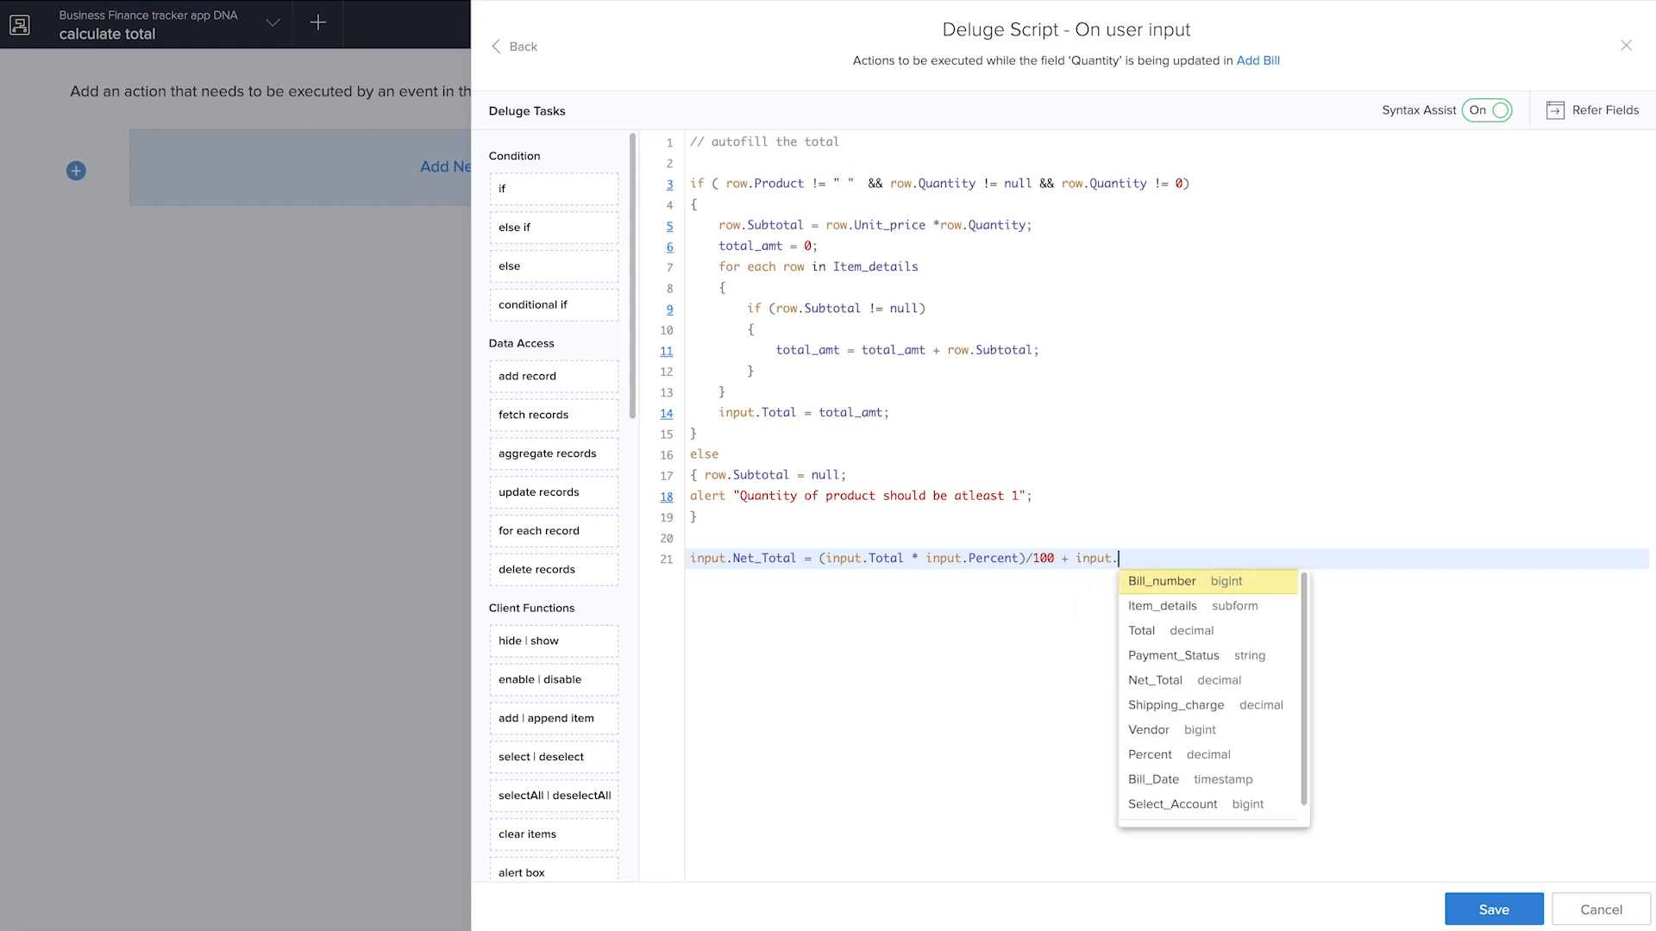
Complete the net total formula with + input.Total +input.Shipping_charge; and try to save the script
key(Down)
key(Down)
key(Return)
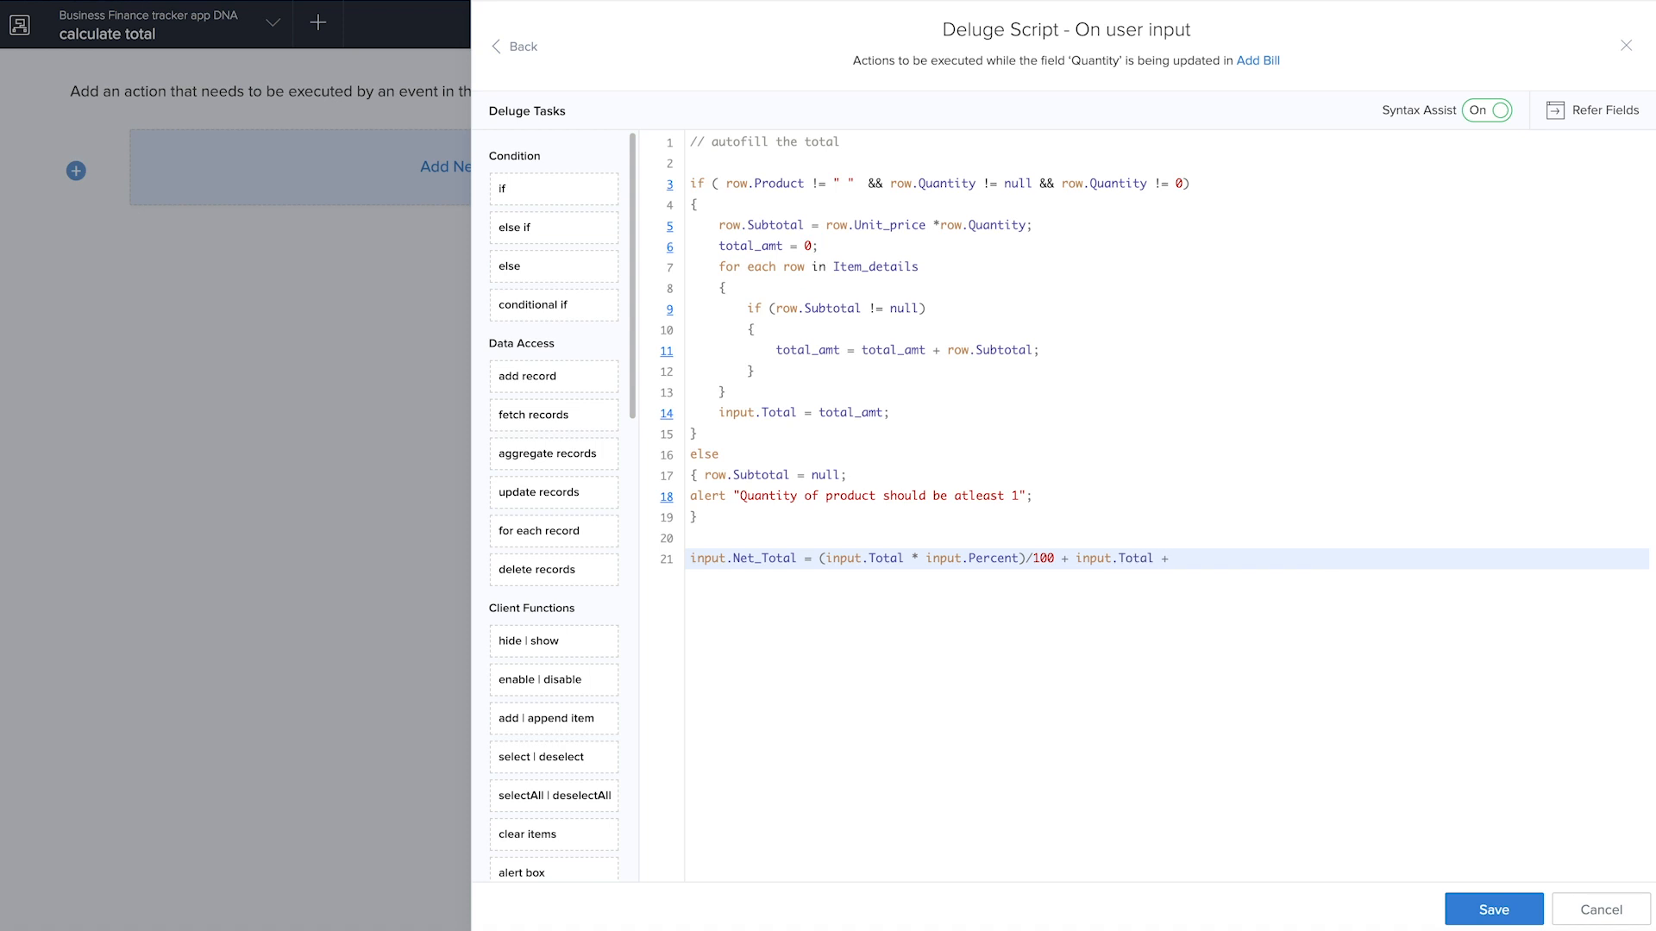
text(+ i)
key(BackSpace)
text(input)
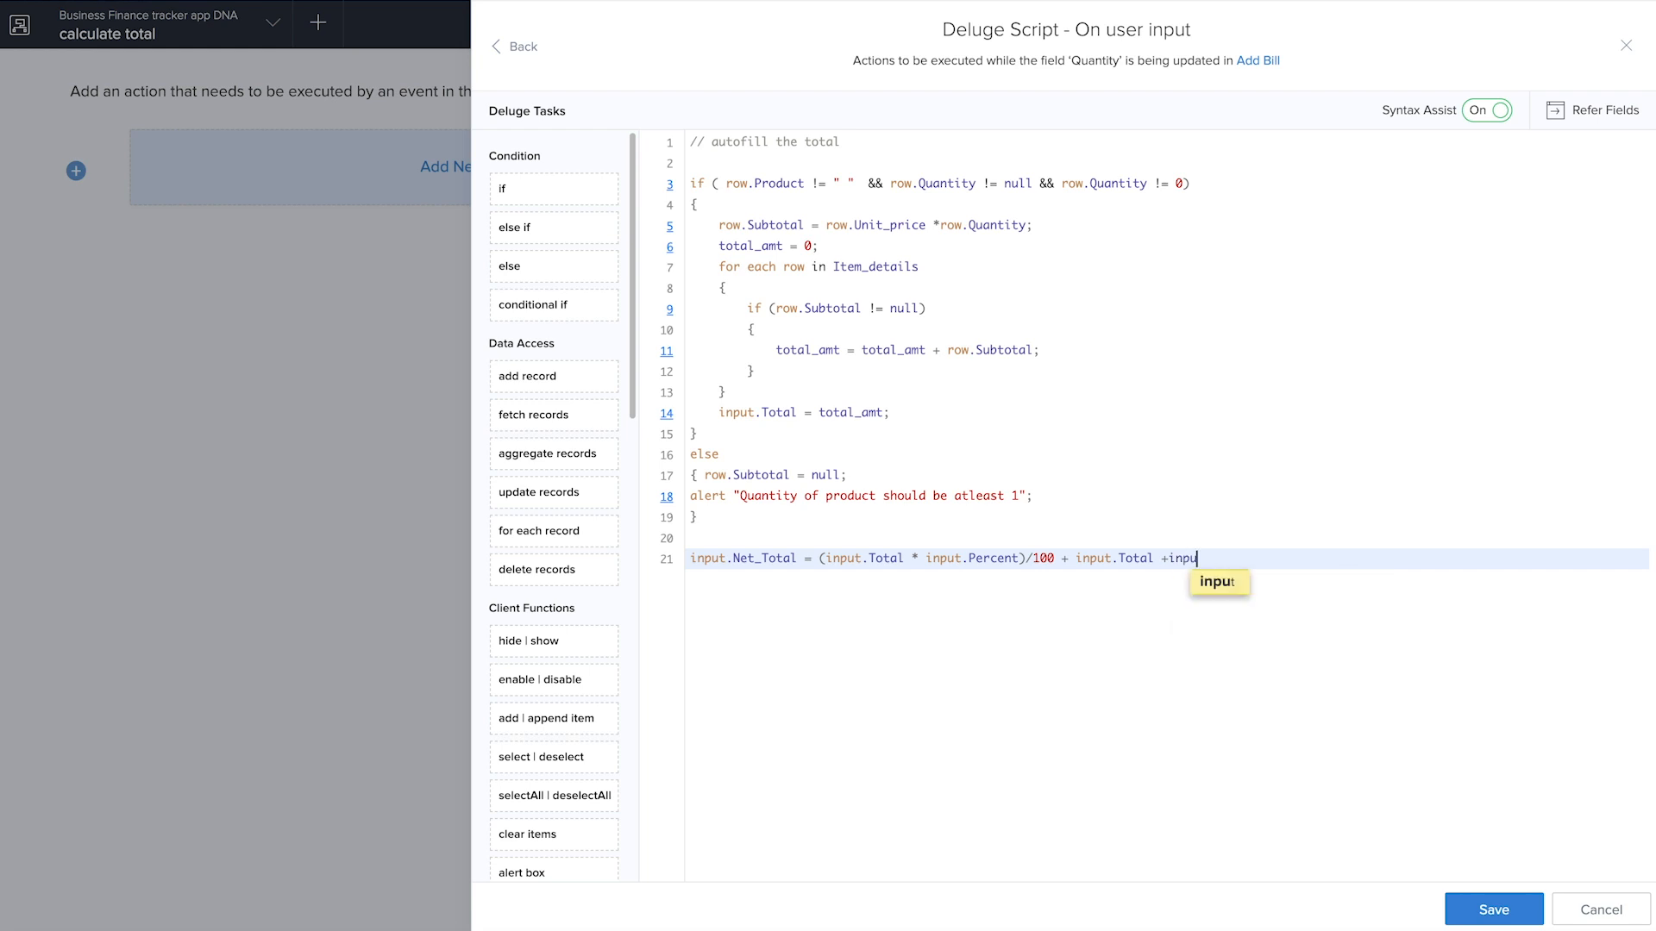
text(.)
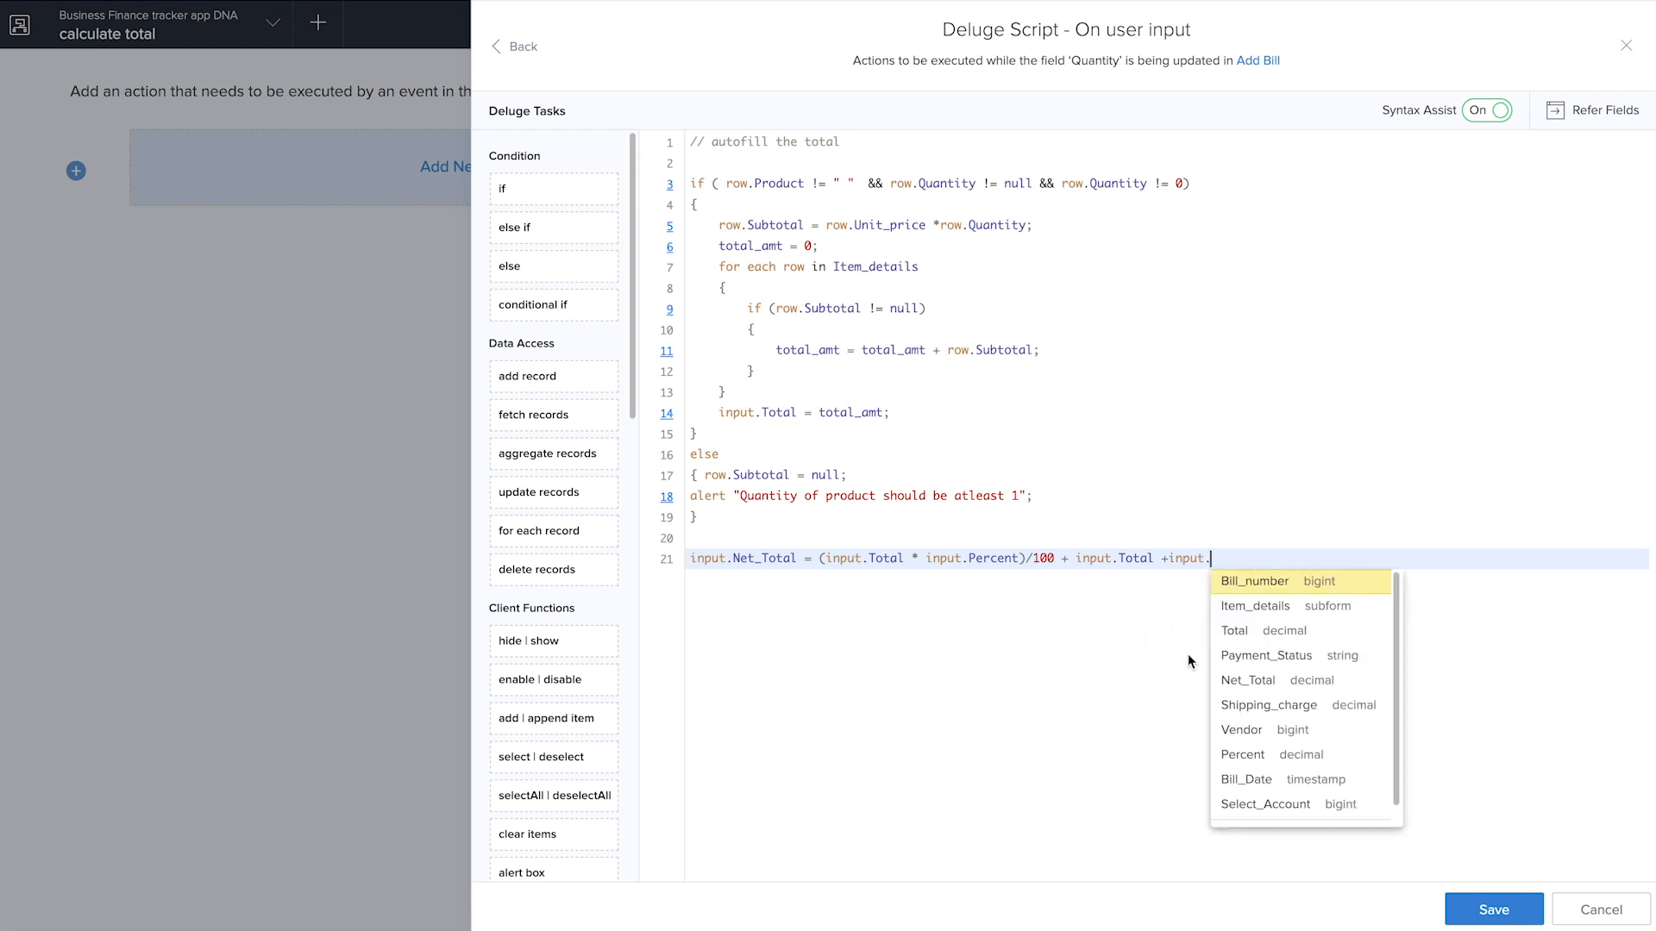
click(1286, 707)
text(;)
click(1493, 910)
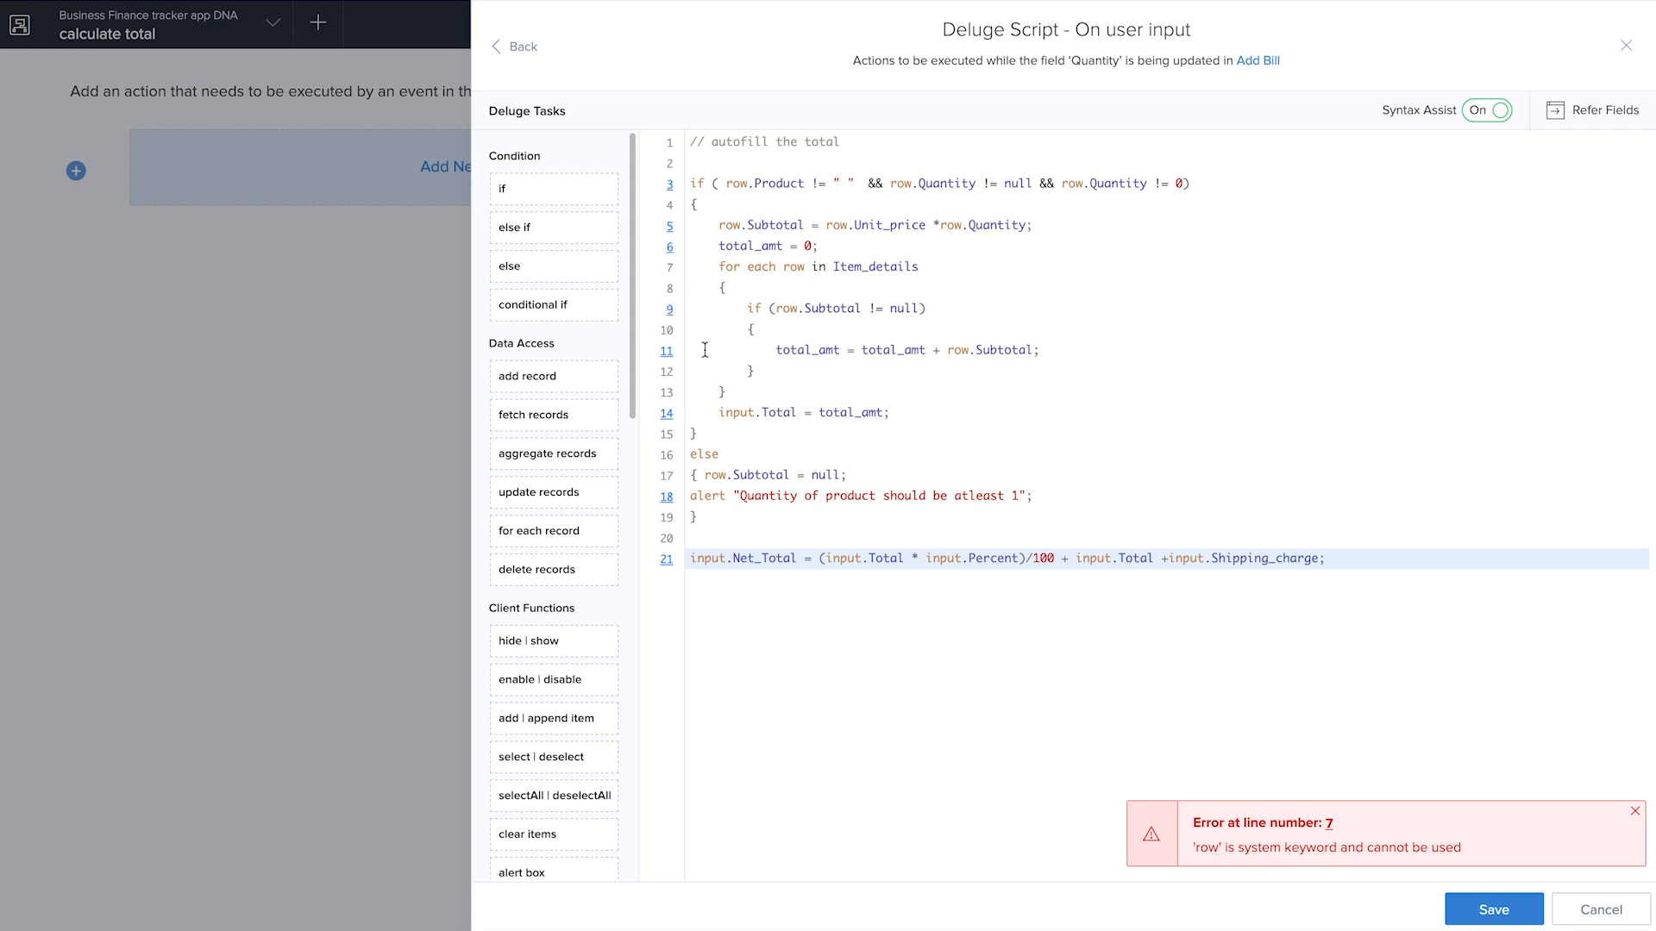
Change row to row_ in the loop header, nested condition, accumulation line and else-branch reset, save the script and finish the workflow
click(805, 269)
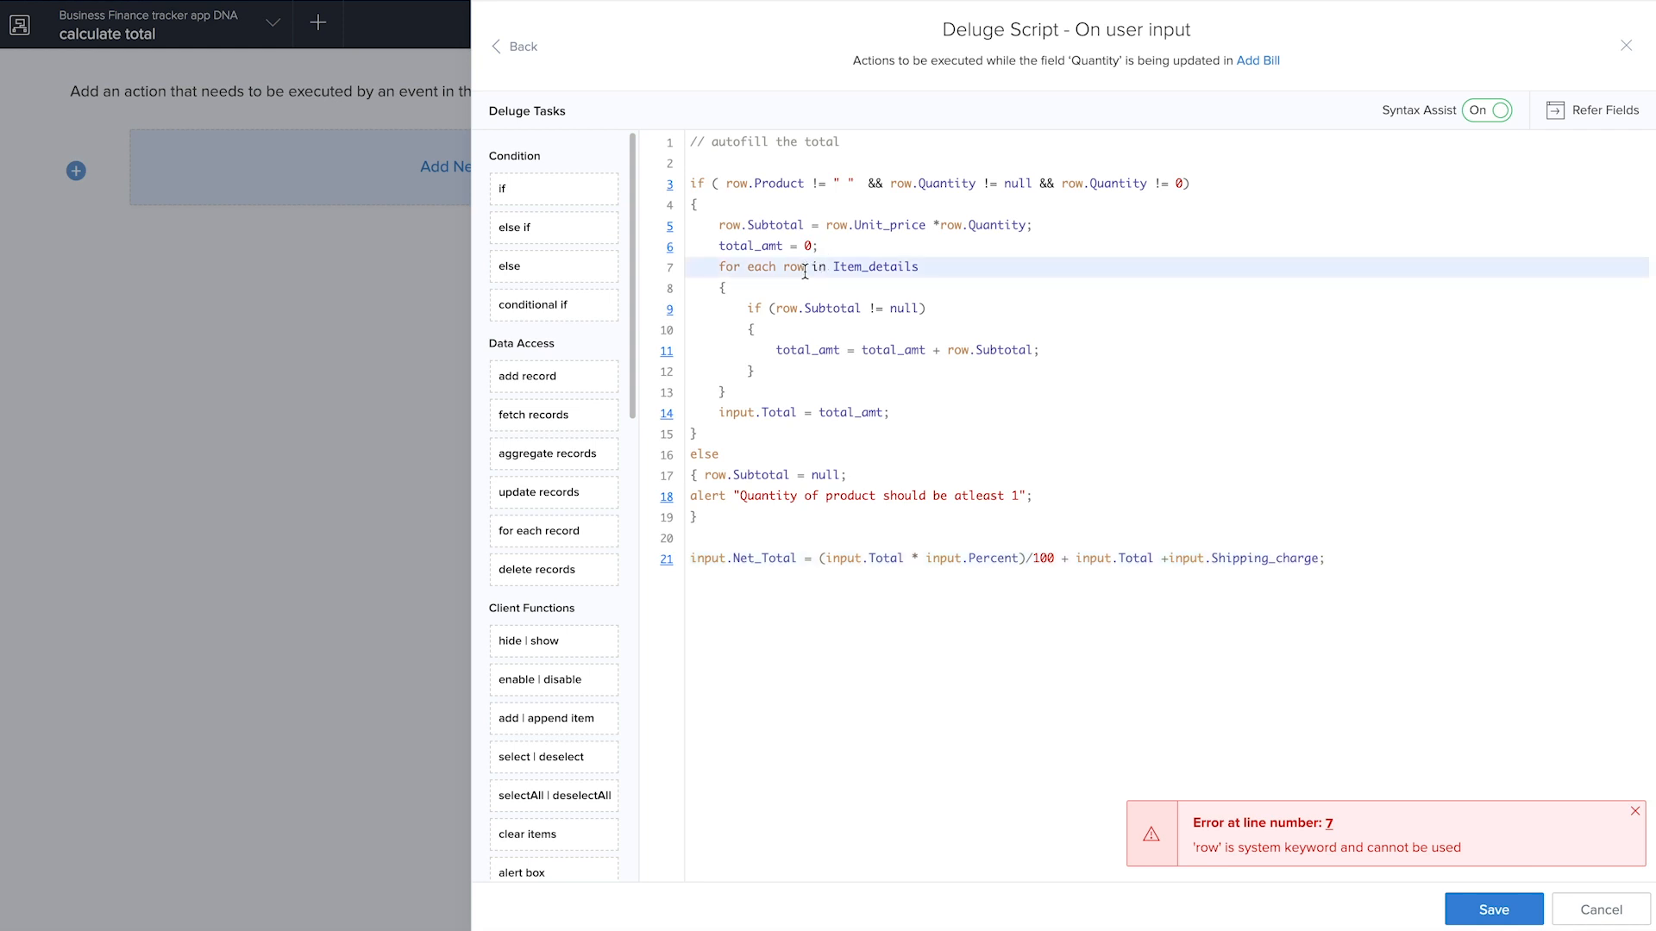
text(_)
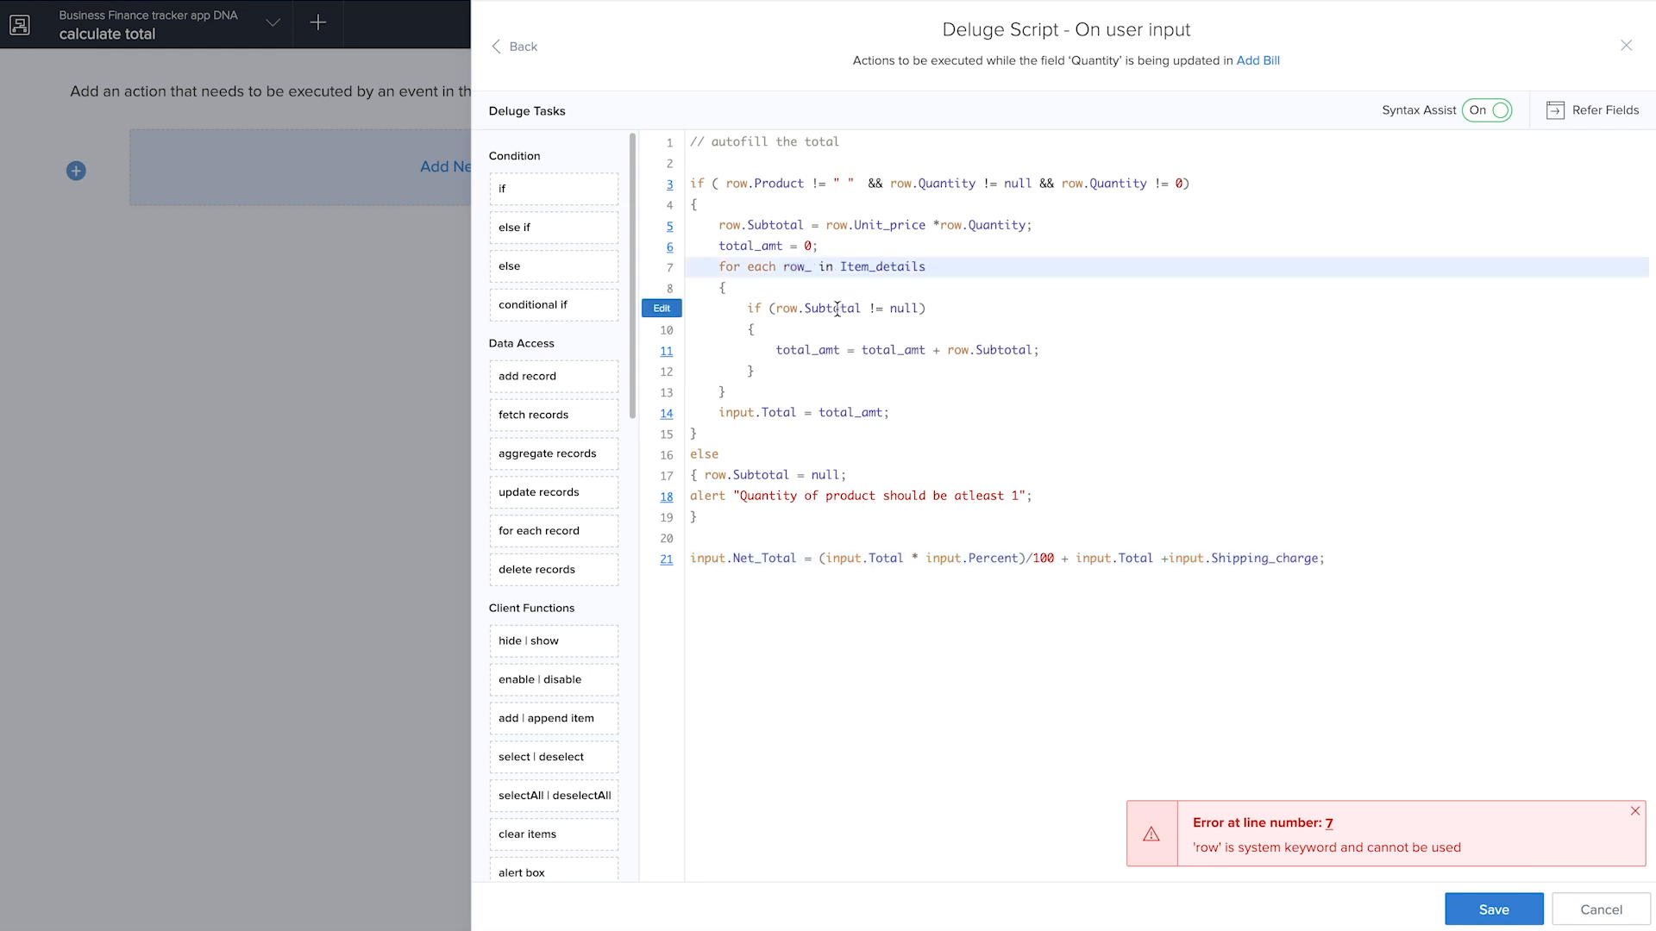
click(799, 309)
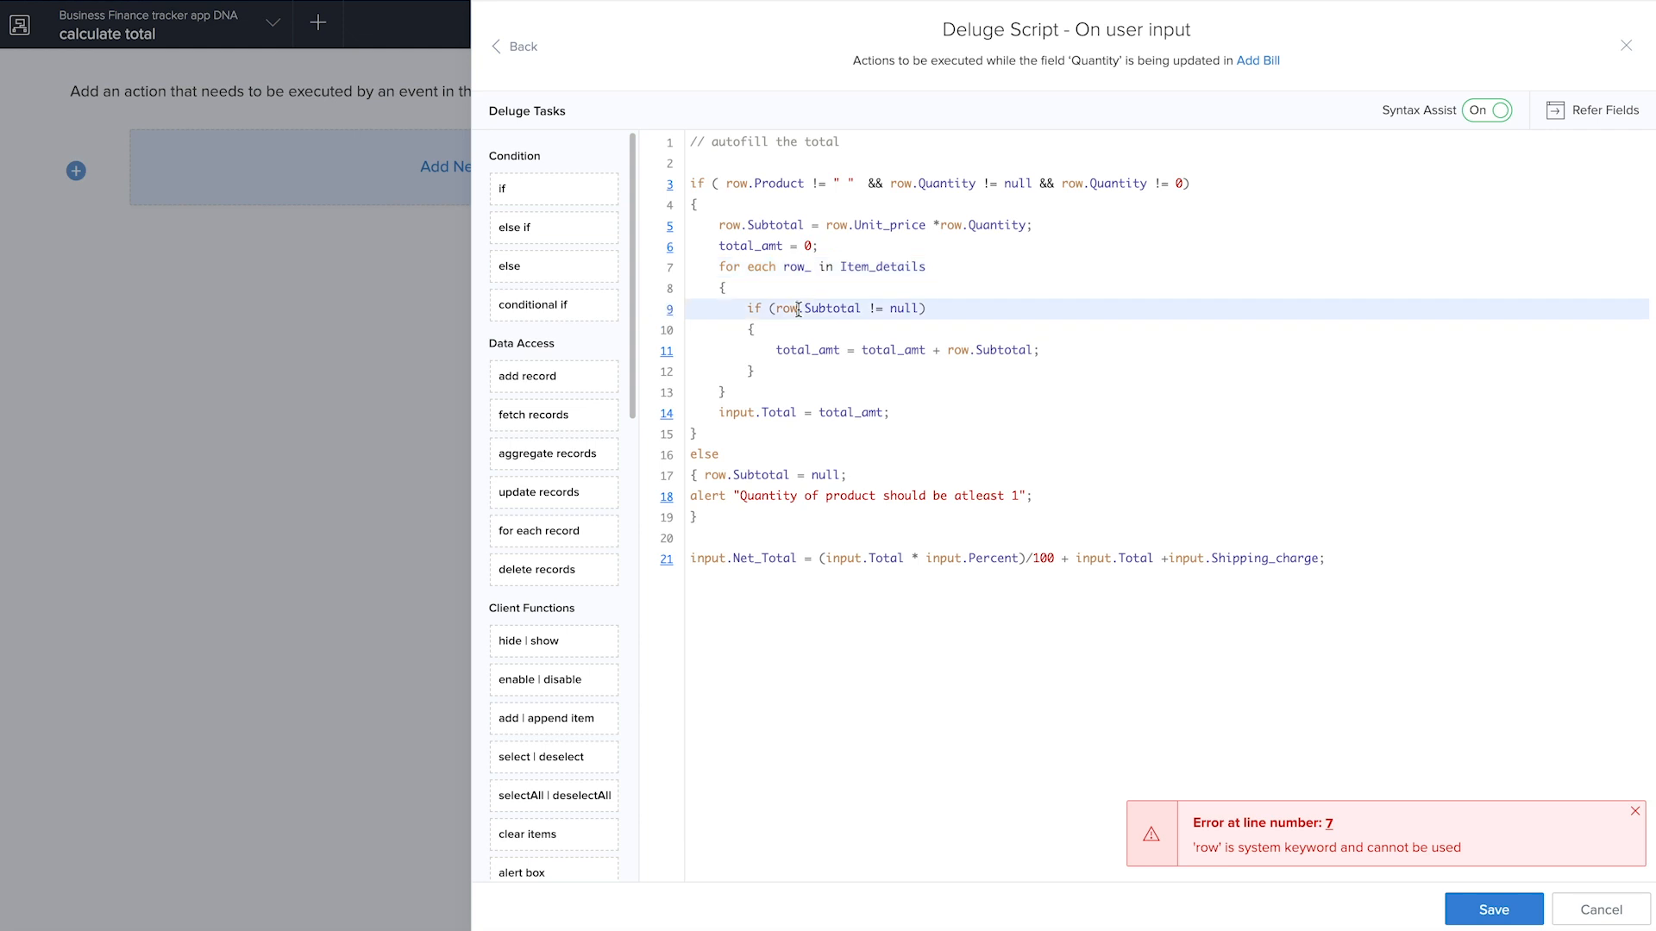
text(_)
click(970, 351)
text(_)
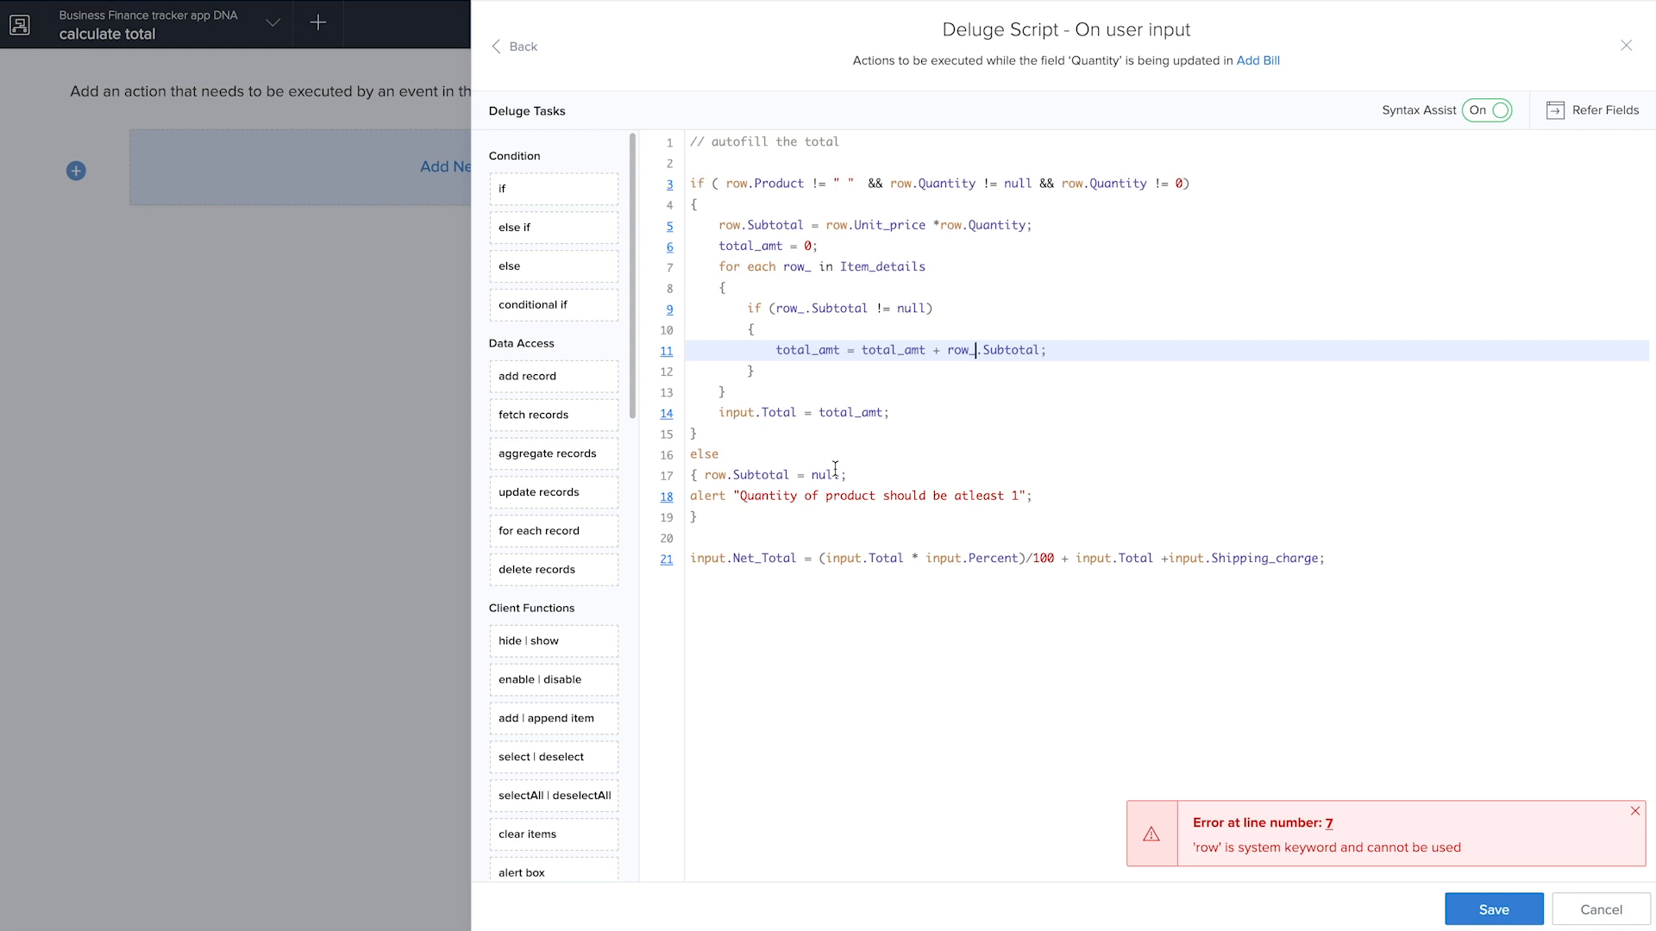
click(719, 472)
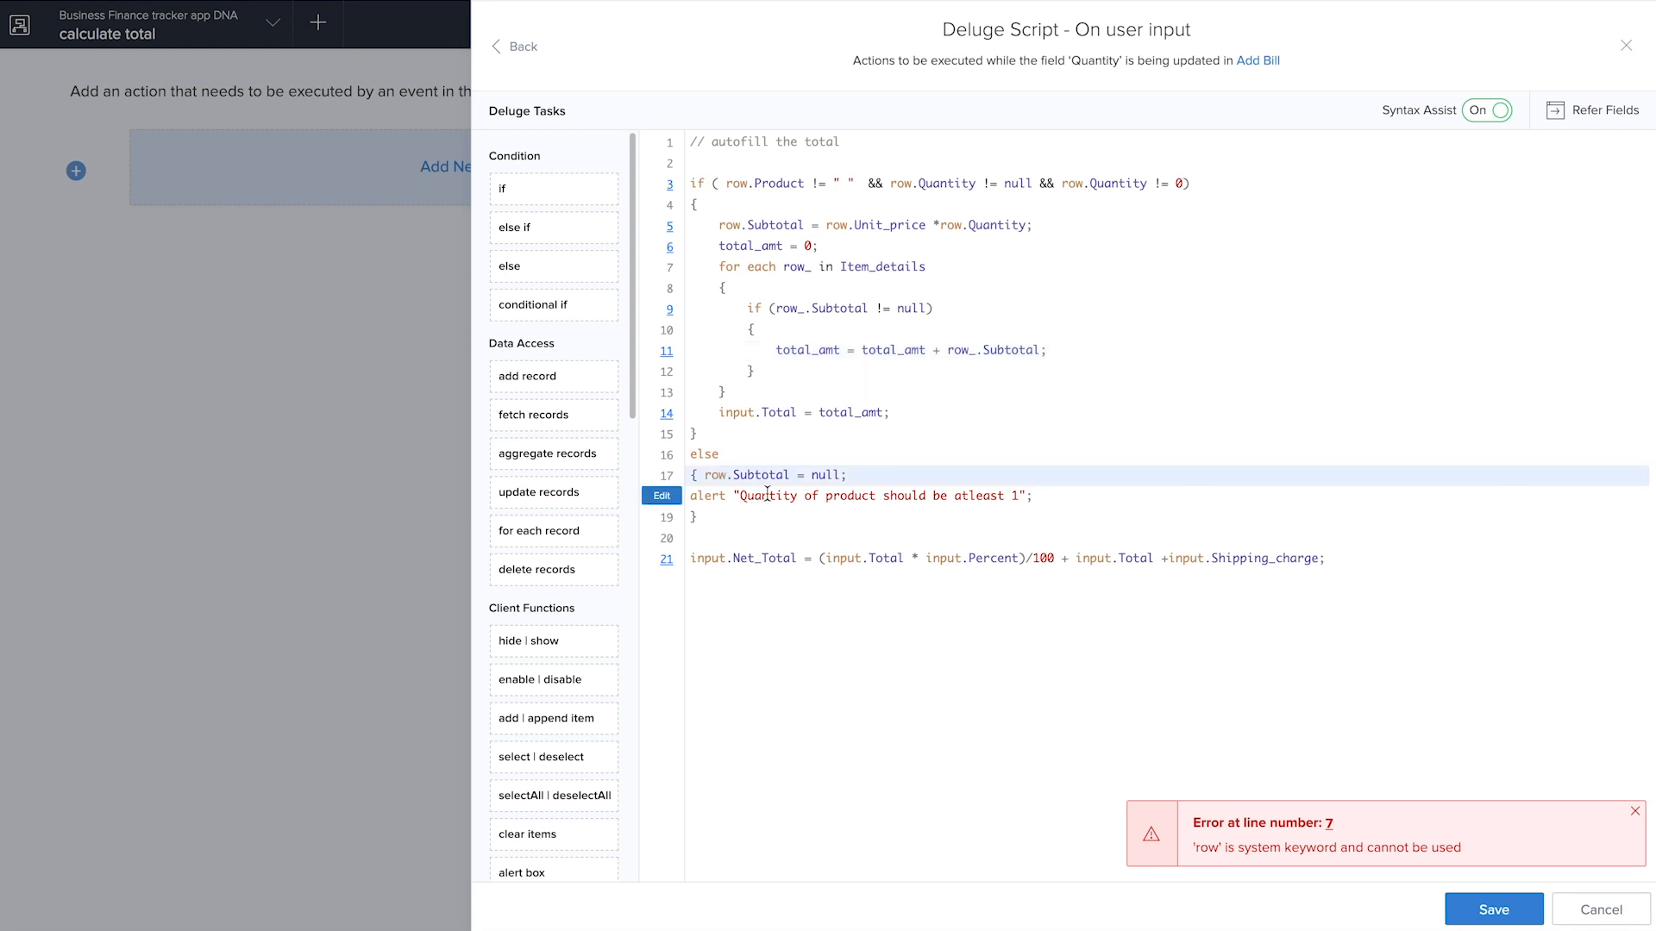
text(_)
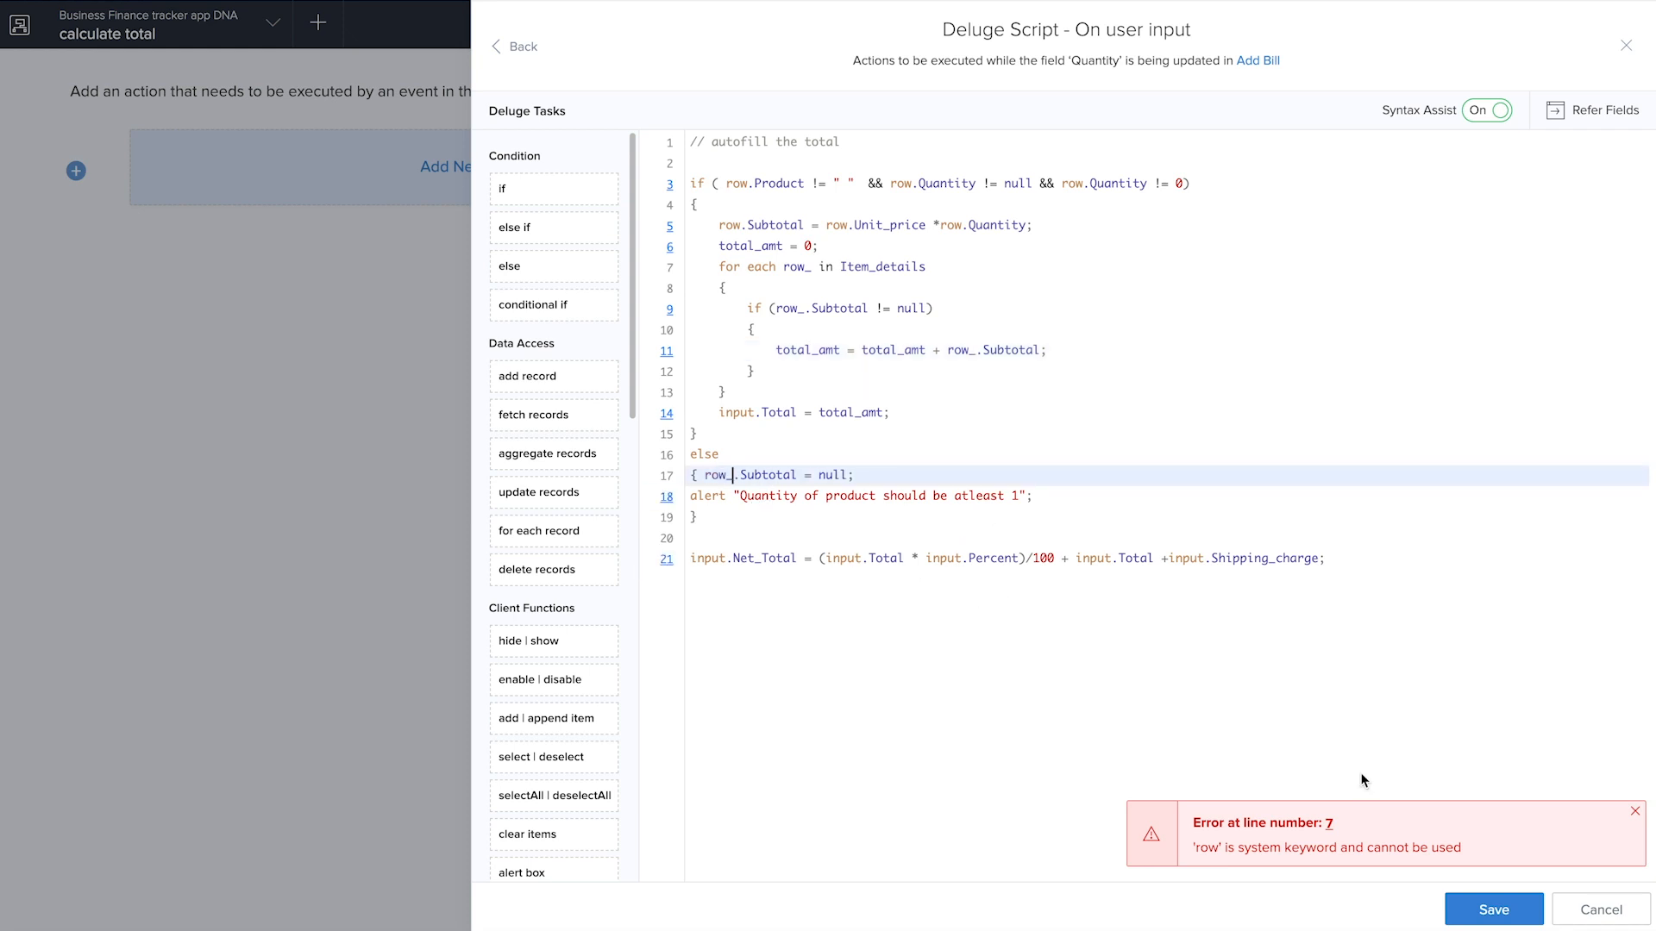
click(1468, 916)
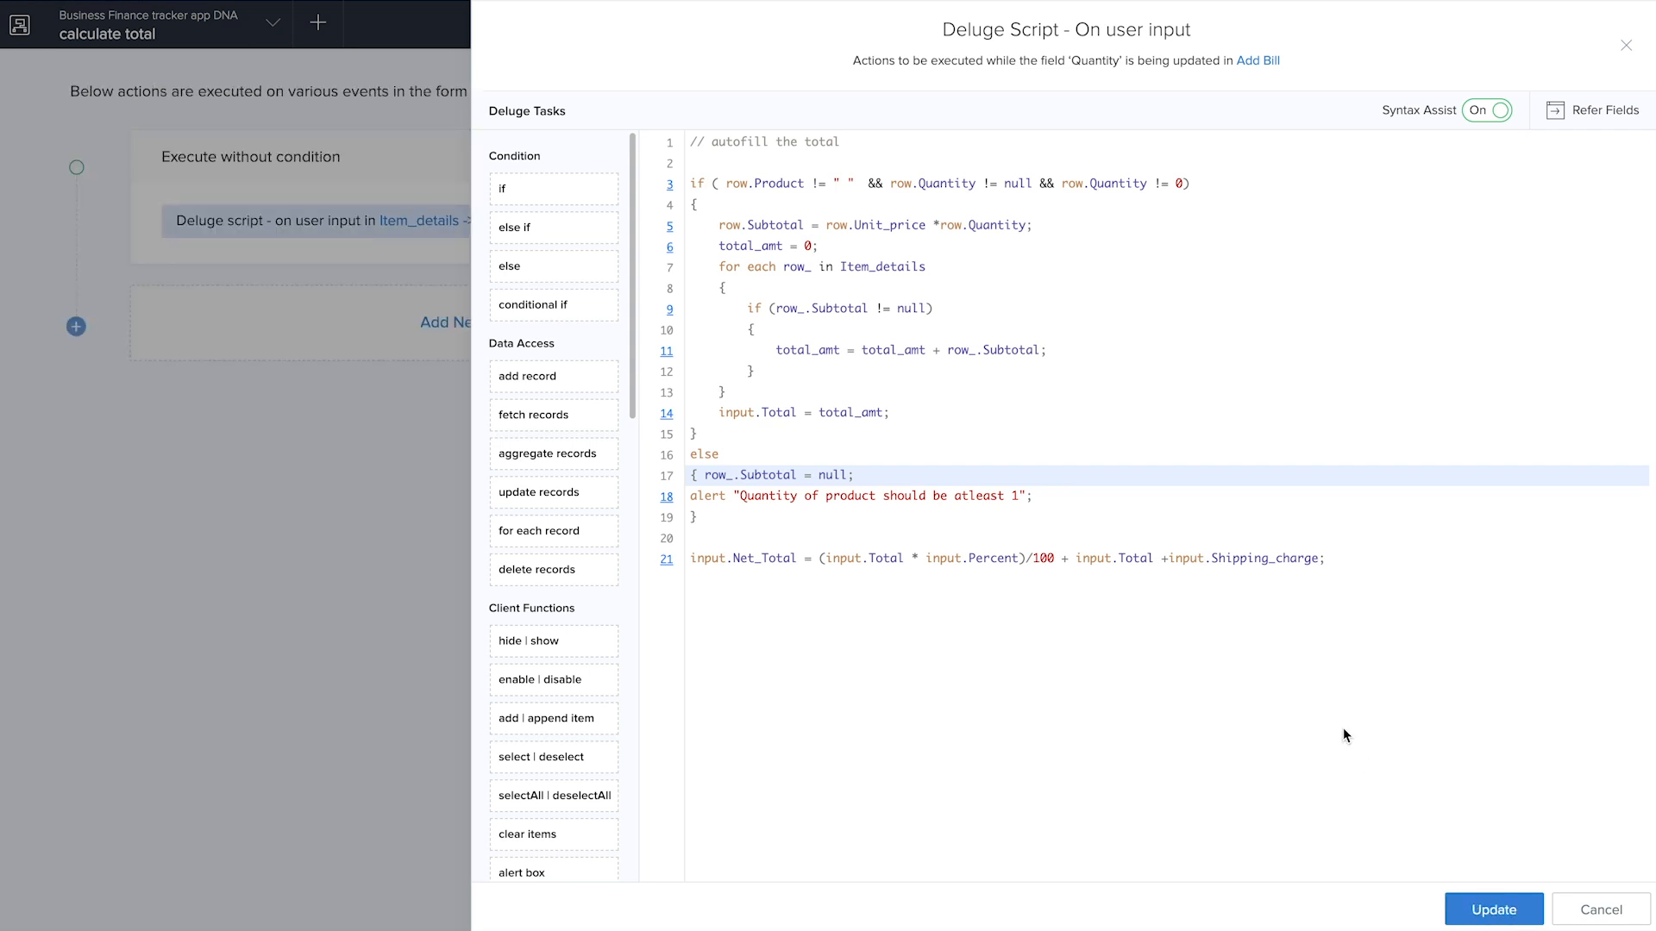
click(1626, 45)
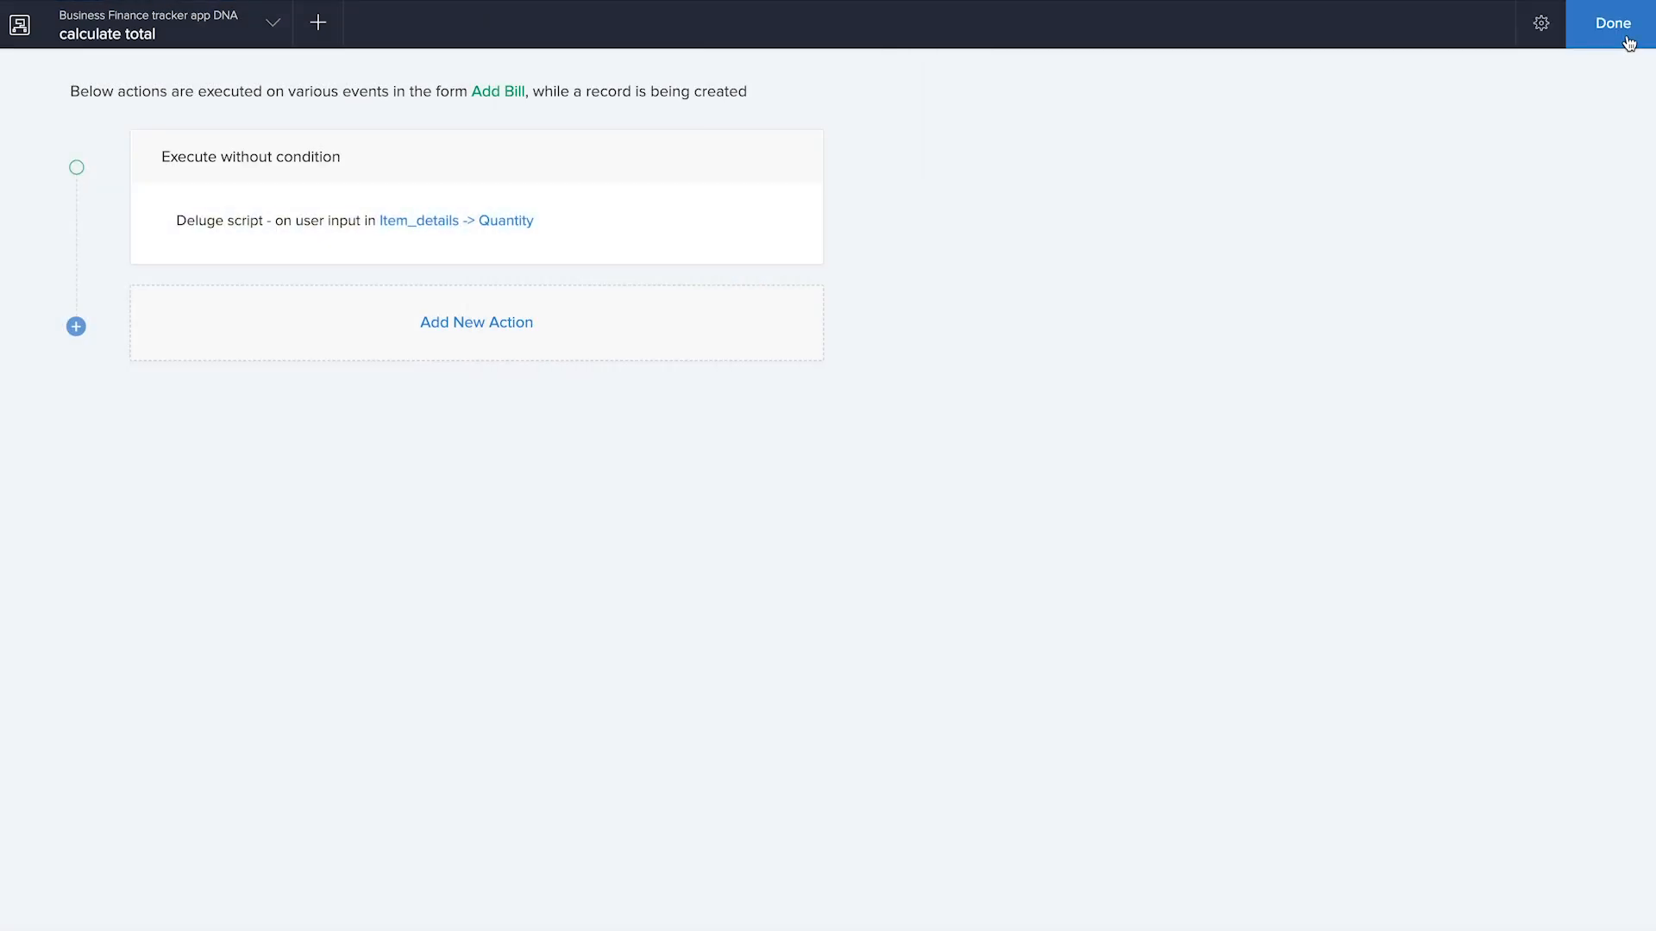
click(1621, 22)
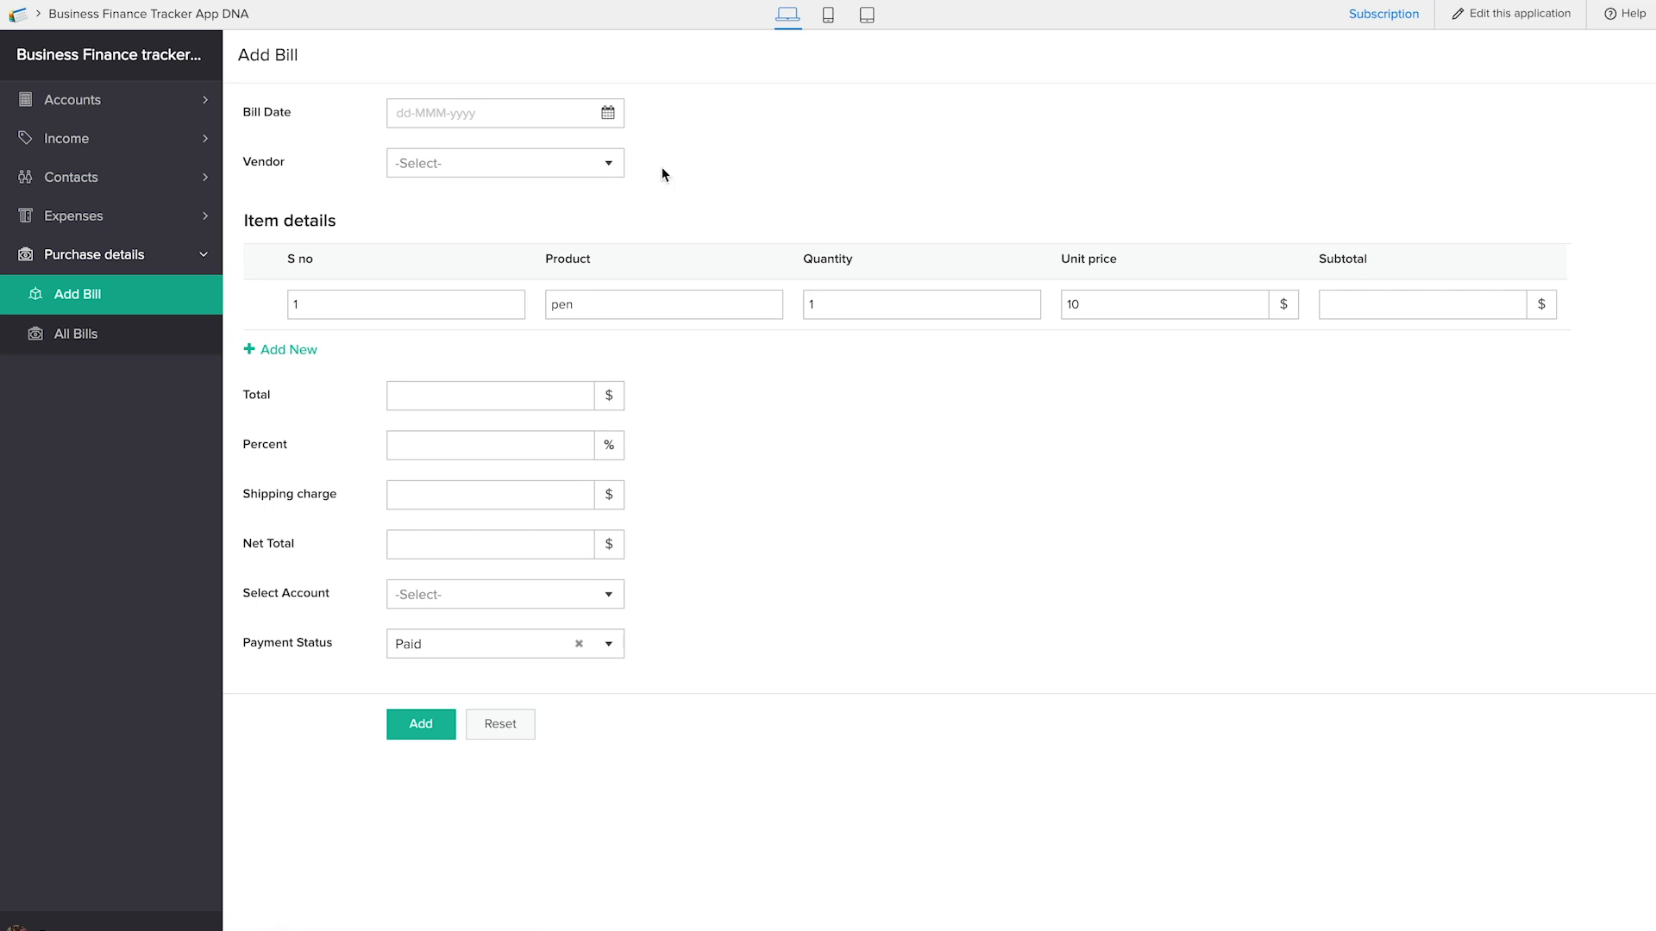
Reload the live Add Bill form, set the bill date to 25-Jan-2019 and choose the vendor
key(super+r)
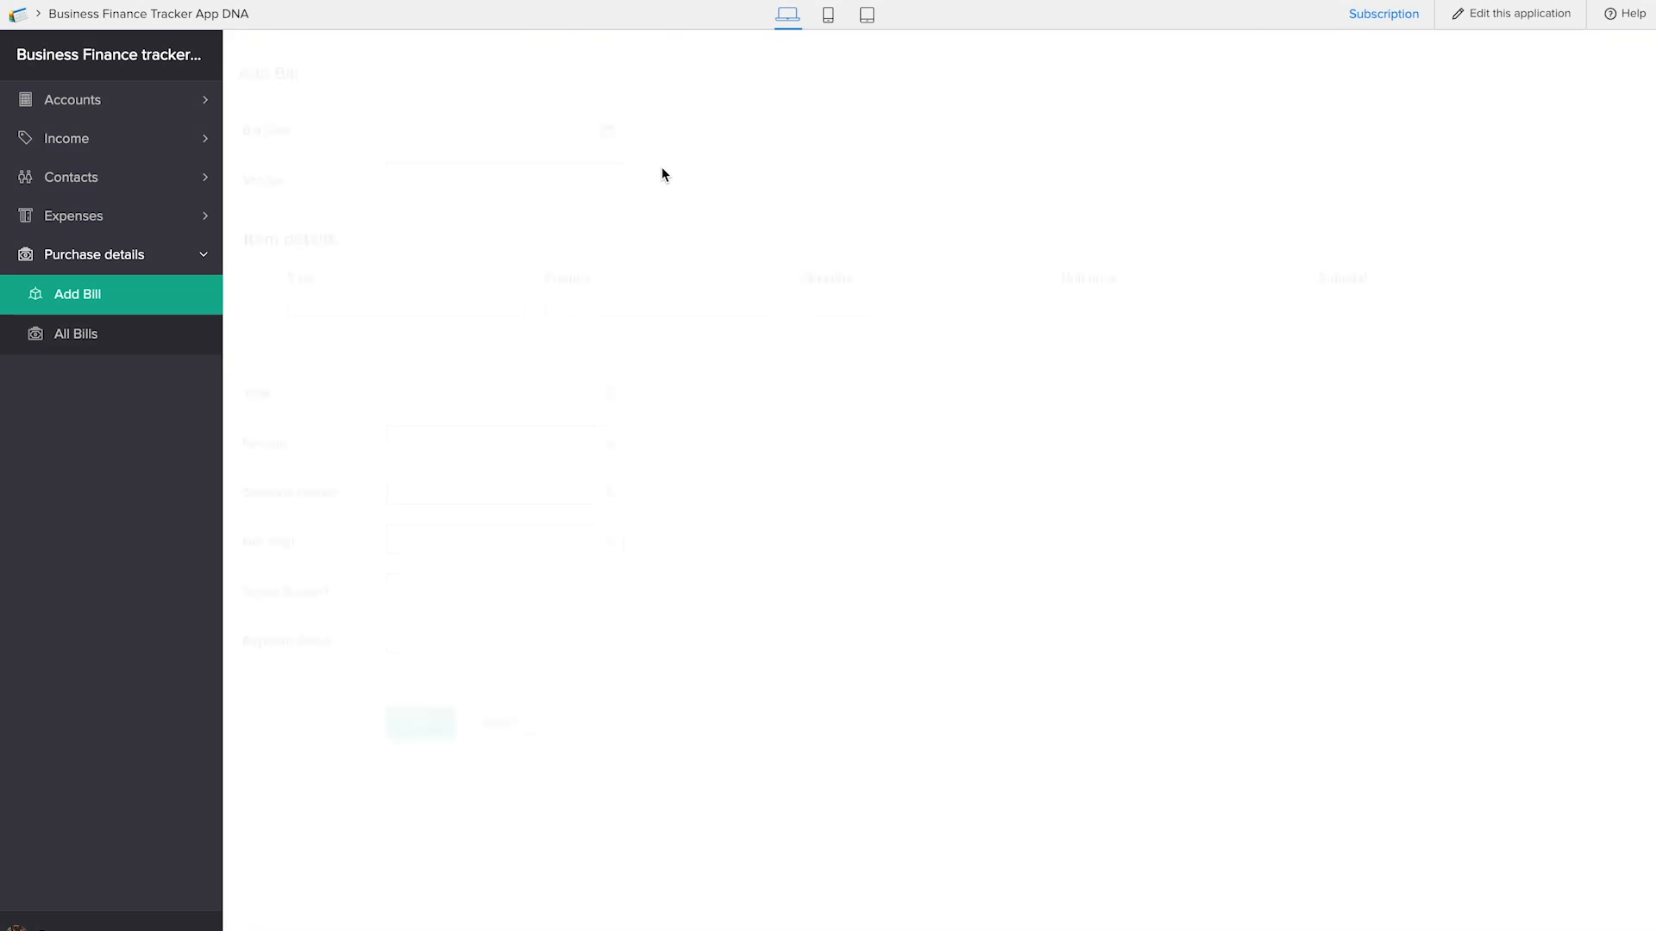
click(480, 115)
click(597, 333)
click(454, 163)
click(455, 204)
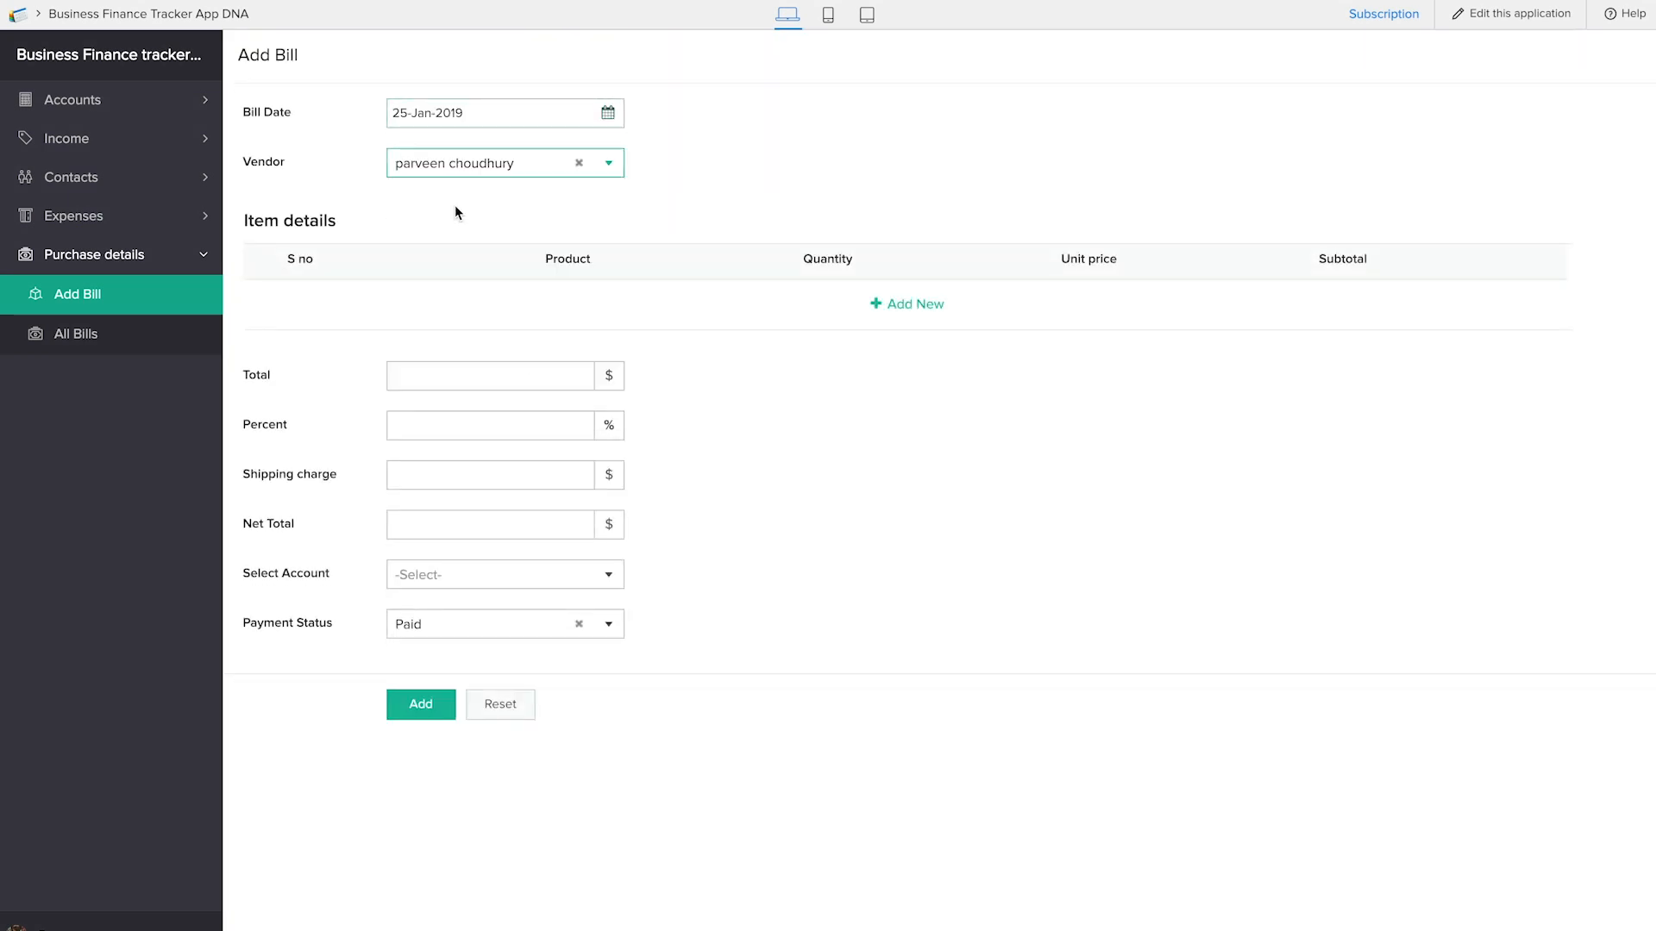
Add an item row to the bill with S no 1, product pen and quantity 4
click(899, 309)
click(412, 302)
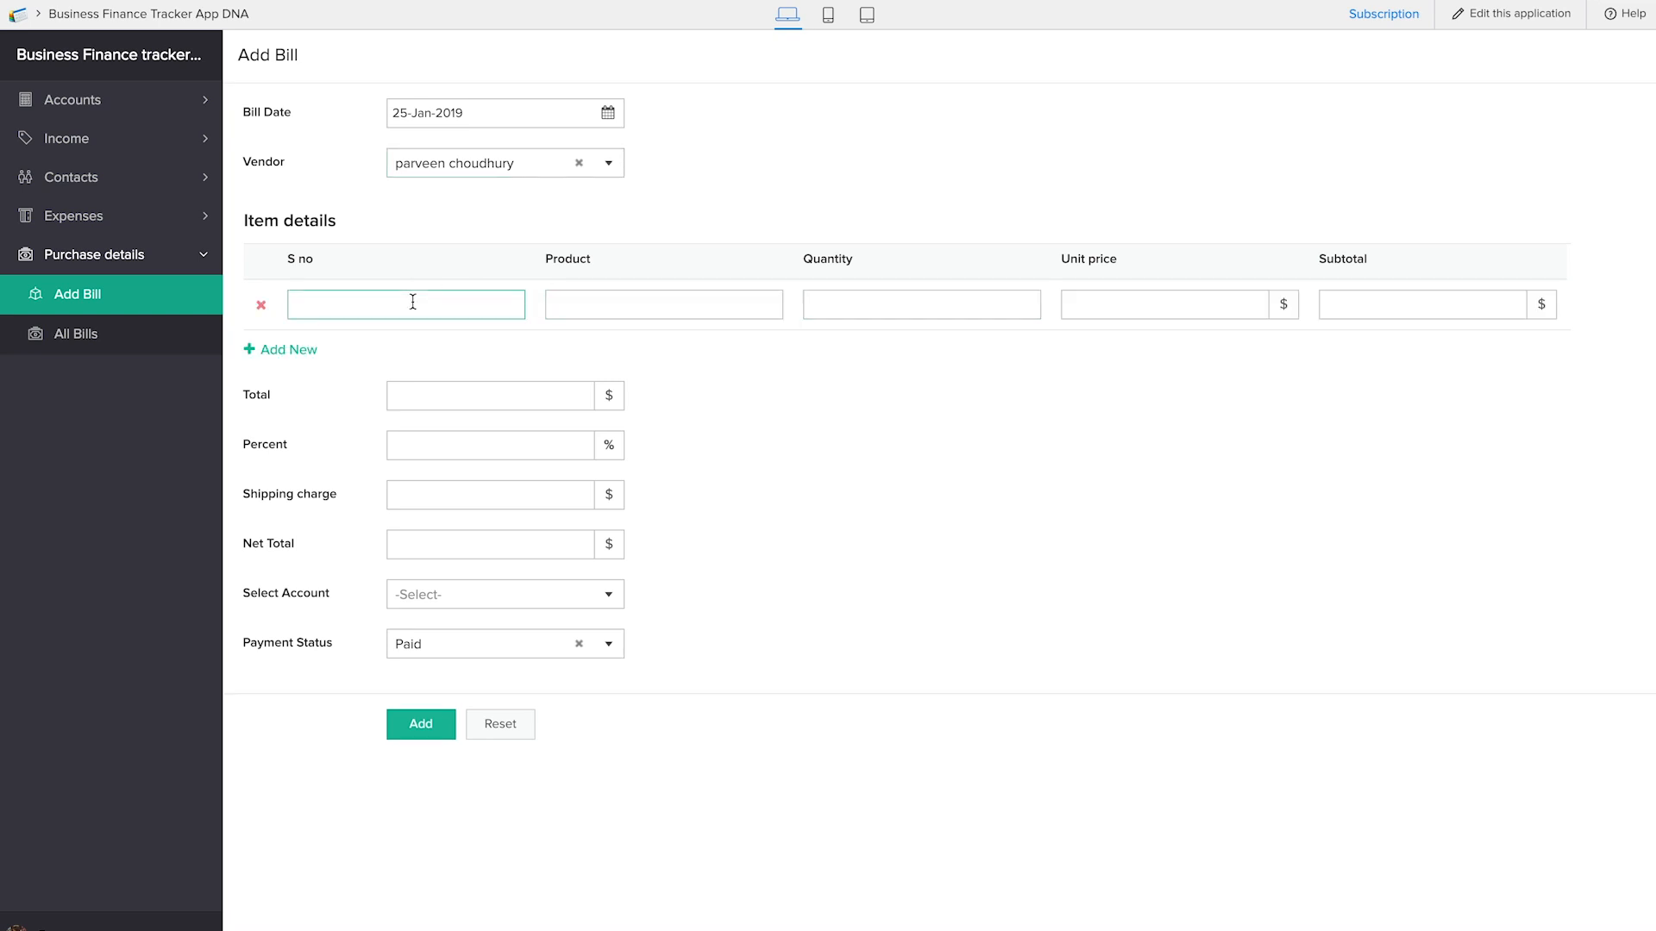
text(1)
key(Tab)
key(Tab)
text(p)
click(606, 315)
text(pen)
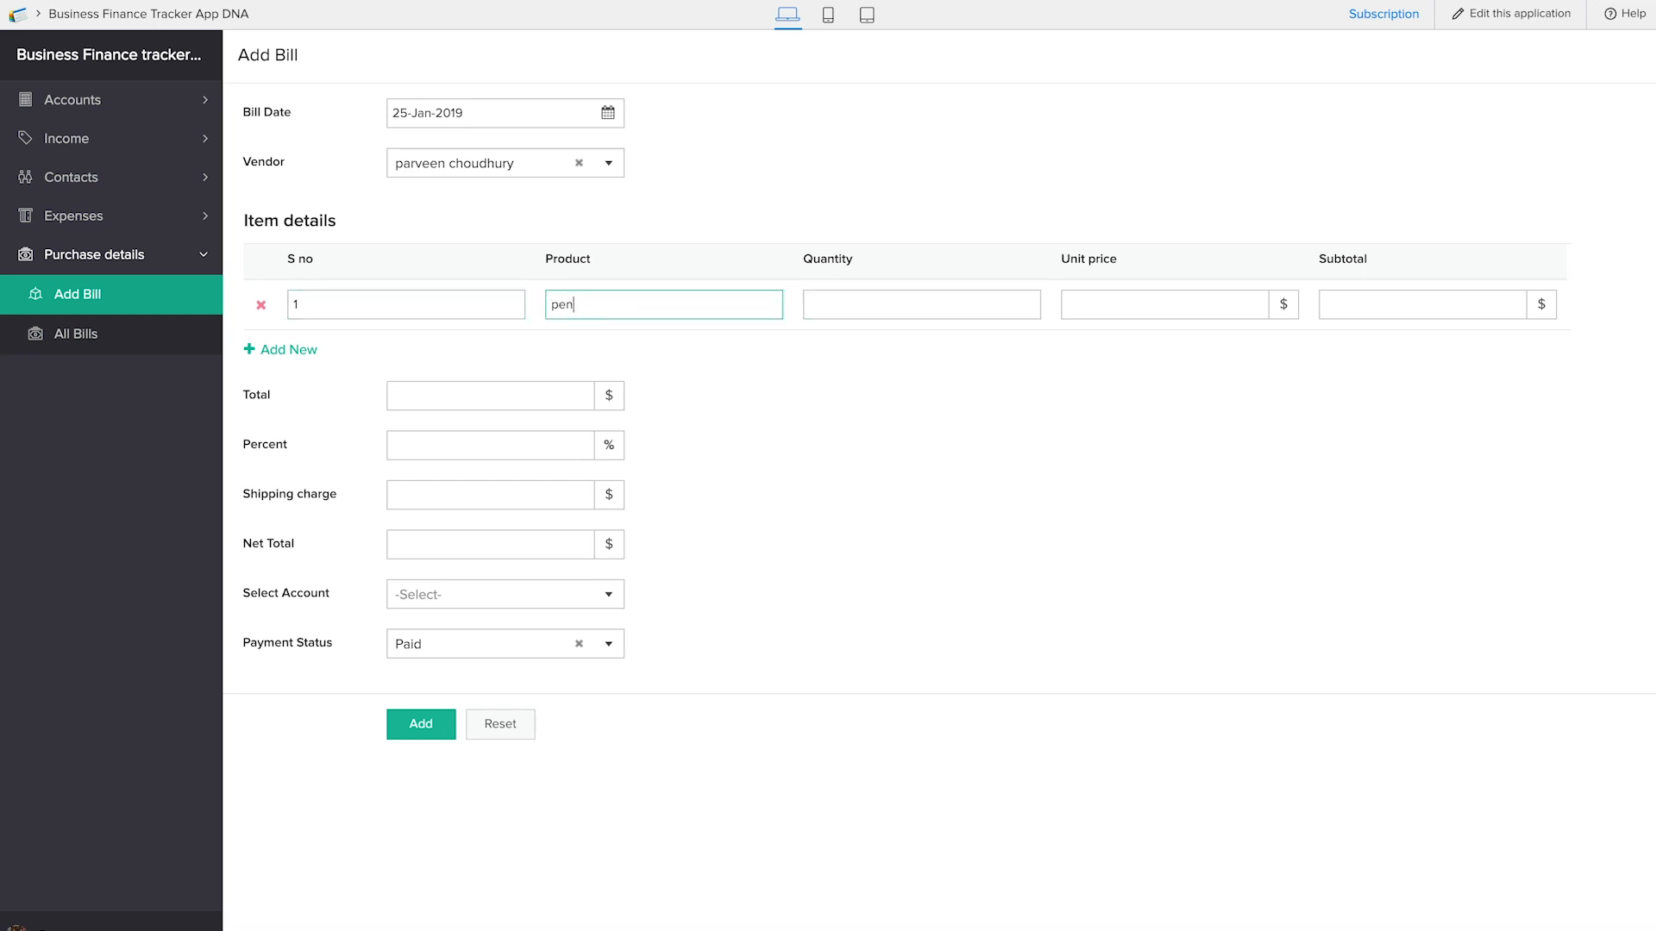
text(4)
key(Tab)
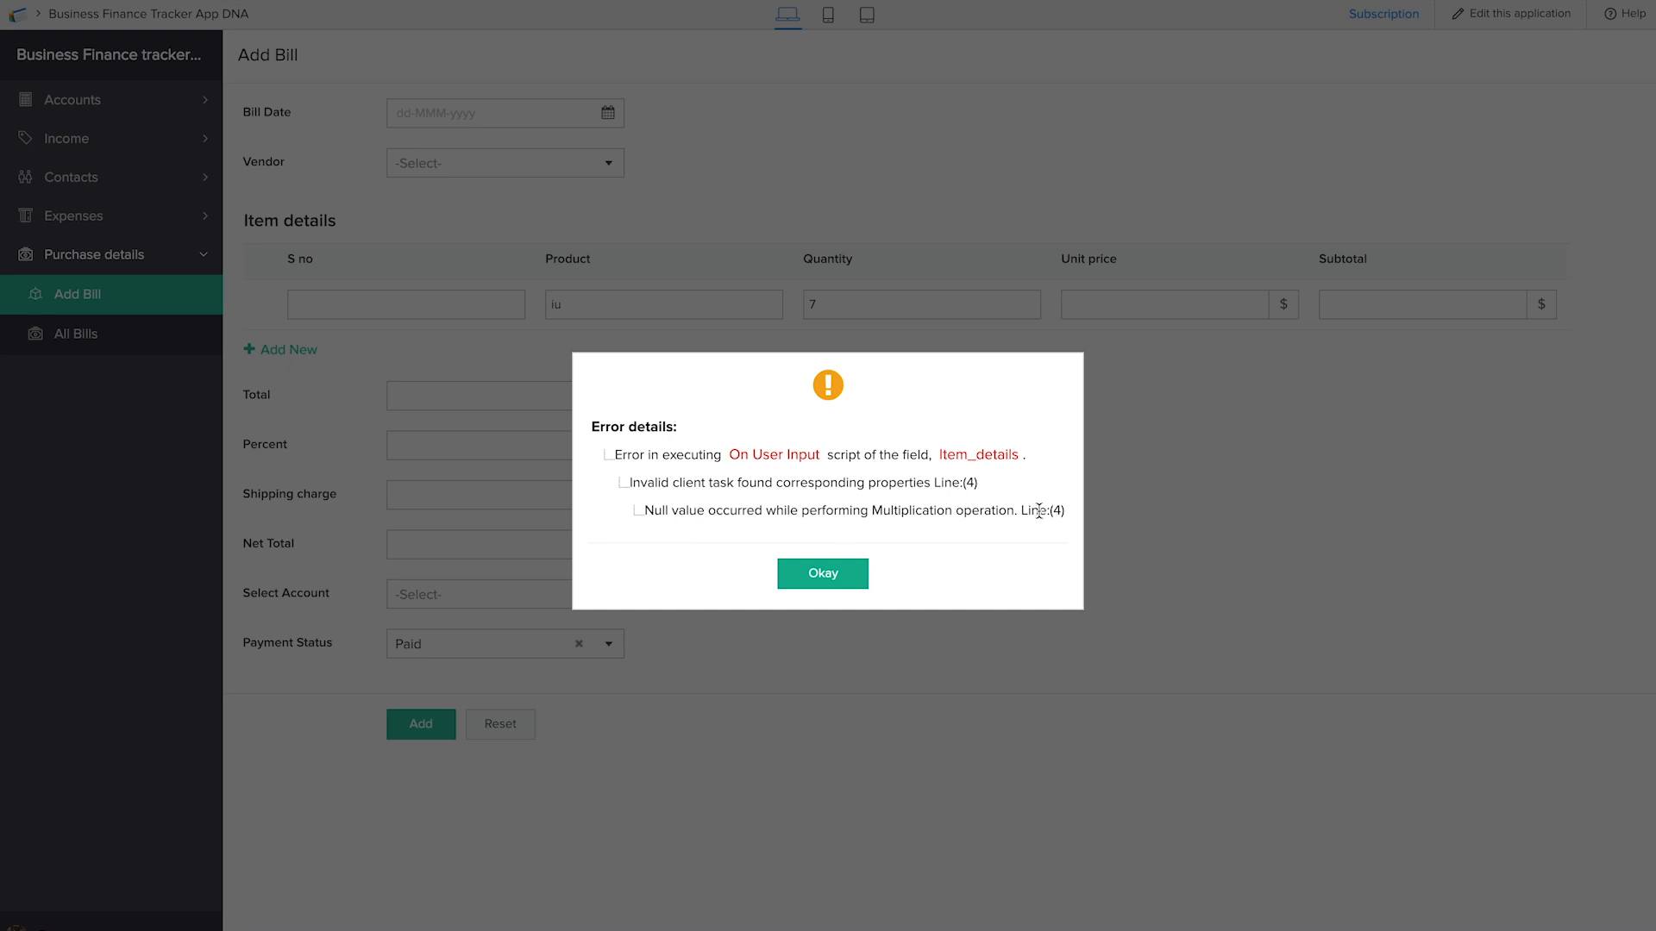
Dismiss the script error and enter a unit price of 8 in the item row with quantity 7
click(823, 573)
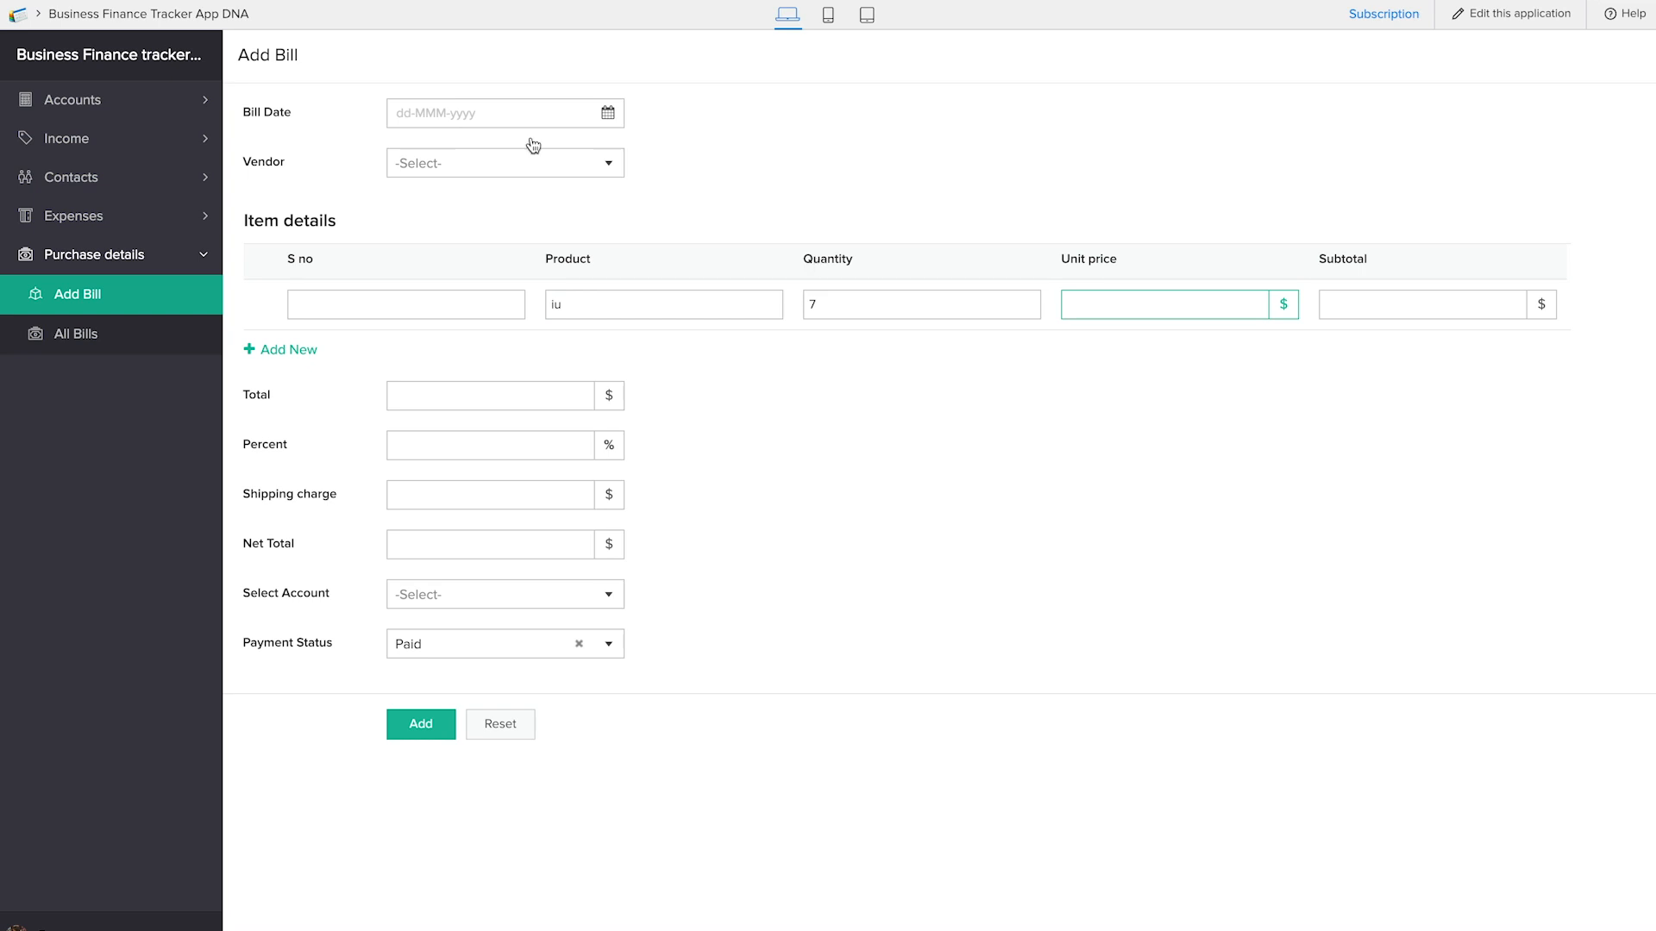
click(845, 386)
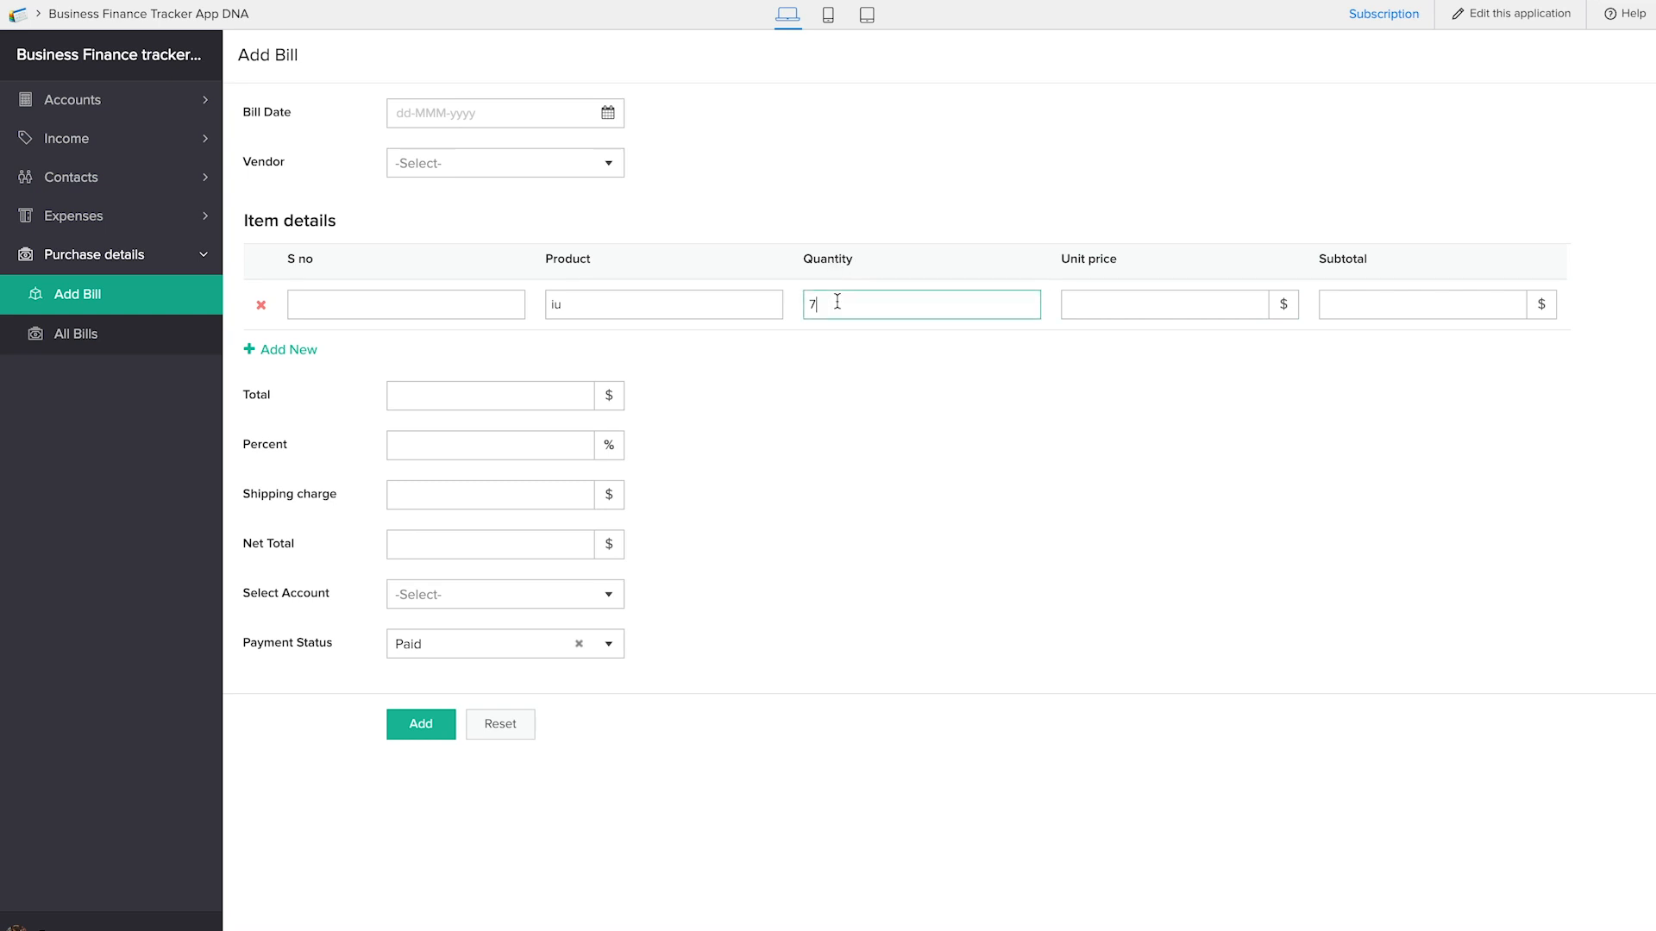
click(1144, 304)
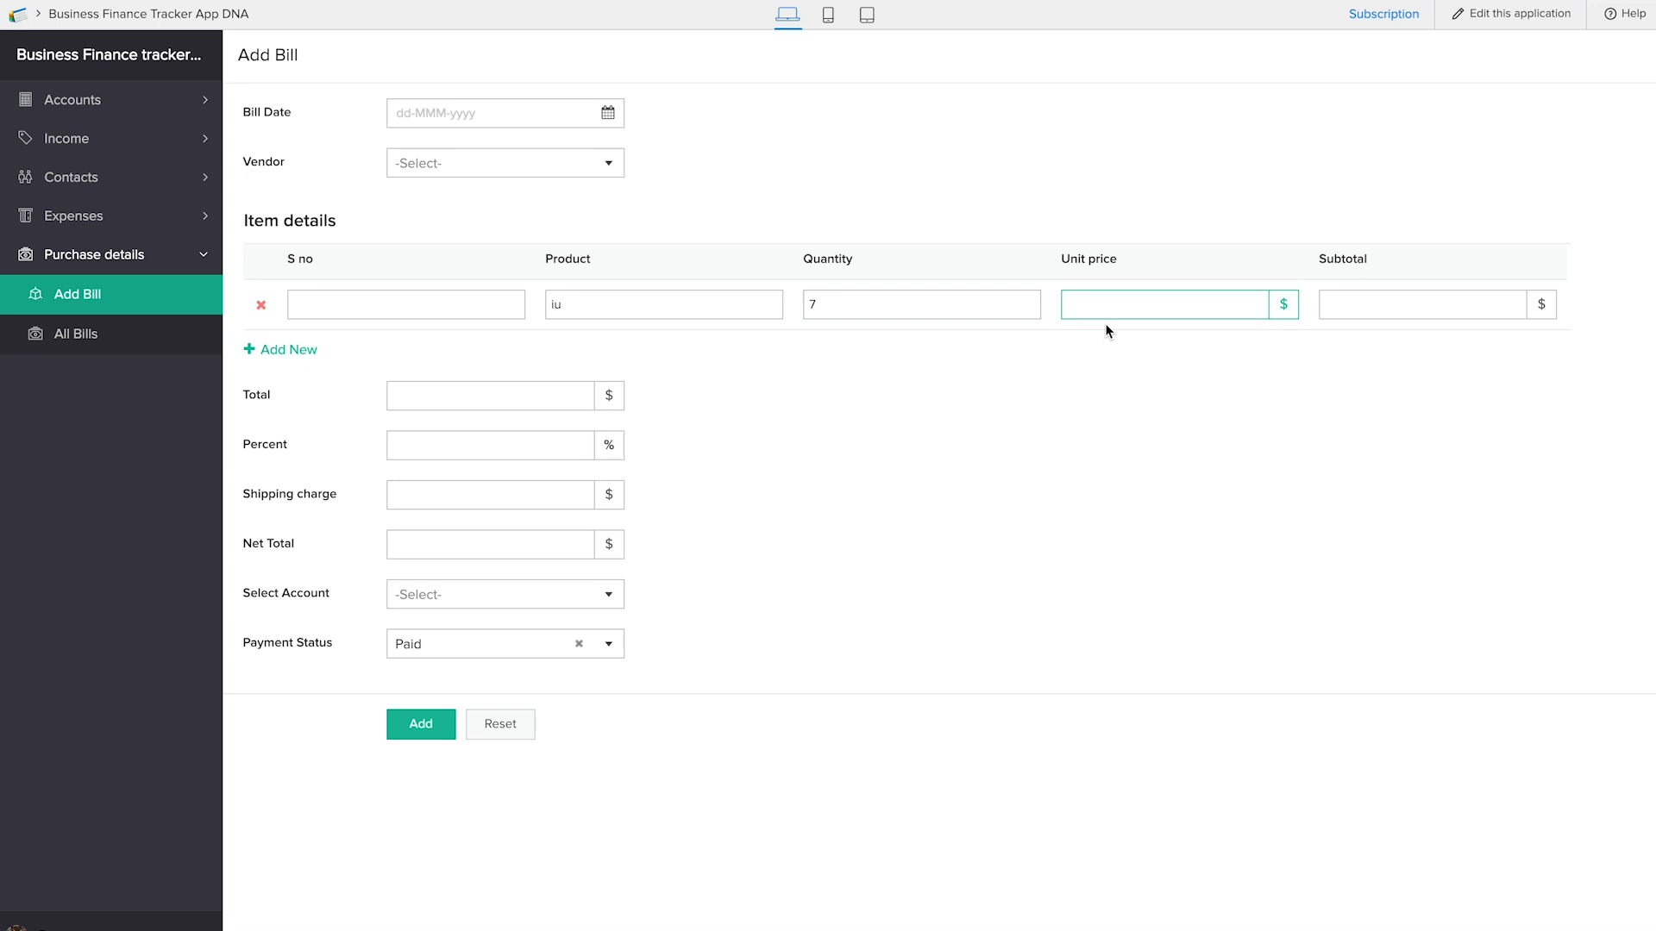
text(8)
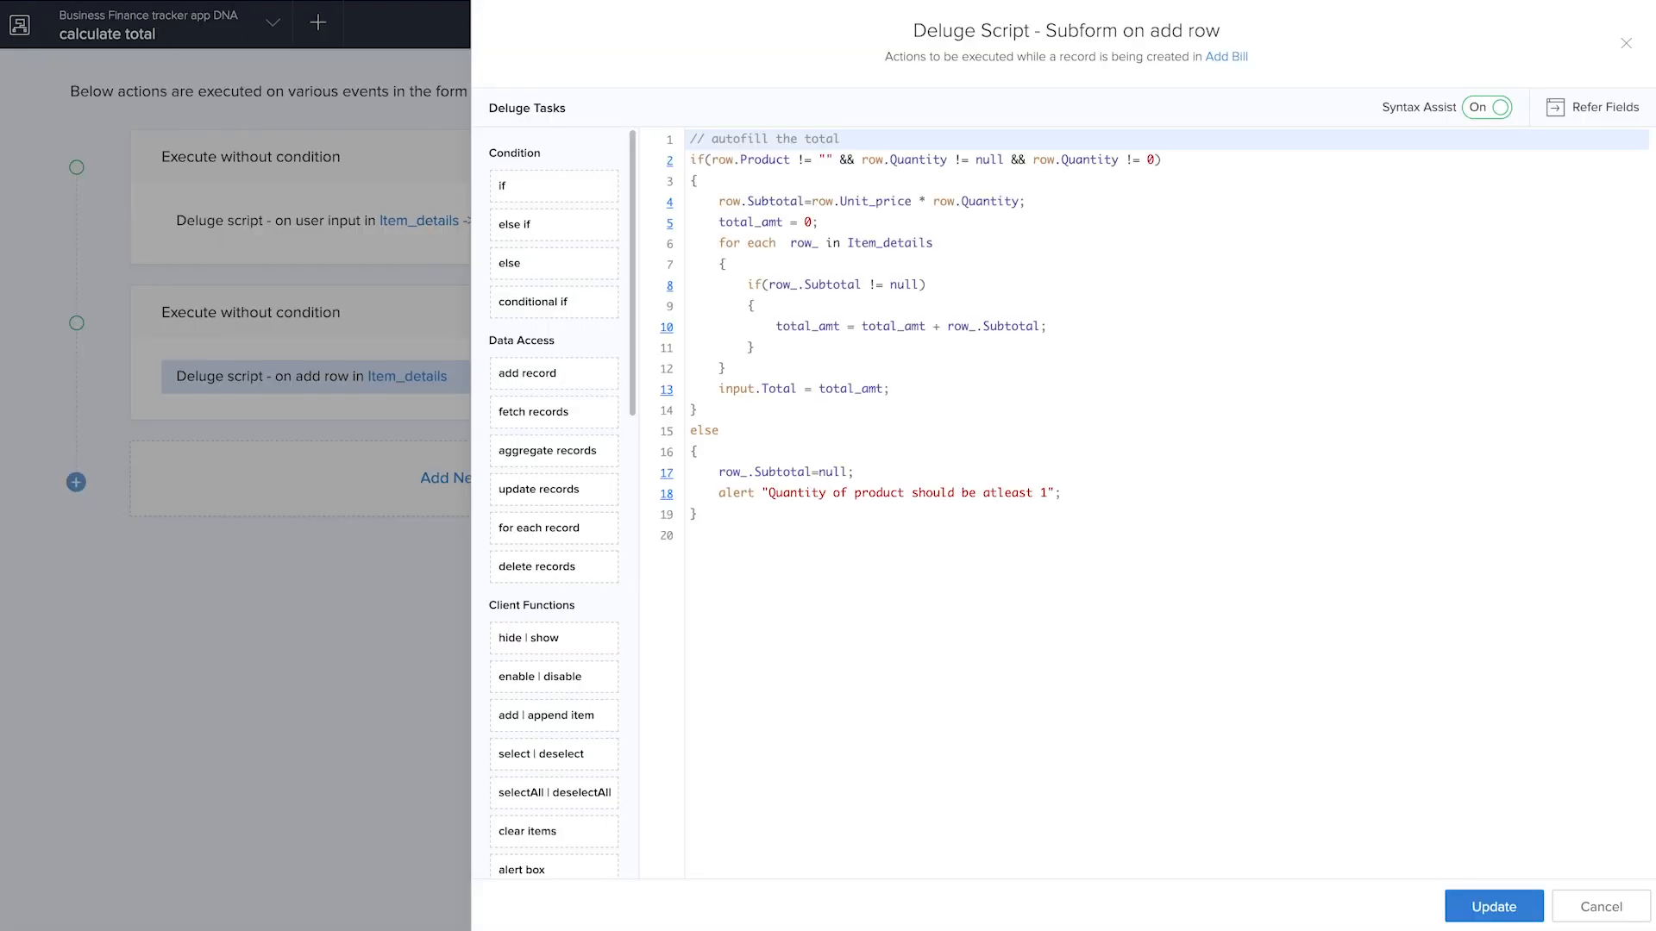
Close the Item_details add-row script without updating it and open the Quantity user-input script of the calculate total workflow
click(1599, 906)
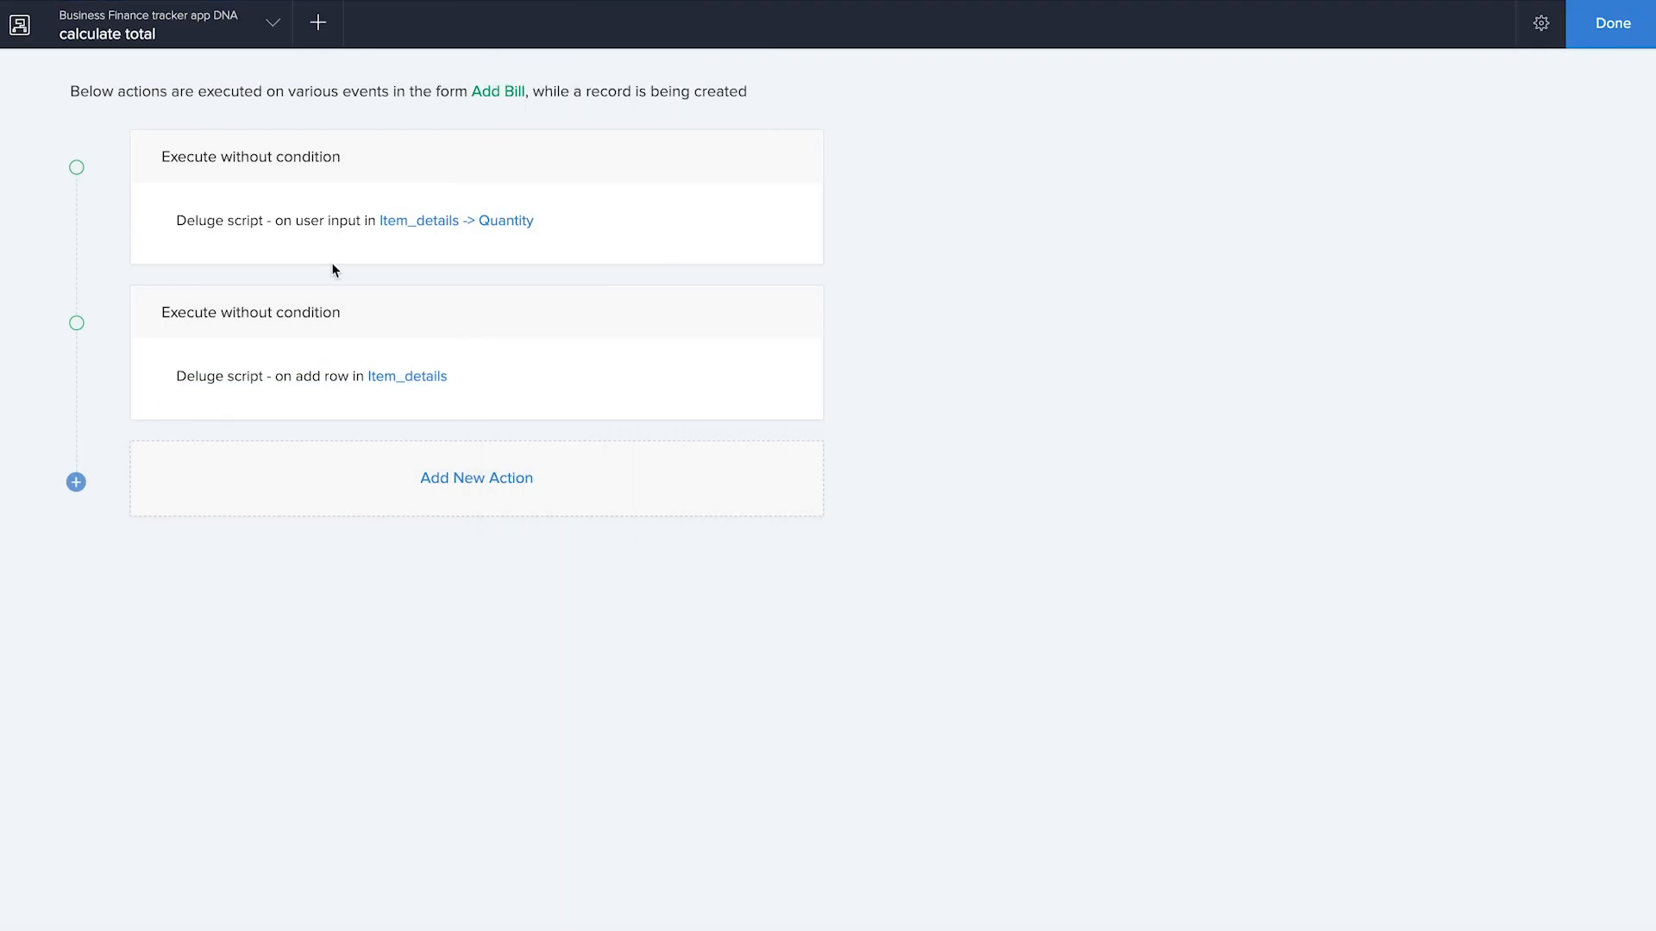
mouse_move(429, 235)
click(532, 226)
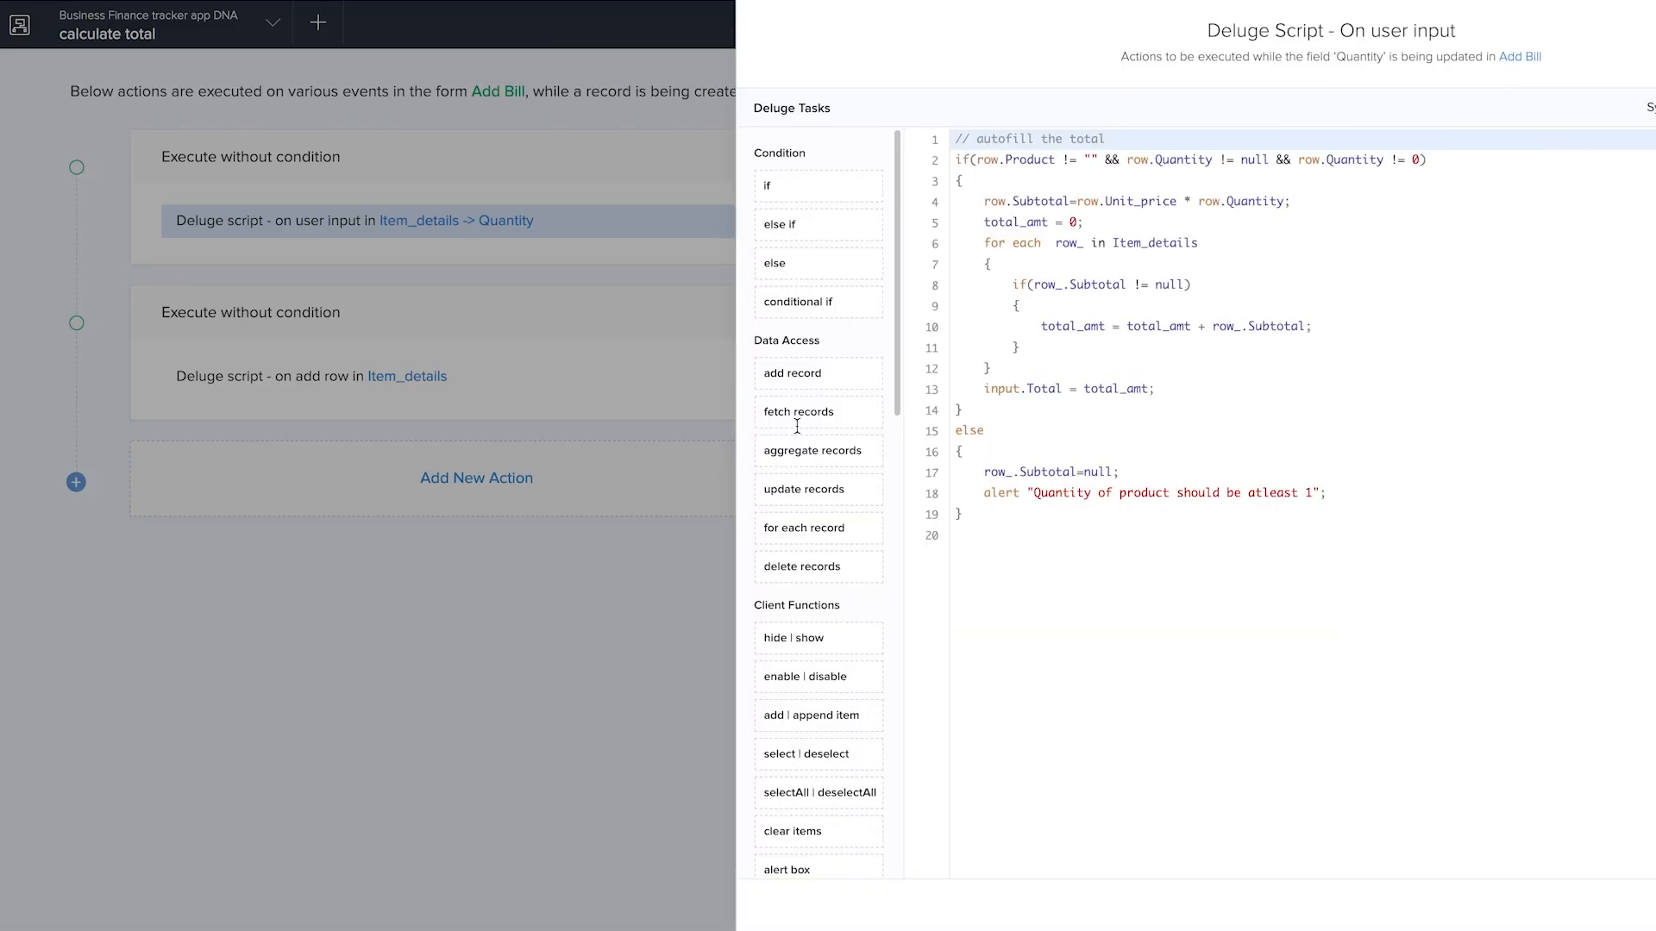
Copy the whole Quantity user-input script, then delete the Item_details add-row action and the Quantity action from the workflow
click(761, 516)
drag(761, 516, 677, 126)
key(ctrl+c)
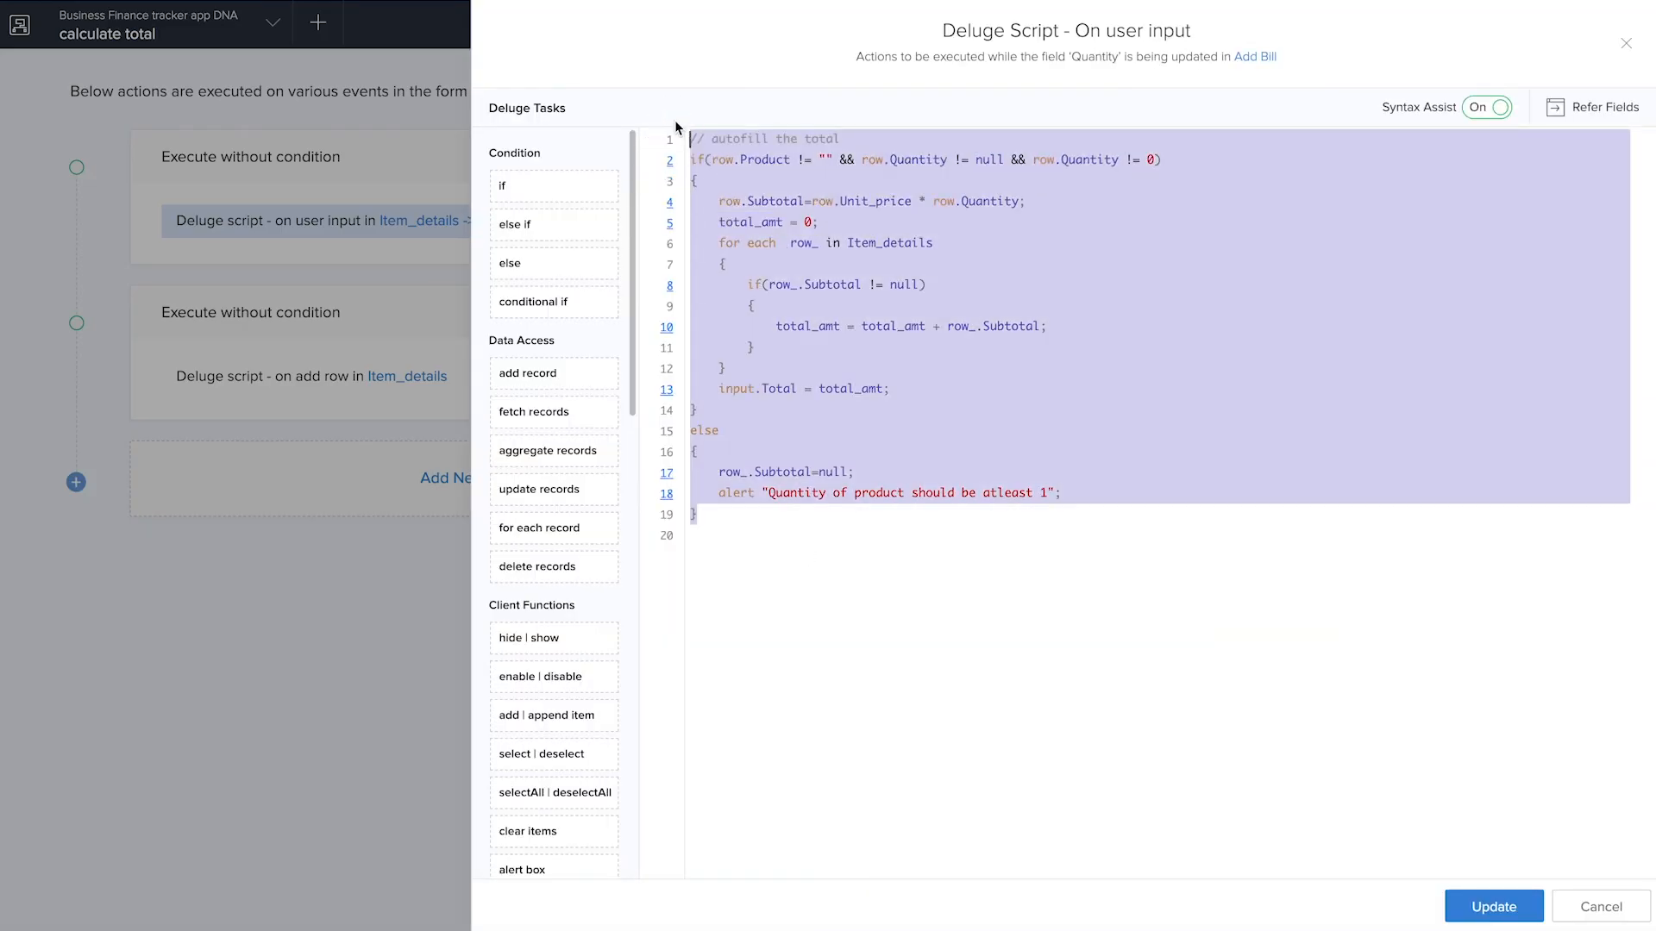
click(1600, 907)
click(757, 377)
click(773, 572)
click(747, 222)
click(741, 586)
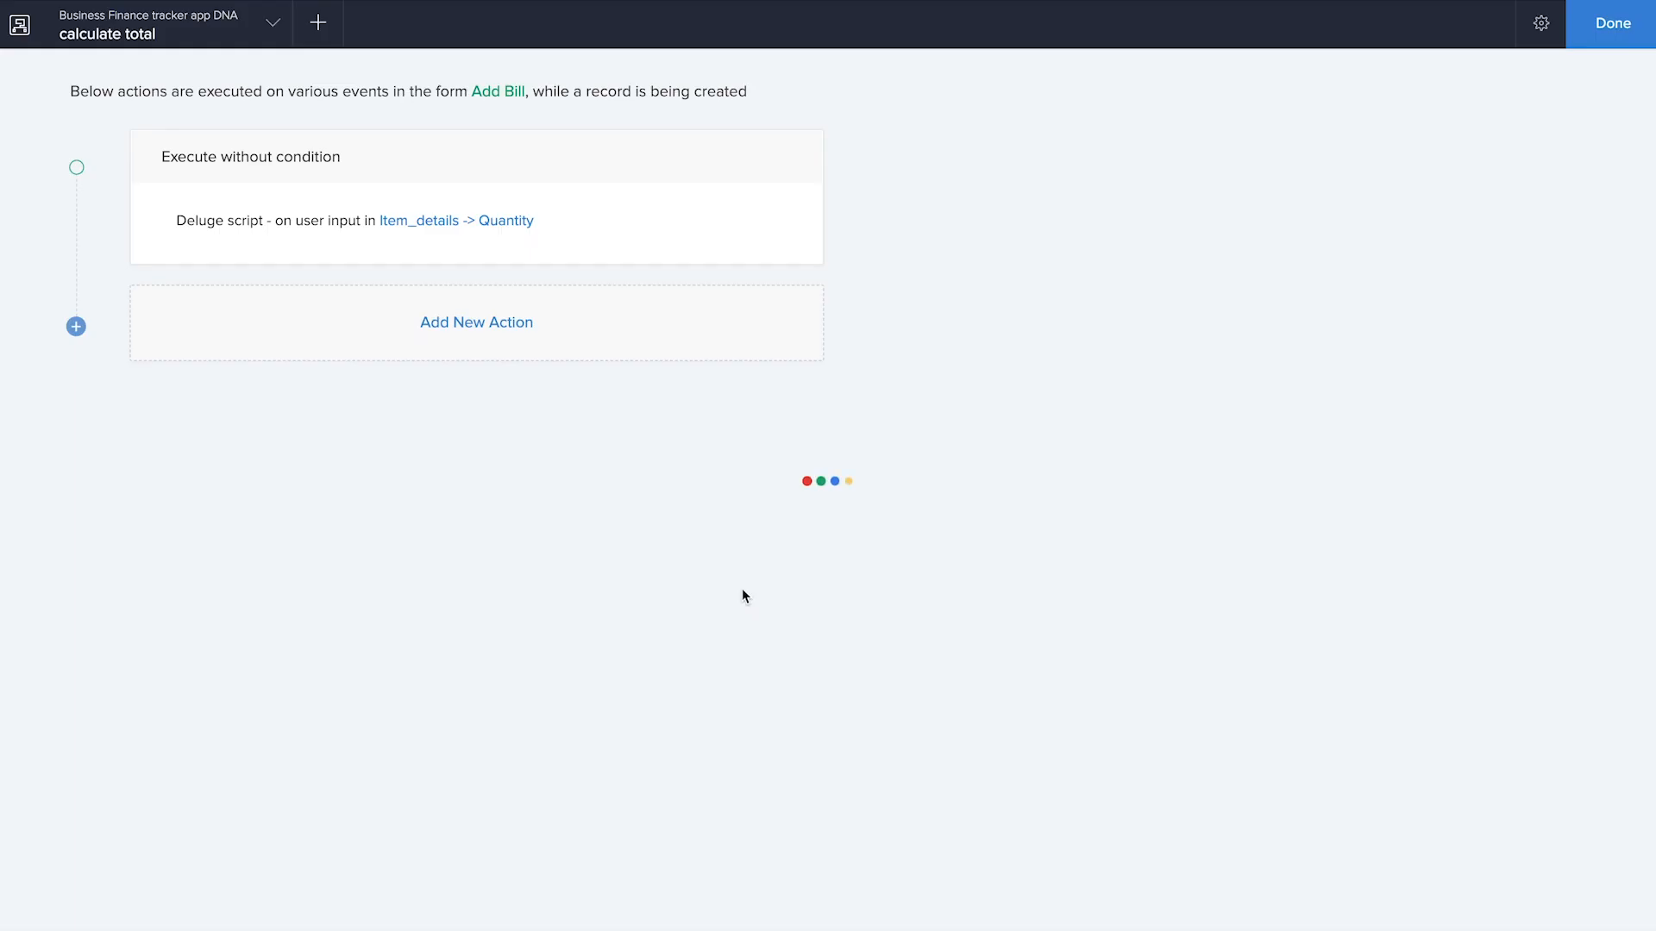
Add an on-user-input Deluge script action for the Item_details Unit price field, insert the copied total script and save it
click(527, 159)
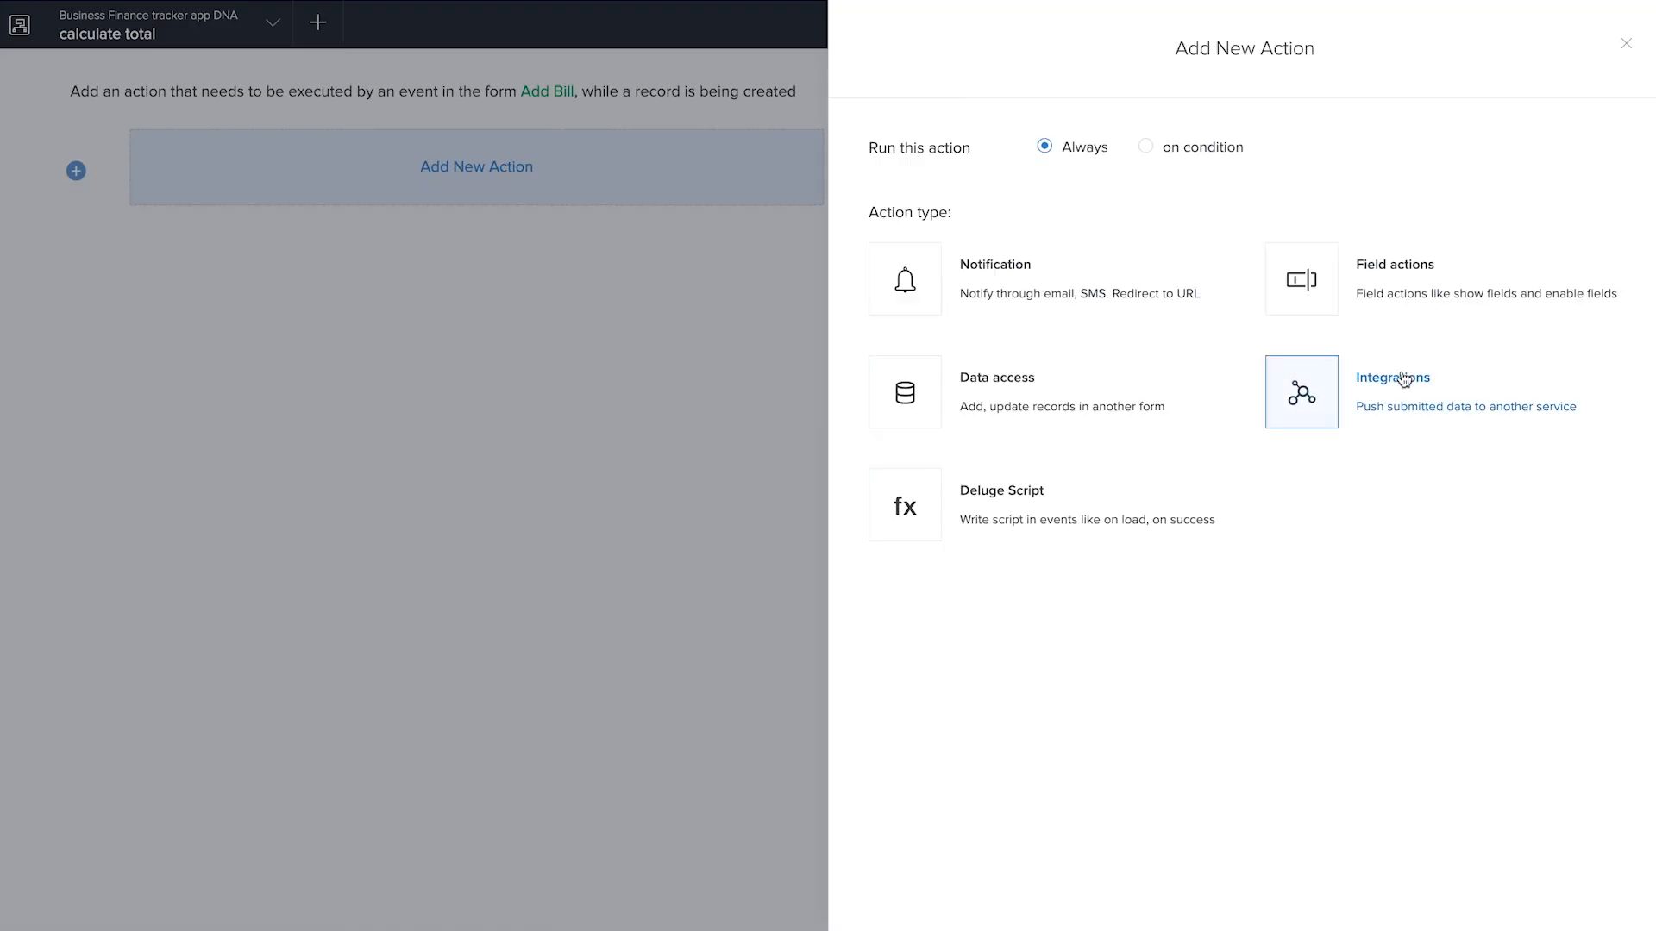
click(904, 505)
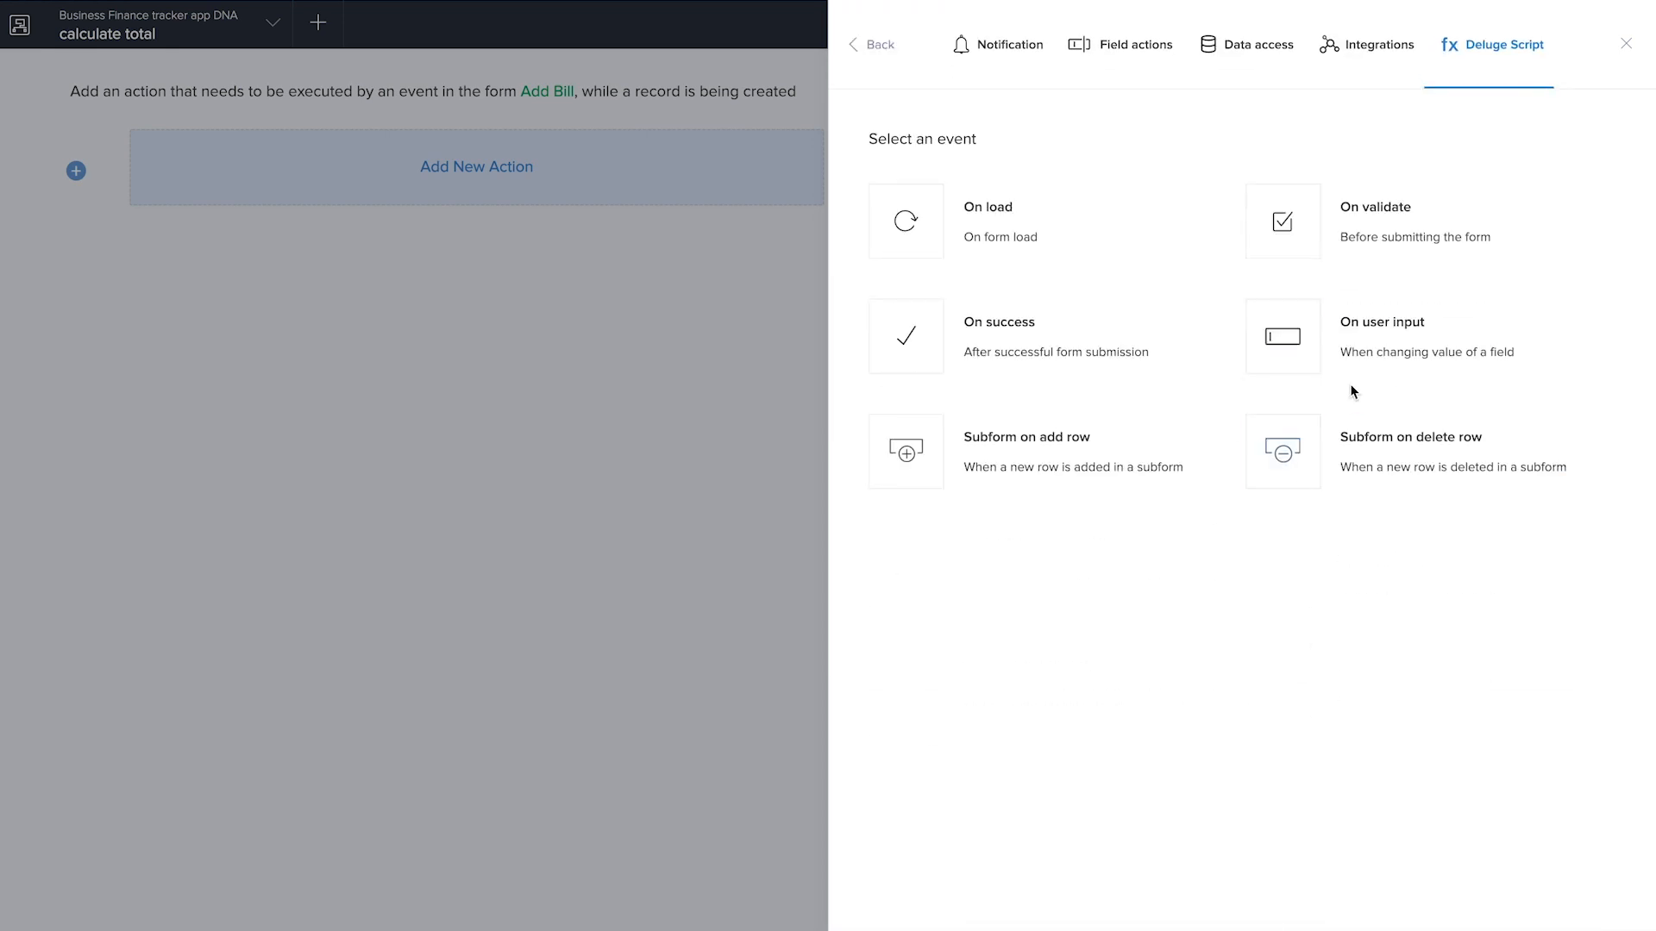
click(1388, 337)
click(1213, 156)
scroll(1212, 337, down, 2)
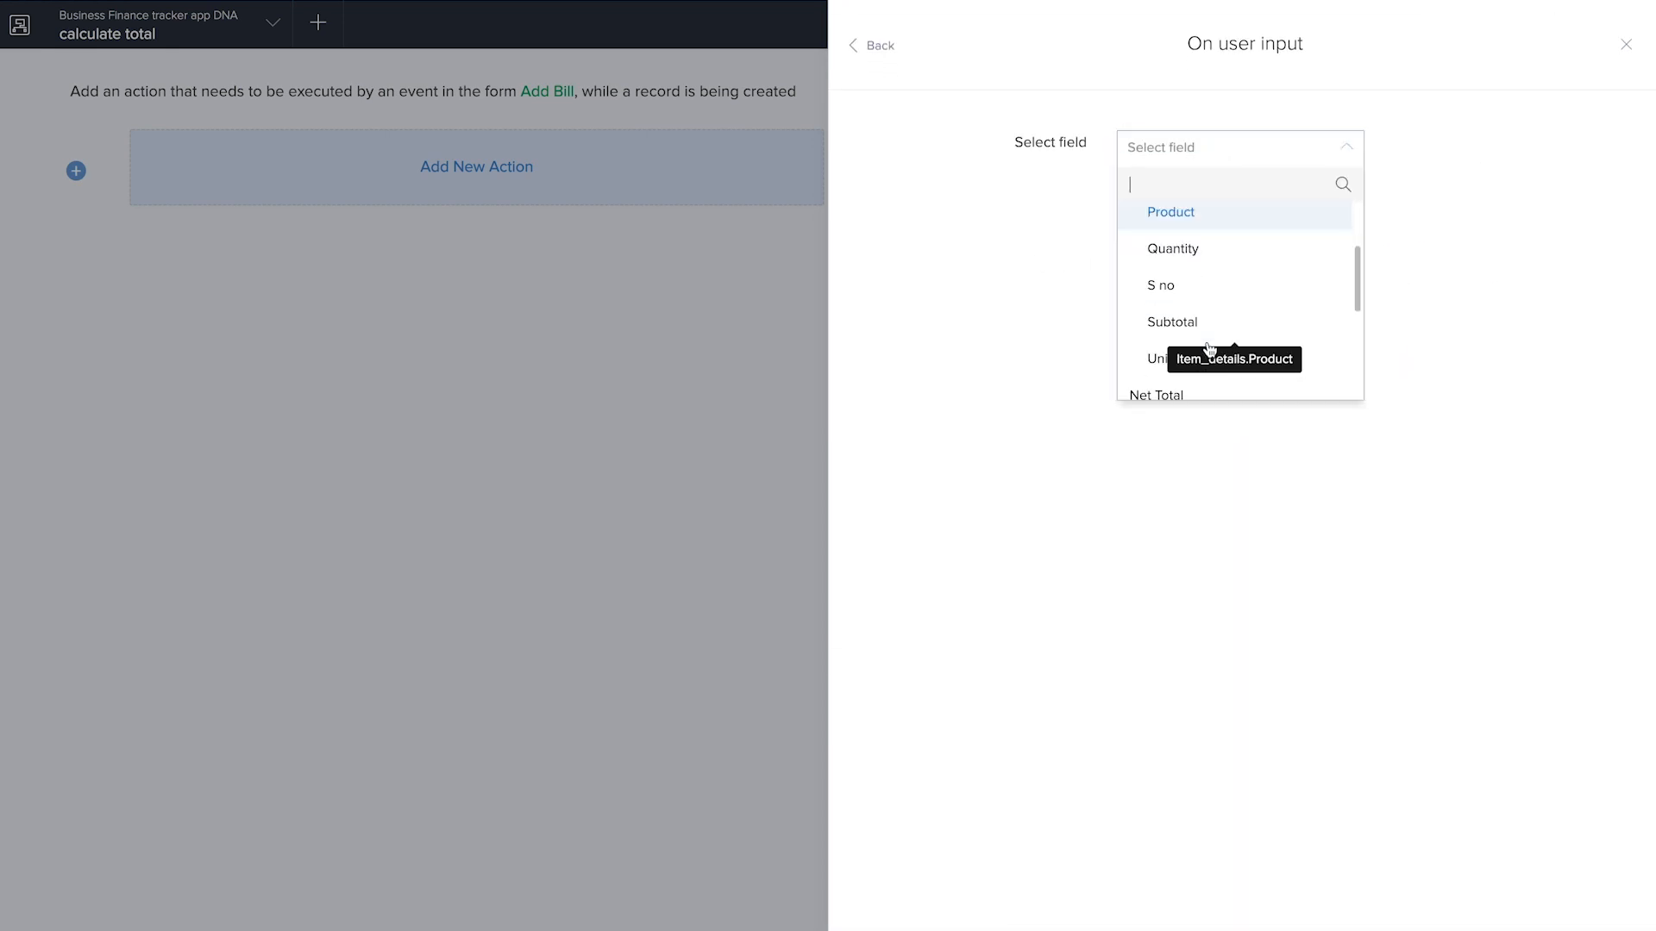
click(1199, 357)
key(ctrl+v)
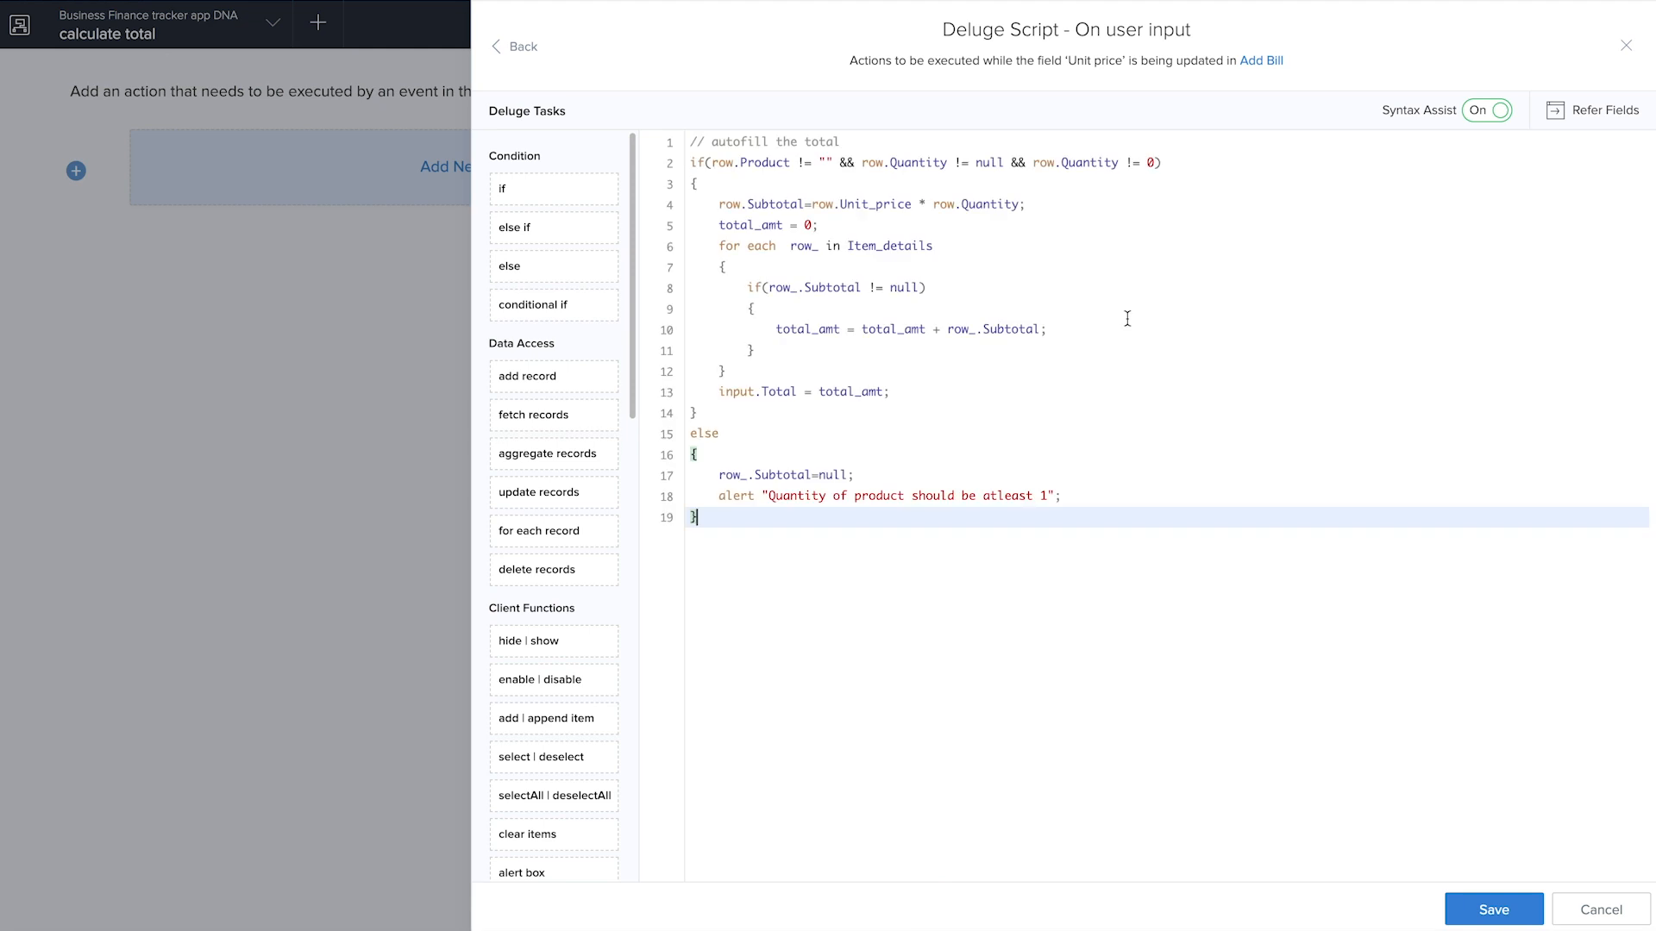
click(1509, 910)
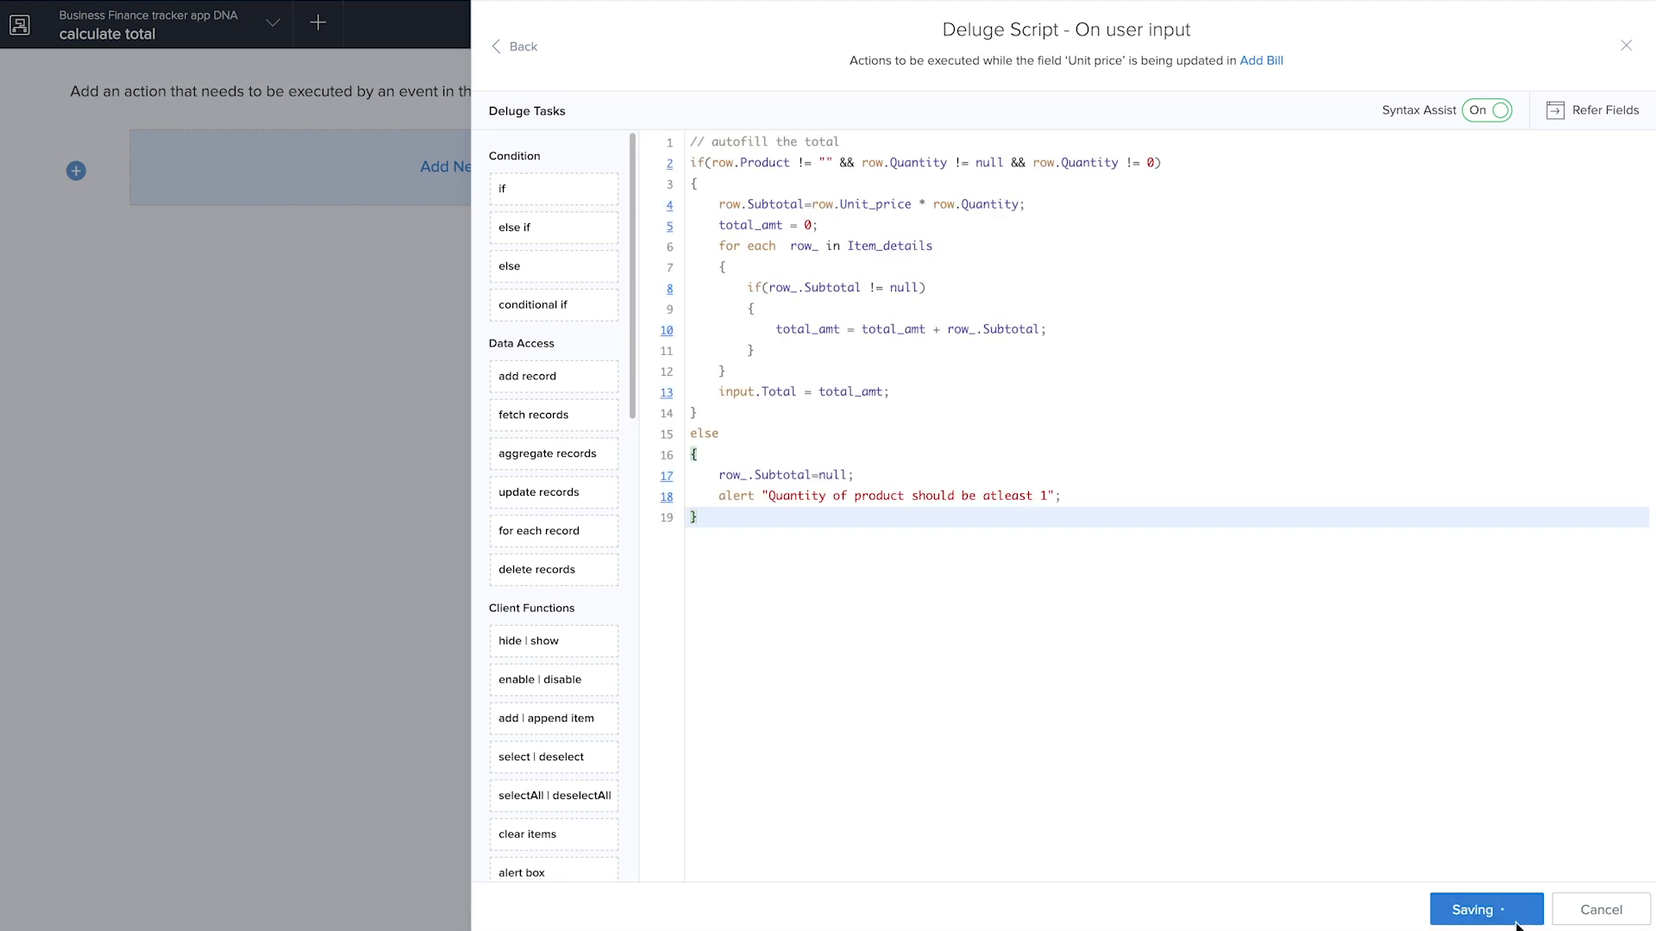
click(1626, 45)
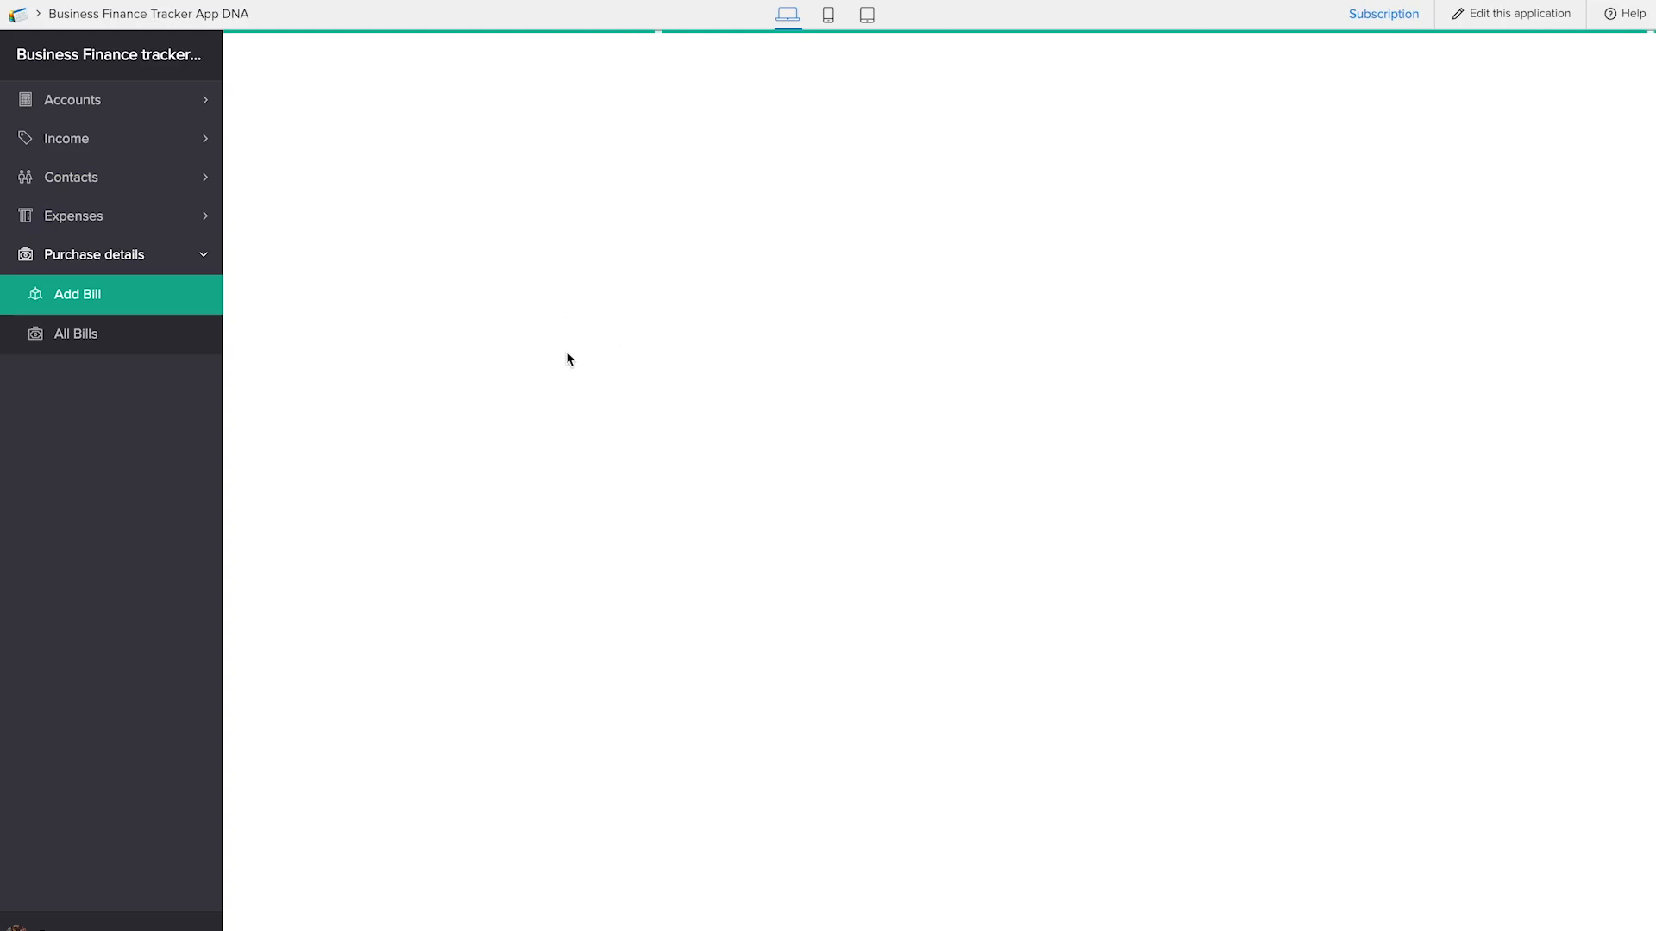
Test the live Add Bill form with an item row of S no 1, product pen, quantity 5 and unit price 2
click(335, 302)
key(Tab)
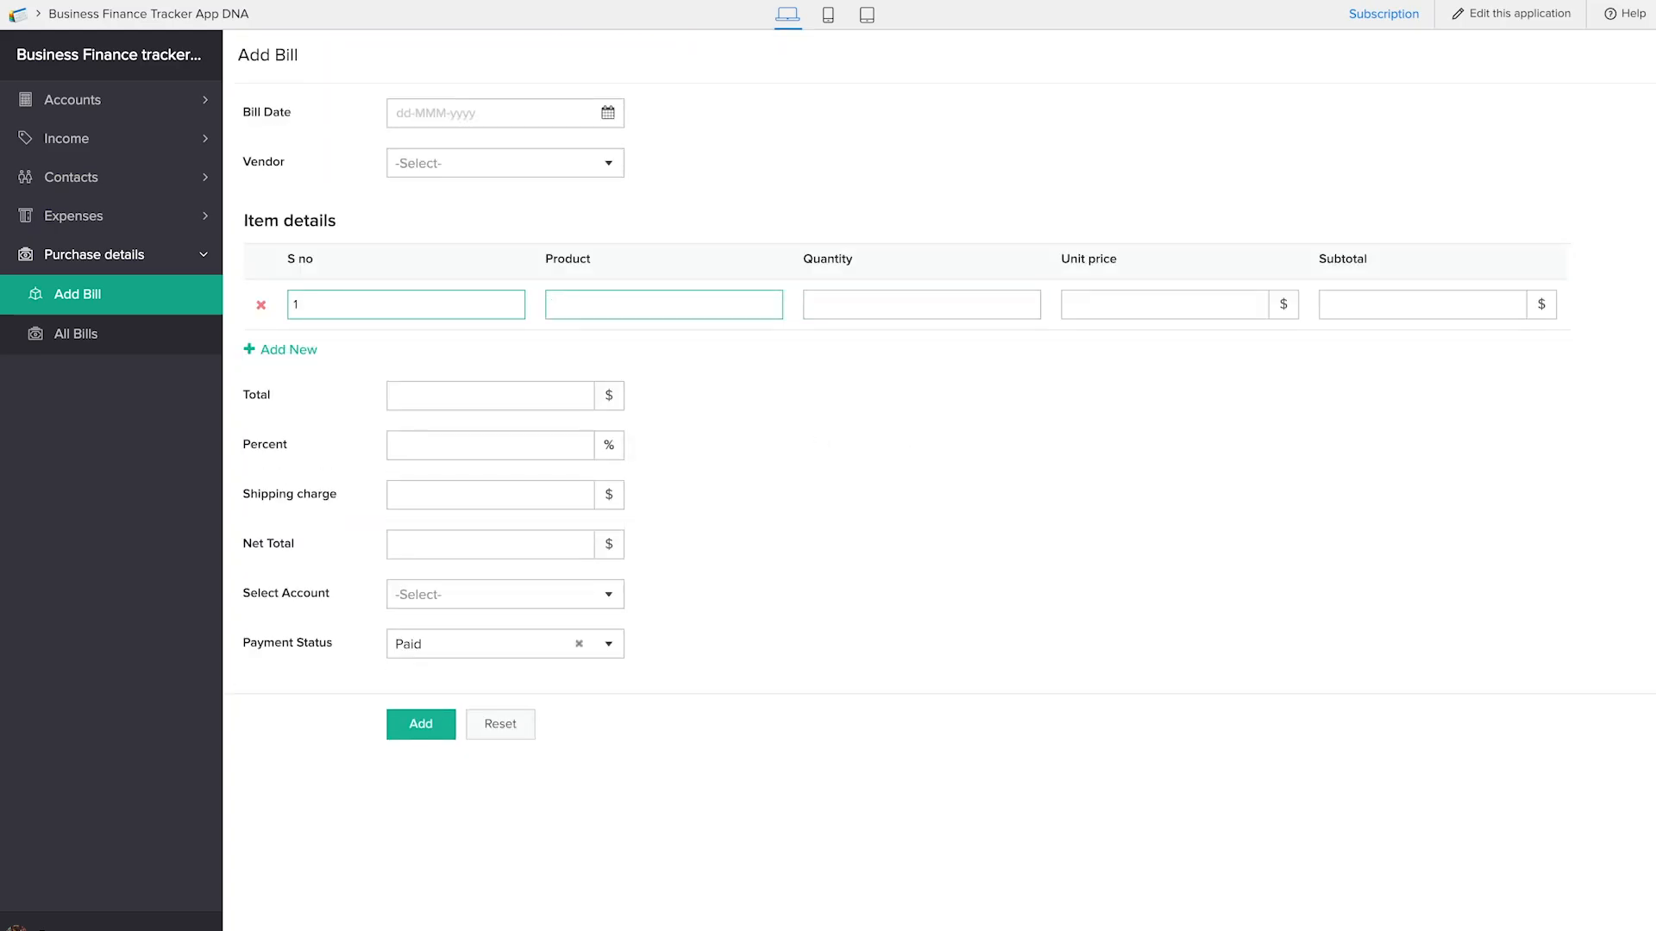
text(pen)
key(Tab)
text(5)
key(Tab)
text(2)
click(639, 617)
click(845, 295)
click(1093, 318)
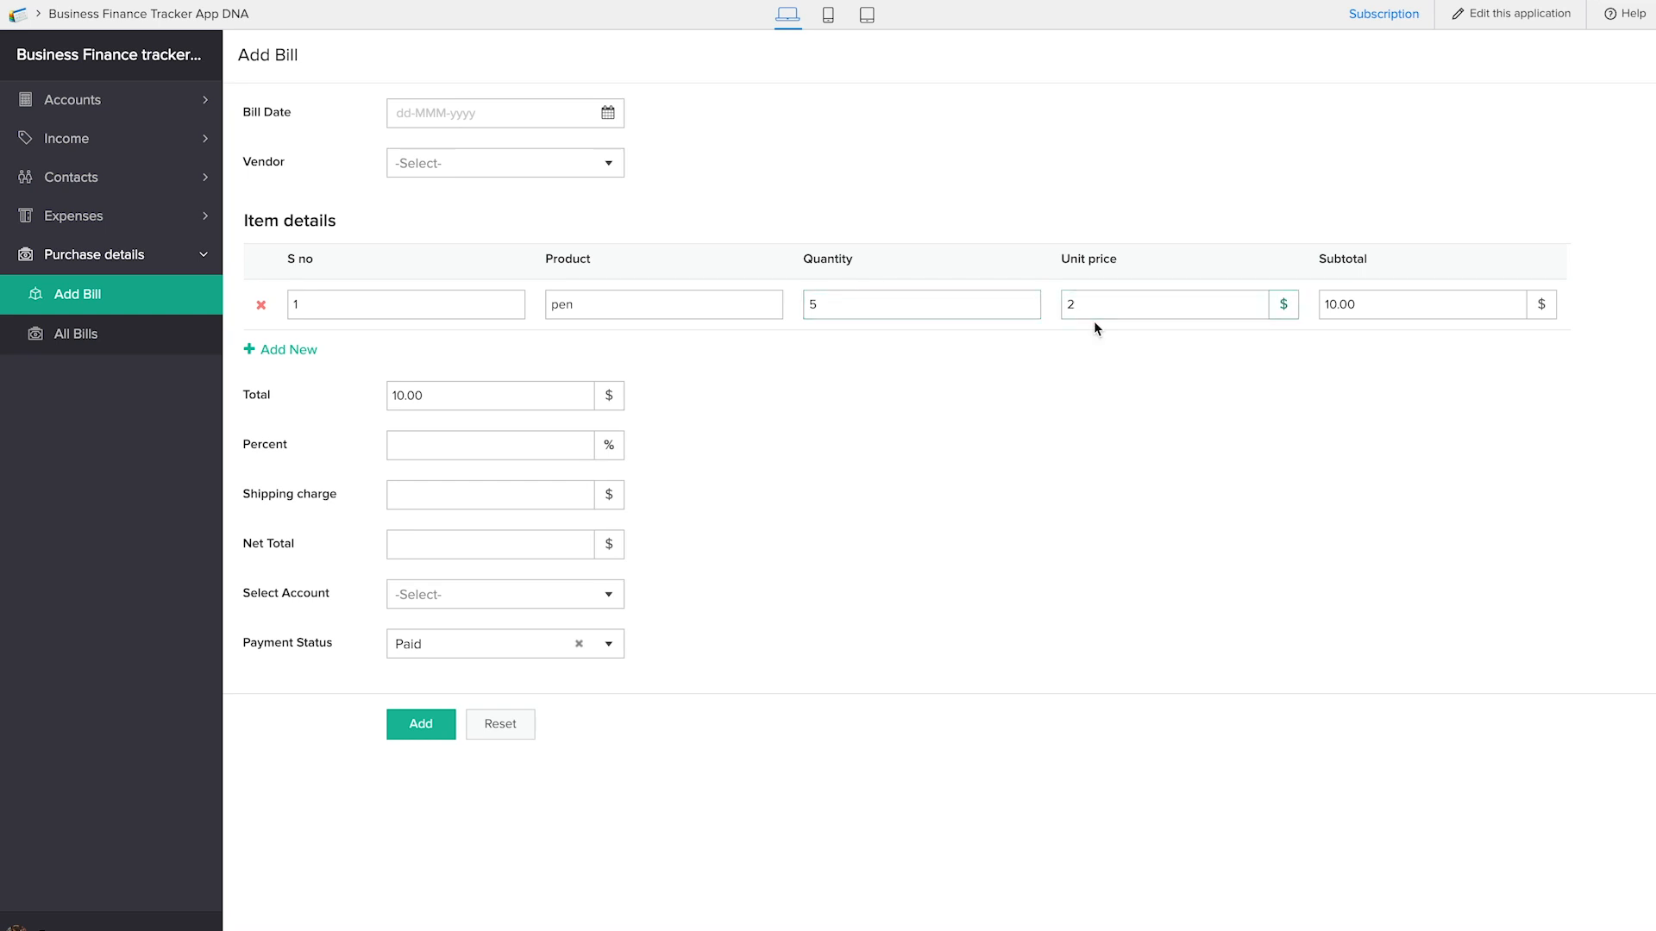
click(1356, 318)
Change the pen row to quantity 20 and unit price 8, and enter percent 12 and shipping charge 4
click(252, 227)
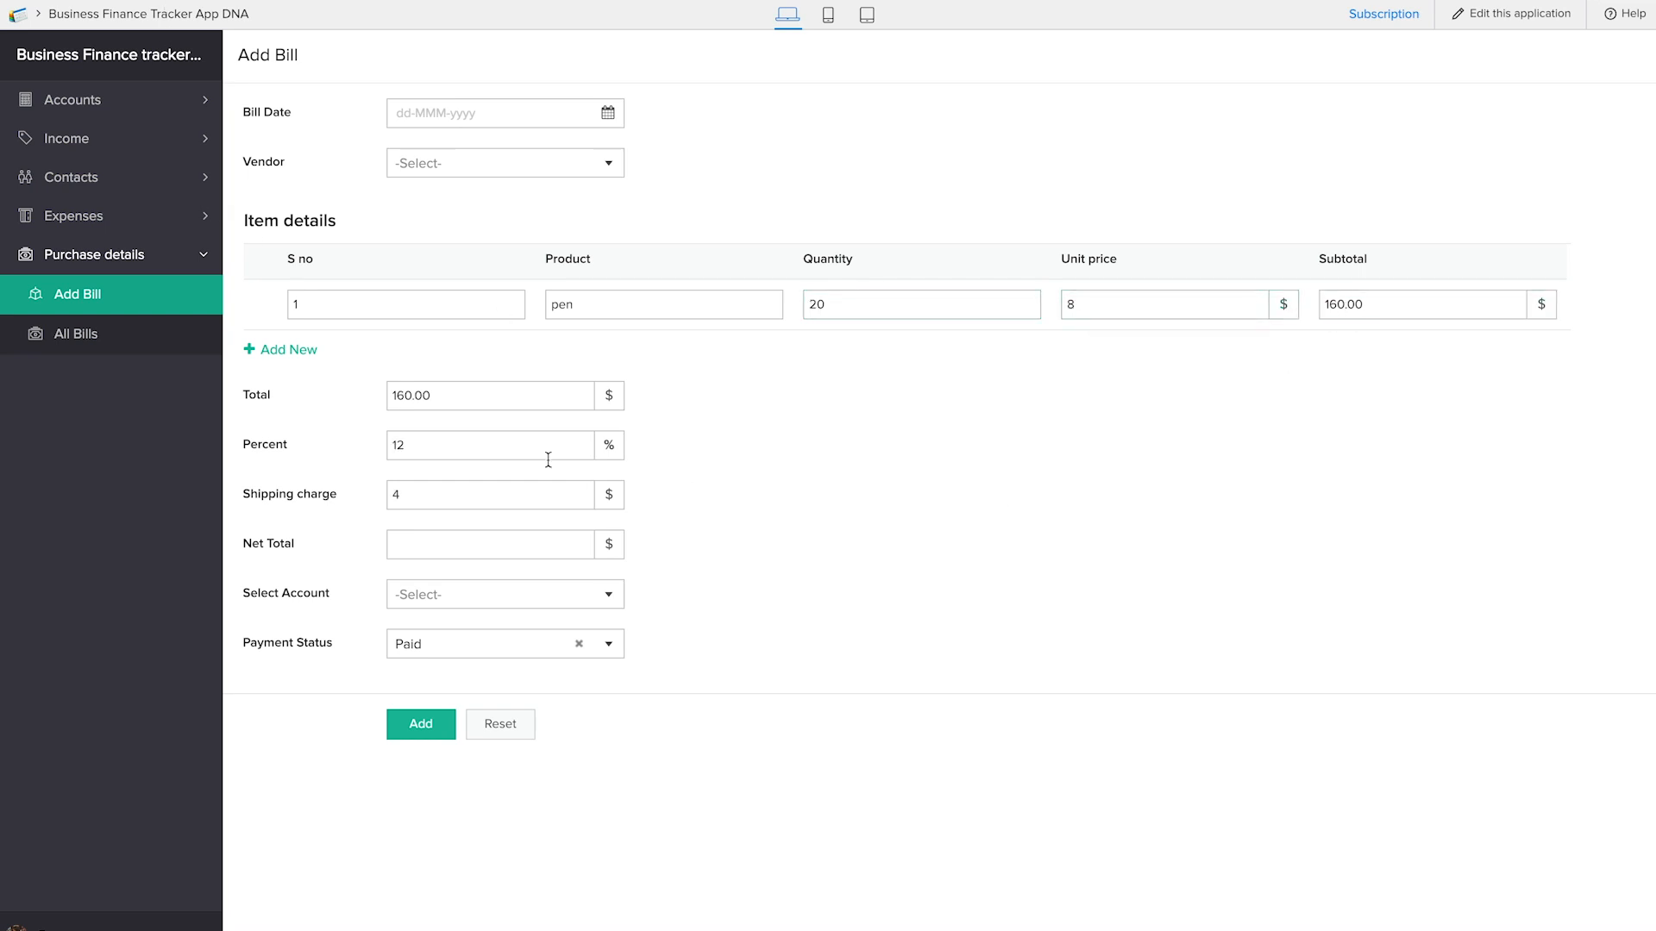
click(463, 439)
click(485, 496)
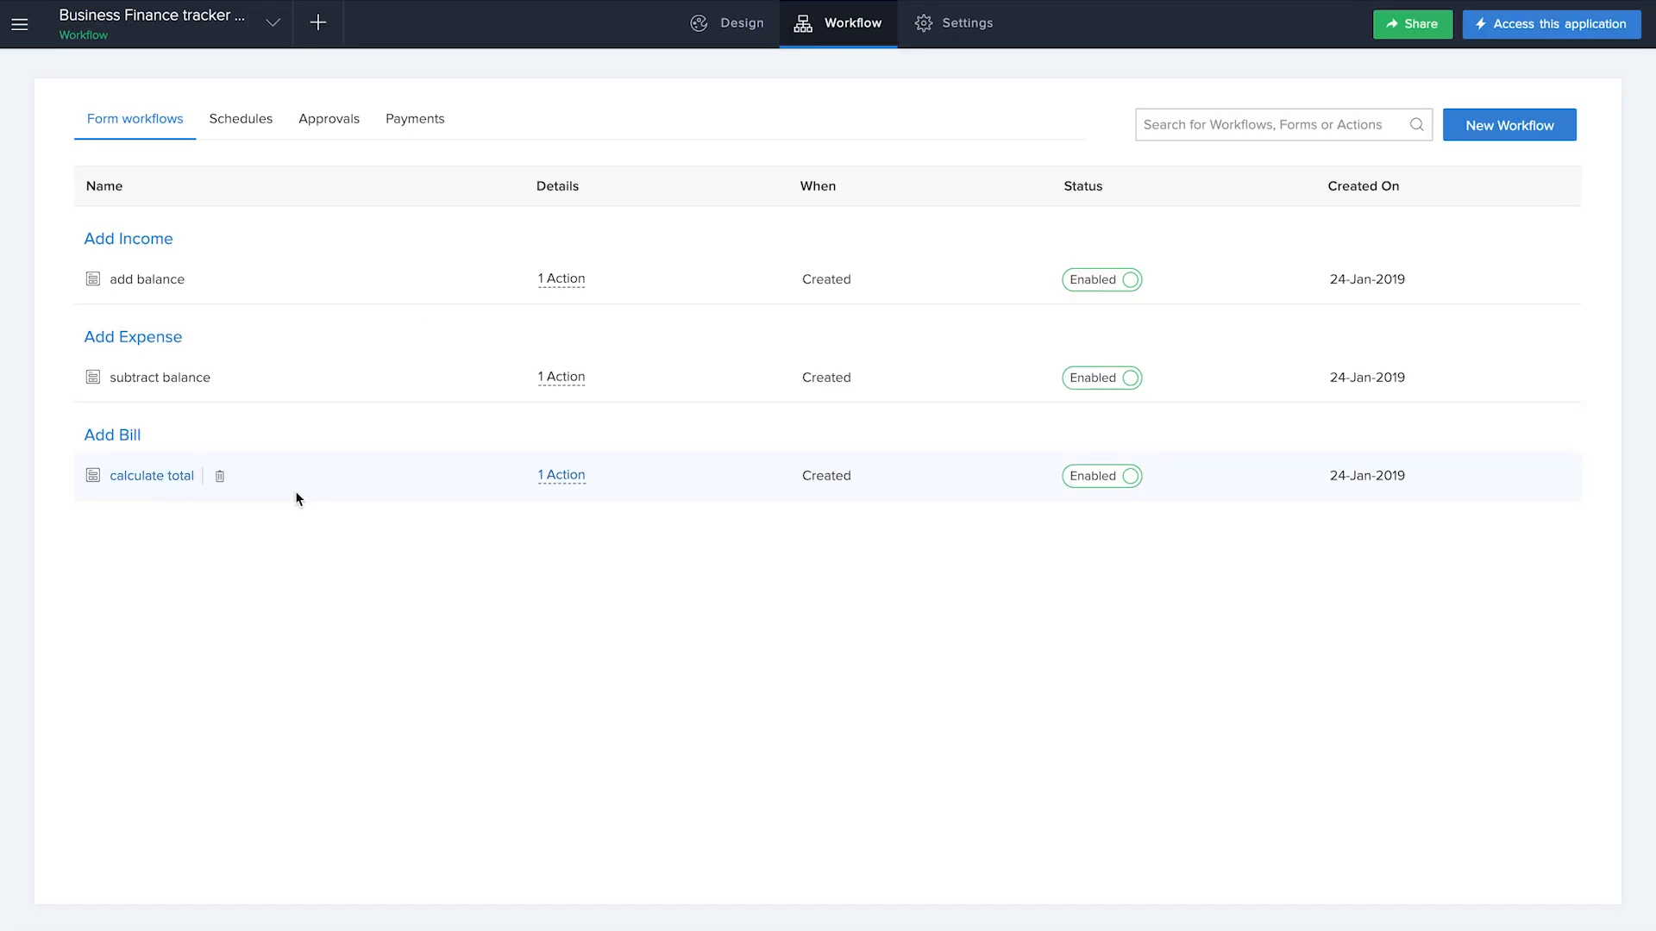
Open the calculate total workflow and add an on-user-input Deluge script action for the Percent field
click(147, 481)
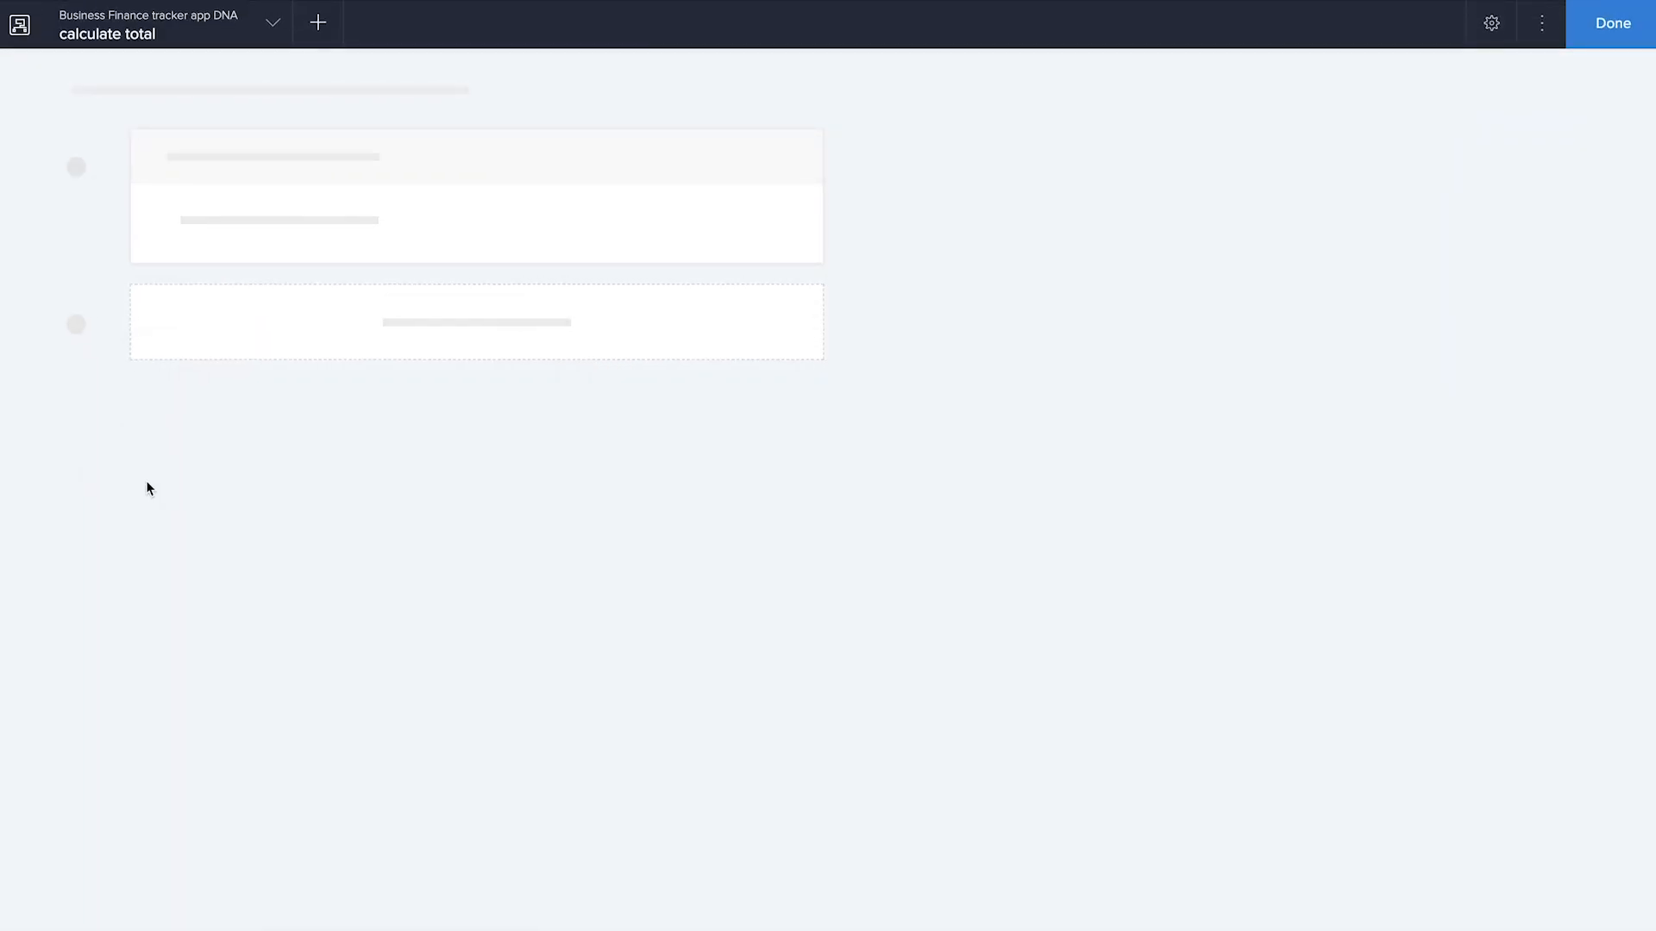
click(496, 333)
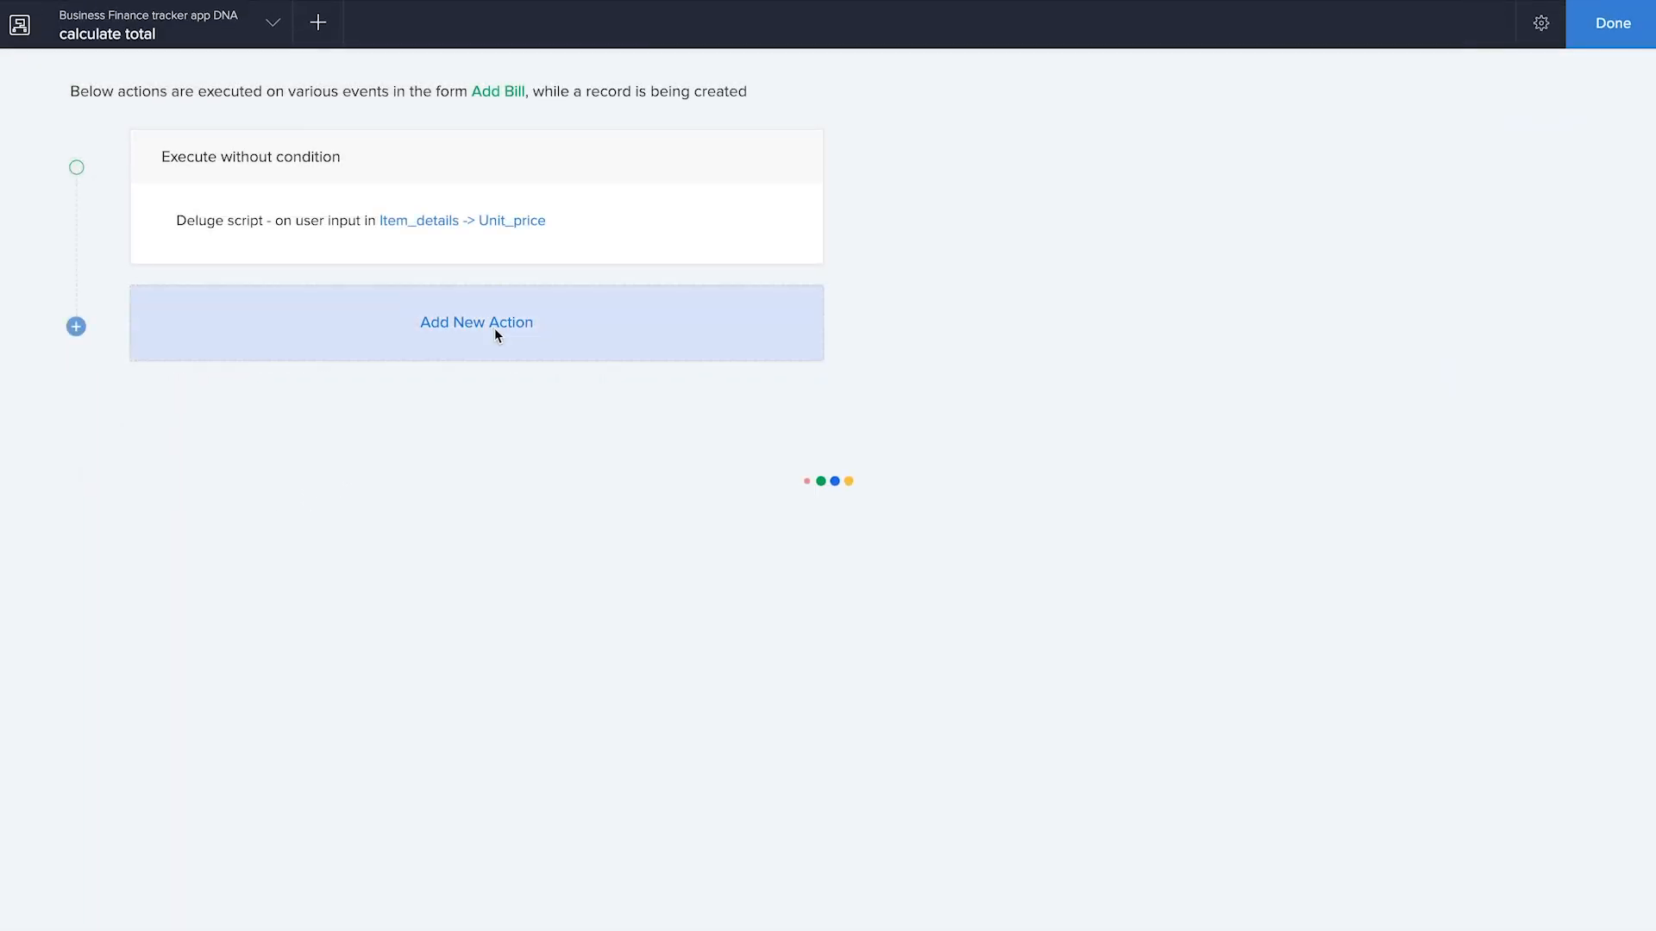
click(1145, 524)
click(1431, 326)
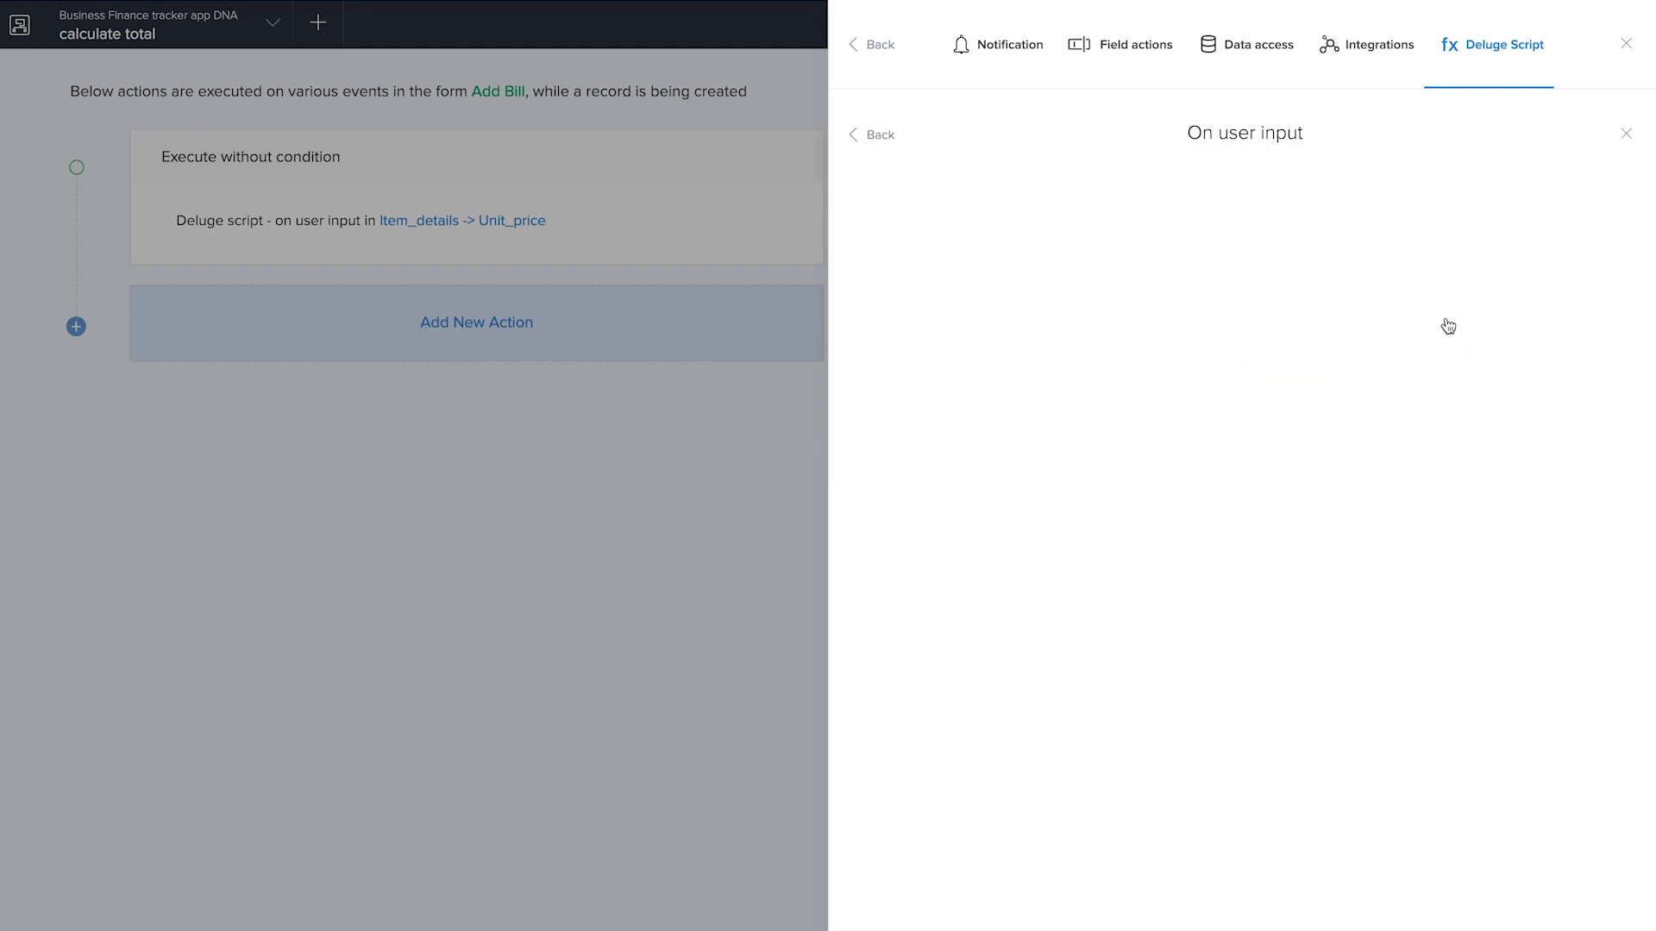
click(1238, 160)
scroll(1154, 341, down, 5)
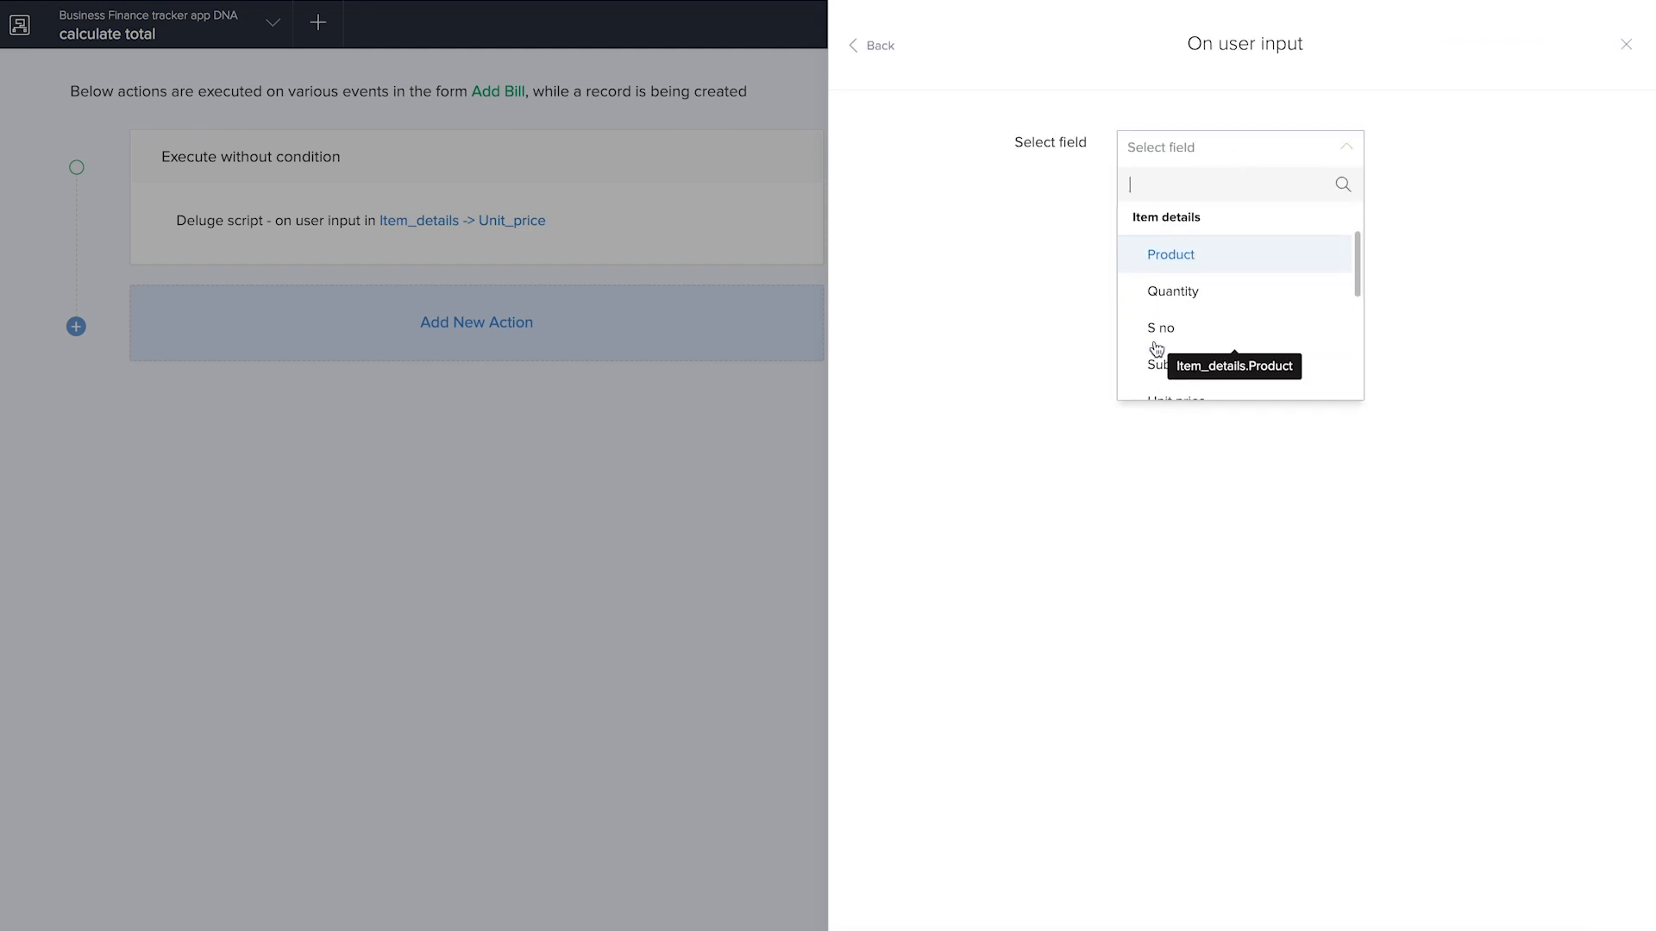
scroll(1155, 347, down, 4)
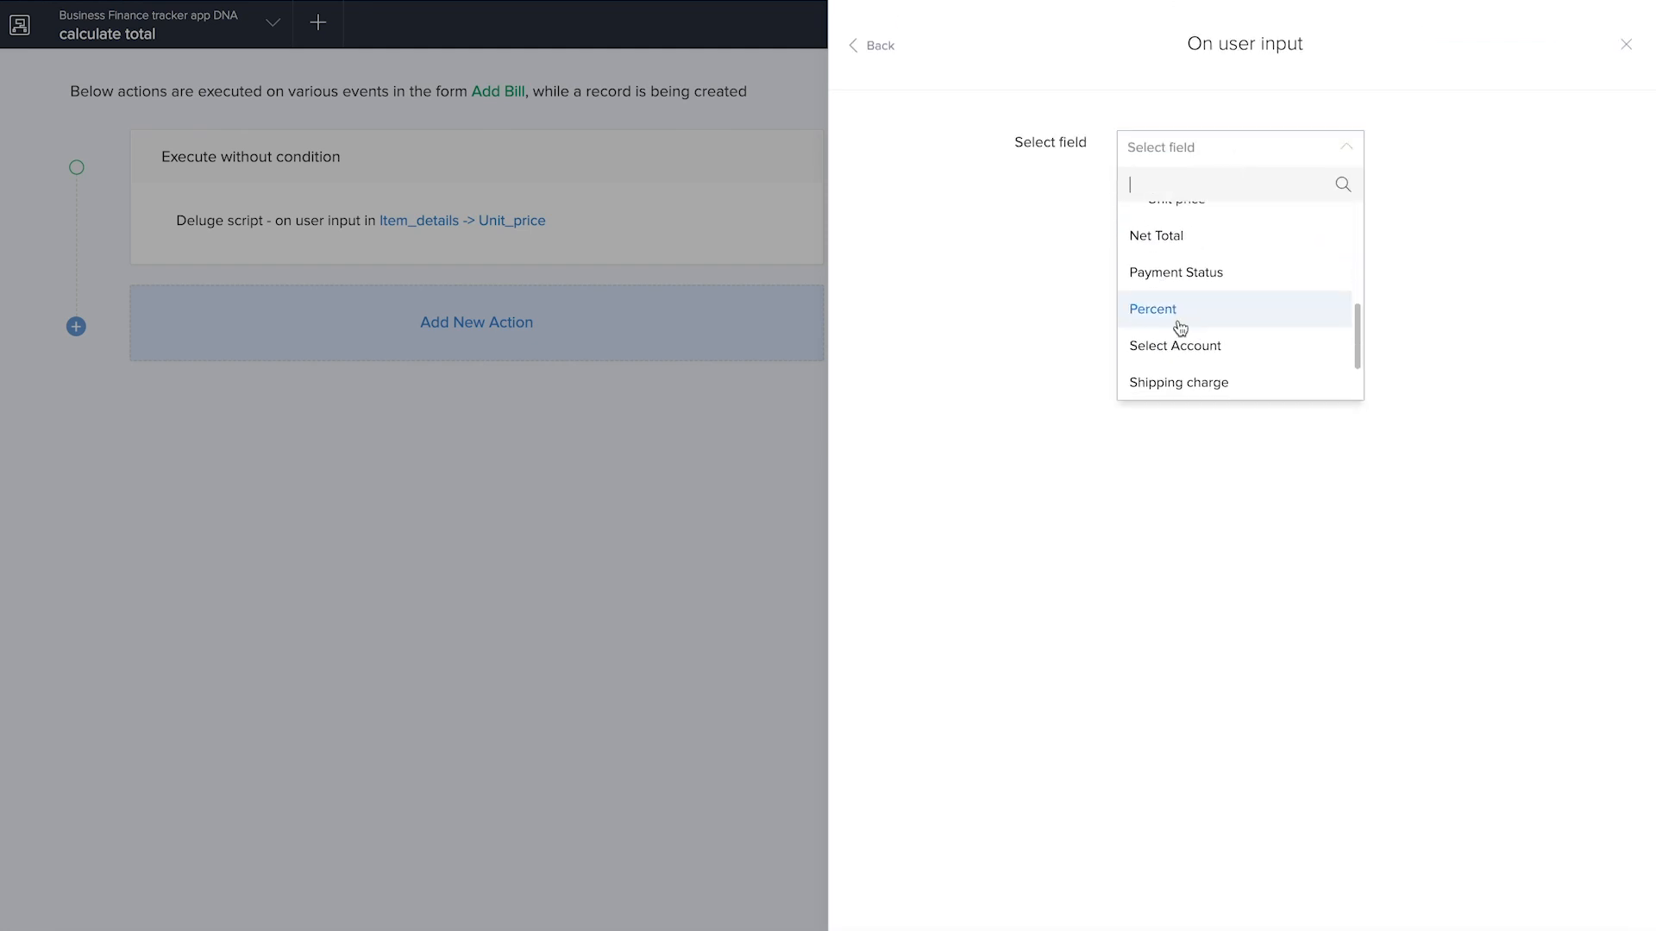
click(1198, 253)
Write the Percent script formula as input.Net_Total = (input.Total * input.Percent)/100
text(input.)
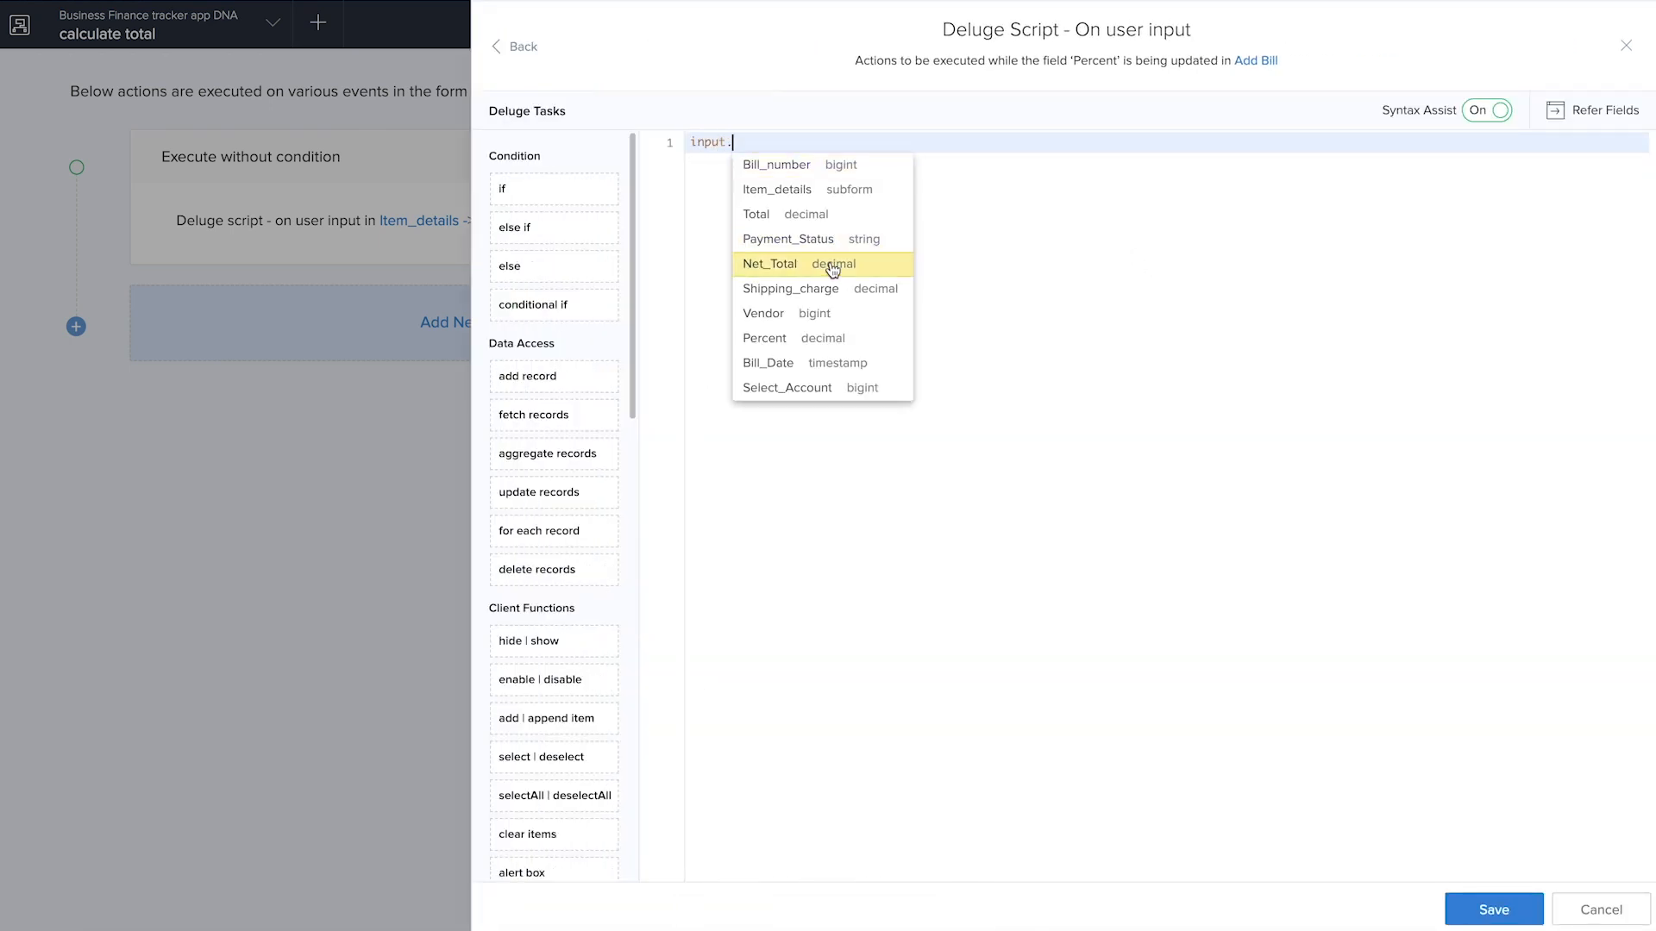
click(830, 266)
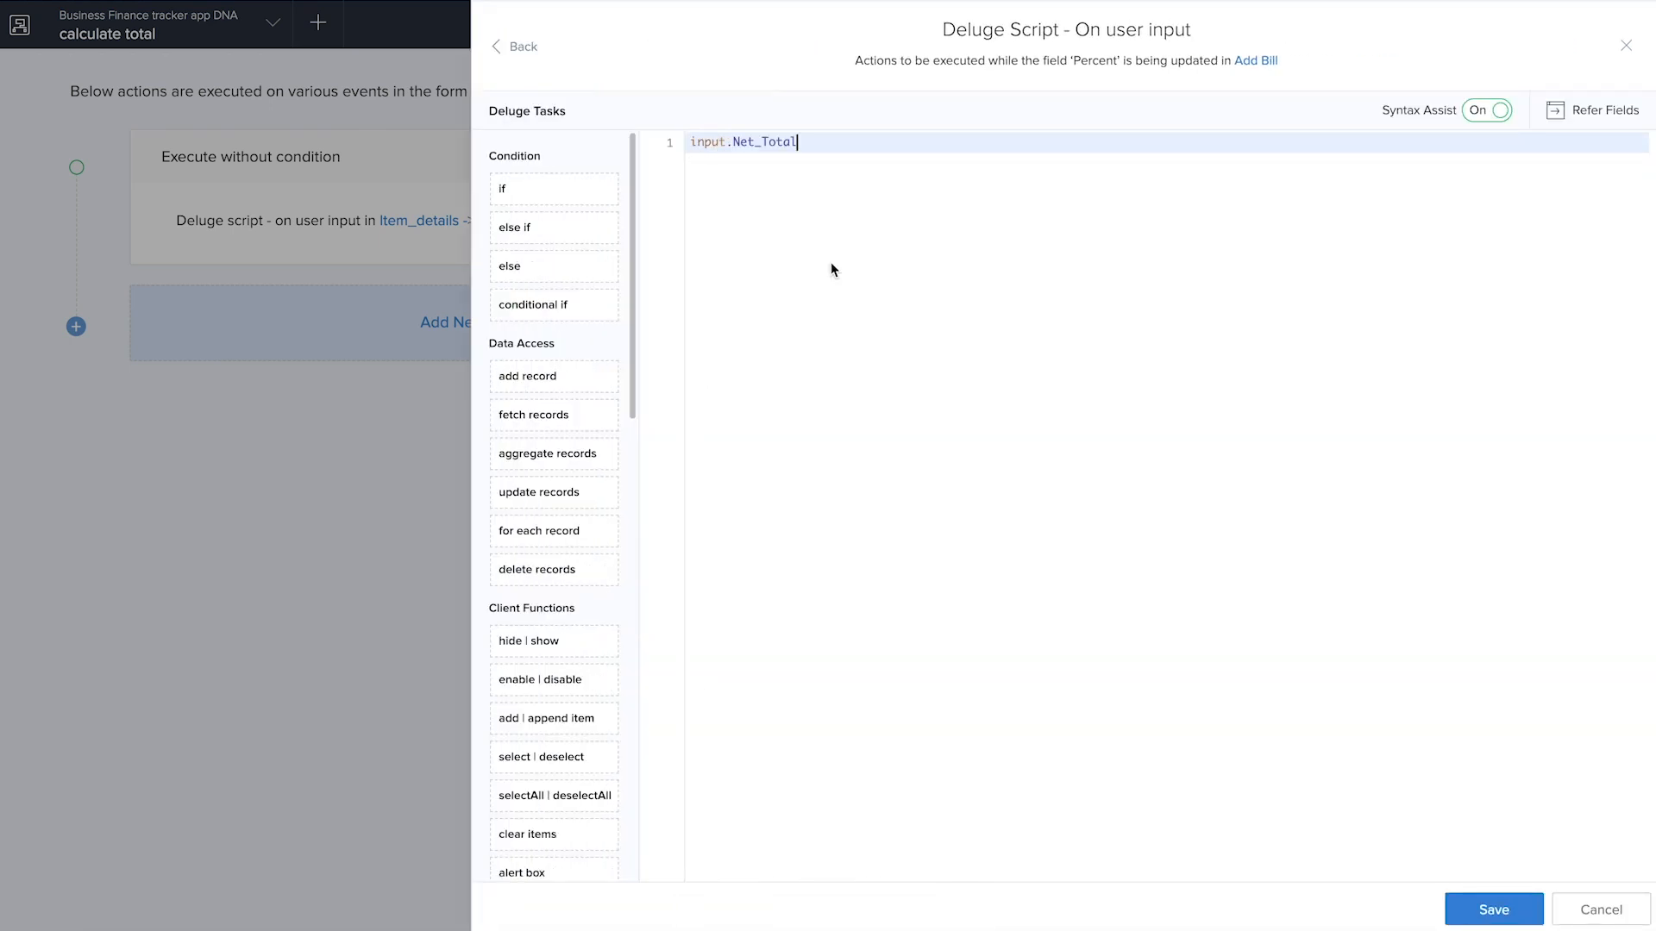
text(= input.)
click(935, 223)
text(* input.)
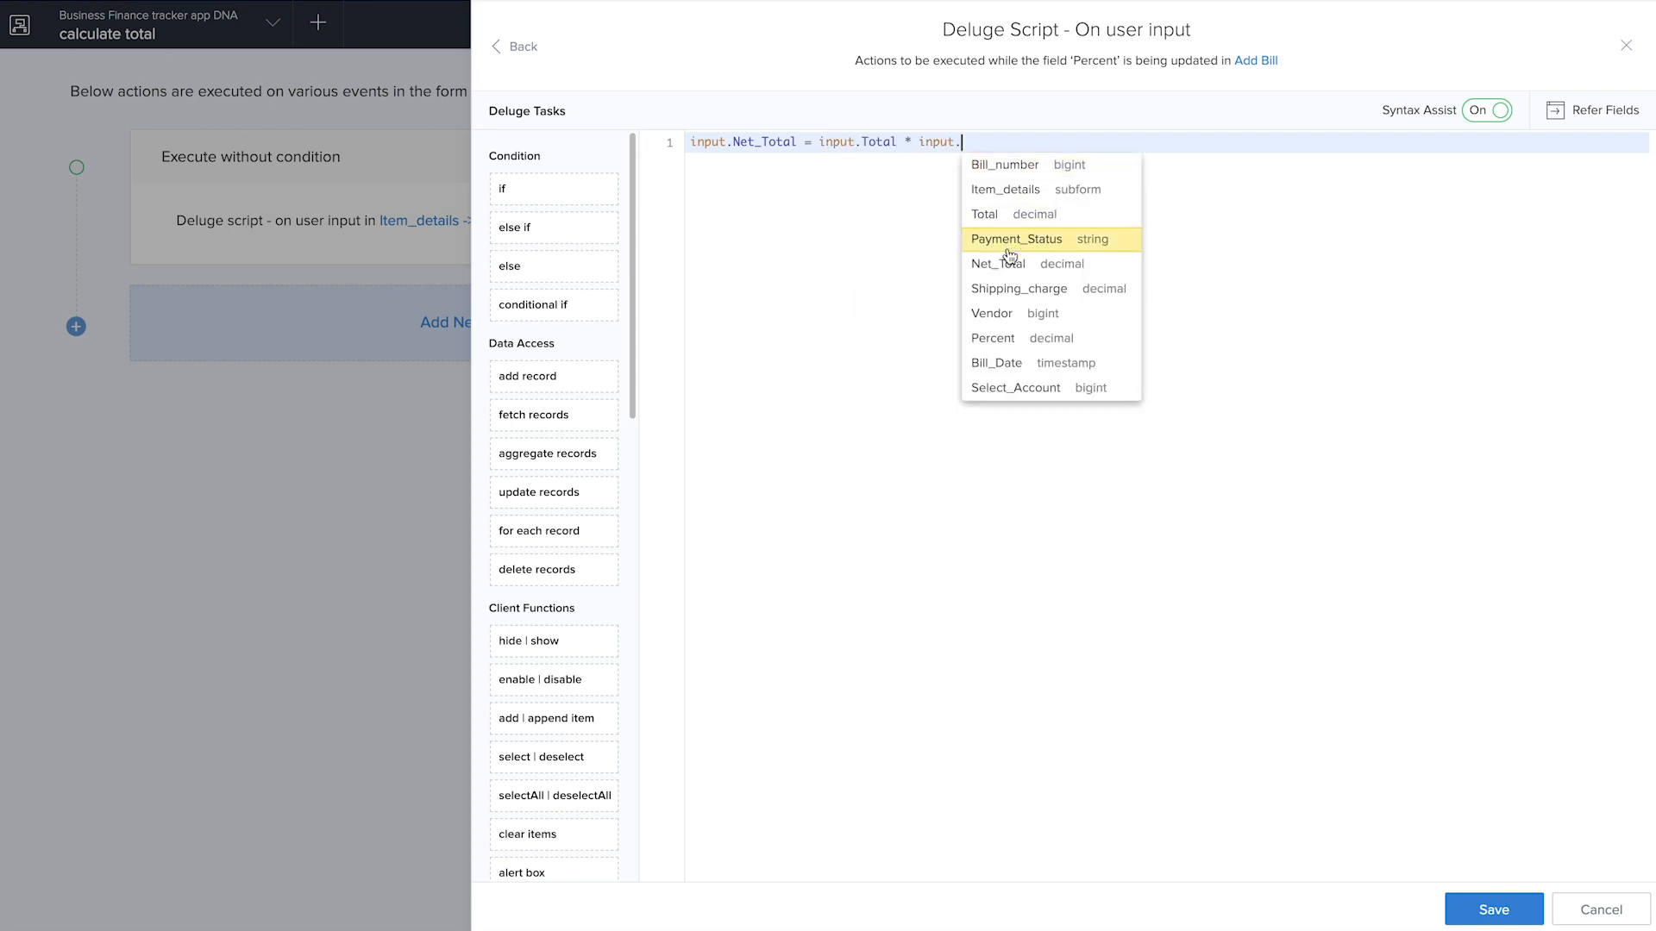
click(1010, 349)
text()100)
click(820, 141)
text(()
click(1088, 142)
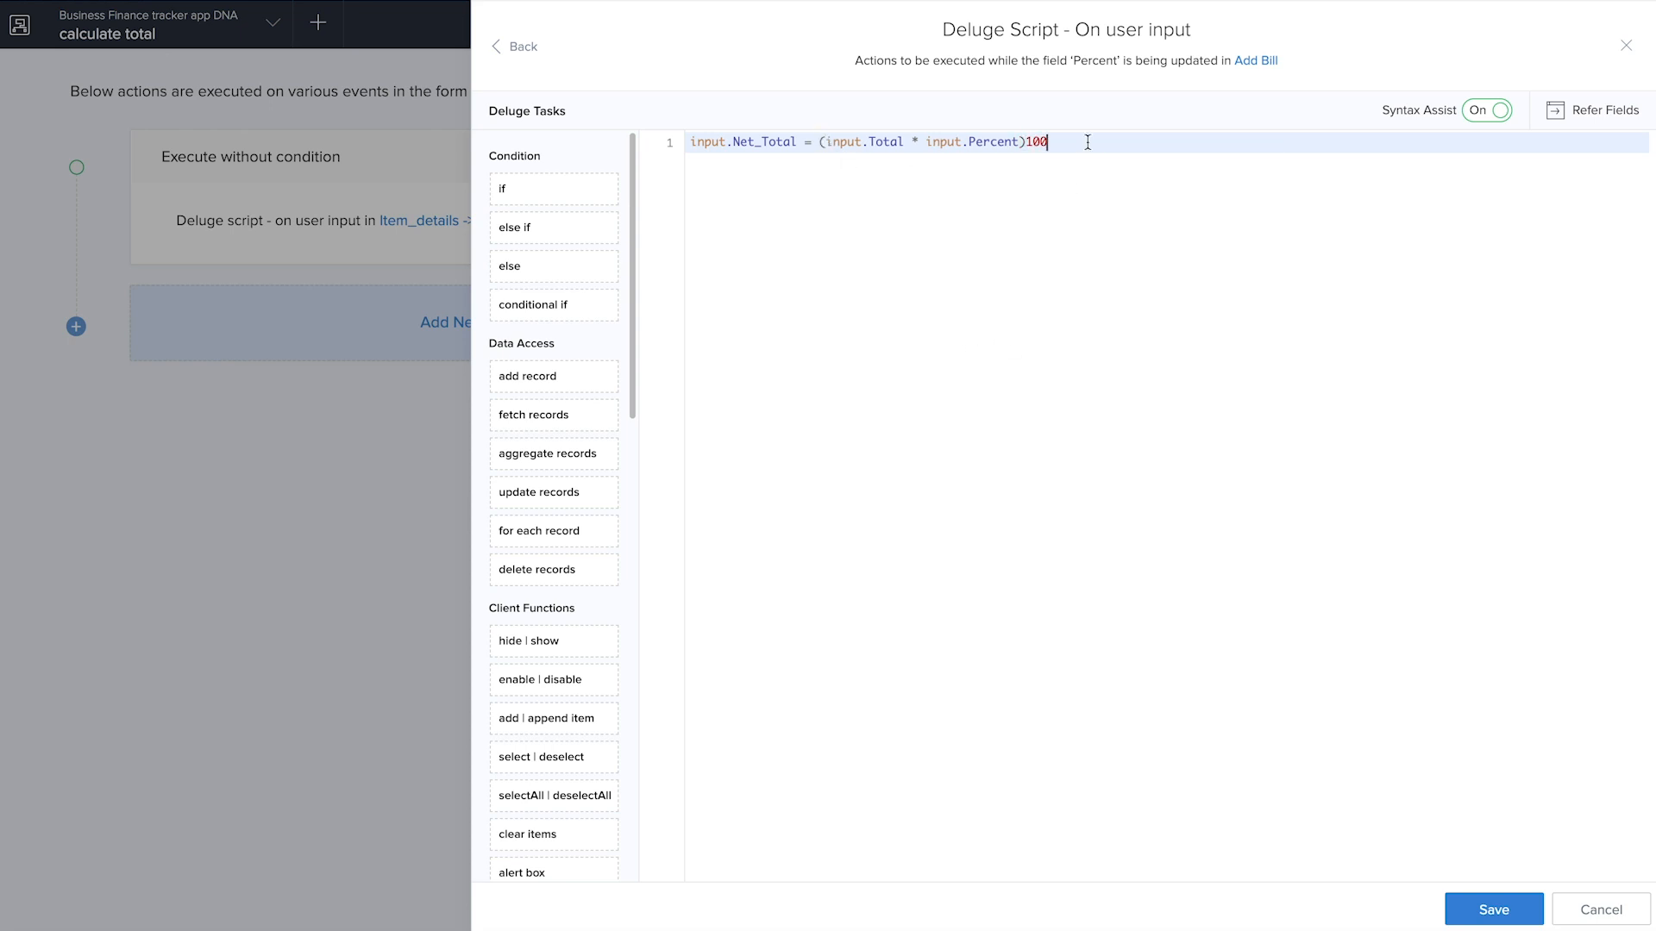
click(1025, 141)
text(/)
Append + input.Total and a closing semicolon to the Net_Total formula, save the script and finish editing the workflow
click(1079, 142)
text(+ input.)
click(1160, 217)
click(1489, 912)
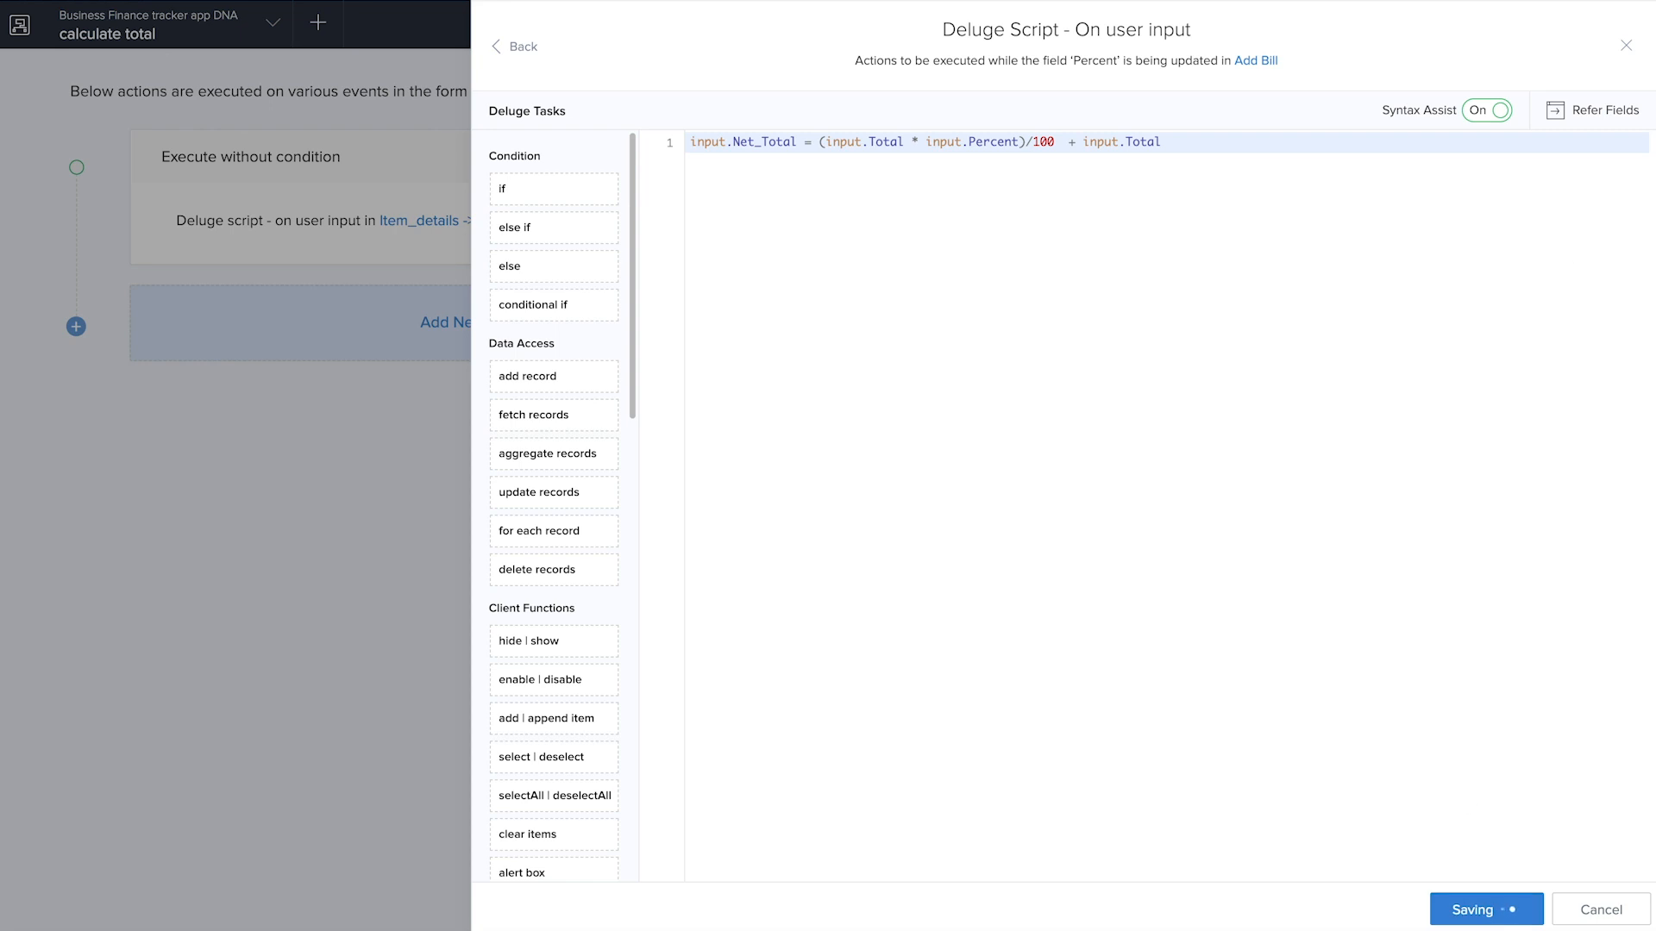
click(1203, 140)
text(;)
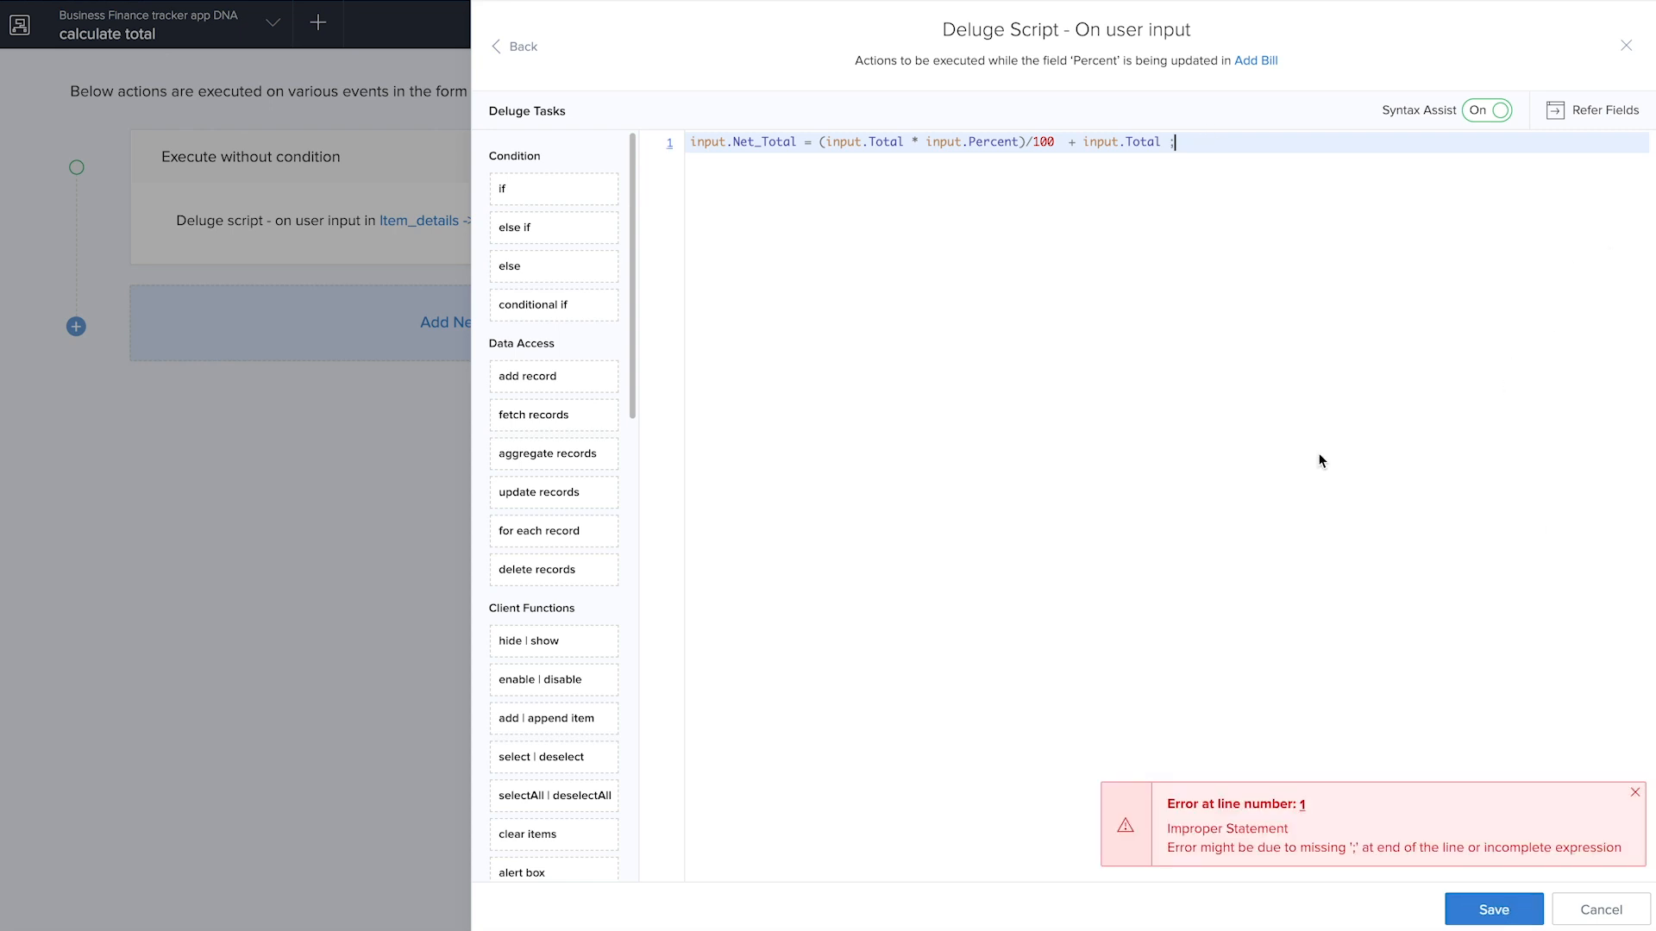
click(1481, 912)
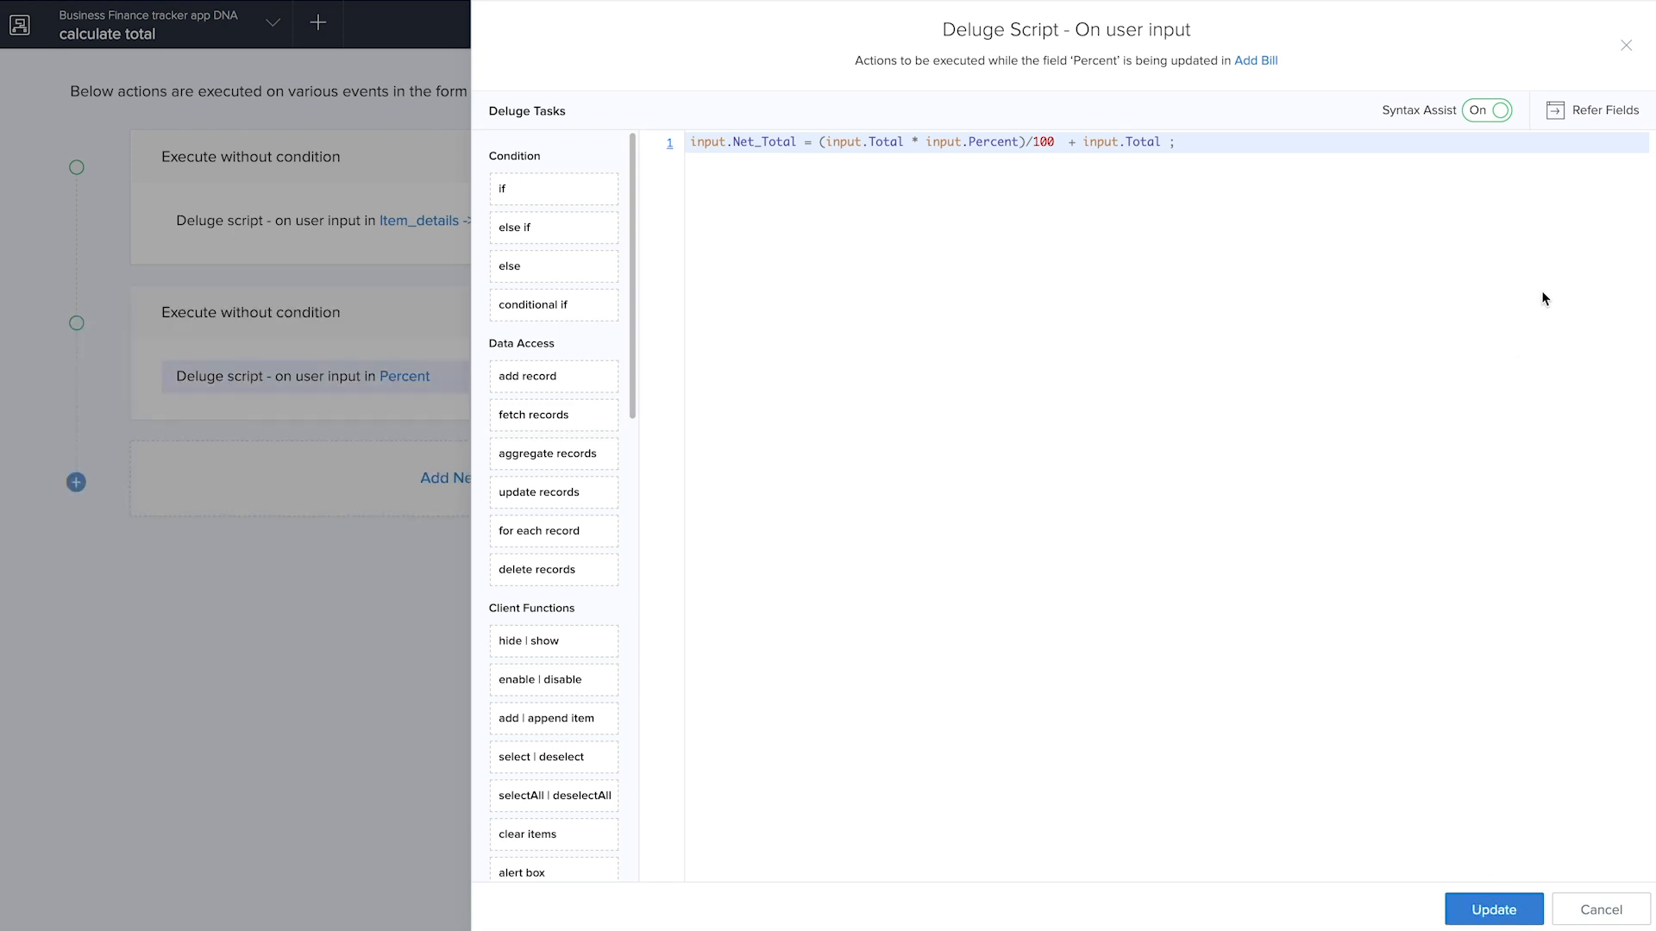
click(1627, 48)
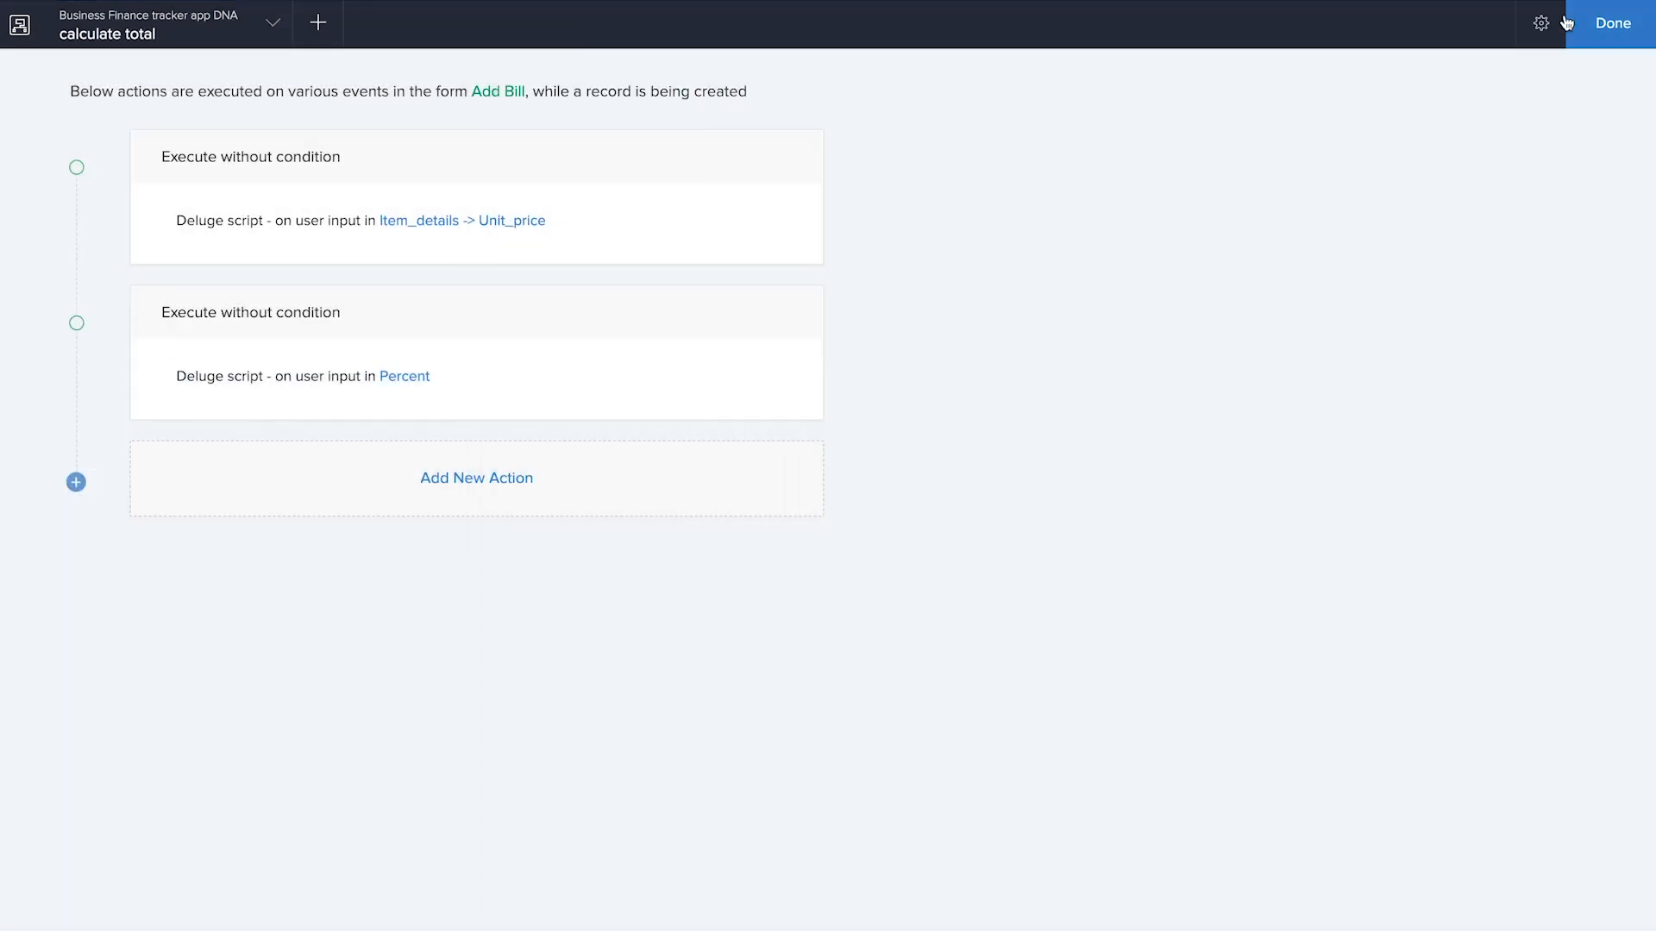
click(1605, 35)
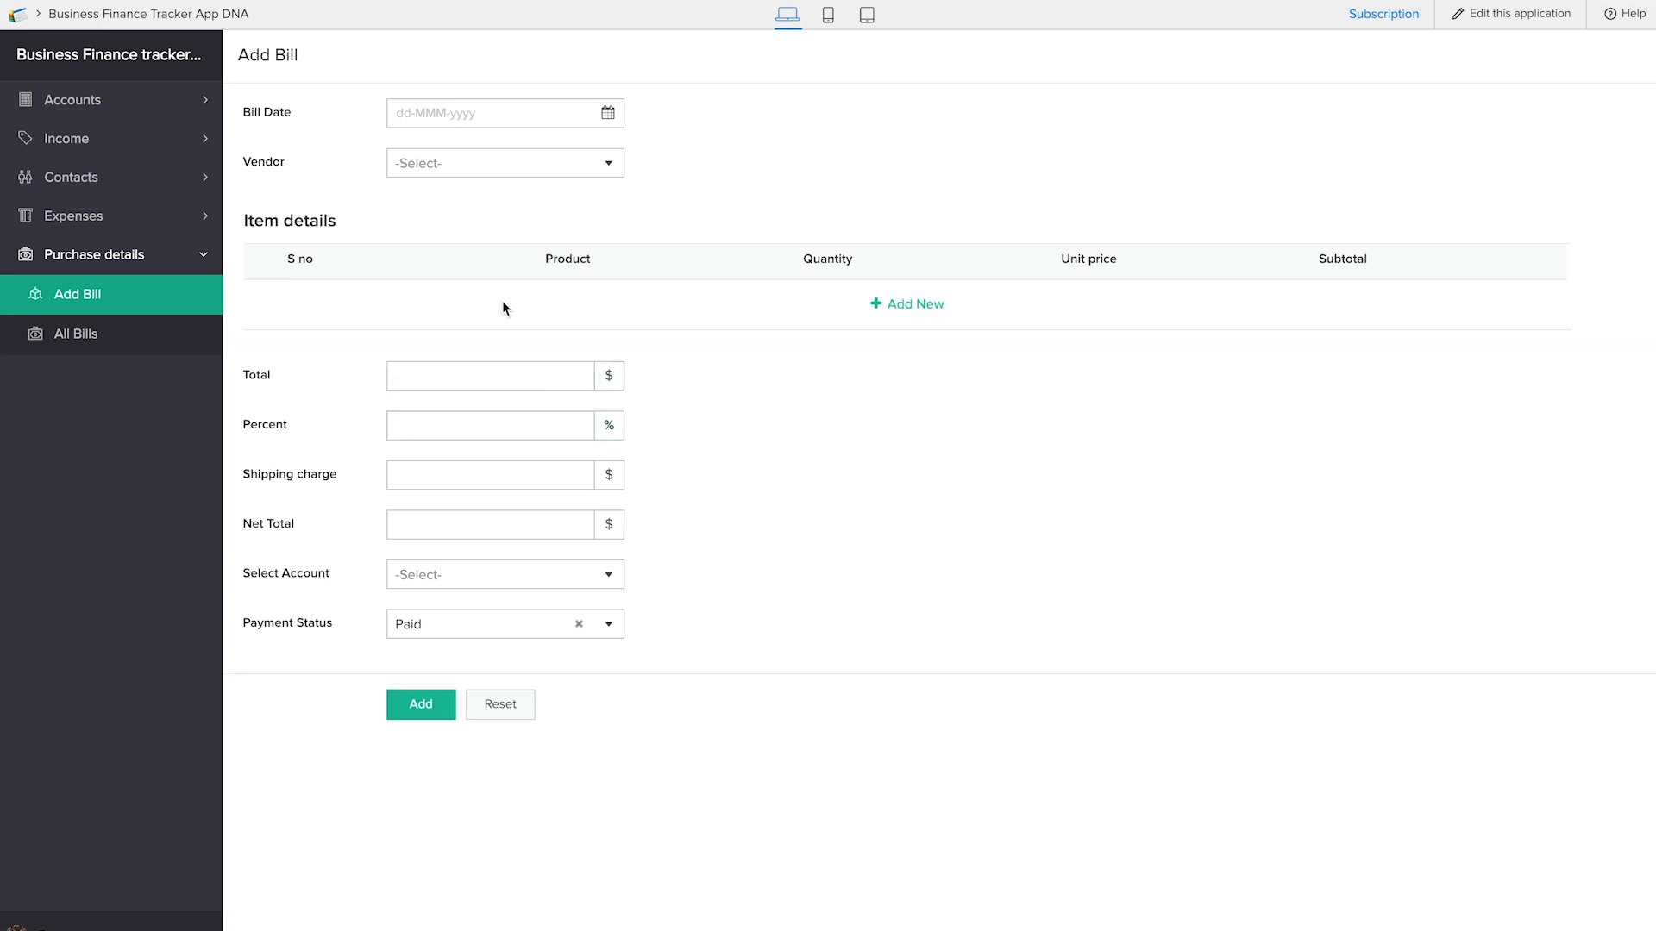
Add an item row to the live bill with product pencil, quantity 45 and unit price 4
click(912, 318)
click(669, 294)
text(pencil)
key(Tab)
key(Tab)
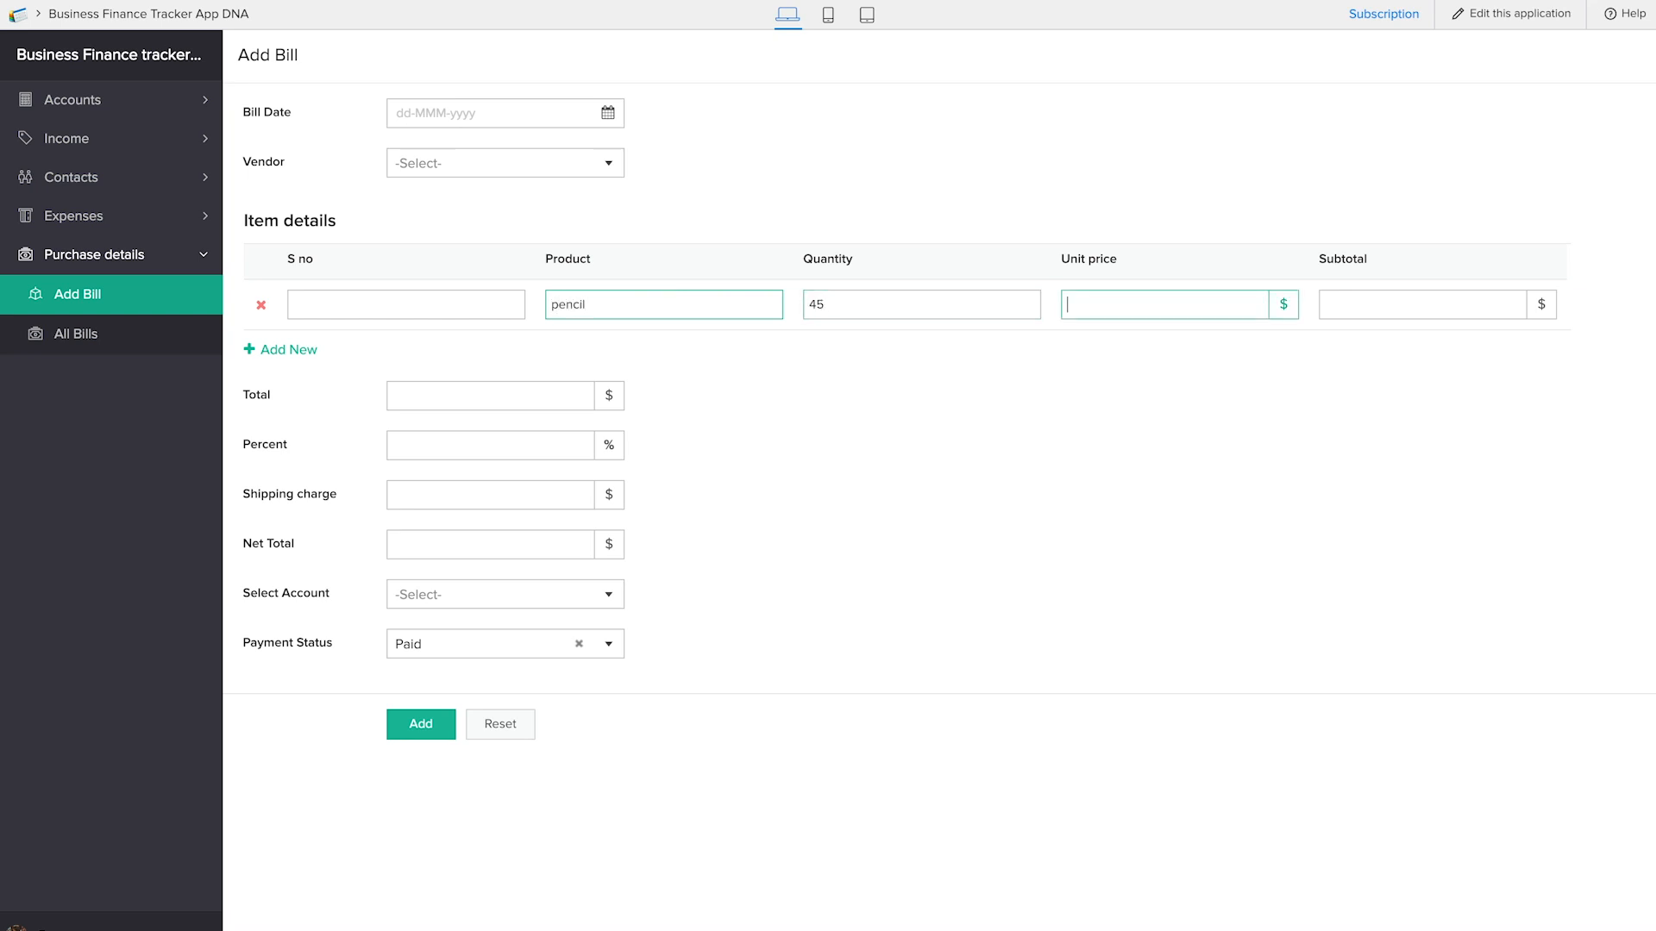
click(787, 471)
Set the bill's percent to 23 and check the calculated Total and Net Total
click(508, 446)
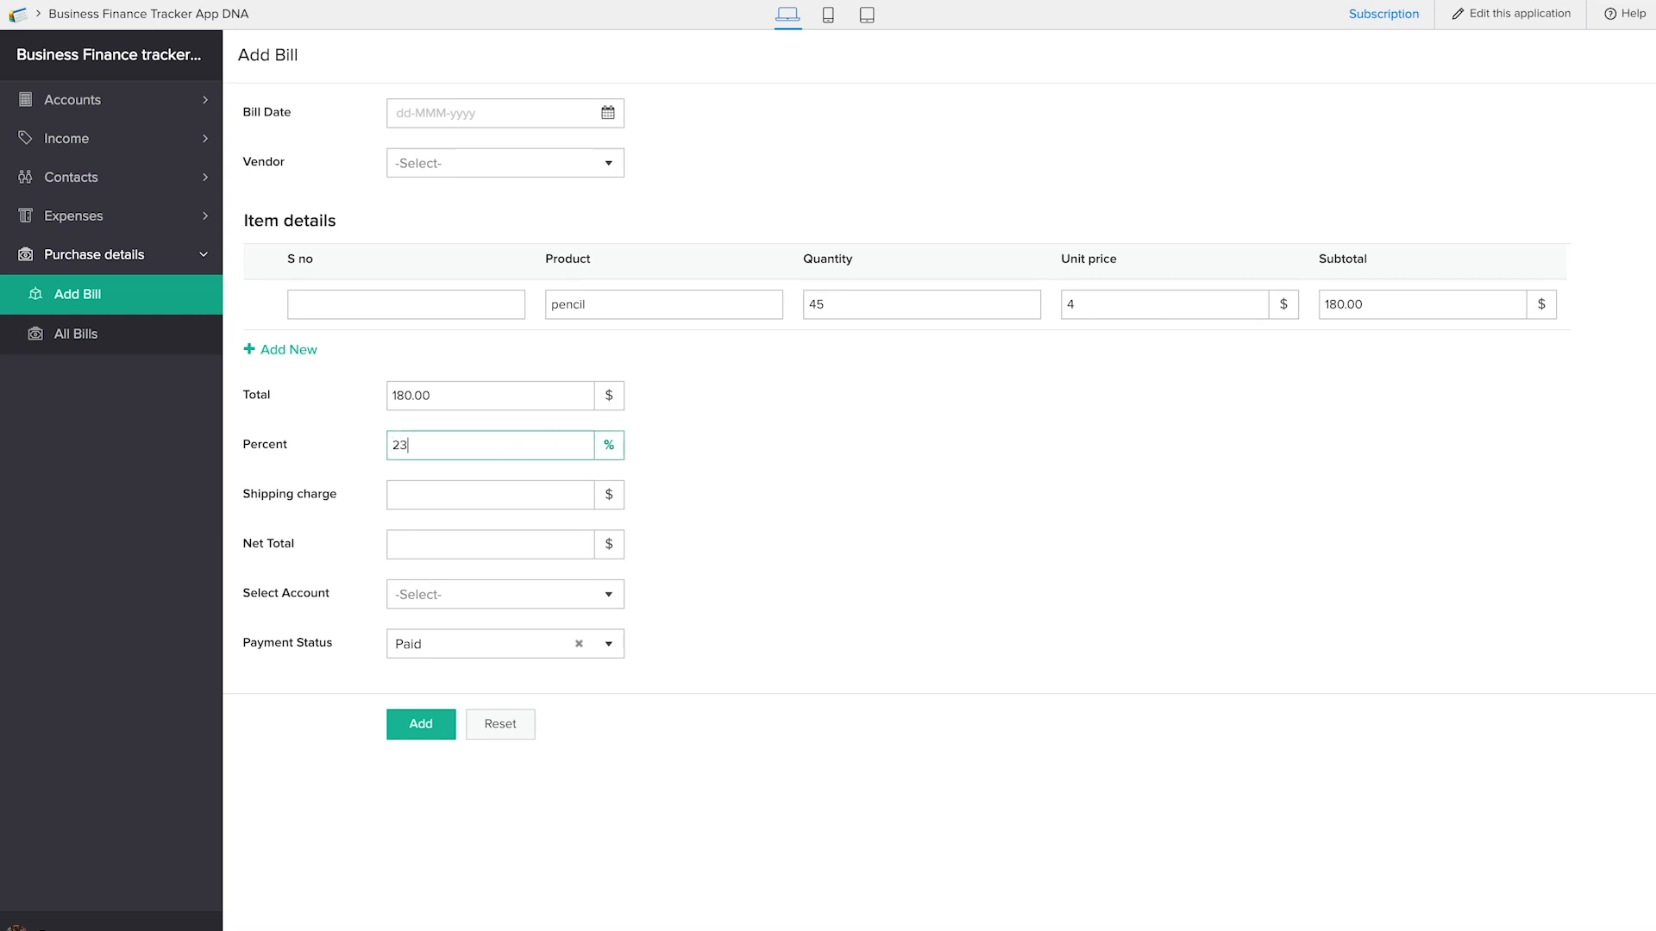
click(783, 541)
click(502, 546)
click(575, 477)
click(394, 502)
click(359, 491)
click(422, 491)
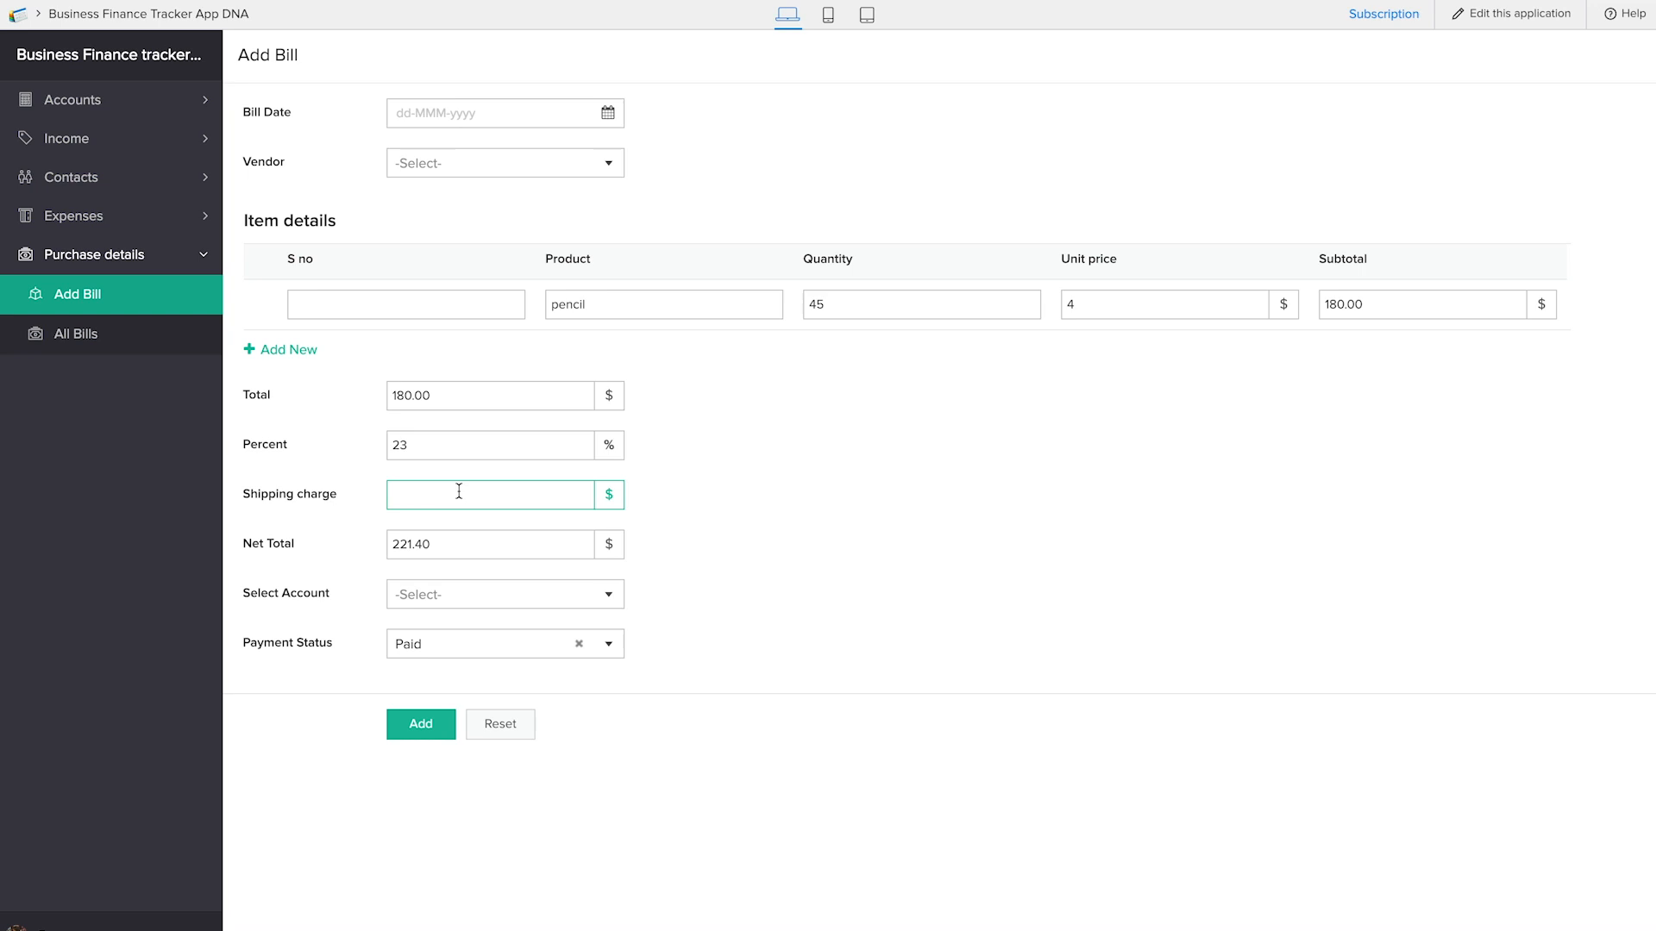
click(467, 388)
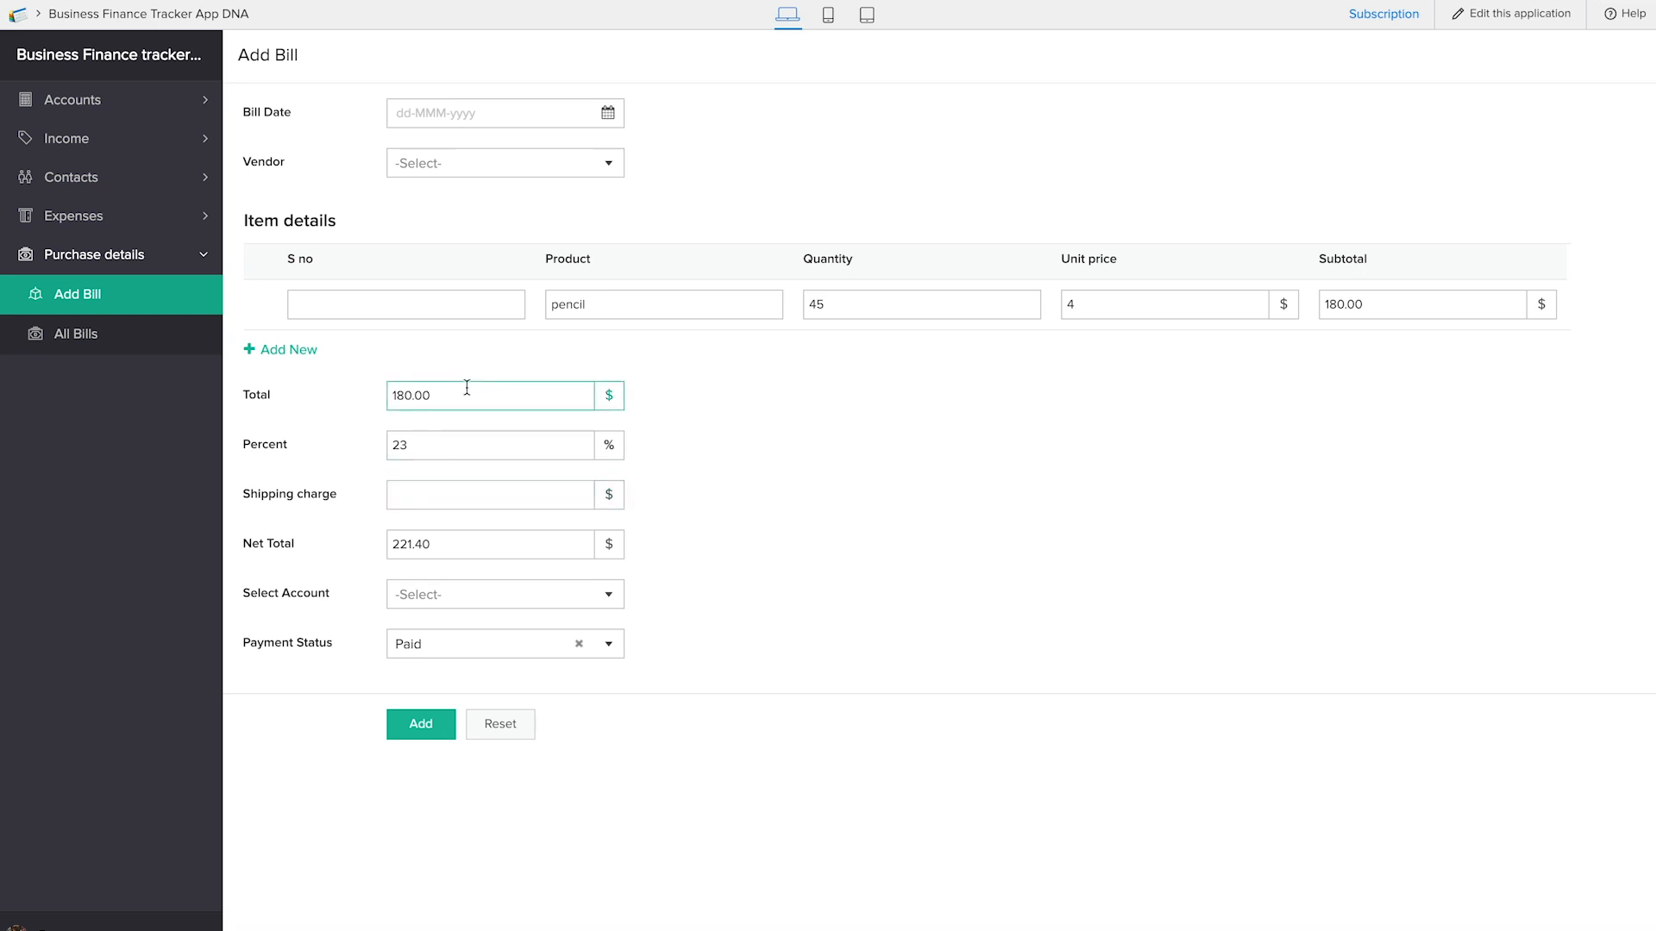
click(454, 544)
Choose the HDFC Bank deposit account for the bill and set the pencil row's S no to 3
click(480, 595)
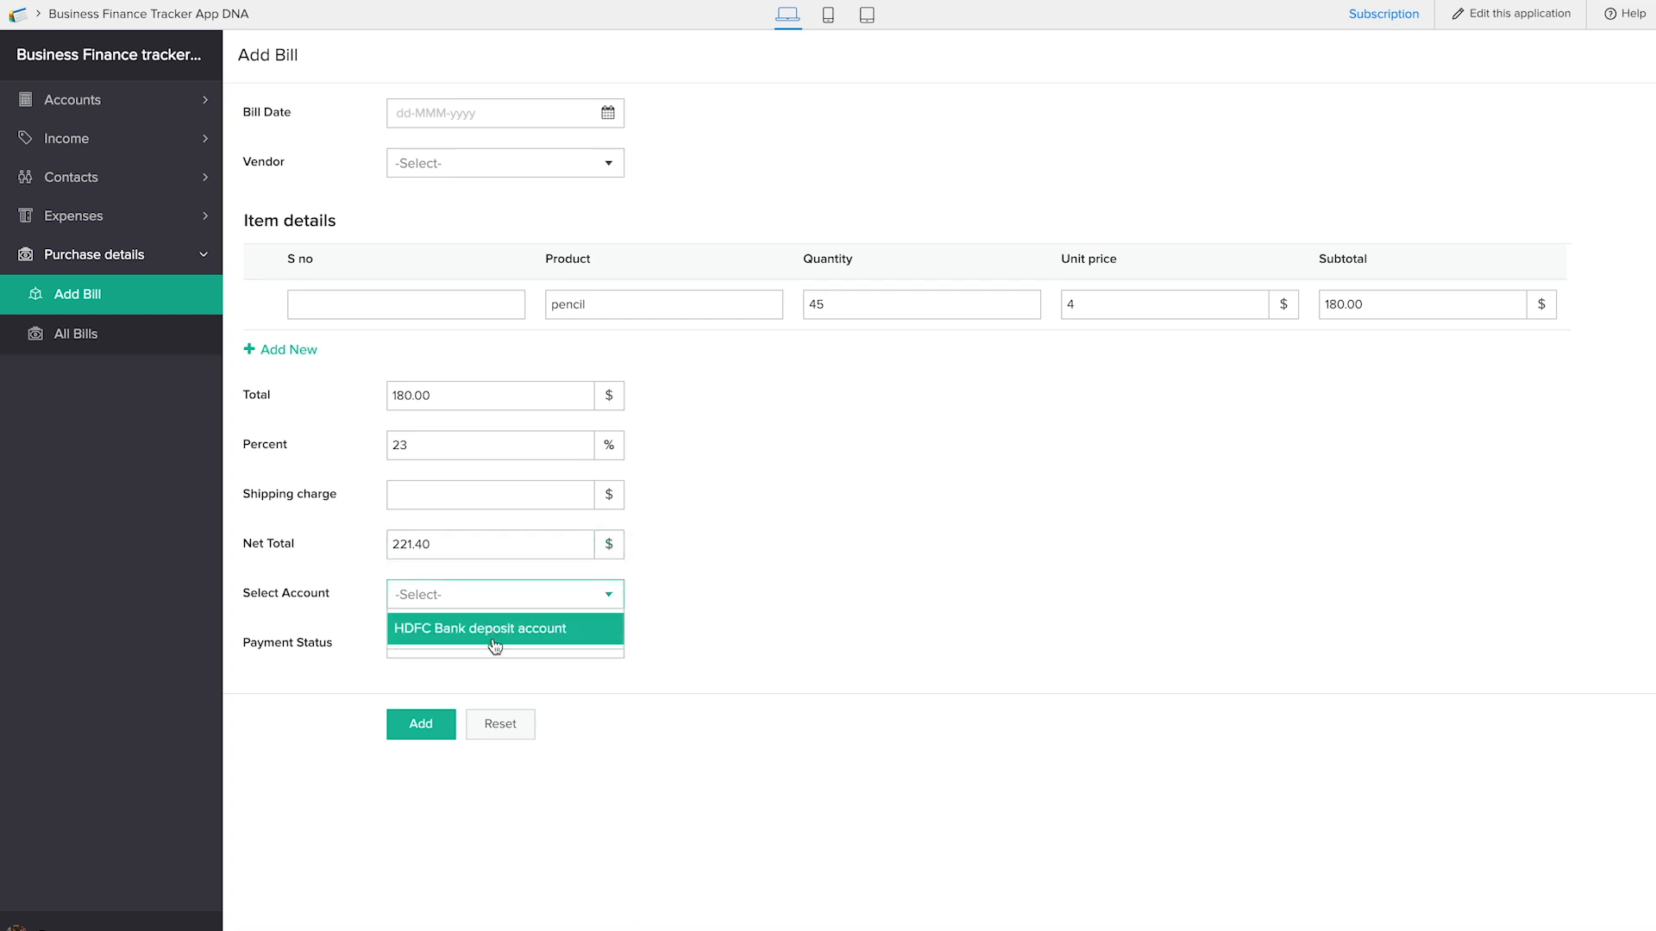
click(494, 638)
click(438, 496)
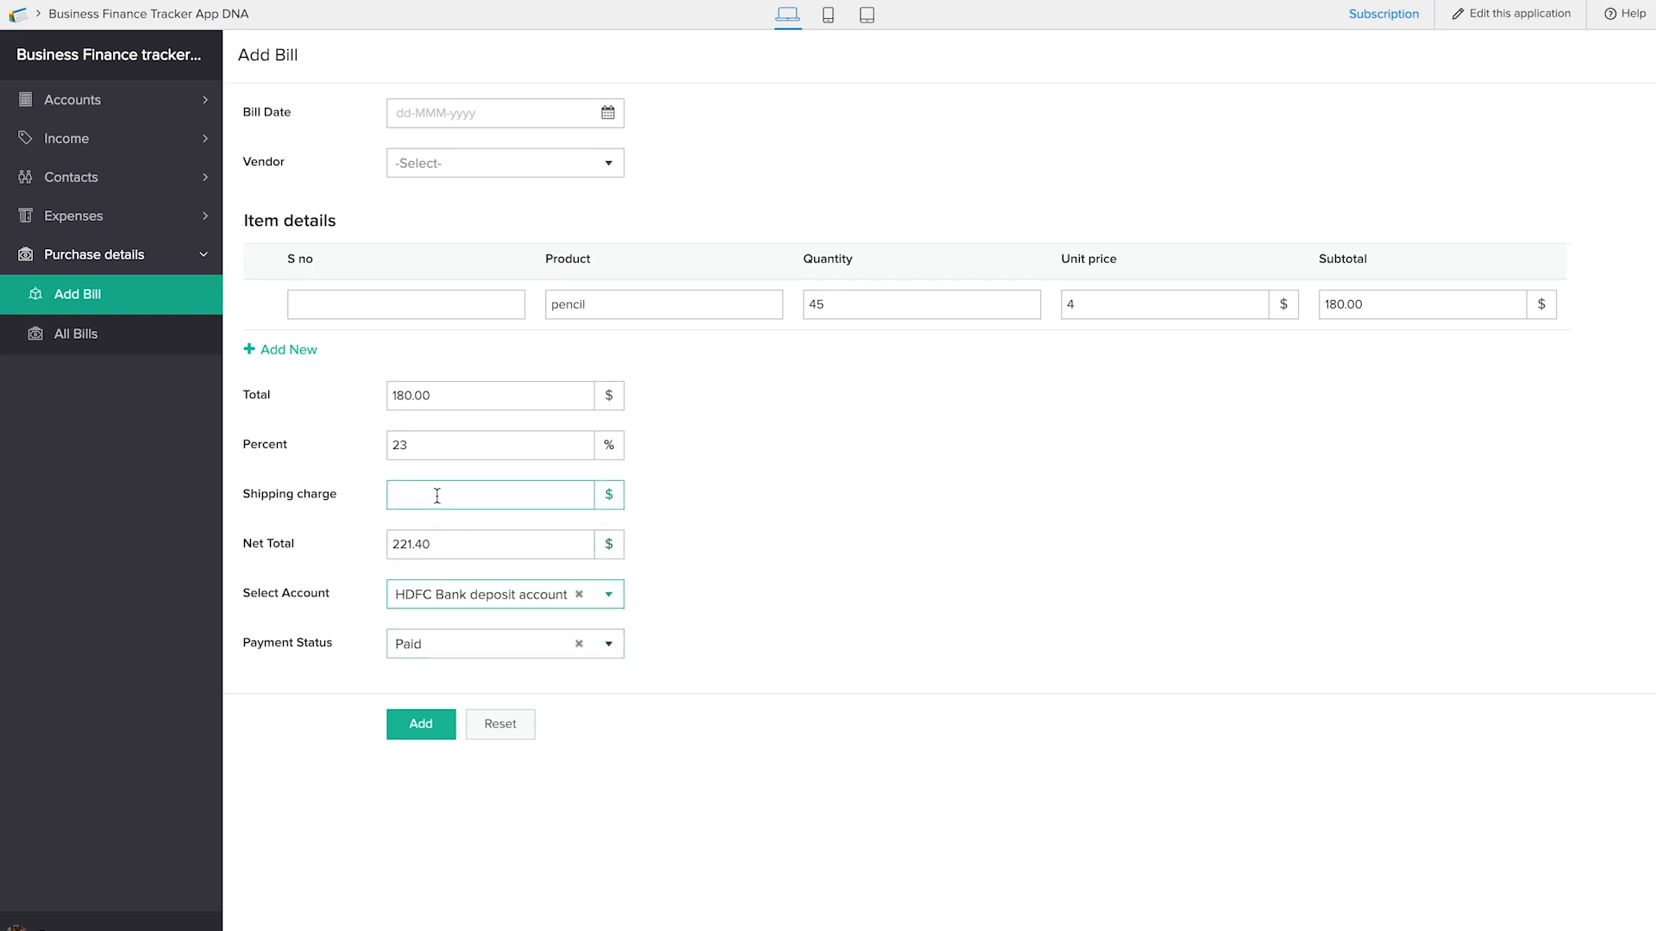
click(404, 304)
Set the bill date to 25-Jan-2019, choose the vendor and submit the bill
click(518, 110)
click(597, 332)
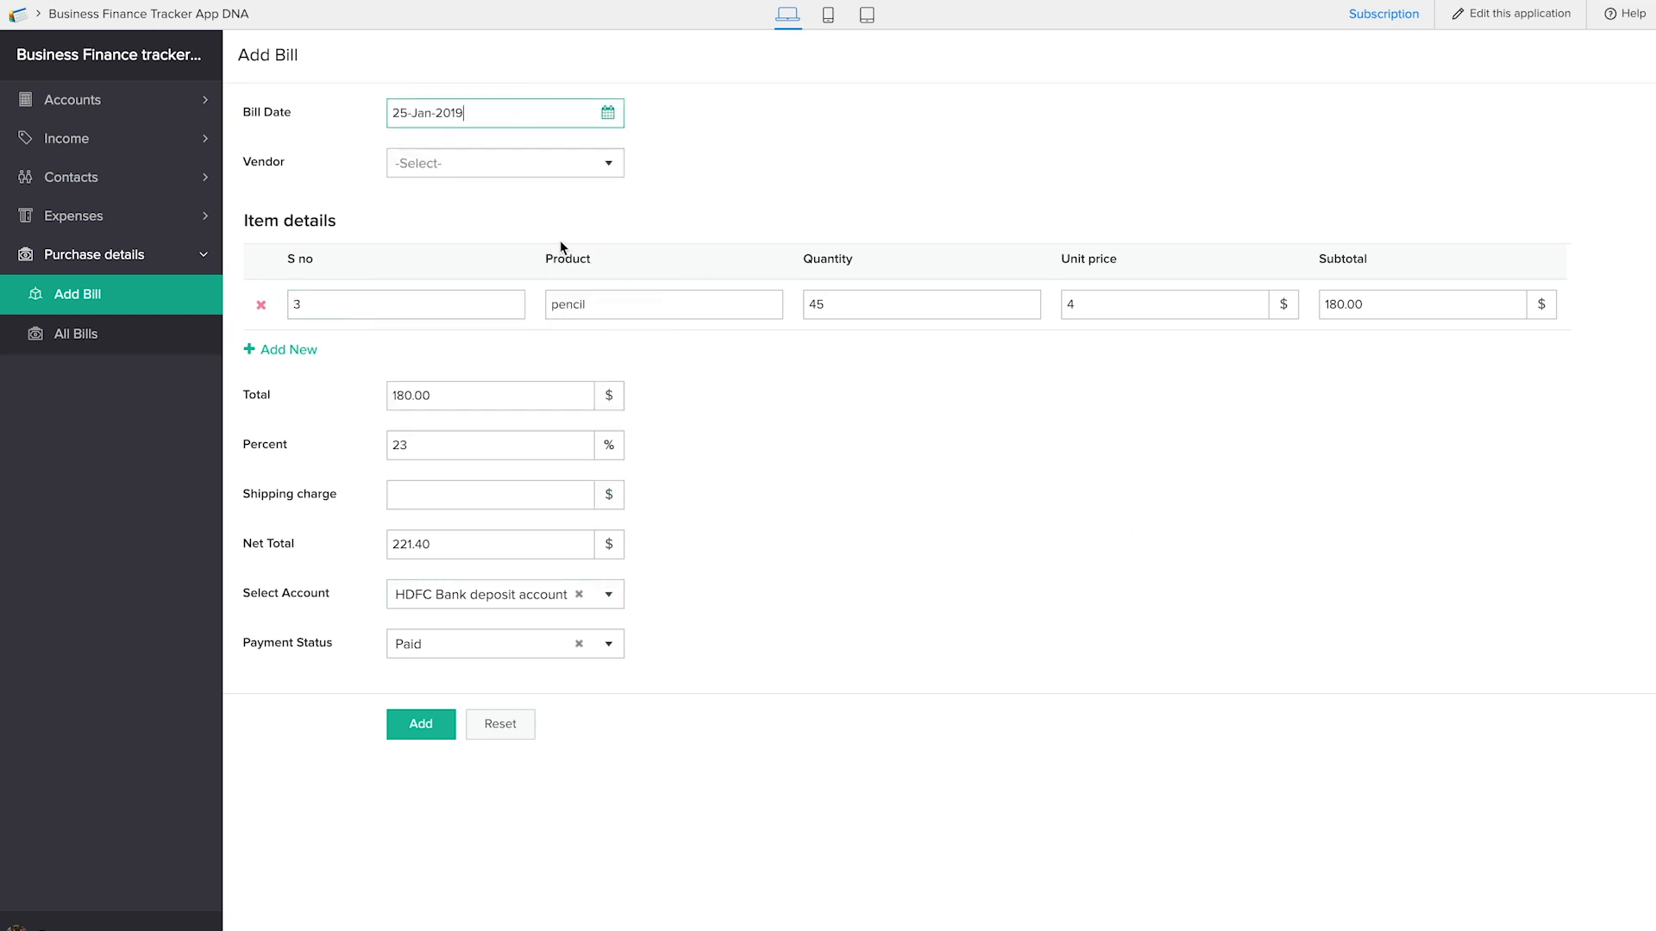
click(533, 162)
click(531, 191)
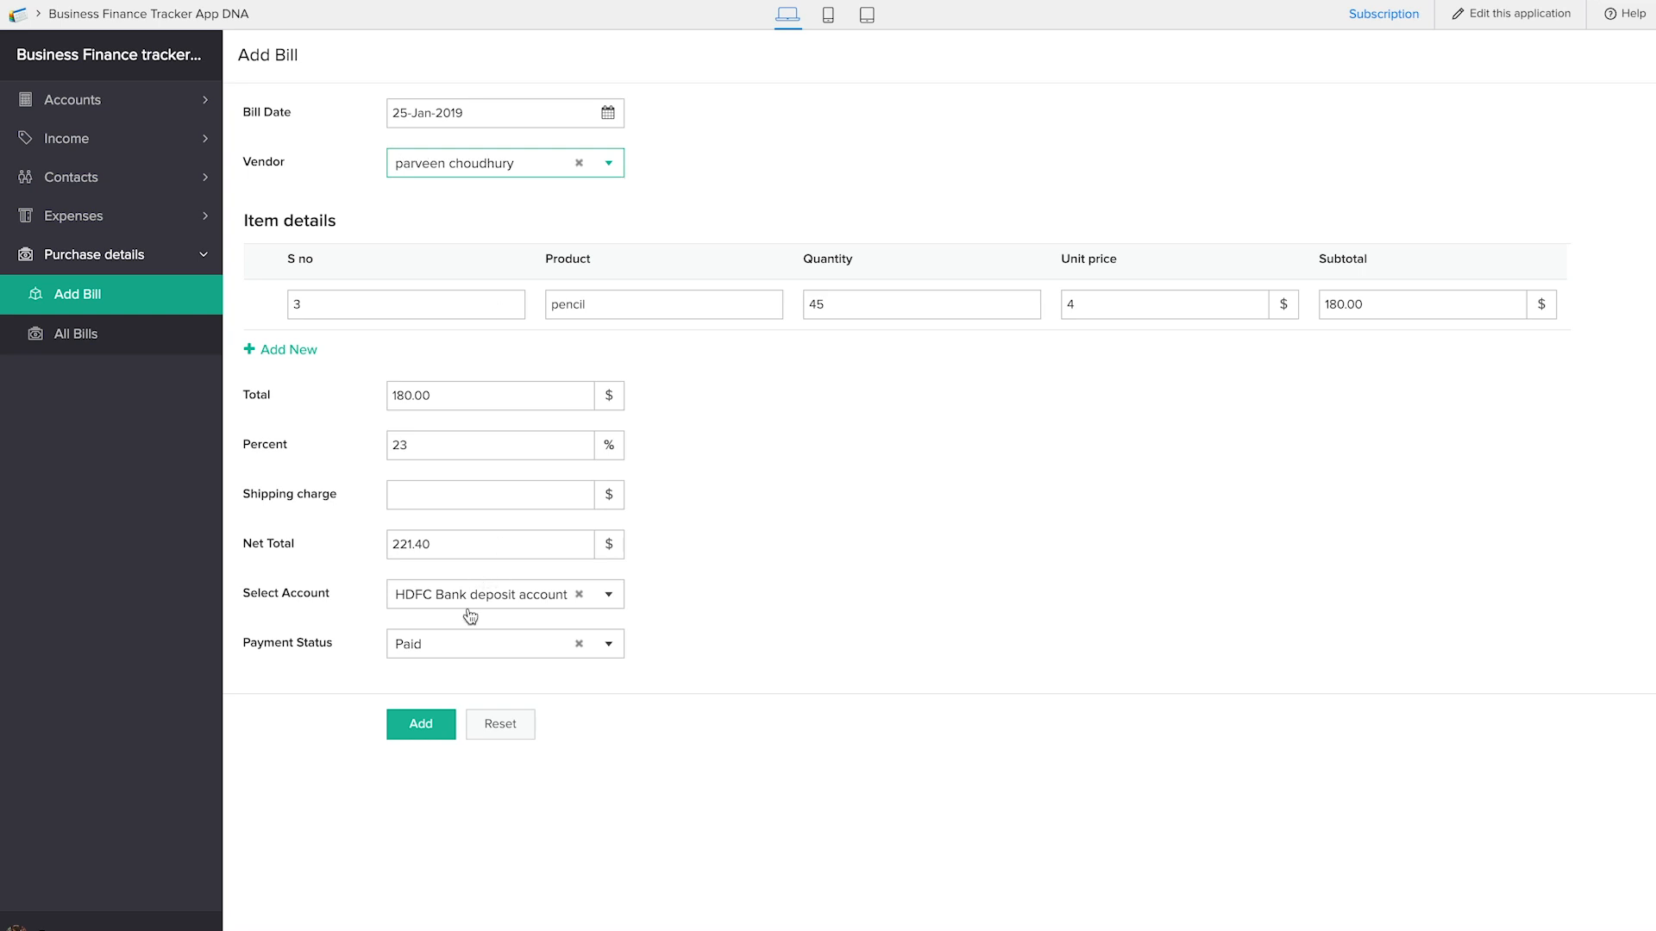
click(423, 733)
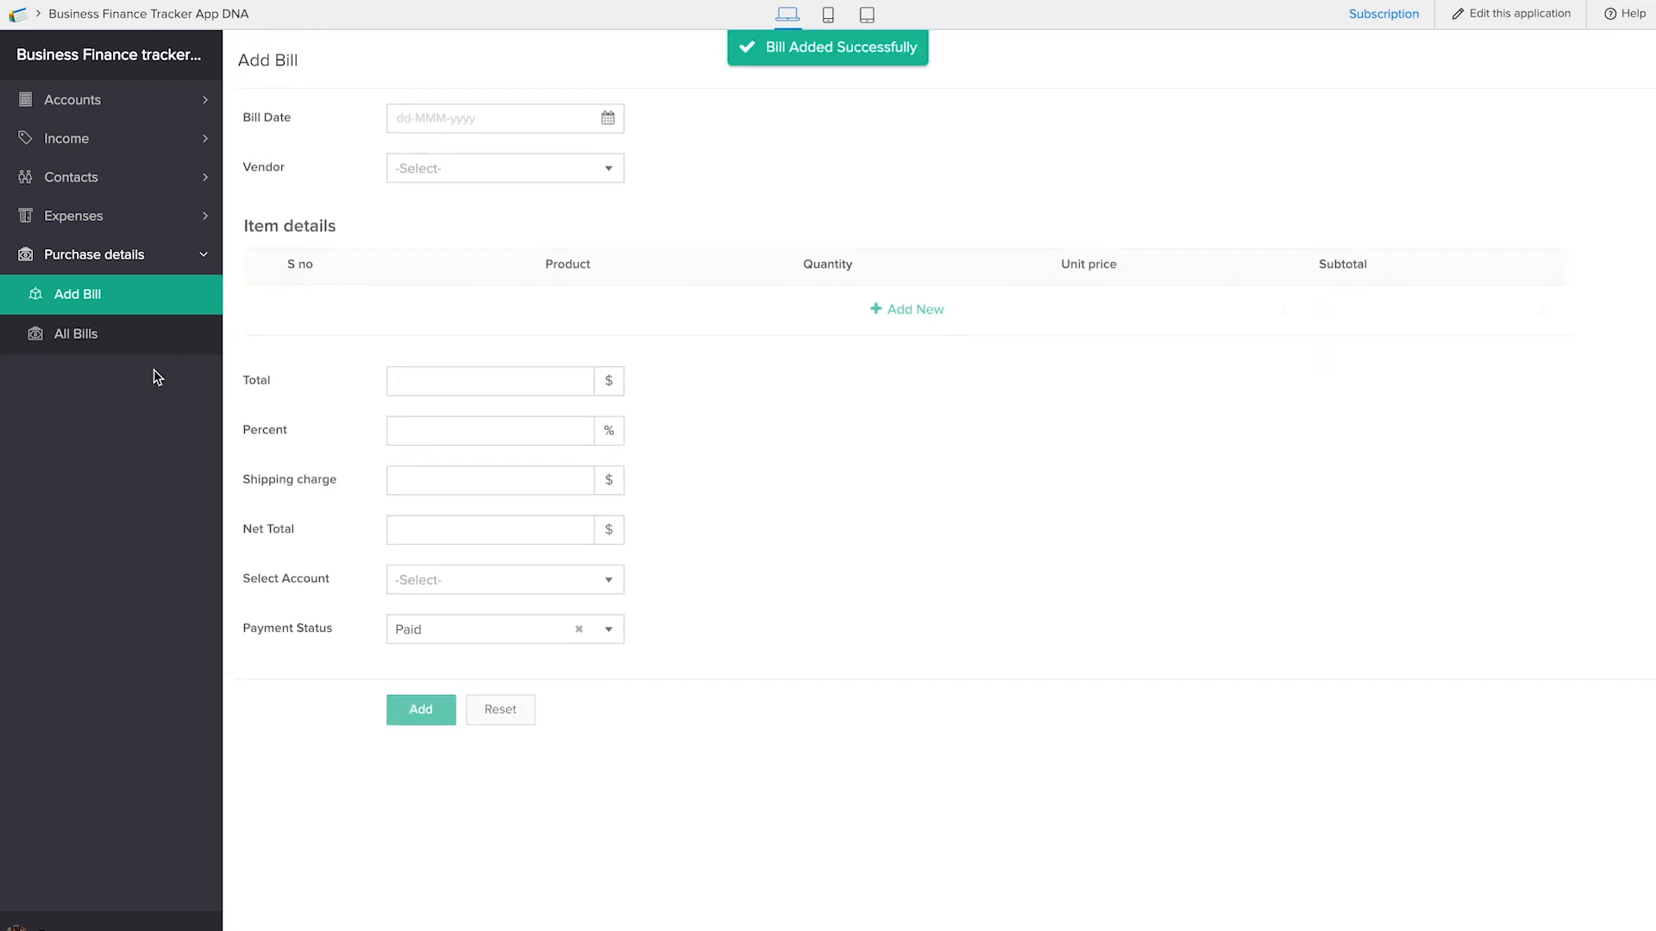
Open the All Bills report to check the submitted bill
click(138, 350)
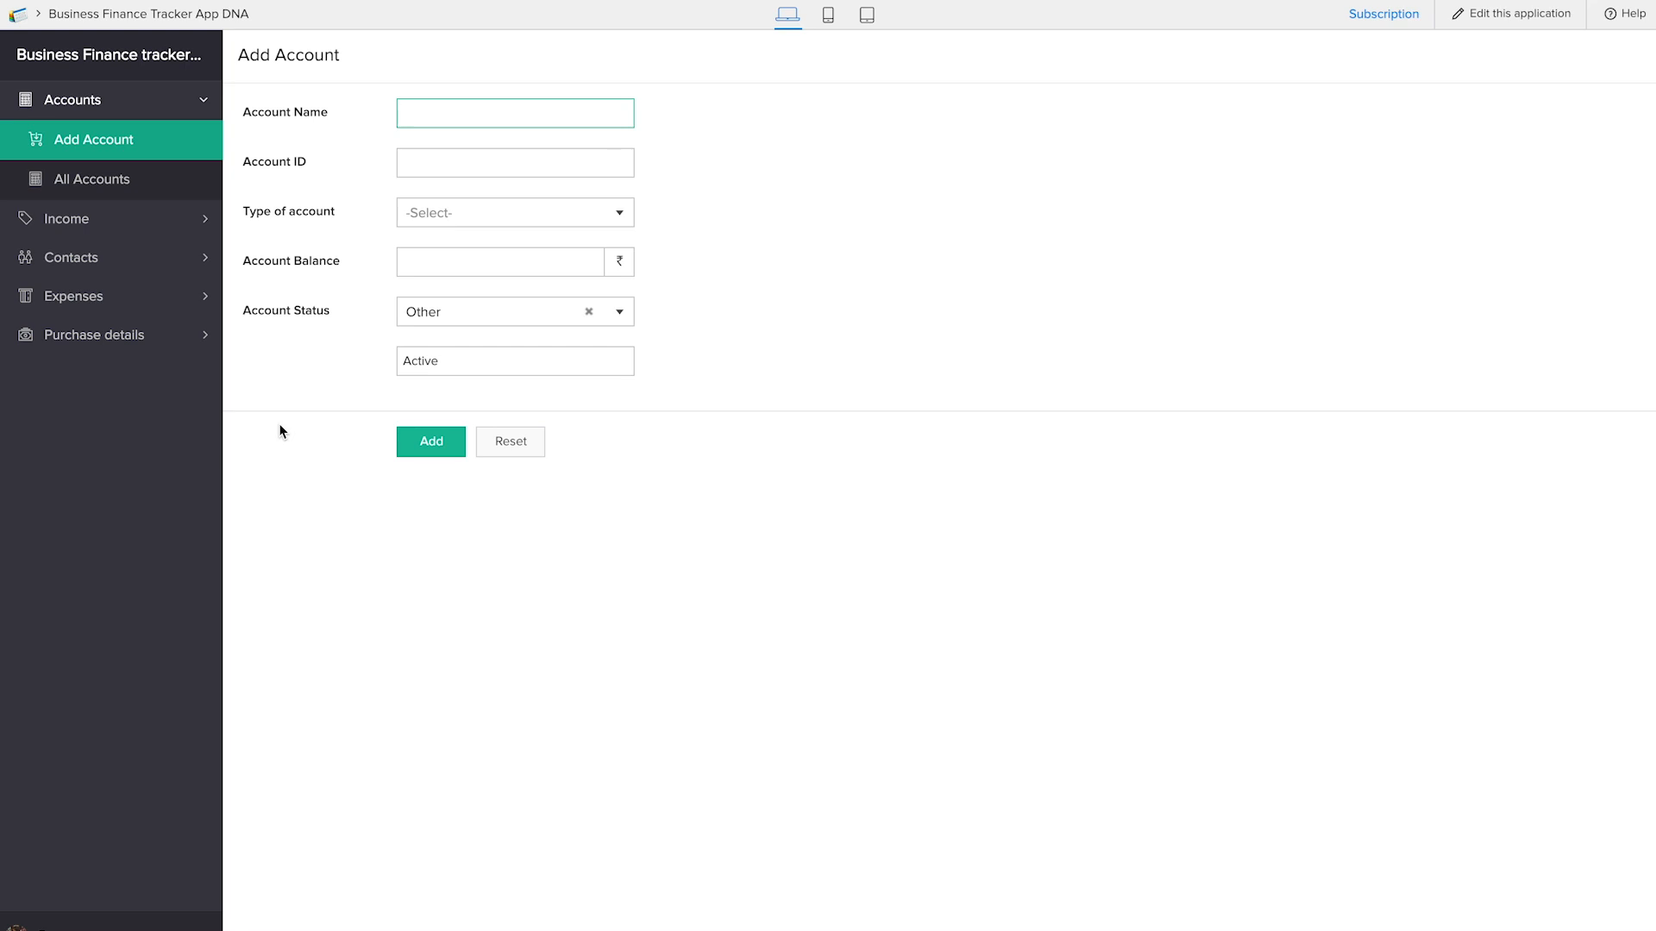
Open the application's editor in a new browser tab and create a form from scratch named Add Sales
right_click(1538, 14)
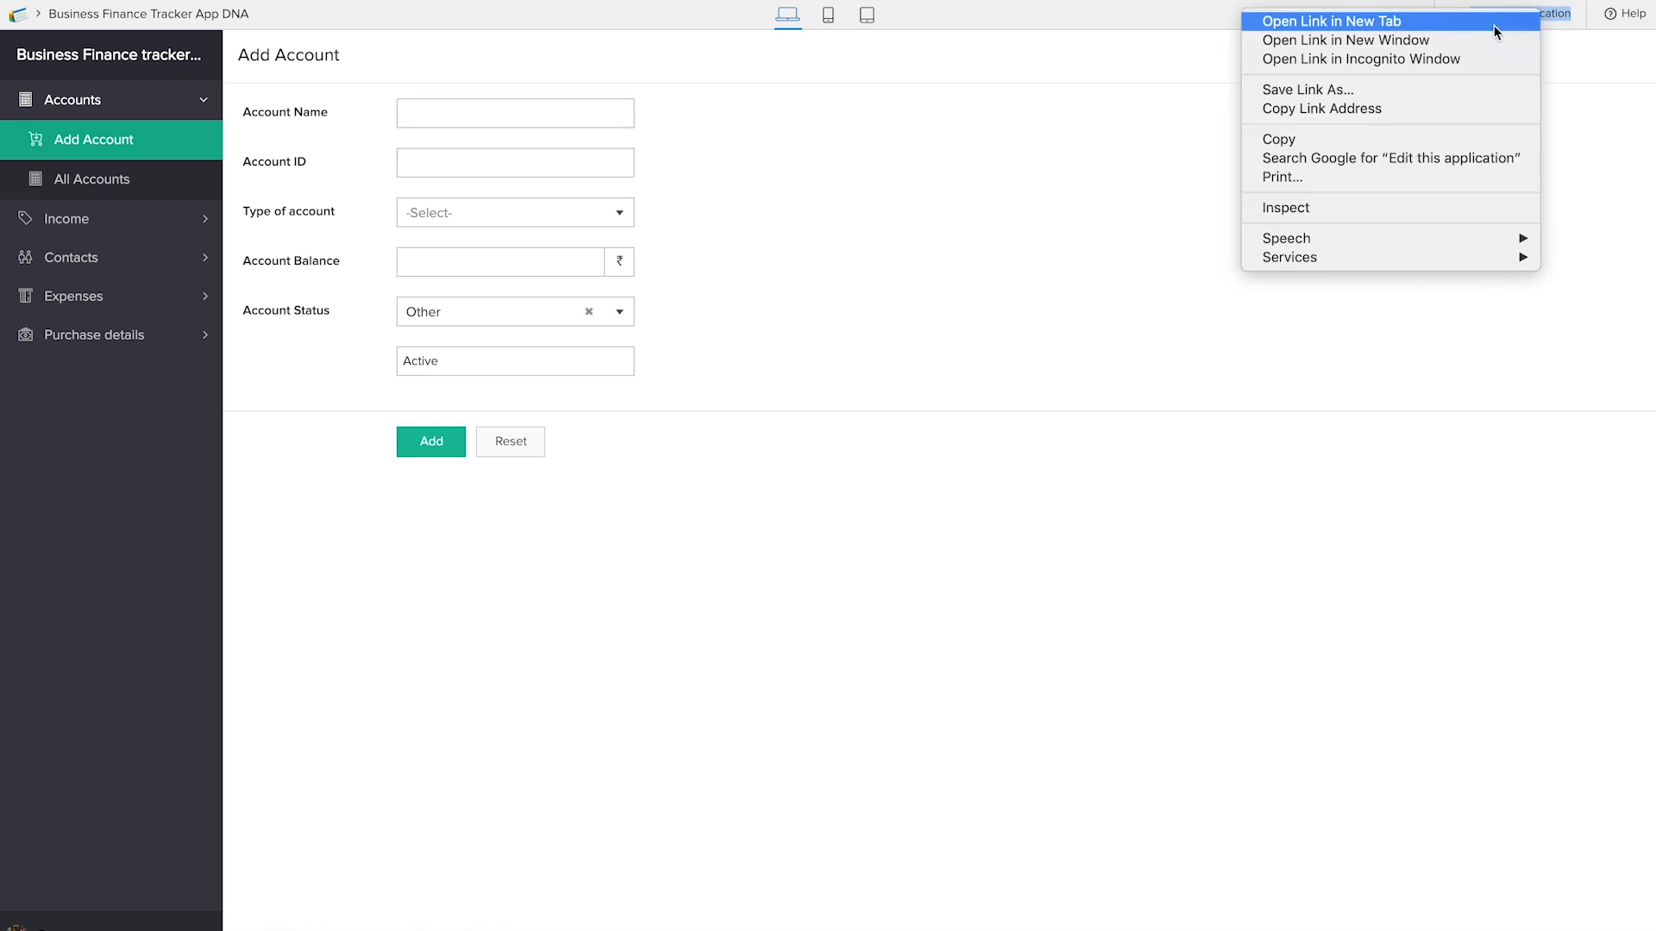
click(1494, 23)
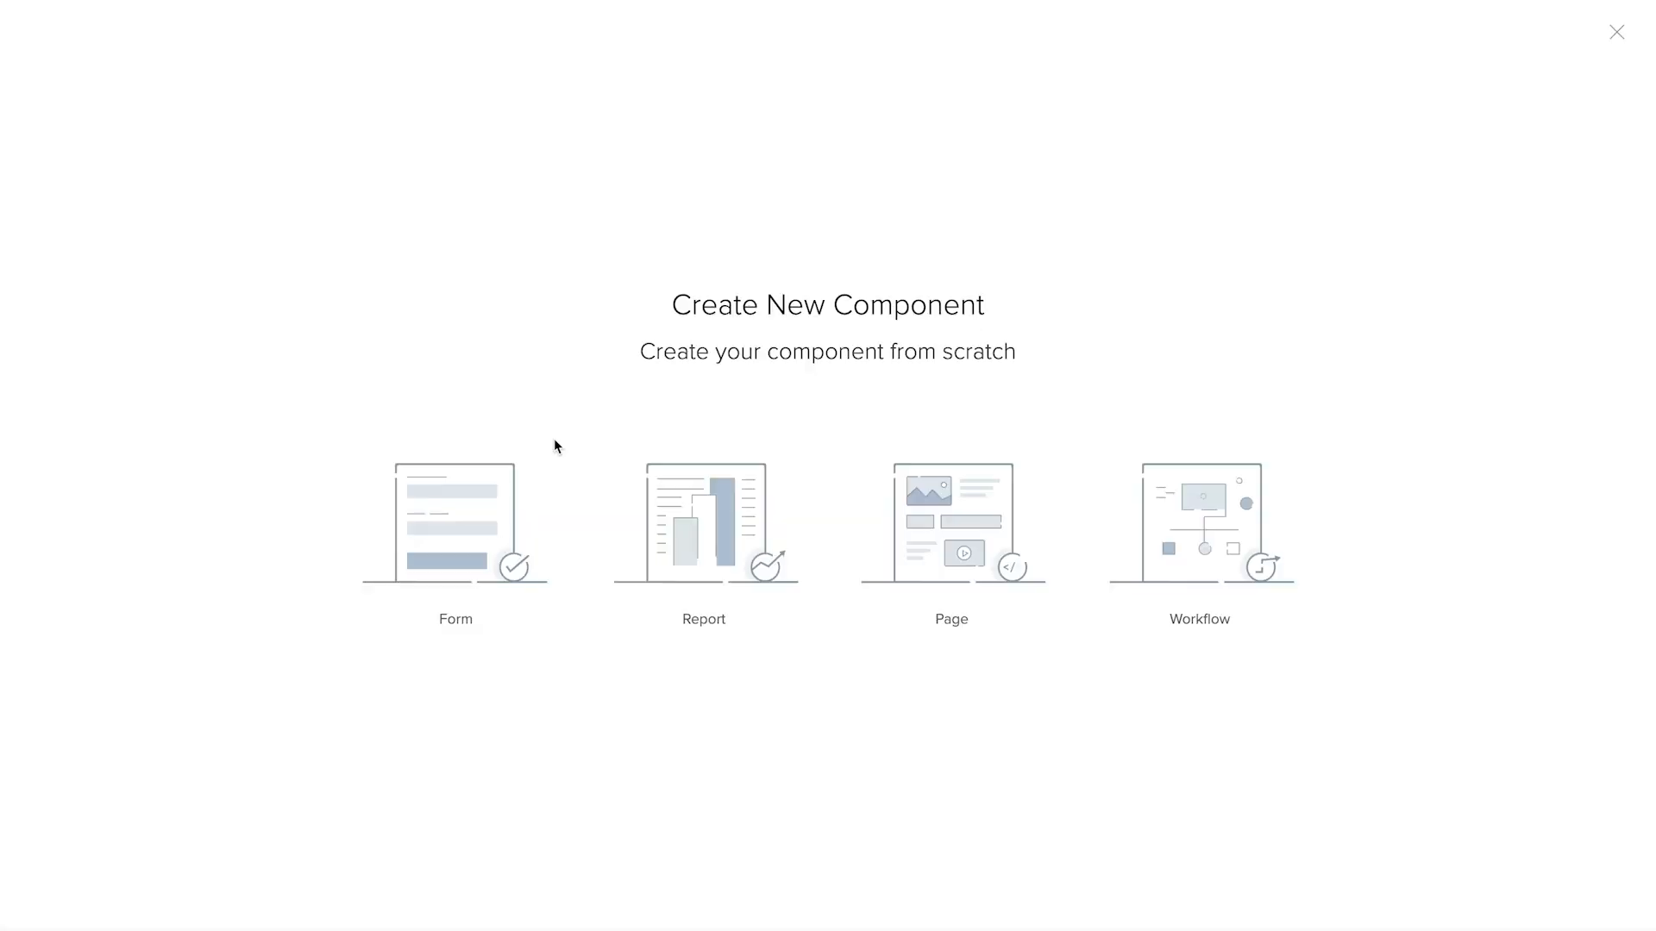
click(461, 539)
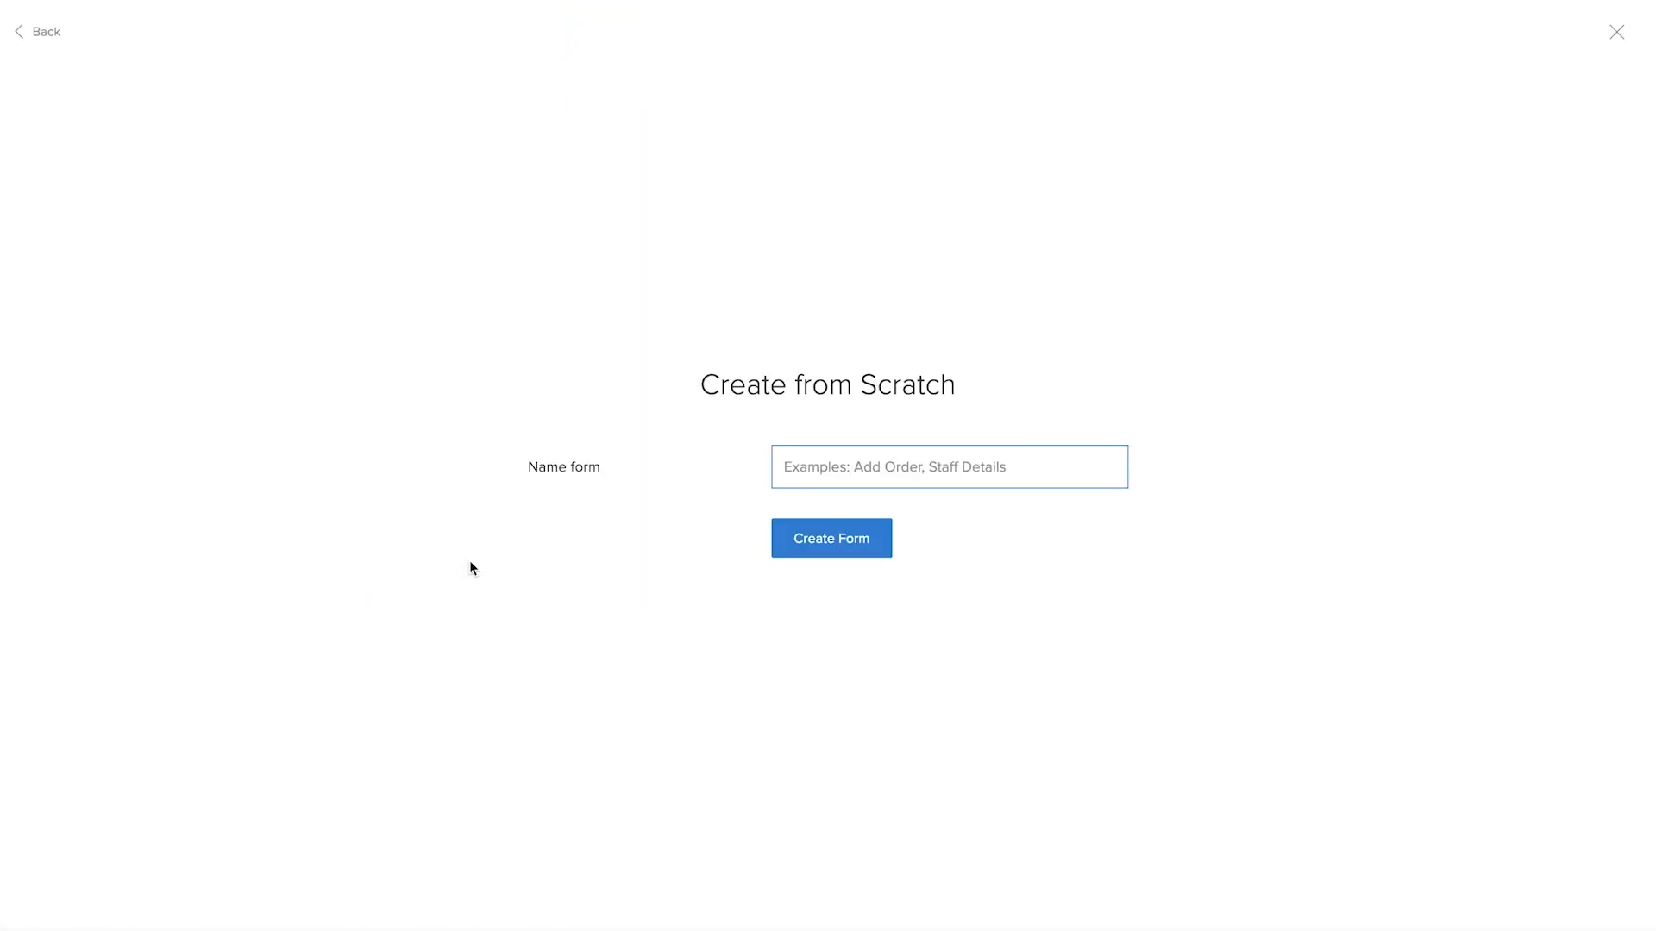
text(Add Sales)
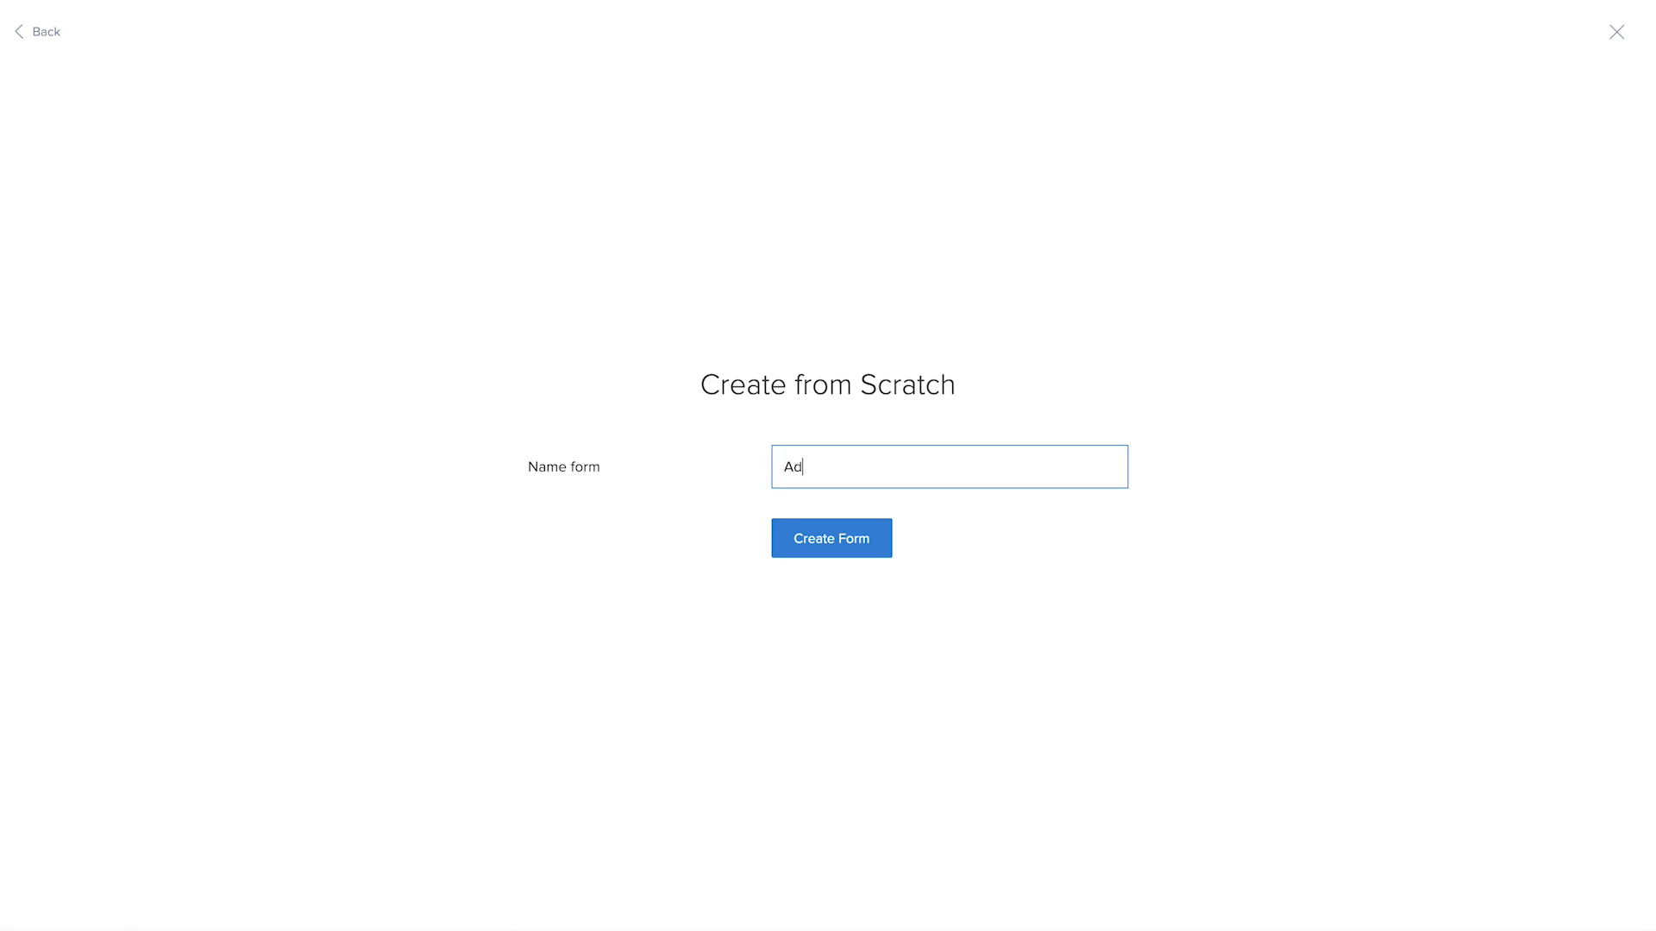
click(848, 548)
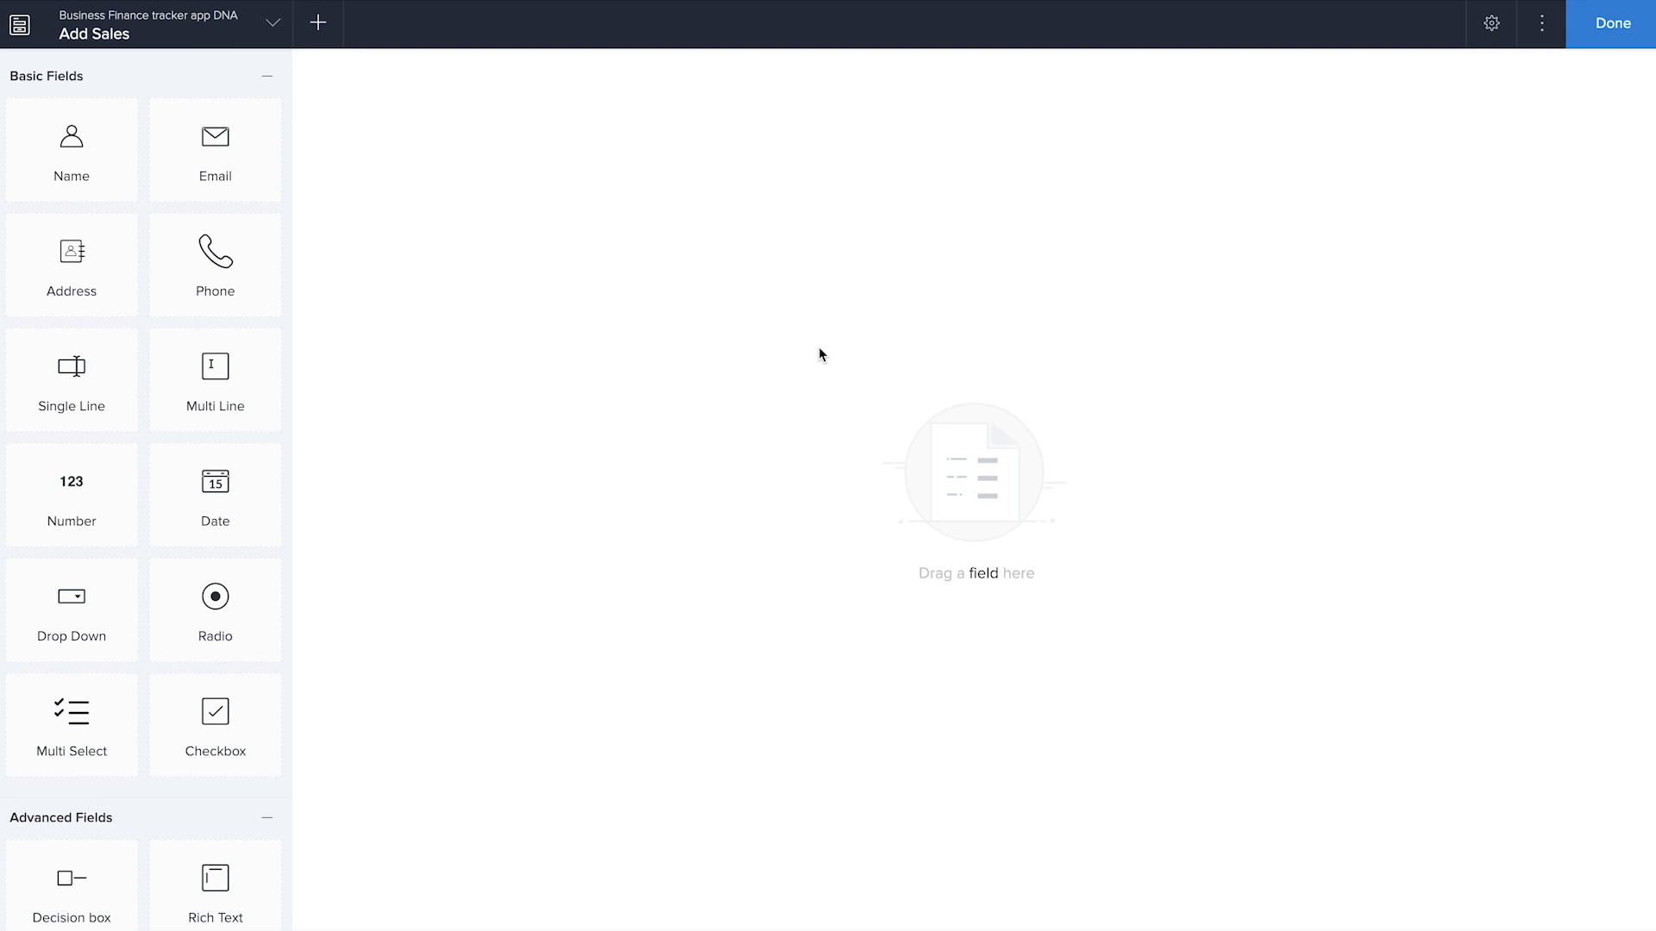
Add a date field named Invoice date and a dropdown lookup to the Name field of the Add Contact form
drag(195, 491, 493, 424)
text(Invoice date)
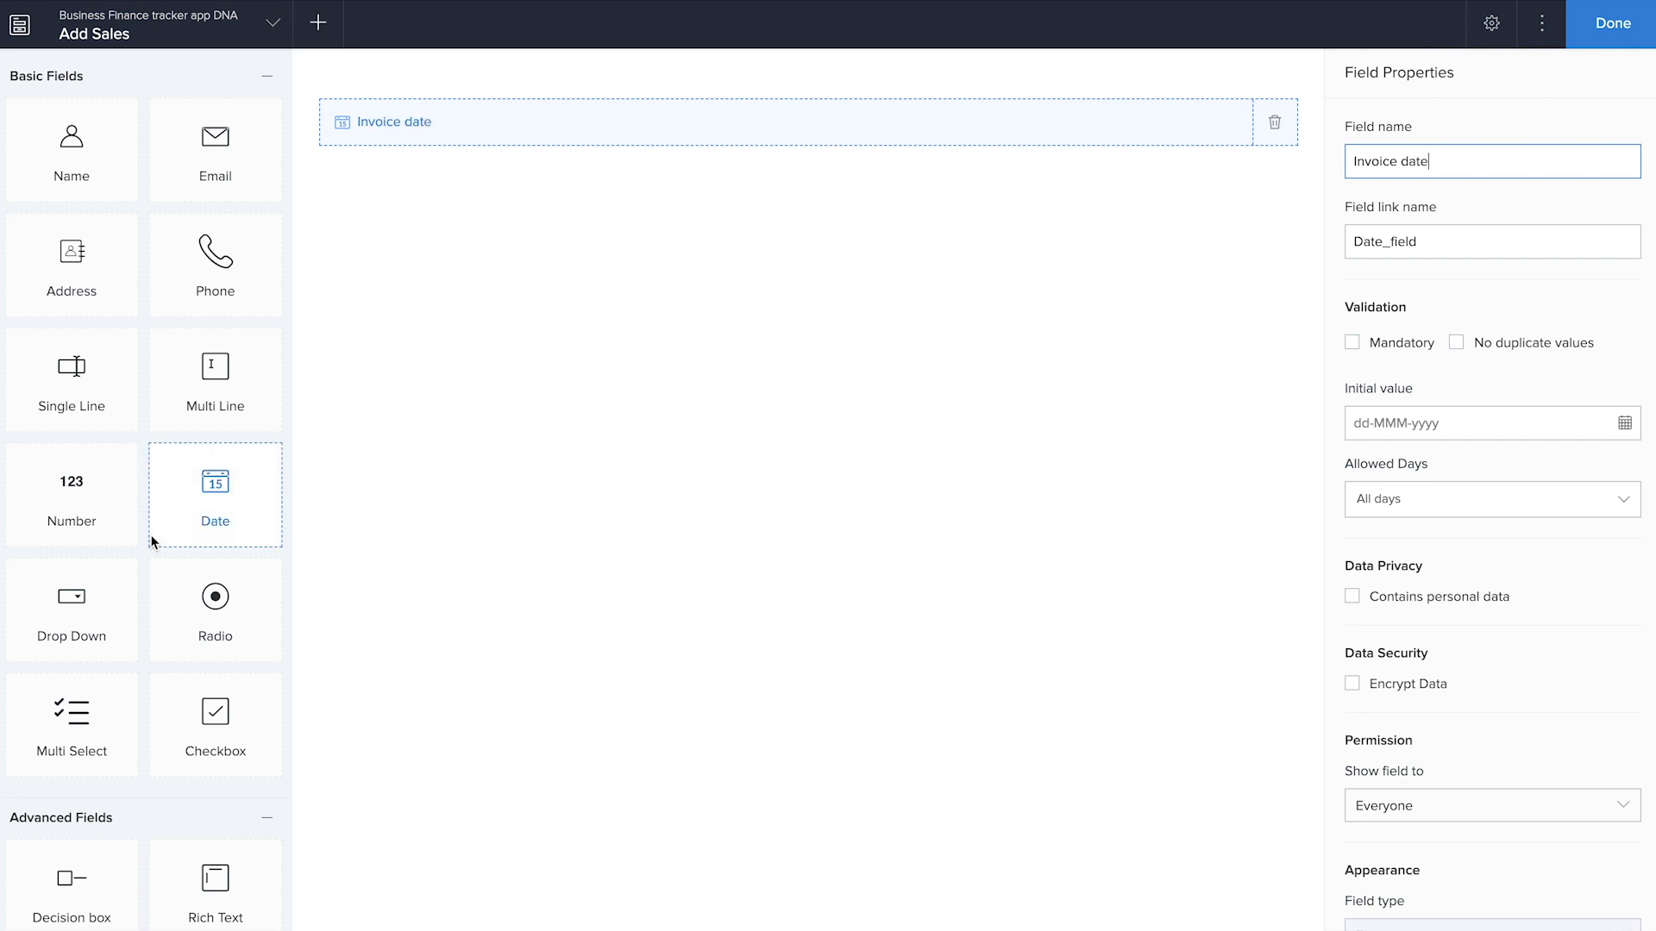
scroll(174, 701, down, 6)
drag(222, 856, 673, 592)
click(846, 466)
click(948, 417)
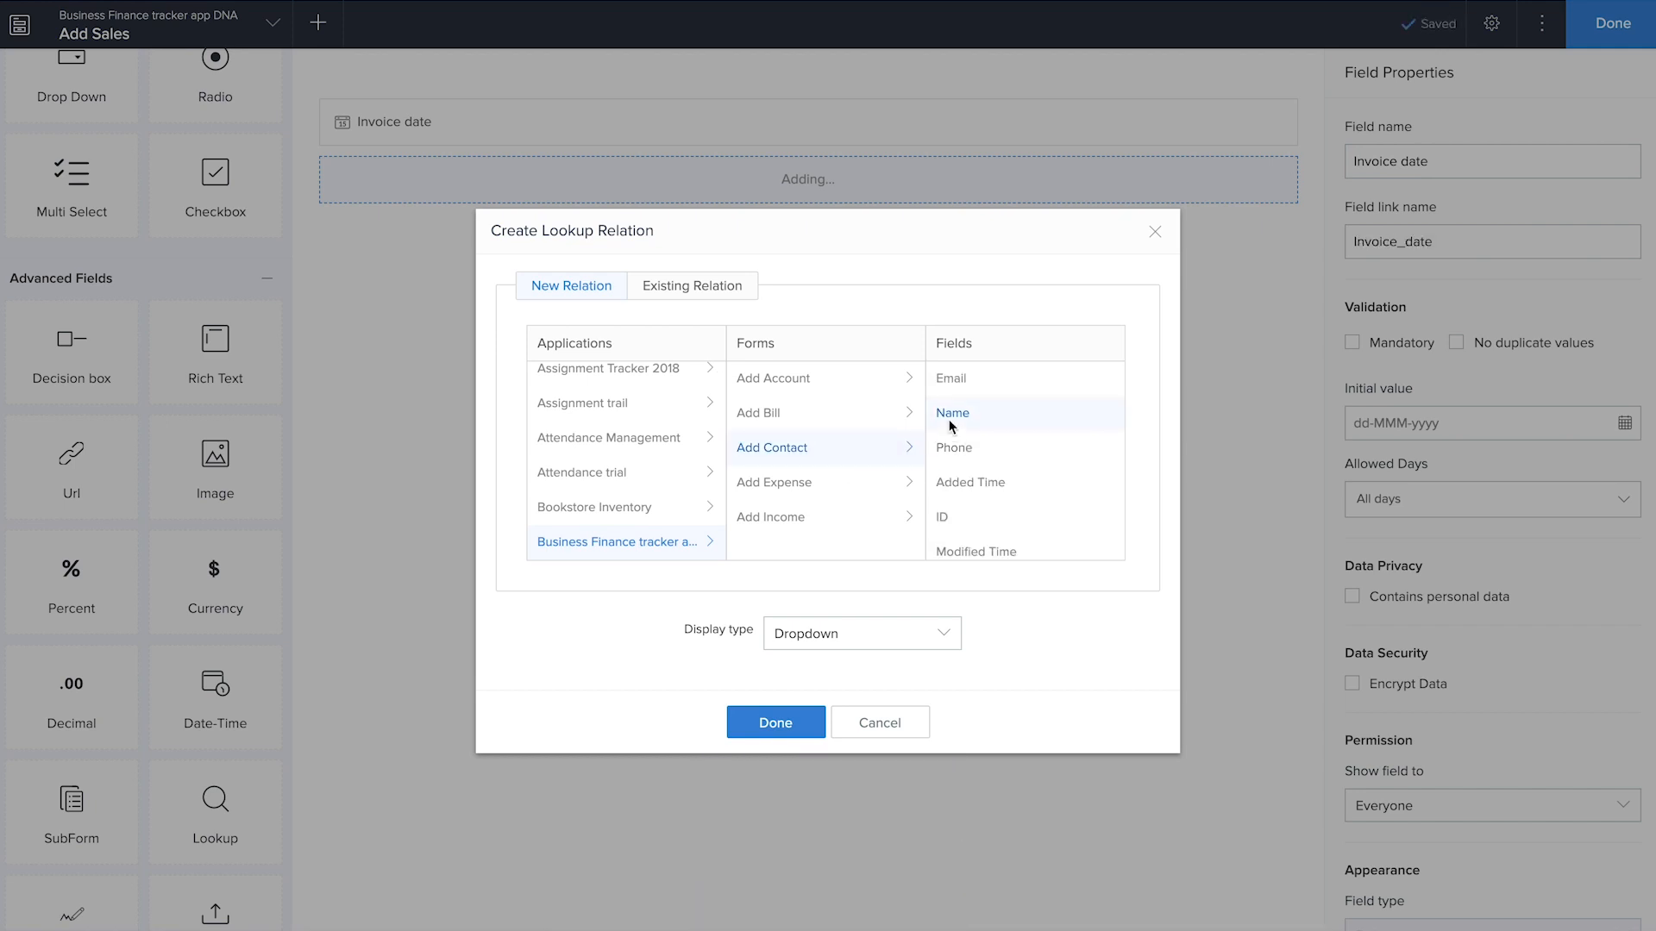
click(807, 722)
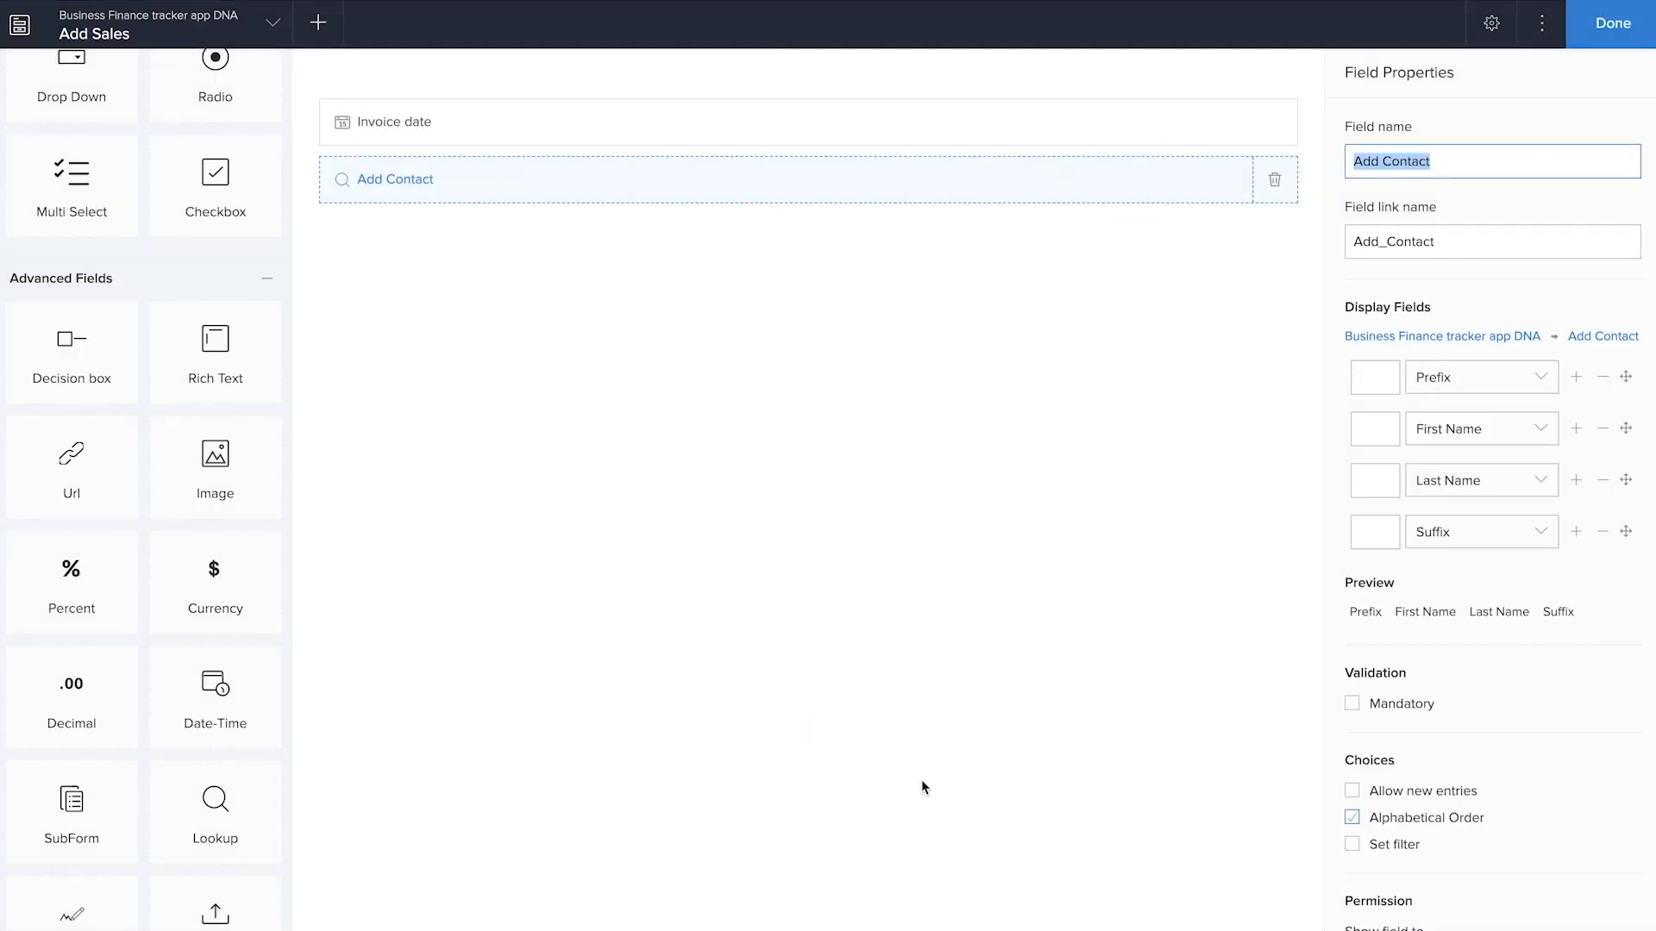
Filter the contact lookup's choices to records whose Type of contact equals Customer
click(1352, 845)
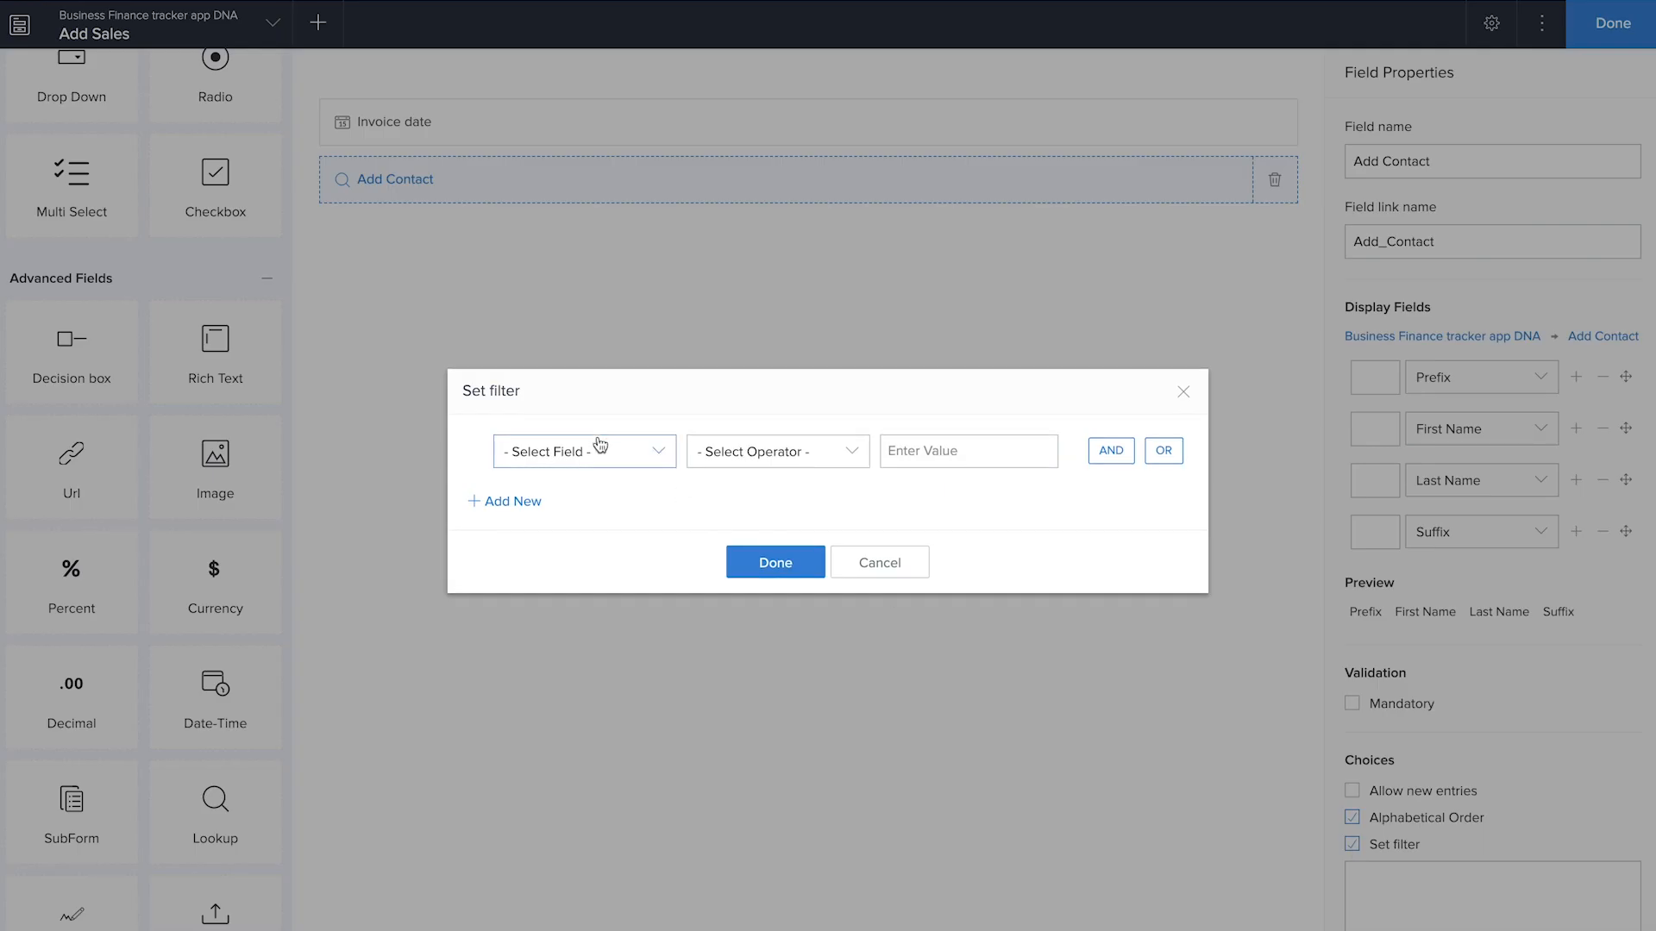
click(598, 439)
scroll(585, 572, down, 2)
scroll(585, 604, down, 2)
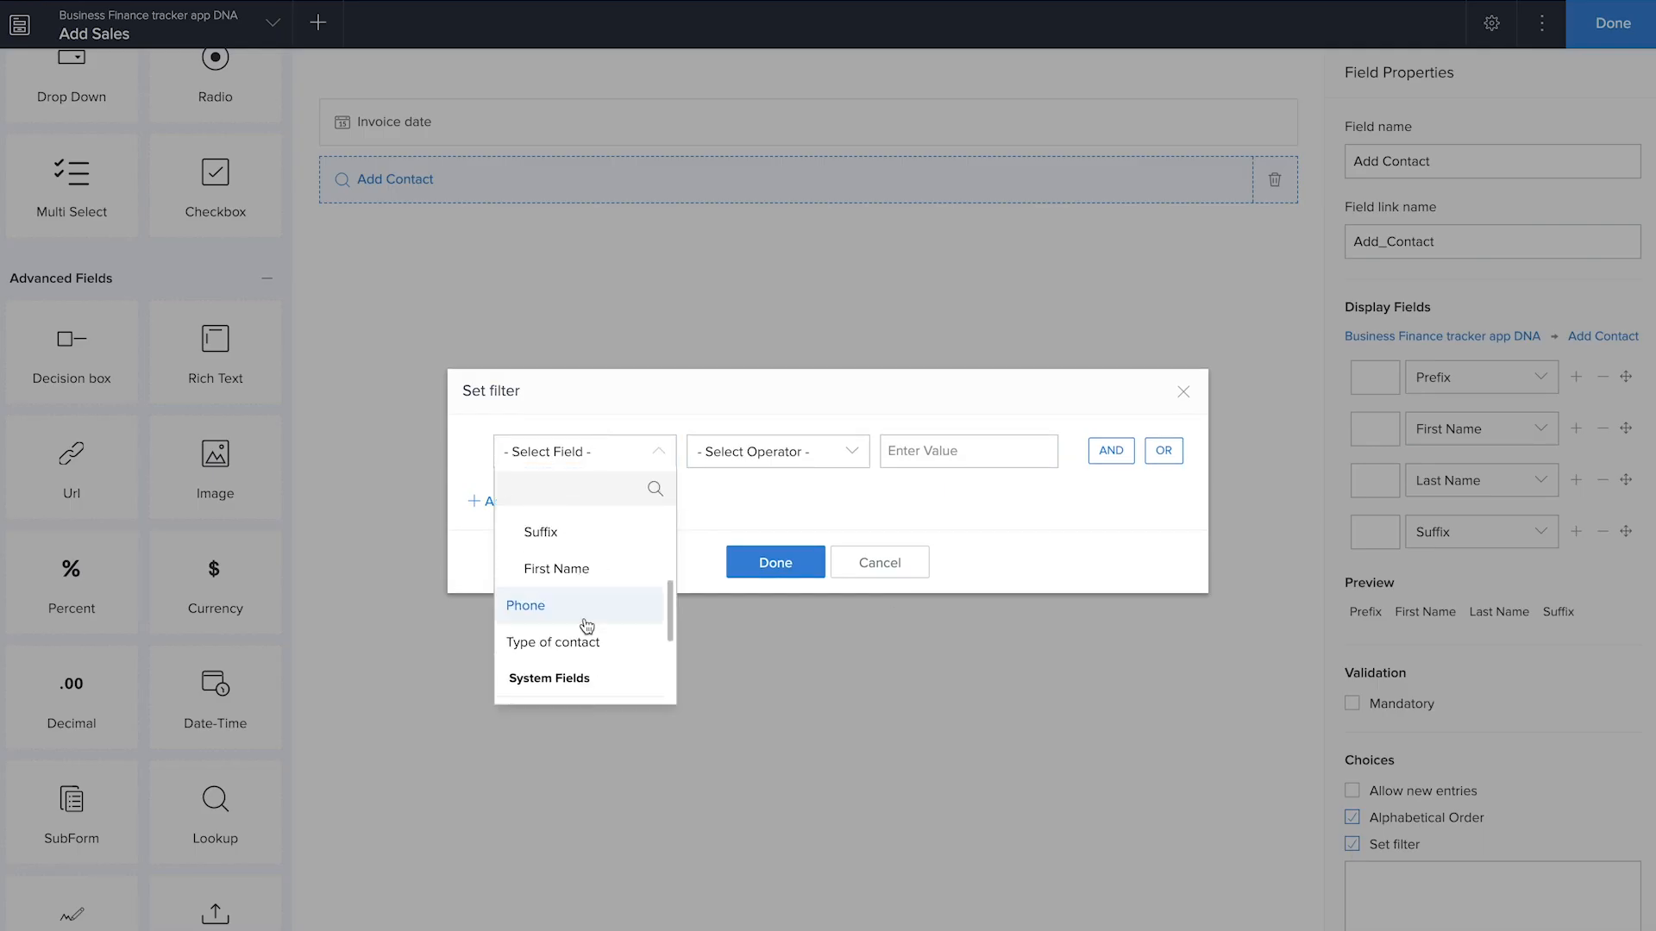
click(583, 639)
click(764, 561)
click(983, 562)
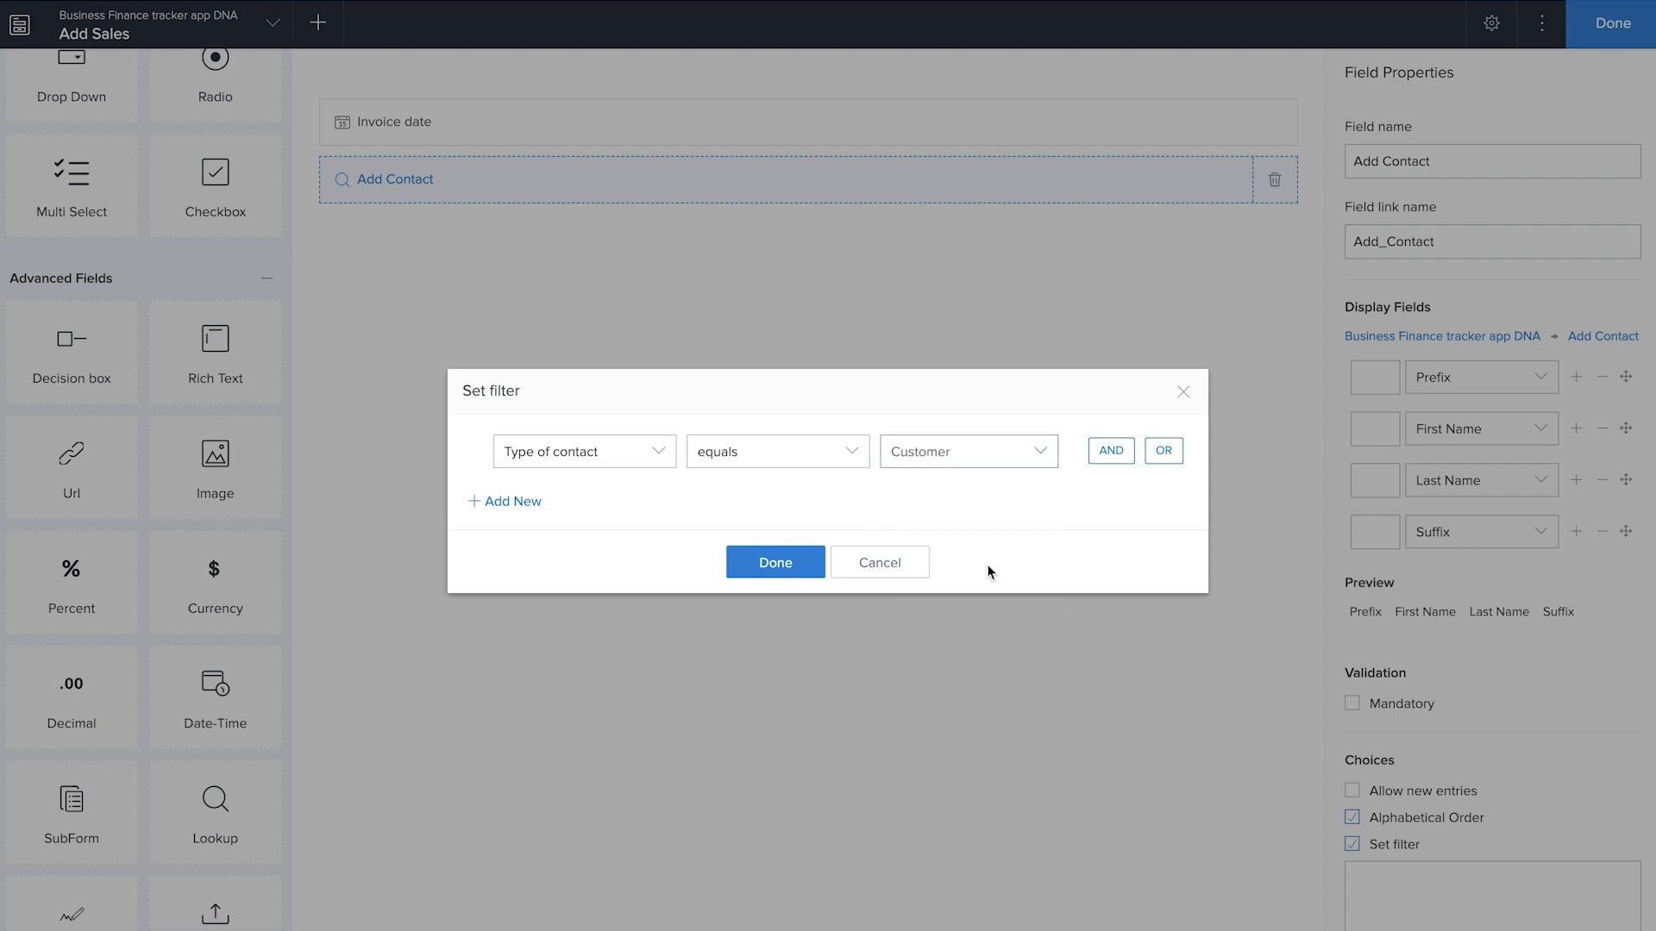
click(775, 563)
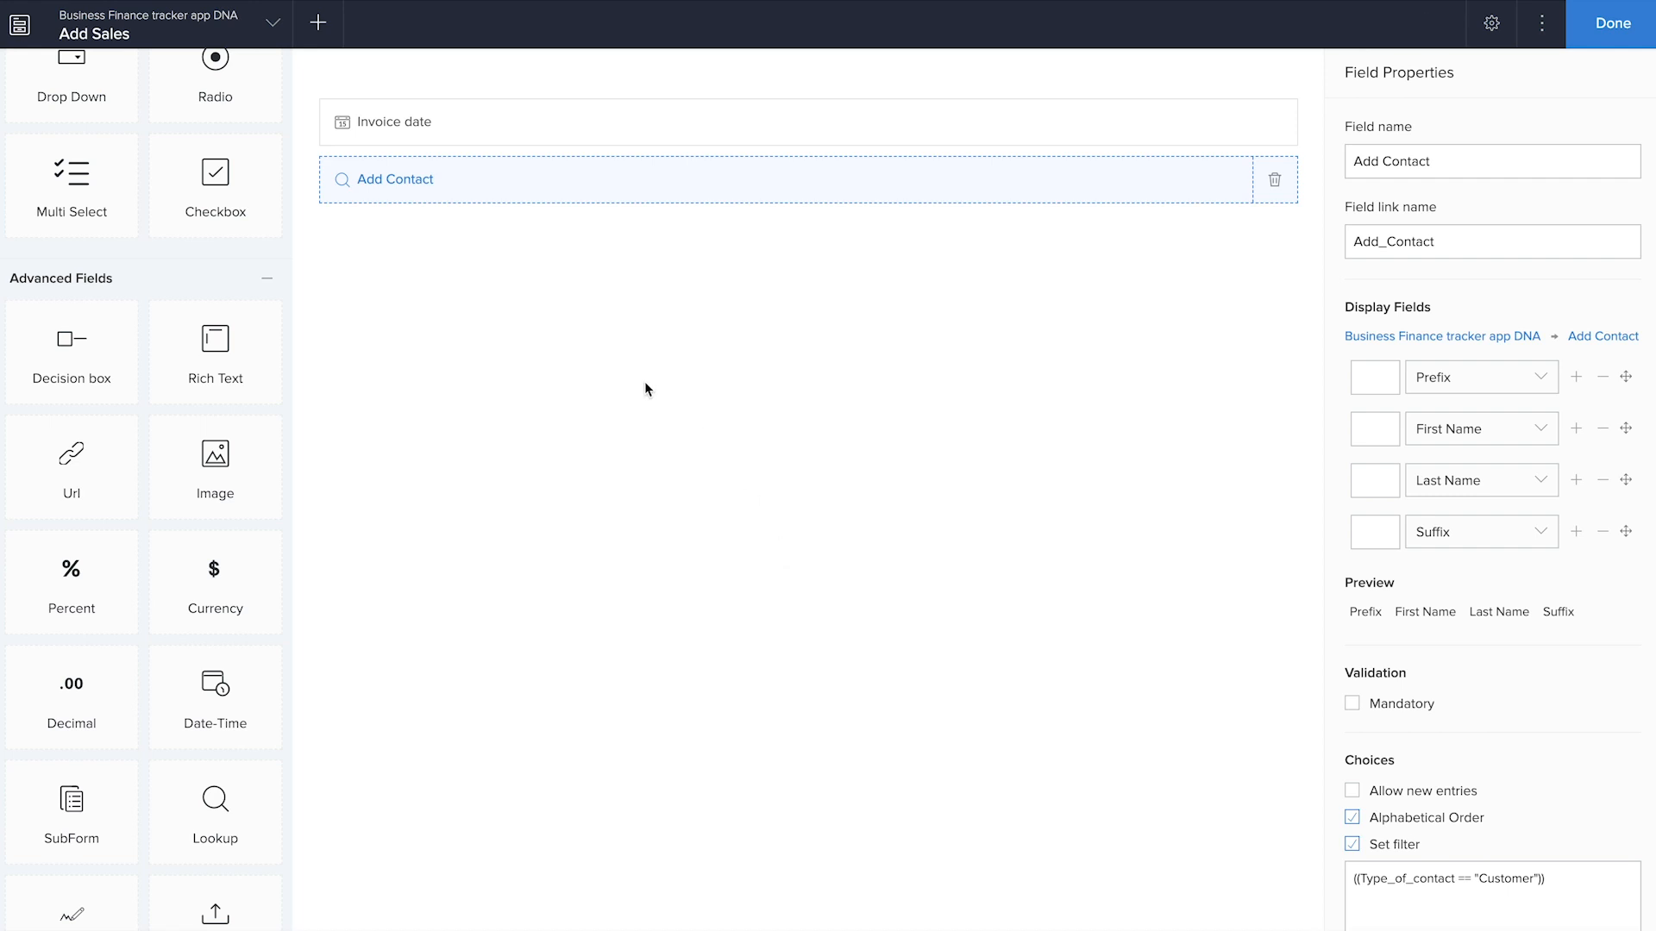
Rename the contact lookup to Customer and remove Prefix and Suffix from its display fields
click(1517, 161)
key(ctrl+a)
text(Customer)
click(1202, 450)
click(1604, 380)
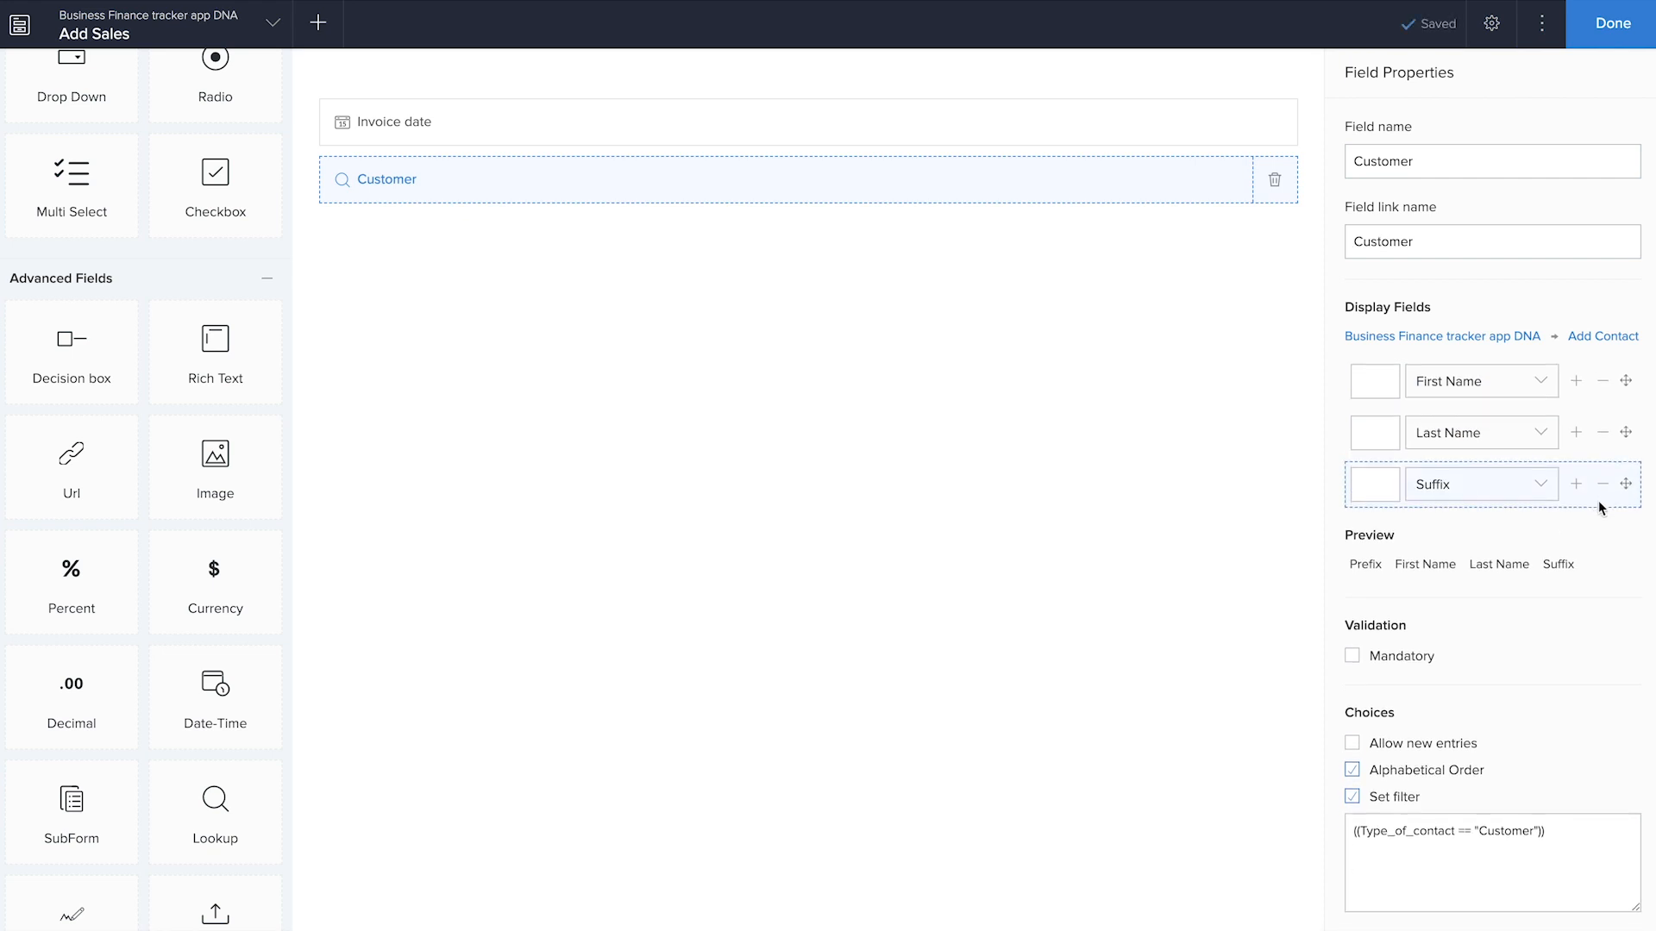
click(1604, 481)
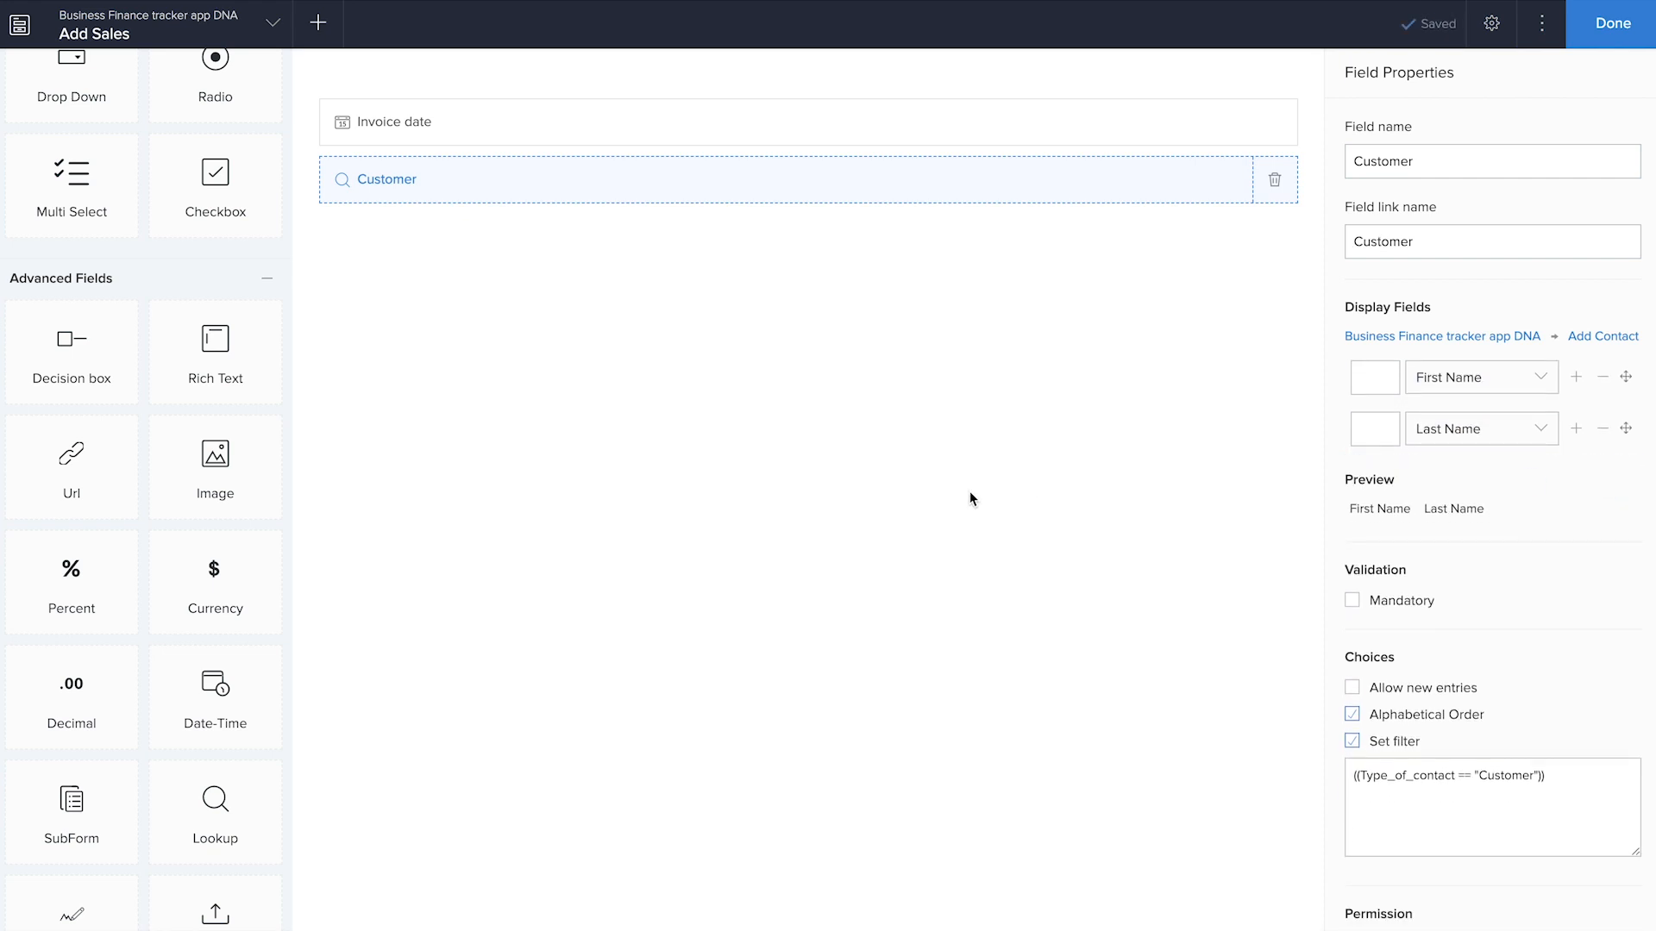
Add a dropdown lookup to the Add Account form's Account Name field and name it Sales Account
drag(192, 787, 590, 602)
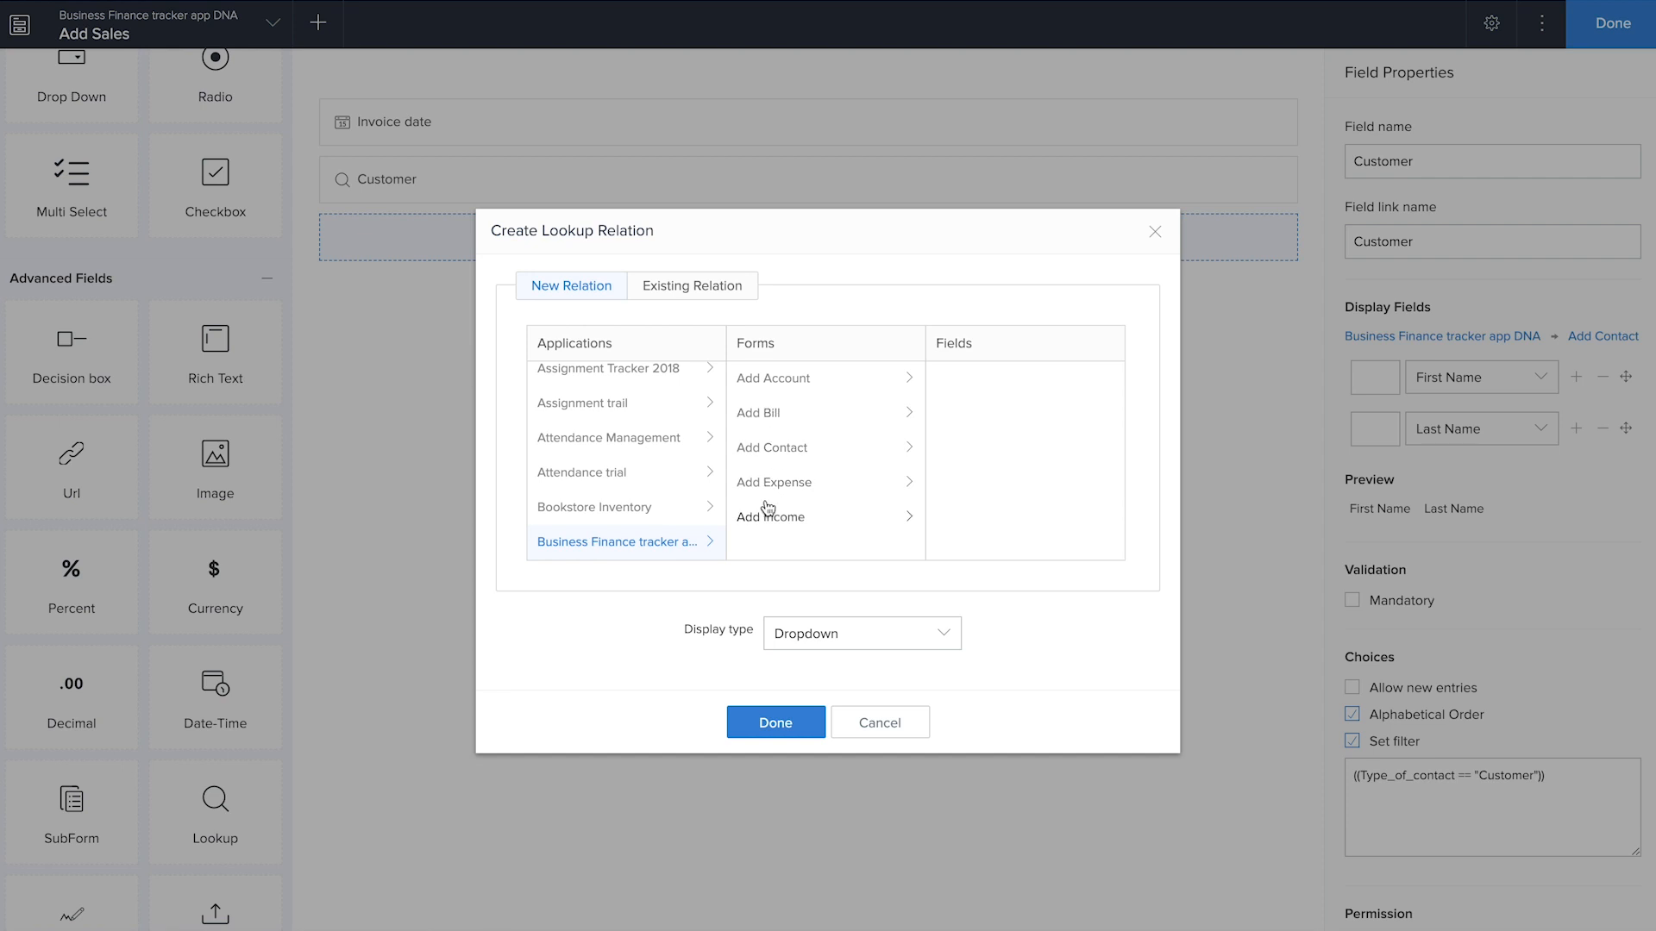
click(782, 384)
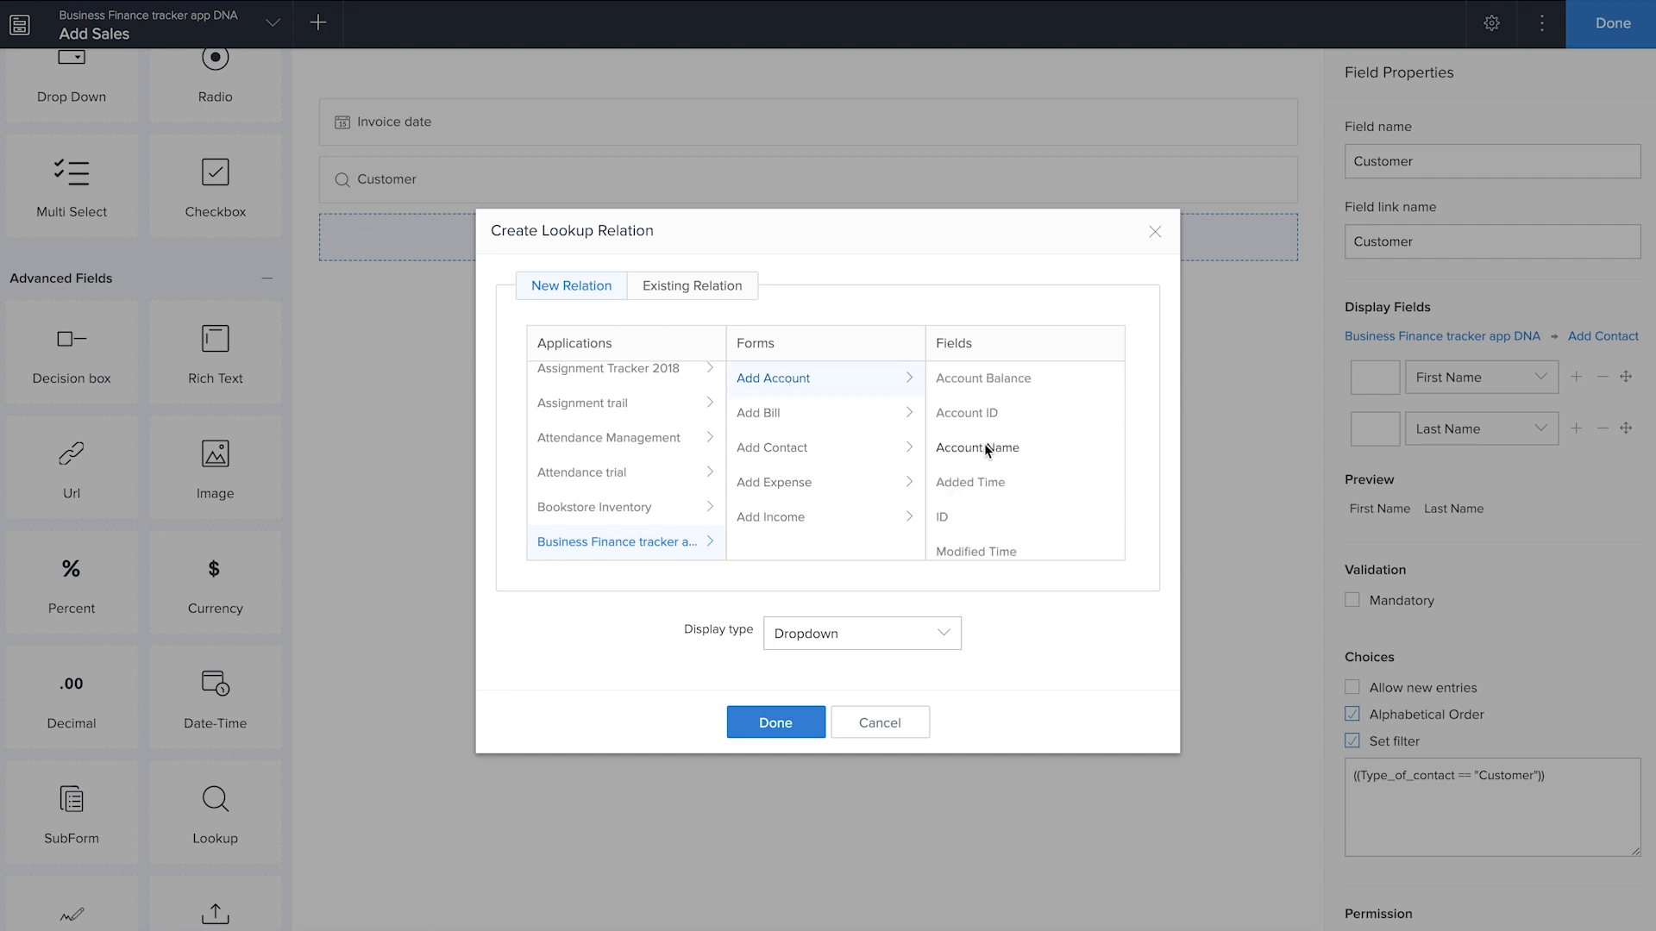
click(804, 732)
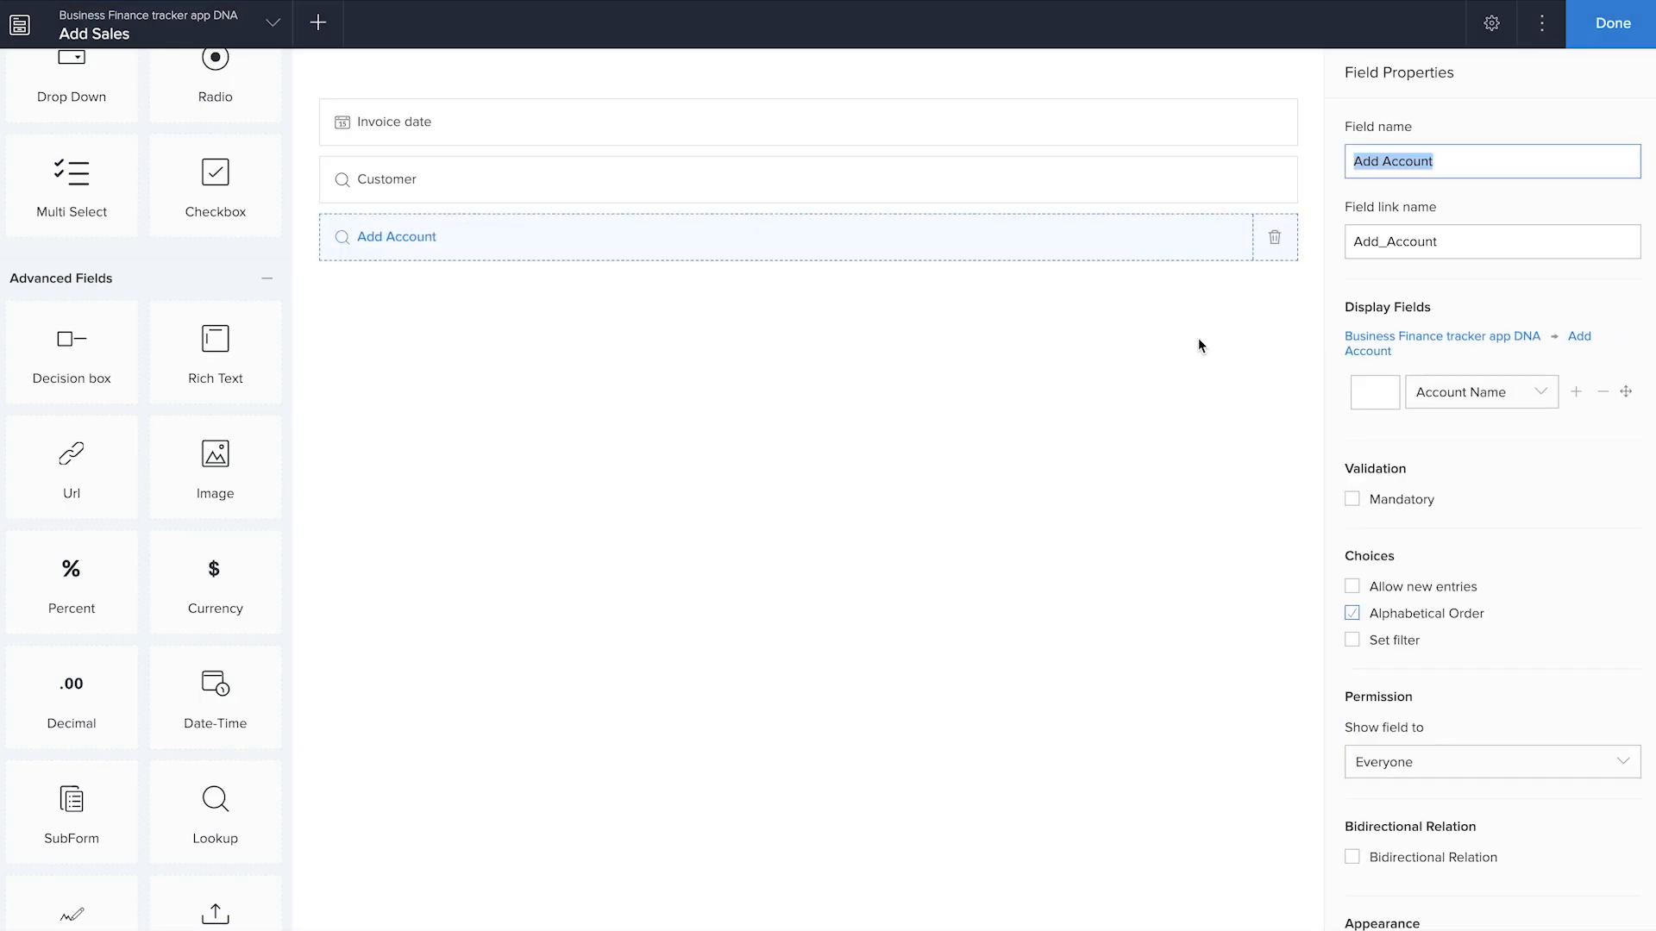
click(1381, 161)
text(ales)
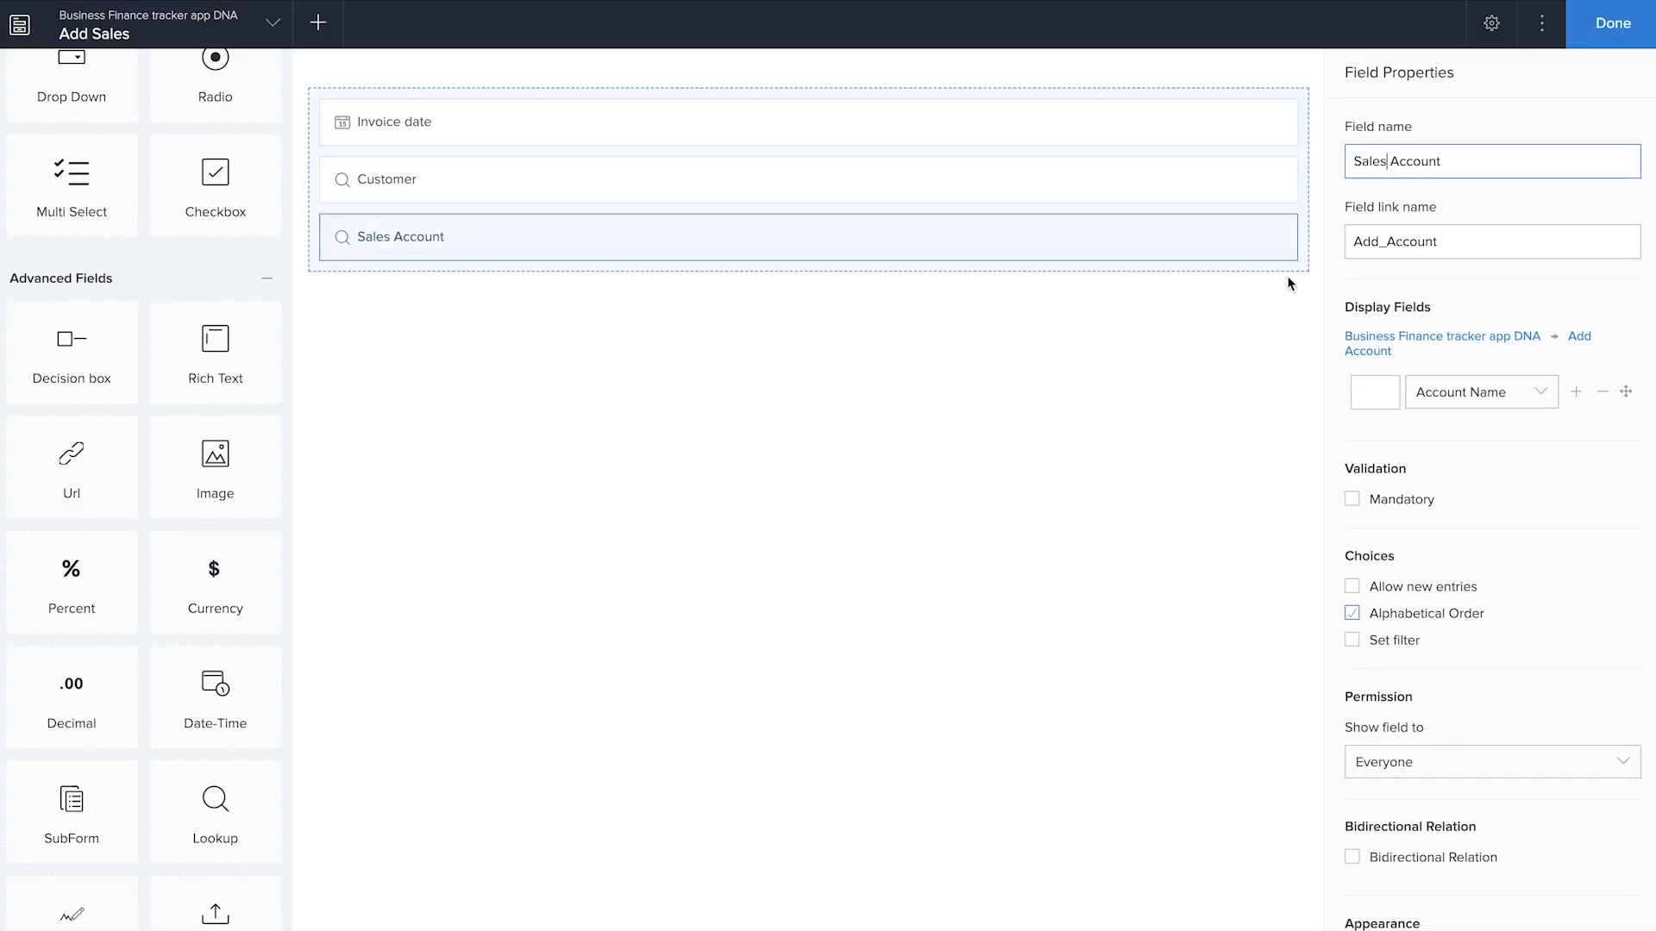
click(1258, 377)
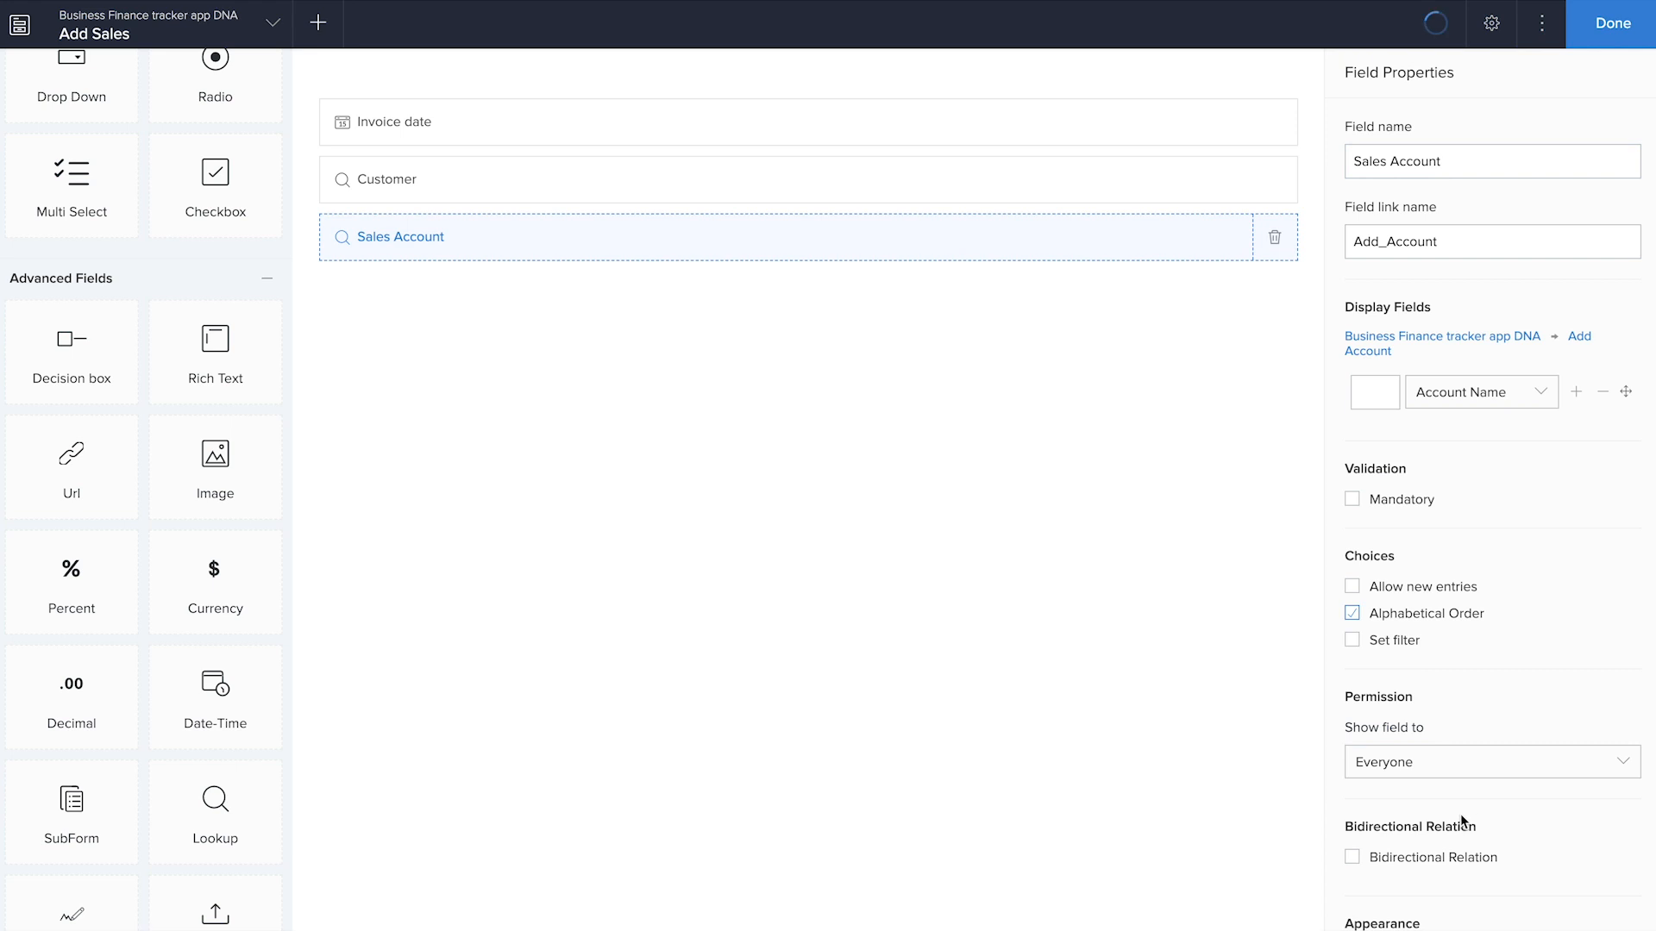
Set a filter on the Sales Account lookup where Type of account equals Receivables
click(1352, 640)
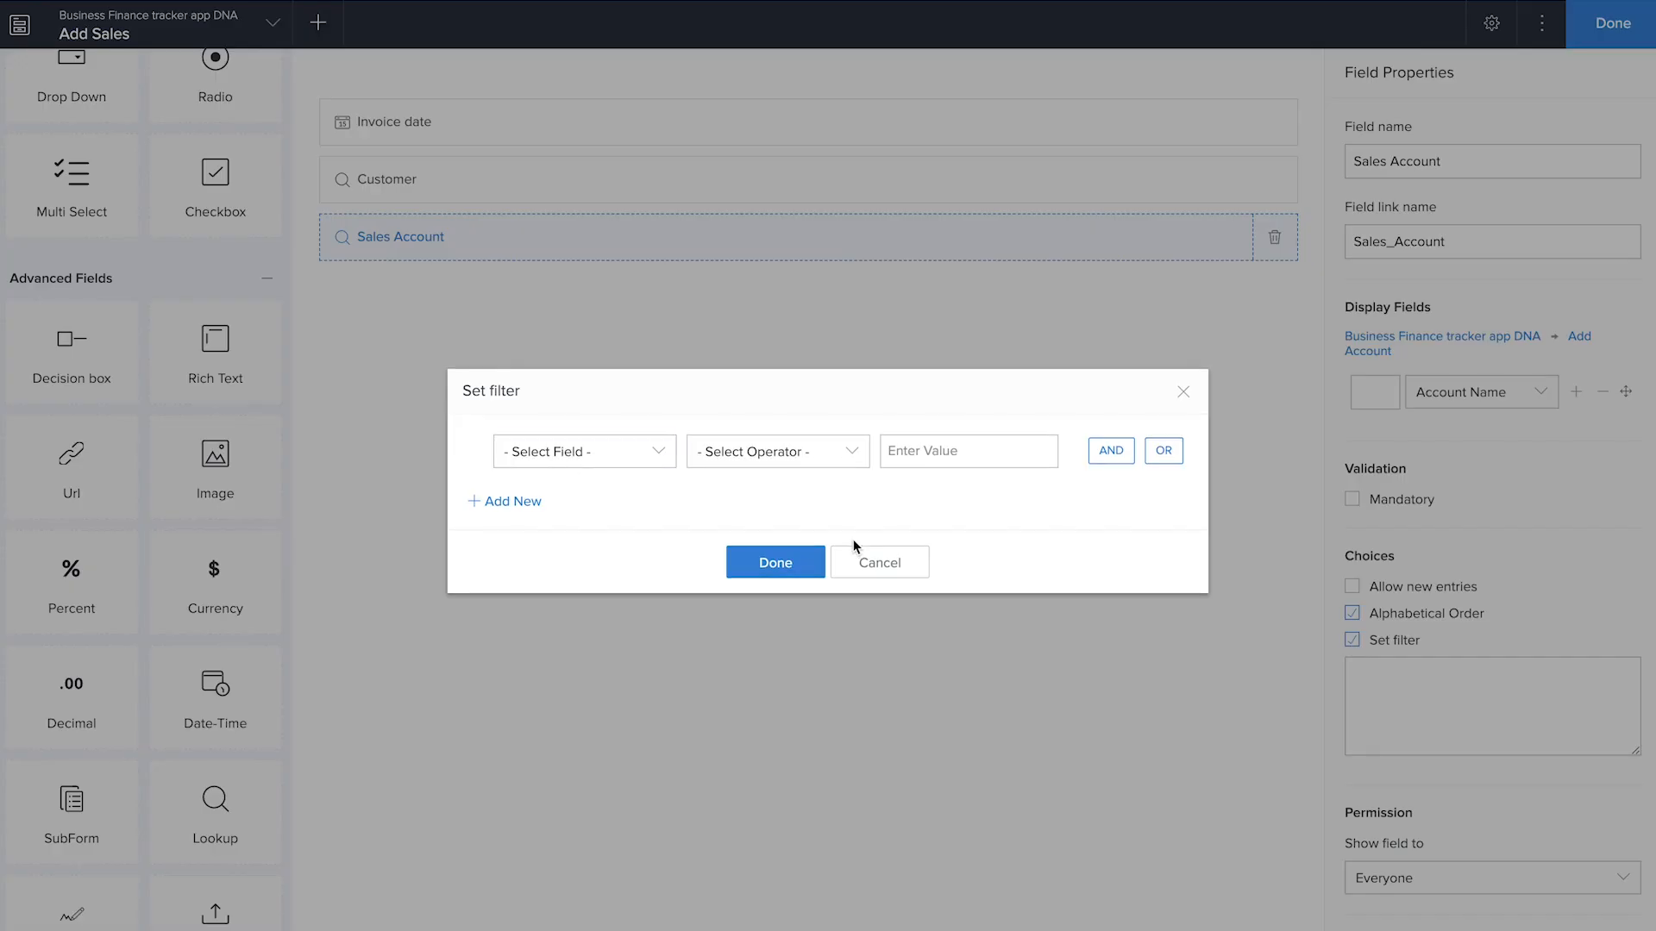
click(585, 451)
scroll(621, 630, down, 2)
click(569, 669)
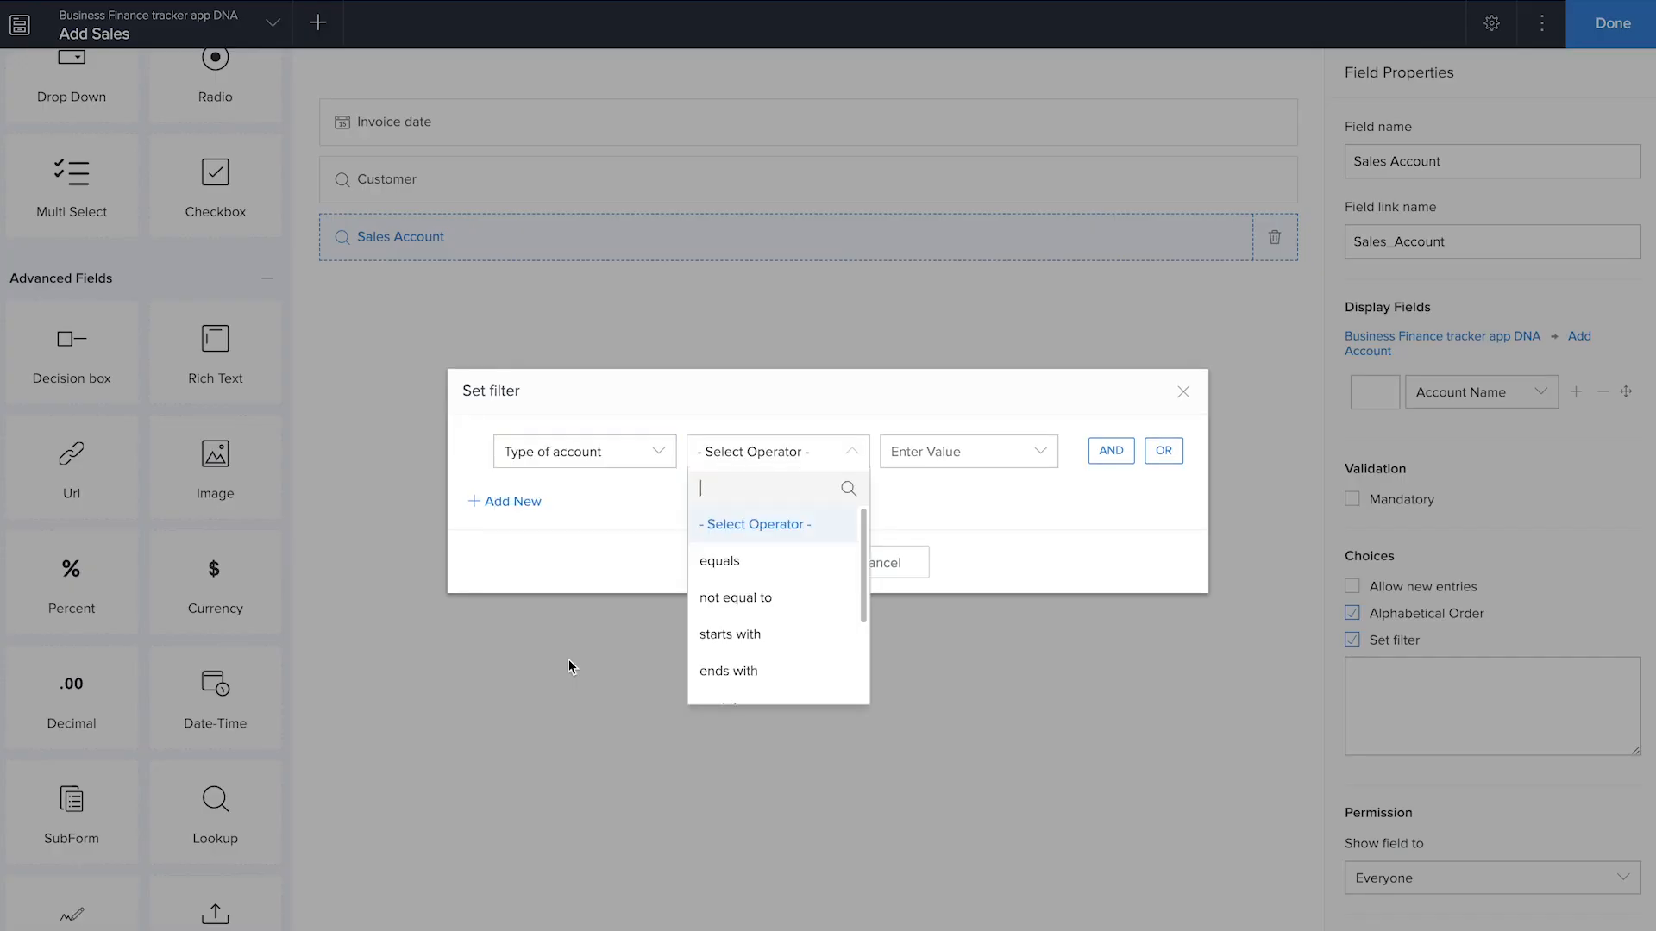
click(735, 565)
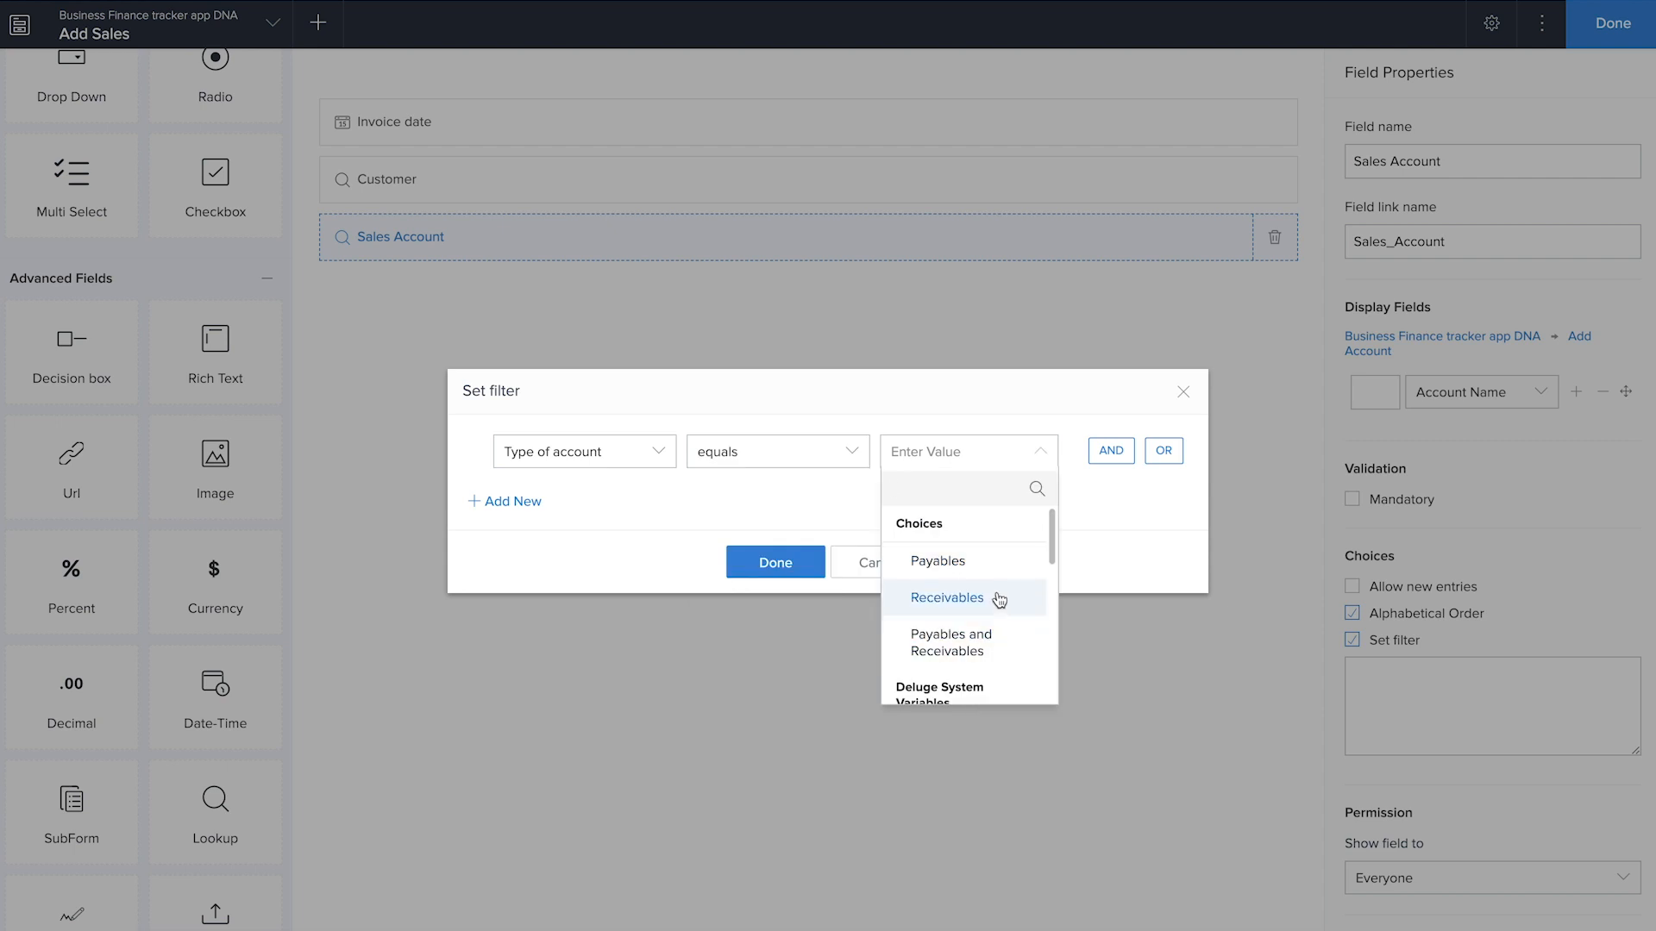
click(998, 595)
Add an OR condition where Type of account equals Payables and Receivables, and apply the Sales Account filter
click(1167, 457)
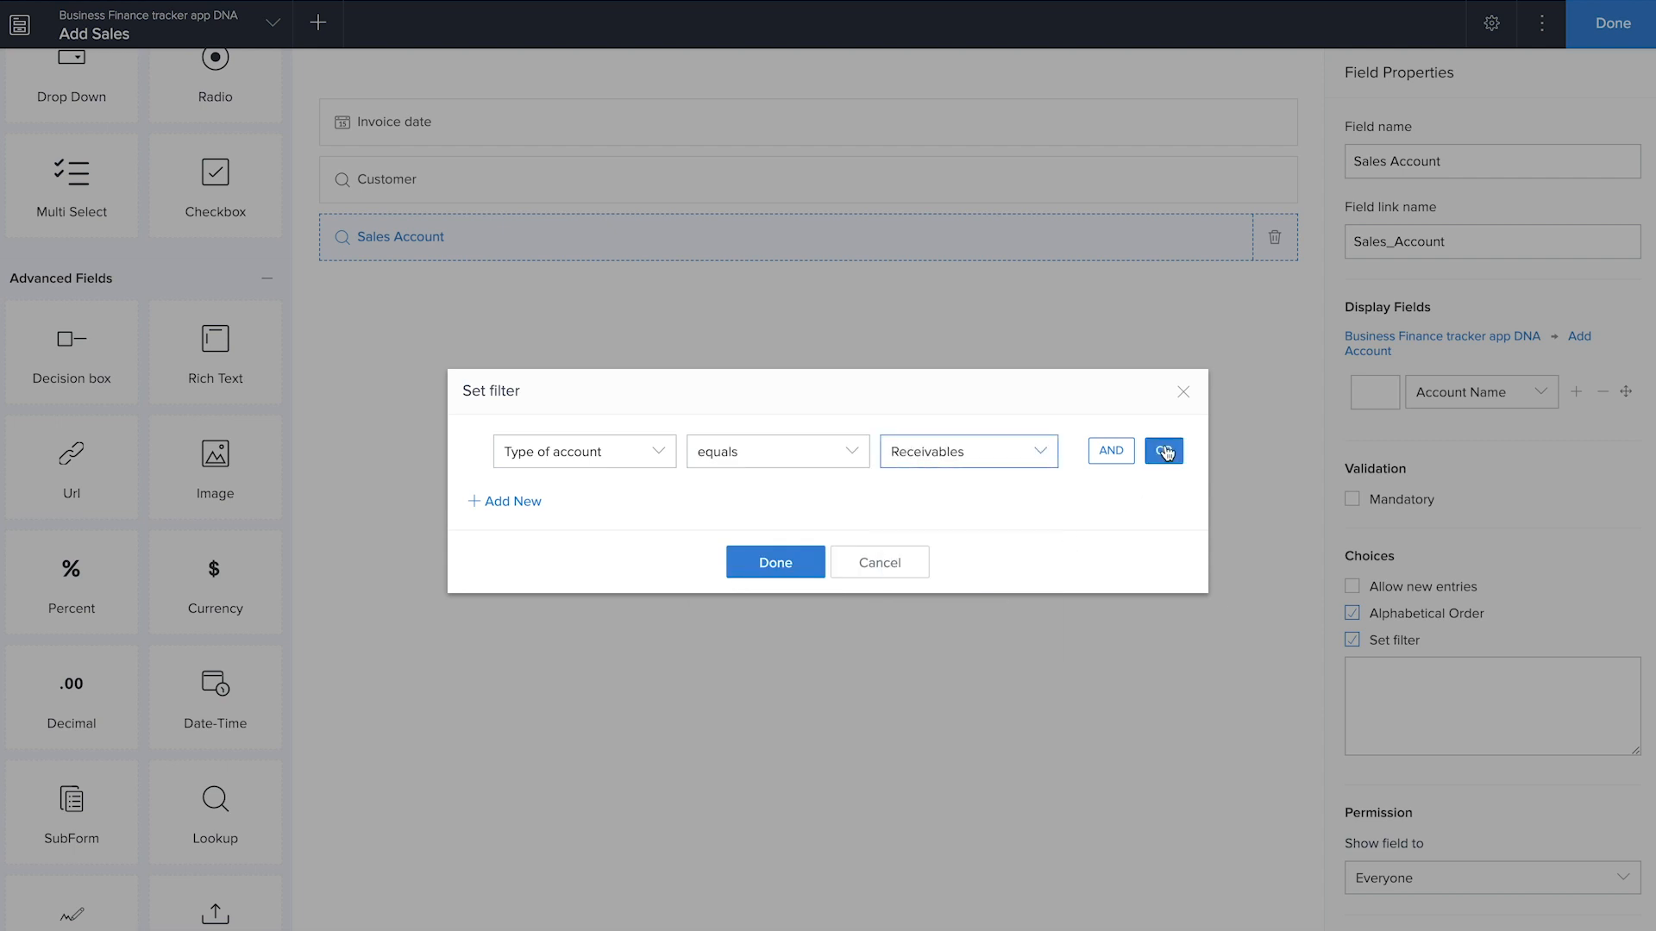
click(603, 507)
scroll(599, 717, down, 2)
click(595, 717)
click(752, 609)
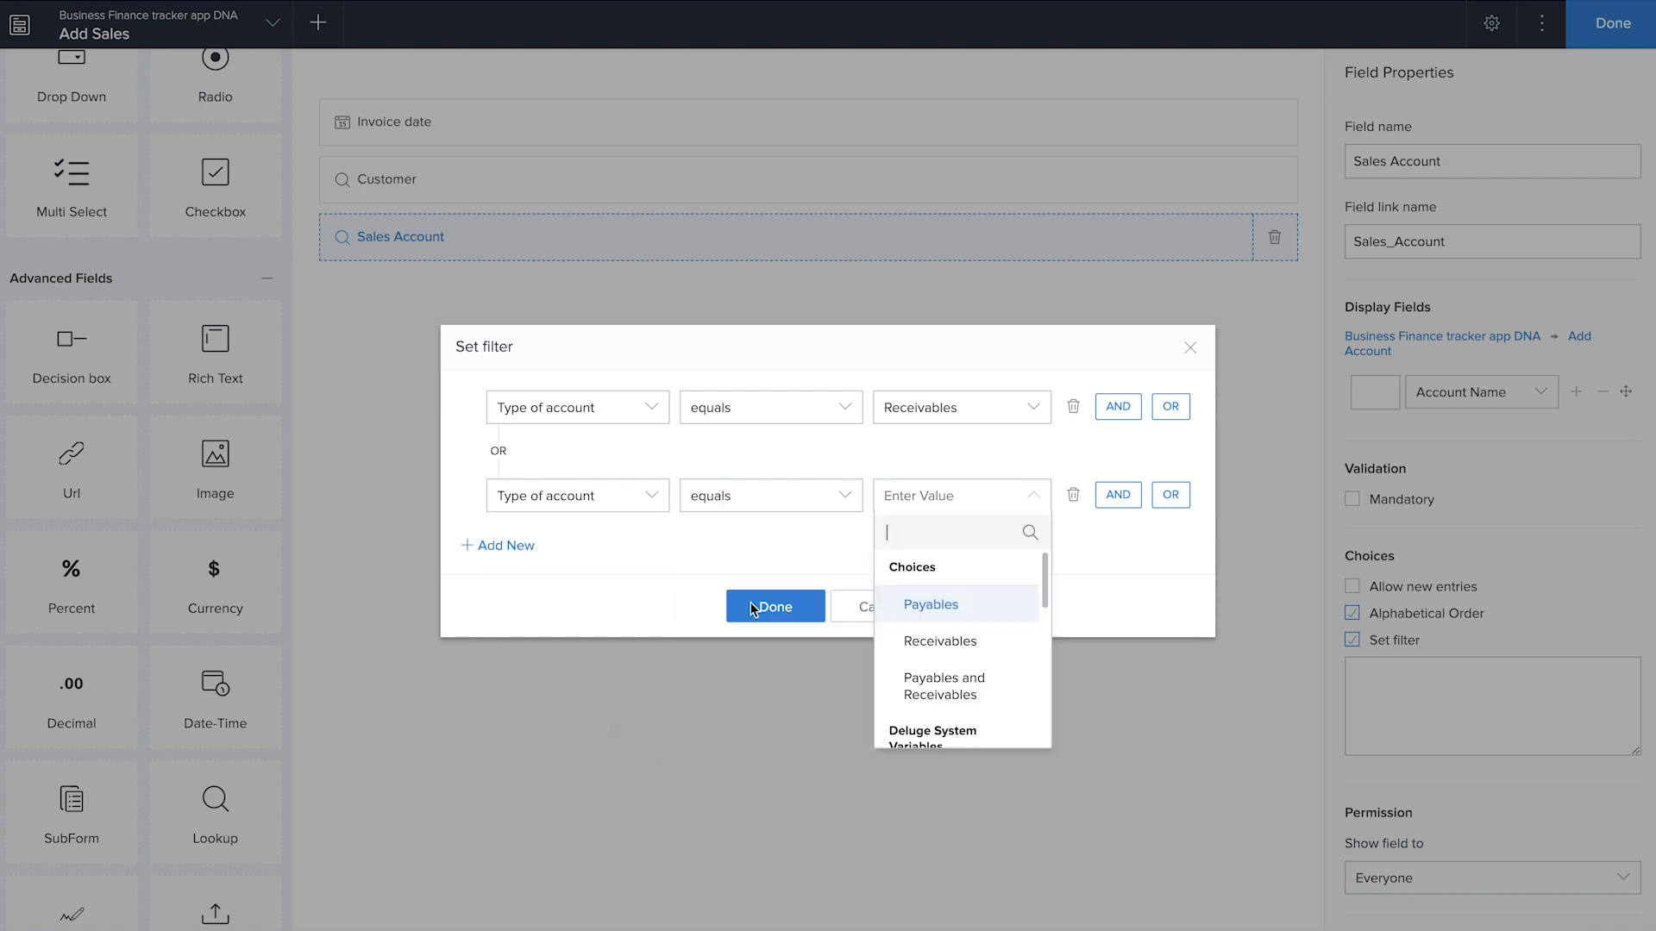
click(928, 676)
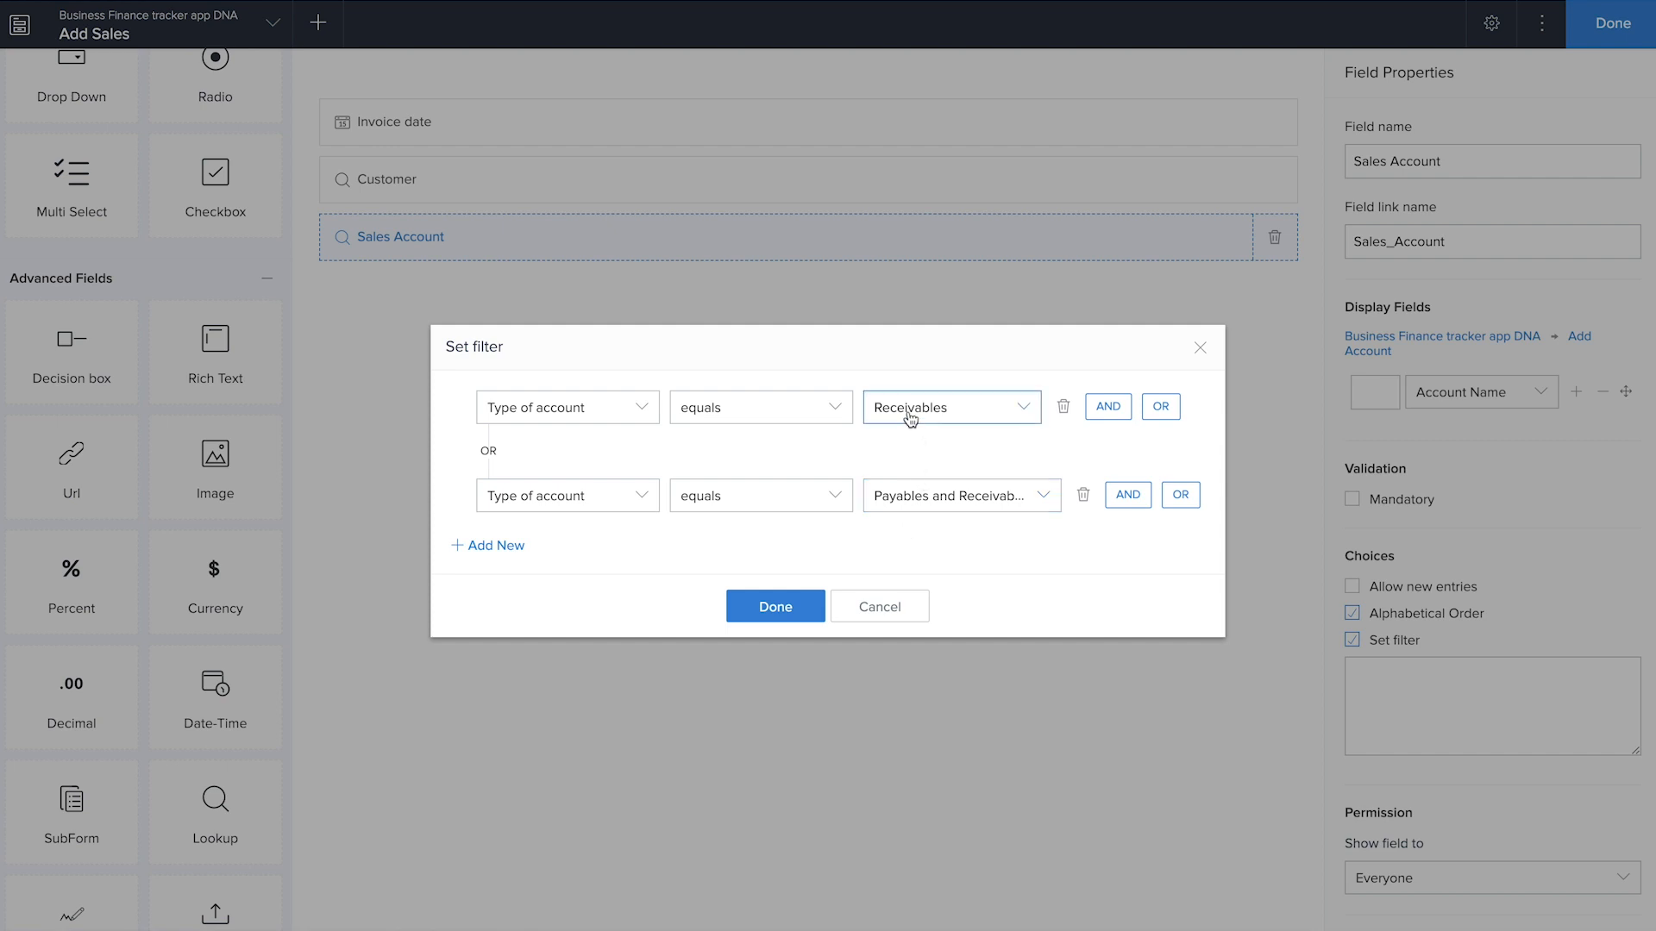
click(762, 619)
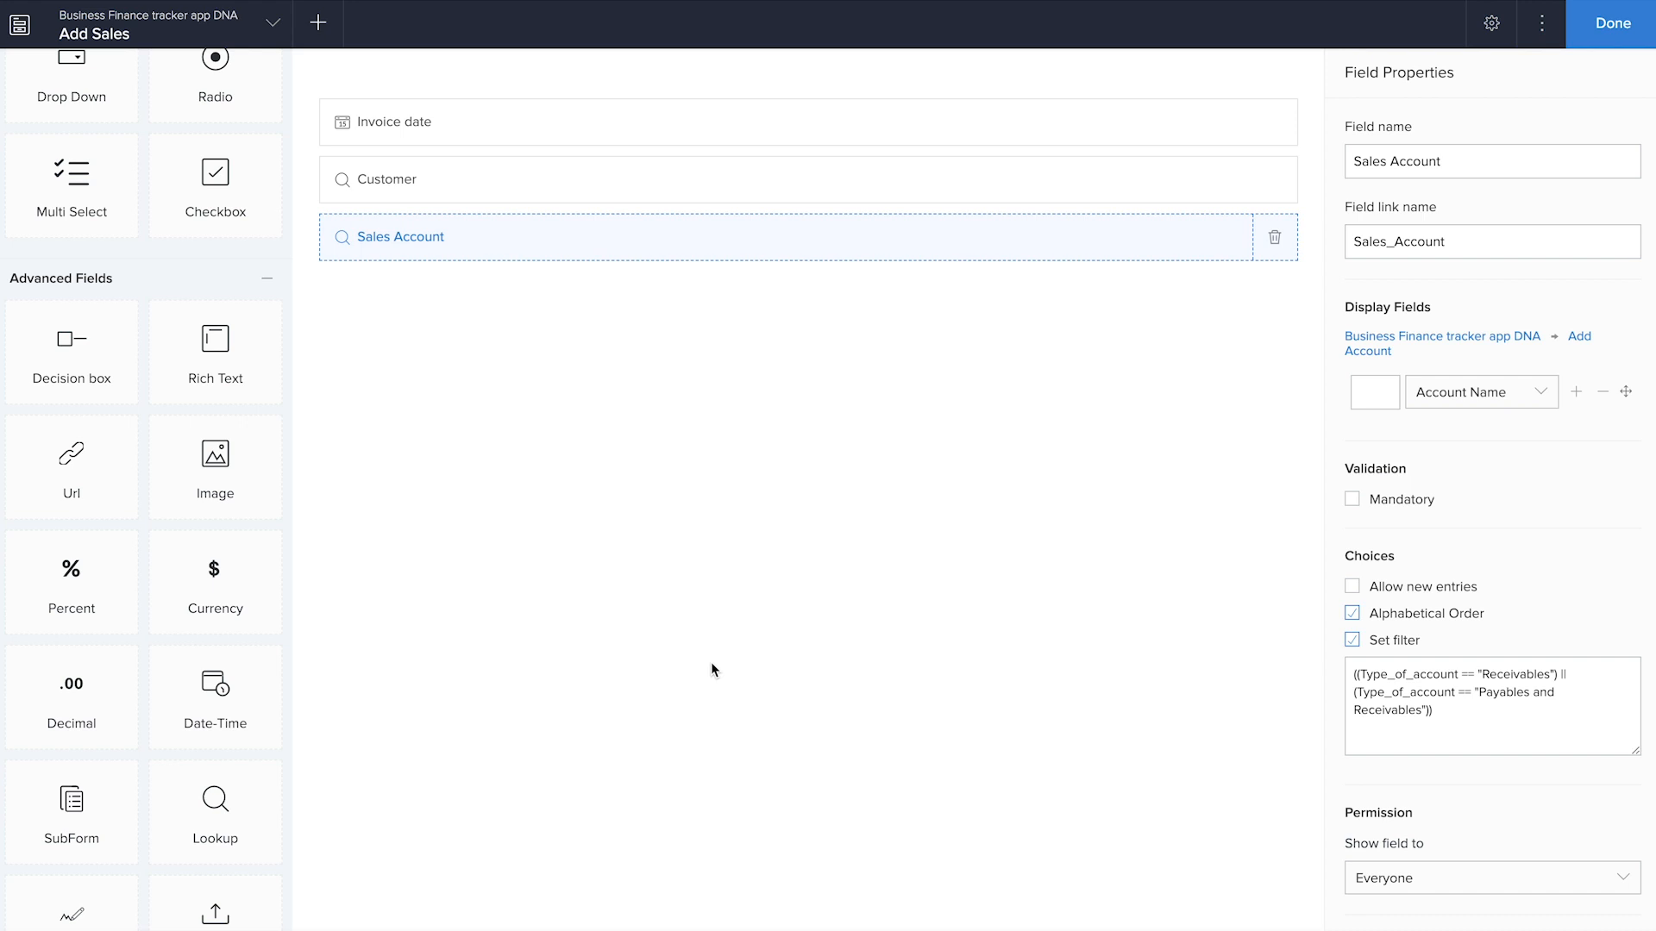
Add a blank subform below Sales Account and give it a single-line field named Product
scroll(175, 594, down, 3)
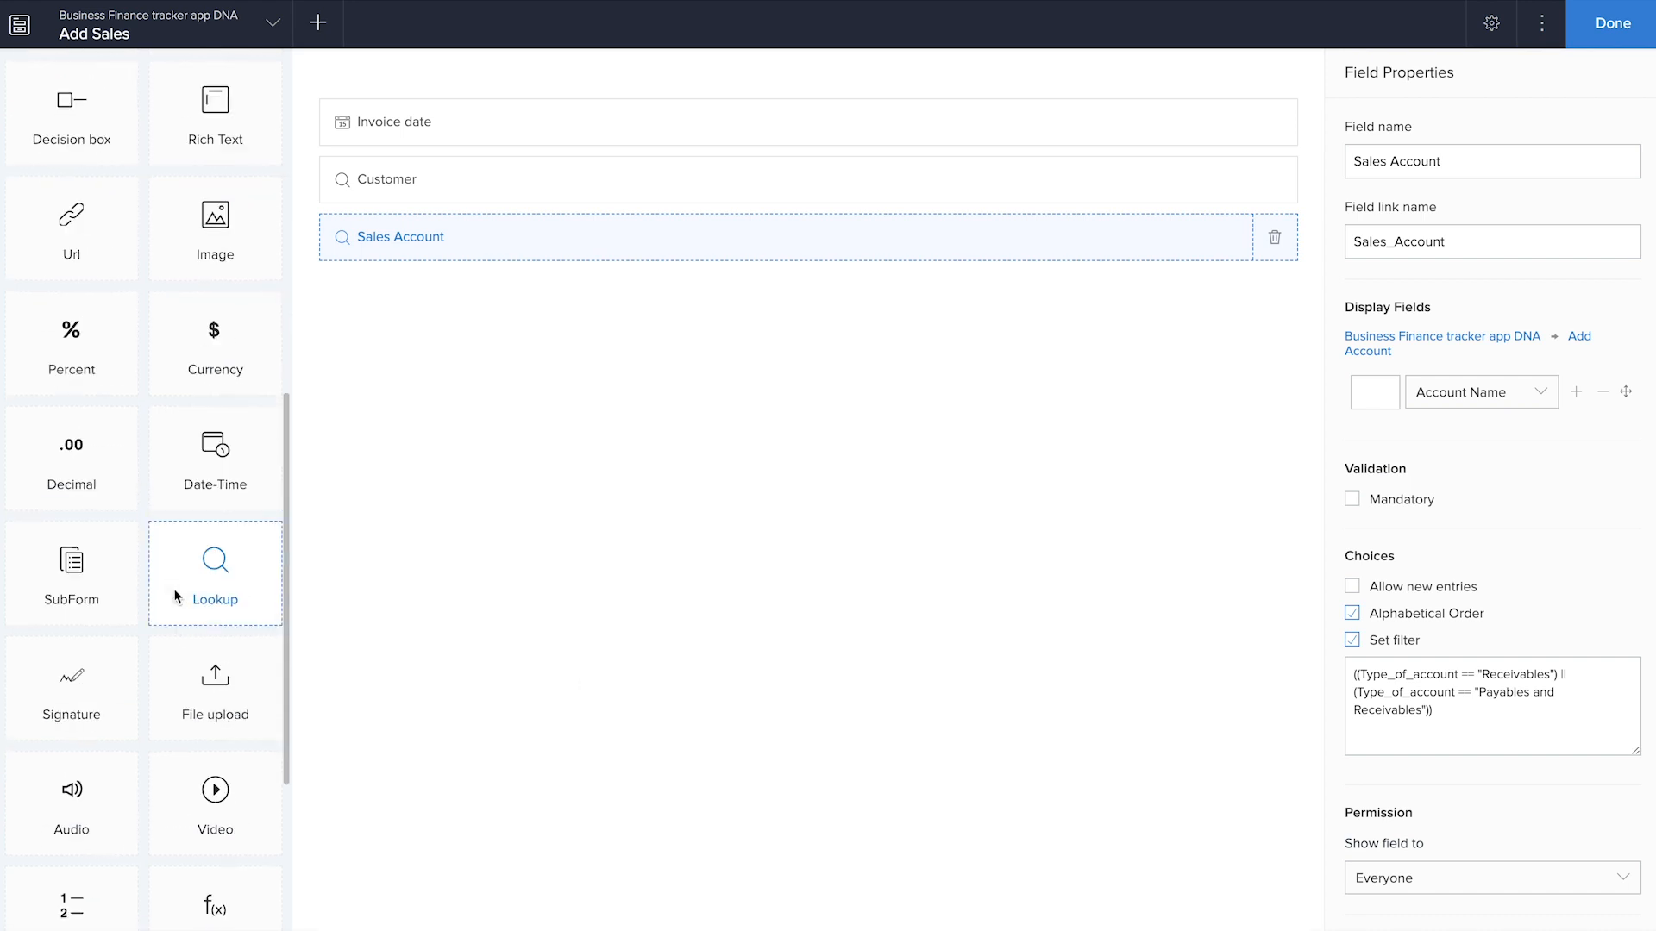
drag(109, 608, 630, 601)
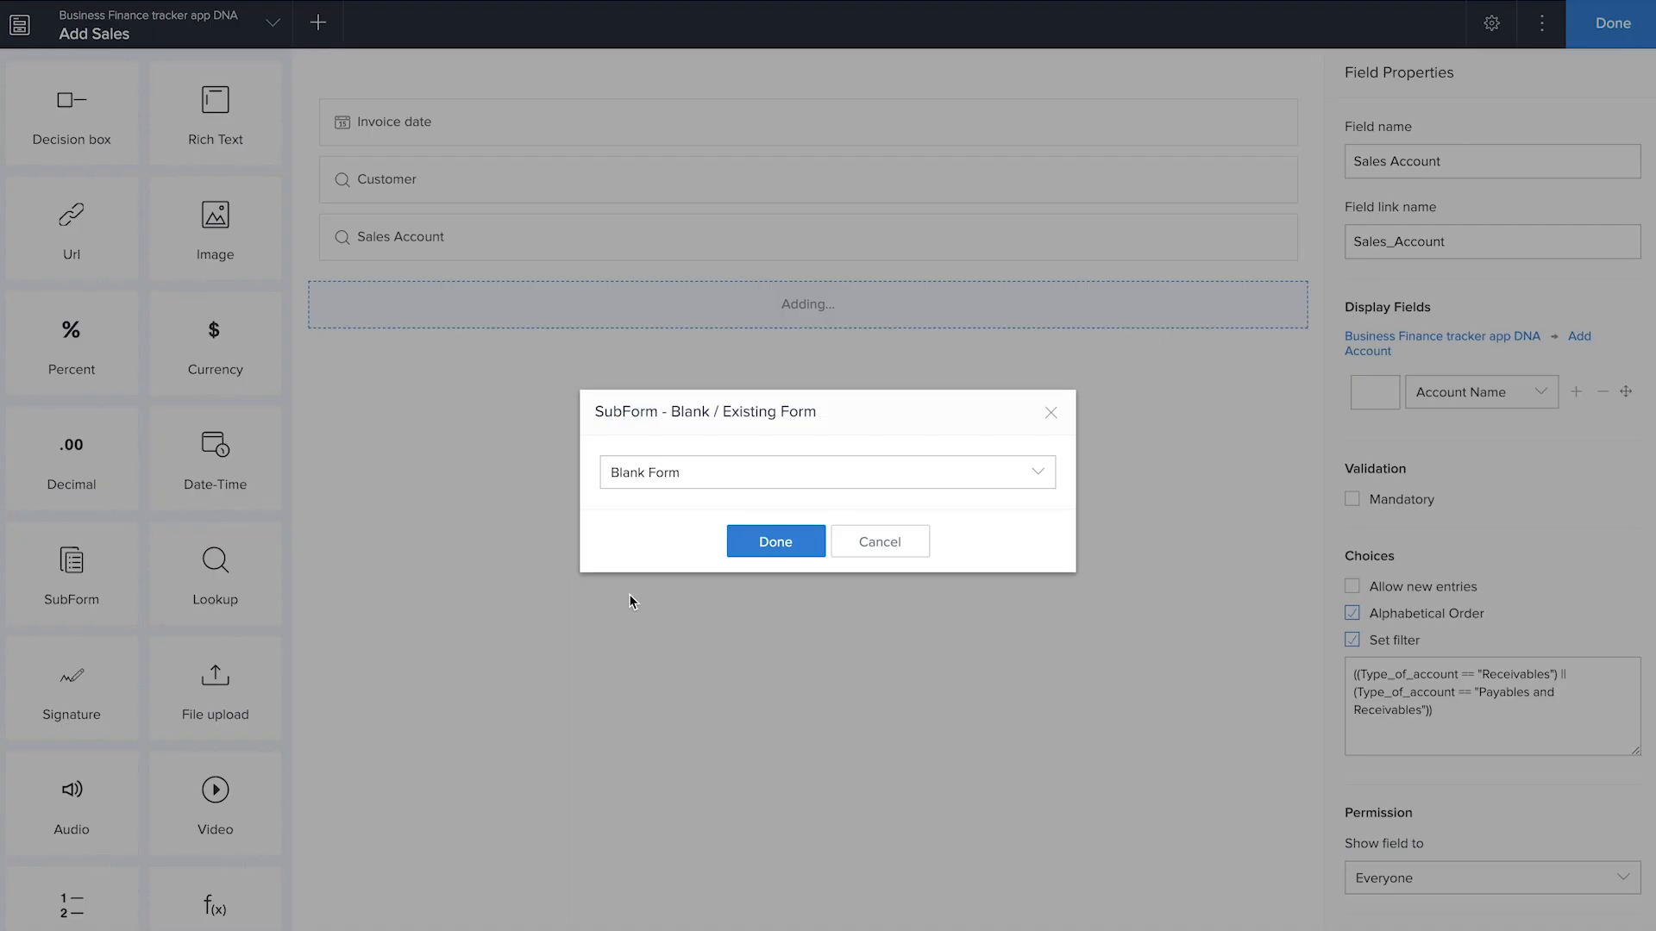
click(774, 541)
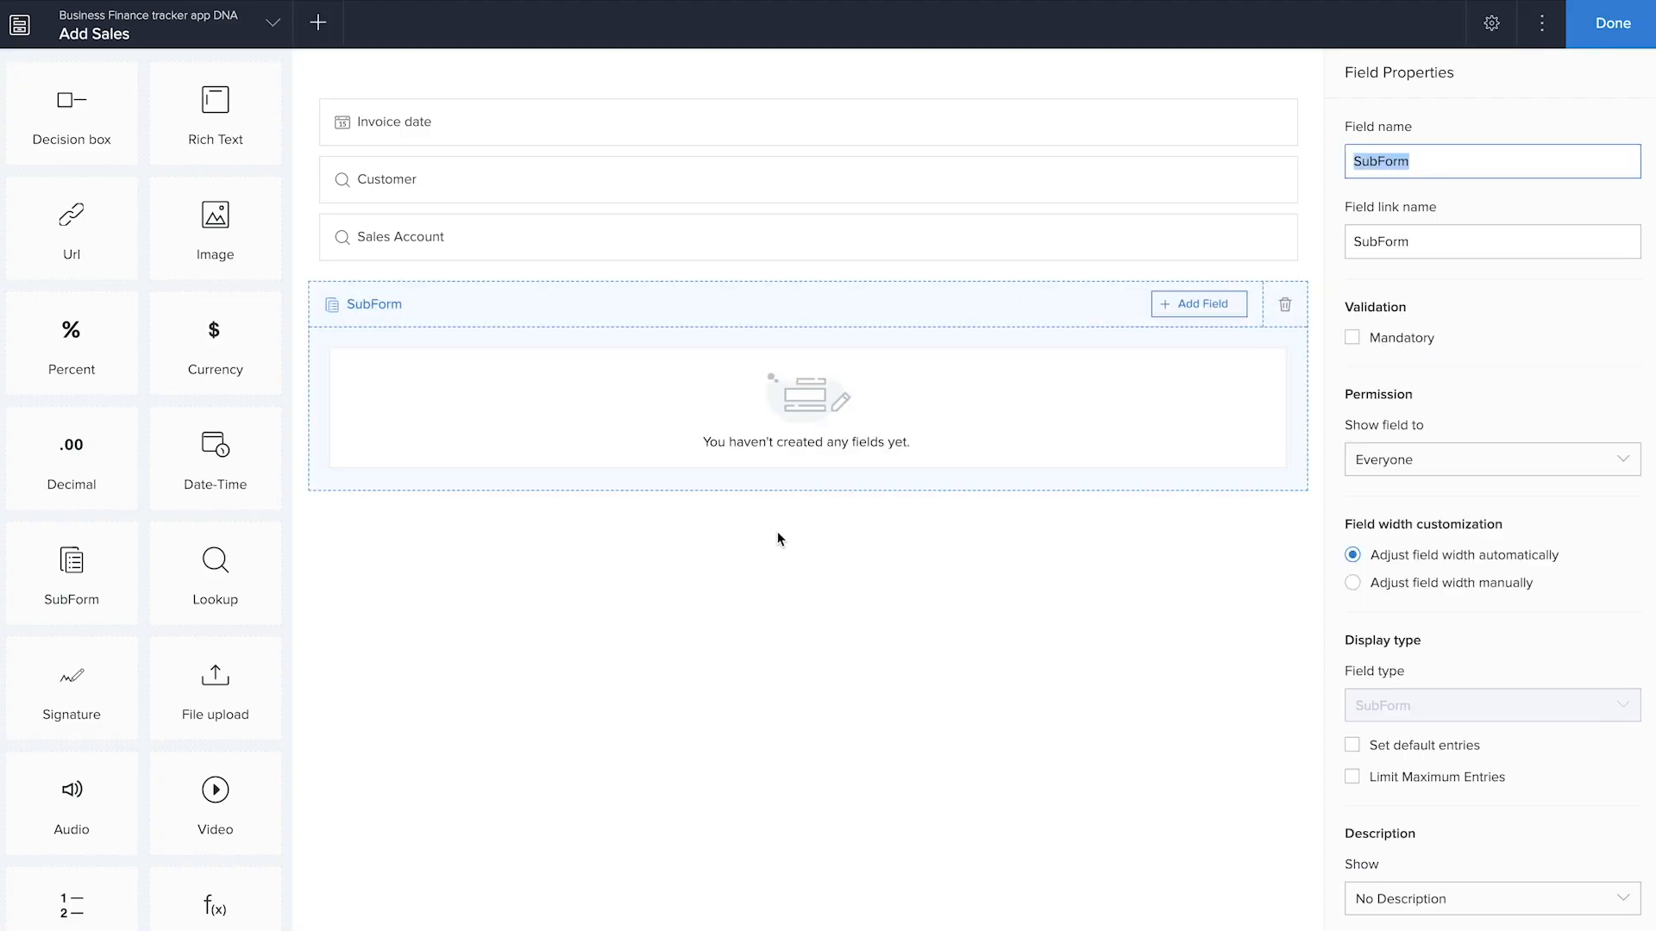
click(1208, 308)
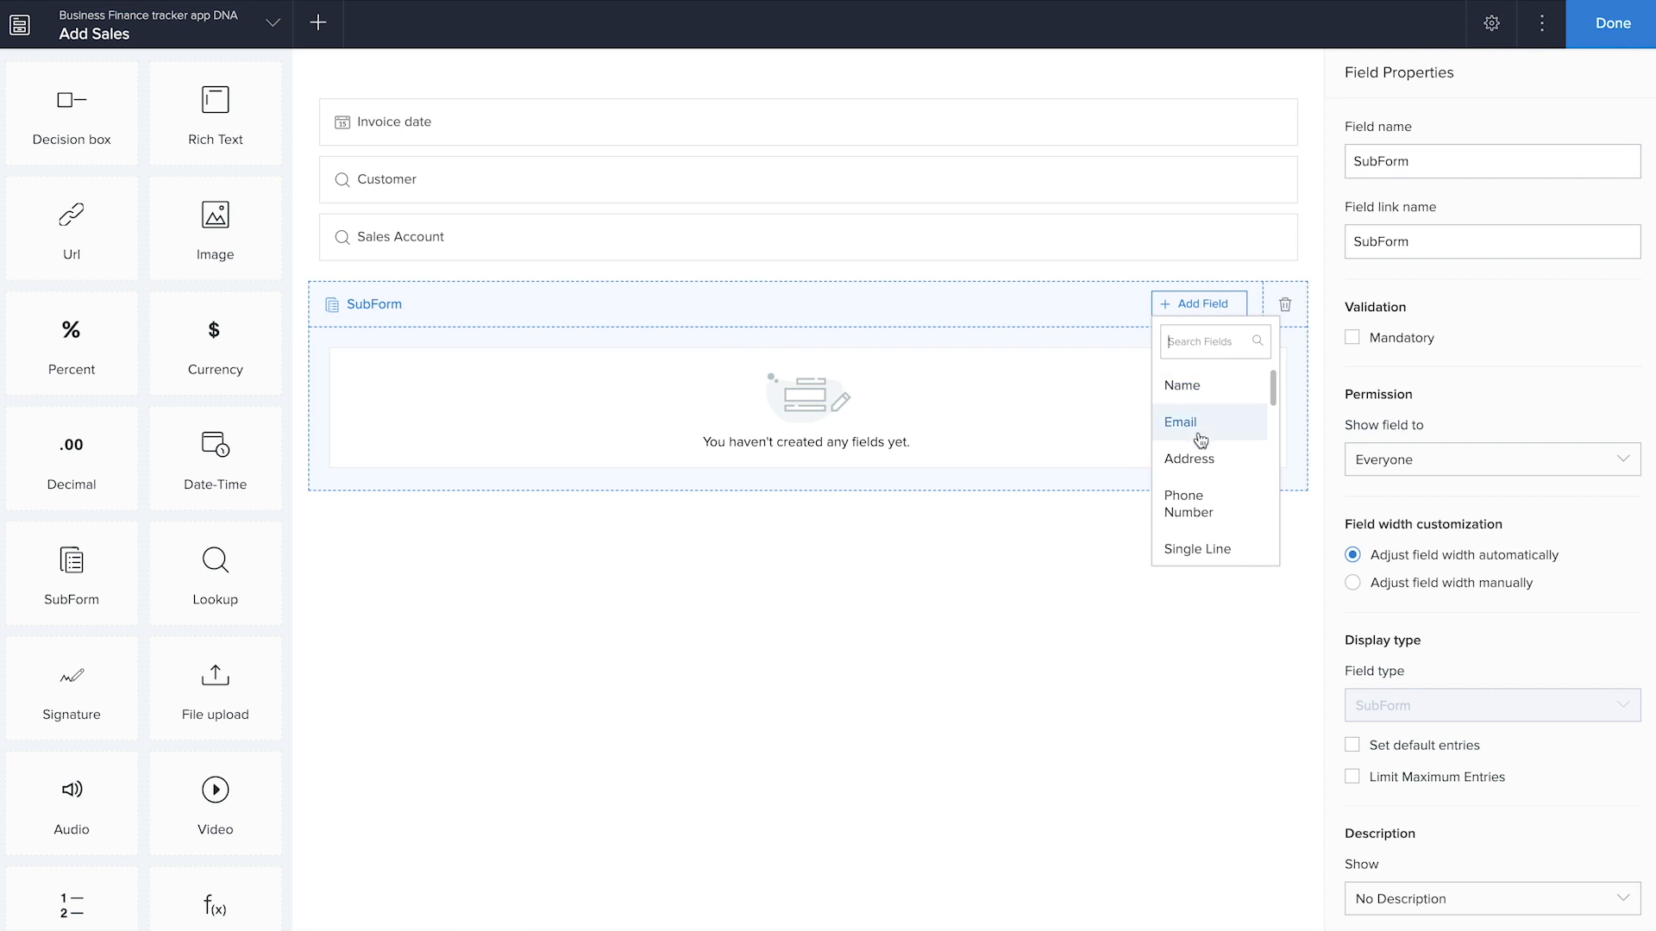
scroll(1188, 509, down, 1)
click(1186, 502)
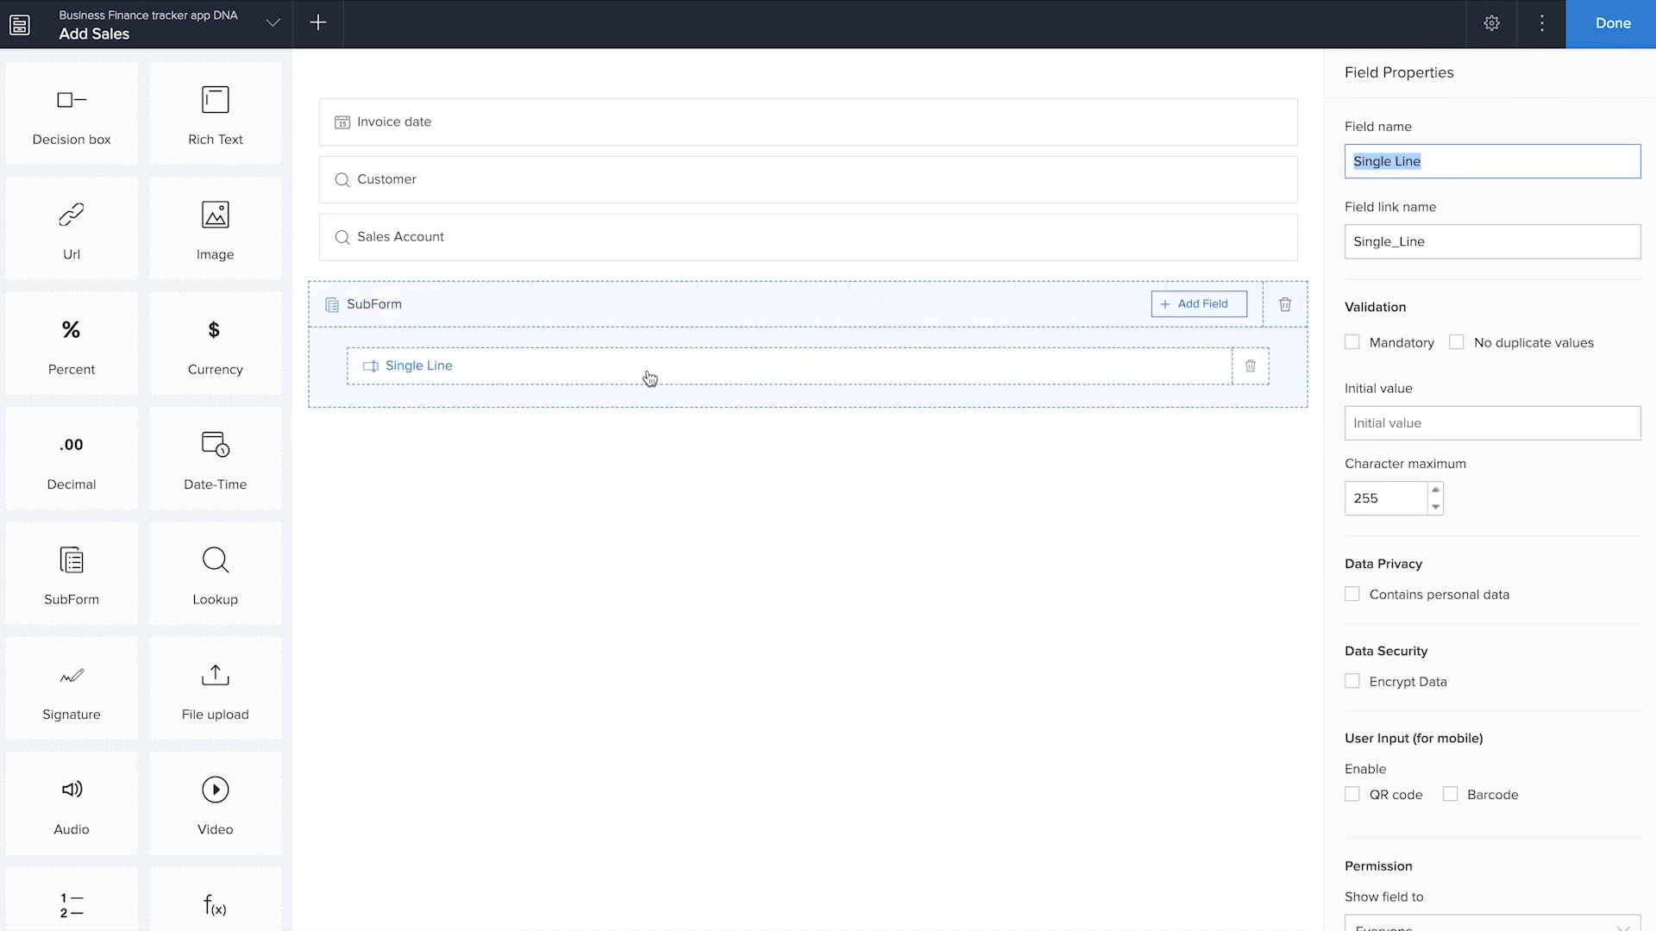
text(Product)
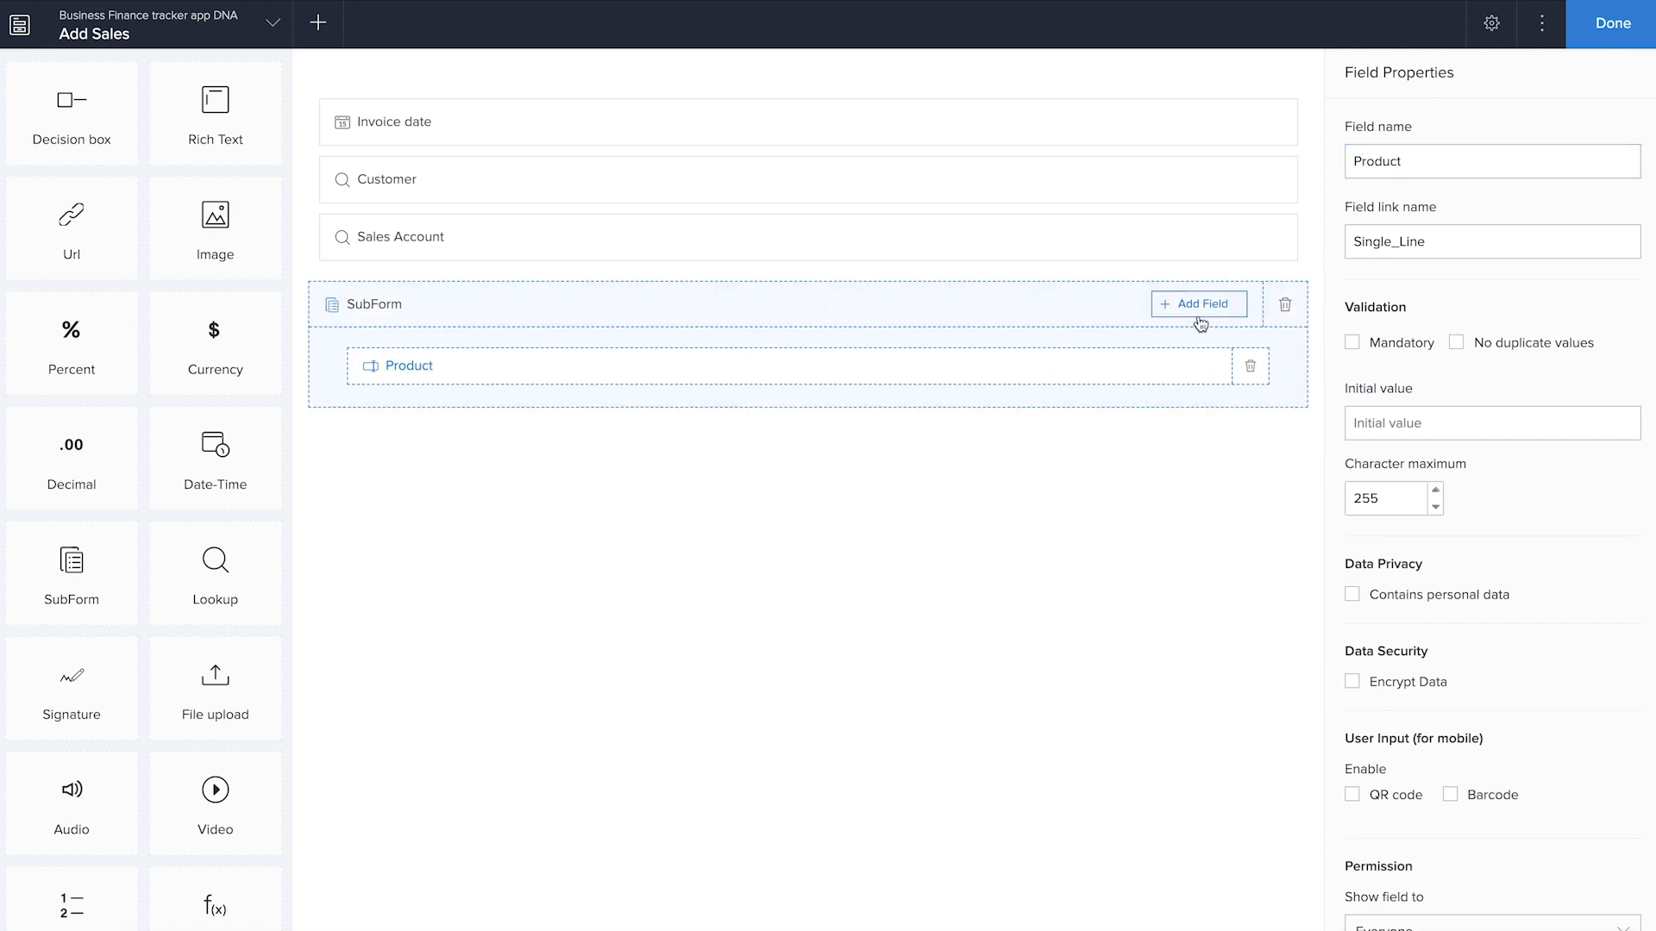
Add a number field named S no to the subform and place it above Product
click(1201, 321)
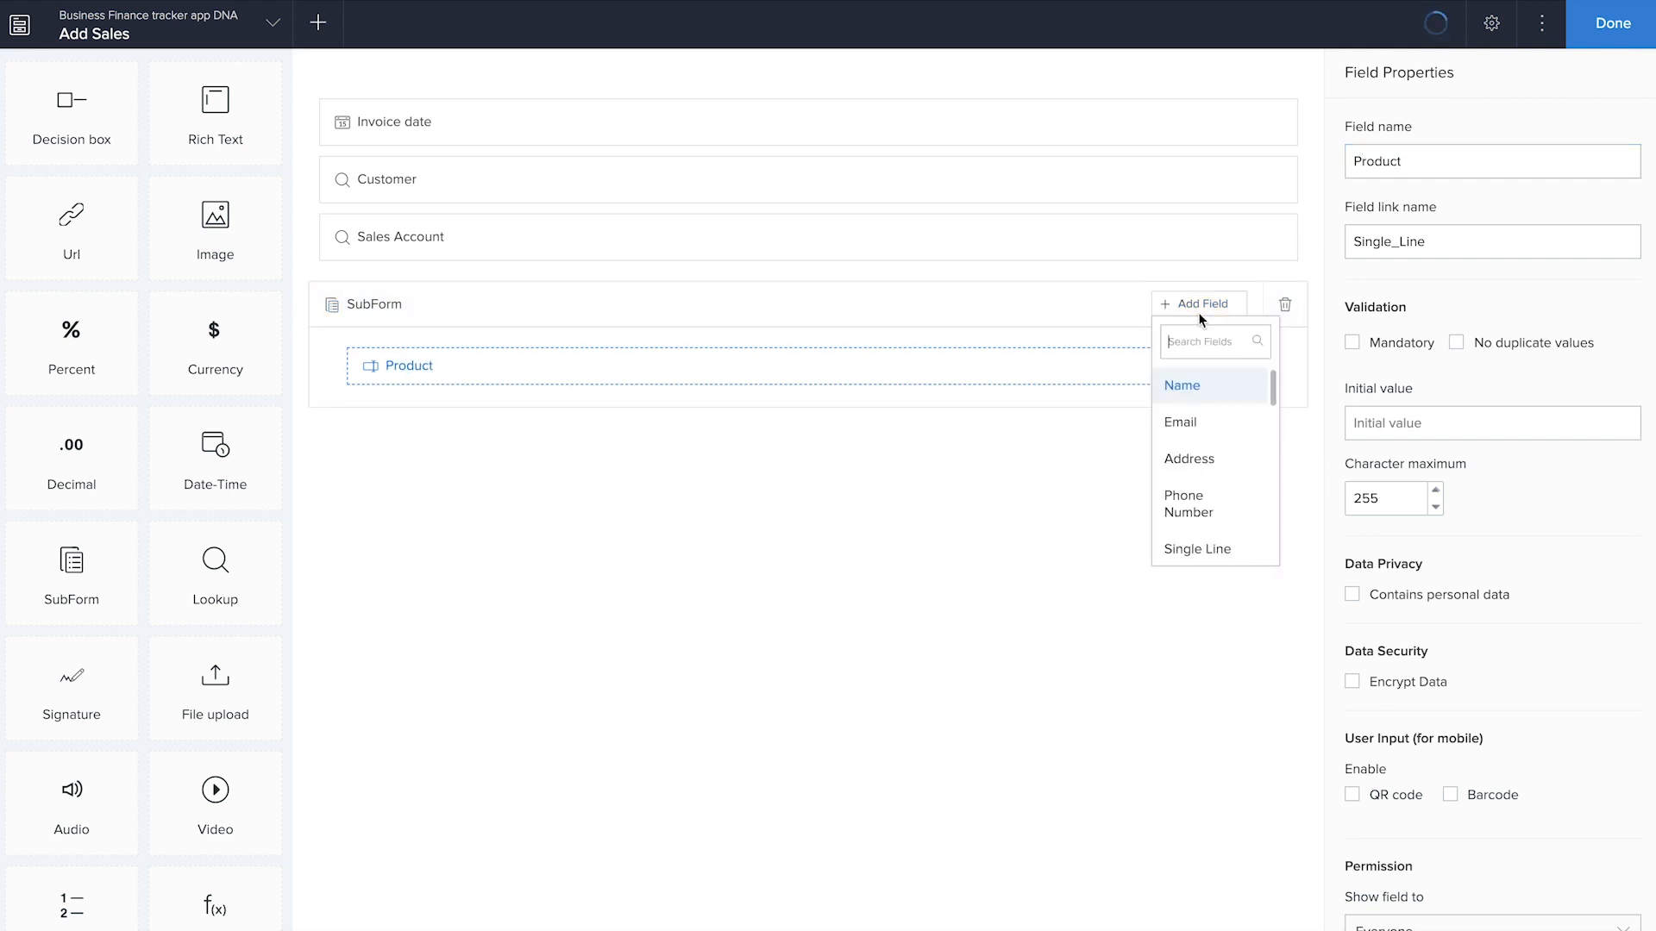
scroll(1200, 532, down, 1)
click(1198, 539)
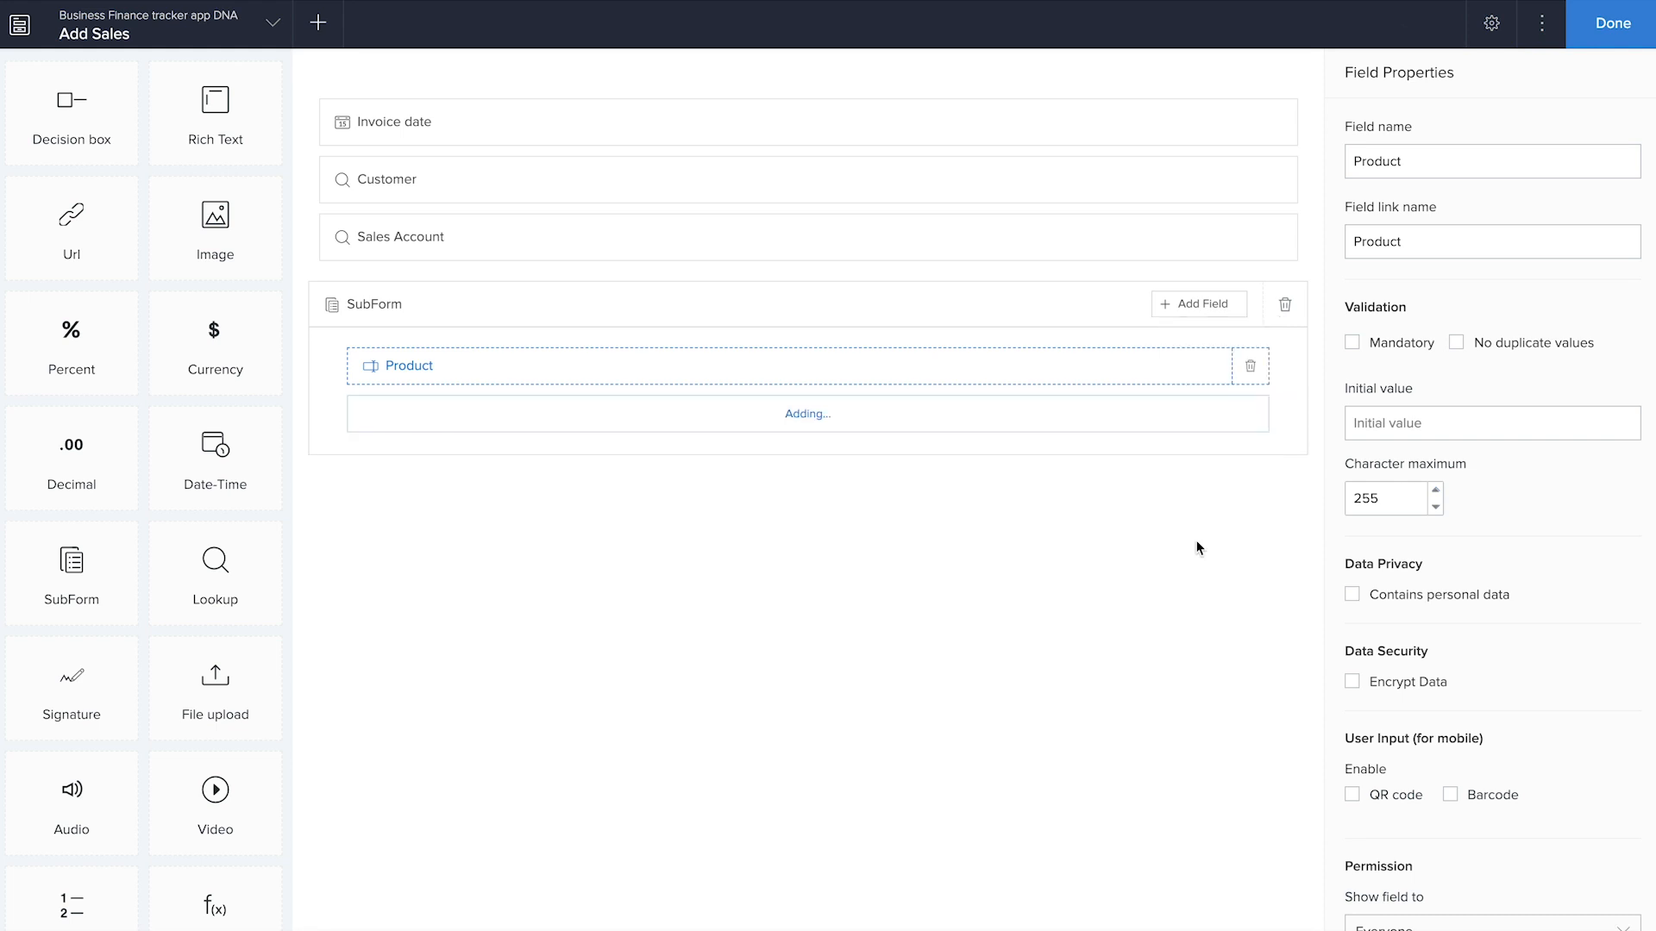
text(S no)
click(577, 380)
drag(577, 384, 576, 364)
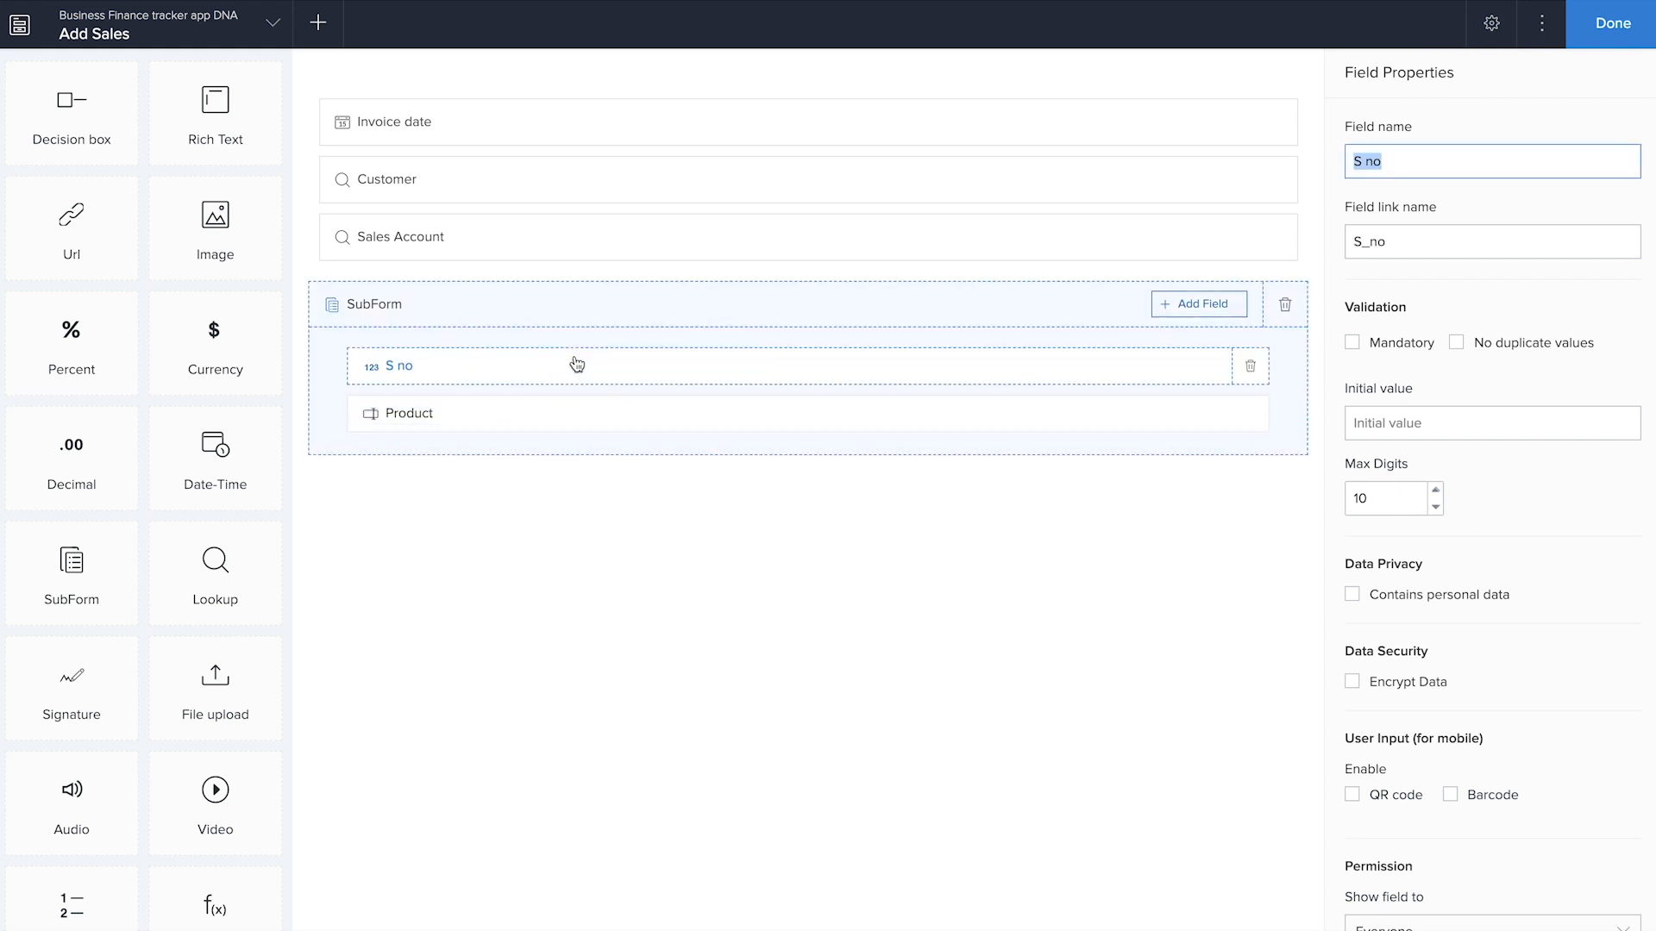
Add a currency field named Unit price to the subform below Product
click(1199, 306)
scroll(1211, 503, down, 3)
scroll(1212, 503, down, 5)
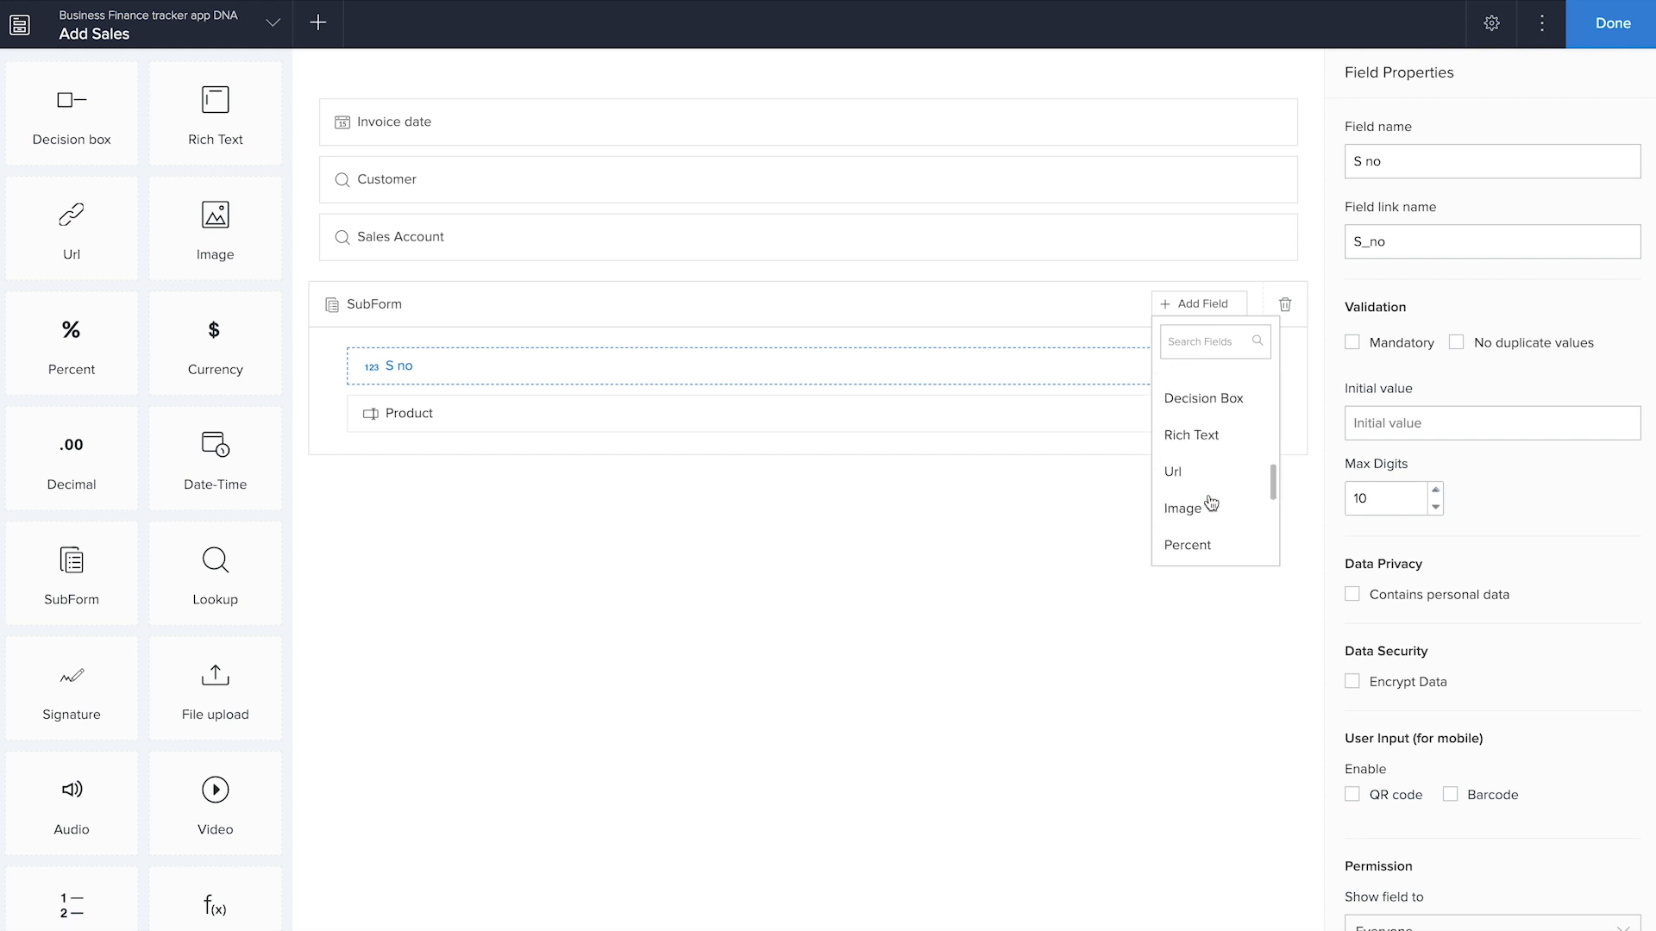
click(1212, 496)
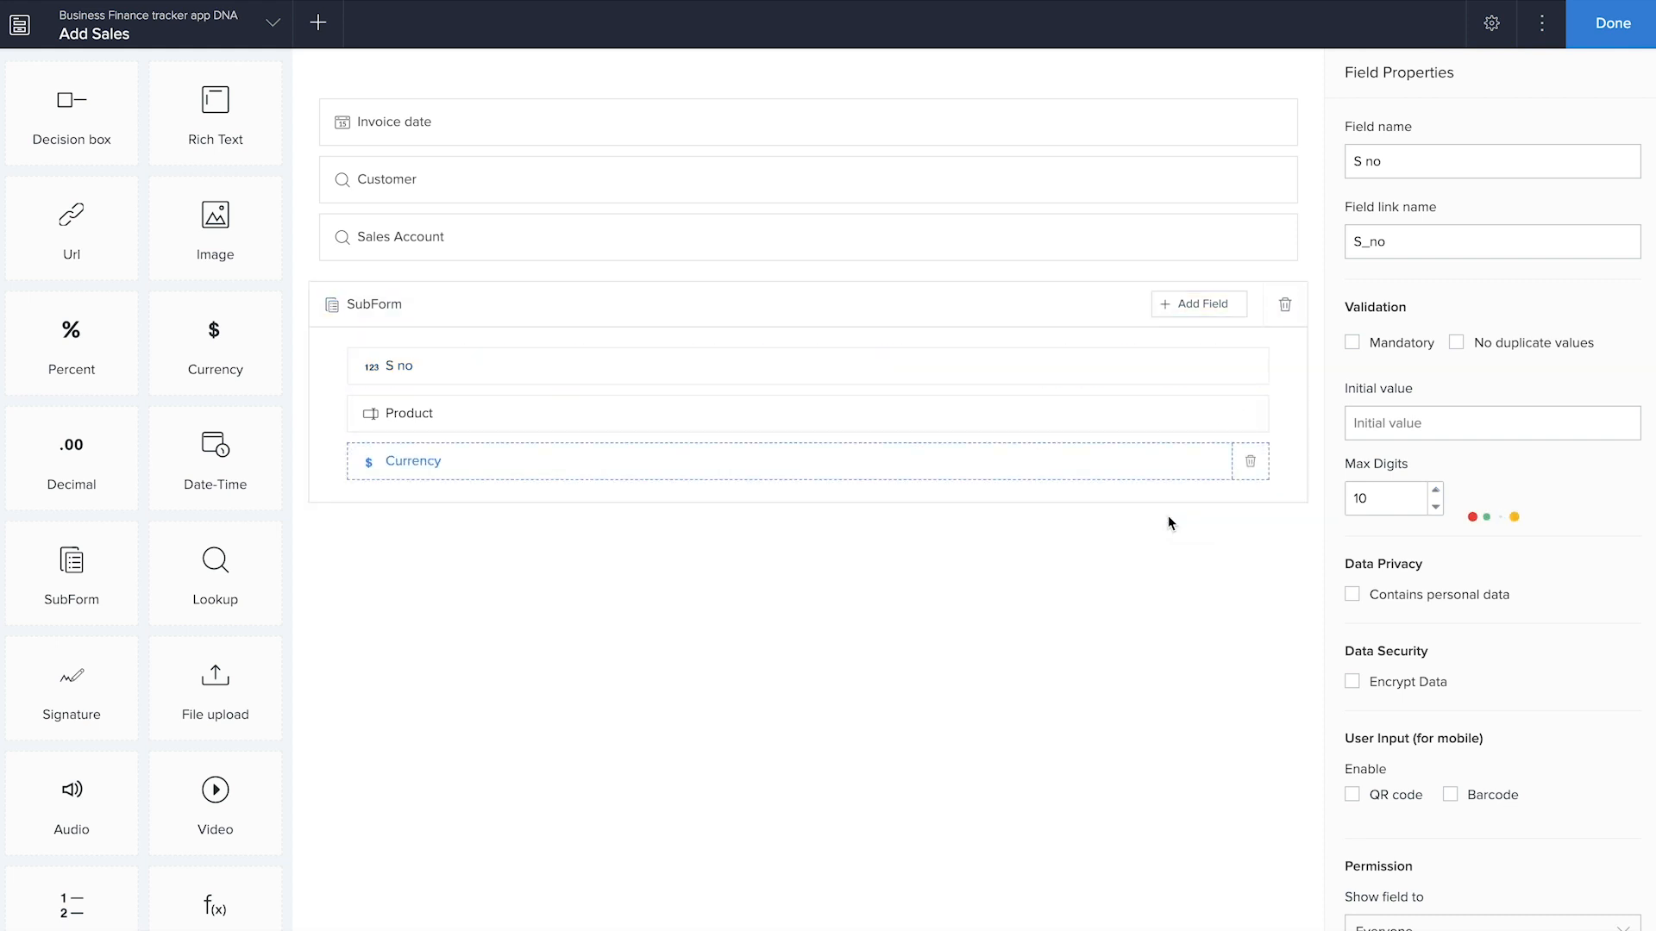
text(Uni)
click(1483, 162)
double_click(1483, 162)
text(Unit p)
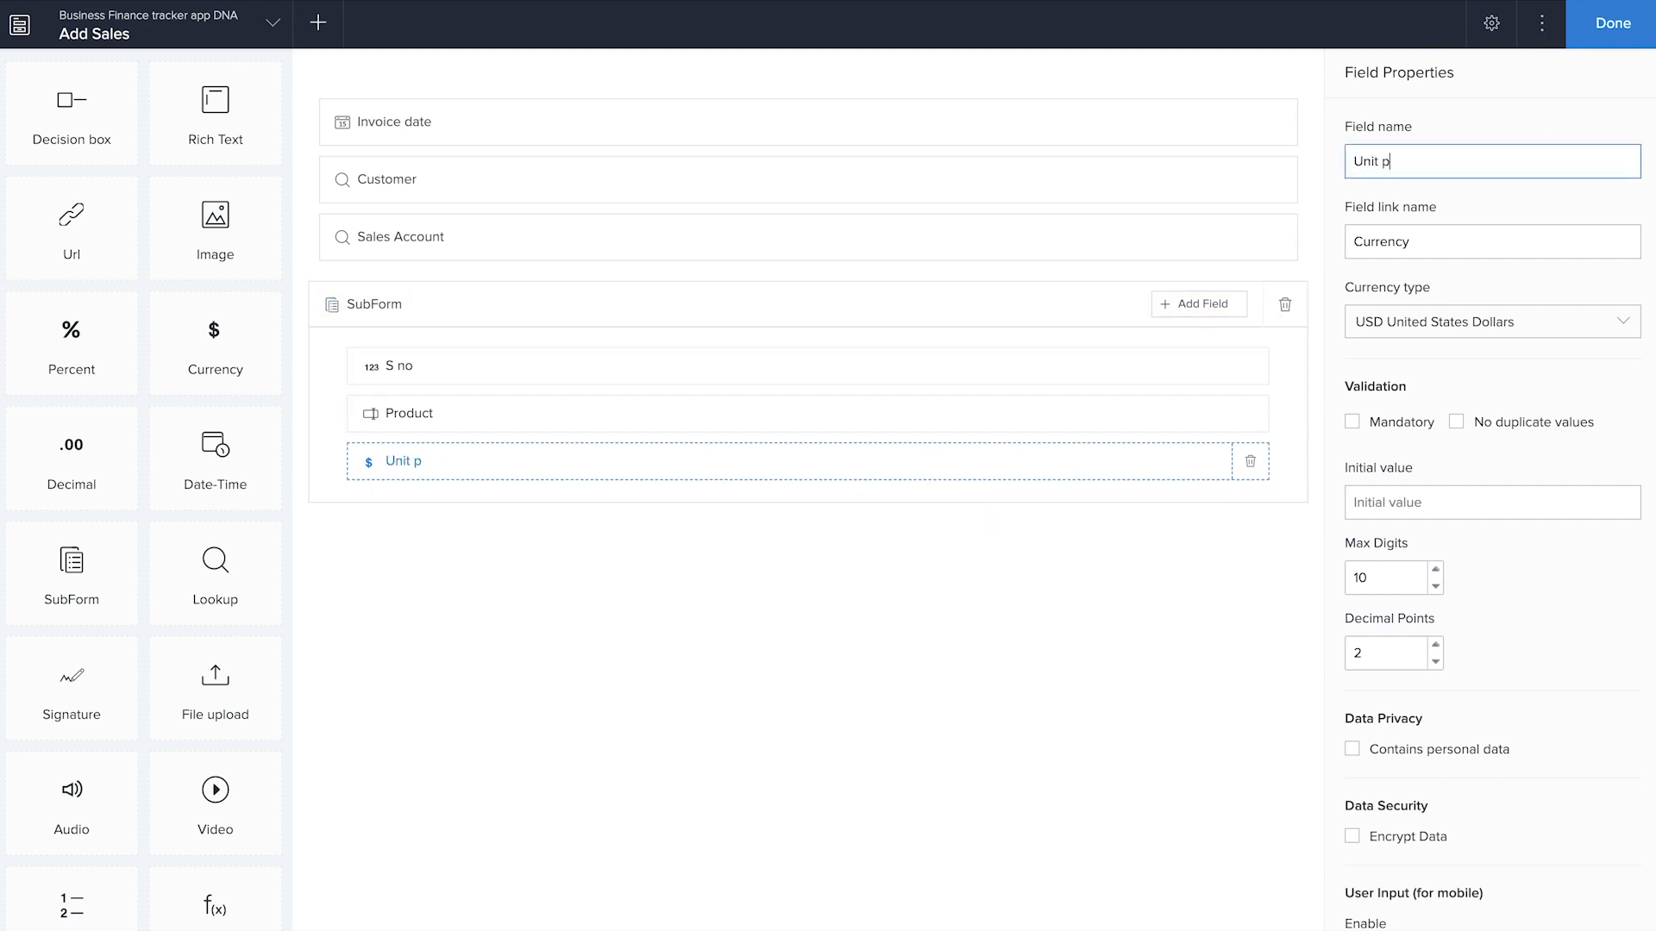
text(rice)
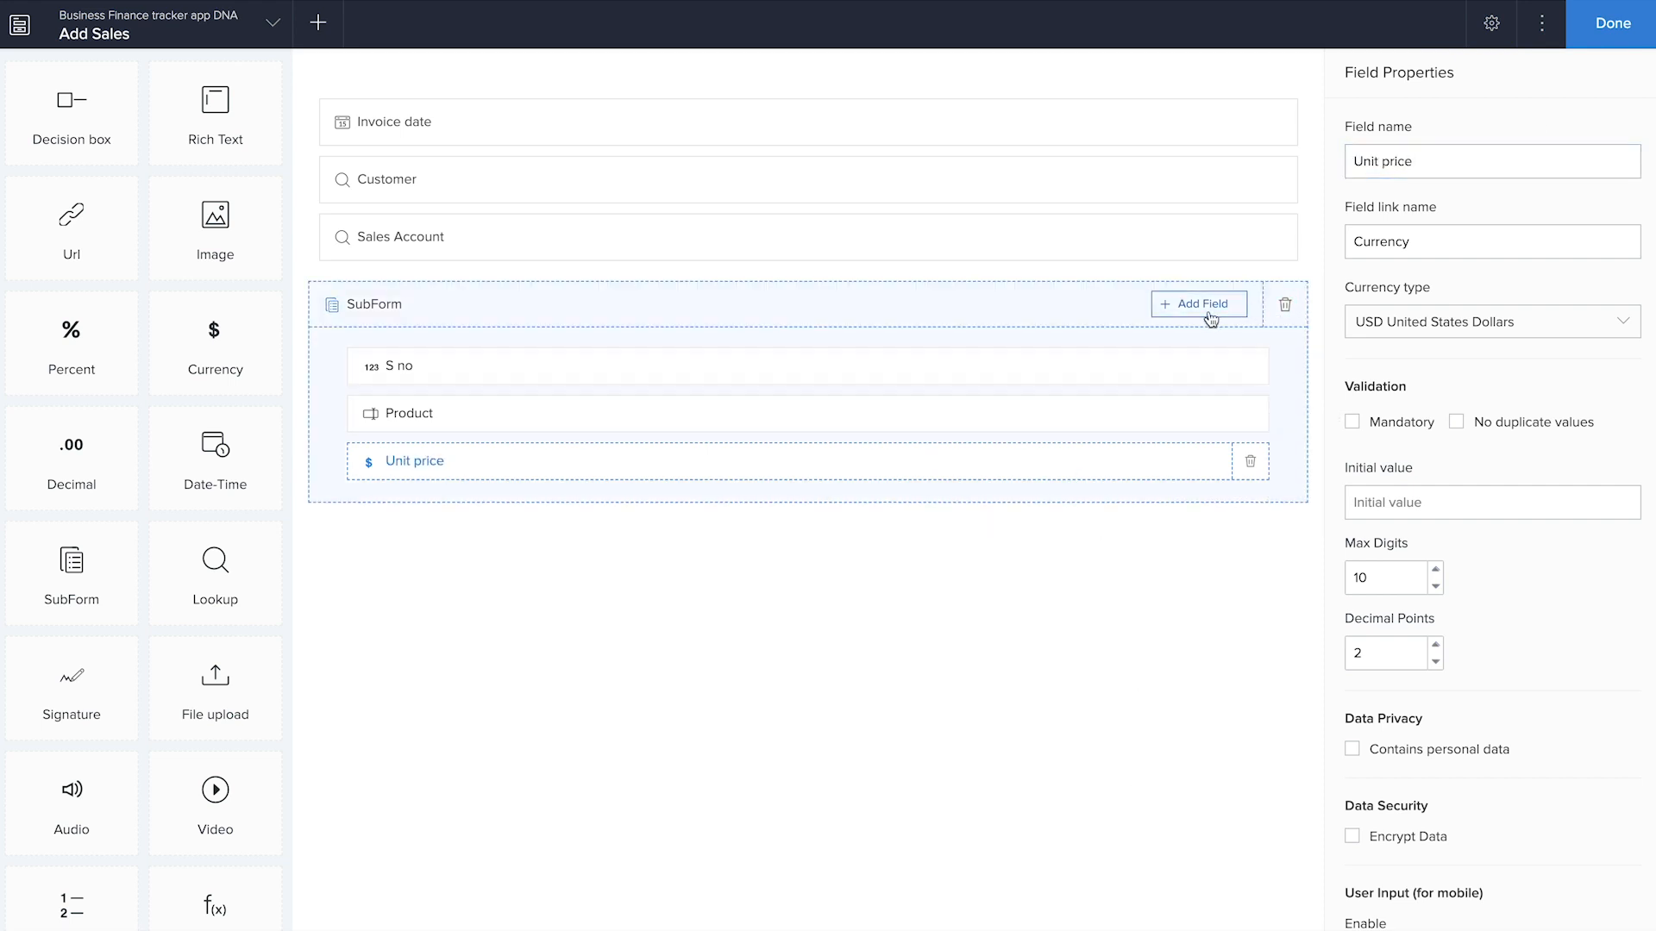
Add a number field named Quantity to the subform below Unit price
click(1209, 310)
scroll(1212, 498, down, 2)
click(1212, 528)
text(Quanity)
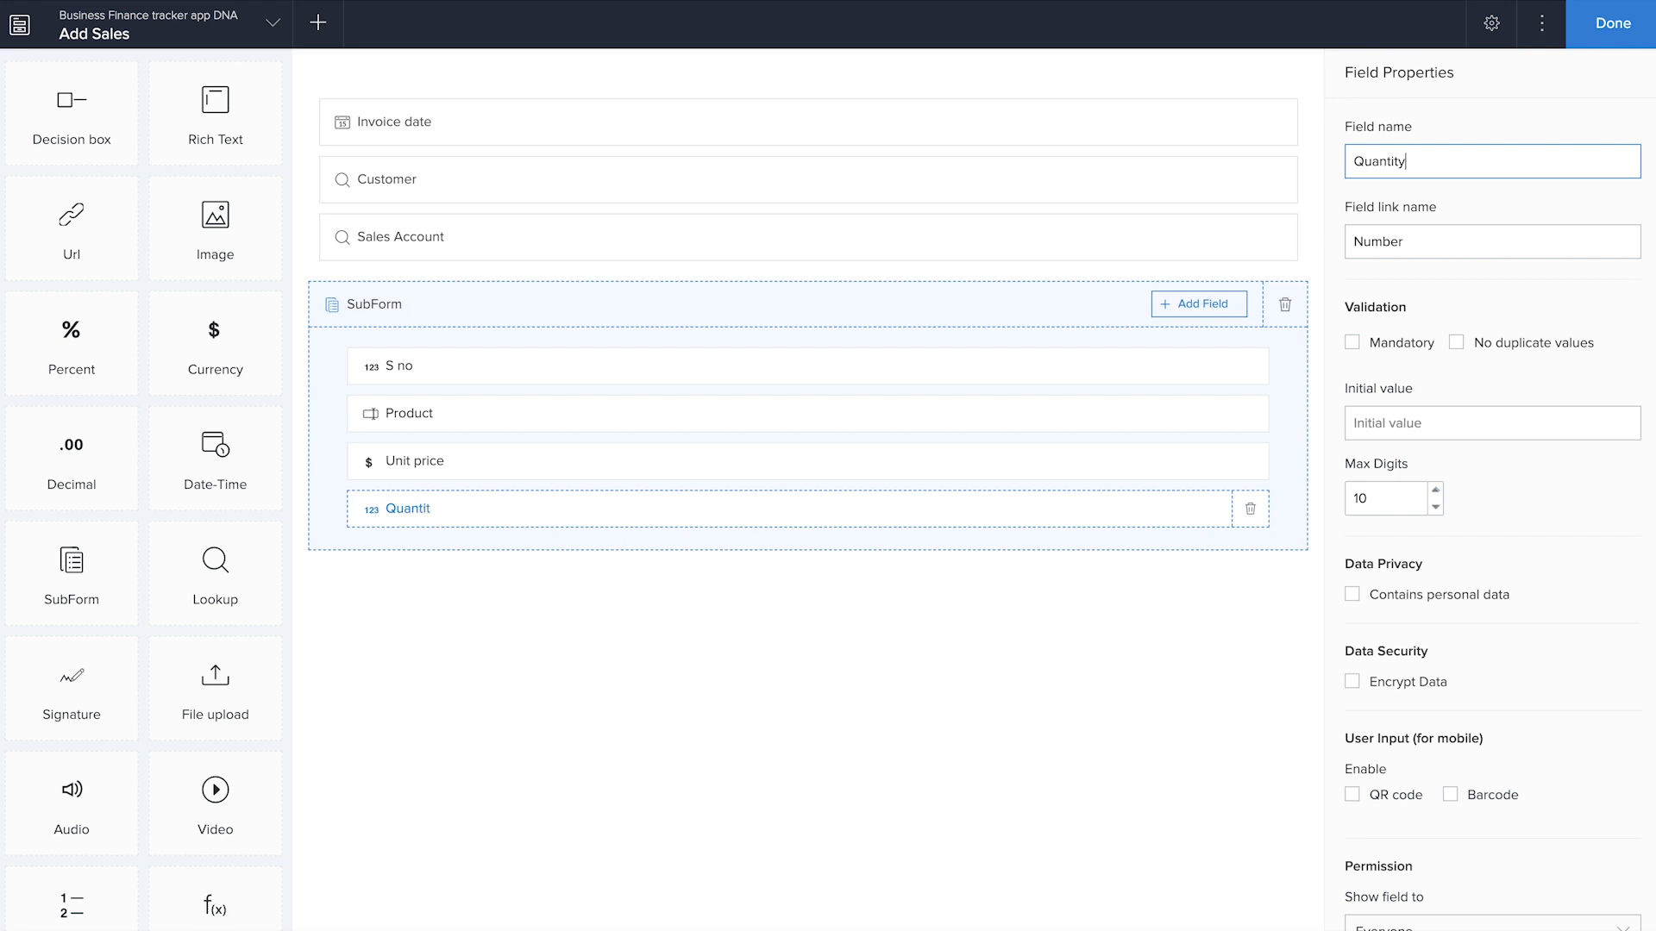
Add a currency field named Subtotal to the subform below Quantity
click(1218, 315)
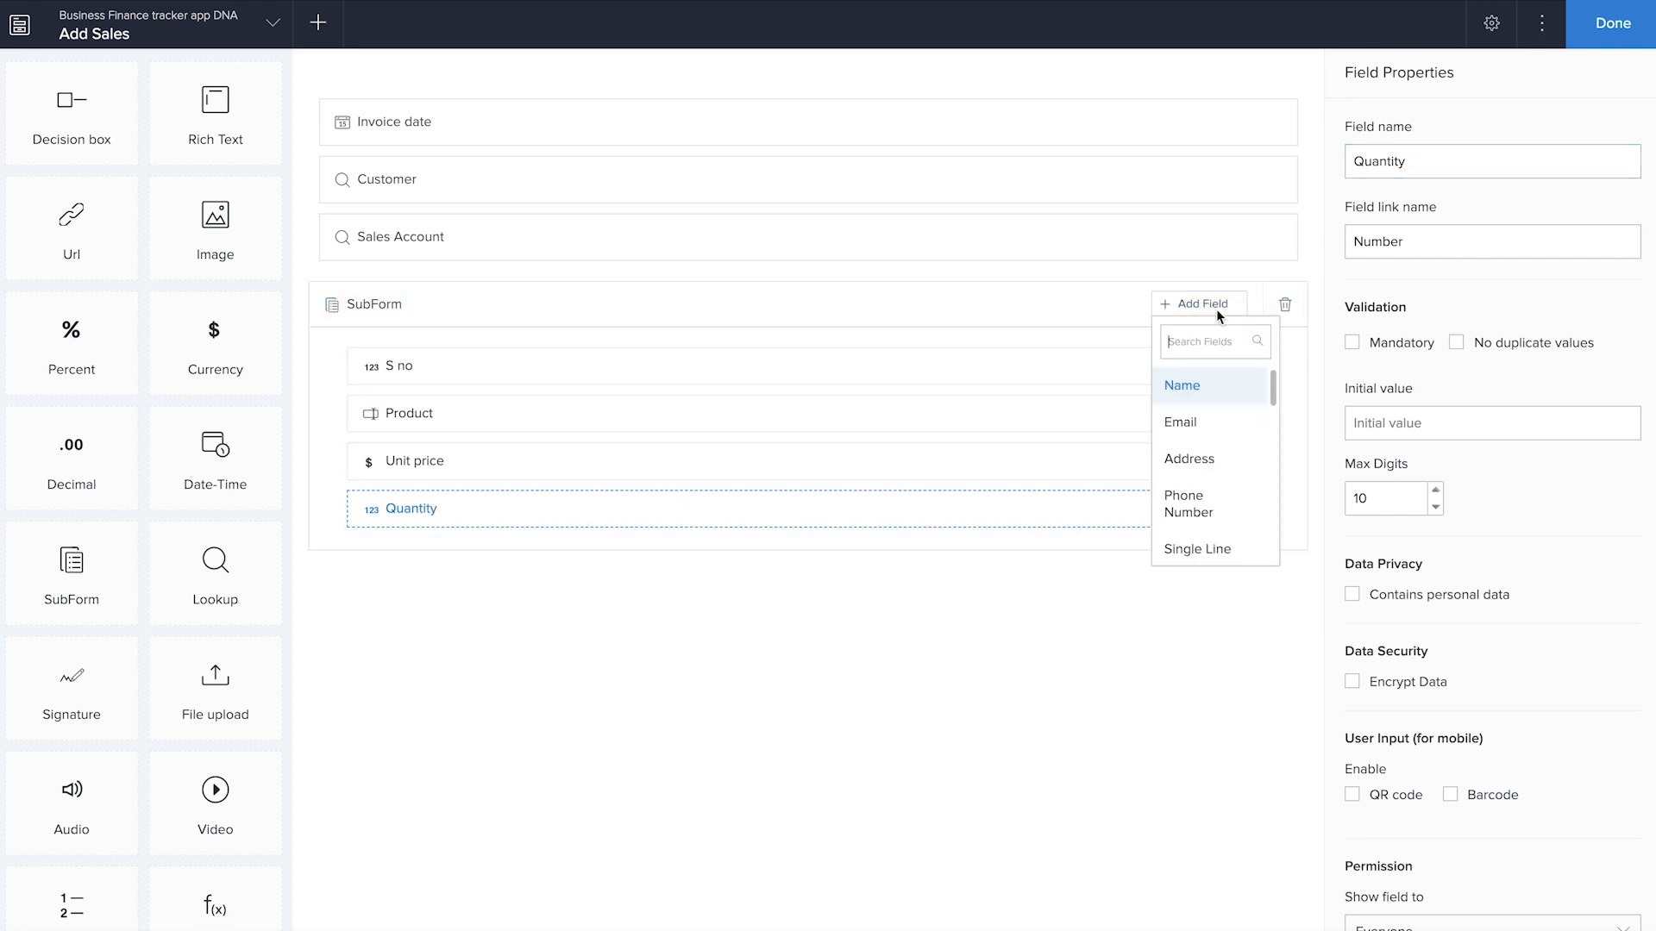
scroll(1217, 514, down, 7)
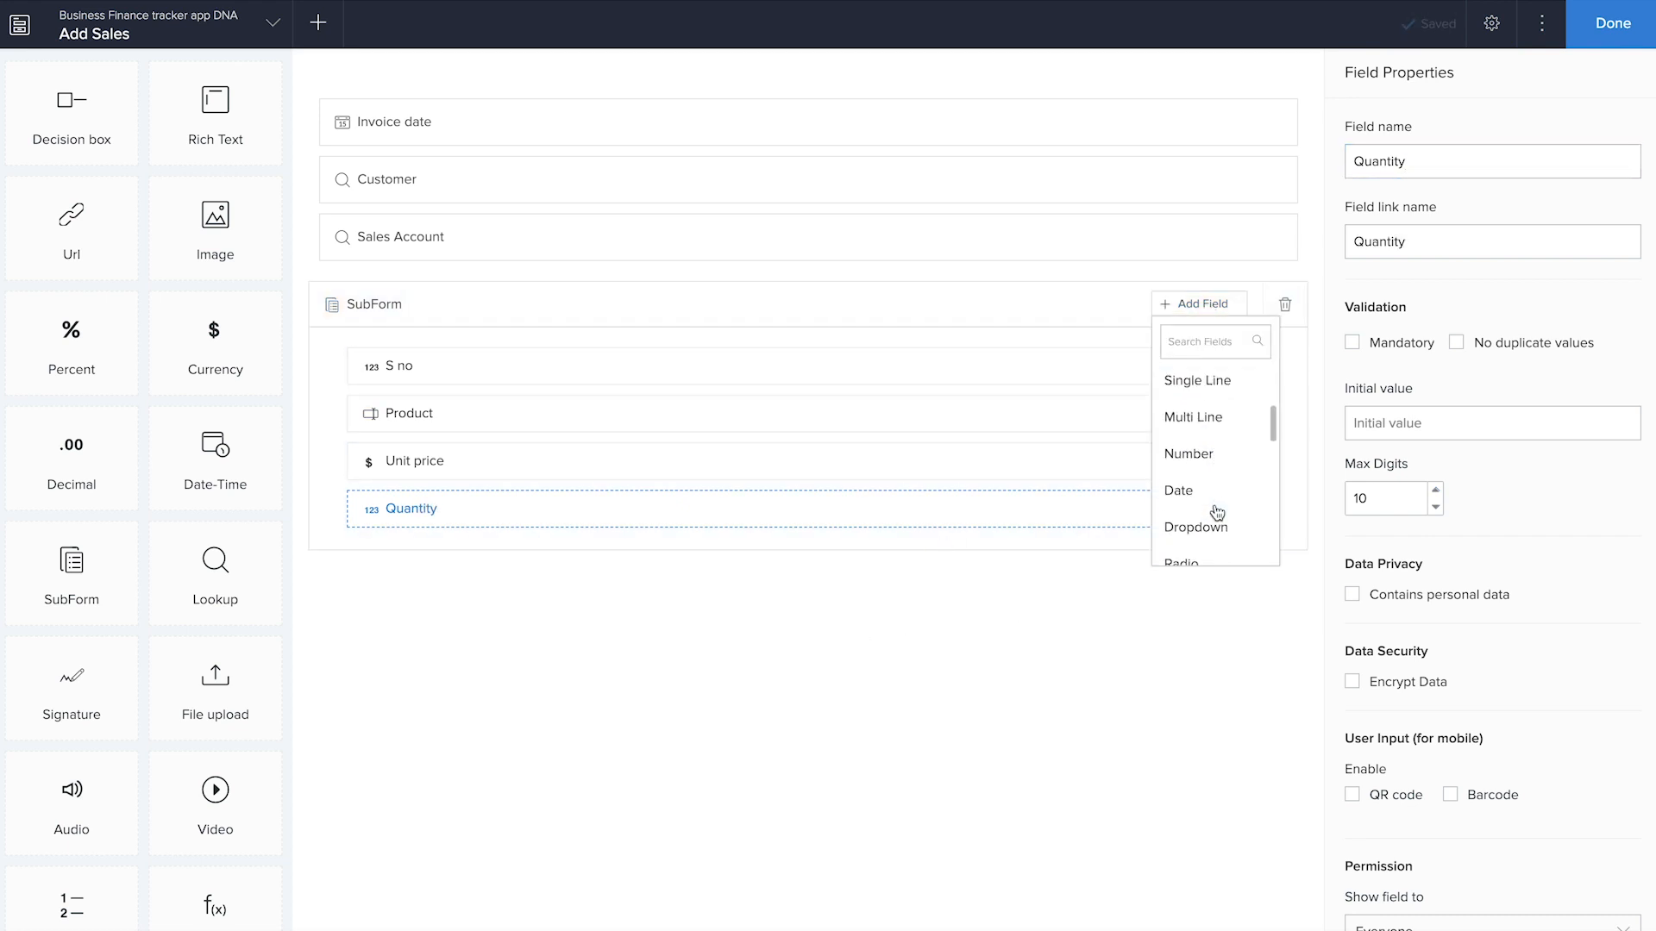
click(1214, 507)
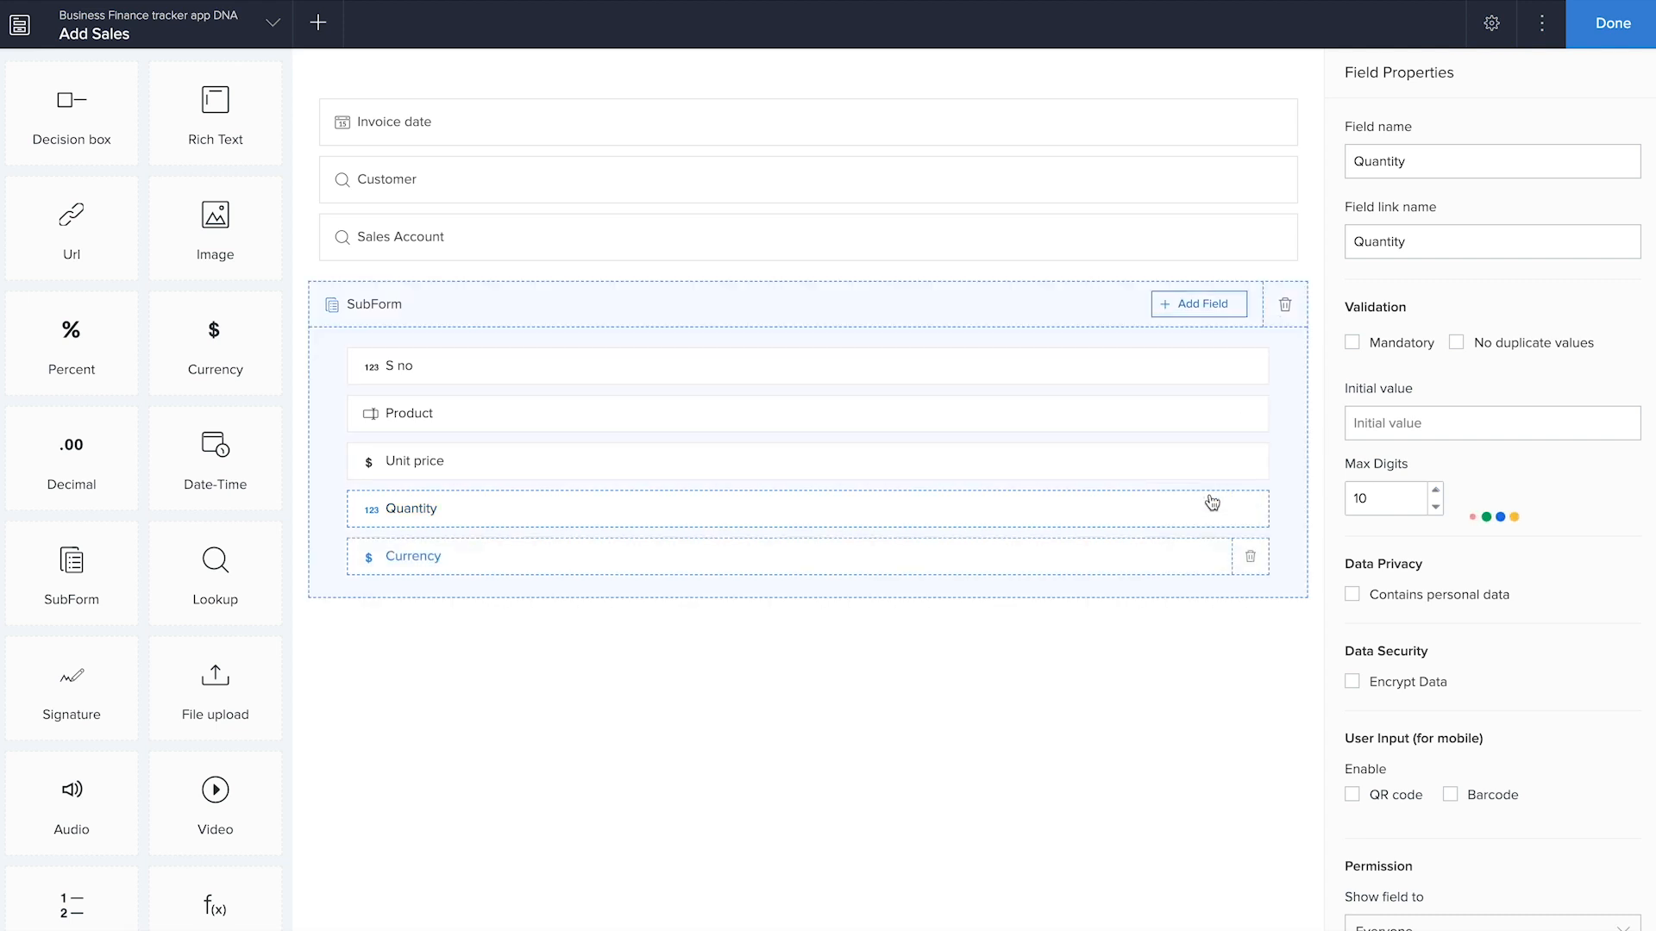
text(Subtotal)
click(1064, 706)
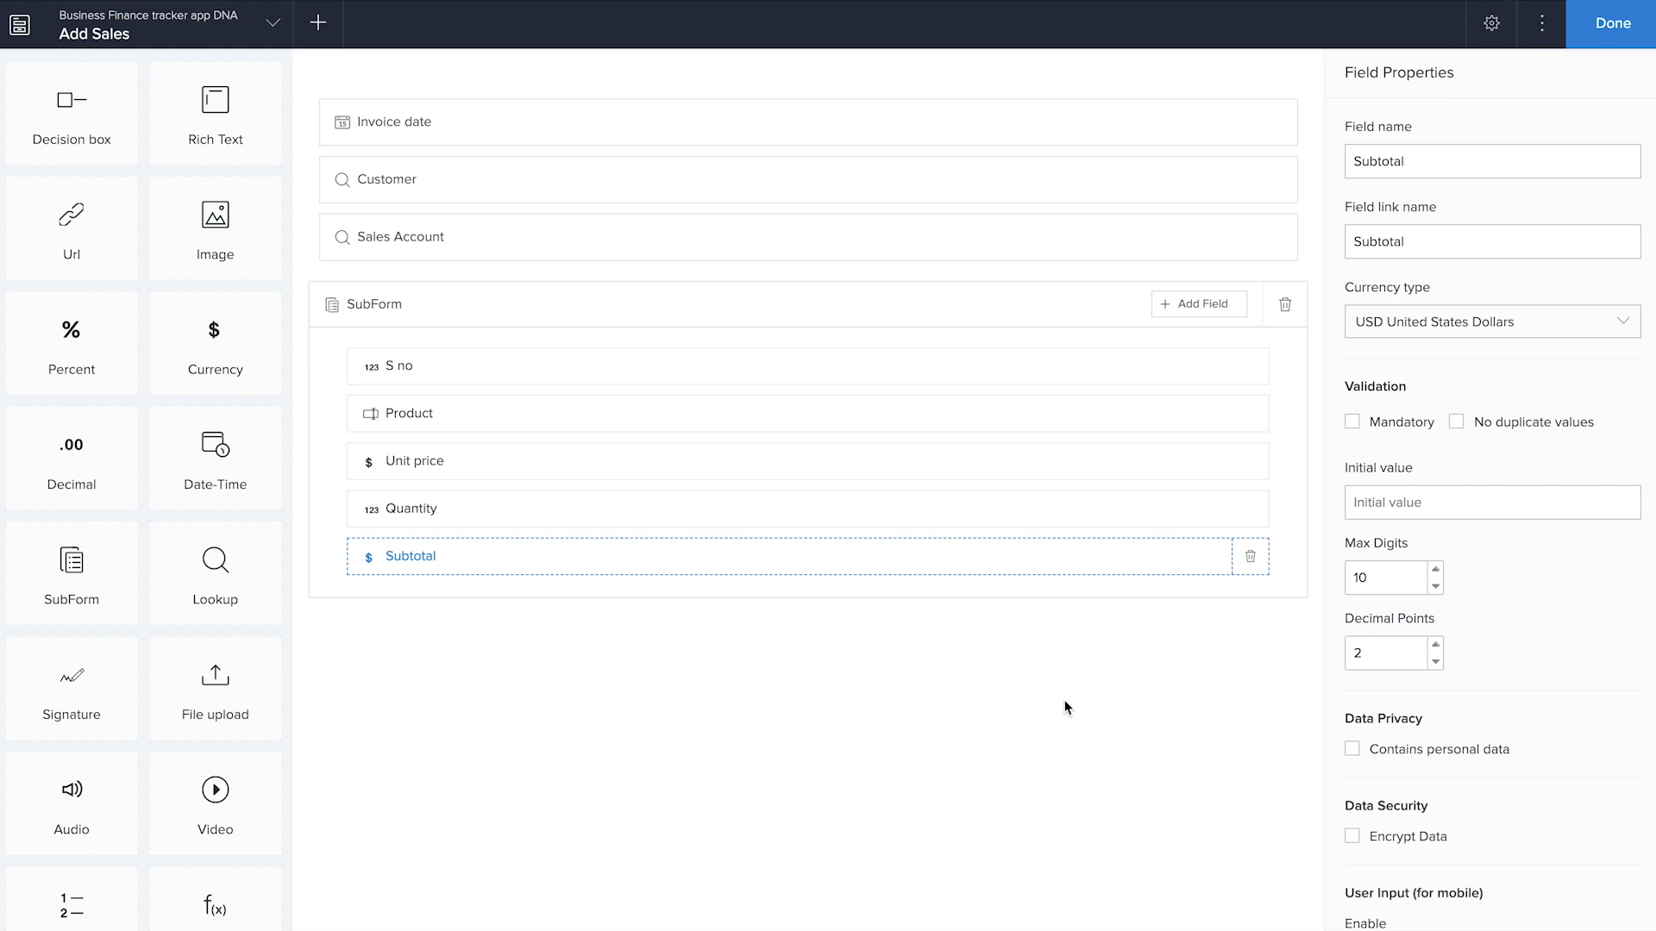
Add a currency field named Total below the subform and rename the subform Item list
drag(251, 365, 591, 778)
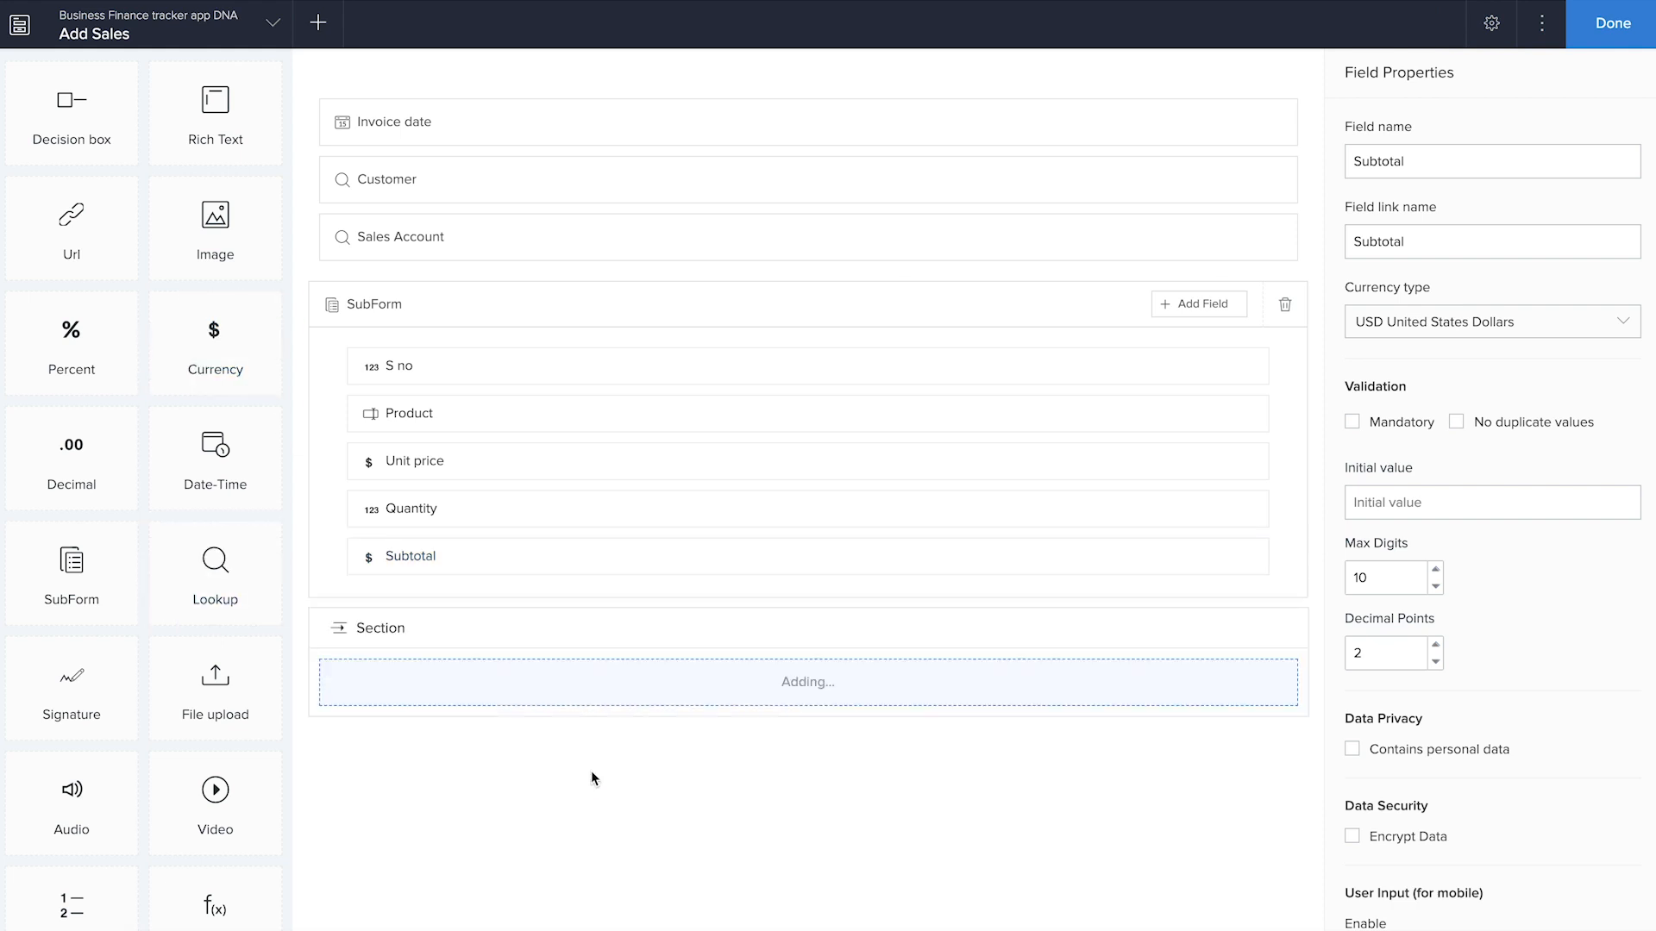
text(Total)
click(373, 310)
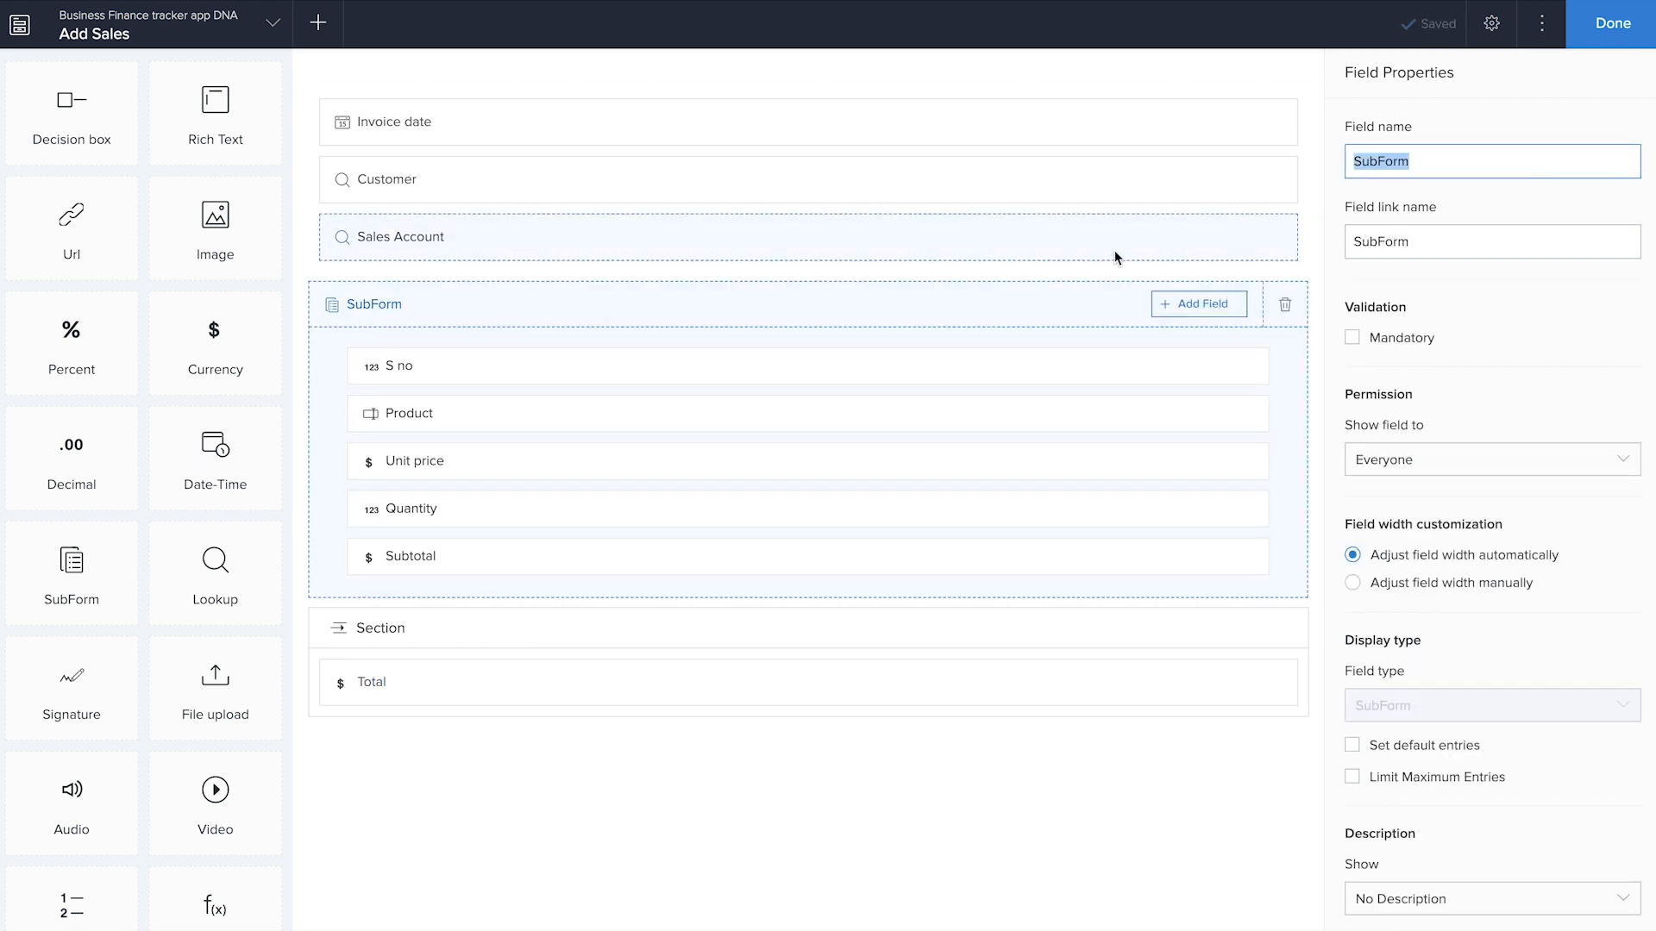
text(Item l)
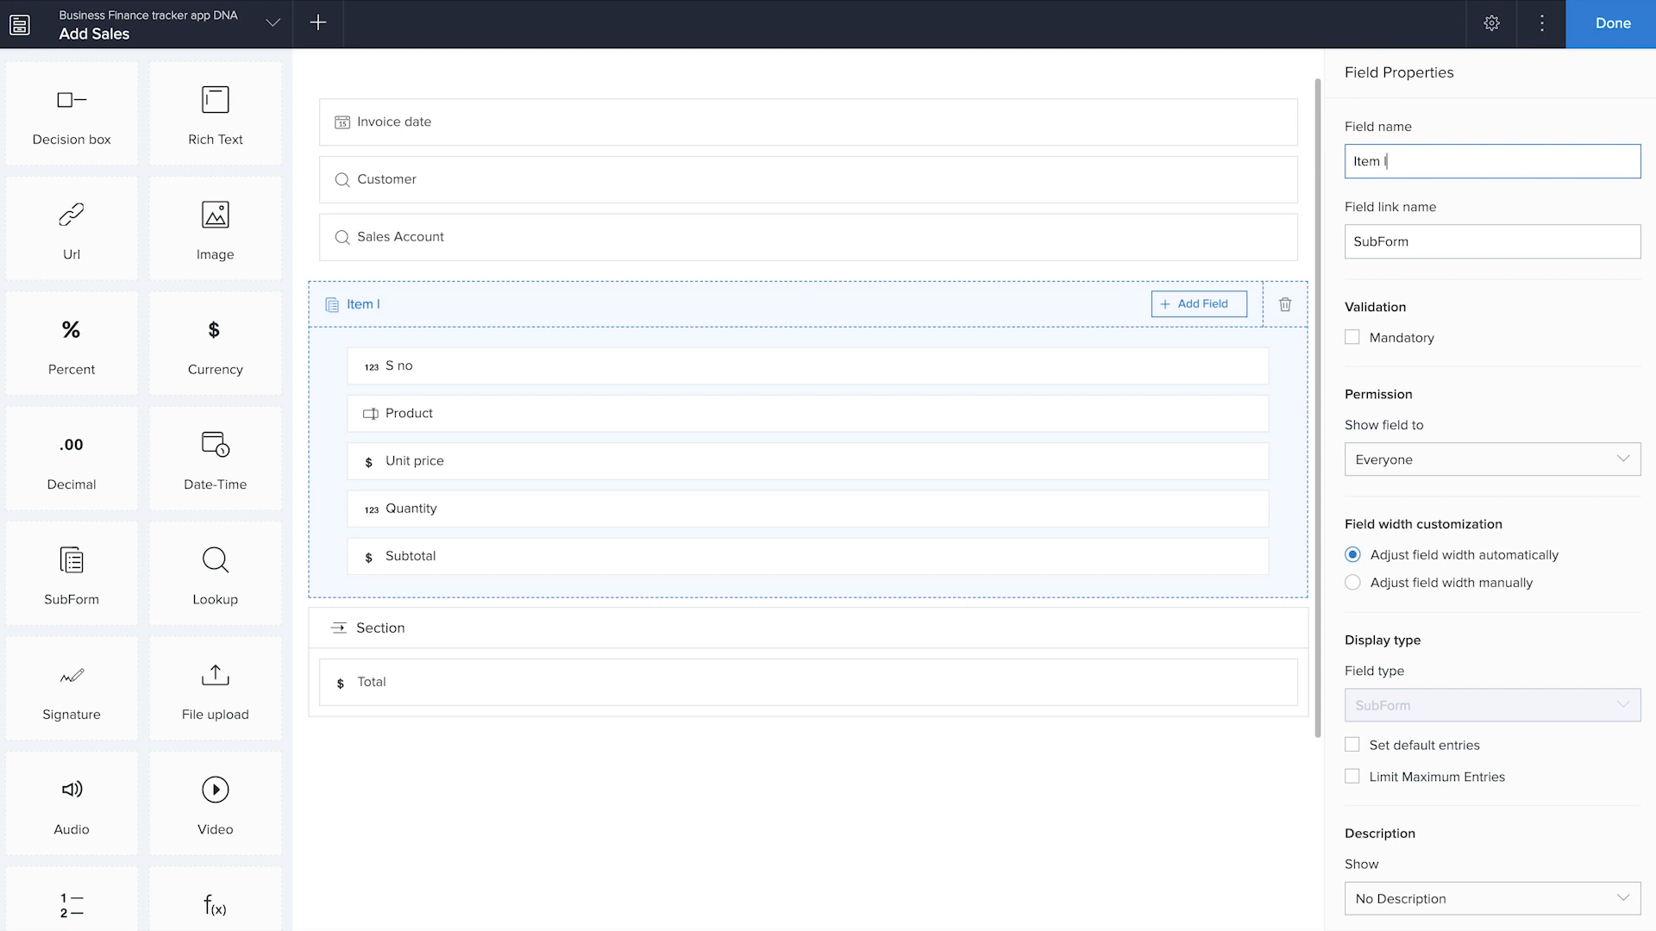
Hide the header of the section that contains the Total field
scroll(655, 758, down, 2)
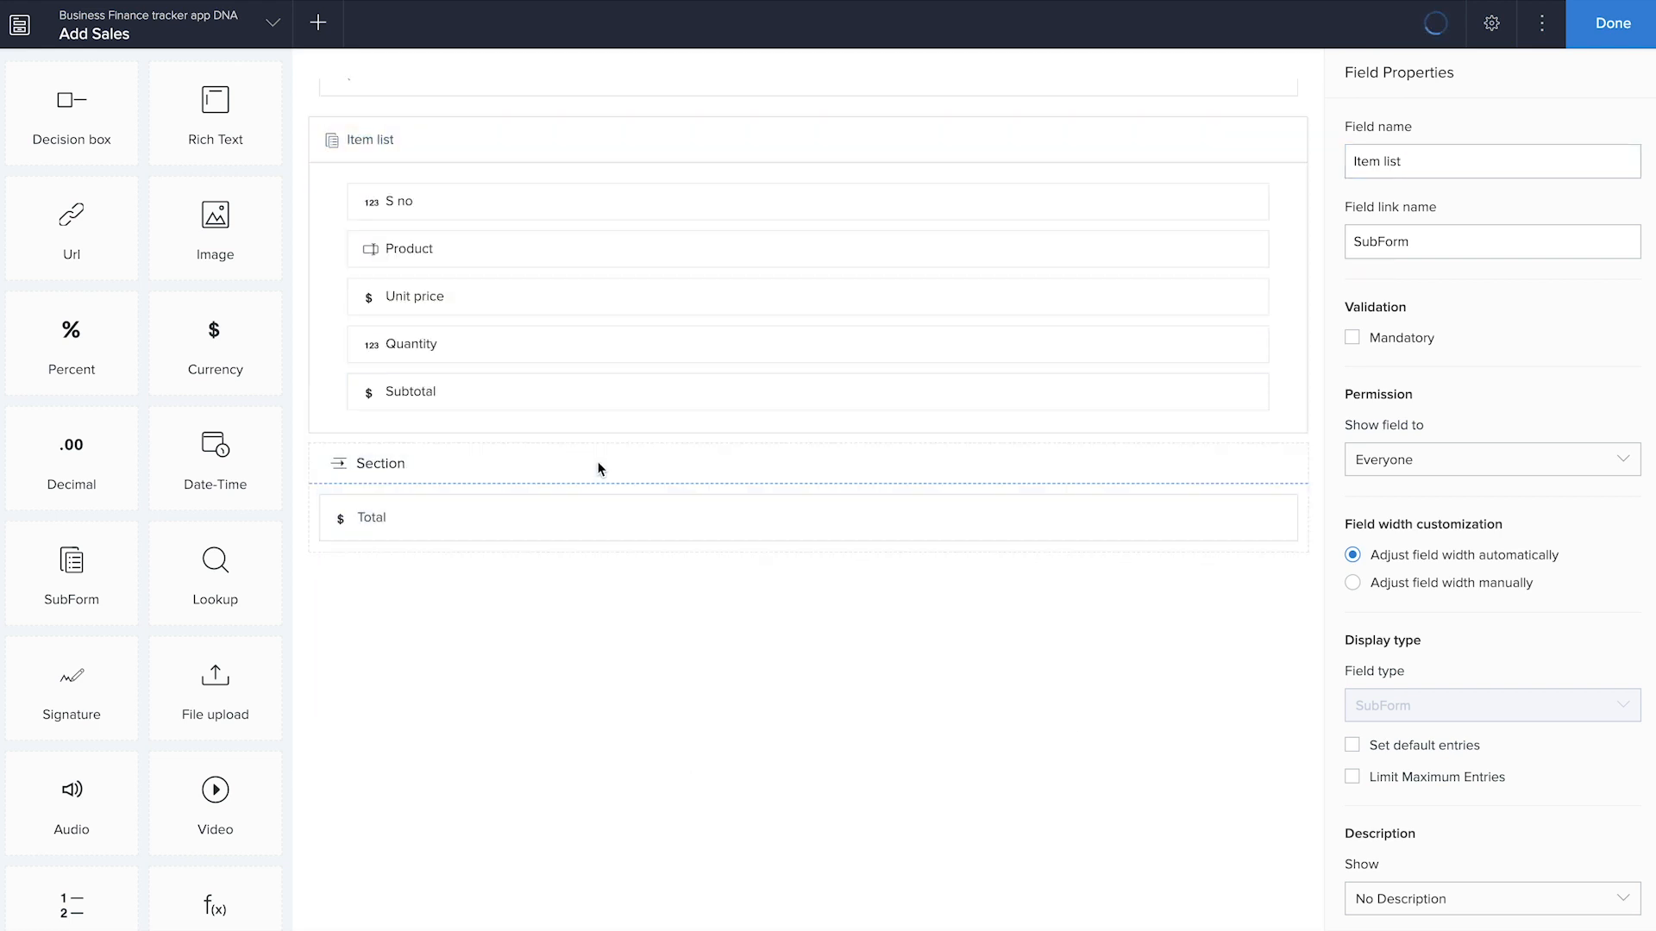
click(599, 463)
click(1352, 278)
Add a percent field and a currency field below Total
click(81, 362)
drag(81, 360, 562, 662)
drag(217, 364, 540, 785)
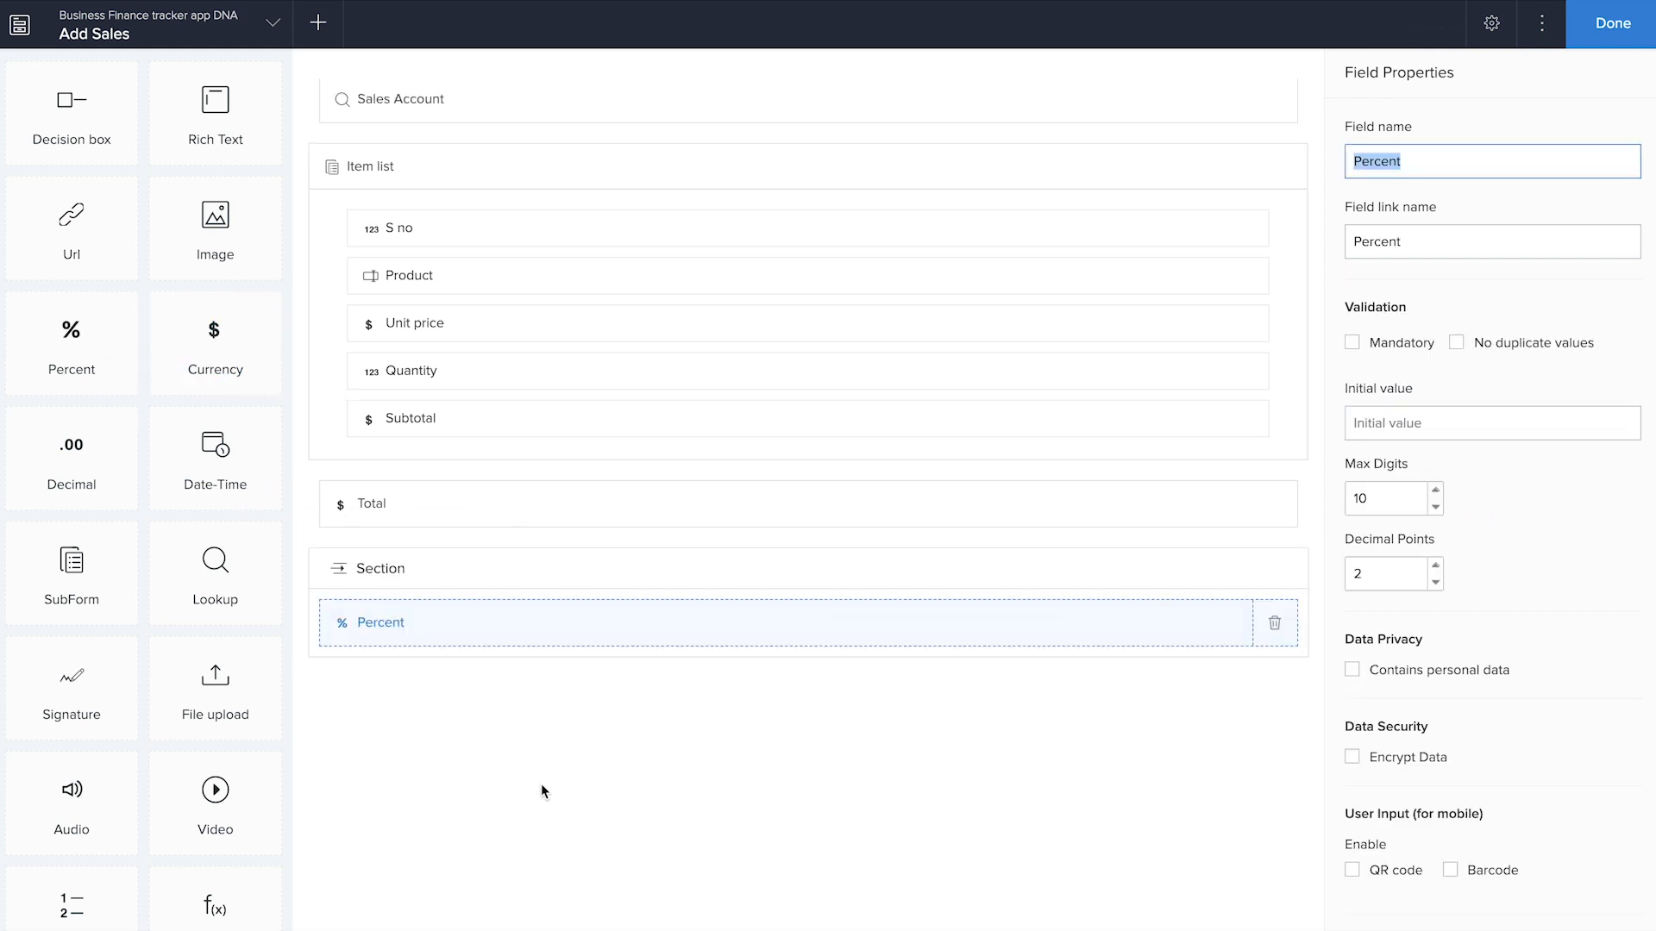
drag(211, 367, 488, 790)
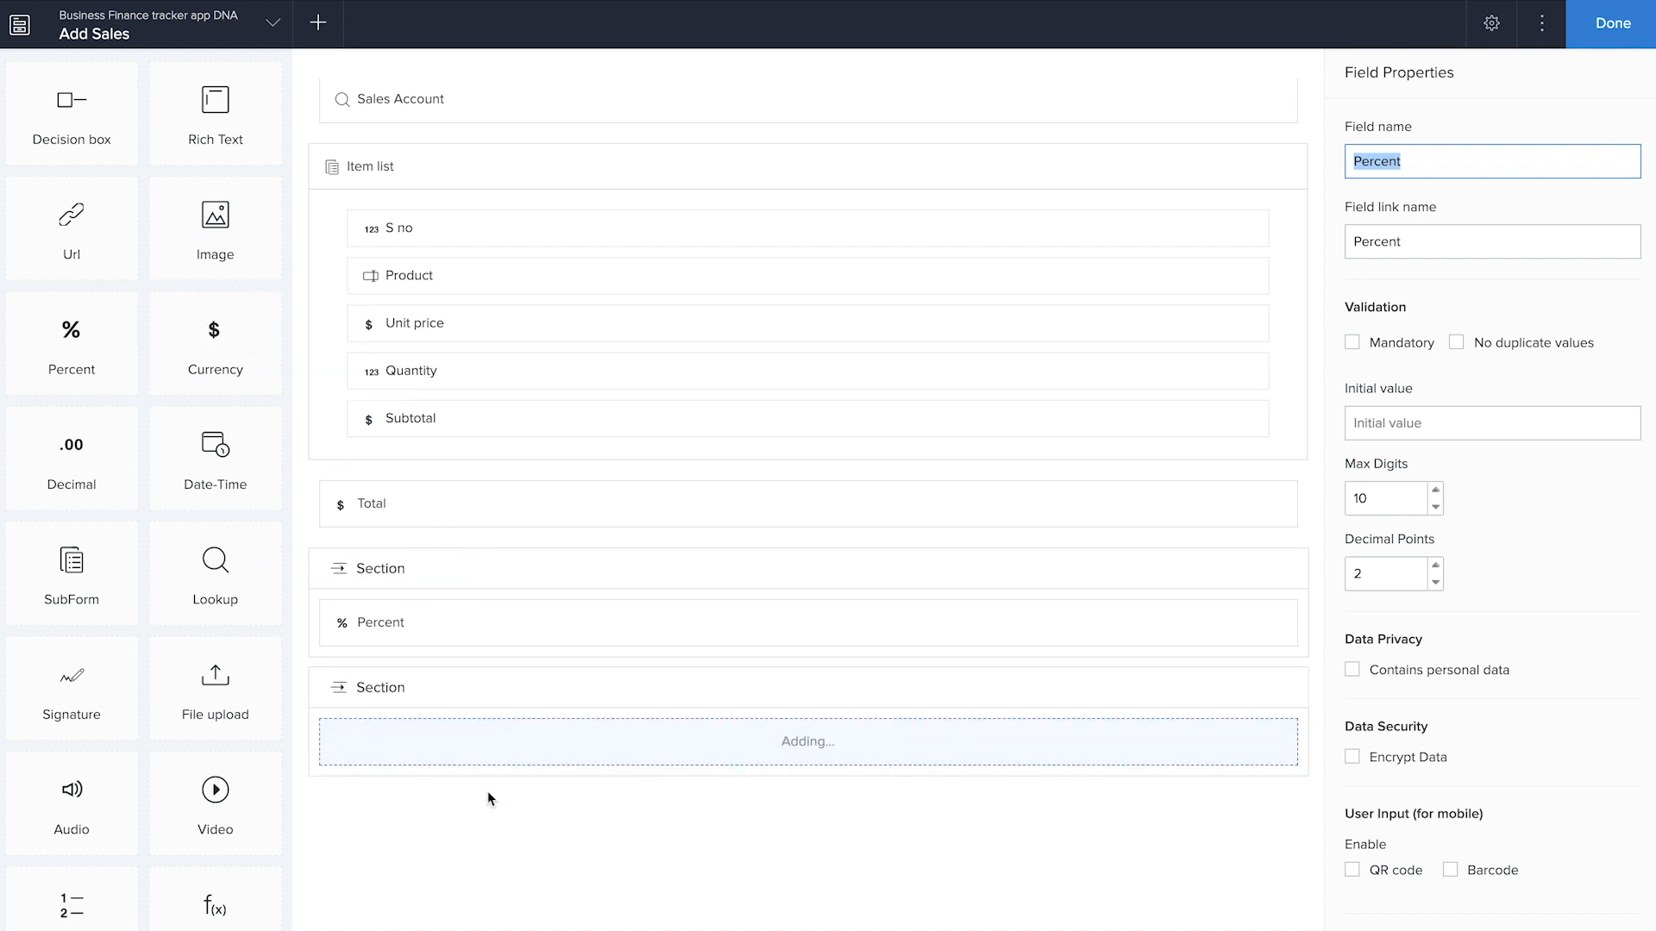
Move the Percent and Currency fields out of their own sections to directly below Total
drag(462, 622, 462, 540)
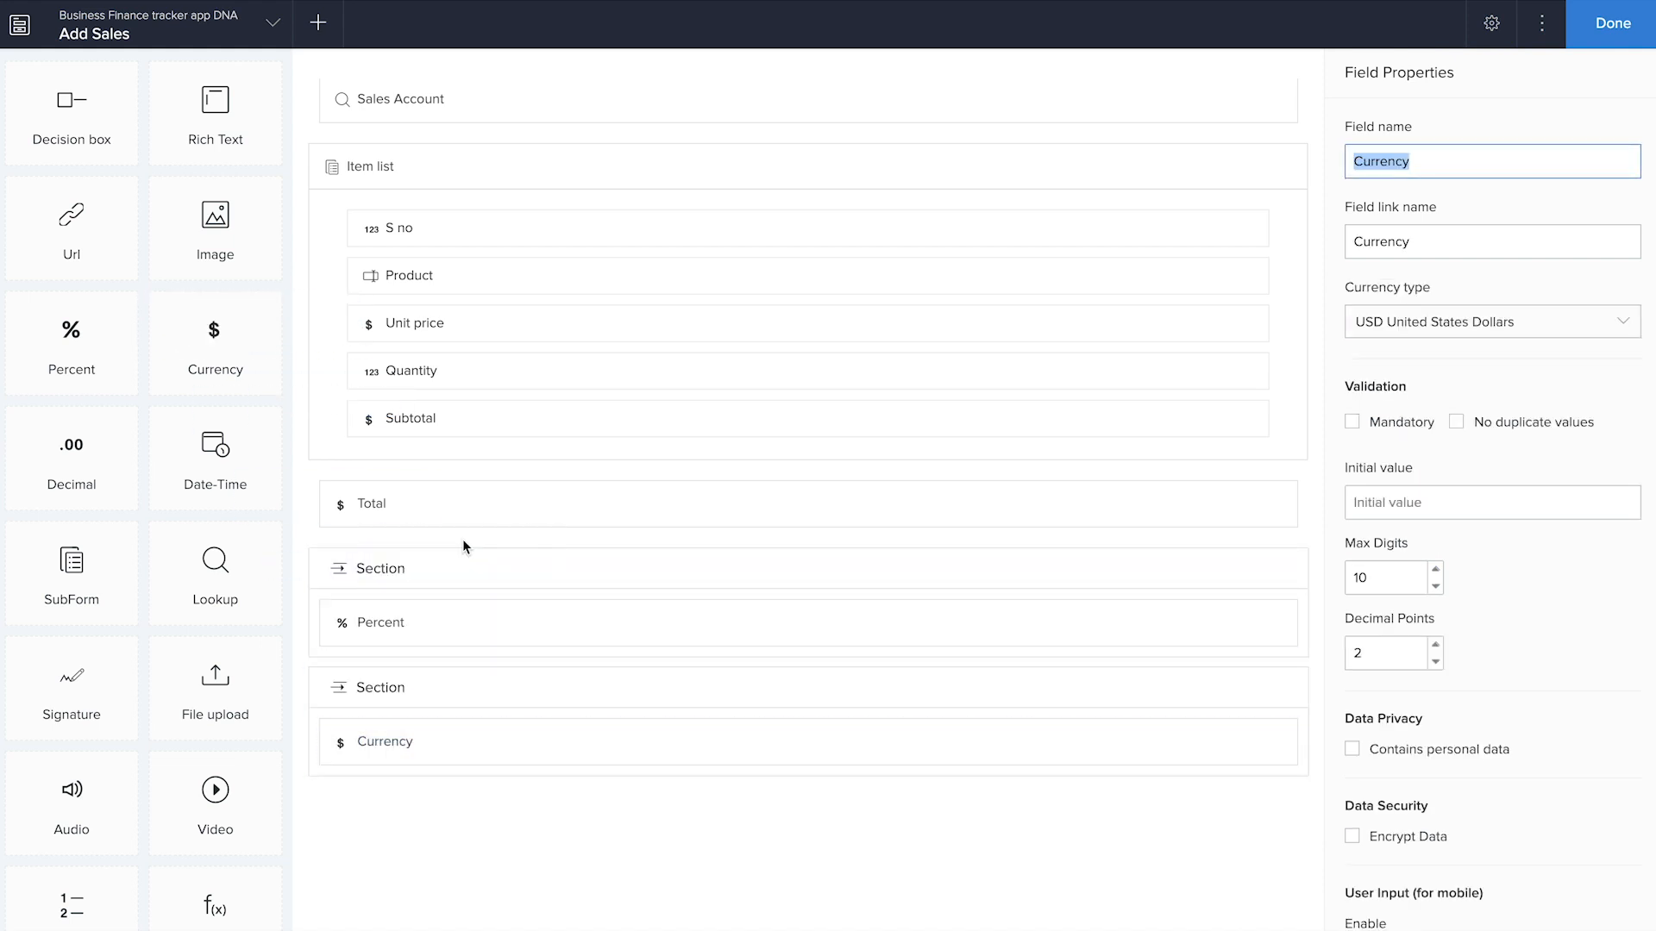
drag(462, 623, 453, 556)
drag(440, 794, 440, 595)
drag(440, 806, 443, 608)
Delete the two empty sections below the Currency field
scroll(467, 797, down, 1)
click(1224, 617)
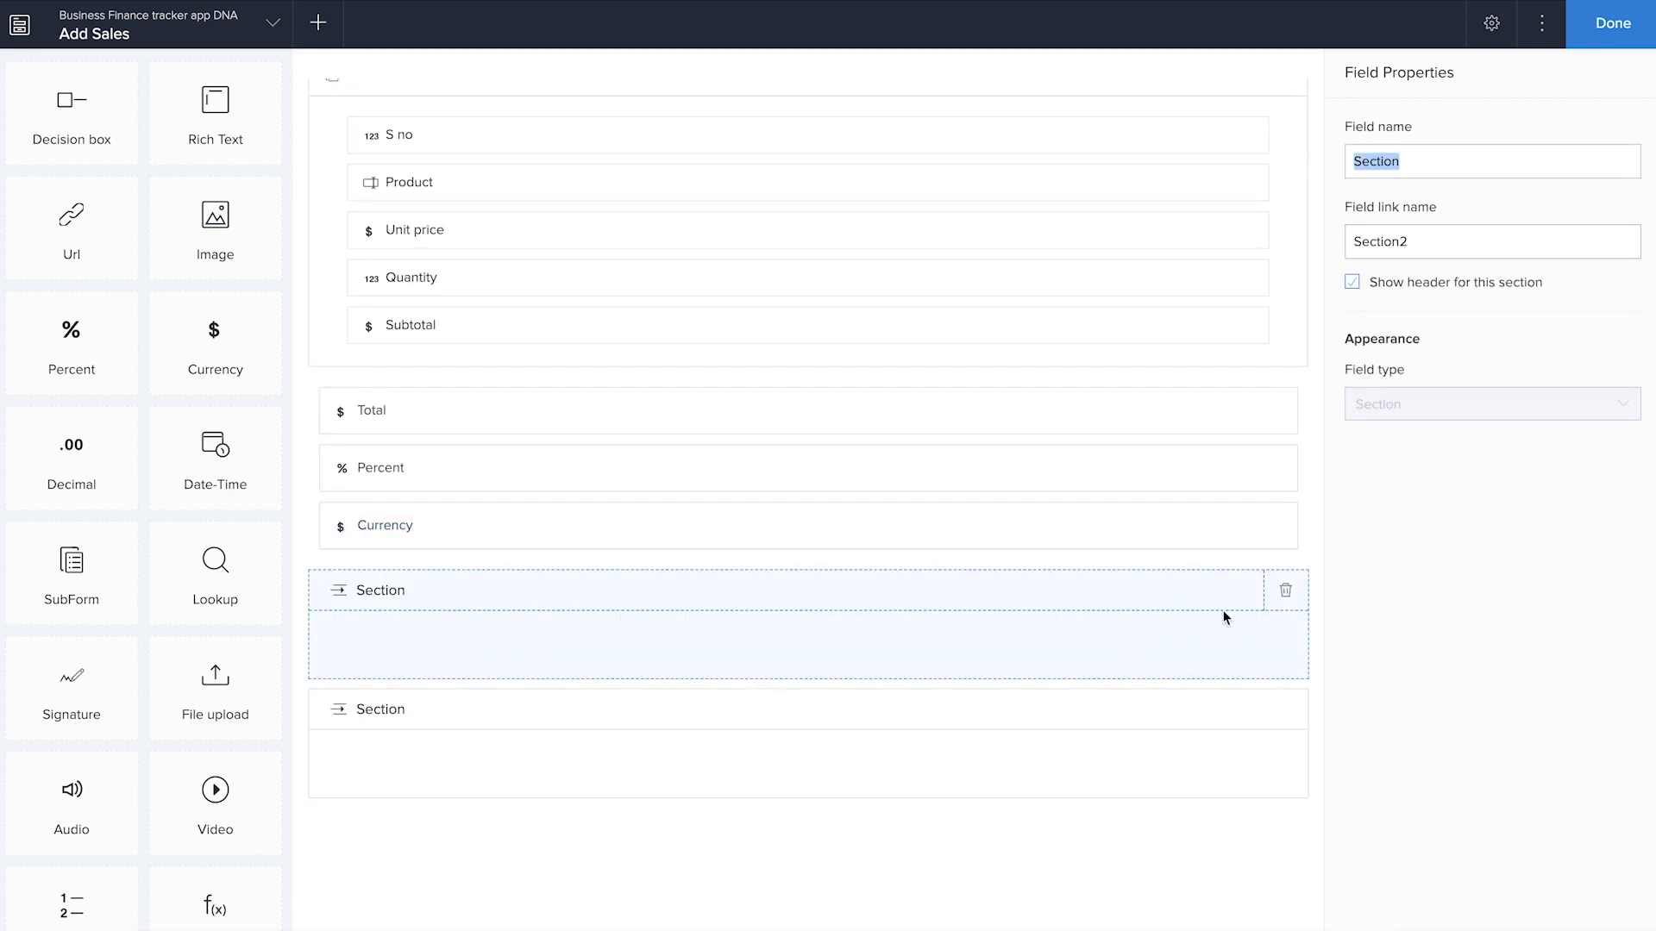
click(1285, 594)
click(812, 566)
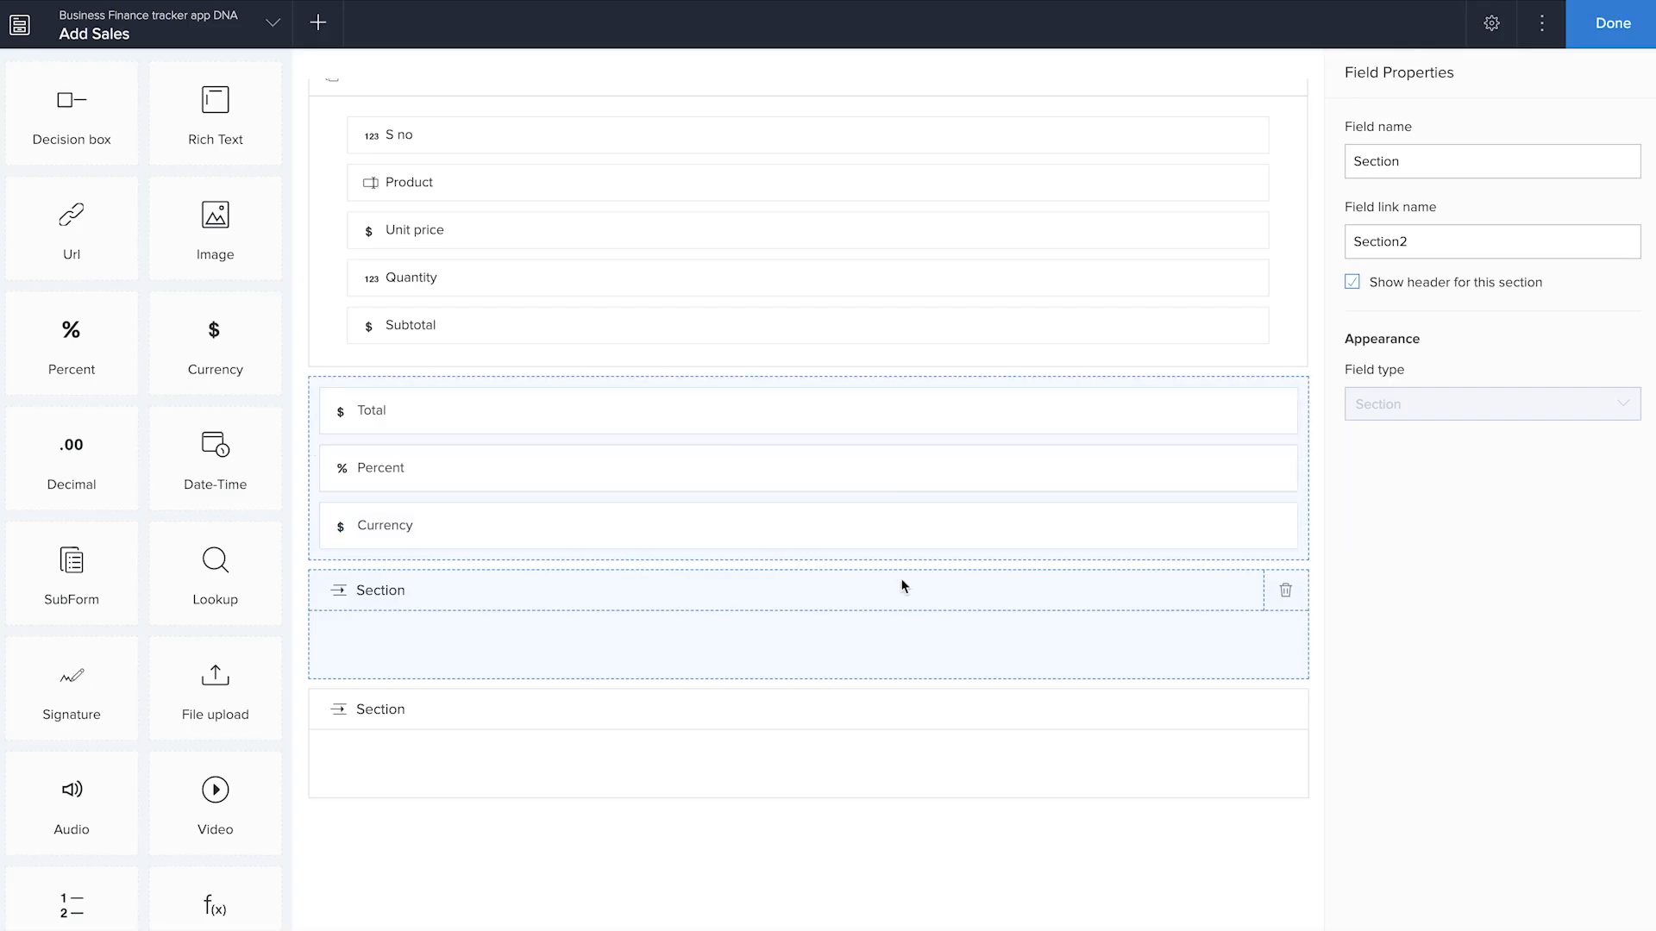
click(1181, 643)
click(1286, 591)
click(777, 550)
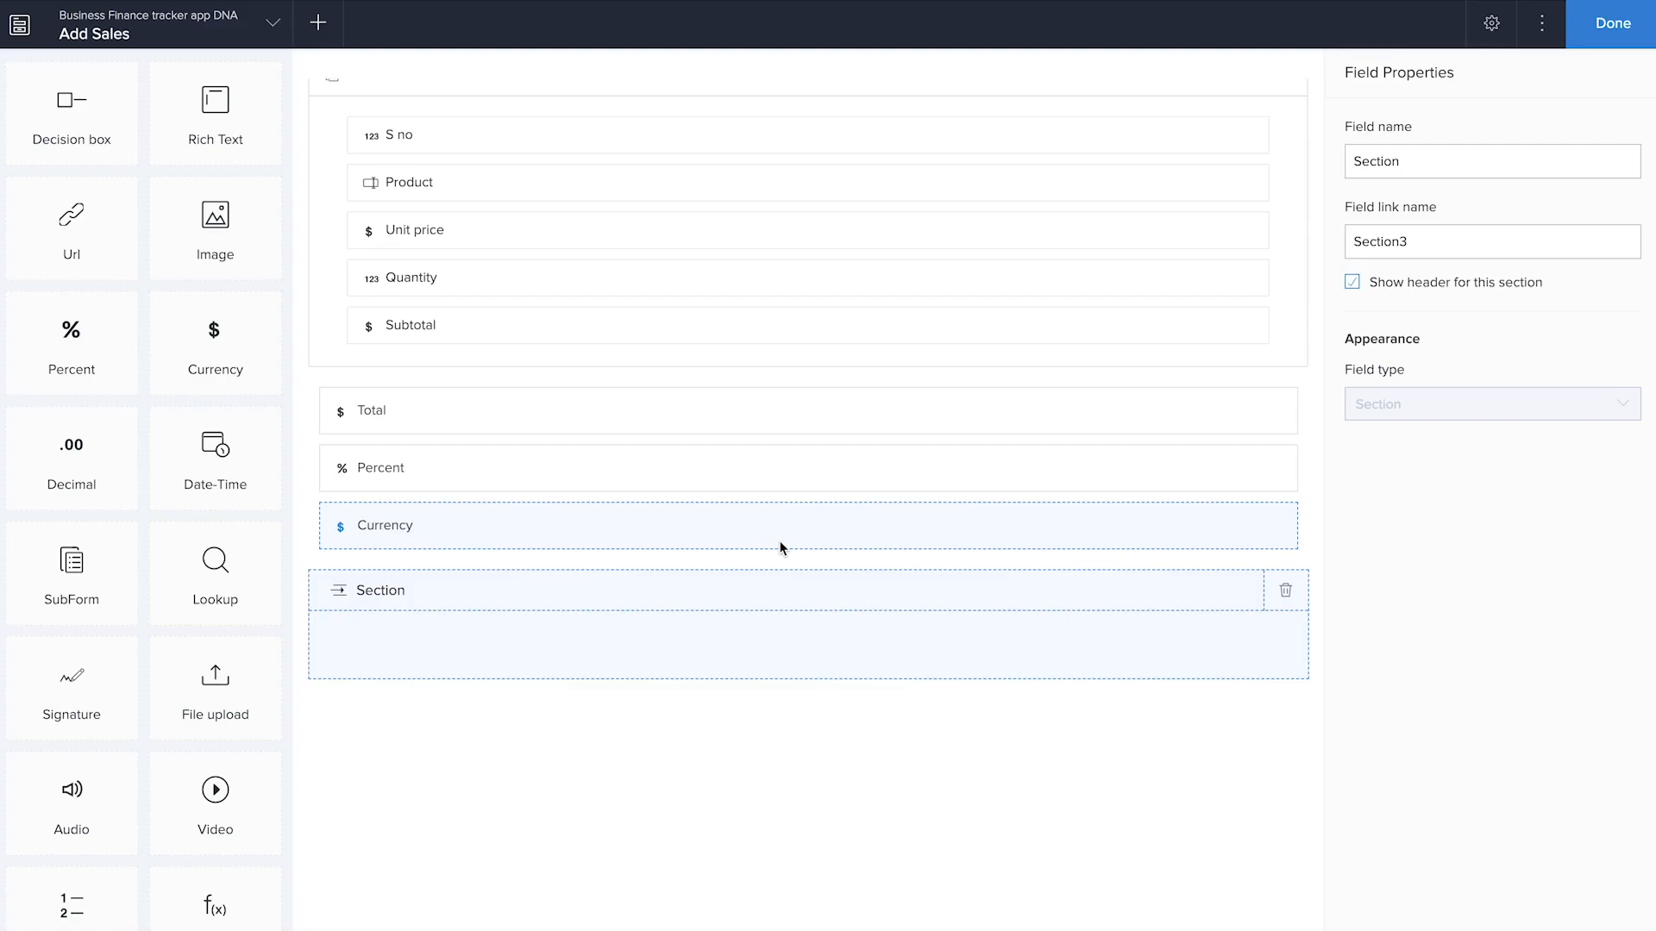
Rename the Percent field Tax percent
click(479, 466)
text(Tax percent)
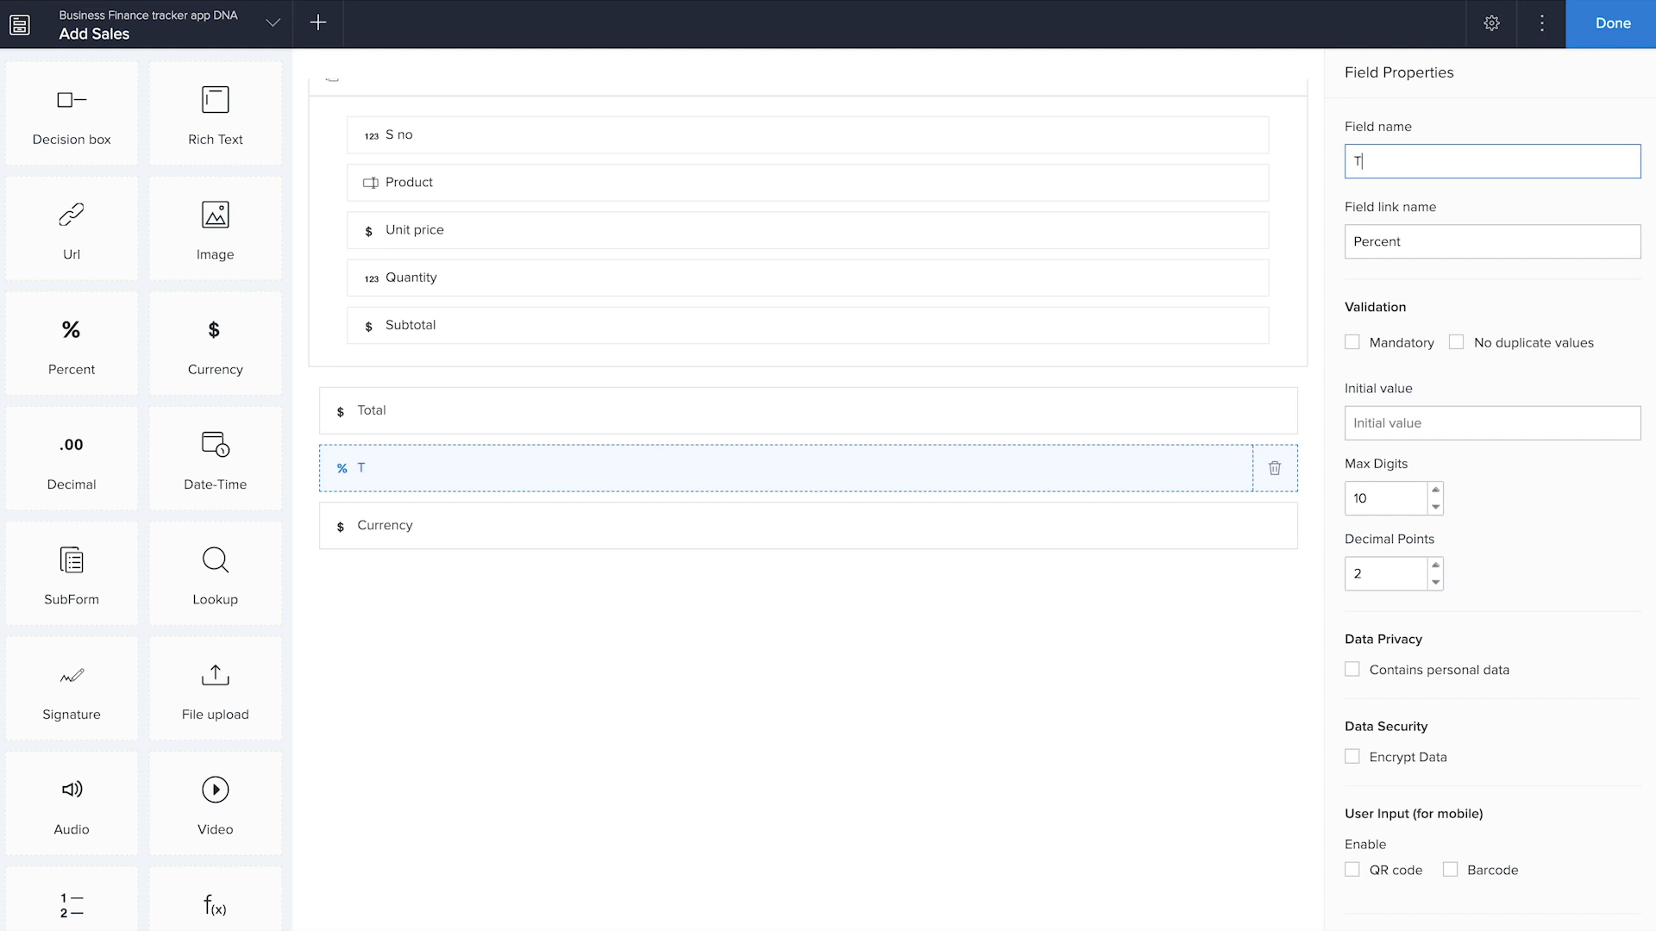
key(Tab)
Rename the Currency field Shipping charge and add a currency field named Net Total below it
click(431, 531)
text(Shipping charge)
drag(215, 345, 461, 599)
text(Net Total)
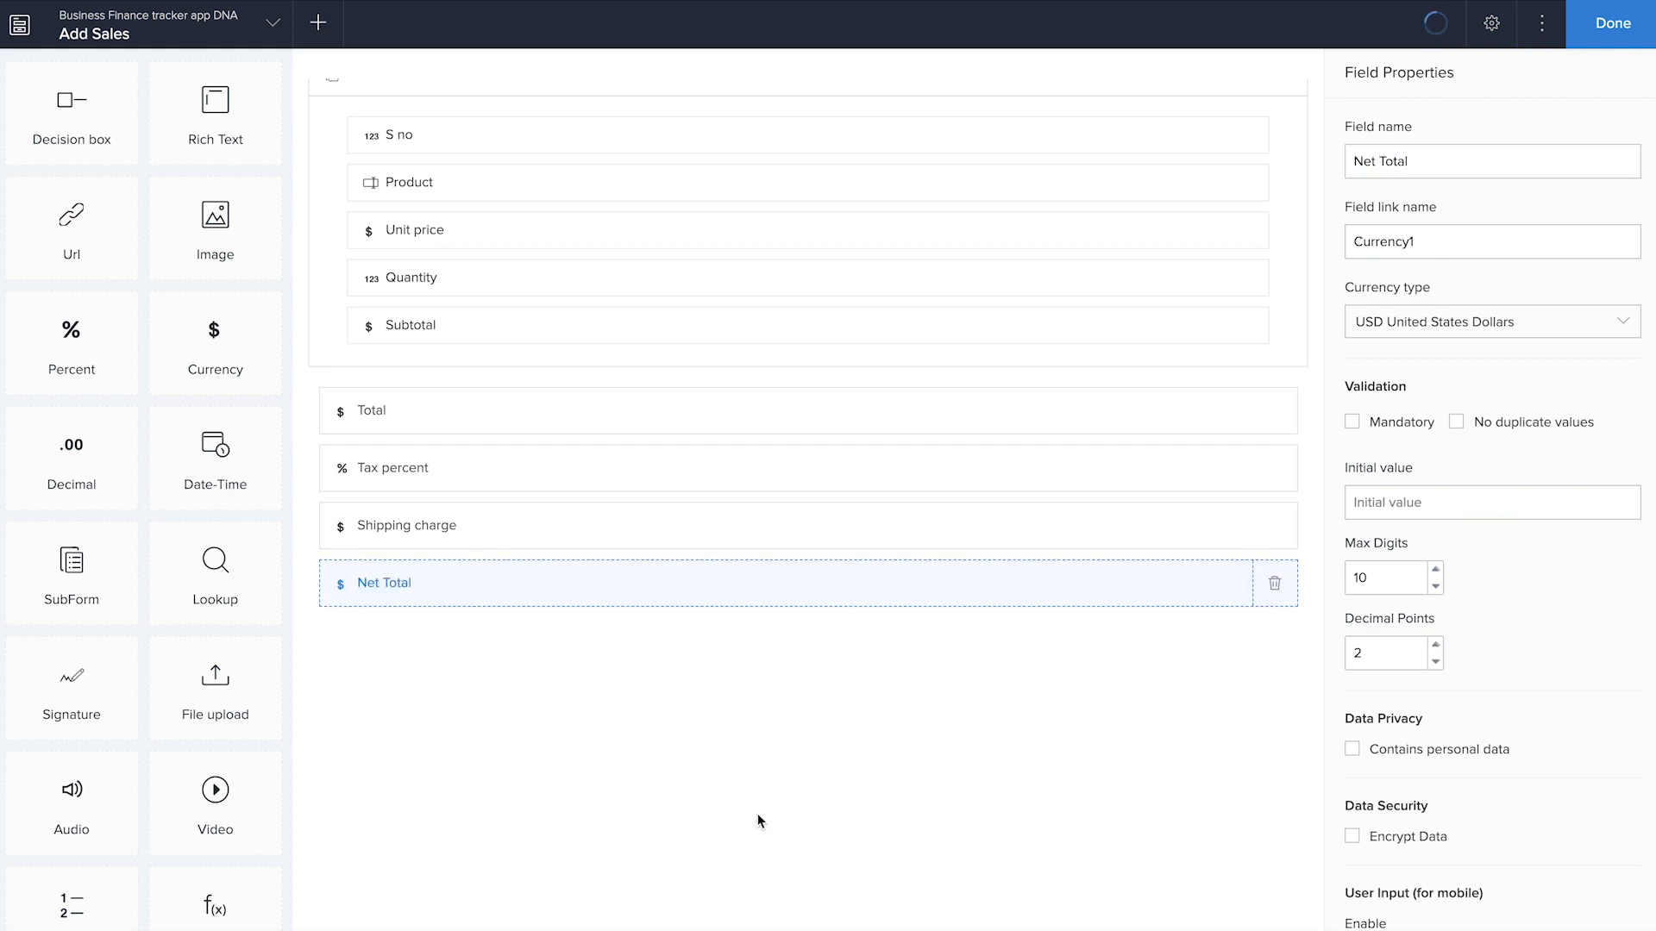
Set the initial value of the Tax percent field to 18
click(747, 474)
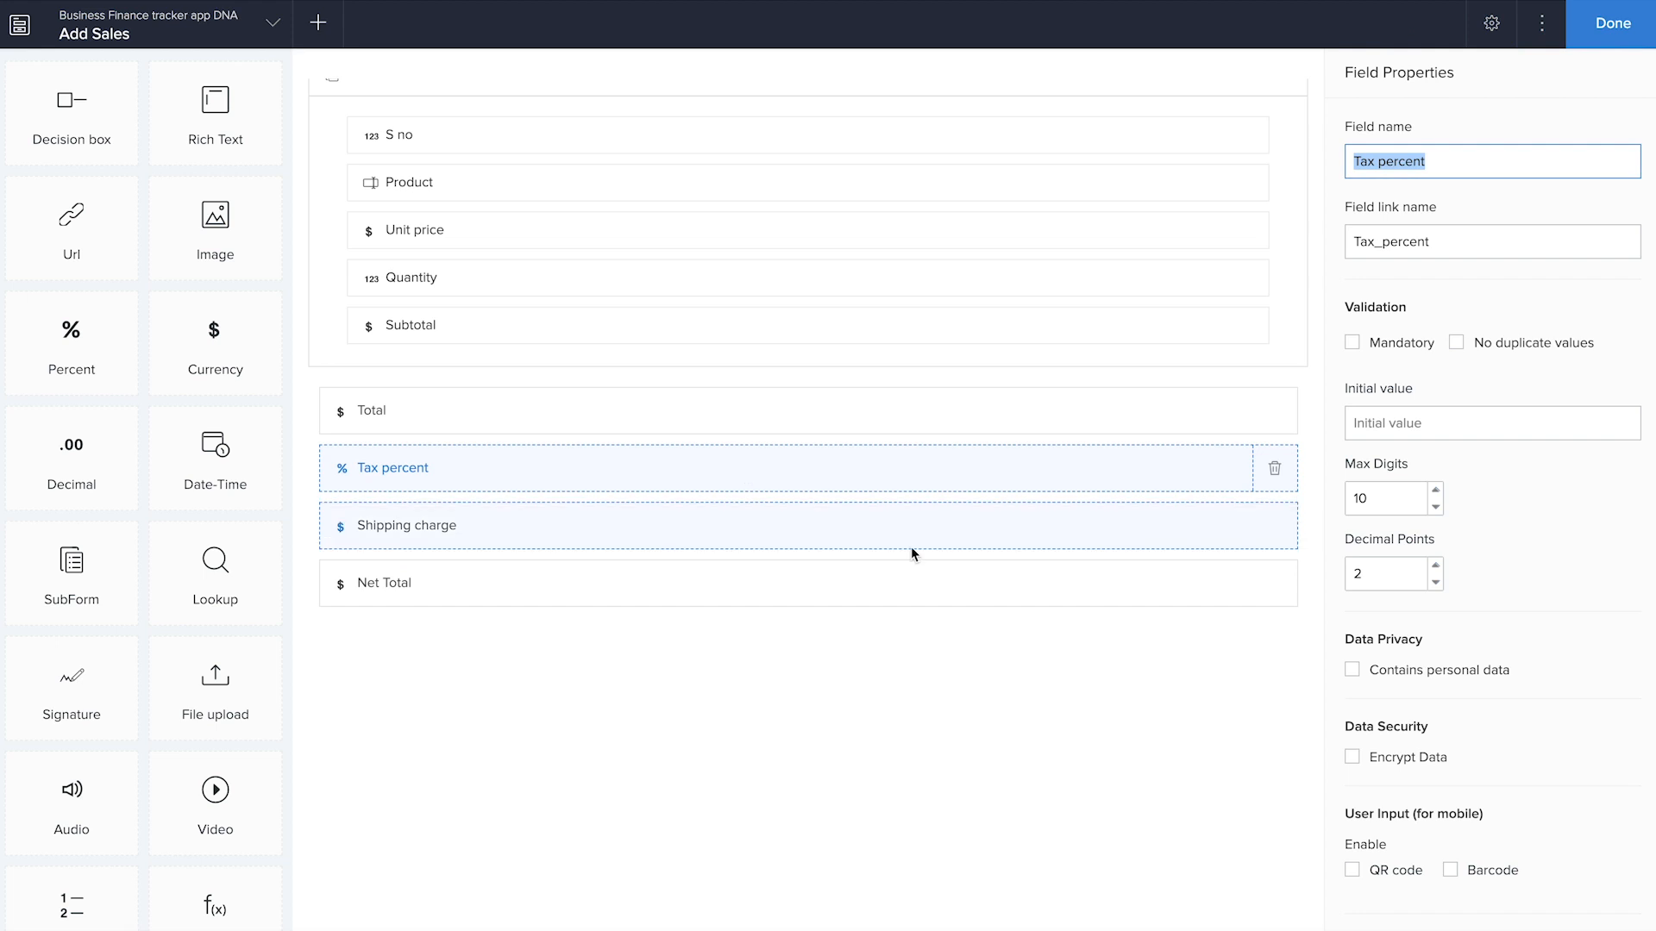
click(1384, 433)
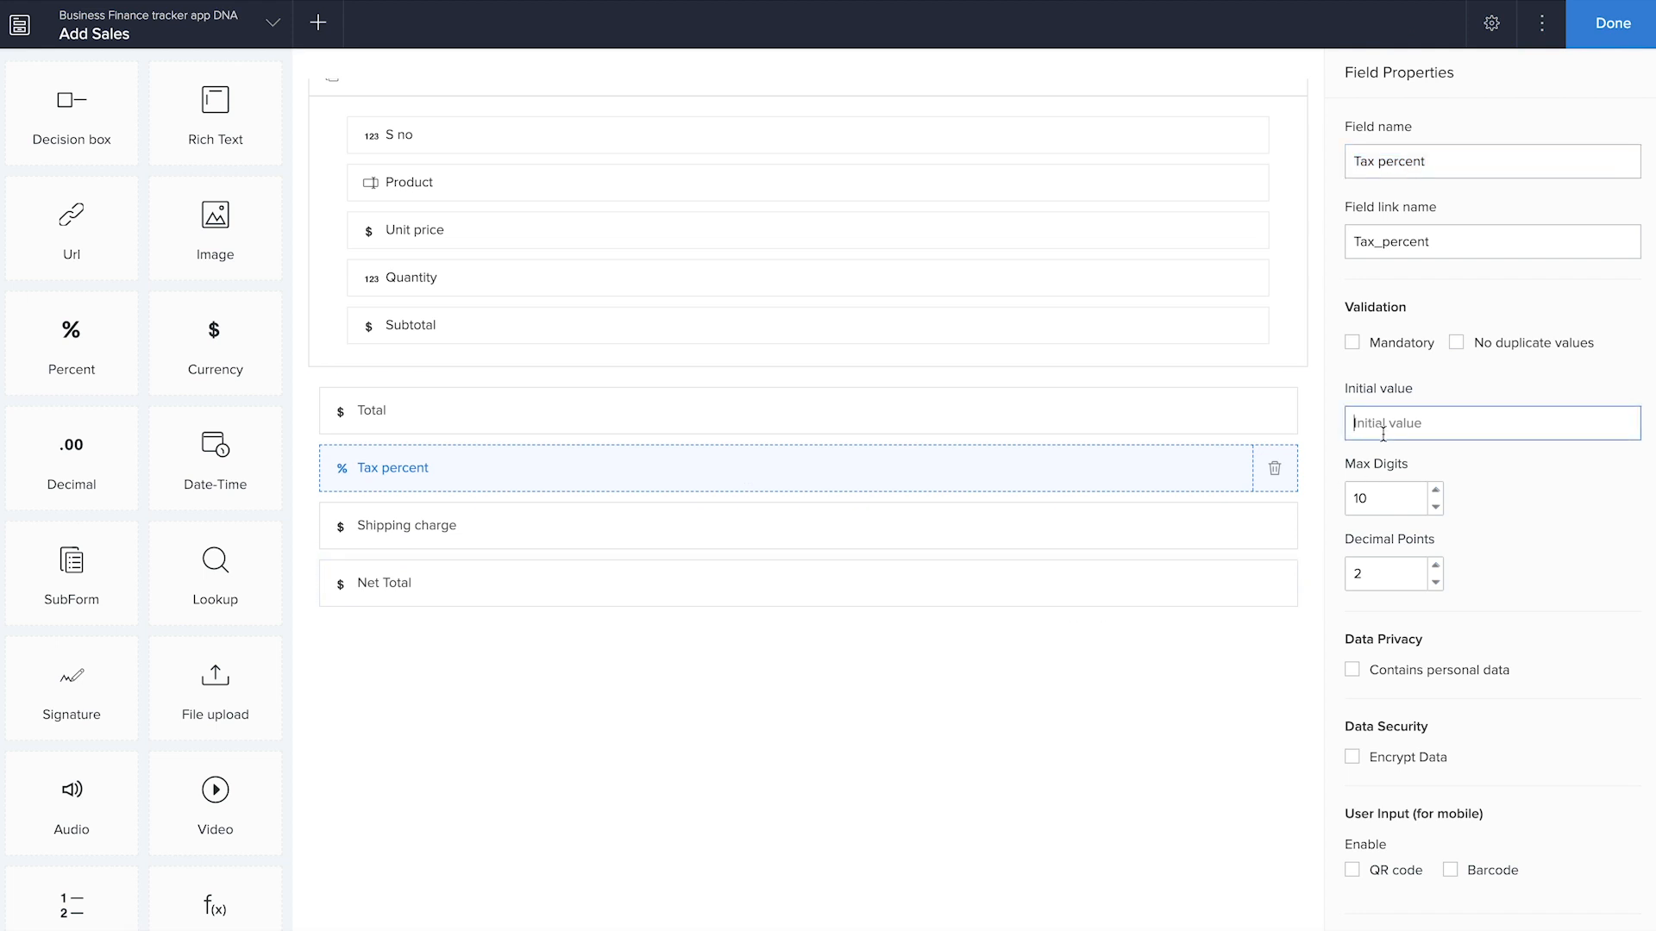
text(18)
Set the initial value of the Shipping charge field to 50
click(1132, 526)
click(1411, 510)
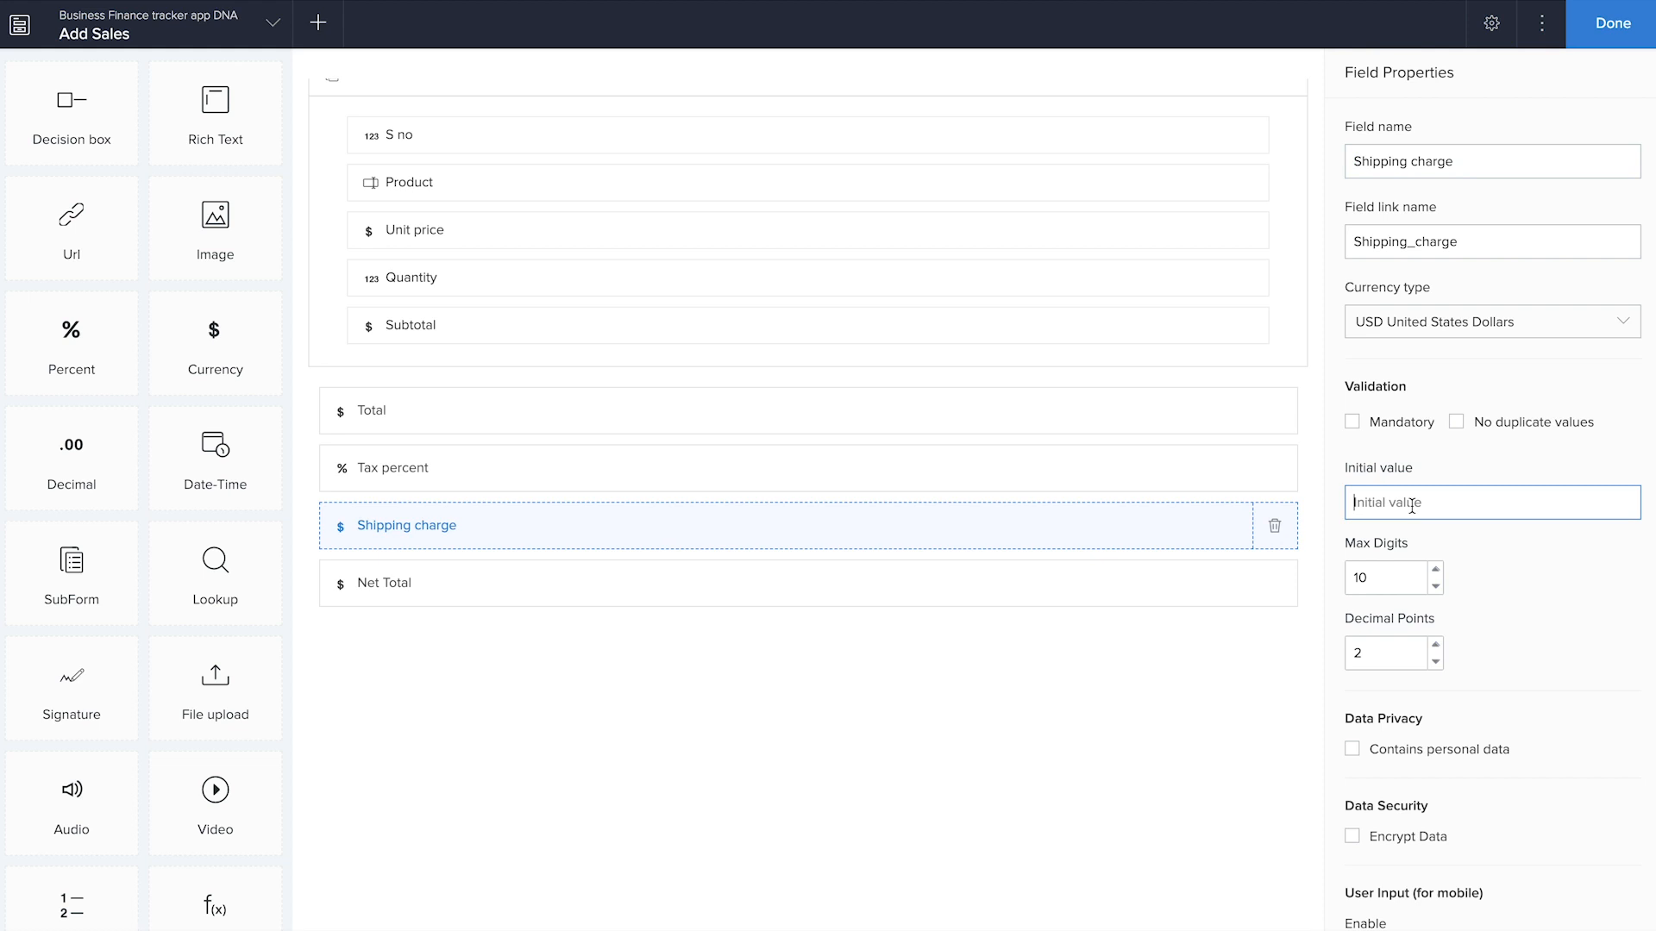
text(50)
click(1252, 789)
scroll(1474, 759, down, 5)
scroll(1475, 759, up, 5)
click(1370, 511)
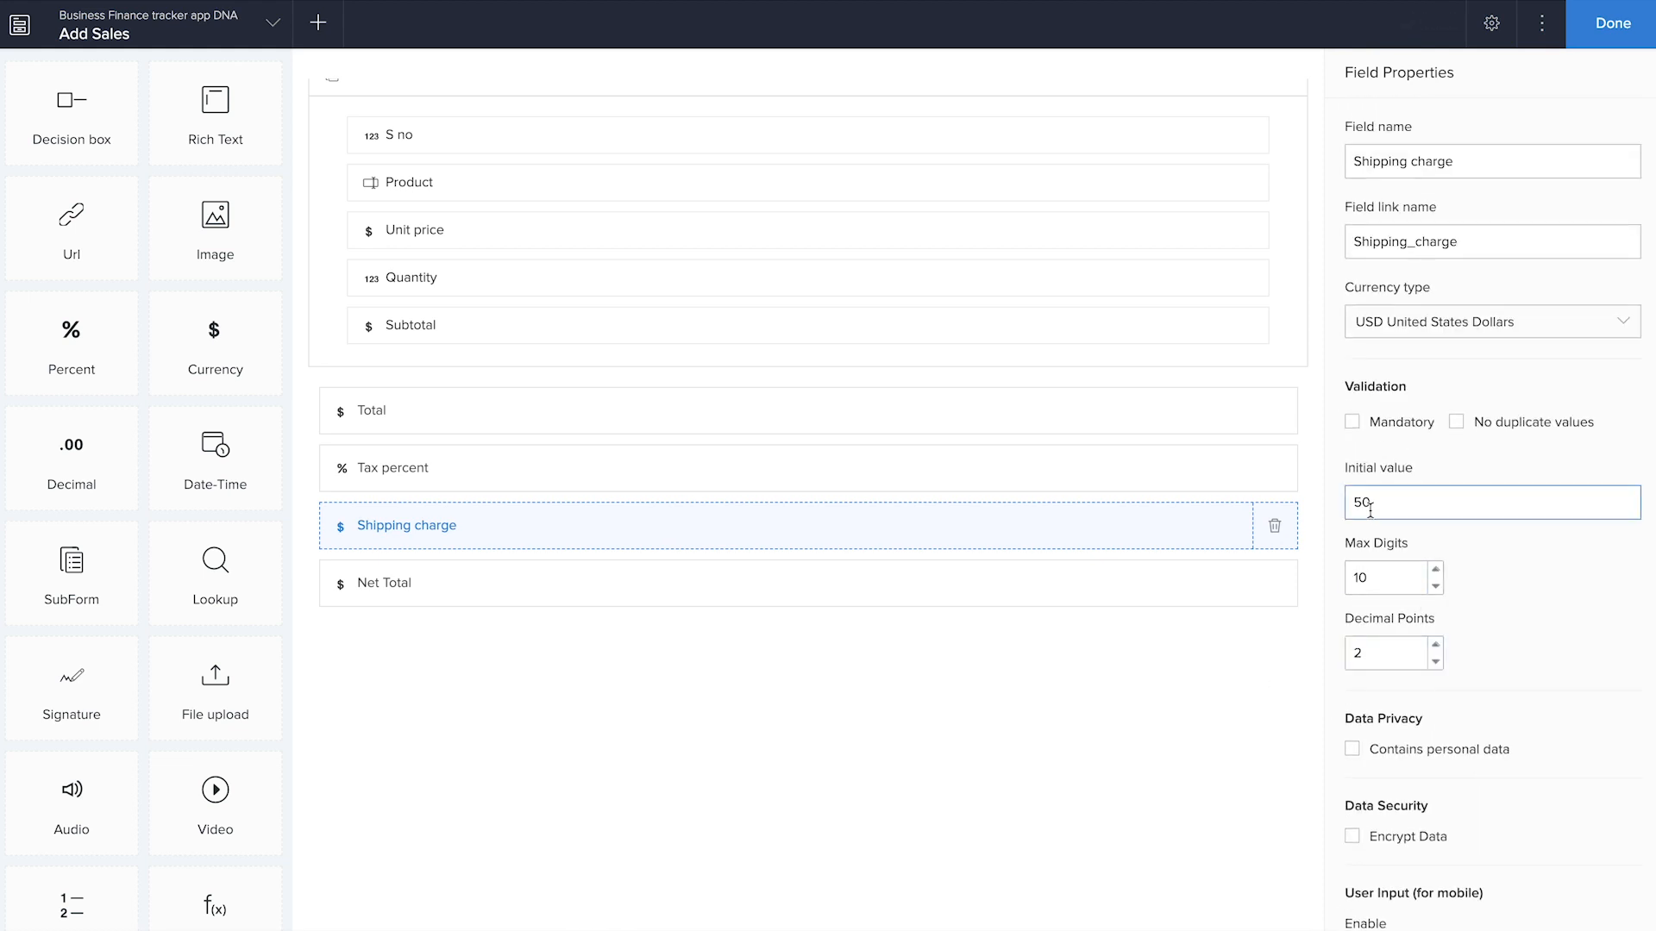
Change the currency type of Shipping charge and Net Total to INR India Rupees
click(1522, 320)
click(1480, 395)
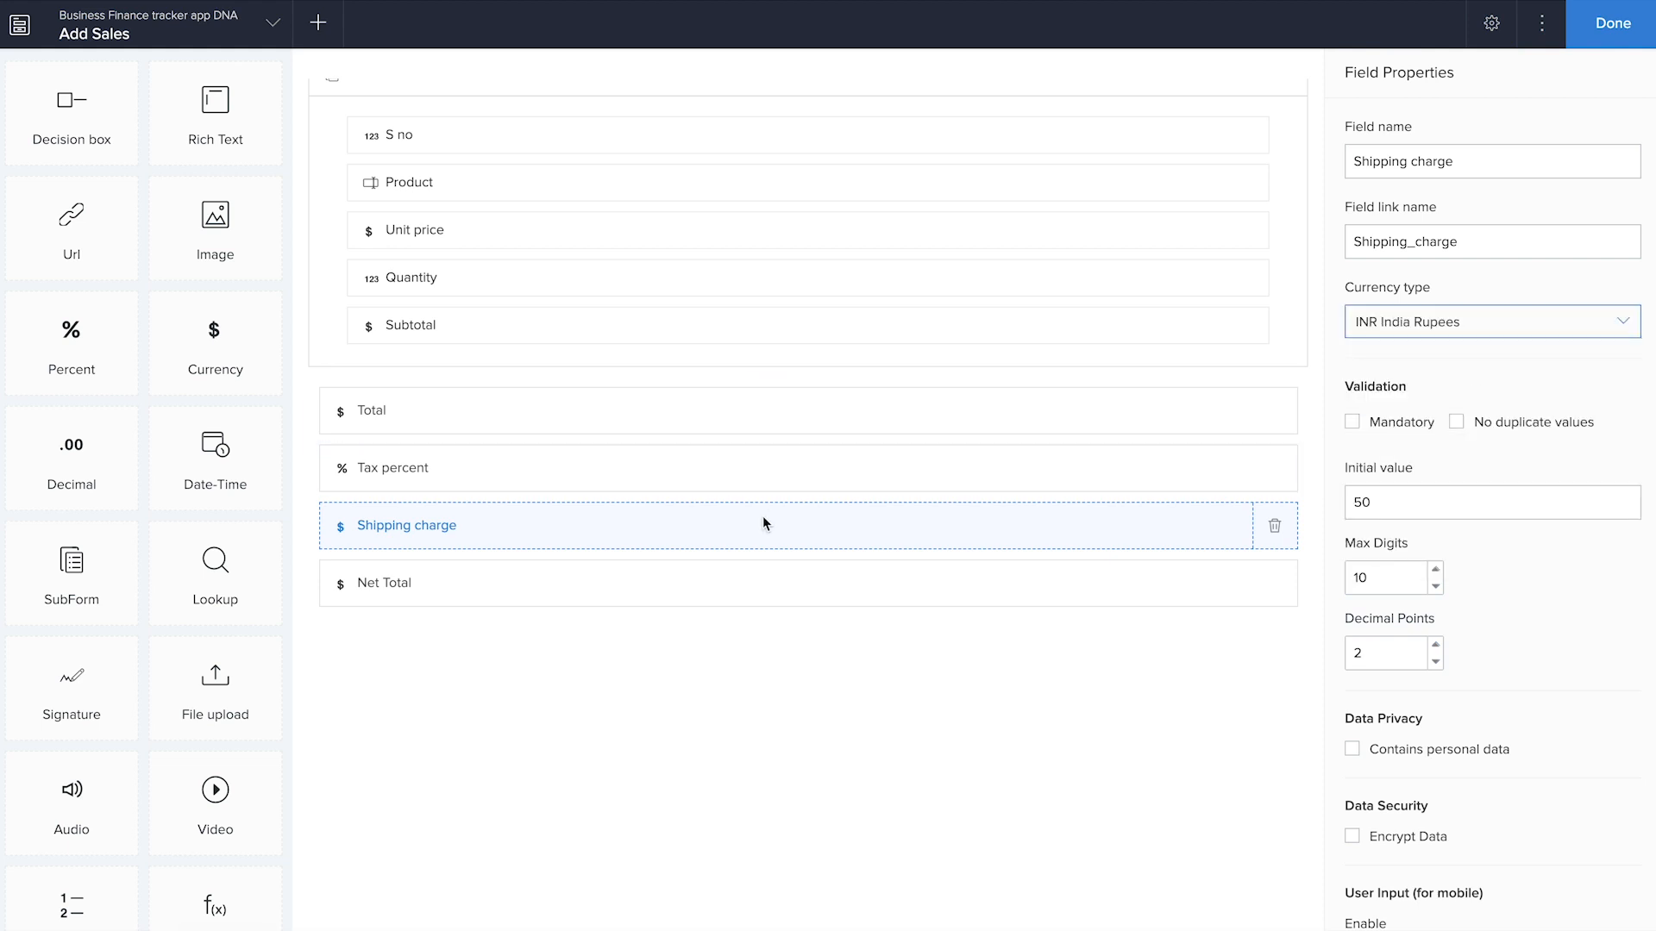
click(721, 590)
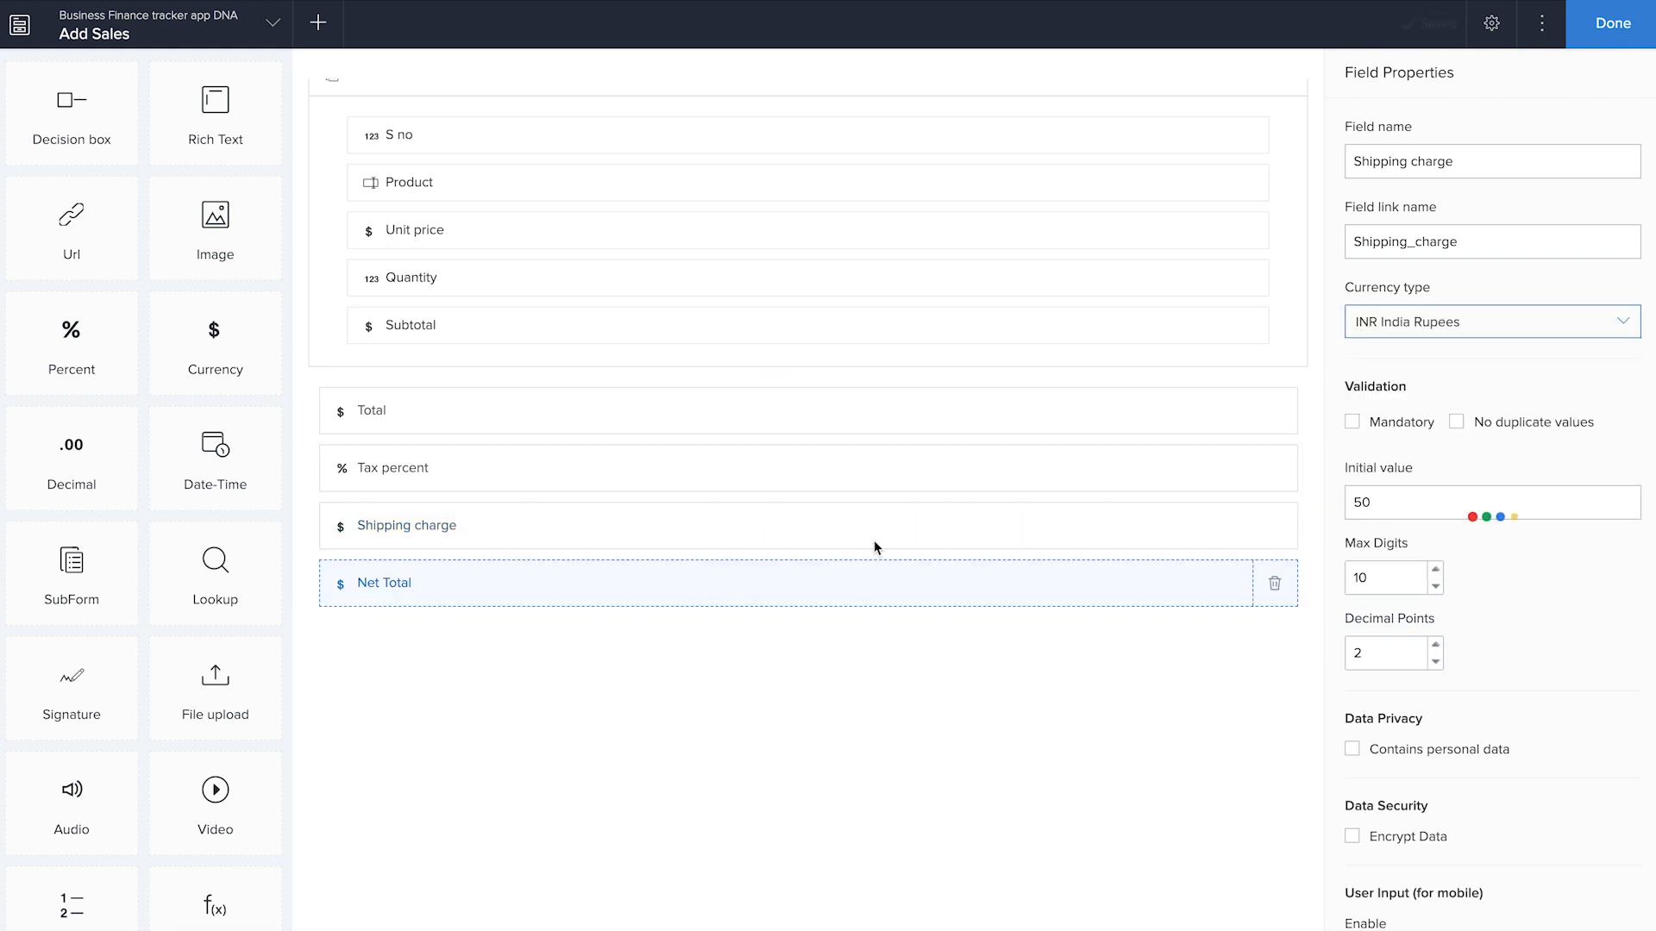
click(1434, 332)
click(1424, 389)
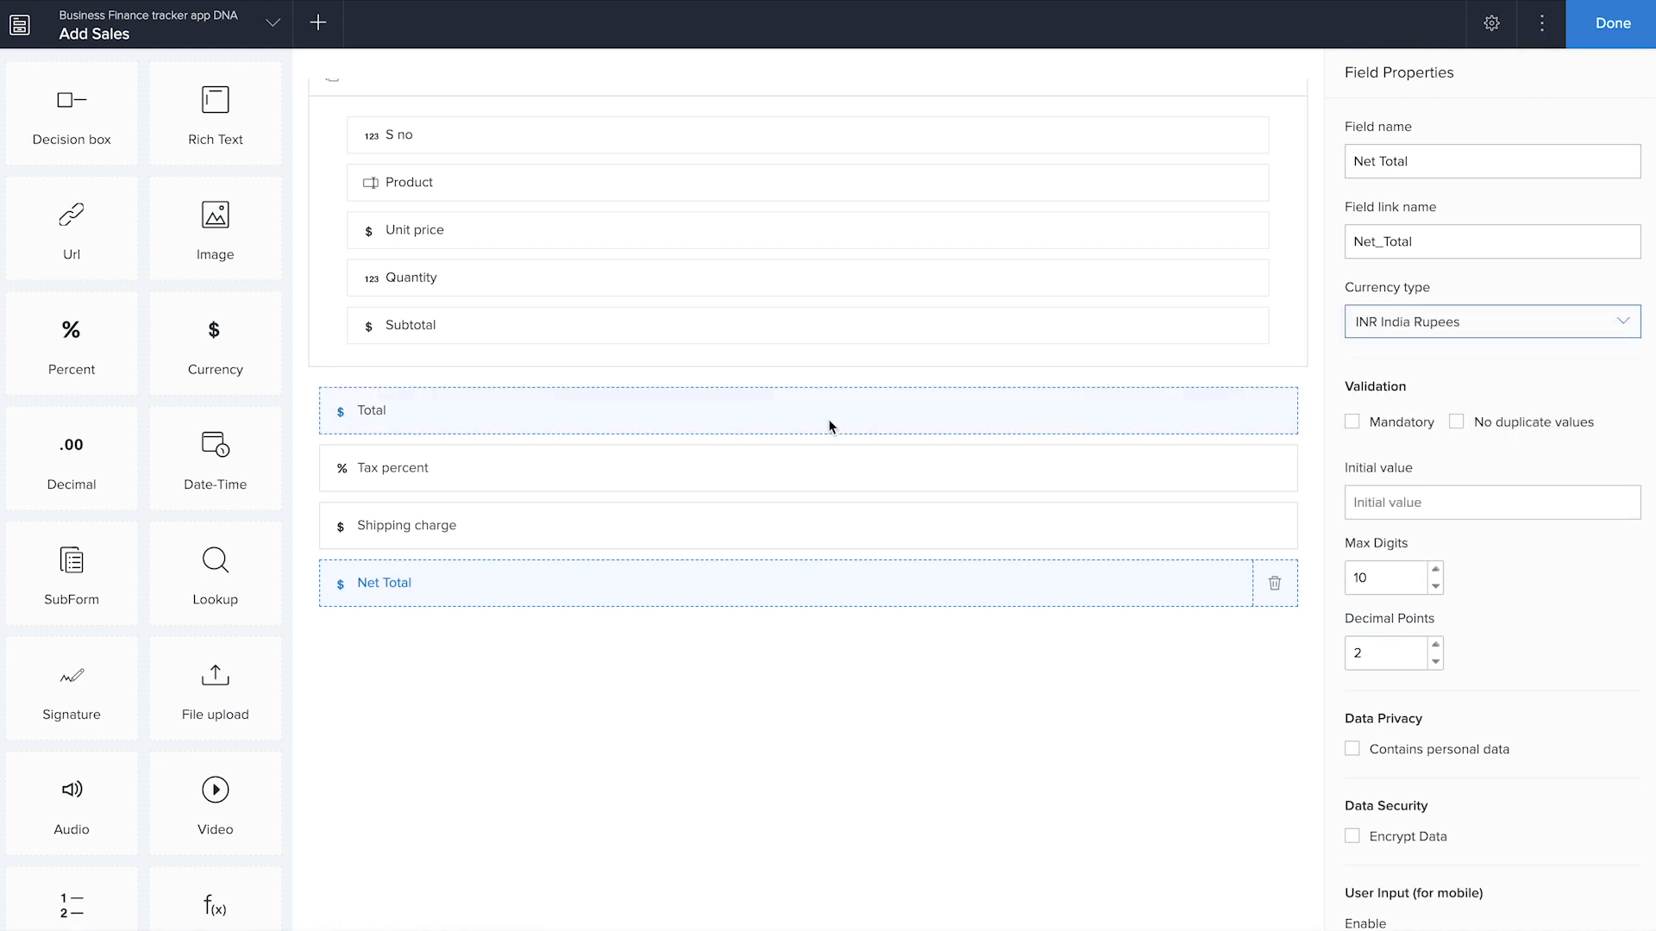
click(795, 424)
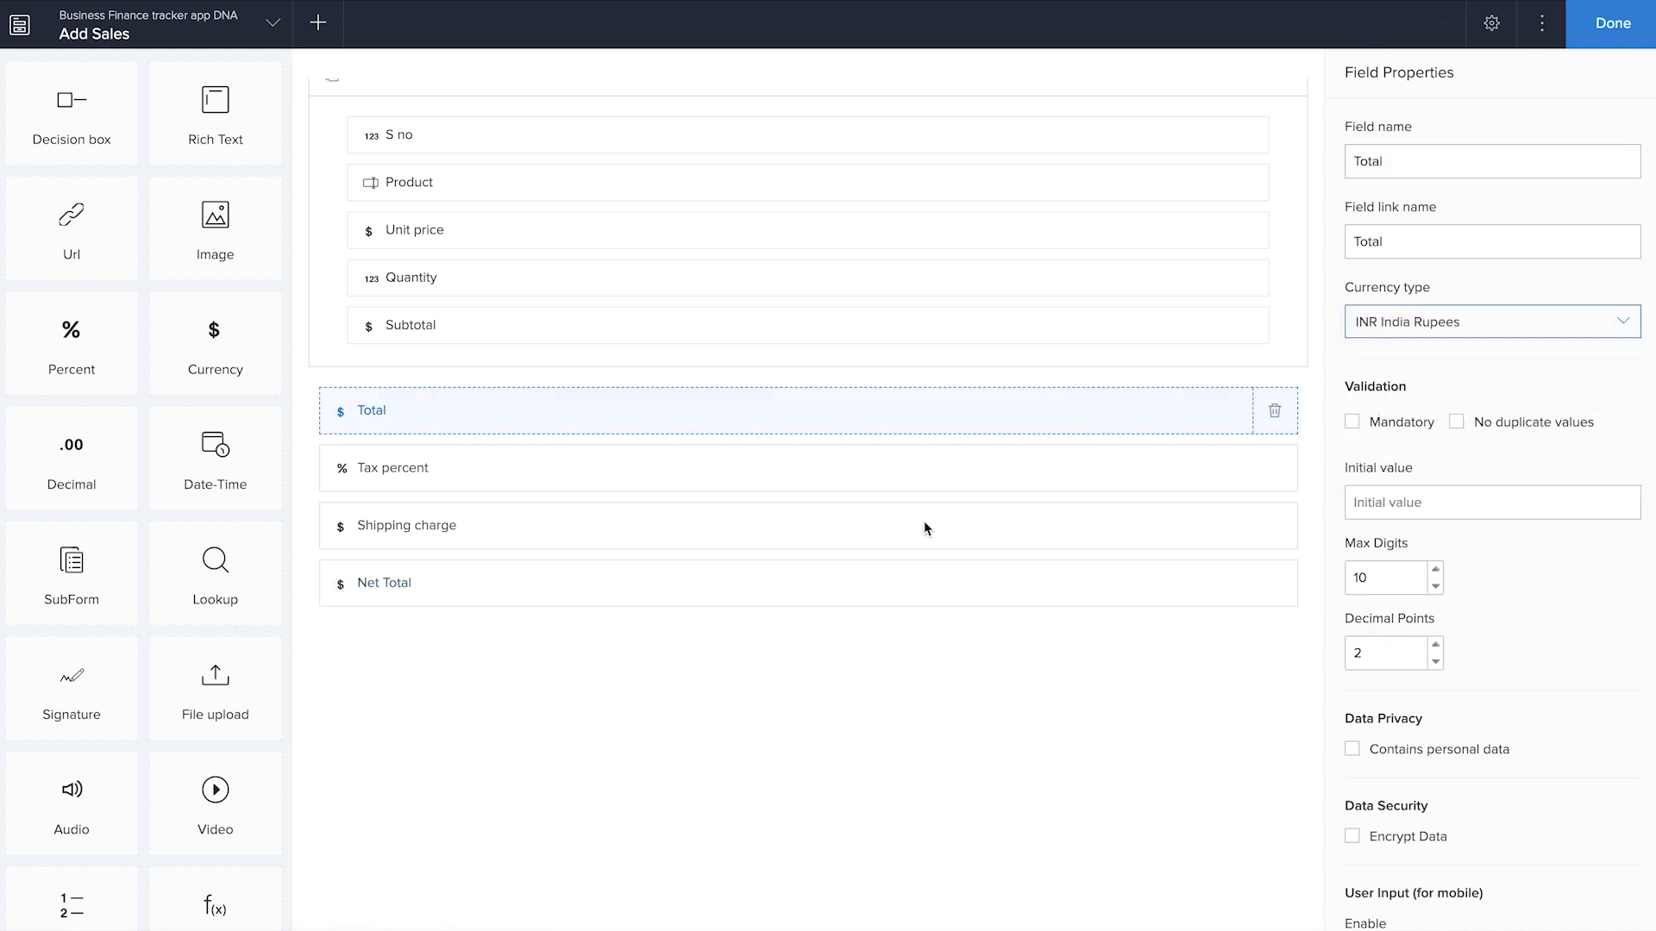
Change the currency type of the subform's Unit price and Subtotal fields to INR India Rupees
scroll(777, 372, up, 2)
click(778, 373)
click(1434, 322)
click(1424, 394)
click(1190, 473)
click(1439, 322)
click(1443, 390)
scroll(912, 829, up, 1)
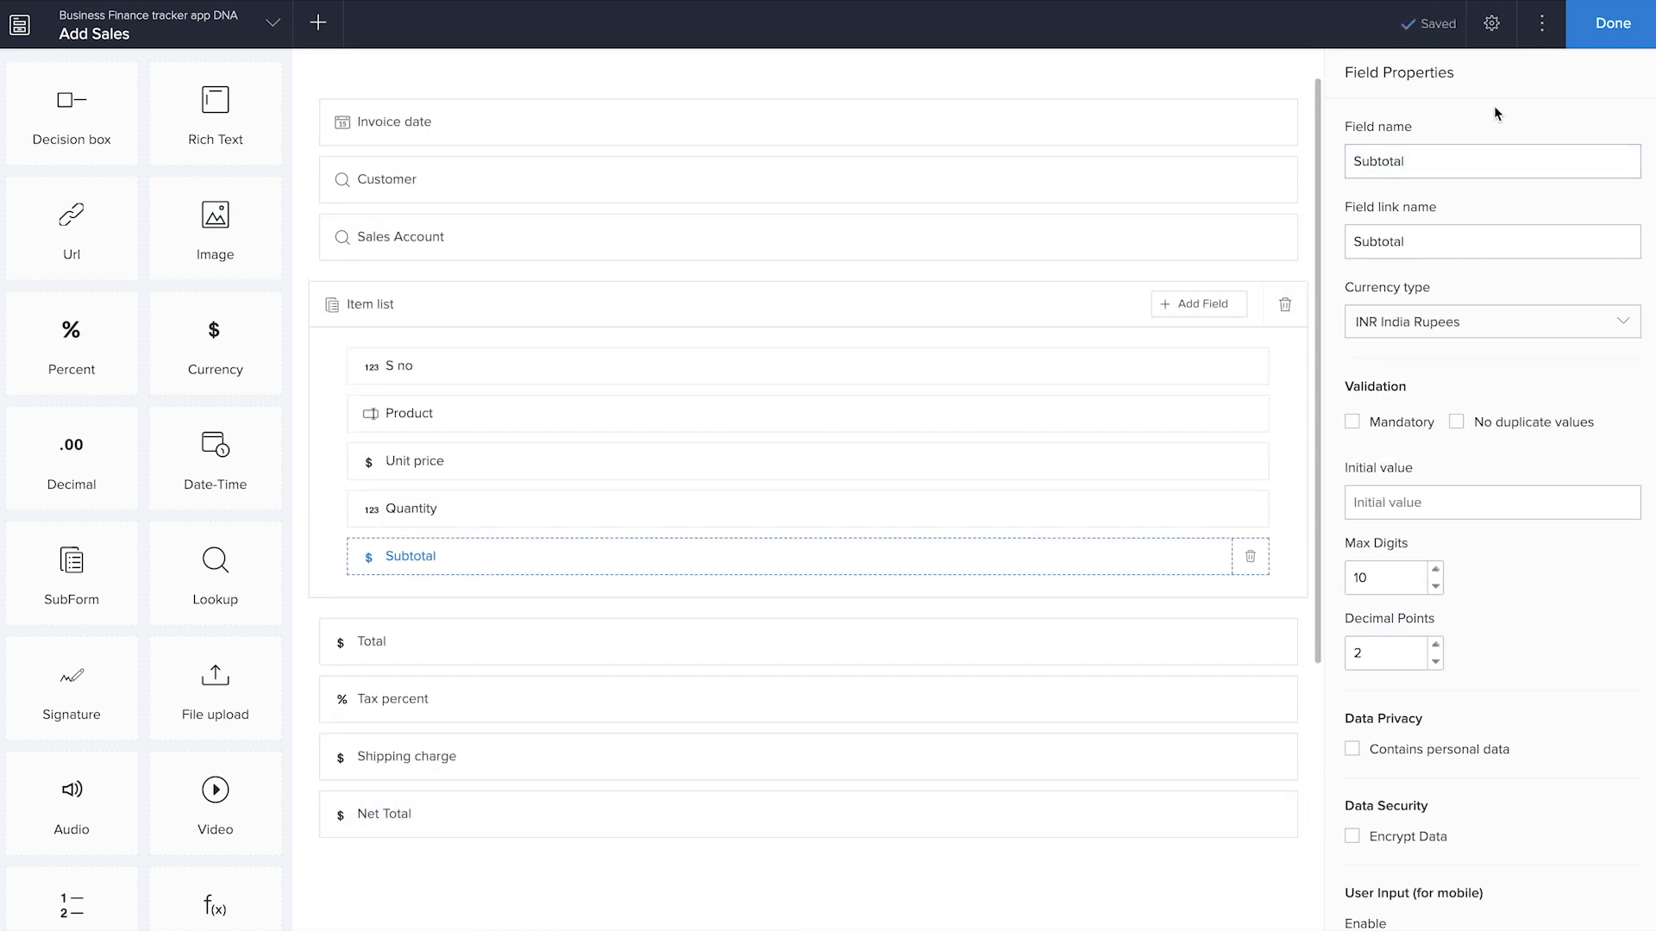
Finish editing the form and open the Add Sales form in the live application
click(1613, 26)
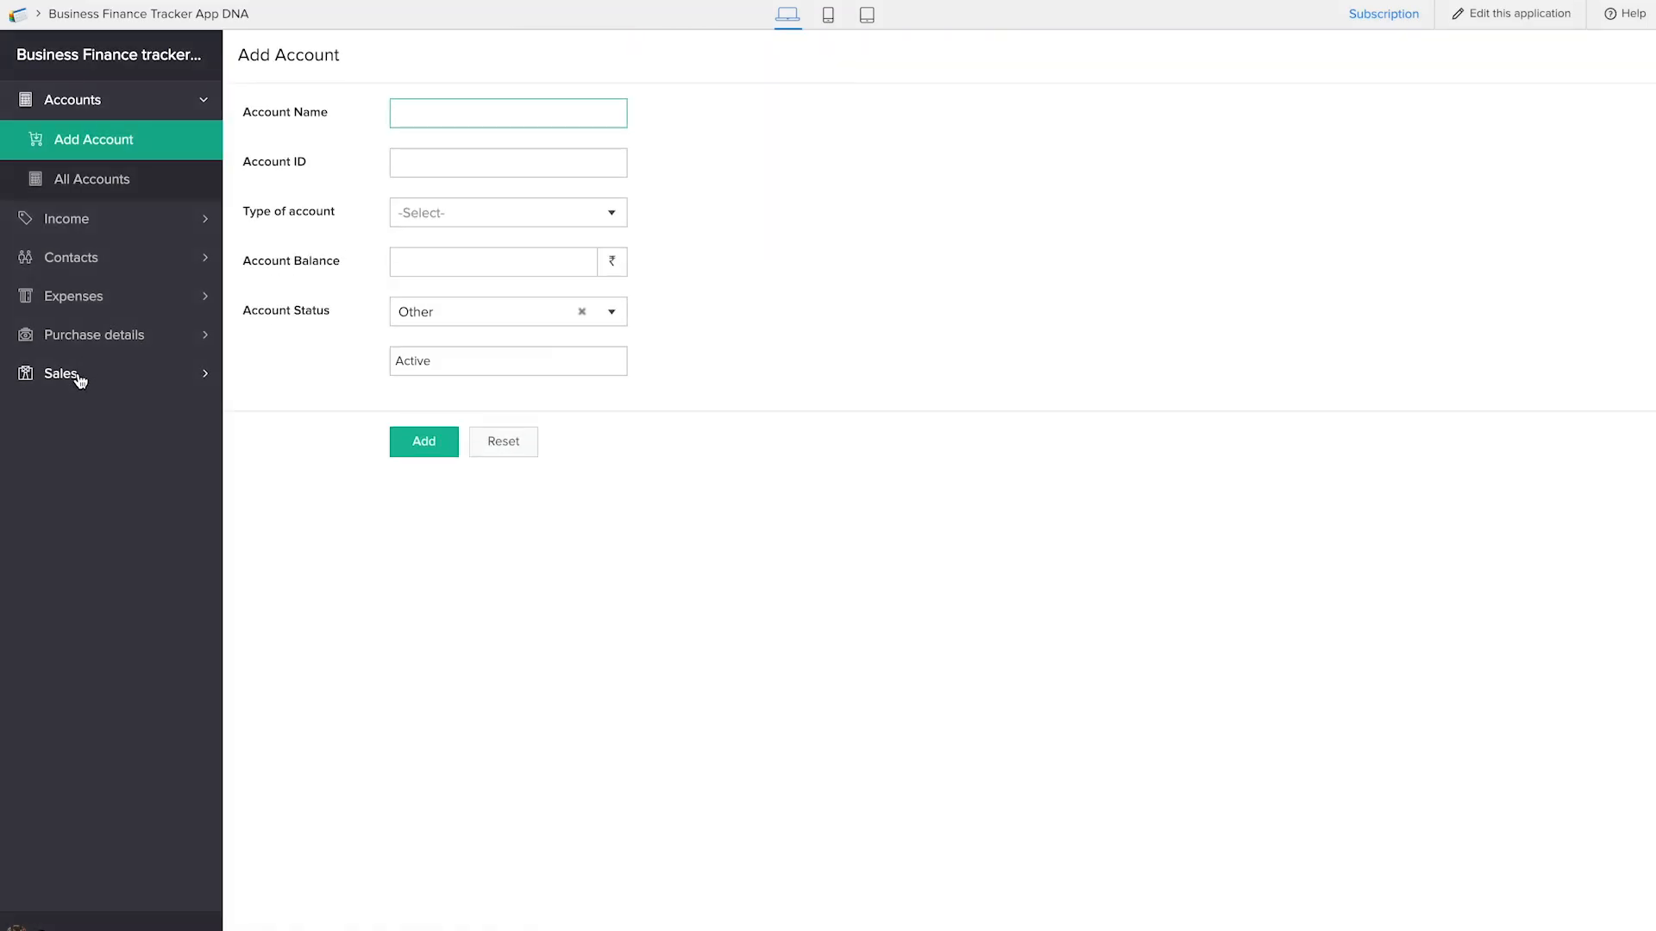
click(79, 380)
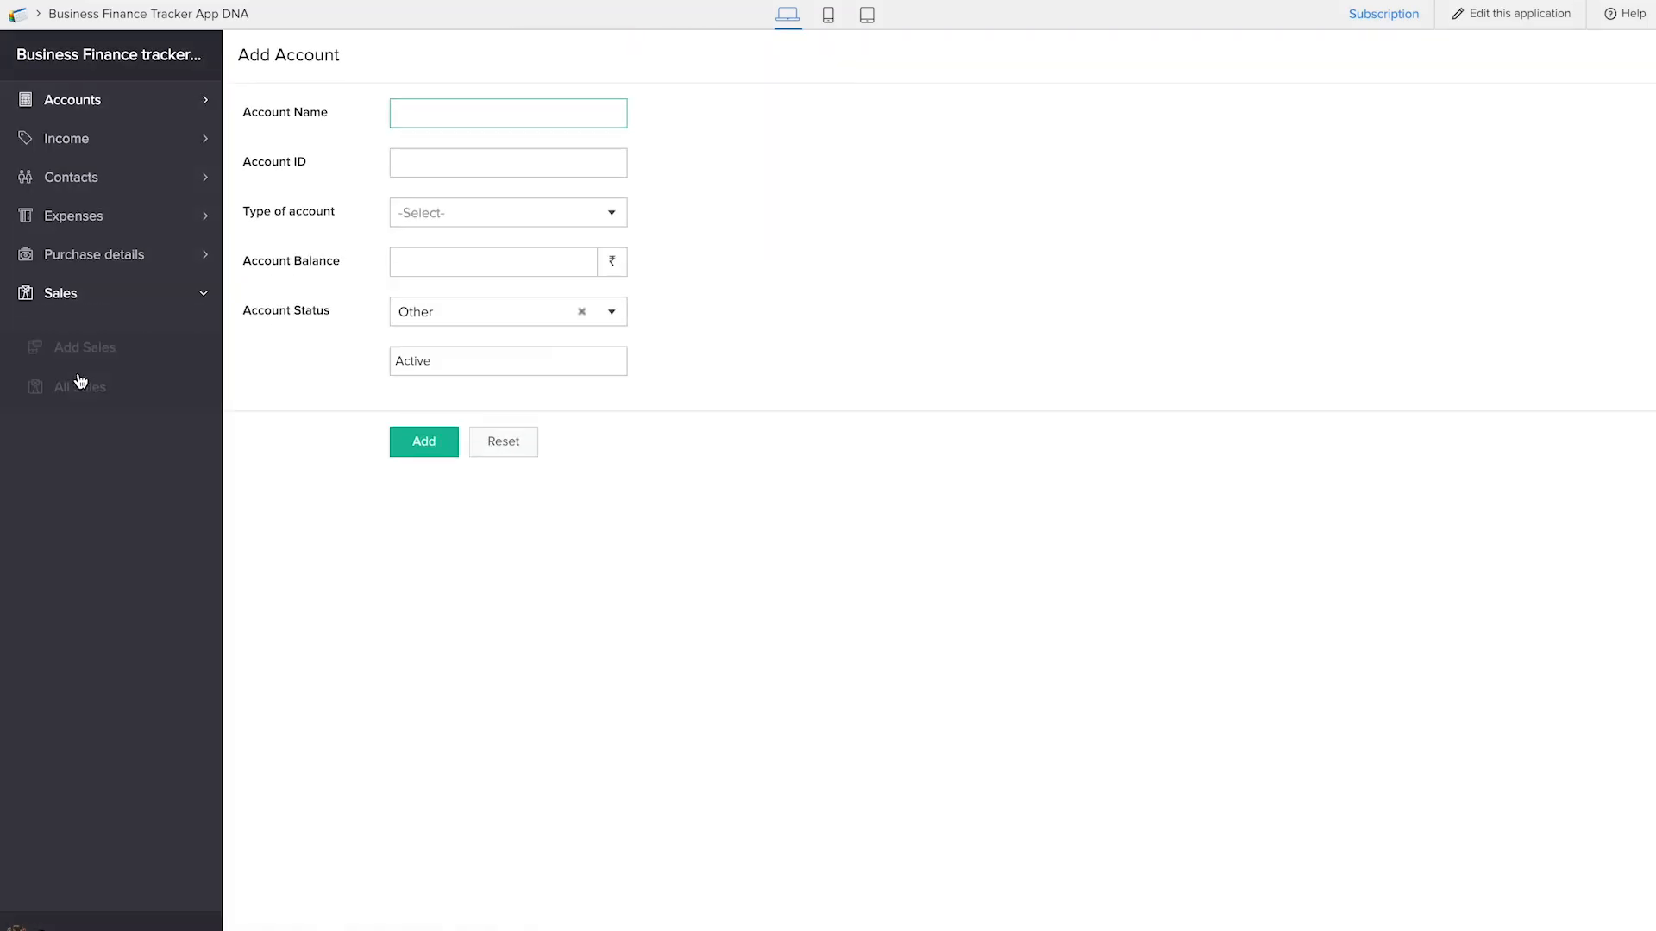
click(83, 326)
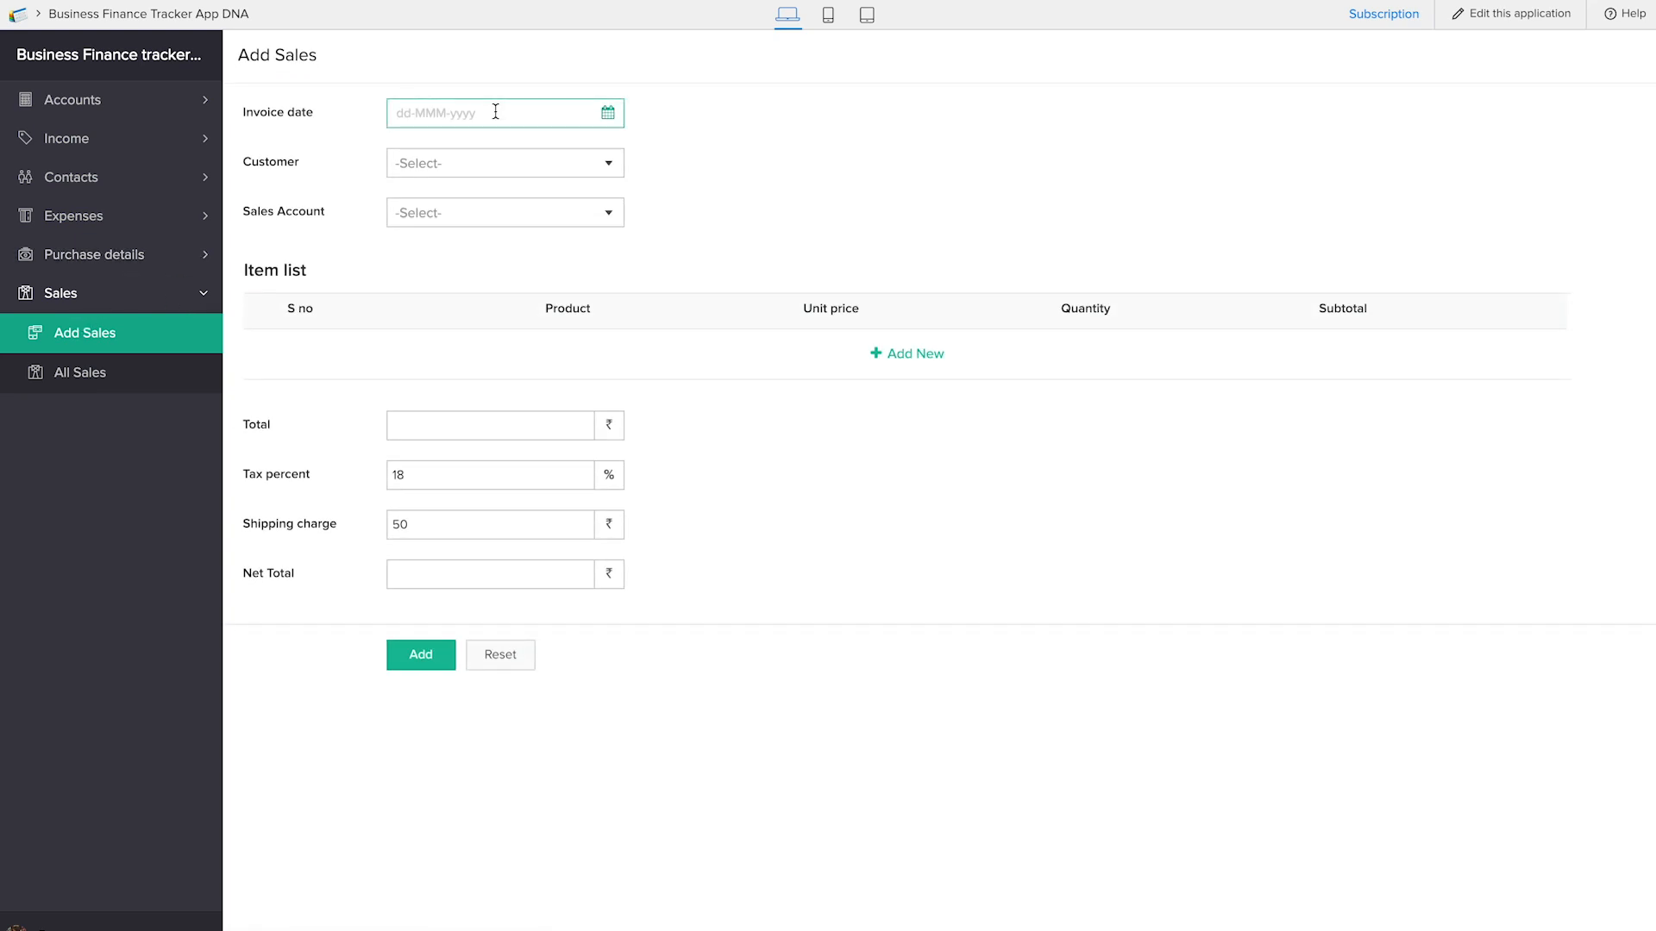
Check the available Customer choices in the Add Sales form and view the list of all contacts
click(503, 163)
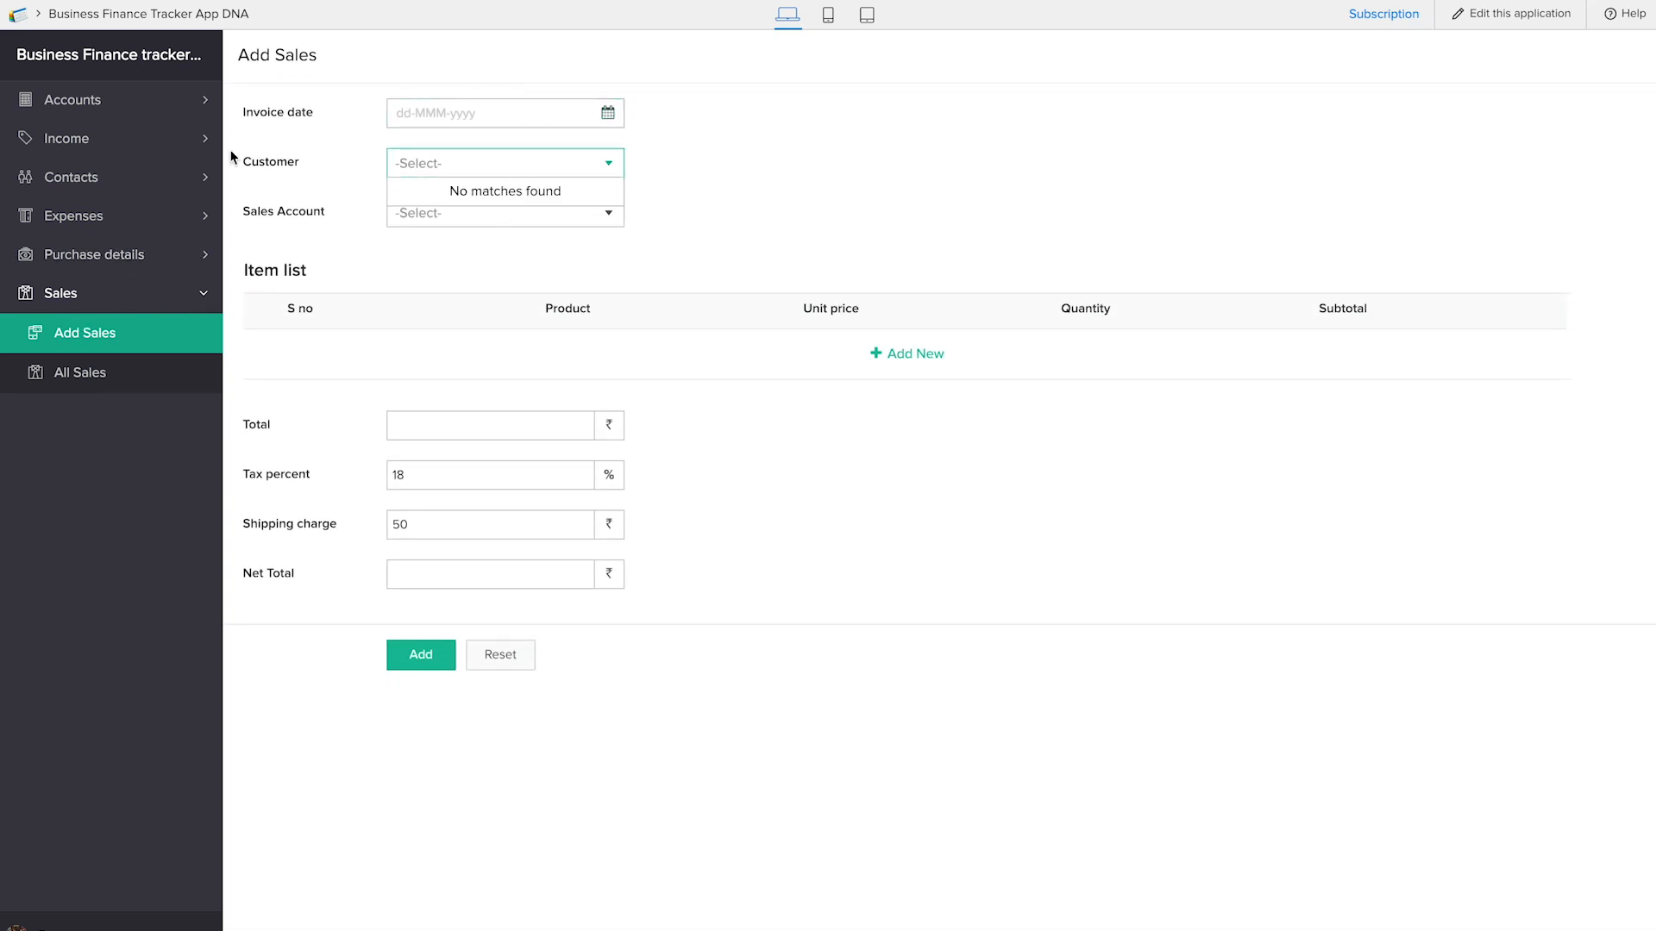
click(1003, 196)
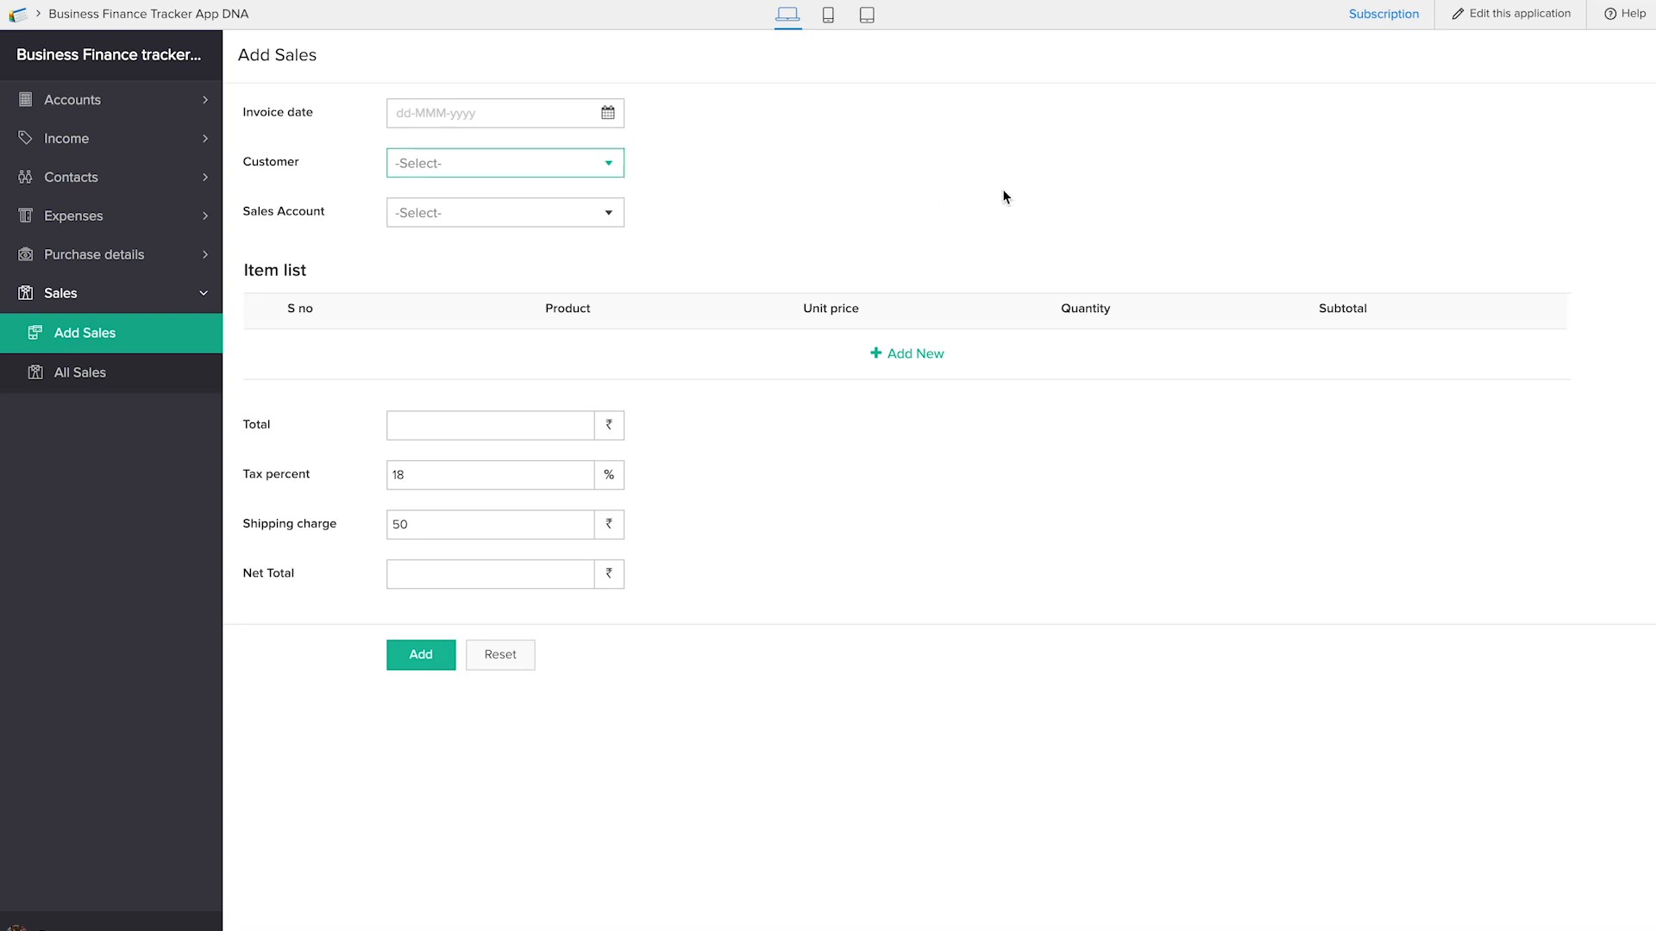
click(163, 176)
click(97, 257)
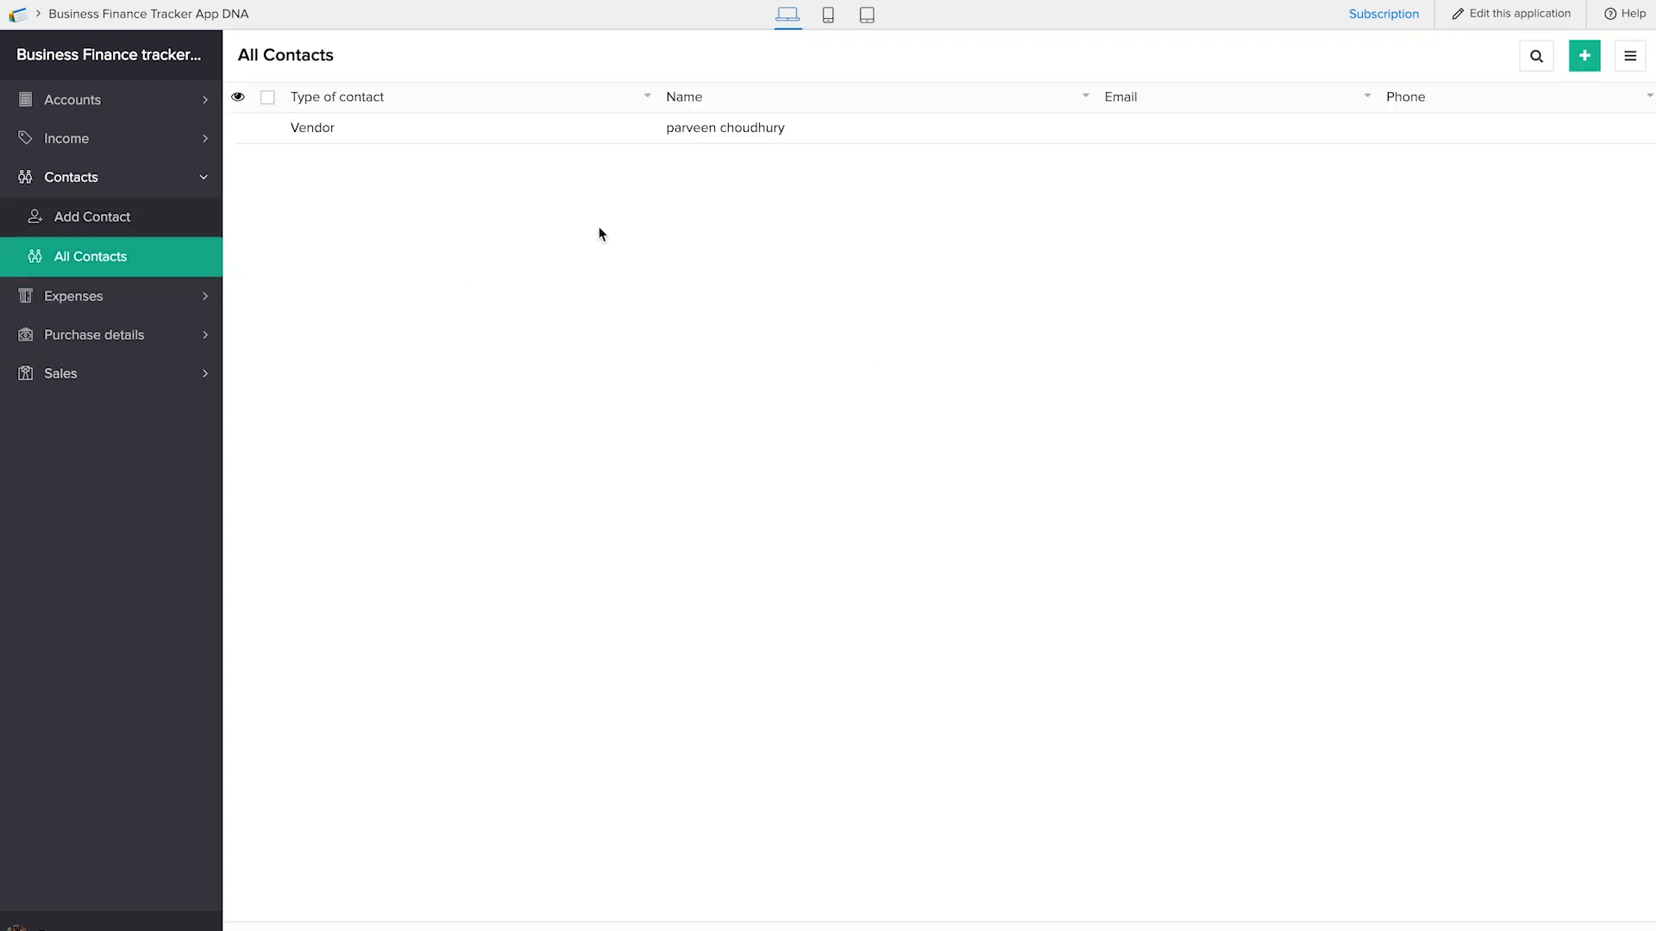
Add a new contact of type Customer with the customer's first and last name
click(110, 218)
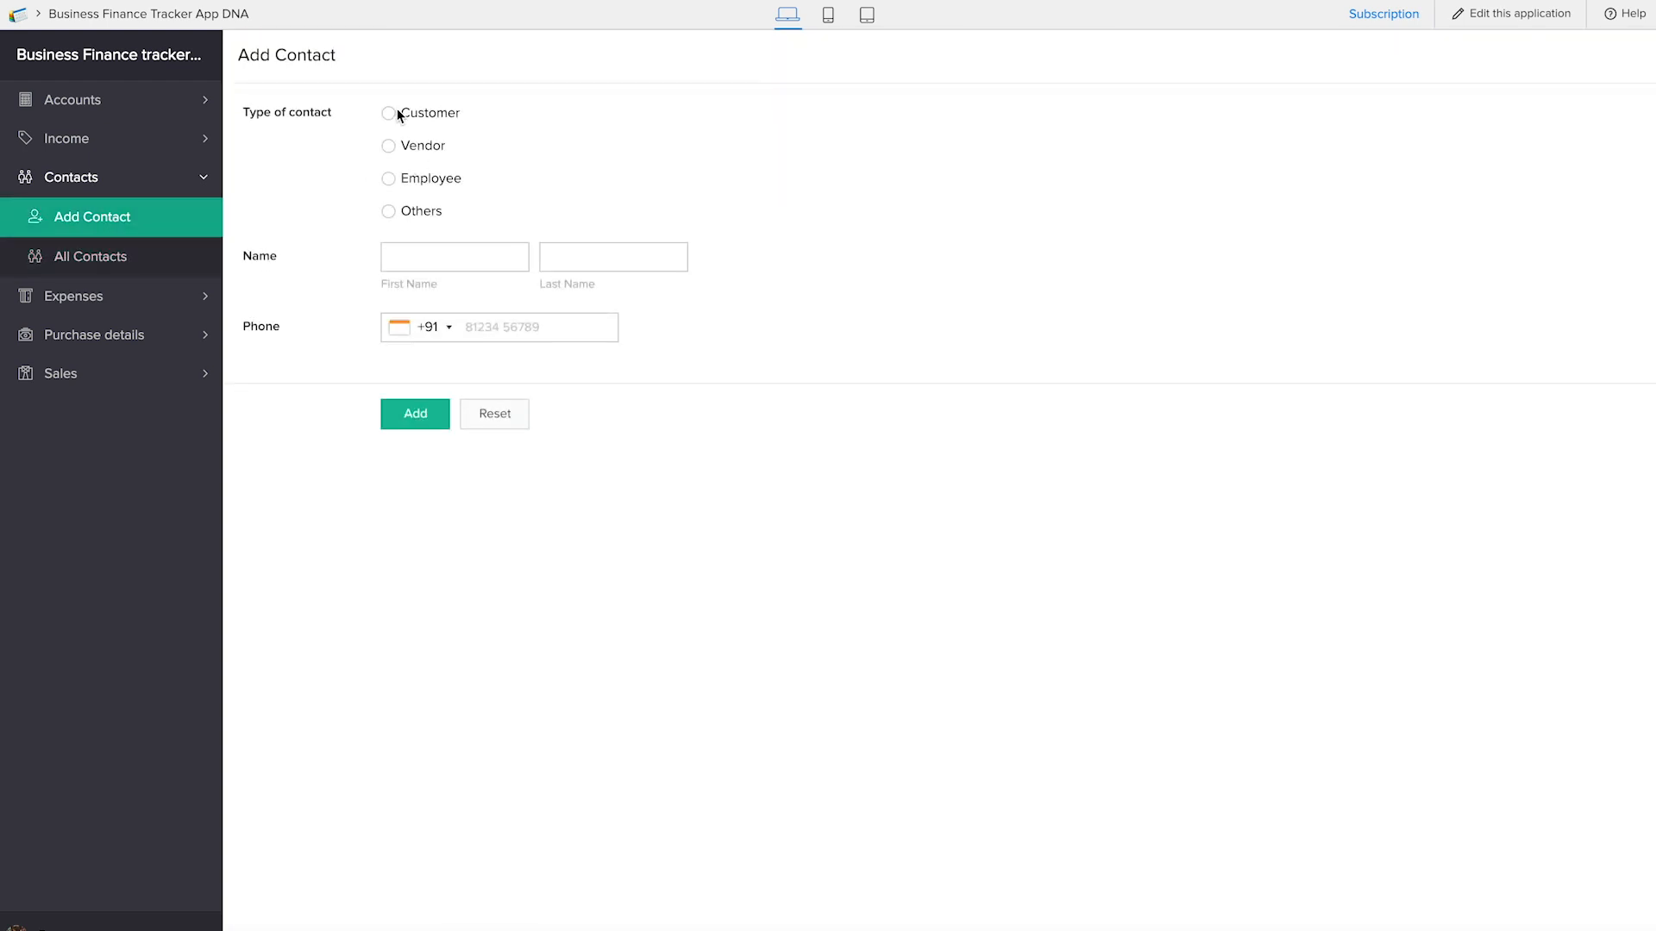
key(Tab)
click(415, 421)
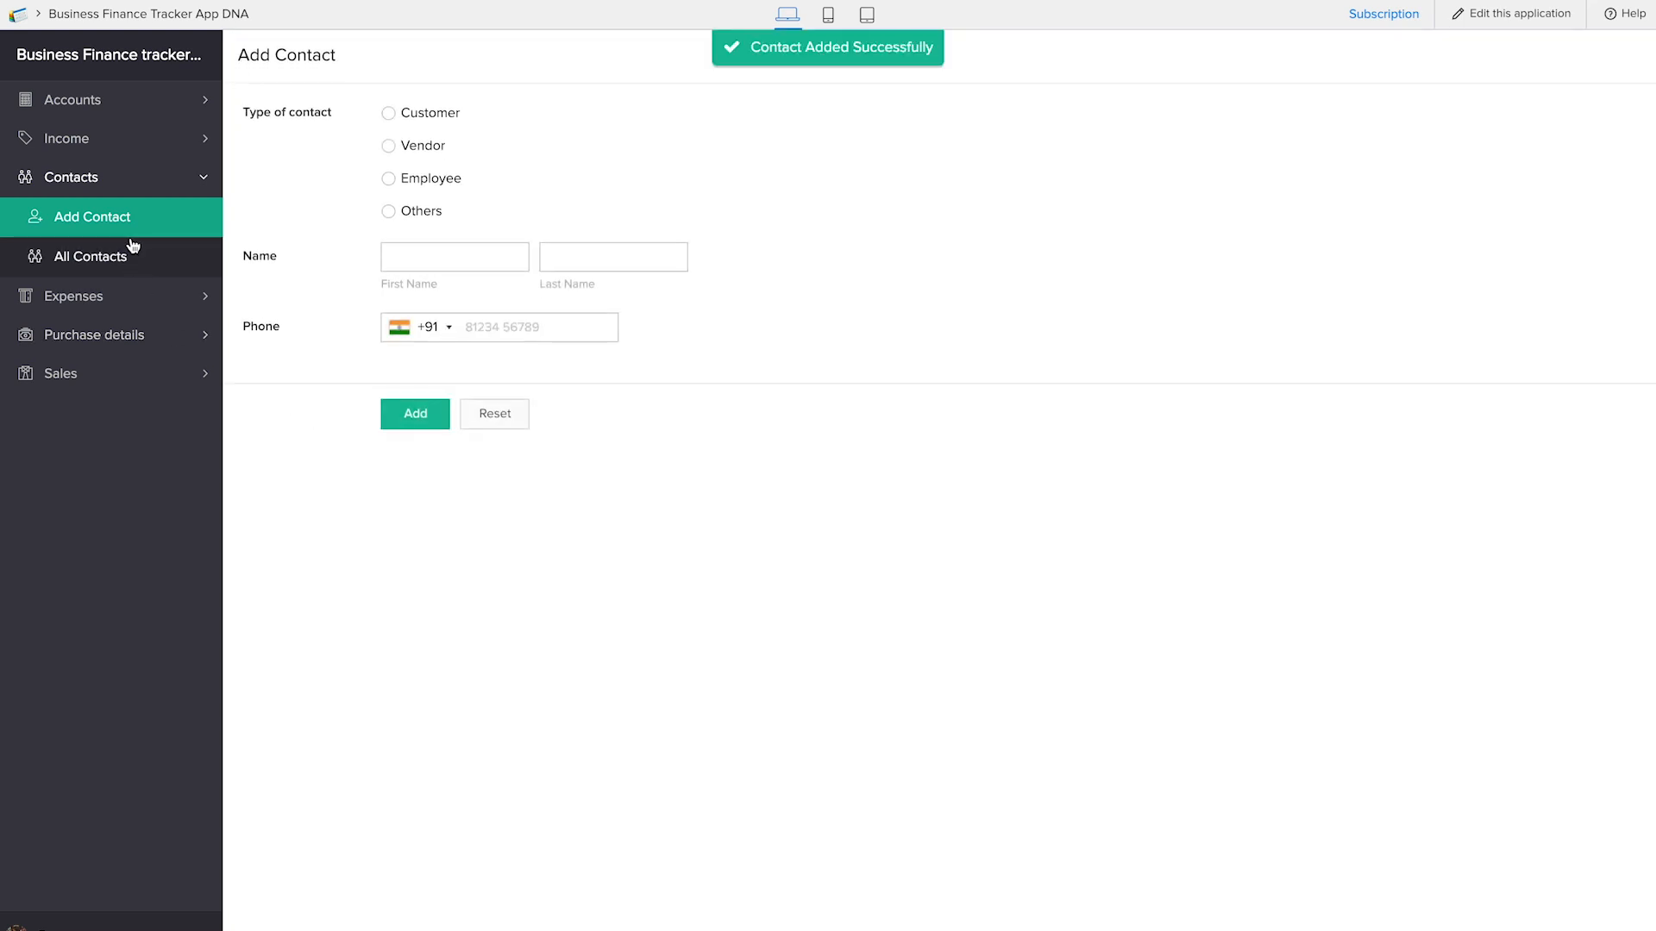
Select the newly added customer in the Add Sales form and check the Sales Account choices
click(110, 366)
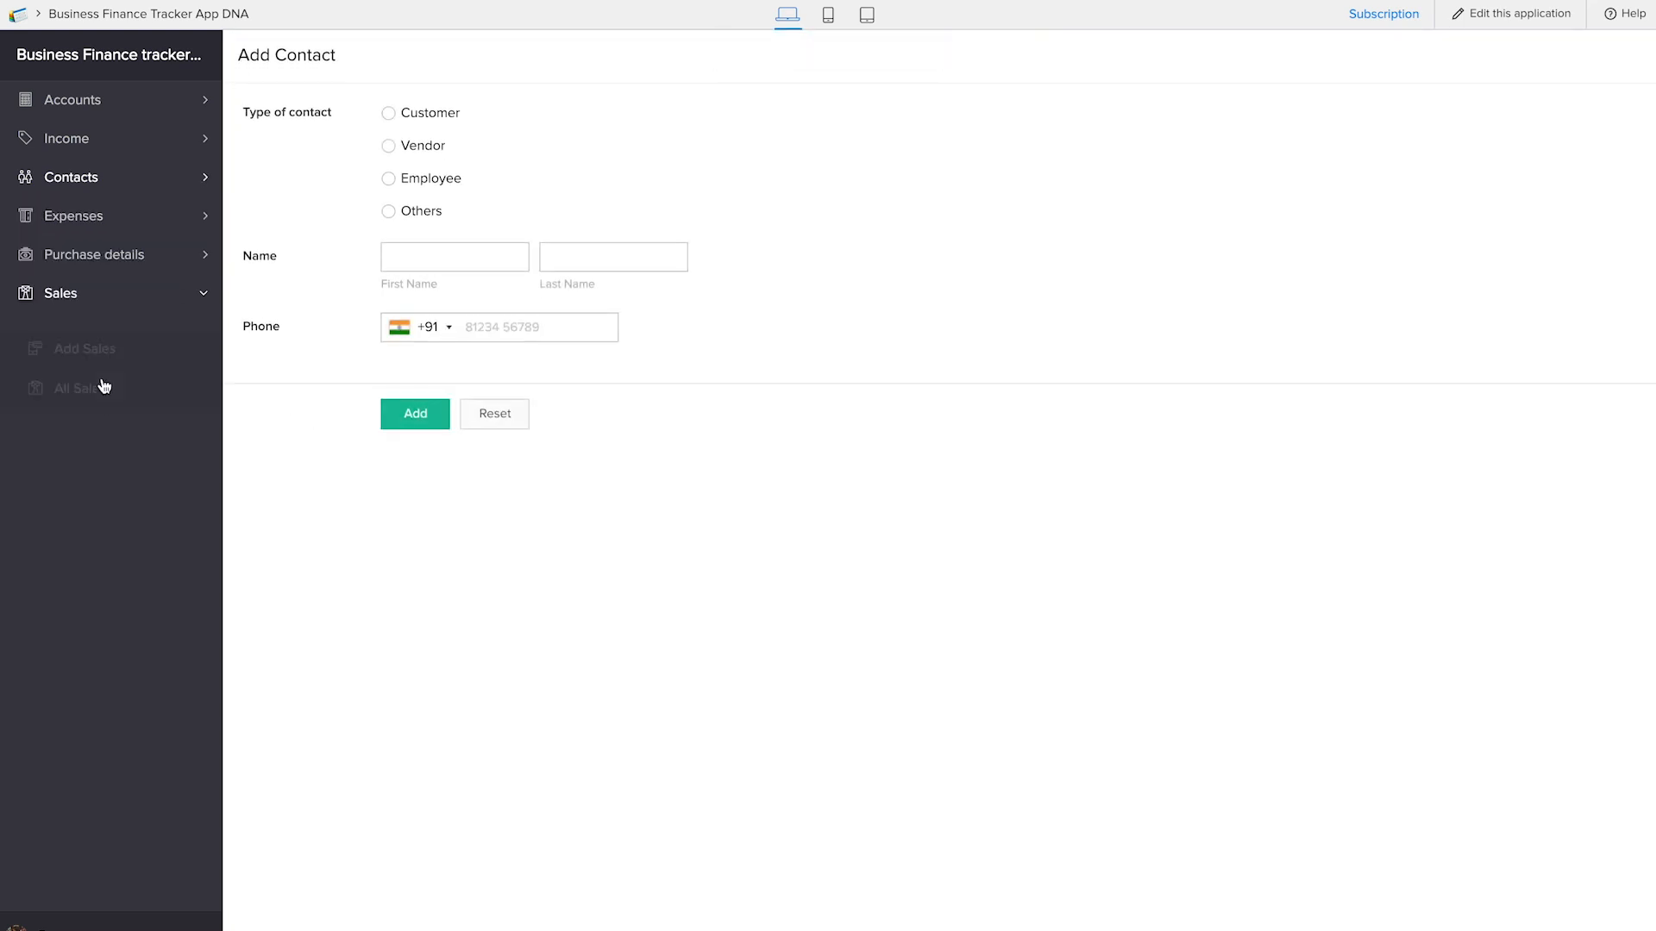
click(127, 341)
click(448, 166)
click(453, 201)
click(428, 217)
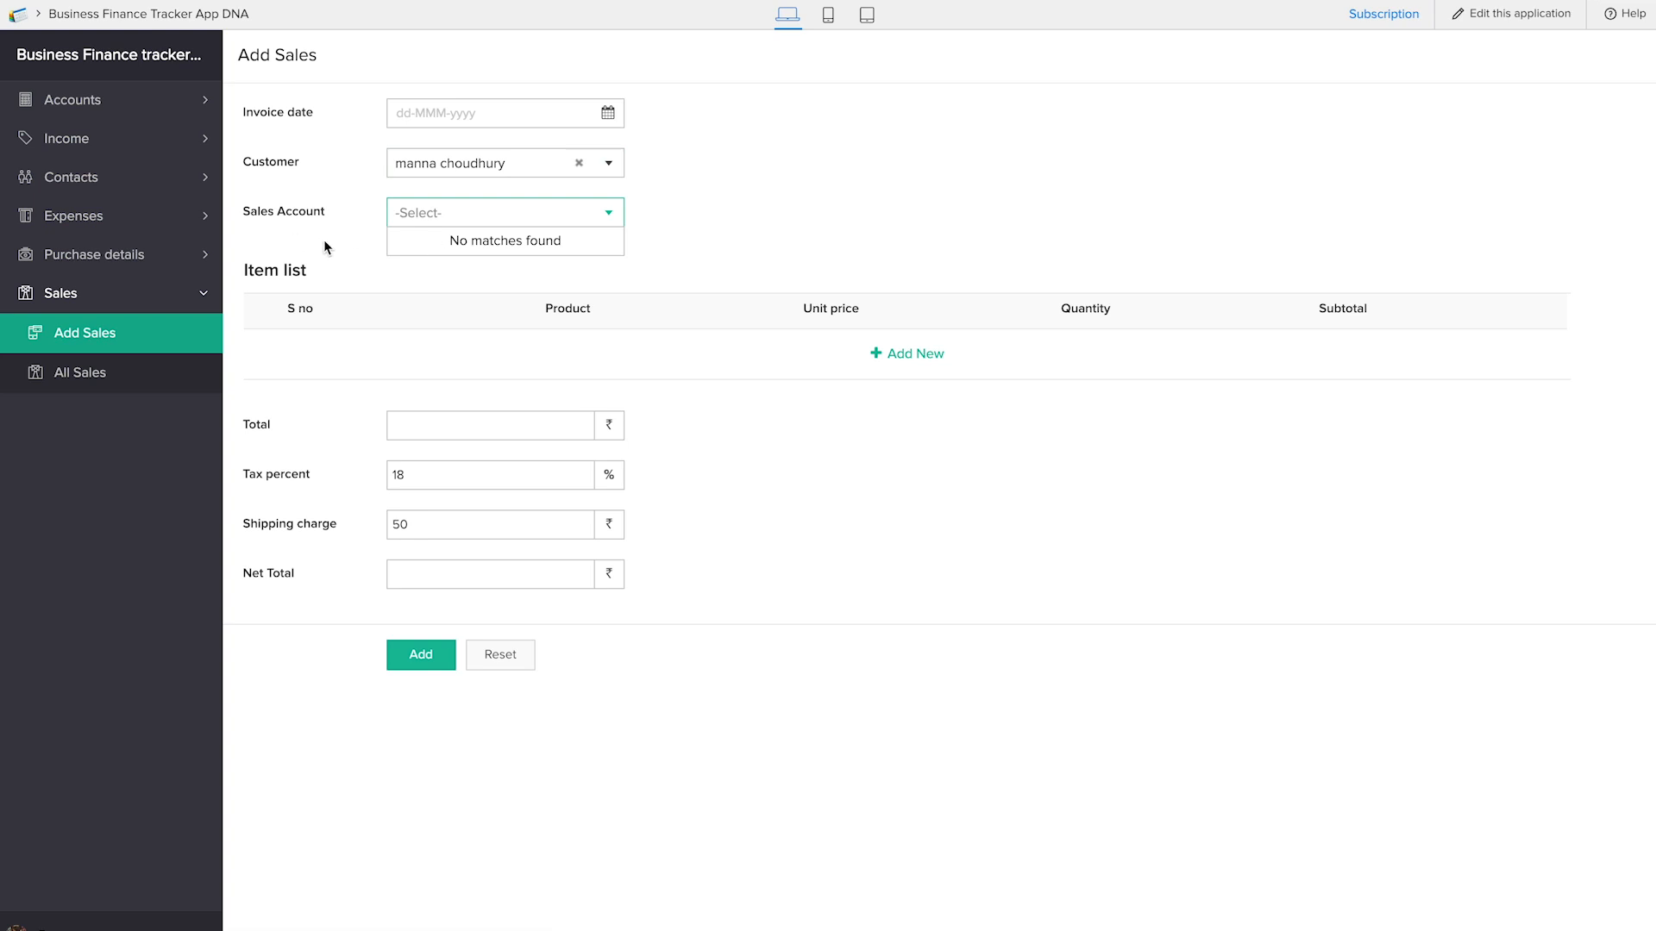
Review the existing accounts and start a new account record named SBI Bank, entering its account ID
click(114, 109)
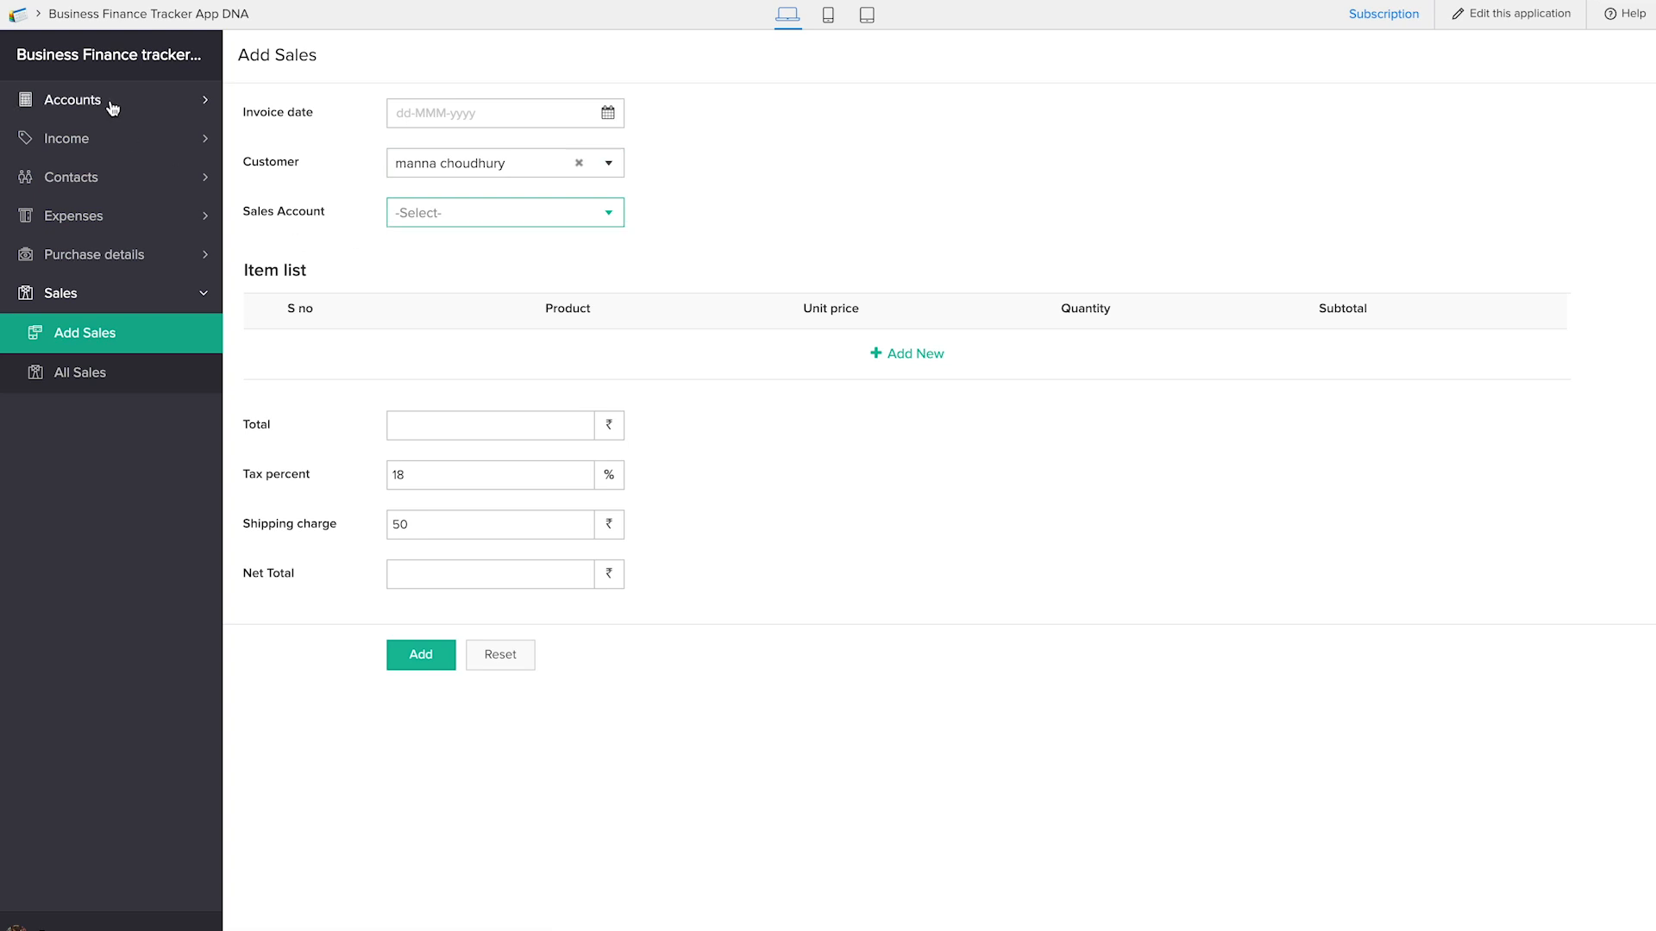
click(112, 179)
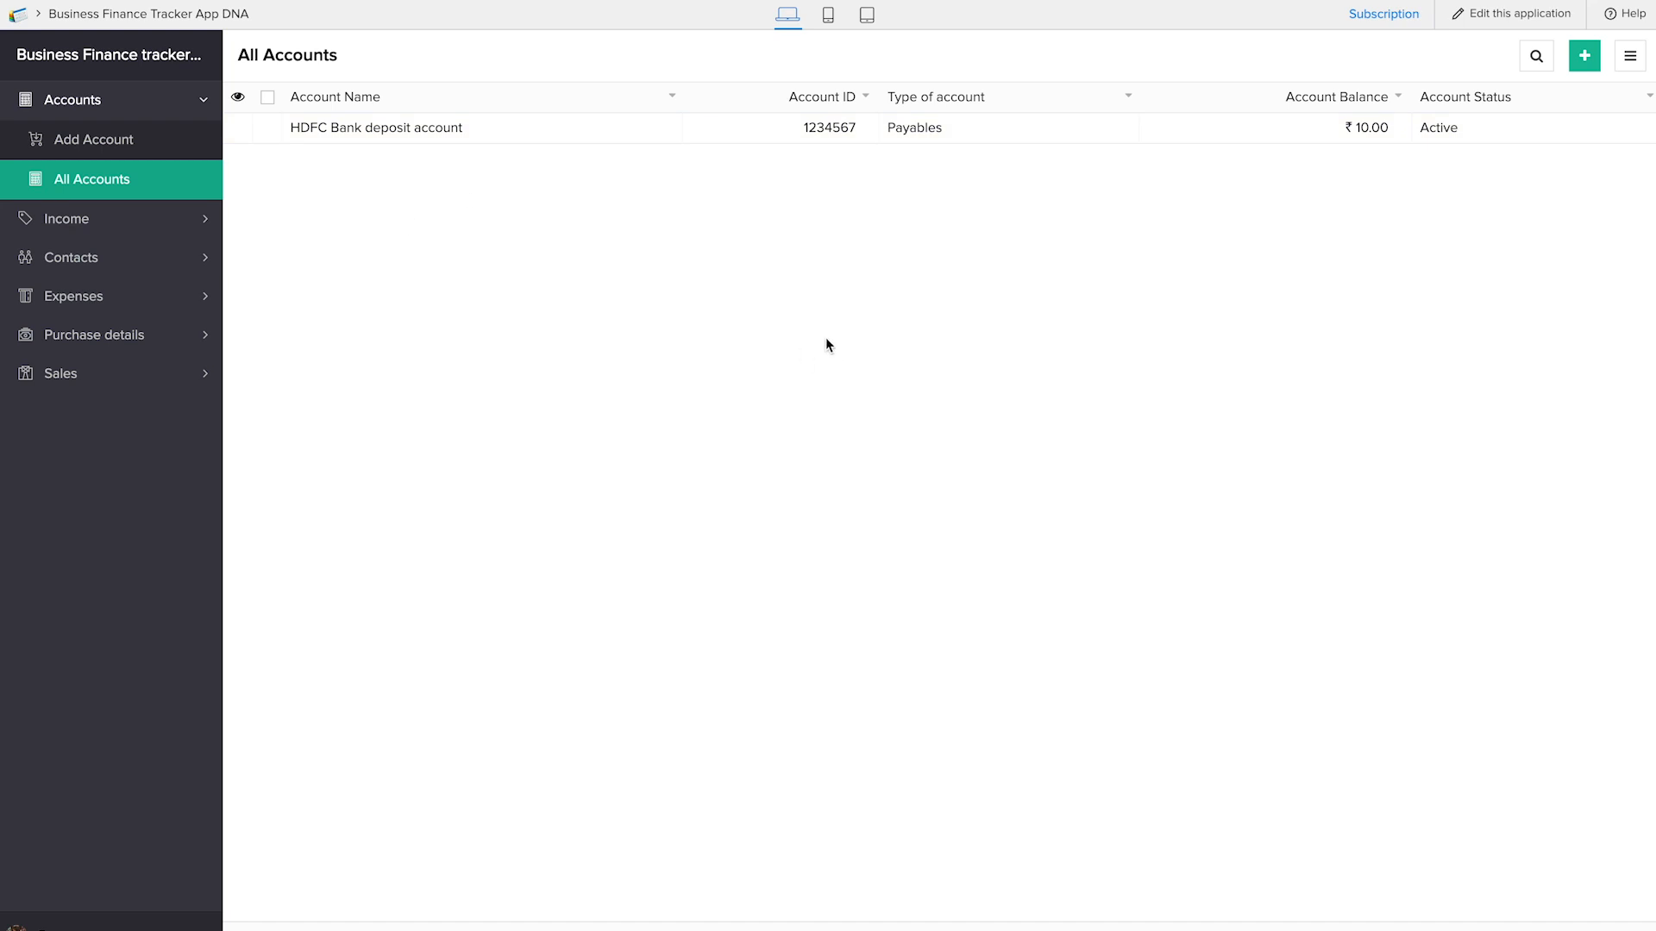
click(102, 141)
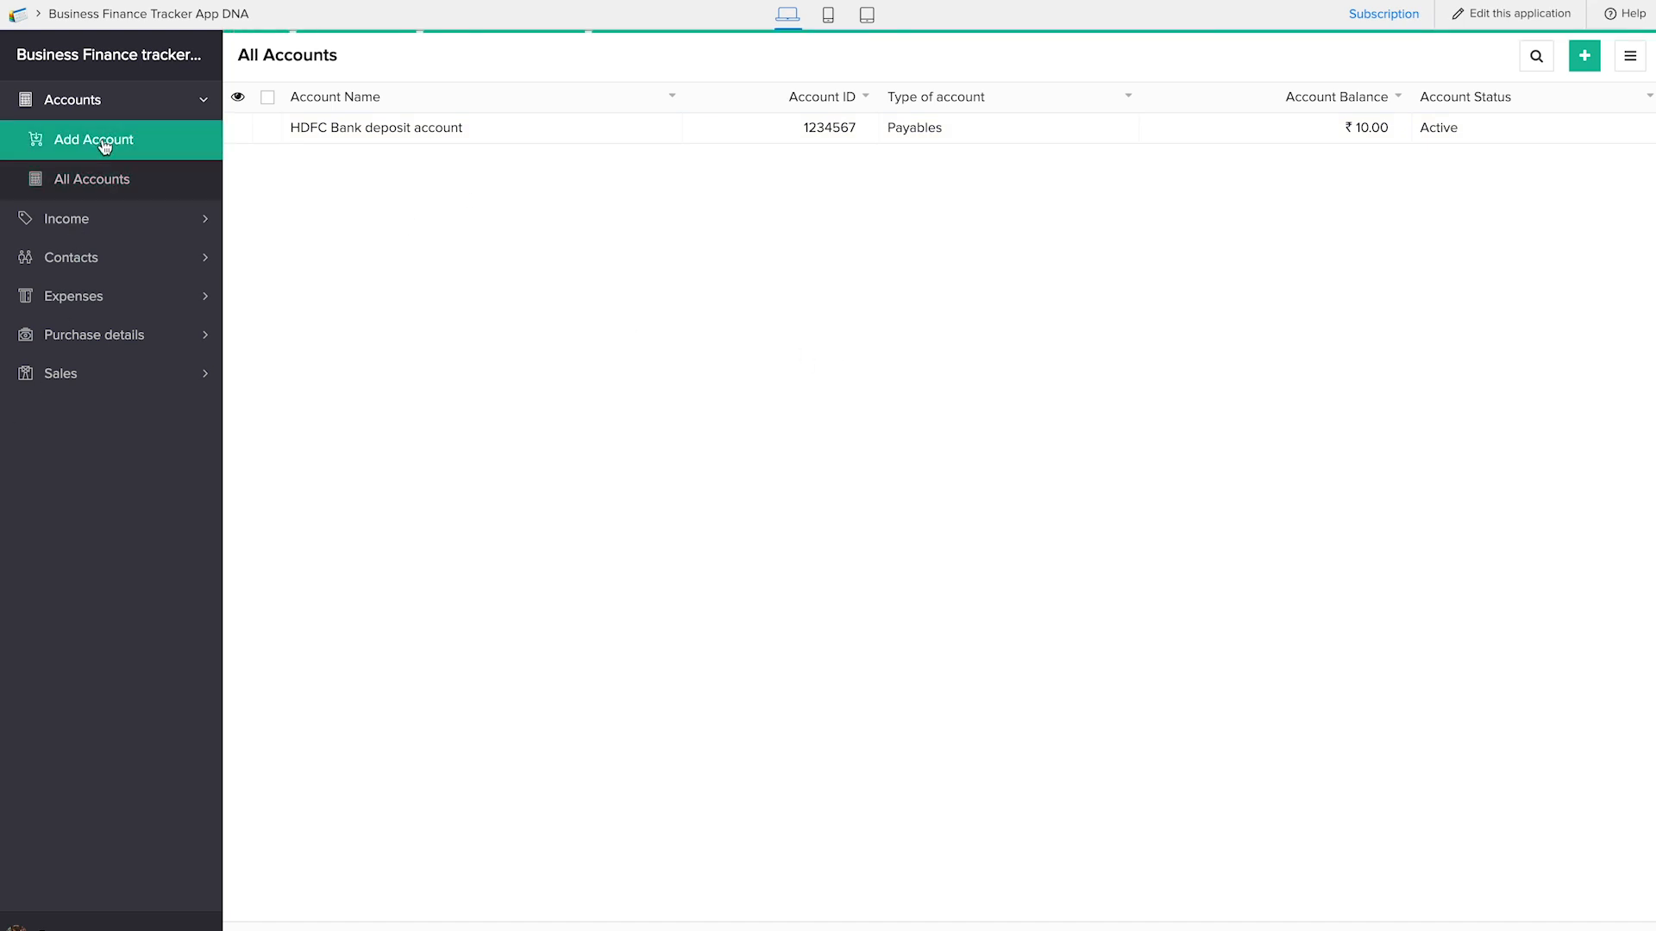
text(SBI Bank)
click(528, 162)
Set the account type to Receivables and the balance to 0, choose an account status, and add the SBI Bank account
click(601, 223)
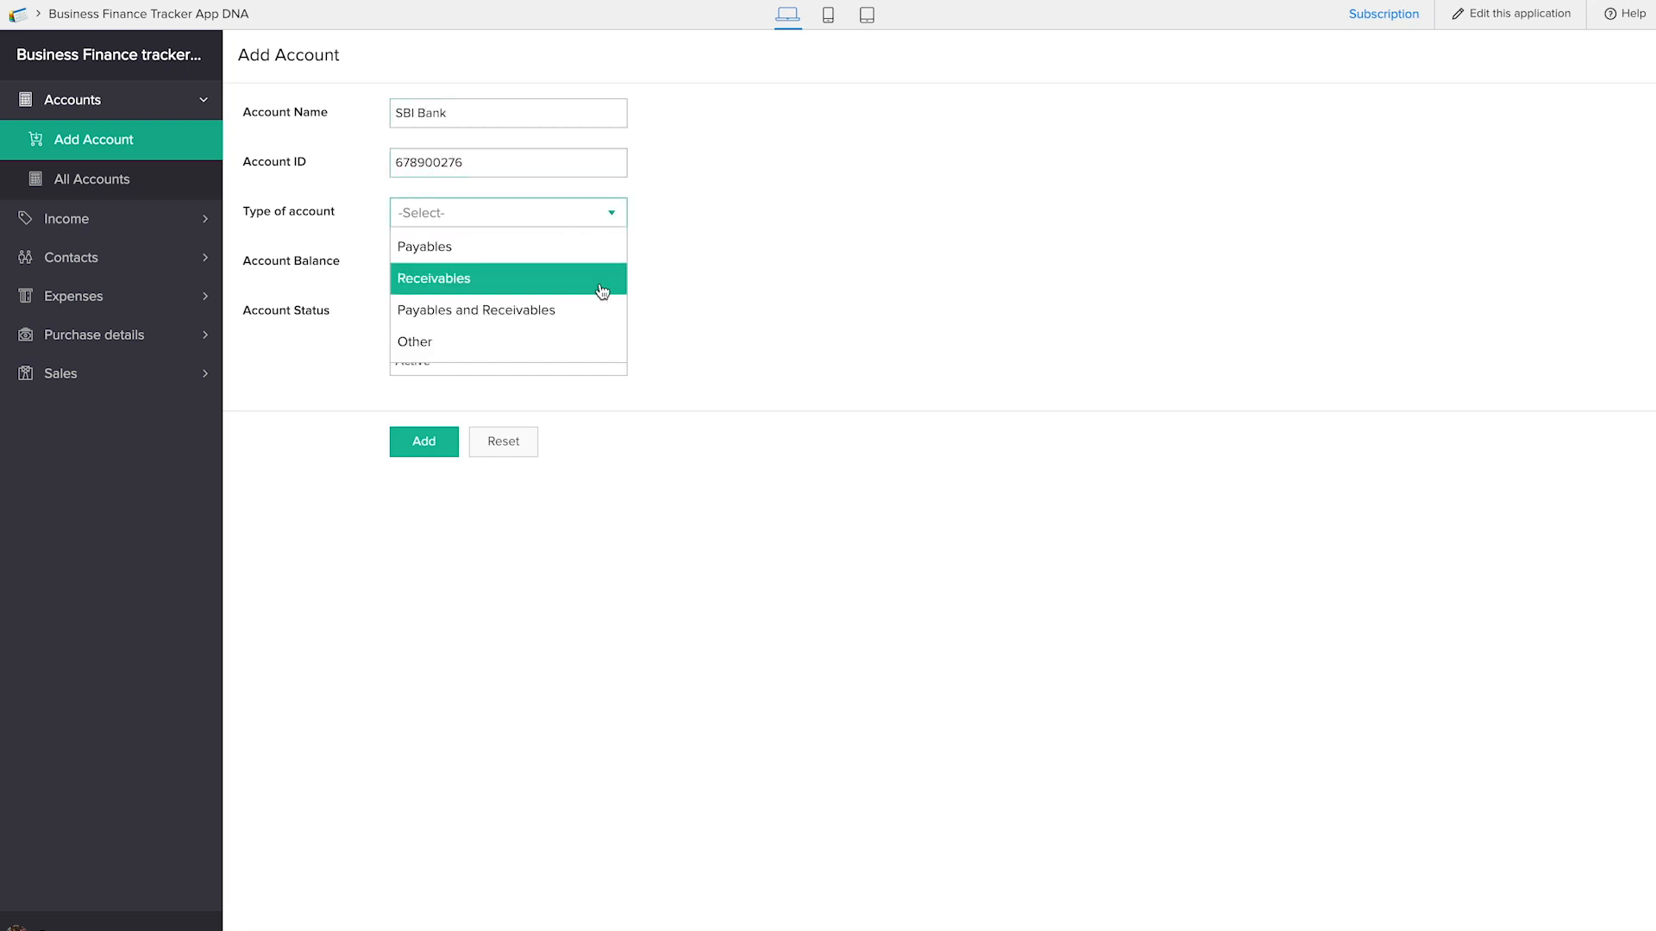
click(601, 279)
click(538, 273)
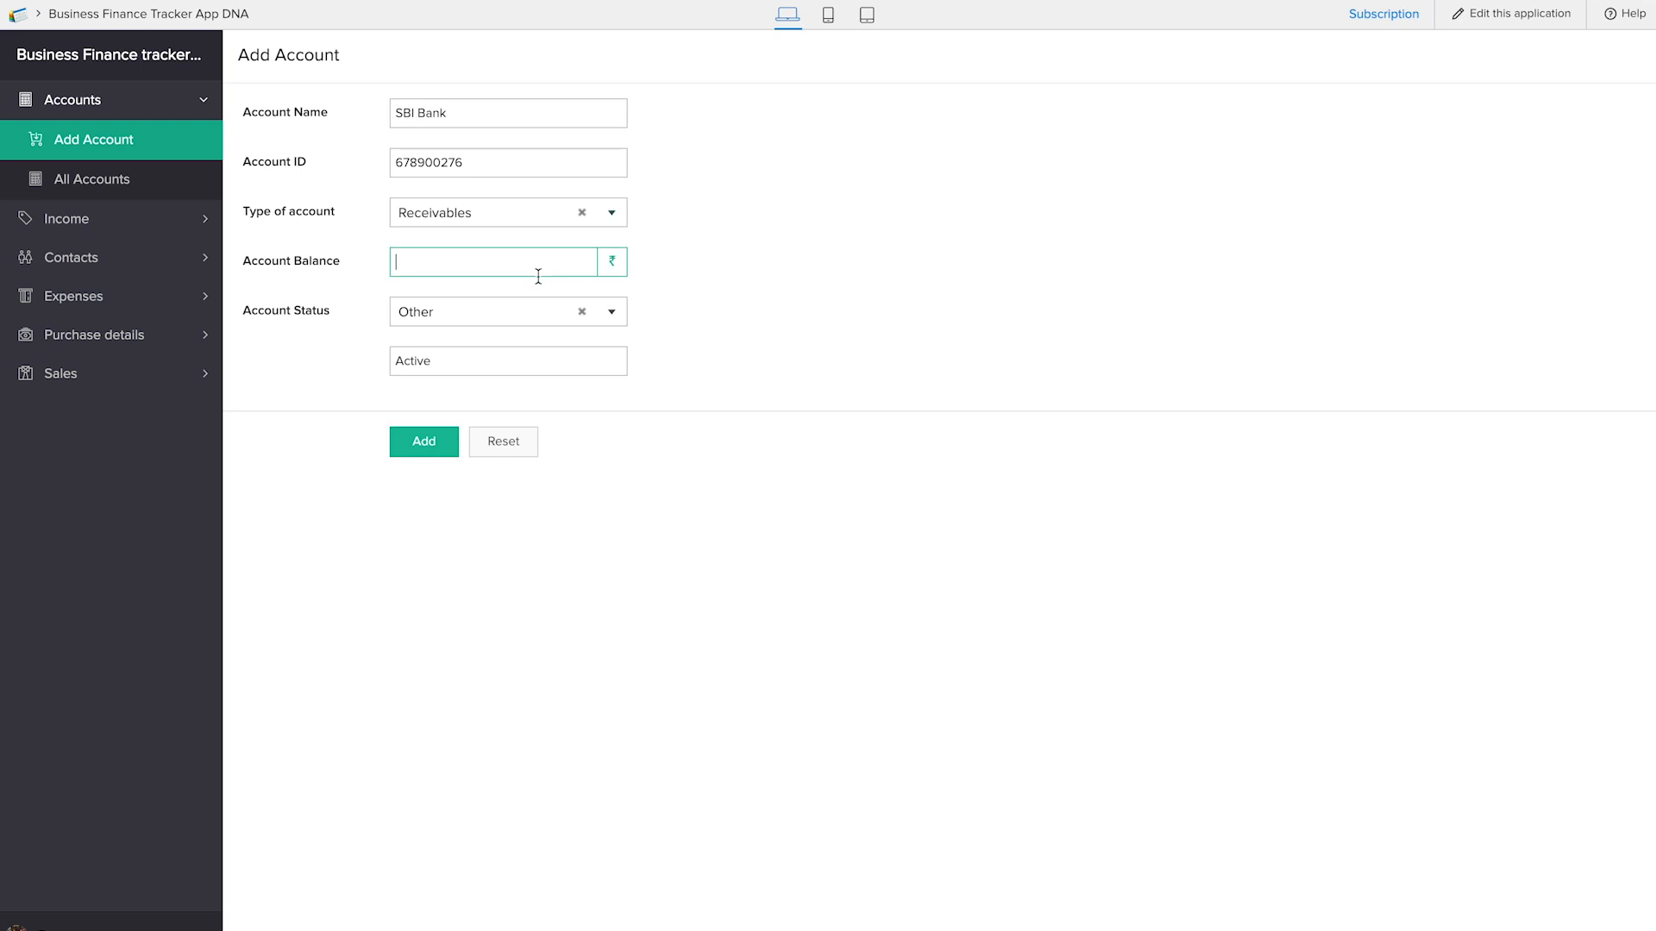
text(0)
click(580, 313)
click(580, 345)
click(439, 396)
click(129, 179)
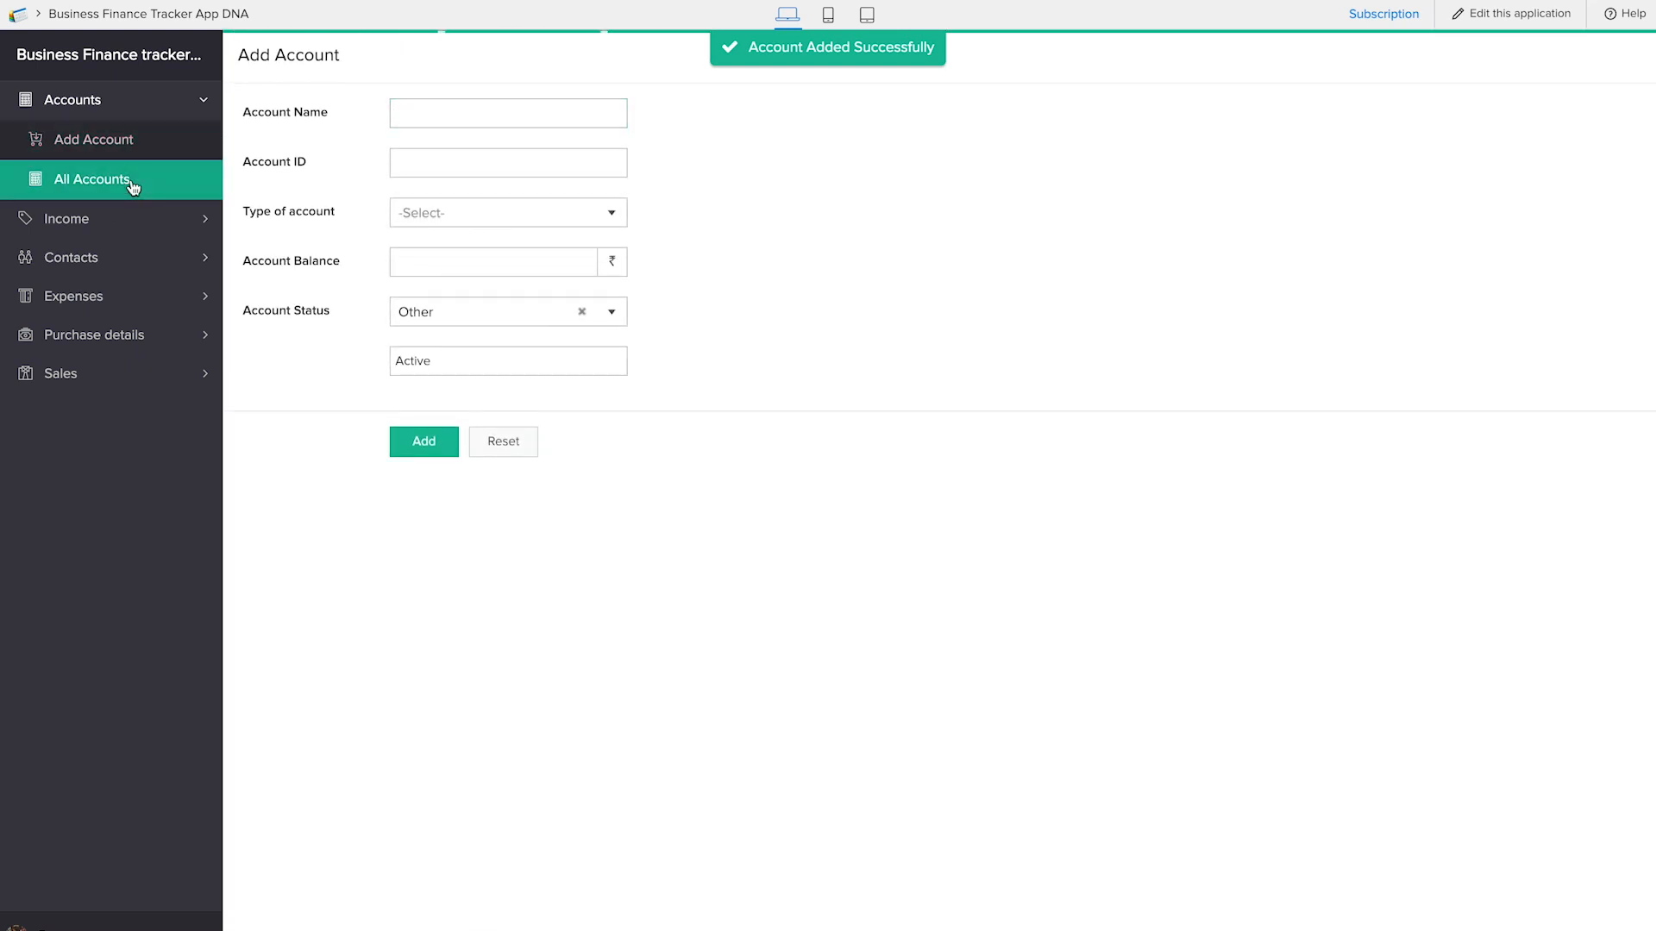
Start a sales record with invoice date 25-Jan-2019, the newly added customer and SBI Bank as the sales account
click(143, 373)
click(140, 343)
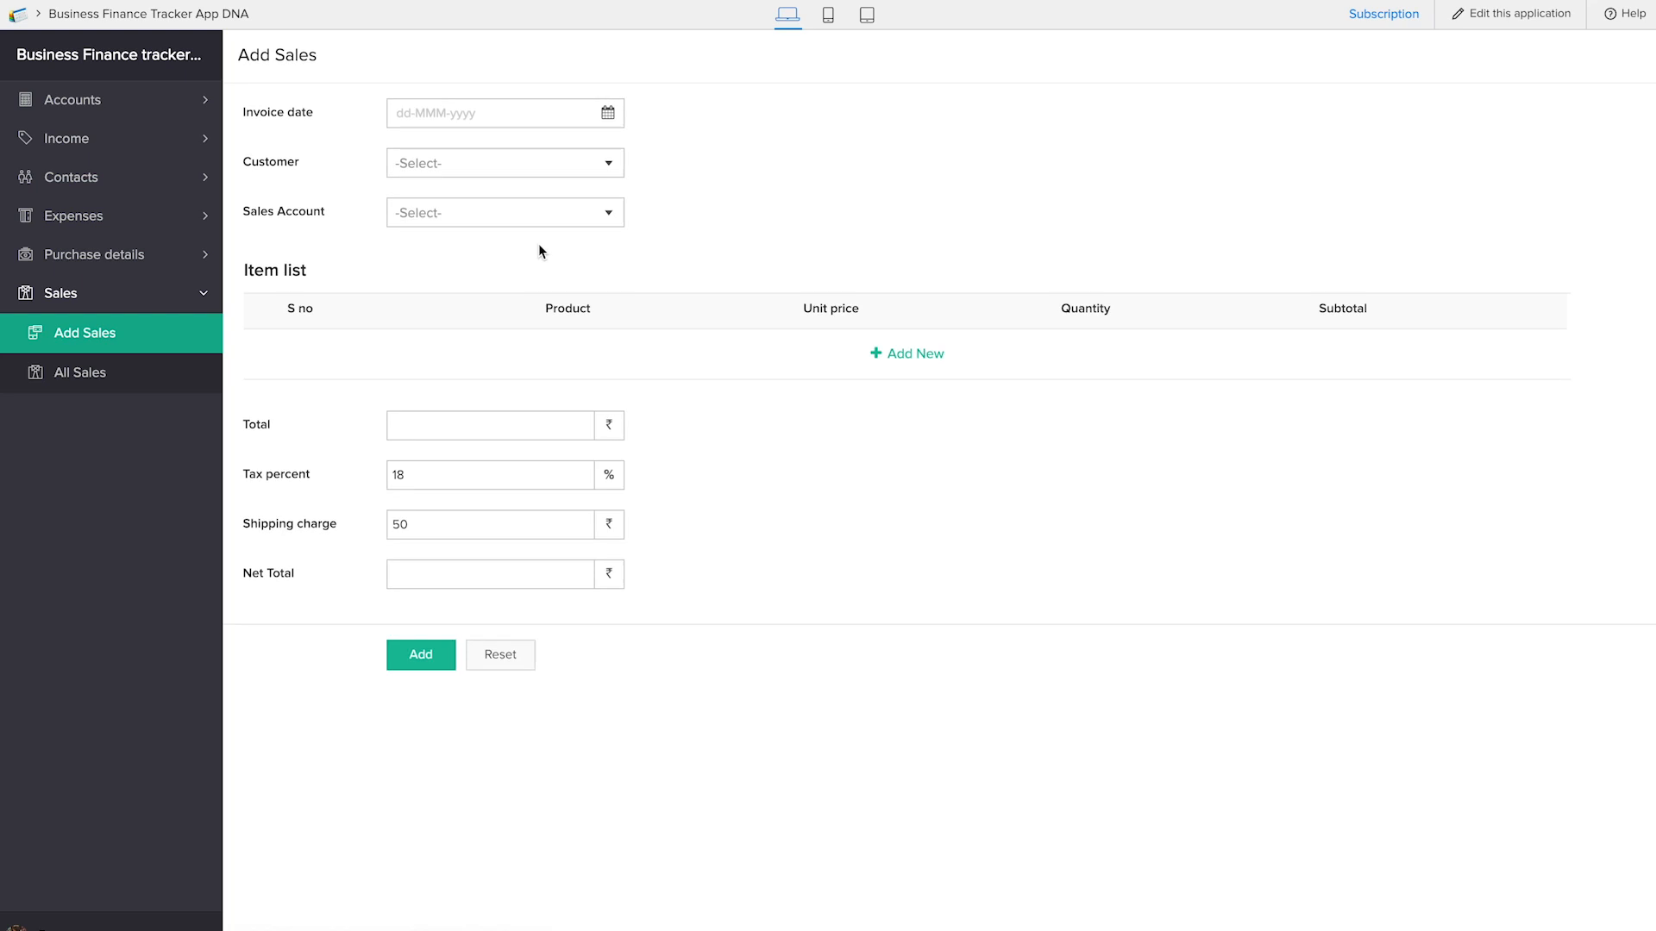
click(471, 123)
click(596, 330)
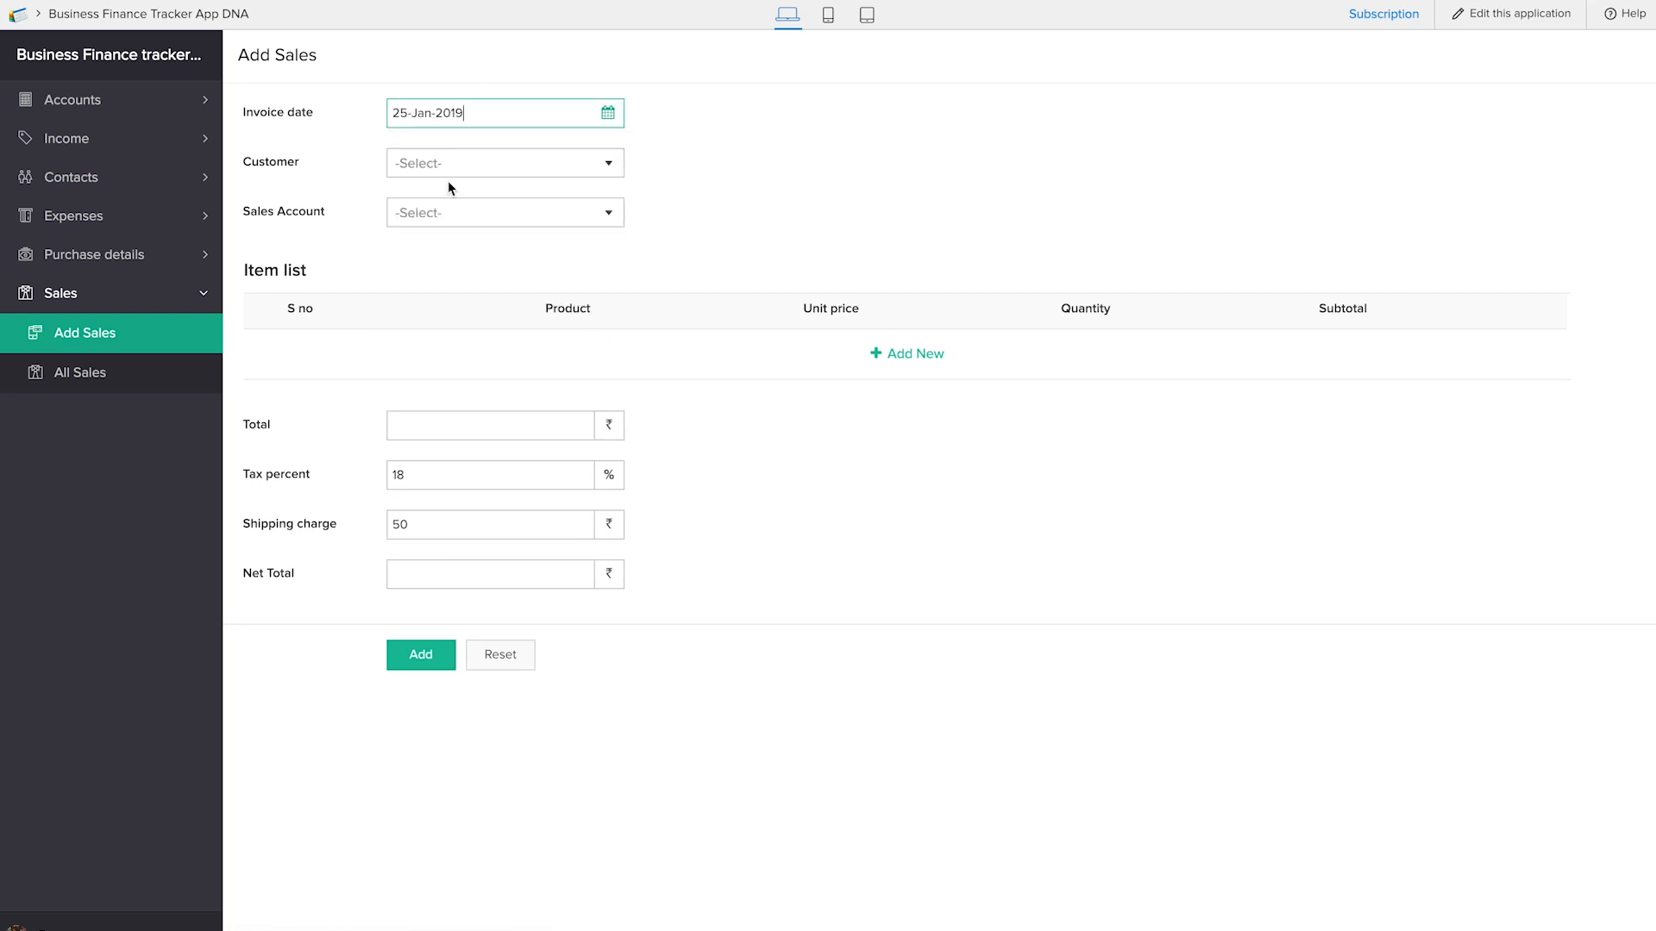
click(441, 167)
click(449, 193)
click(450, 216)
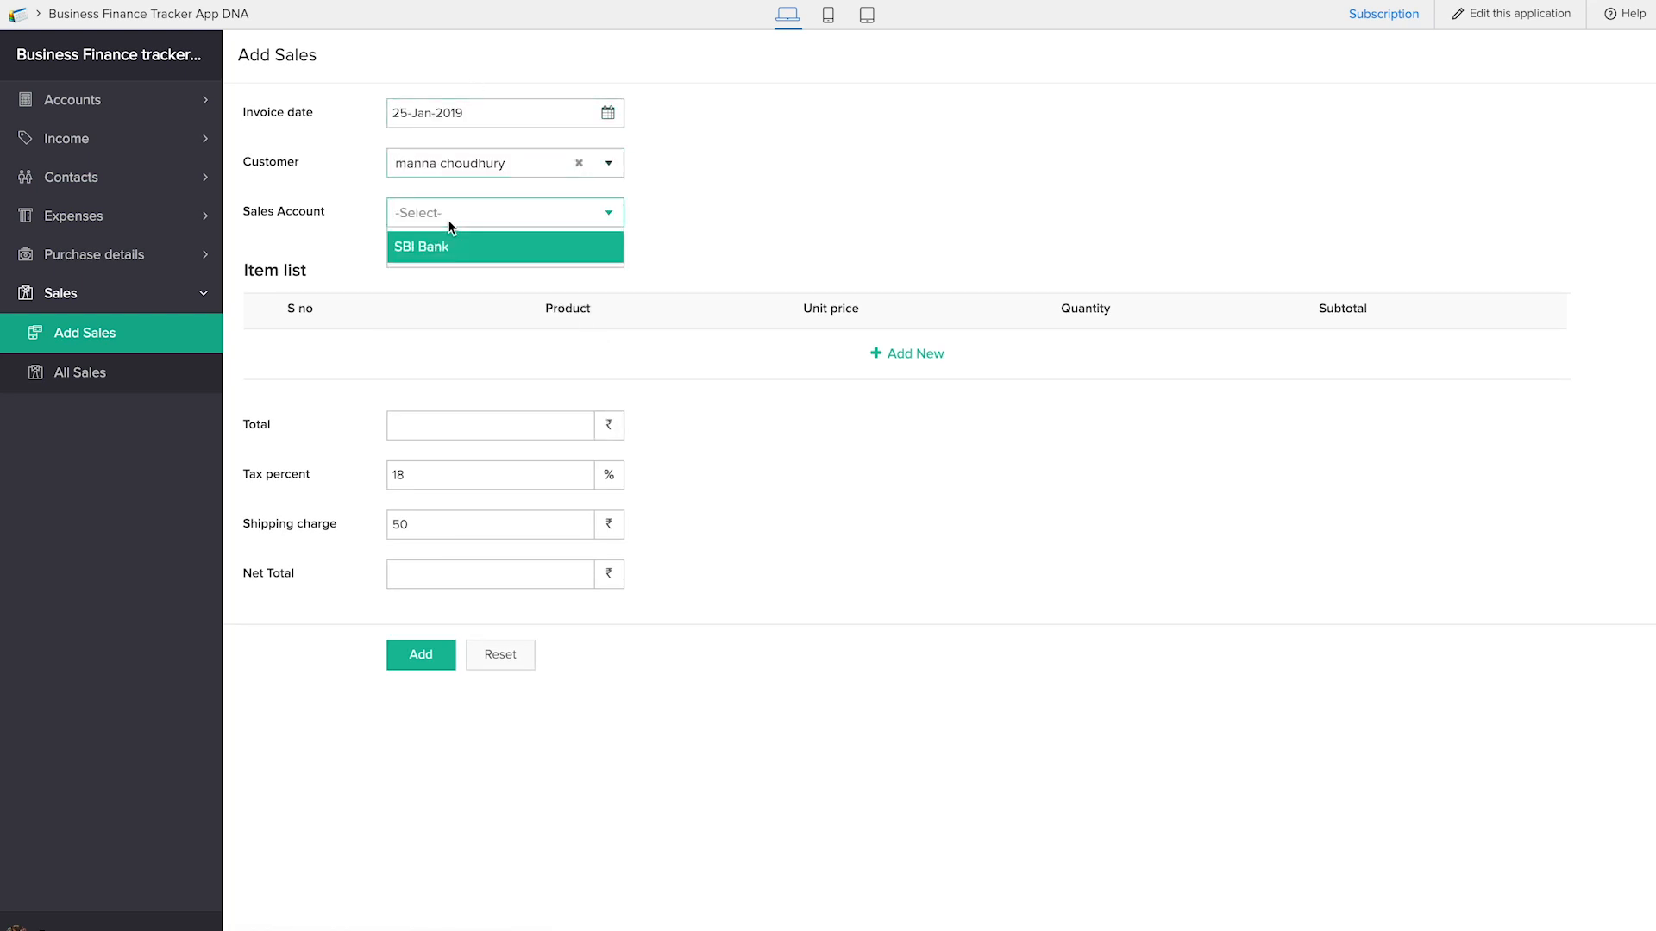
click(421, 250)
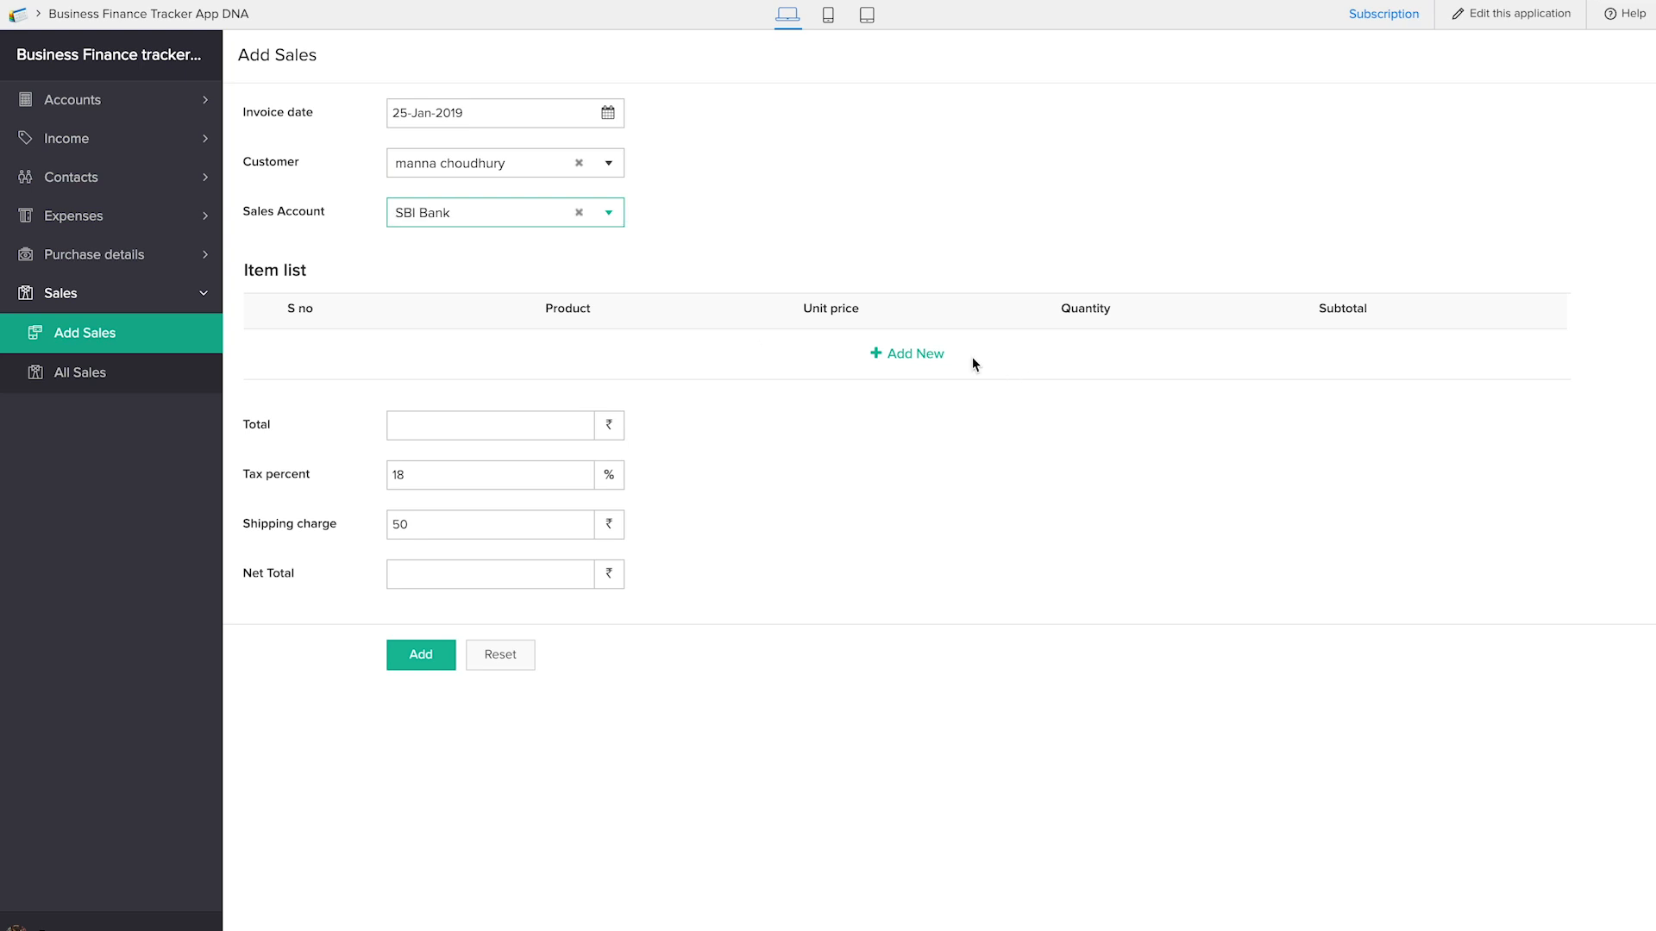
Add an item row with S no 1, product kll, unit price 5 and quantity 9
click(912, 355)
click(307, 357)
text(1)
key(Tab)
key(Tab)
text(5)
key(Tab)
text(9)
key(Tab)
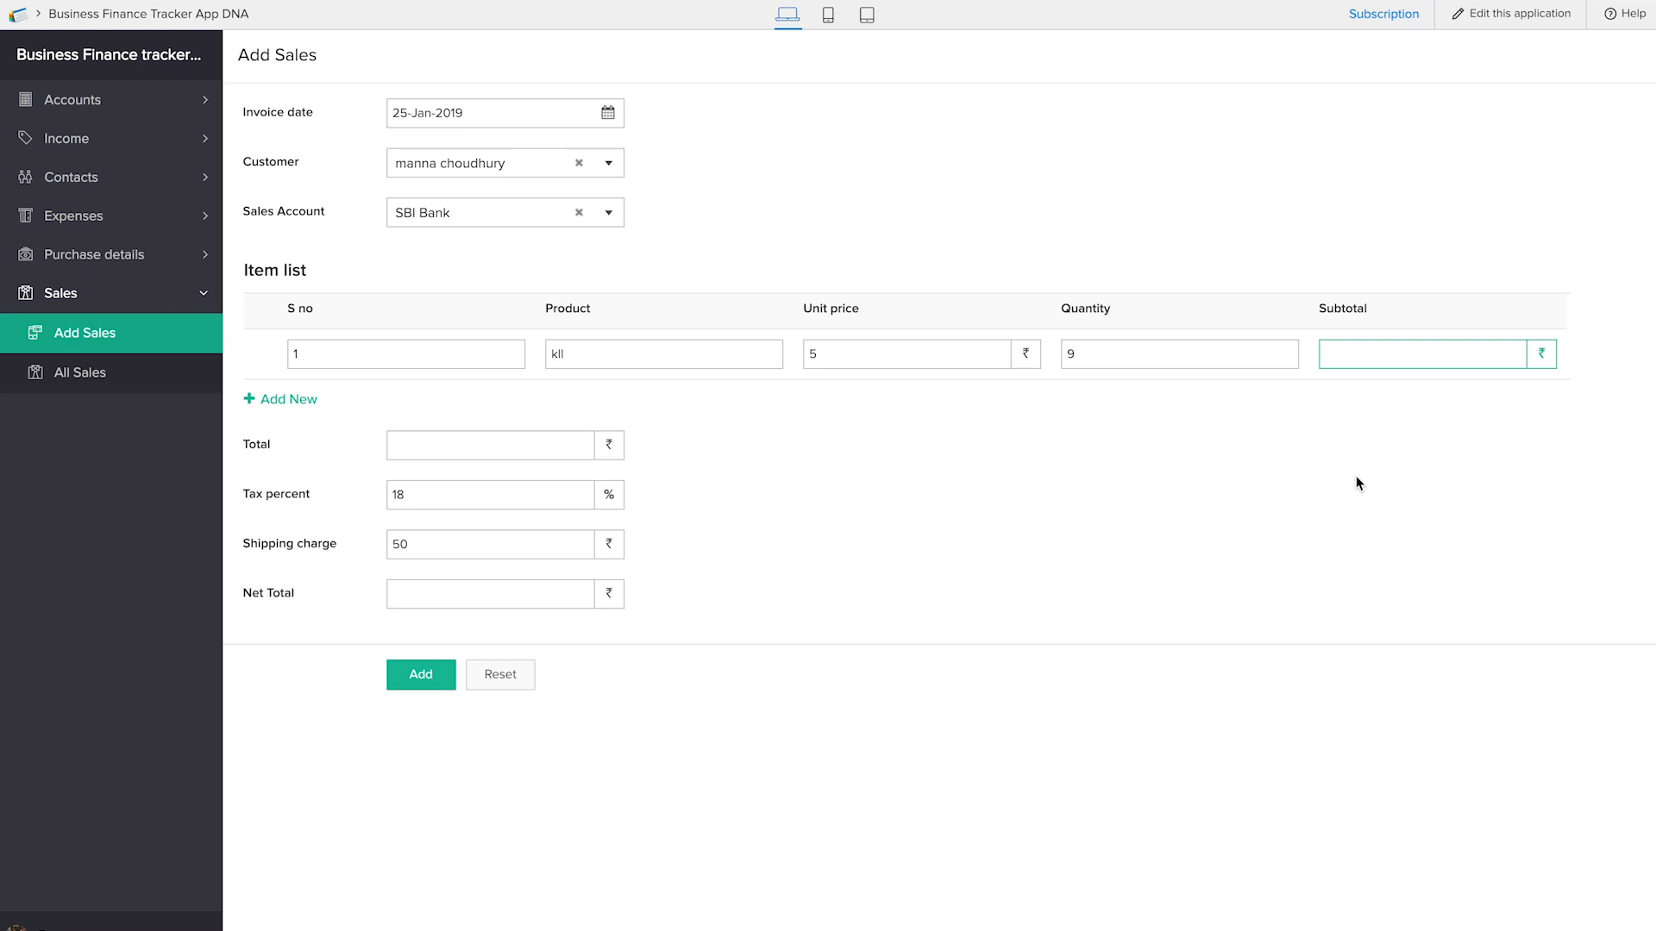
Set the tax percent of the sales record to 20
click(393, 498)
click(405, 543)
click(439, 495)
text(20)
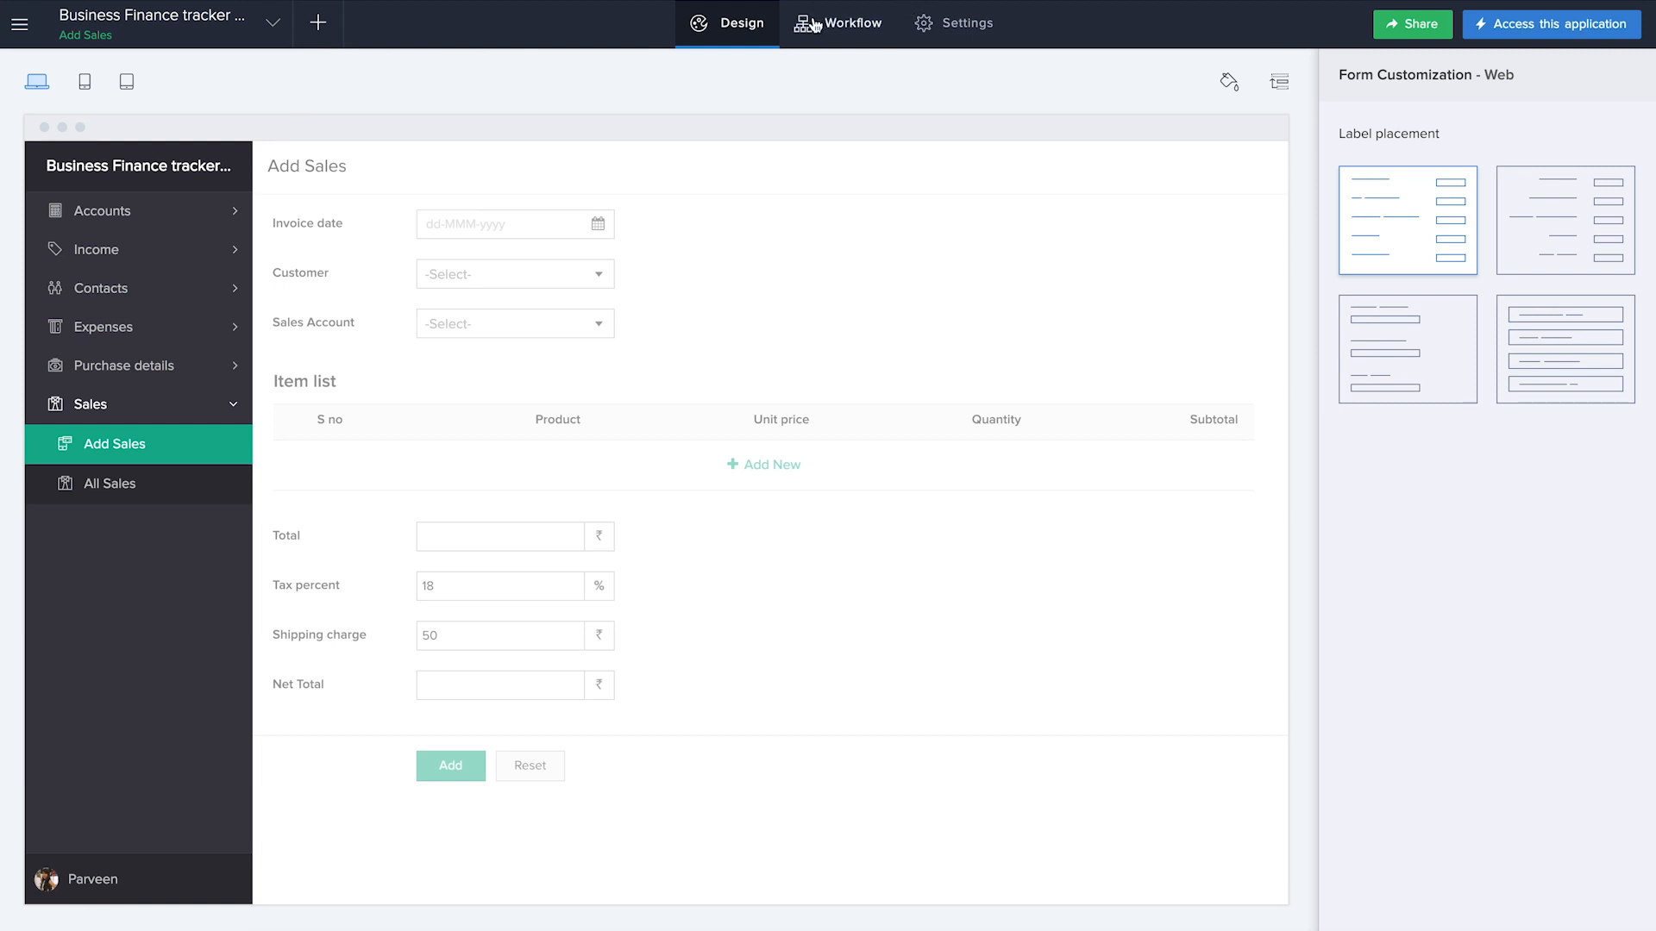
Copy the full Unit price Deluge script from the Add Bill form's calculate total workflow and close it without changes
click(815, 24)
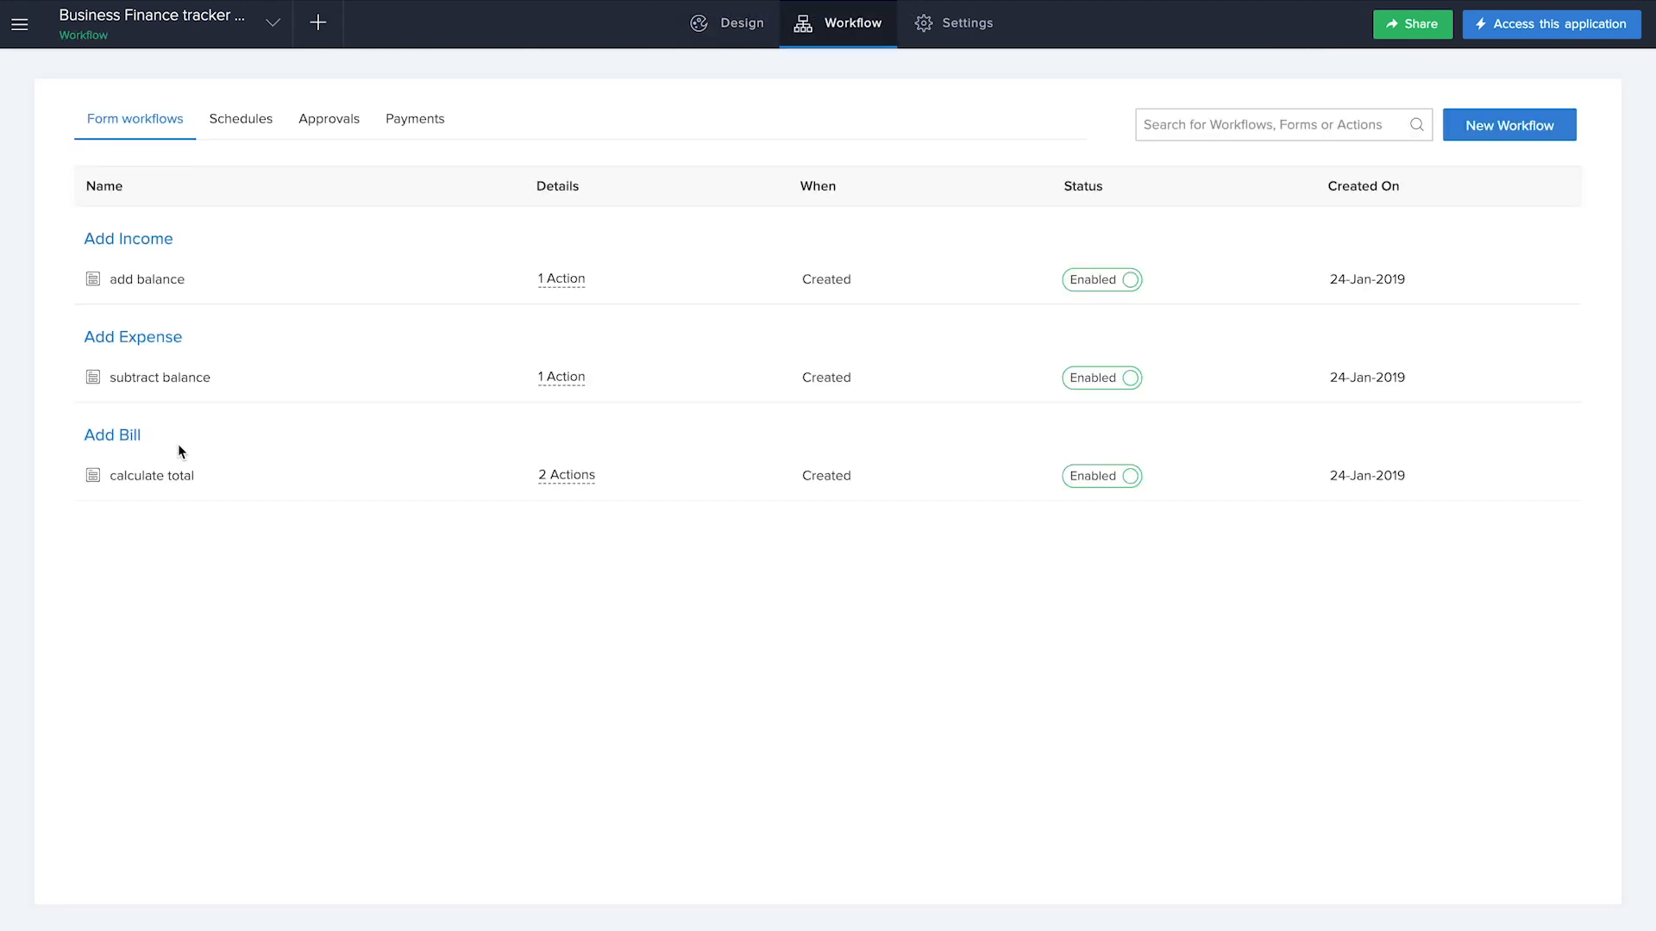
click(135, 477)
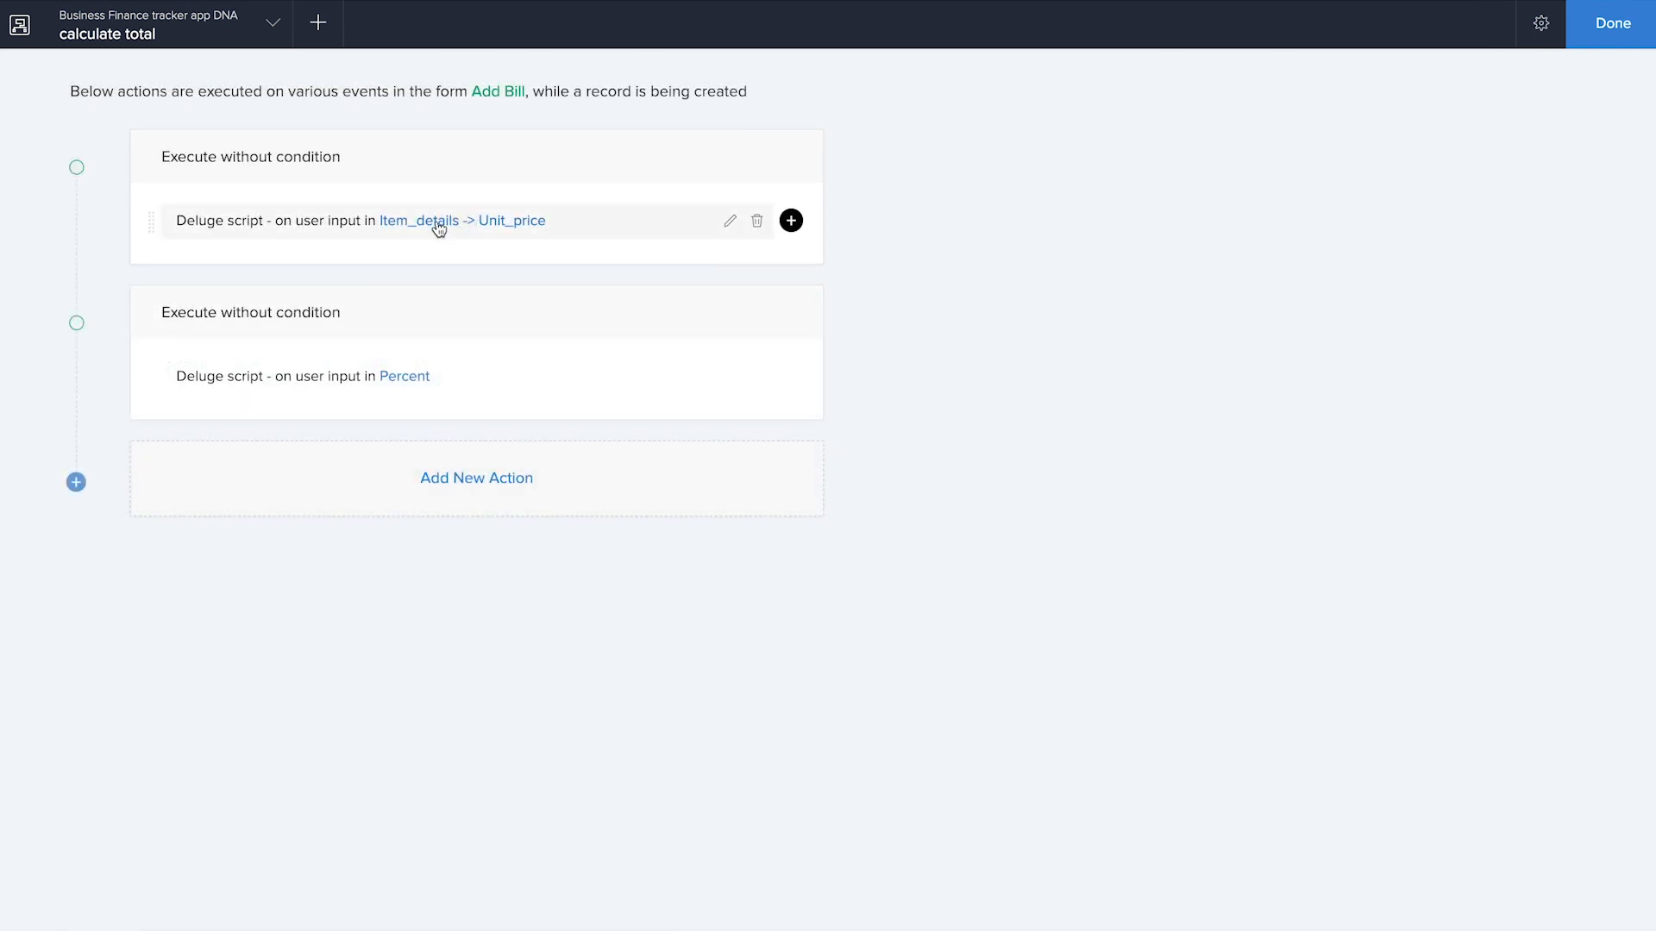
click(573, 223)
click(690, 138)
drag(690, 138, 932, 650)
key(ctrl+c)
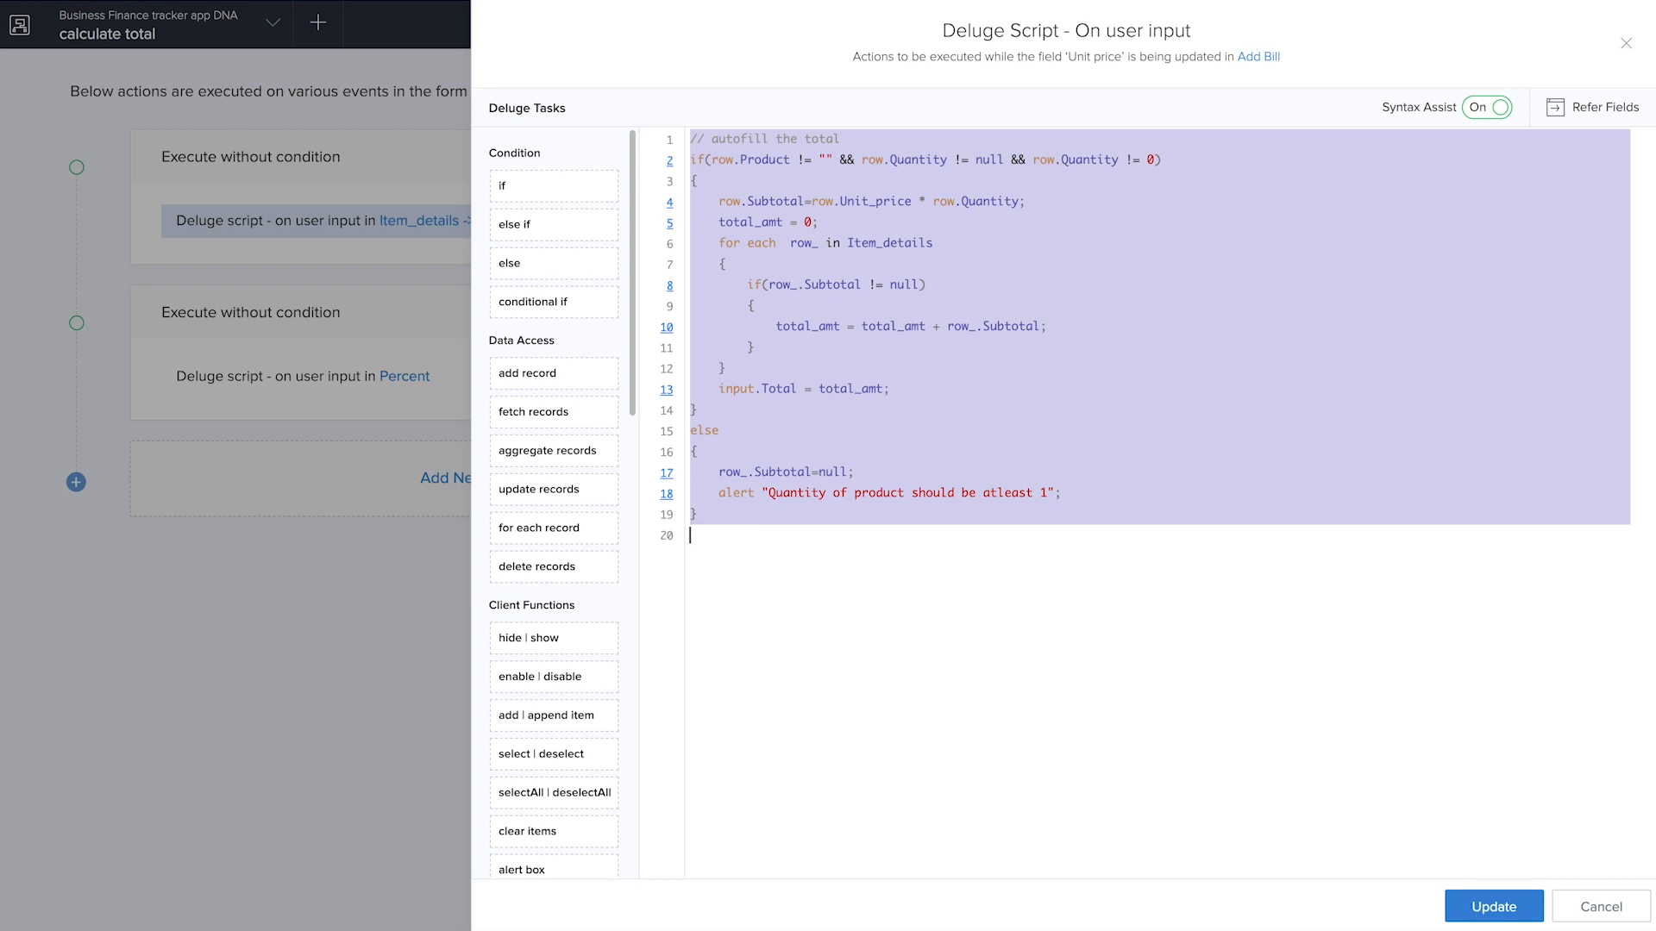
click(1602, 907)
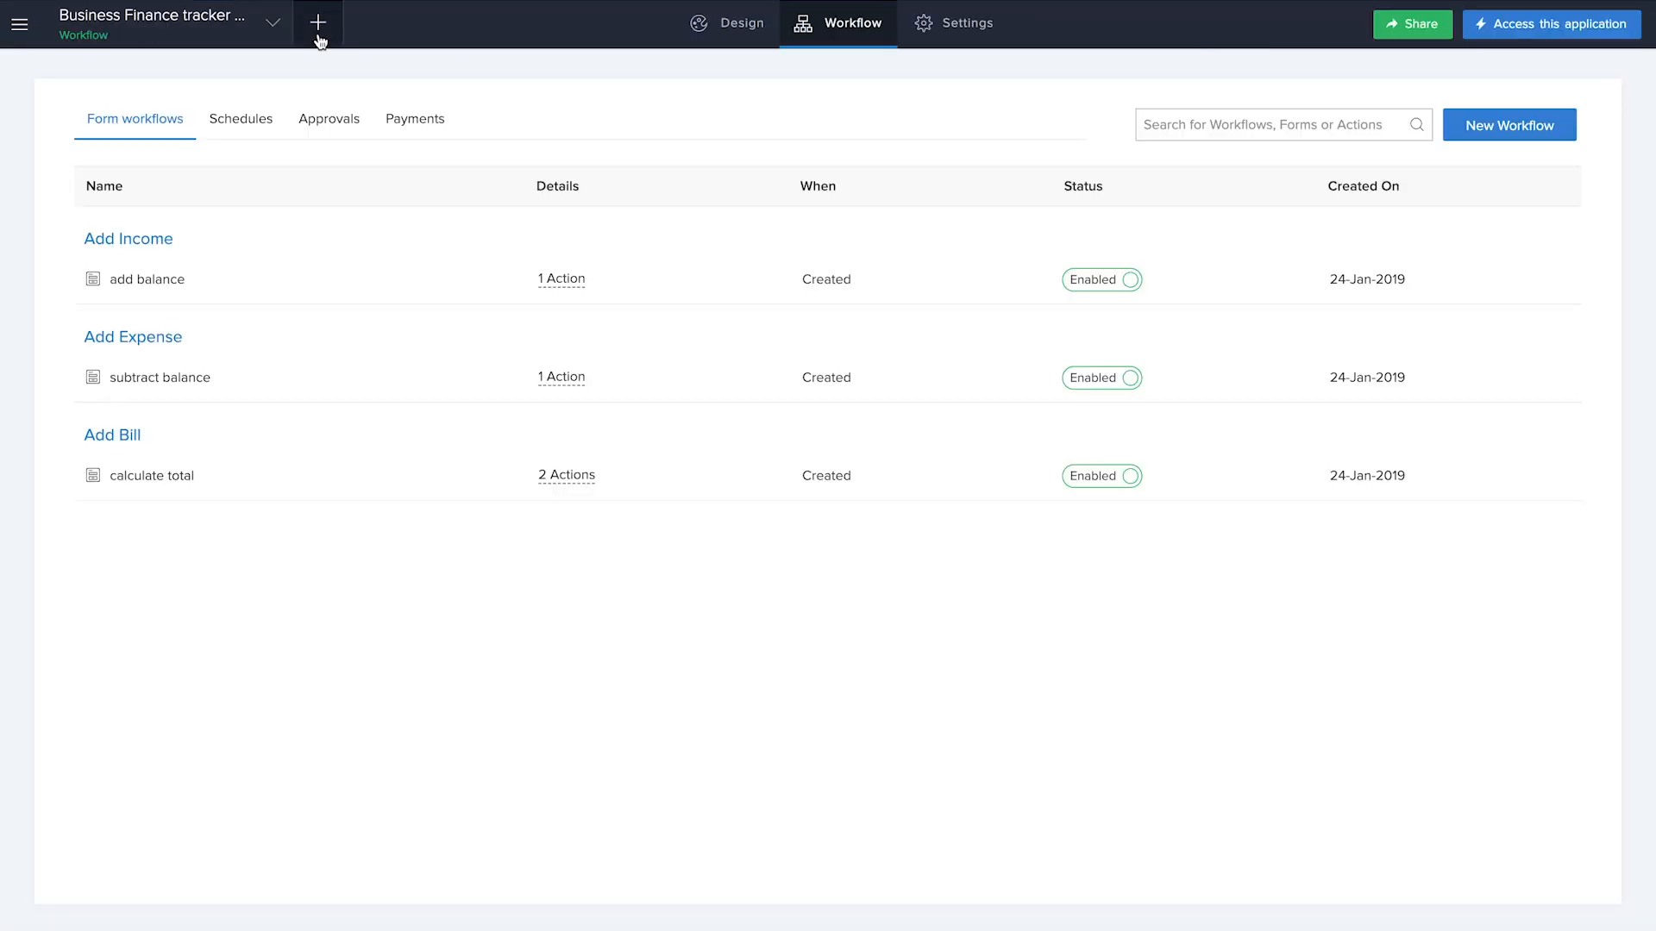
Create a form workflow named calculate that runs when a record is created in the Add Sales form
click(318, 34)
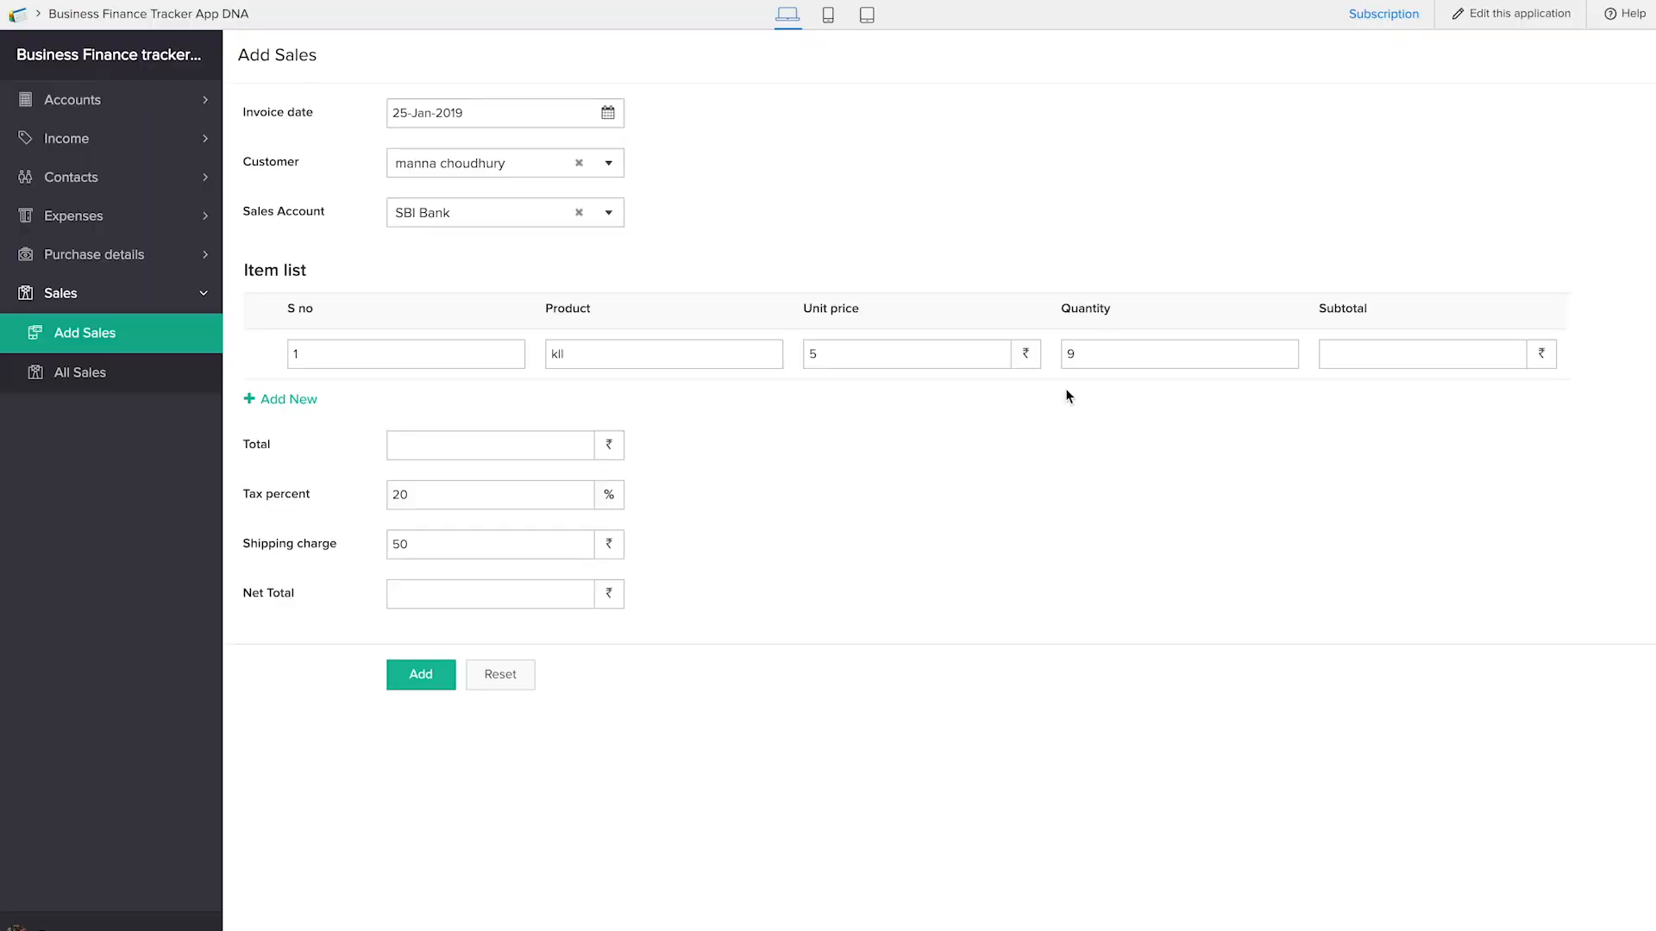
click(1113, 350)
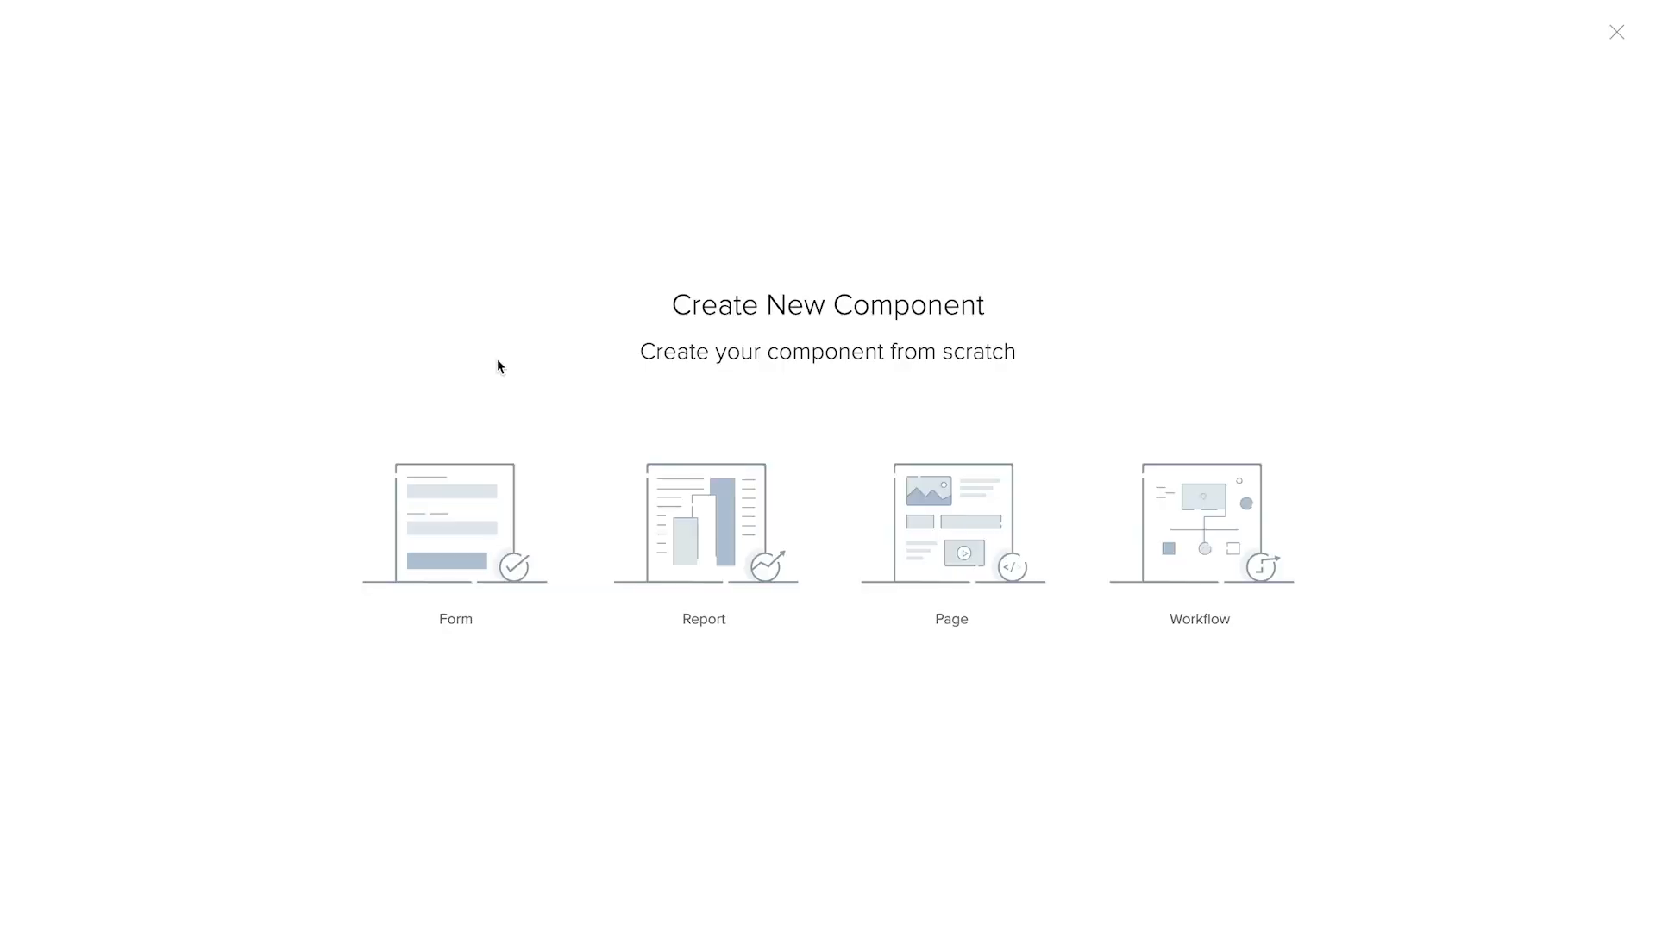
click(1205, 535)
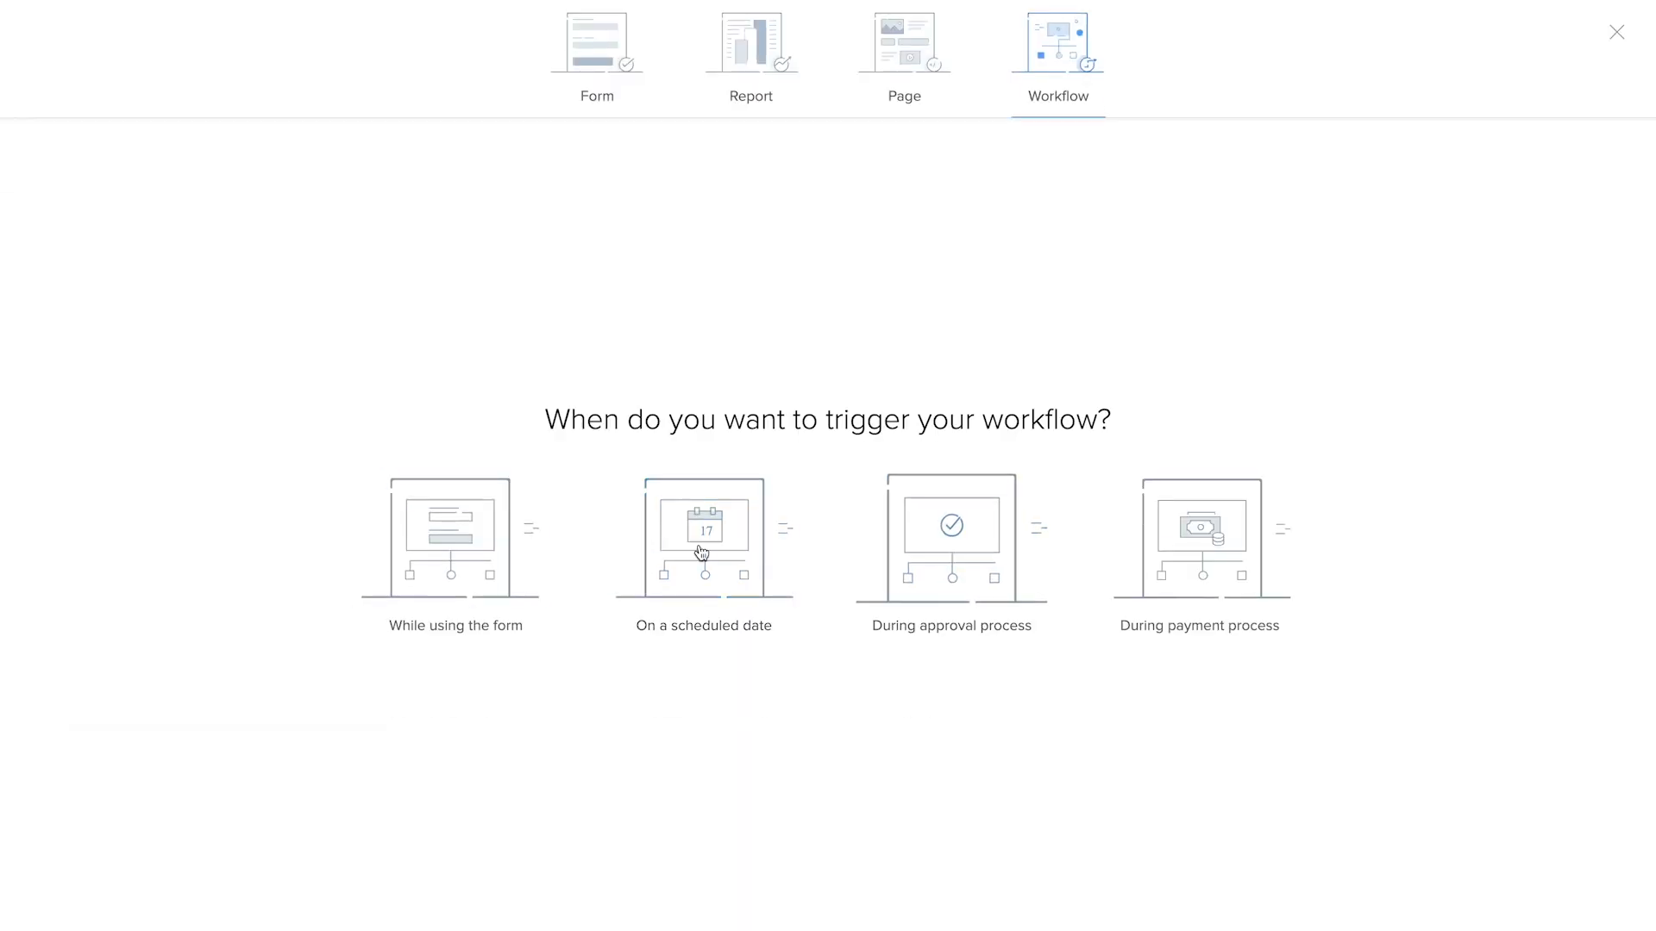
click(480, 569)
click(954, 391)
scroll(915, 595, down, 1)
click(907, 595)
click(837, 547)
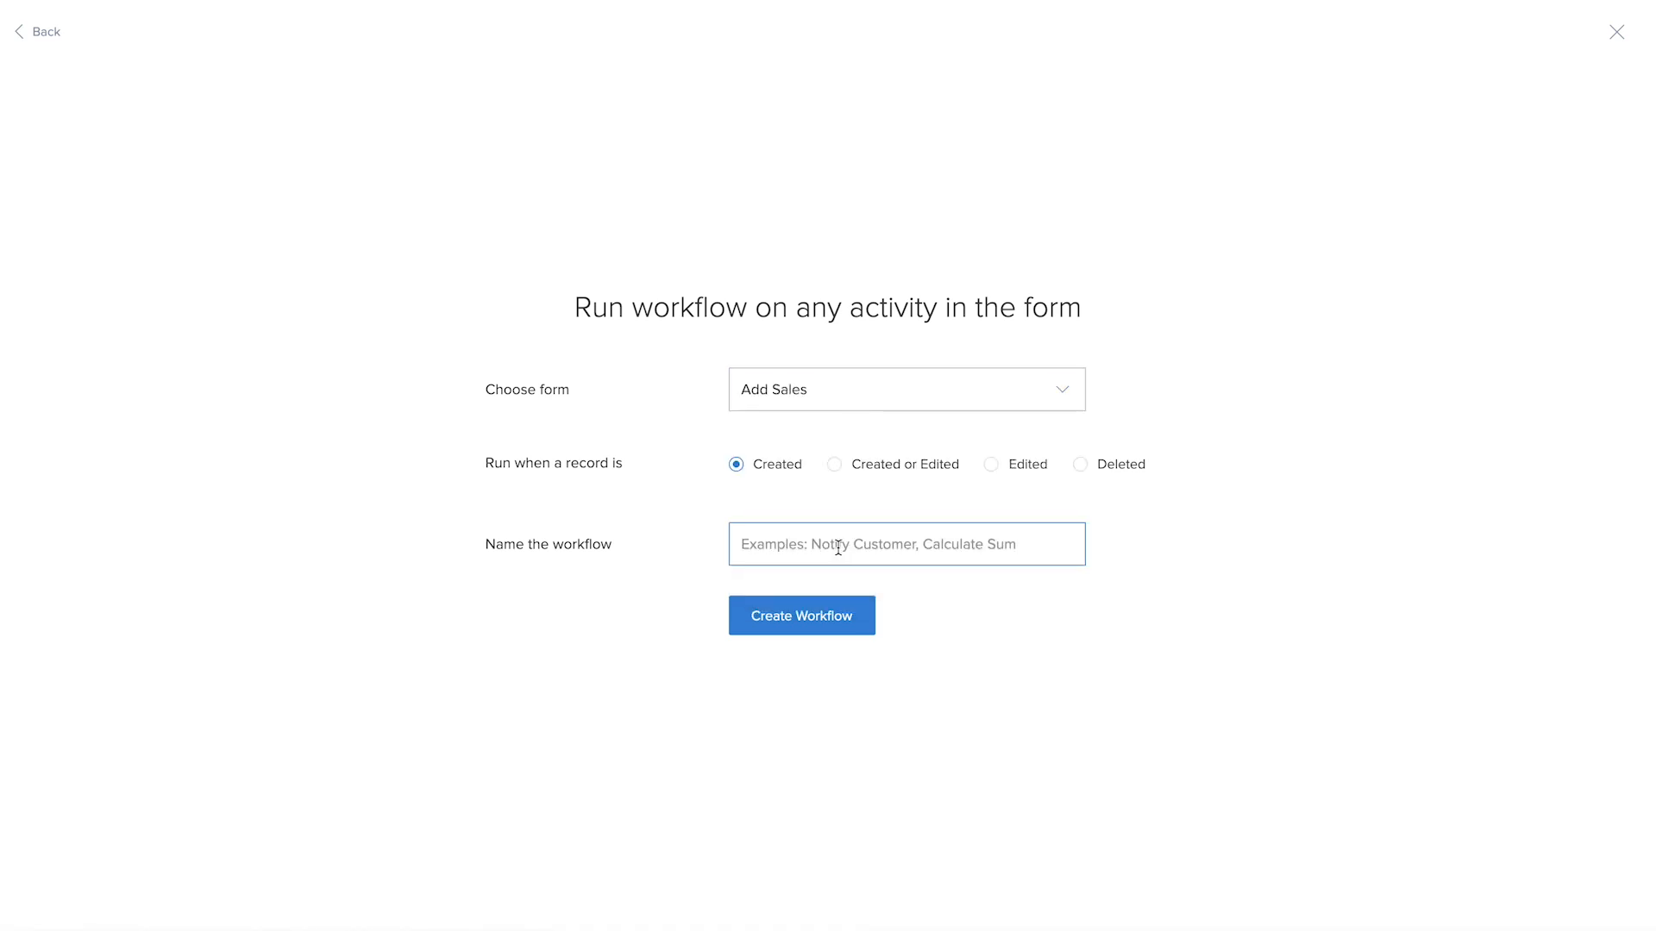
text(calculate)
click(759, 615)
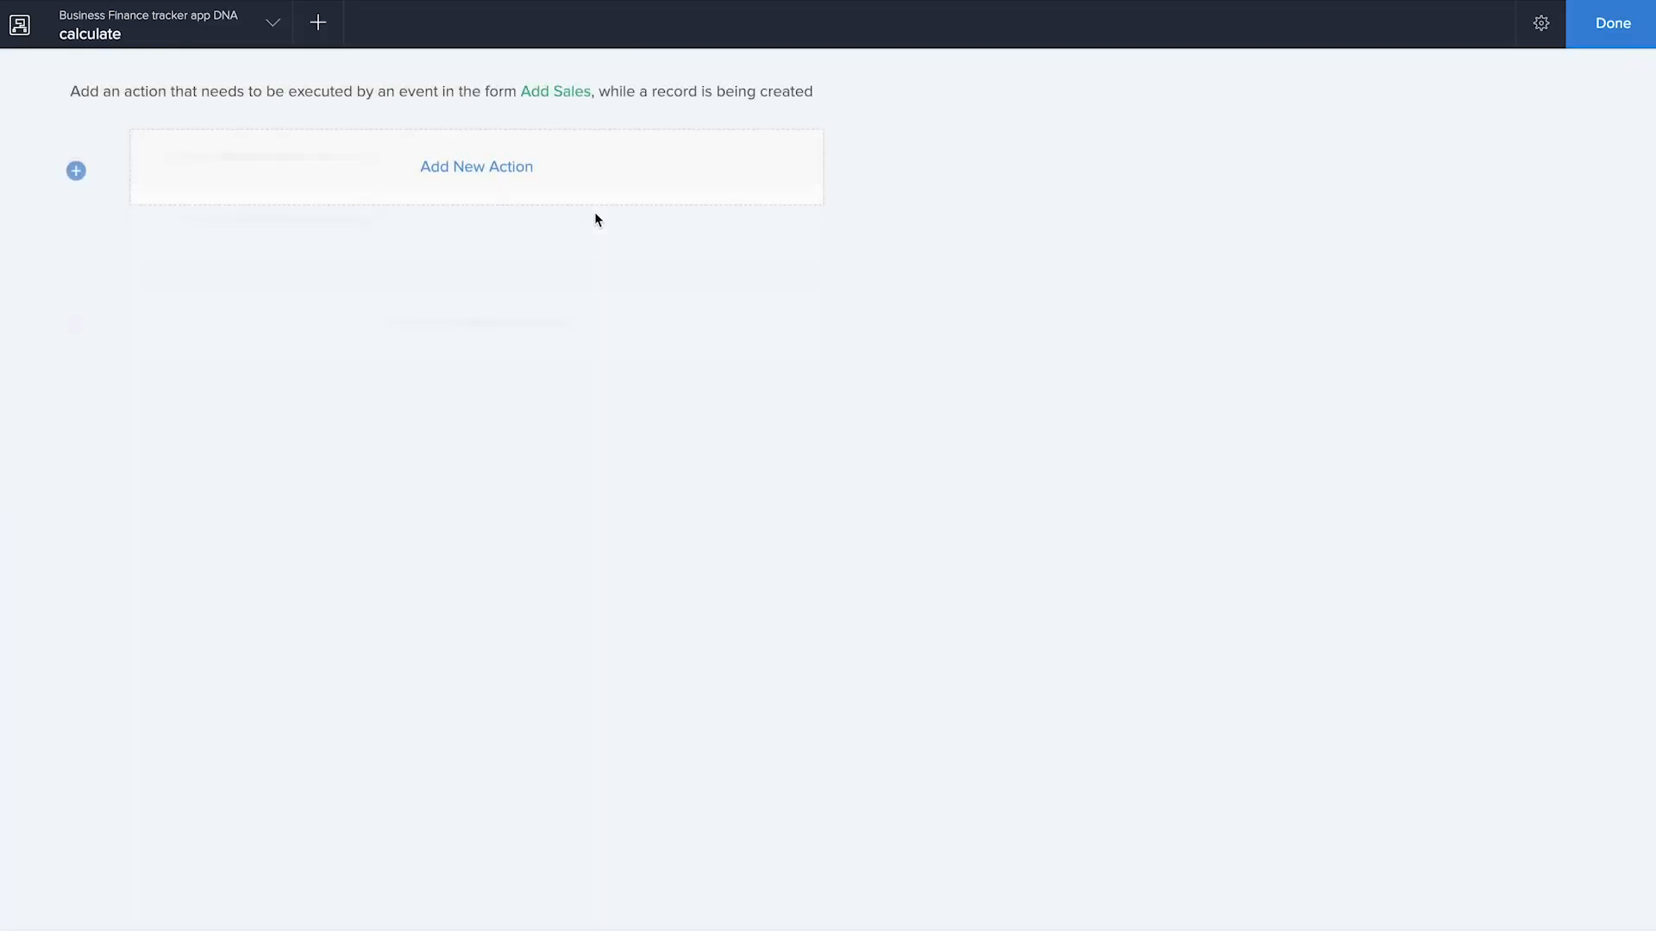
Add a Deluge Script action triggered on user input in the Item list's Quantity field
click(495, 165)
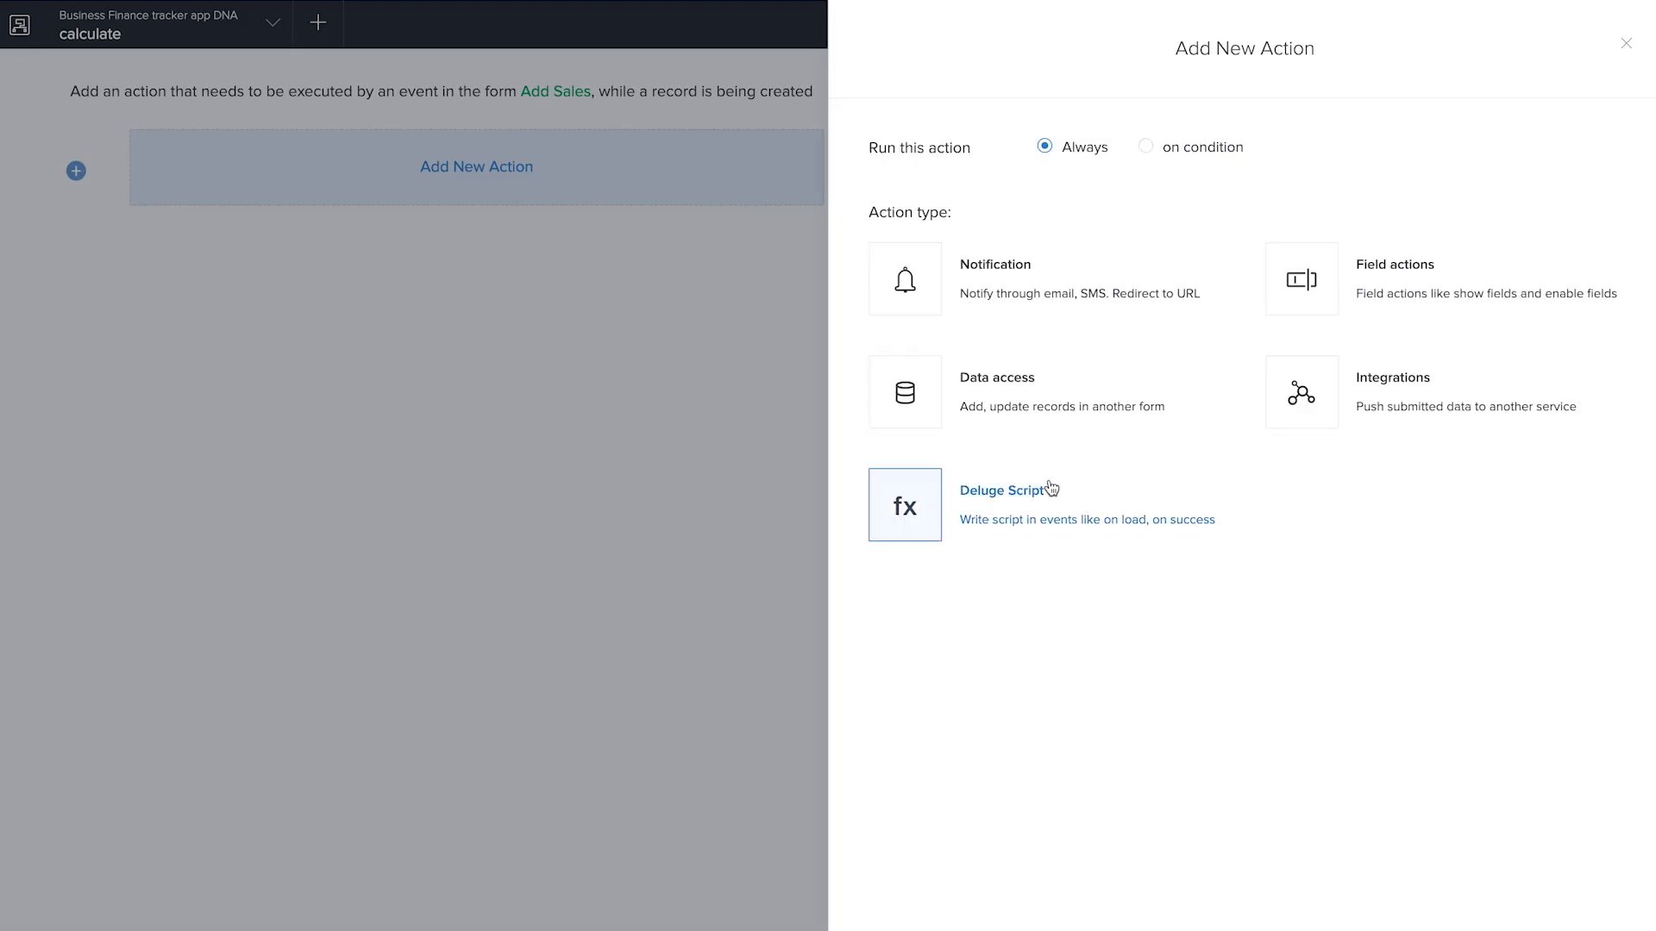
click(1147, 509)
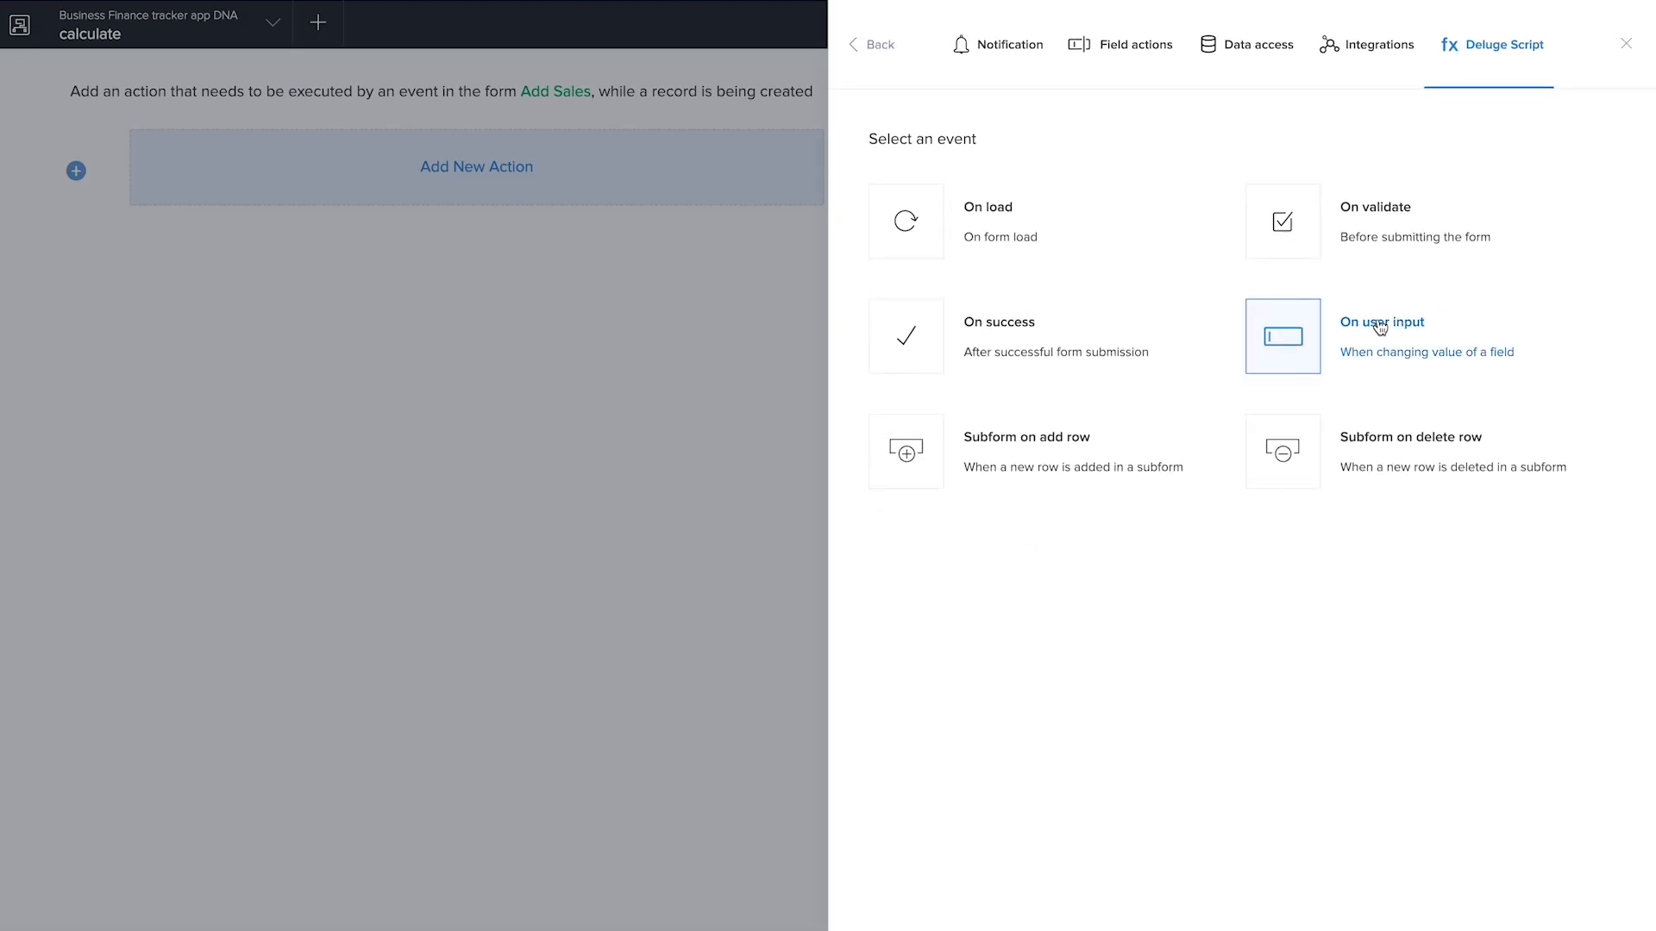
click(1362, 335)
click(1250, 151)
scroll(1250, 259, down, 3)
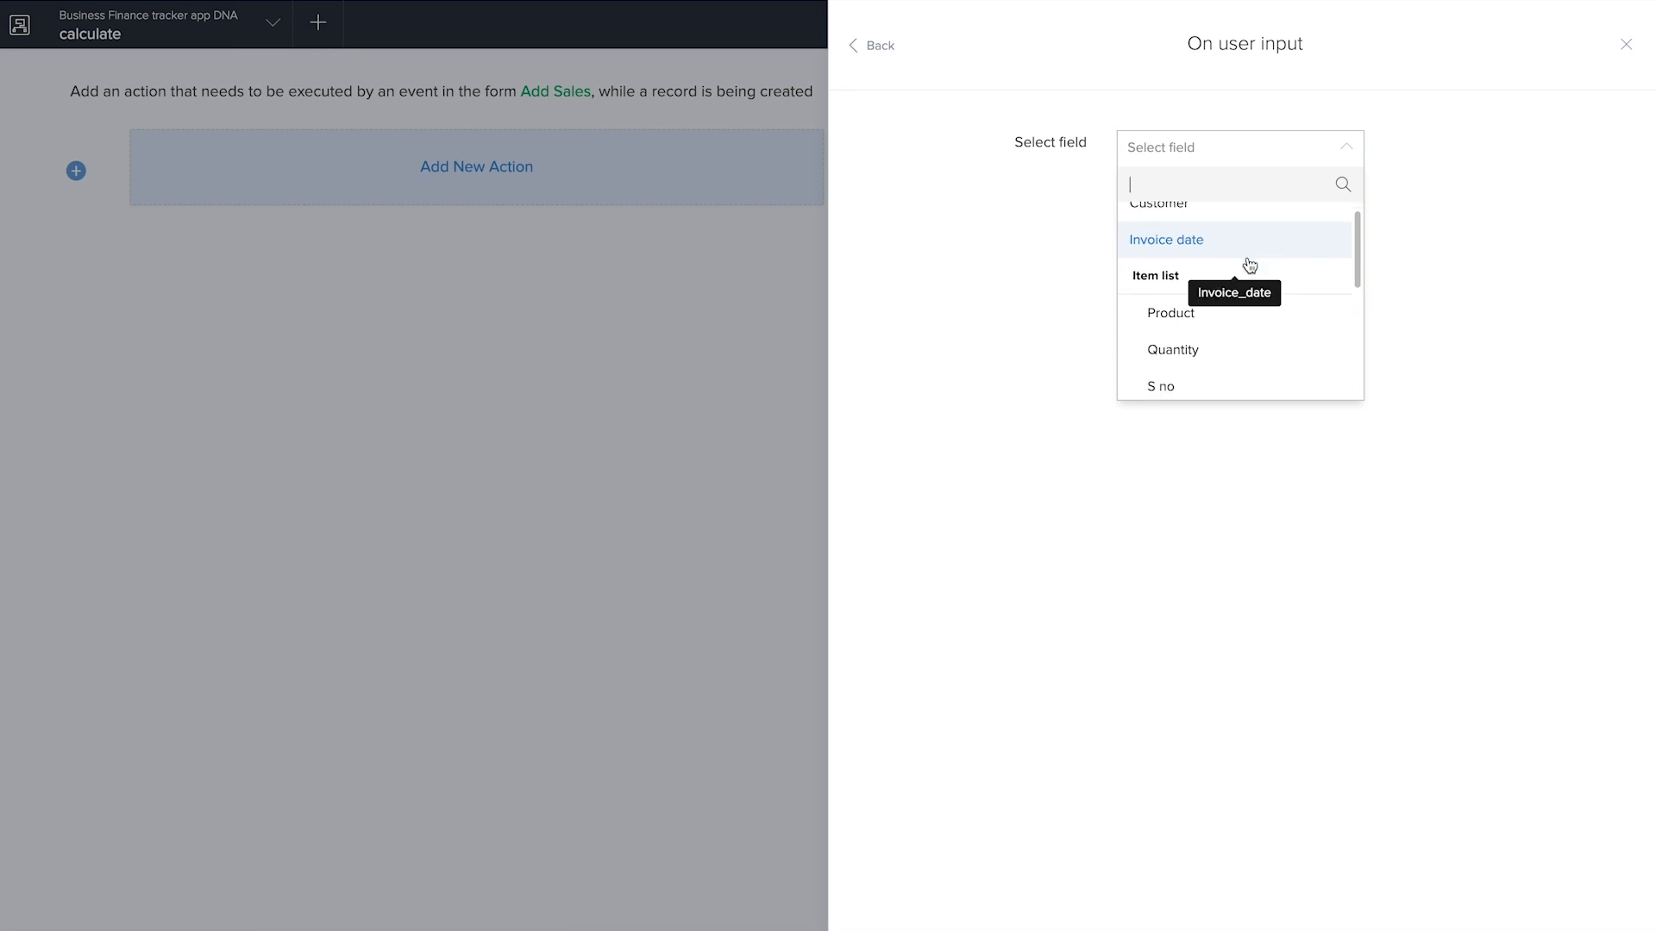
scroll(1246, 304, up, 1)
scroll(1244, 302, down, 1)
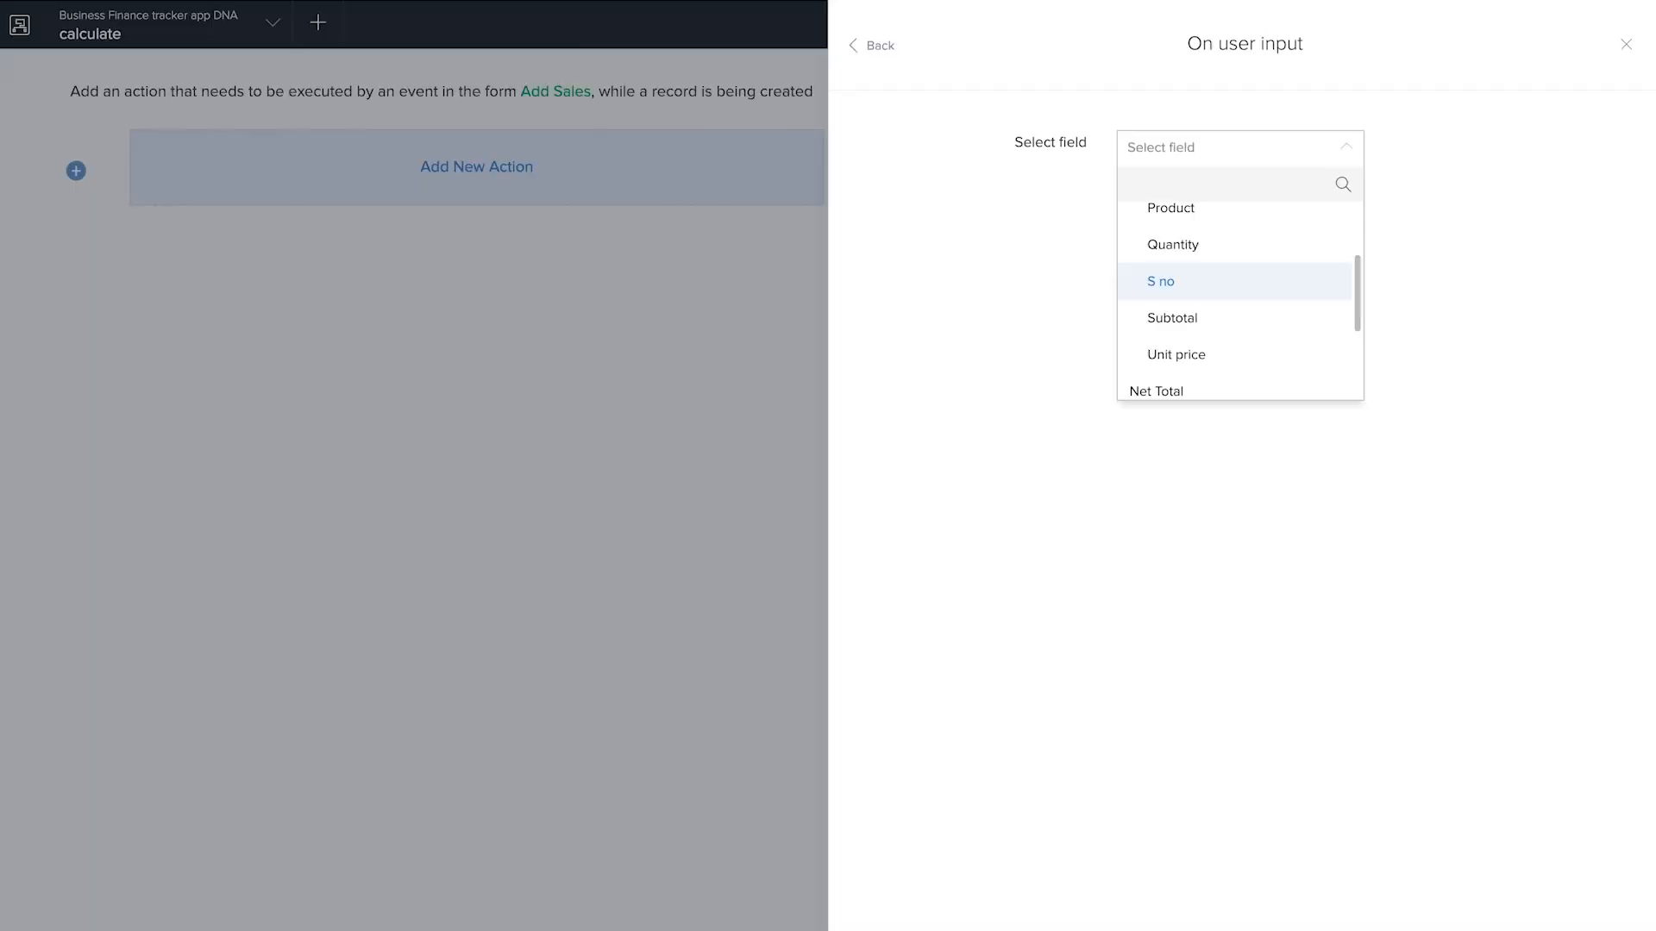
click(1246, 244)
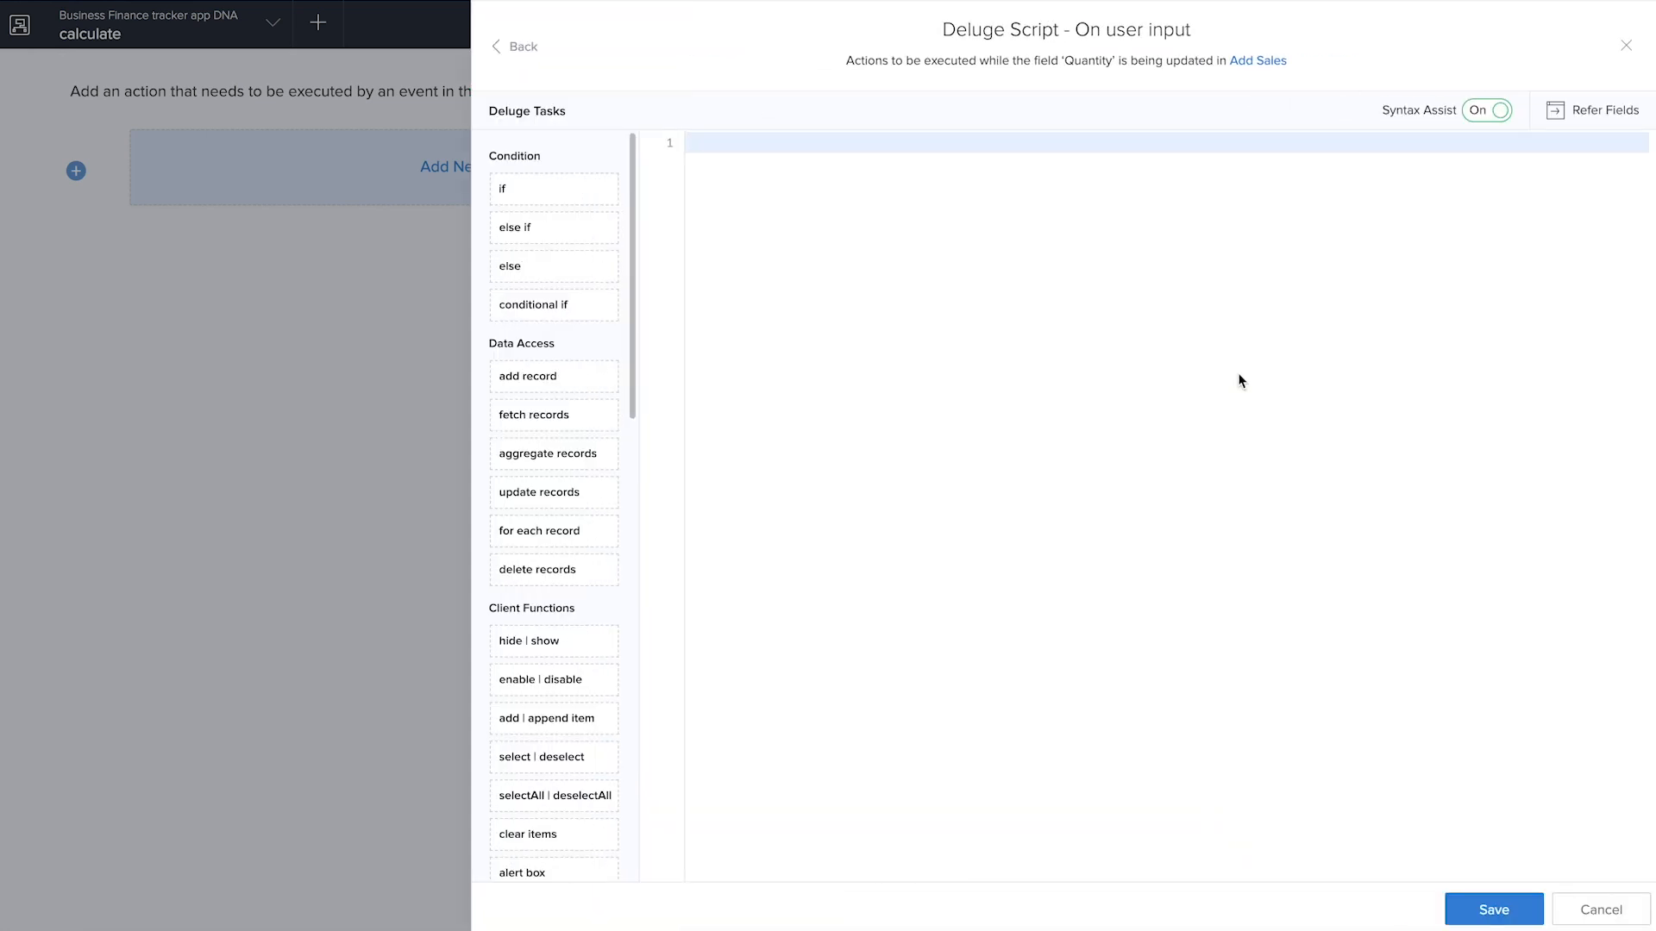
Paste the copied script, replace Item_details with the Item_list subform in the for each loop, and save it
key(ctrl+v)
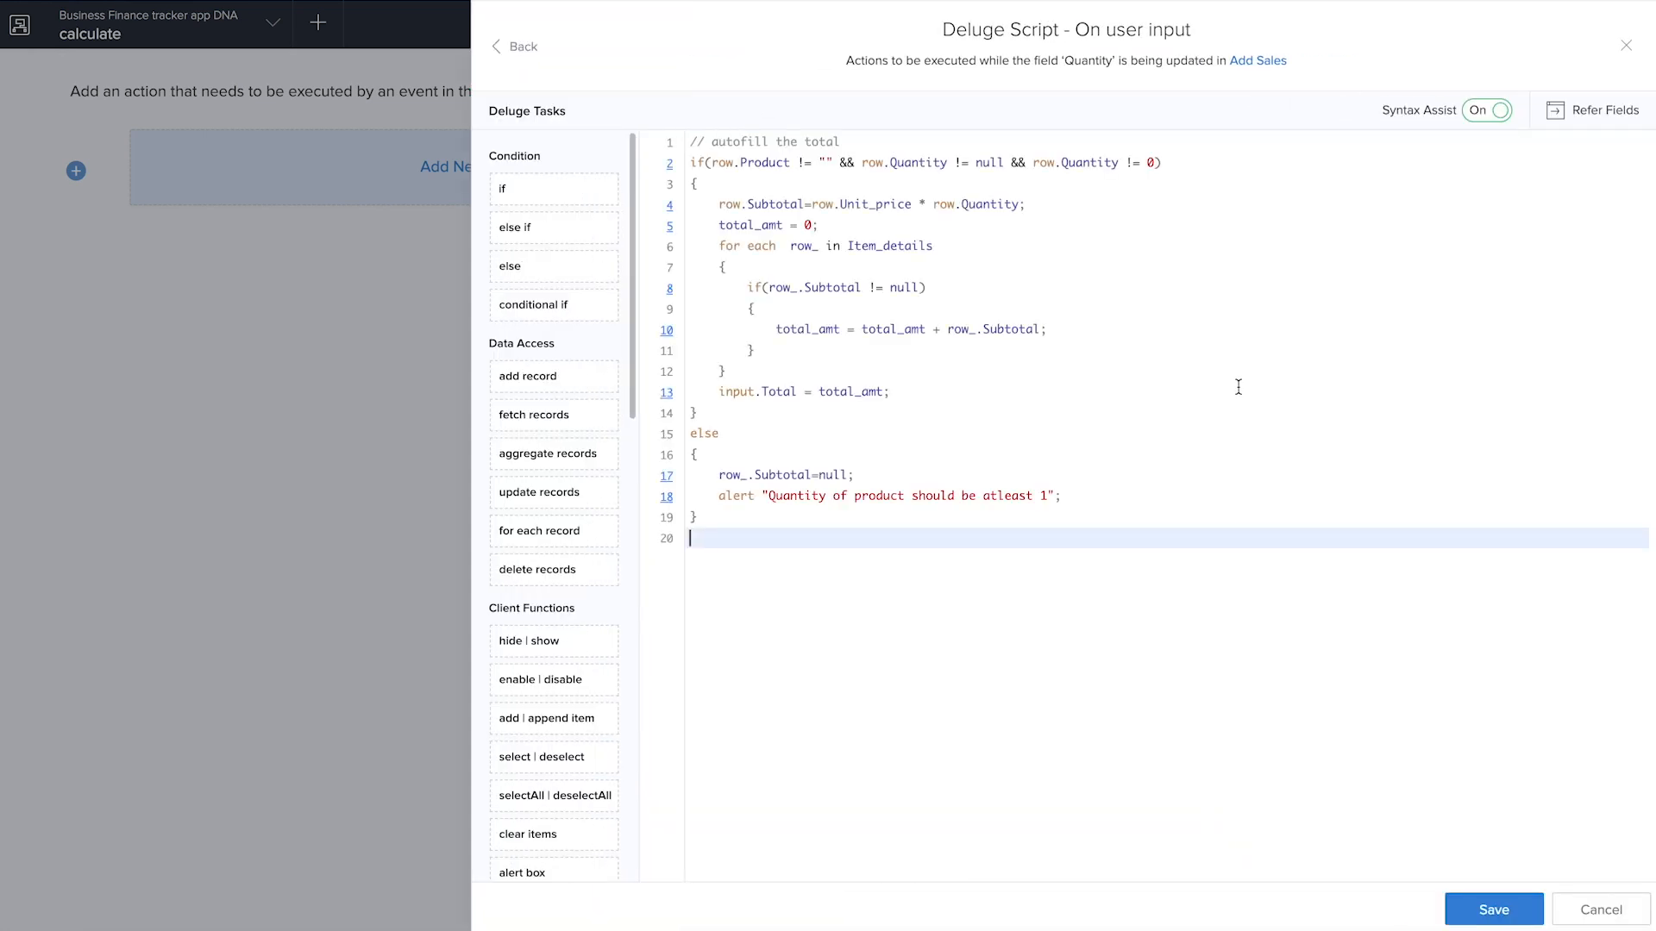
click(1482, 917)
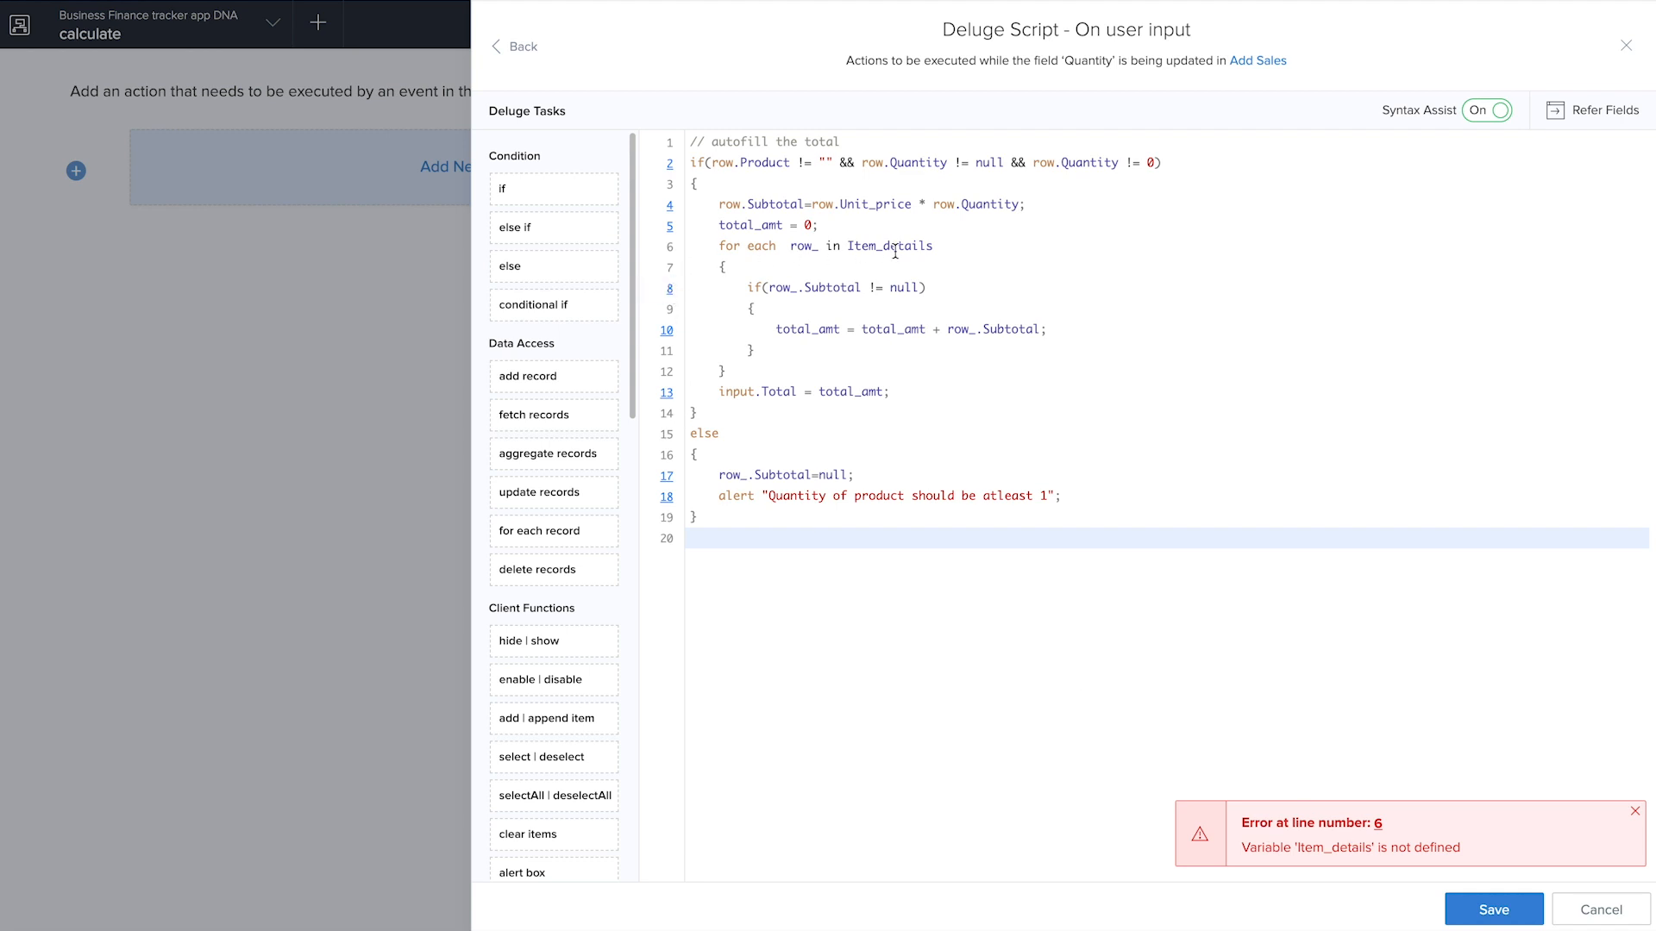
click(933, 248)
key(BackSpace)
key(BackSpace)
key(BackSpace)
key(BackSpace)
key(BackSpace)
key(BackSpace)
key(BackSpace)
key(BackSpace)
key(BackSpace)
key(BackSpace)
key(BackSpace)
key(BackSpace)
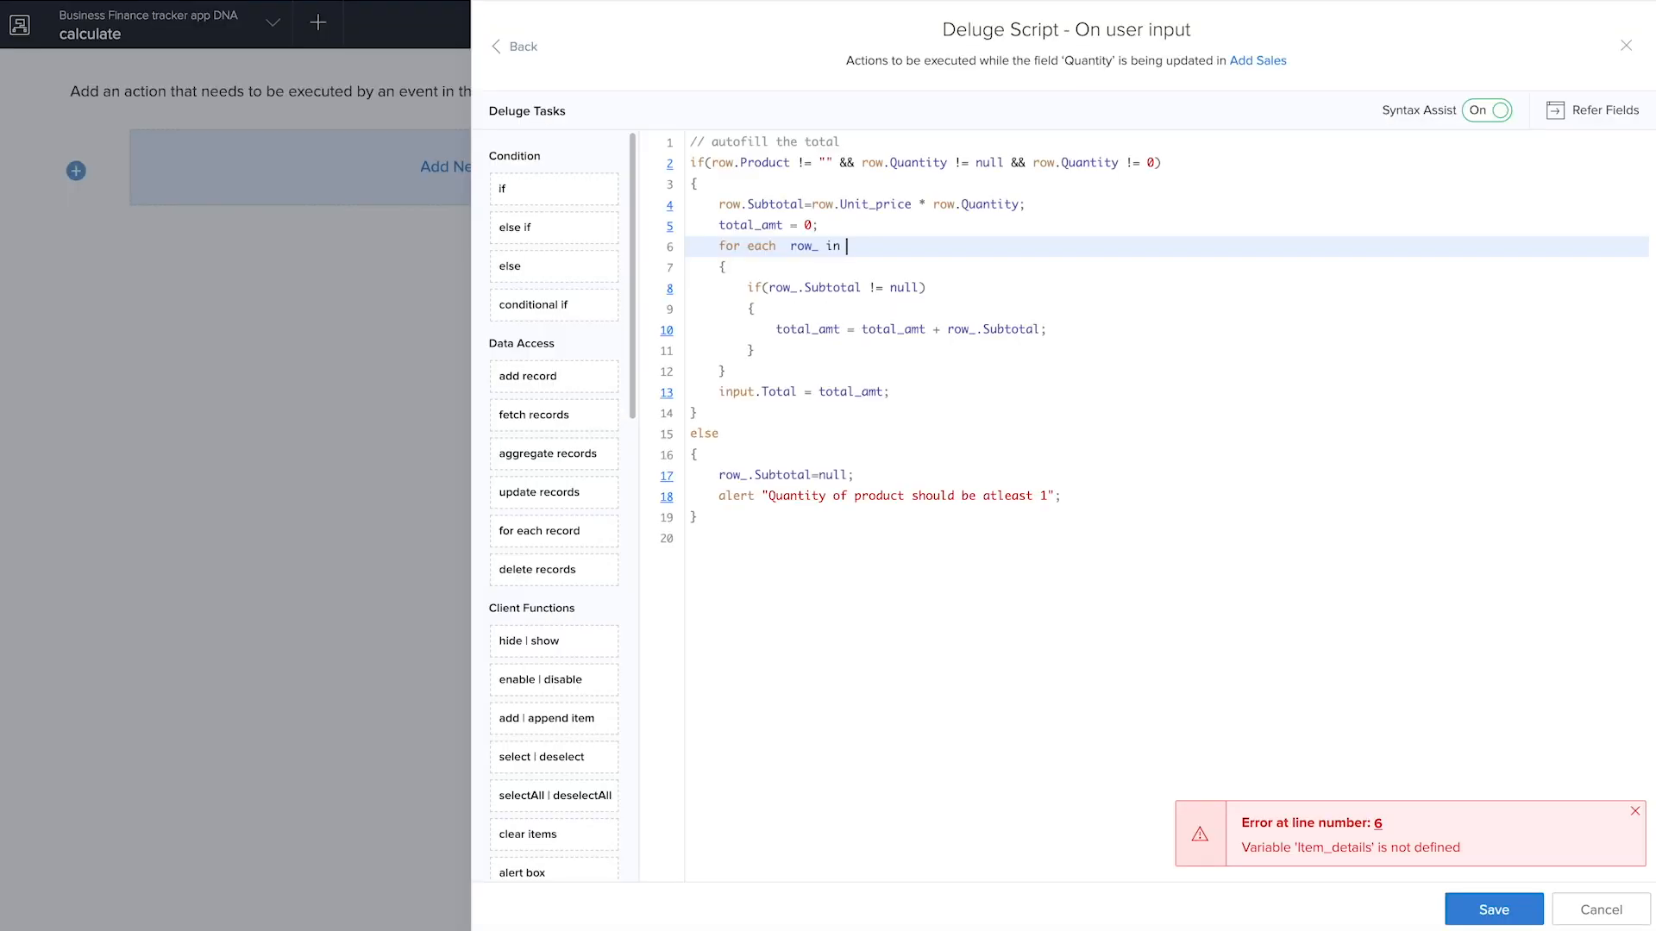
text(It)
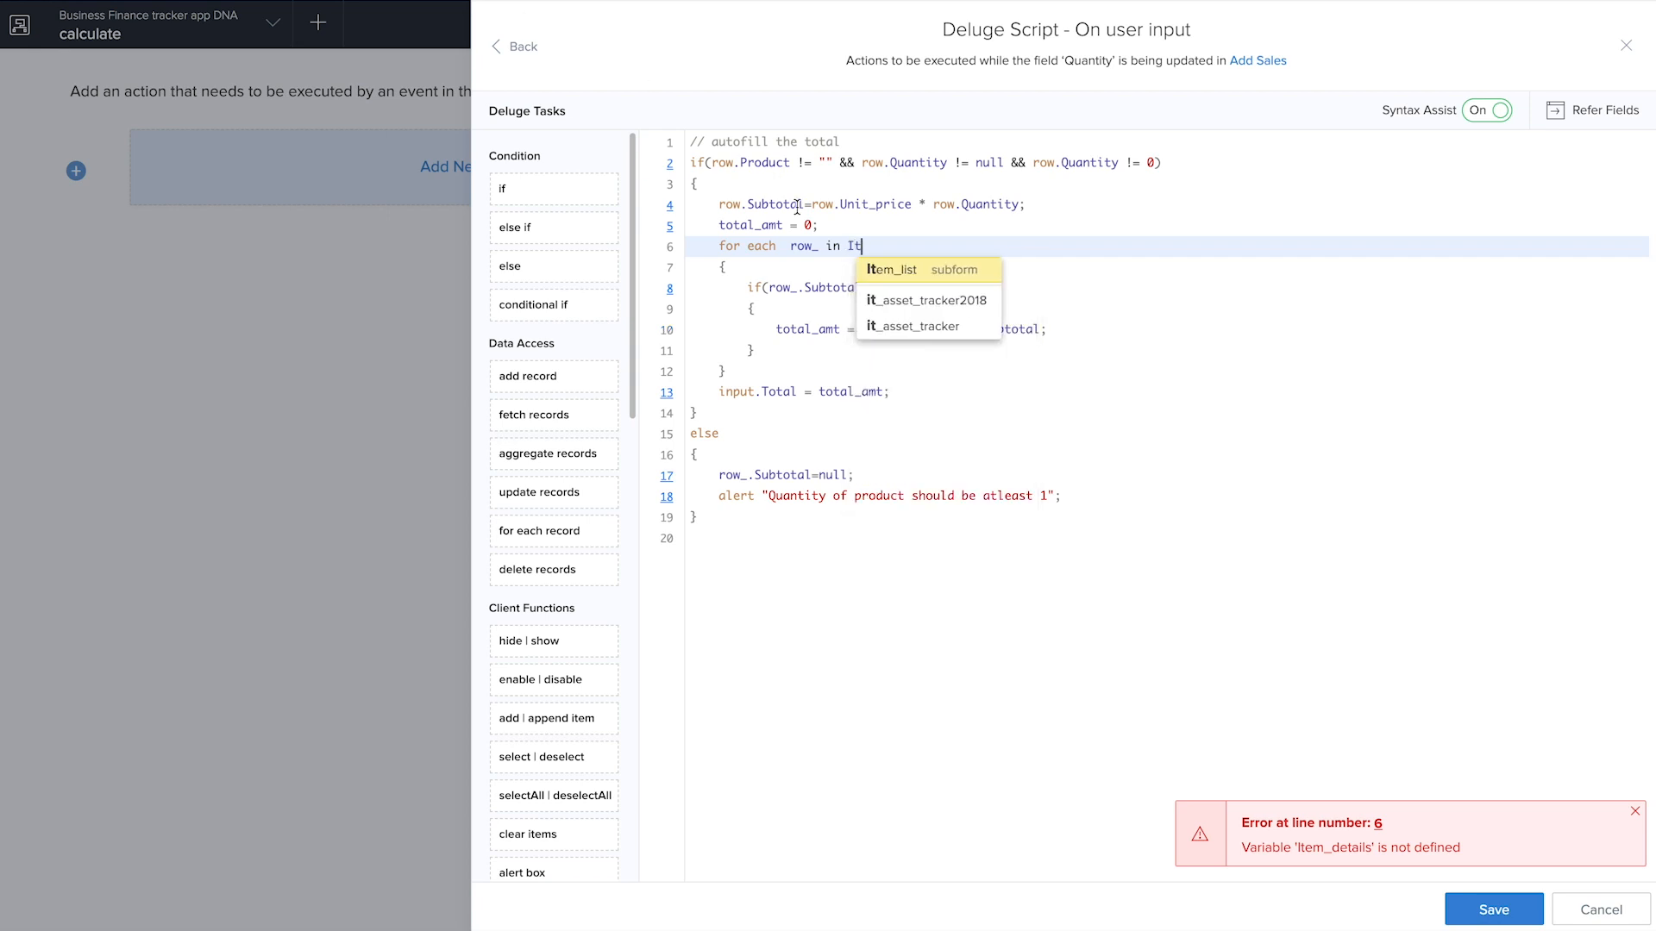
click(921, 282)
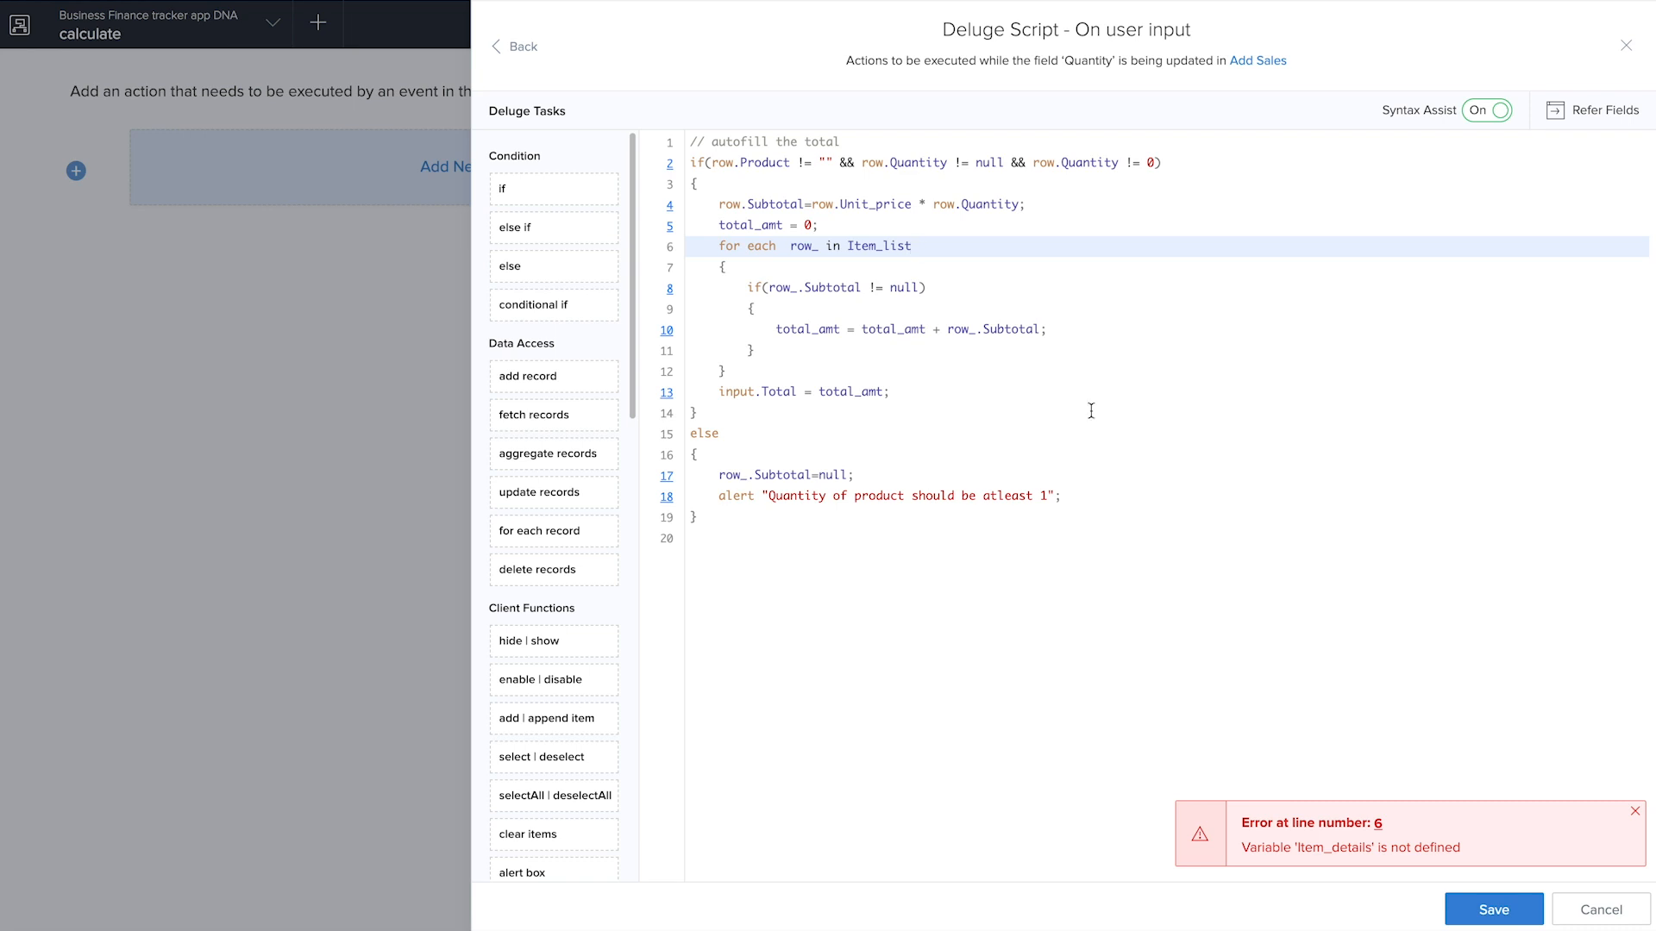
click(1490, 908)
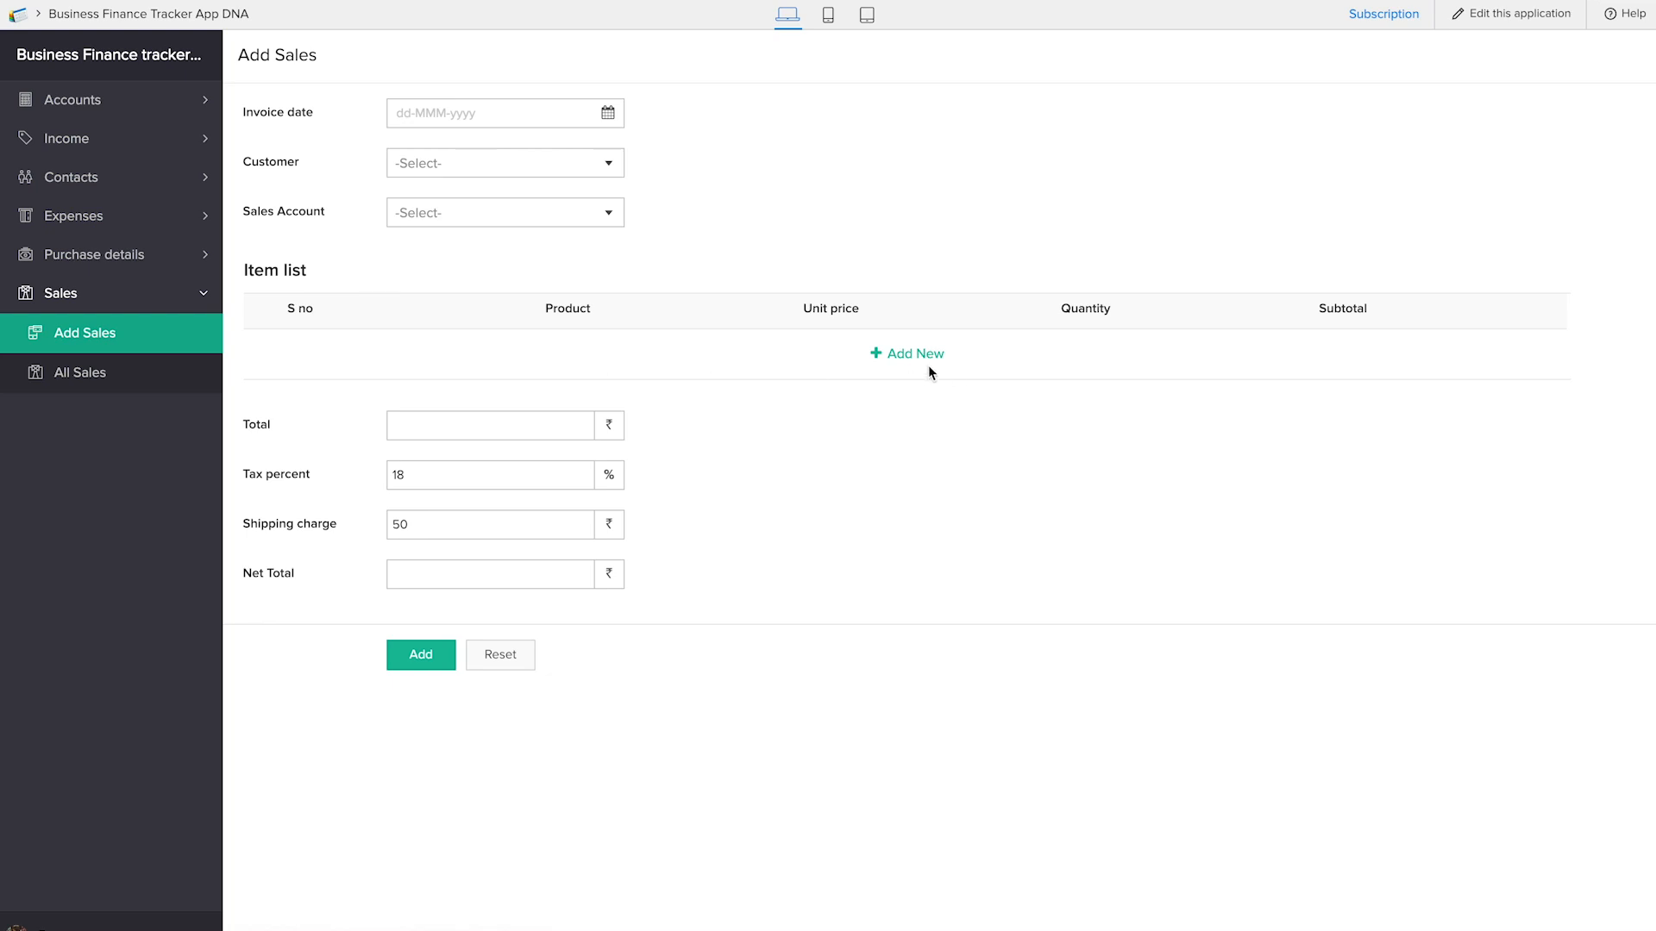
Test the script in the live Add Sales form with an item row: S no 1, product pen, unit price 8, quantity 9
click(915, 355)
text(1)
key(Tab)
text(pen)
key(Tab)
text(8)
key(Tab)
text(9)
key(Tab)
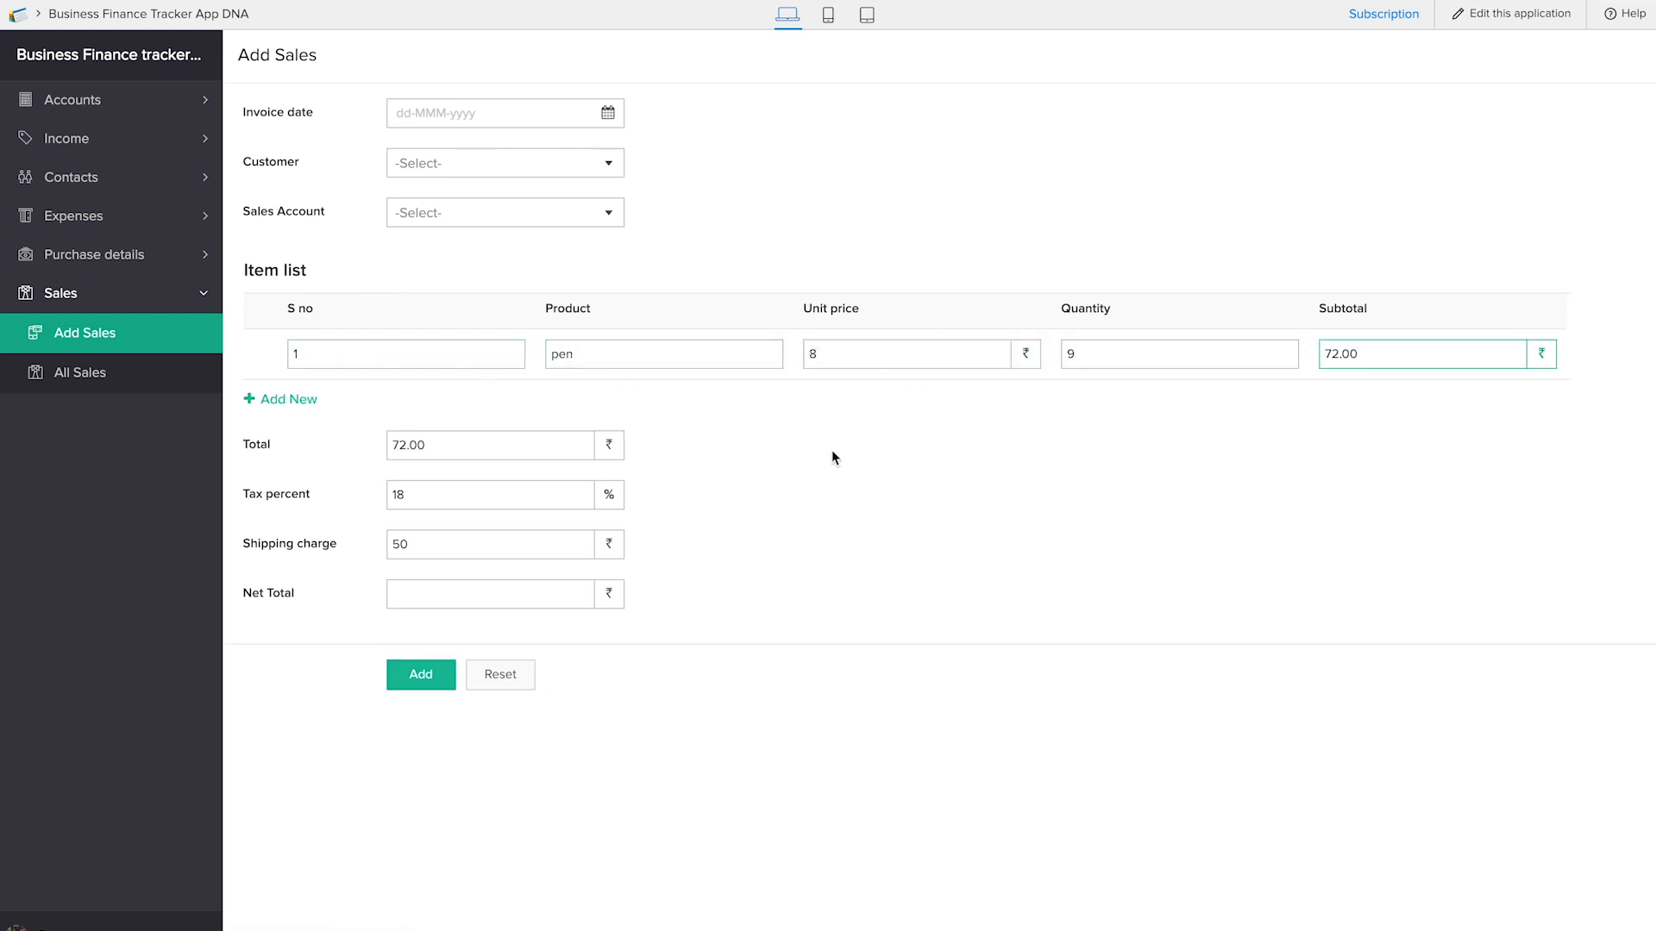
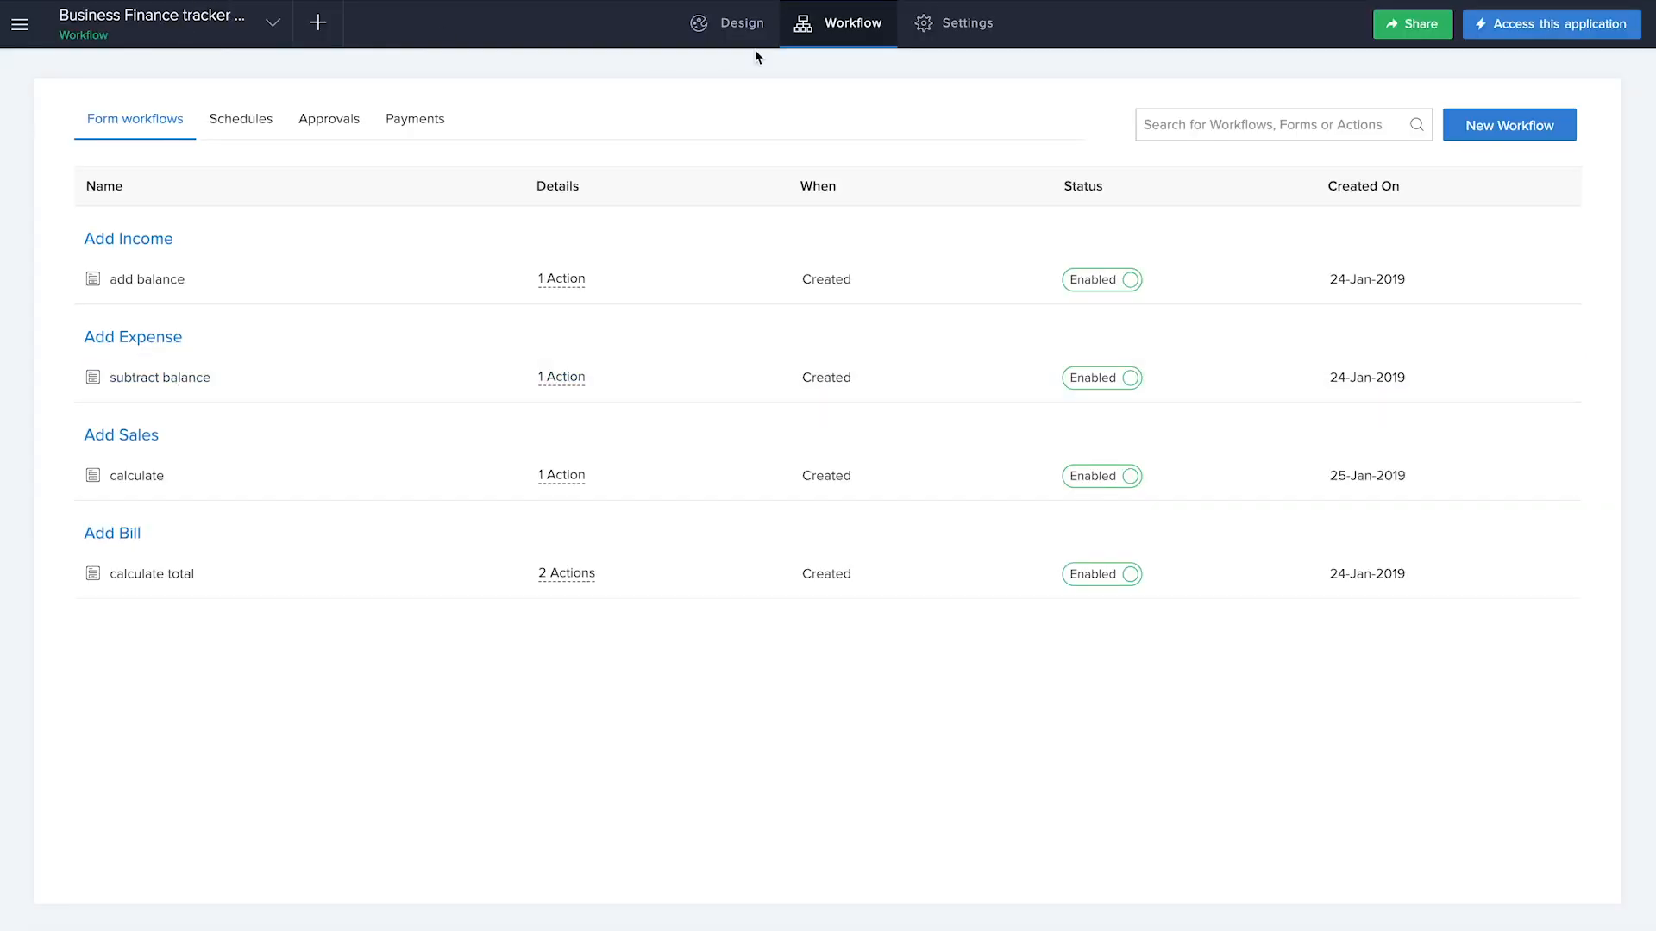
Open the Add Sales form for editing and add a Formula field below the Net Total field
click(752, 24)
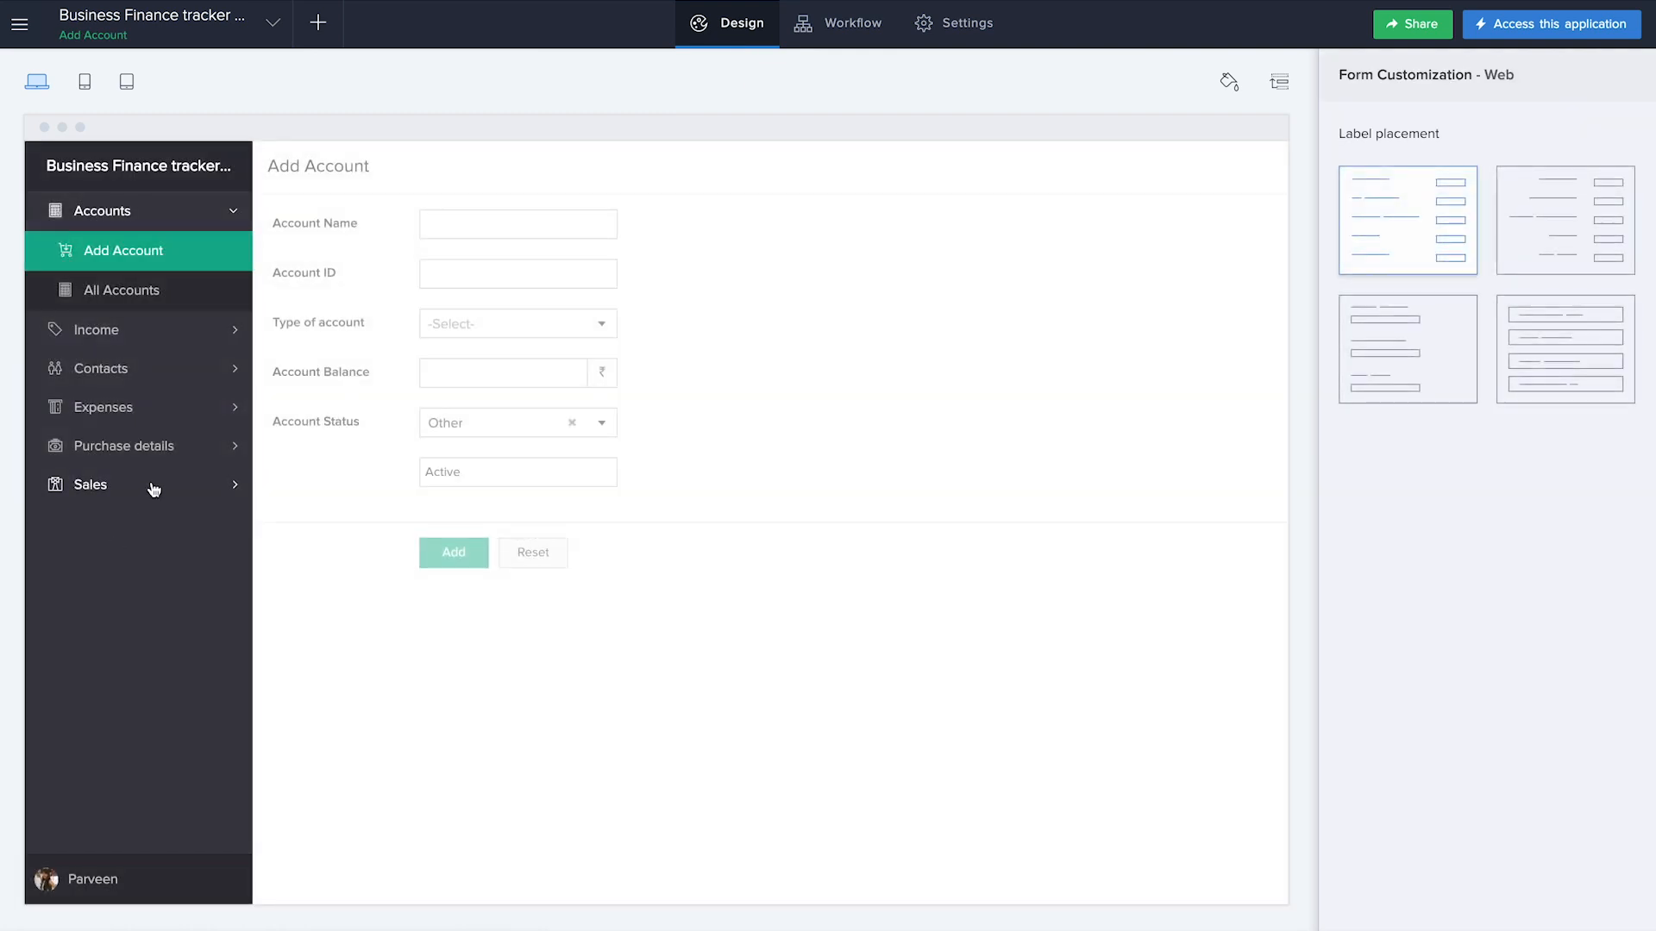
click(152, 483)
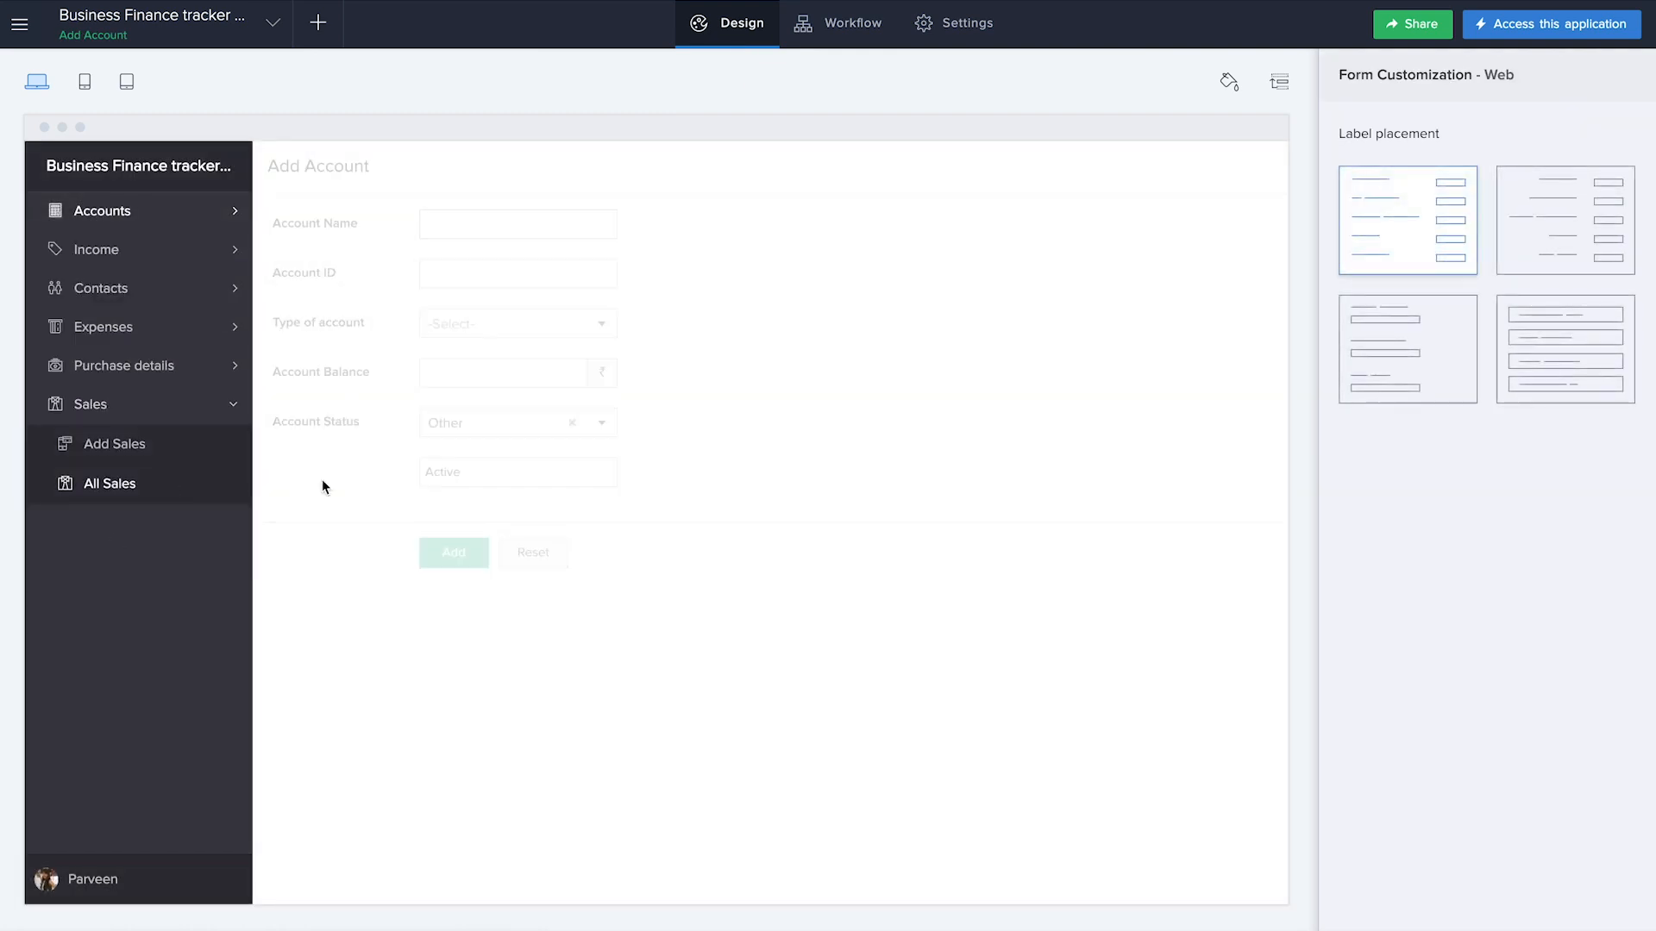
click(152, 449)
click(695, 480)
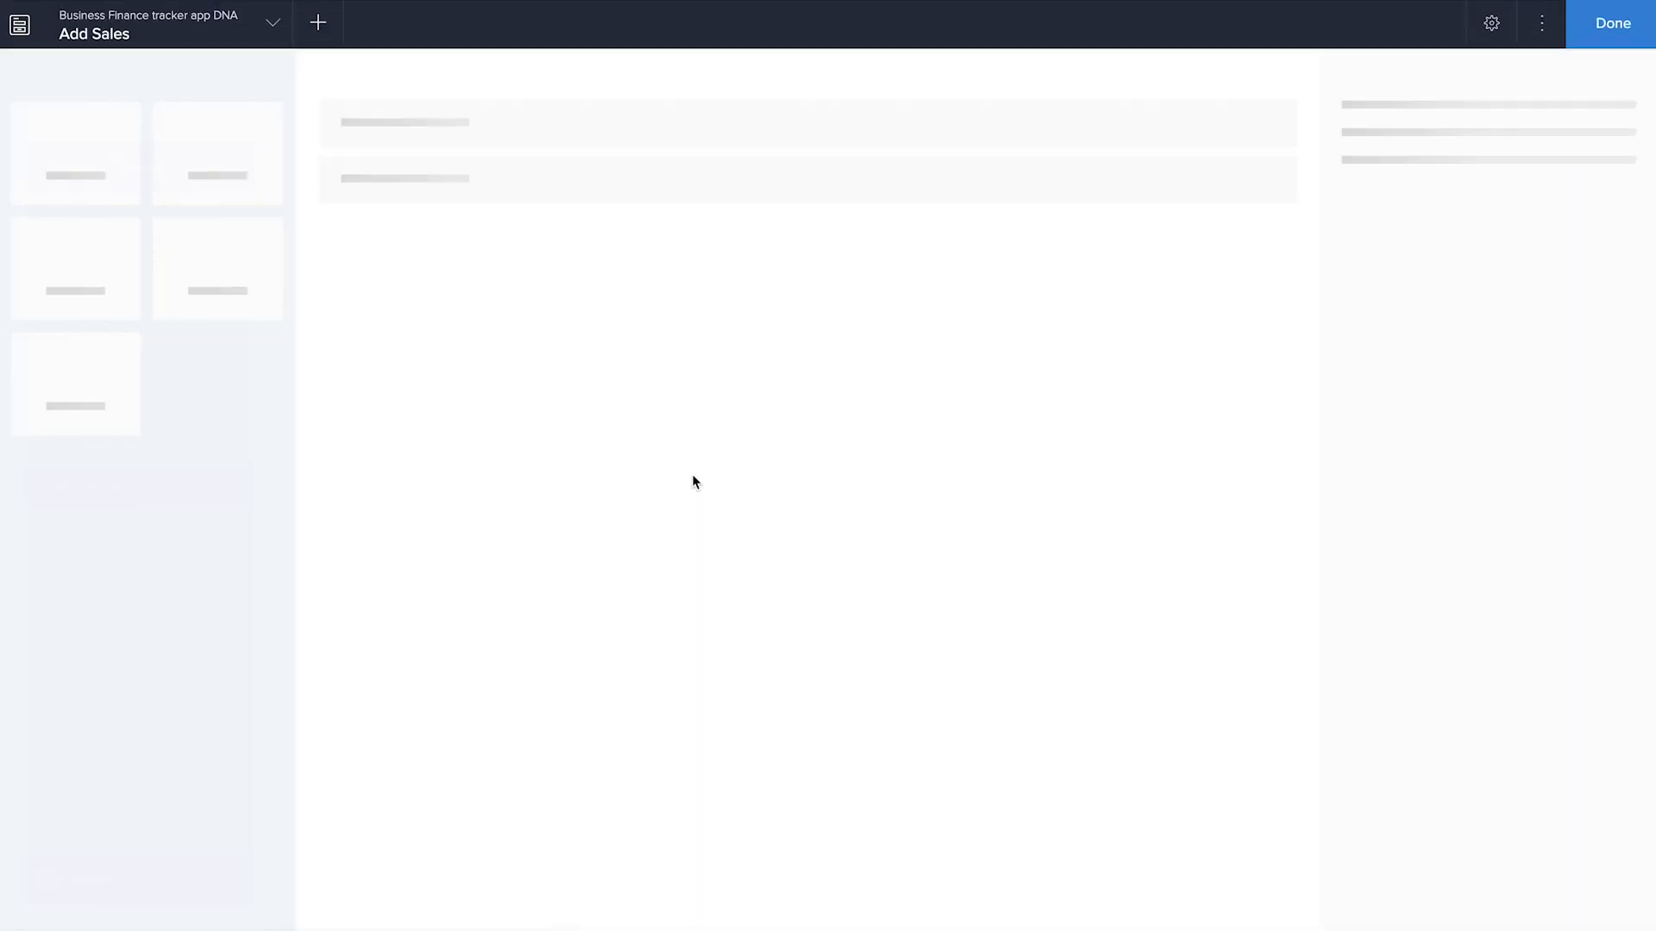
click(680, 832)
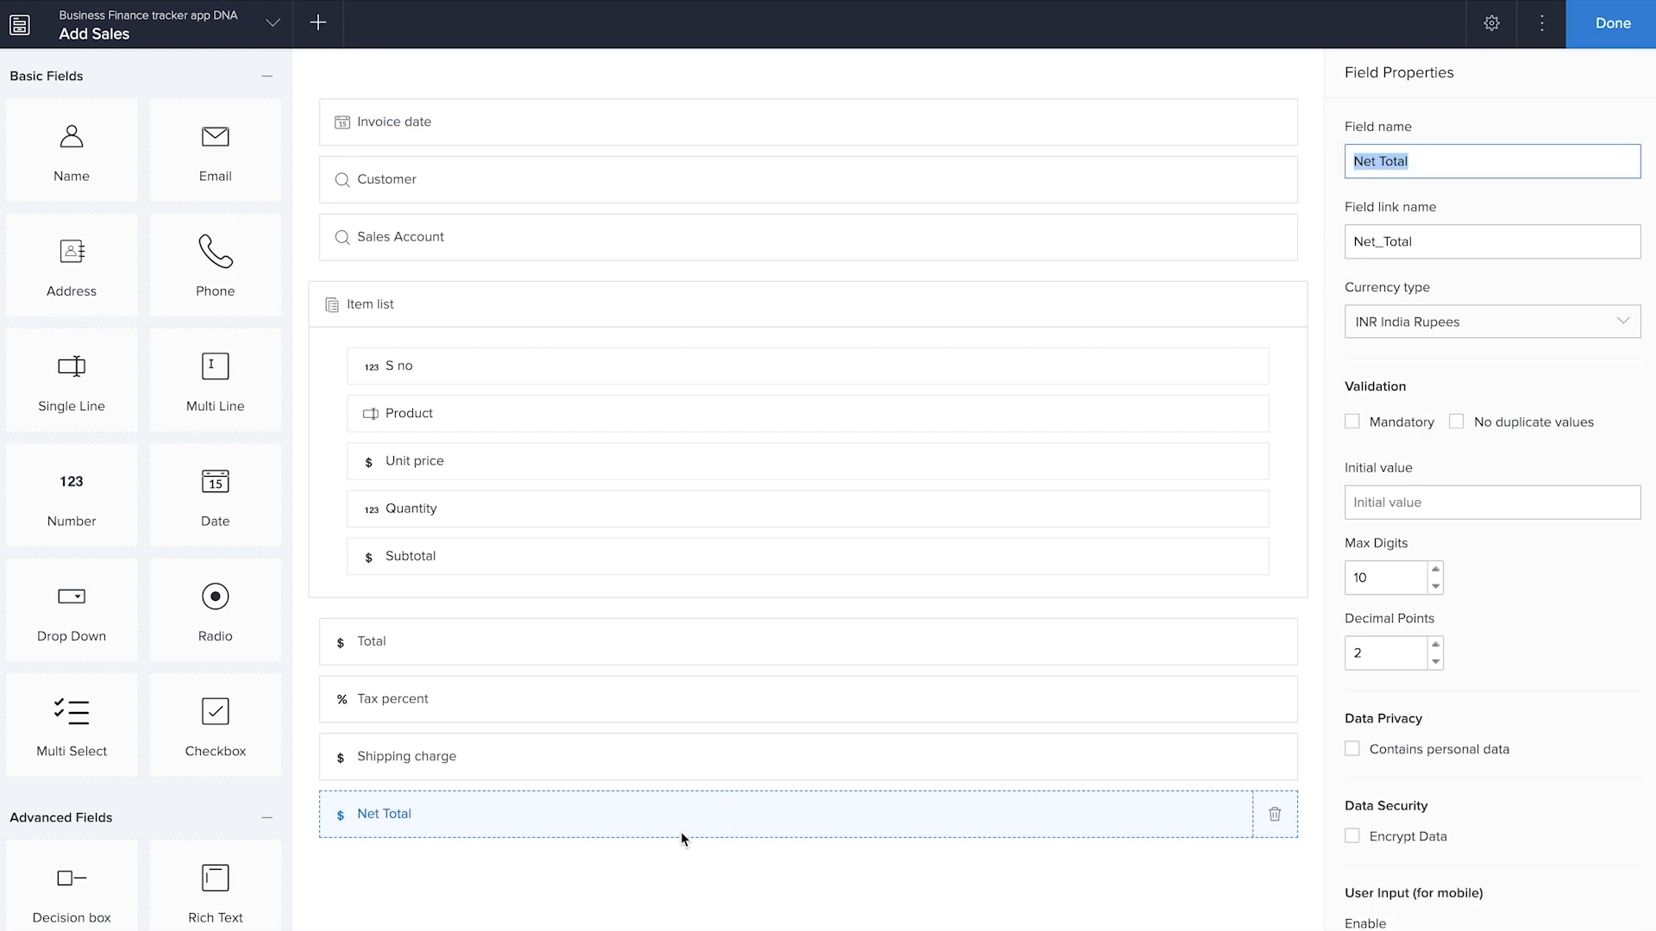
scroll(229, 652, down, 10)
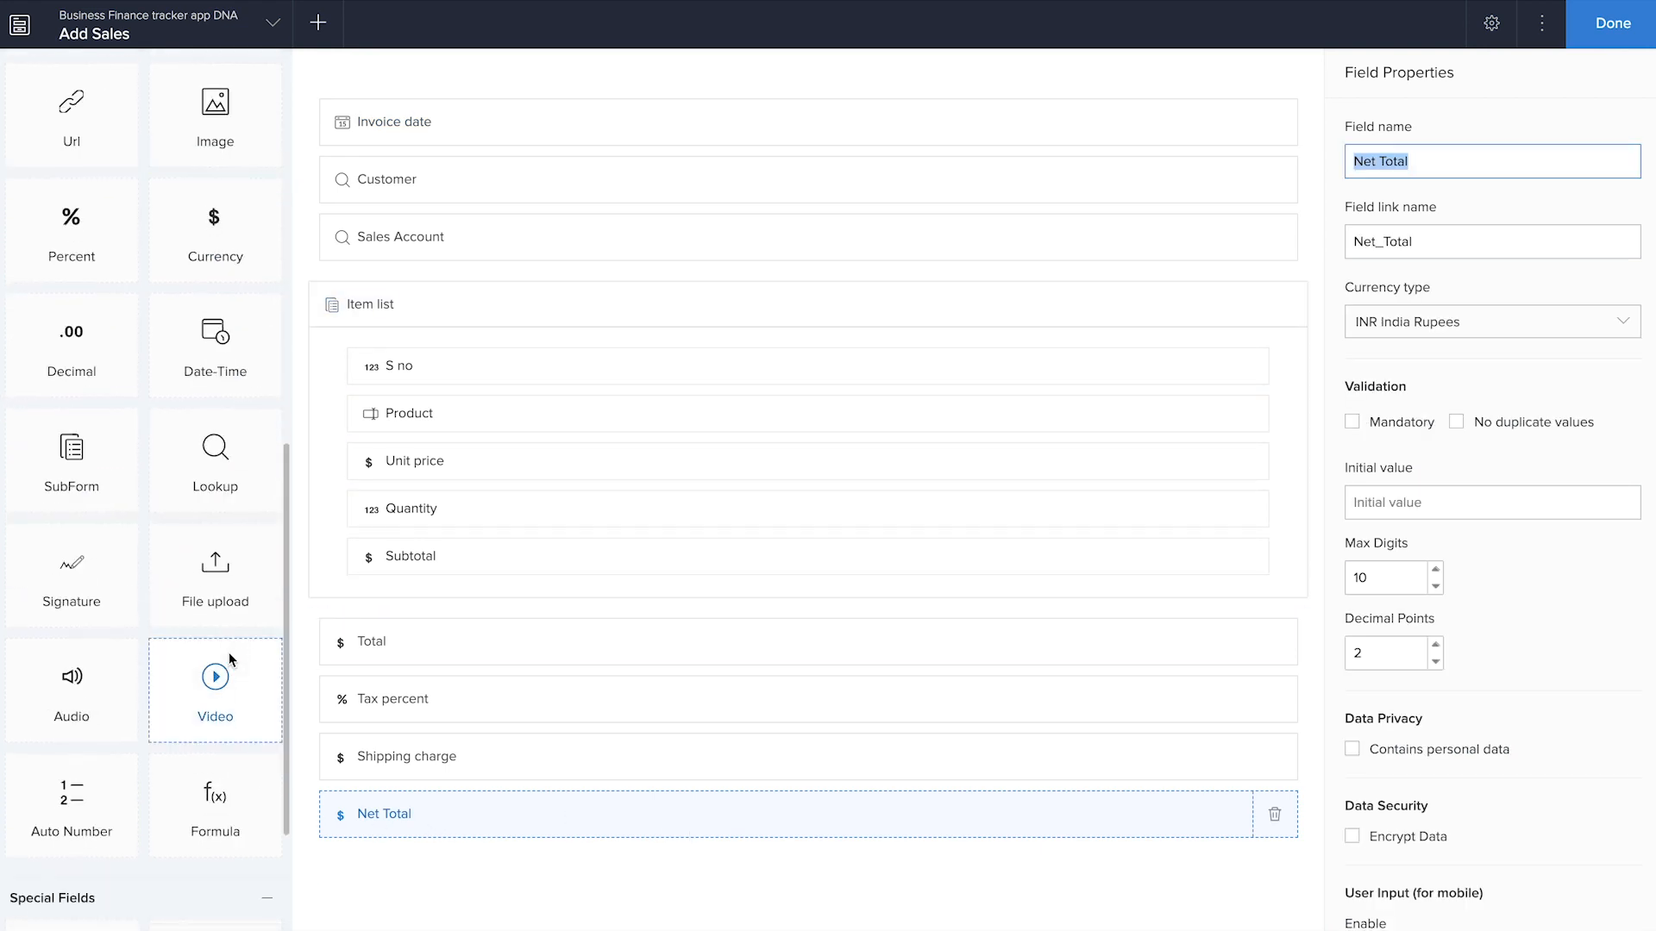
scroll(229, 655, down, 3)
drag(229, 591, 468, 883)
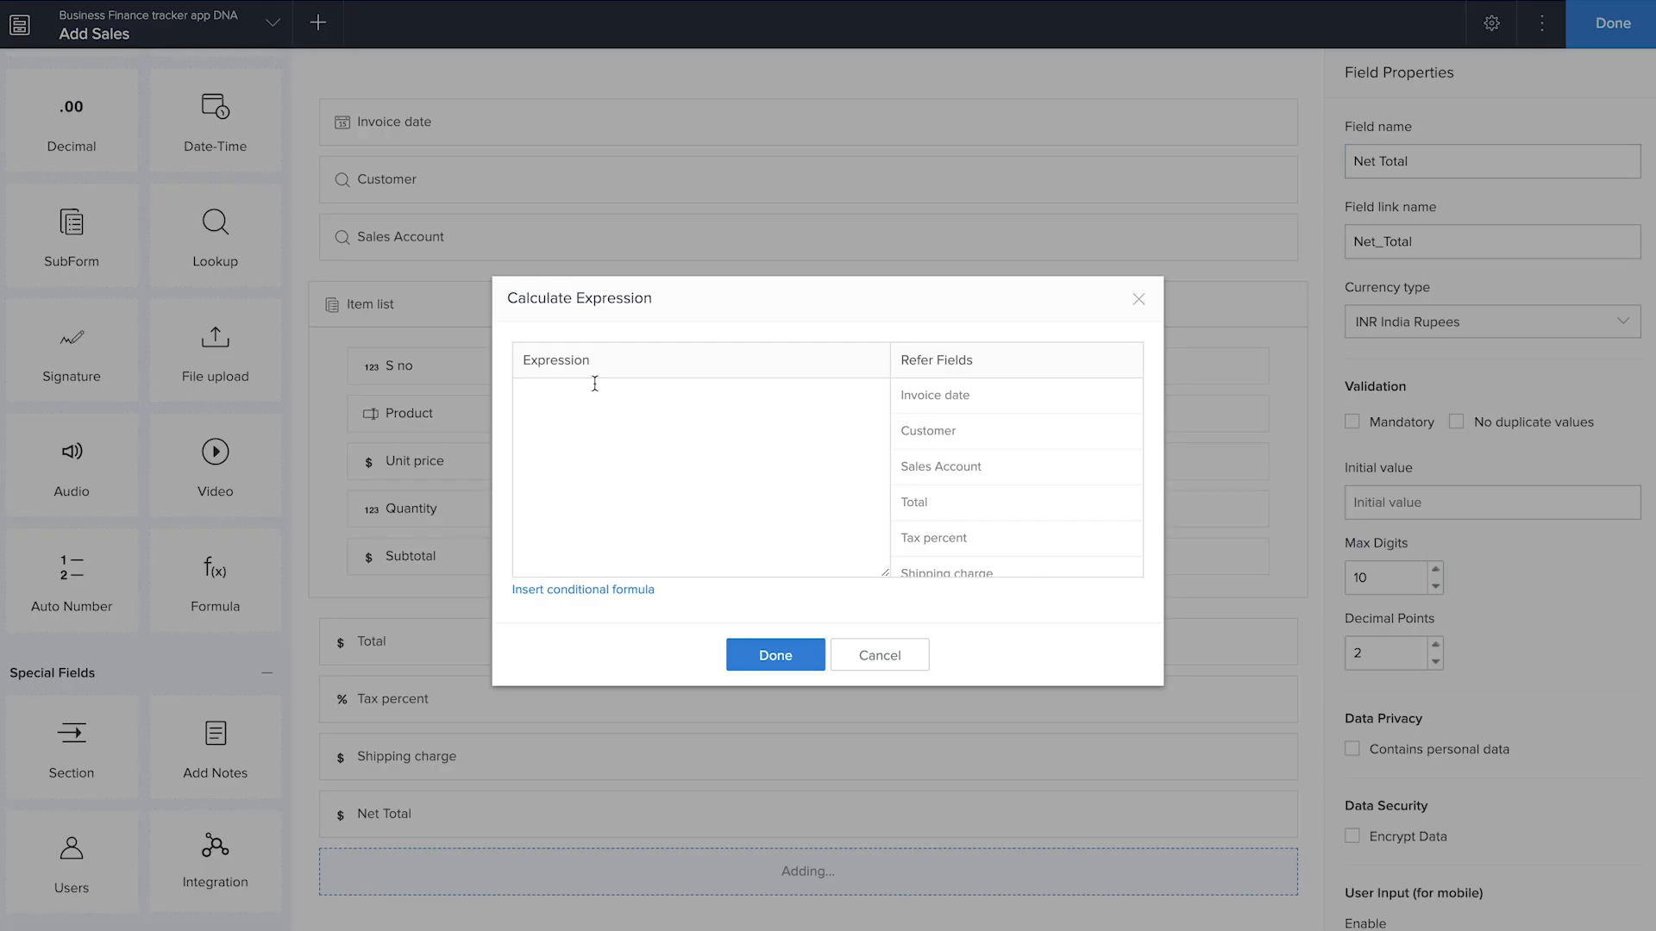
Begin the formula field's expression with the tax amount, (Total*Tax_percent)/100
click(547, 428)
click(967, 514)
text(*)
click(1028, 553)
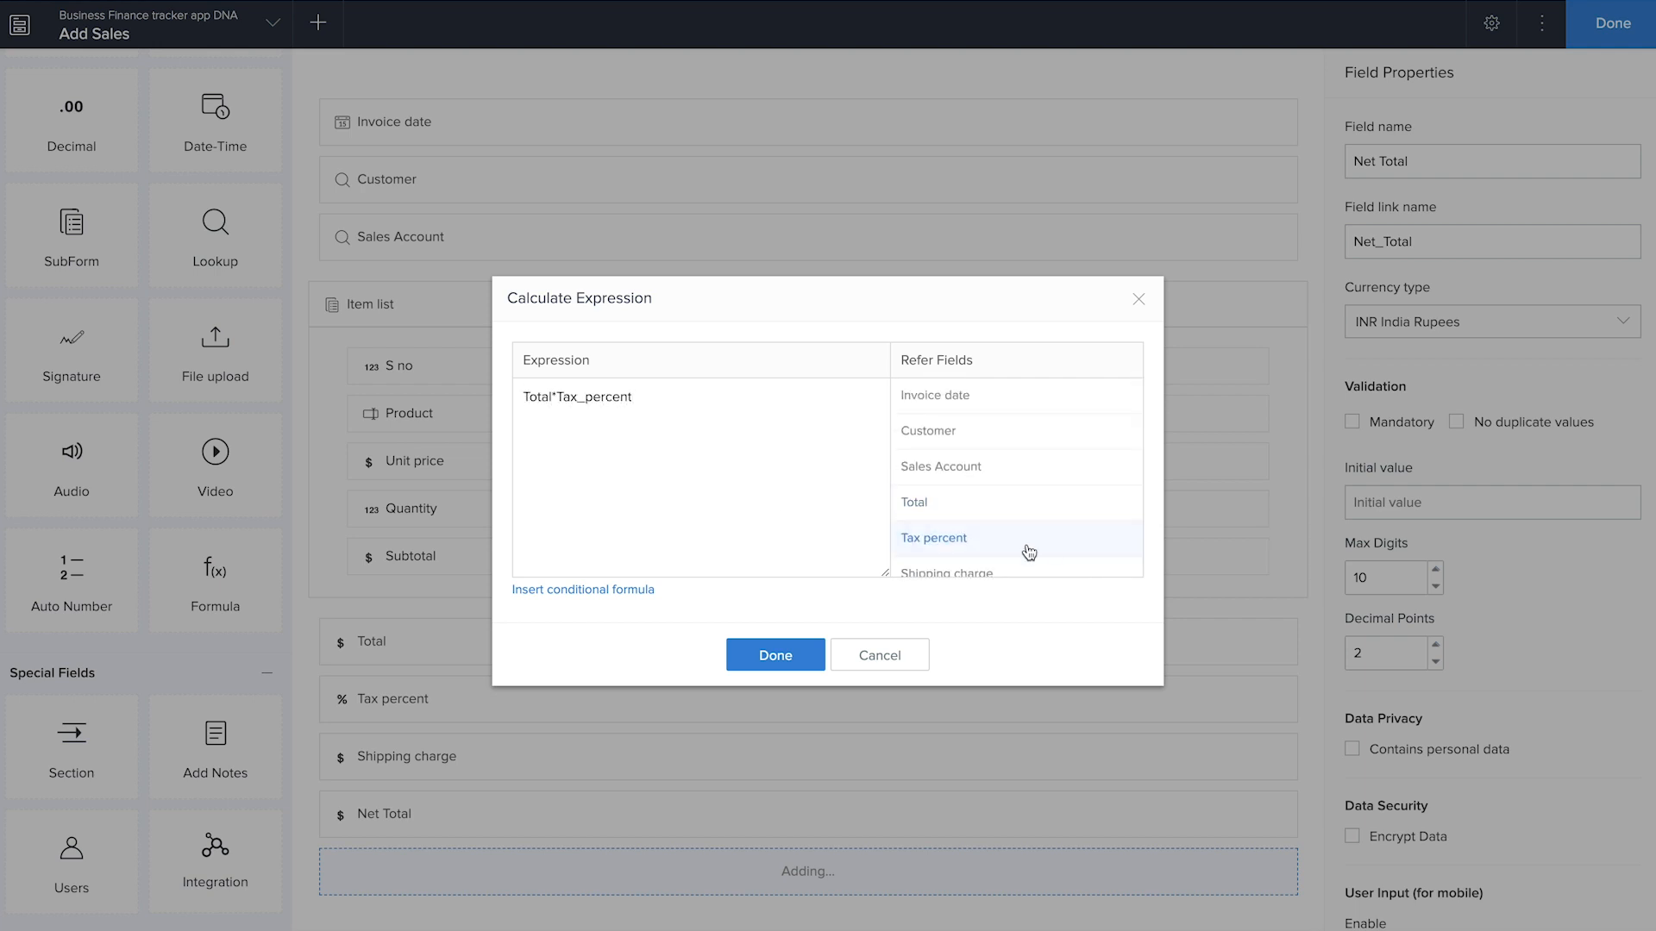
text()/100)
click(522, 397)
text(()
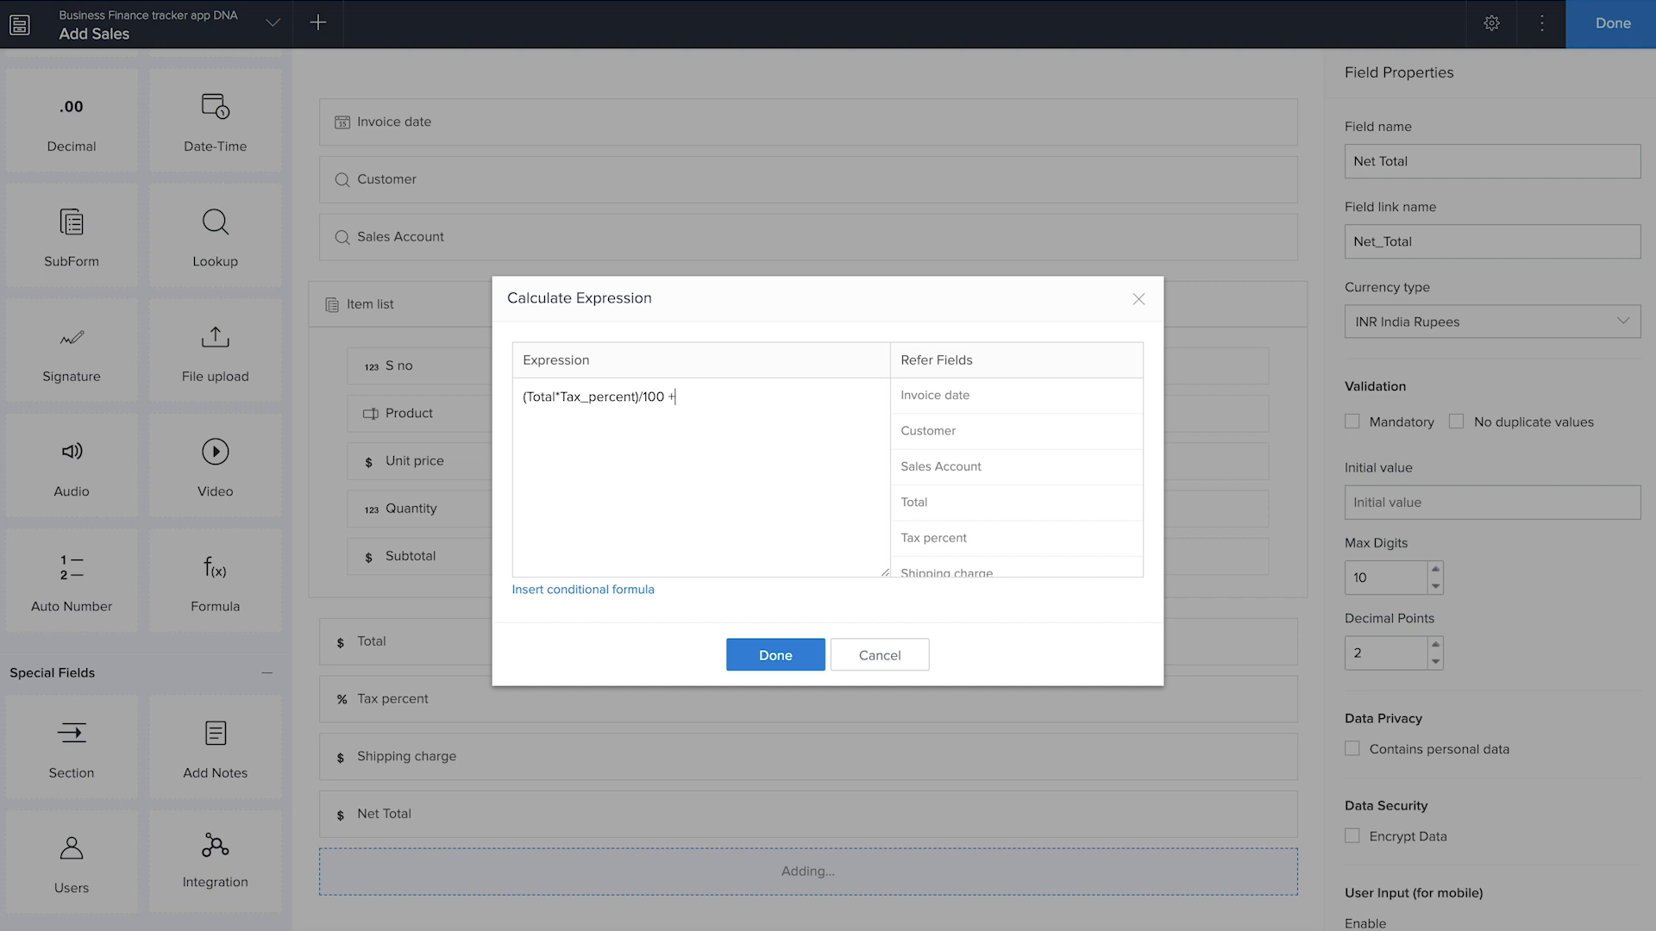
Add Total and Shipping_charge to the expression, replace the currency Net Total field with this formula field named Net total, and finish editing
scroll(956, 493, down, 1)
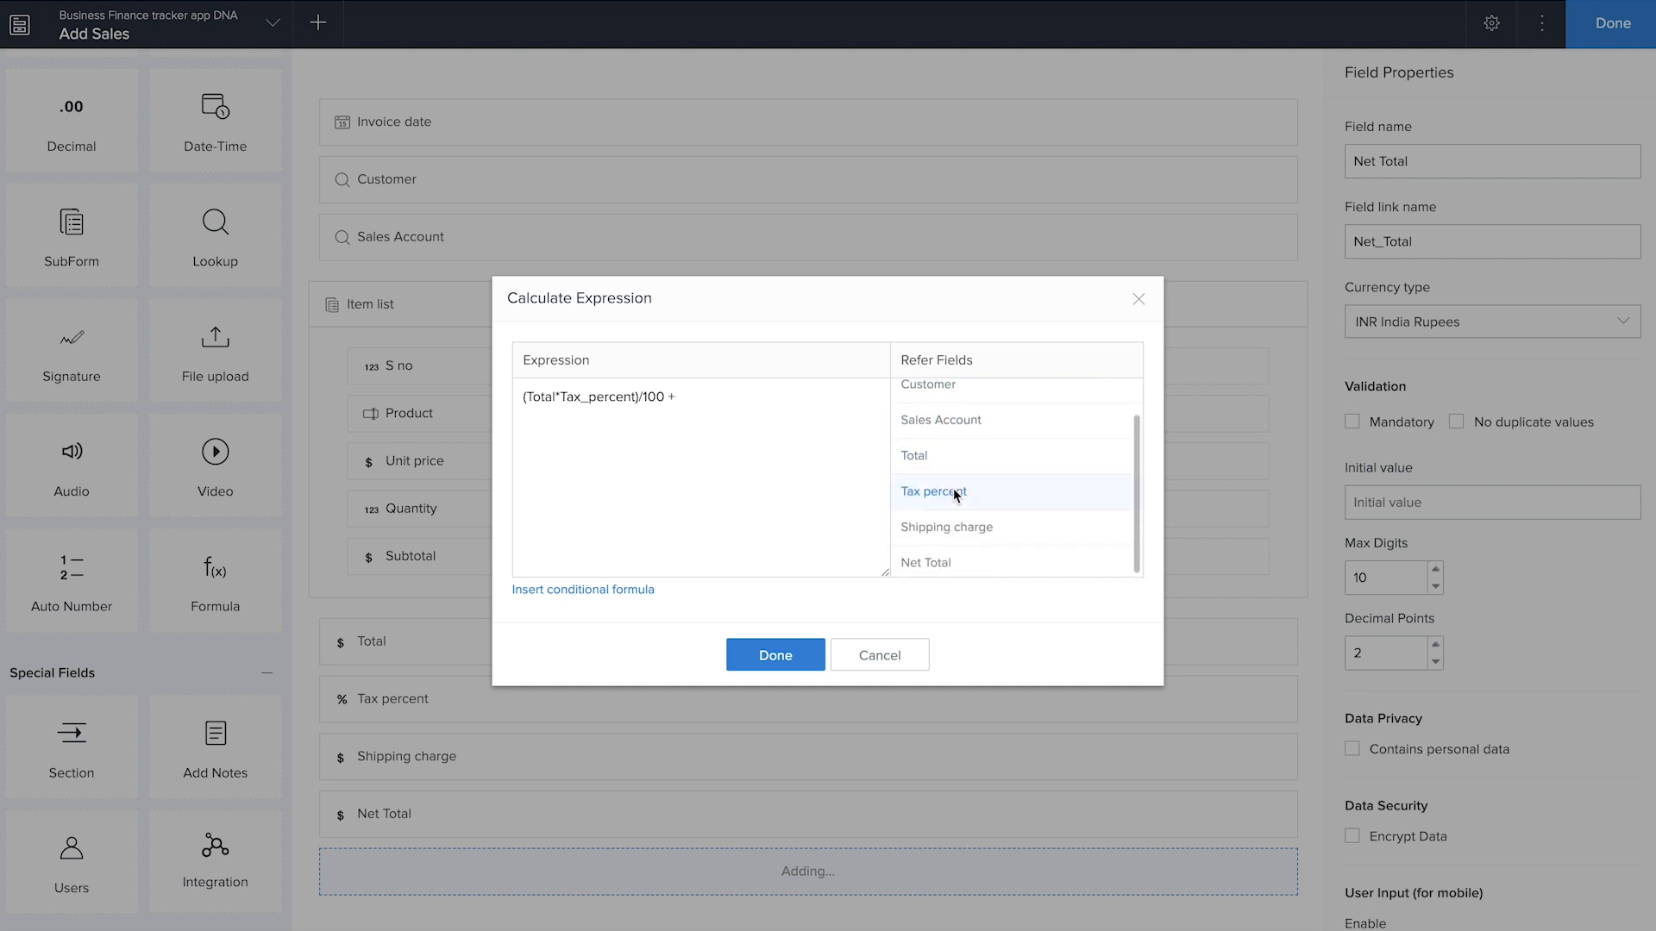
click(948, 465)
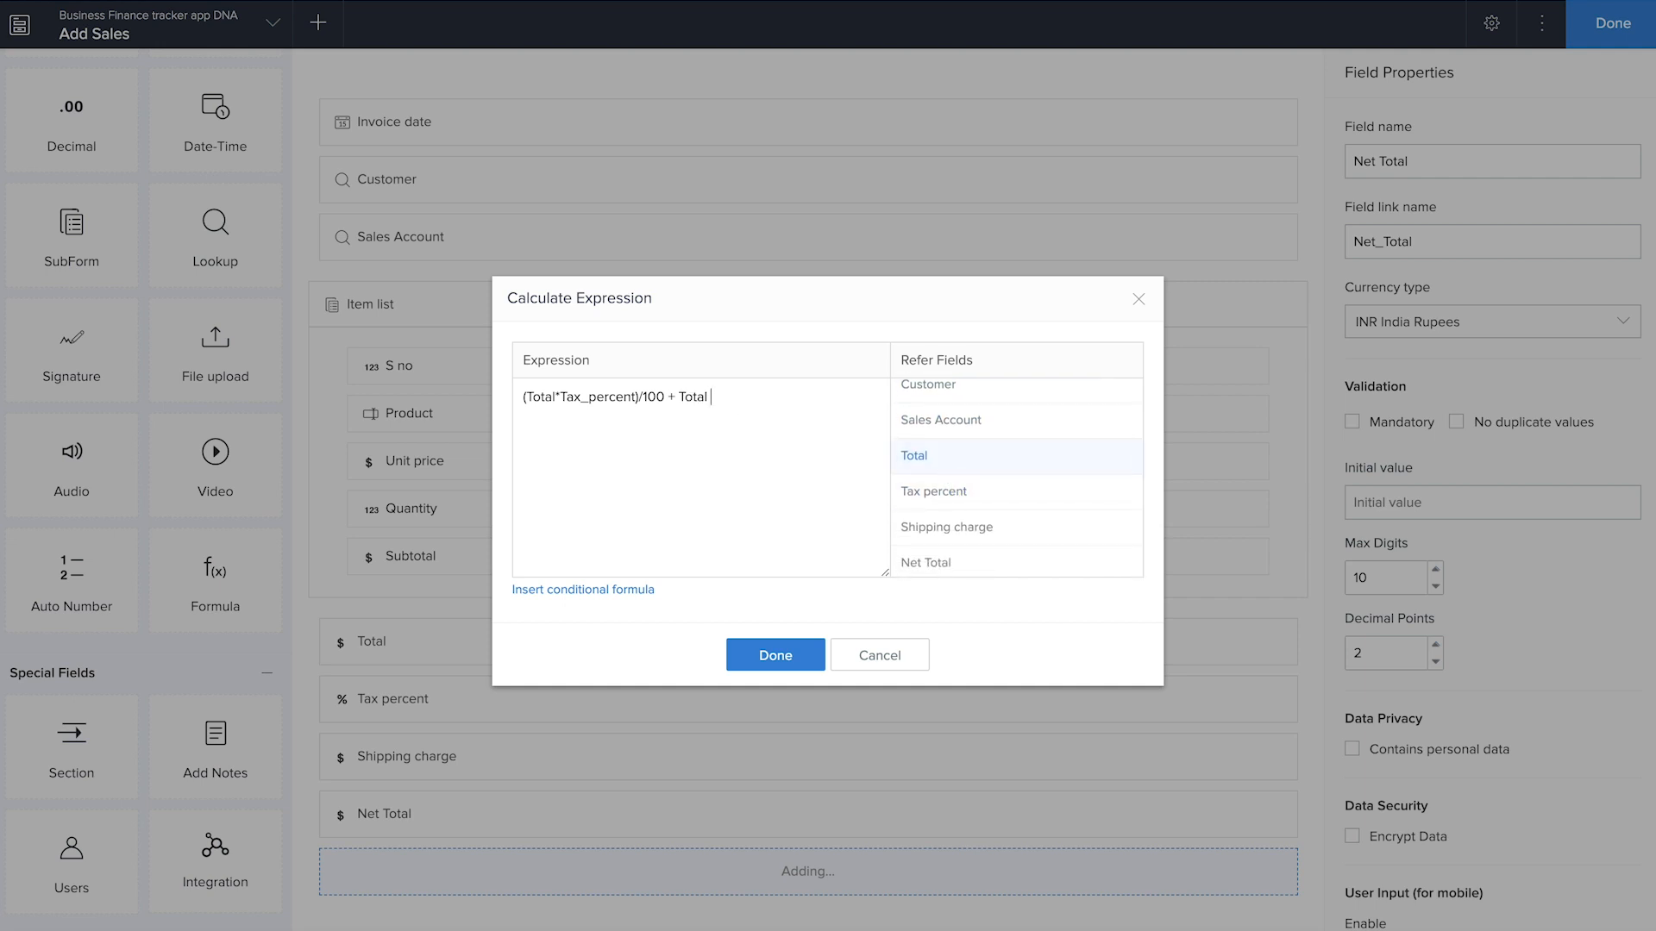
click(915, 536)
scroll(959, 514, down, 1)
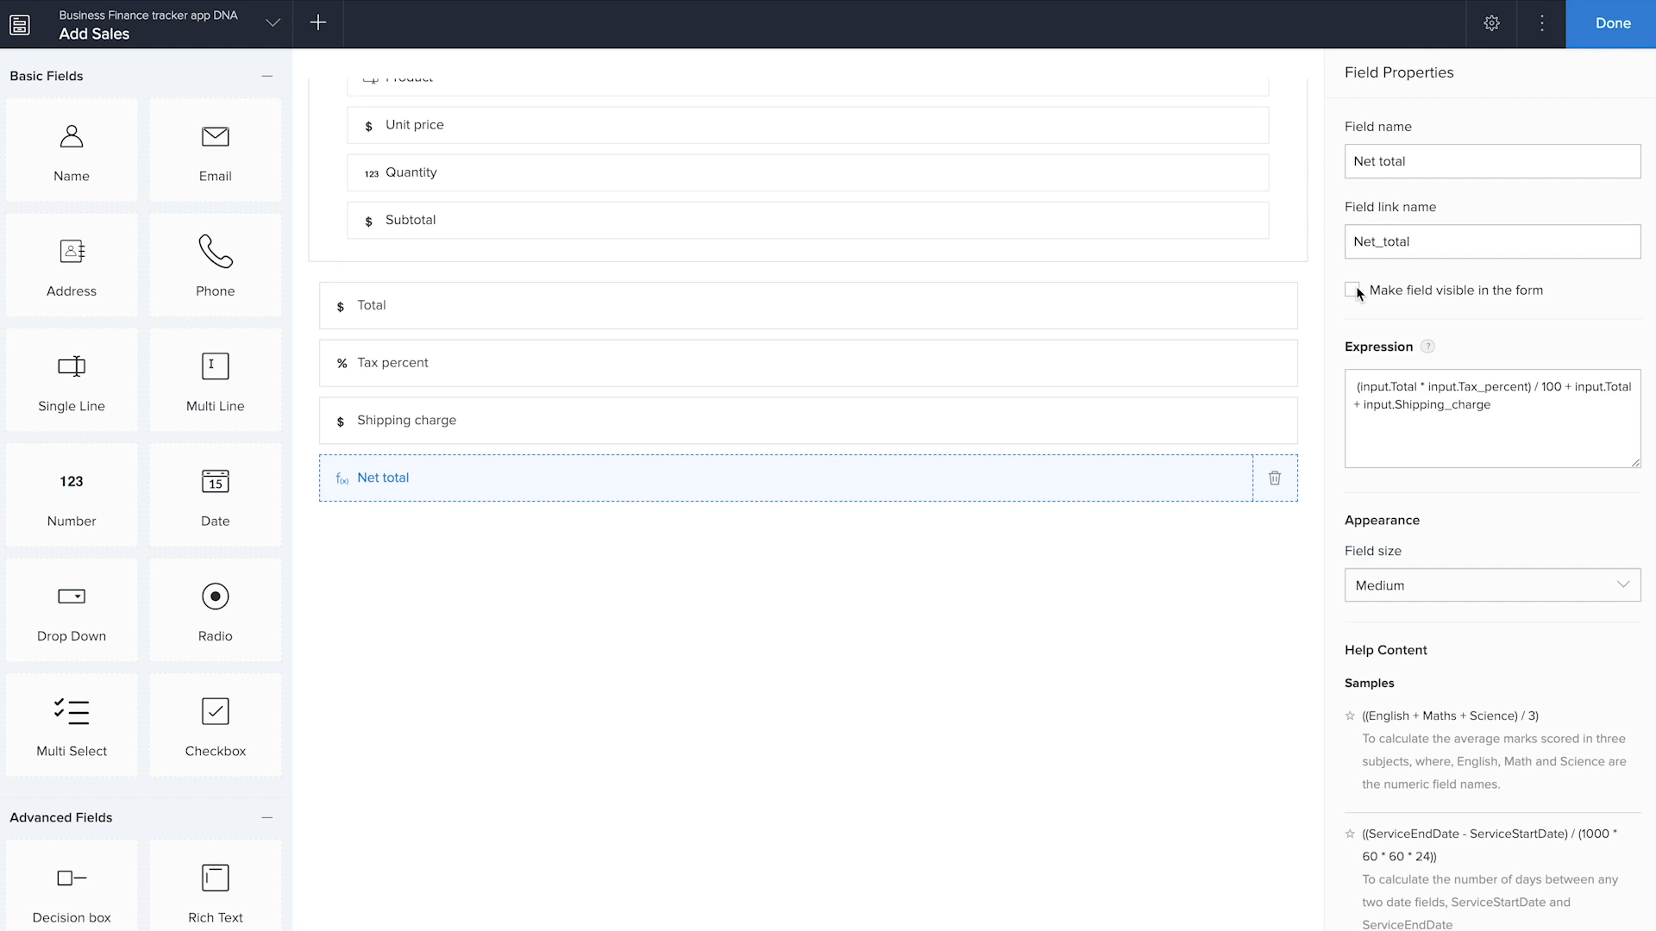
click(1630, 36)
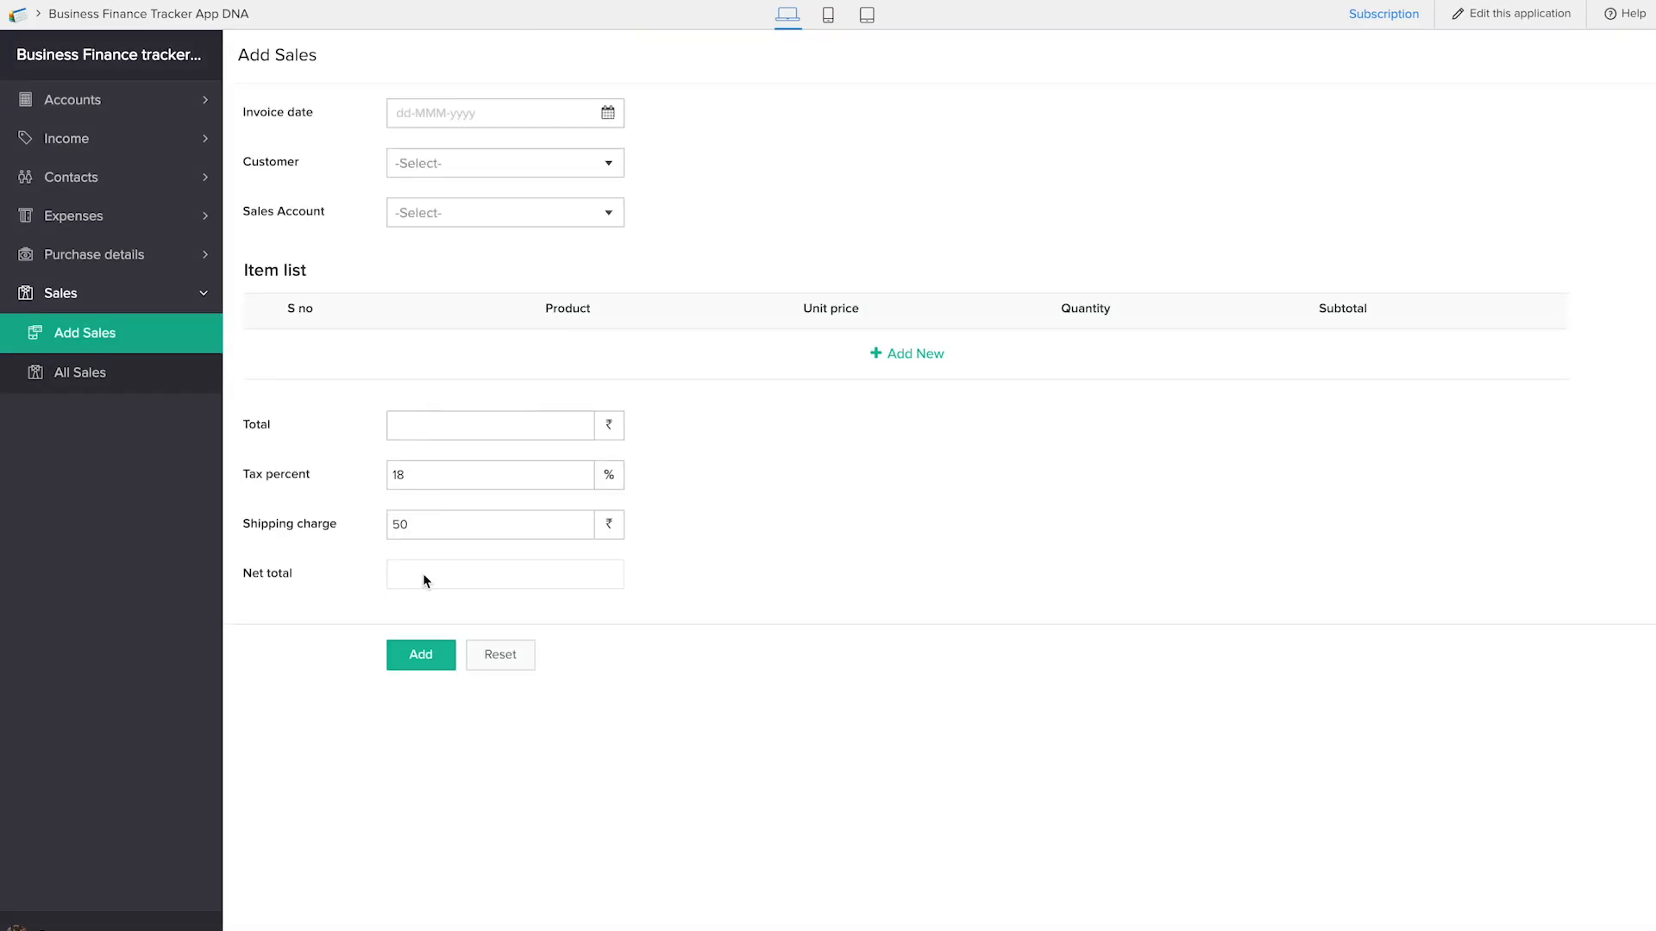
Test the Net total formula in the live Add Sales form with an item row: product pem, unit price 45, quantity 6
click(402, 514)
click(909, 365)
click(607, 359)
text(pem)
key(Tab)
text(45)
key(Tab)
text(6)
click(1354, 356)
click(415, 632)
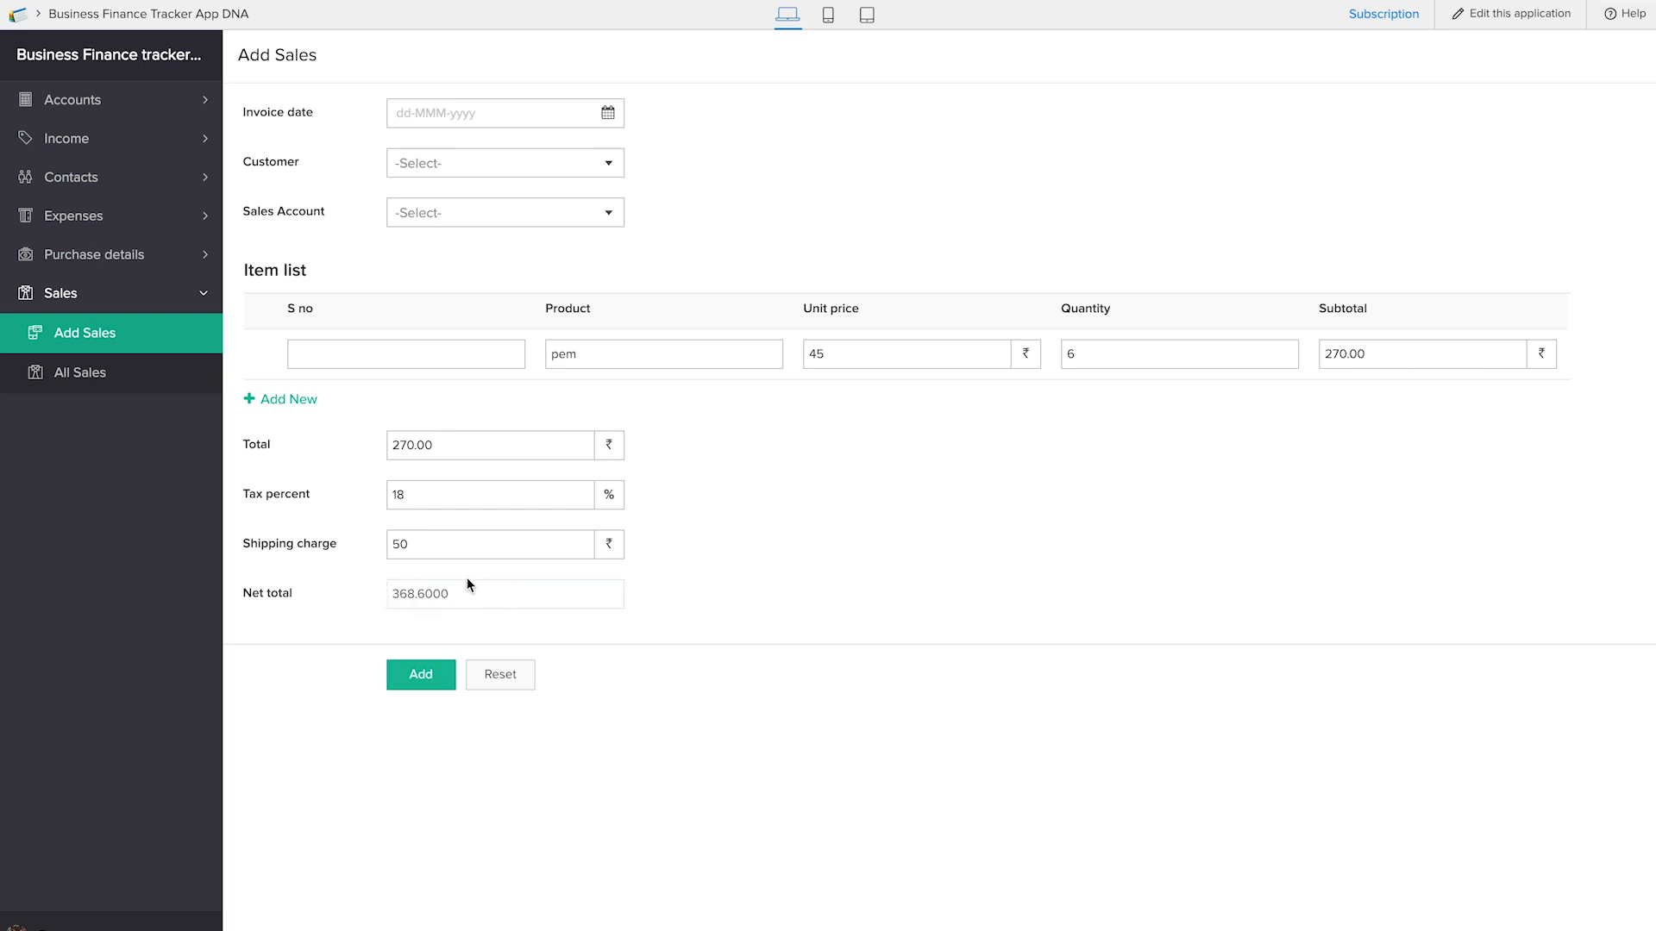
Set the item's S no to 1, choose SBI Bank as the sales account and pick the customer
click(419, 449)
click(433, 526)
click(395, 357)
text(1)
click(451, 215)
click(469, 251)
click(462, 163)
click(463, 204)
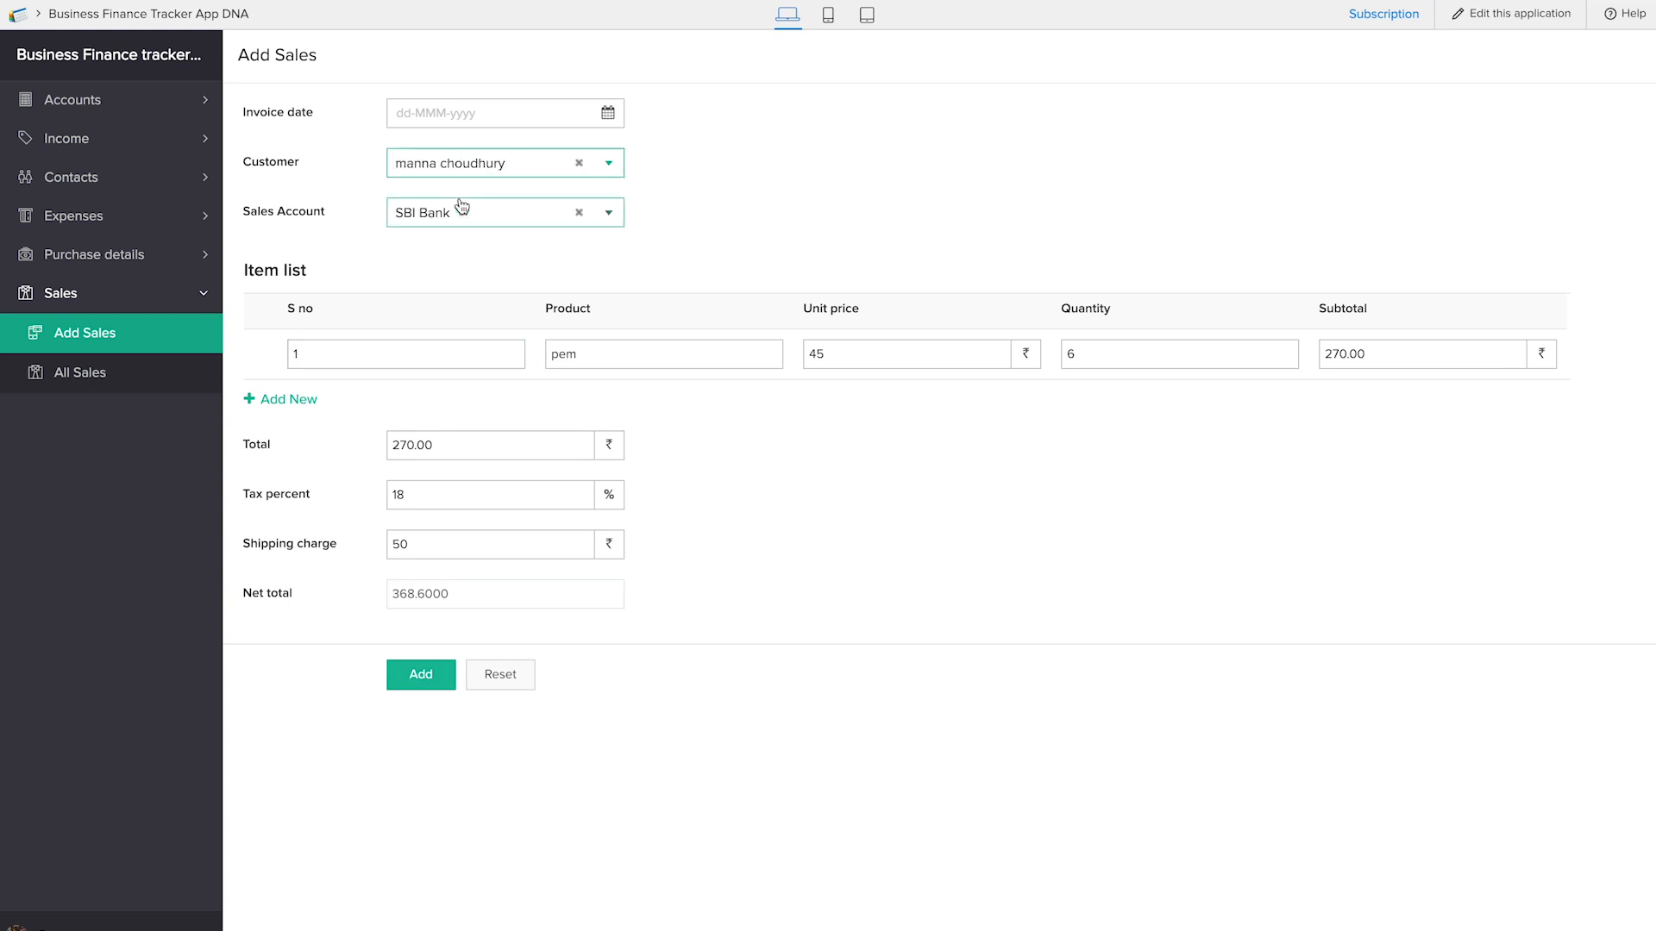
Submit the sales record with invoice date 25-Jan-2019 and check it in the All Sales report
click(456, 119)
click(595, 329)
click(419, 681)
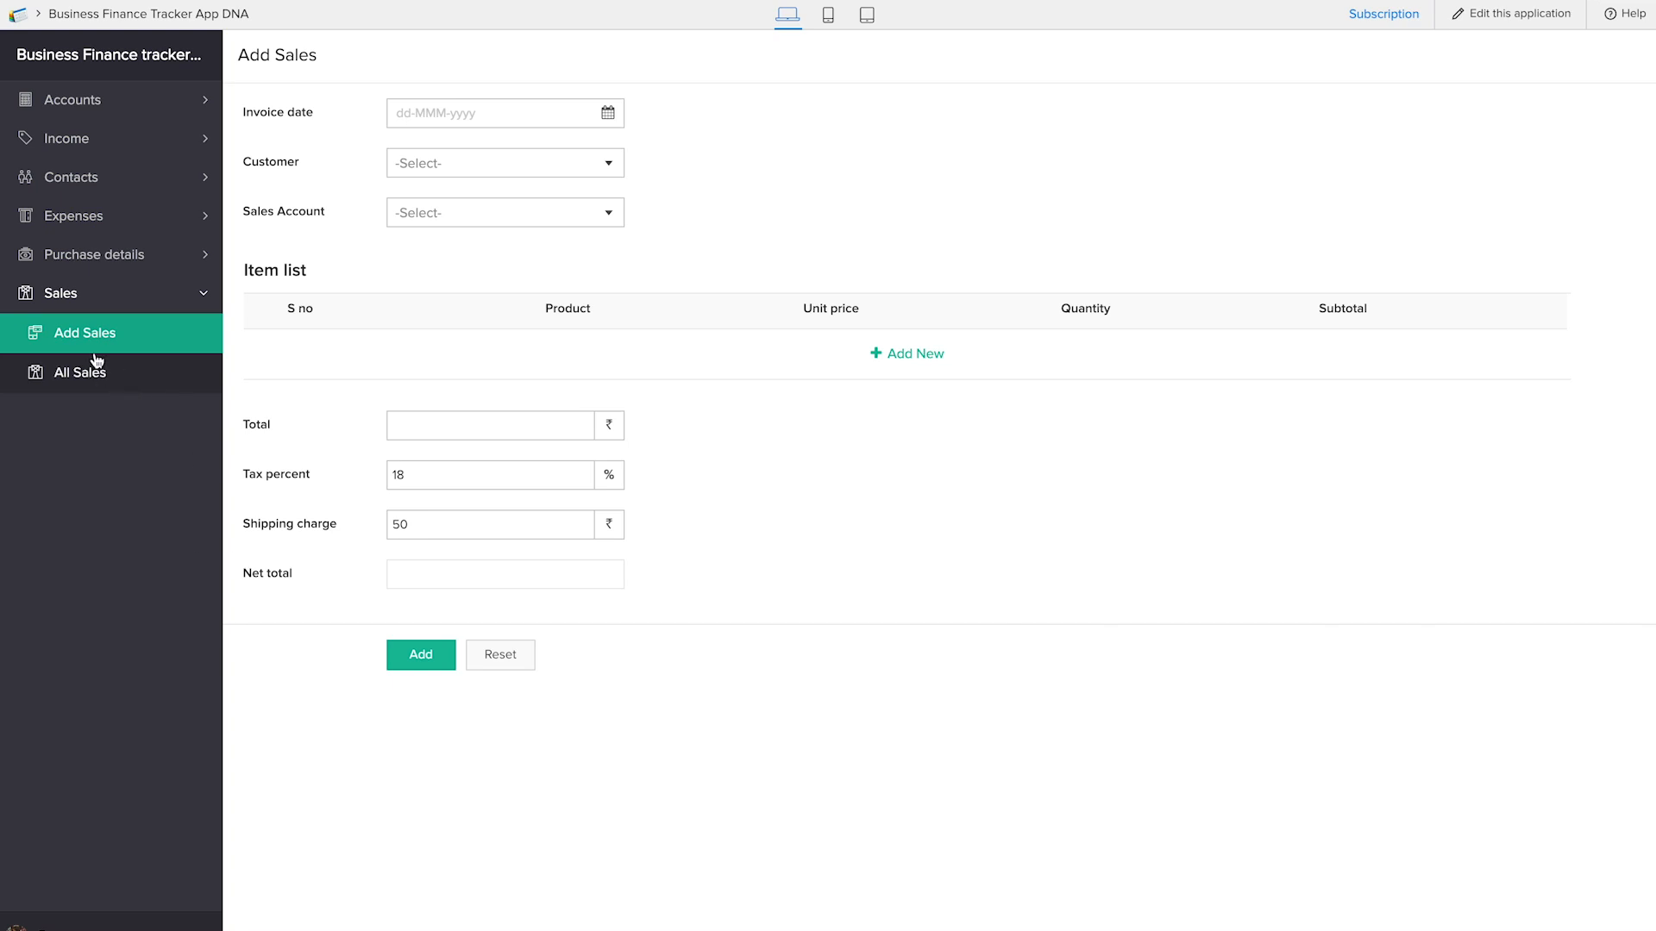
click(121, 390)
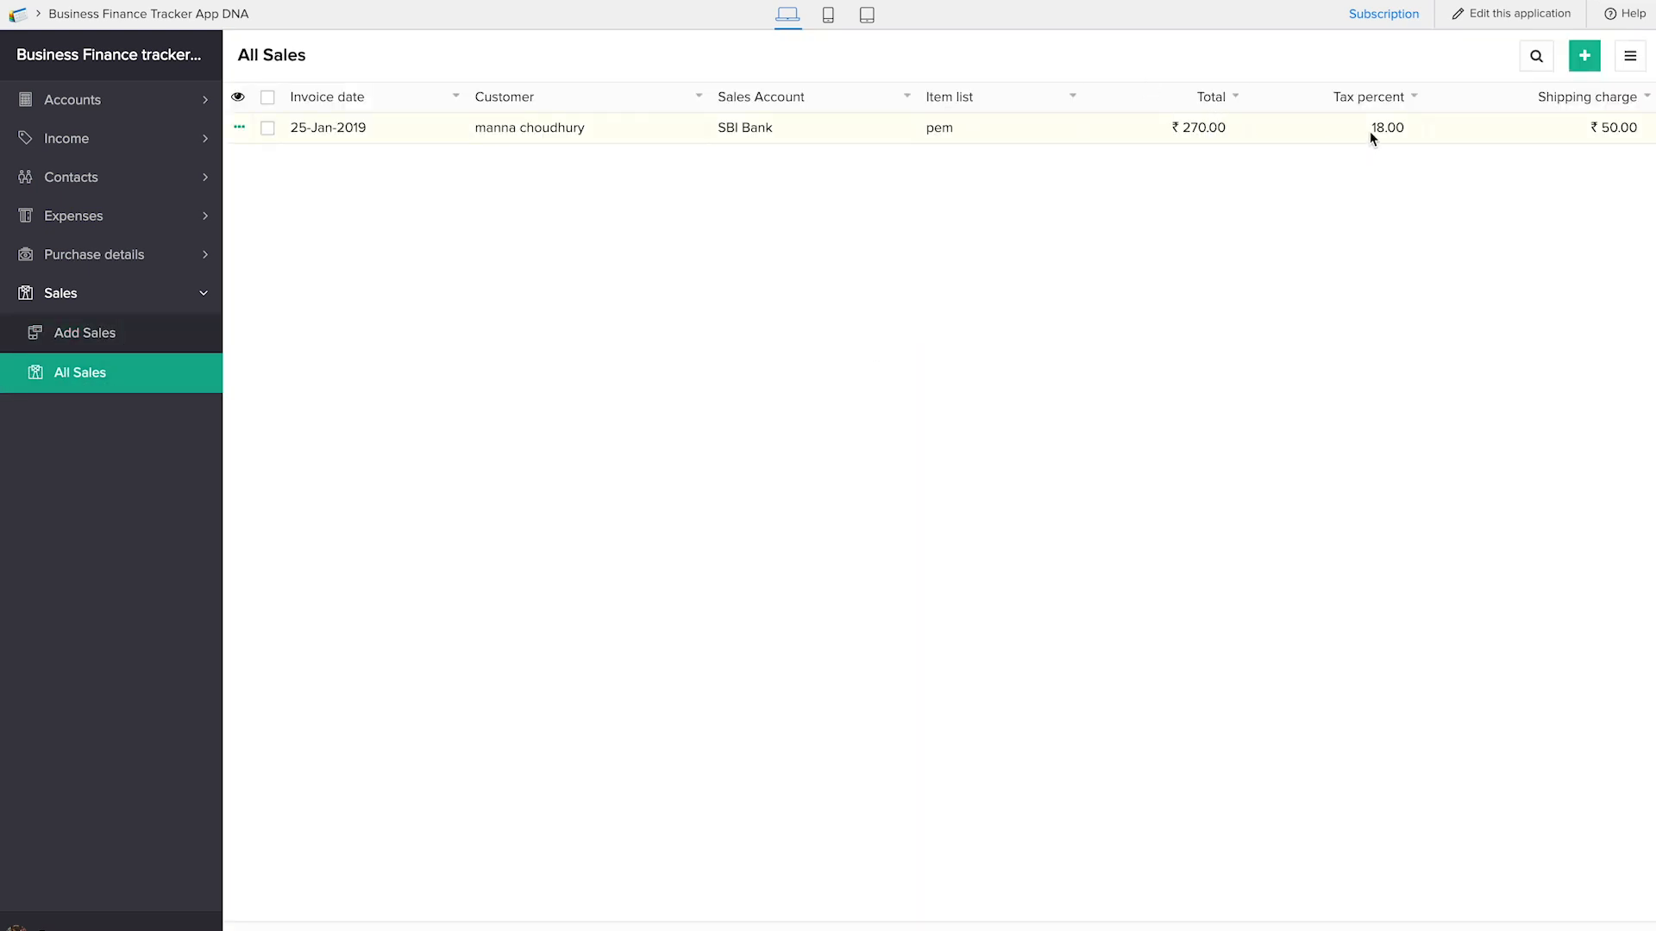
click(1528, 134)
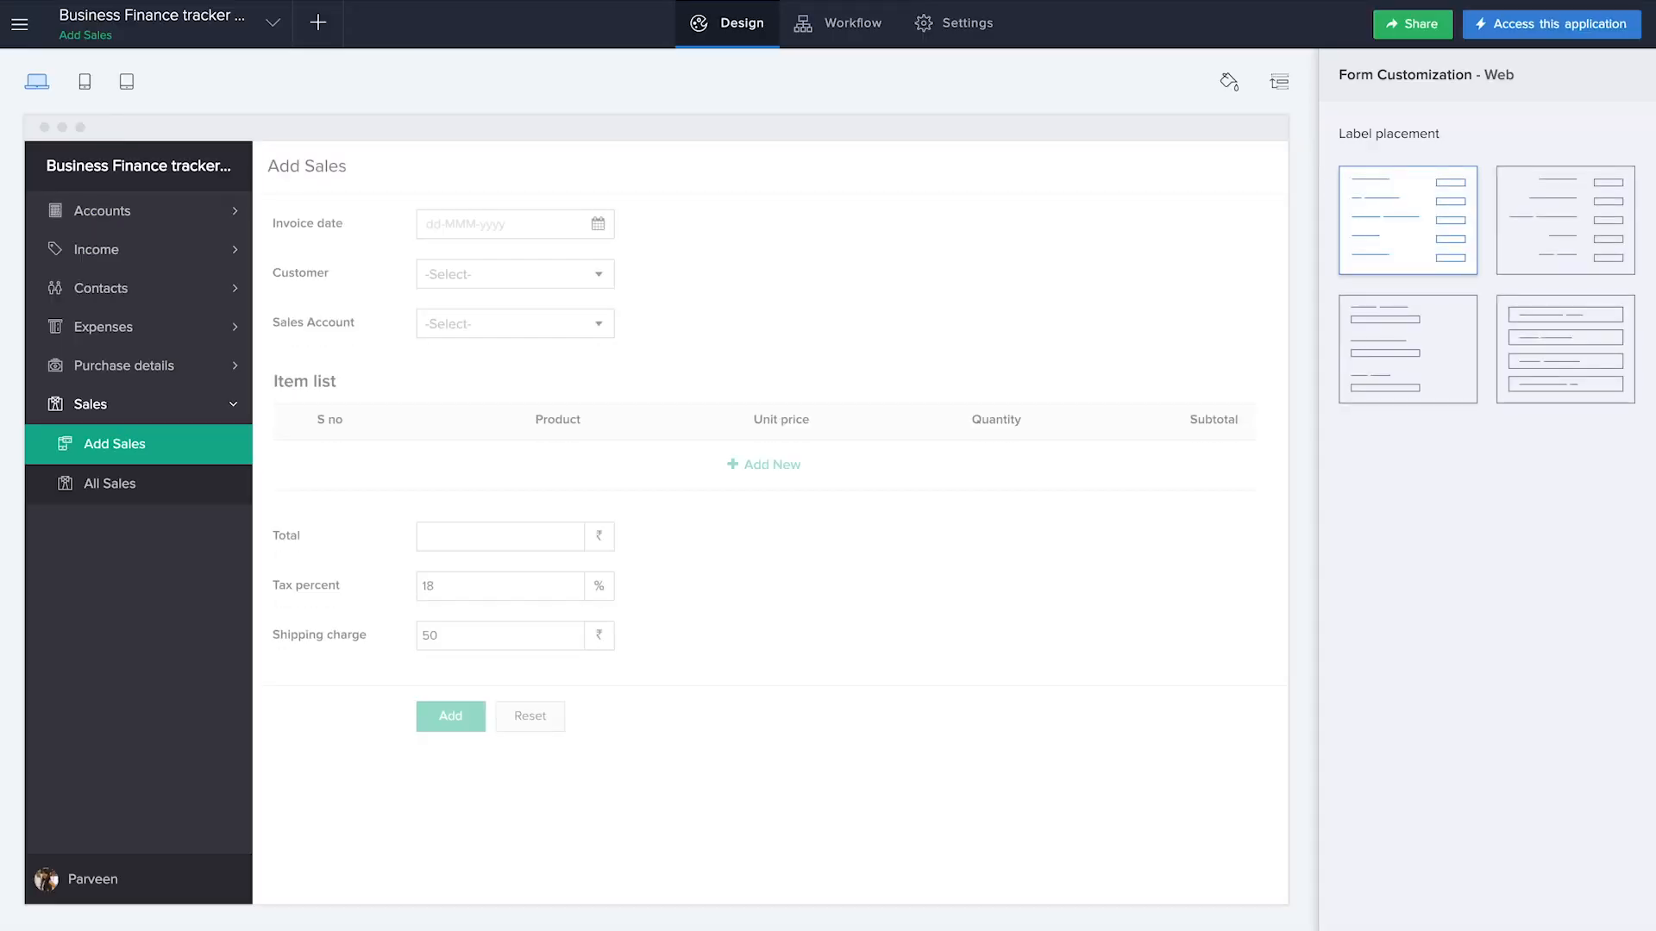
Create a form workflow named add to account that runs when a record is created in the Add Sales form
click(316, 25)
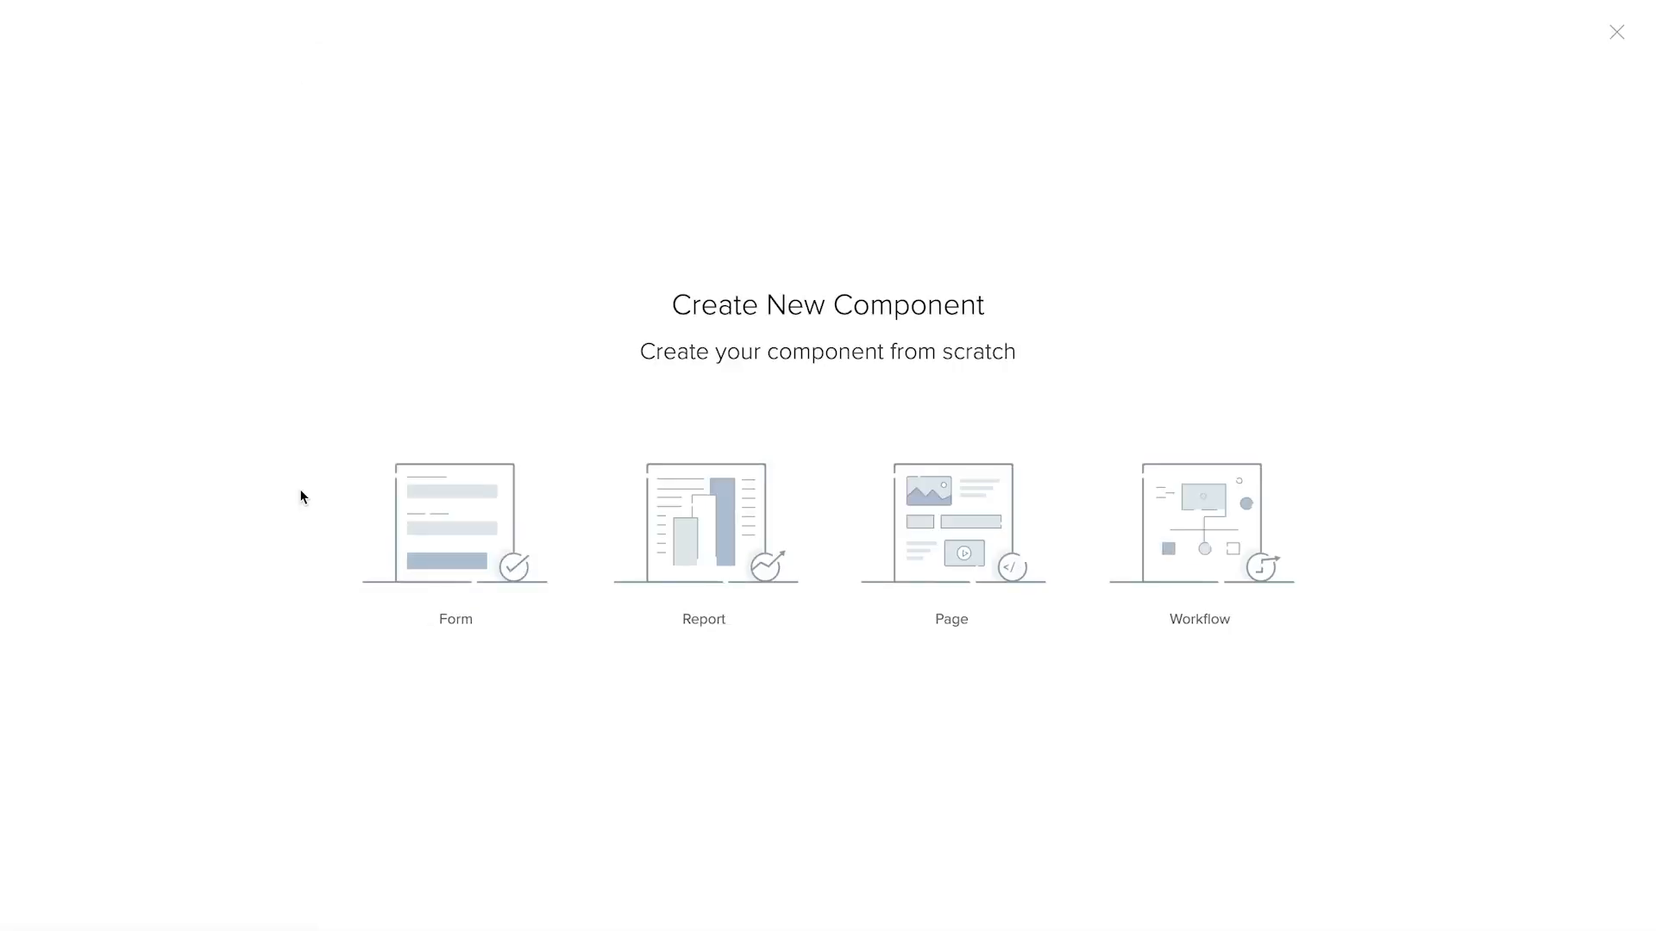
click(470, 587)
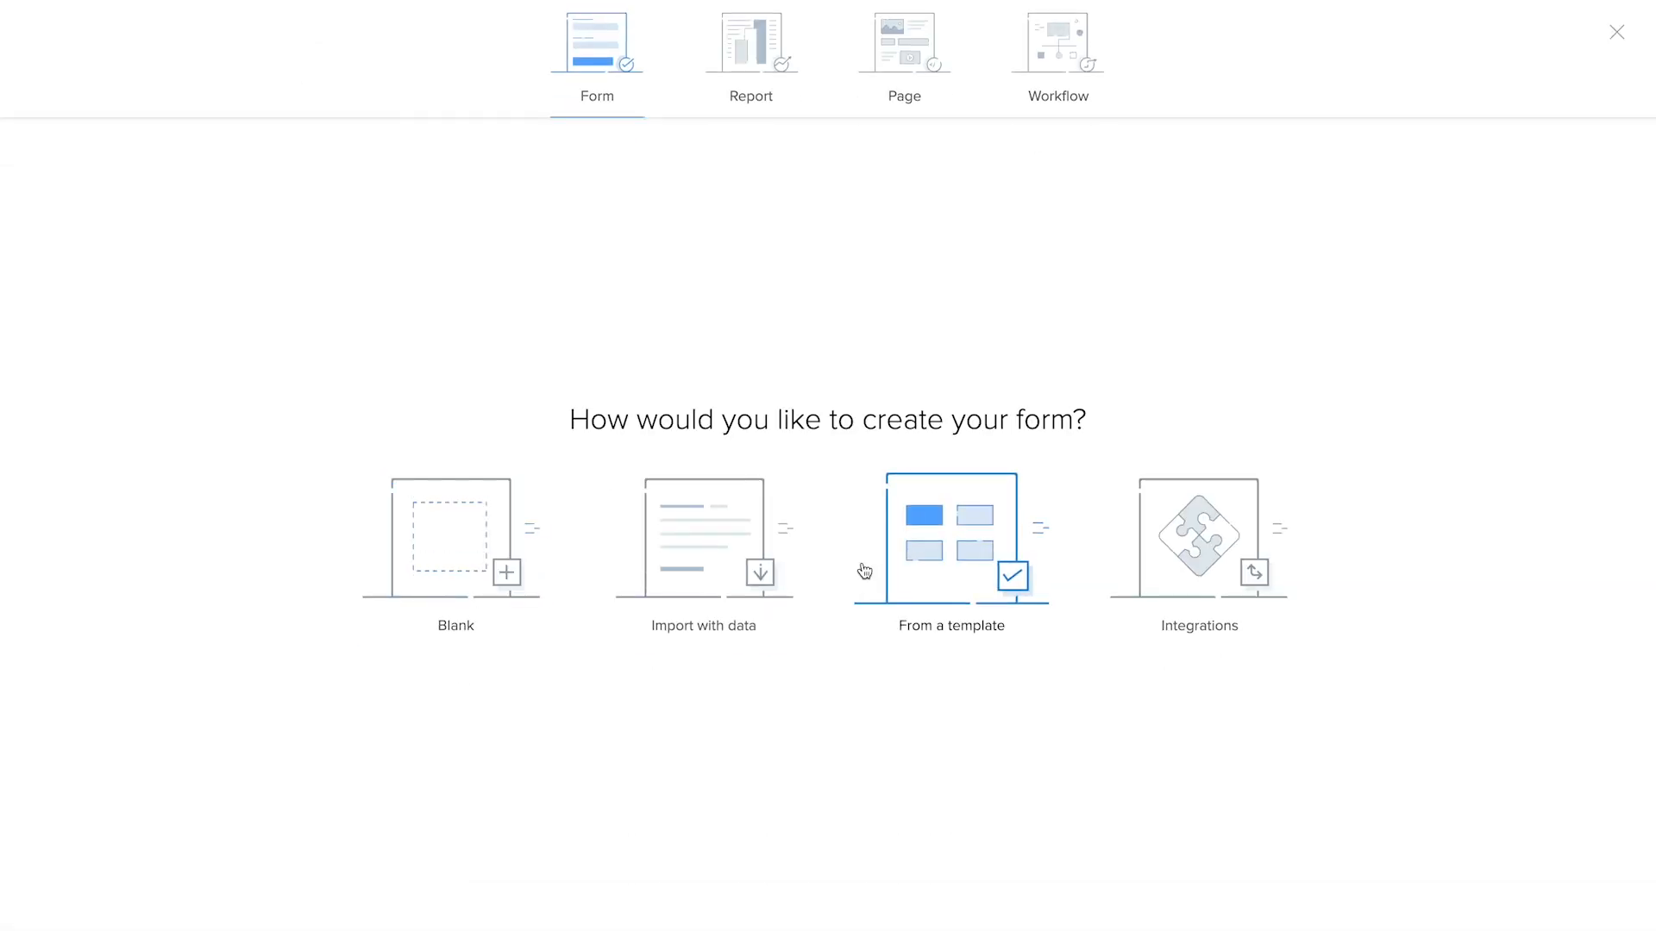
click(1059, 52)
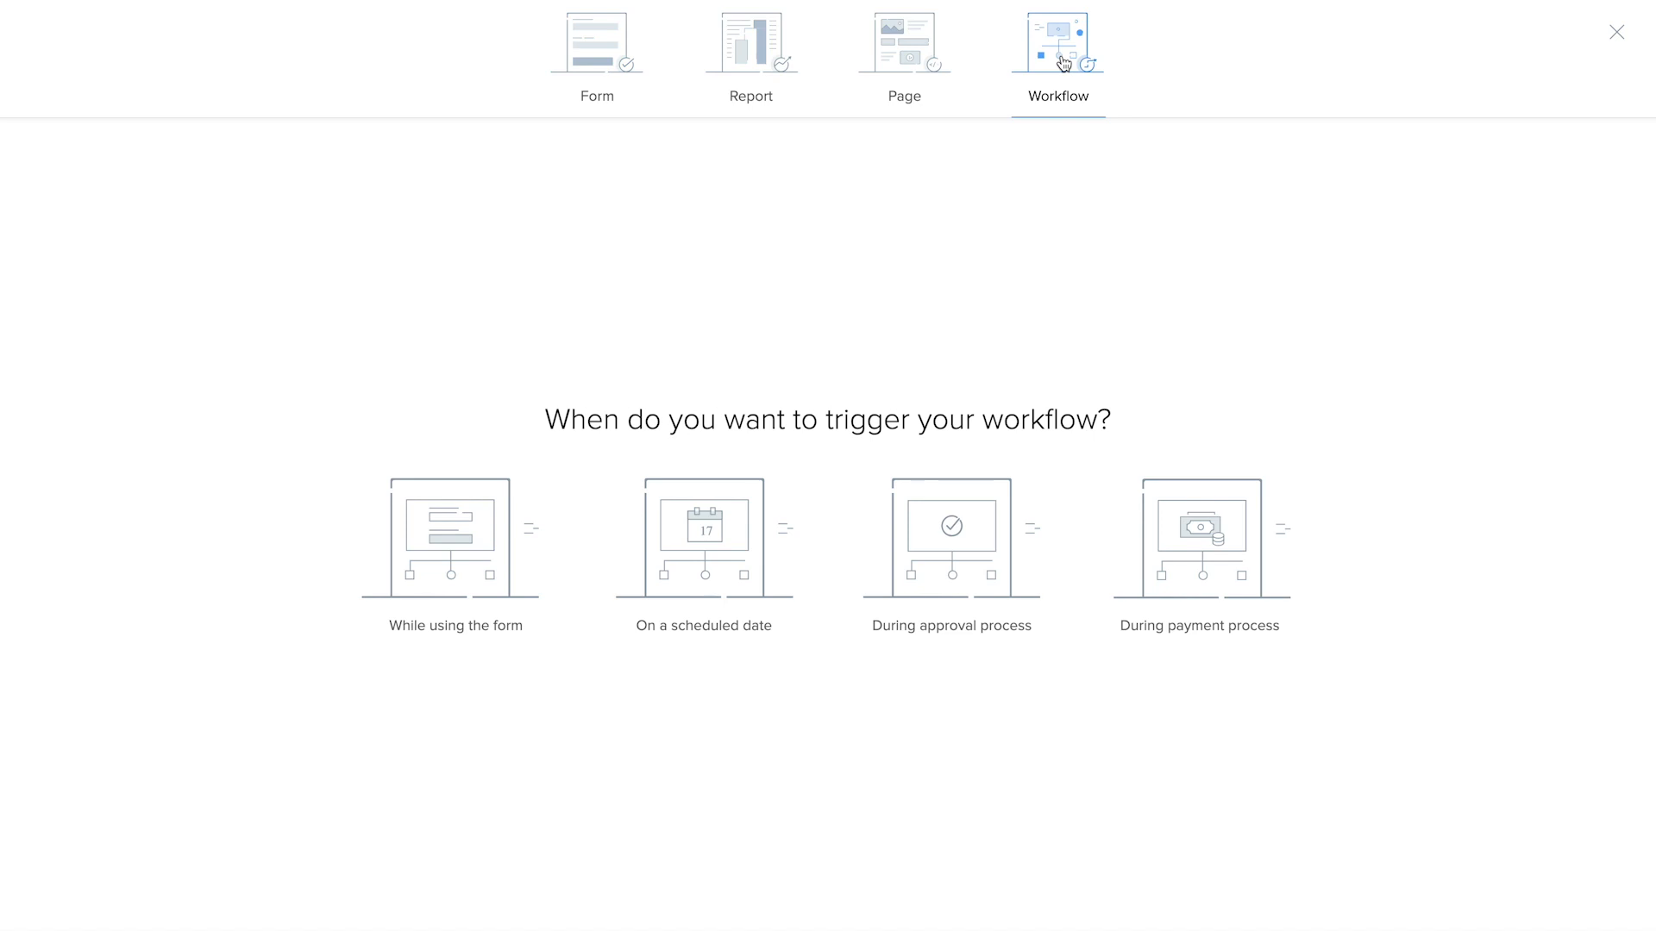
click(477, 596)
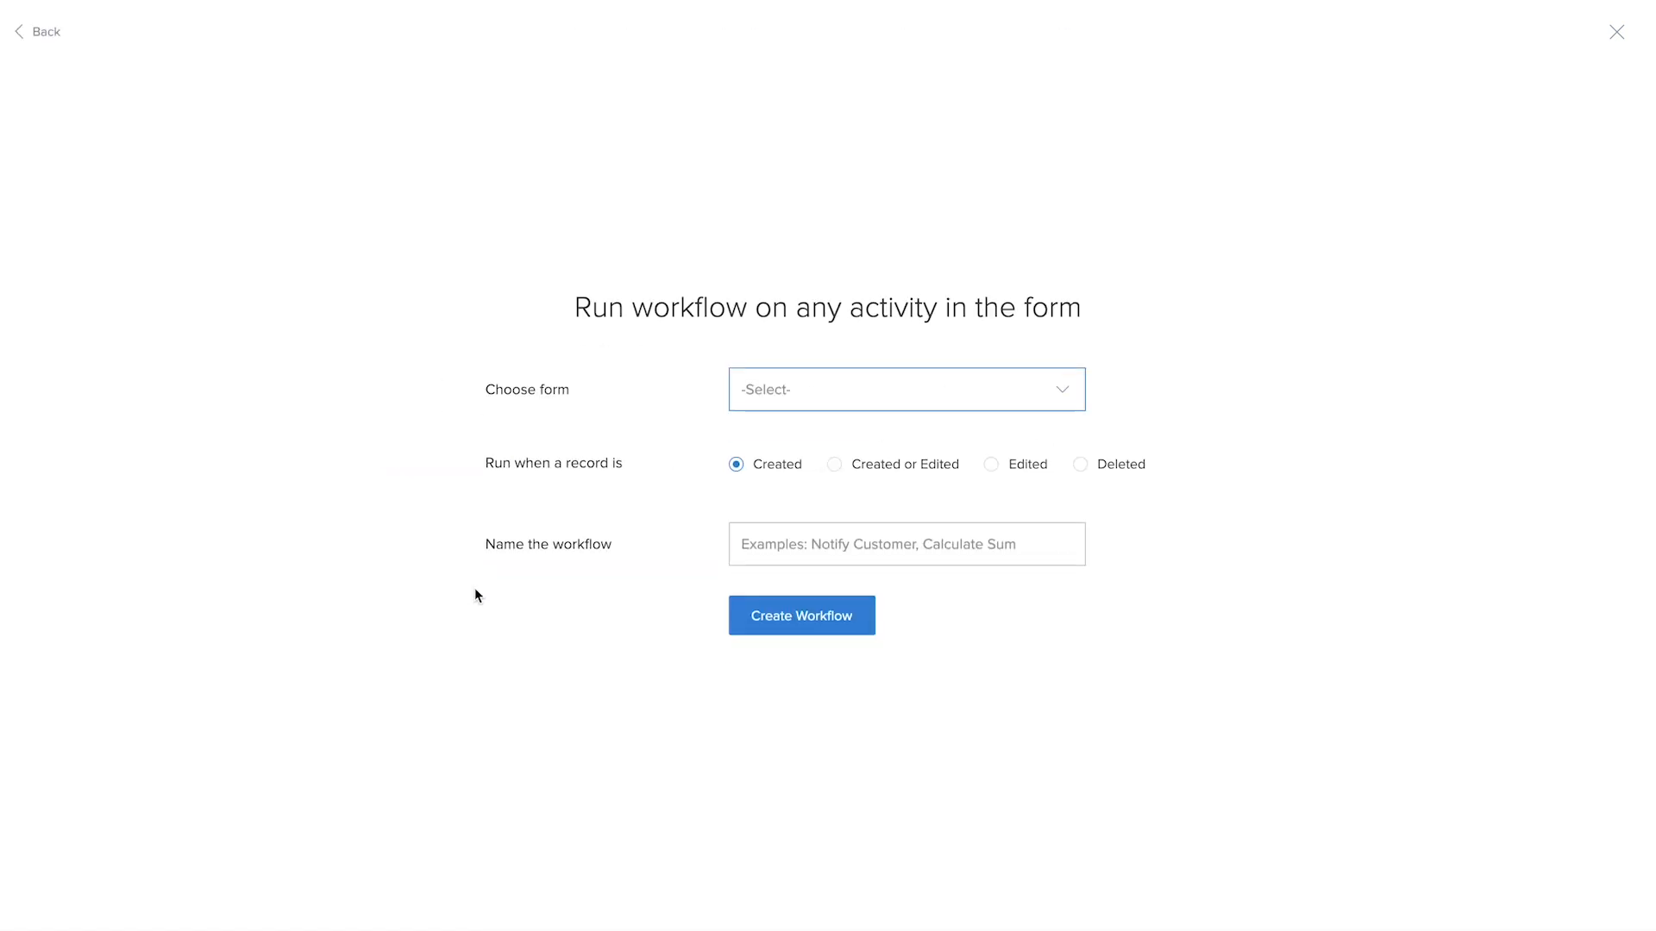
click(880, 376)
scroll(854, 549, down, 1)
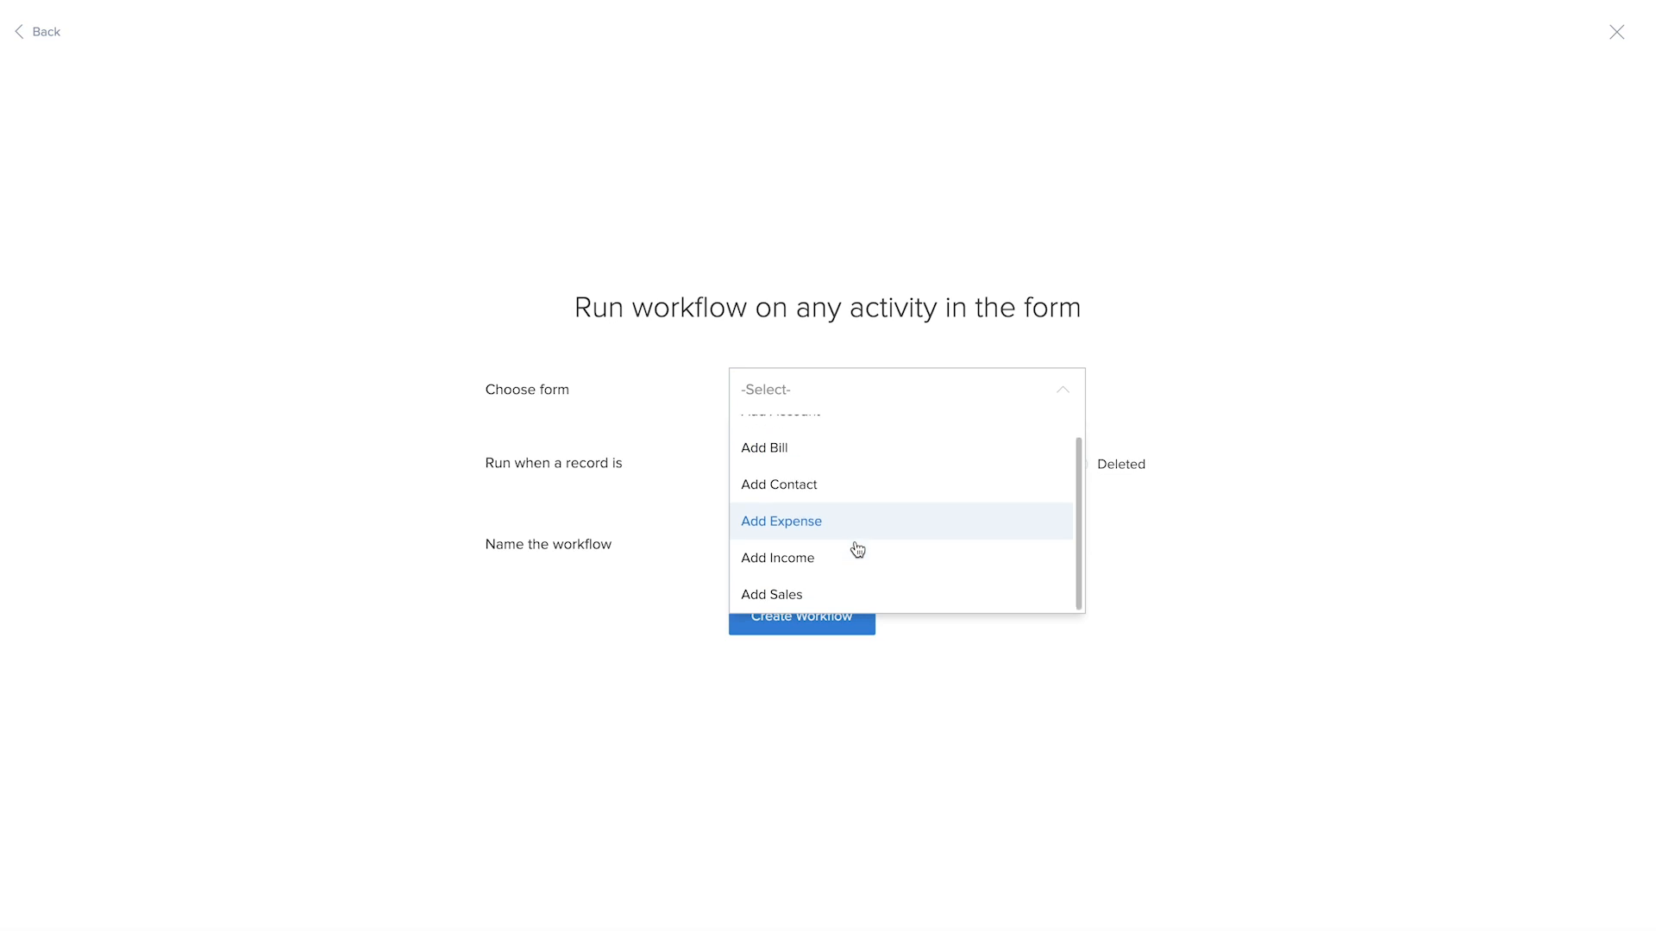
click(843, 592)
click(814, 550)
text(add to account)
click(843, 603)
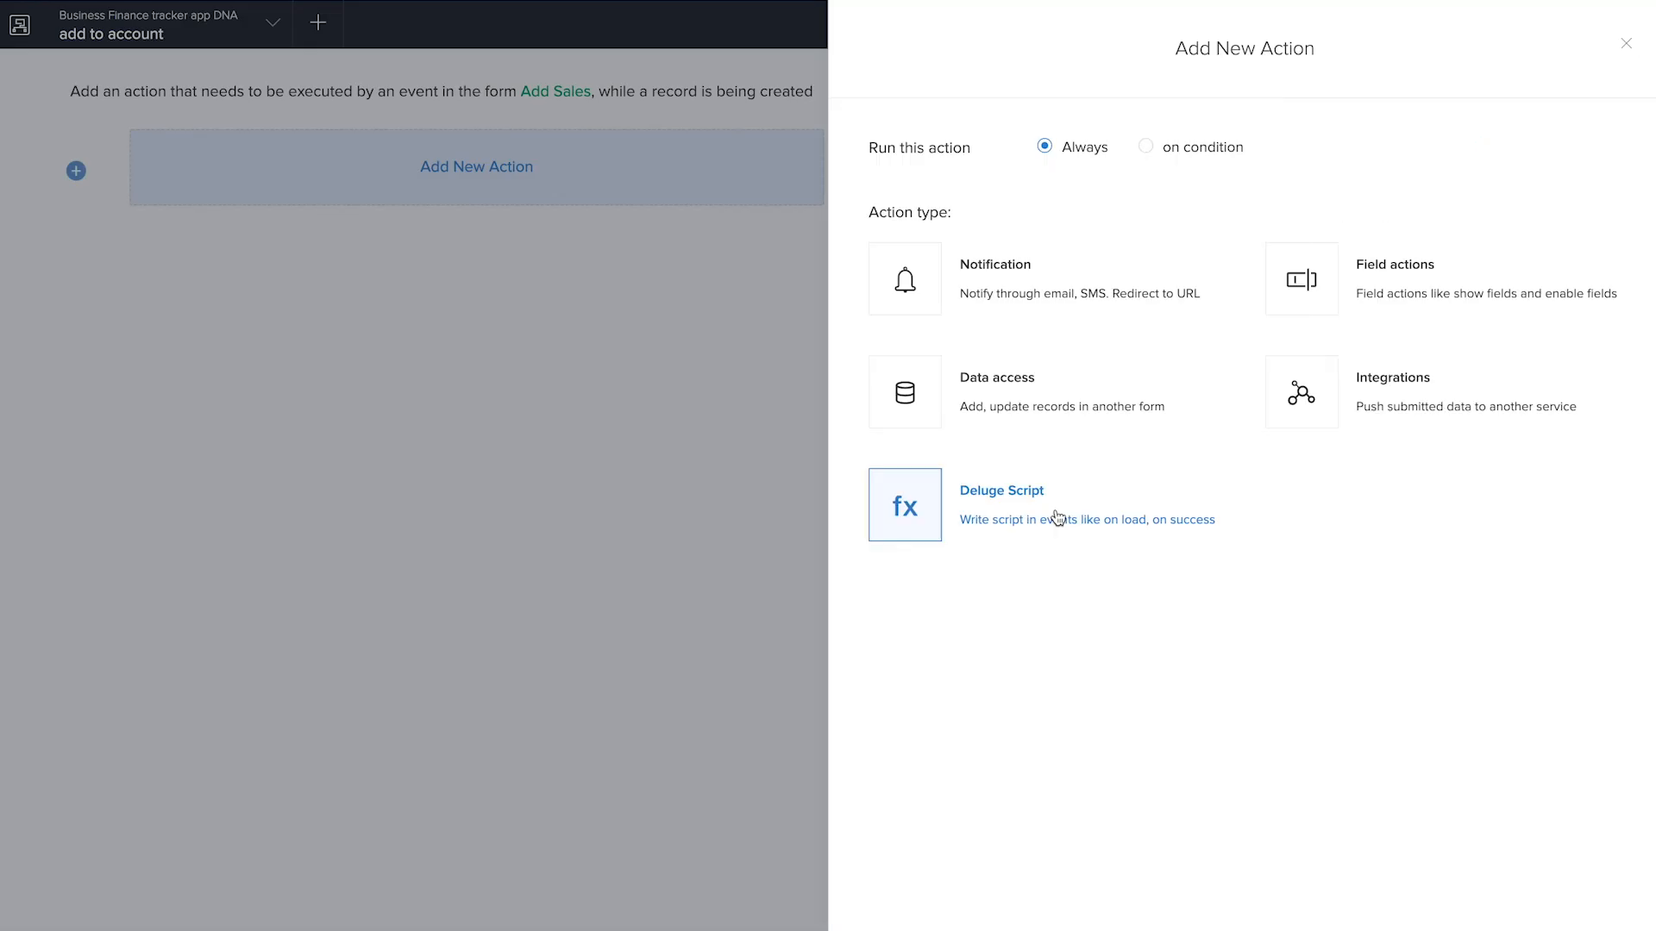
Add an on-success Deluge Script action with the line fetch_acc = Add_Account[ID == input.Sales_Account]; to fetch the sales account
click(1053, 518)
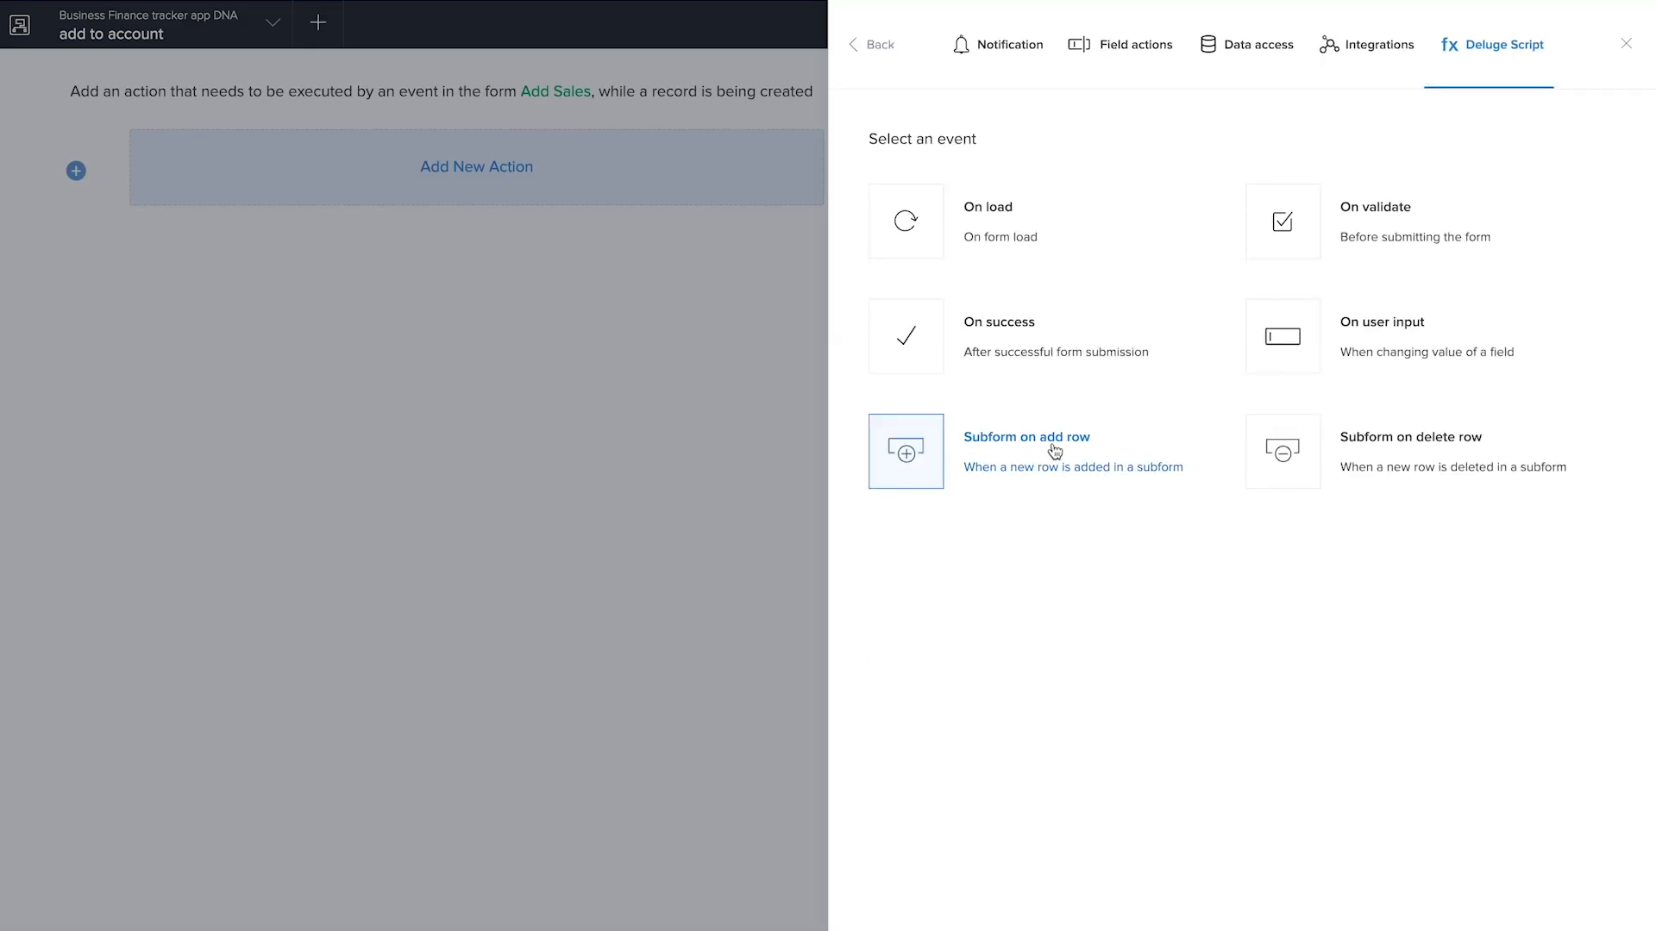
click(1031, 360)
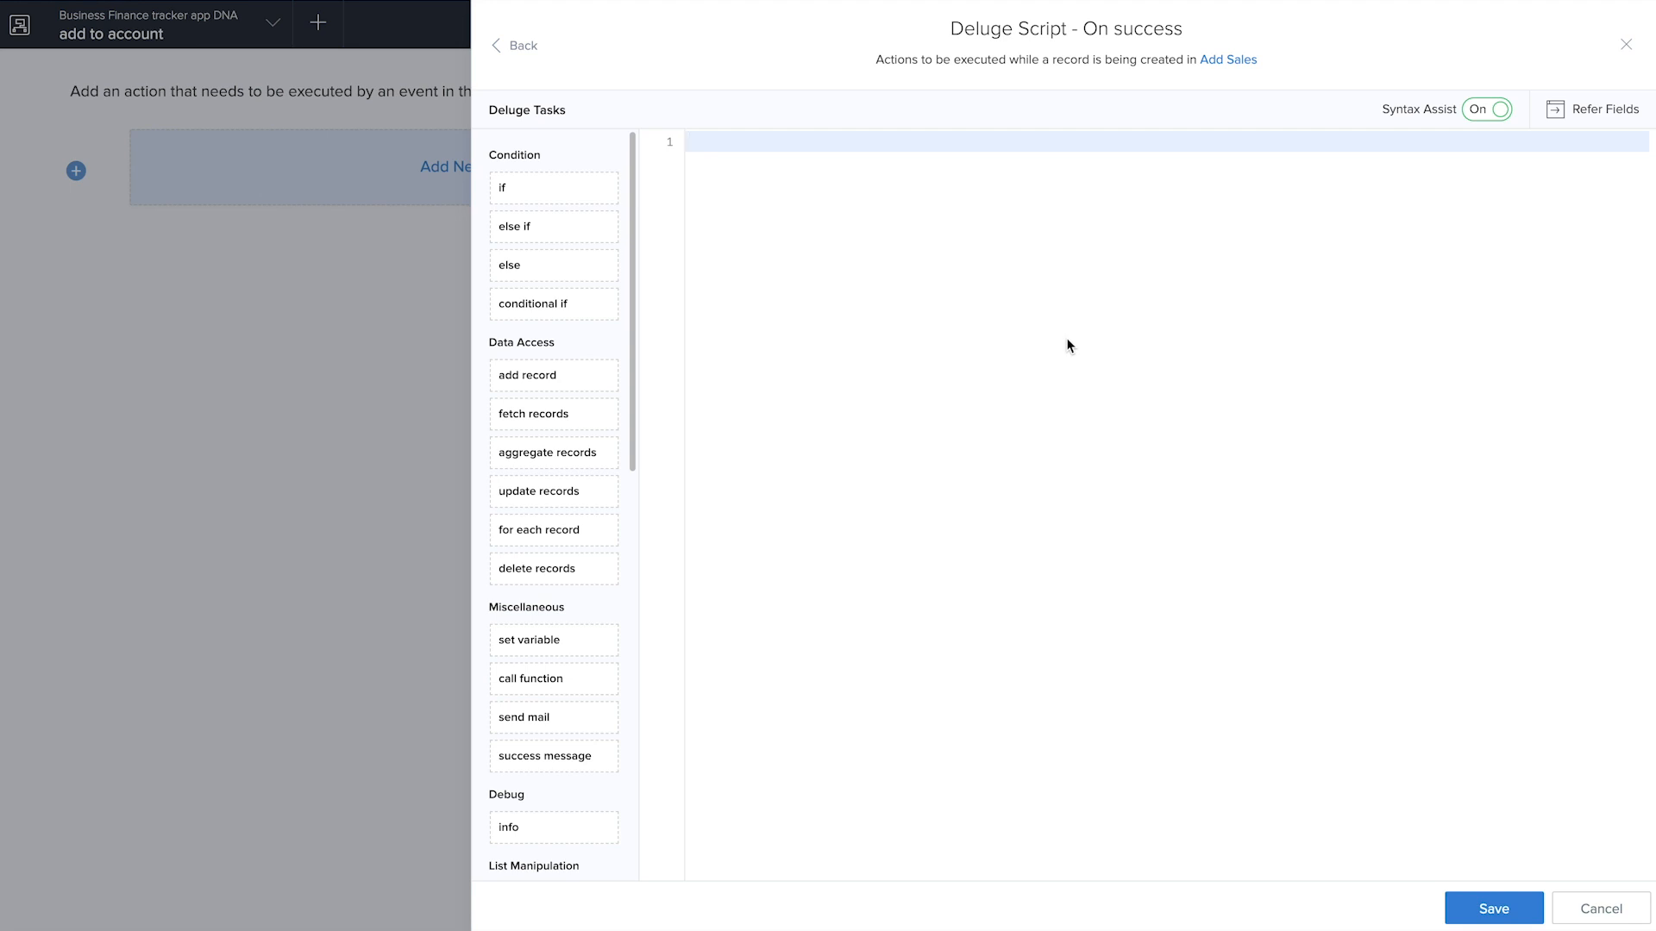
text(fetch)
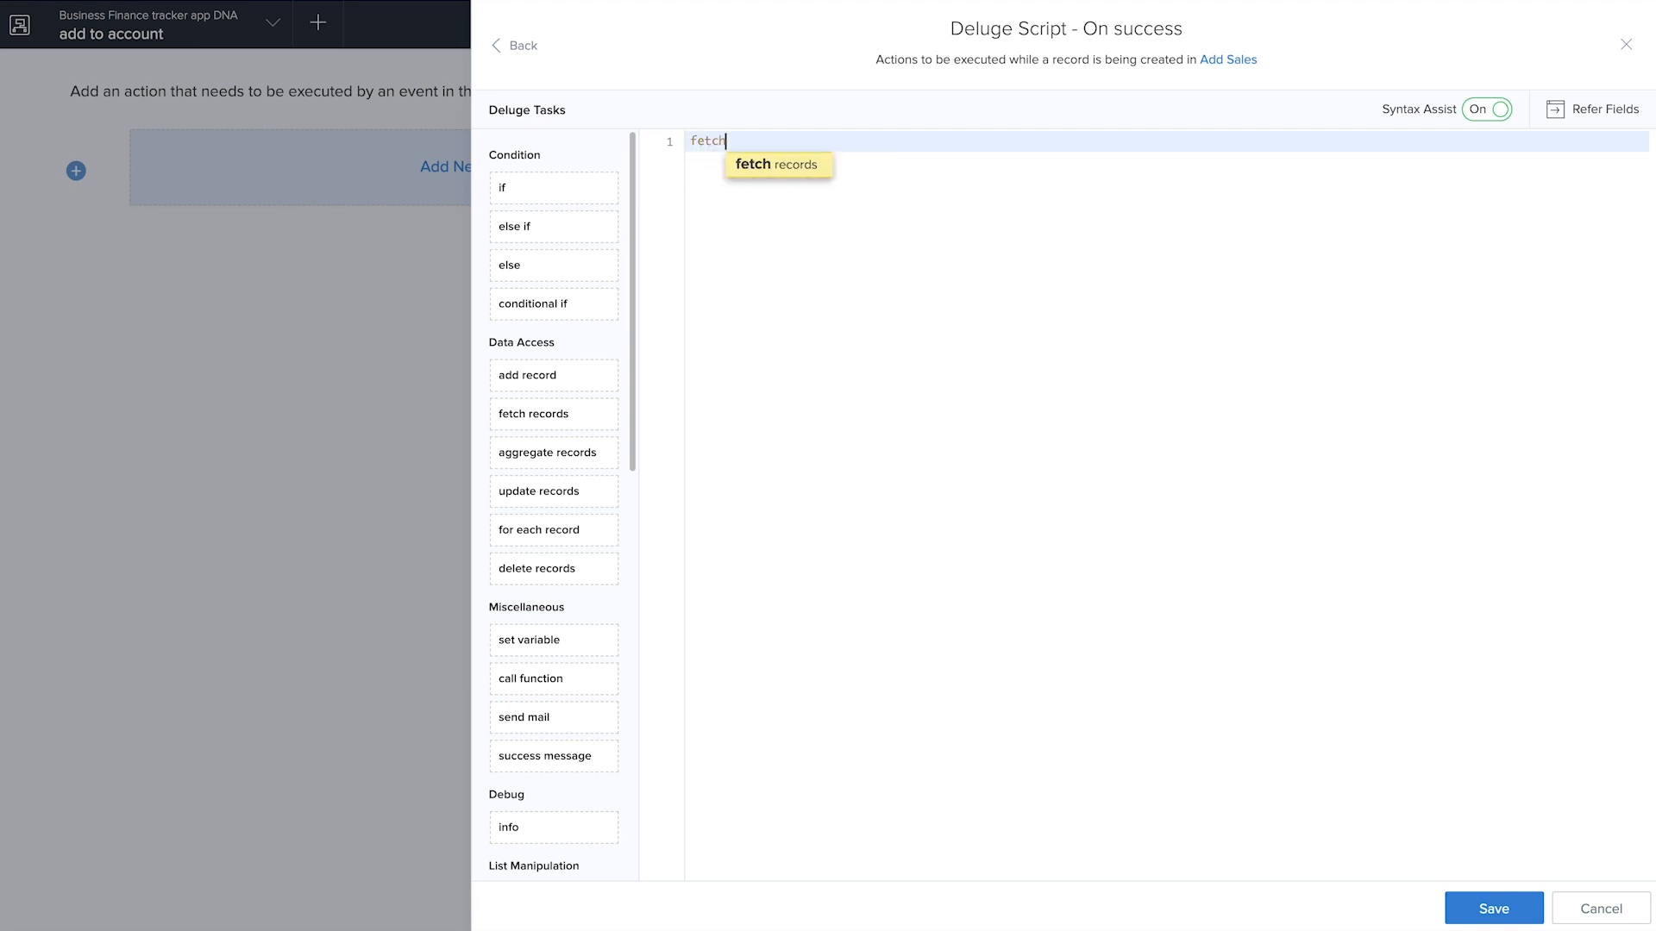
text(_acc = add)
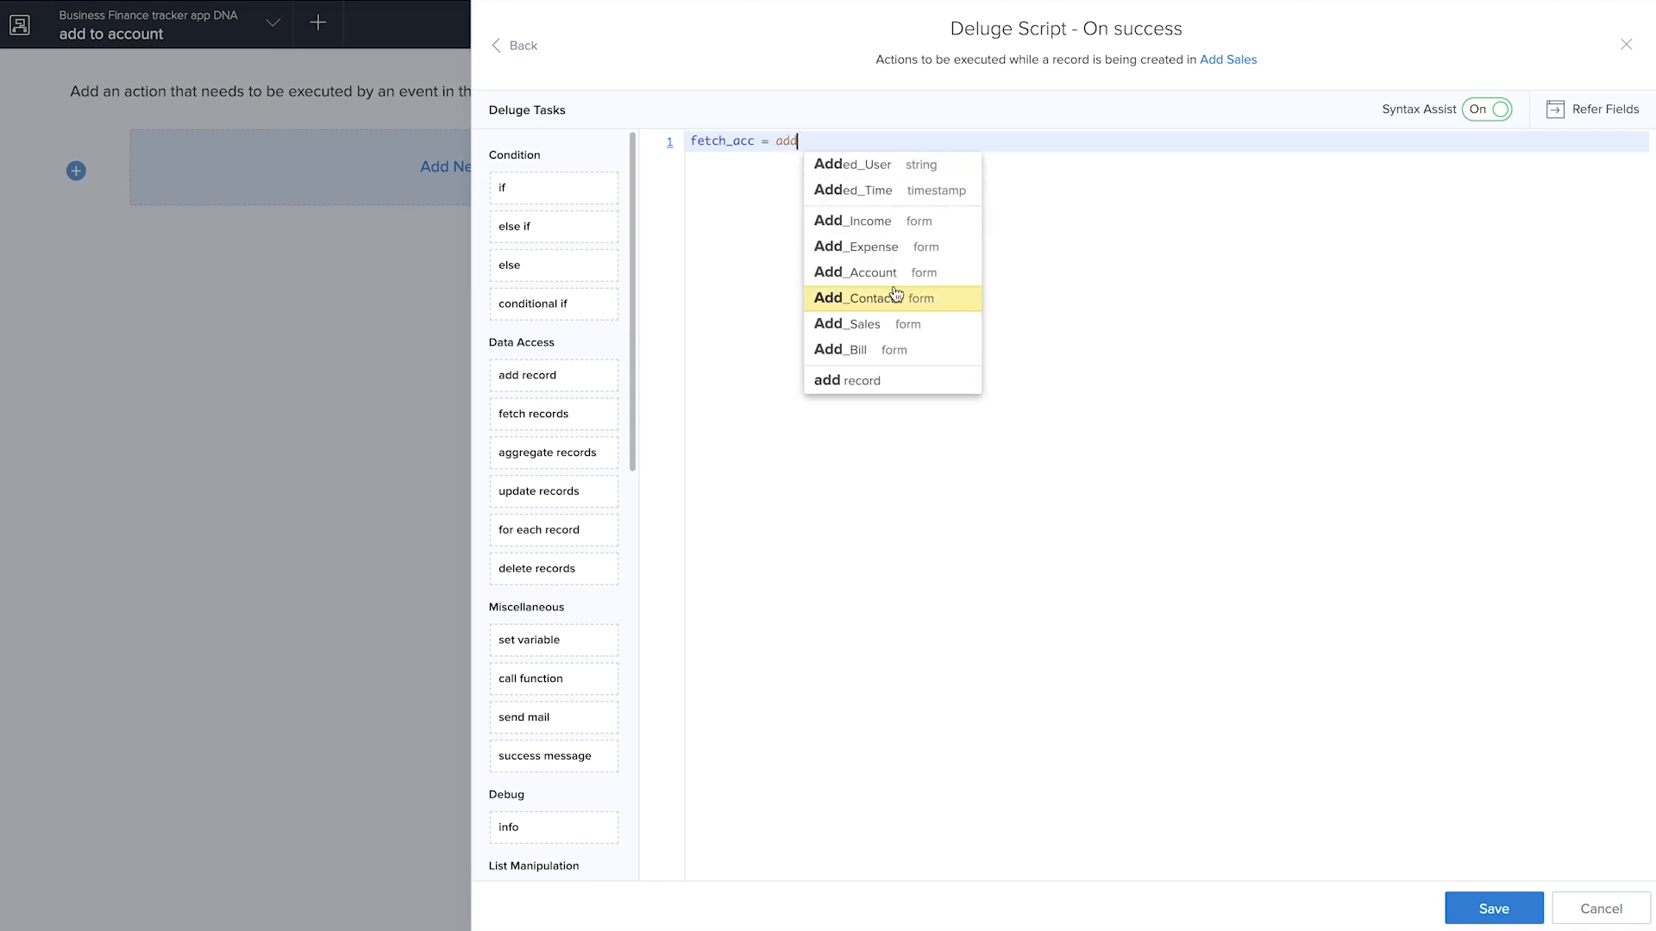
click(891, 270)
text([ID )
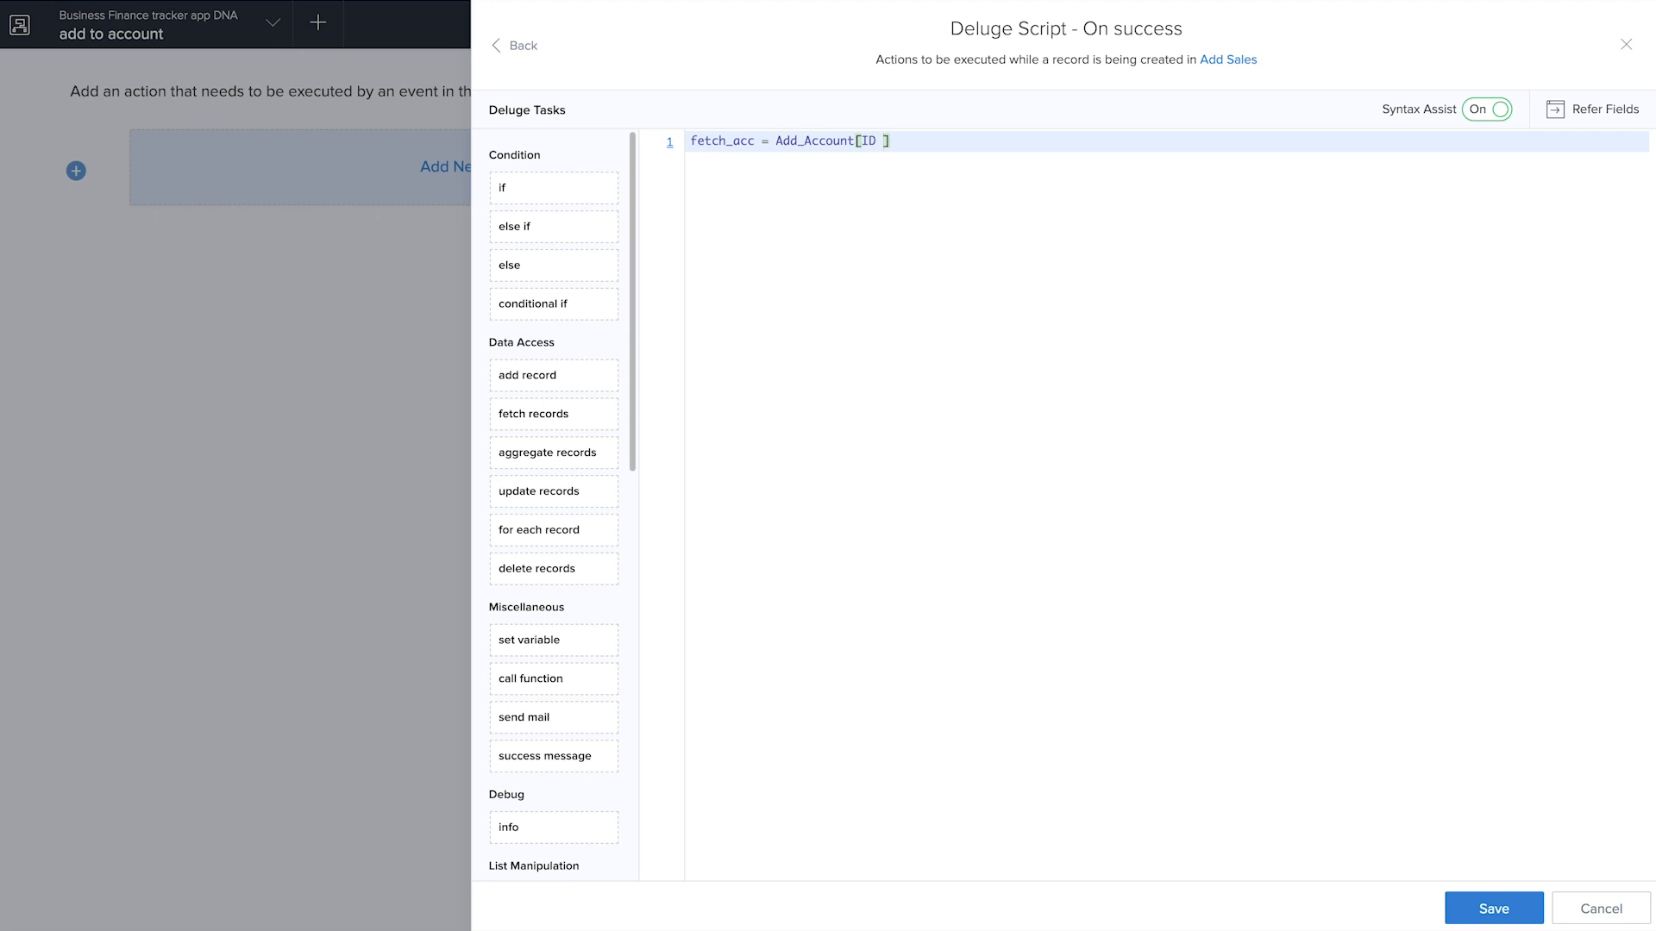
text(== input.)
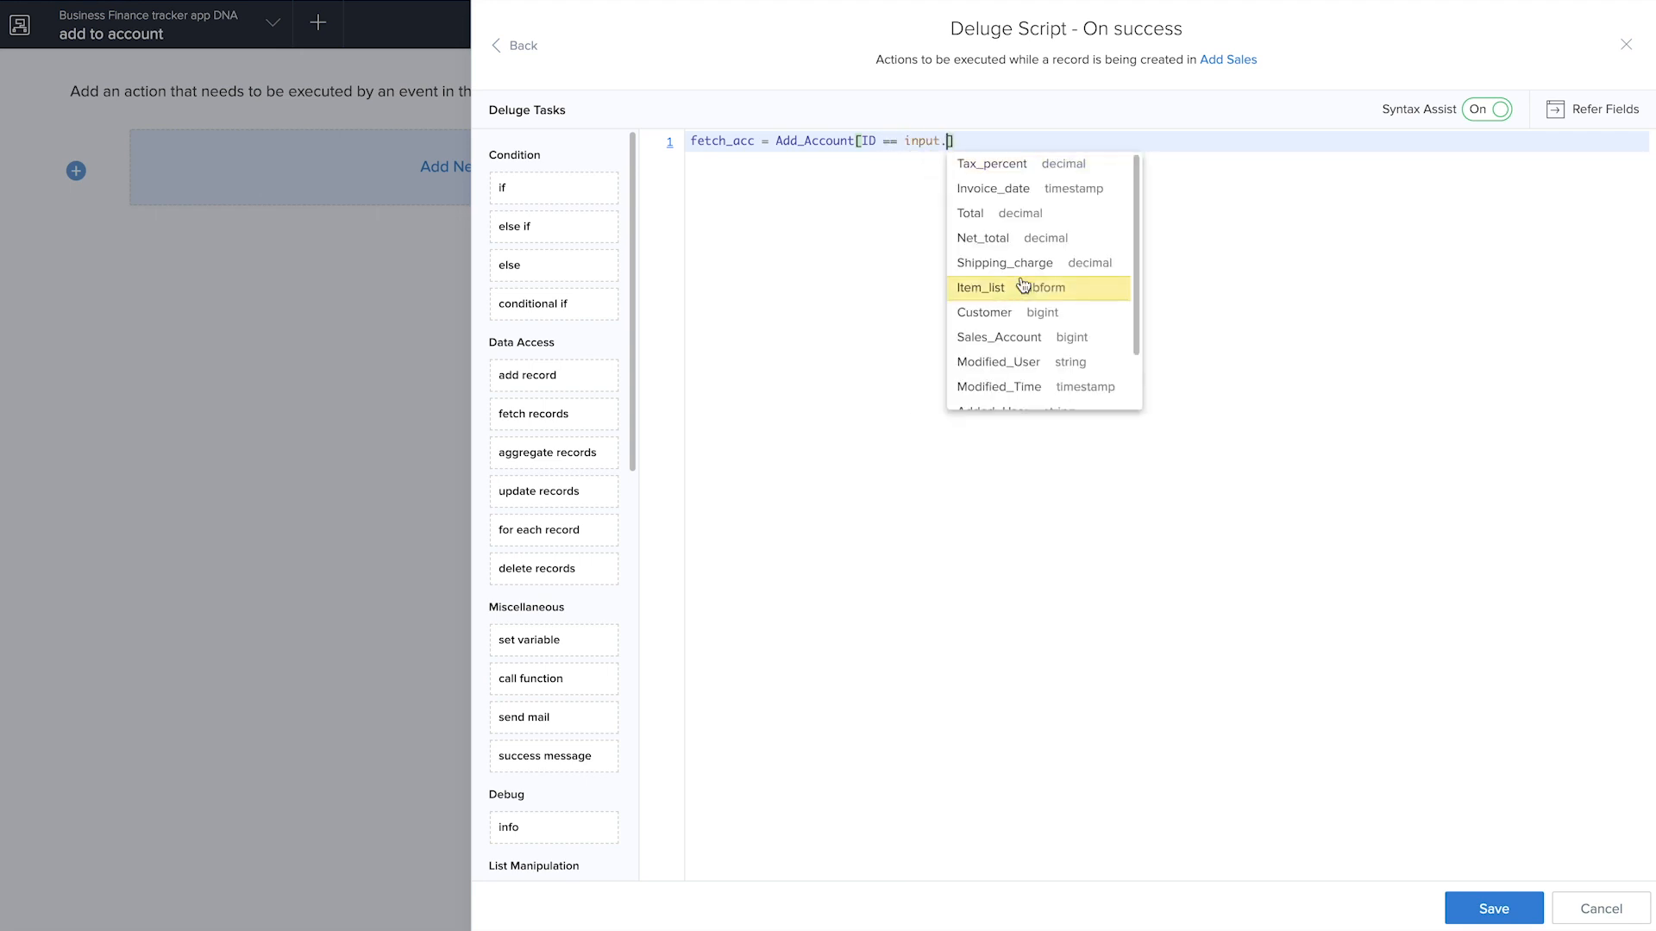
click(1023, 338)
click(1105, 140)
text(;)
key(Return)
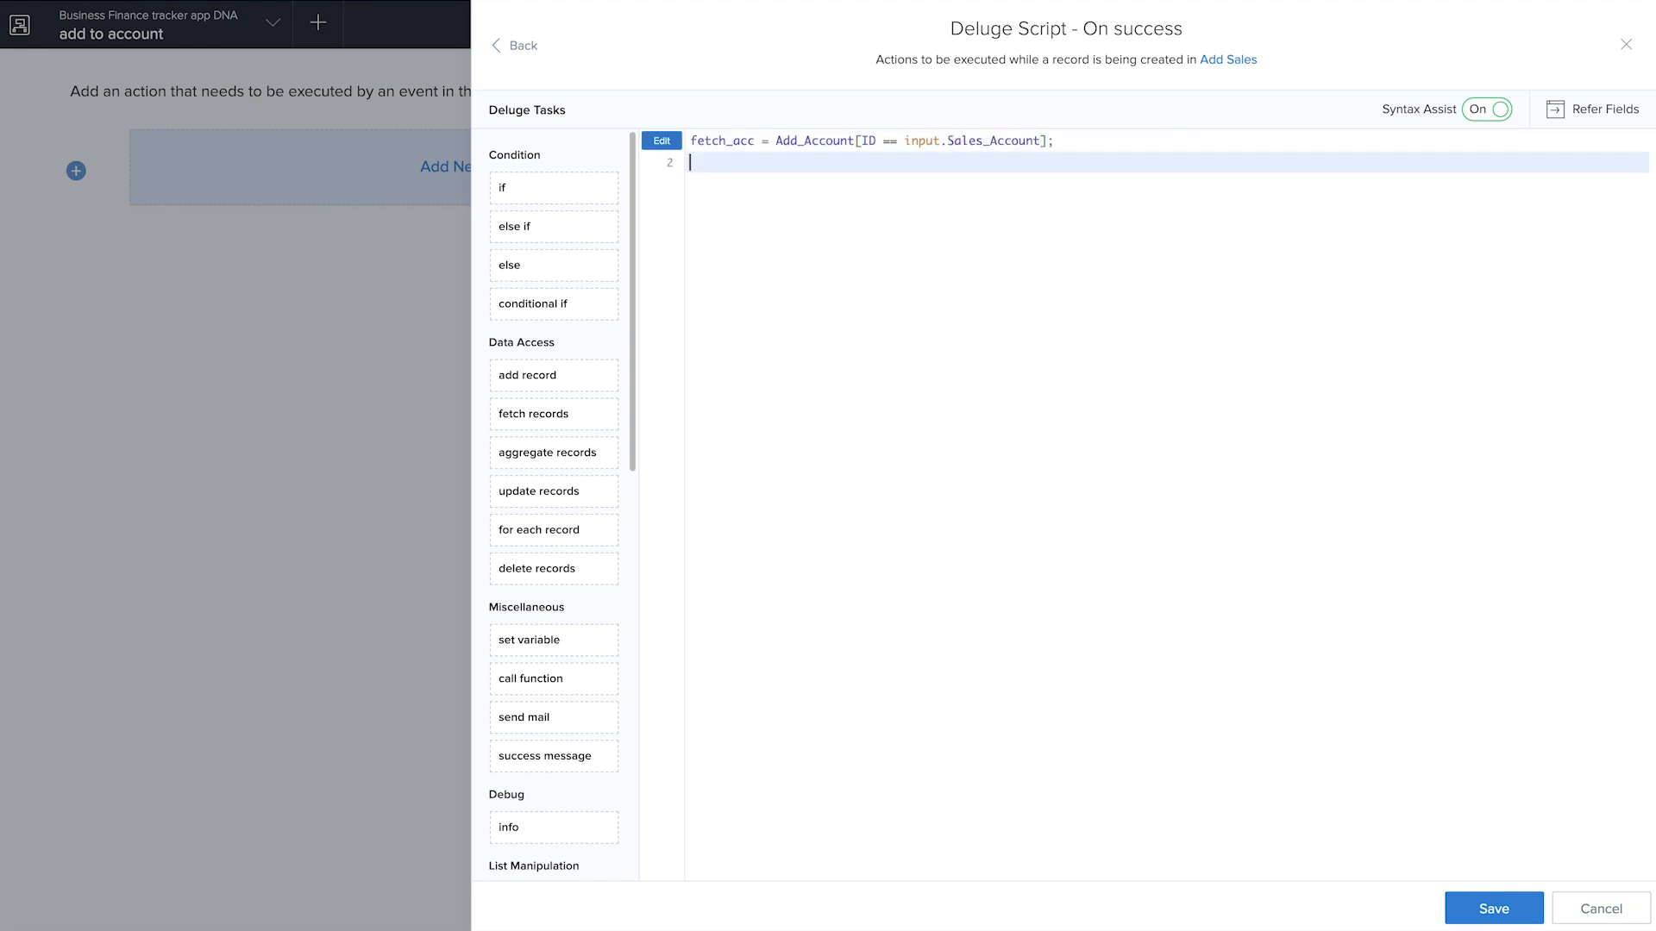
Add the second script line fetch_acc.Account_Balance = fetch_acc.Account_Balance + input.Net_total; to credit the sale to the account
text(fe)
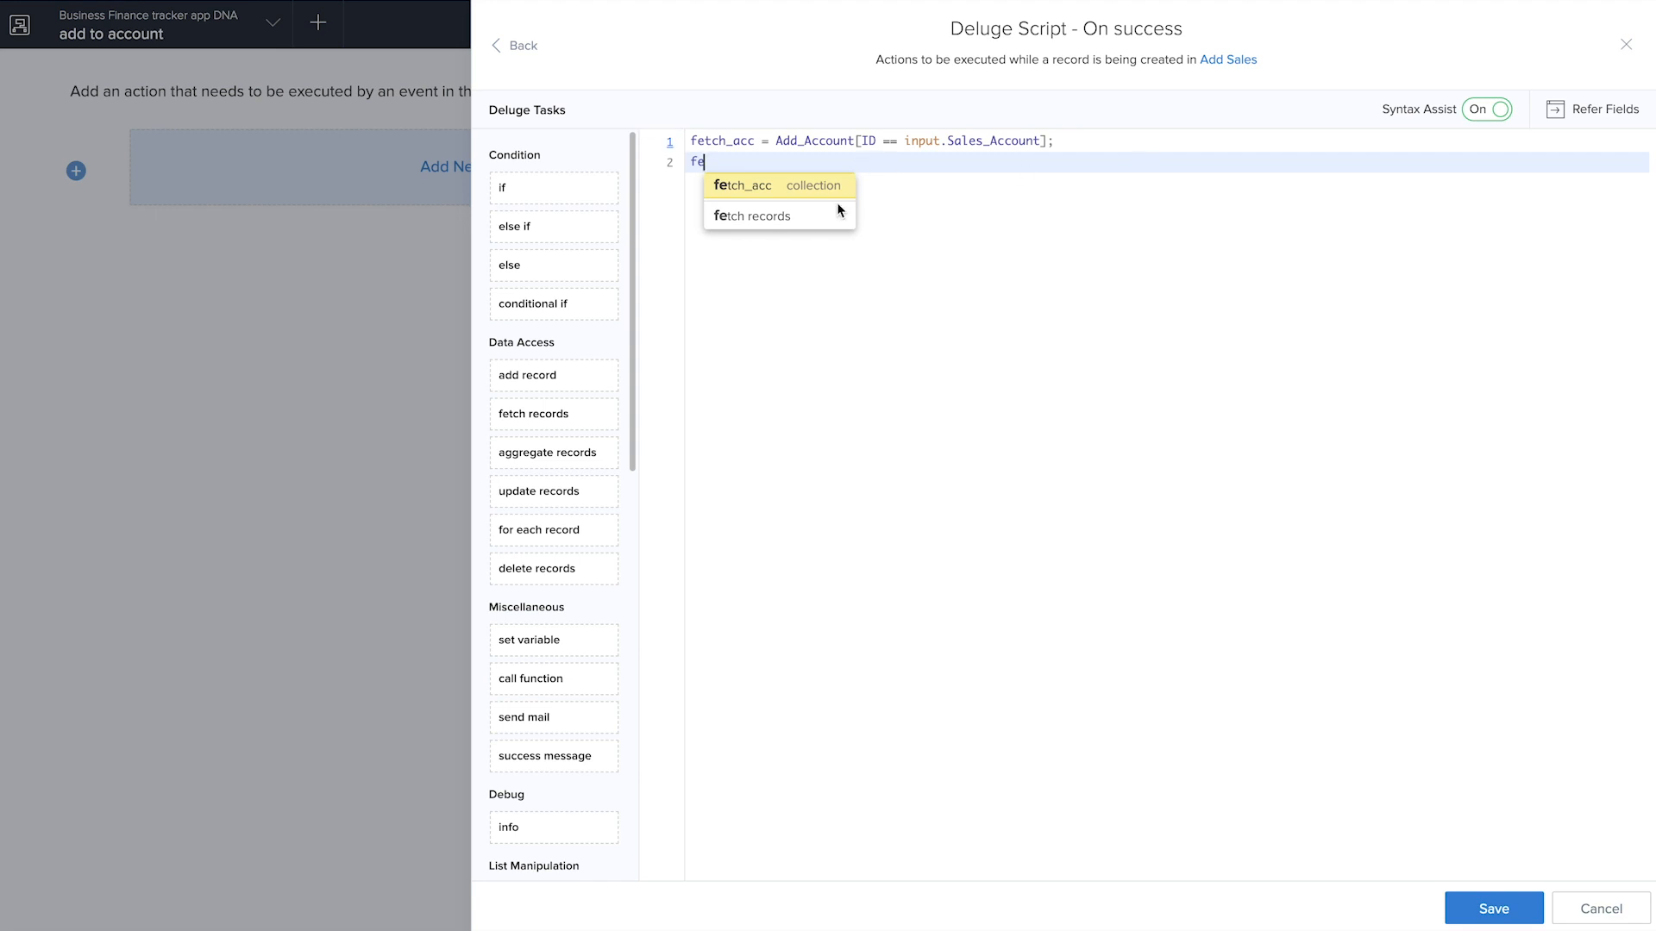
click(830, 191)
text(.)
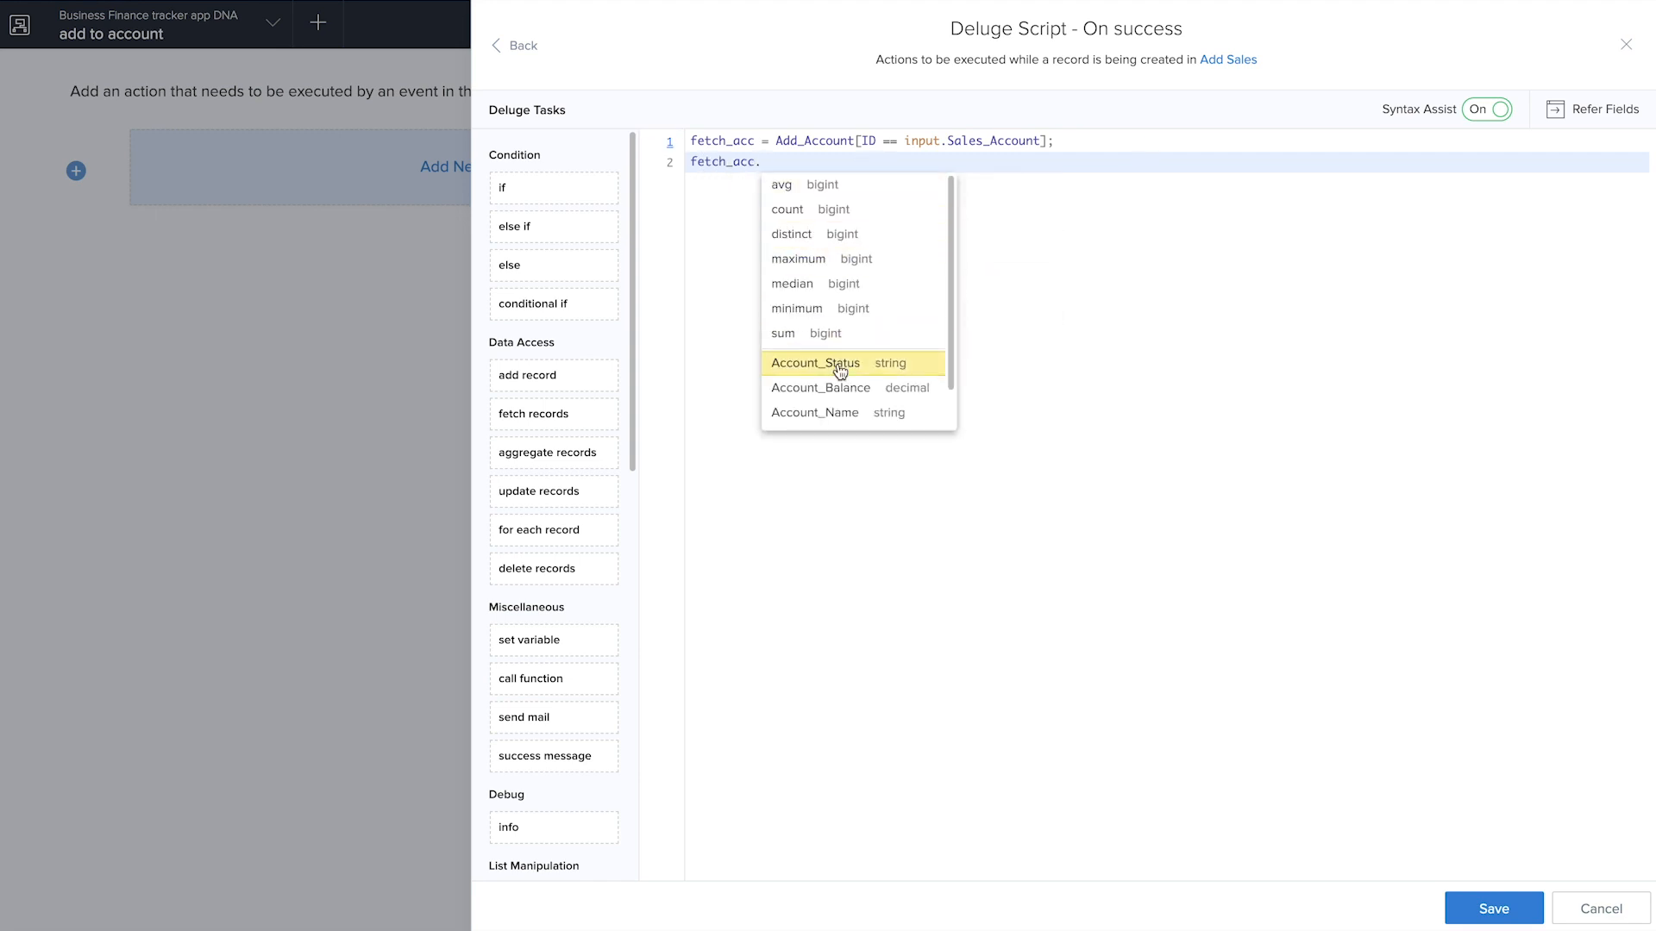
click(834, 387)
text(= fet)
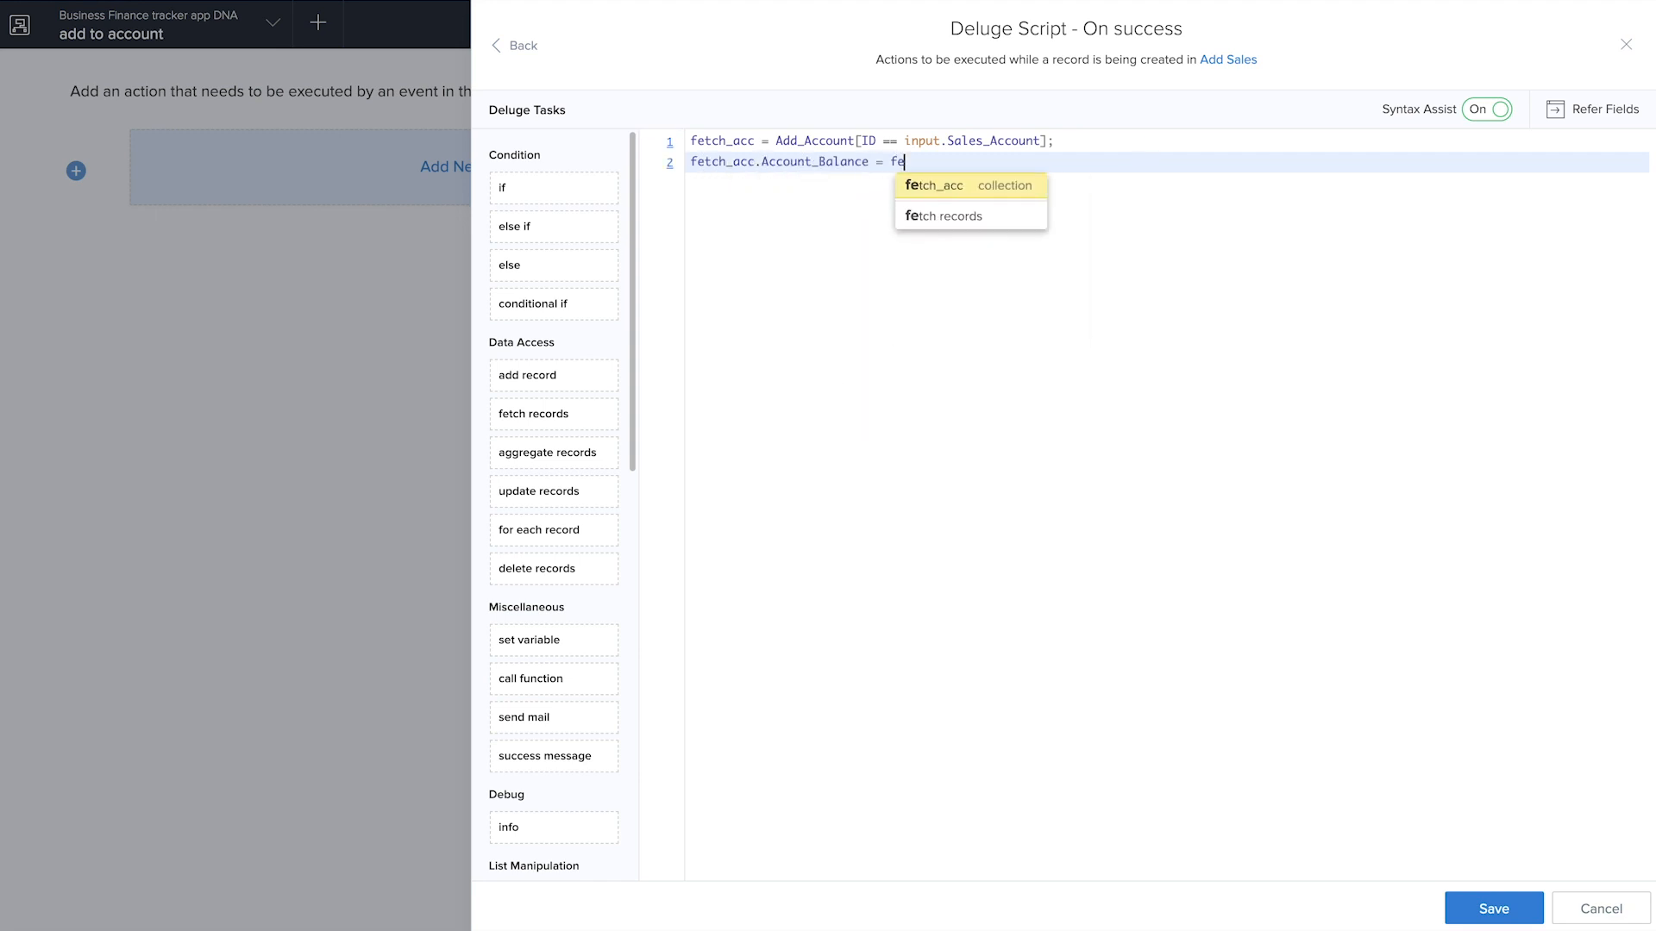
click(960, 191)
text(.)
click(1020, 387)
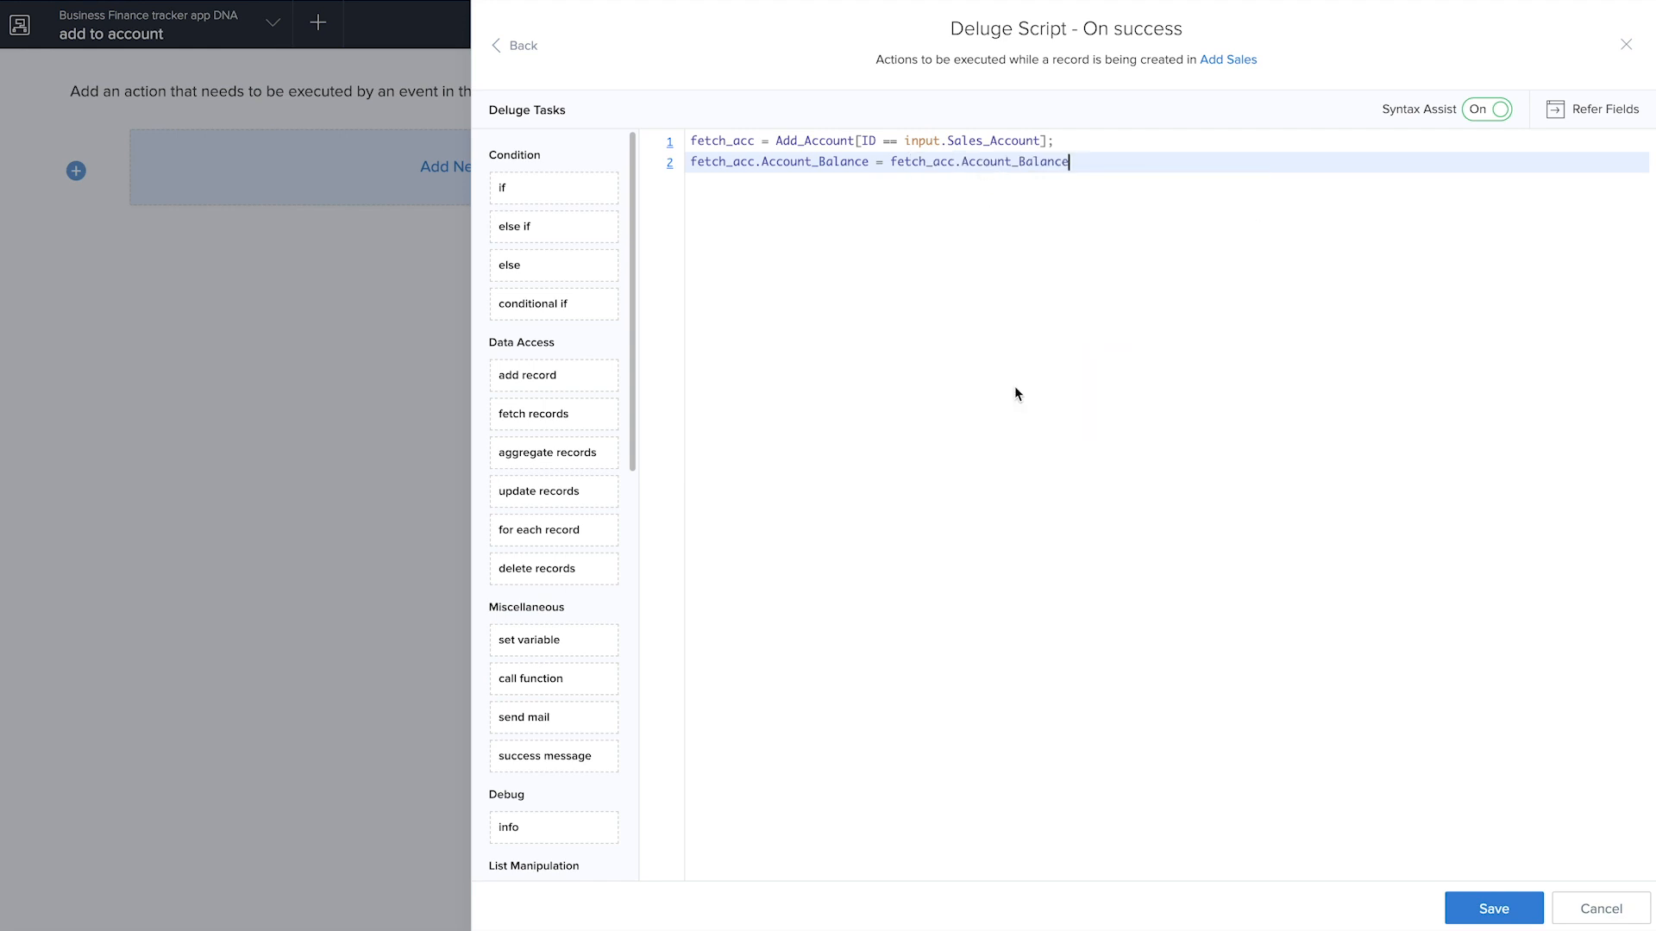
text(+ input.)
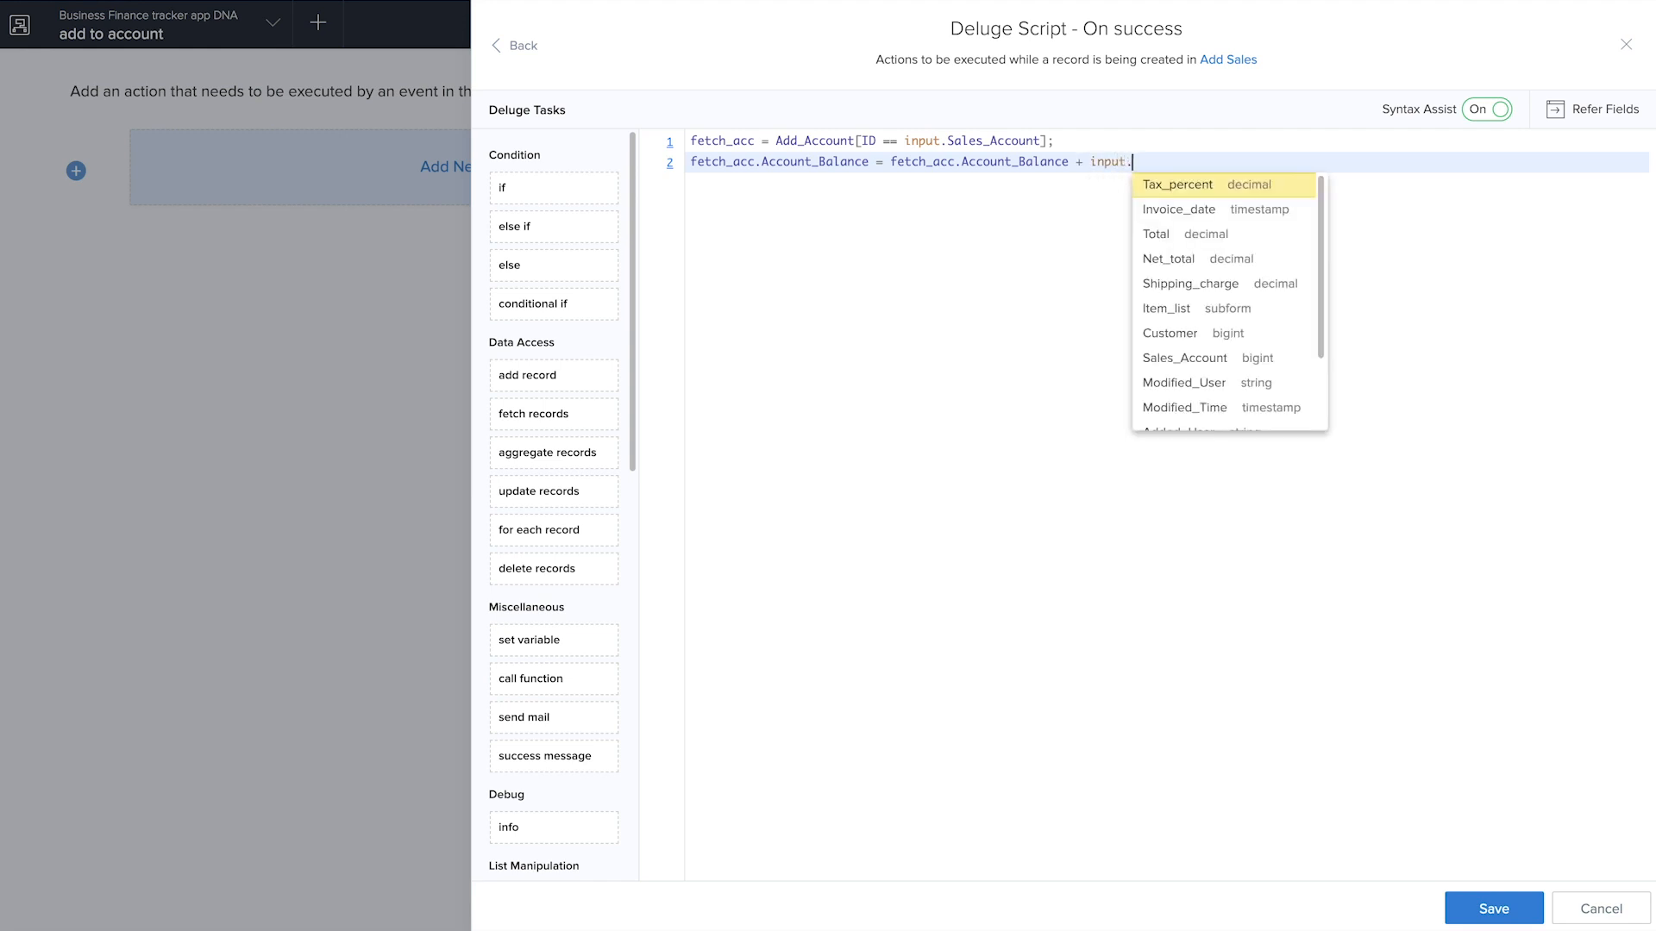
click(1200, 260)
text(;)
Save the Add Sales on-success script and finish editing the add to account workflow
click(1469, 908)
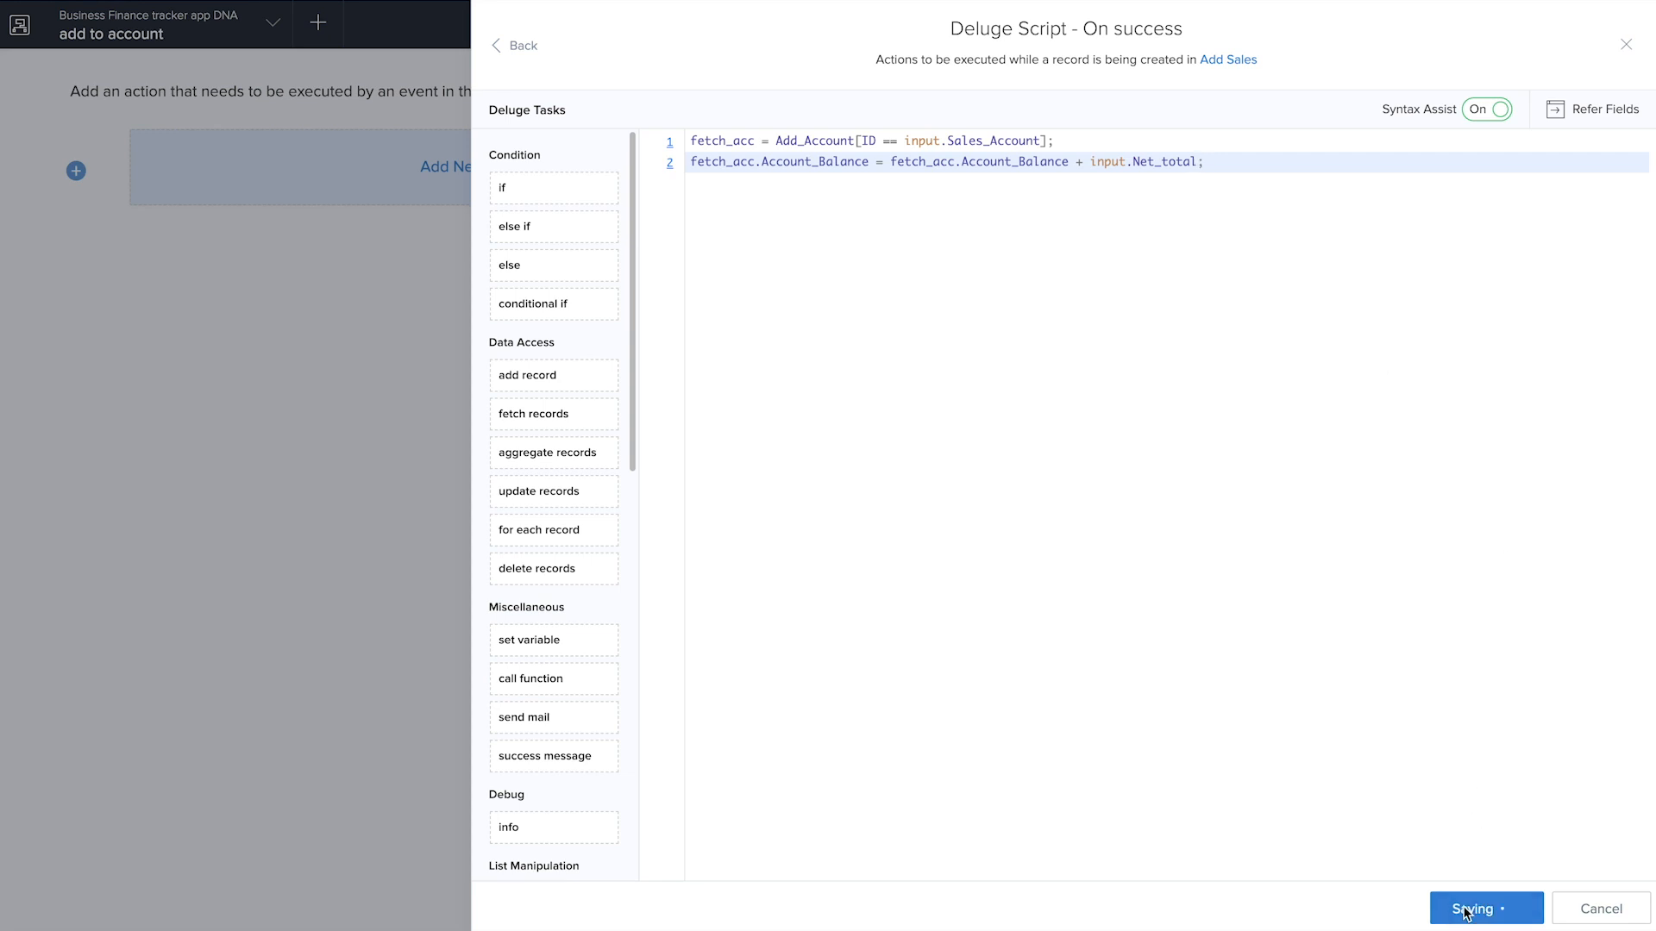
click(1626, 45)
click(1617, 26)
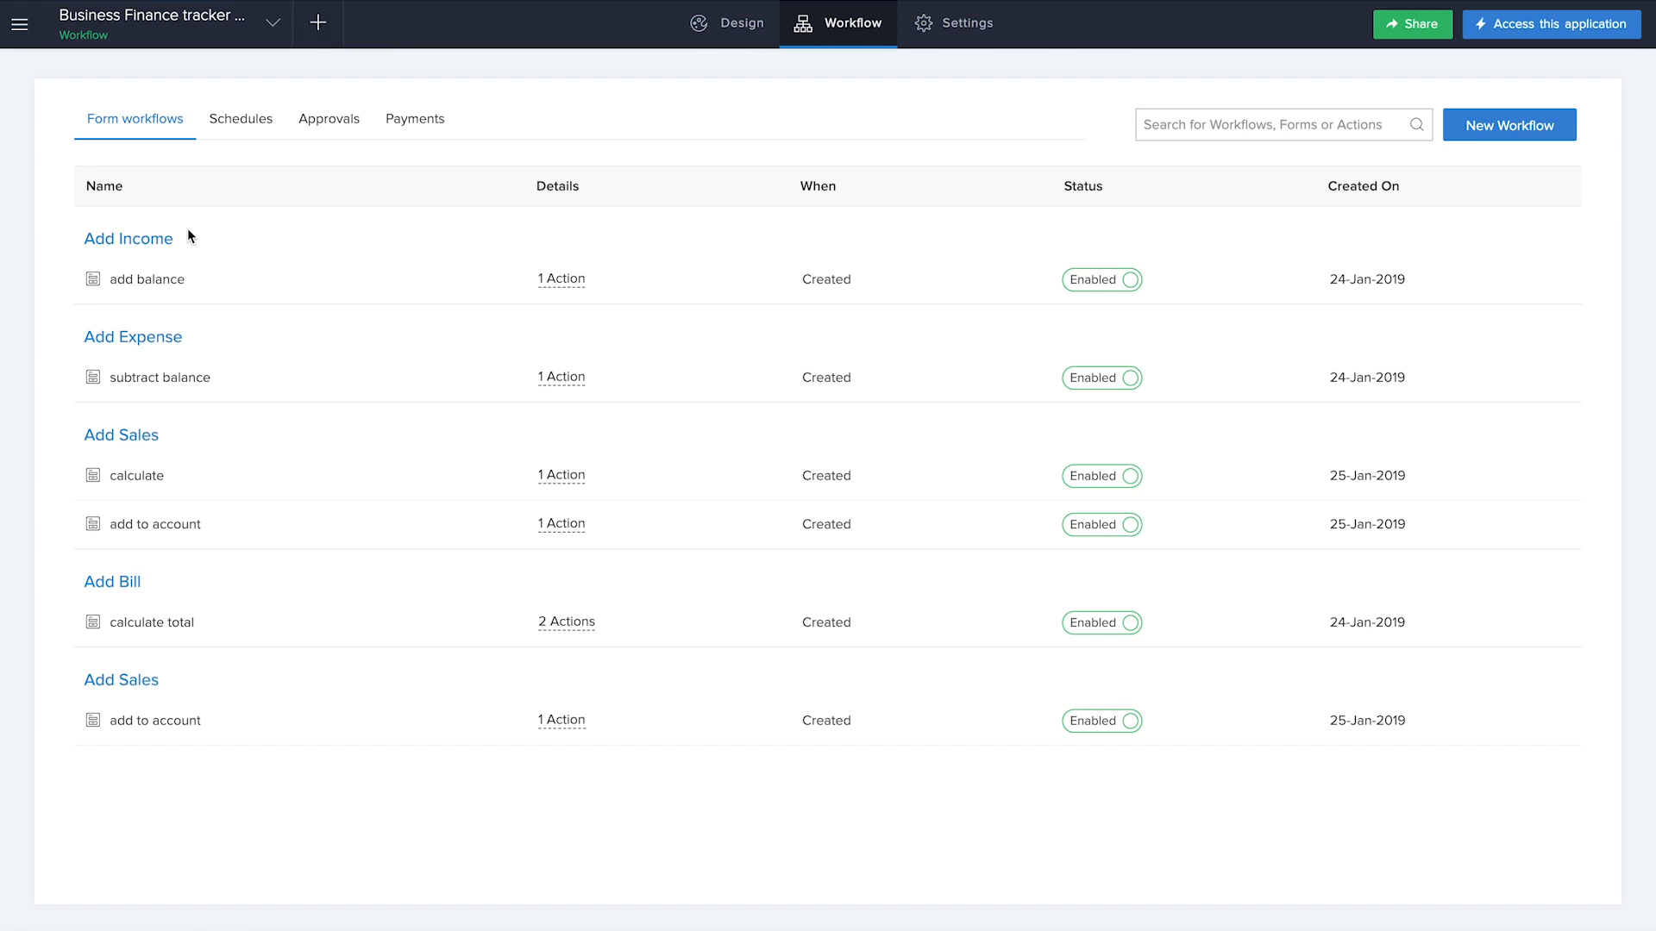
Open the calculate total workflow of the Add Bill form and add an on-success Deluge Script action
click(140, 621)
click(473, 490)
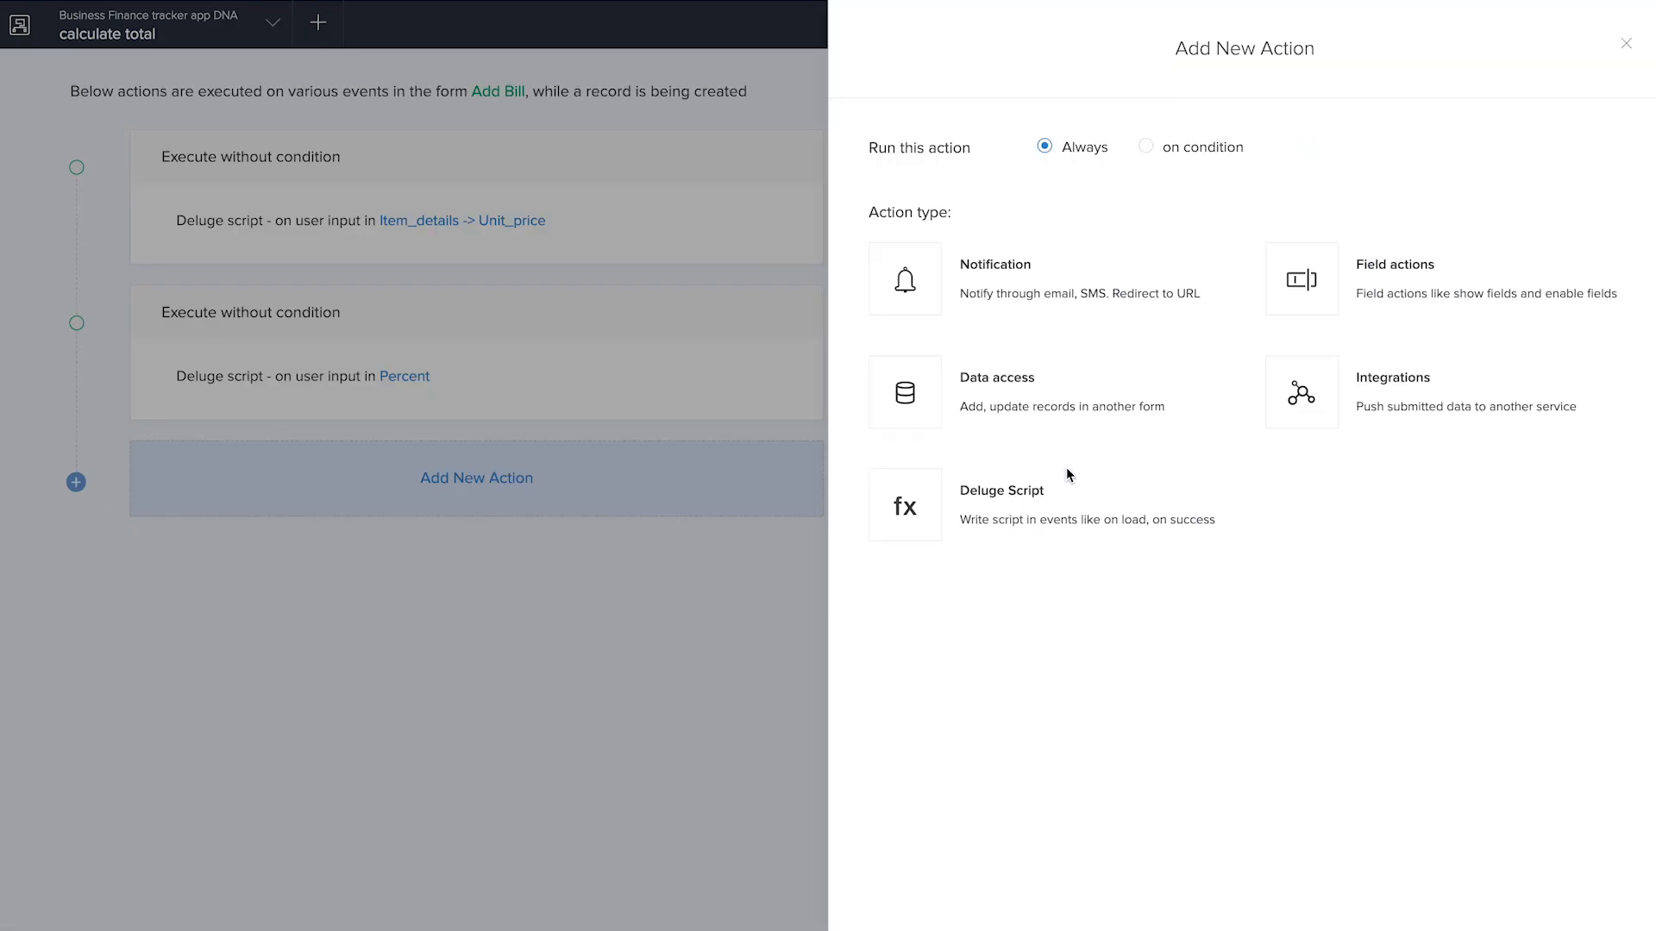
click(1048, 515)
click(1086, 358)
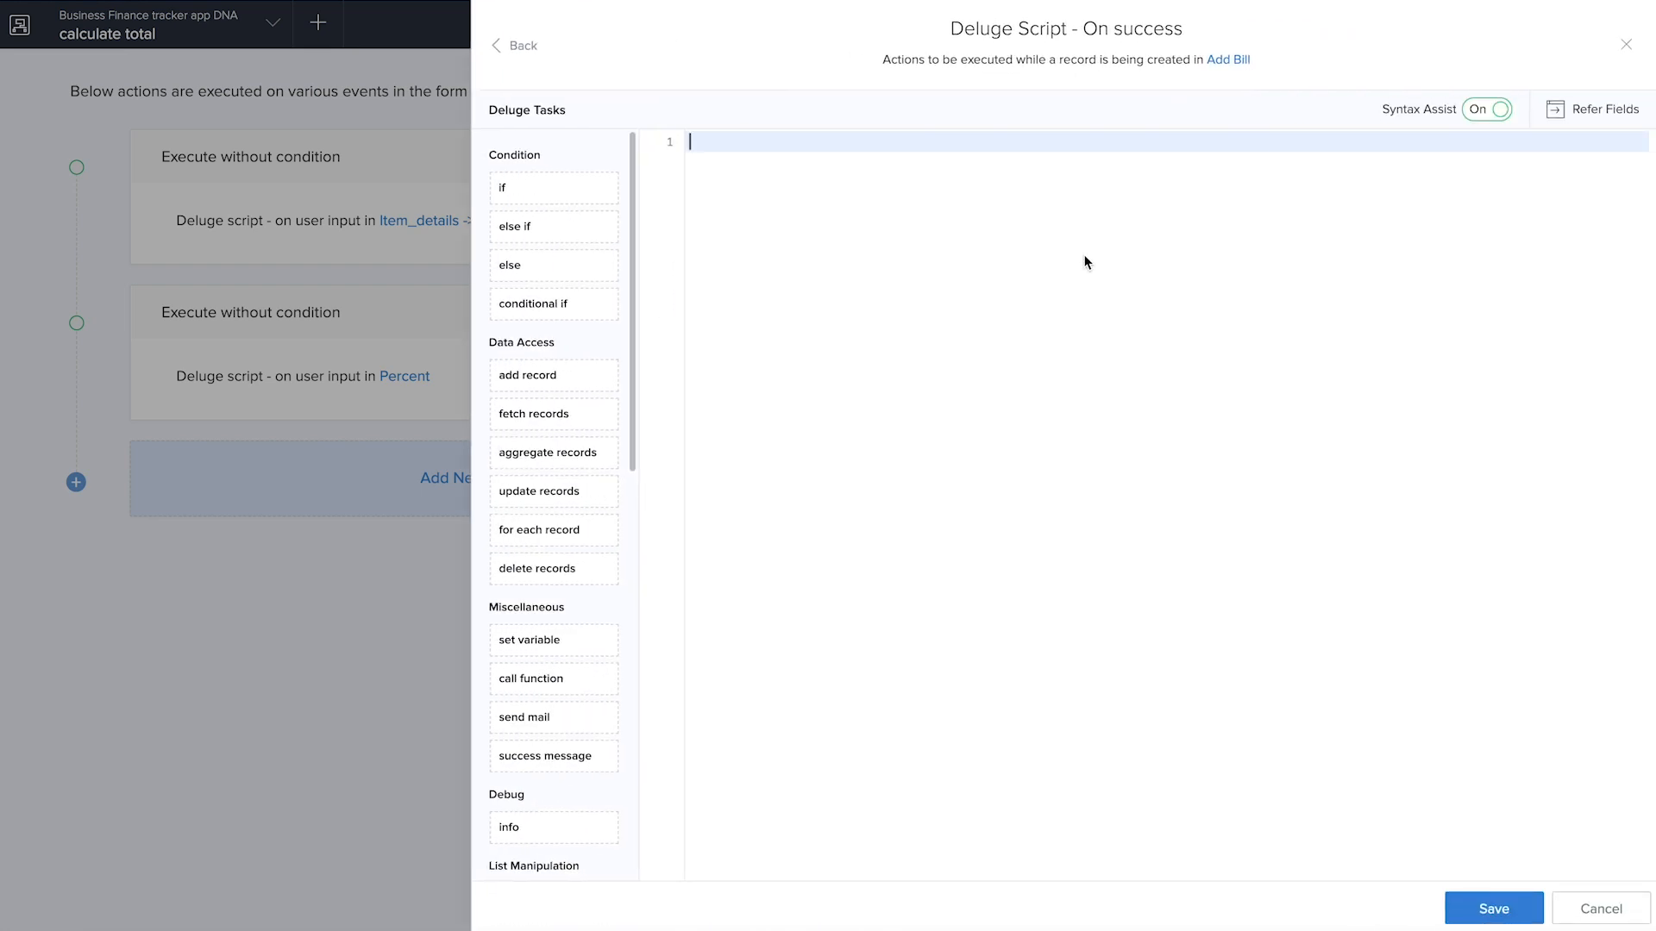
Write the first script line fetch_acc = Add_Account[Id == input.Select_Account]; to fetch the bill's account
text(fetch_d)
text(cc = Add)
key(Down)
key(Down)
key(Down)
key(Down)
key(Return)
text([Id == input)
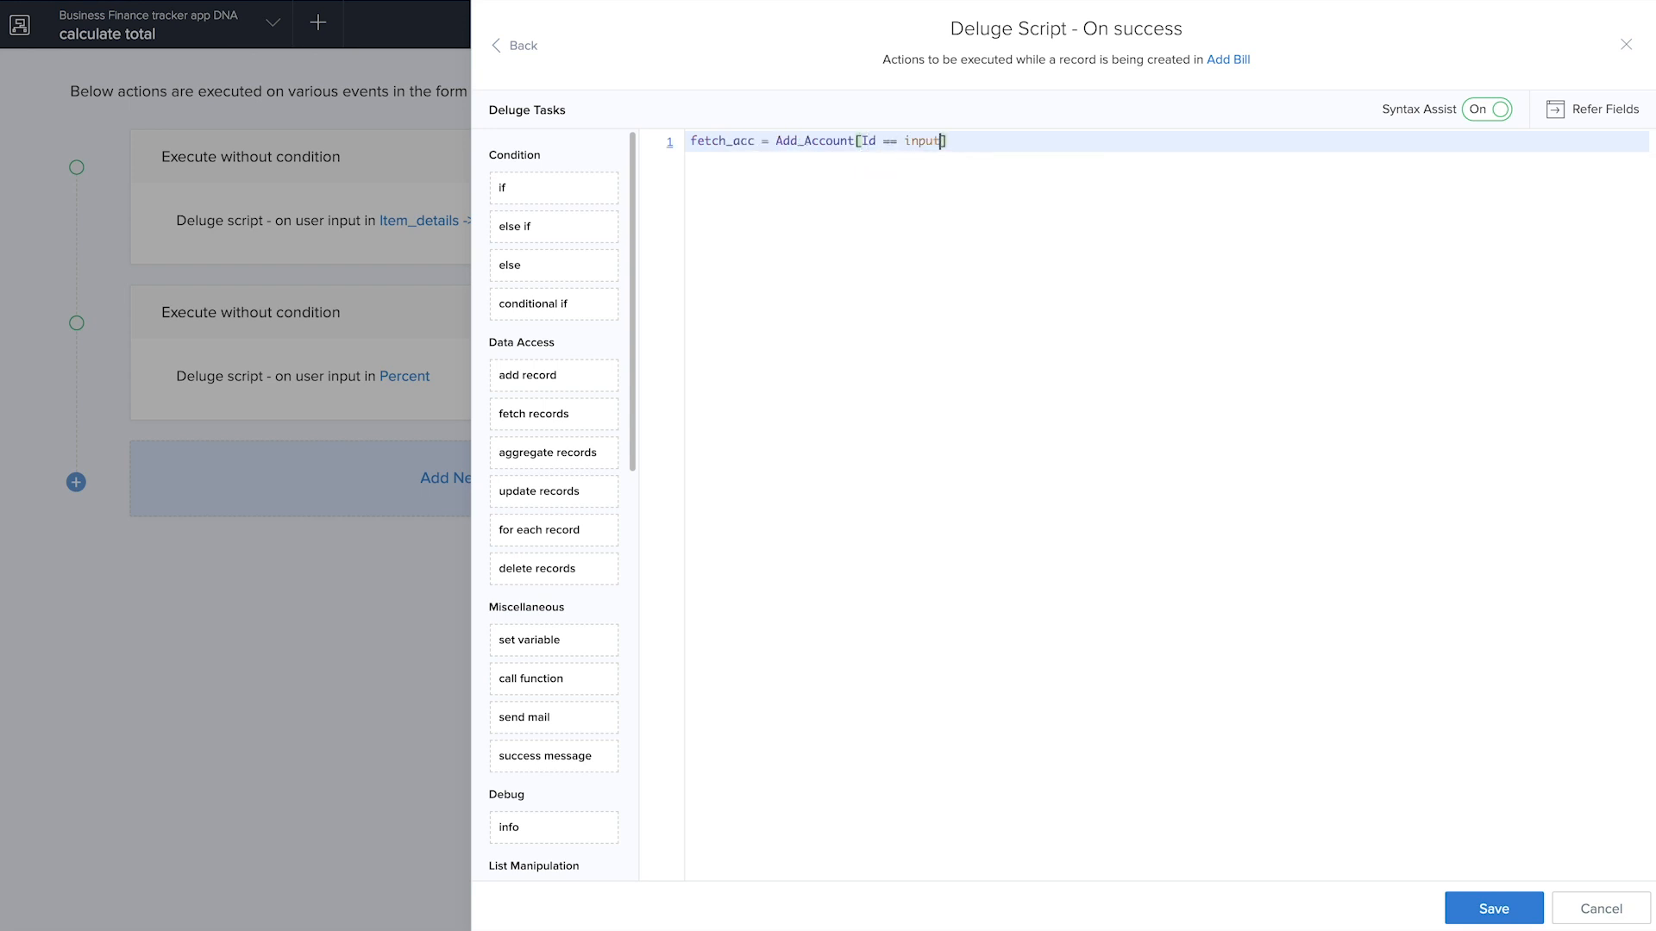
text(.)
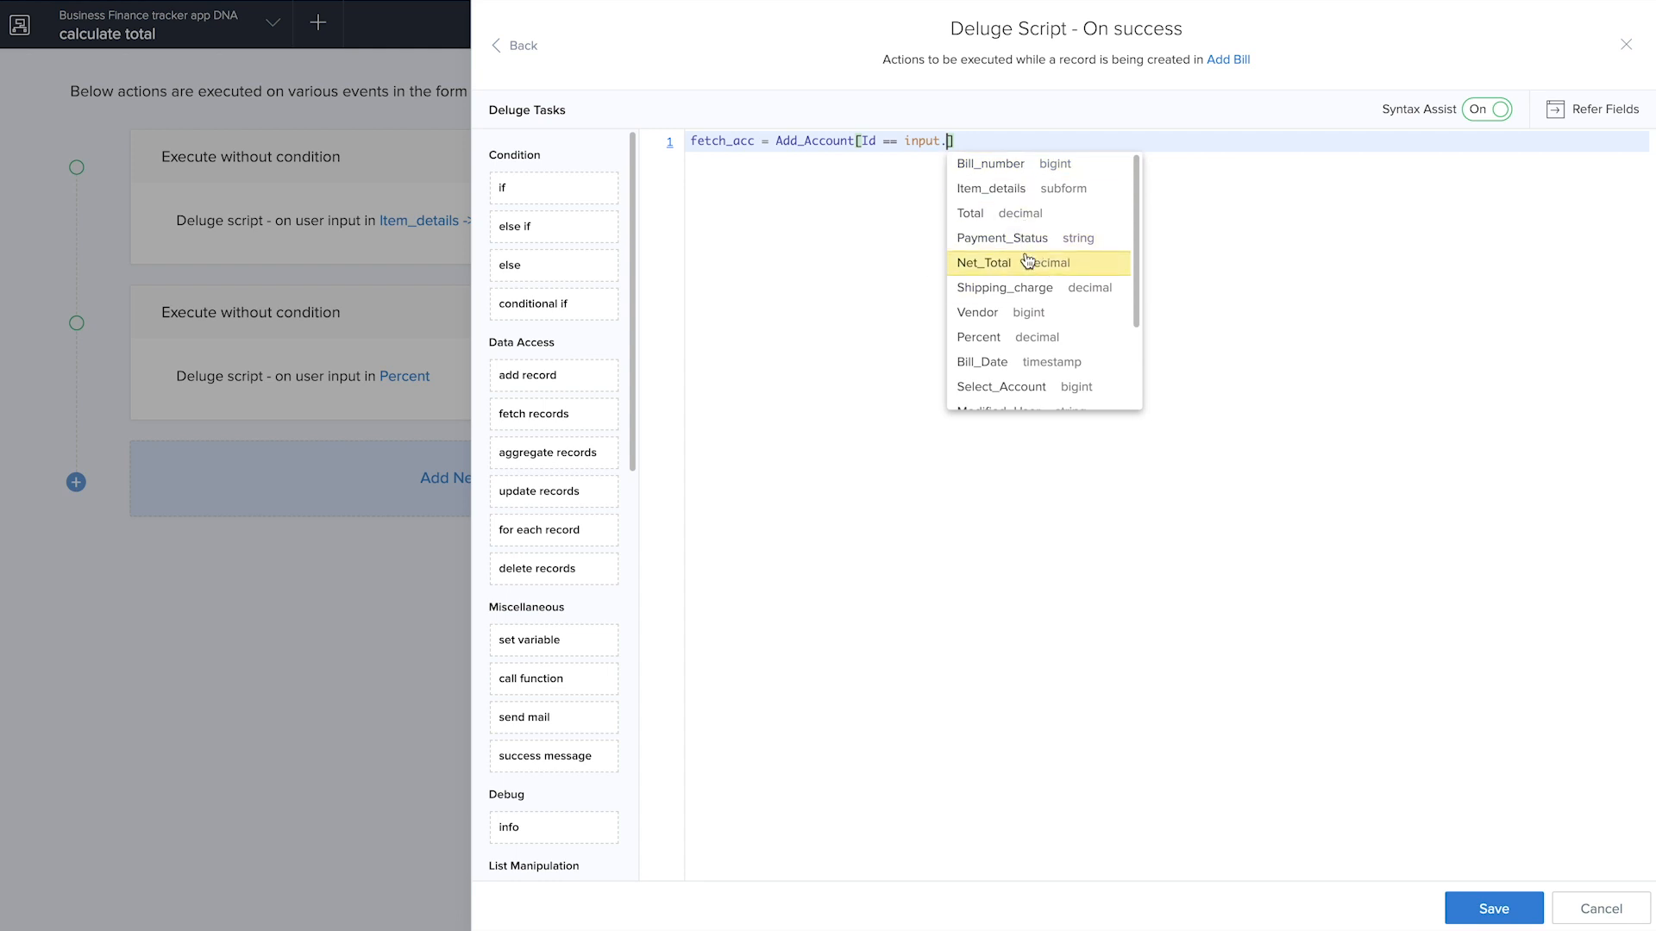
scroll(1027, 263, down, 2)
click(983, 325)
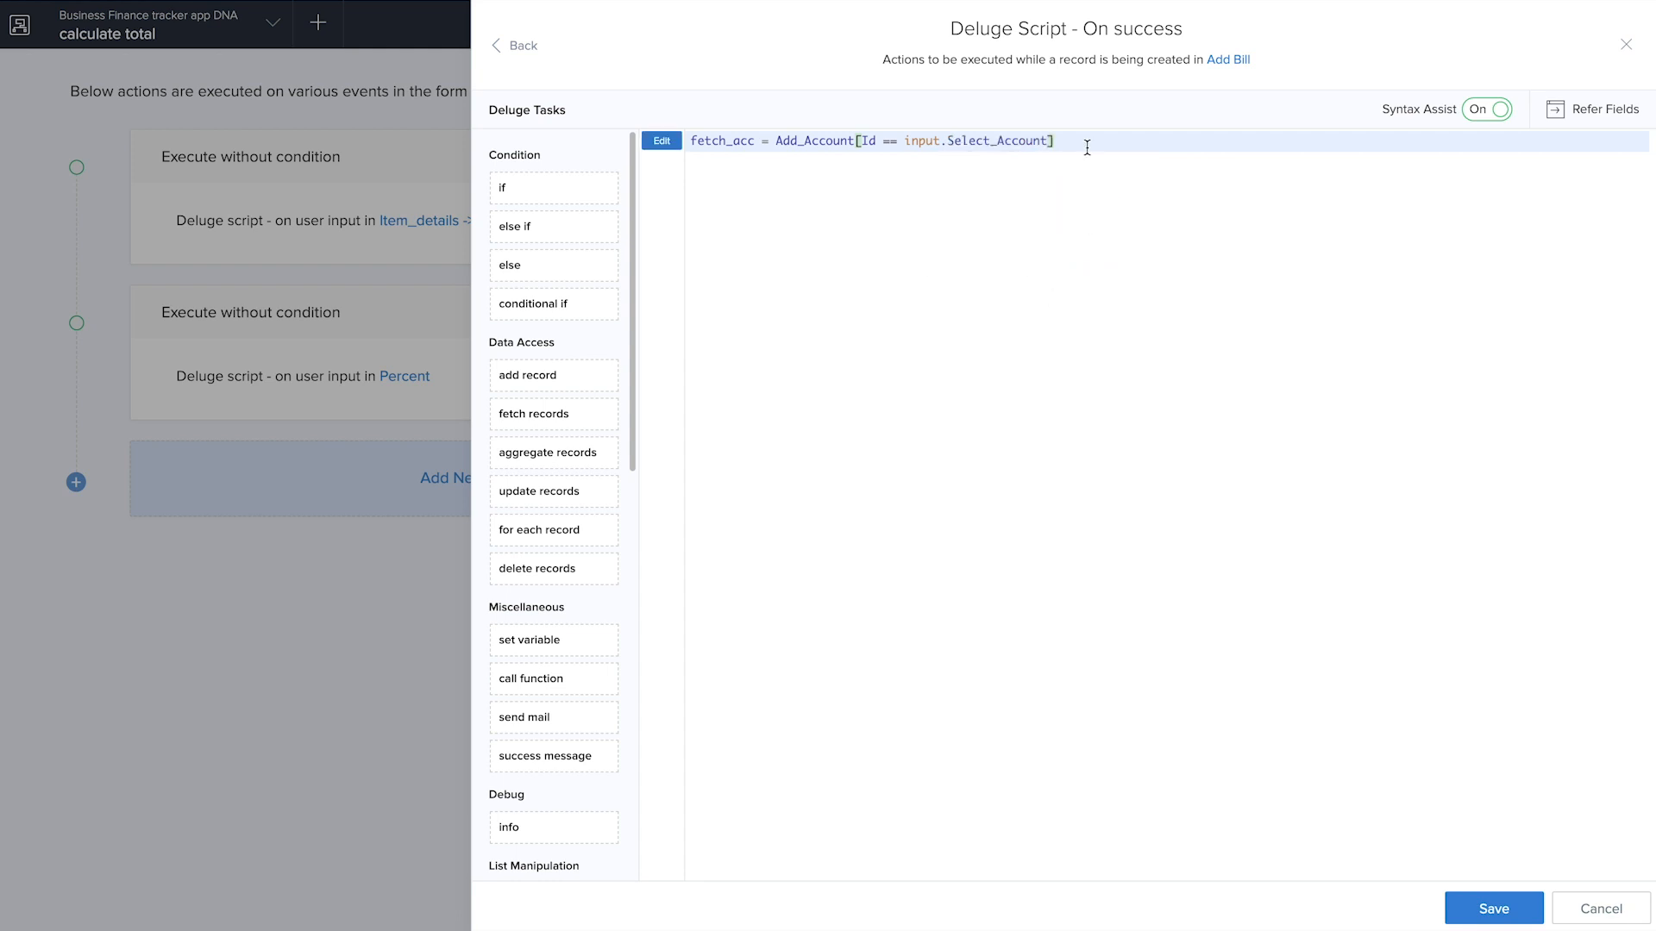
text(;)
Add the second script line fetch_acc.Account_Balance = fetch_acc.Account_Status - input.Net_Total;
key(Return)
text(fet)
click(816, 188)
text(.)
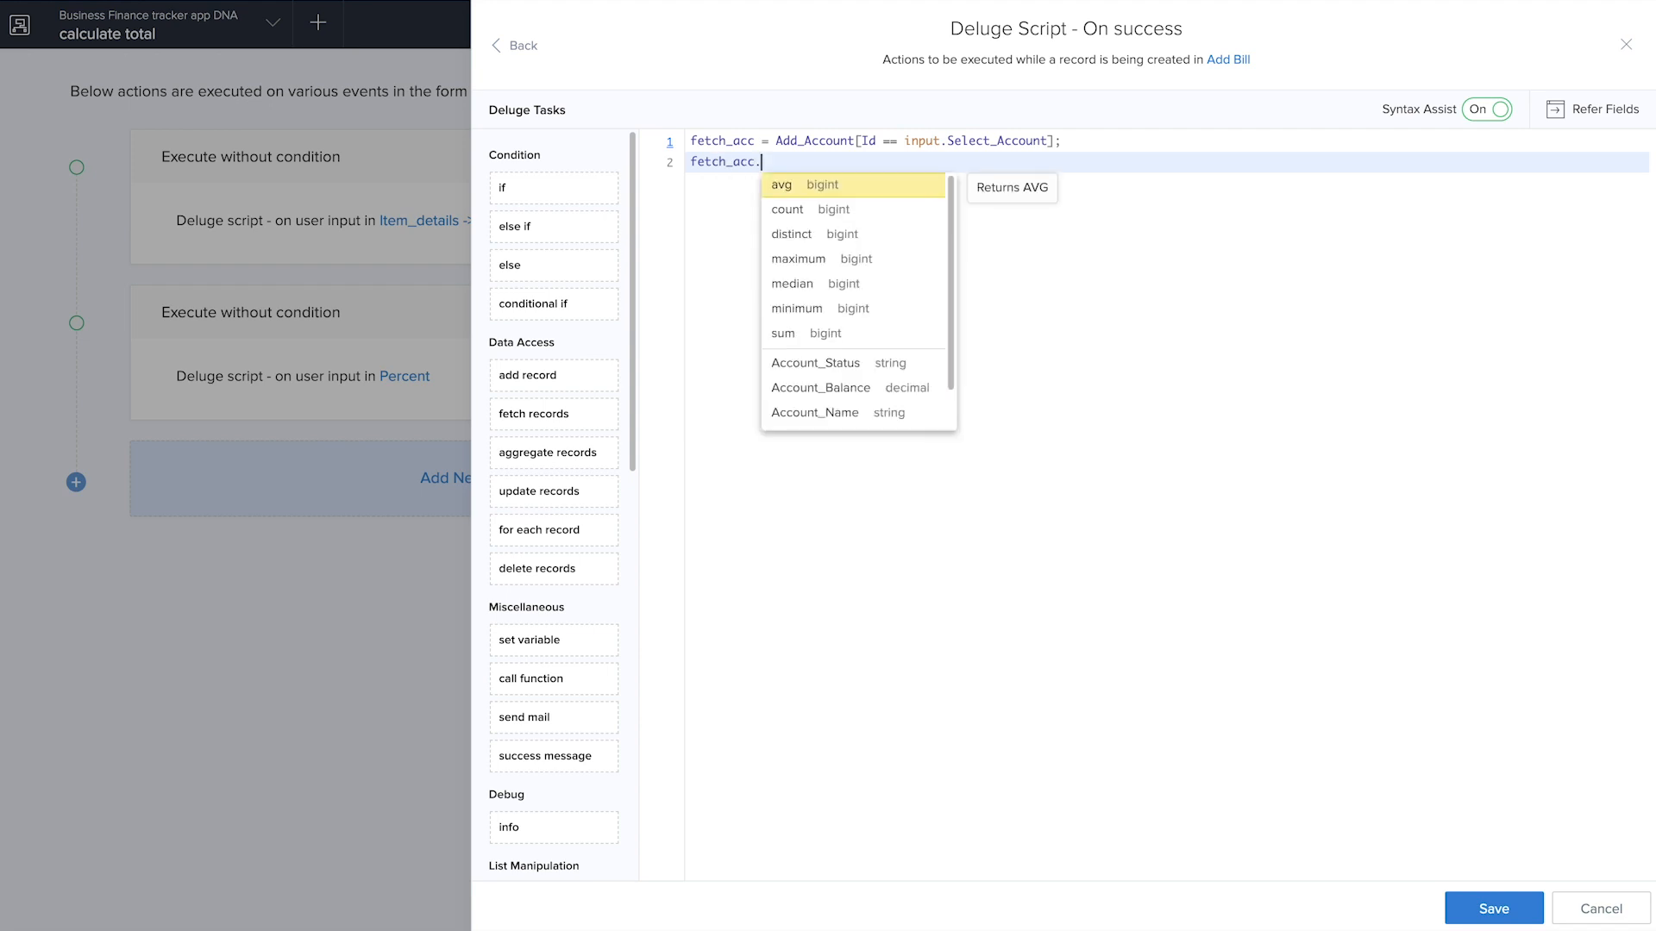
click(820, 387)
text(= fe)
click(944, 185)
text(.)
click(1009, 376)
text(- input.)
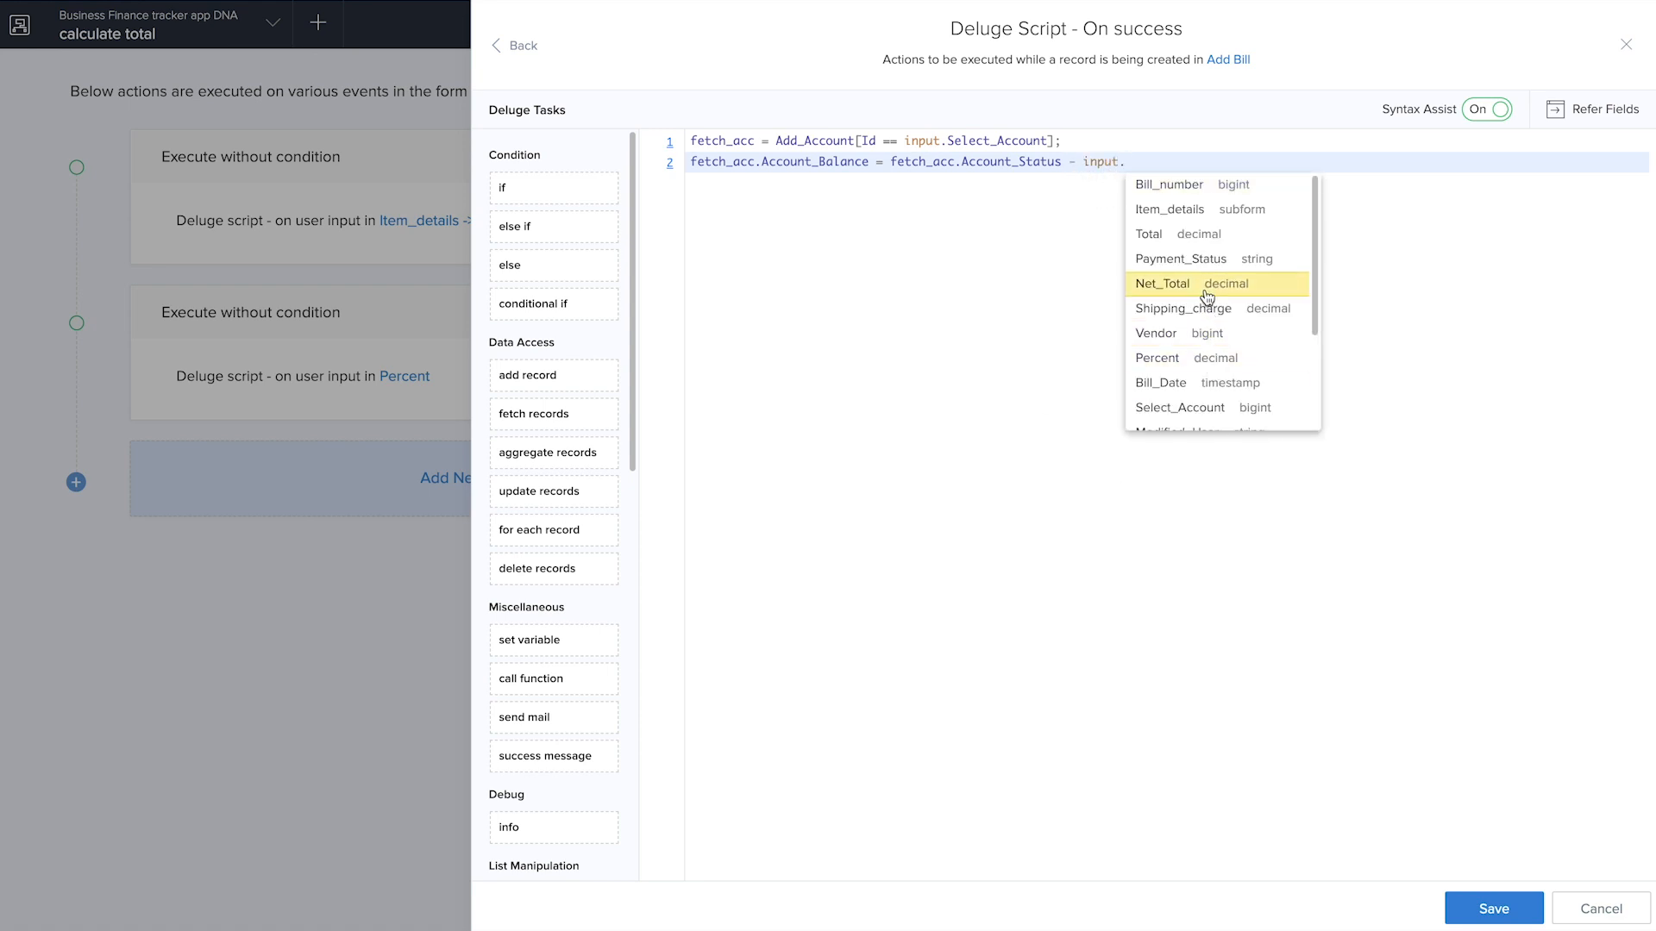
click(1221, 293)
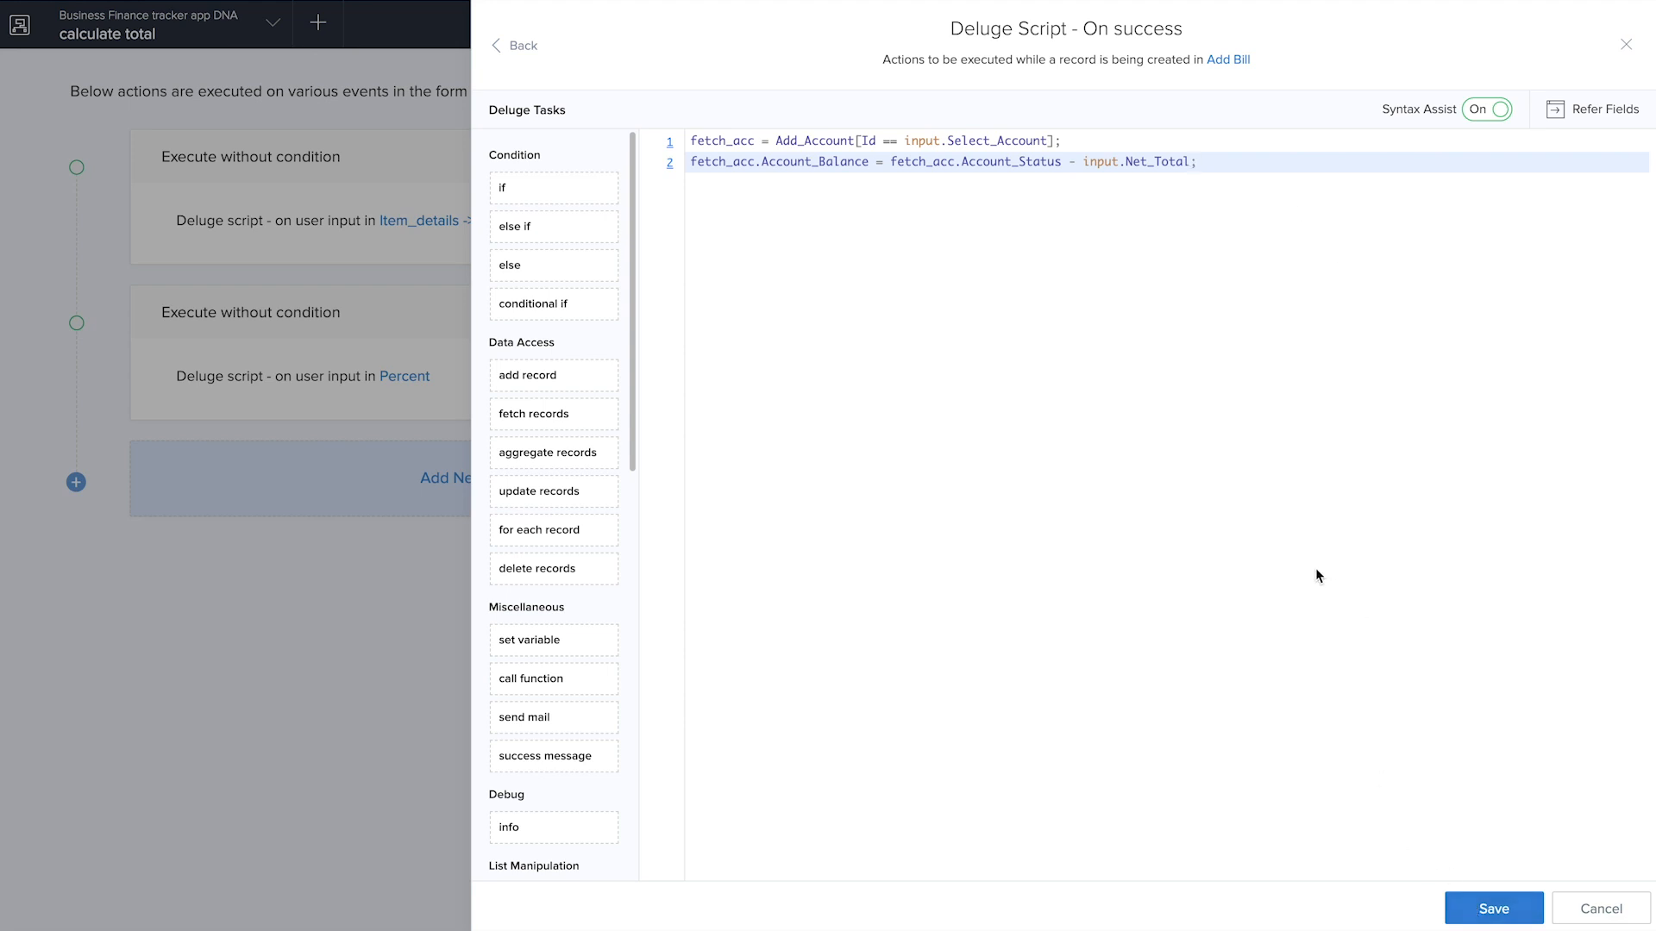
Replace Account_Status with Account_Balance in the second script line and try to save the script
click(1060, 162)
key(BackSpace)
key(BackSpace)
key(BackSpace)
key(BackSpace)
key(BackSpace)
key(BackSpace)
key(BackSpace)
key(BackSpace)
key(BackSpace)
key(BackSpace)
key(BackSpace)
key(BackSpace)
key(BackSpace)
key(BackSpace)
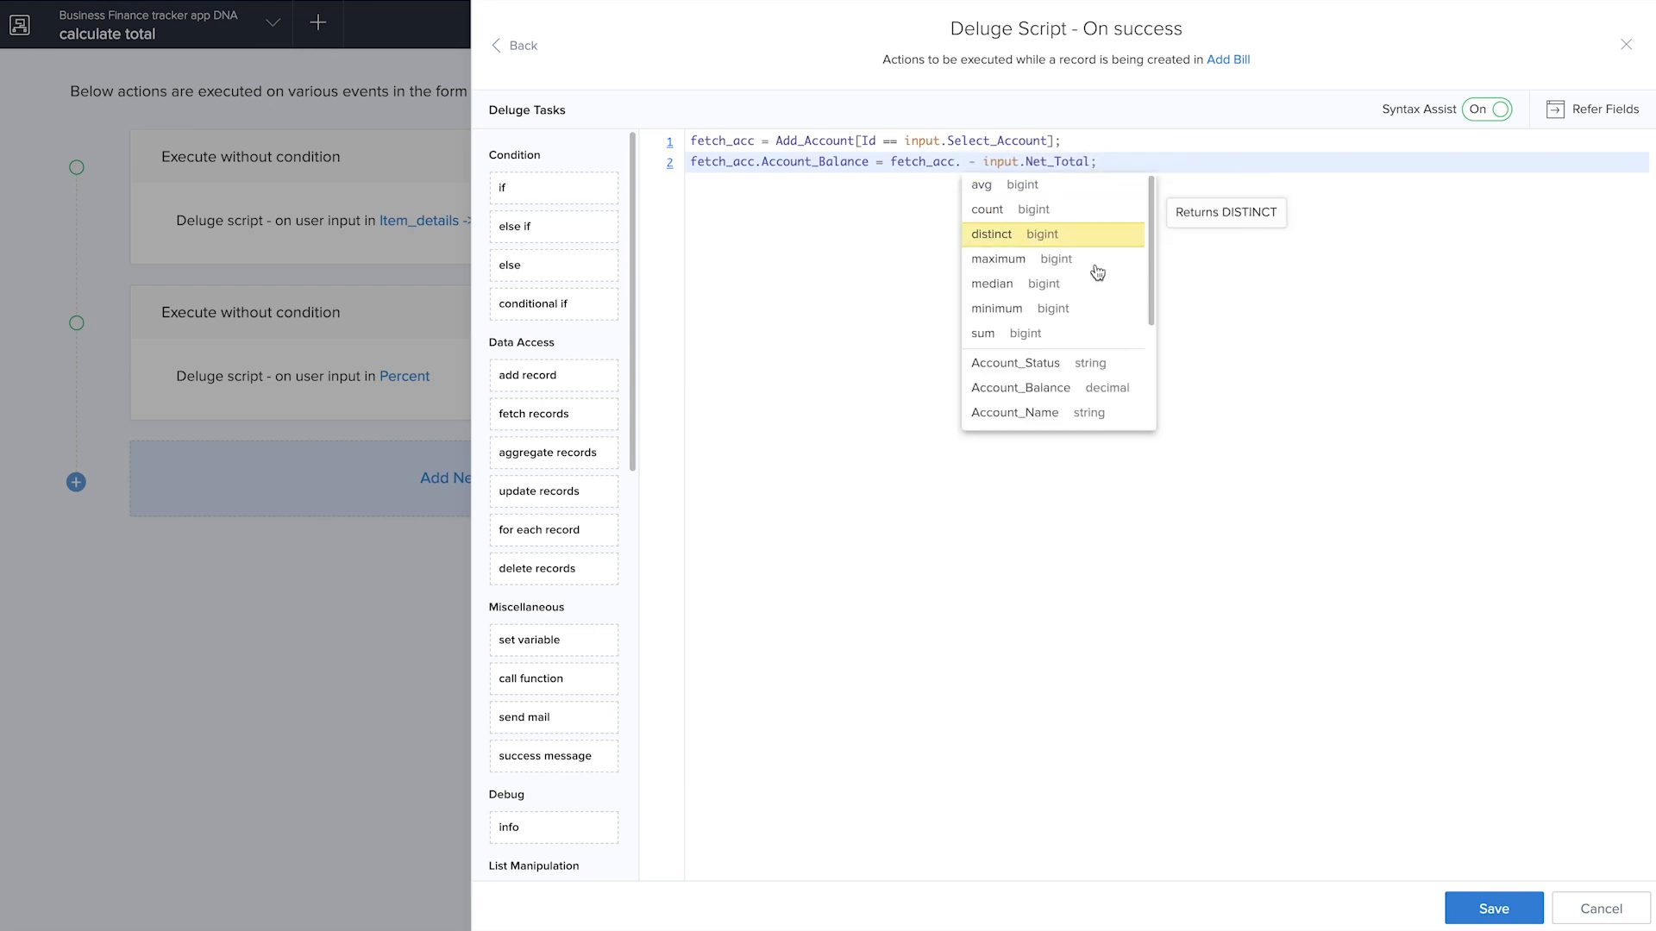
click(1054, 387)
click(1483, 909)
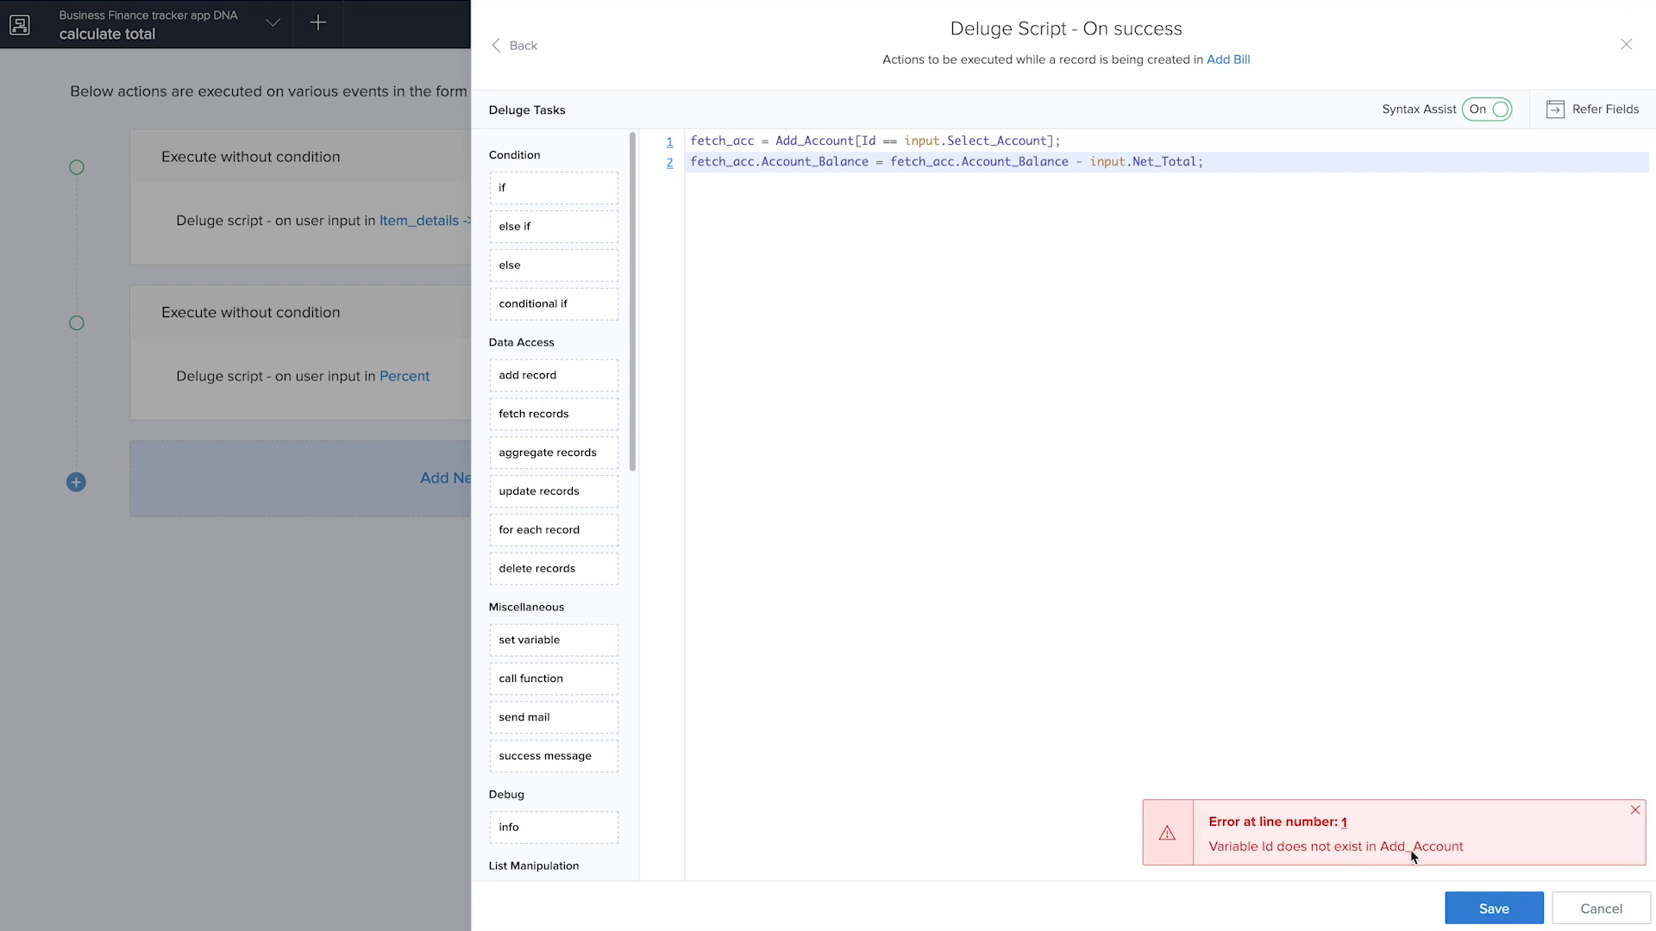
Correct Id to ID in the first script line, save the script and finish editing the calculate total workflow
click(874, 138)
key(BackSpace)
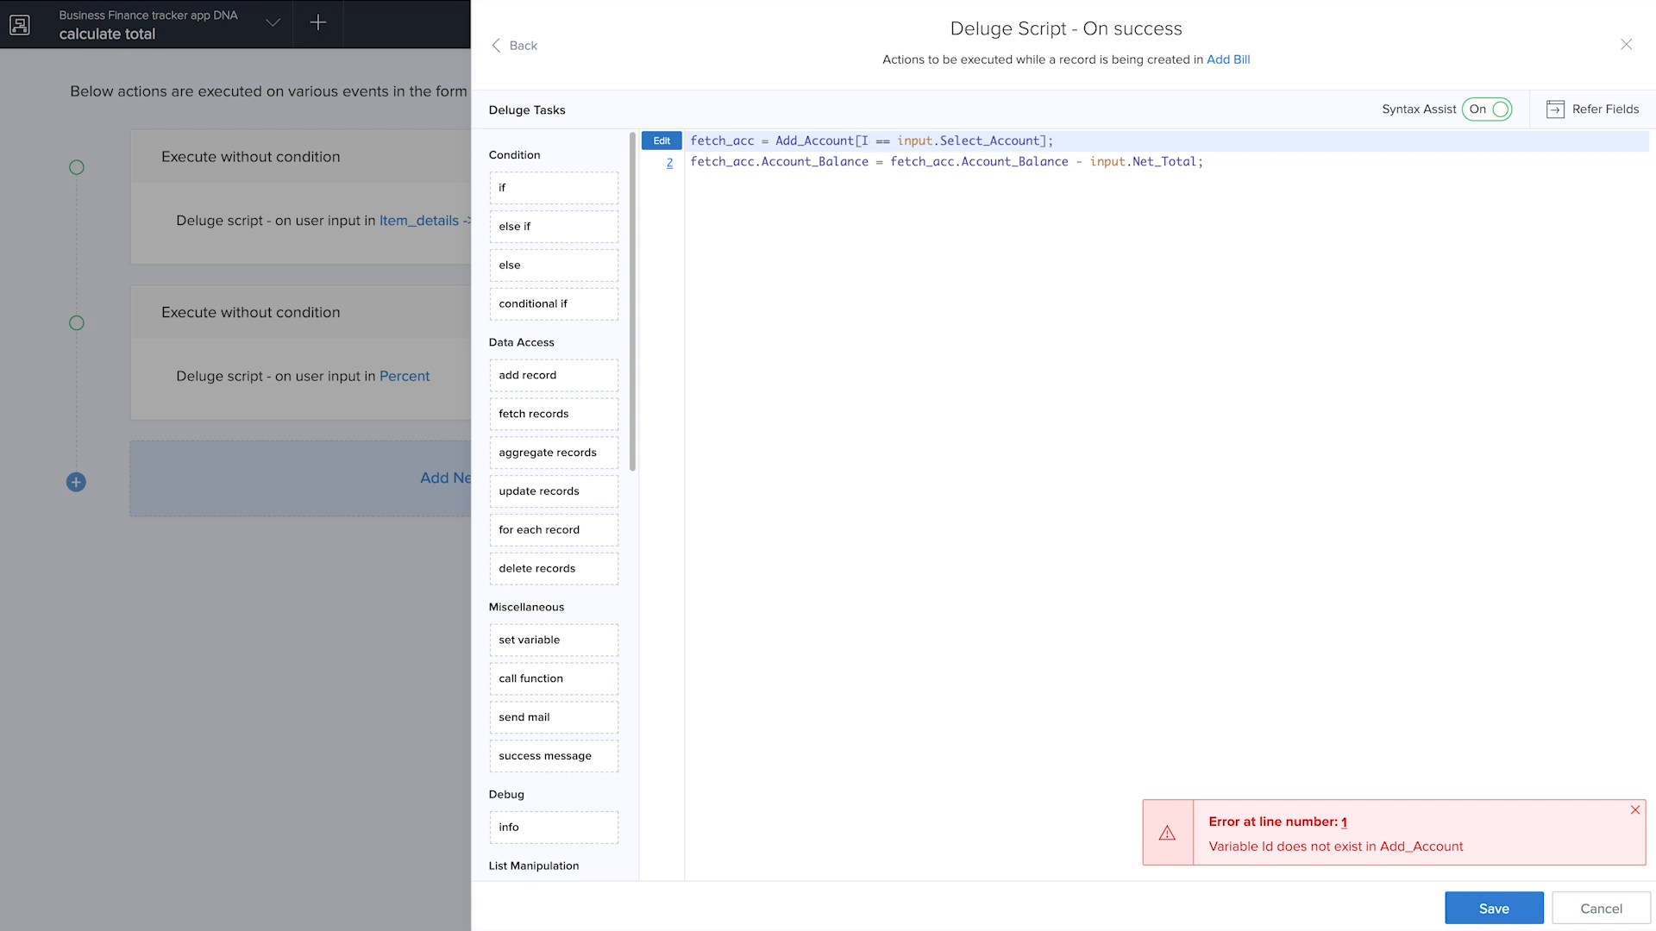
text(D)
key(ctrl+s)
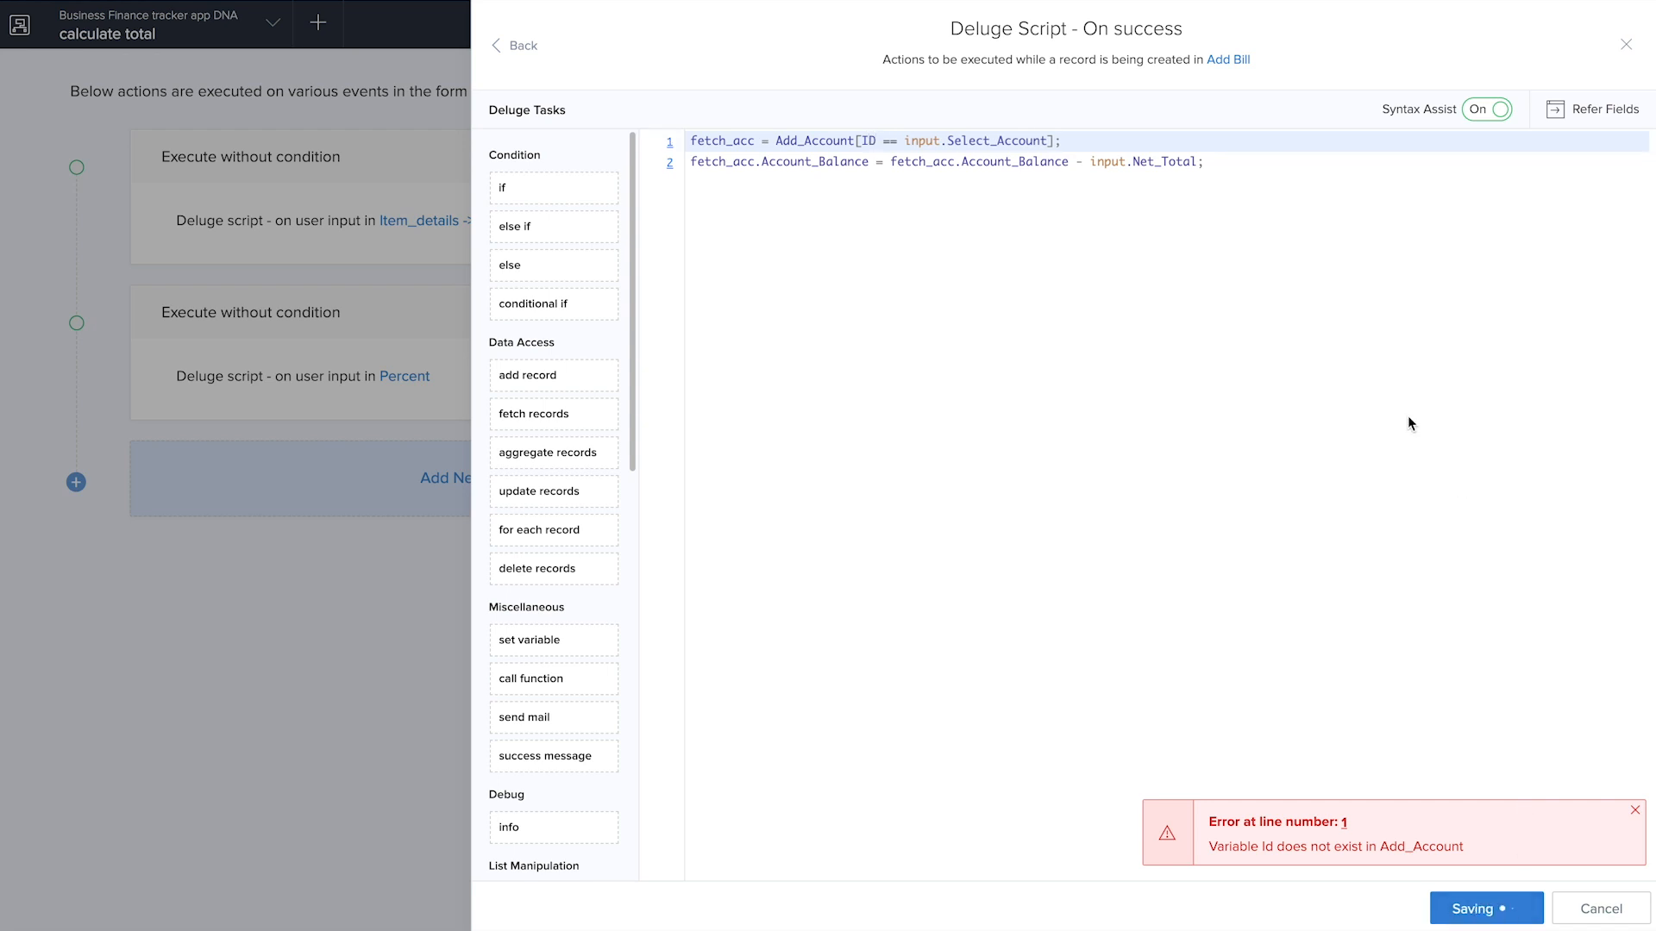
click(1623, 46)
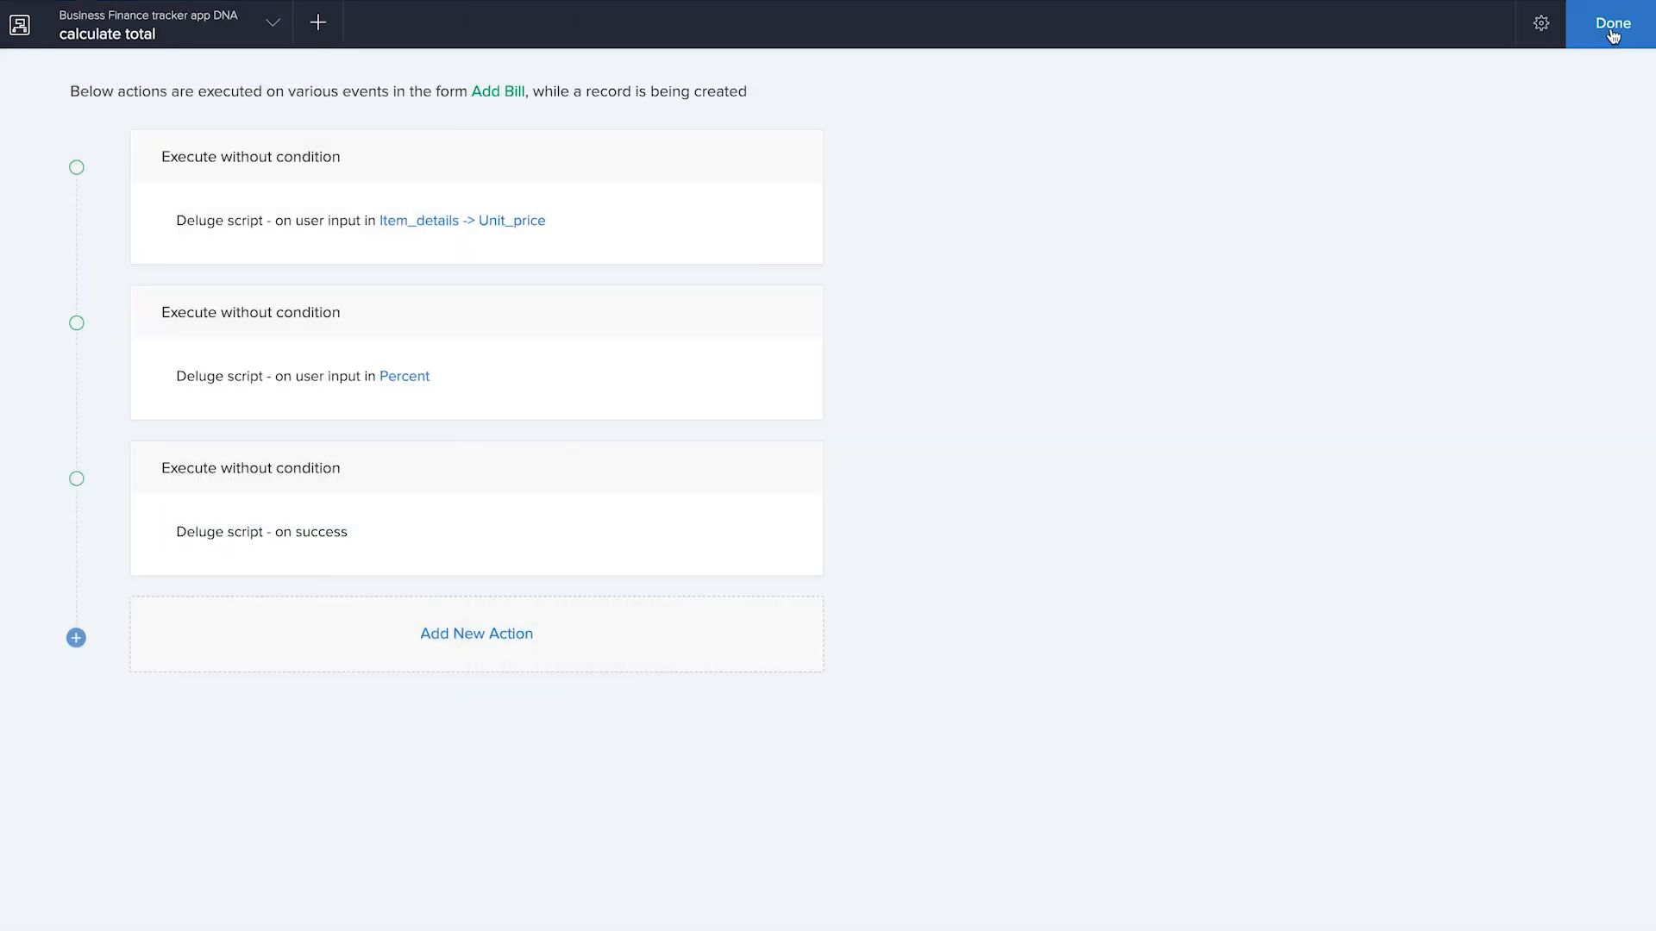
click(1612, 26)
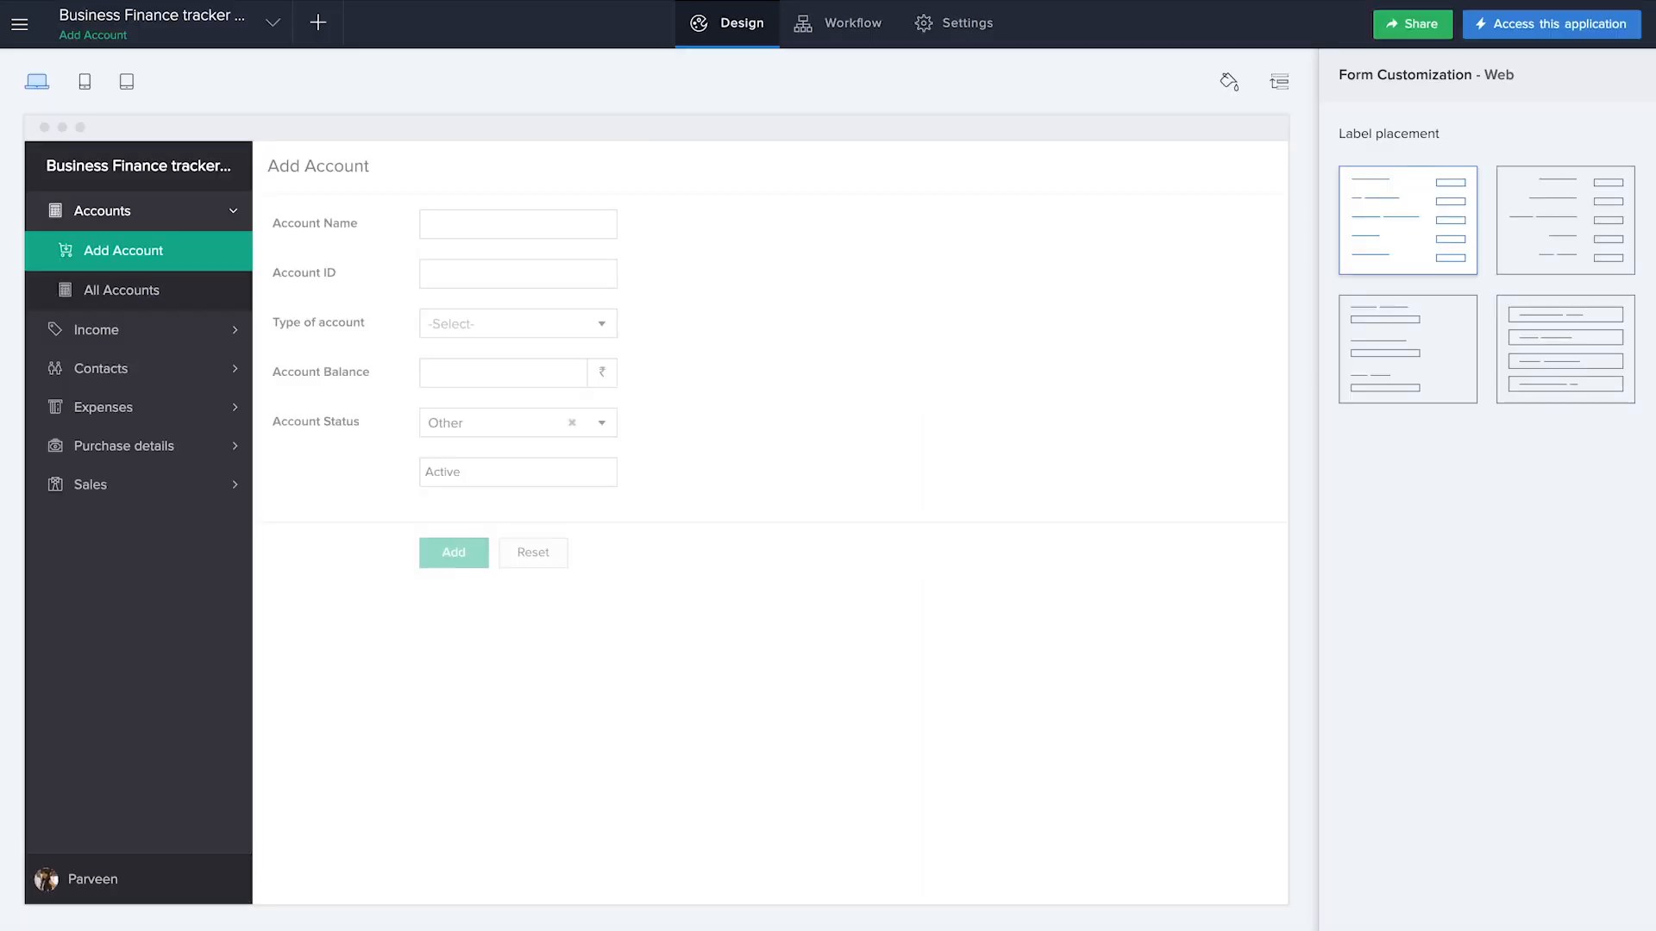
click(318, 26)
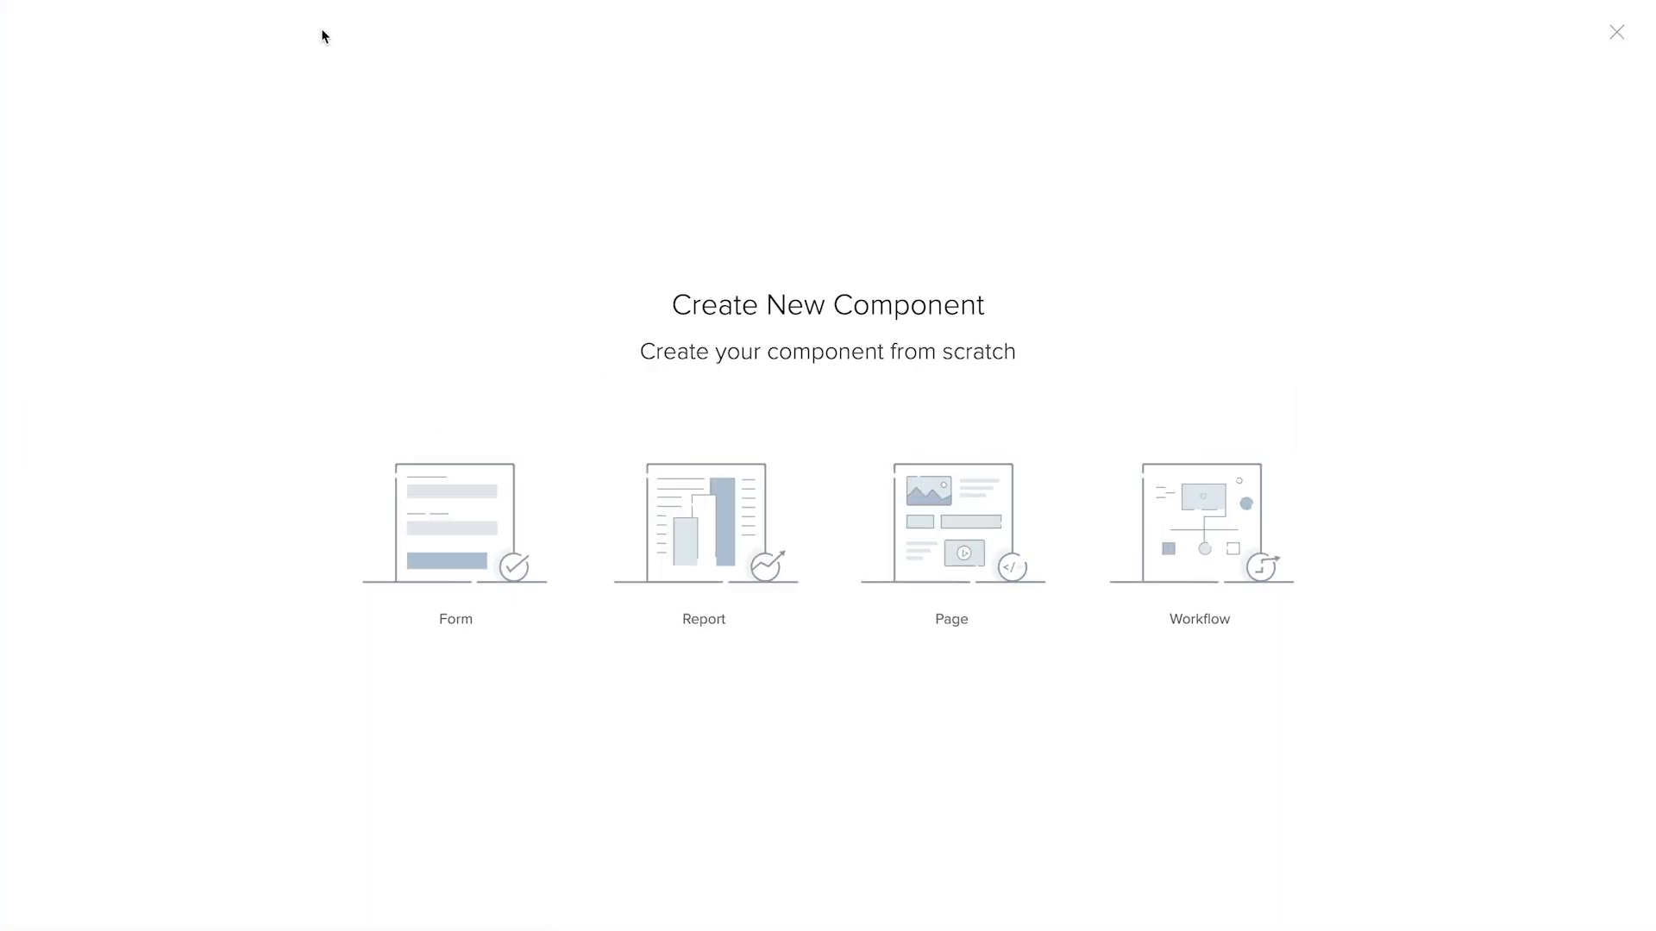
click(970, 526)
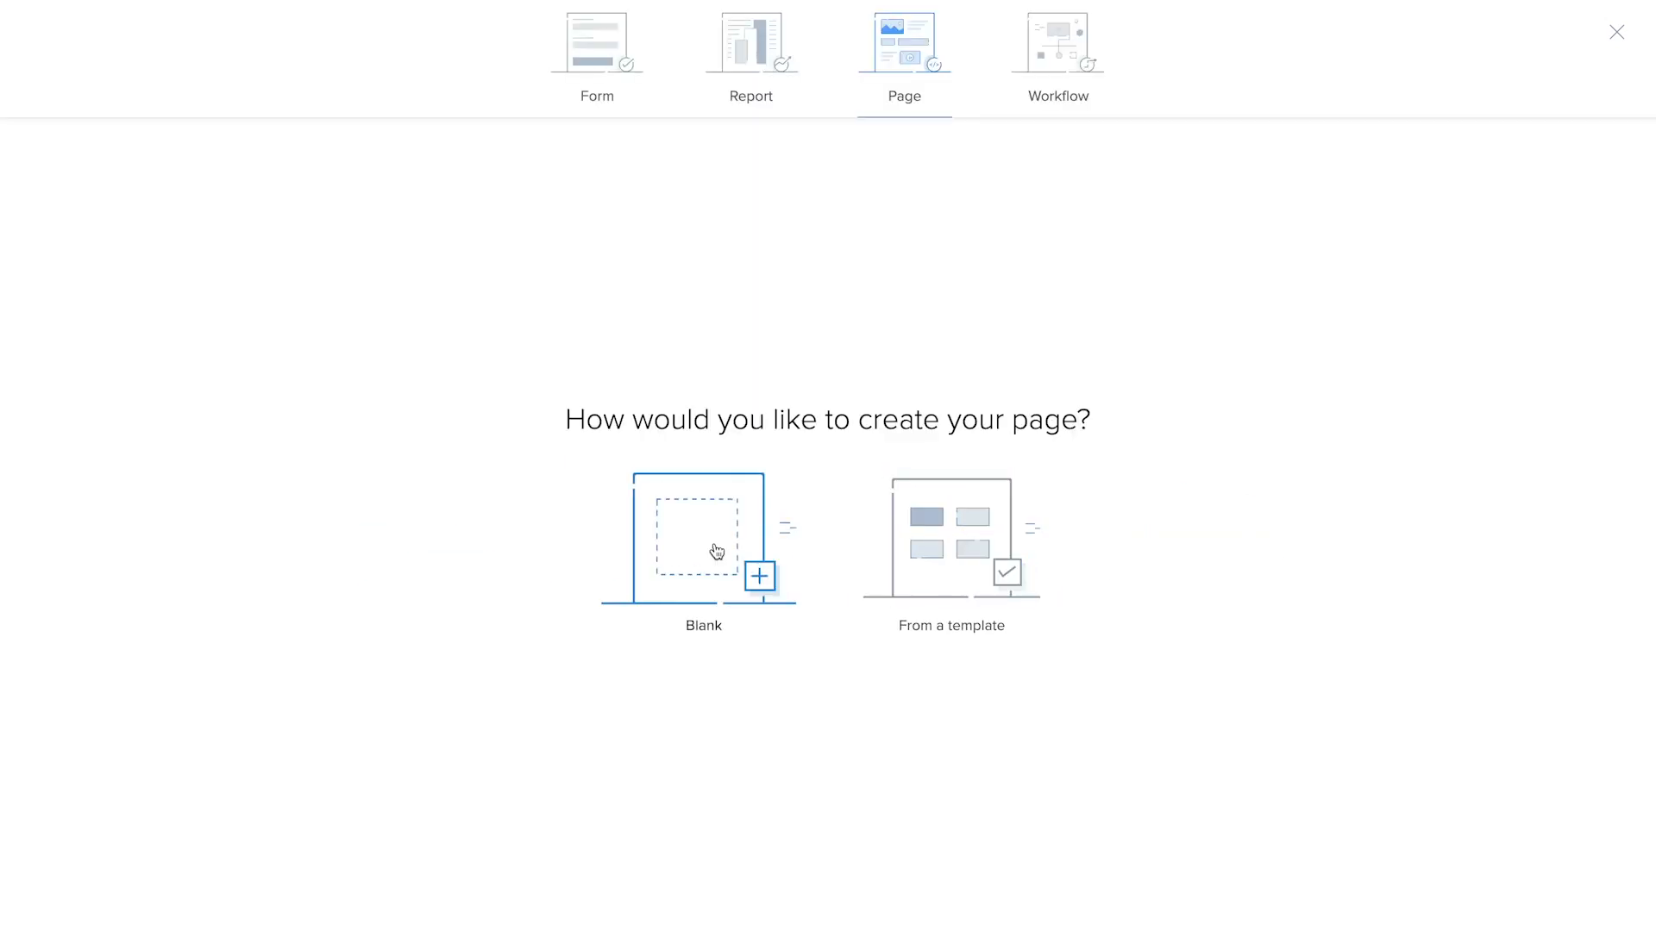
click(972, 553)
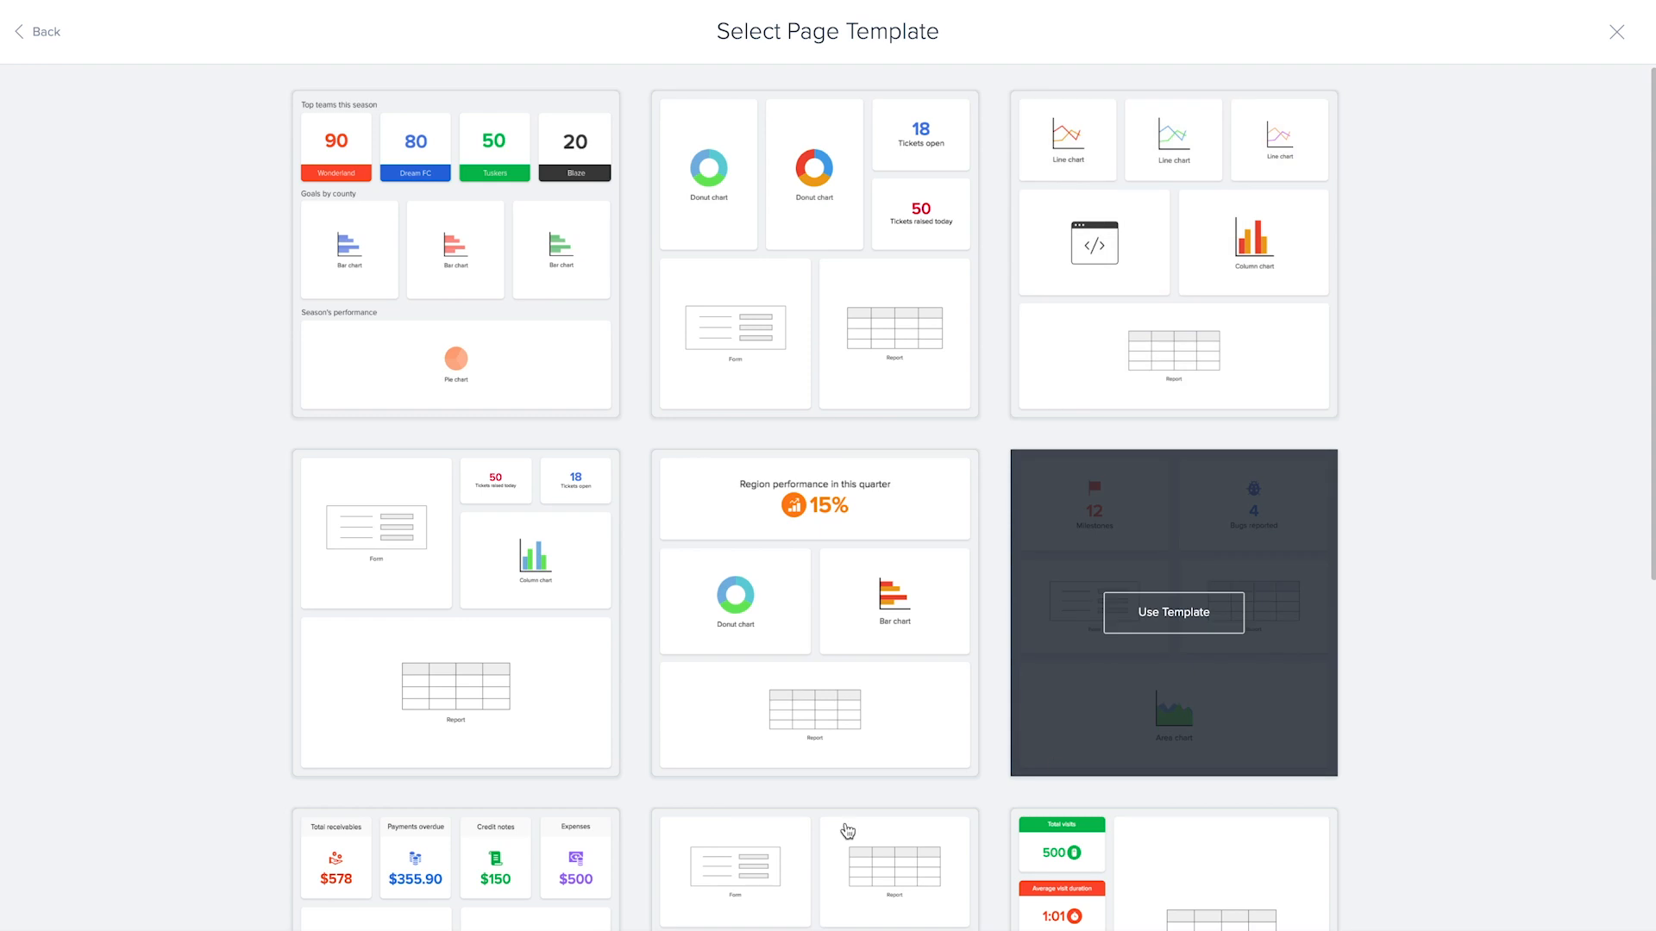
click(1616, 32)
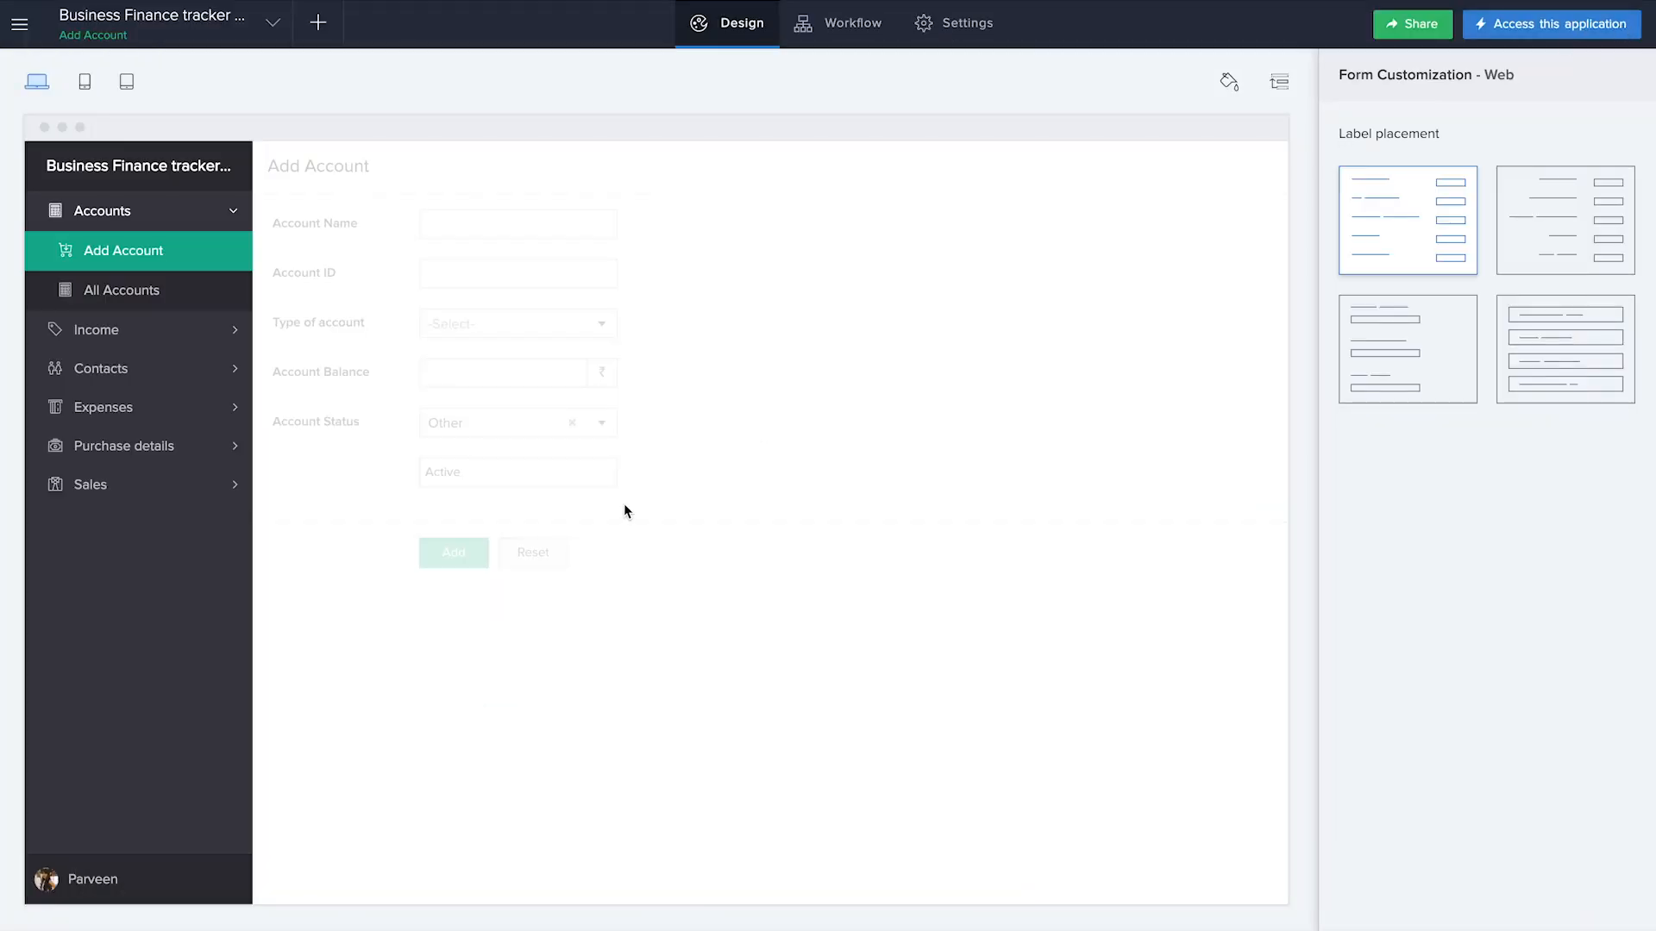
Create a blank page named Financial Dashboard
click(317, 23)
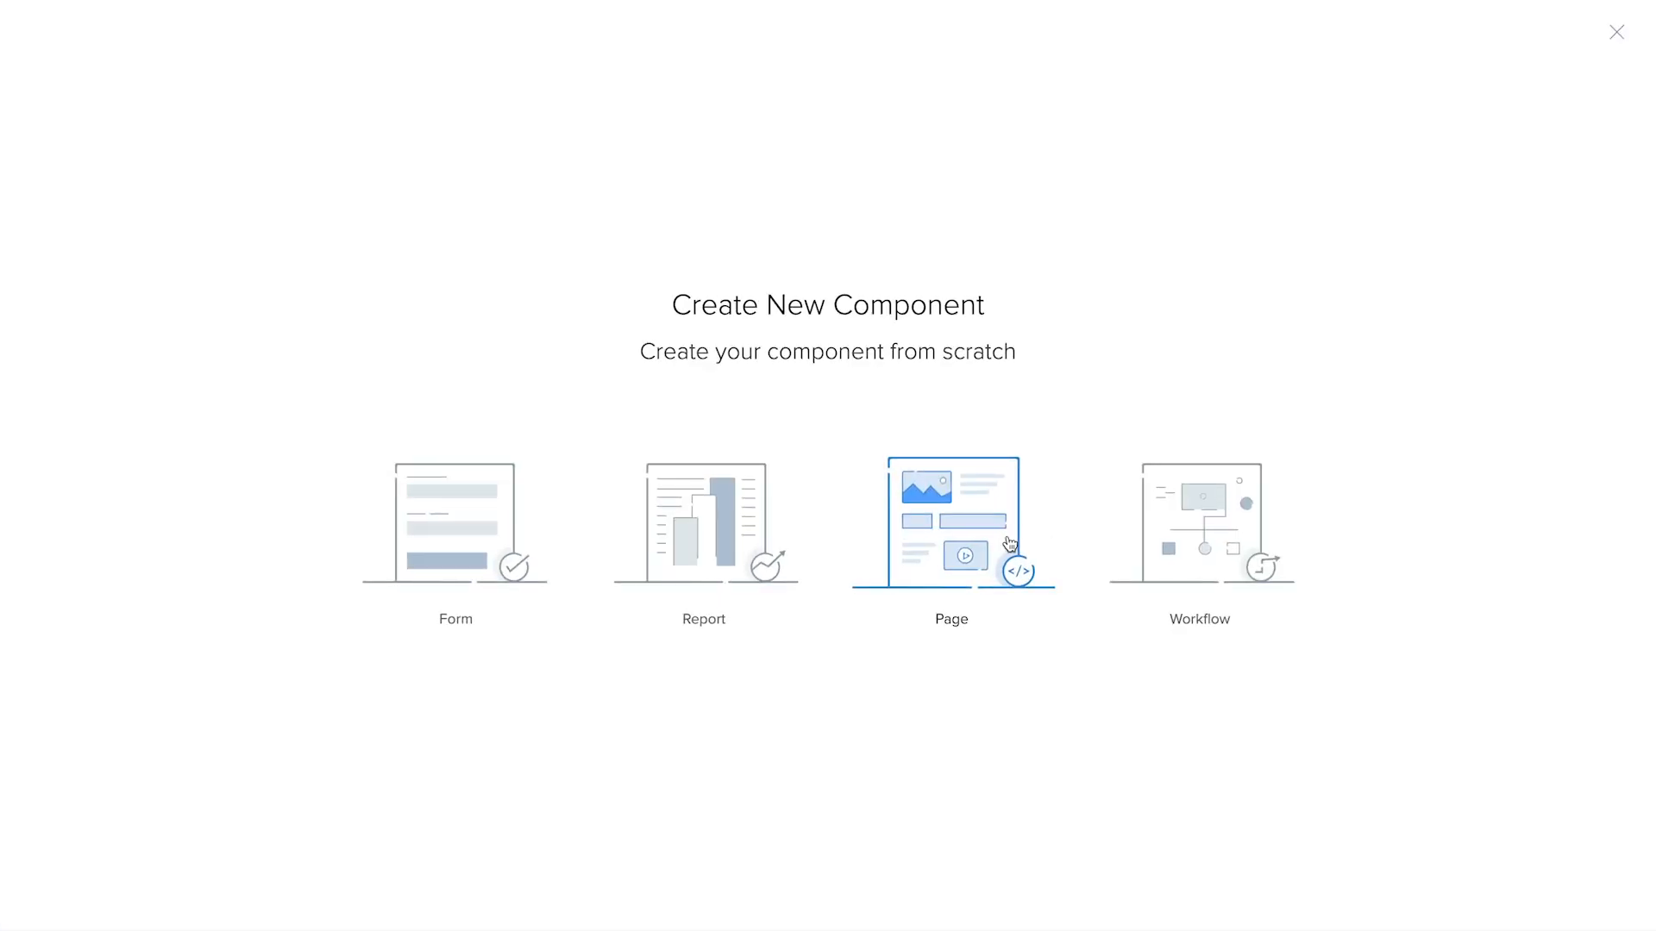
click(1027, 552)
click(747, 576)
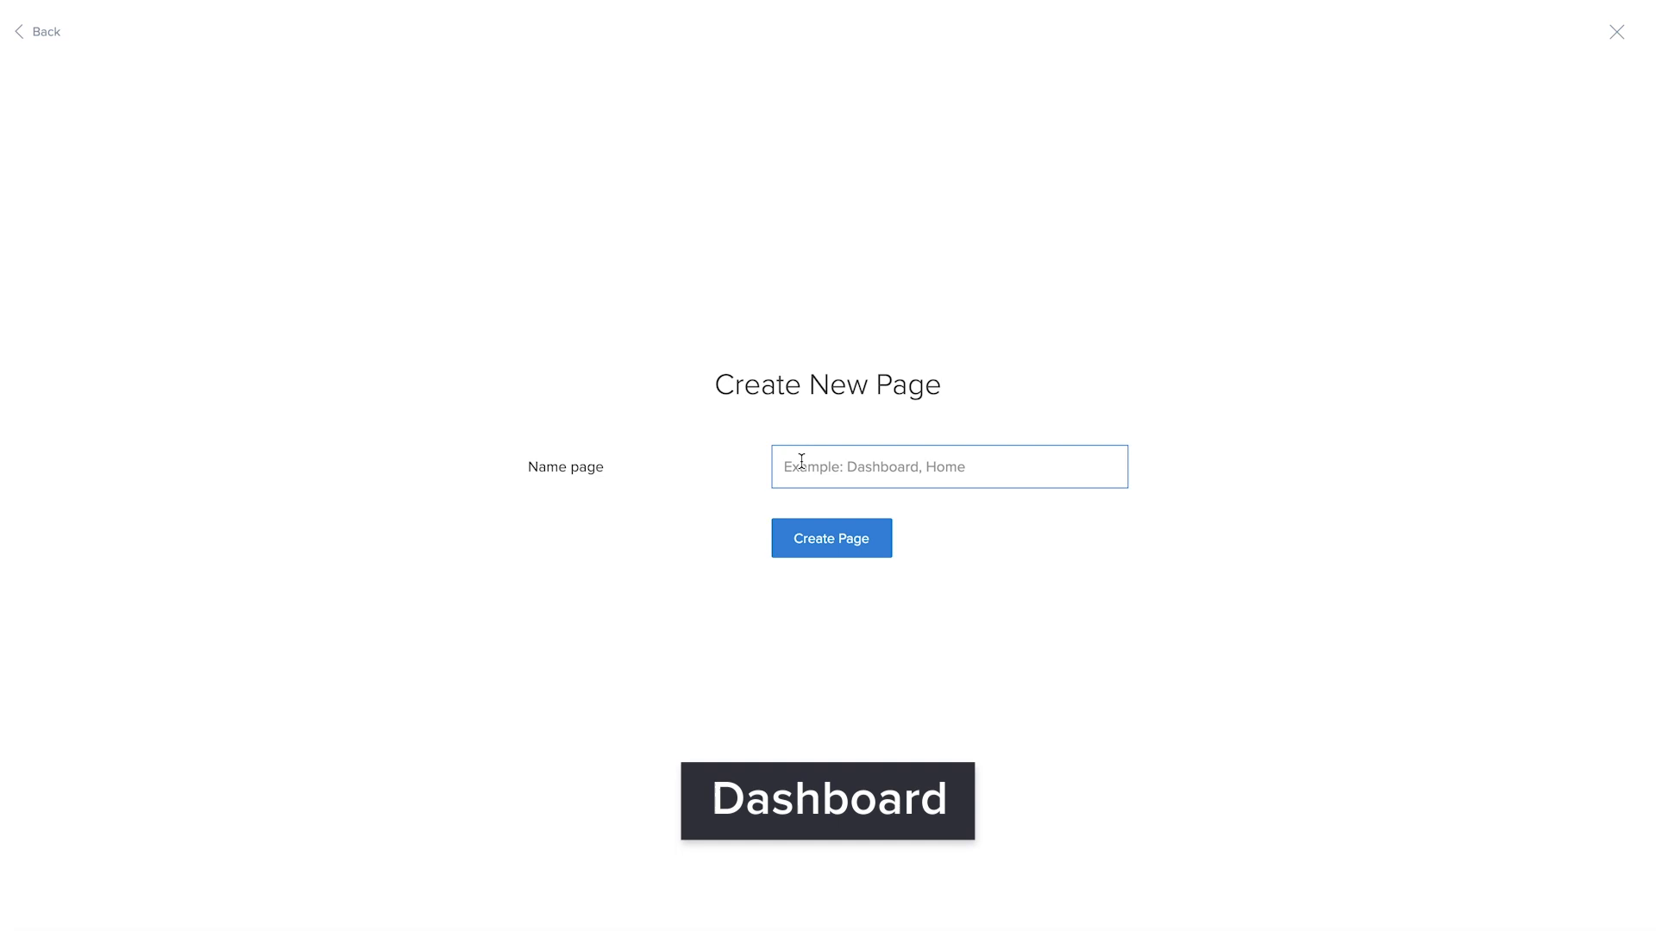
text(Financial Dashboard)
click(872, 540)
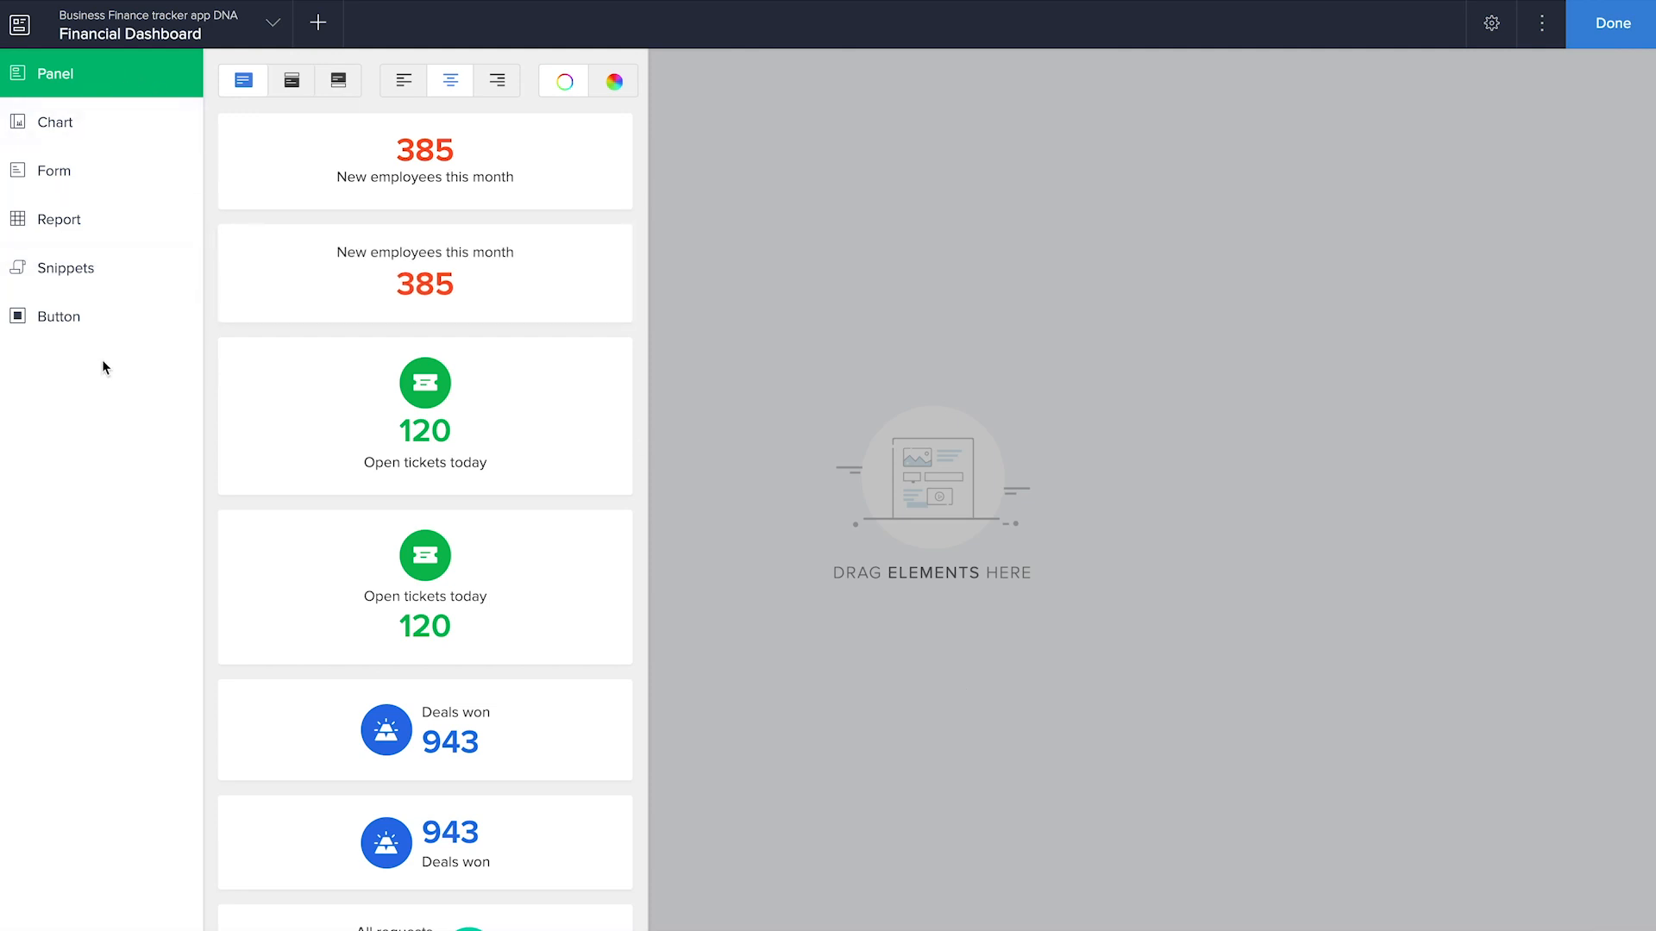
click(133, 133)
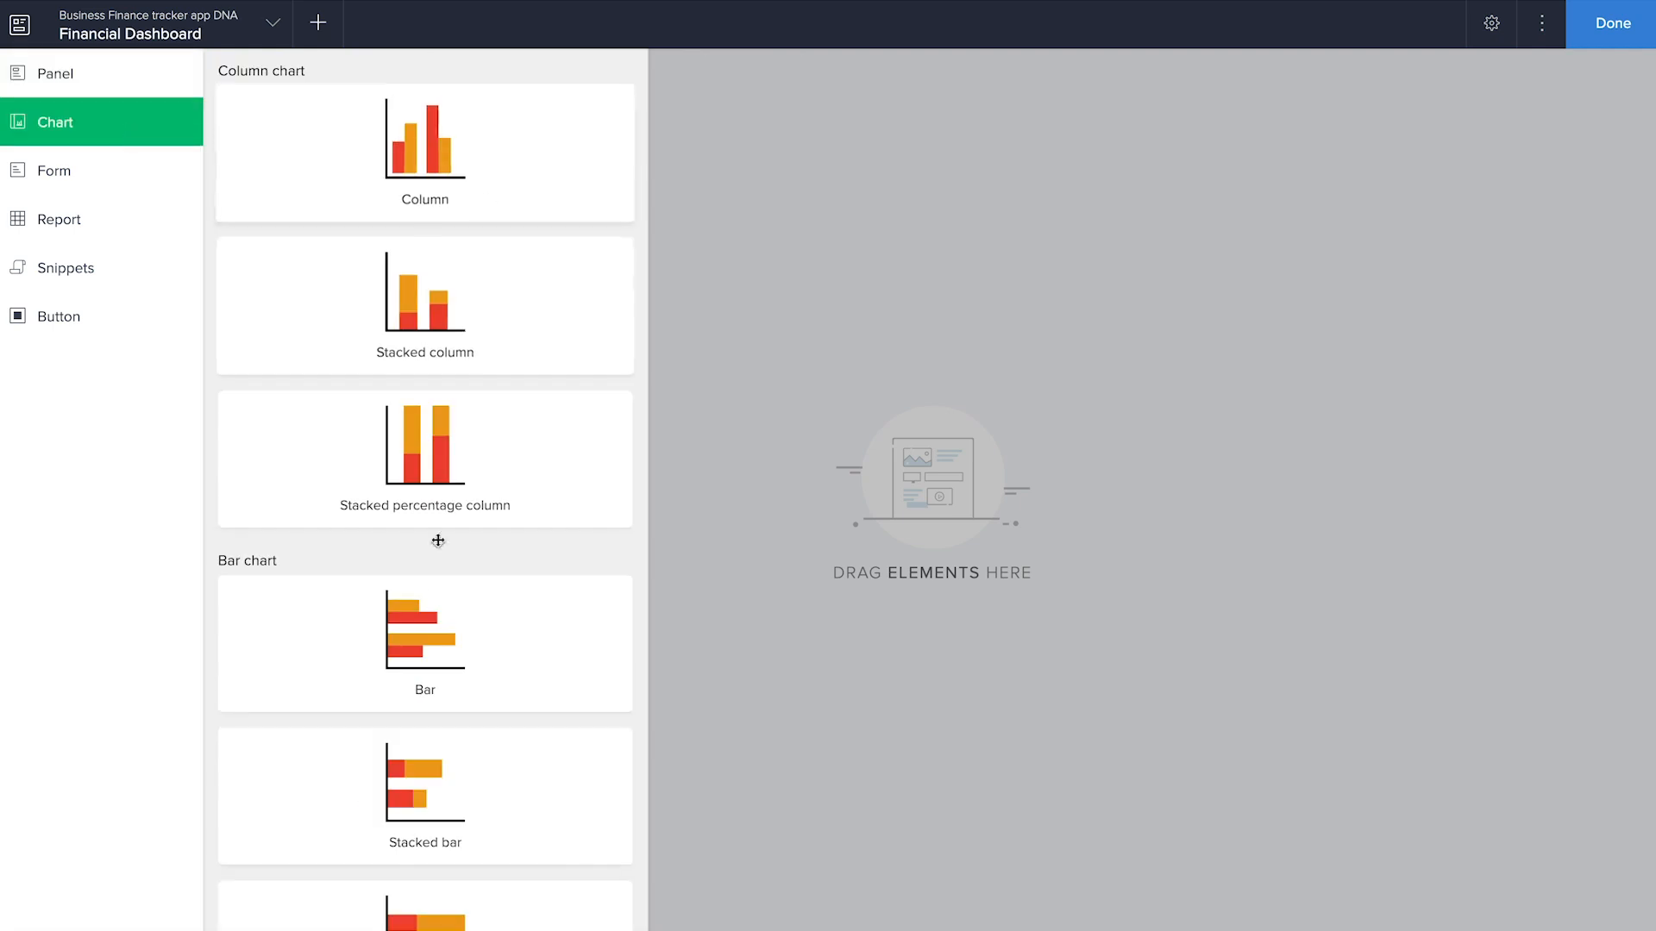
click(121, 174)
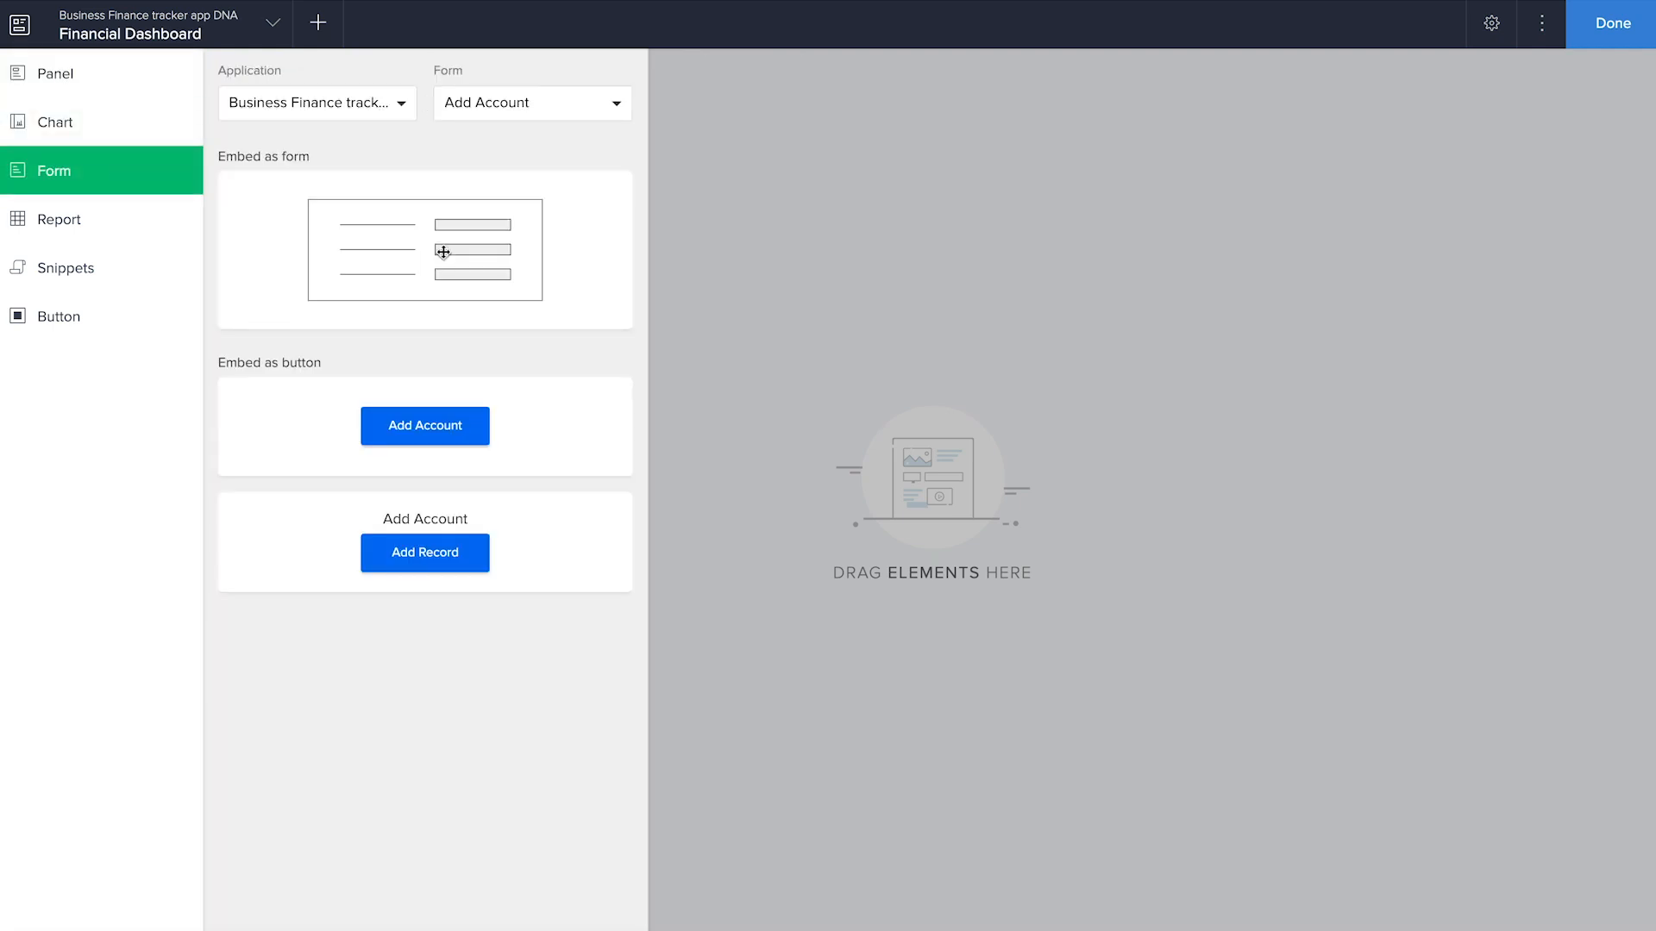
click(82, 228)
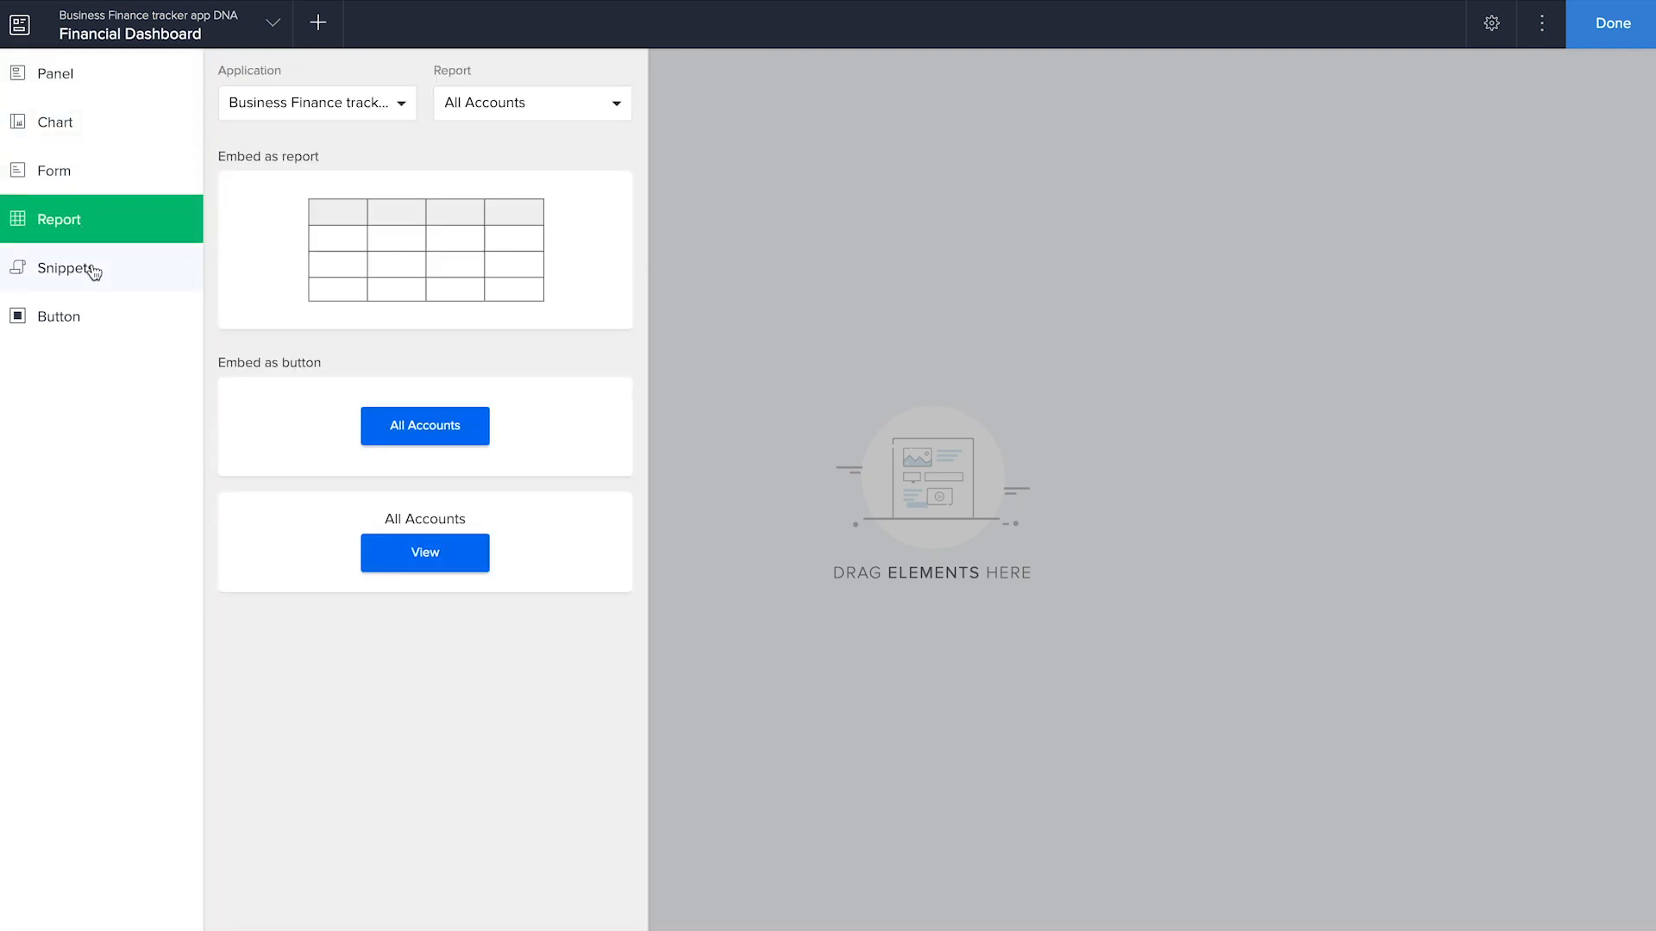
click(91, 267)
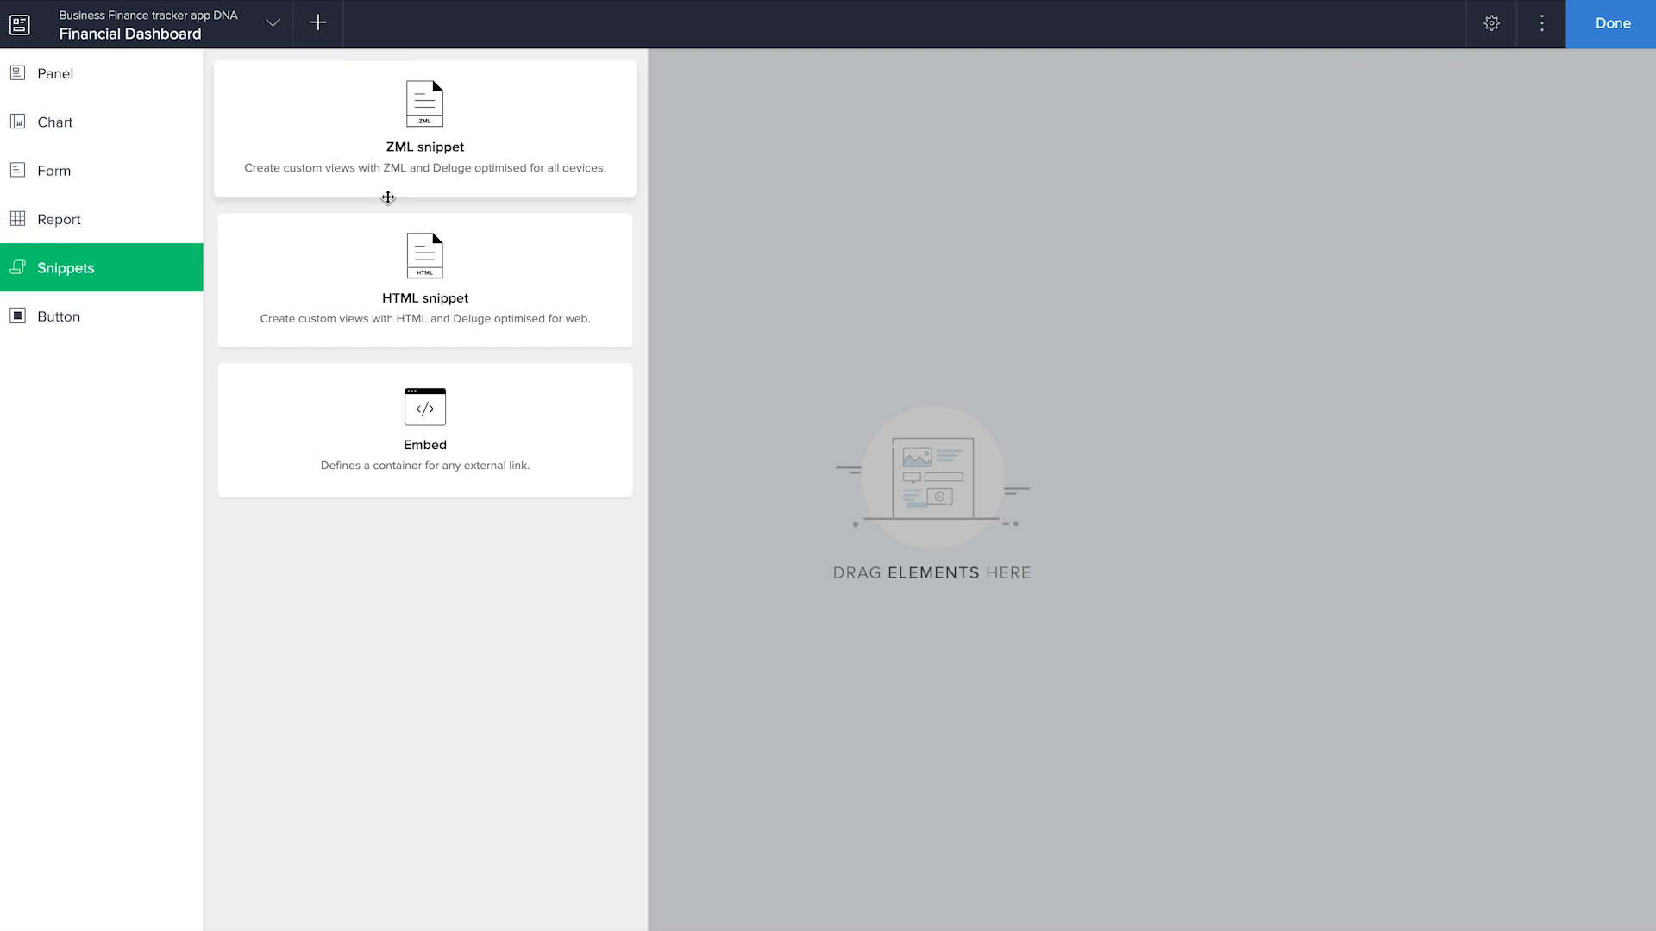
click(104, 325)
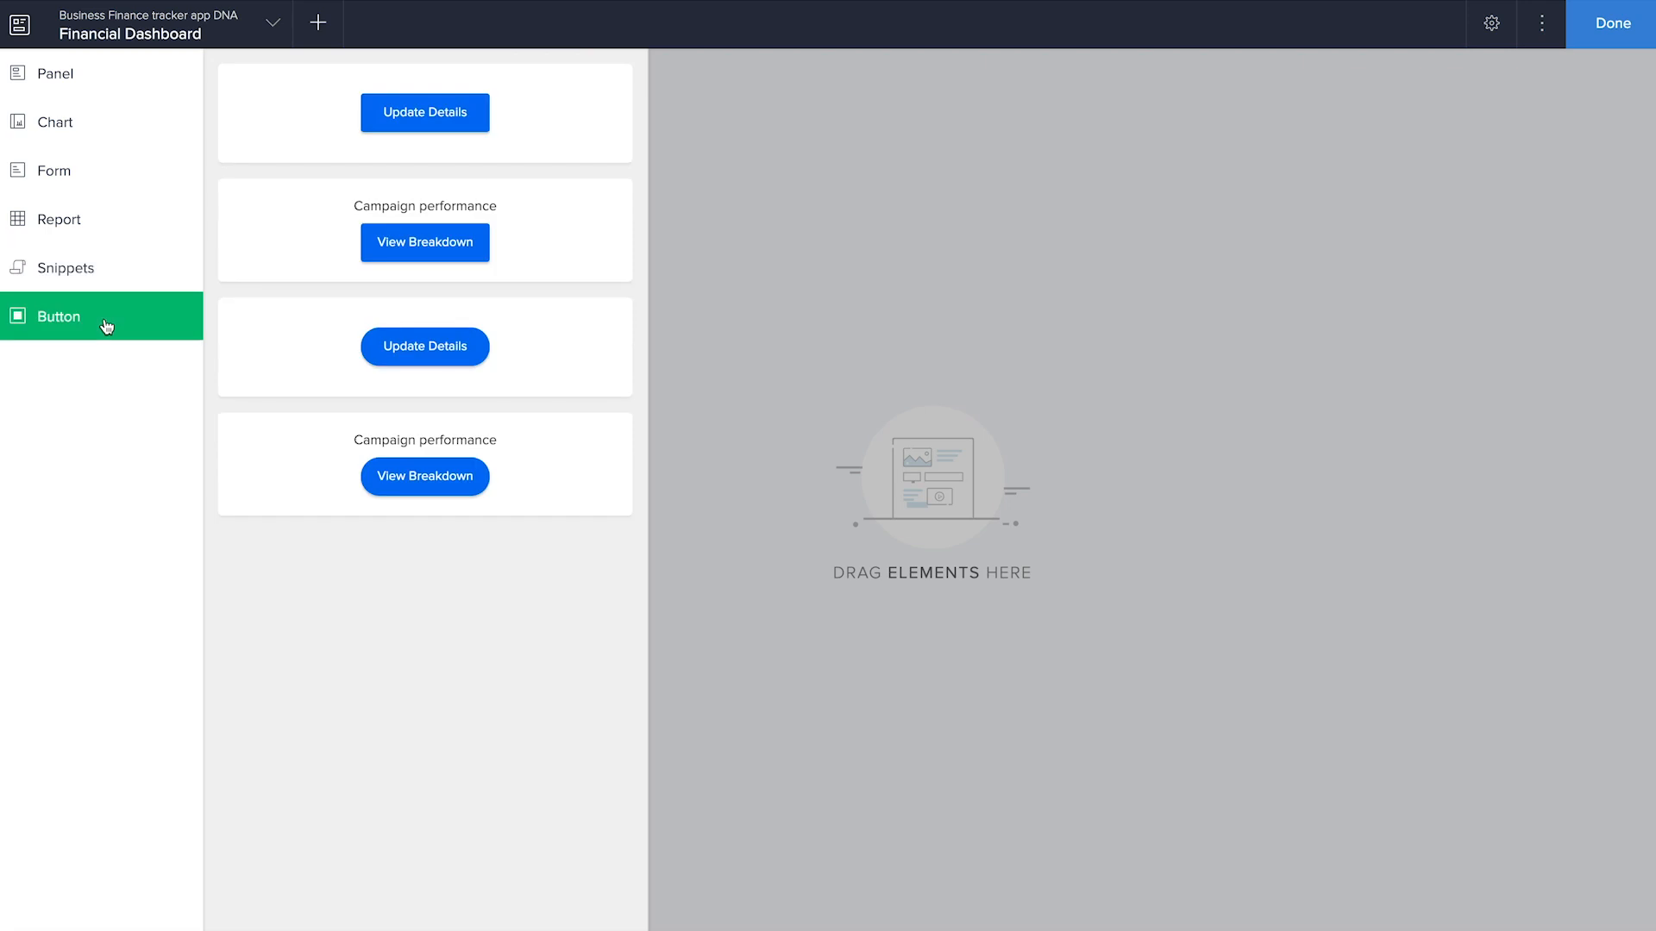
Place the green icon panel with the number above the Open tickets today label on the Financial Dashboard page and open its configuration
click(69, 90)
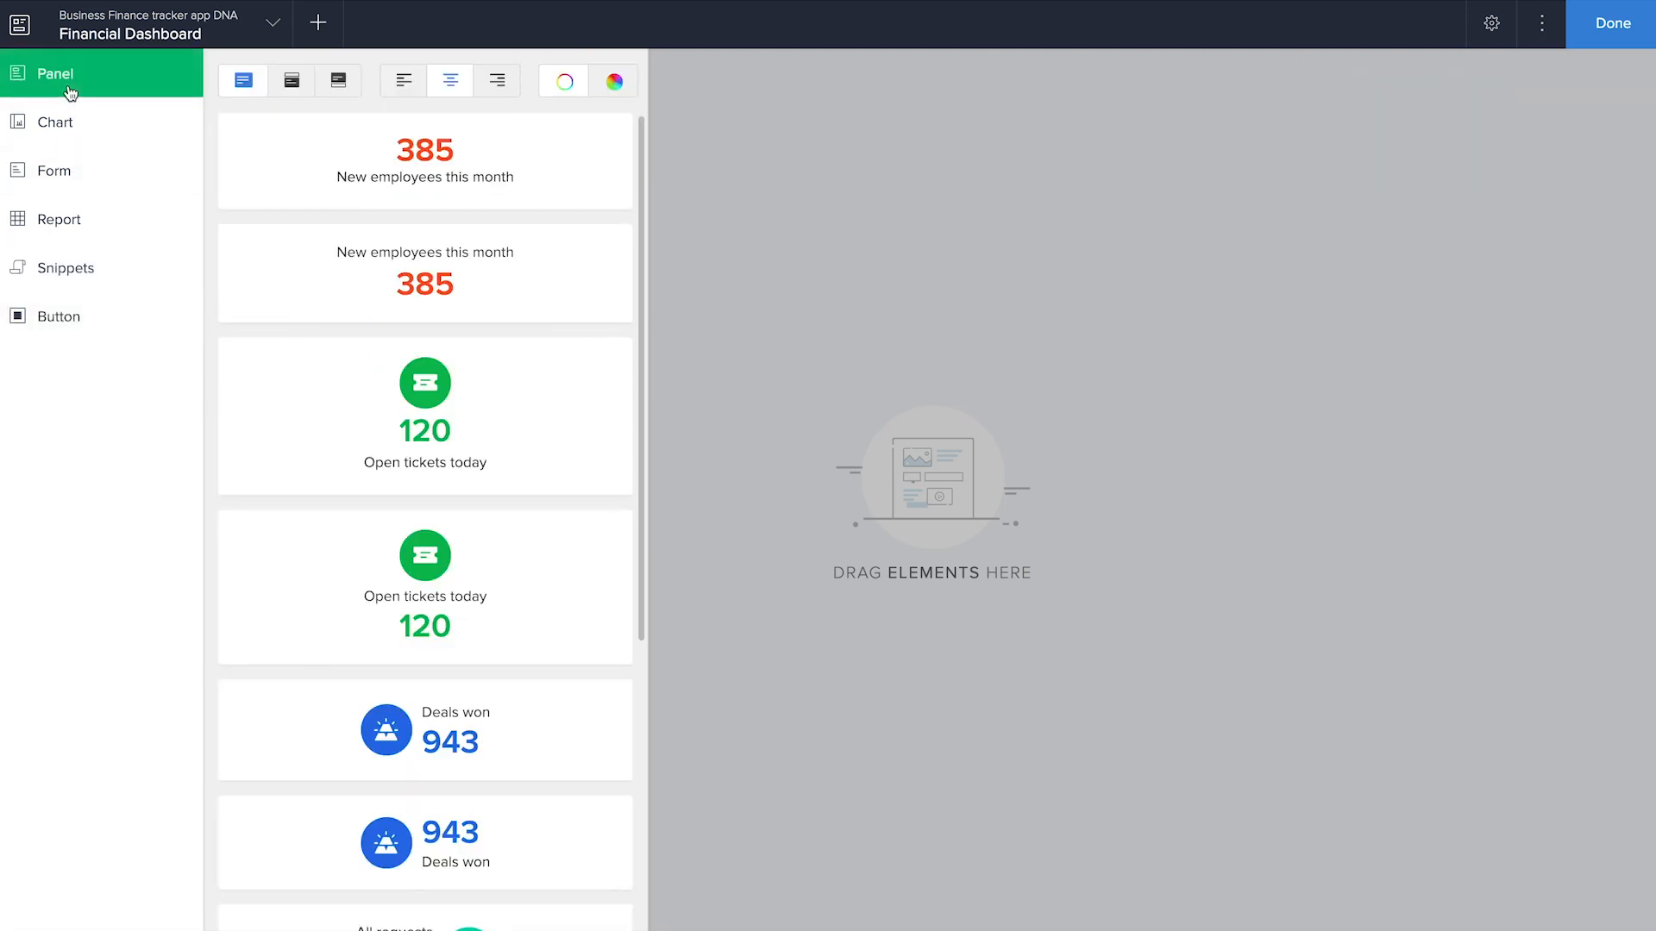
drag(469, 447, 763, 444)
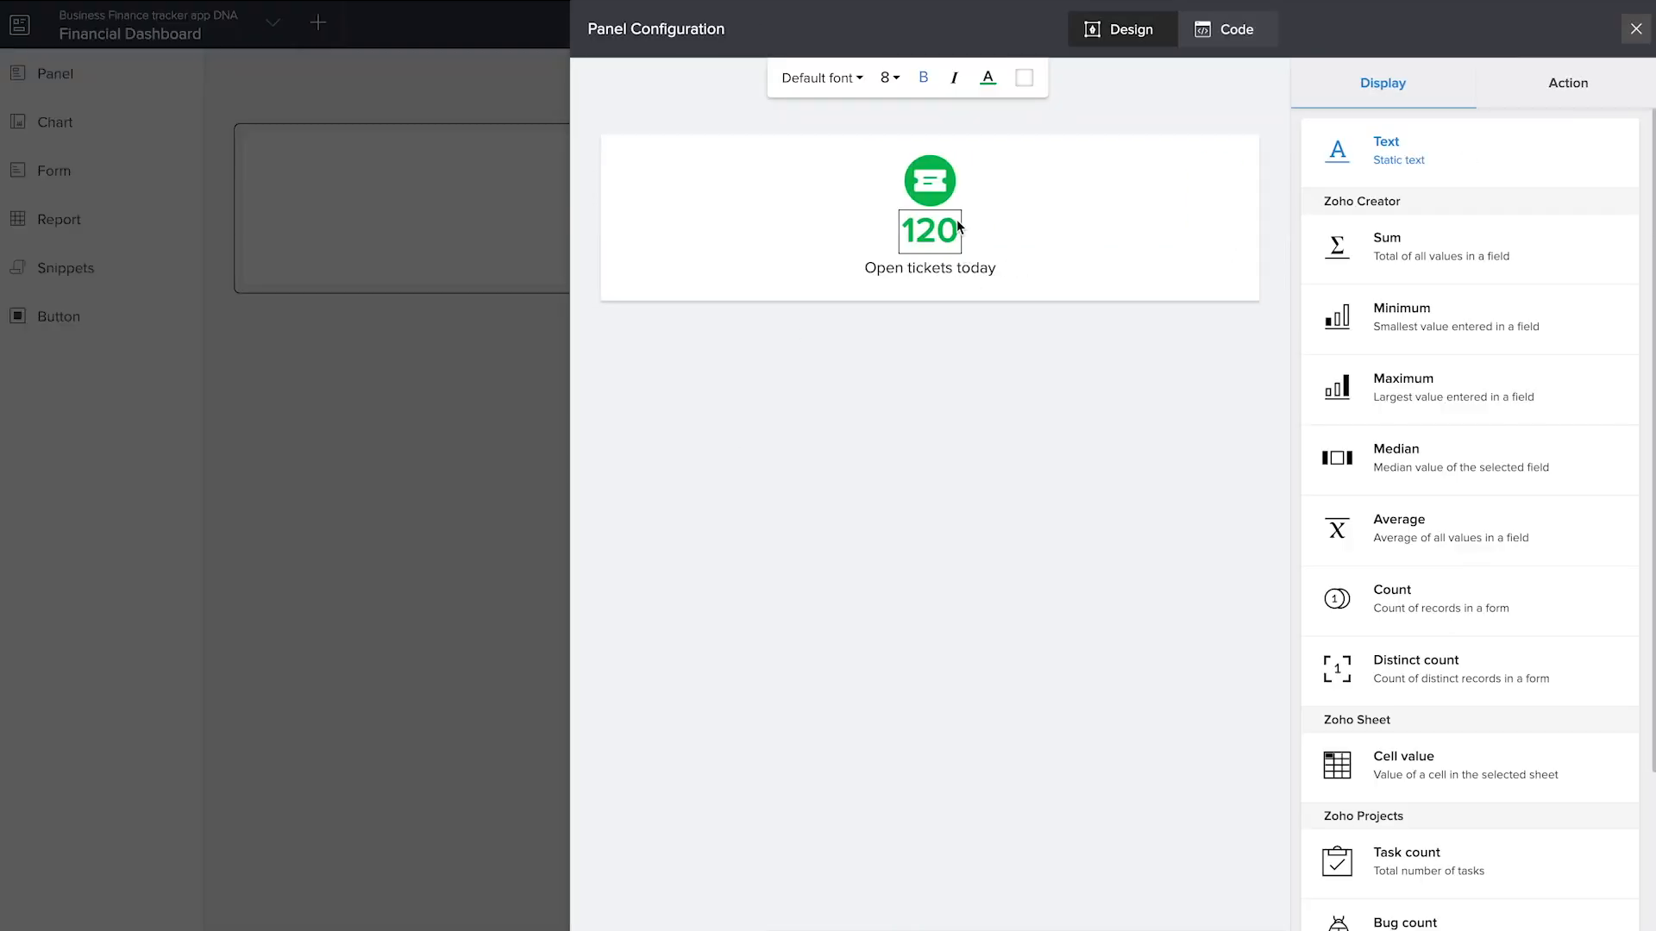
Replace the Open tickets today label in the panel with the text Total Receivables
click(942, 271)
click(1375, 243)
drag(1338, 244, 1515, 251)
text(Ti)
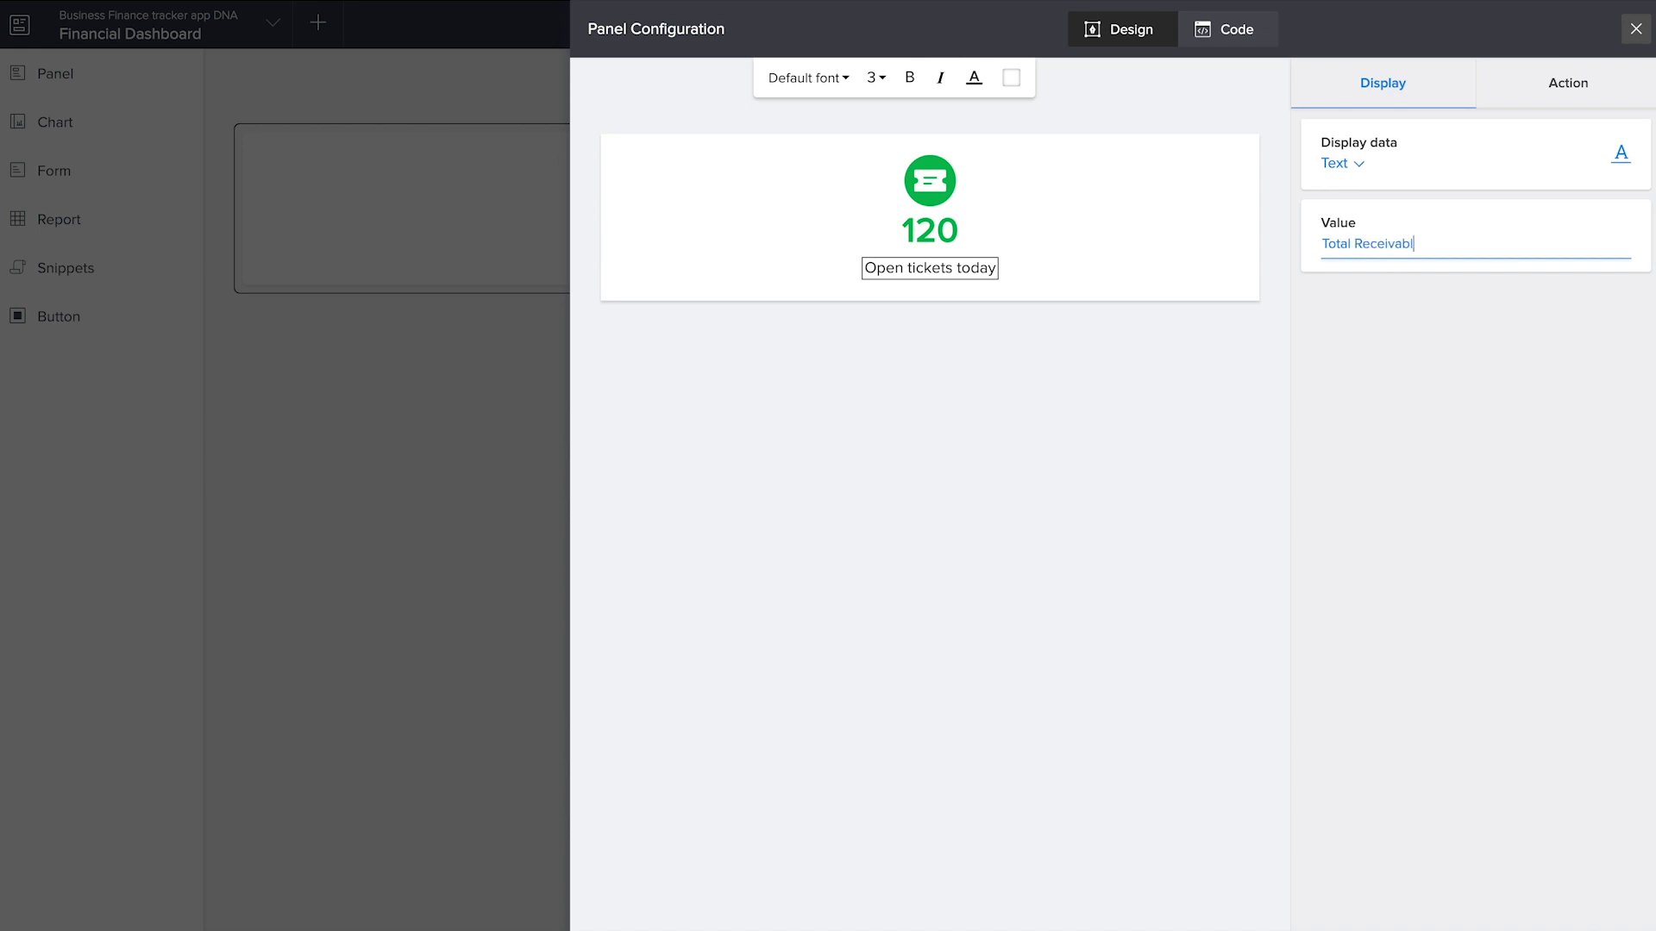
click(1456, 422)
Make the Total Receivables panel's number show the sum of the Net total field from the Add Sales form
click(933, 234)
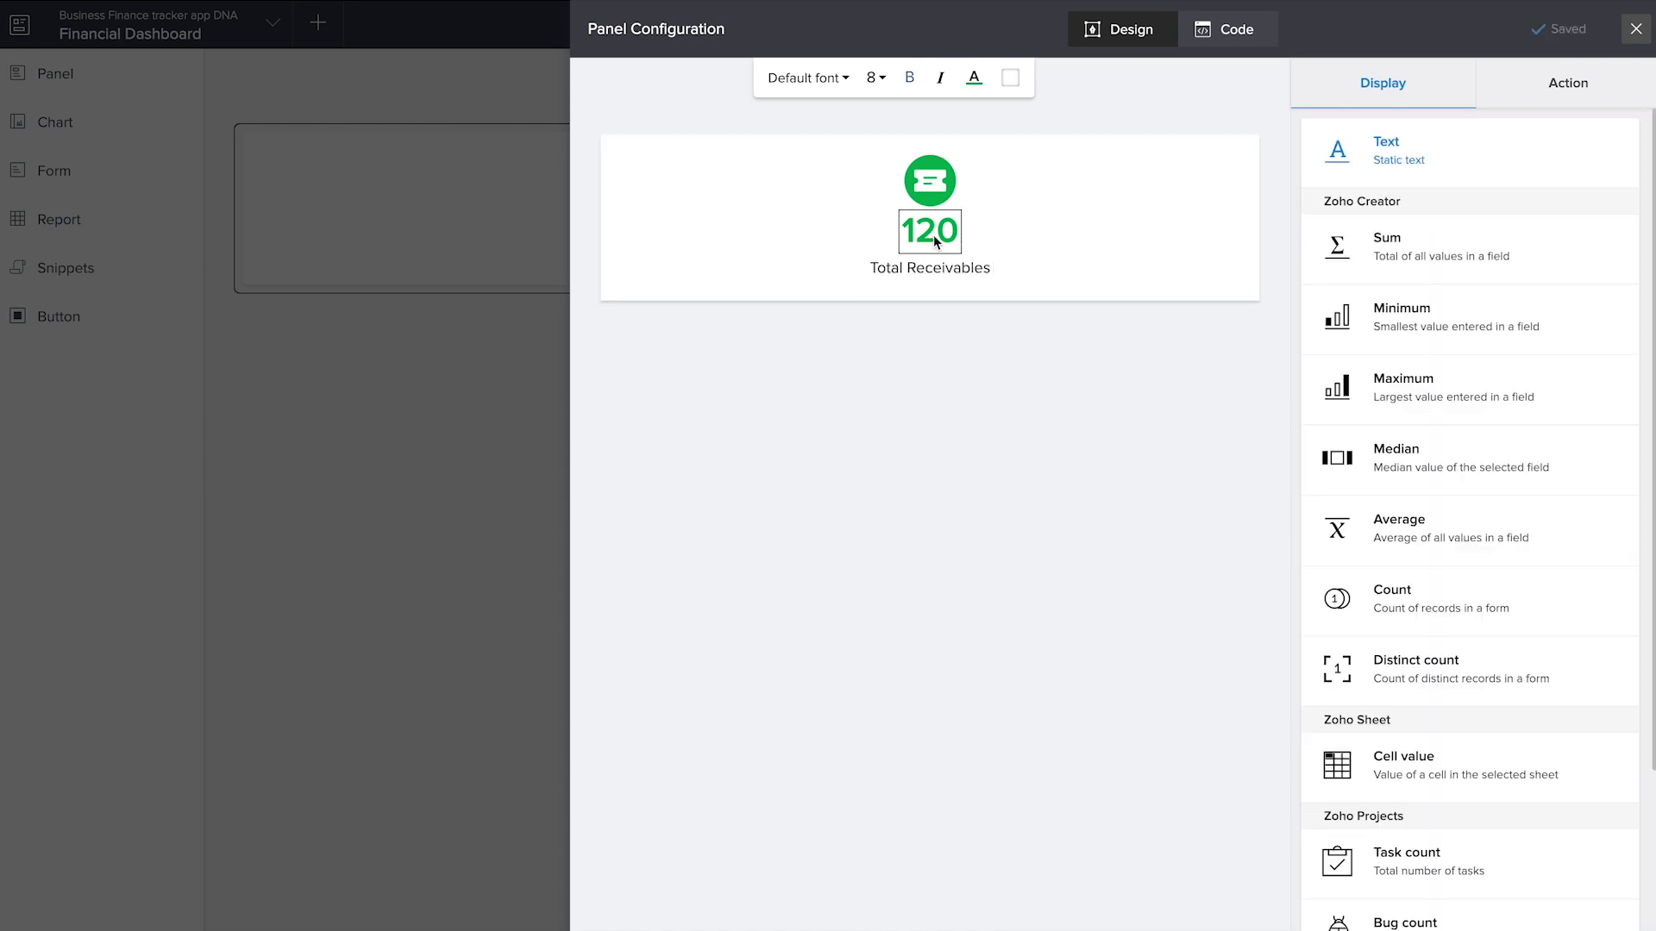
click(1415, 256)
click(1373, 484)
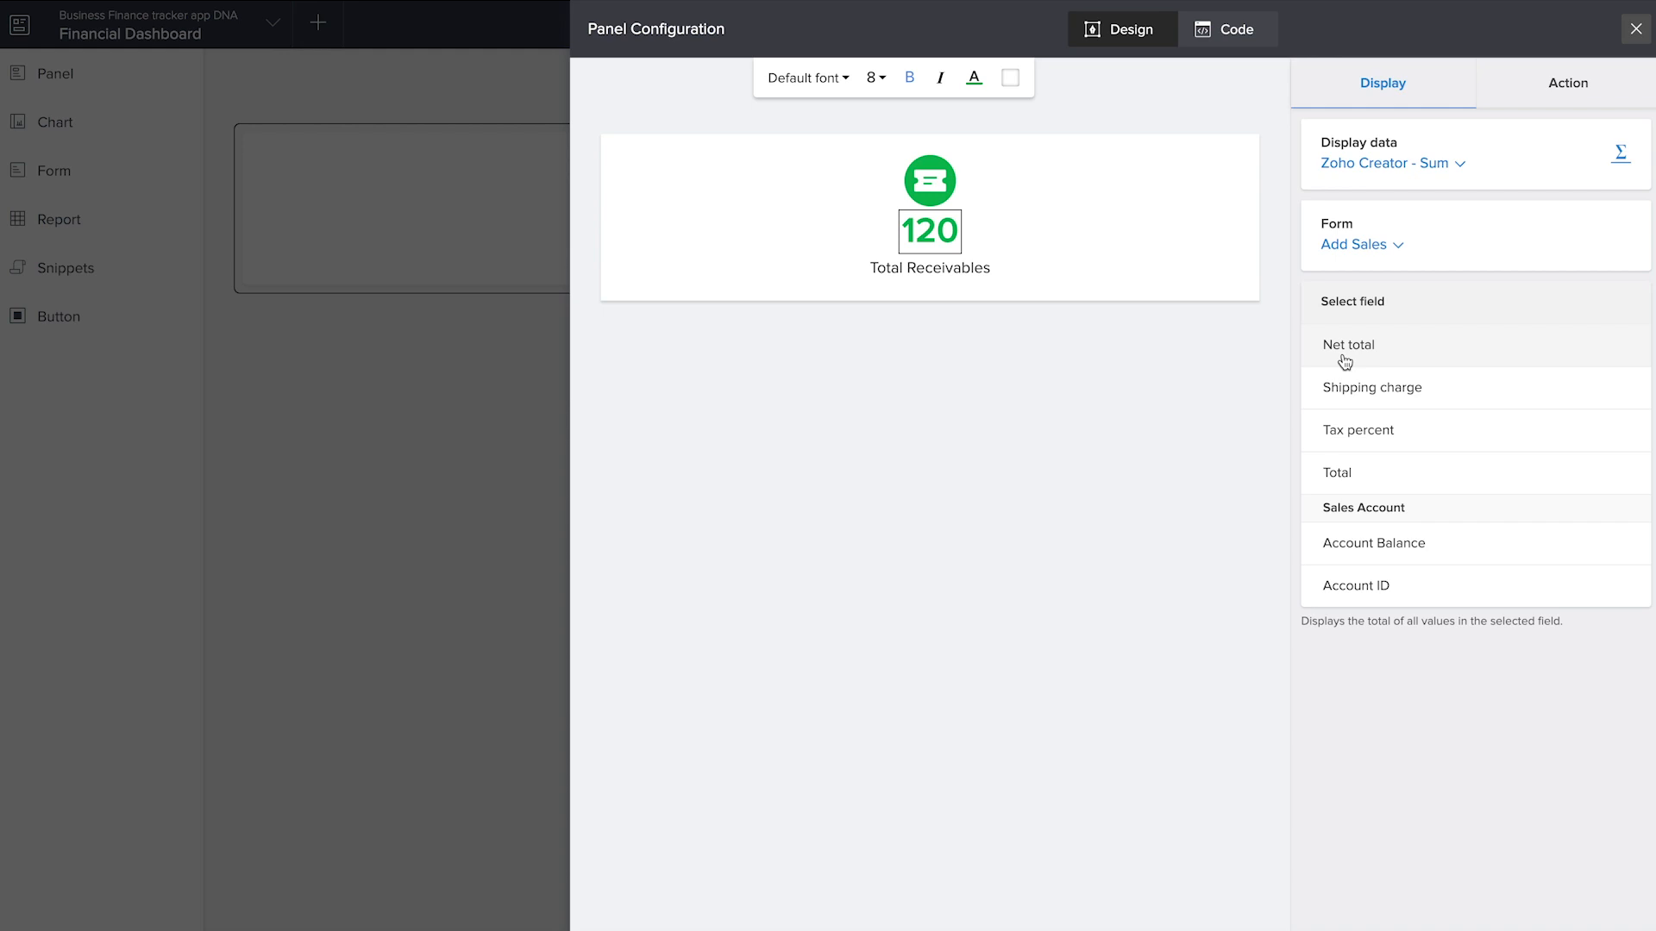
click(1344, 350)
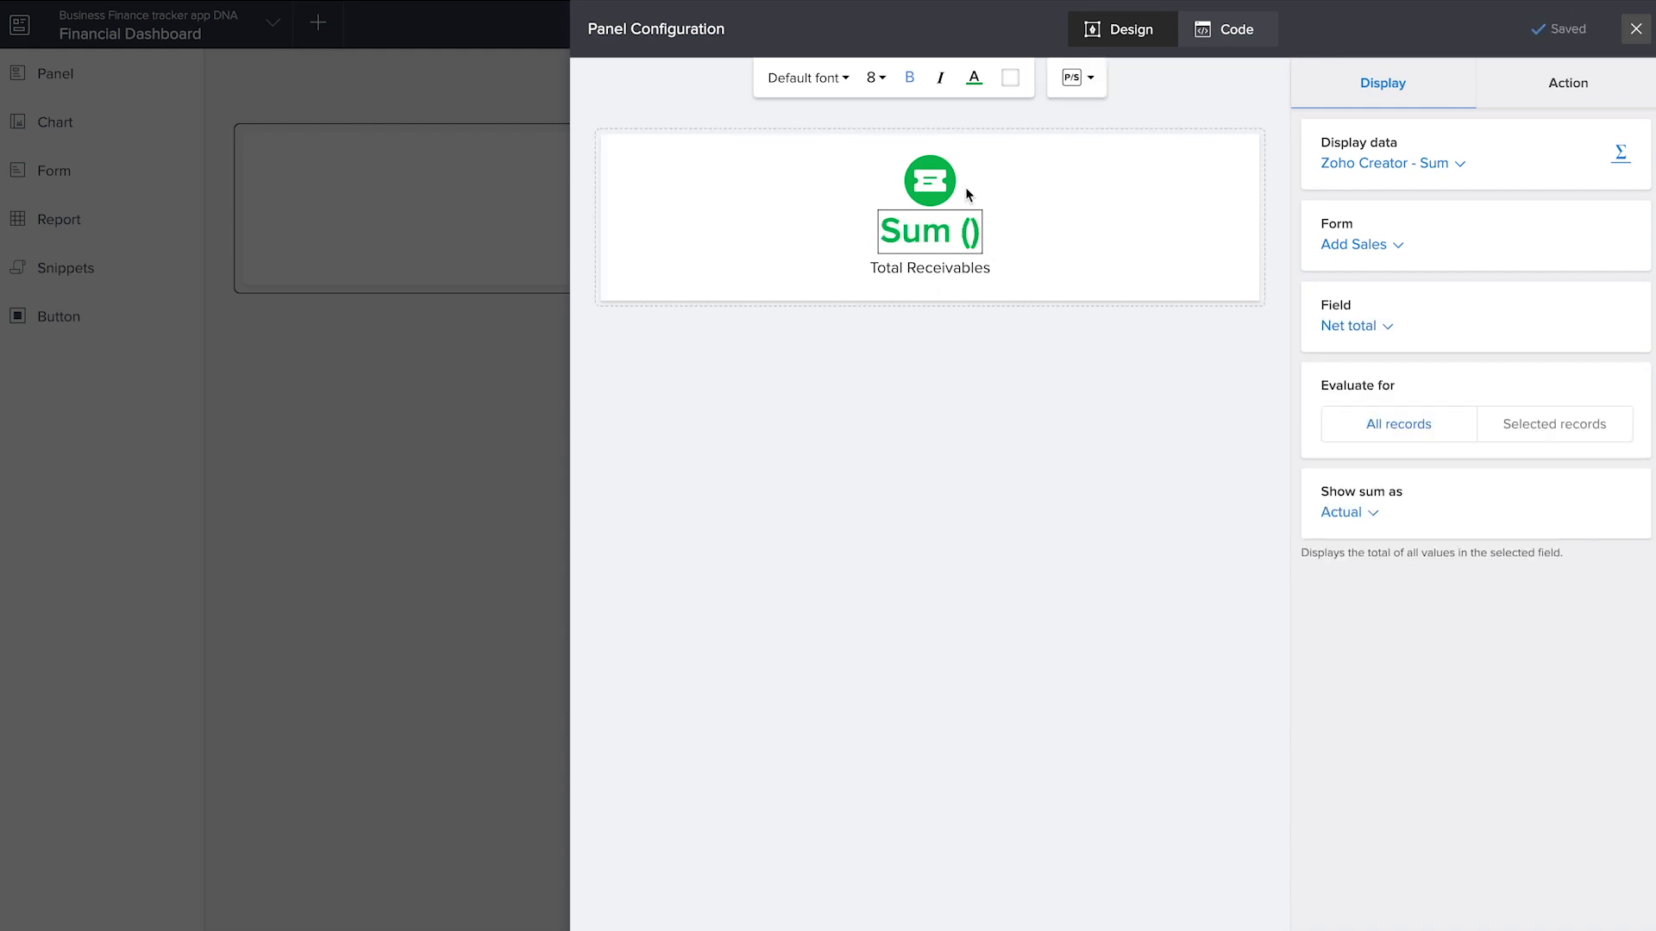
Set the Total Receivables number's action to open the All Sales report and close the panel configuration
click(1553, 94)
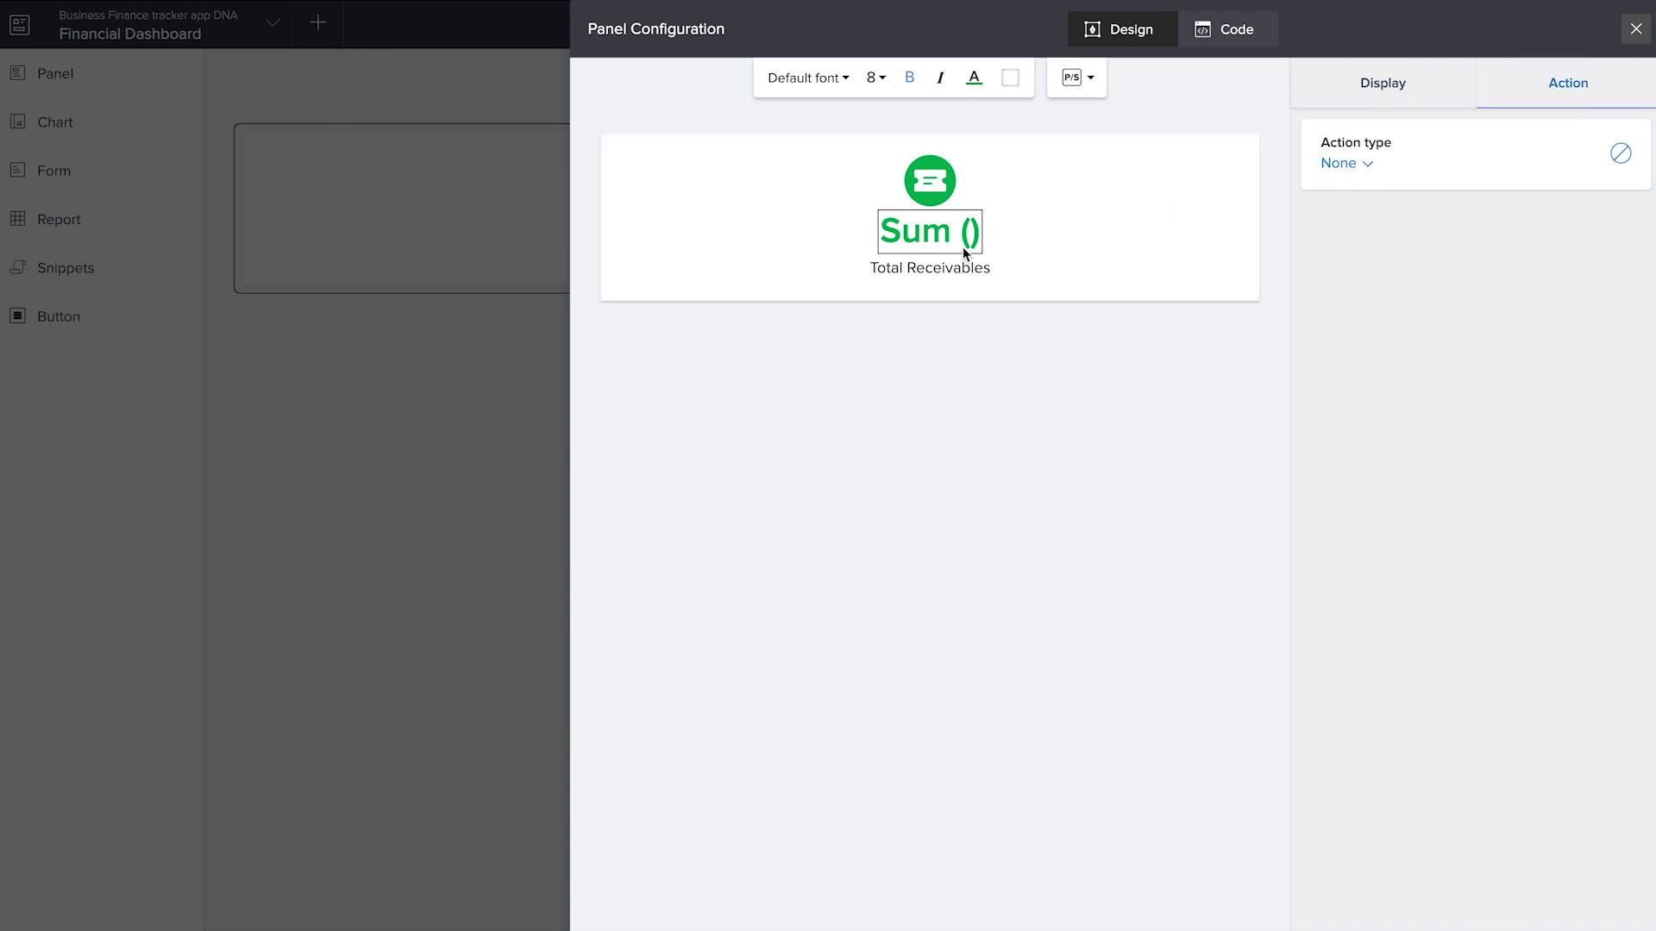
click(1361, 165)
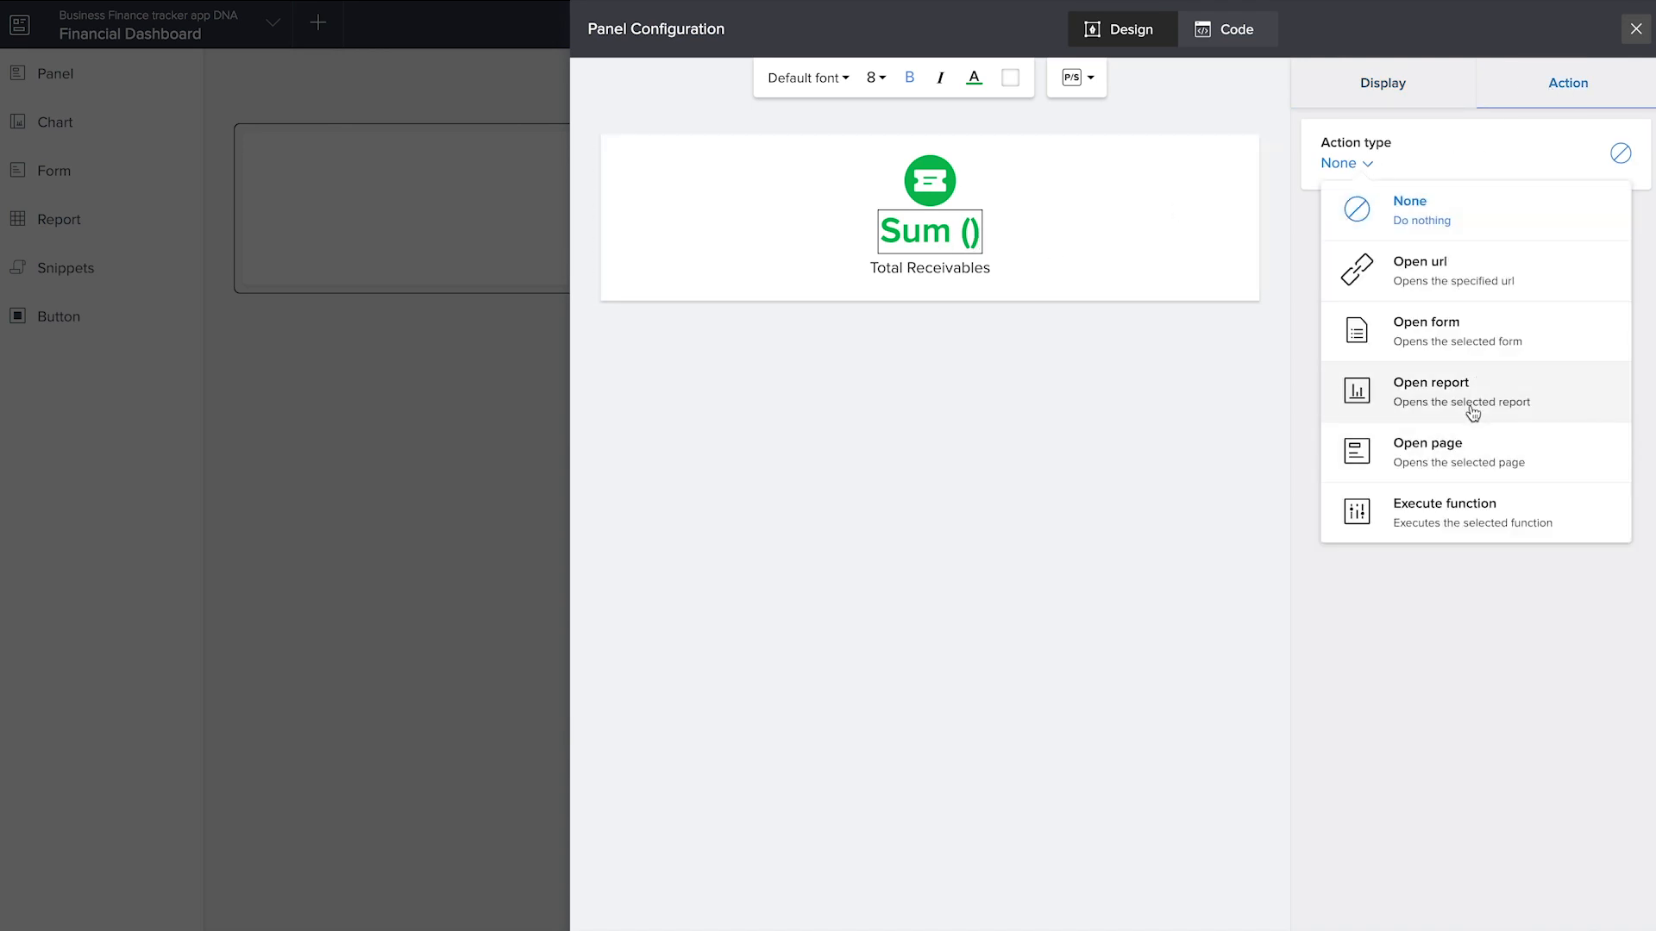
click(1473, 414)
click(1415, 475)
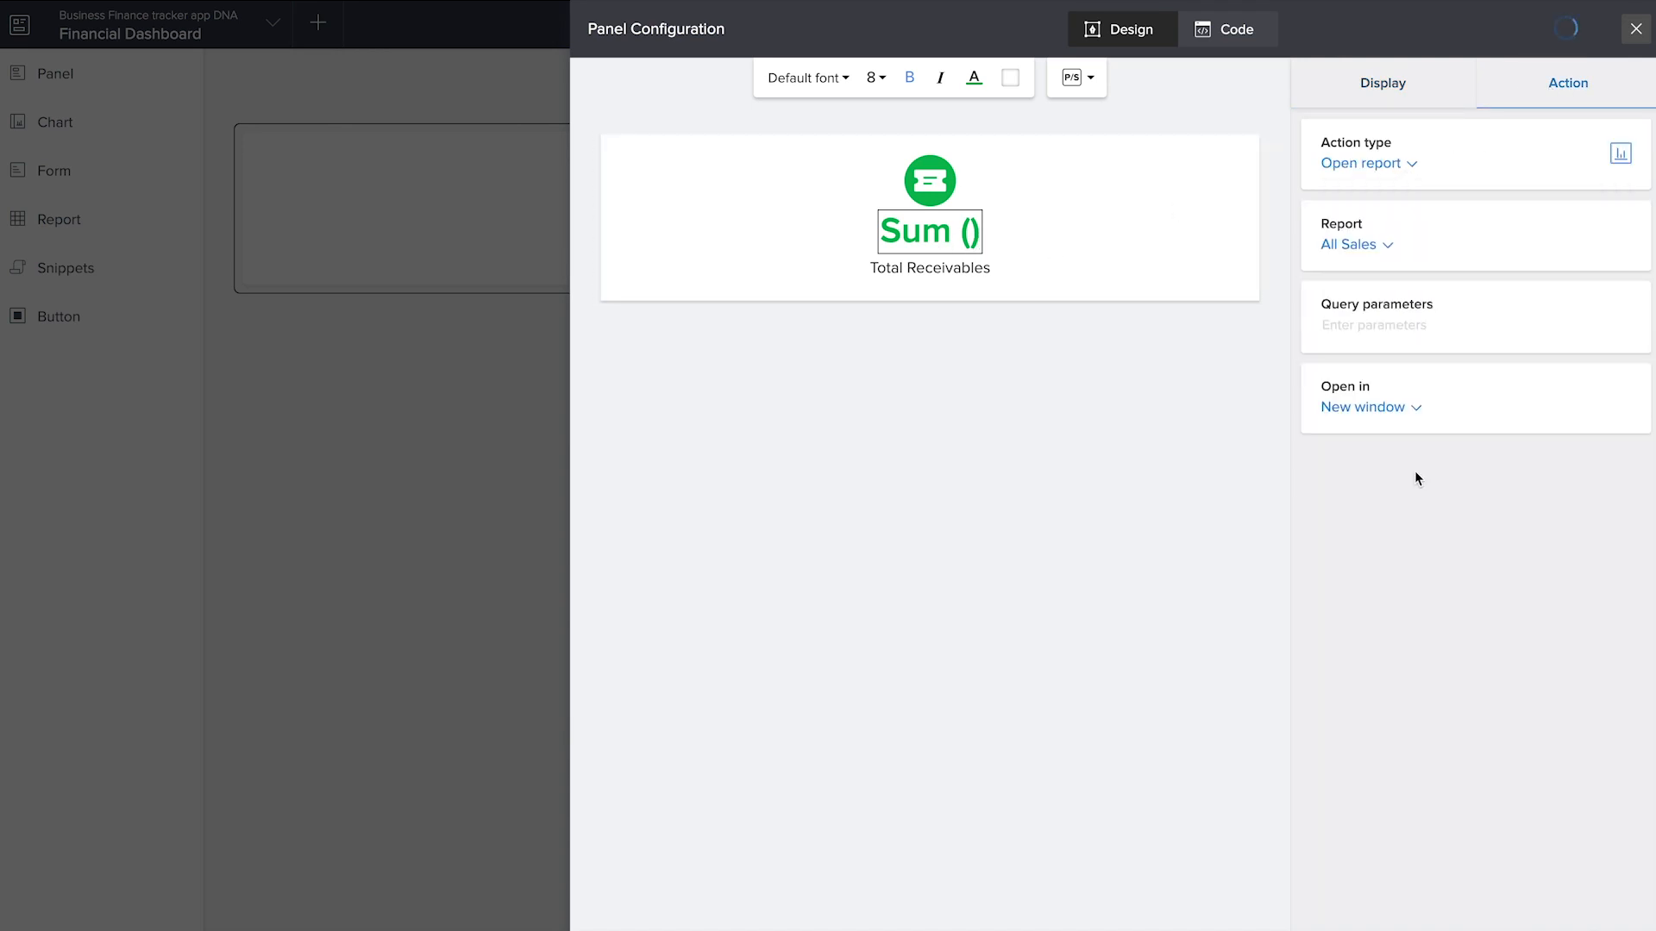
click(1632, 31)
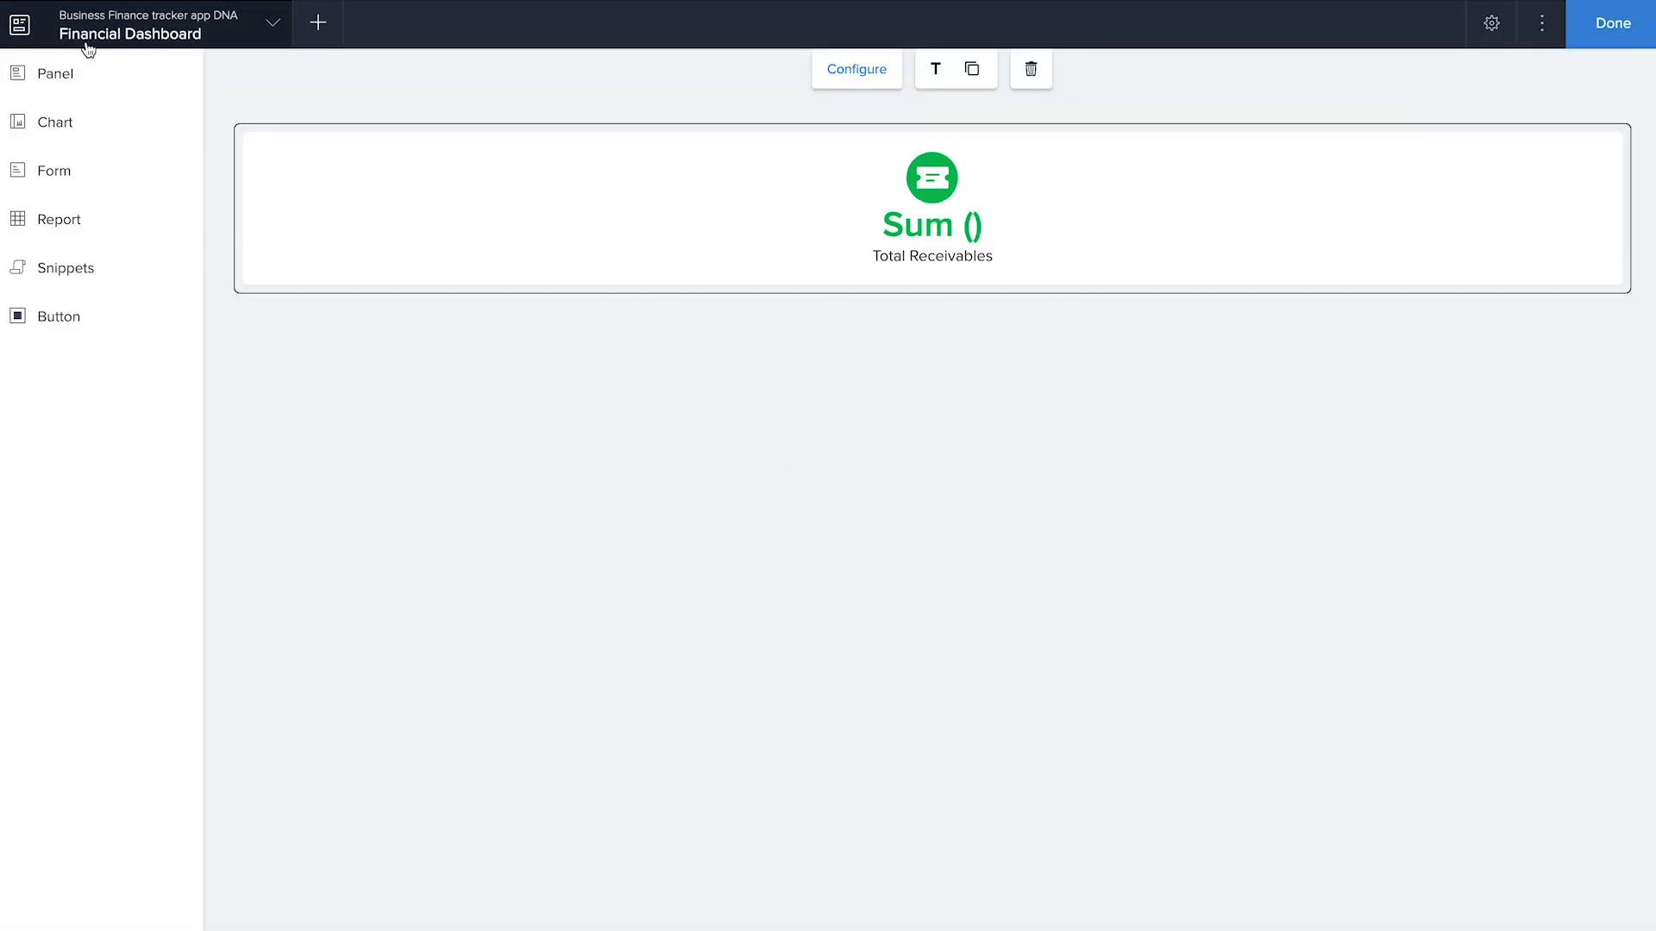
Add a second green icon panel beside Total Receivables and change its label to Total payables
click(55, 73)
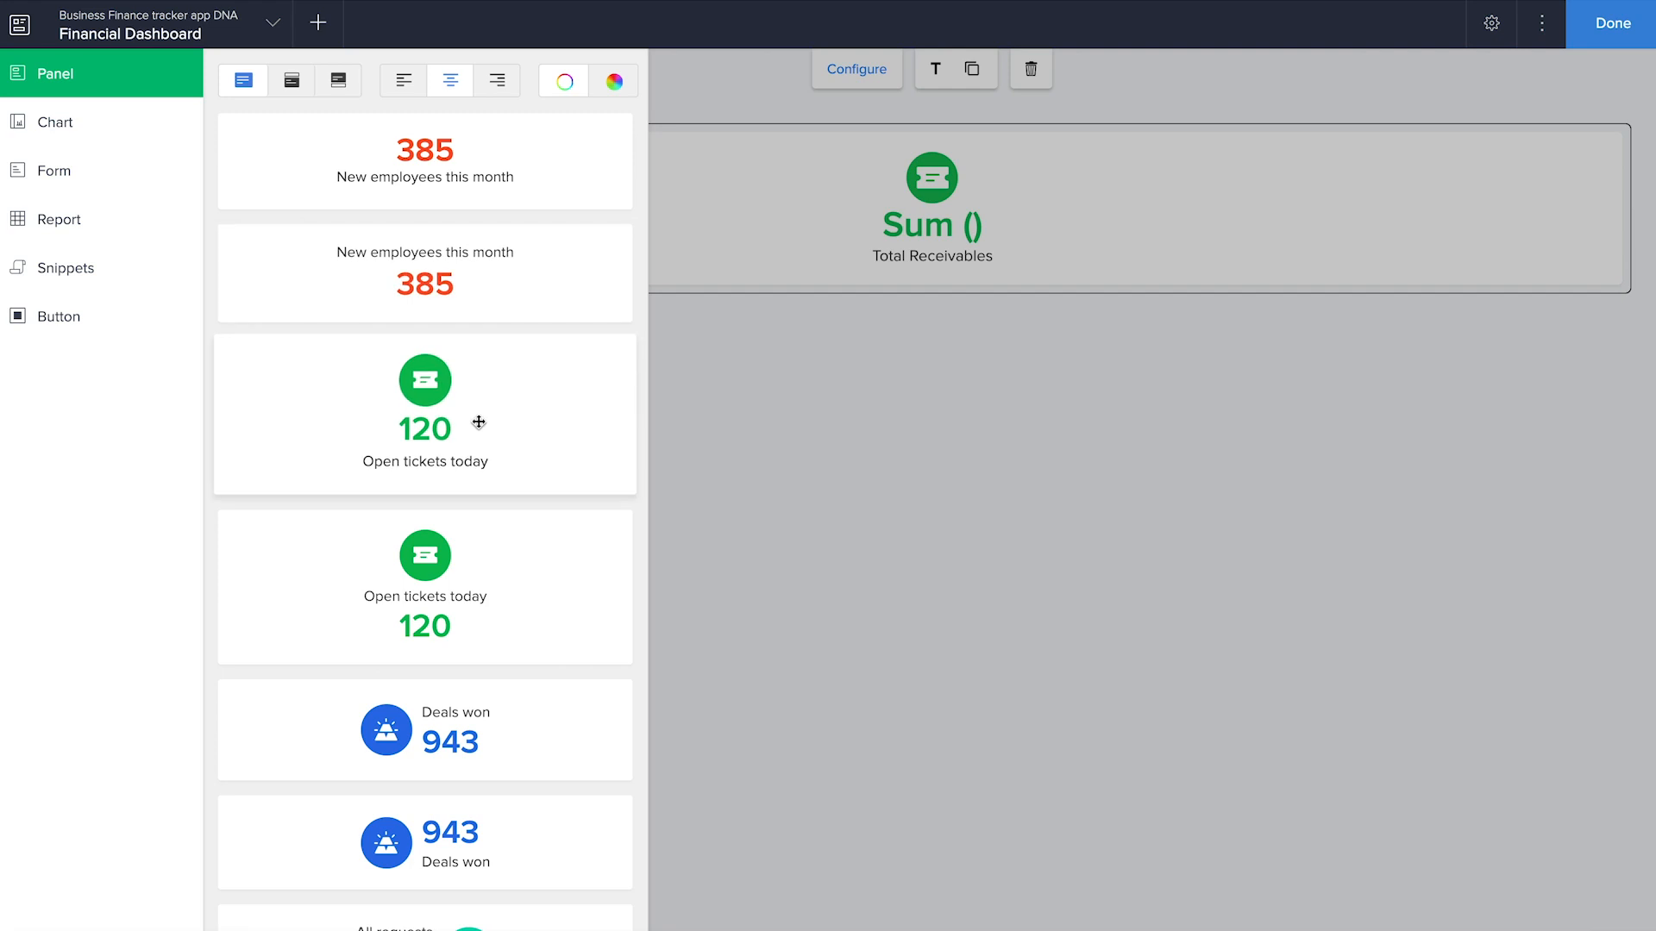
drag(438, 414, 1204, 219)
triple_click(1463, 244)
text(Total payables)
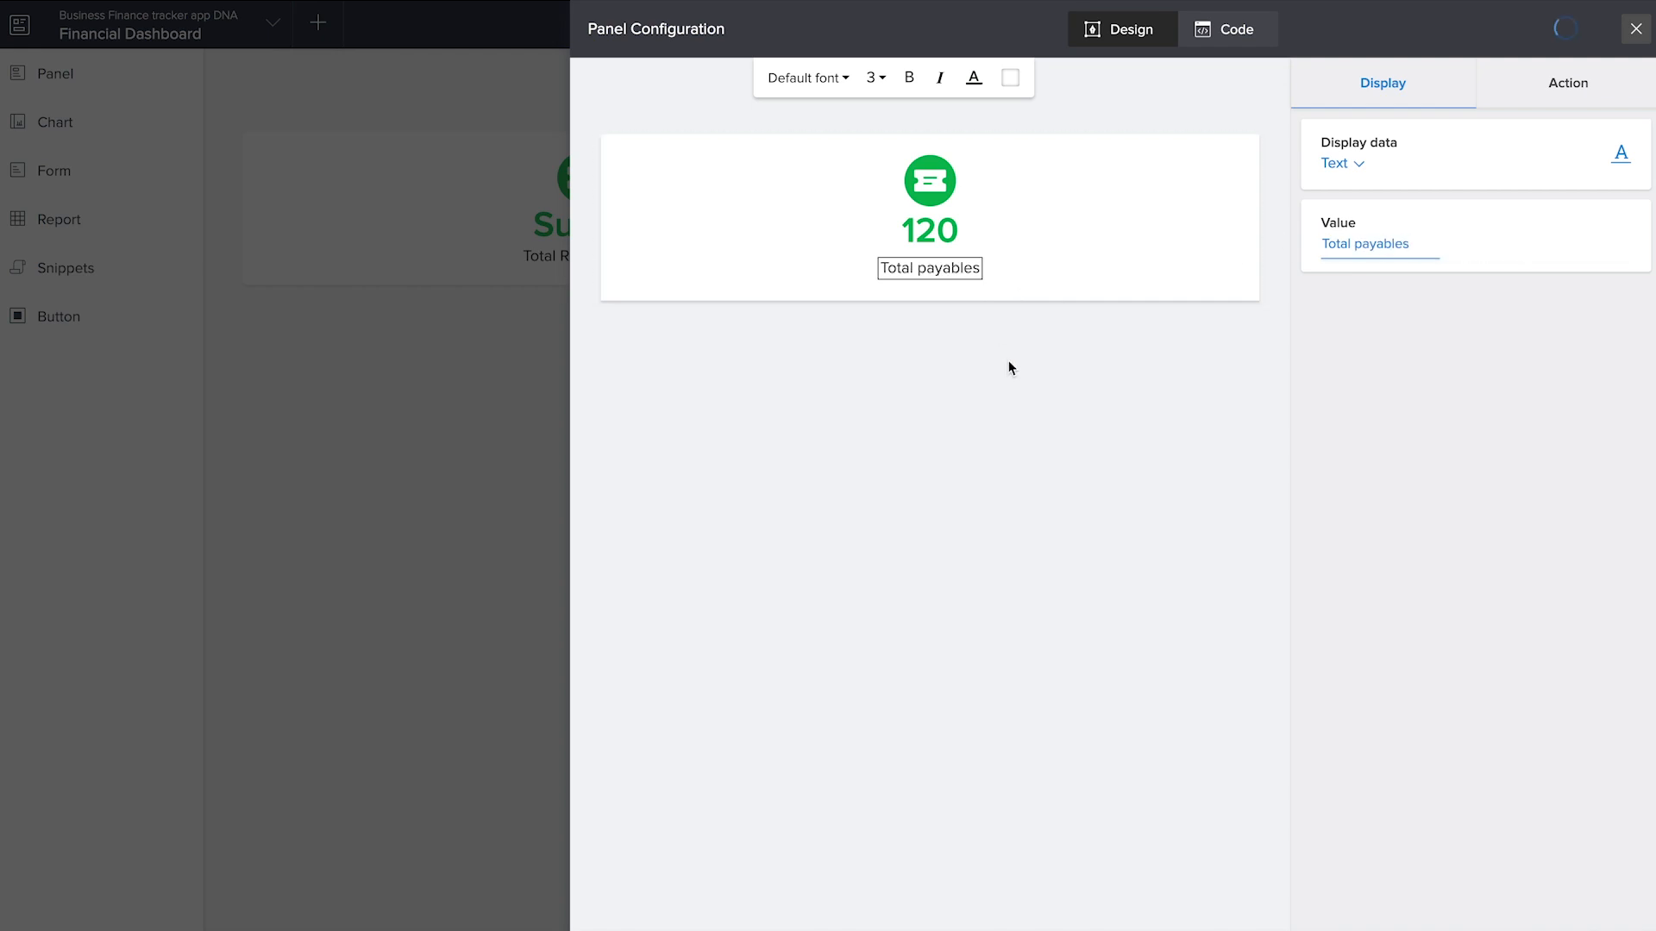
Make the Total payables panel's number show the sum of the Net Total field from the Add Bill form
click(928, 226)
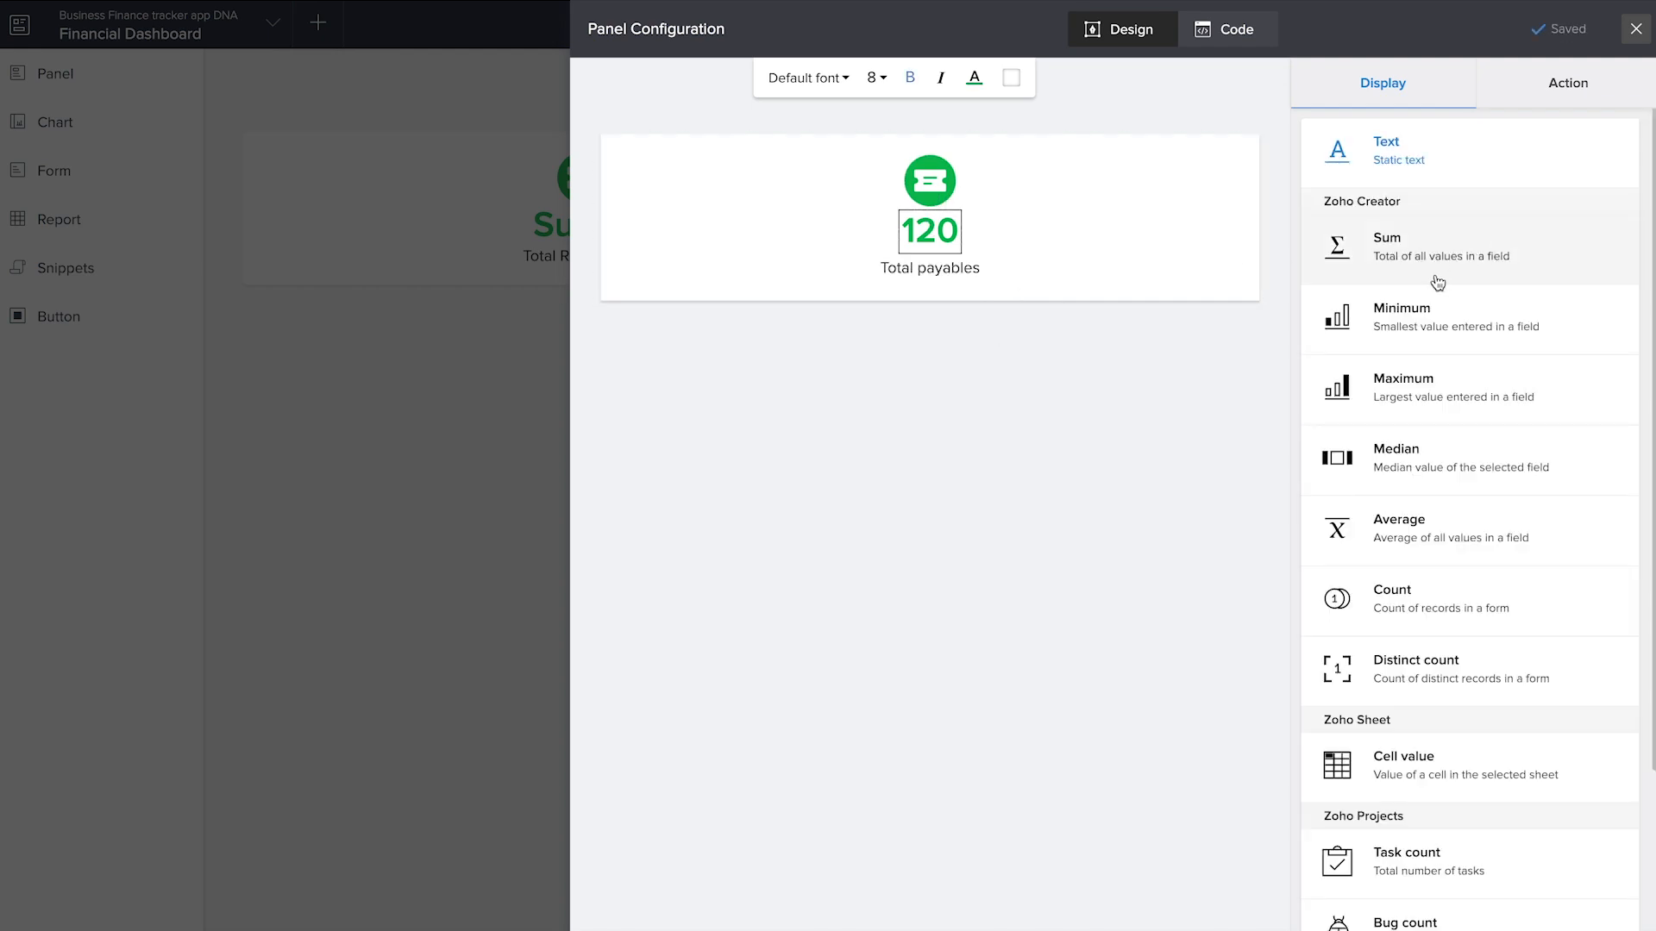
click(1437, 272)
click(1387, 452)
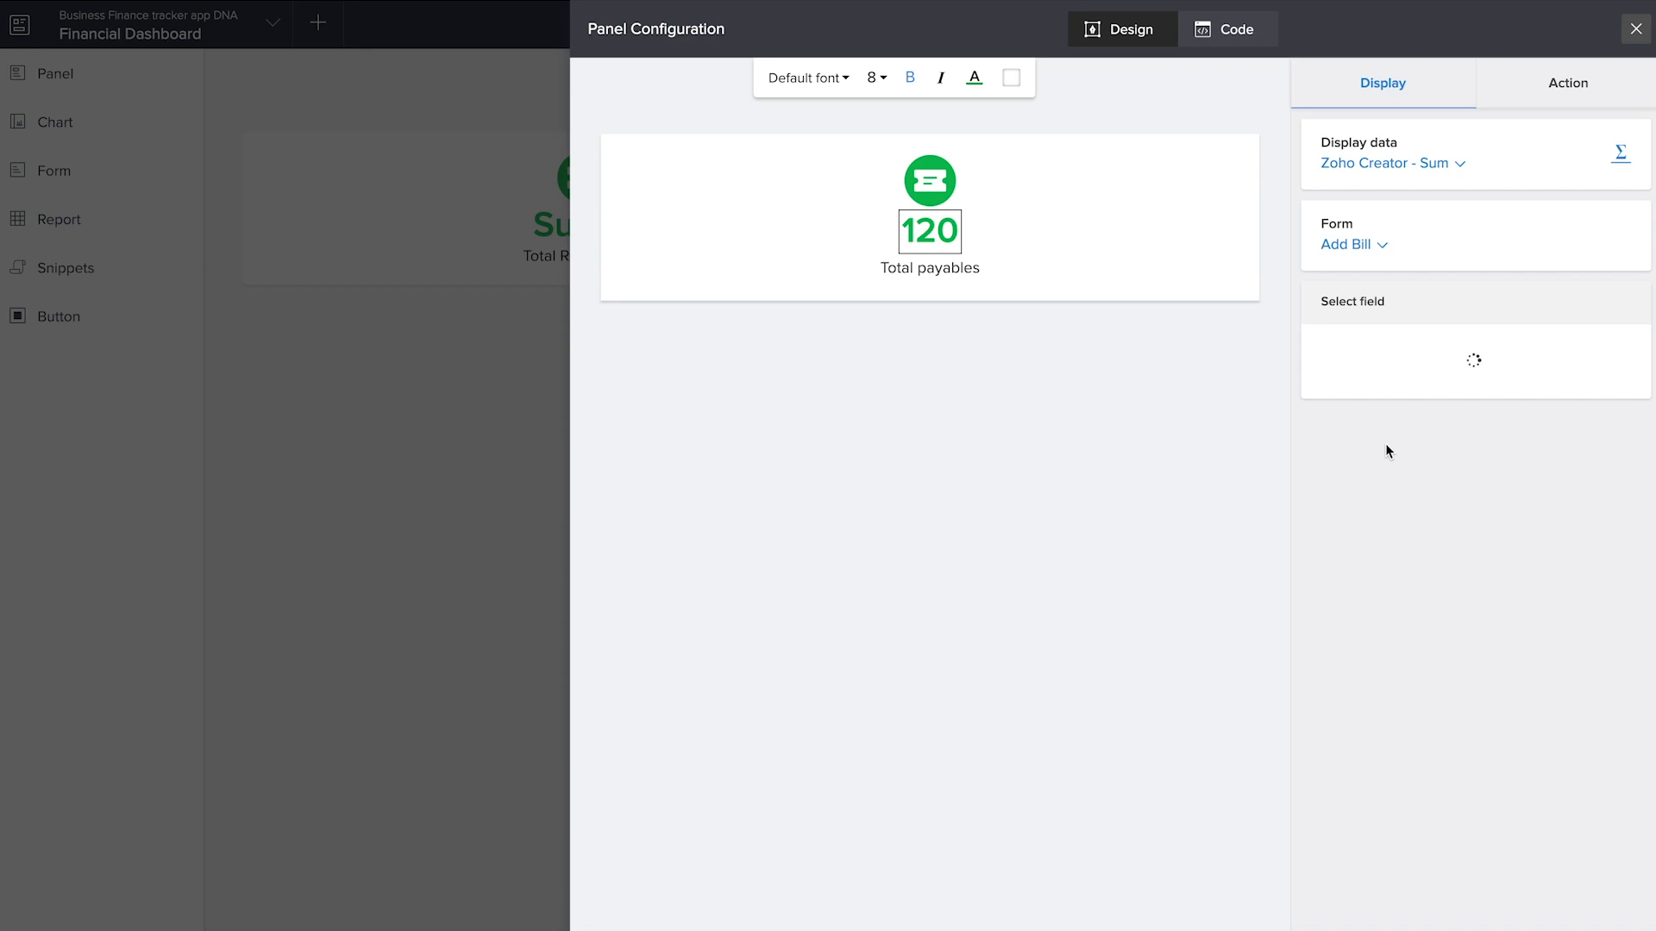
click(1360, 354)
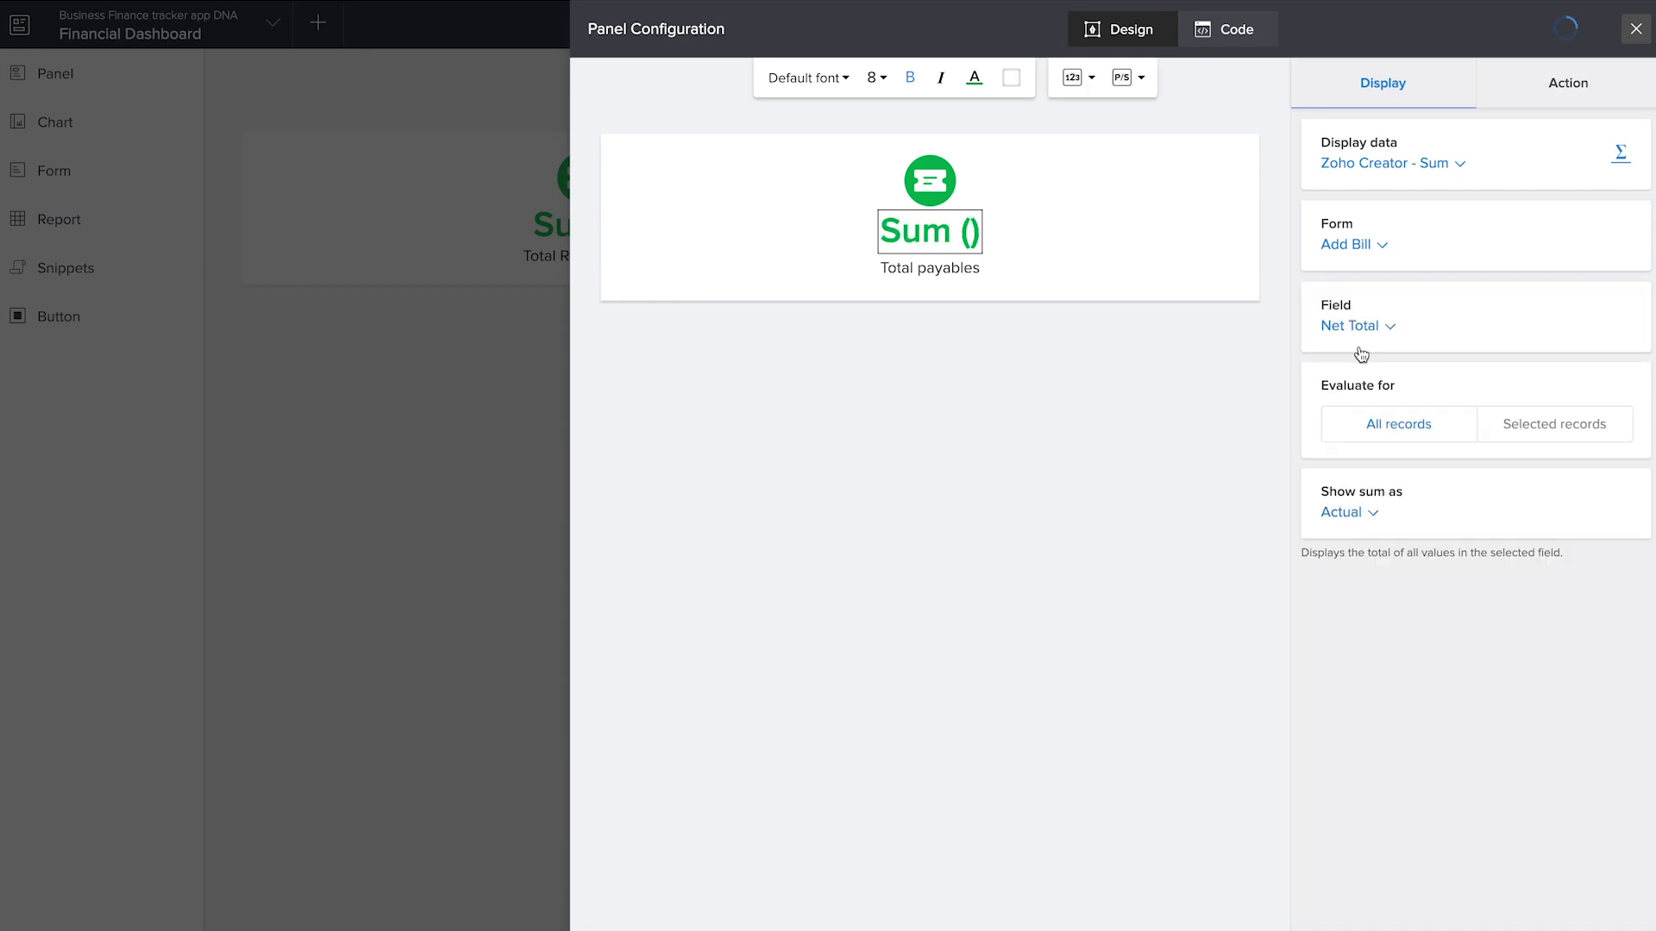
Set the Total payables number's action to open the All Bills report and close the panel configuration
click(1586, 104)
click(1350, 166)
click(1430, 390)
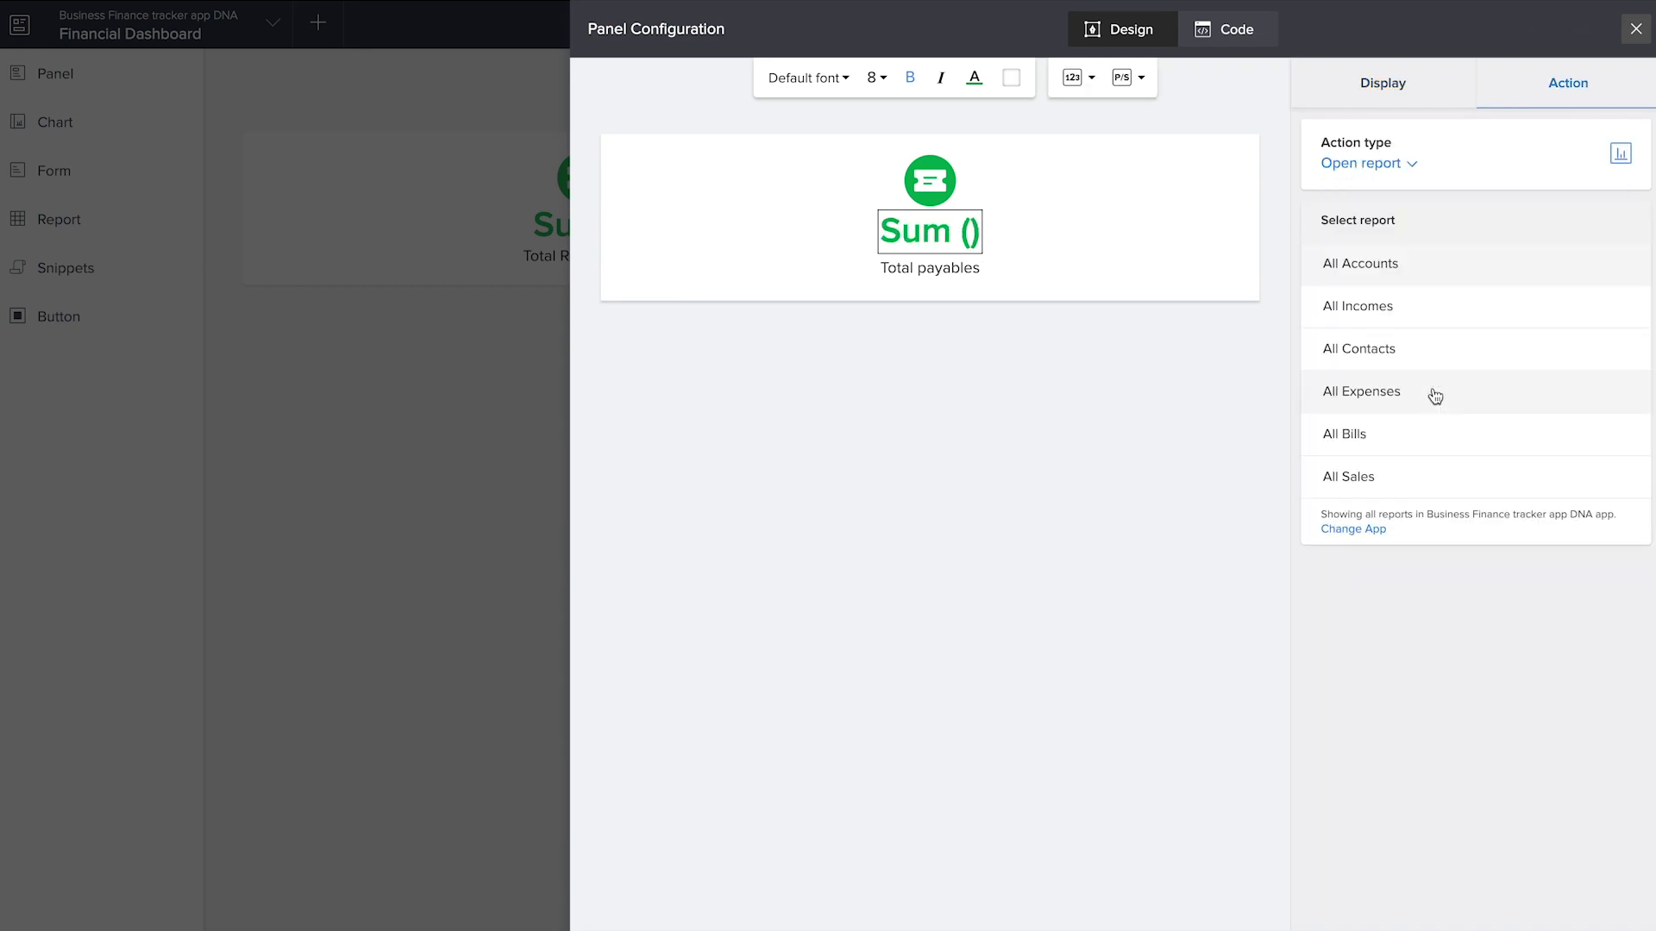
click(1406, 438)
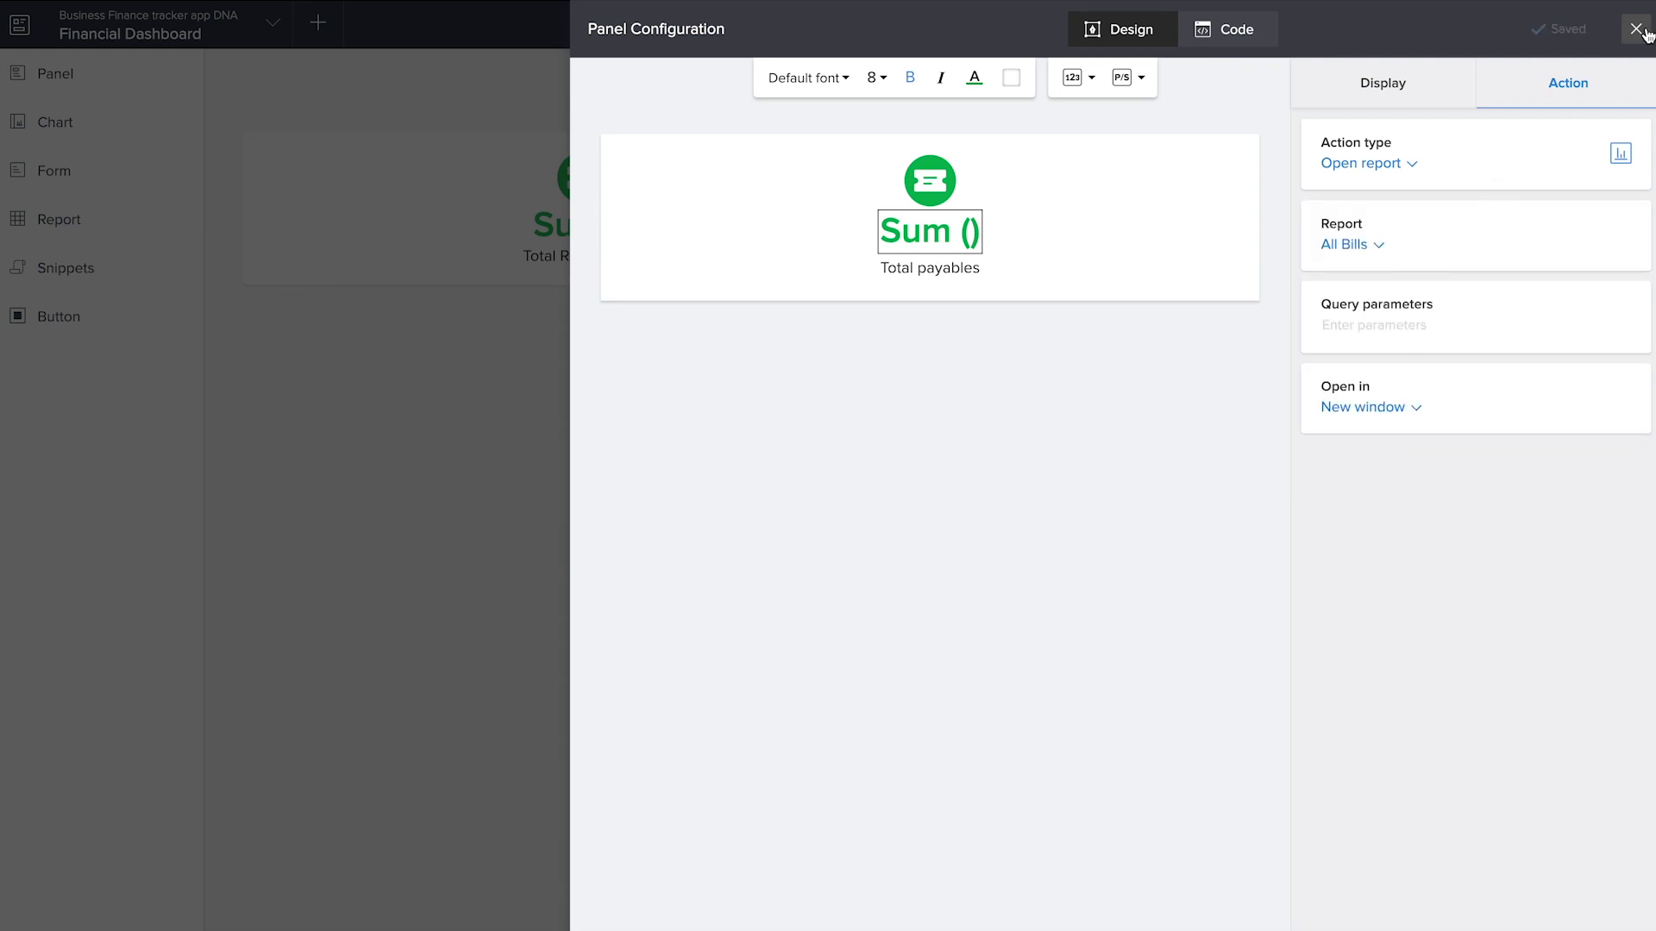
click(1634, 29)
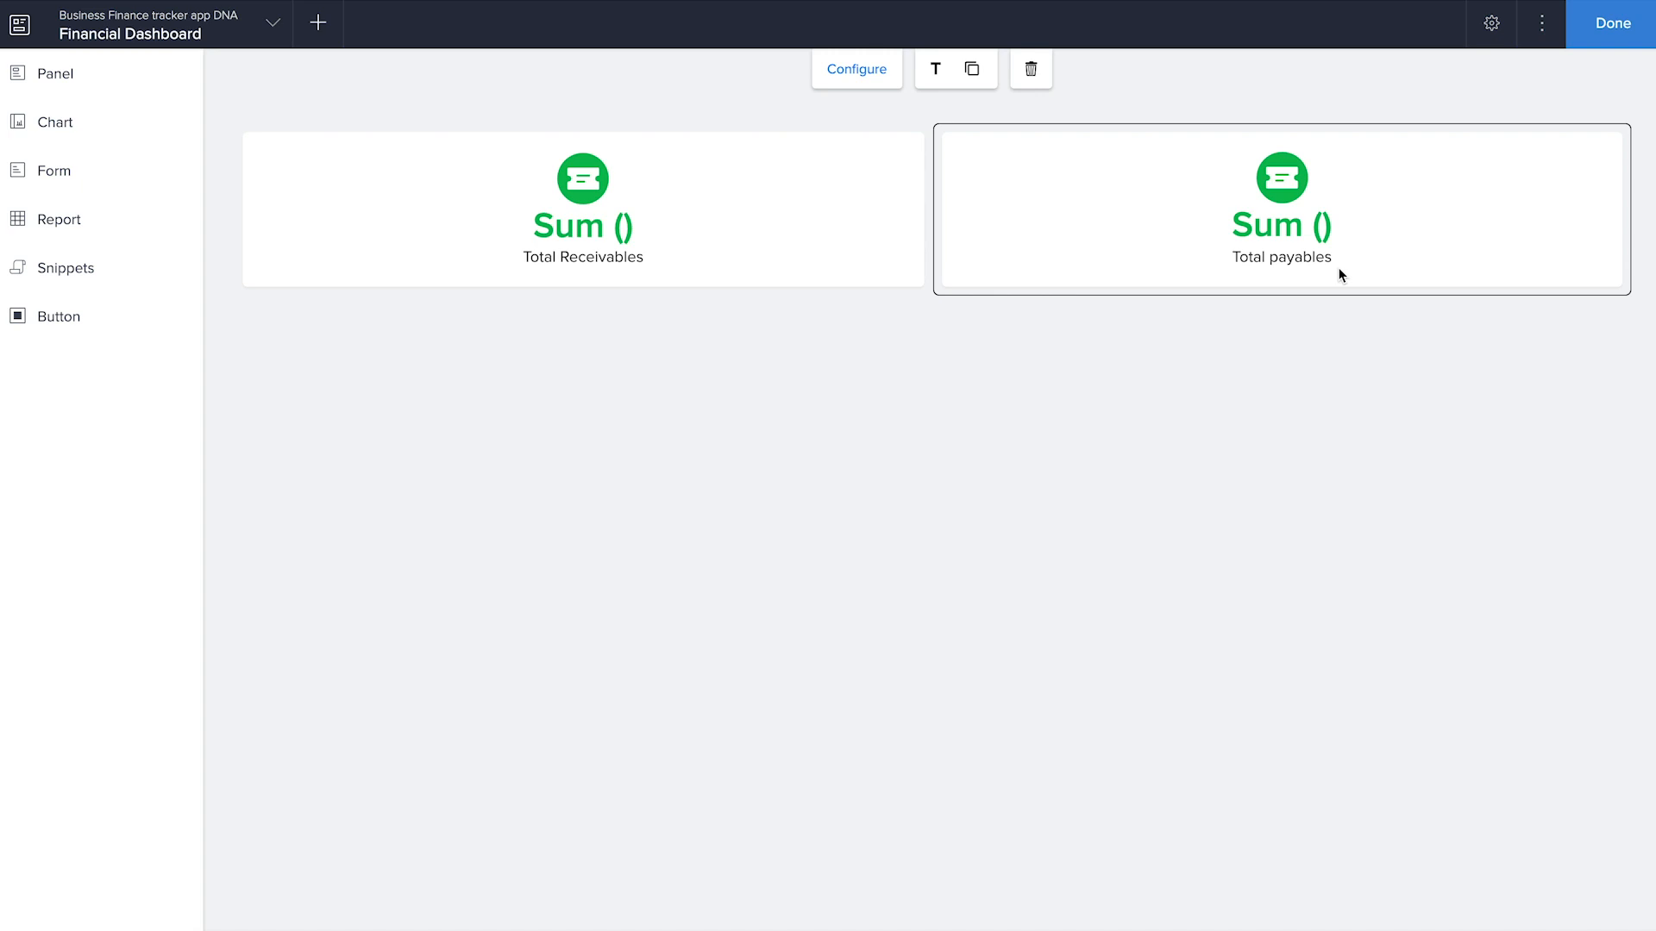
Place the red number panel labelled New employees this month before Total Receivables and change its label to Cash Balance
click(89, 76)
scroll(355, 513, down, 6)
scroll(354, 513, up, 7)
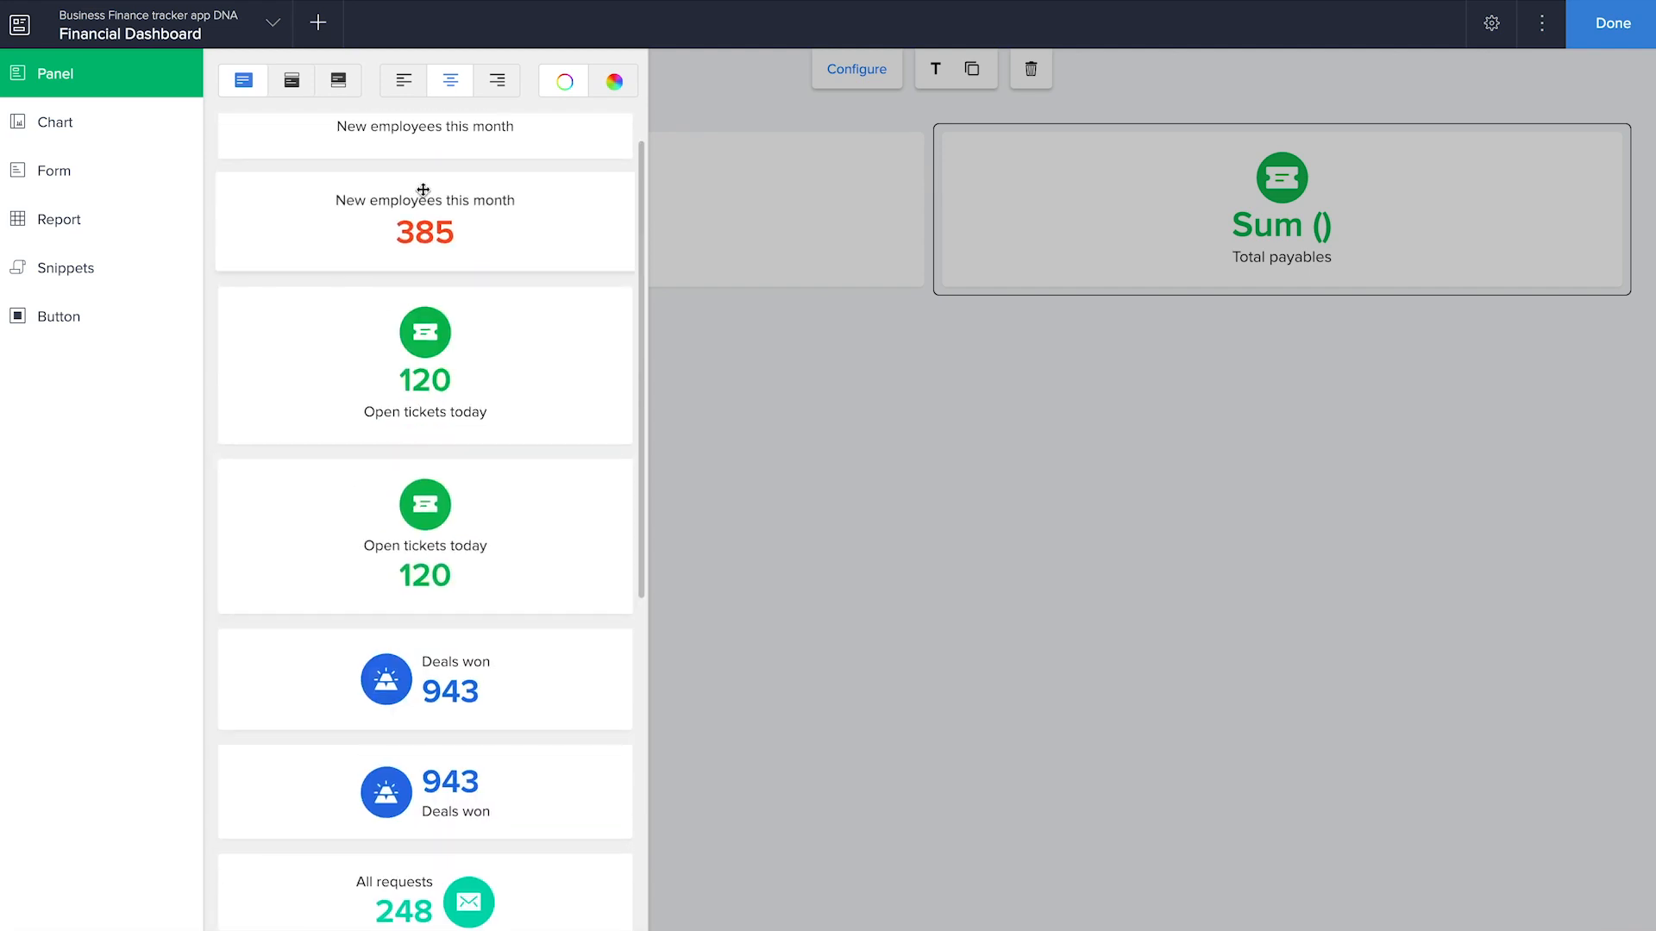
scroll(422, 190, up, 1)
drag(429, 151, 512, 194)
click(937, 226)
click(940, 213)
click(1430, 244)
drag(1524, 245, 1324, 257)
text(Cash Balance)
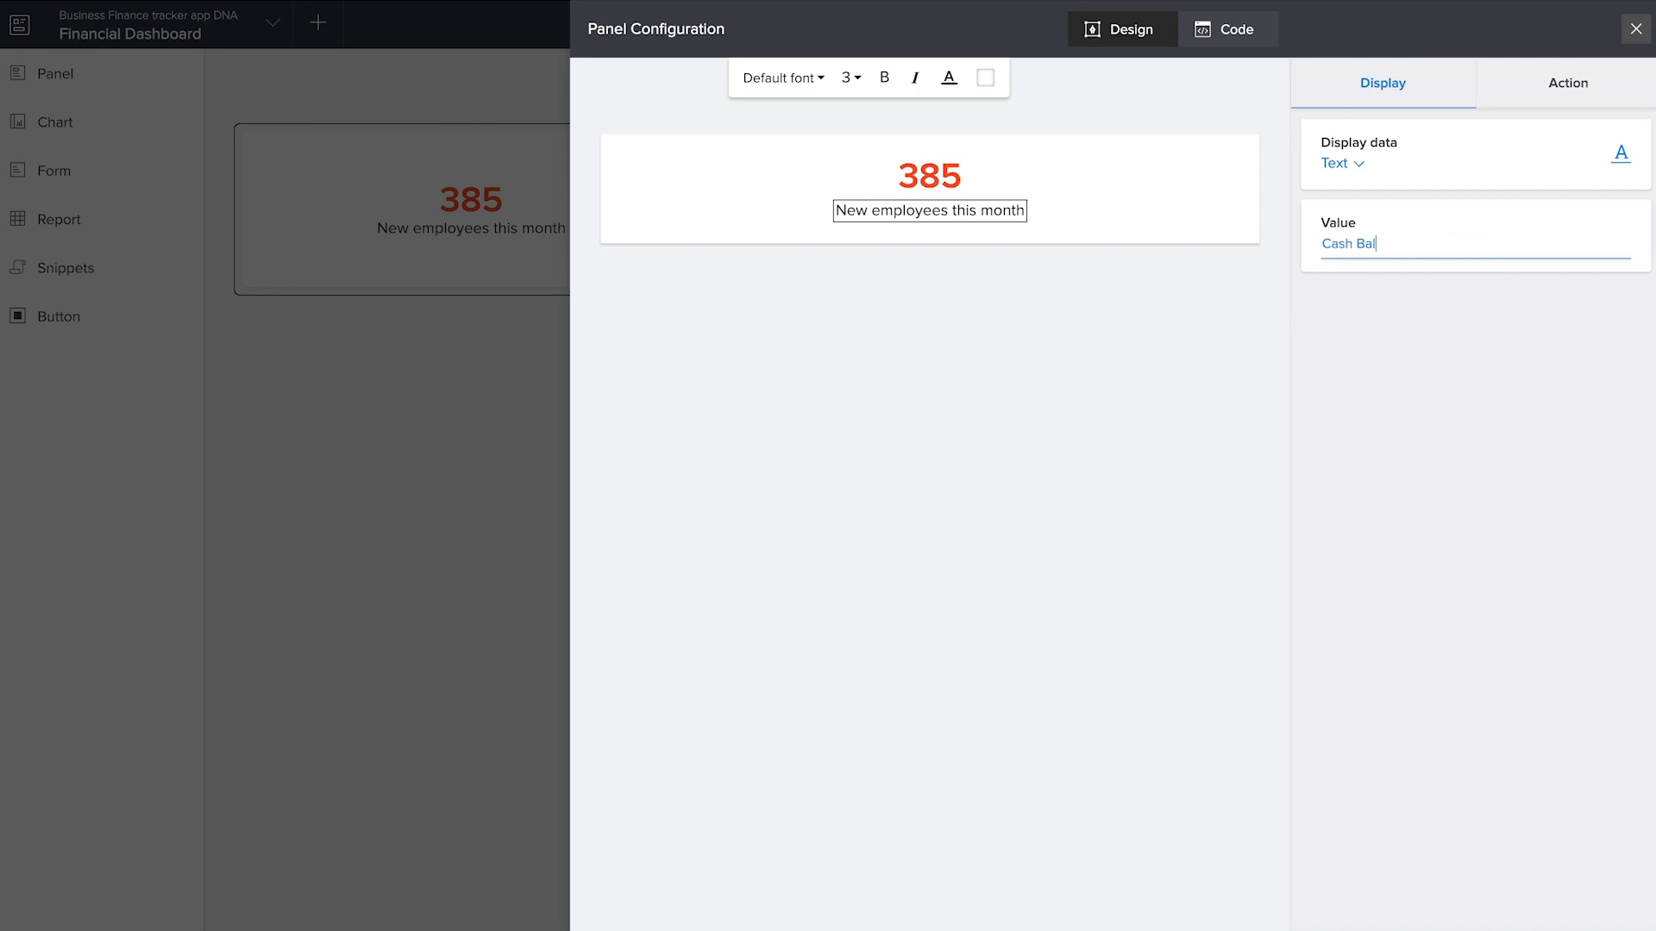
Make the Cash Balance panel's number show the sum of Account Balance from the Add Account form
click(938, 189)
click(1397, 252)
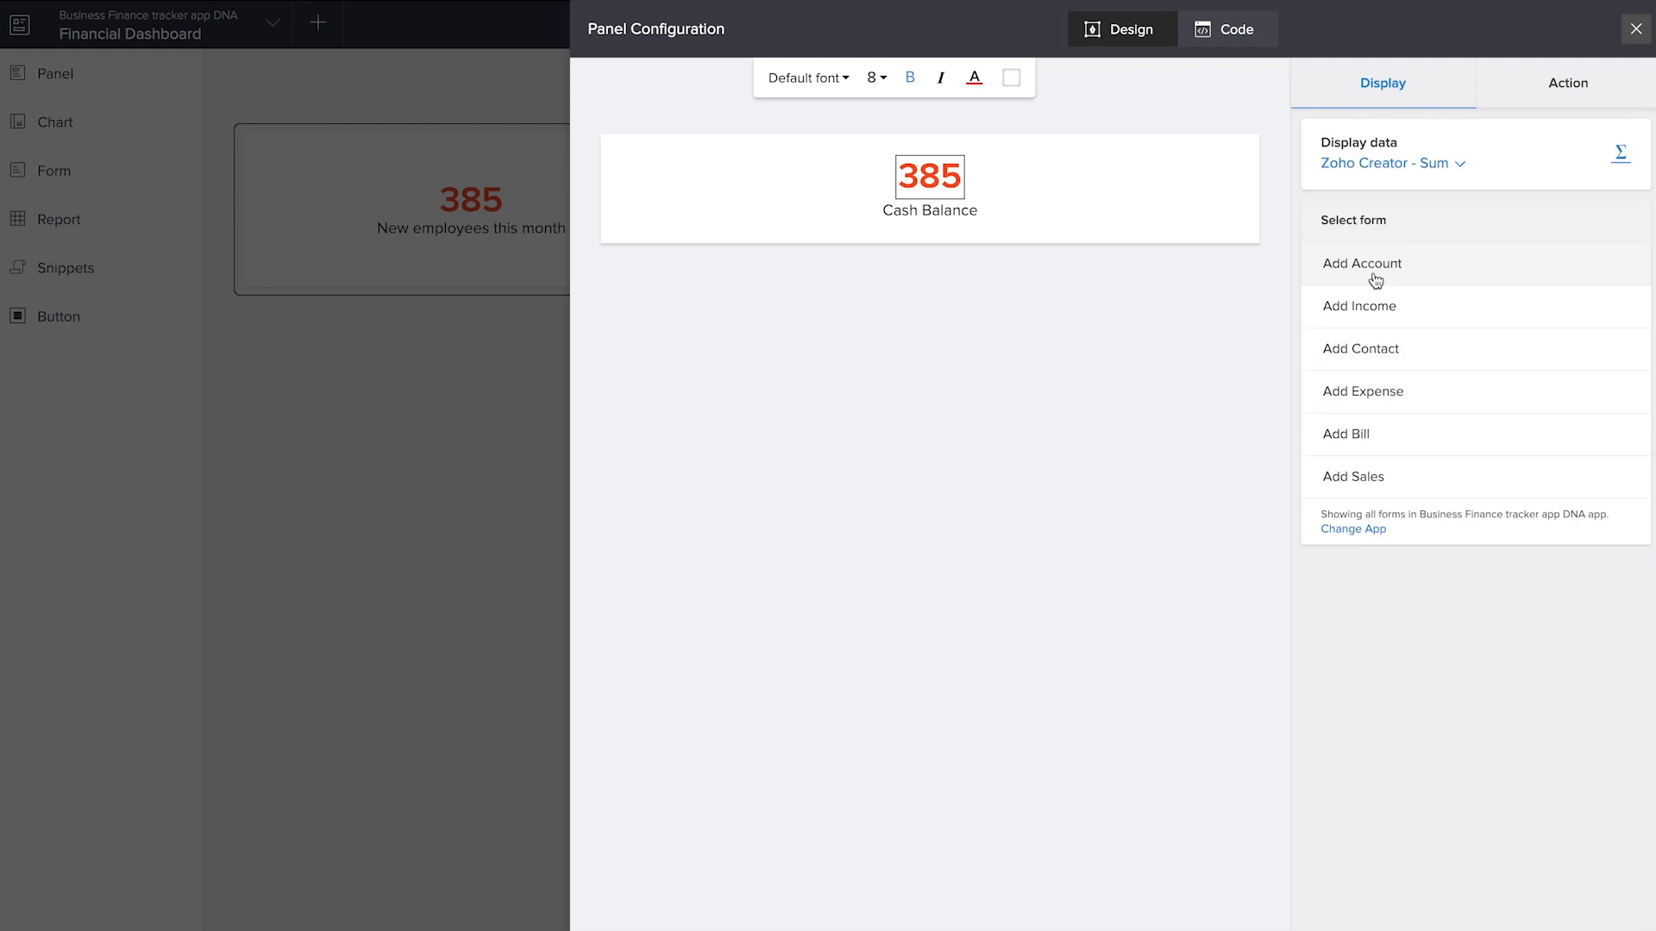
click(1375, 280)
click(1388, 345)
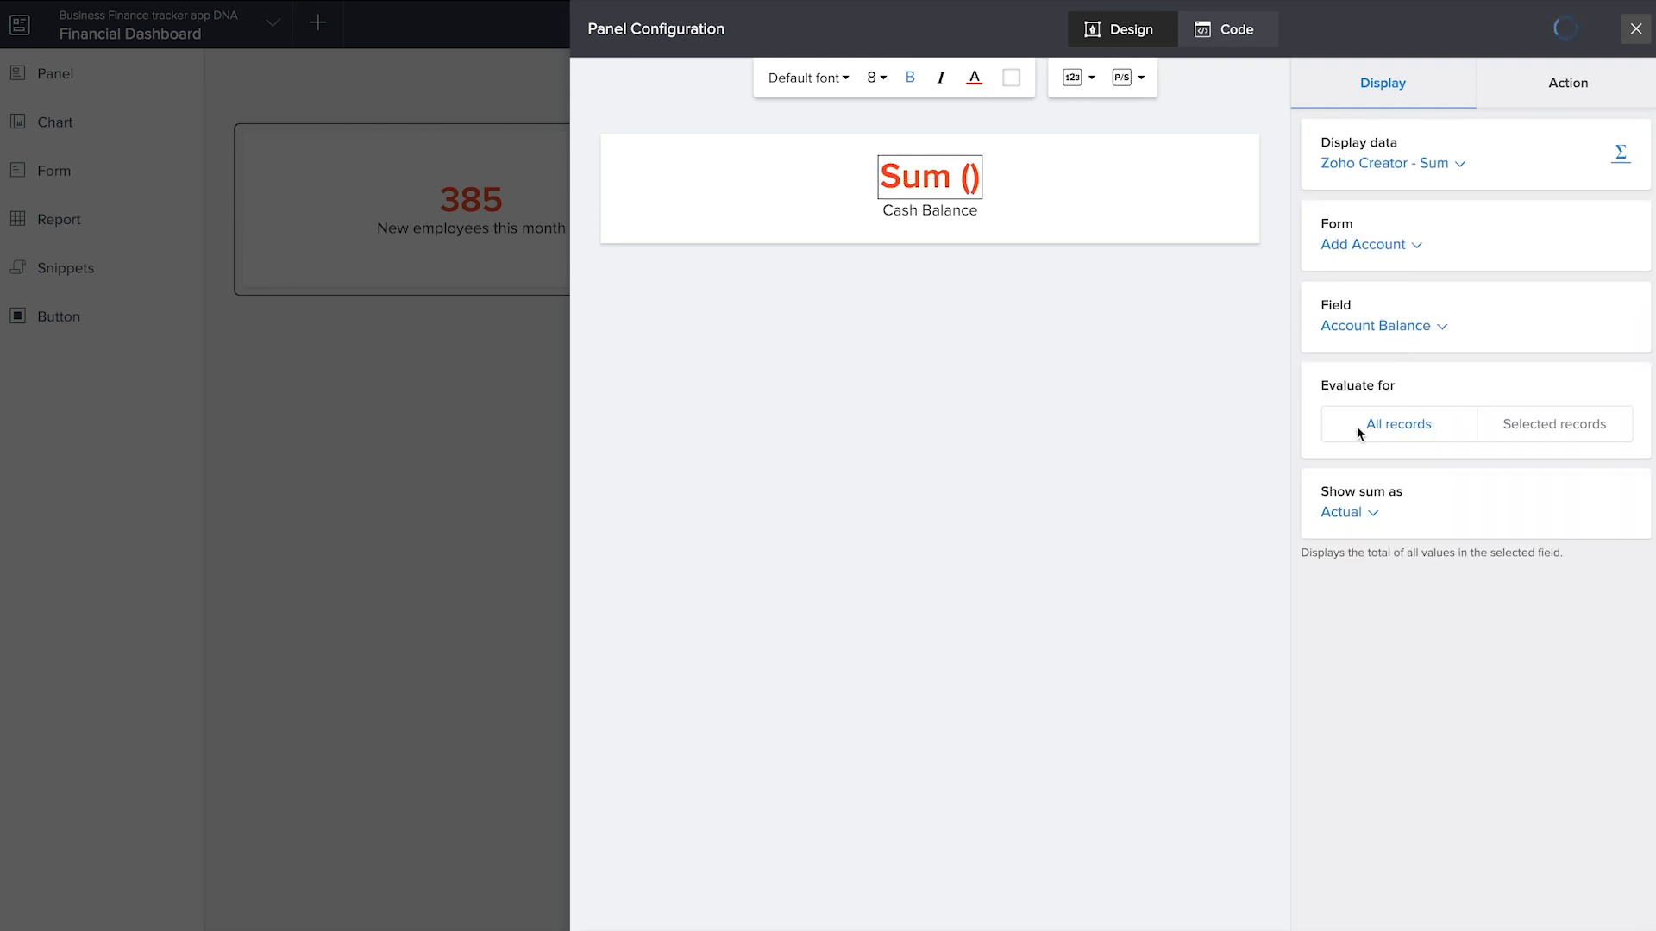
Restrict the Cash Balance sum to selected records where Account Status equals Active
click(1523, 429)
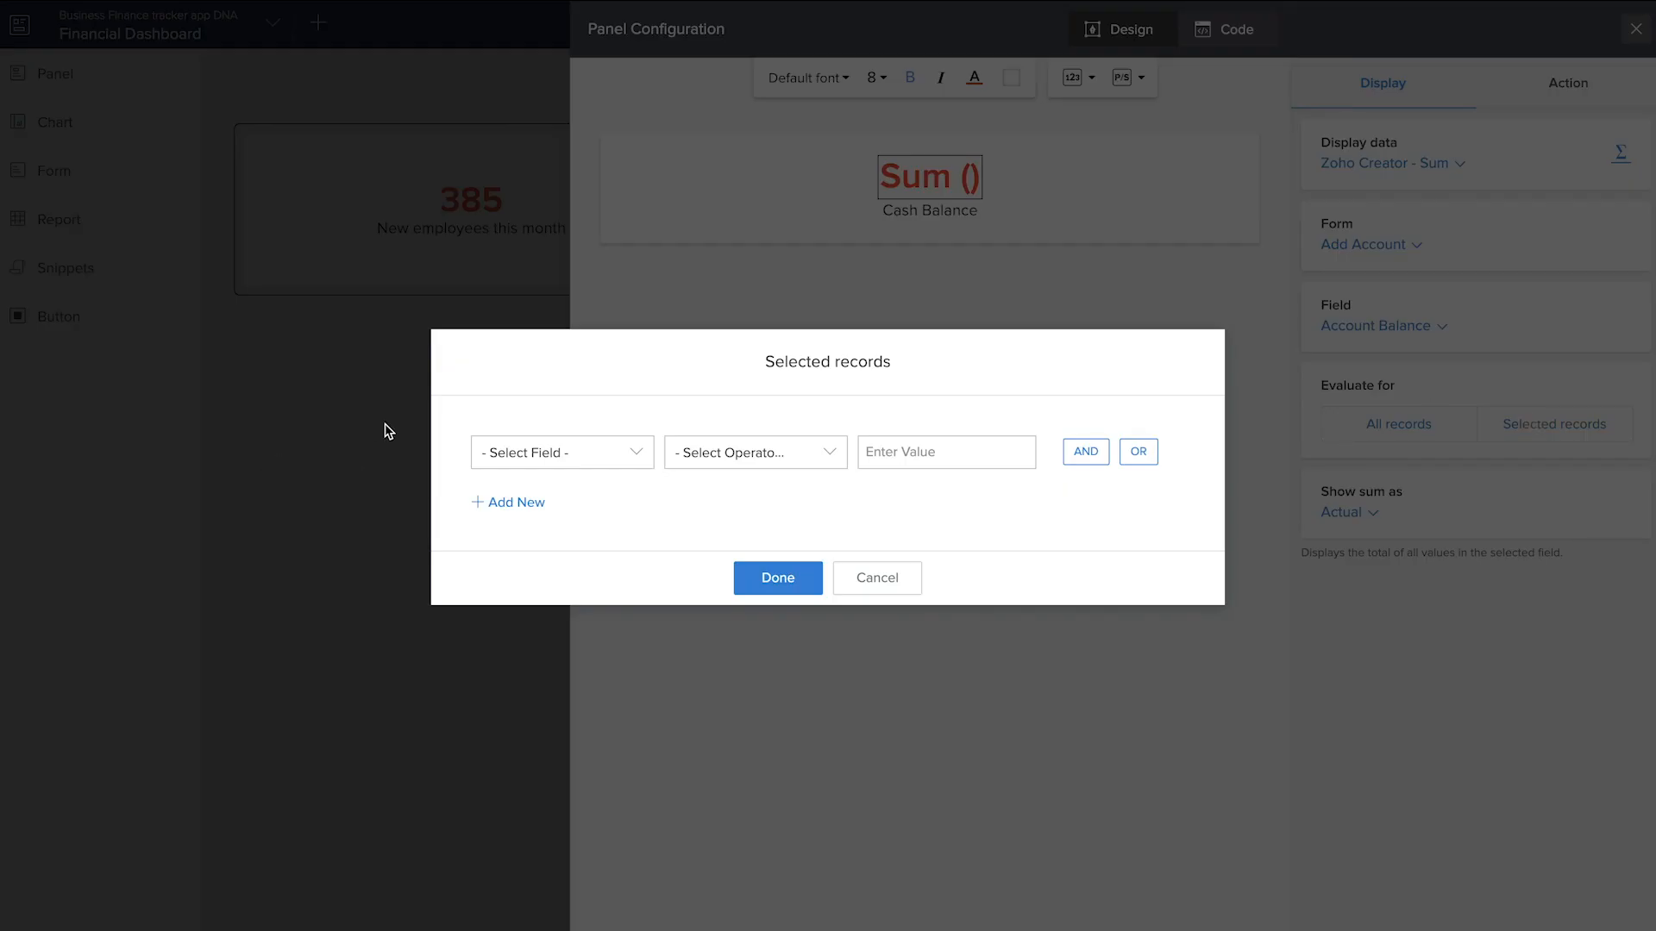
click(554, 463)
scroll(562, 630, down, 2)
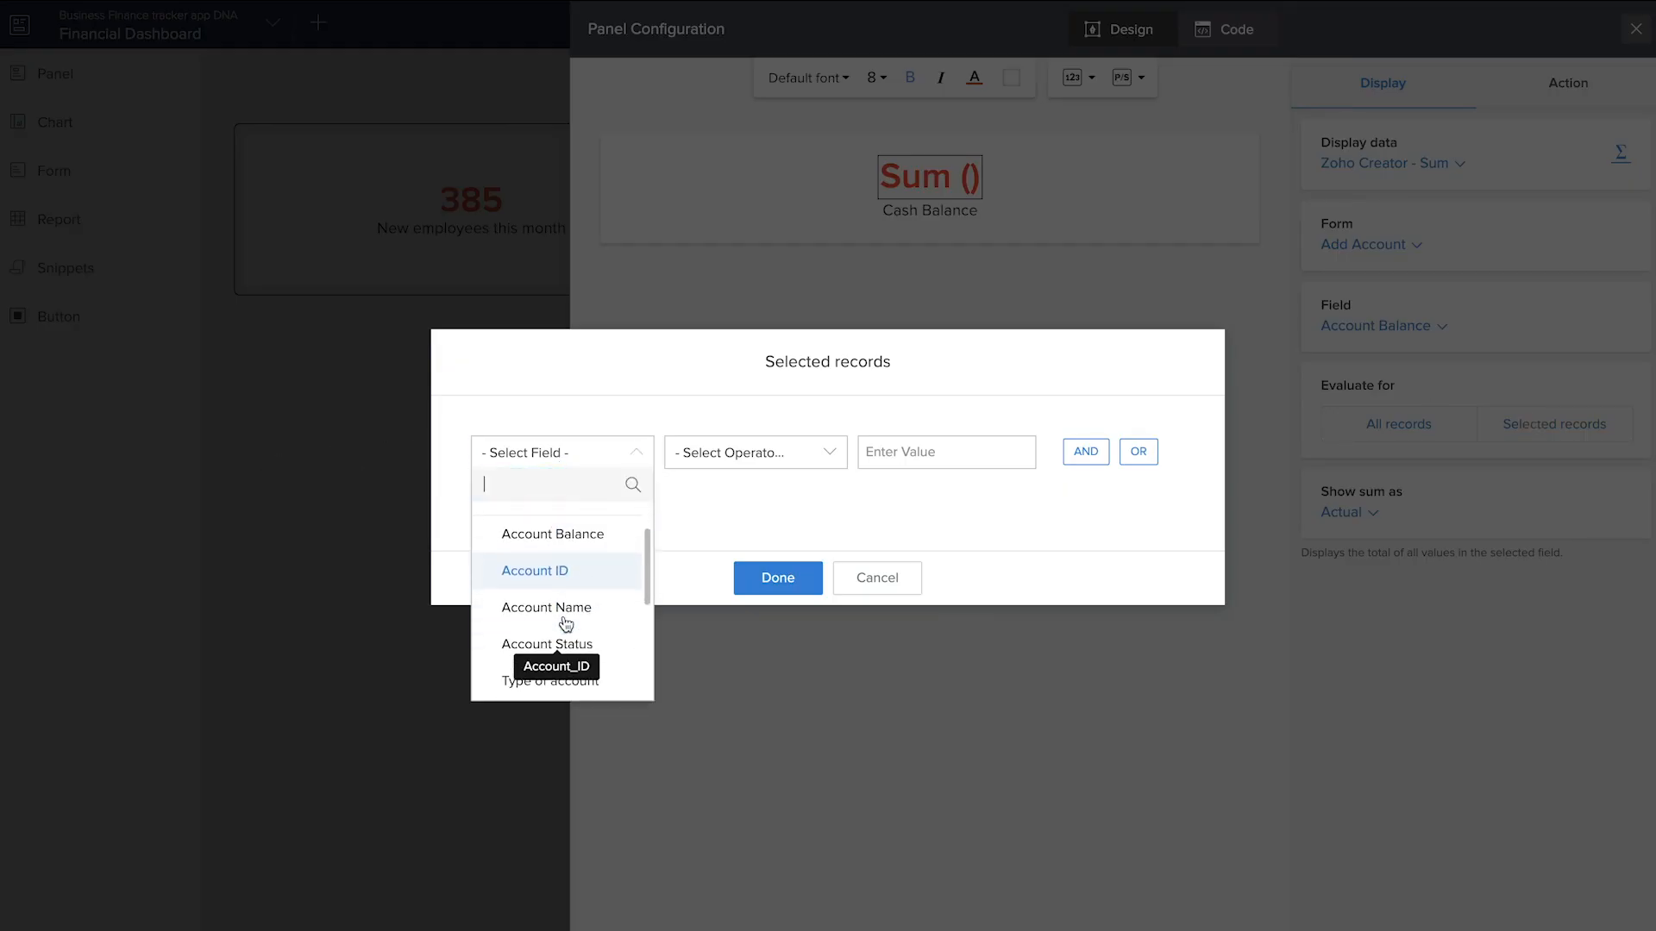
click(564, 623)
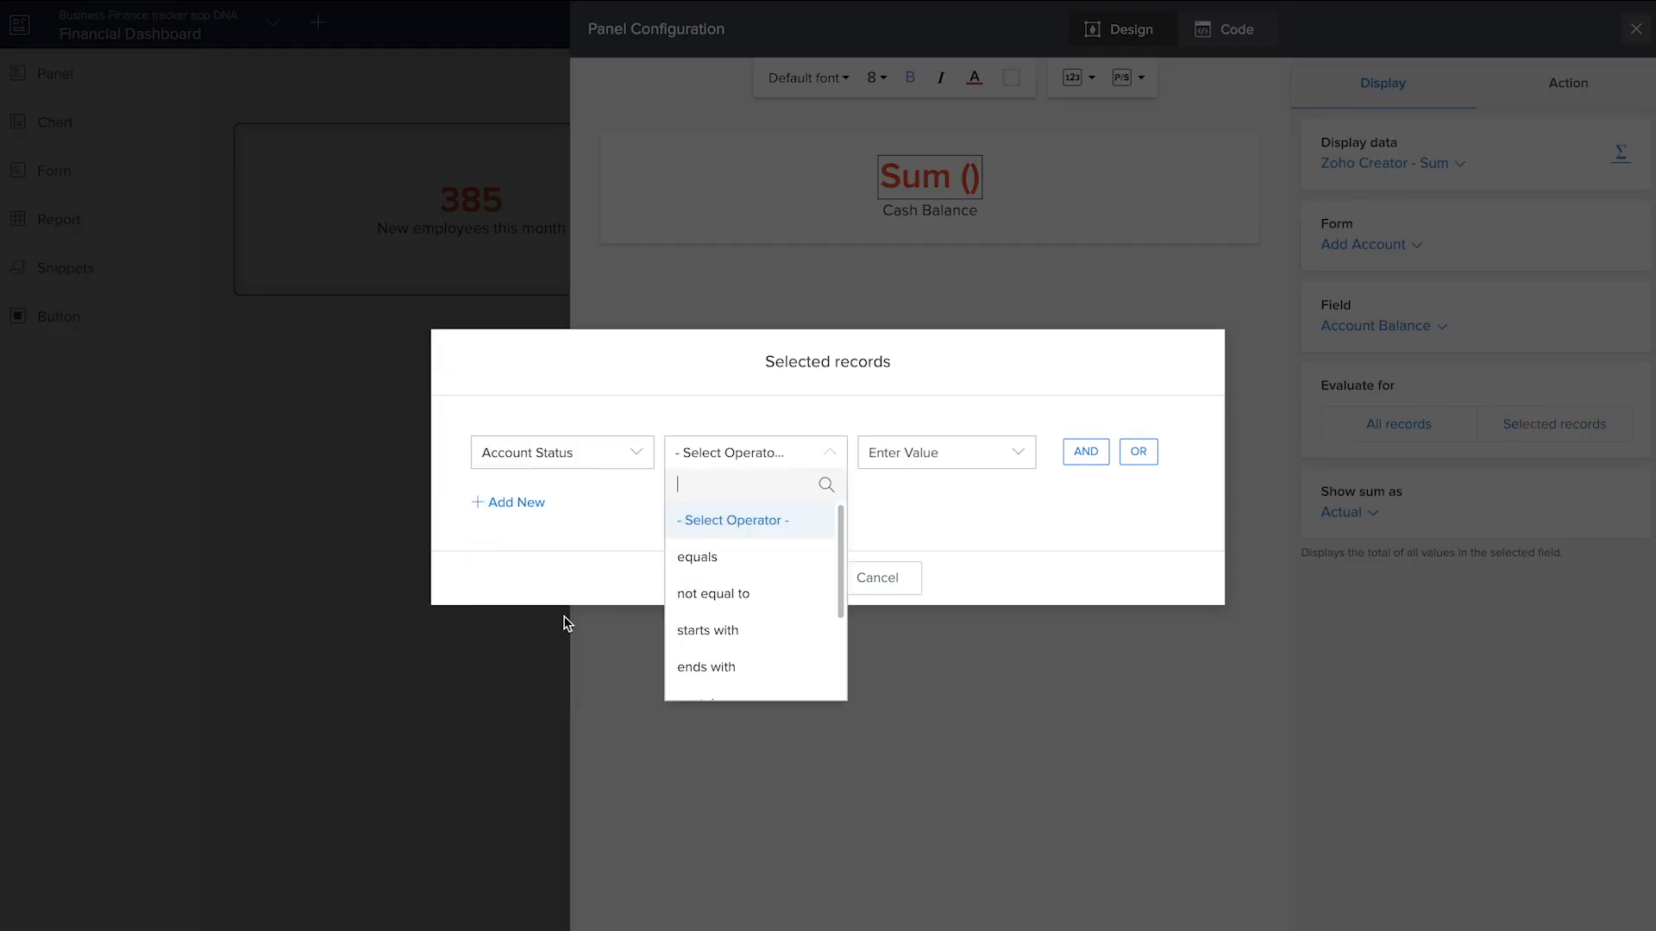
click(725, 562)
click(912, 559)
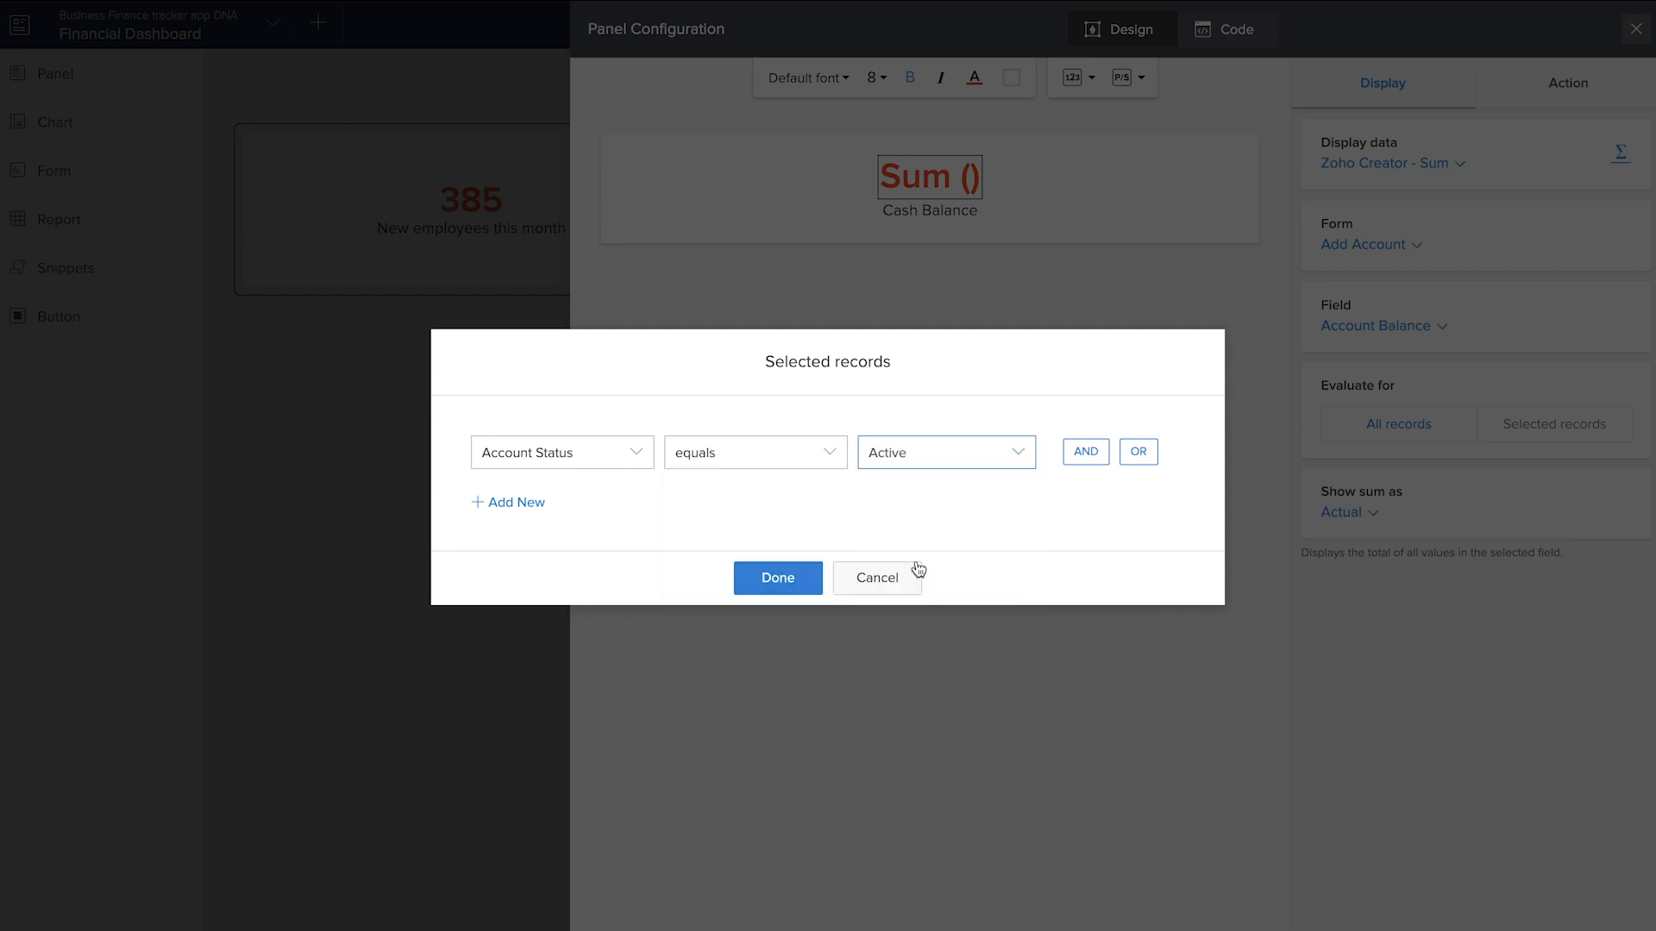
click(785, 580)
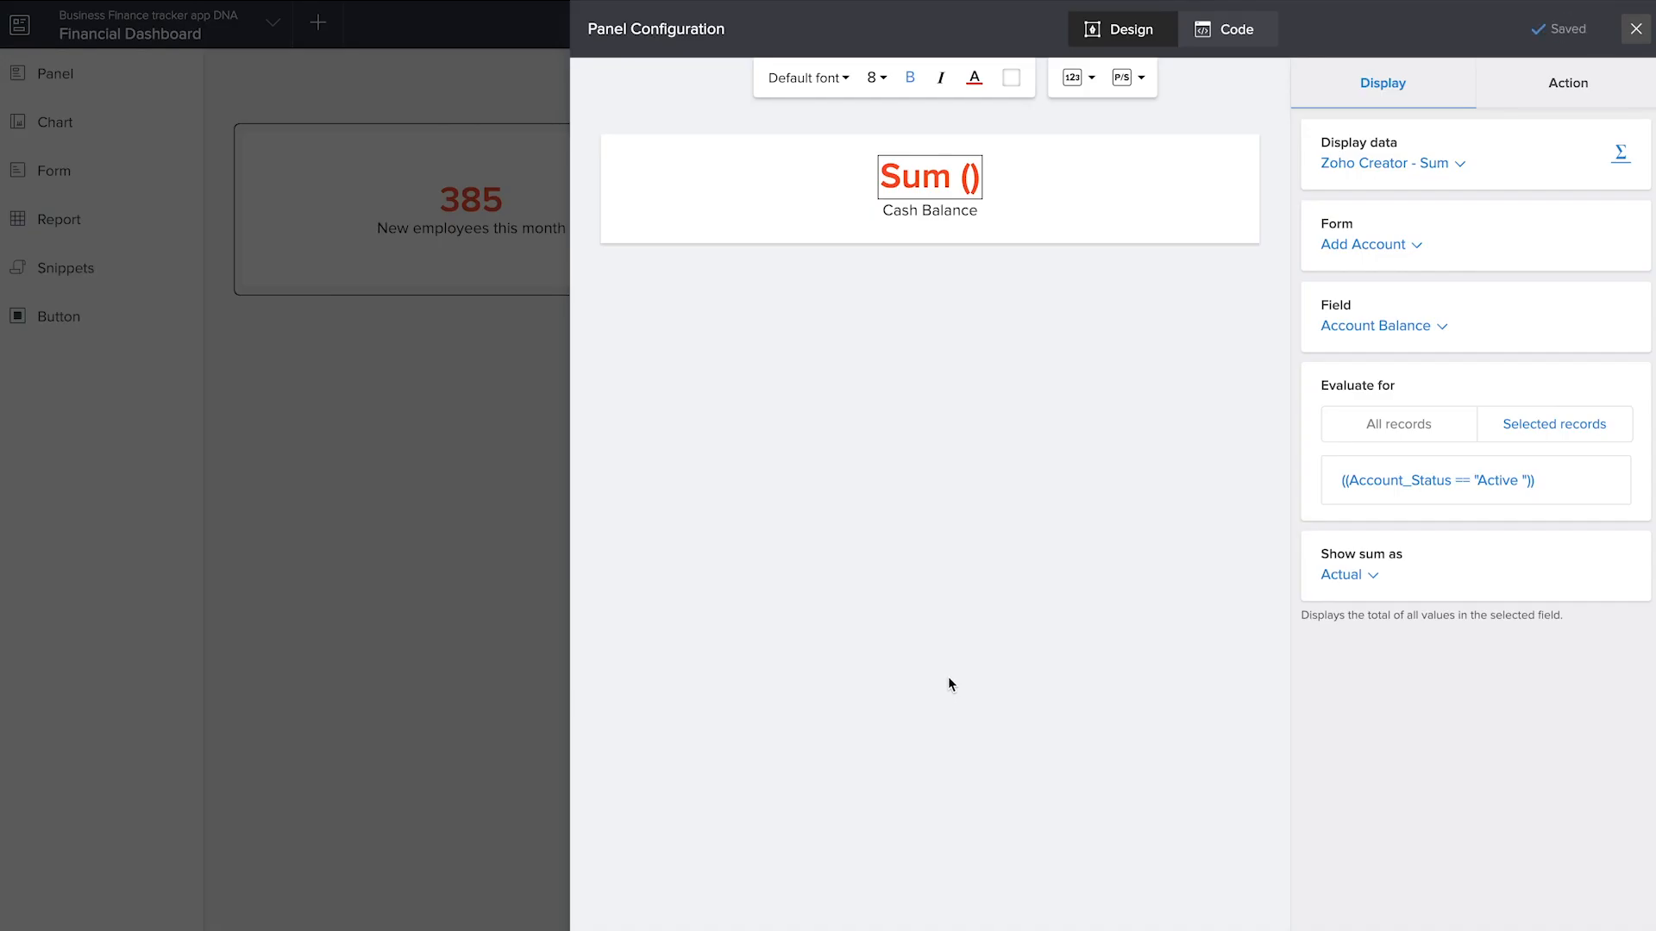
Set the Cash Balance number's action to open the All Accounts report and close the panel configuration
click(1565, 83)
click(1355, 176)
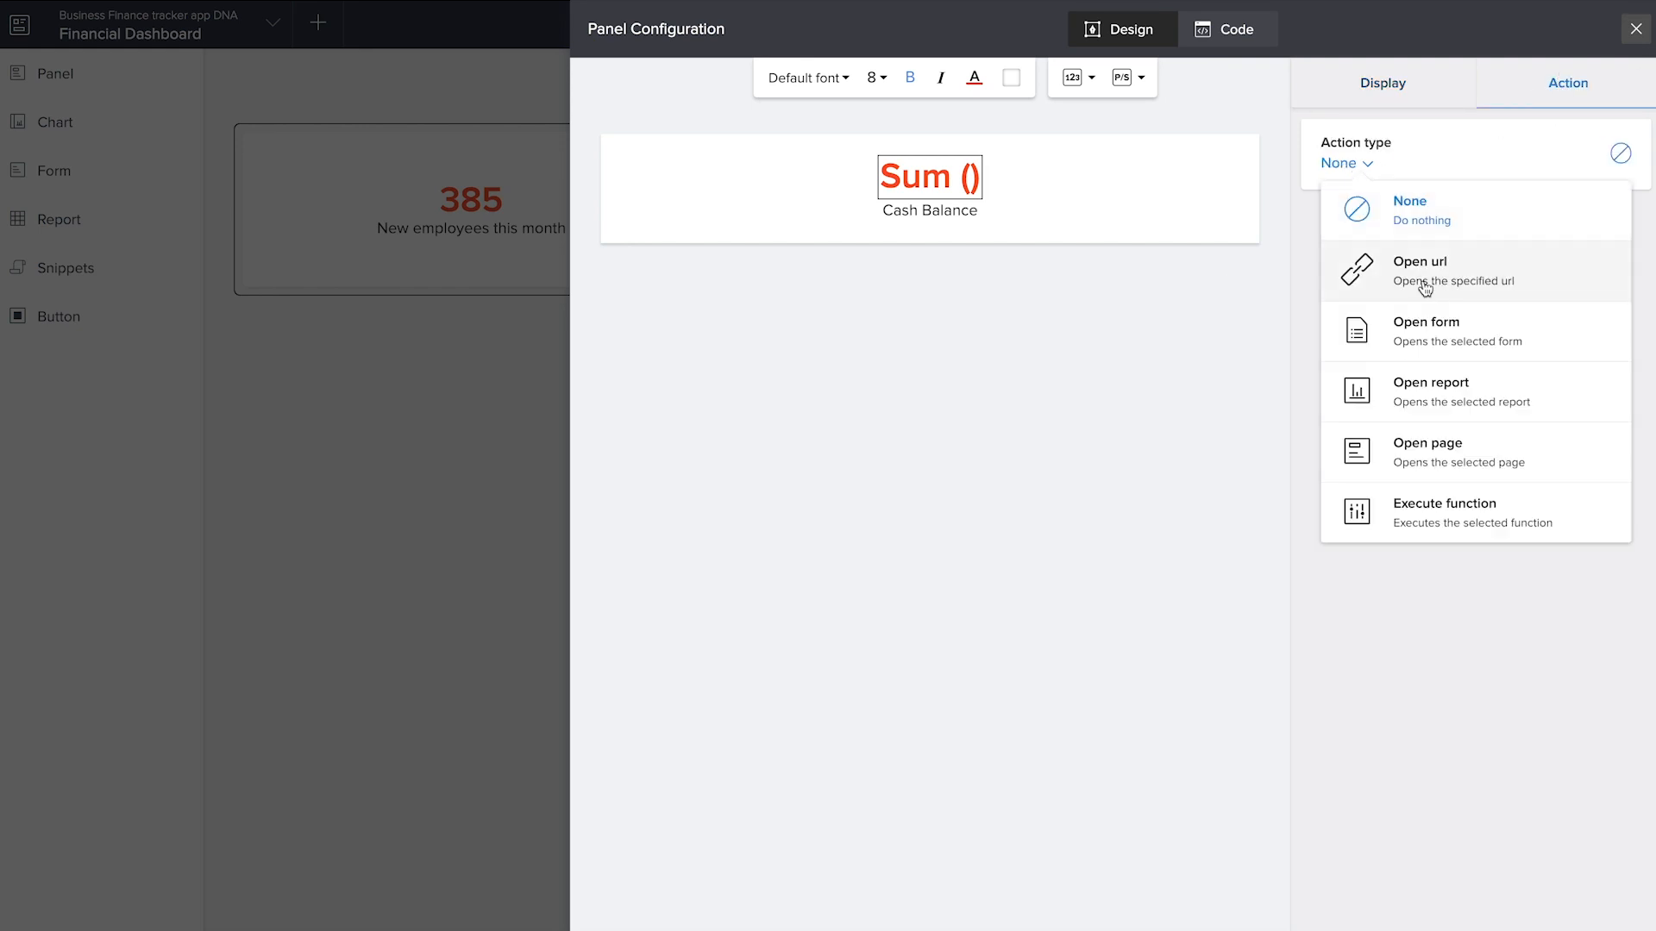
click(1441, 396)
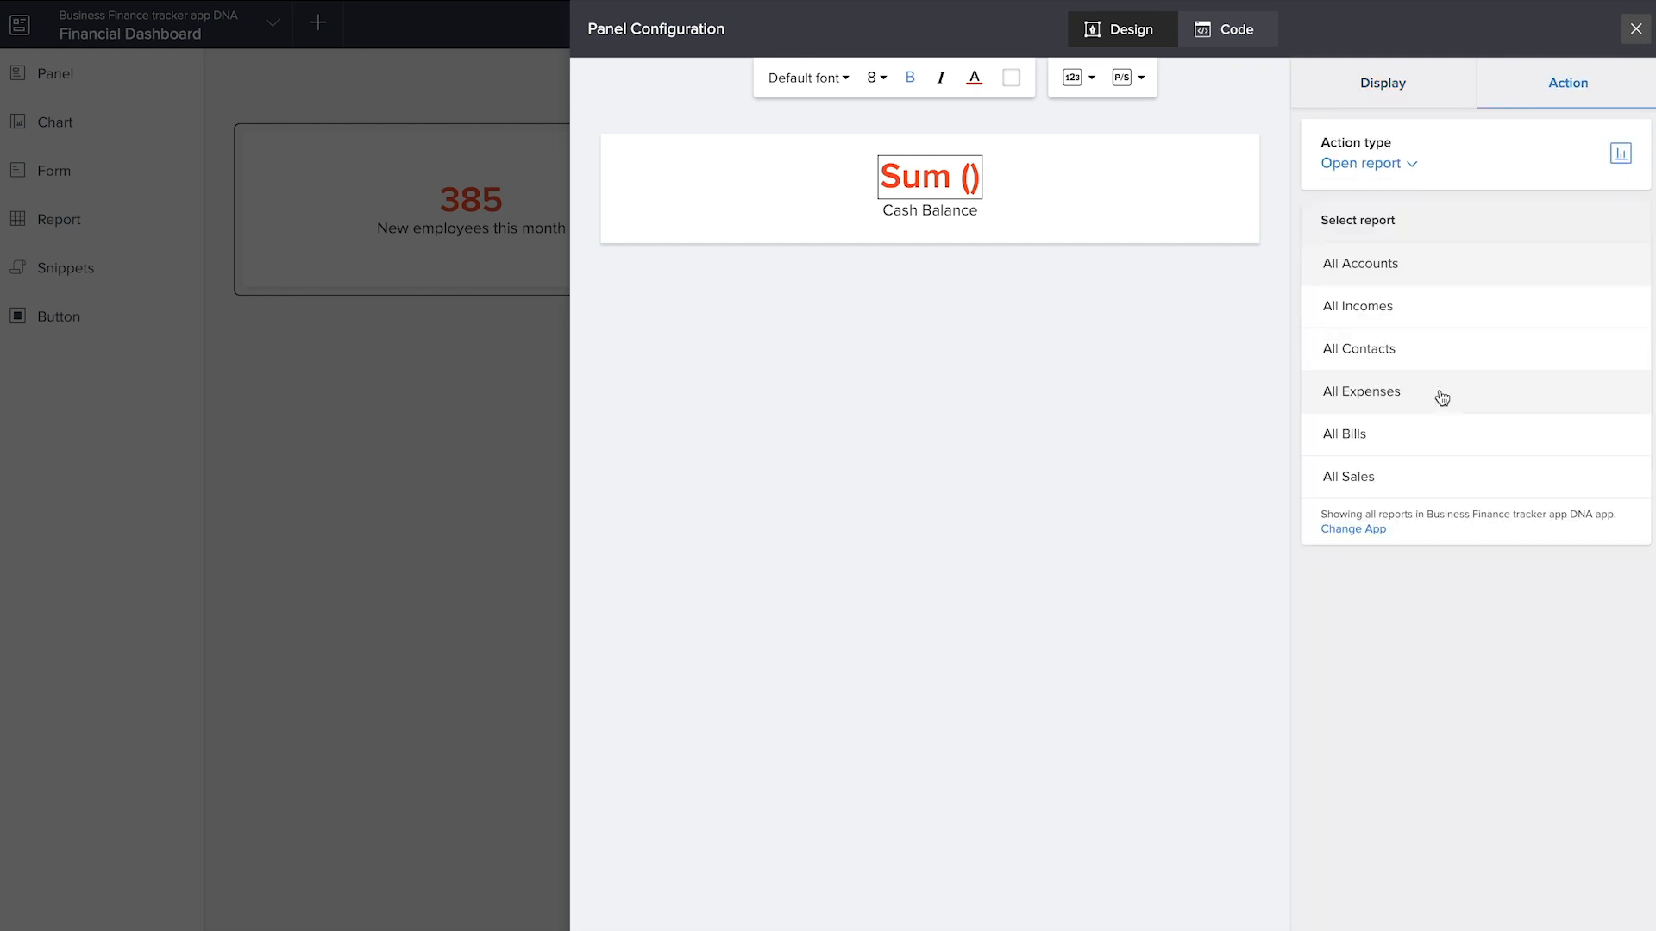
click(1424, 277)
click(1636, 30)
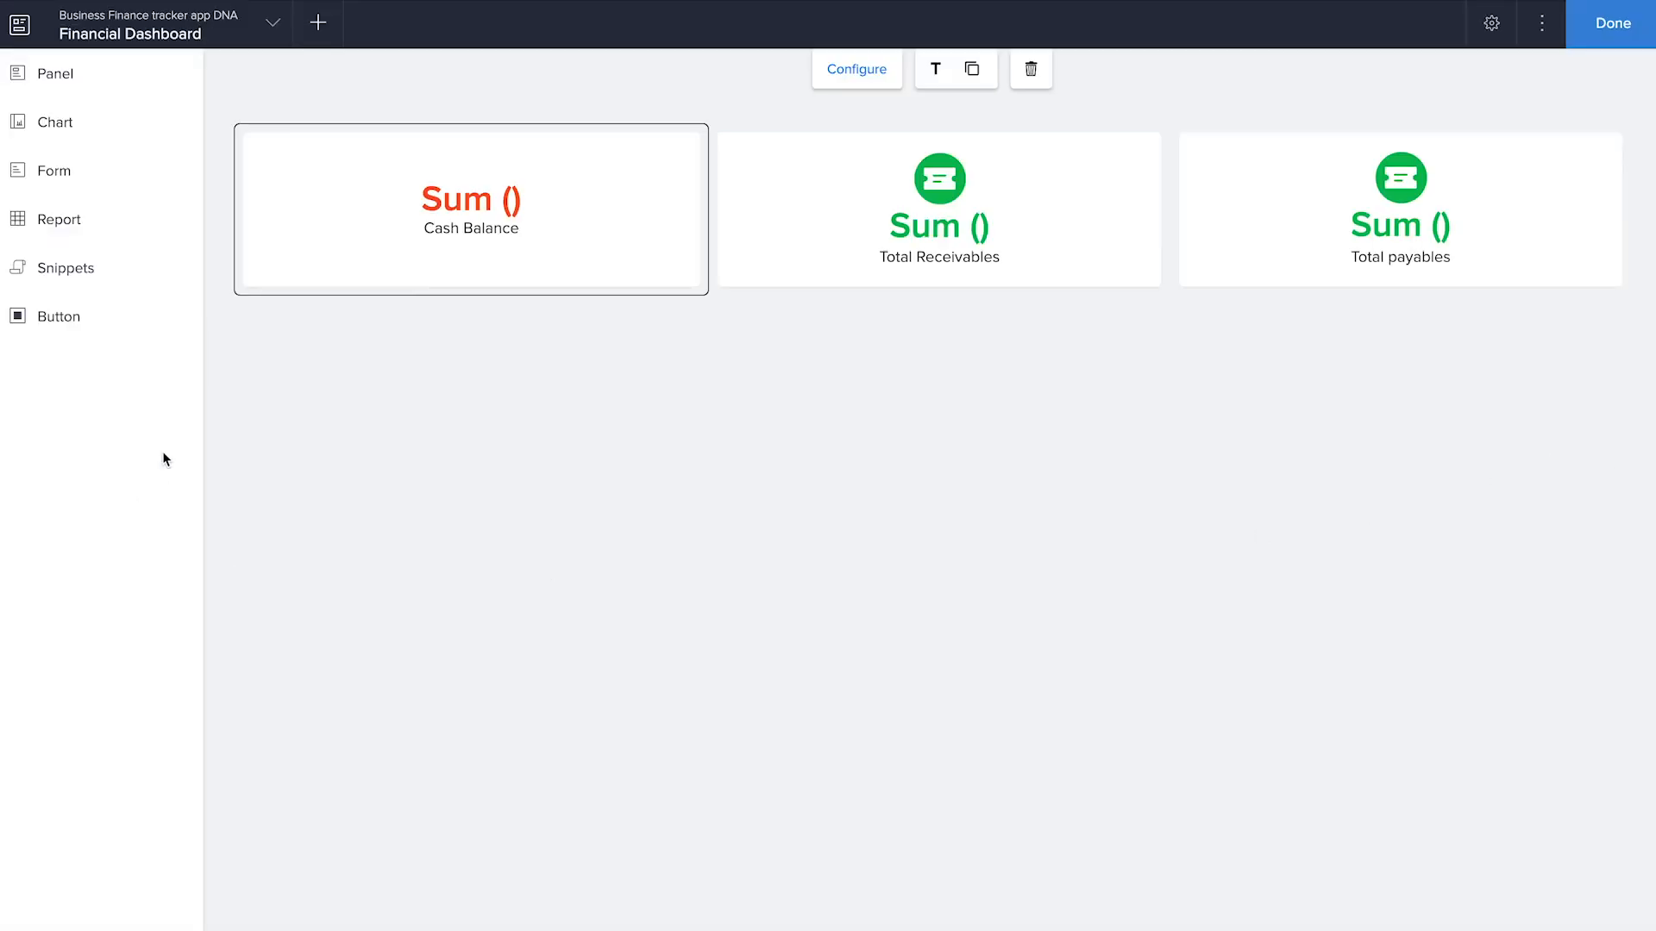
Place a Column chart below the three panels and base it on the Add Account form
click(96, 122)
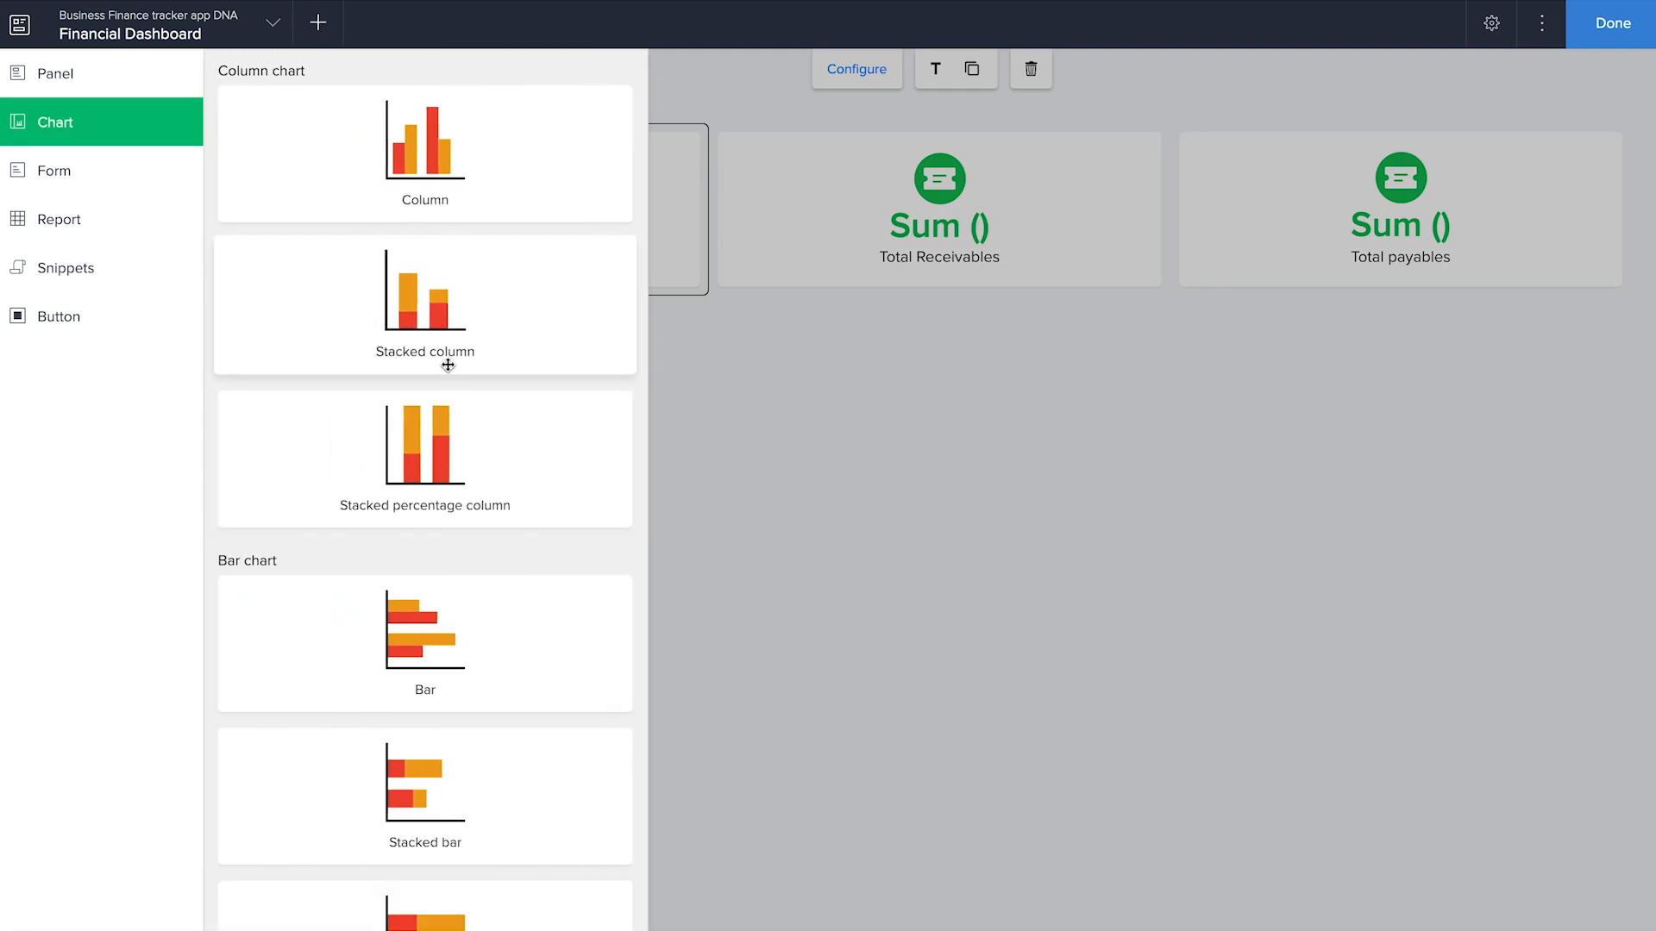
scroll(448, 365, down, 6)
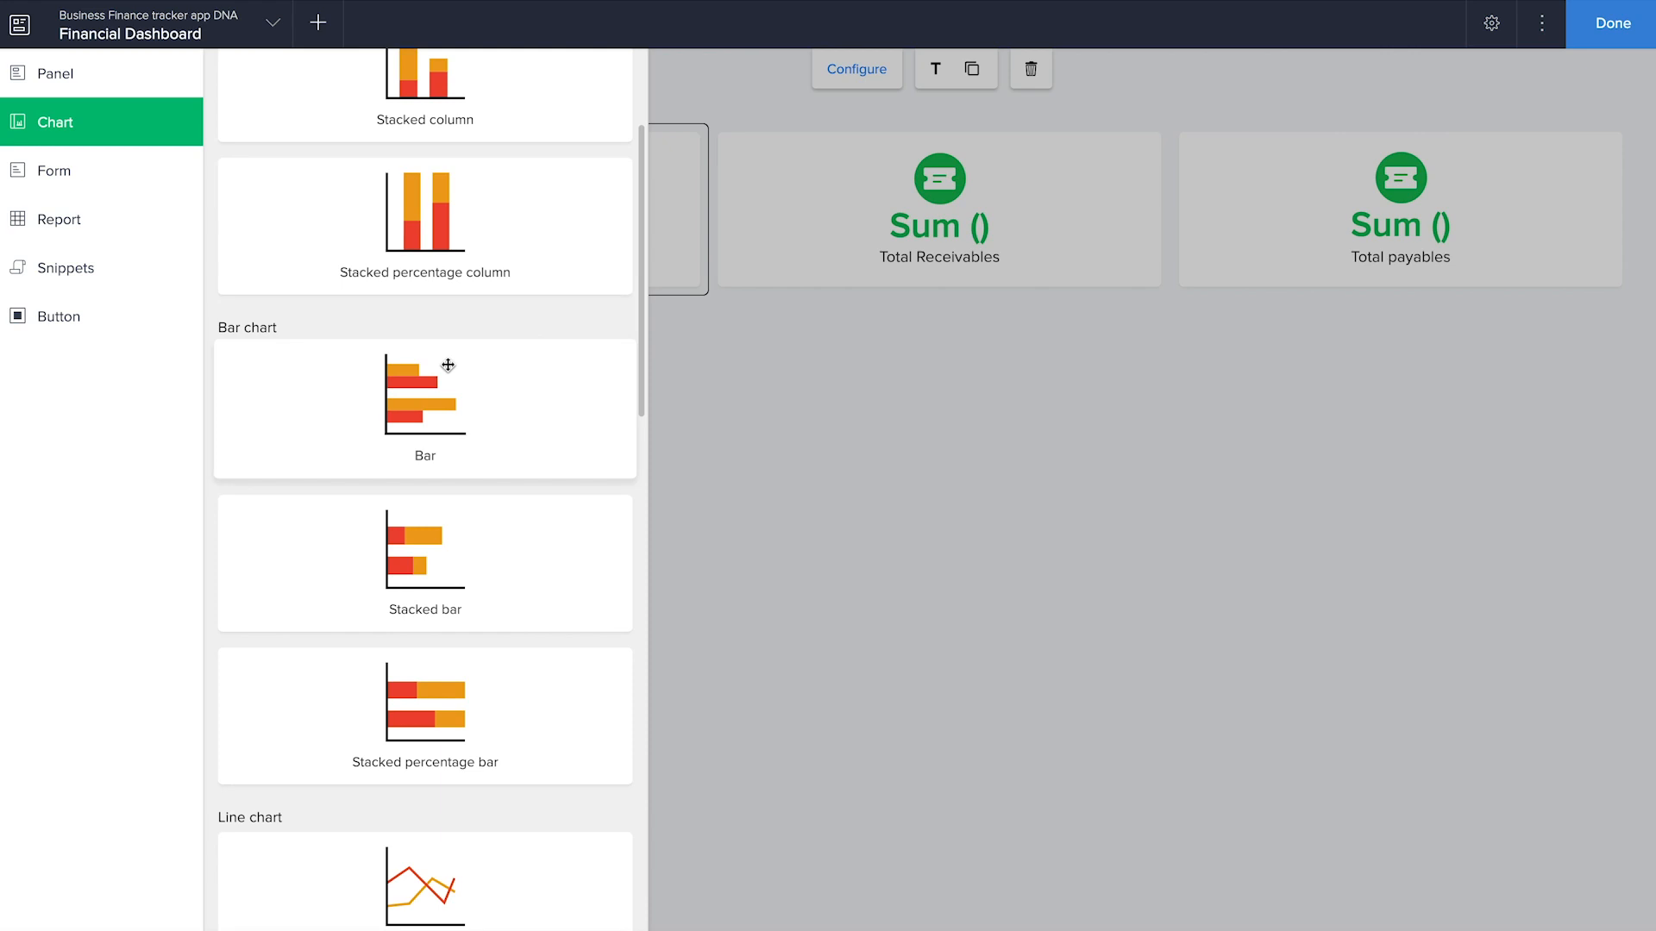
scroll(448, 364, up, 6)
drag(437, 155, 707, 505)
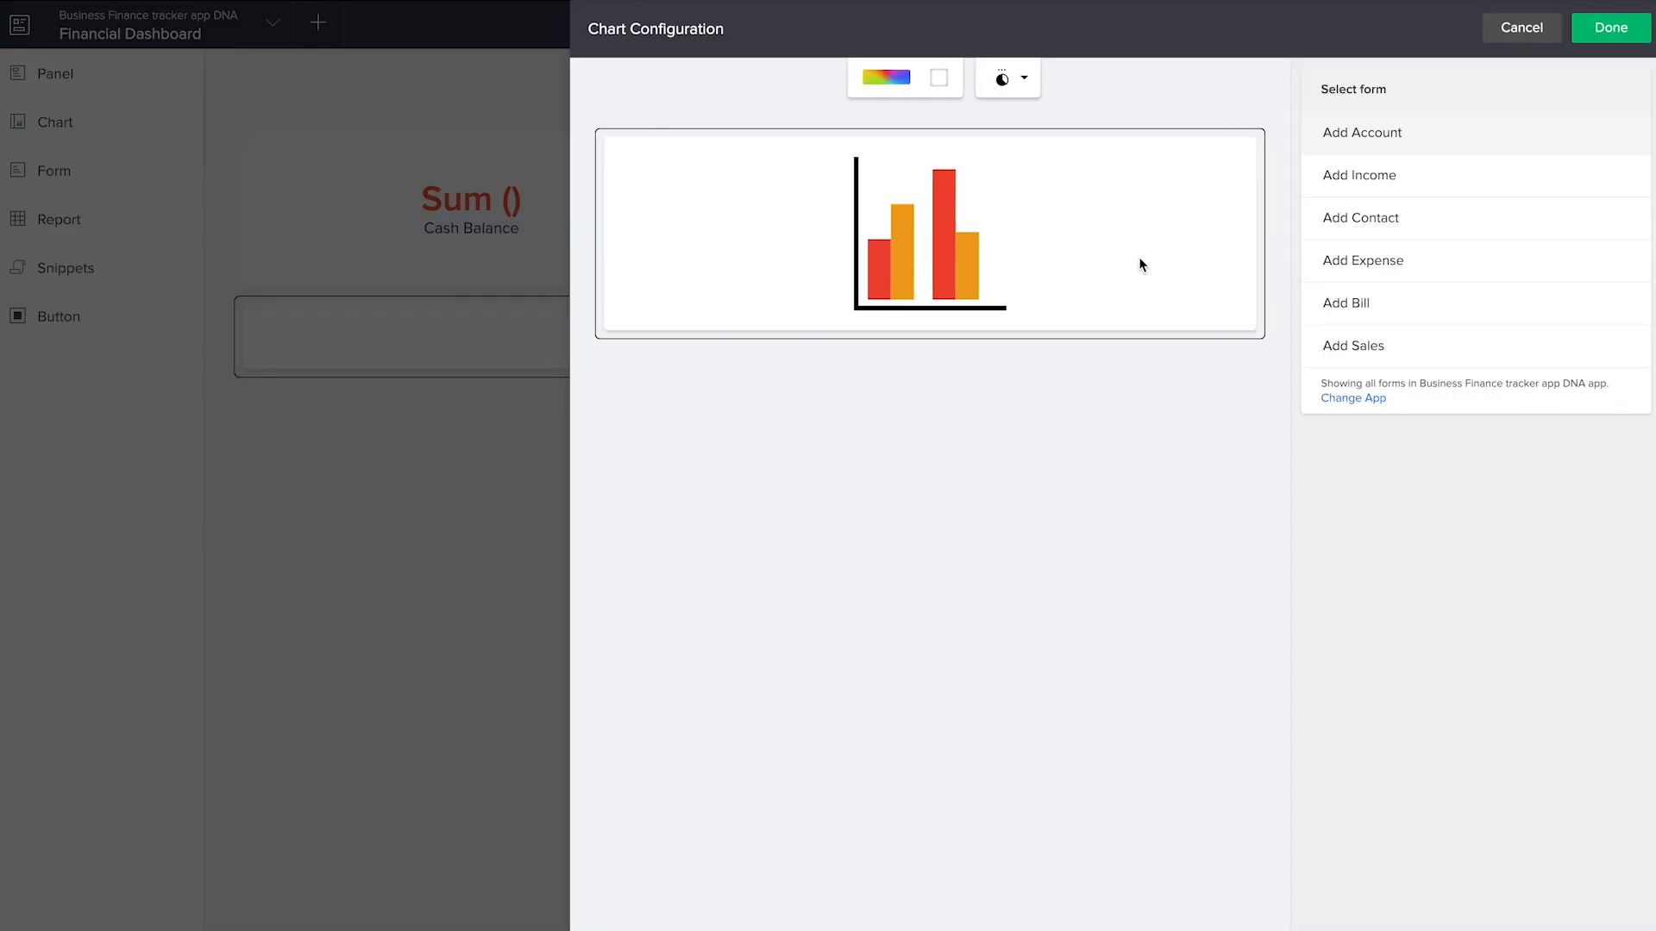
click(1385, 147)
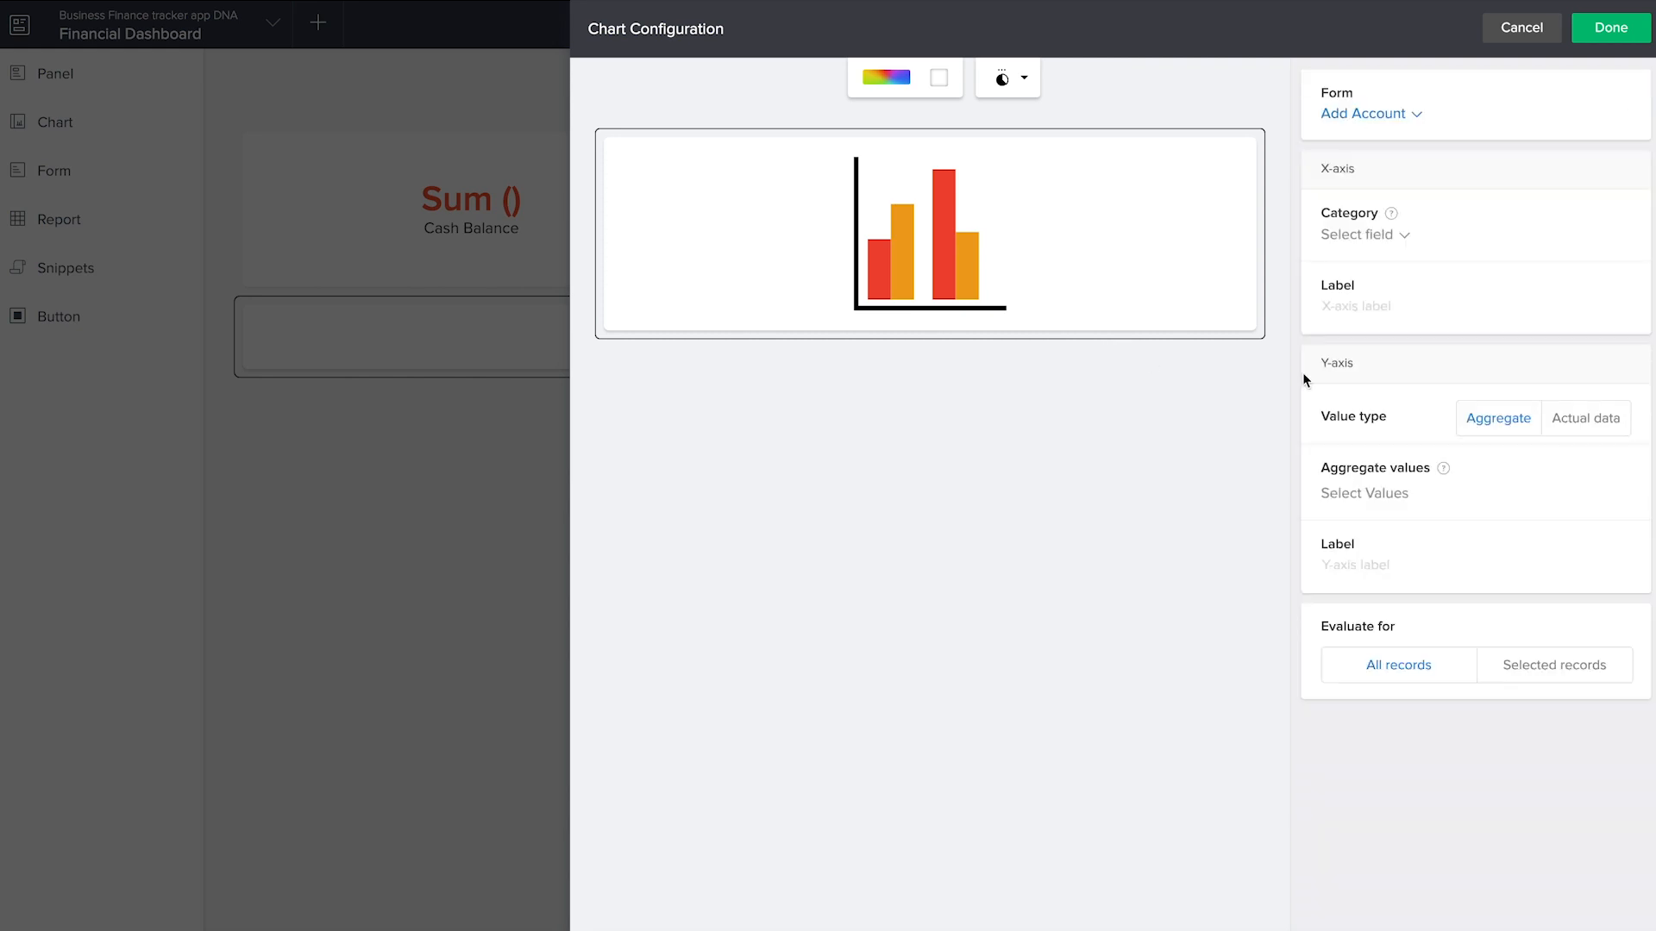
Set the chart's X-axis category to Type of account and its label to Account type
click(1360, 235)
scroll(1414, 345, down, 2)
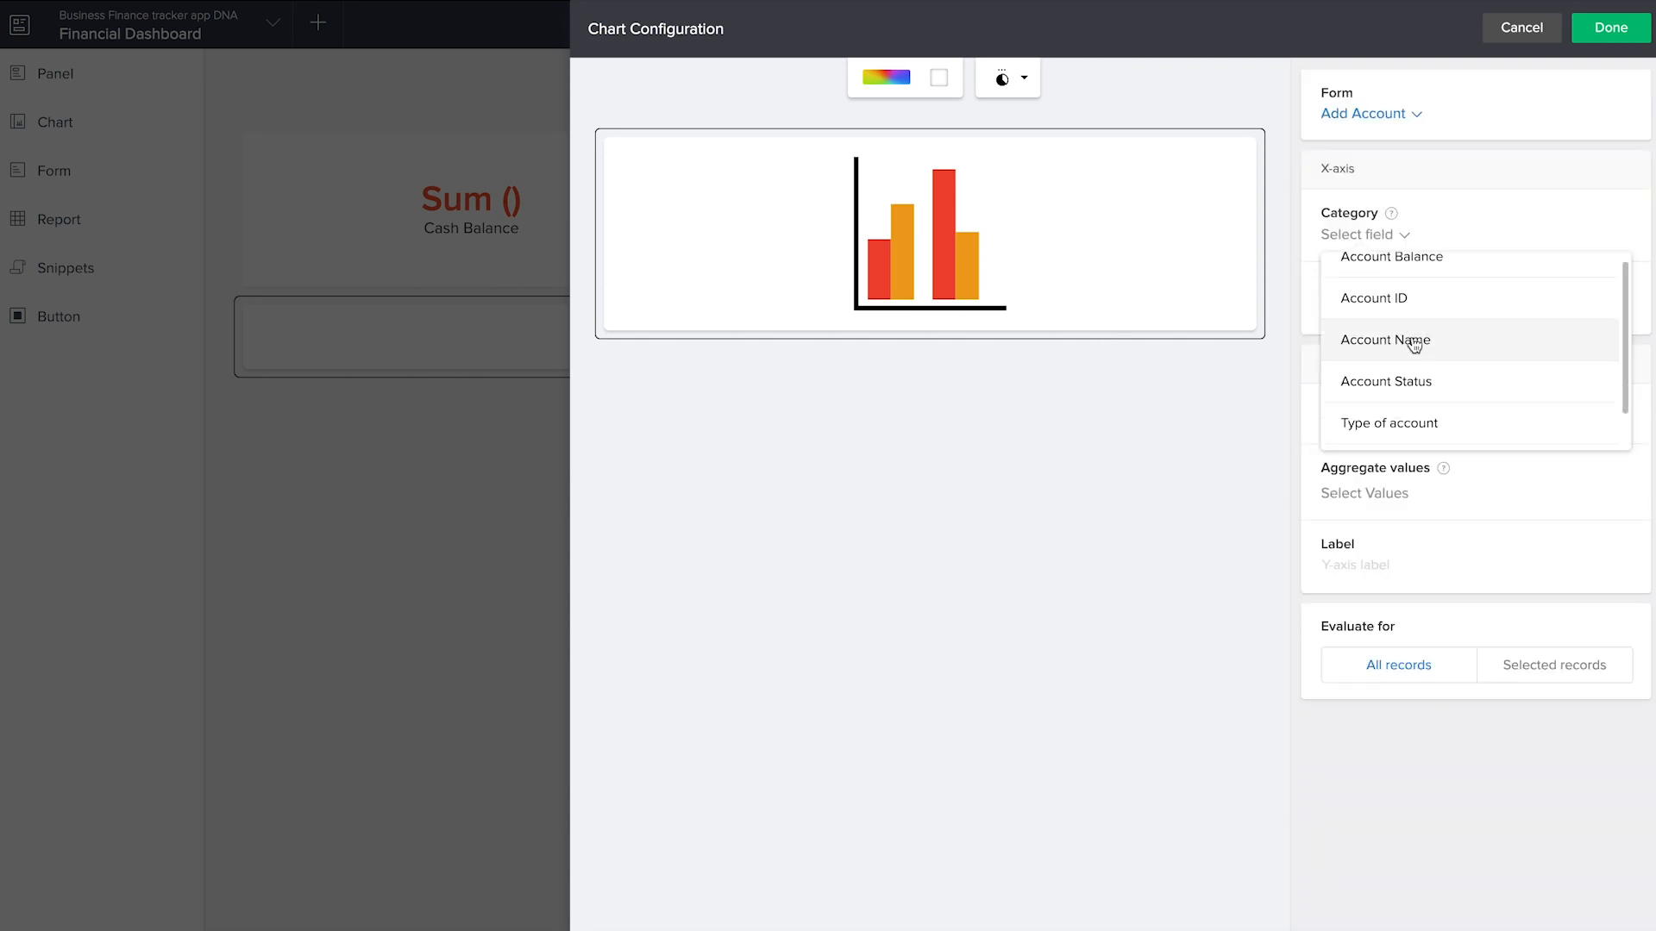
click(1415, 389)
click(1368, 307)
text(Account type)
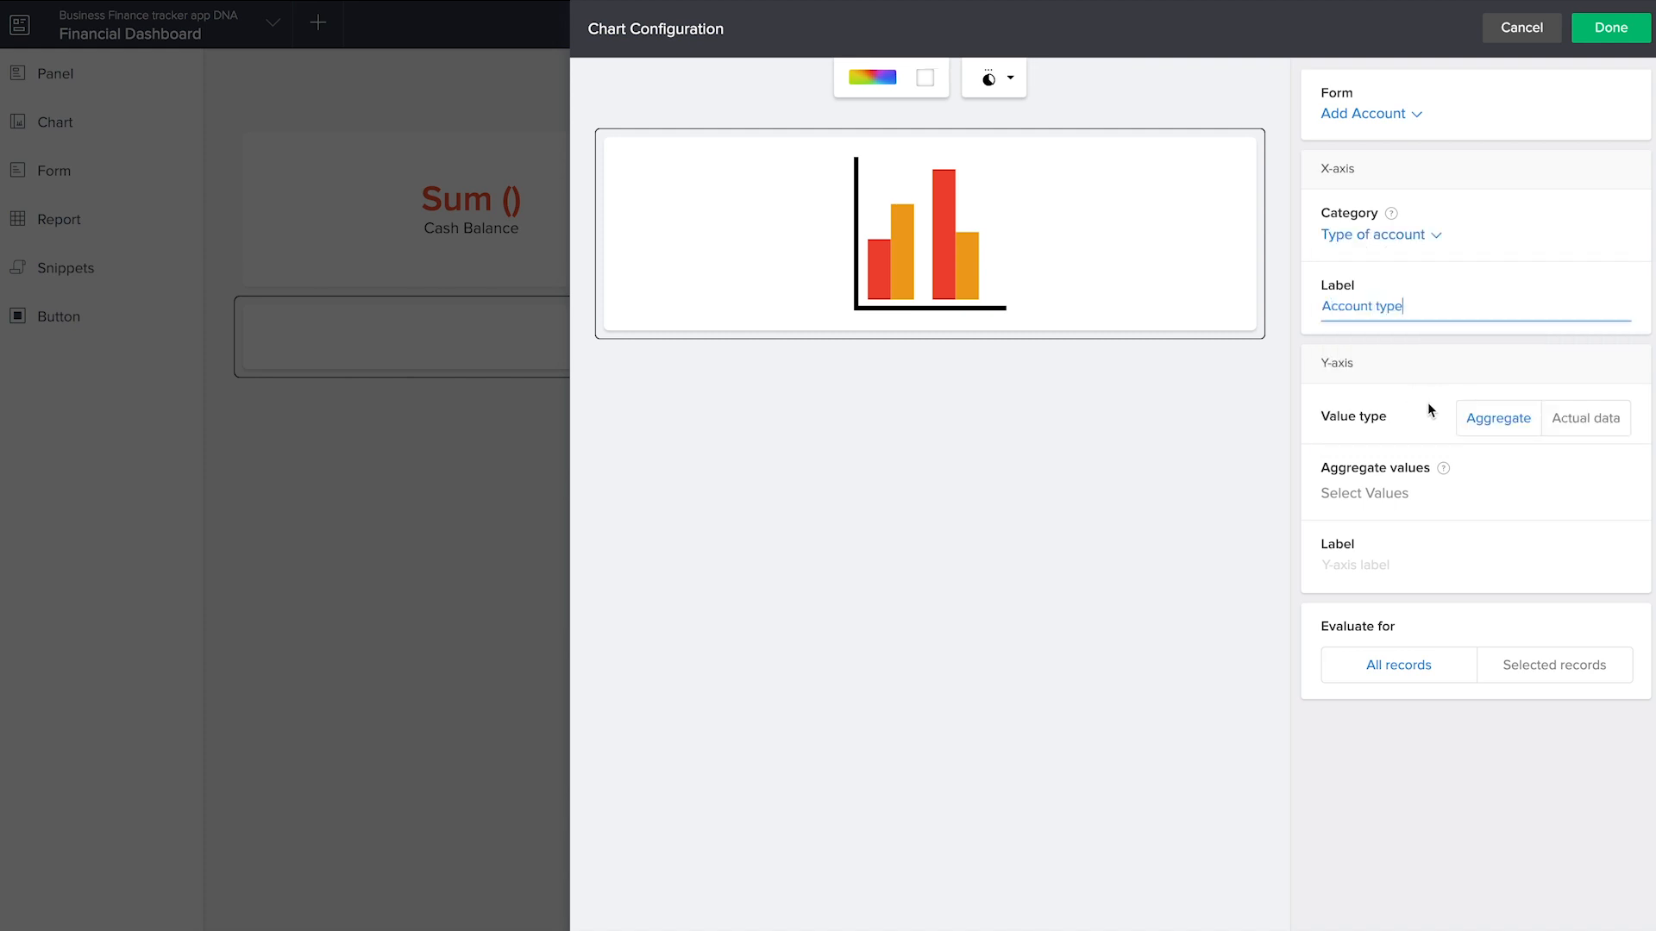
Set the chart's Y-axis to the sum of Account Balance, label it Balance, and finish the chart configuration
click(1419, 510)
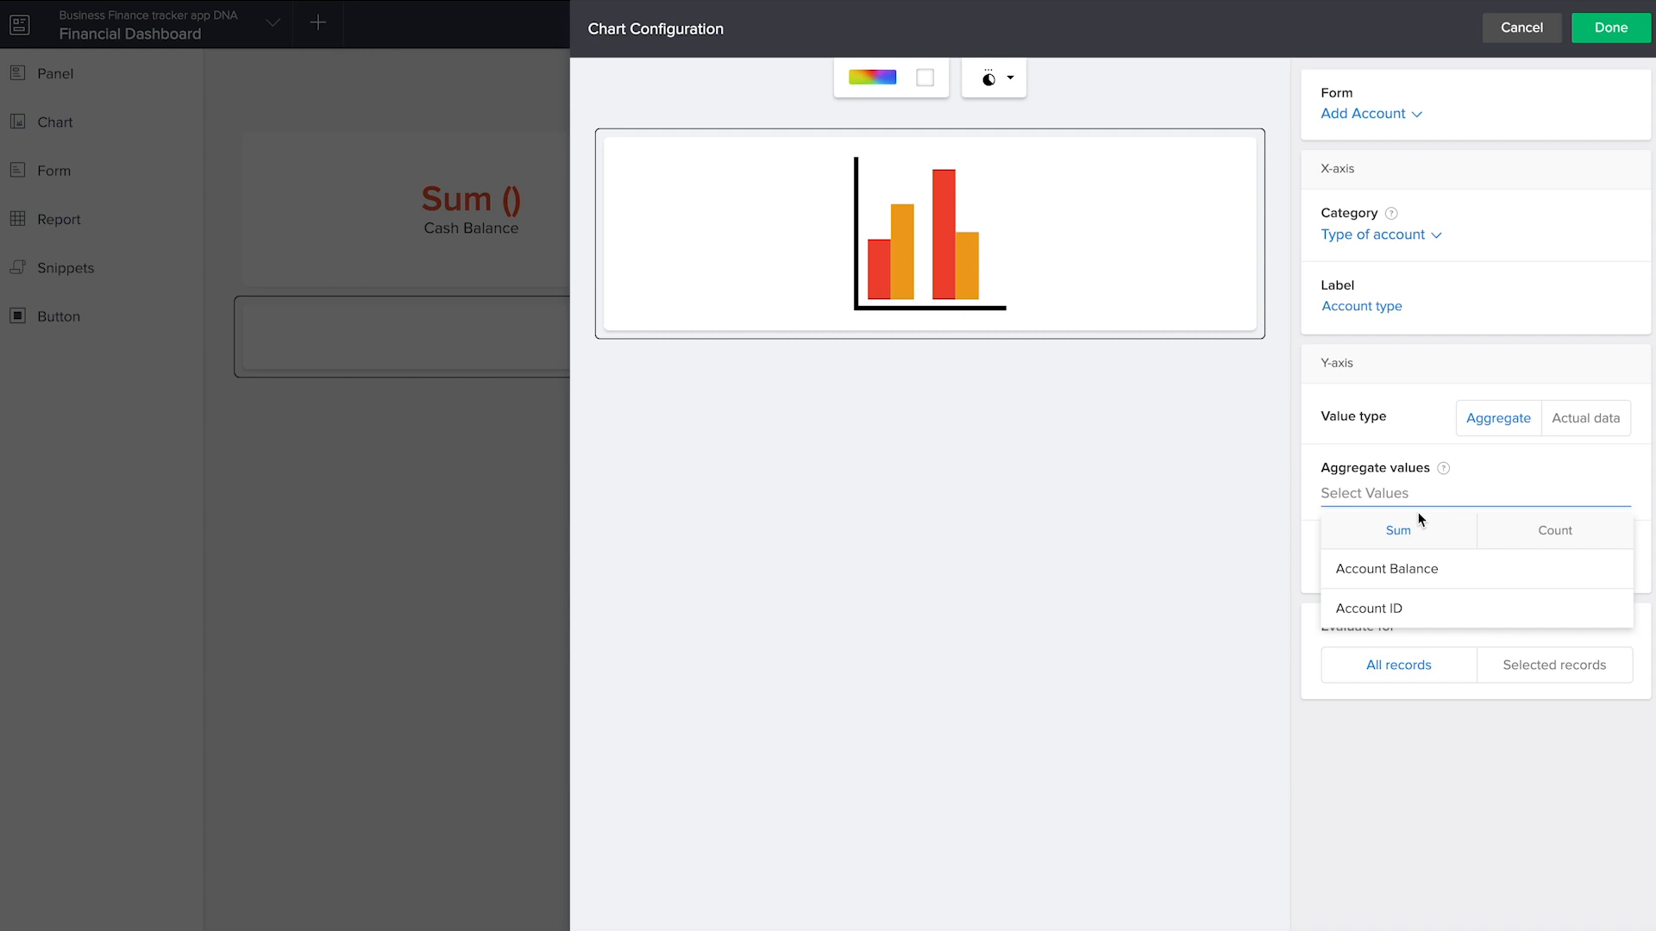
click(1436, 571)
click(1374, 580)
text(Bala)
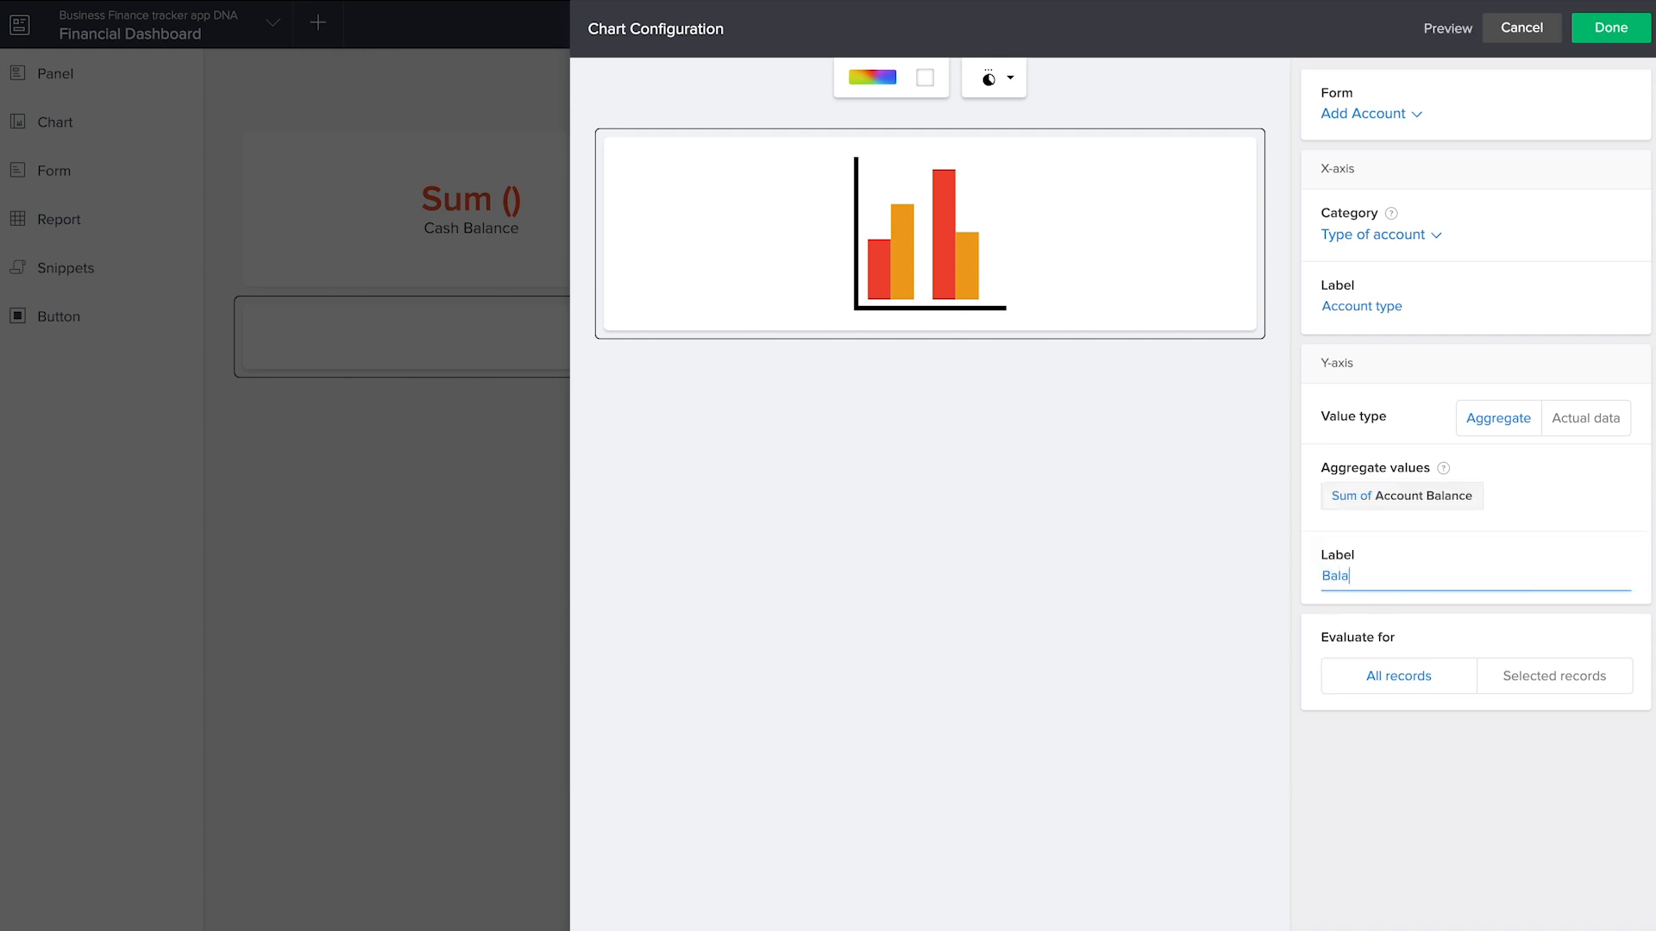
text(nce)
click(1626, 27)
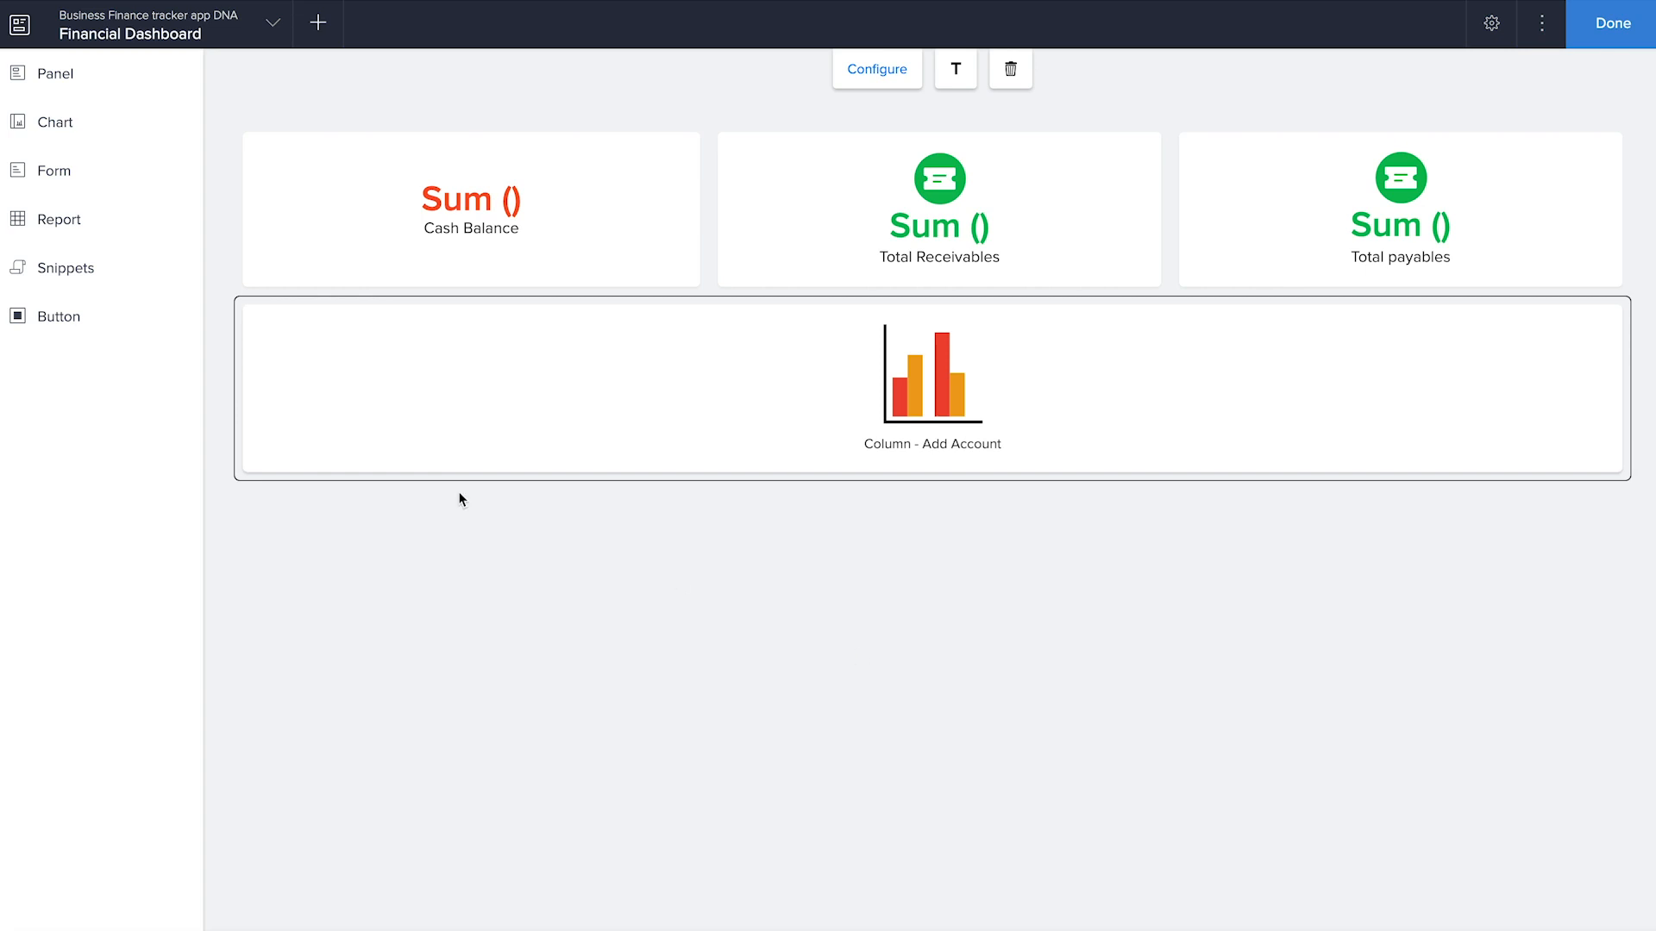
Place the All requests panel with the envelope icon below the column chart and set its caption to Incoming
click(71, 75)
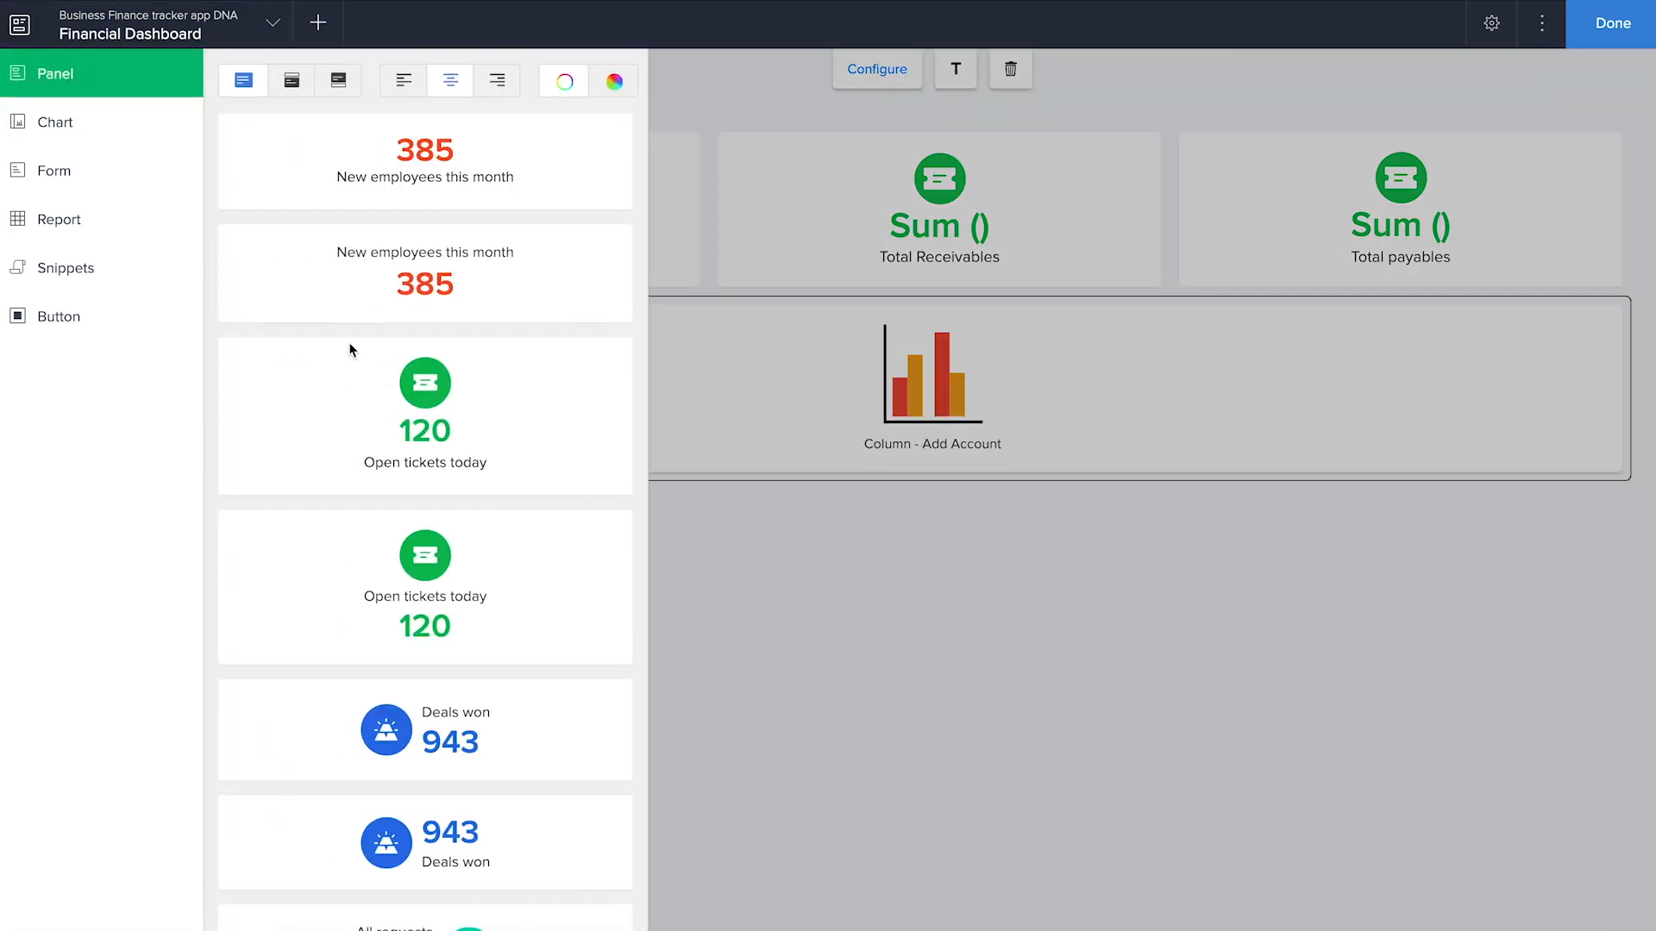
drag(422, 265, 1023, 644)
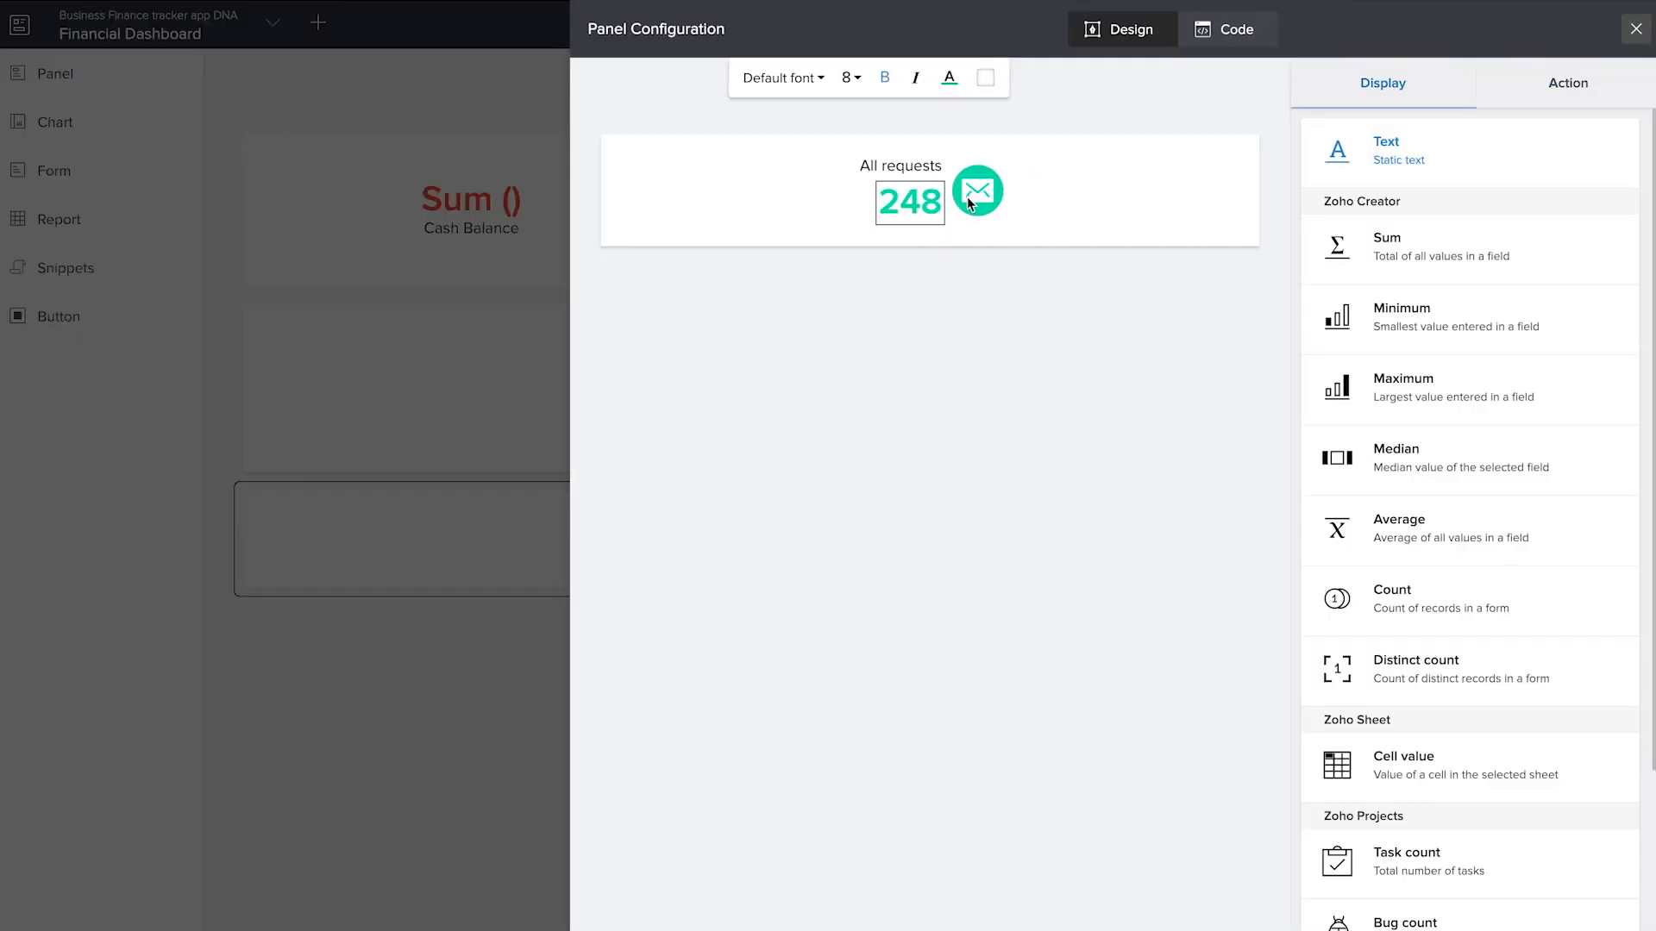
click(926, 164)
drag(1396, 246, 1308, 249)
text(Incoming)
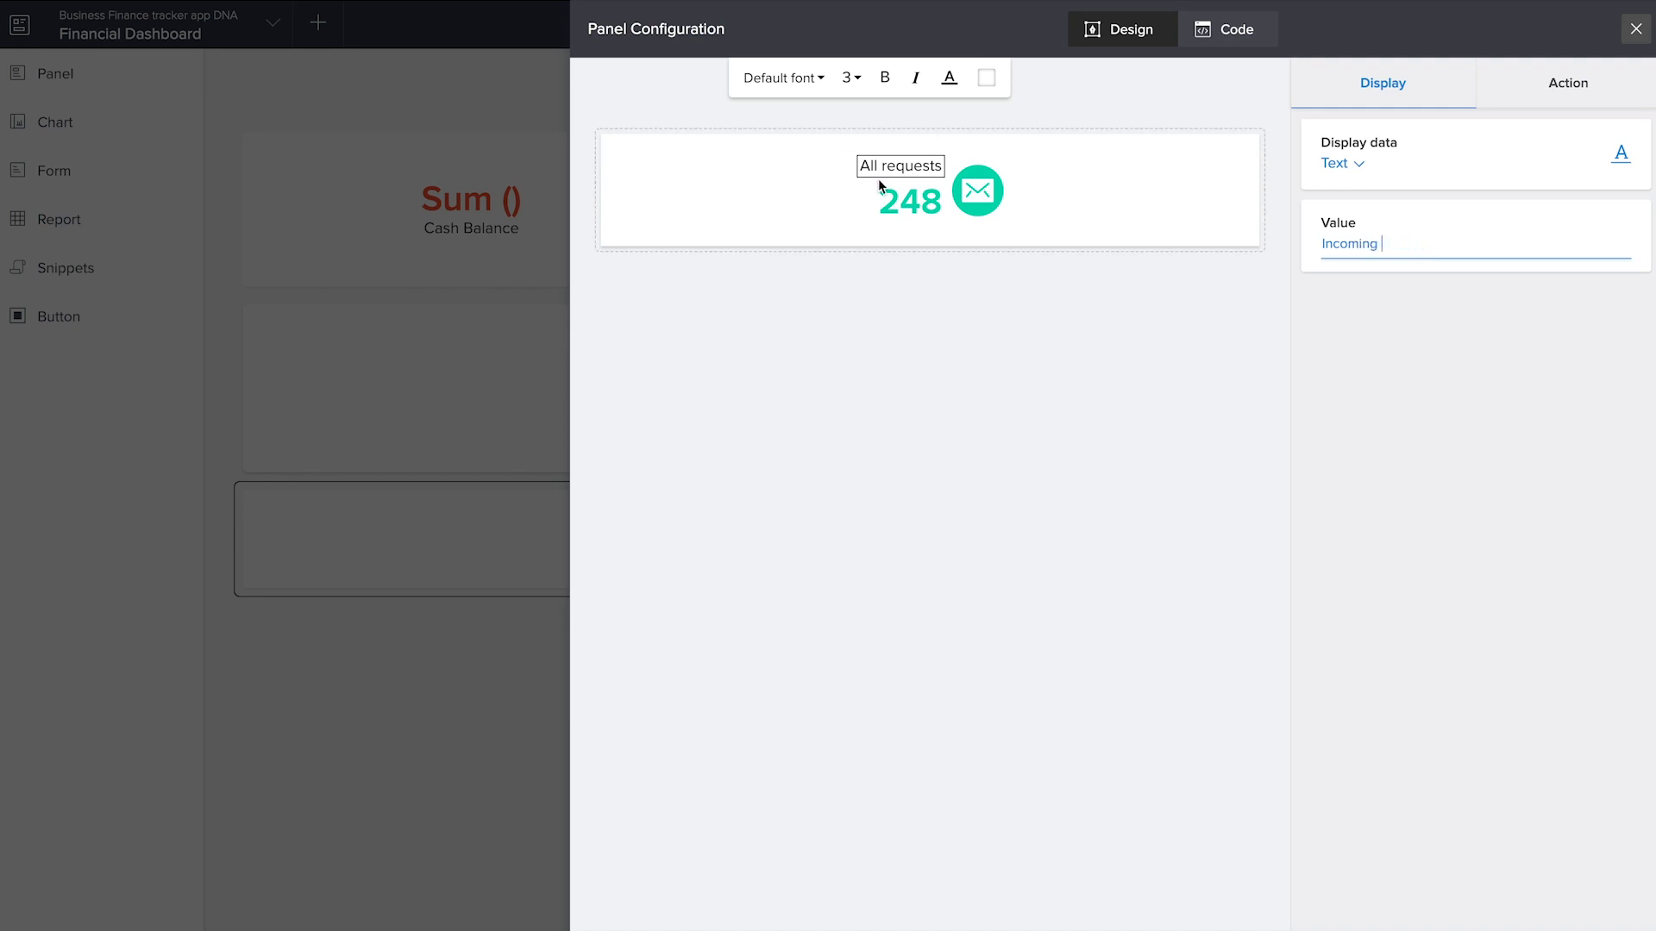
Set the Incoming panel's number to the sum of Income Amount from the Add Income form, evaluated for selected records
click(902, 194)
click(1405, 269)
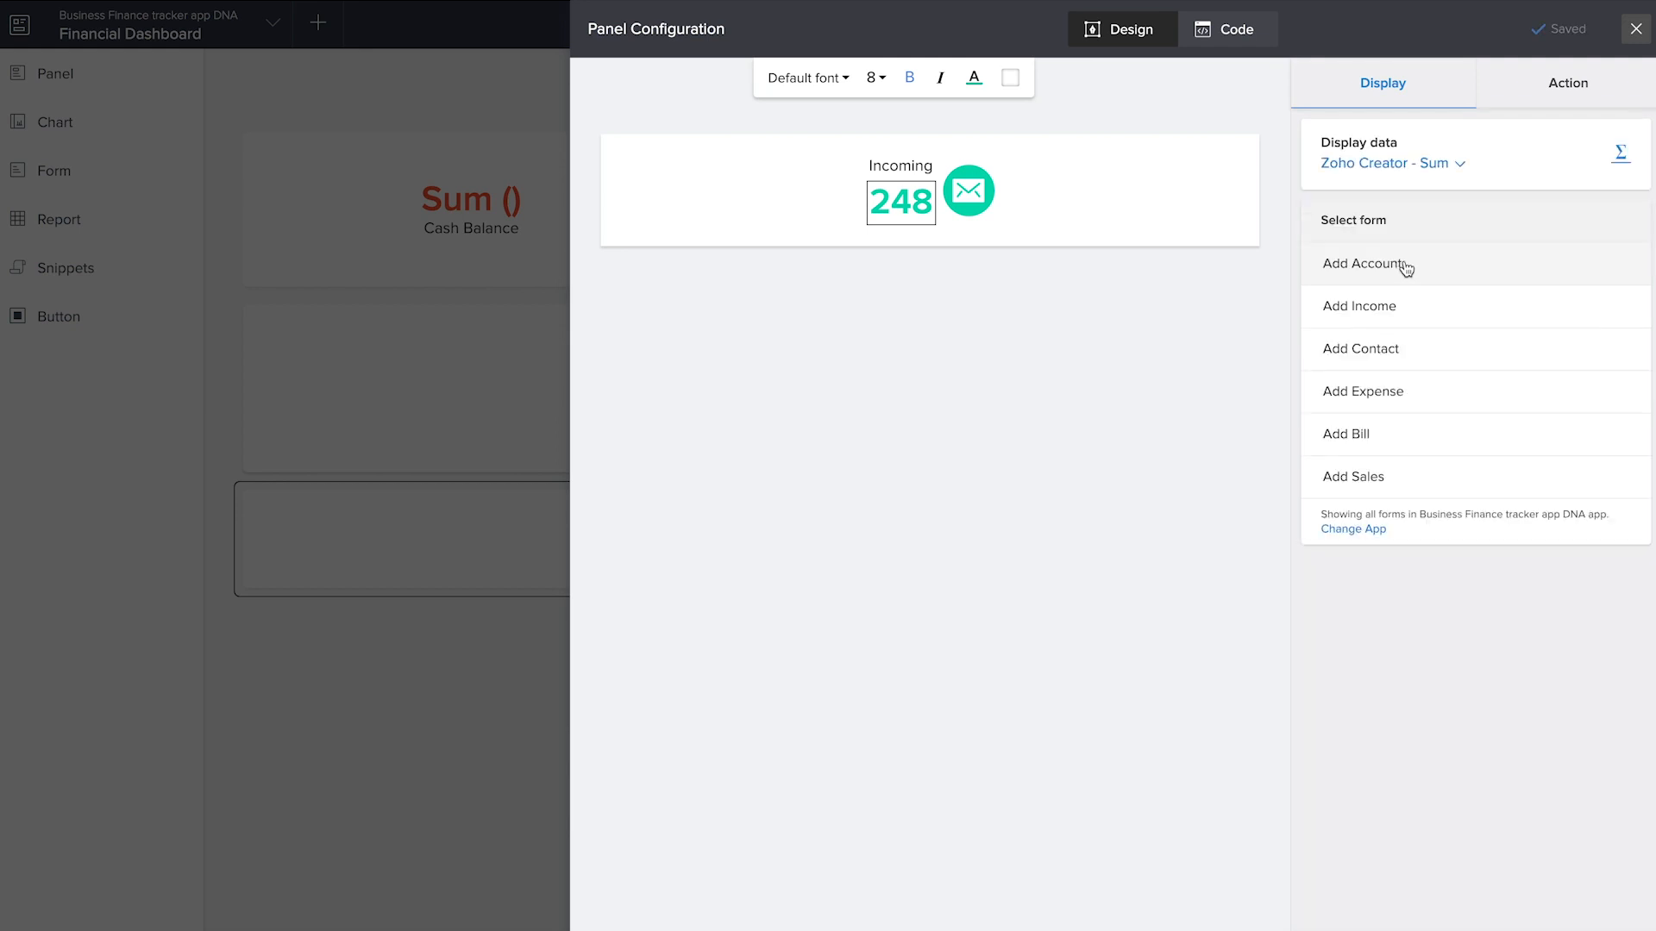
click(1405, 314)
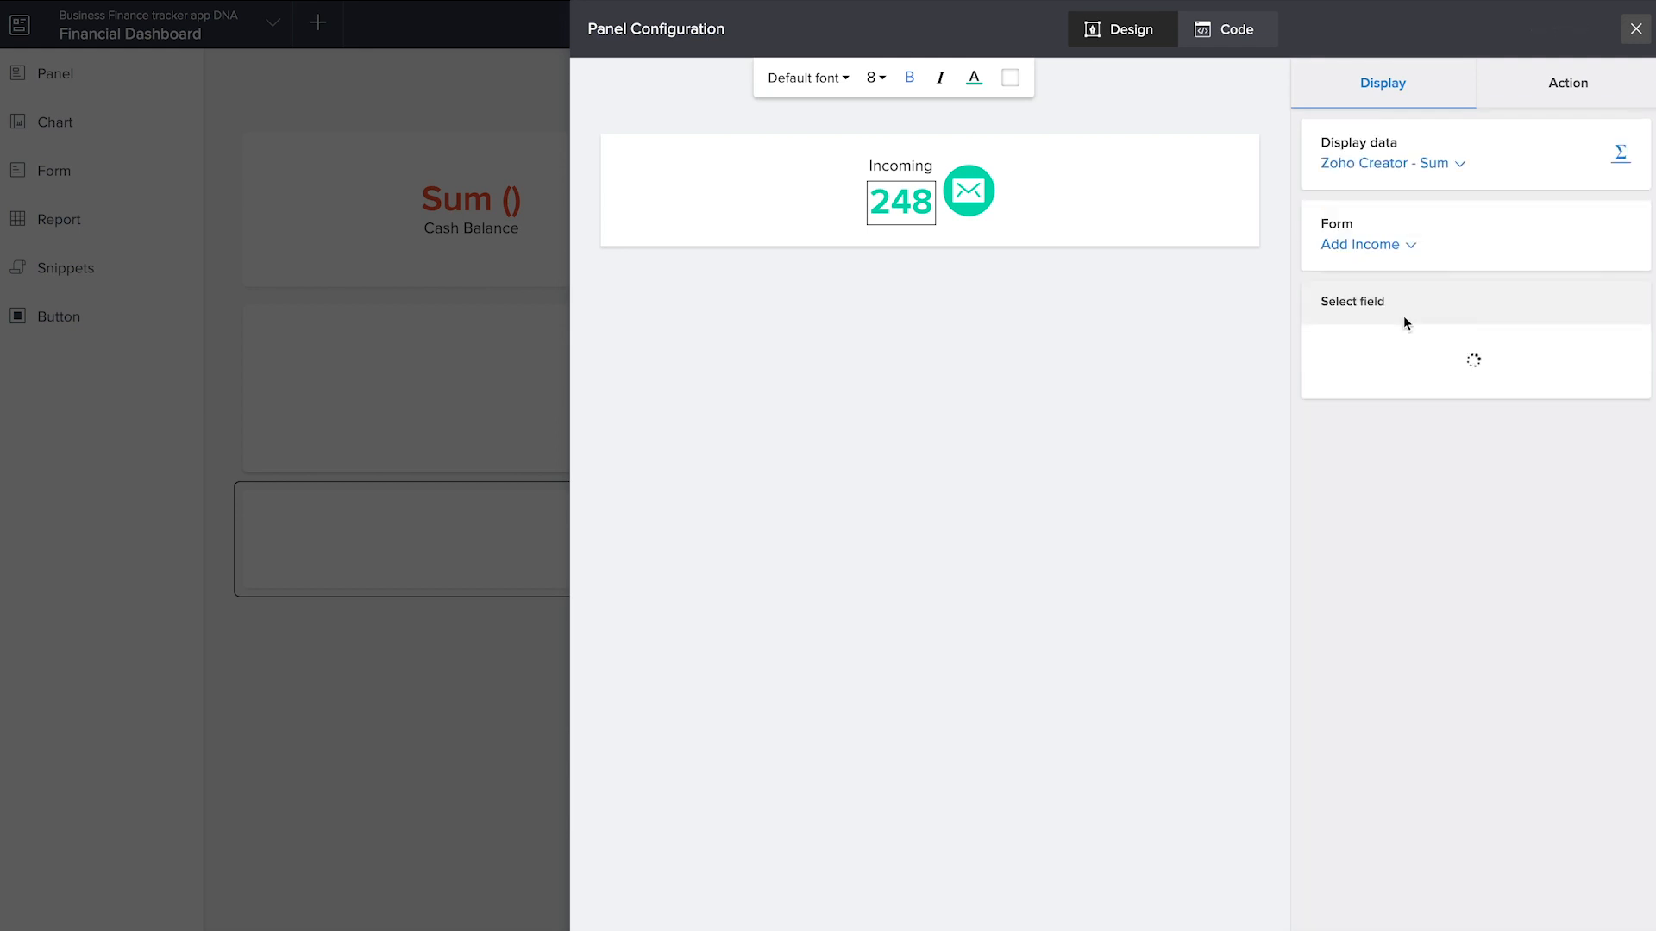
click(1386, 358)
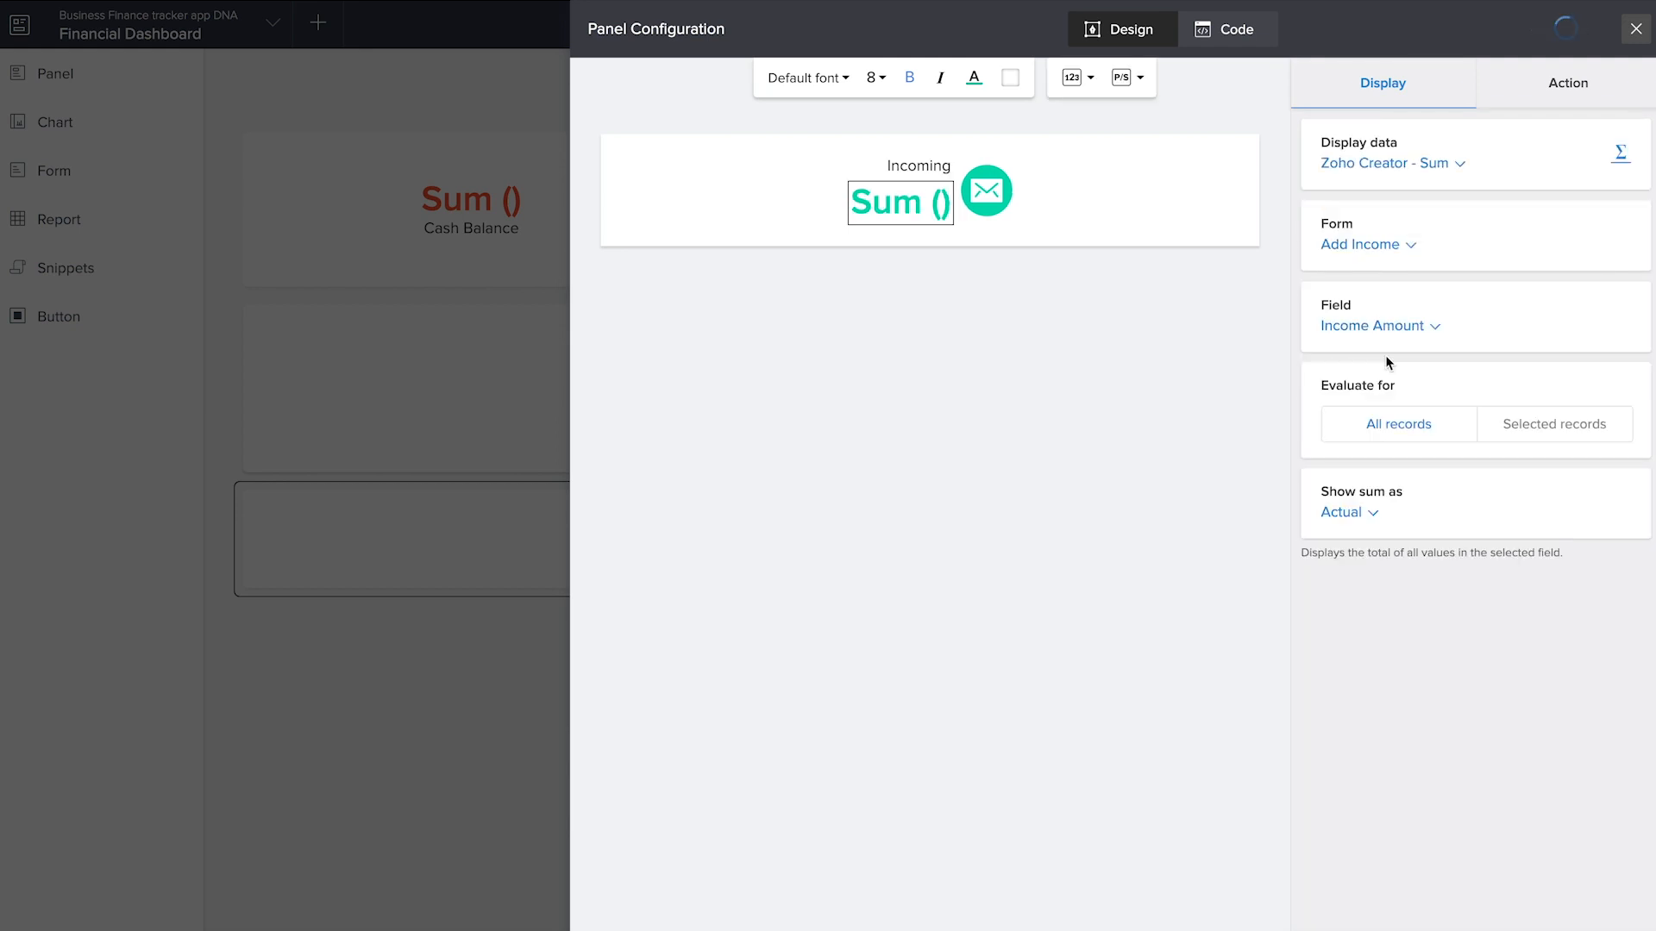
click(1526, 417)
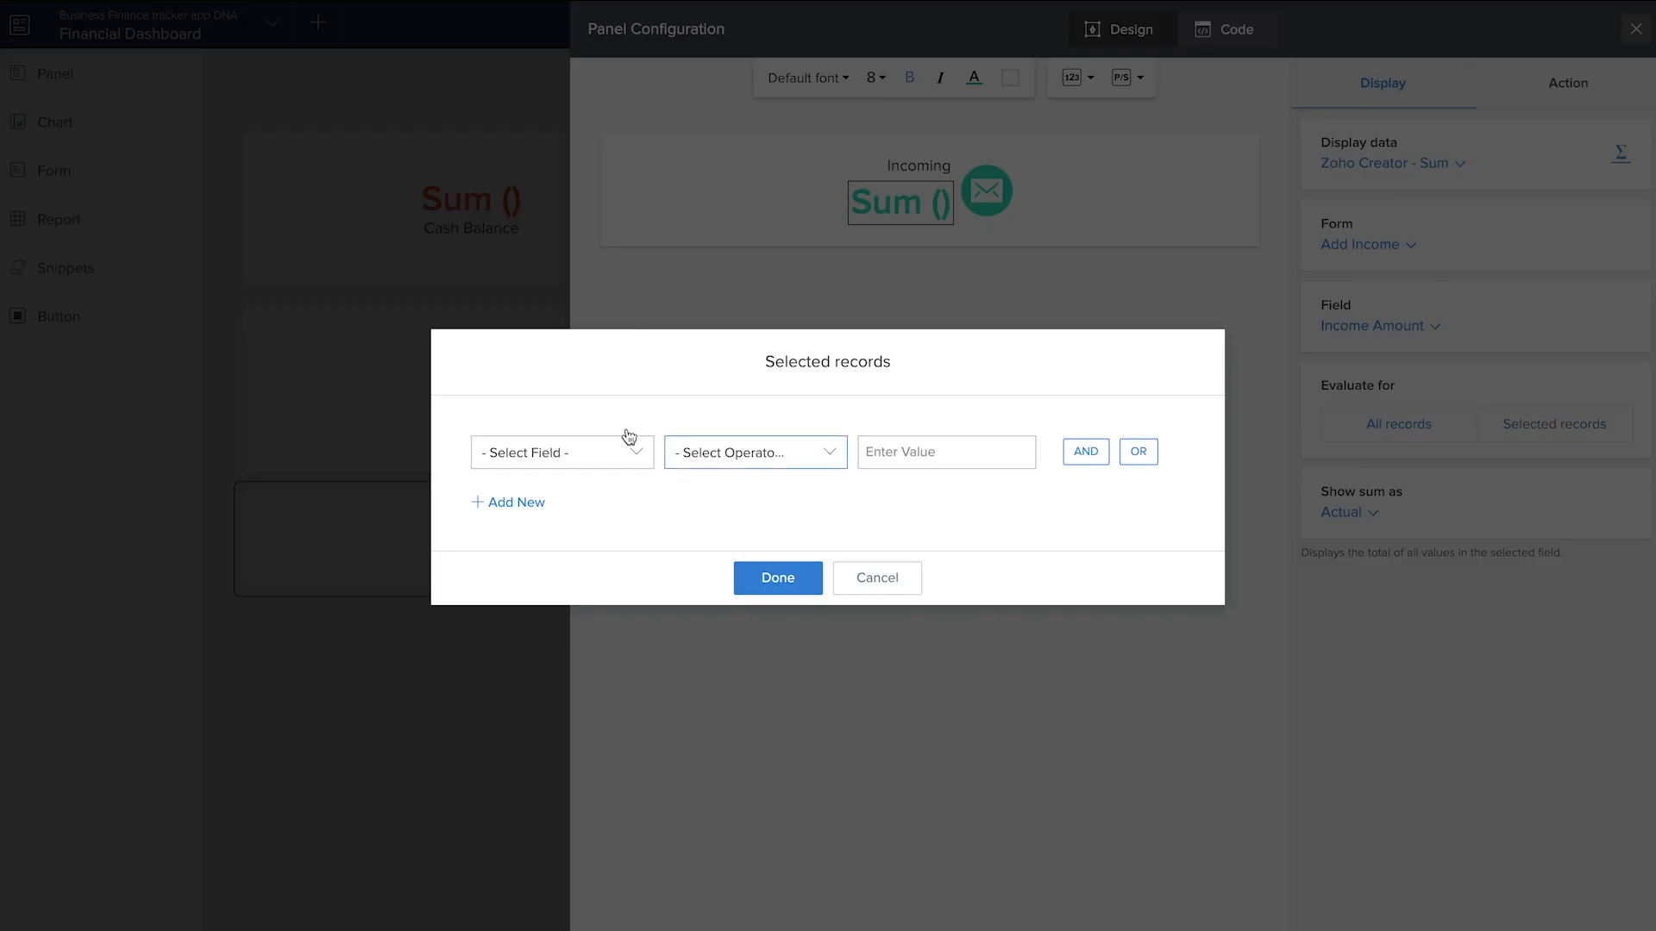
click(585, 450)
scroll(574, 592, down, 3)
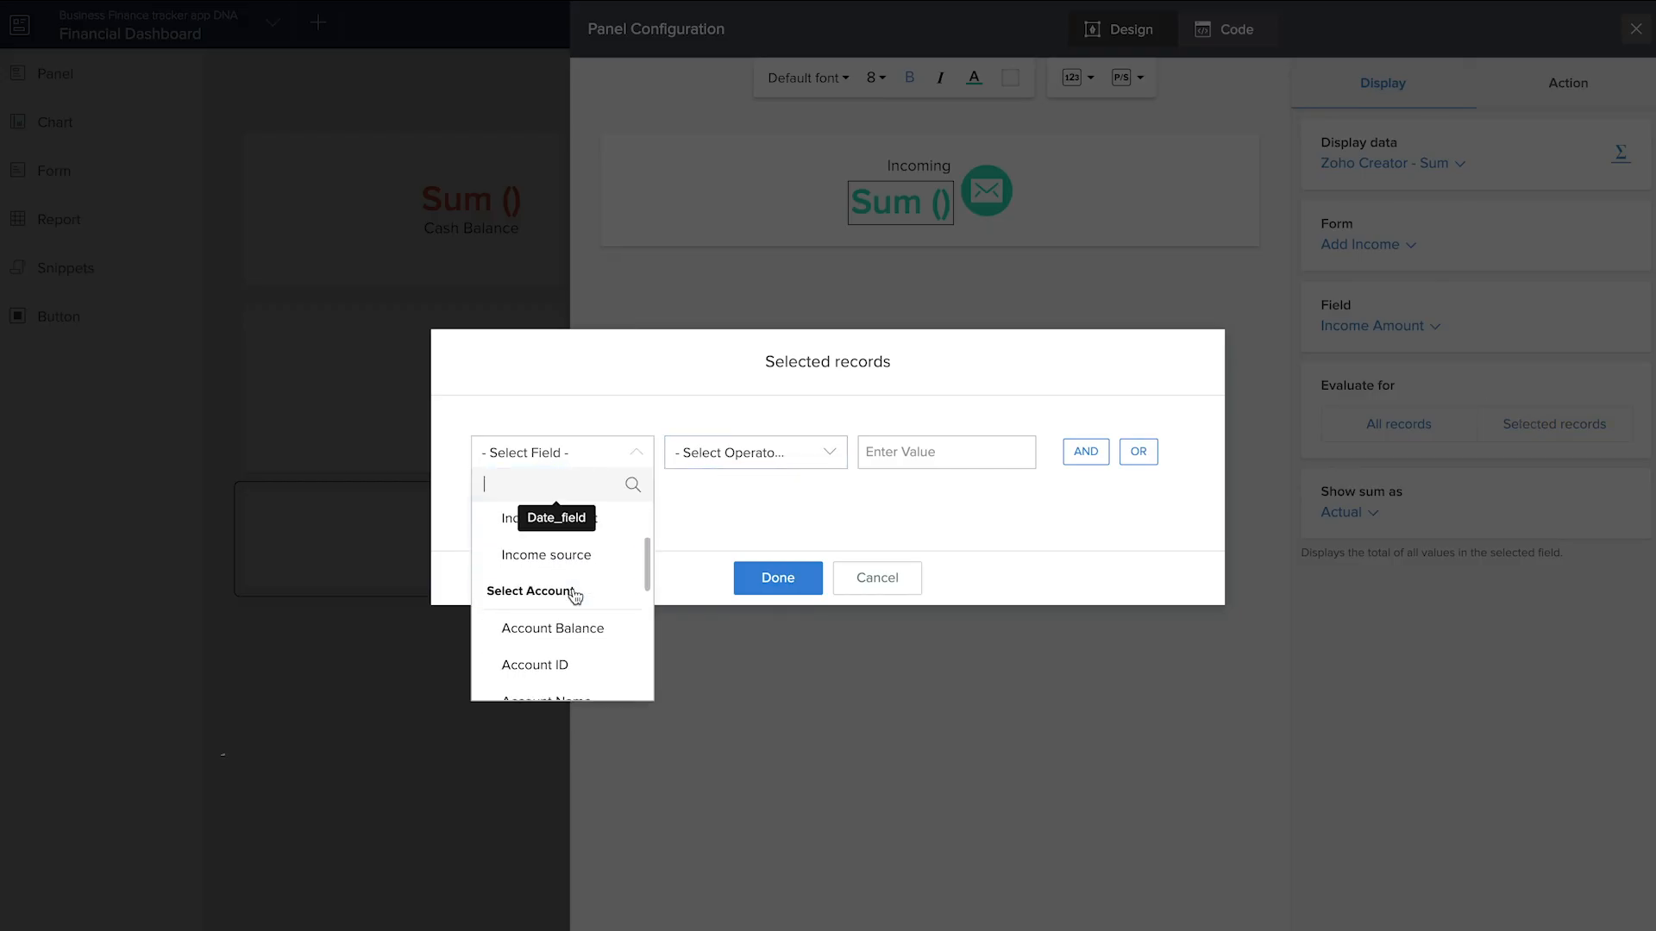
click(562, 674)
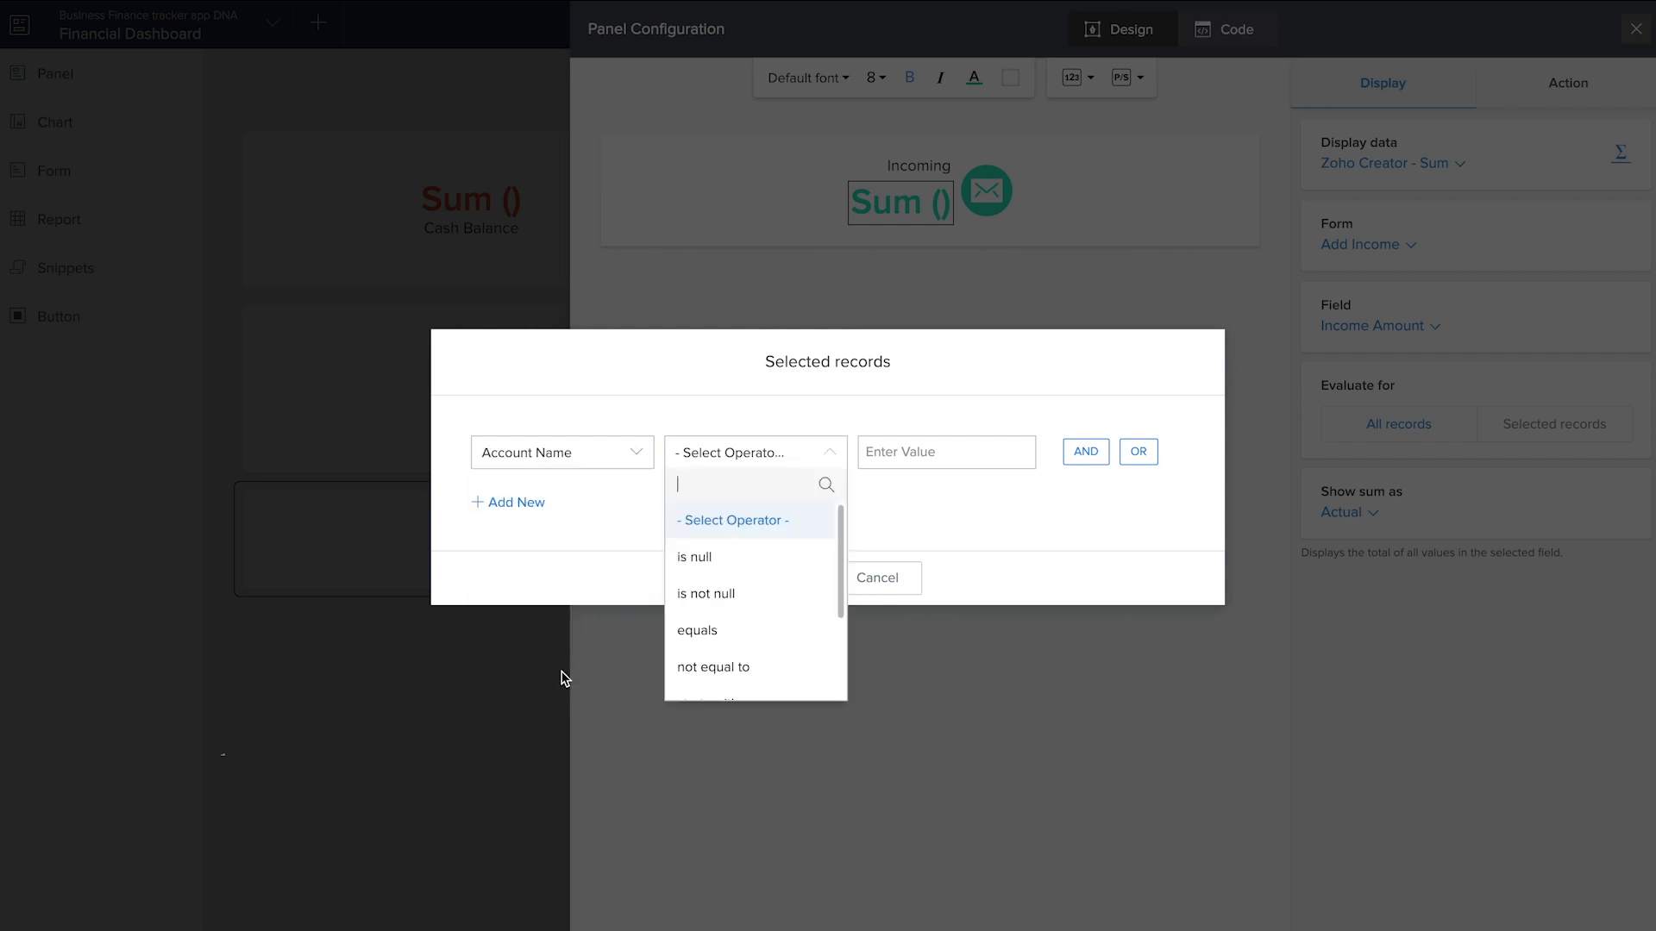
click(573, 466)
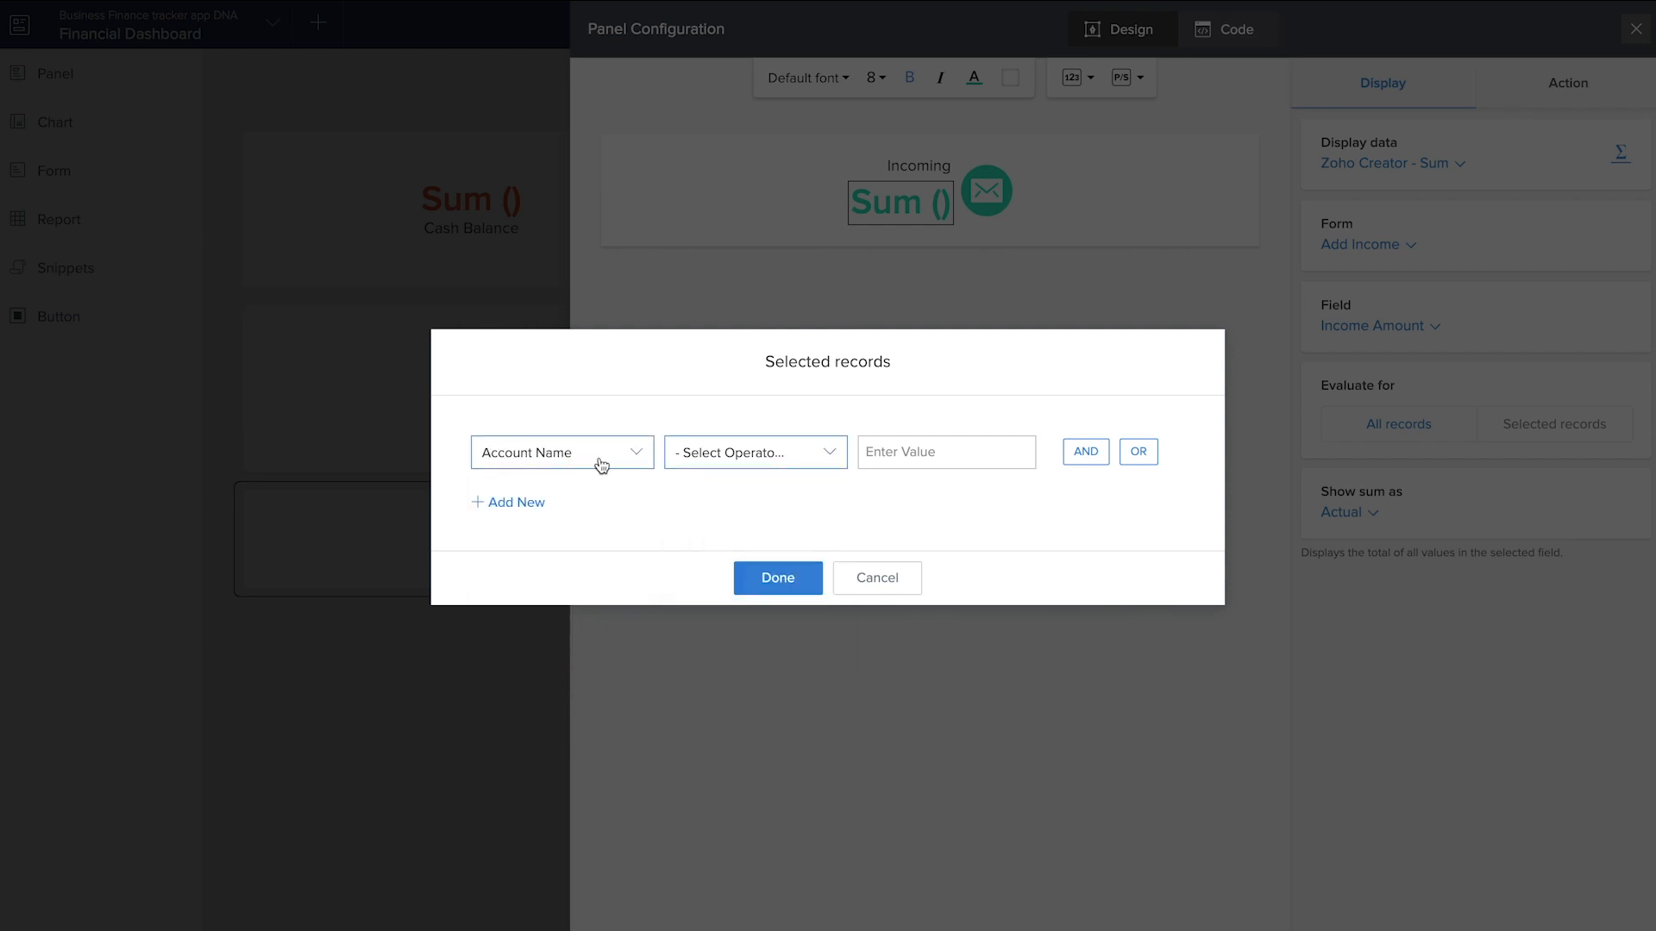
Restrict the income sum to records whose Date is in this month
click(599, 465)
scroll(573, 639, down, 2)
scroll(576, 640, down, 3)
scroll(576, 640, up, 6)
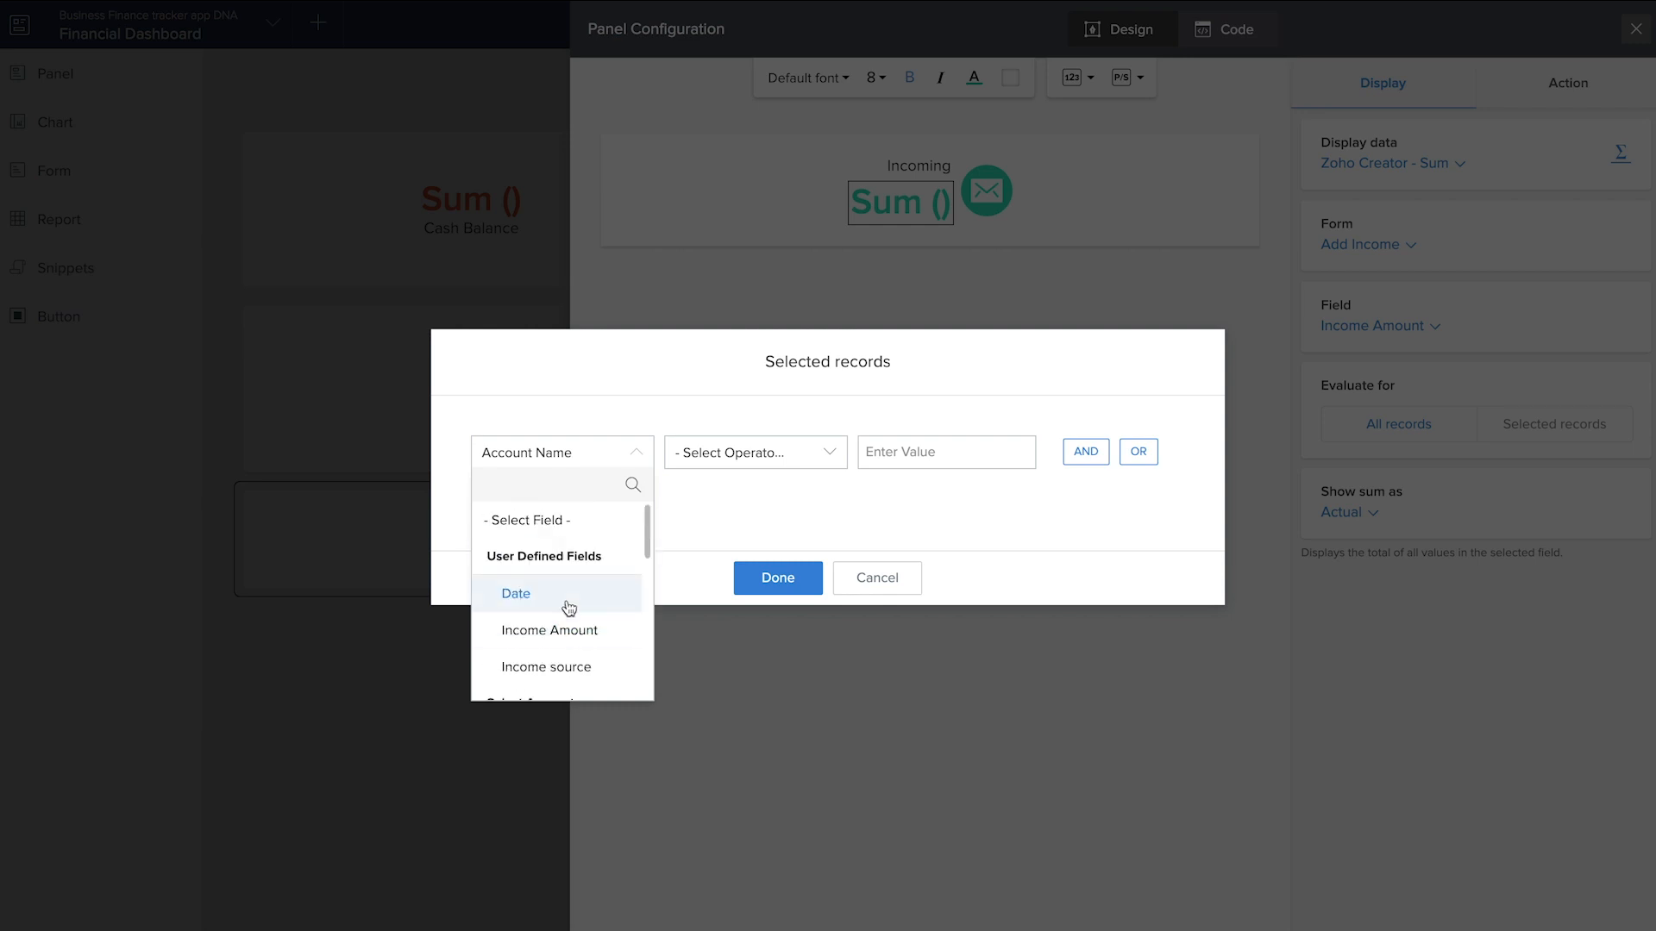
click(571, 603)
scroll(735, 625, down, 5)
scroll(736, 625, down, 5)
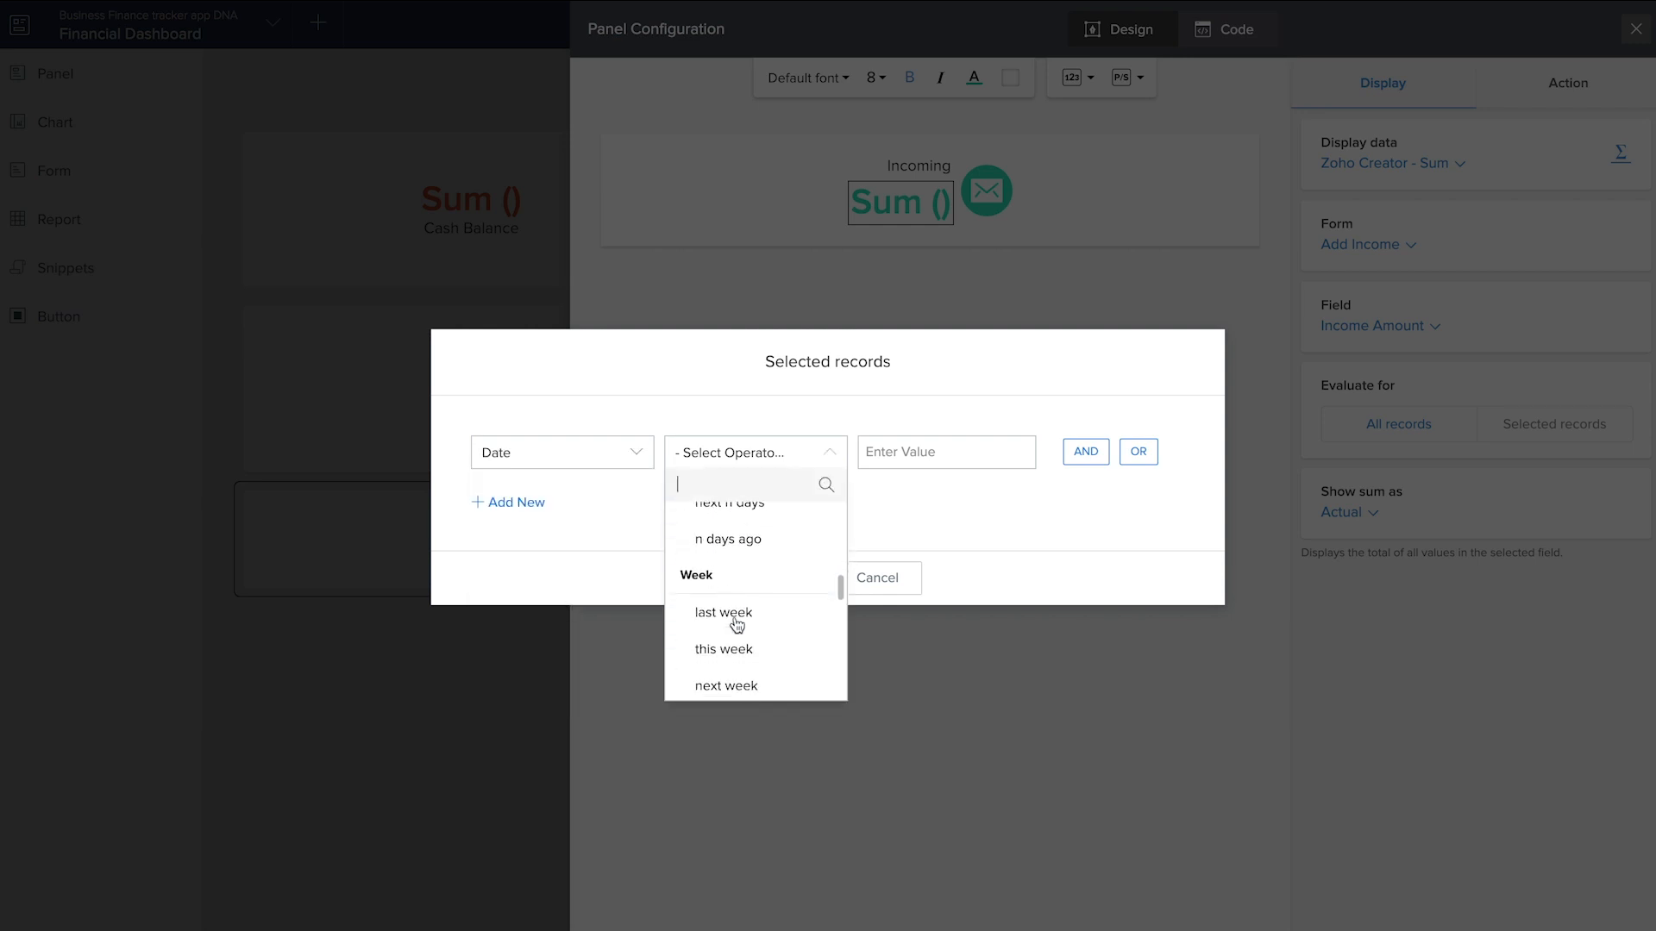
click(715, 624)
click(799, 592)
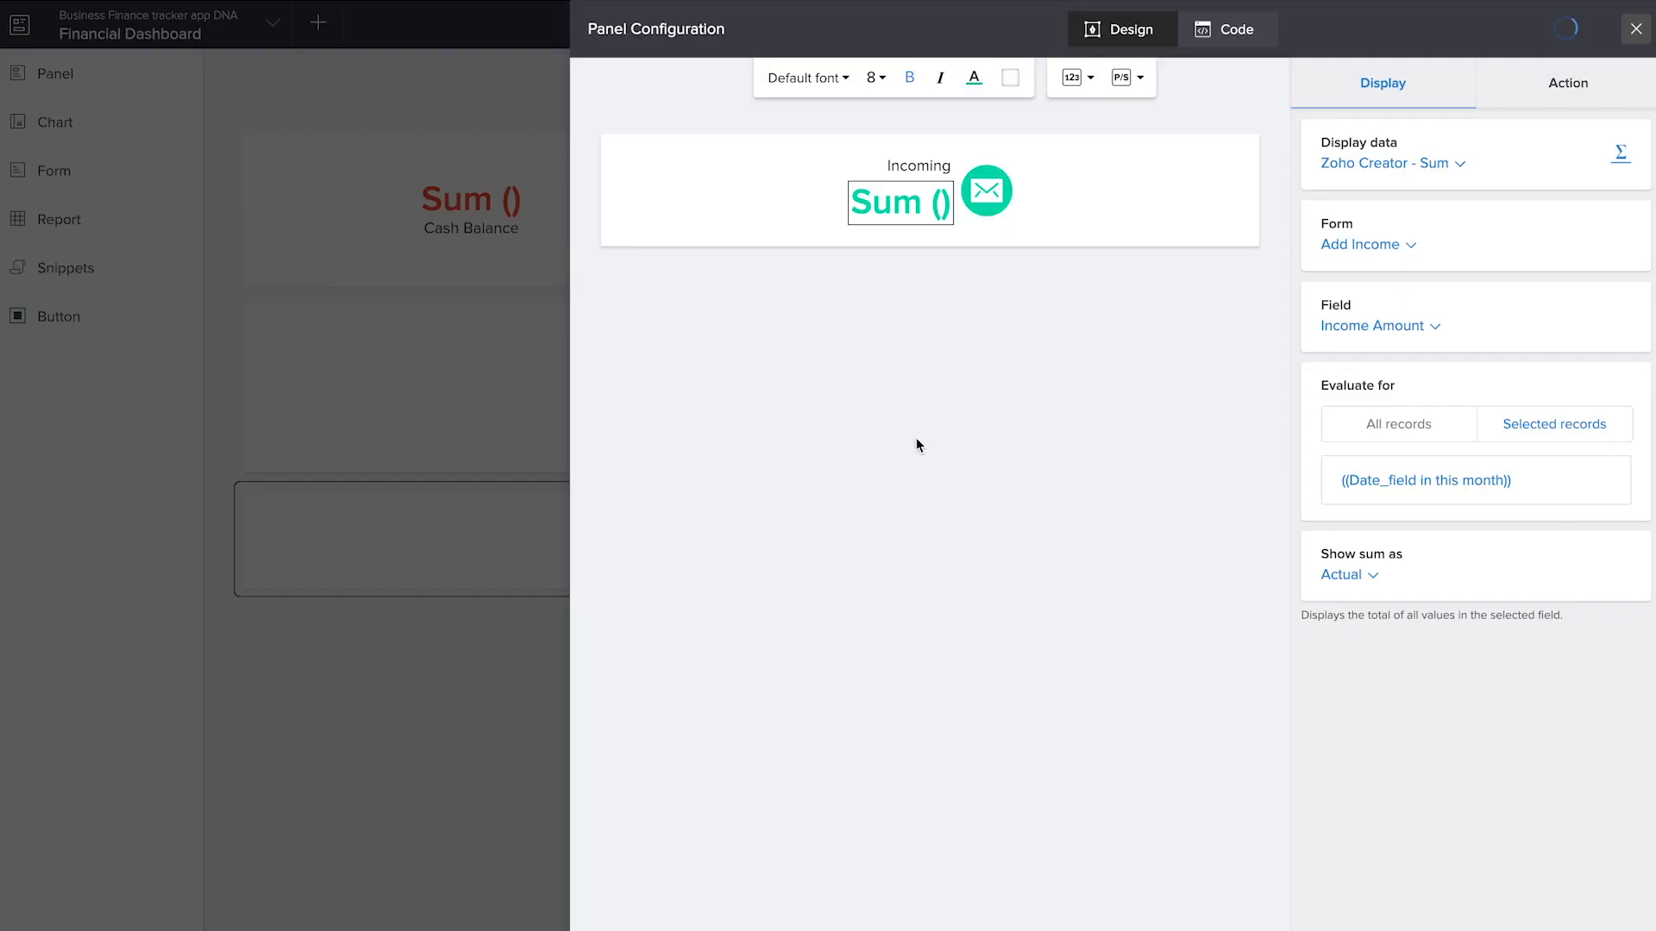
Extend the panel's caption to read Incoming amount this month
click(922, 167)
click(1464, 248)
text(amount this month)
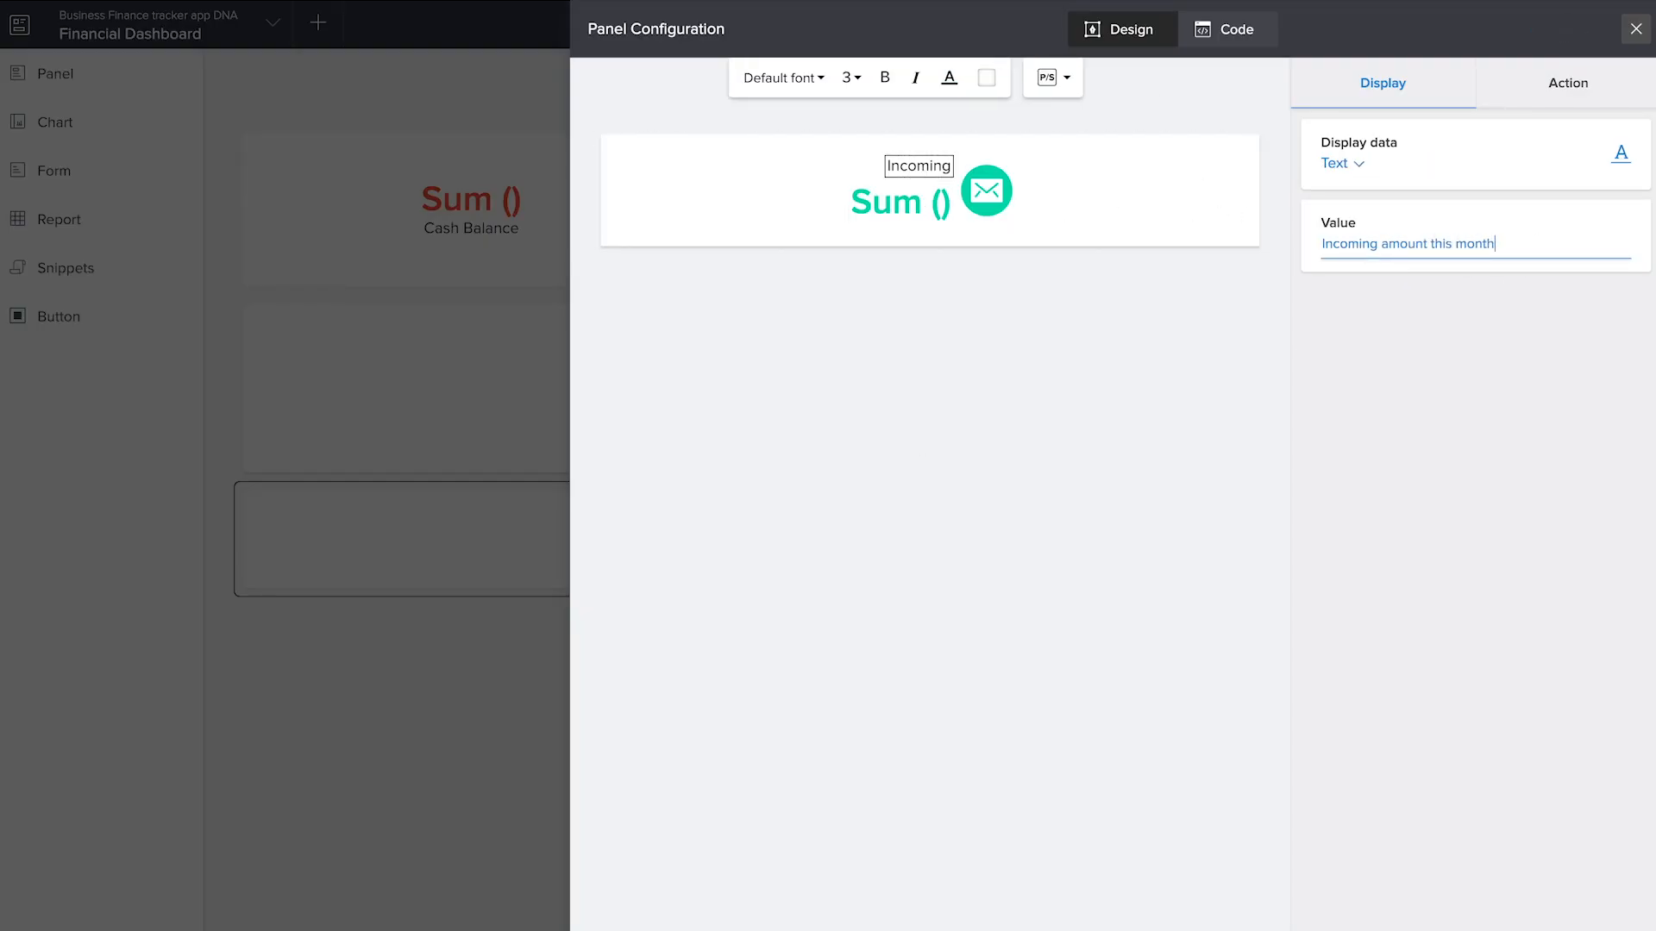
click(1218, 406)
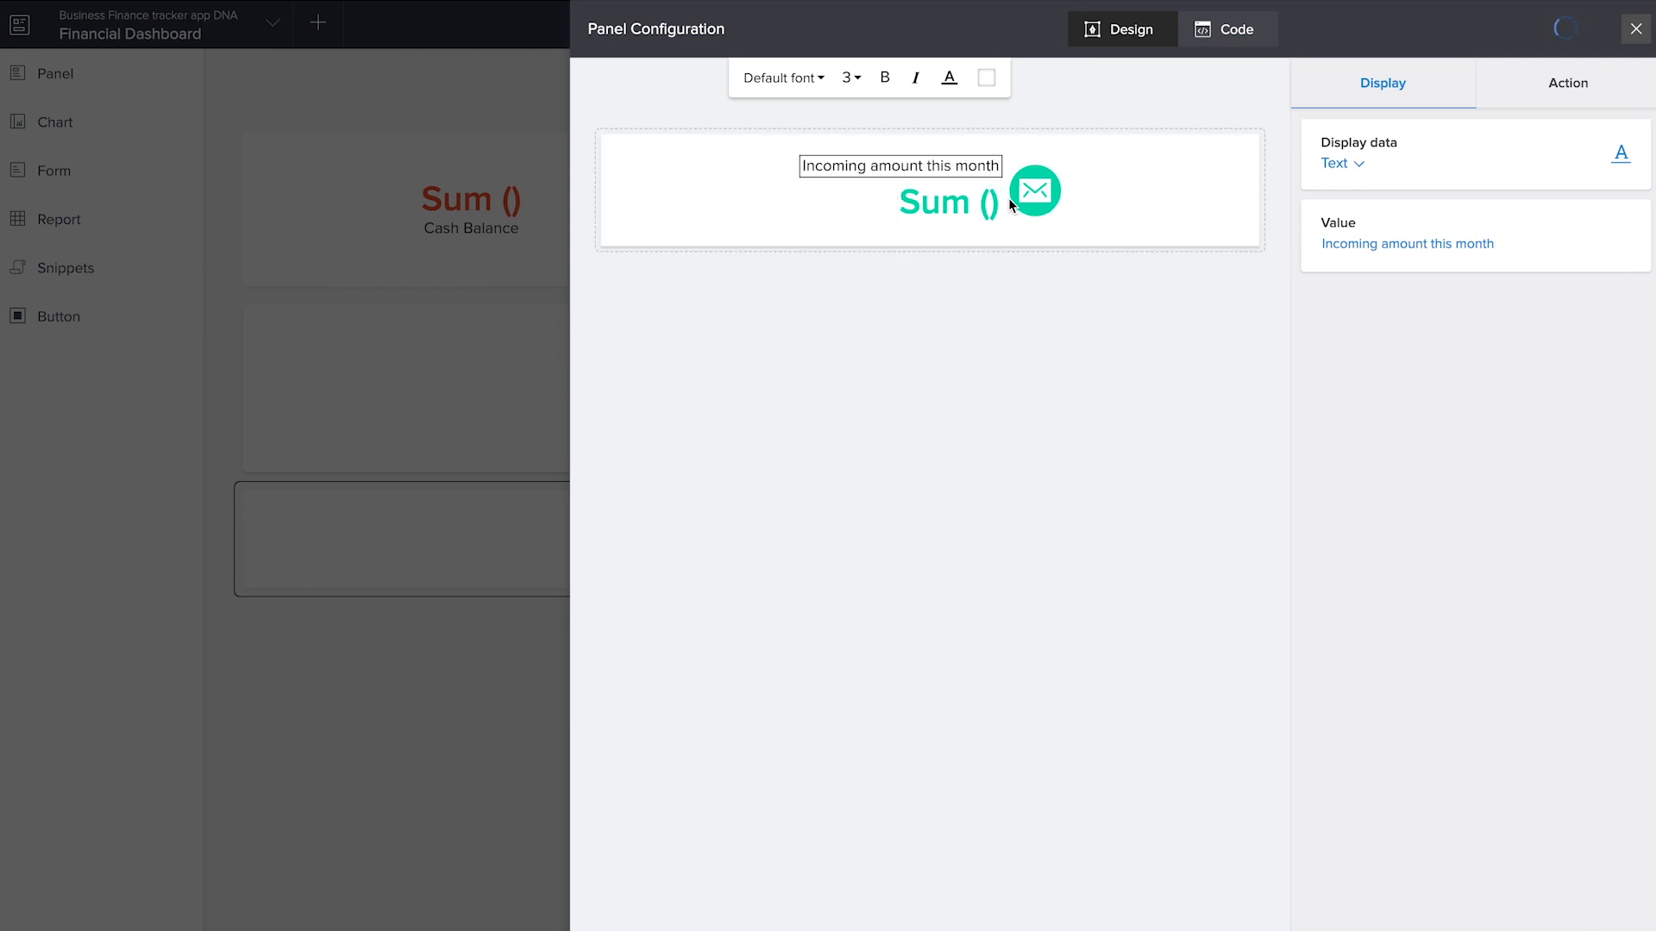
Replace the panel's envelope icon with the solid dollar icon, searching the icons for currency
click(1035, 199)
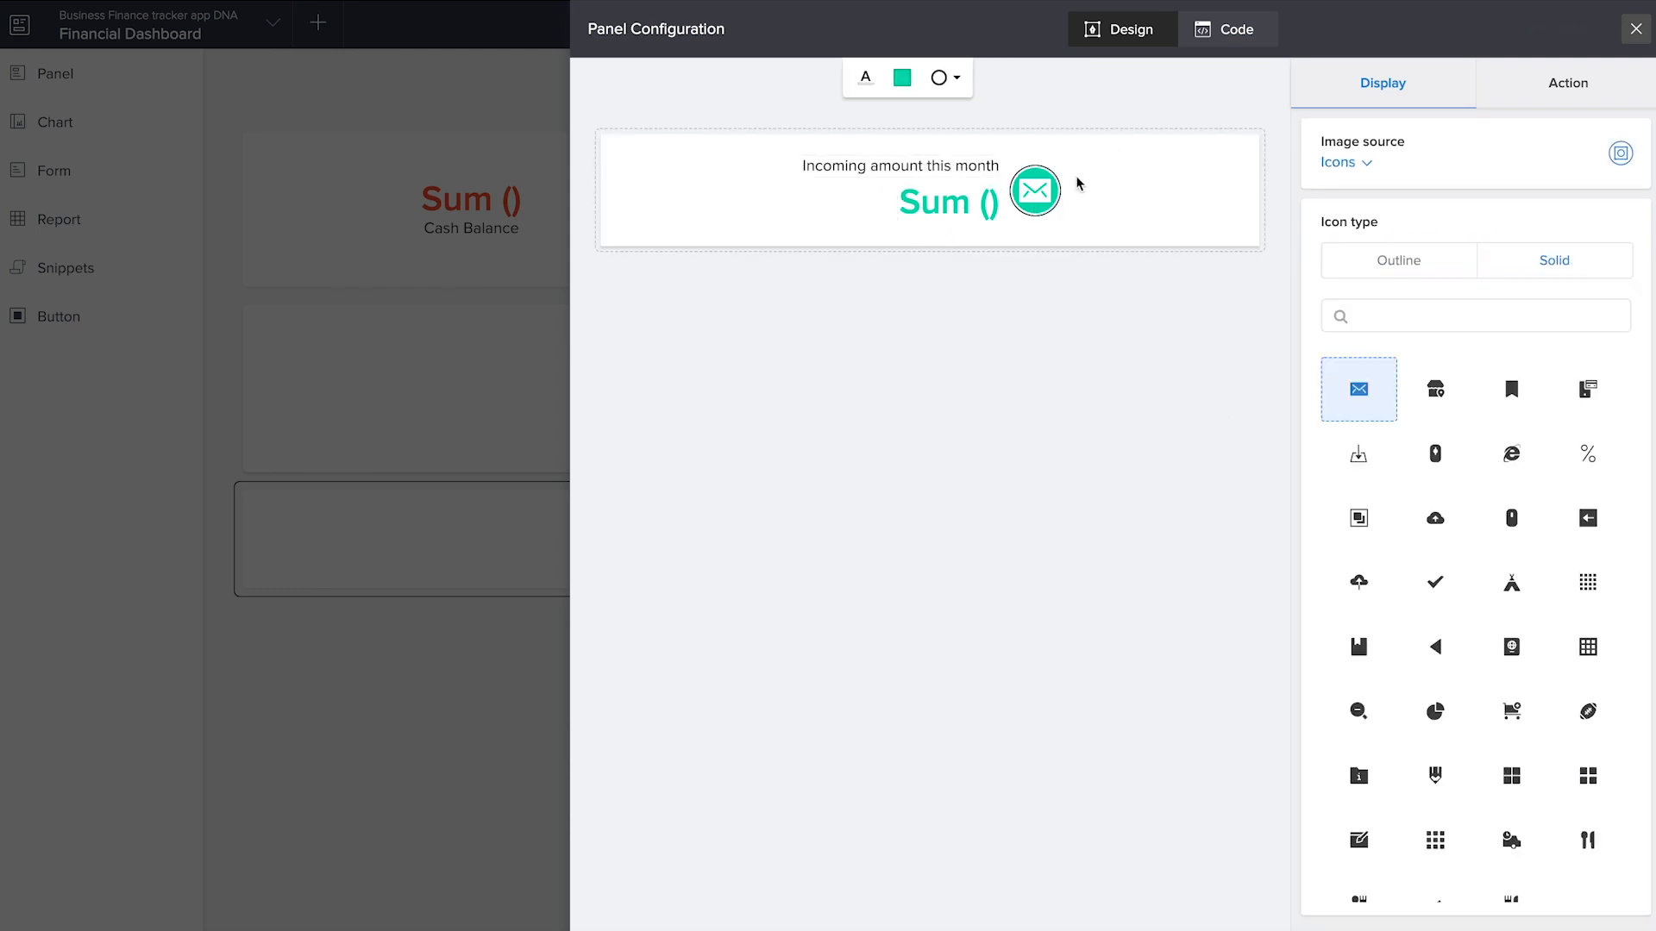
click(1434, 314)
text(currency)
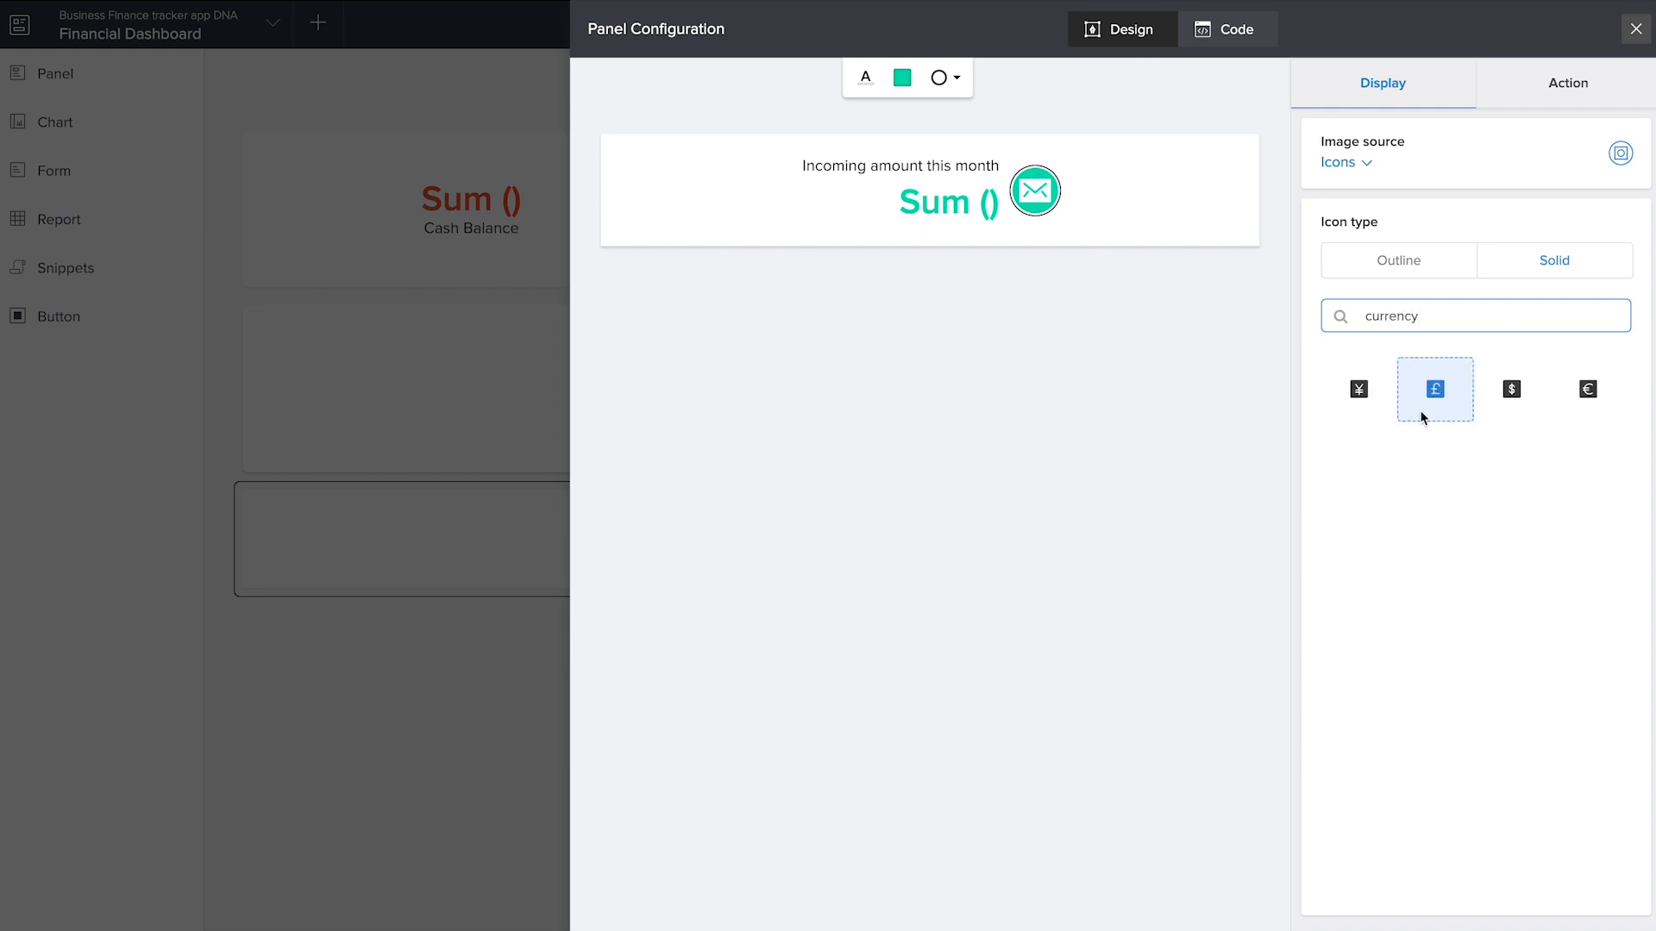
click(1511, 392)
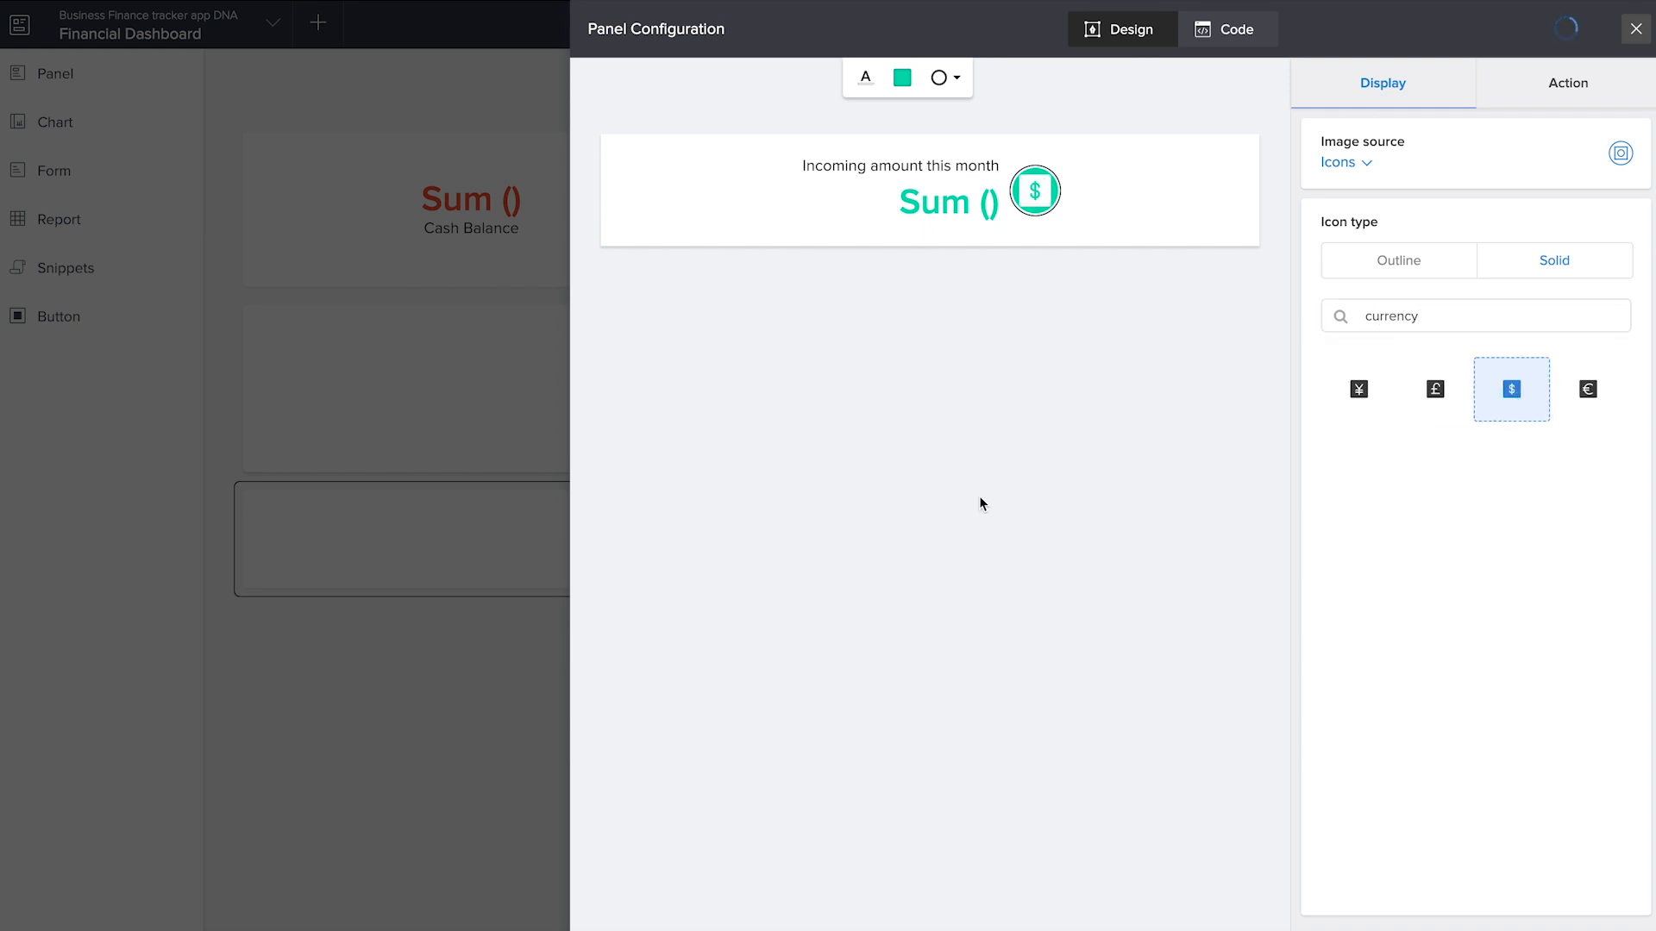
click(929, 173)
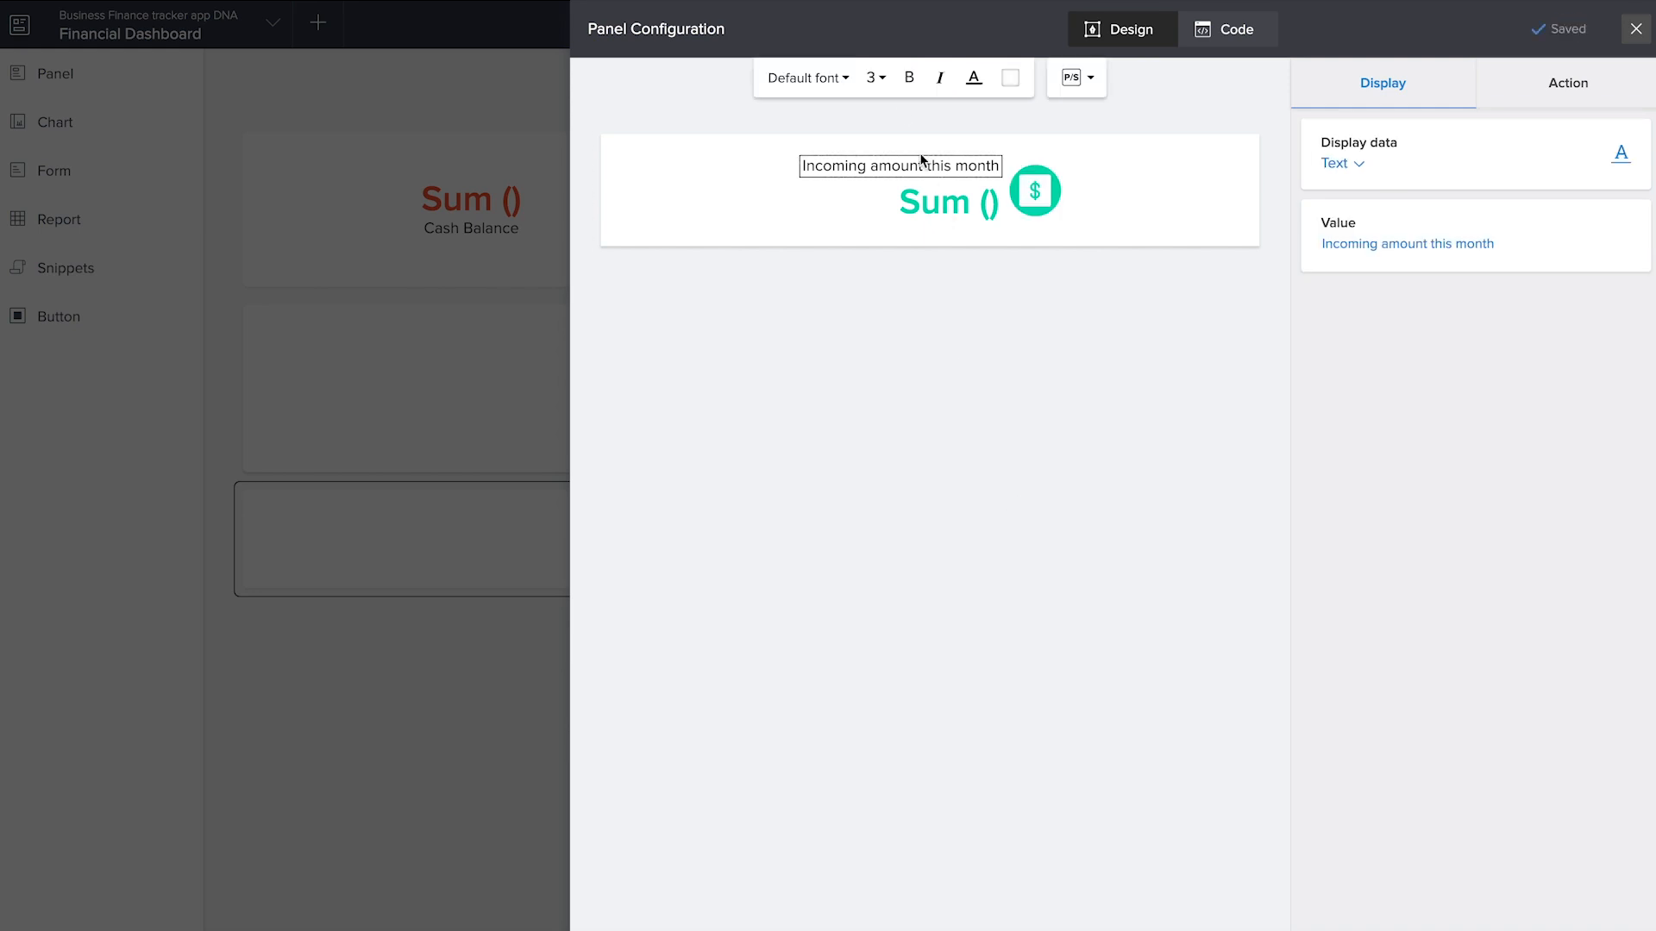
click(1011, 79)
click(990, 128)
Set the background color of the whole incoming amount panel to green
click(1128, 193)
click(902, 78)
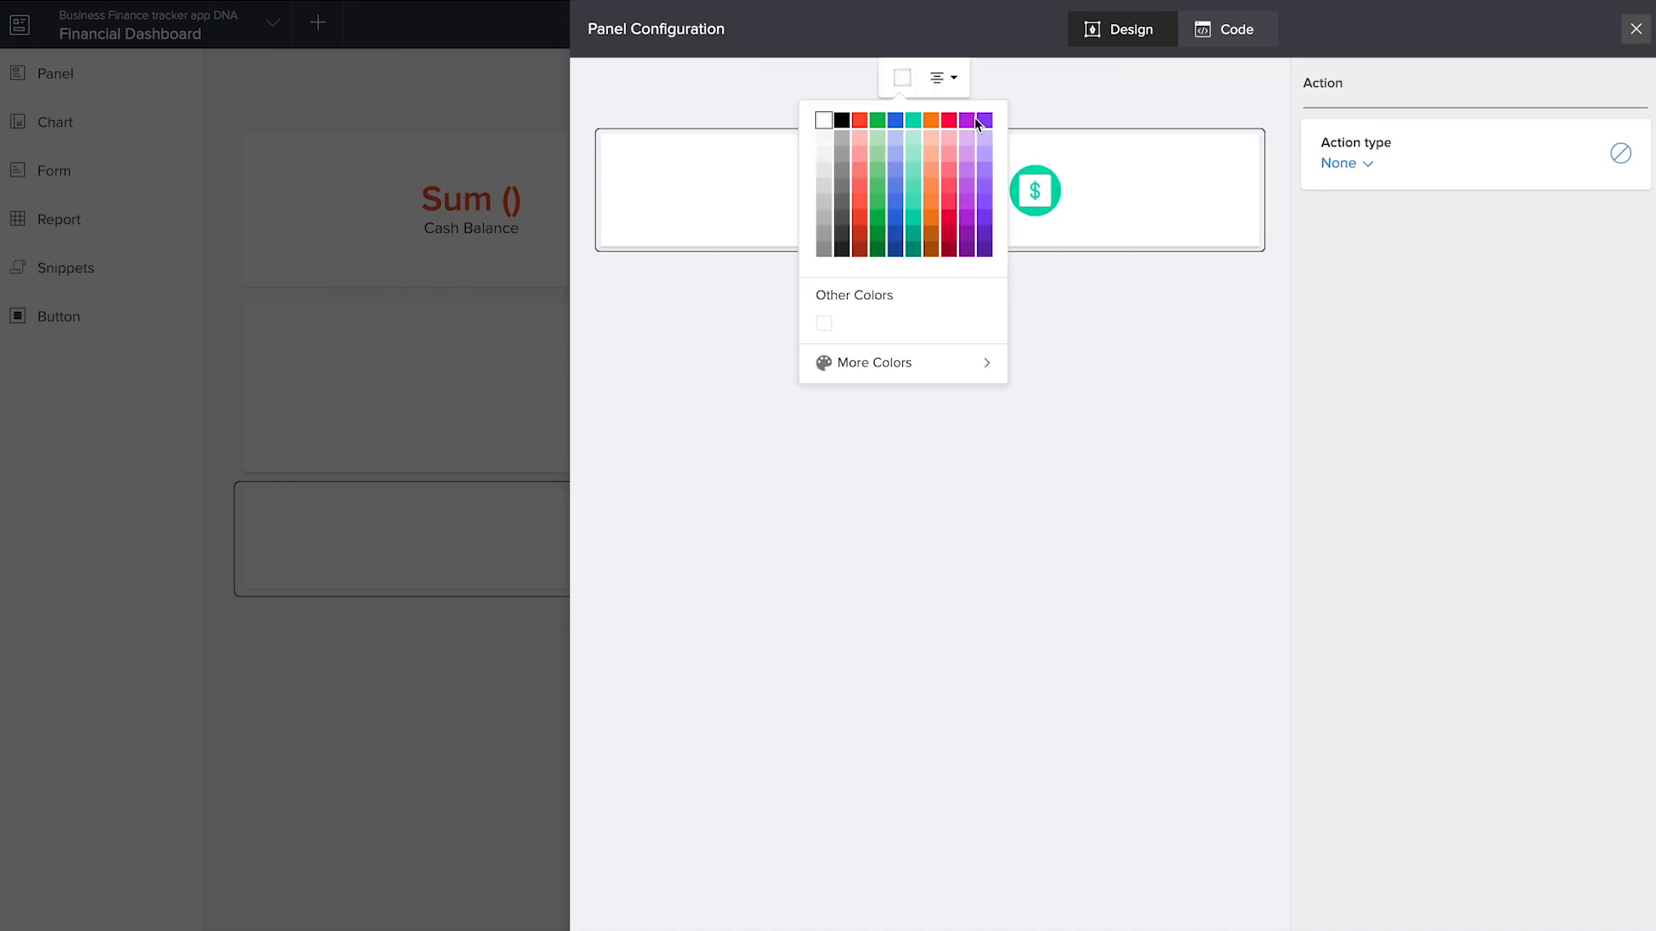
click(880, 121)
Set the incoming panel's action to open the All Incomes report and close the panel configuration
click(1349, 163)
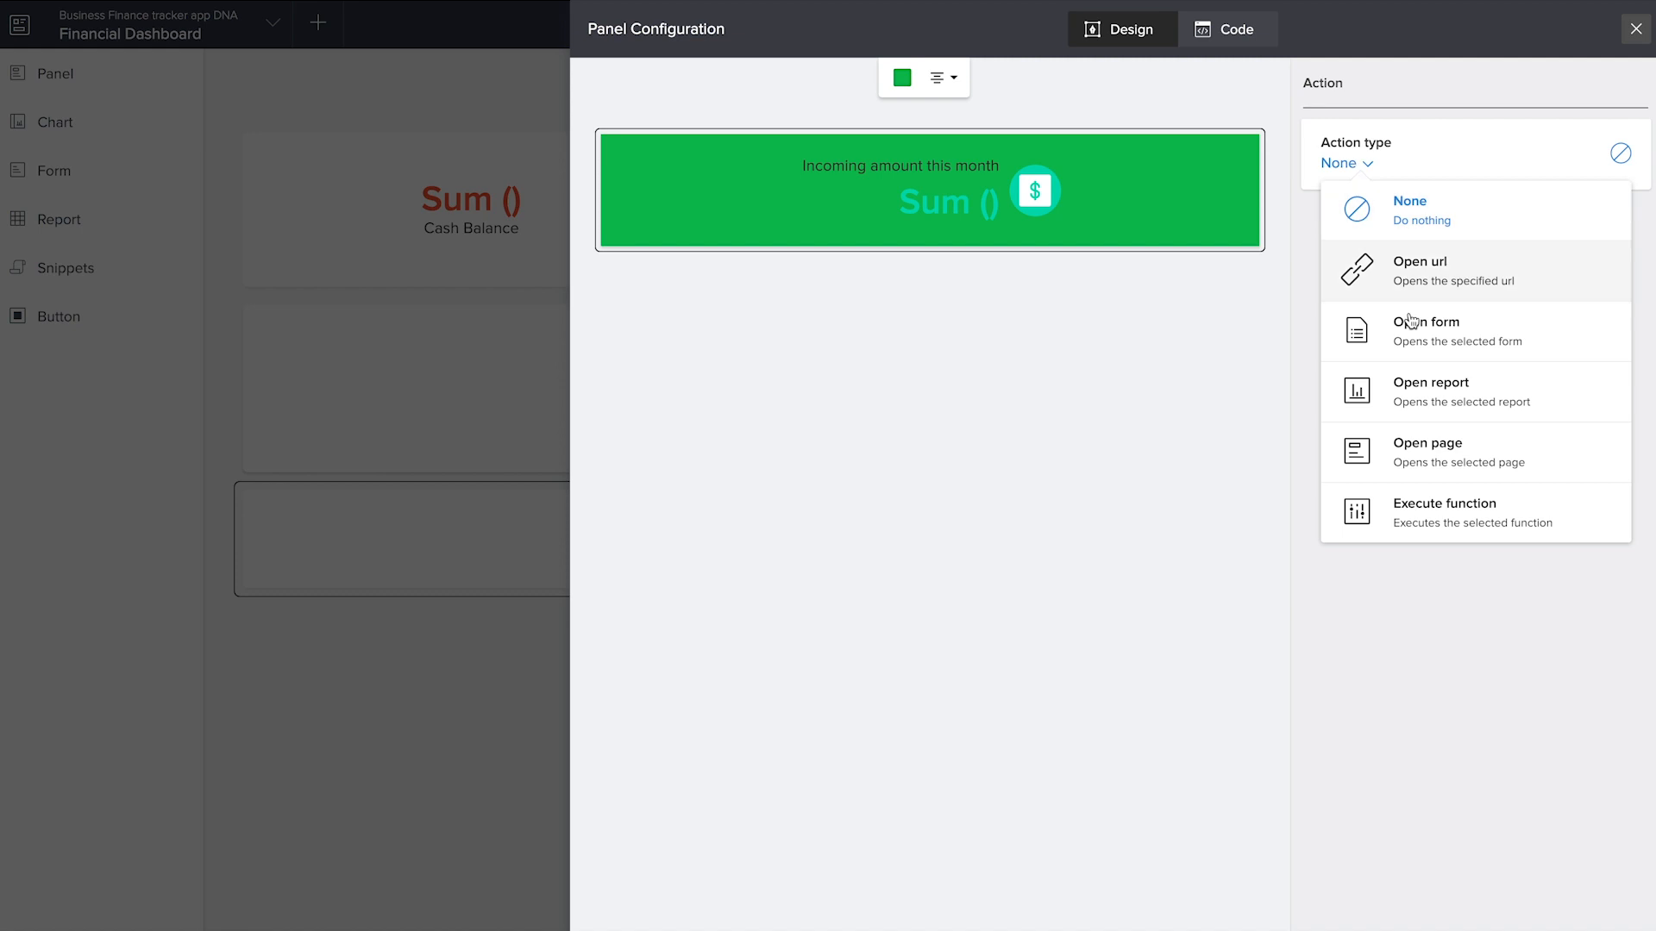
click(1406, 384)
click(1411, 321)
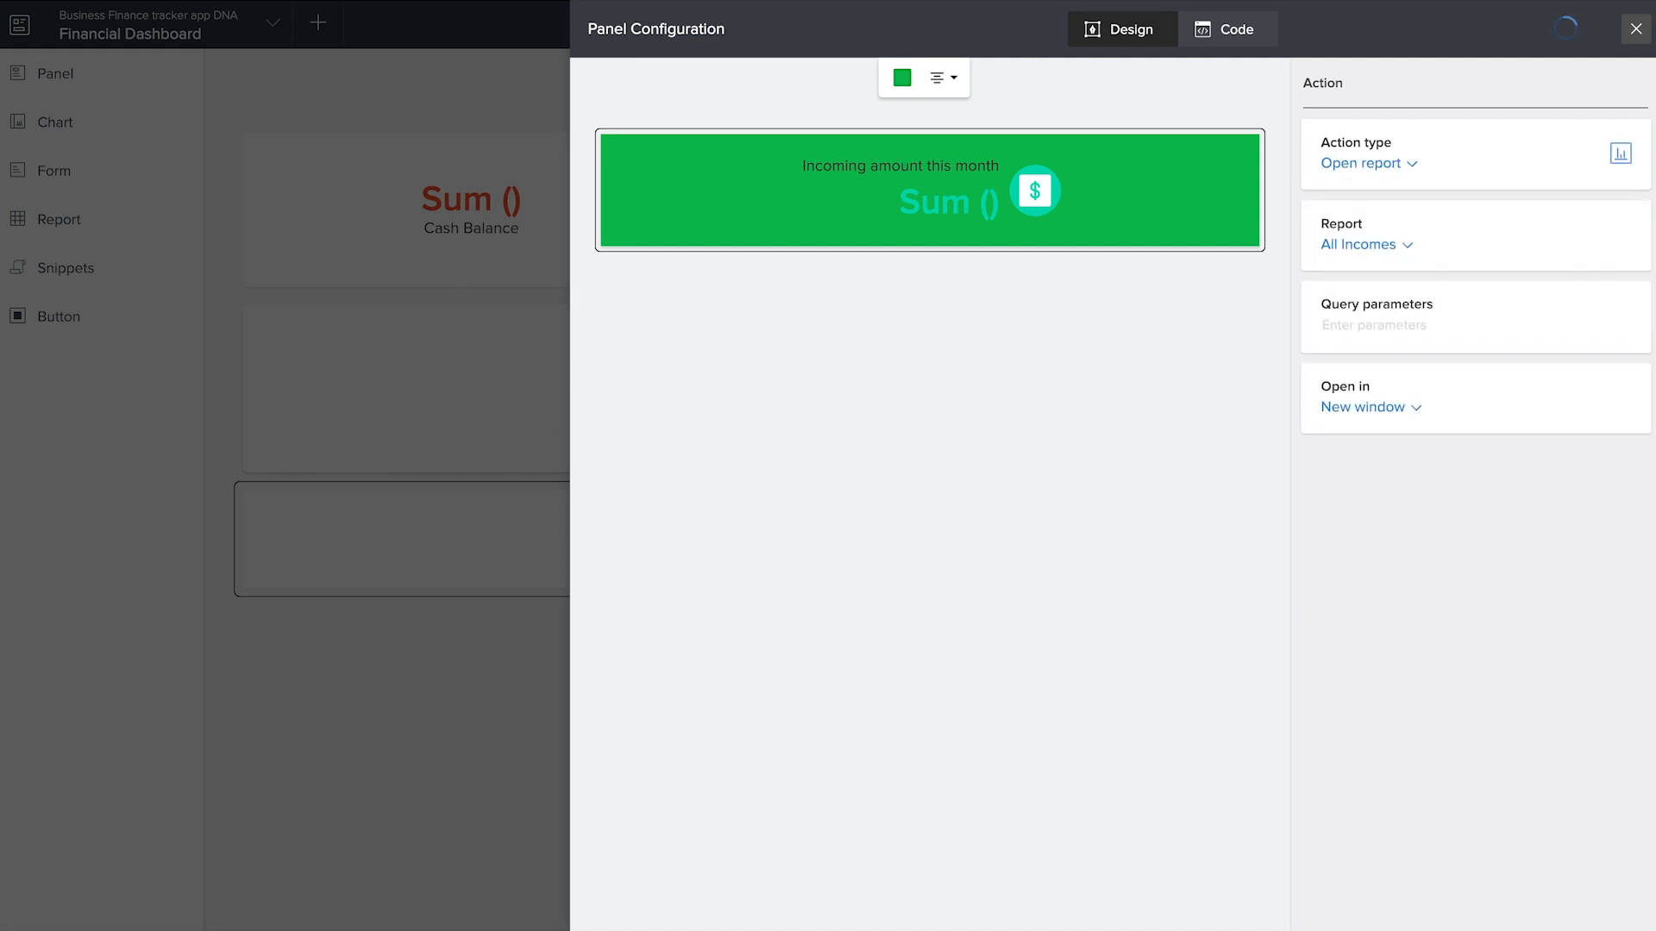
click(1635, 29)
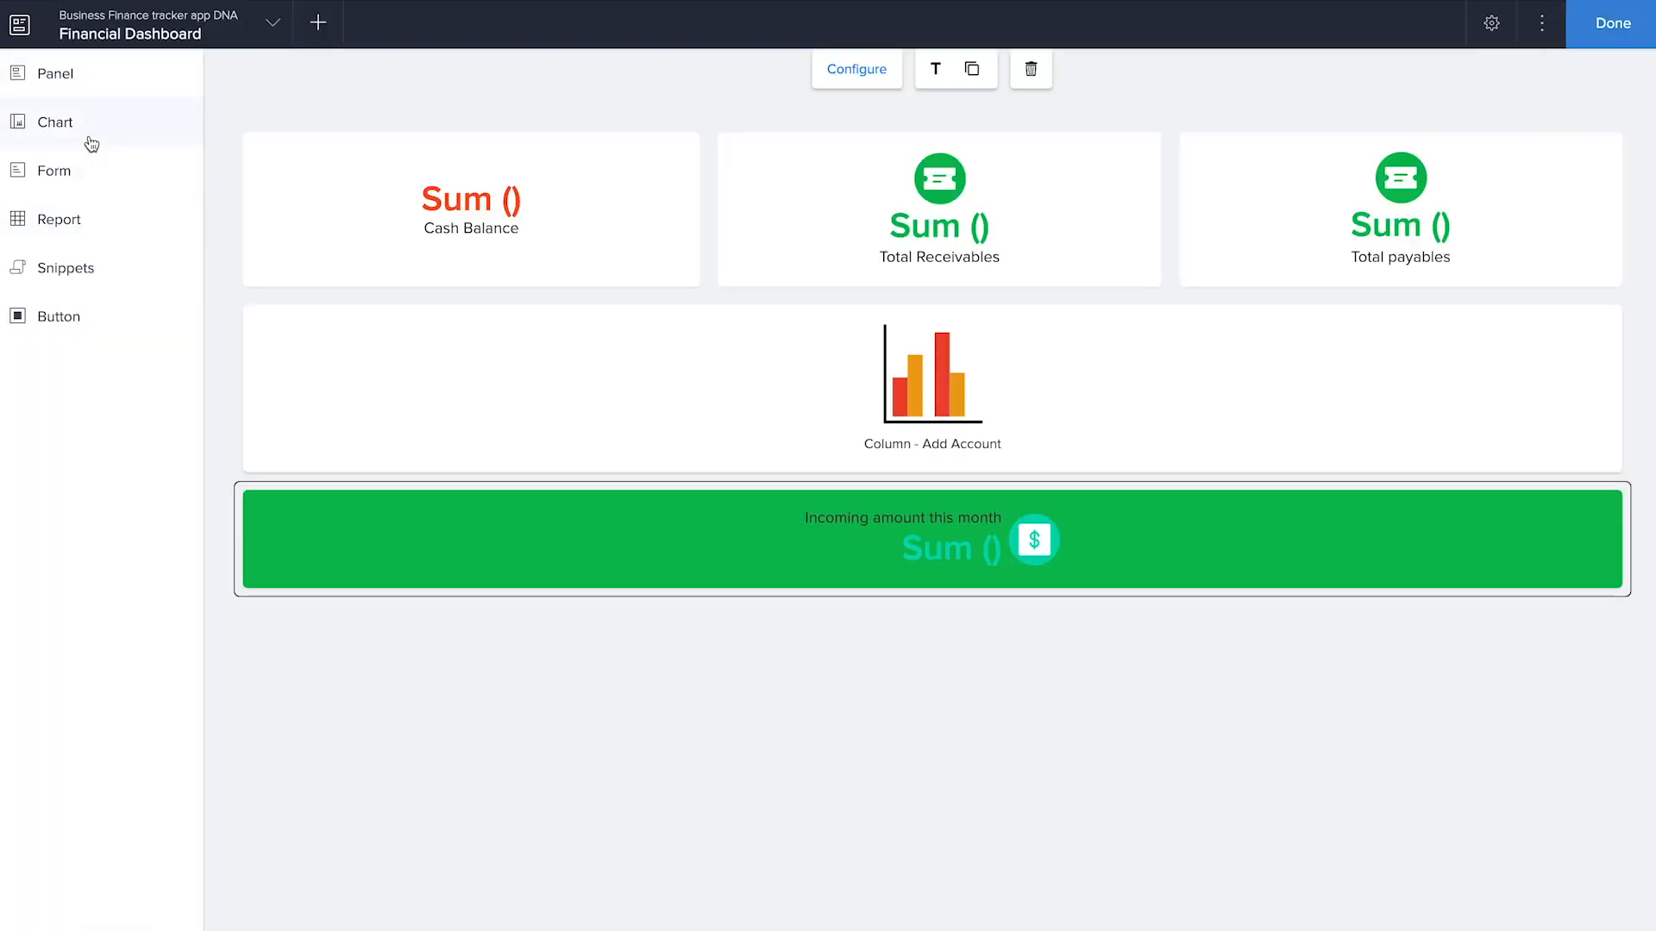
Place a New employees this month panel below the green panel and set its caption to Outgoing amount
click(73, 92)
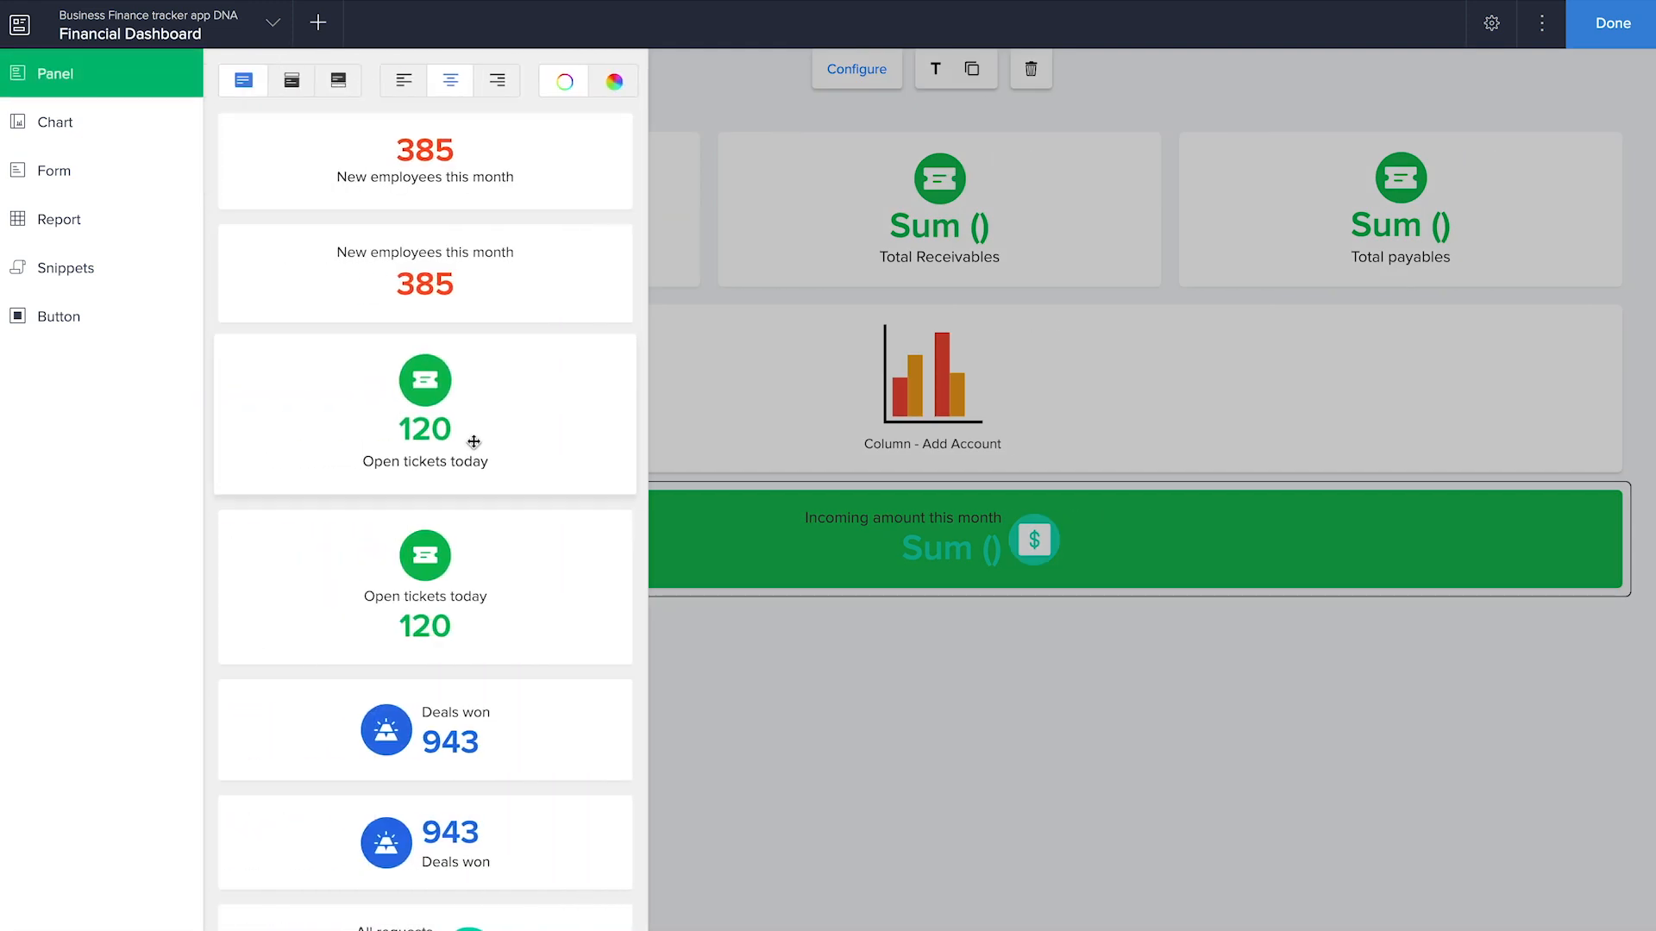
drag(496, 437, 1197, 579)
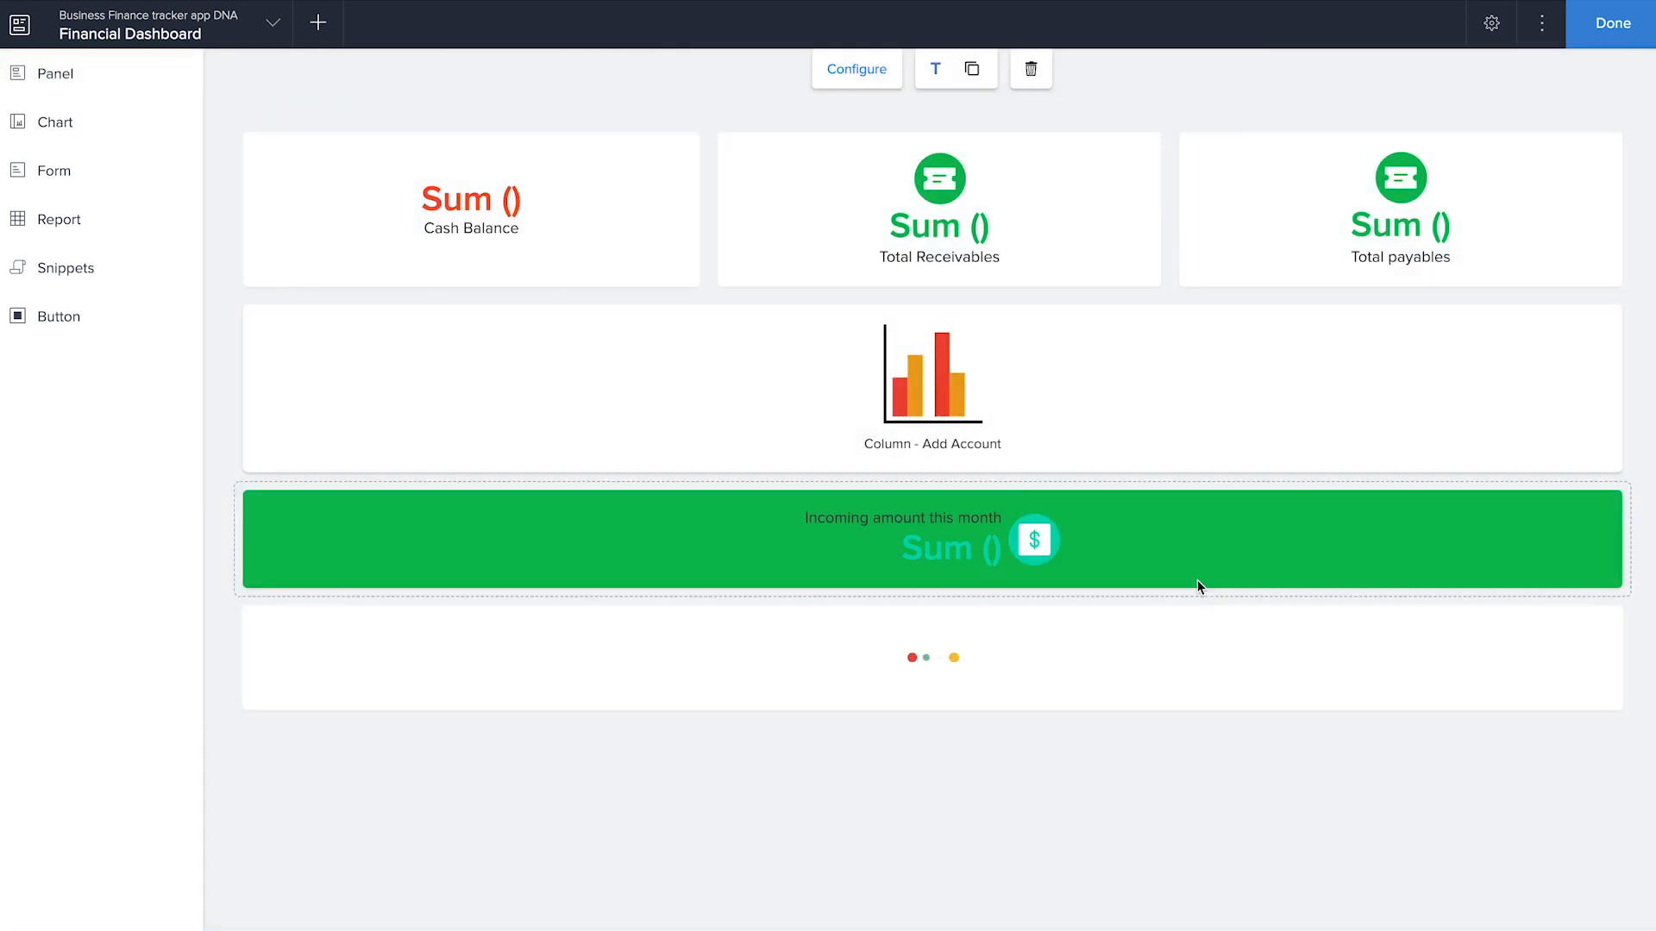
click(979, 167)
drag(1532, 261, 1331, 259)
text(Outgoing amount)
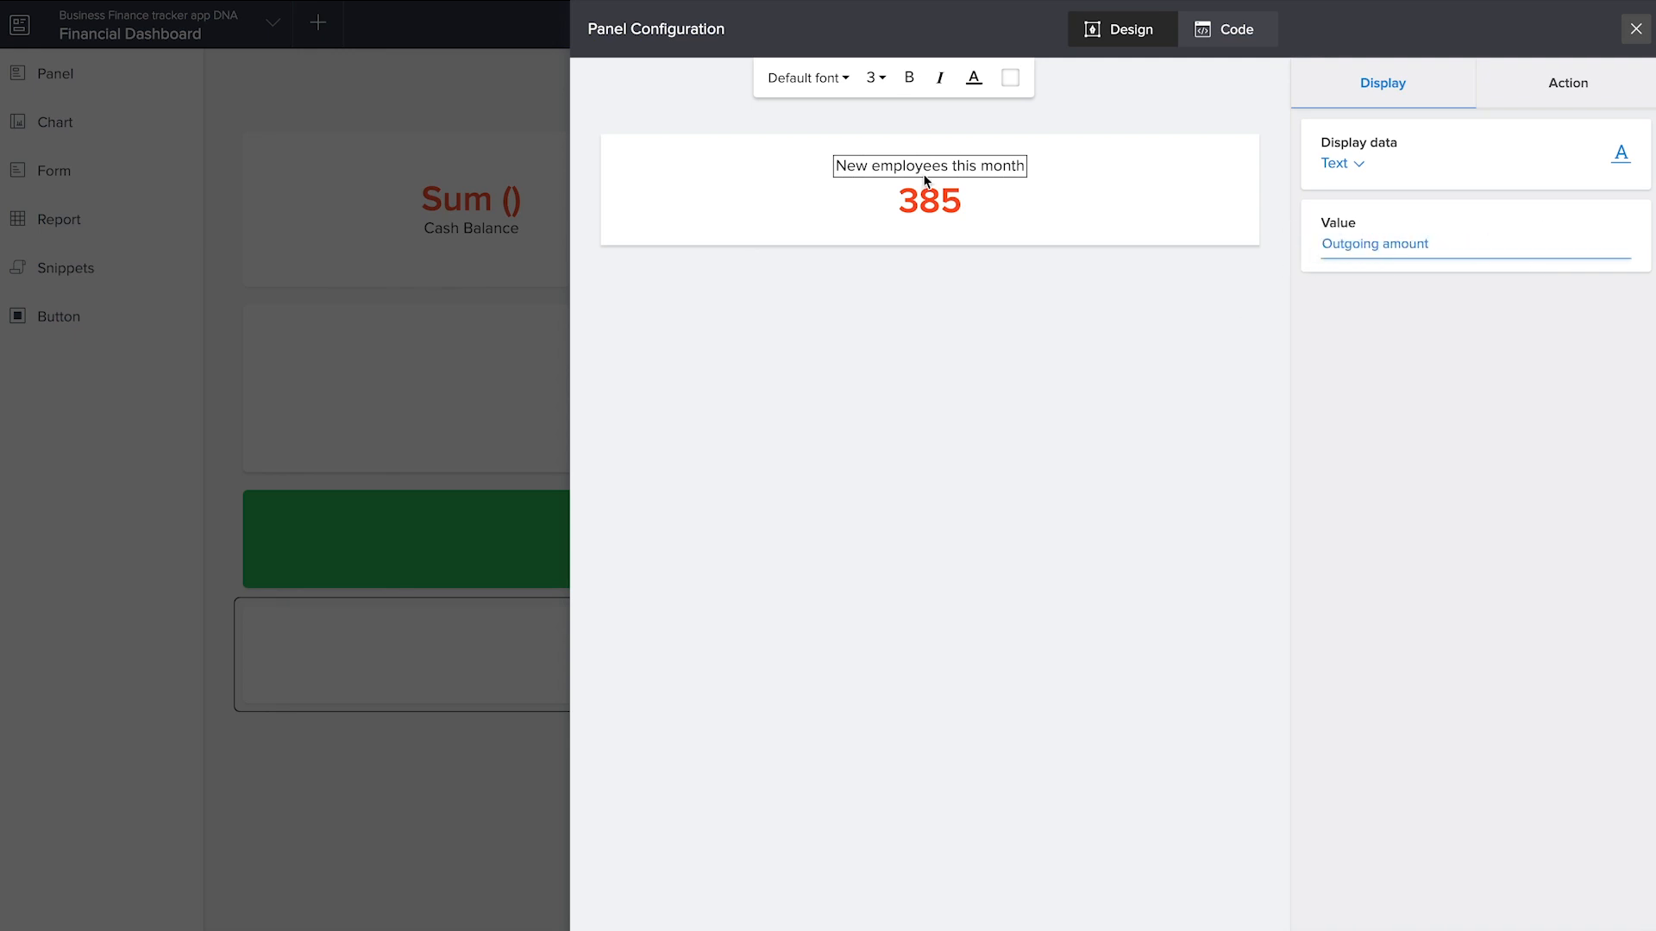
Set the Outgoing amount panel's number to the sum of Account Balance from the Add Expense form
click(928, 196)
click(1472, 259)
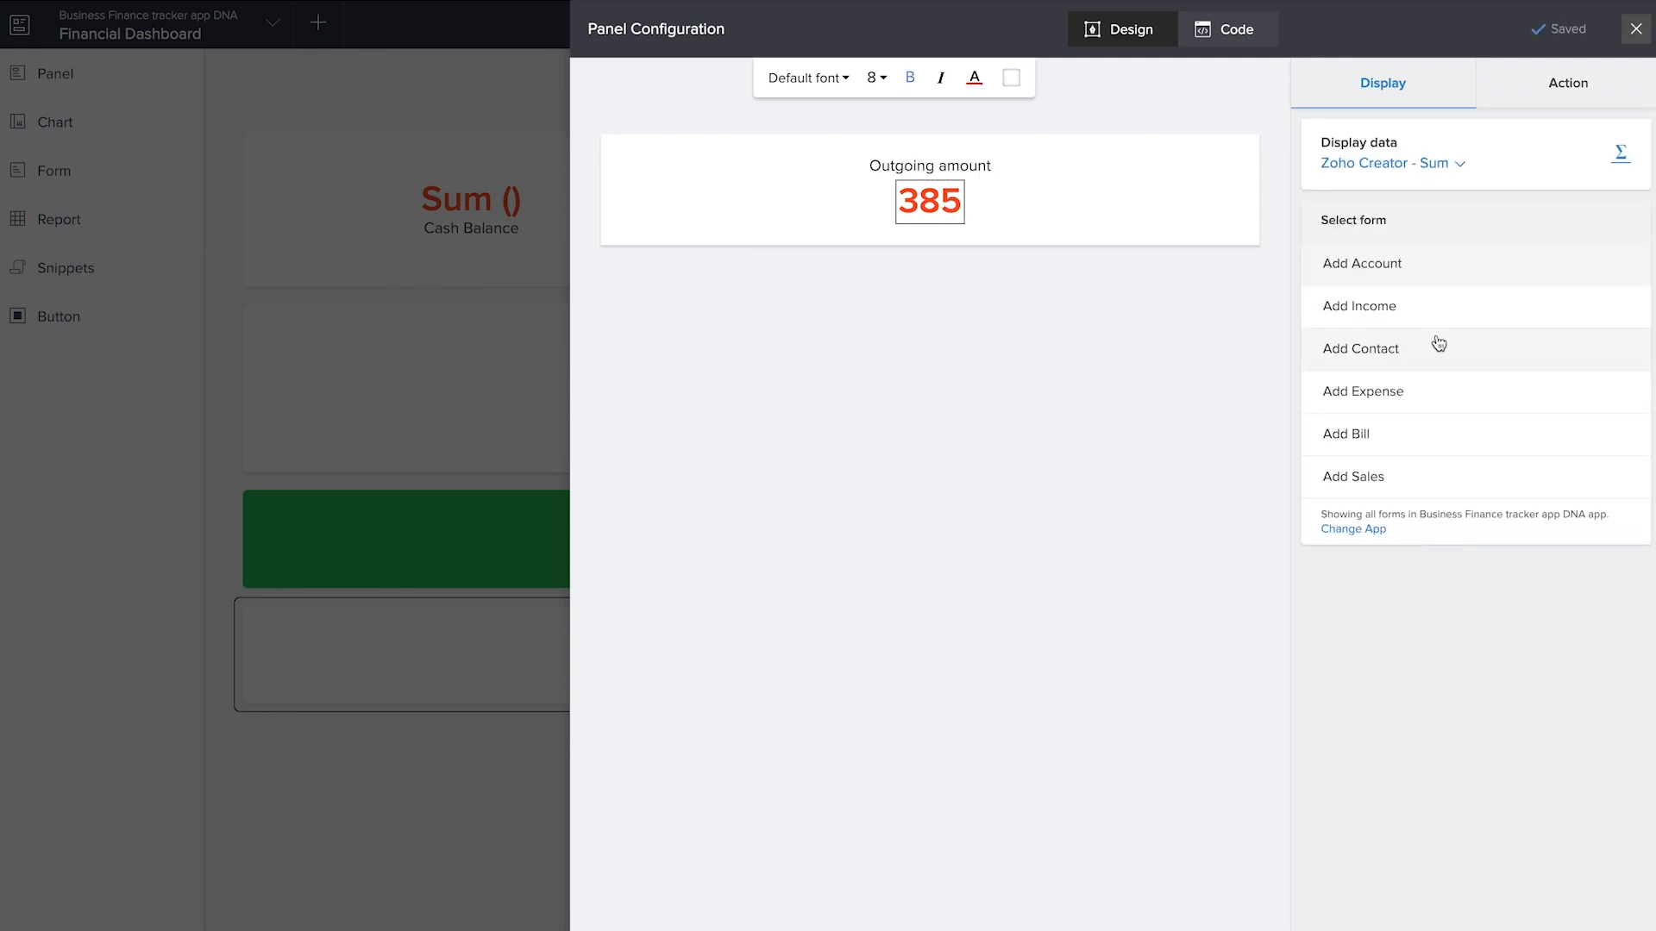
click(1427, 396)
click(1419, 417)
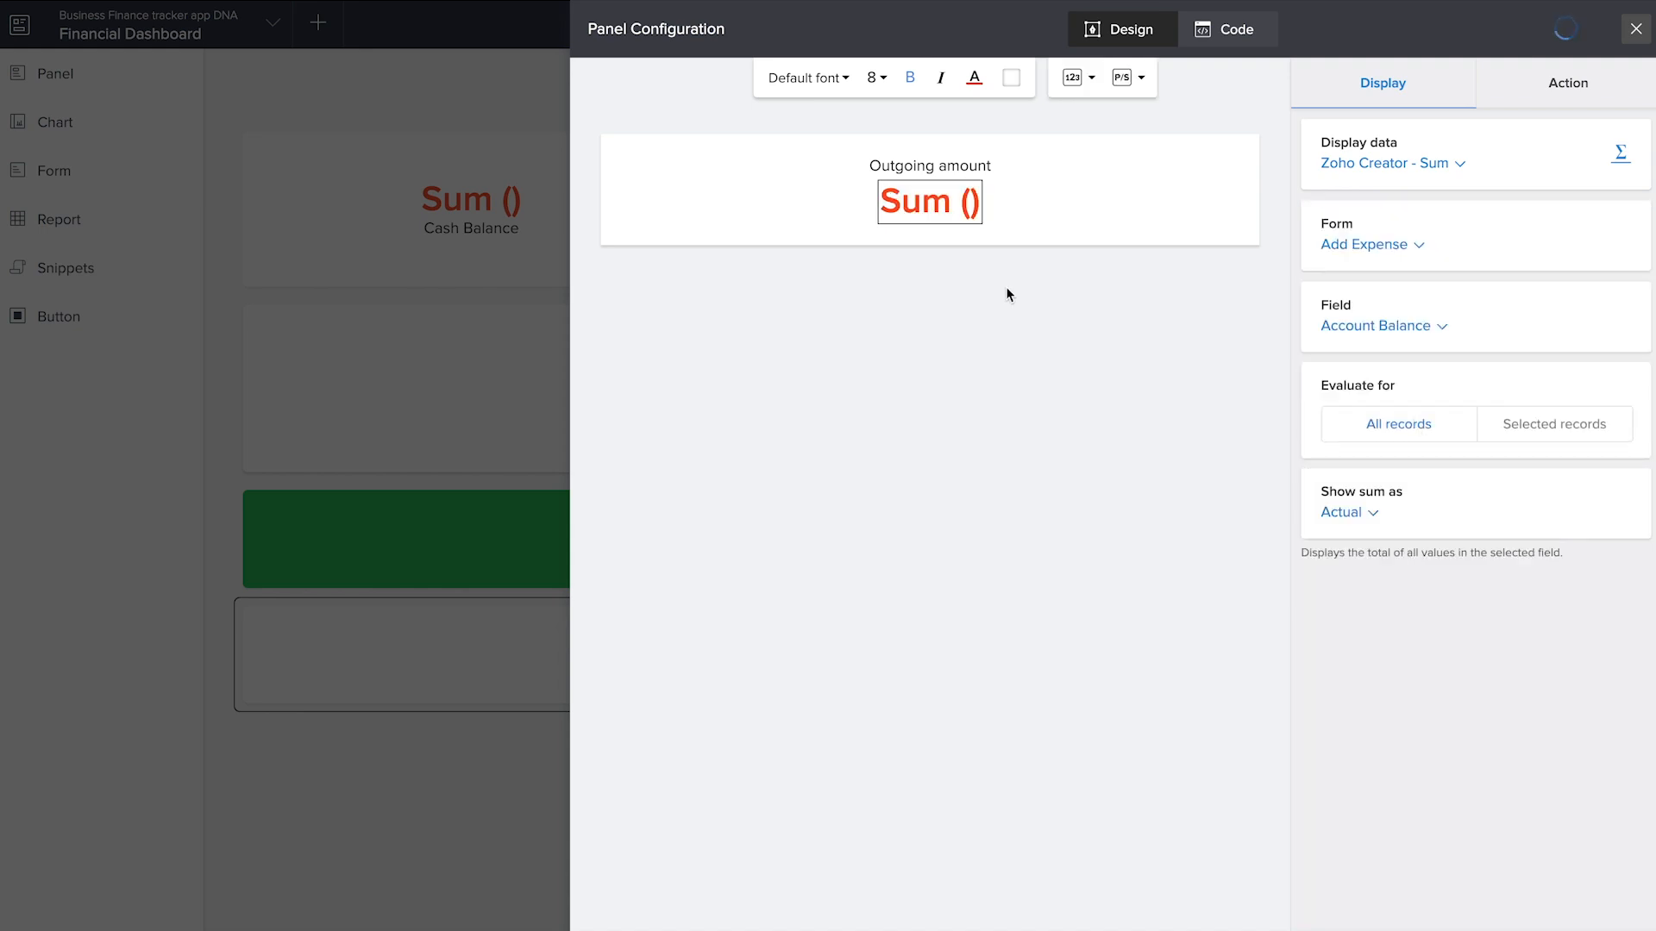
Set the Outgoing amount number's action to open the All Expenses report
click(1569, 86)
click(1342, 164)
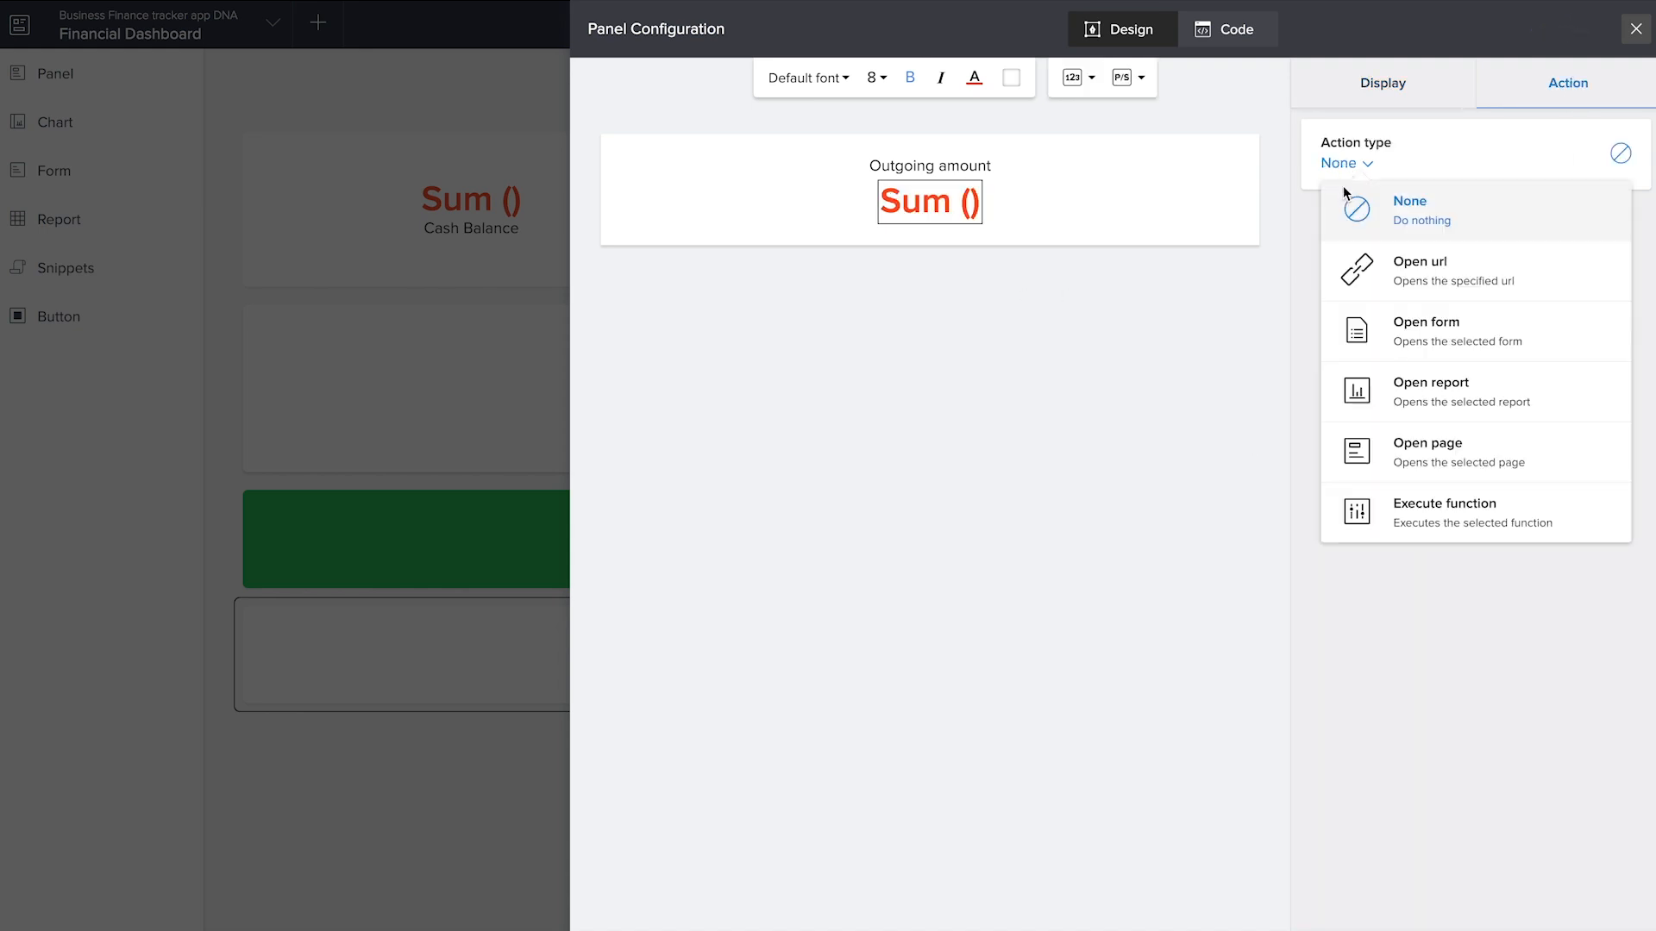
click(1438, 393)
click(1434, 395)
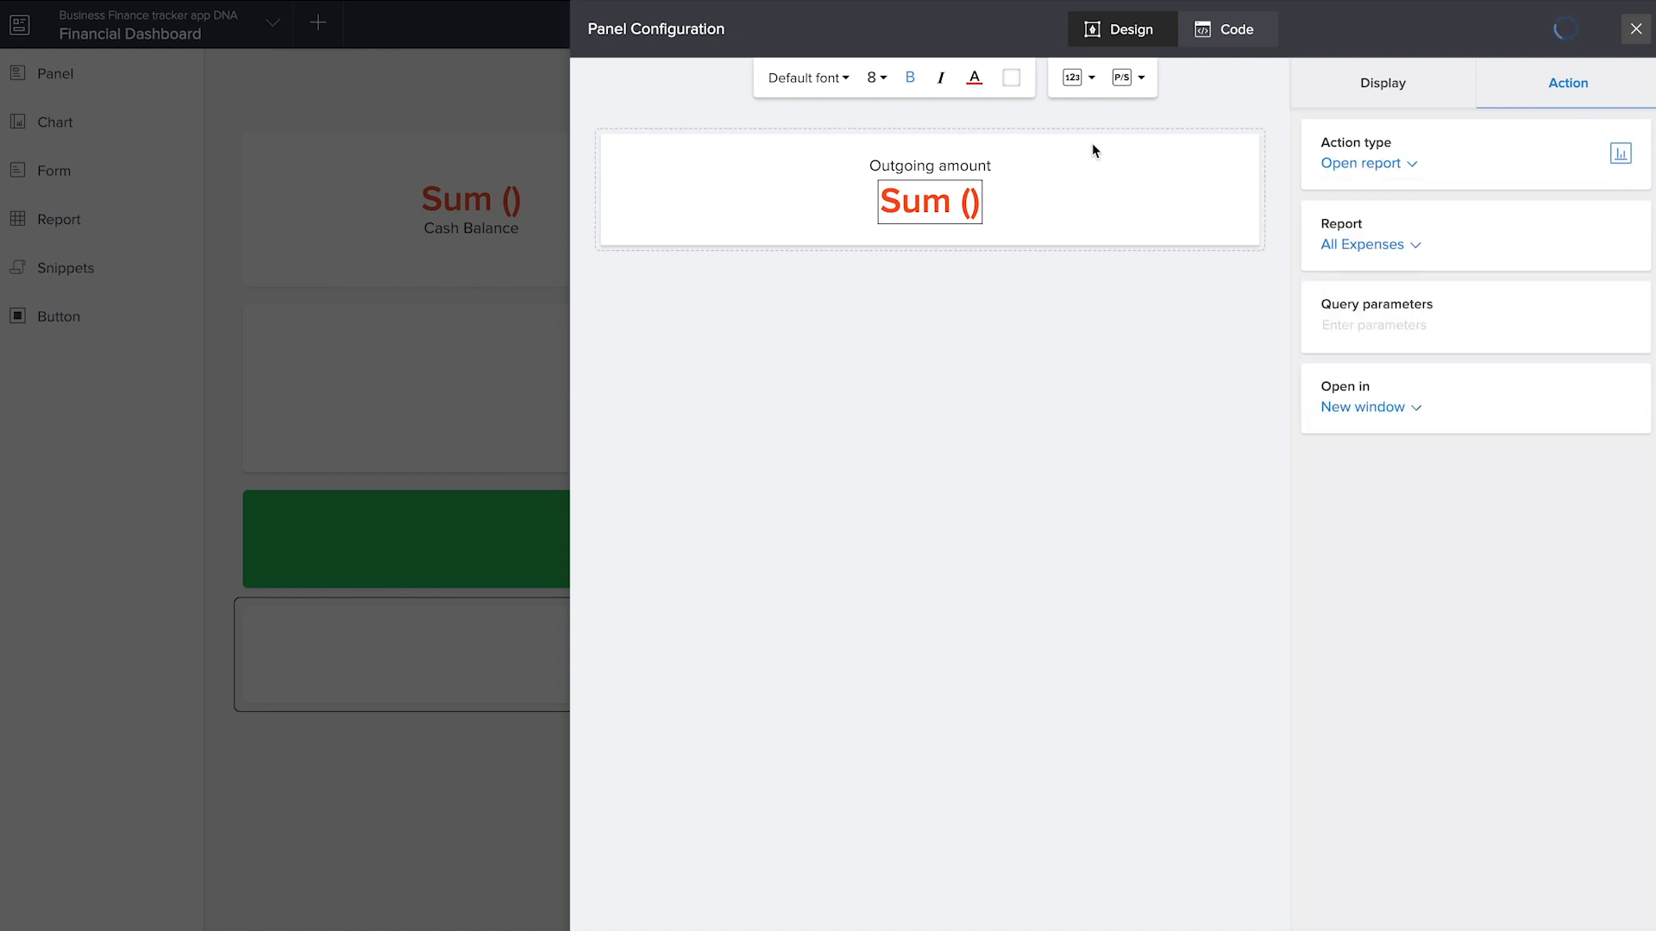
Set the background color of the whole Outgoing amount panel to orange
click(1090, 152)
click(902, 77)
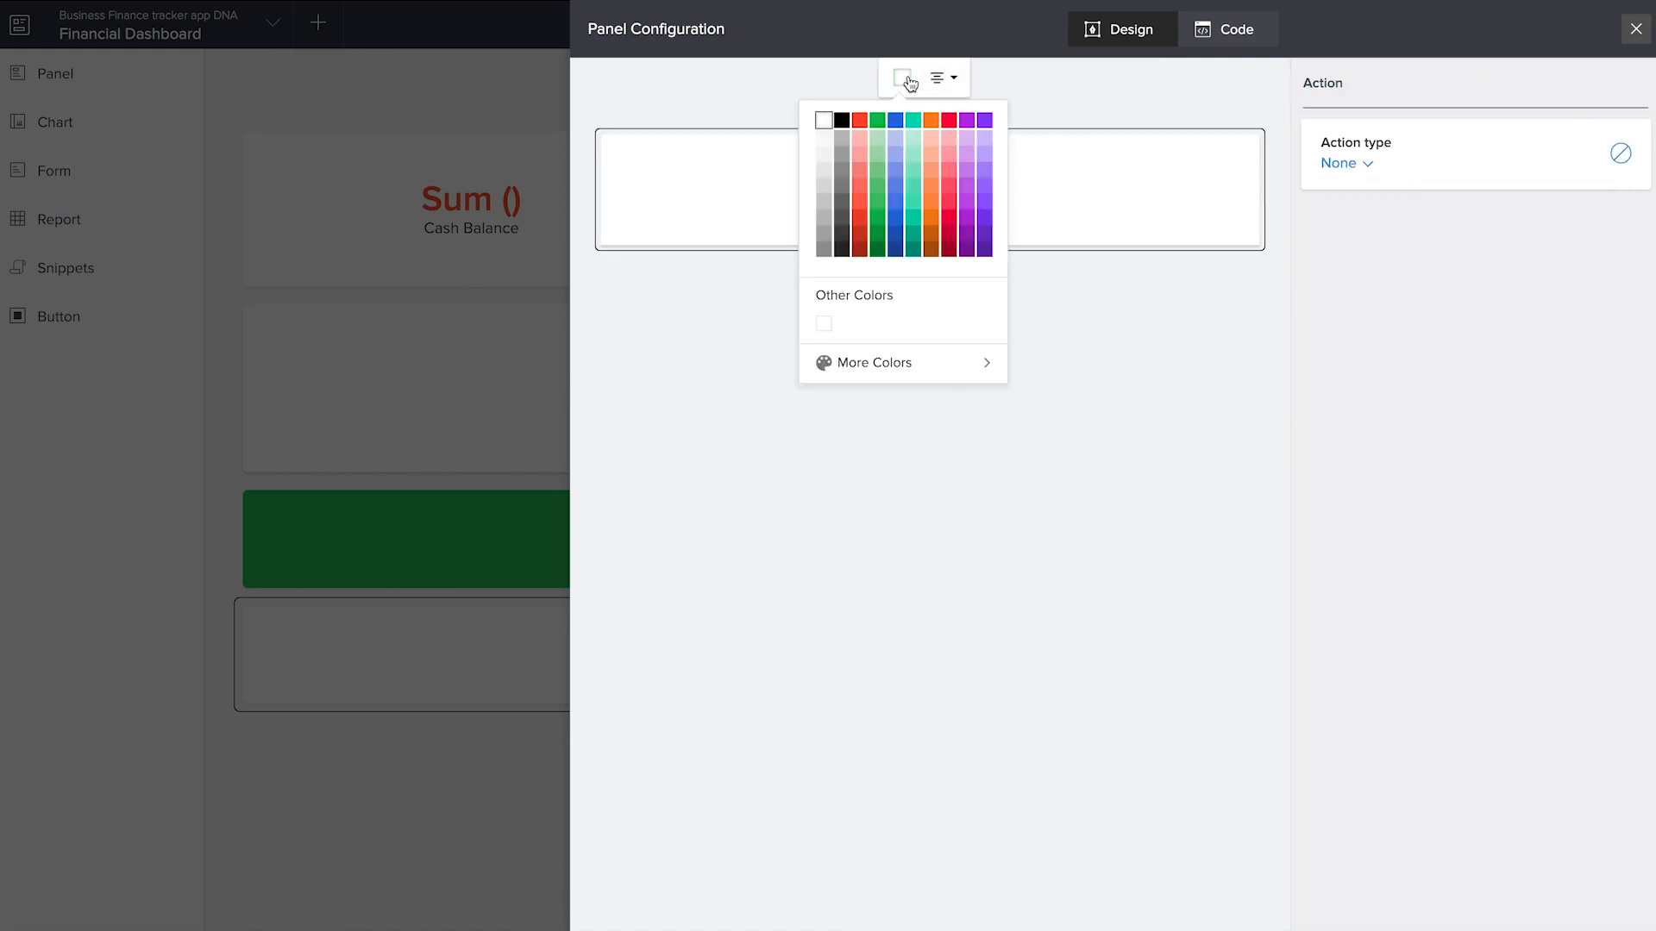
click(934, 122)
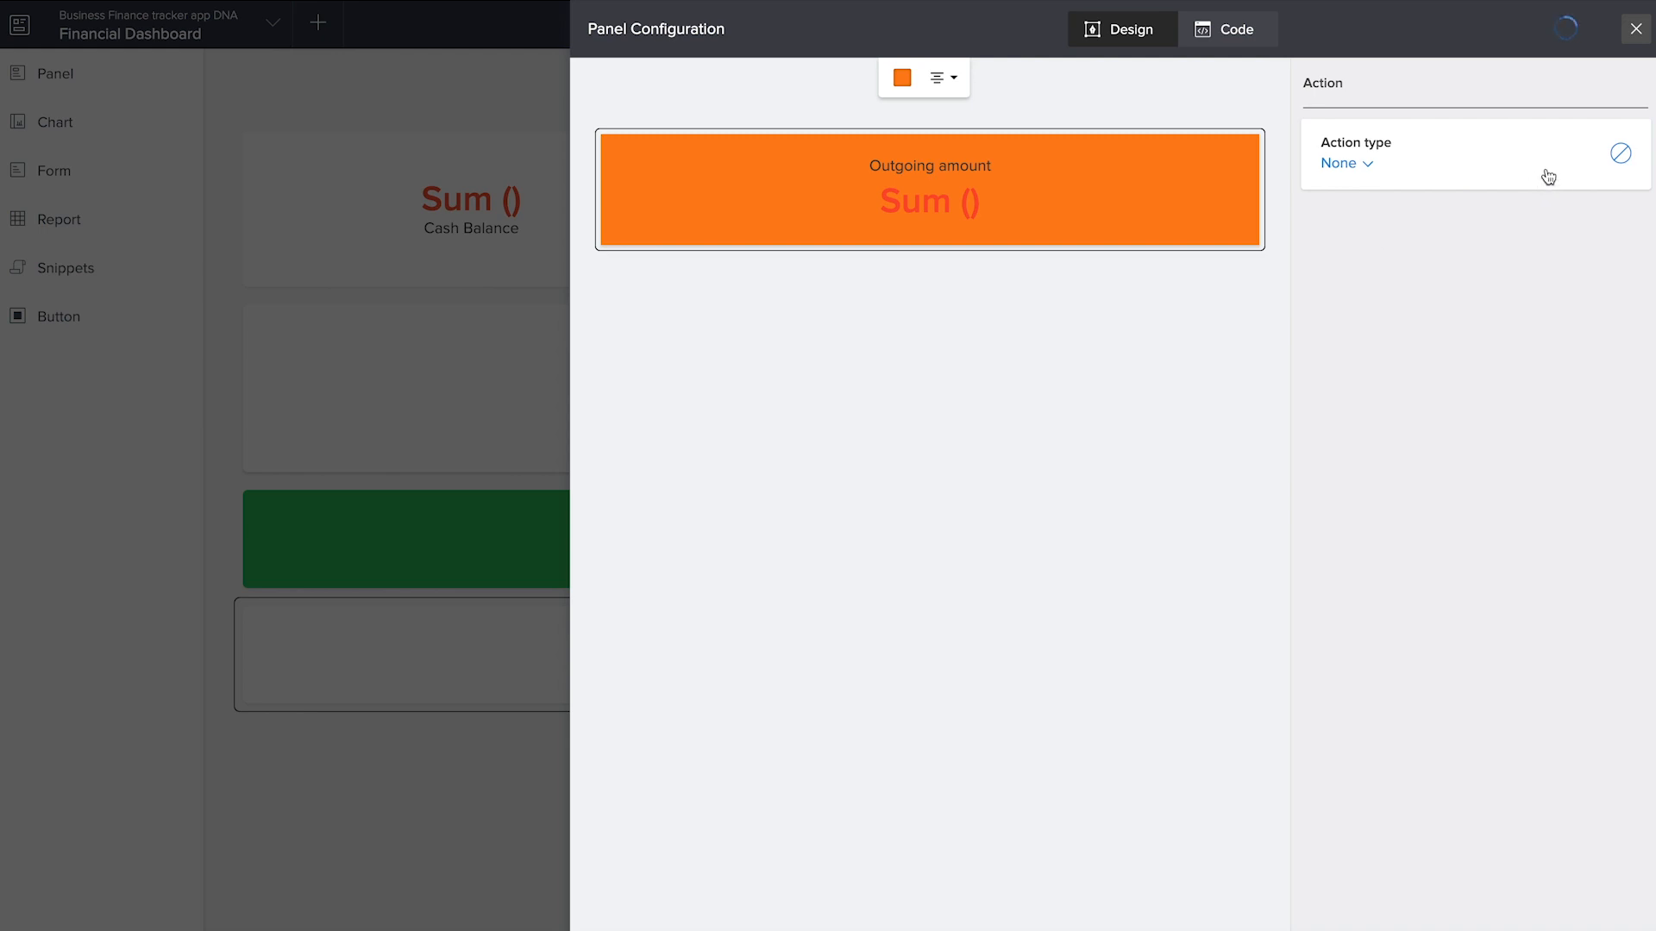
Move the Outgoing amount panel beside the Incoming amount panel so both share one row
click(1636, 29)
drag(1146, 656, 1165, 547)
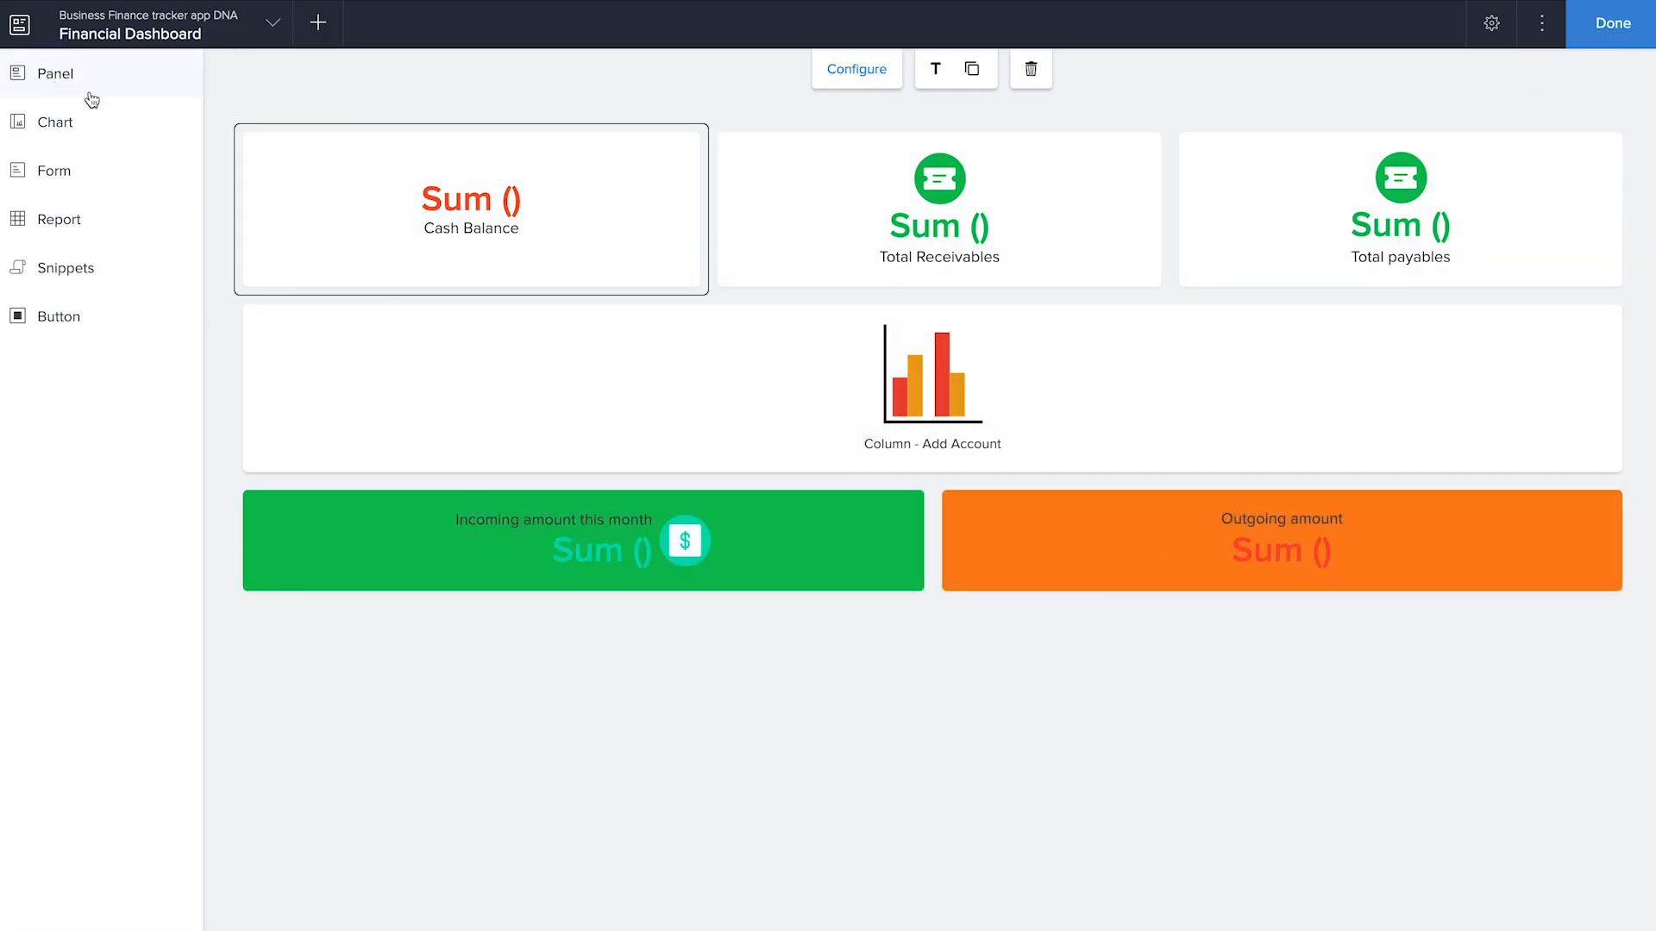
Give the Cash Balance panel's number a light green background and its caption a light orange background
double_click(564, 221)
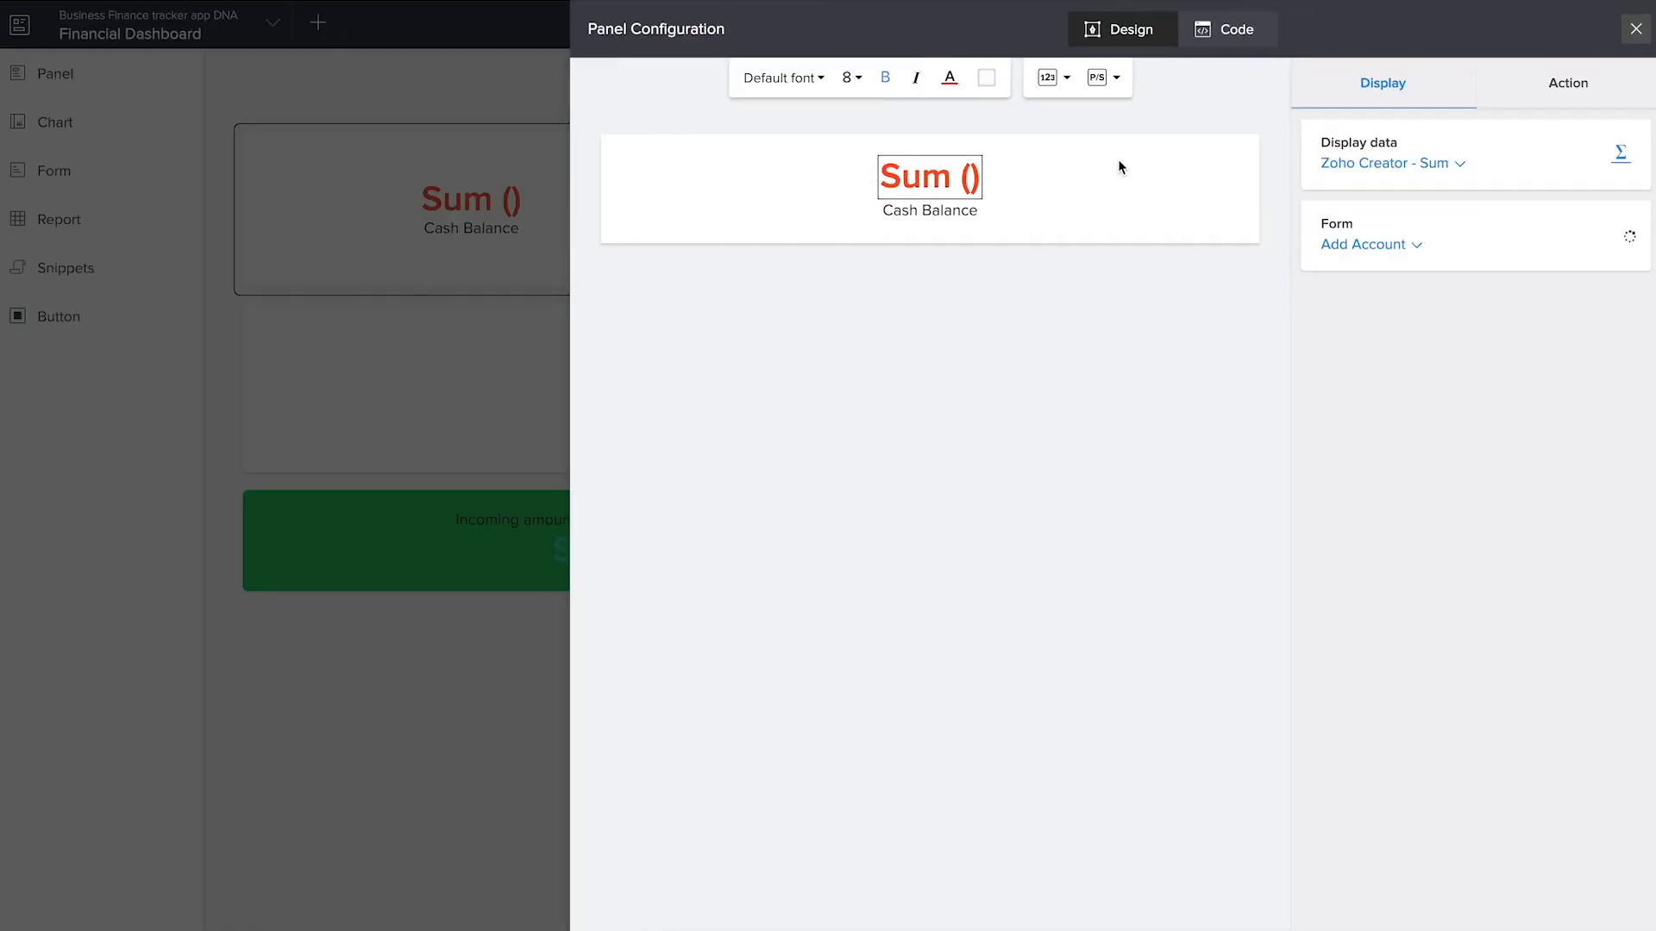
click(986, 78)
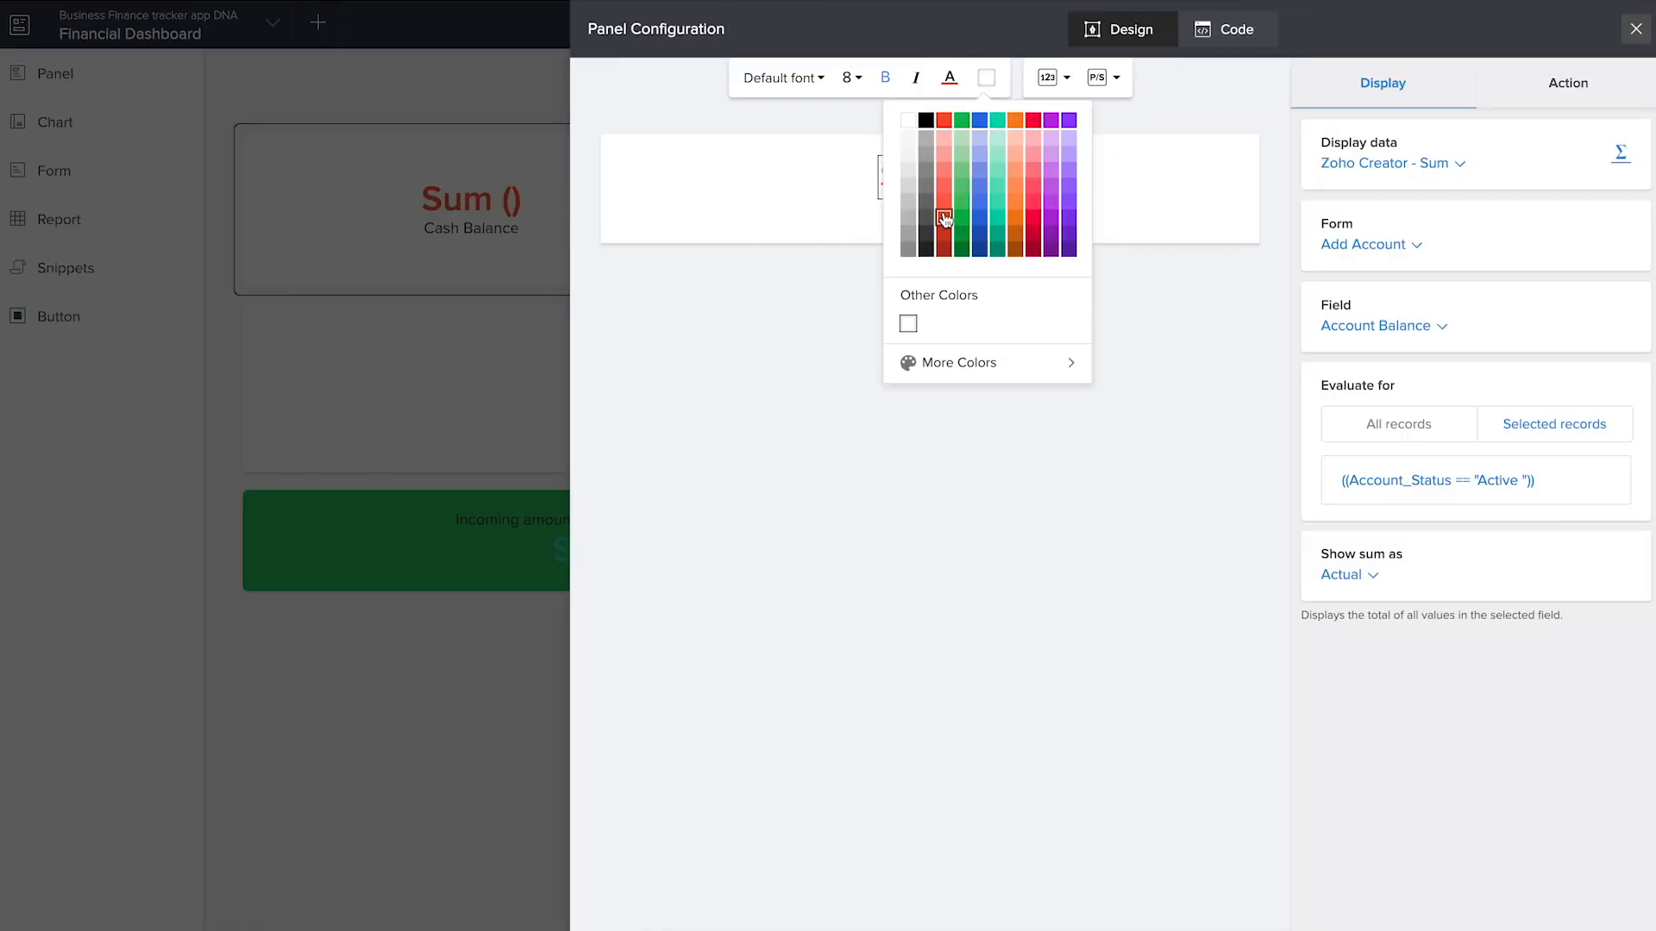
click(962, 157)
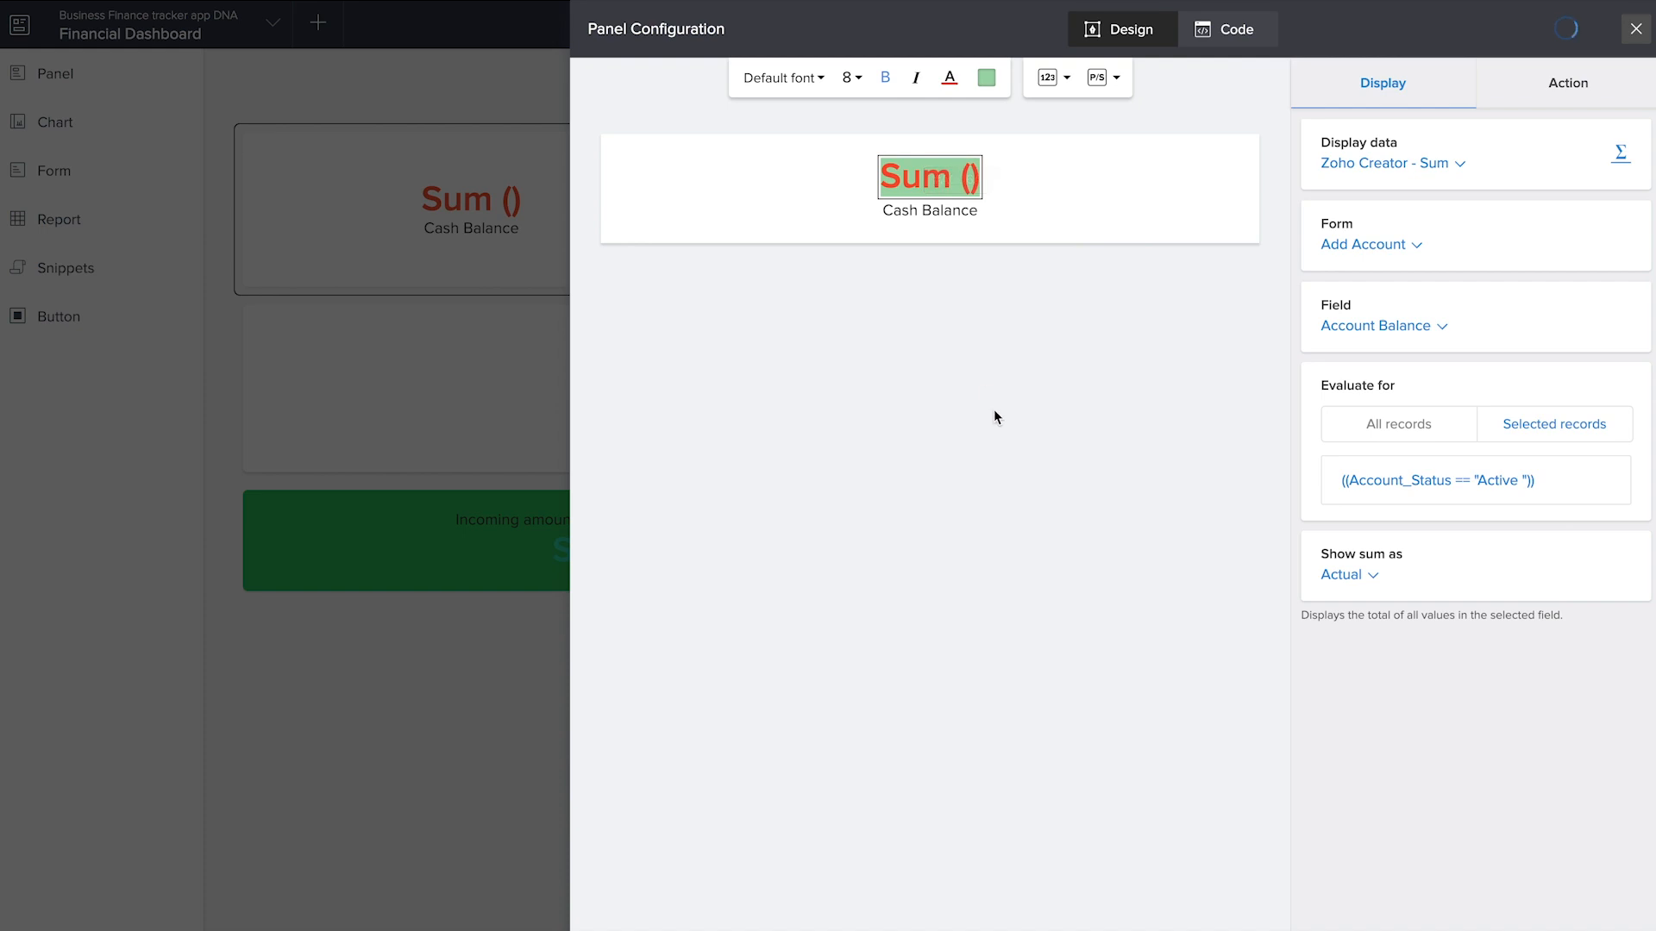
click(948, 212)
click(985, 77)
click(1014, 145)
click(1636, 30)
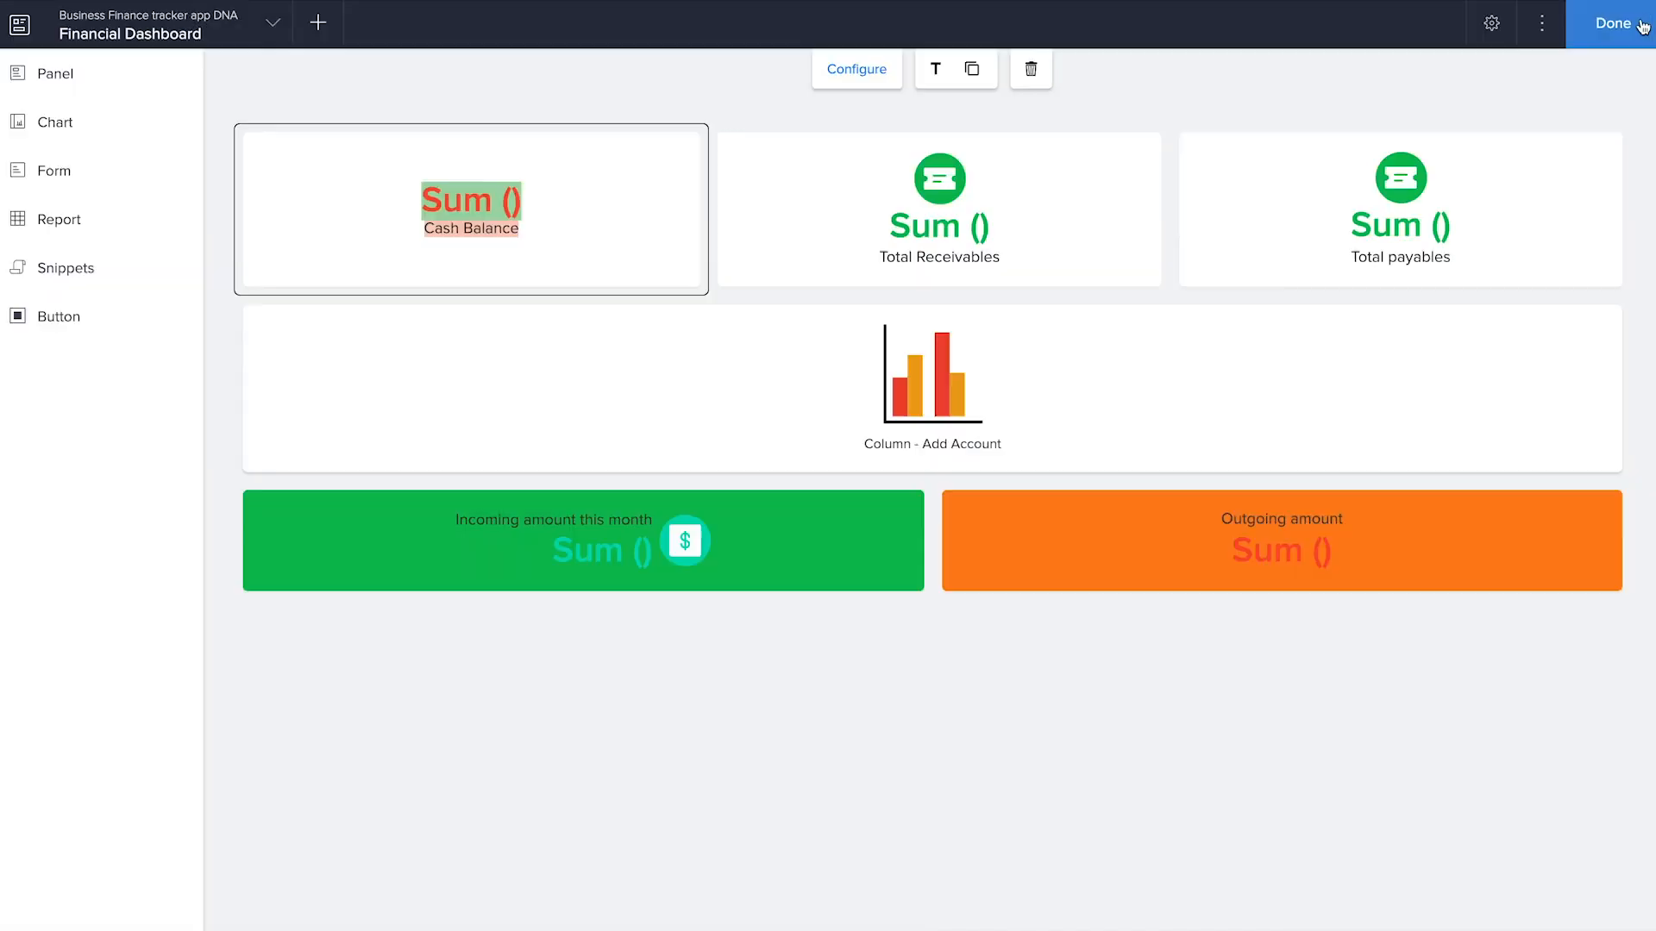
Rearrange the dashboard so Cash Balance spans its own row above Total Receivables and Total payables, and finish editing the page
drag(797, 250, 923, 472)
drag(1481, 546, 703, 664)
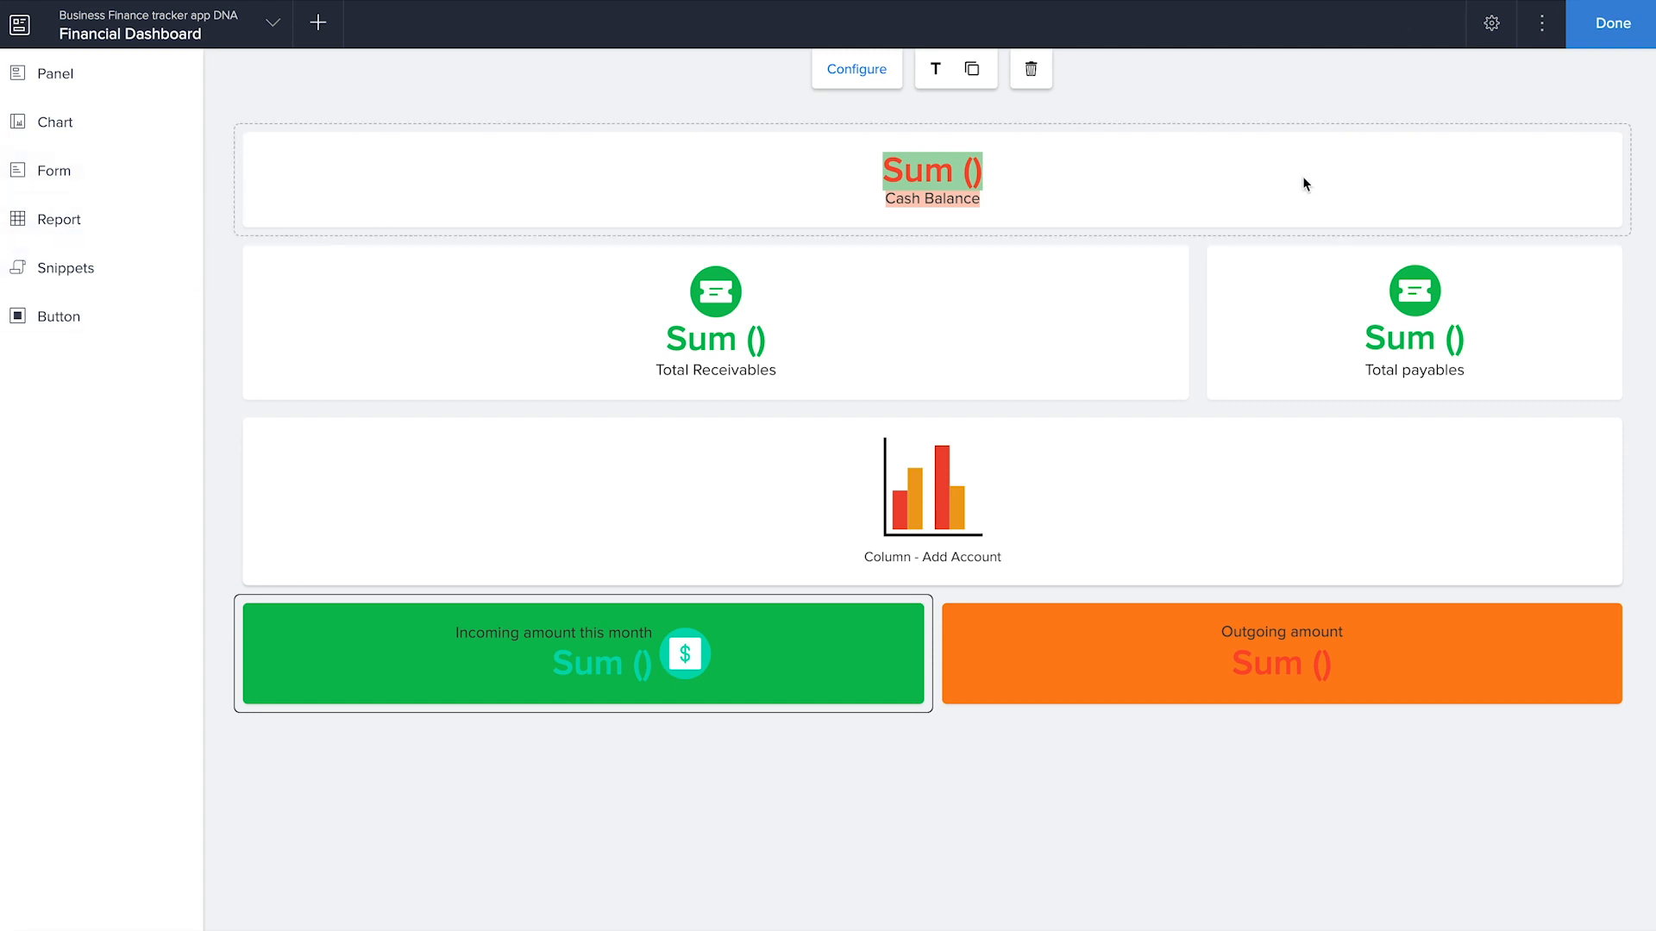
click(1613, 26)
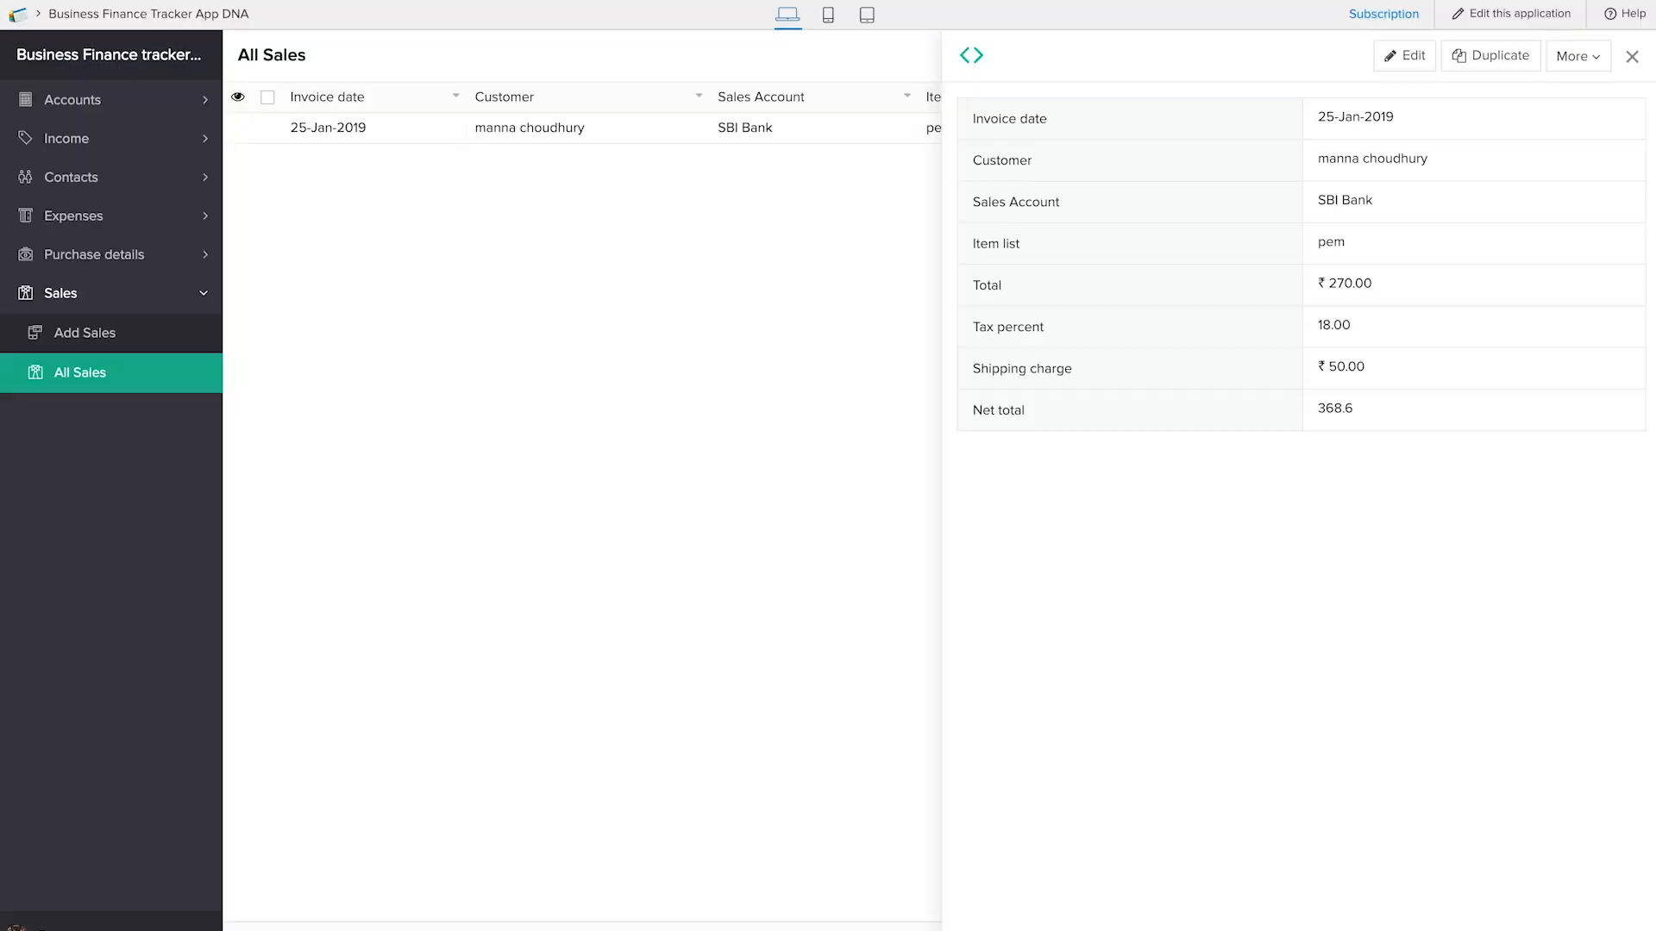
Open the Financial Dashboard in the live application to examine its panels and chart
click(177, 374)
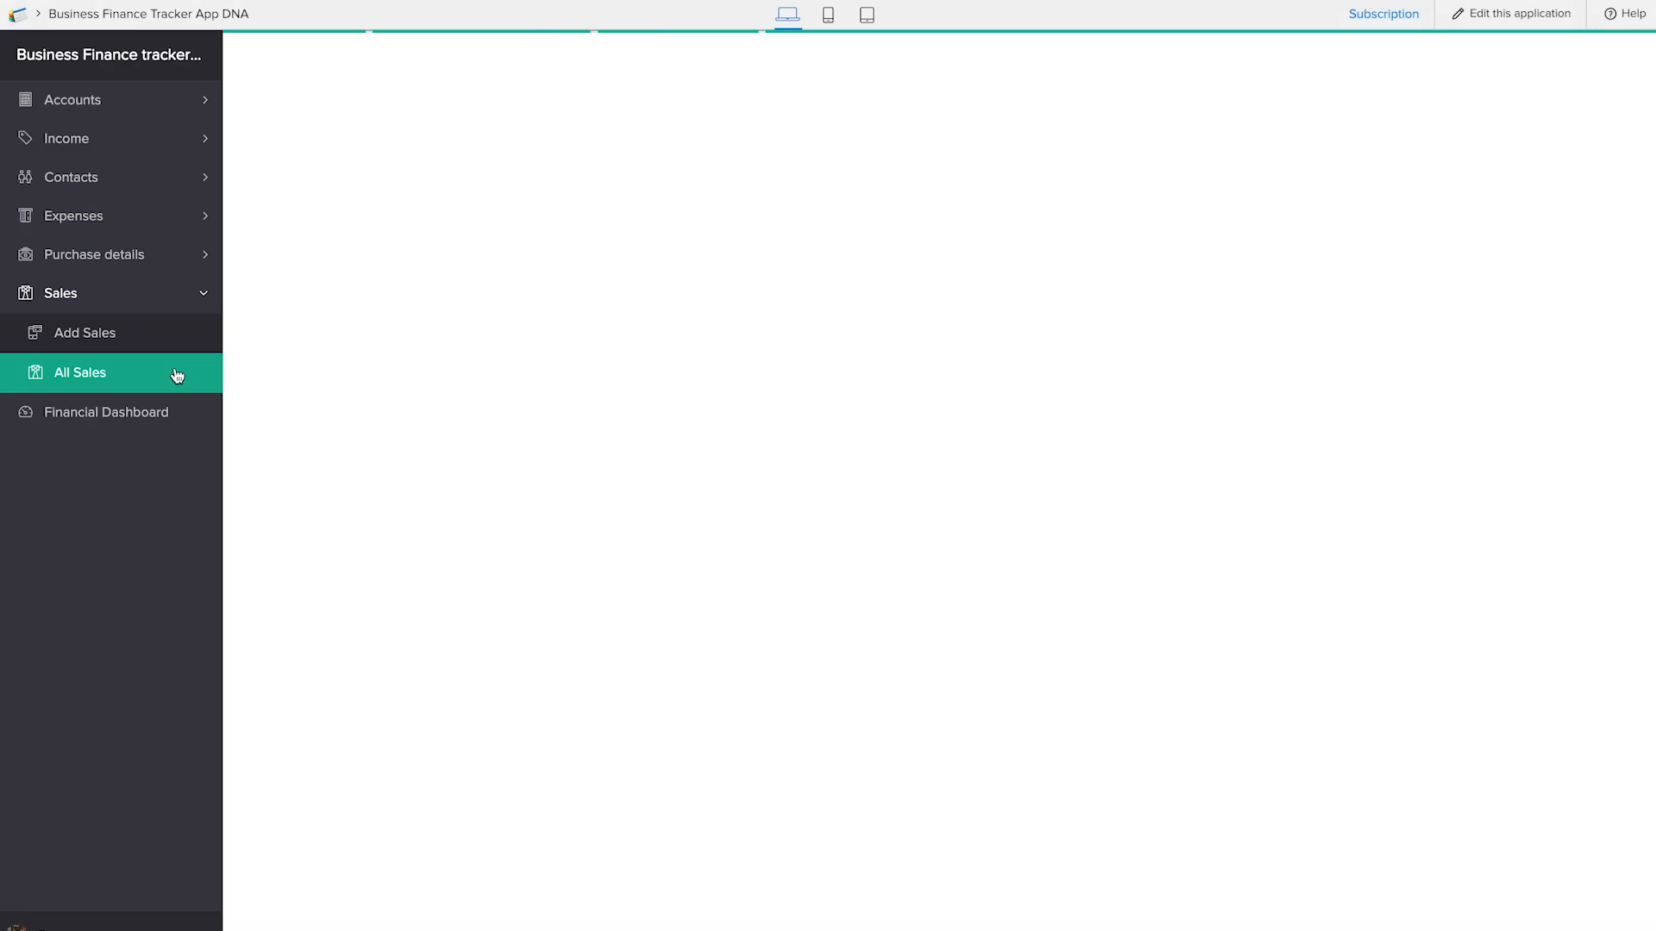
click(157, 414)
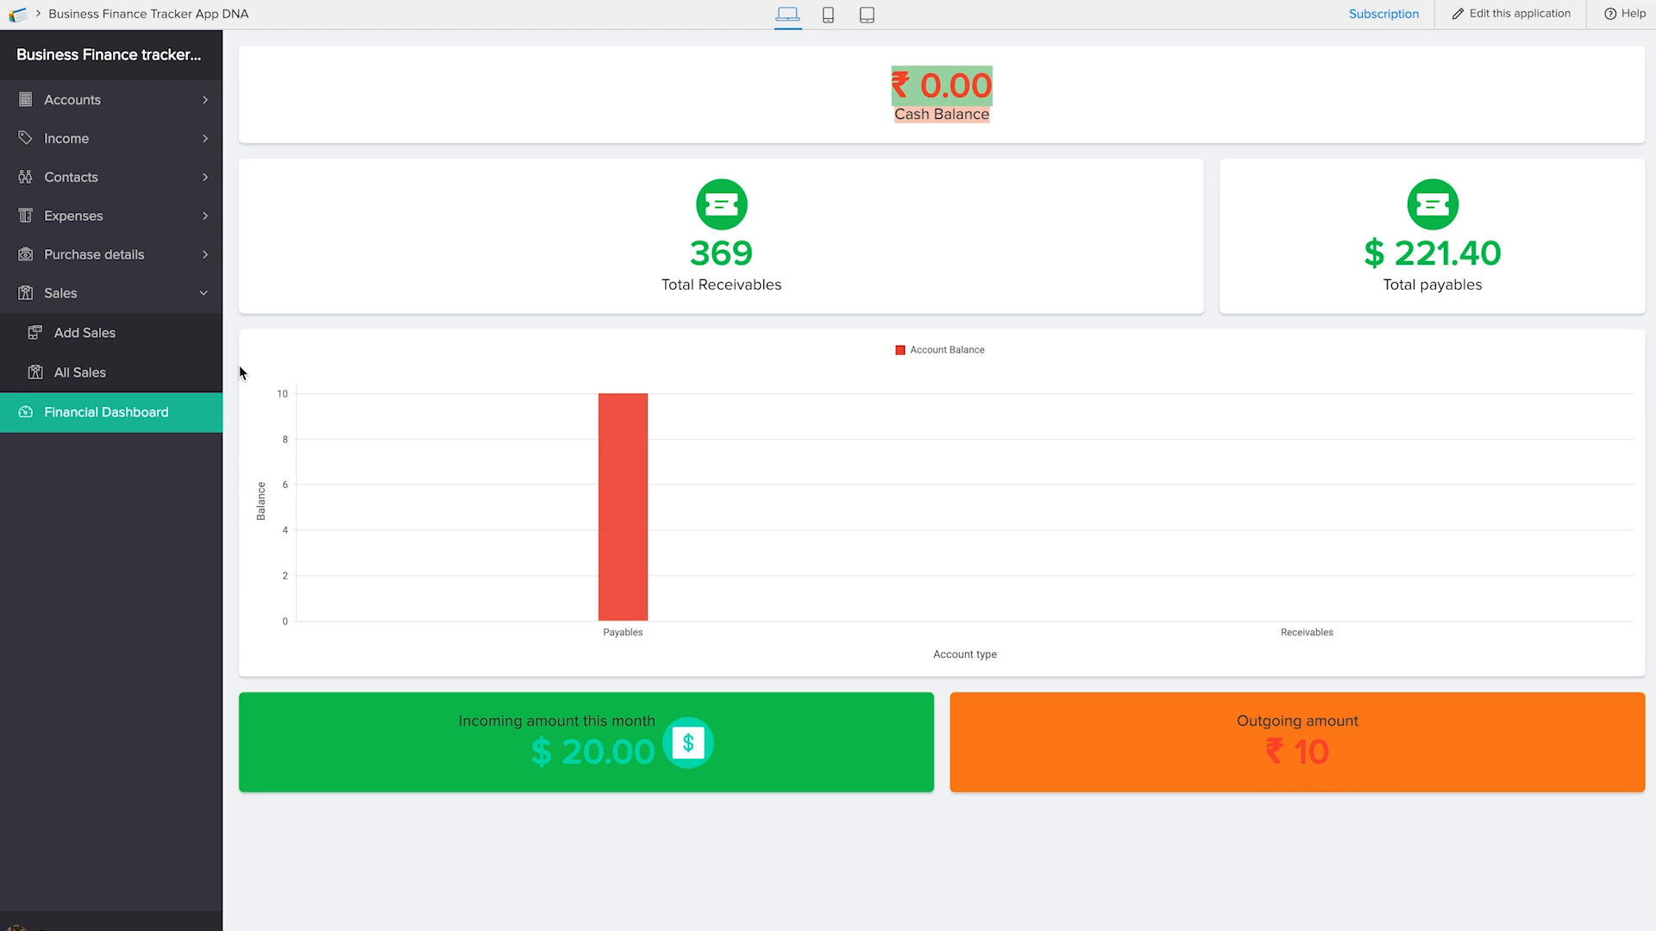
Fill in a new account named Fake deposit account with its account ID, type Payables and Receivables, and balance 100
click(96, 98)
click(110, 143)
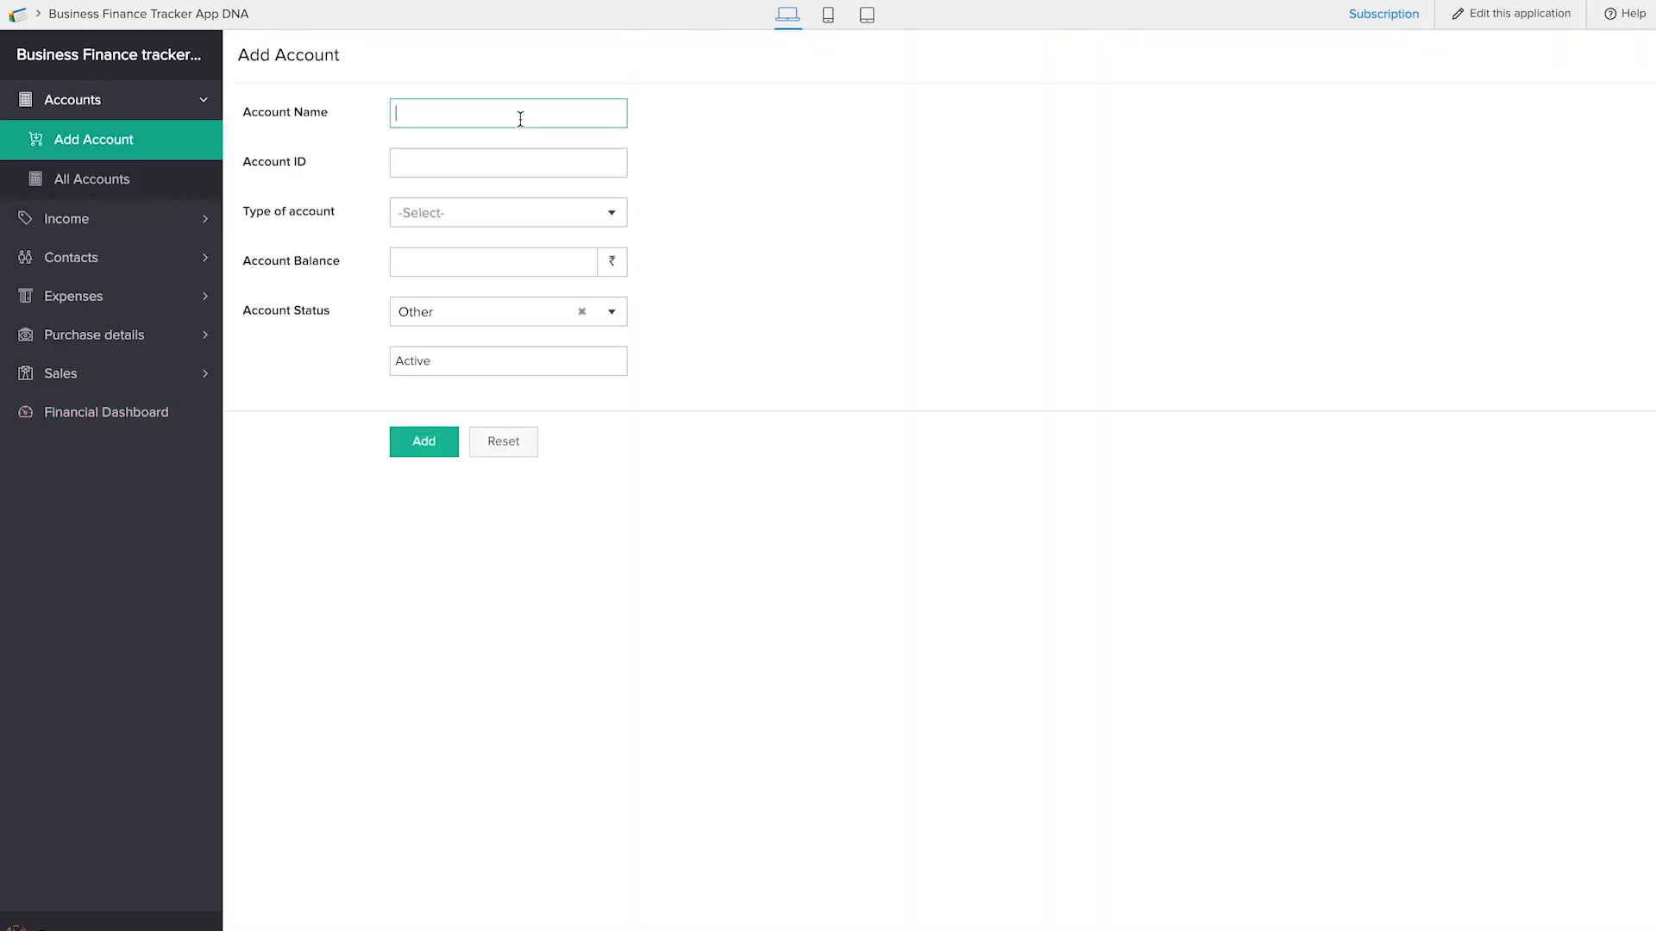
text(Fake deposit account)
click(514, 162)
text(1234567)
click(511, 220)
click(528, 312)
click(477, 257)
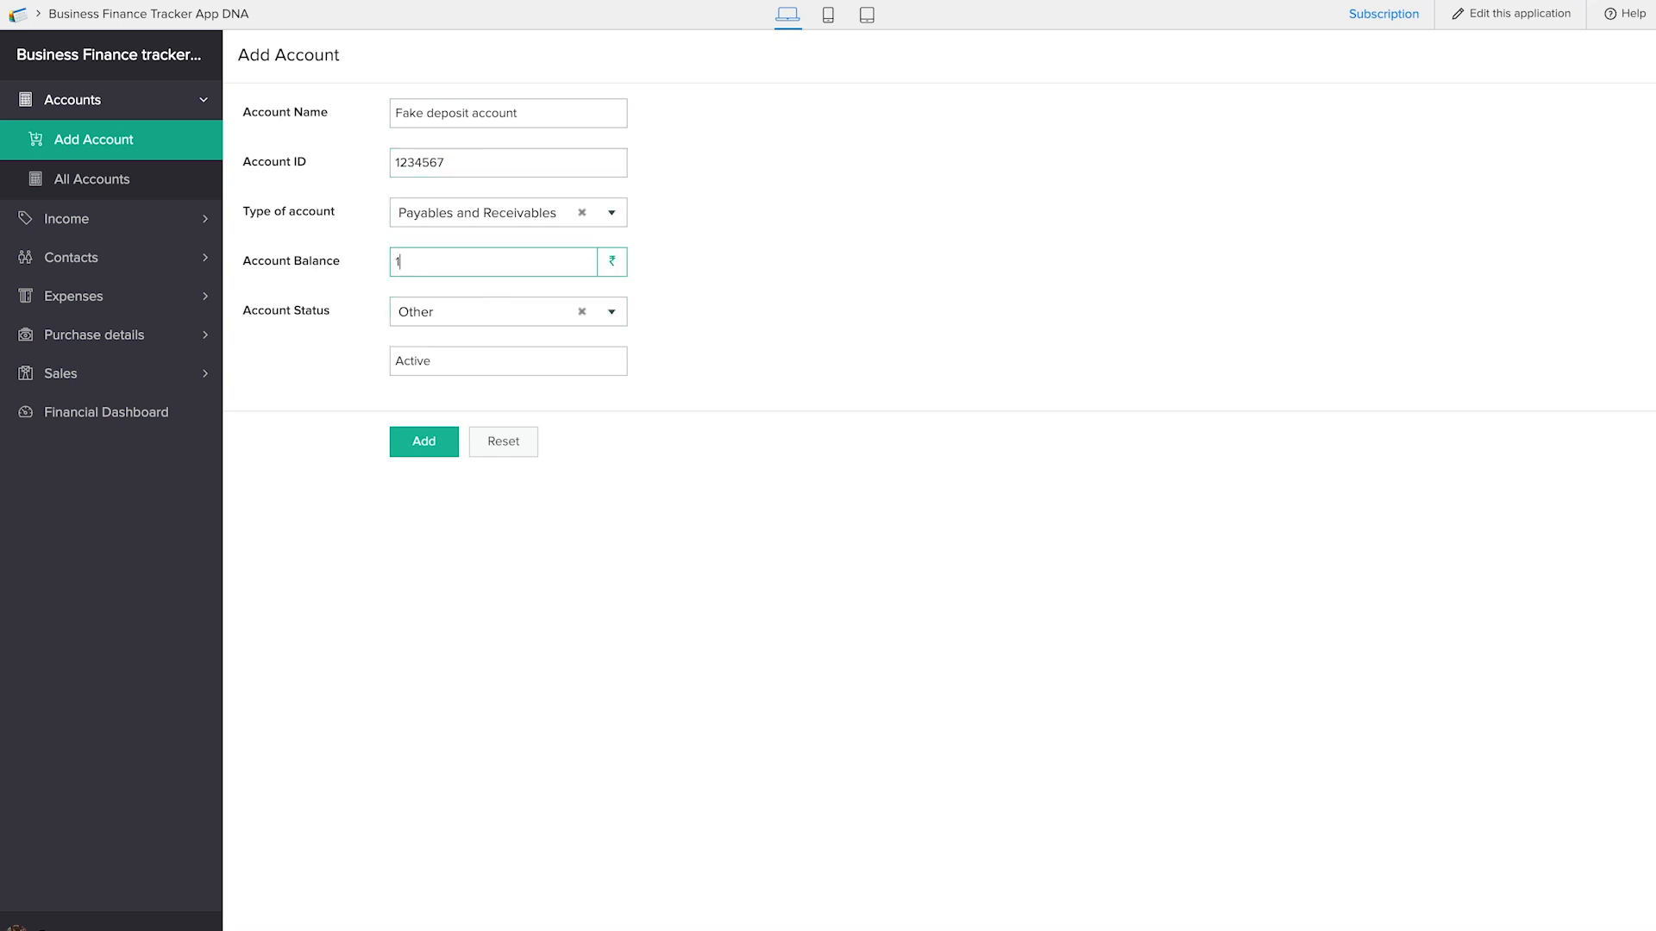
Set the new account's status to Active, submit it, and open the All Accounts report
click(582, 311)
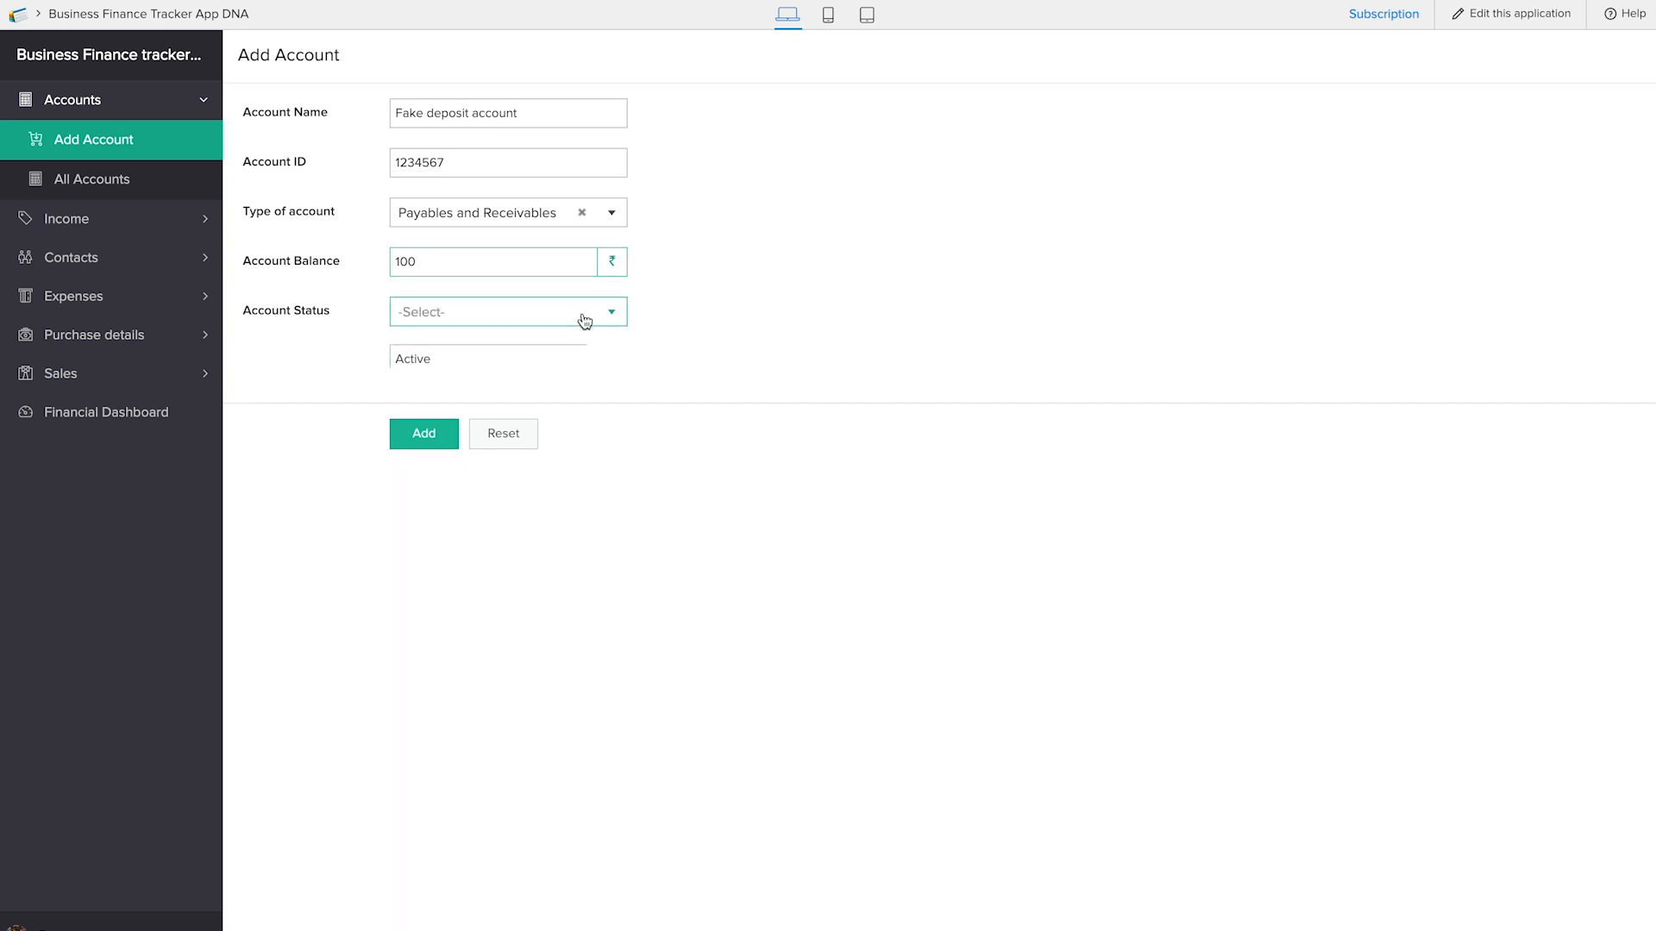
click(533, 315)
click(418, 345)
click(424, 391)
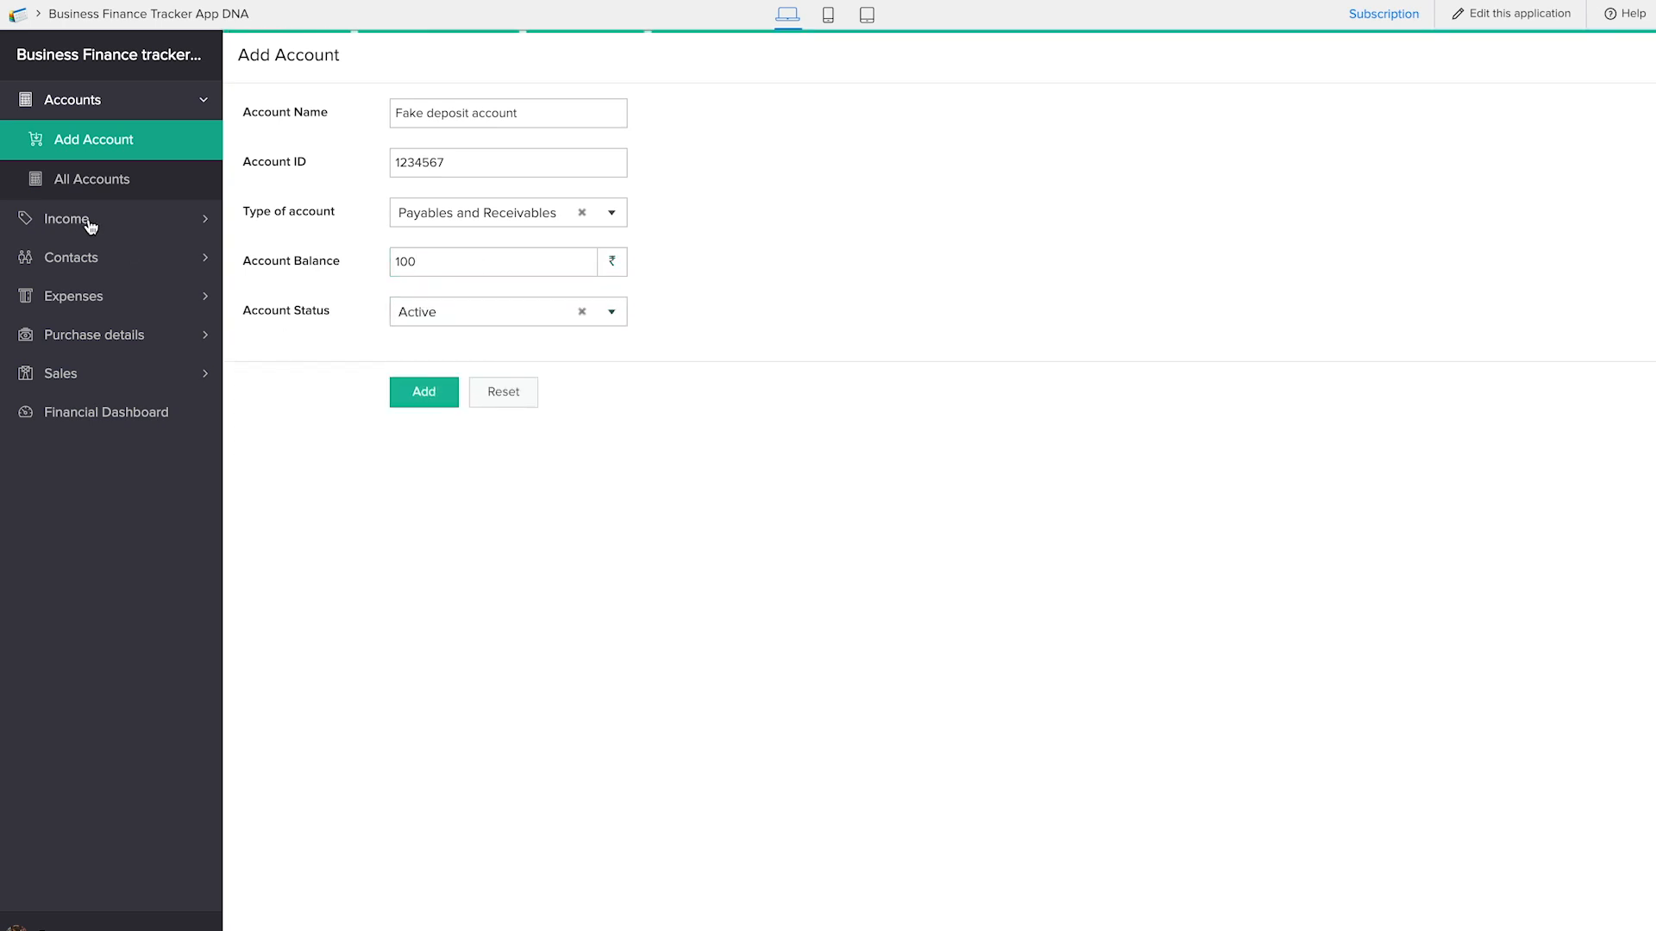
click(127, 182)
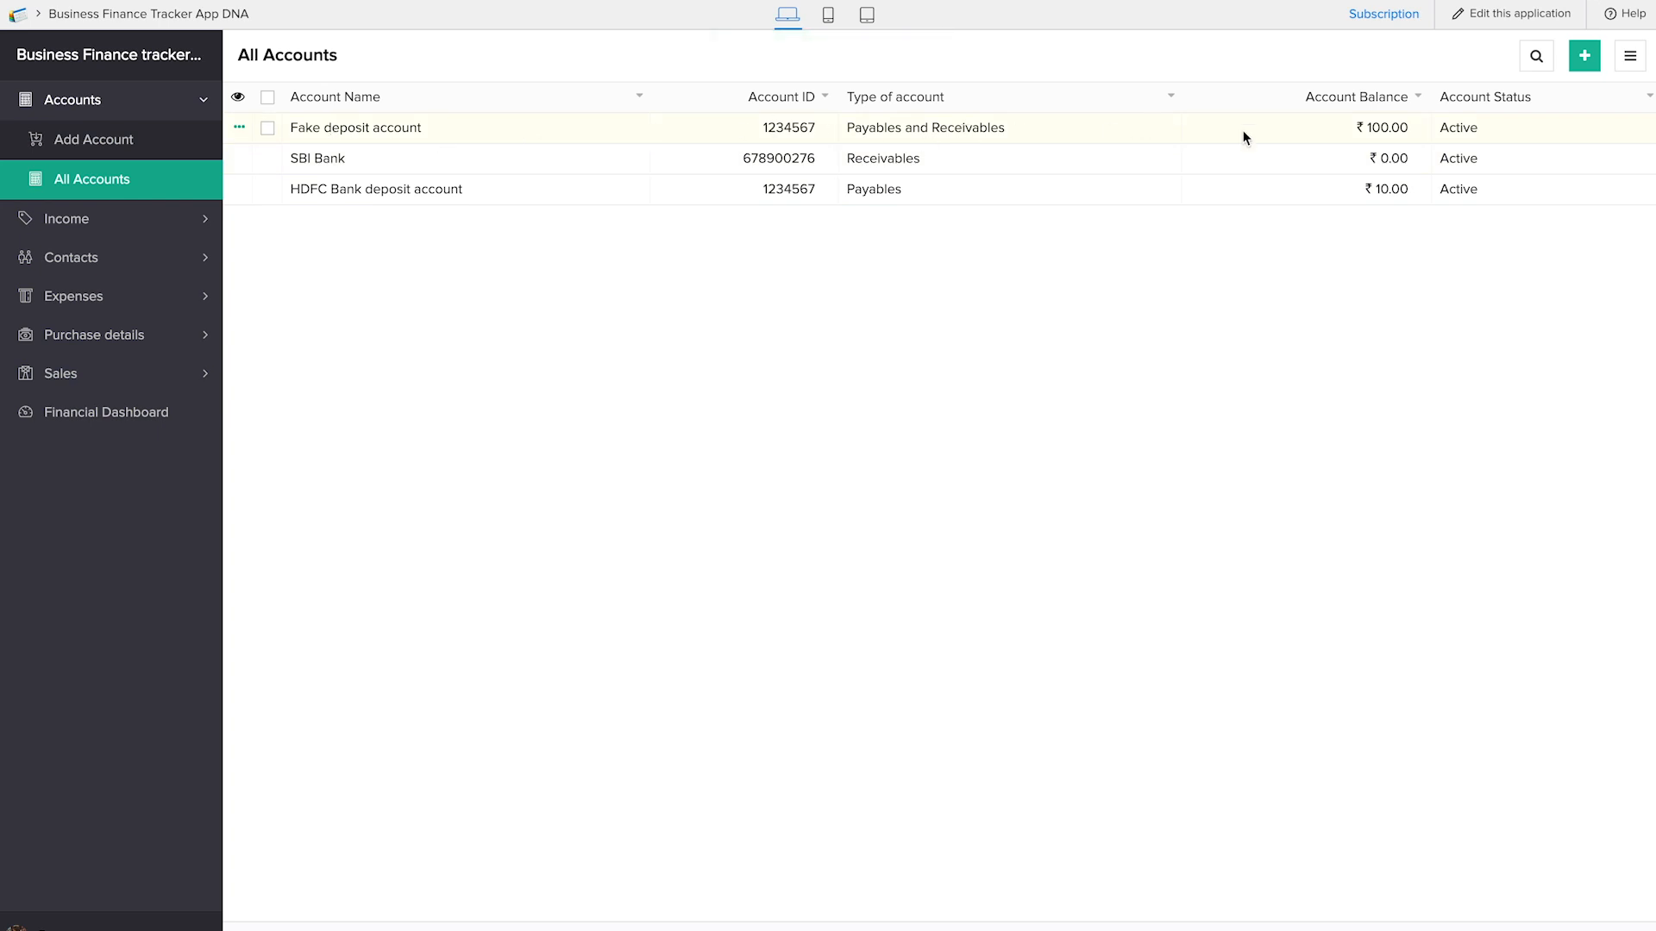
Start an income entry for Fake deposit account with an Income Amount of 20
click(116, 229)
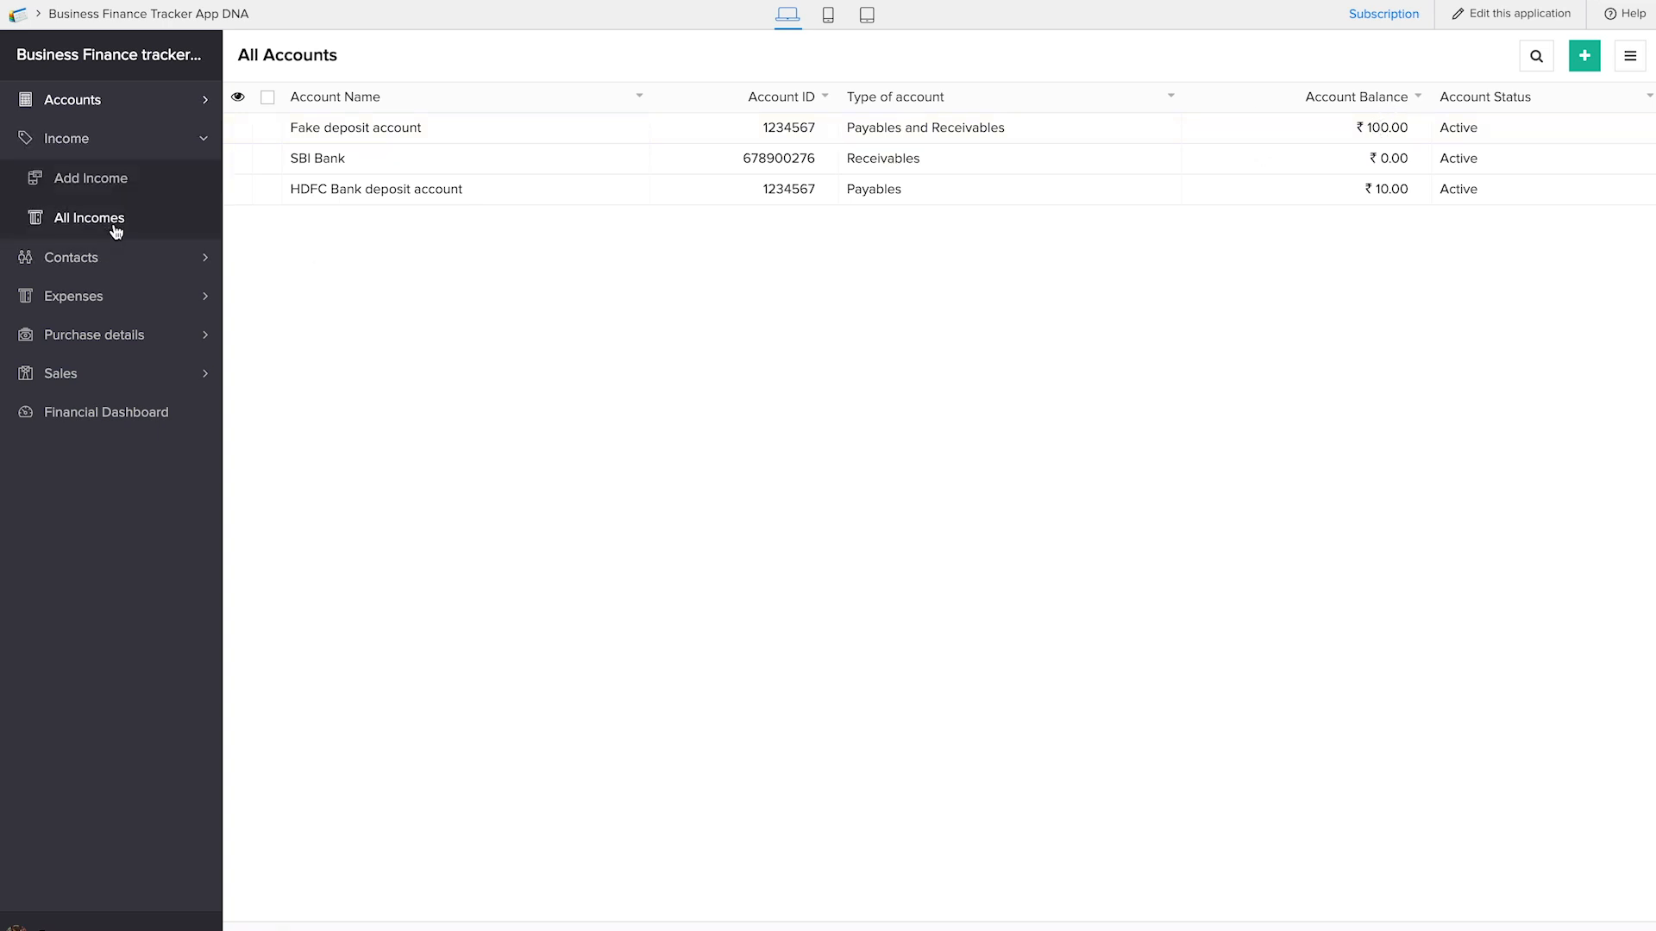
click(106, 181)
click(432, 121)
click(432, 147)
click(437, 162)
key(Tab)
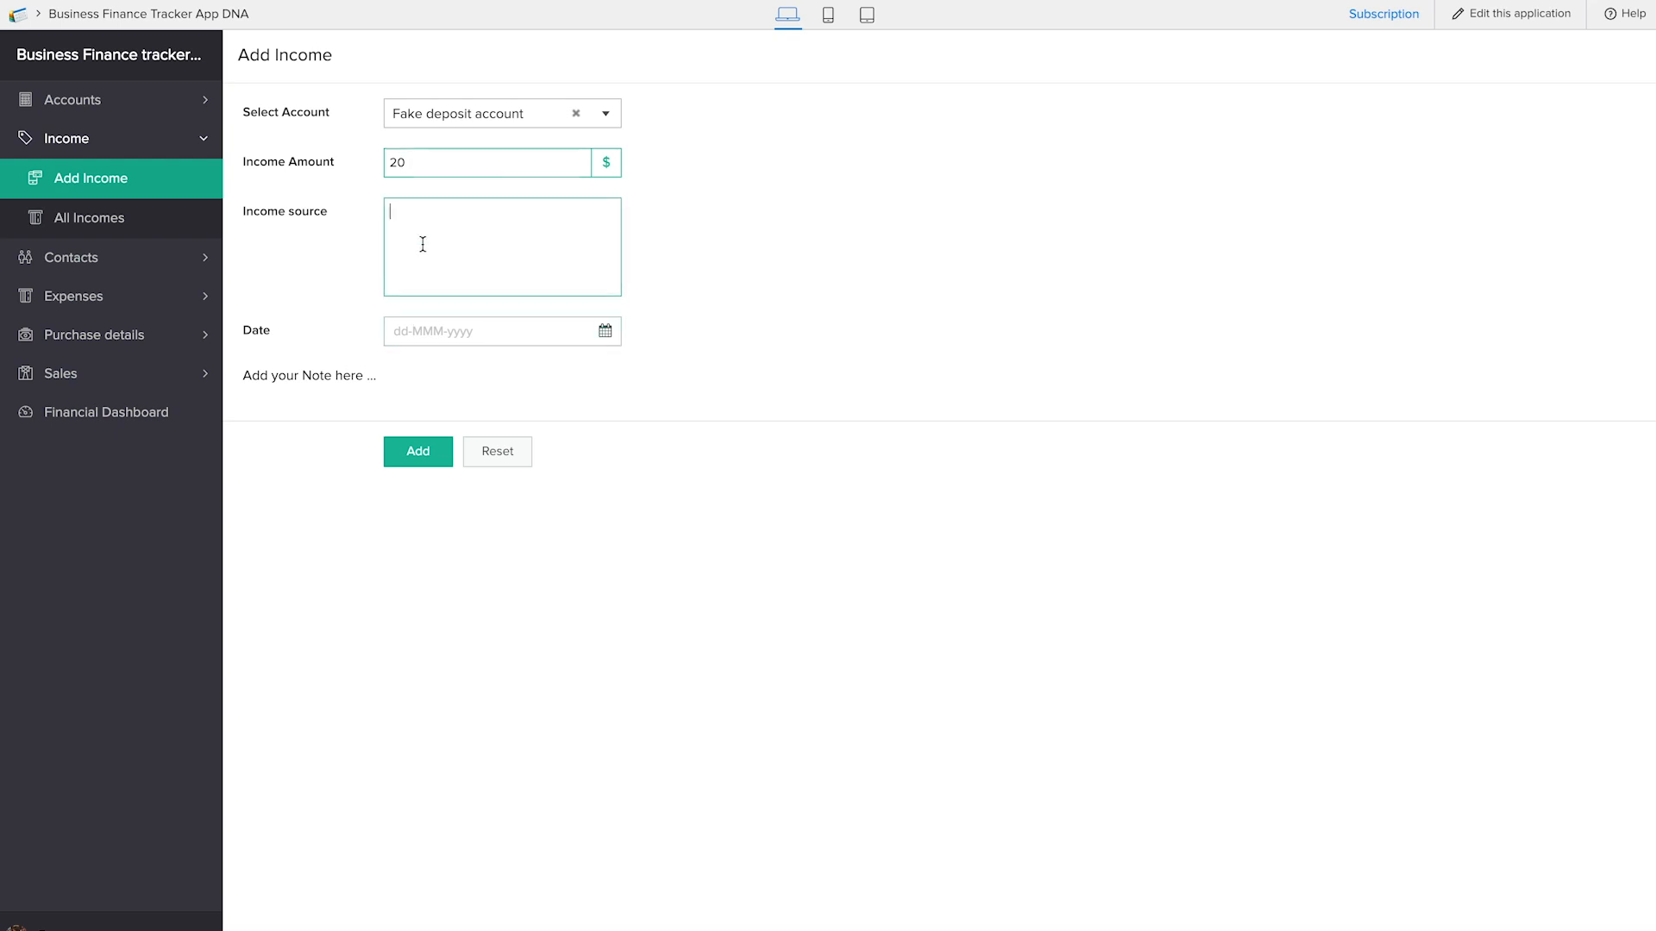
Enter income source "pocket money from dad / Fund from venture capital" with date 25-Jan-2019, submit it, and open the All Incomes report
text(pocket money from dad /)
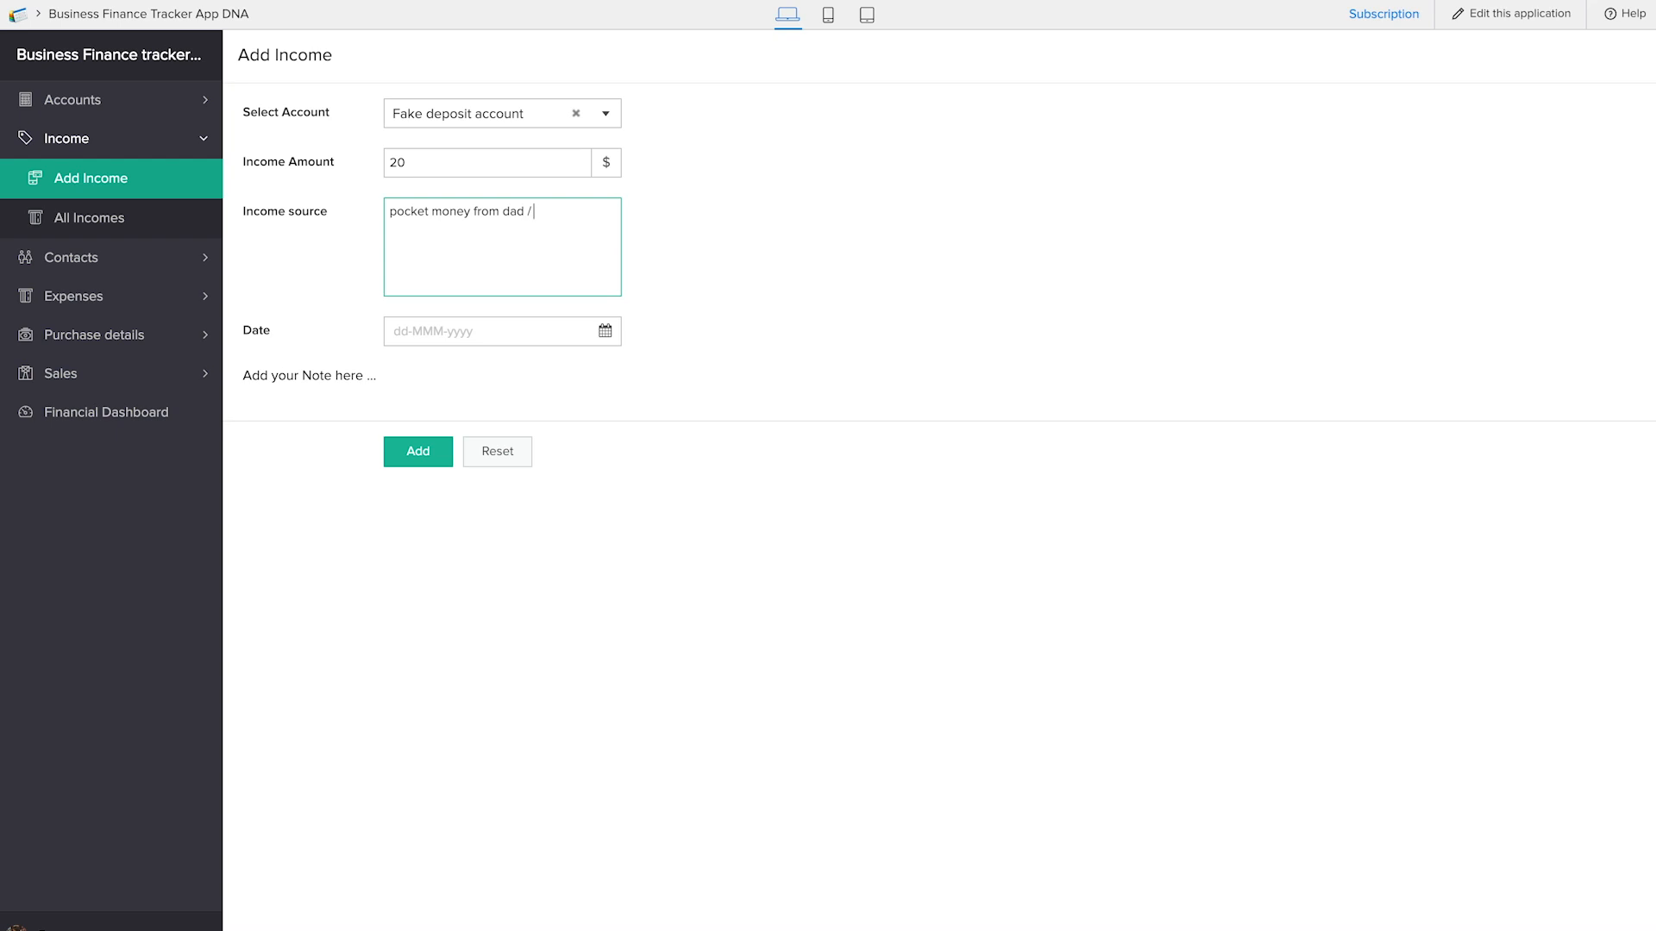
text( Fund from venture capital)
click(507, 331)
click(592, 555)
click(397, 457)
click(134, 219)
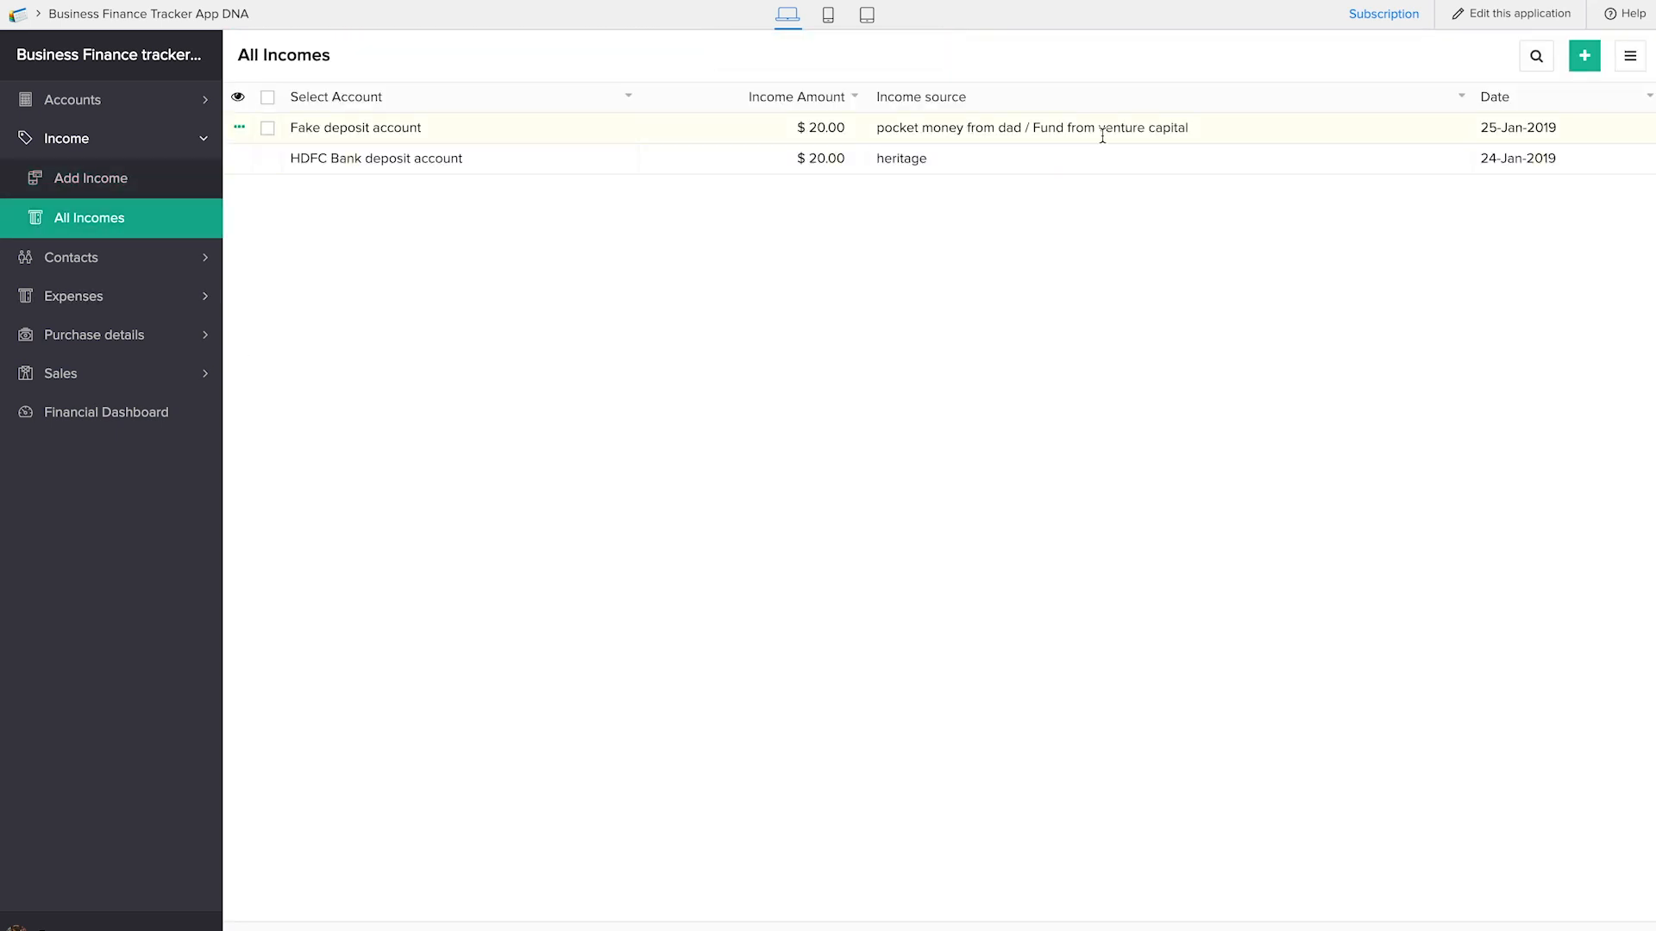
Open the Add Expense form
click(112, 328)
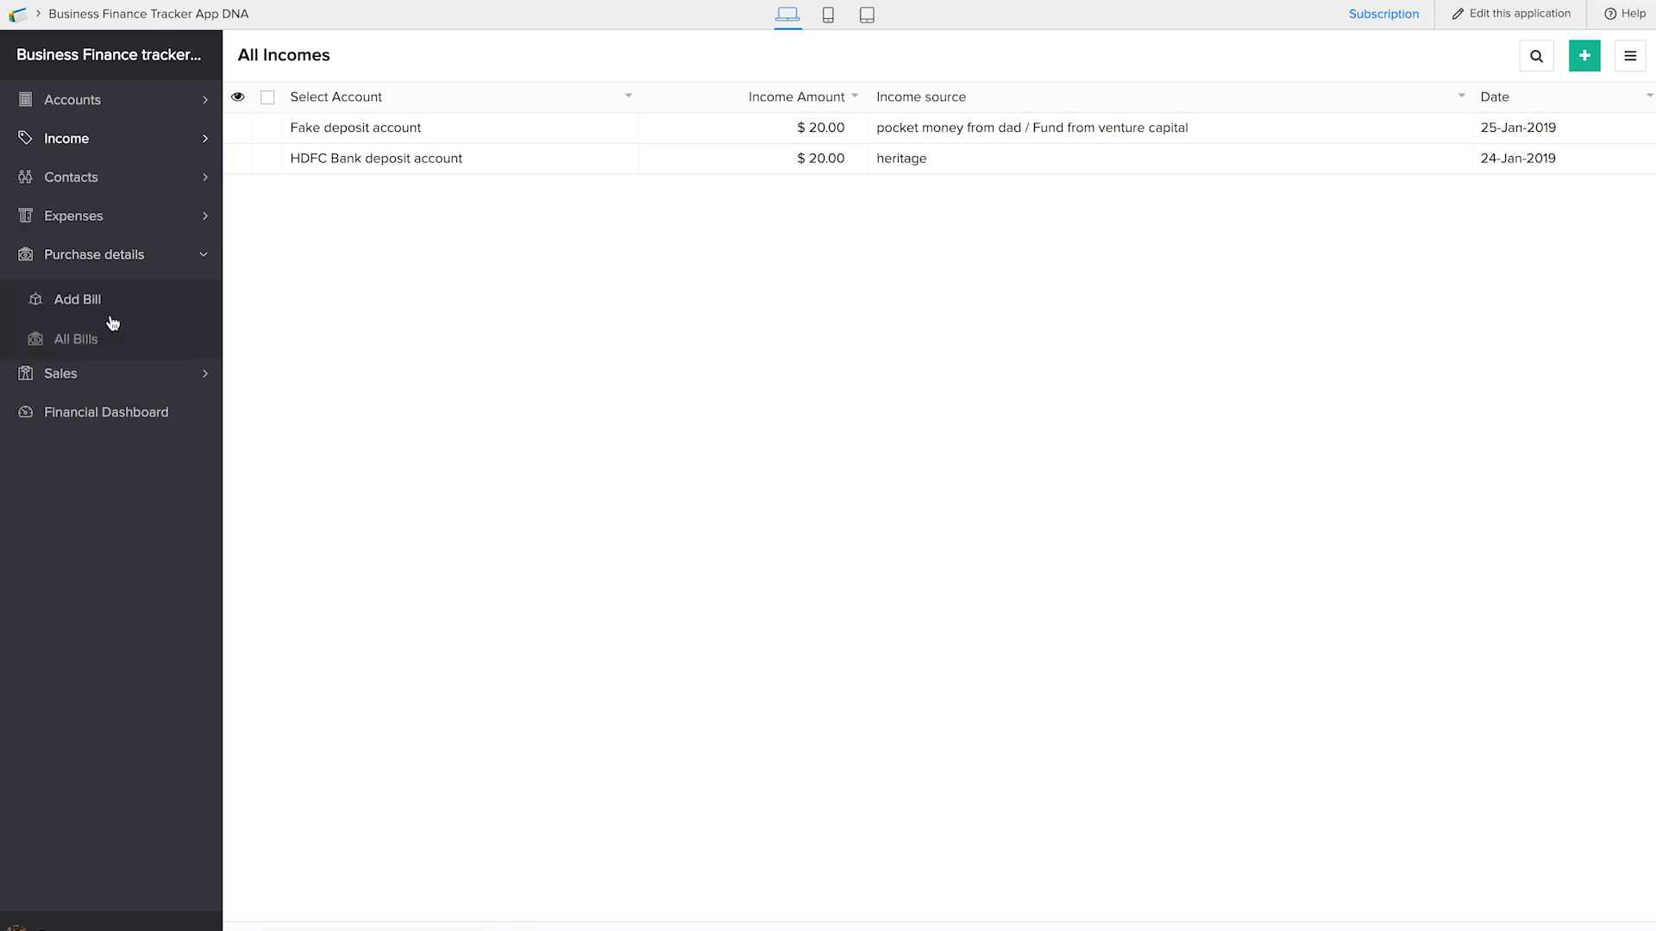
click(90, 218)
click(100, 253)
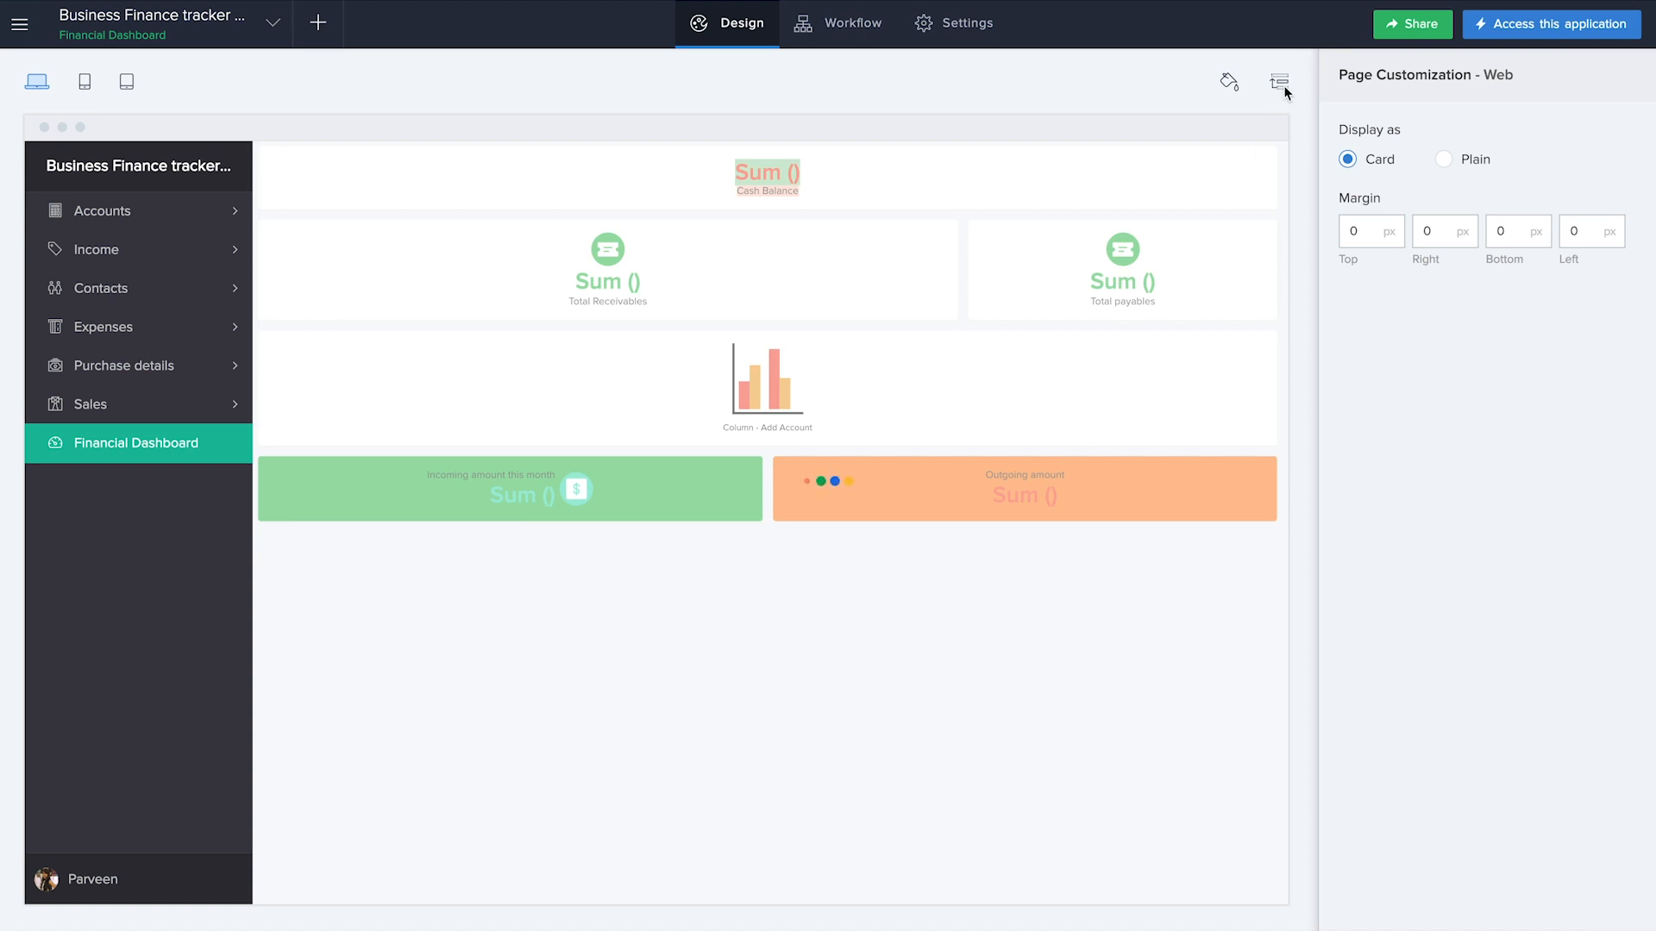
Move the Contacts section above Income in the application's web navigation order
click(1279, 83)
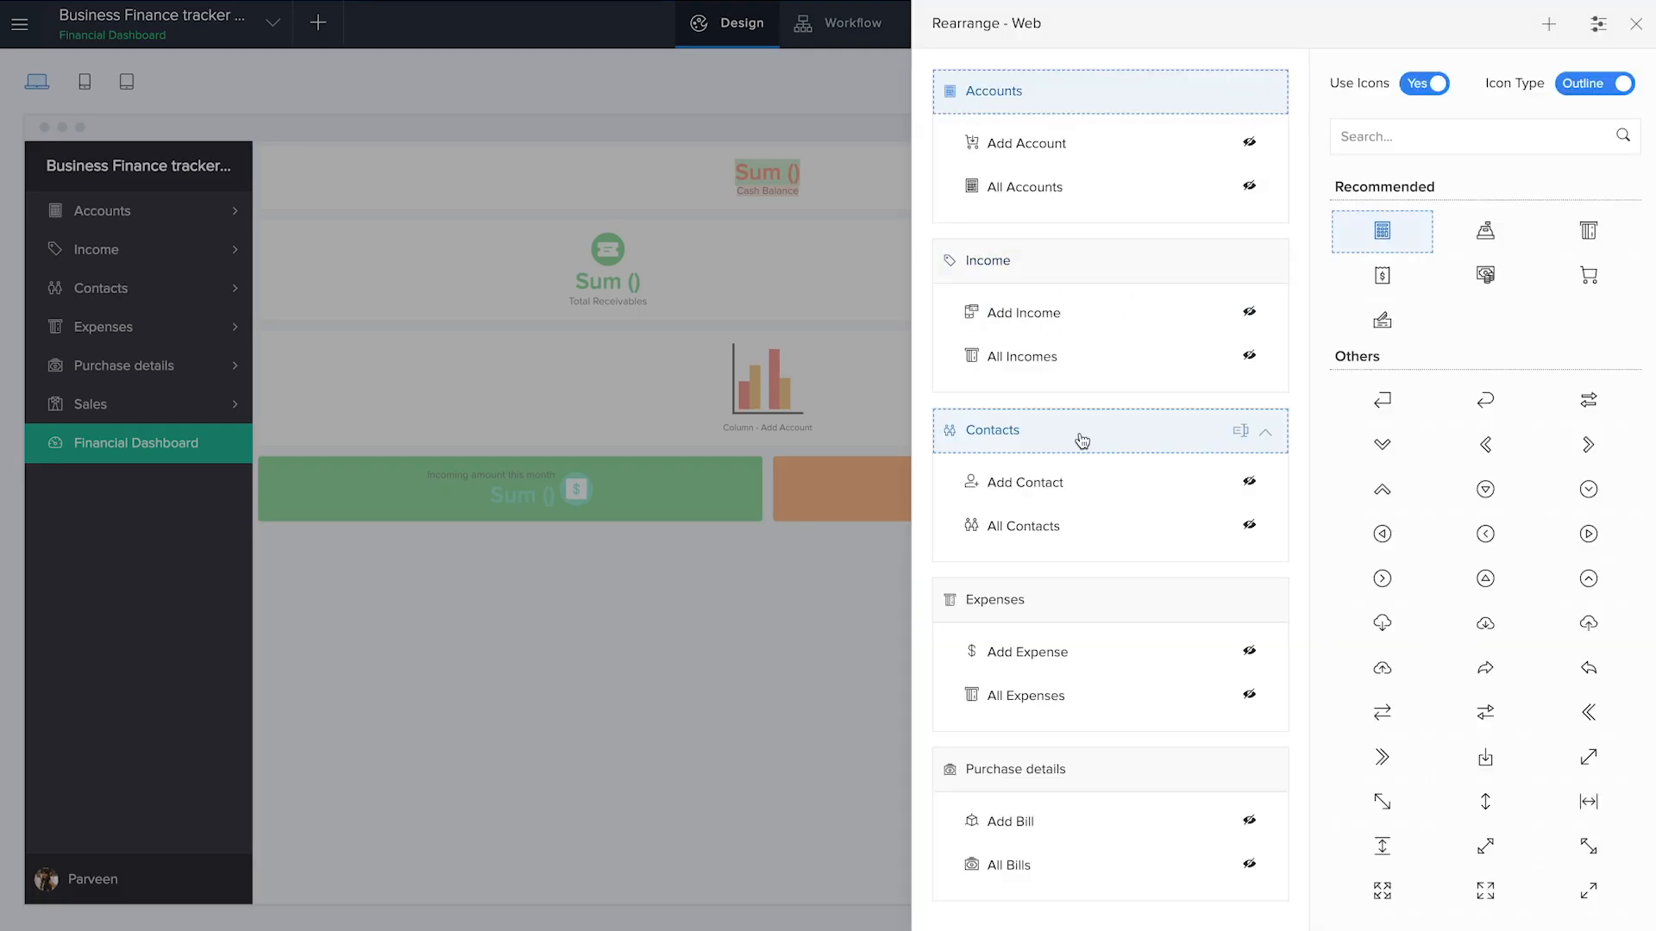
drag(1082, 441, 1066, 271)
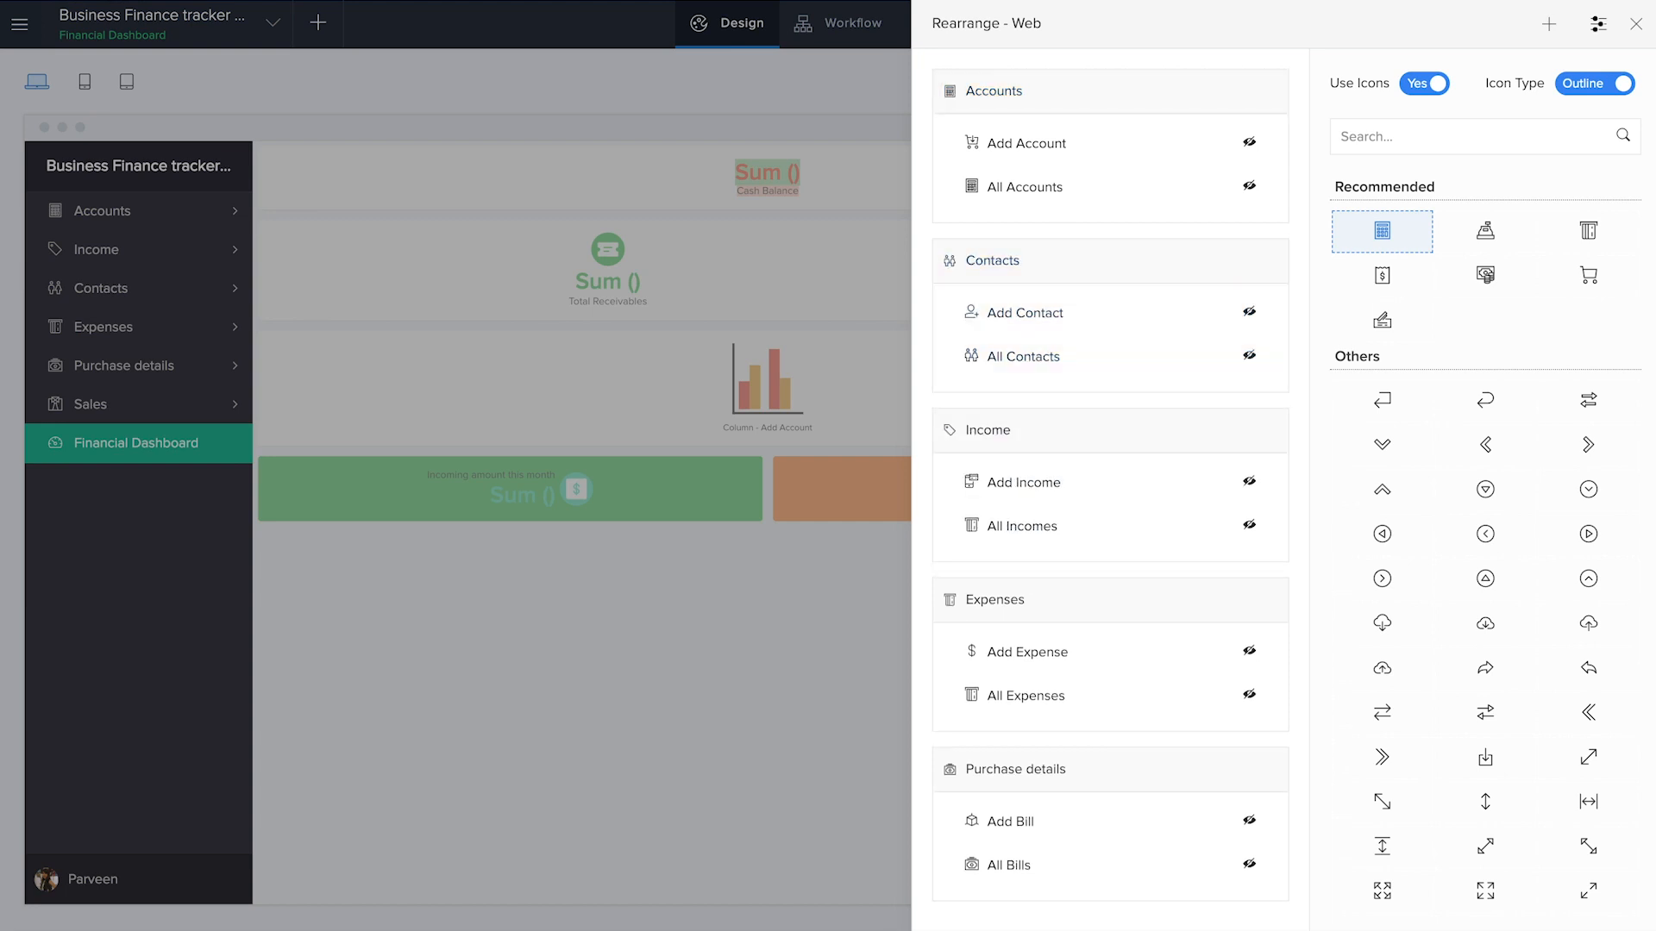
click(1636, 23)
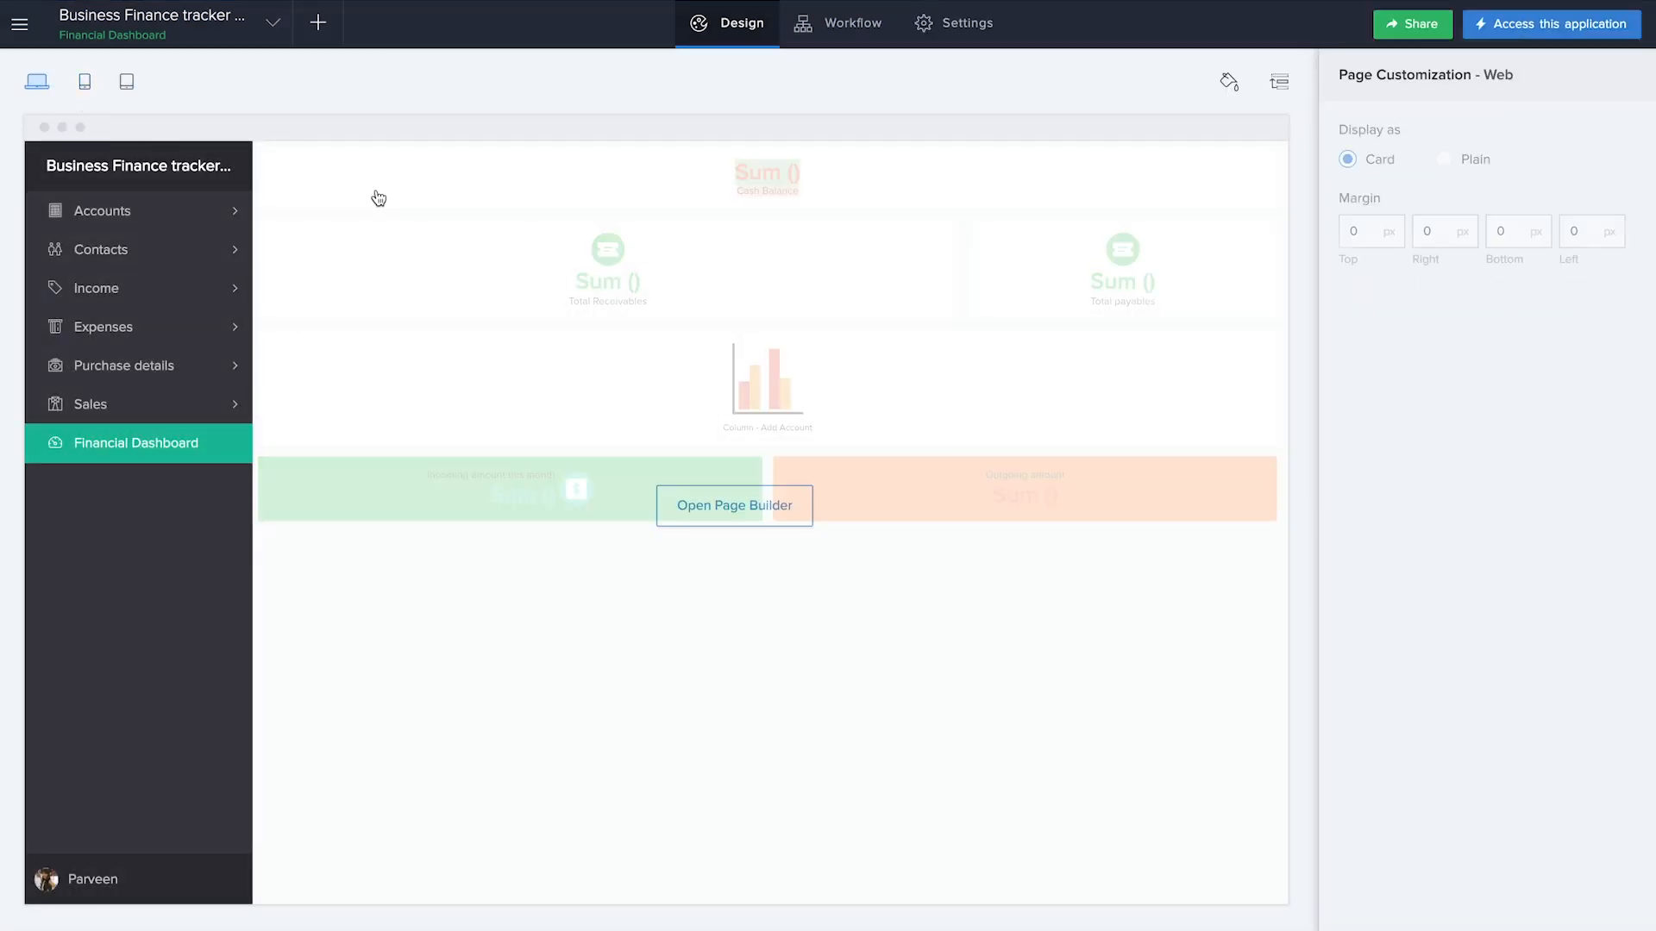
click(1379, 246)
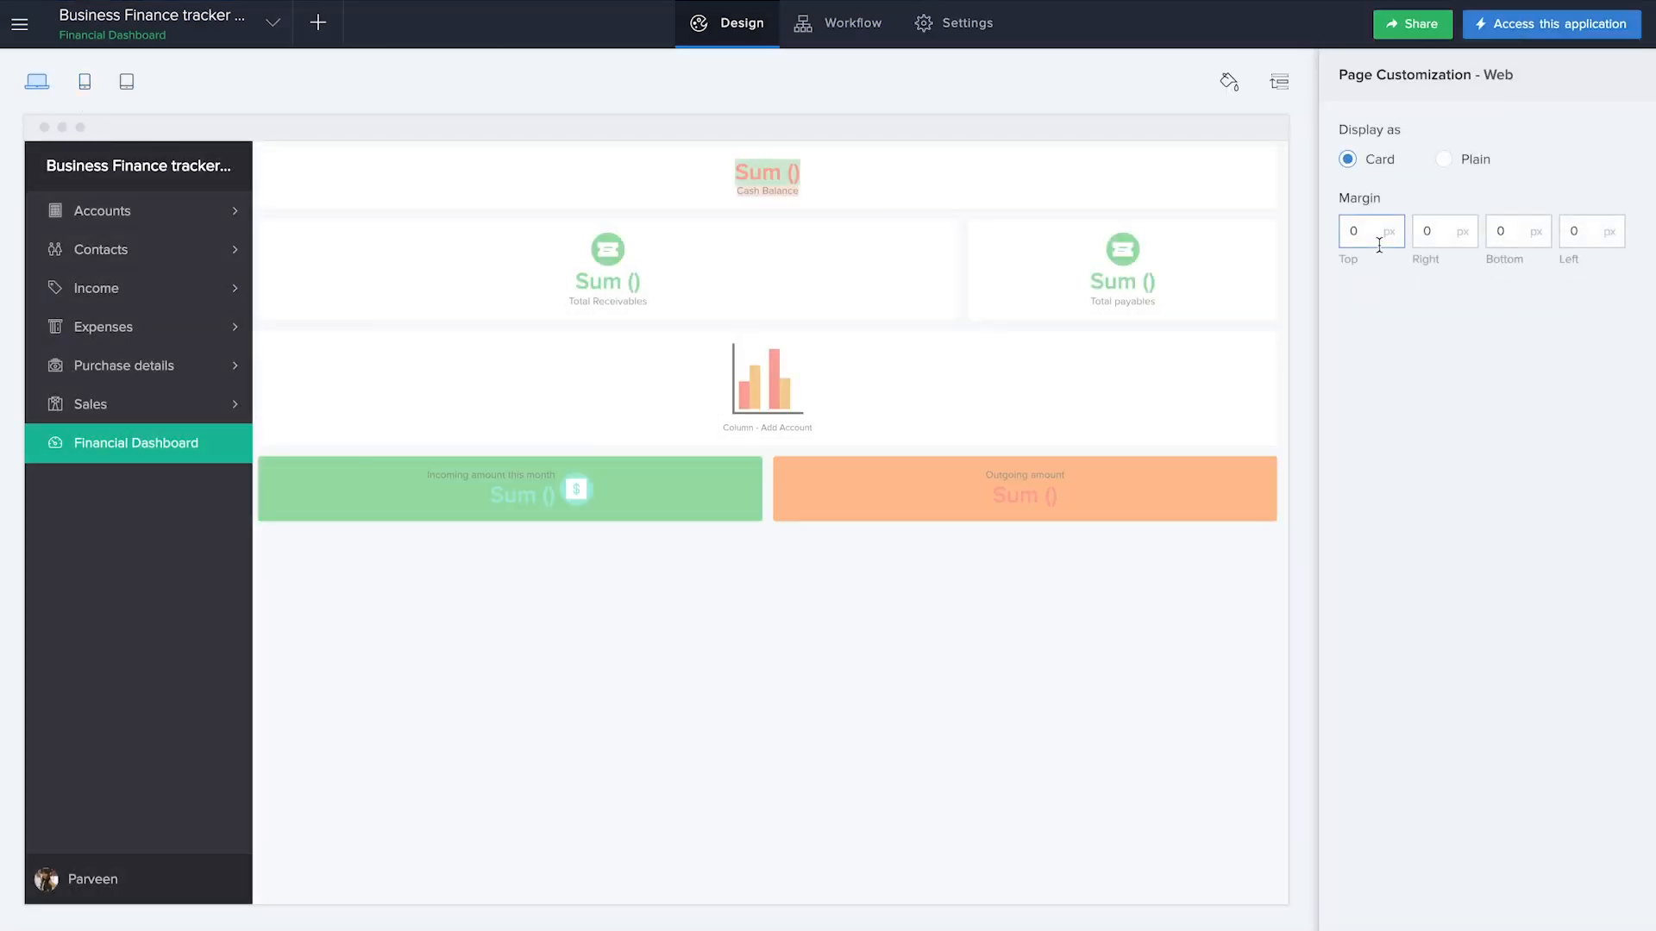
Change the web theme to the dark layout with a horizontal navigation bar
click(1228, 81)
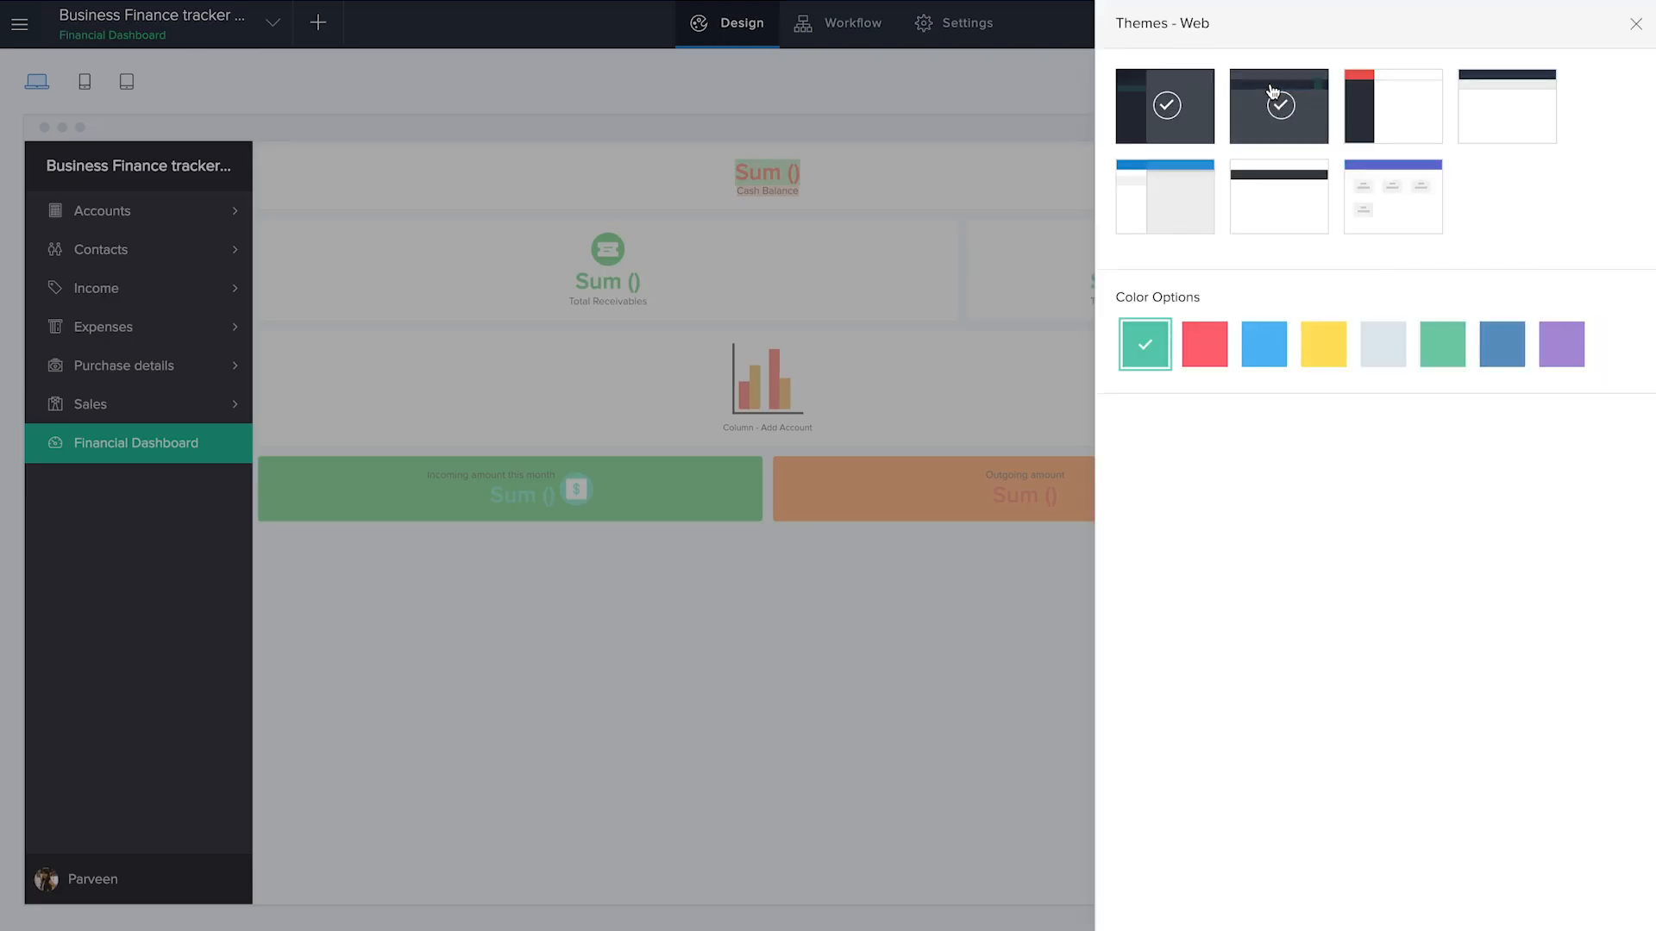
click(1302, 105)
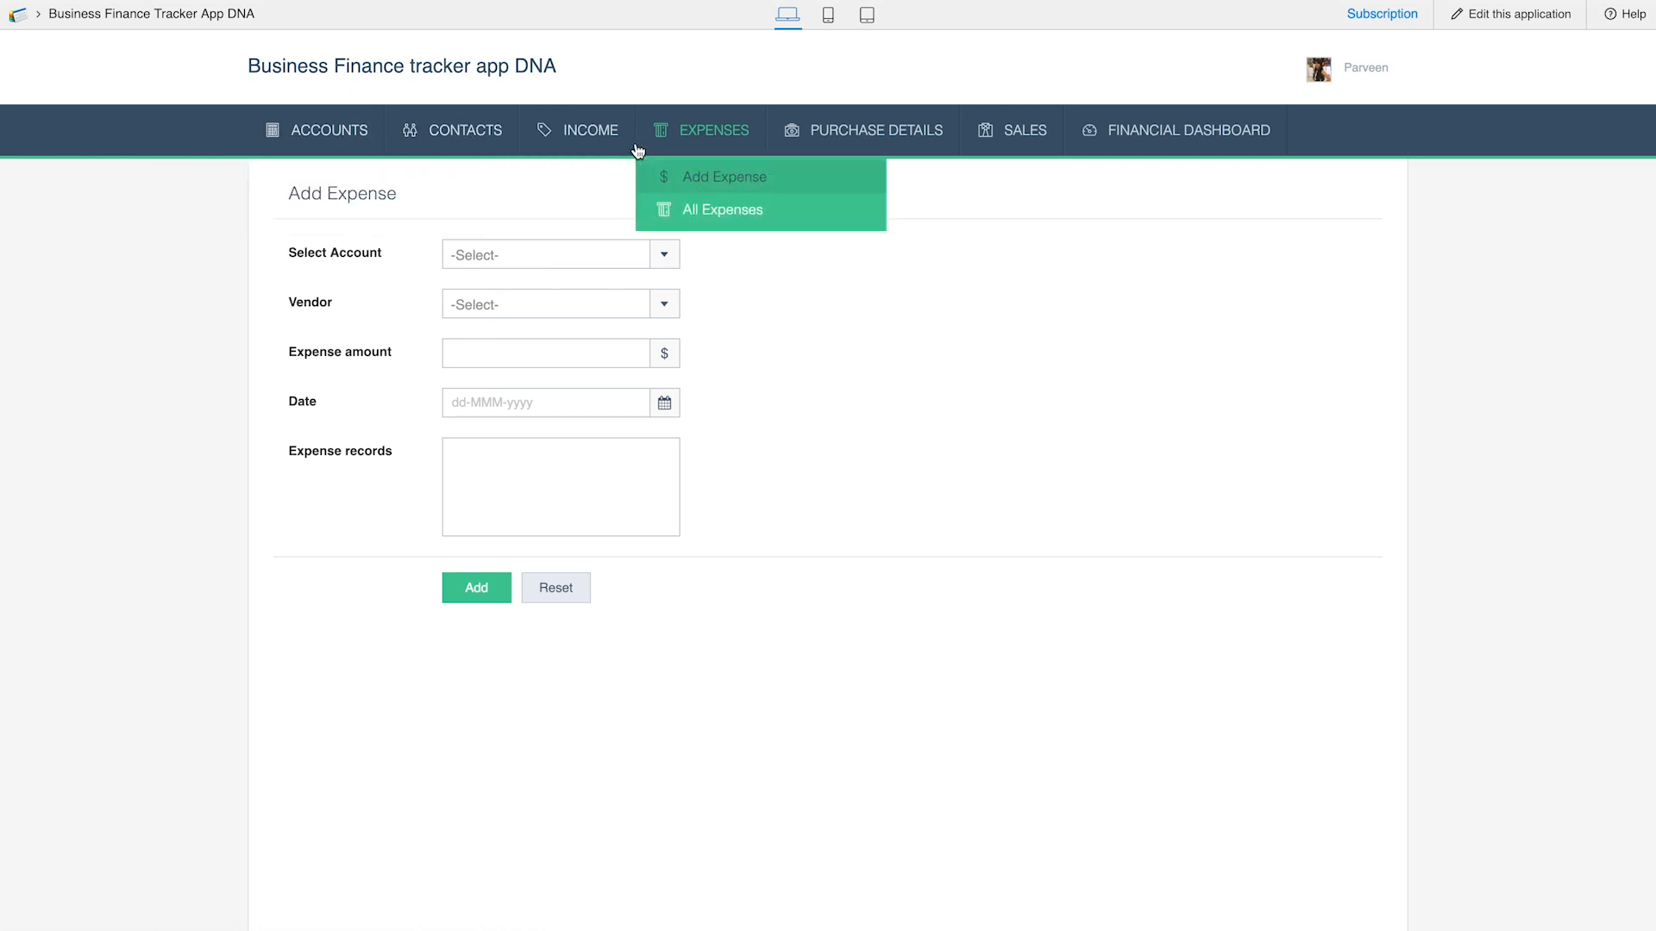
Fill in the expense with account HDFC Bank deposit account, the listed vendor, and an Expense amount of 20
click(618, 266)
click(616, 284)
click(671, 259)
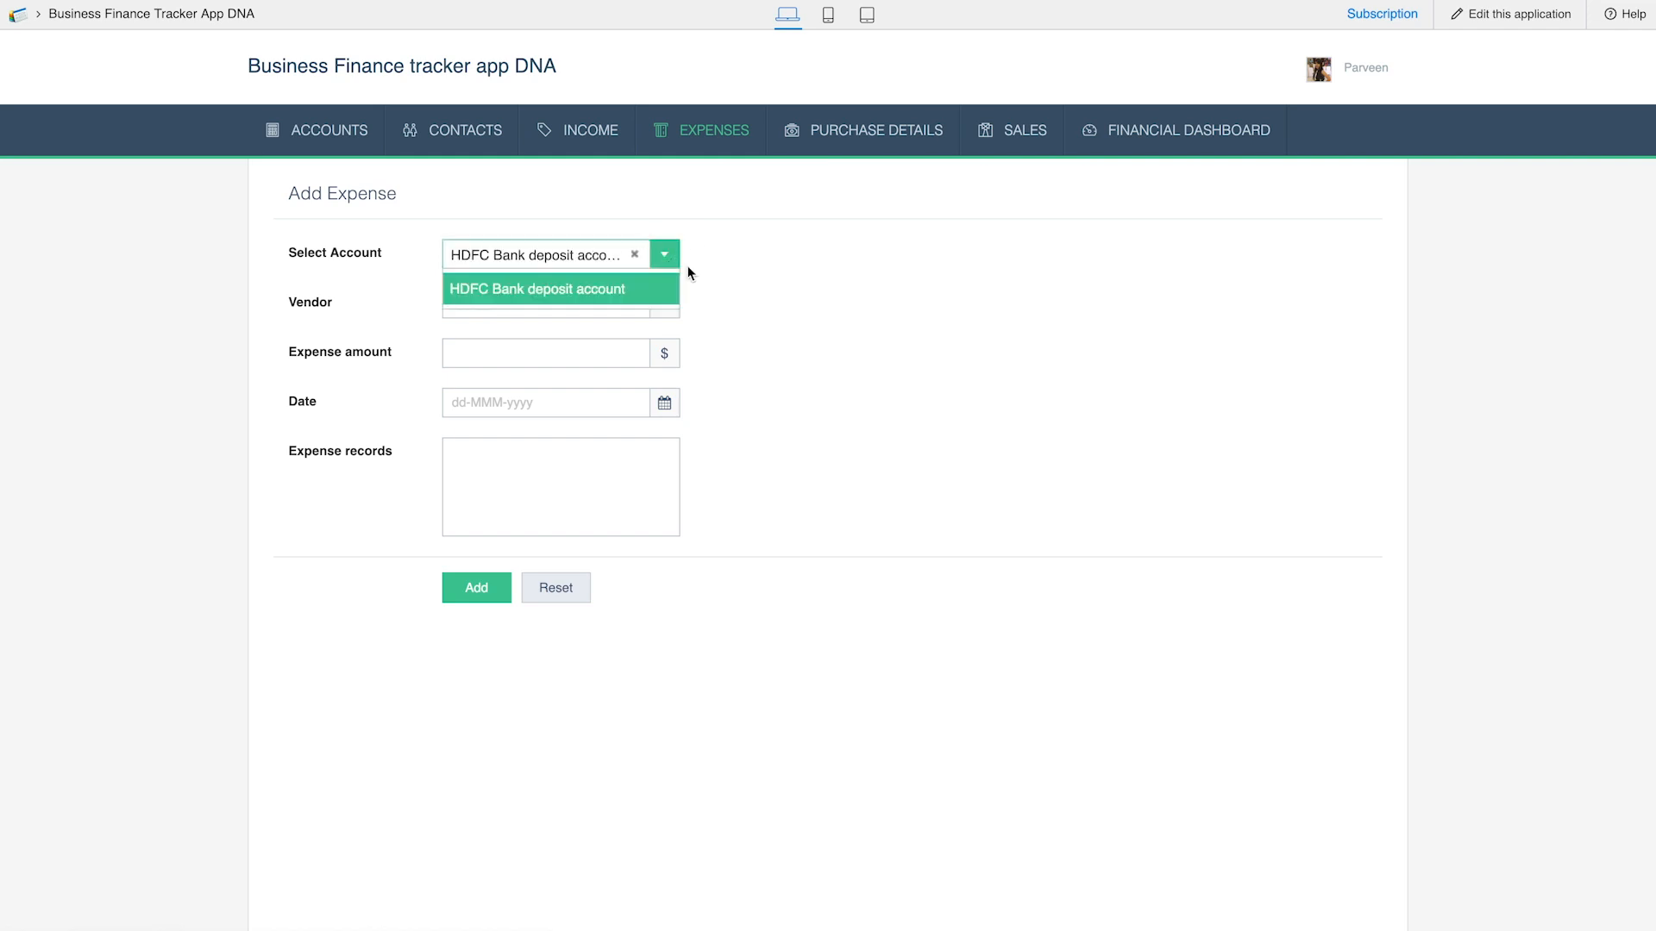
click(532, 301)
click(529, 307)
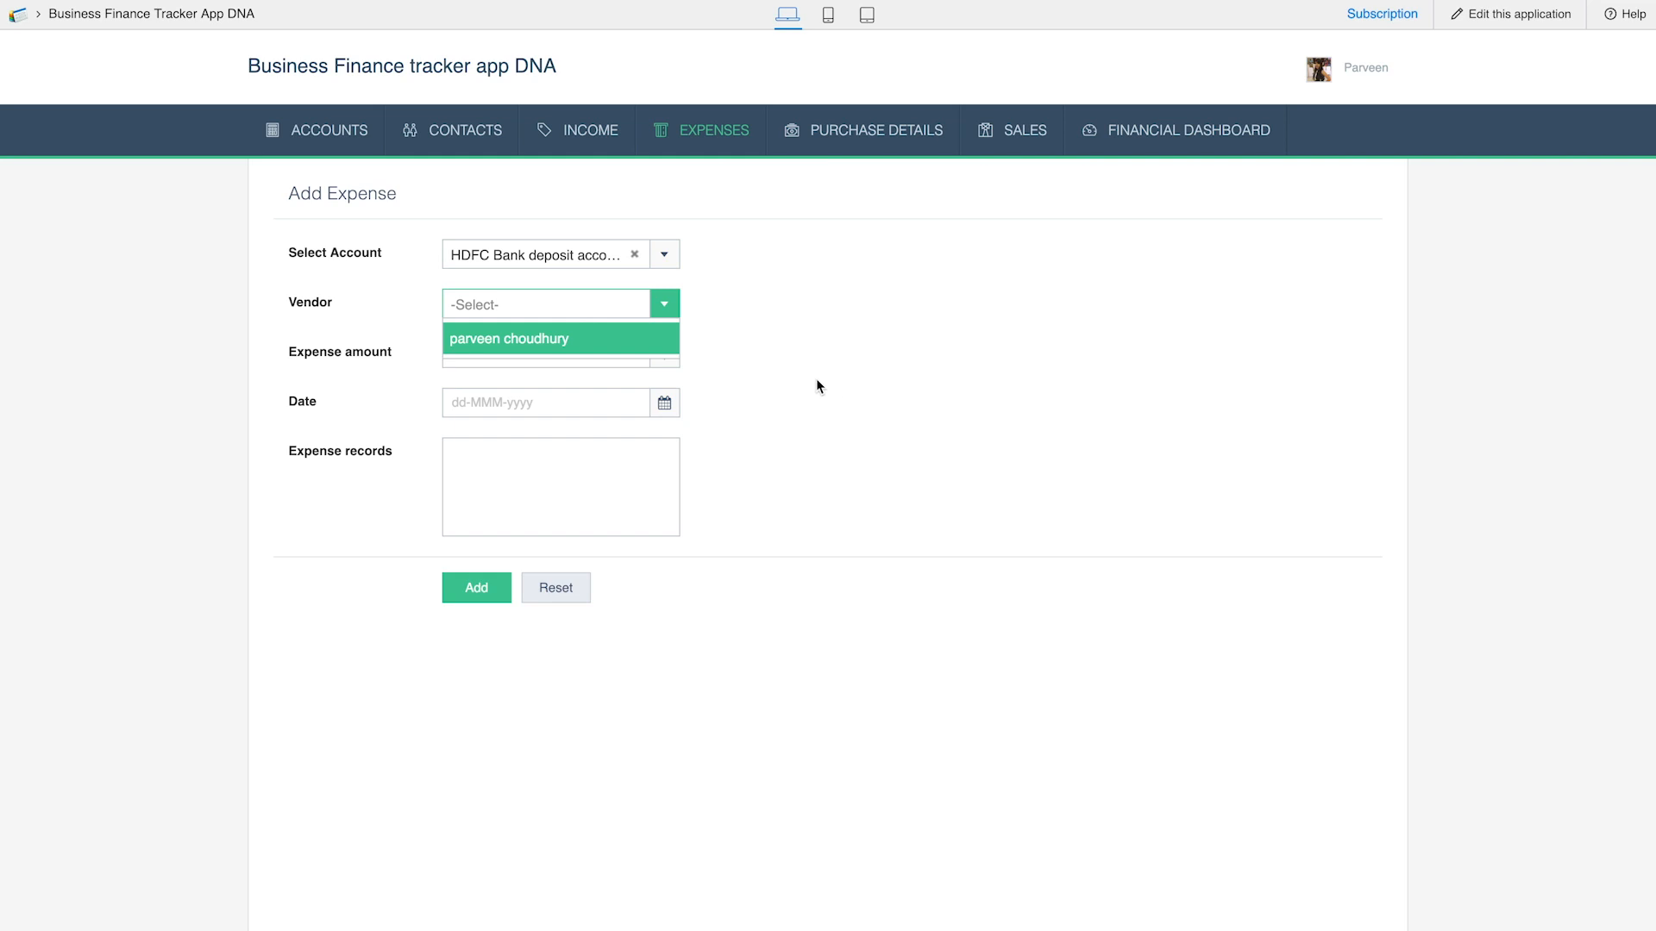
click(579, 338)
click(547, 357)
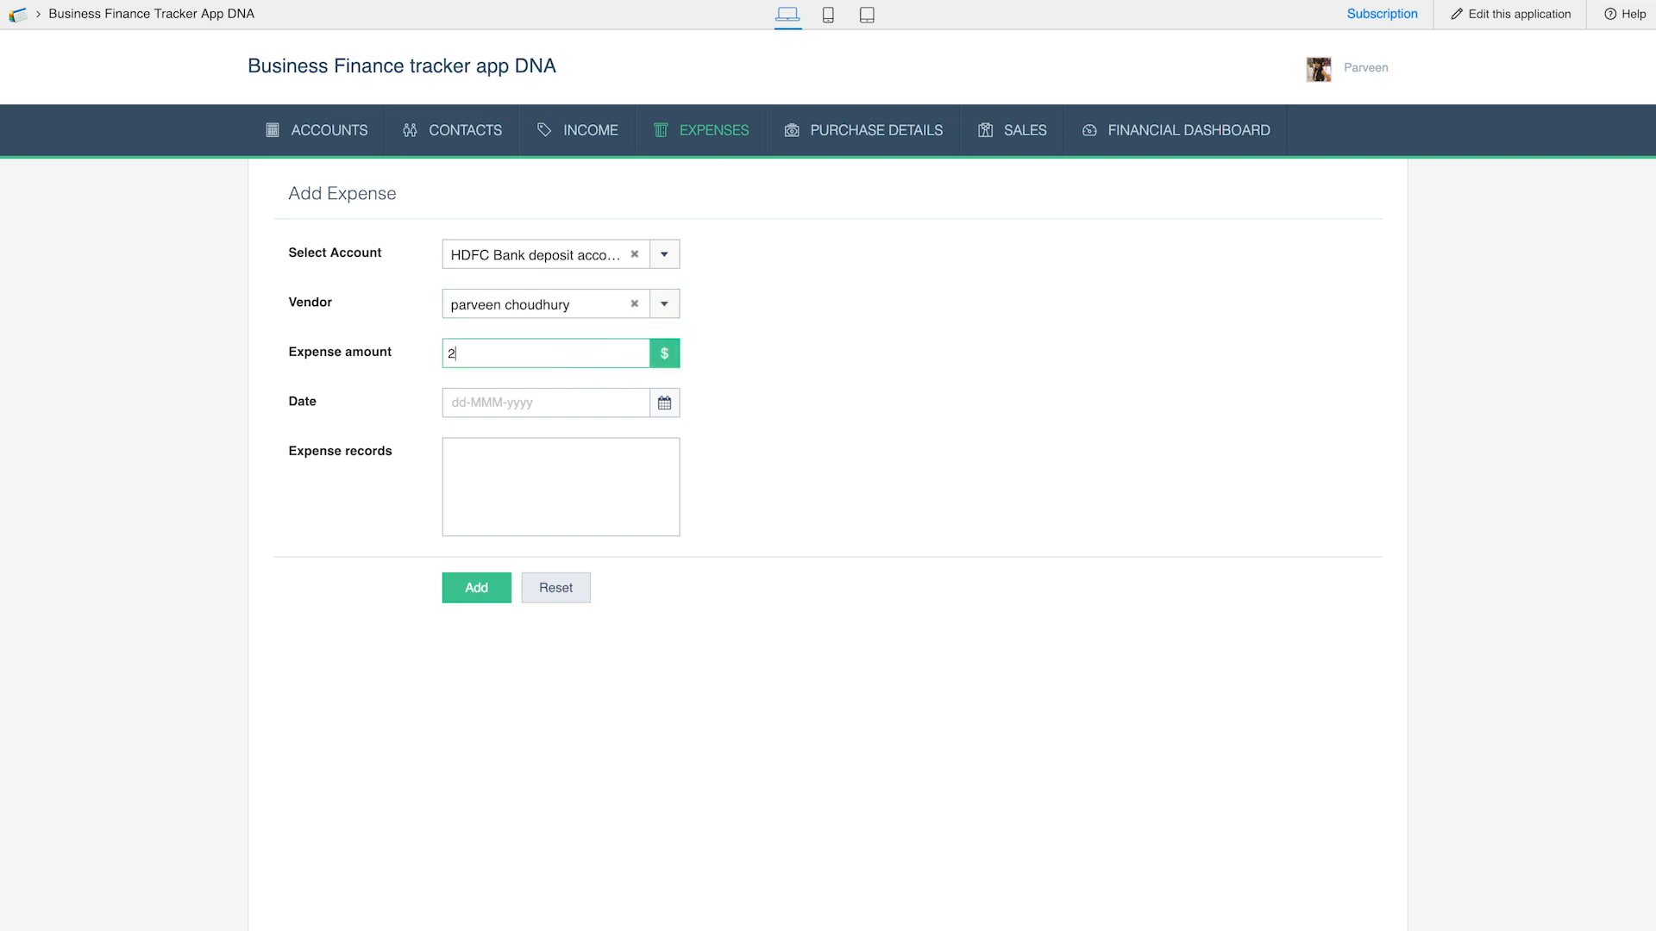
Set the expense date to 25-Jan-2019 and the record to "employee salary", submit it, and open the All Expenses report
click(522, 402)
click(629, 609)
click(518, 448)
text(sla)
text(mployee)
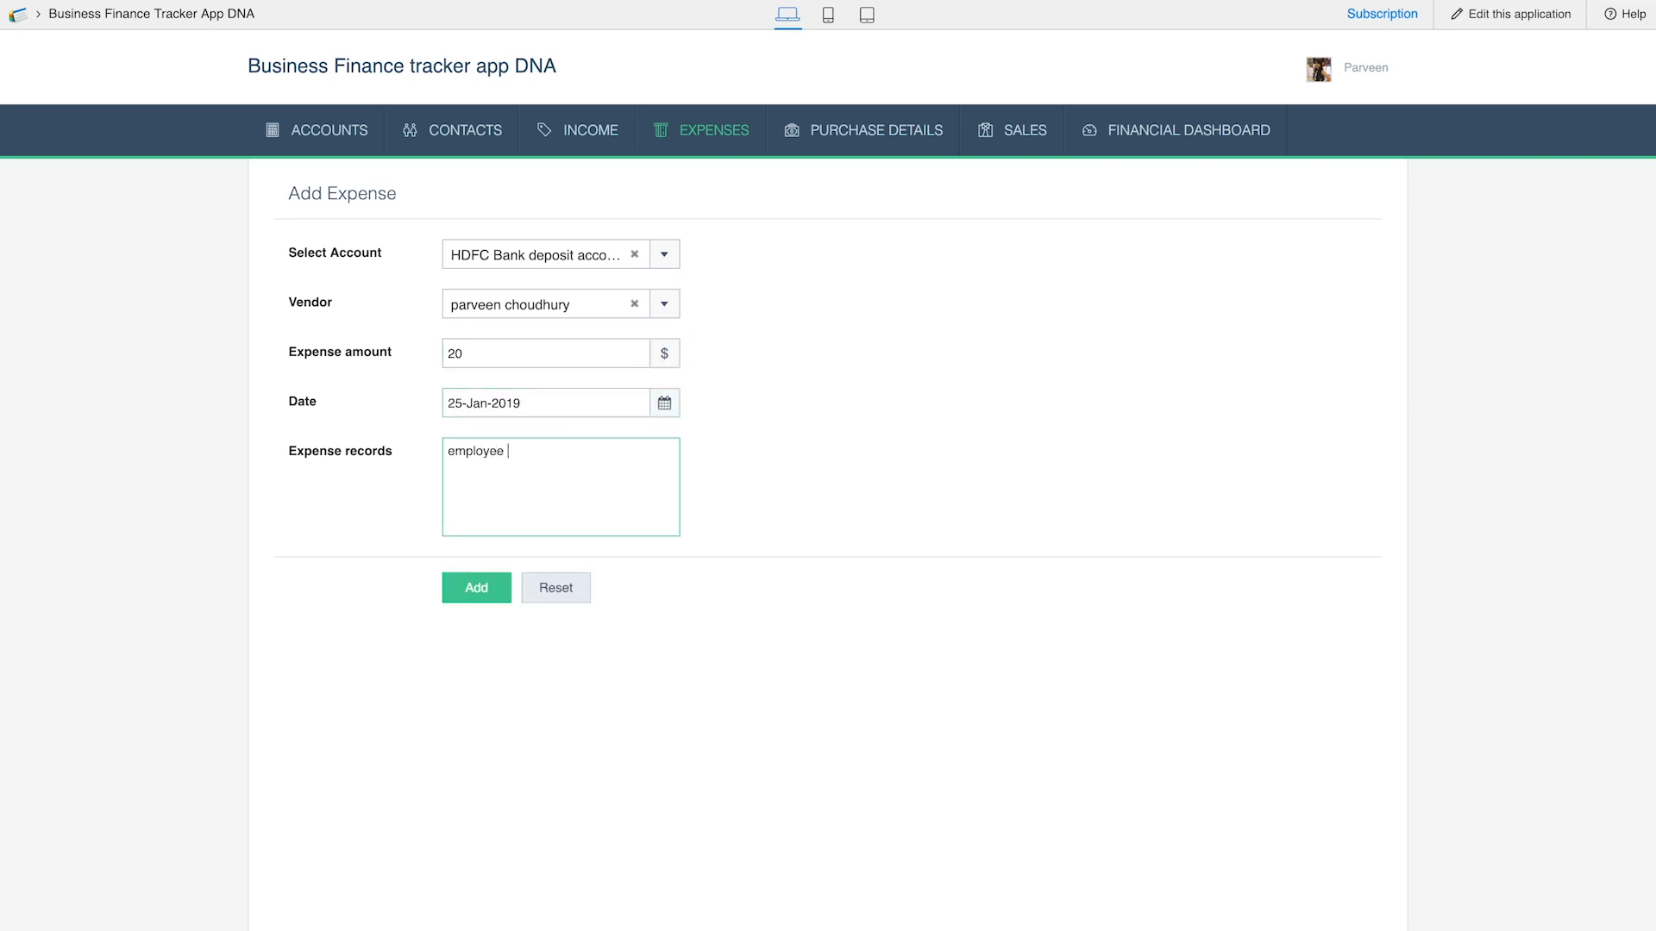
click(474, 587)
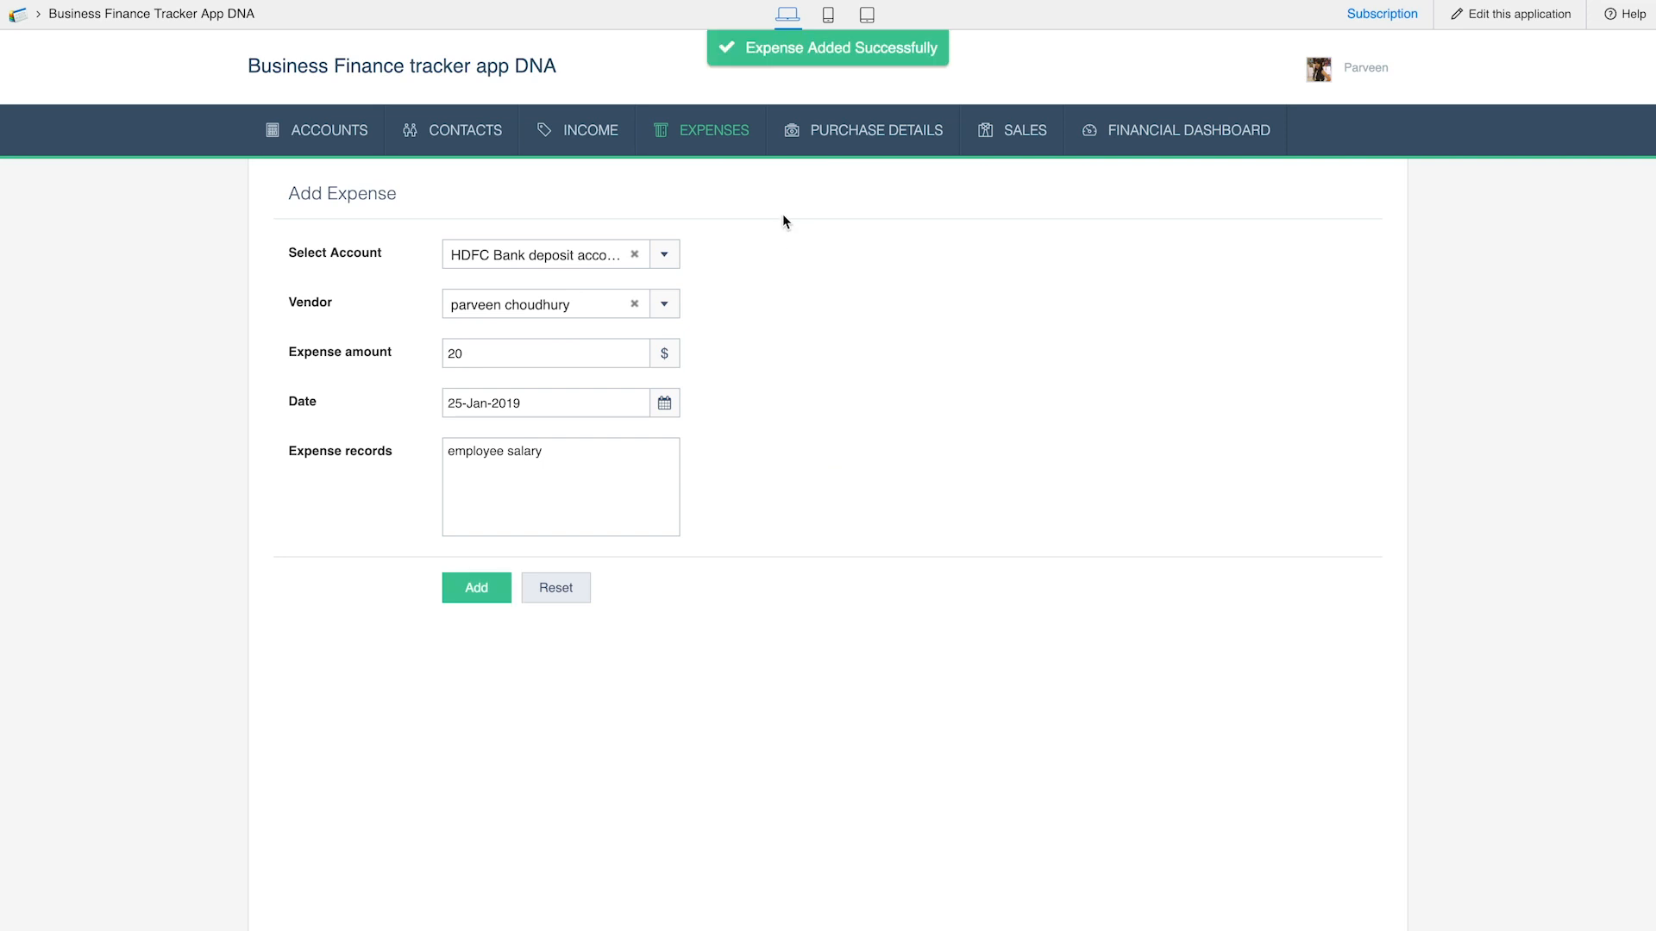
mouse_move(709, 132)
click(714, 215)
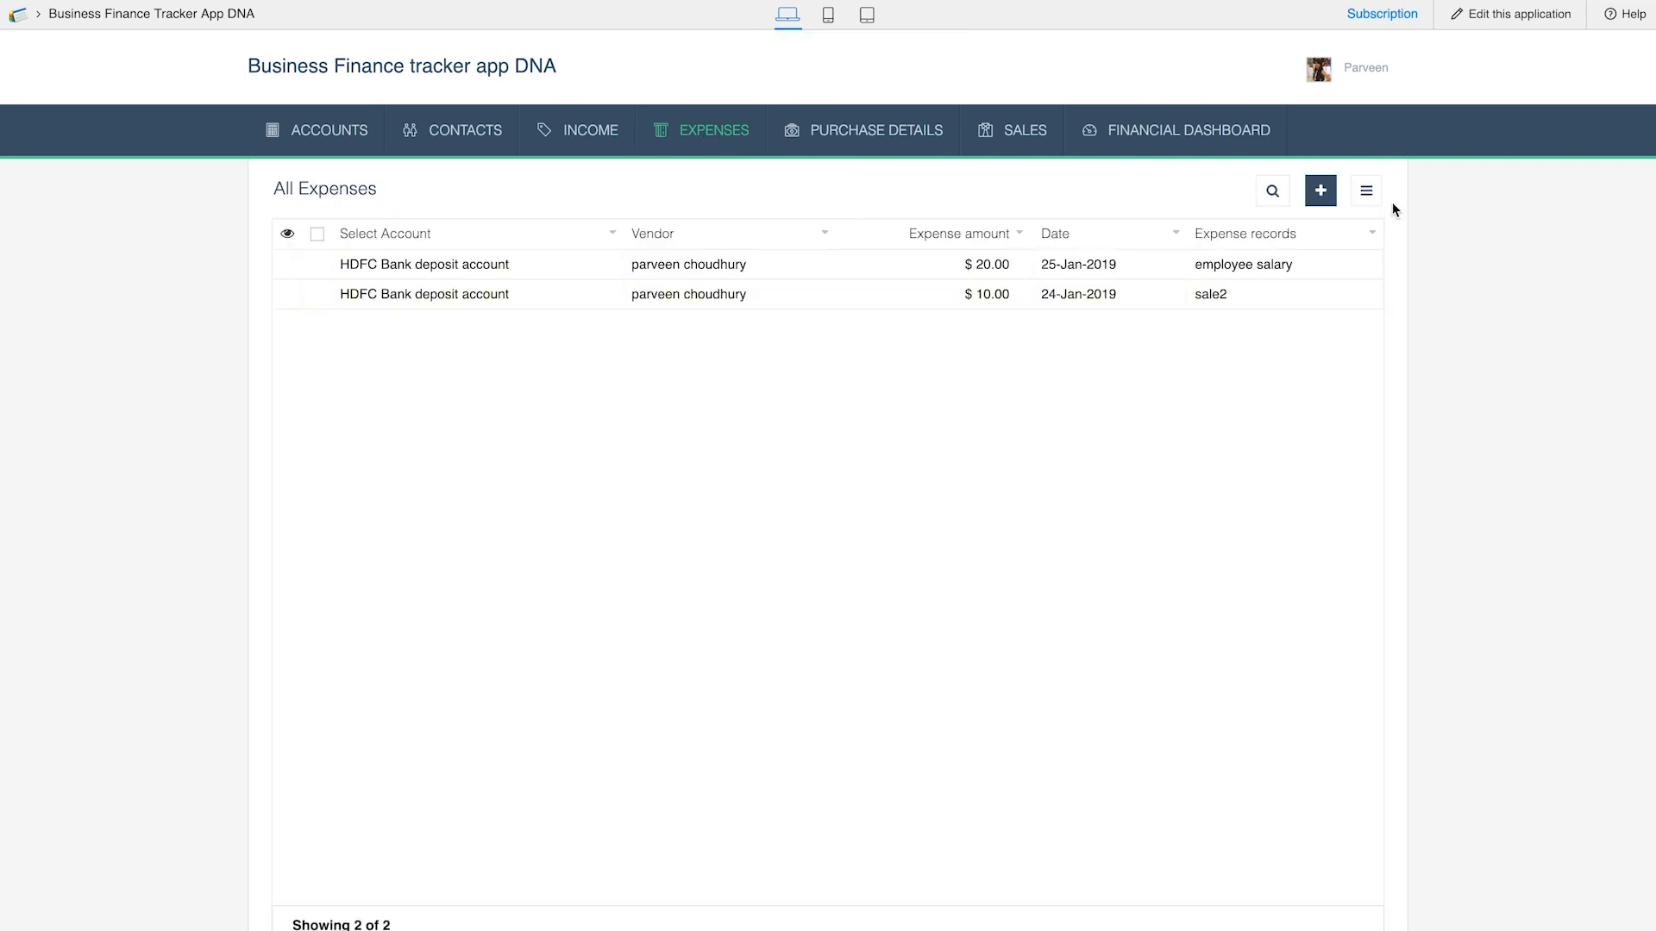
Add an Employee contact with a first and last name, and open the All Contacts report
mouse_move(327, 148)
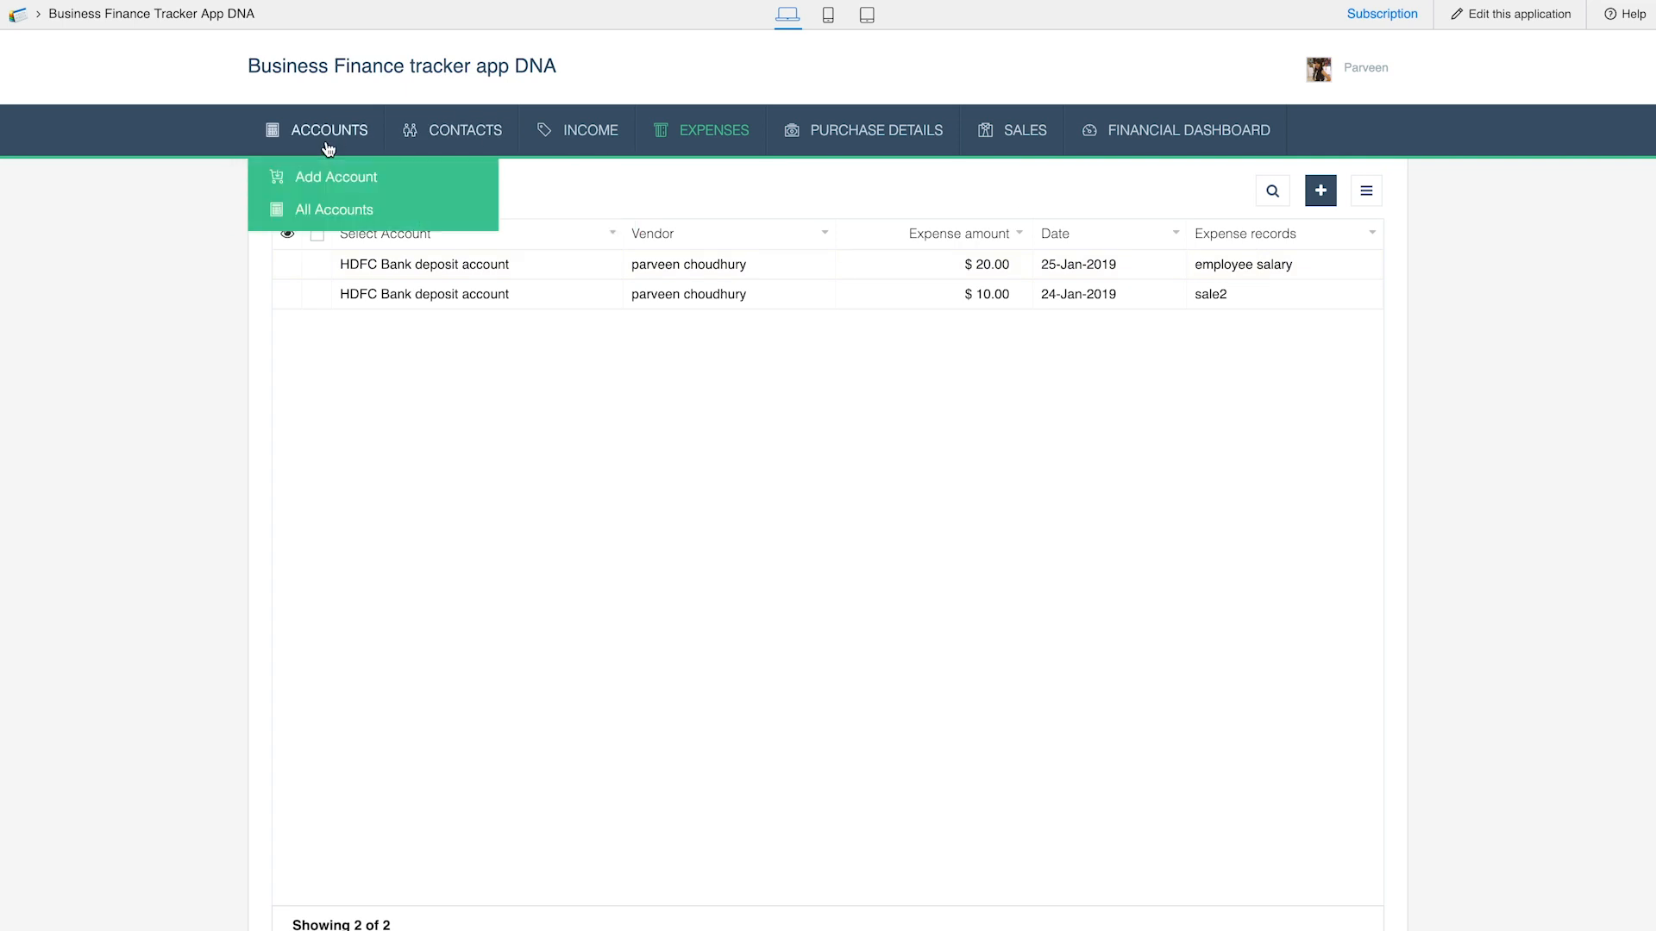
mouse_move(473, 147)
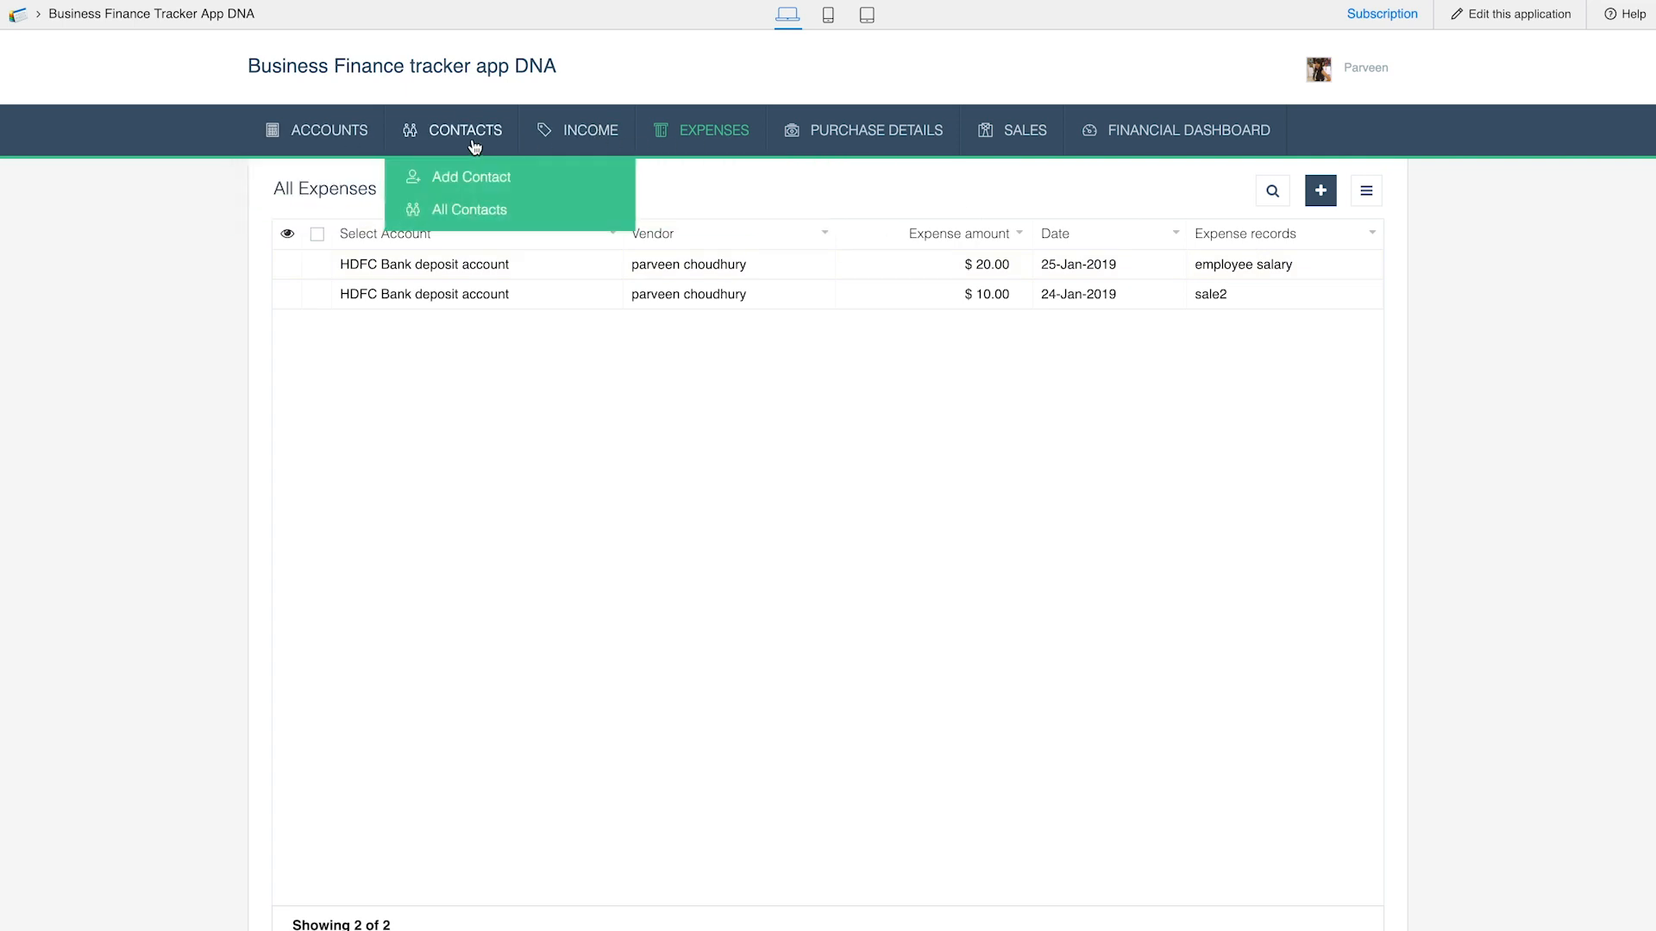
click(470, 177)
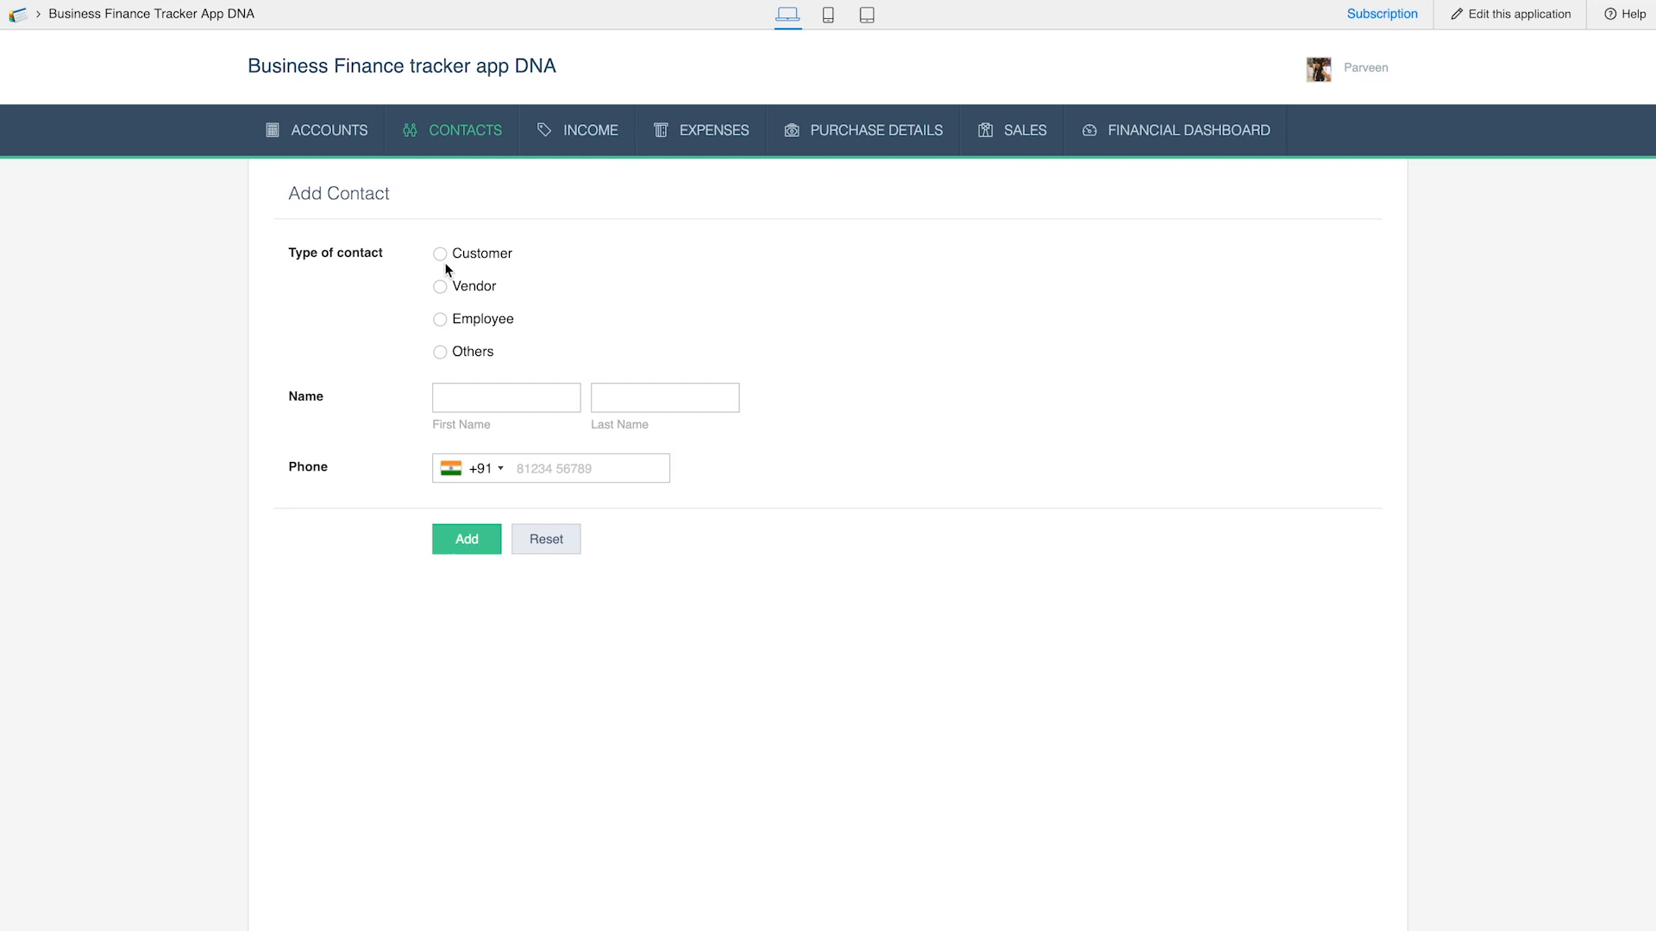
click(480, 398)
text(p)
key(Tab)
text(kl)
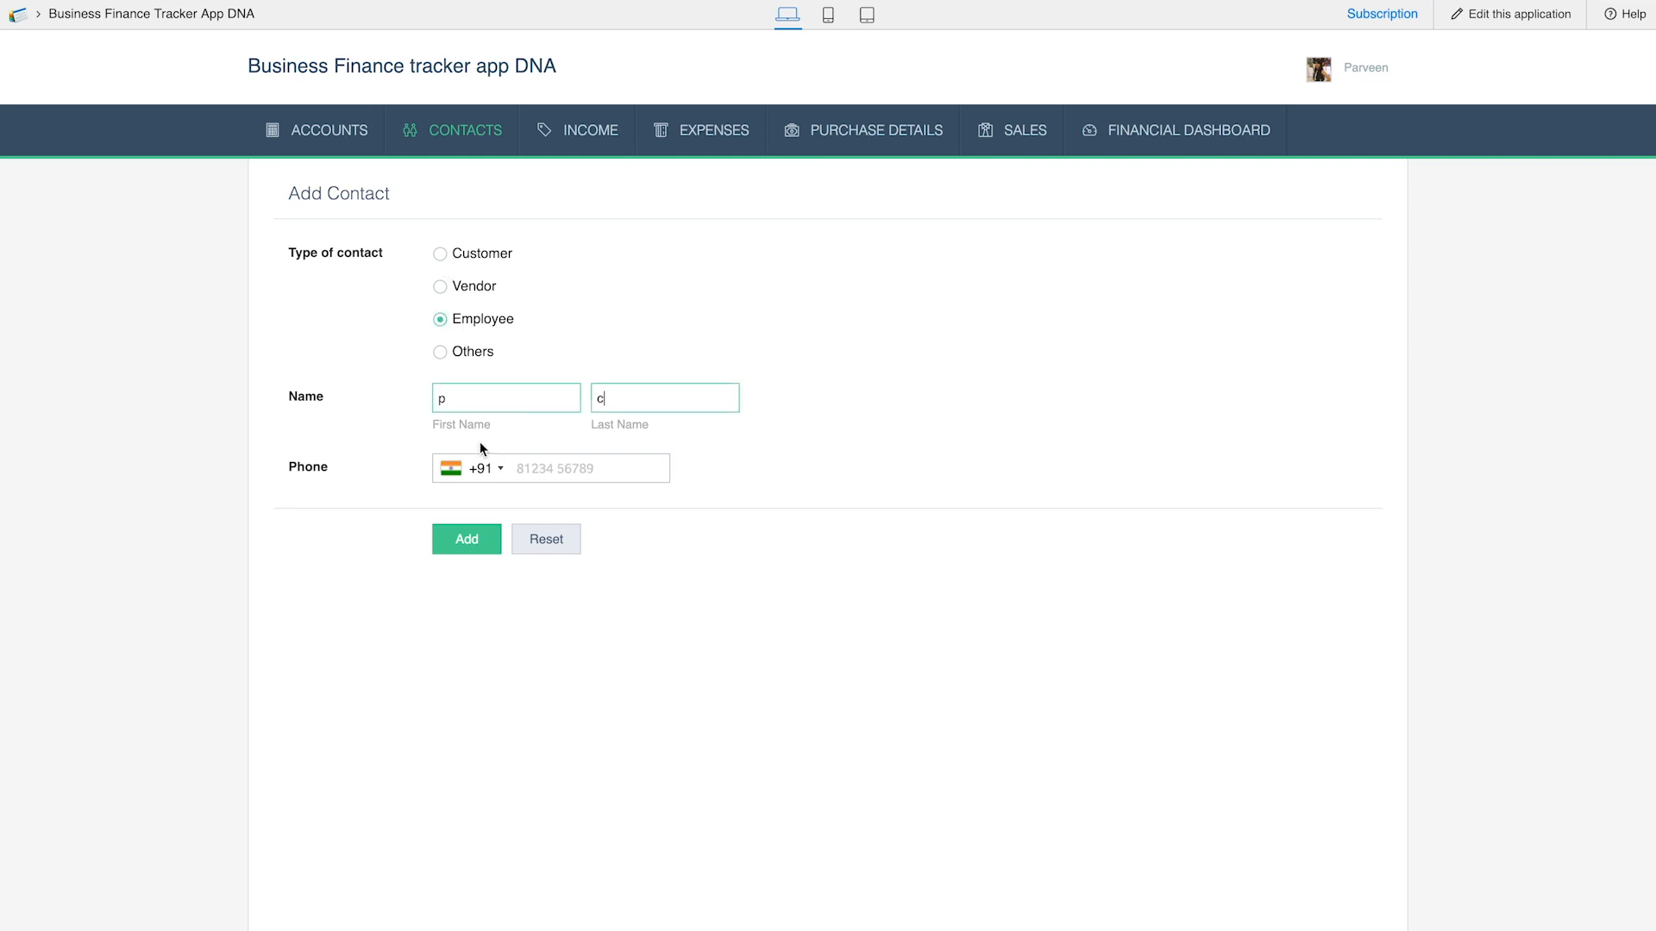
click(470, 539)
mouse_move(465, 155)
click(472, 214)
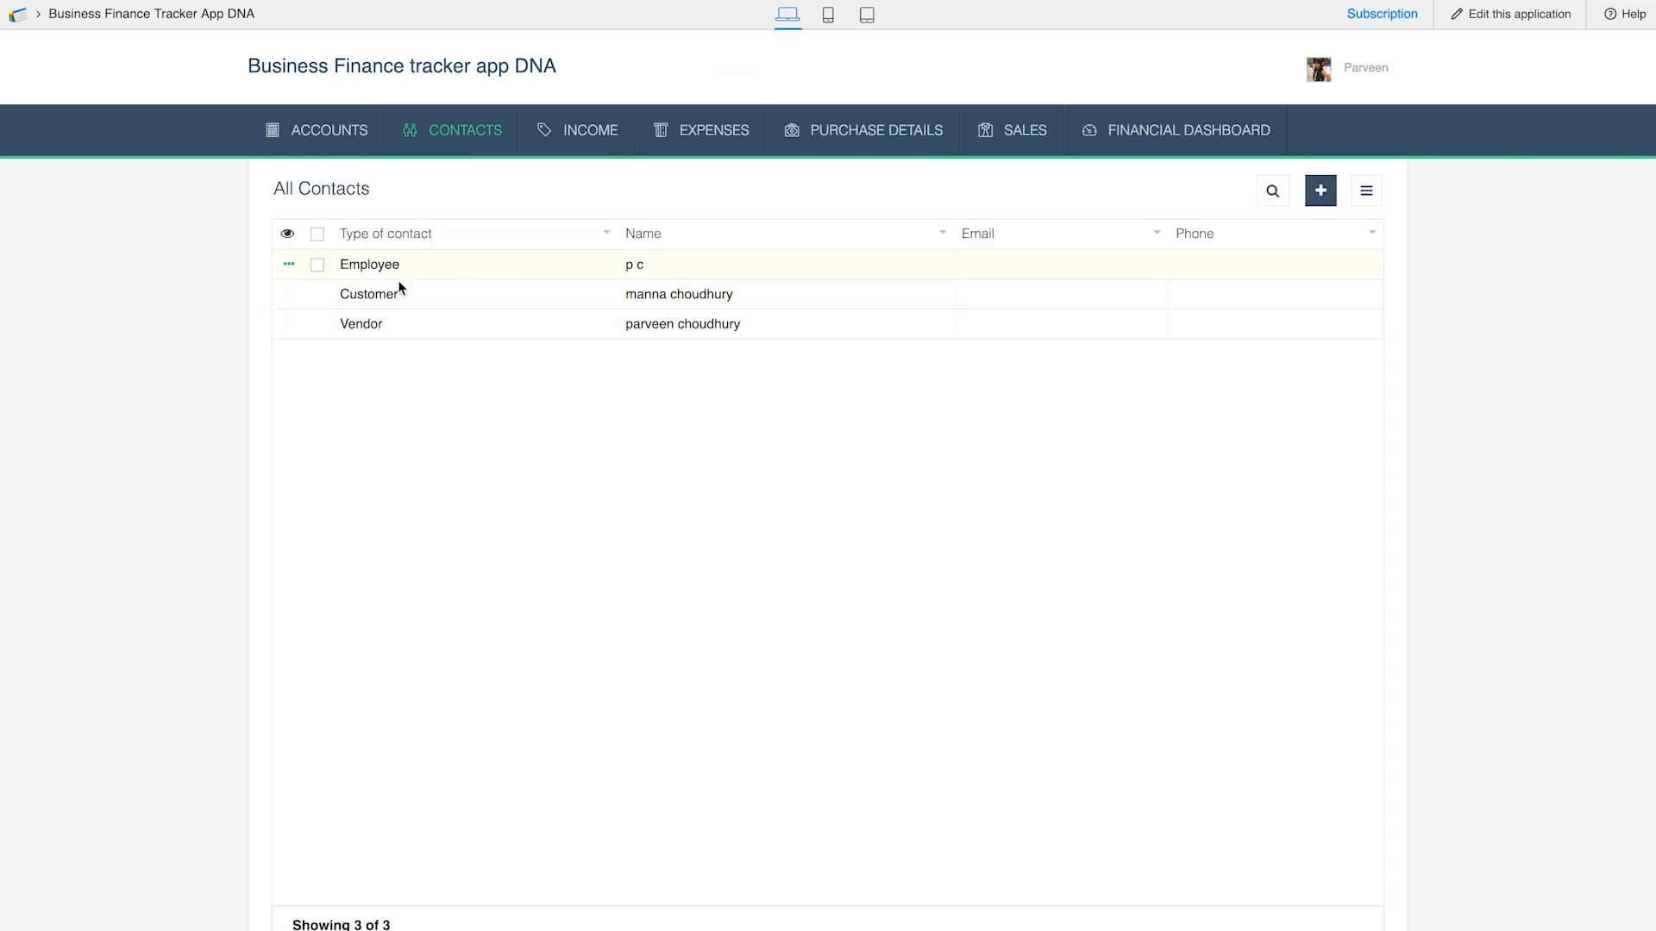
Start a new bill dated 25-Jan-2019 with the listed vendor
mouse_move(845, 144)
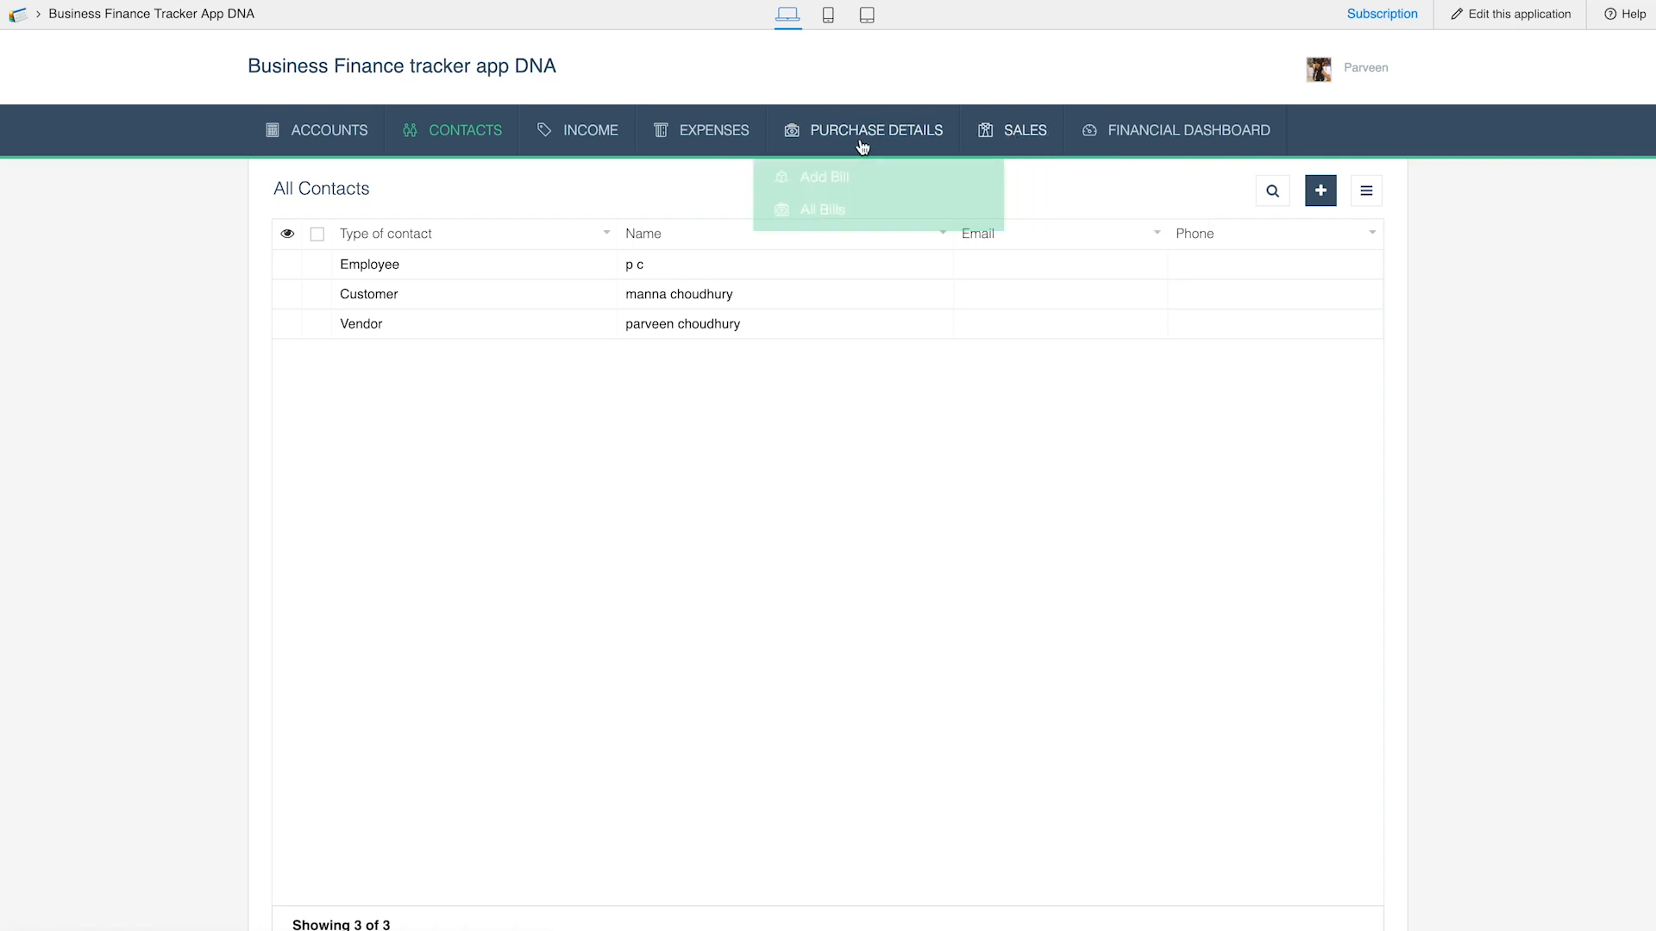
click(854, 180)
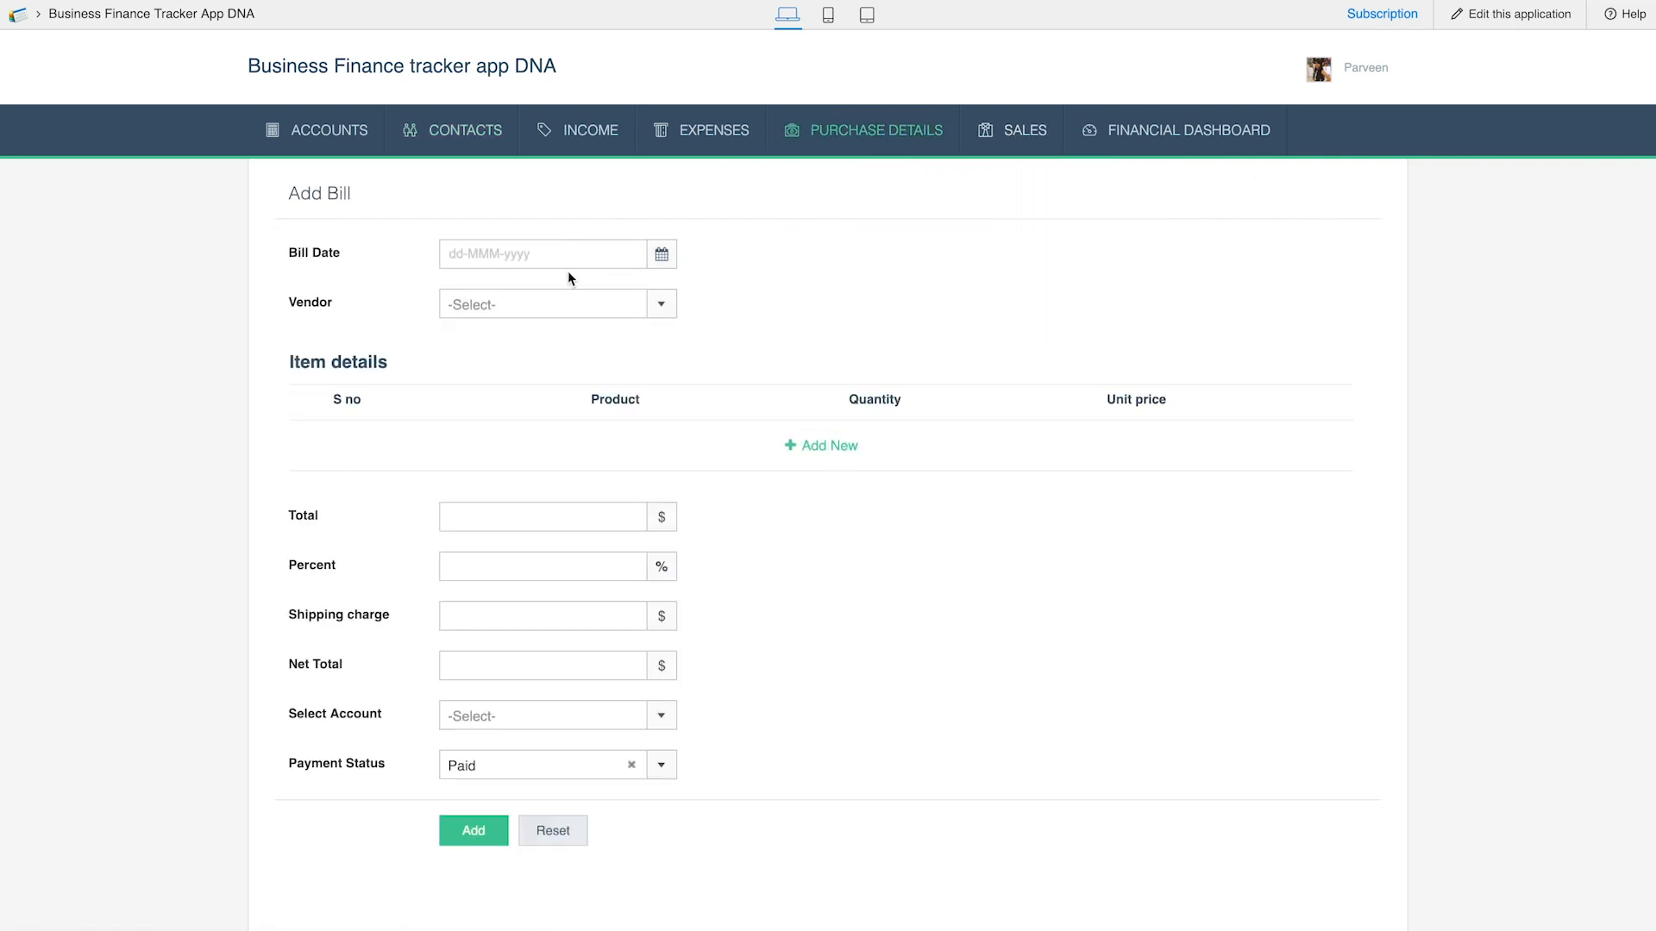
click(582, 256)
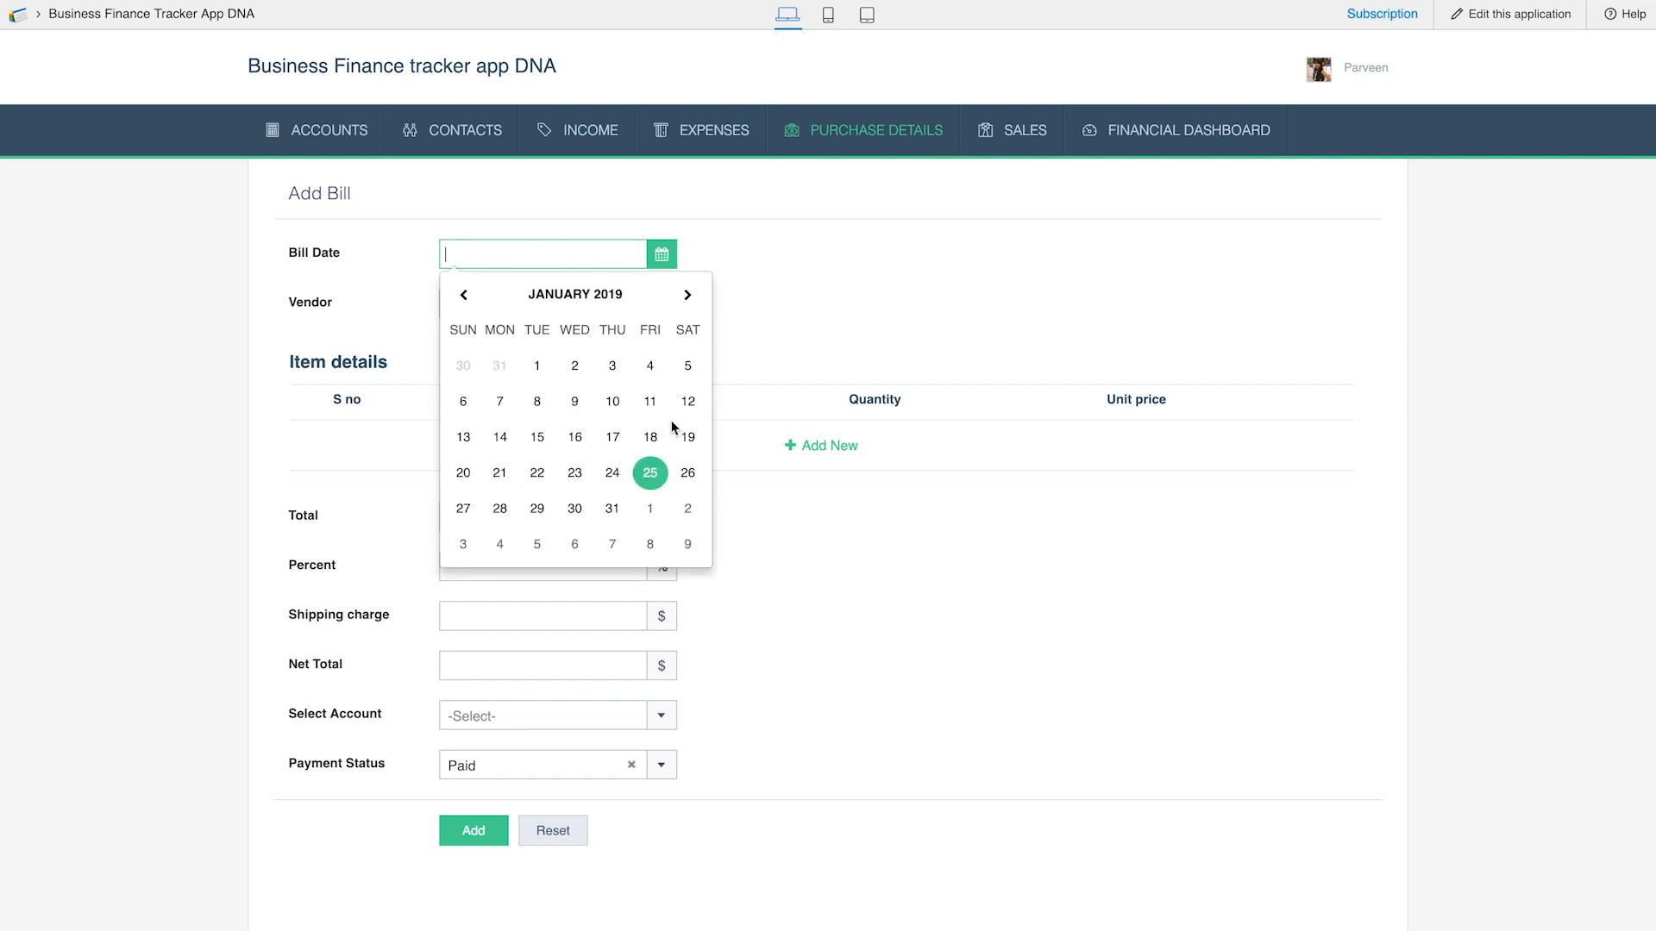
click(651, 471)
click(535, 310)
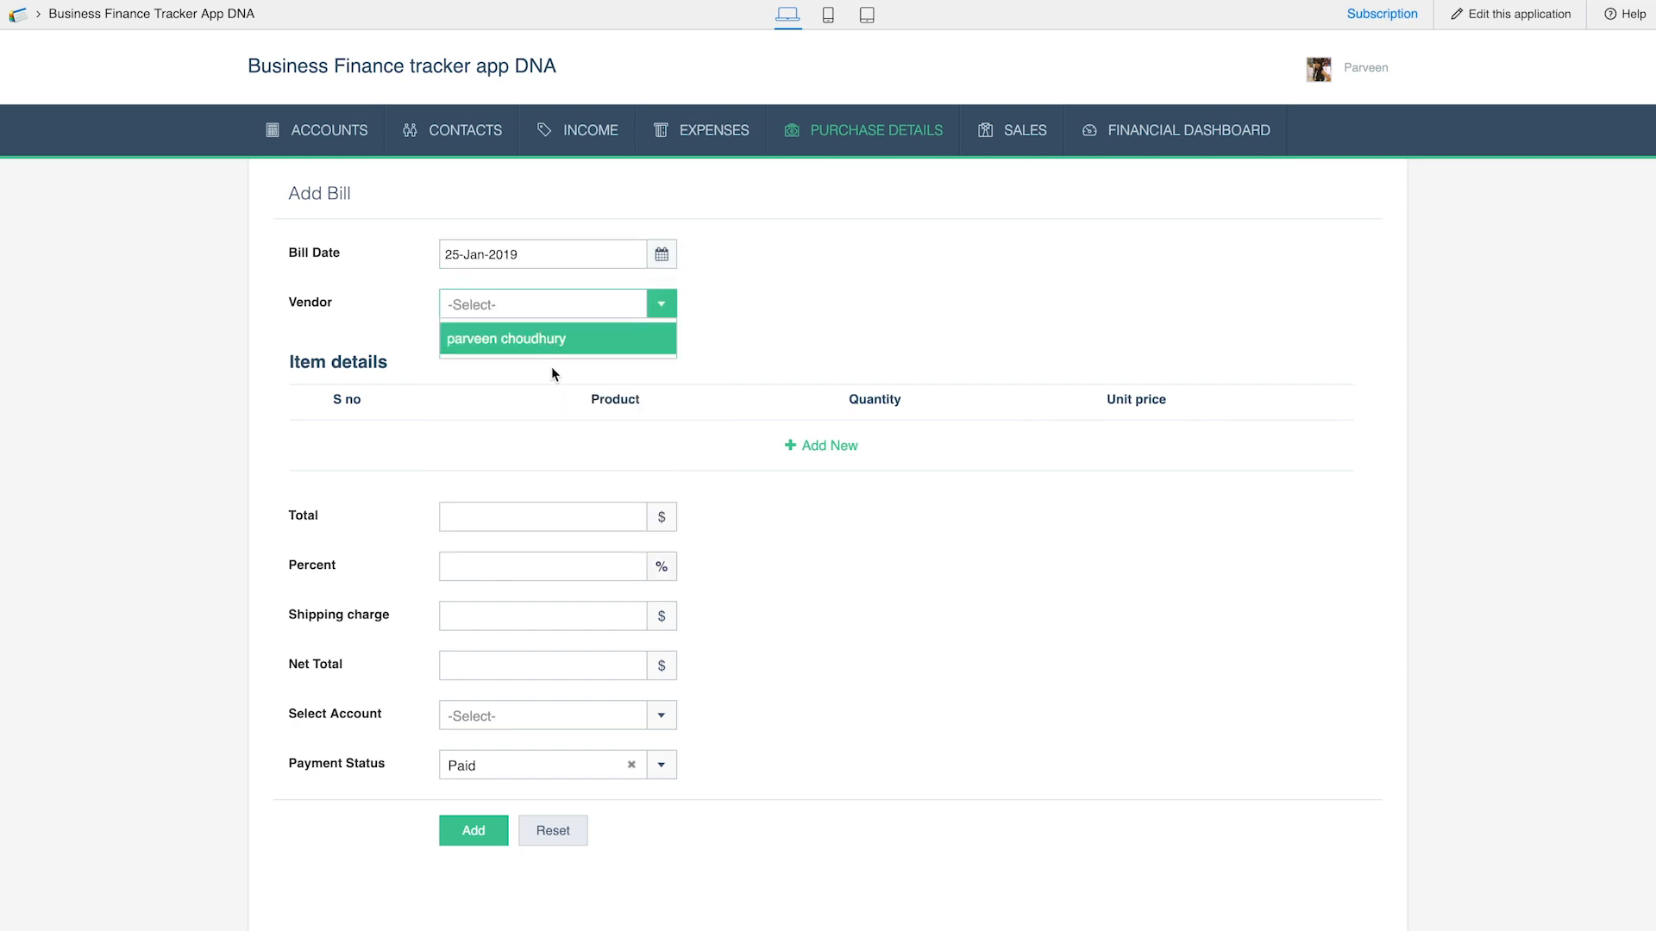
click(545, 345)
Add a first item row to the bill: S no 1, product "quinoa", quantity 6, unit price 90
click(839, 445)
key(Tab)
text(3)
key(BackSpace)
click(406, 447)
text(1)
key(Tab)
text(quinoa)
key(Tab)
text(6)
Add a second item row to the bill: S no 2, product "granola", quantity 8, unit price 65
key(Tab)
text(90)
click(320, 506)
scroll(649, 466, right, 3)
scroll(1130, 443, left, 5)
click(448, 497)
text(2)
key(Tab)
text(granola)
key(Tab)
text(8)
key(Tab)
text(65)
key(Tab)
Set the bill's percent to 7, shipping charge to 10 and account to Fake deposit account, and submit it
click(560, 640)
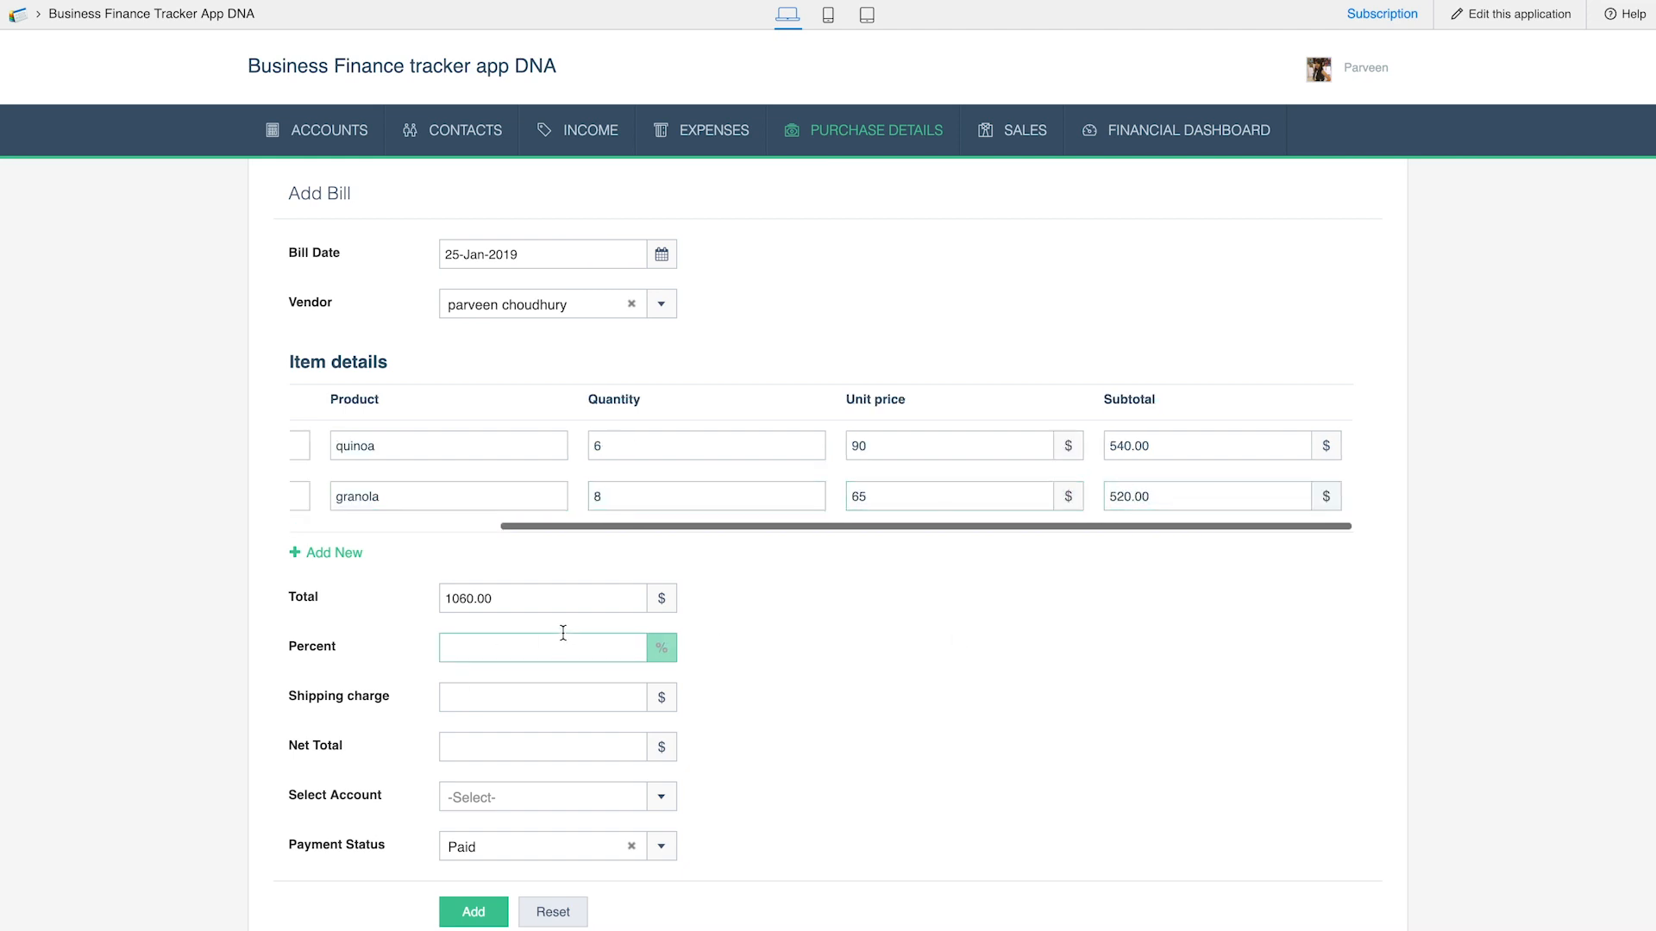
click(567, 686)
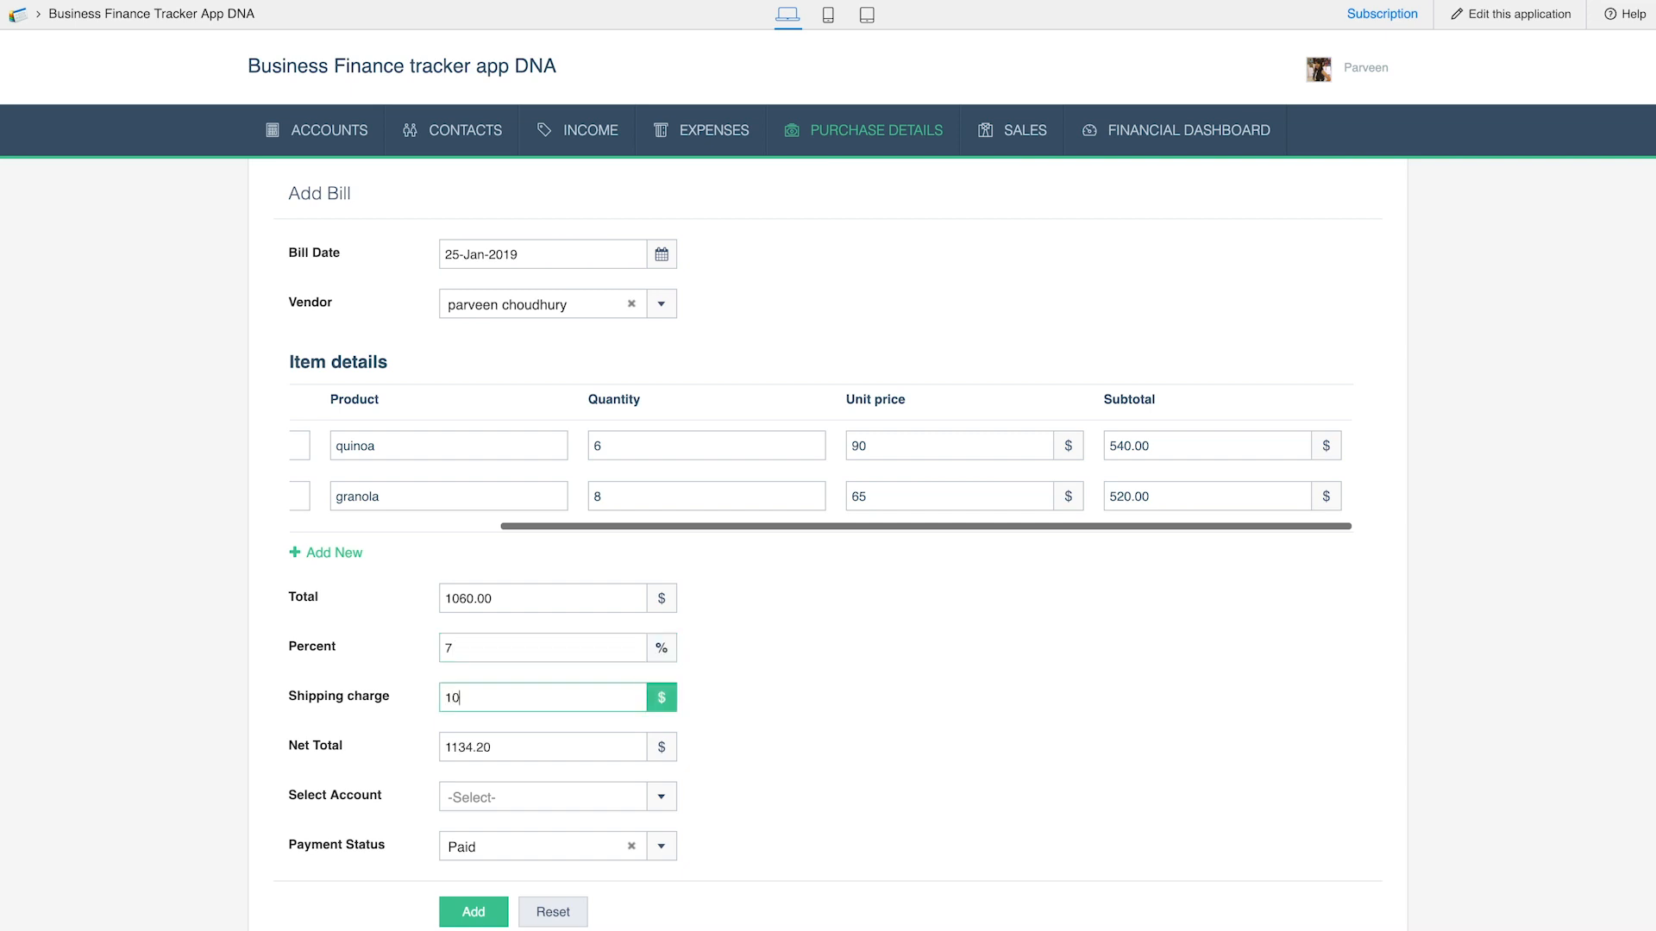
click(603, 800)
click(578, 833)
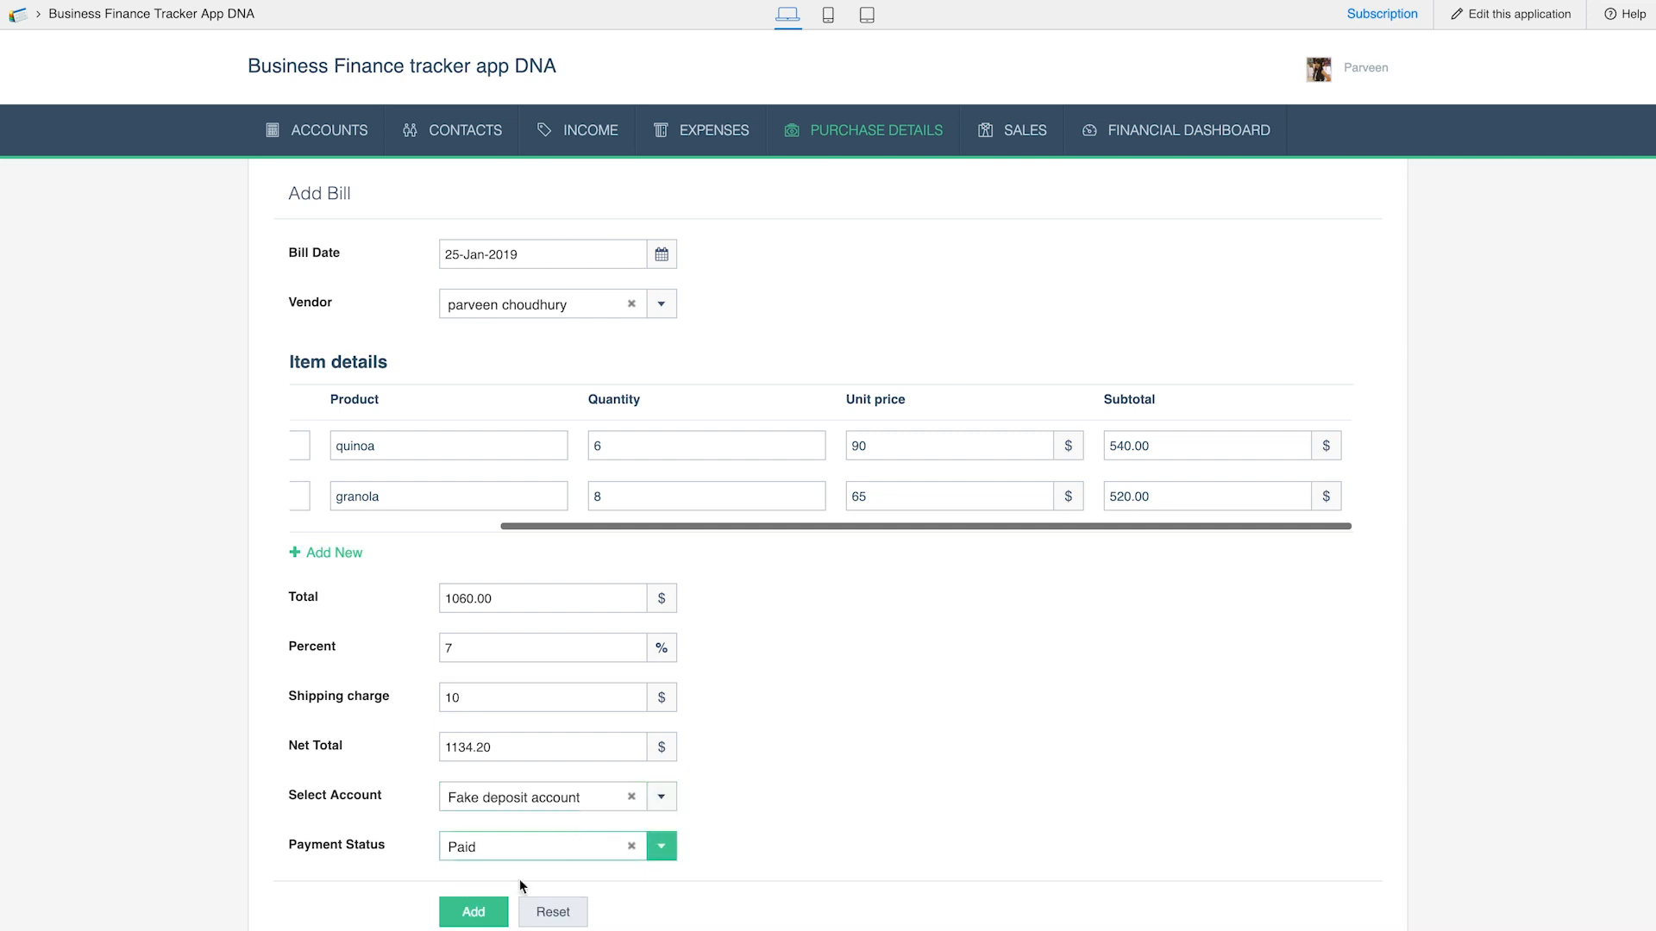
click(474, 914)
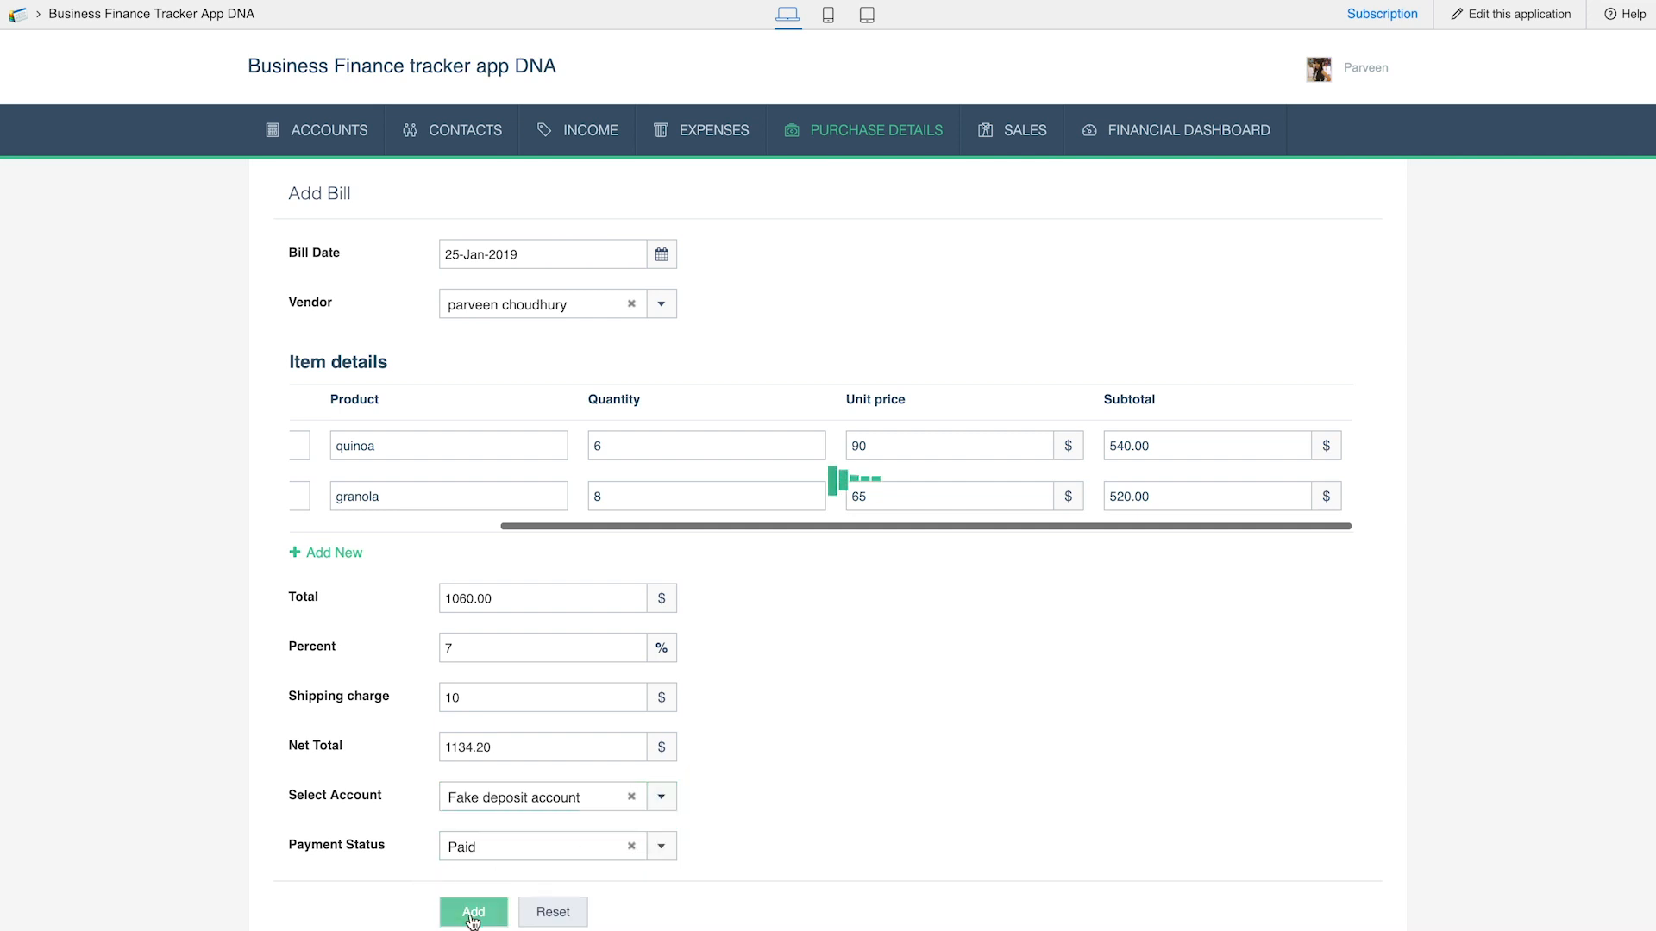
View the full details of the newly added bill in the All Bills report
mouse_move(888, 125)
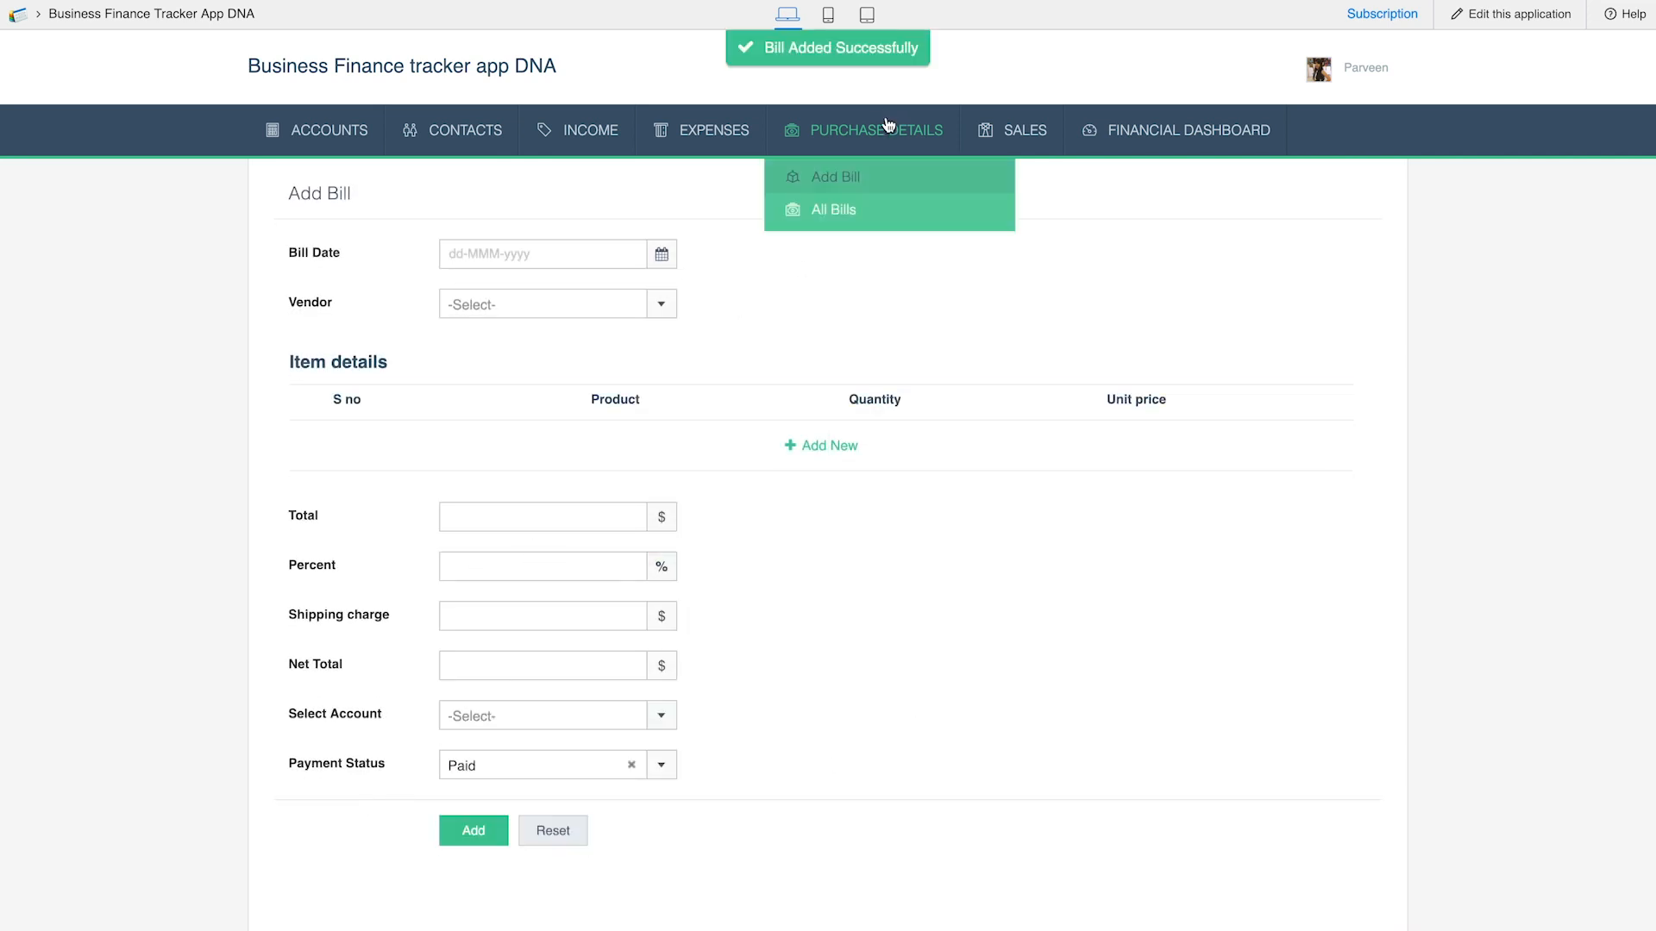
click(852, 210)
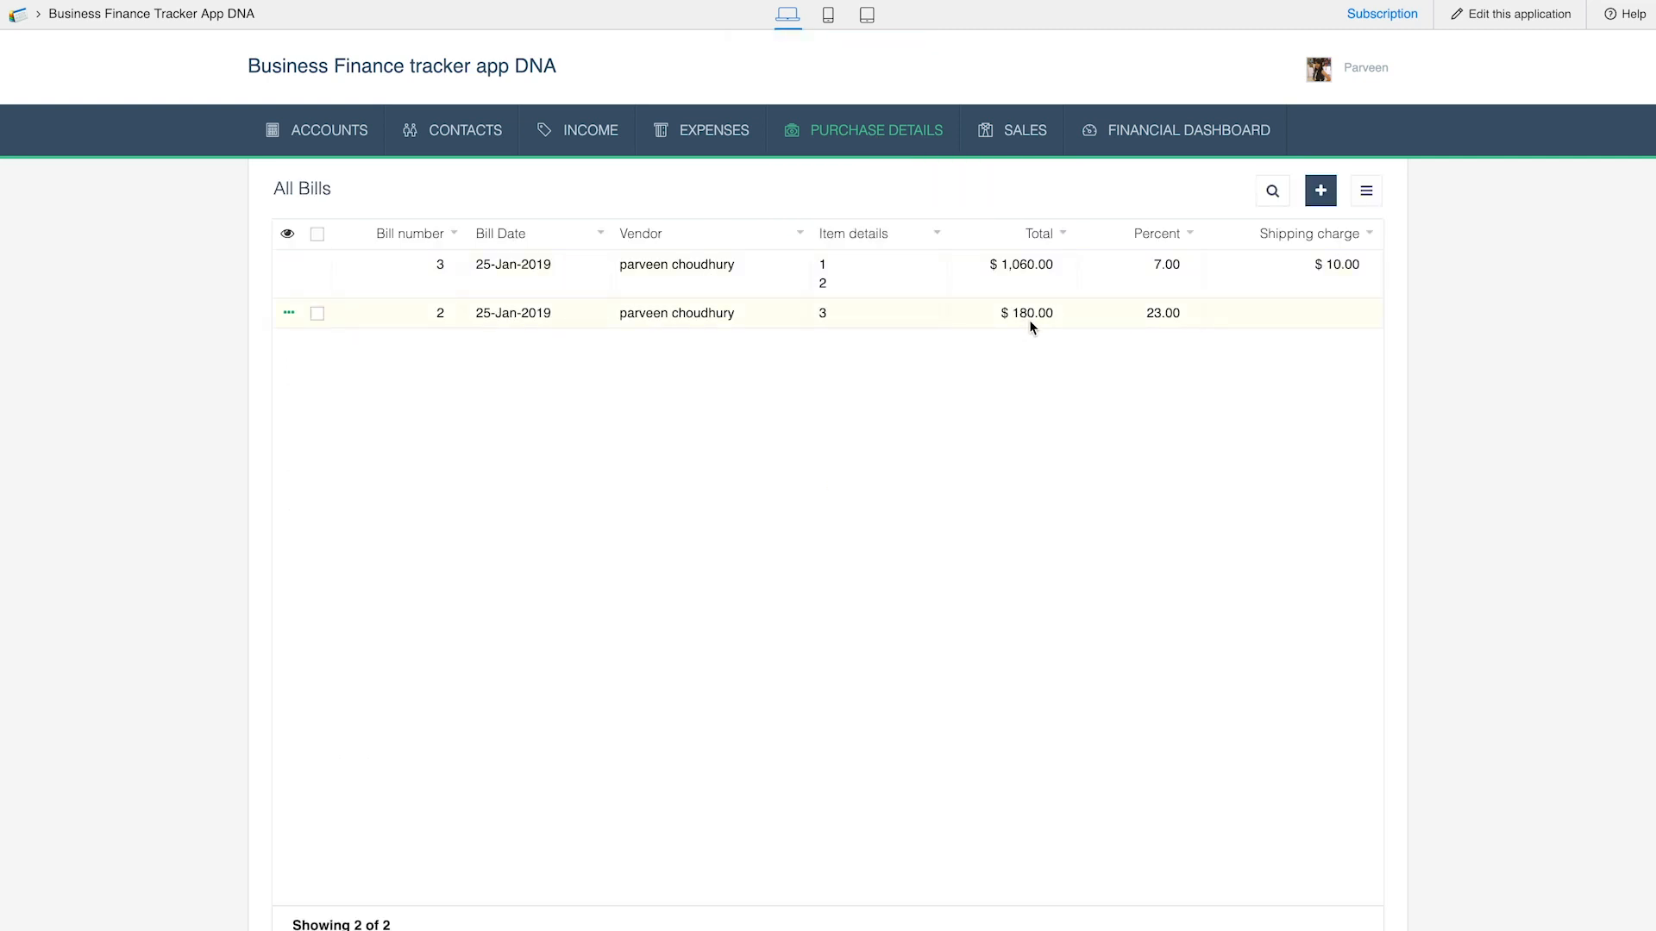
click(931, 277)
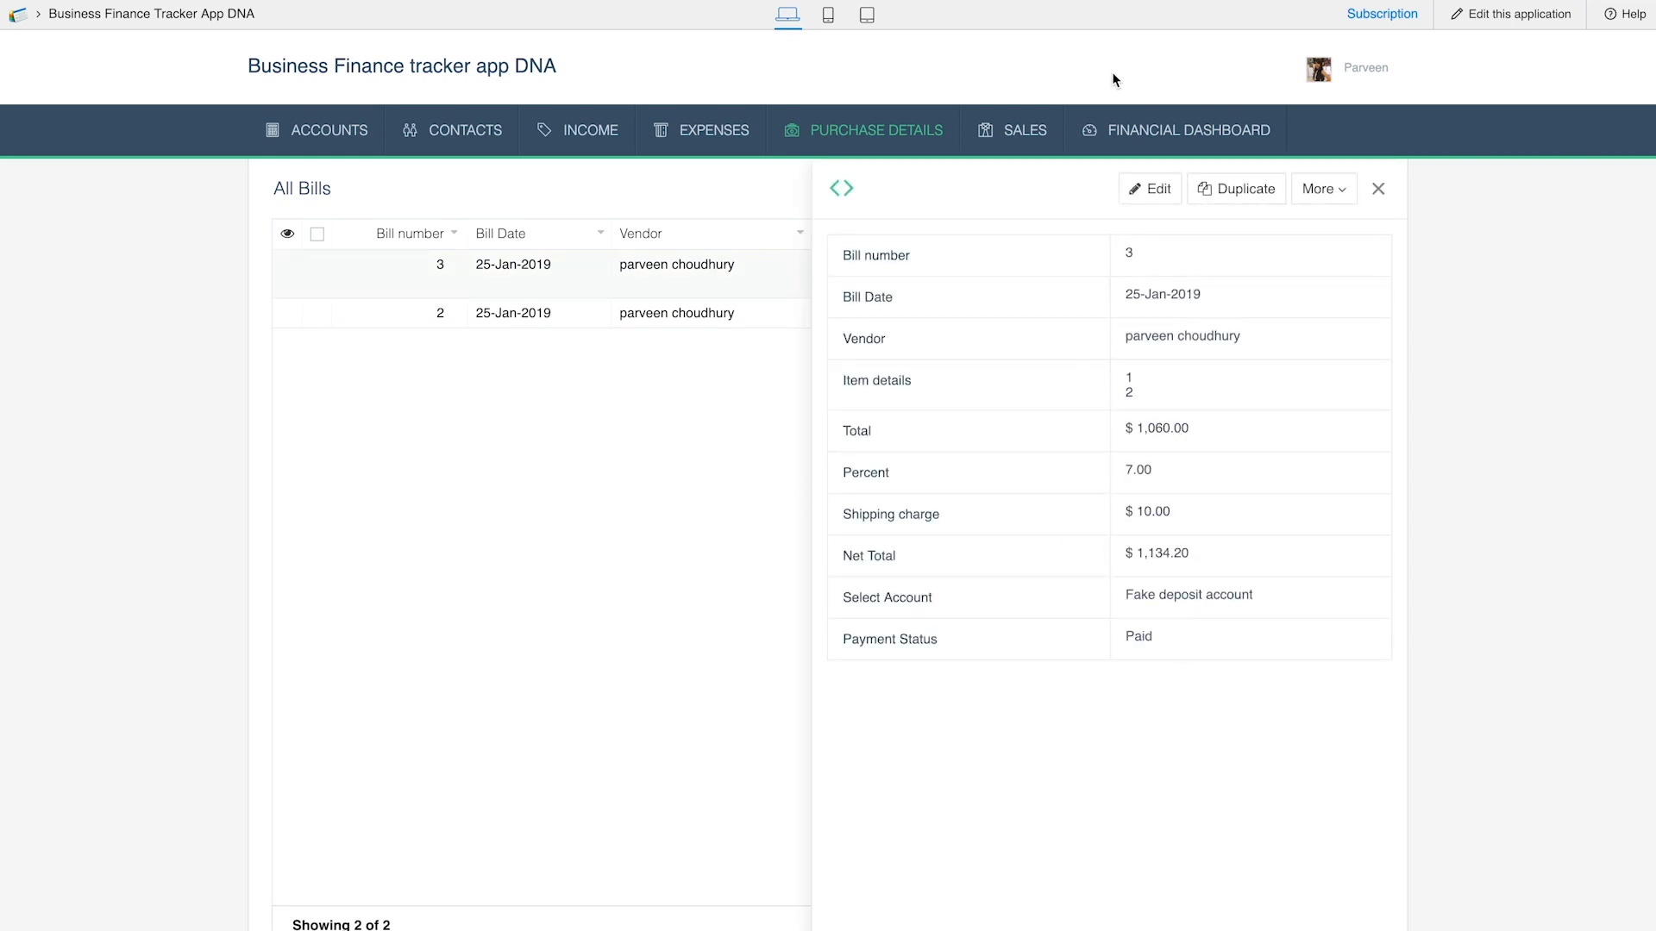
Start a new sale with invoice date 25-Jan-2019, the listed customer and Fake deposit account as the sales account
mouse_move(1017, 144)
click(1021, 175)
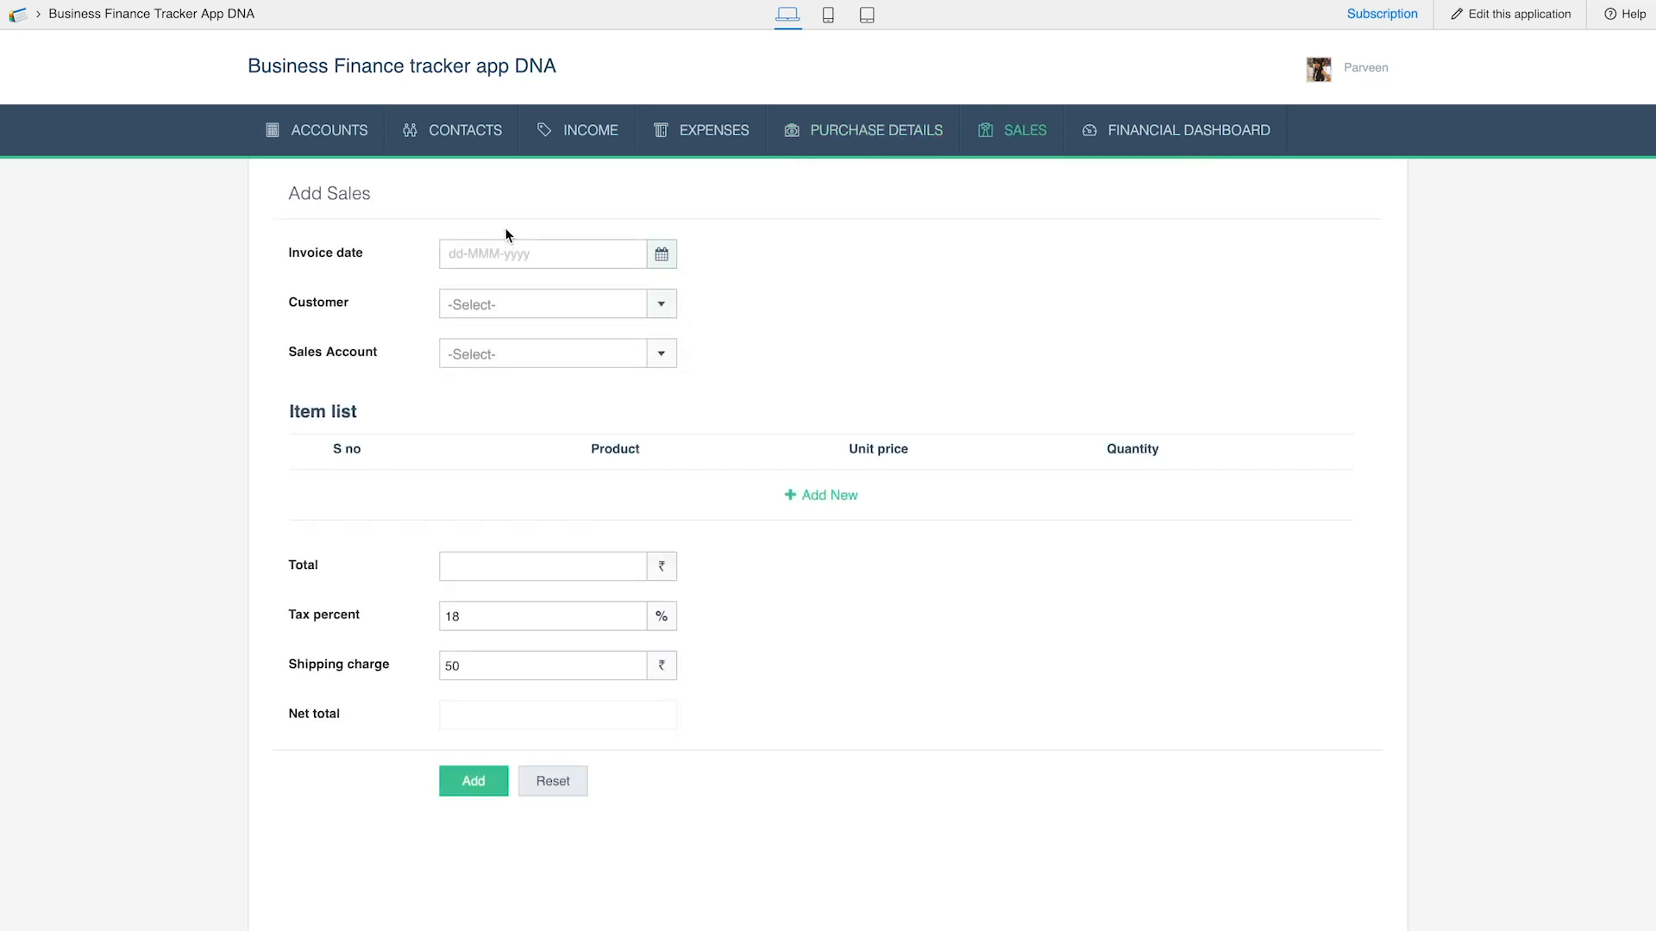
click(551, 255)
click(650, 471)
click(581, 303)
click(580, 339)
click(580, 351)
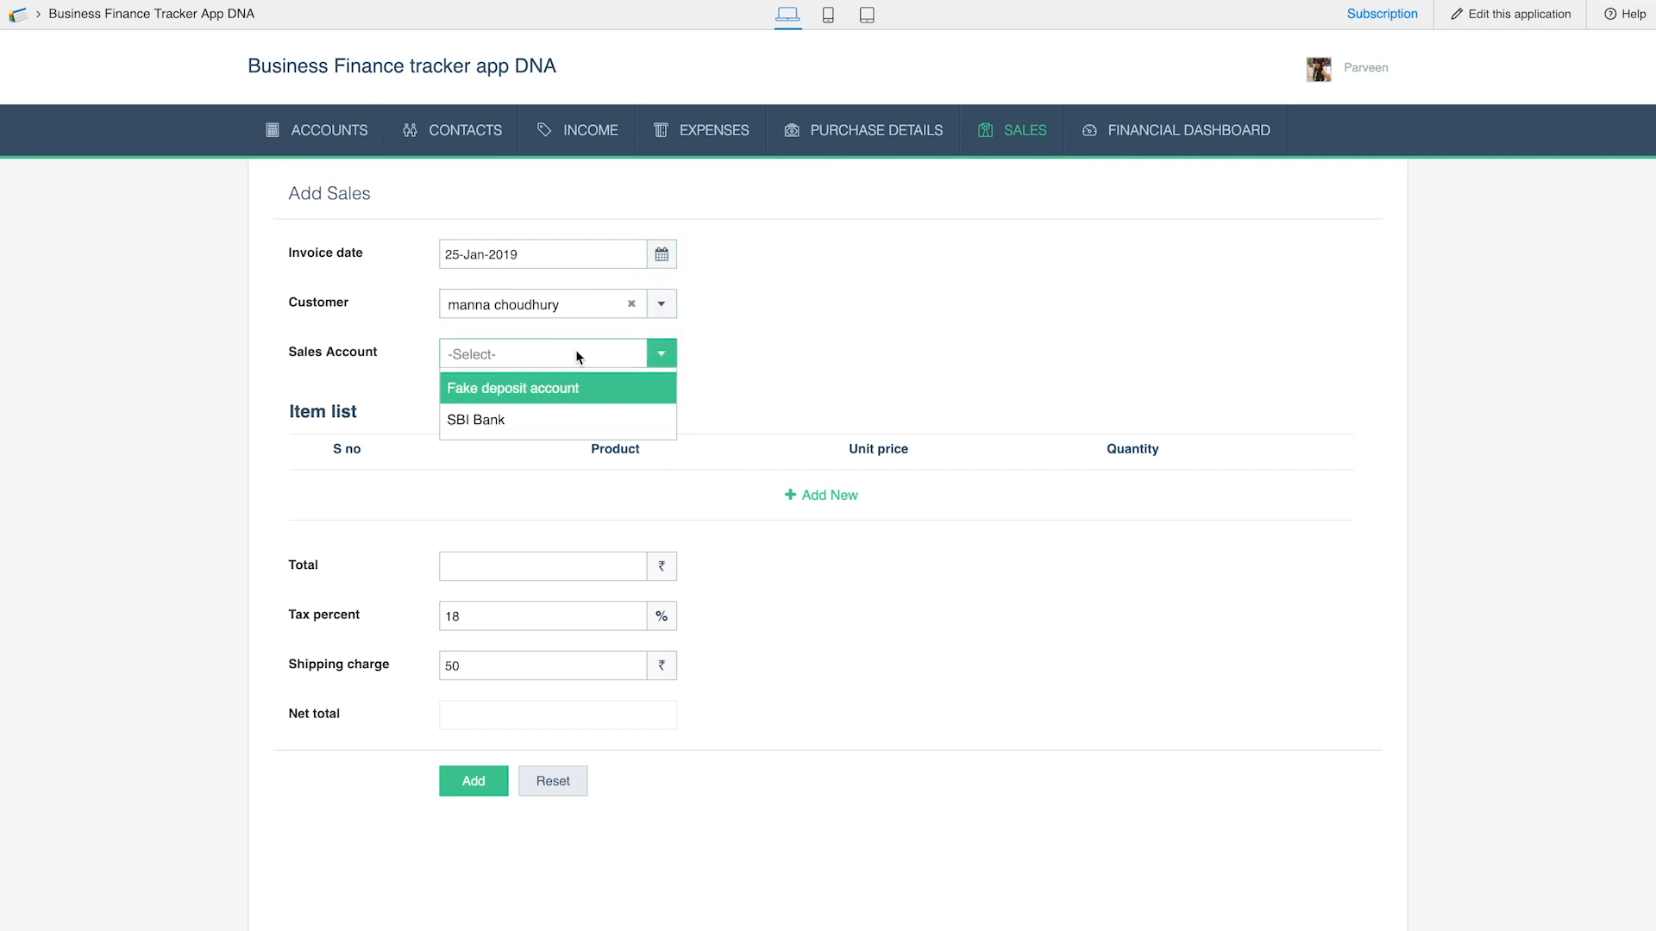
click(578, 402)
Add the sale item with S no 1, product "bars", unit price 9 and quantity 78, and submit the sale
click(824, 506)
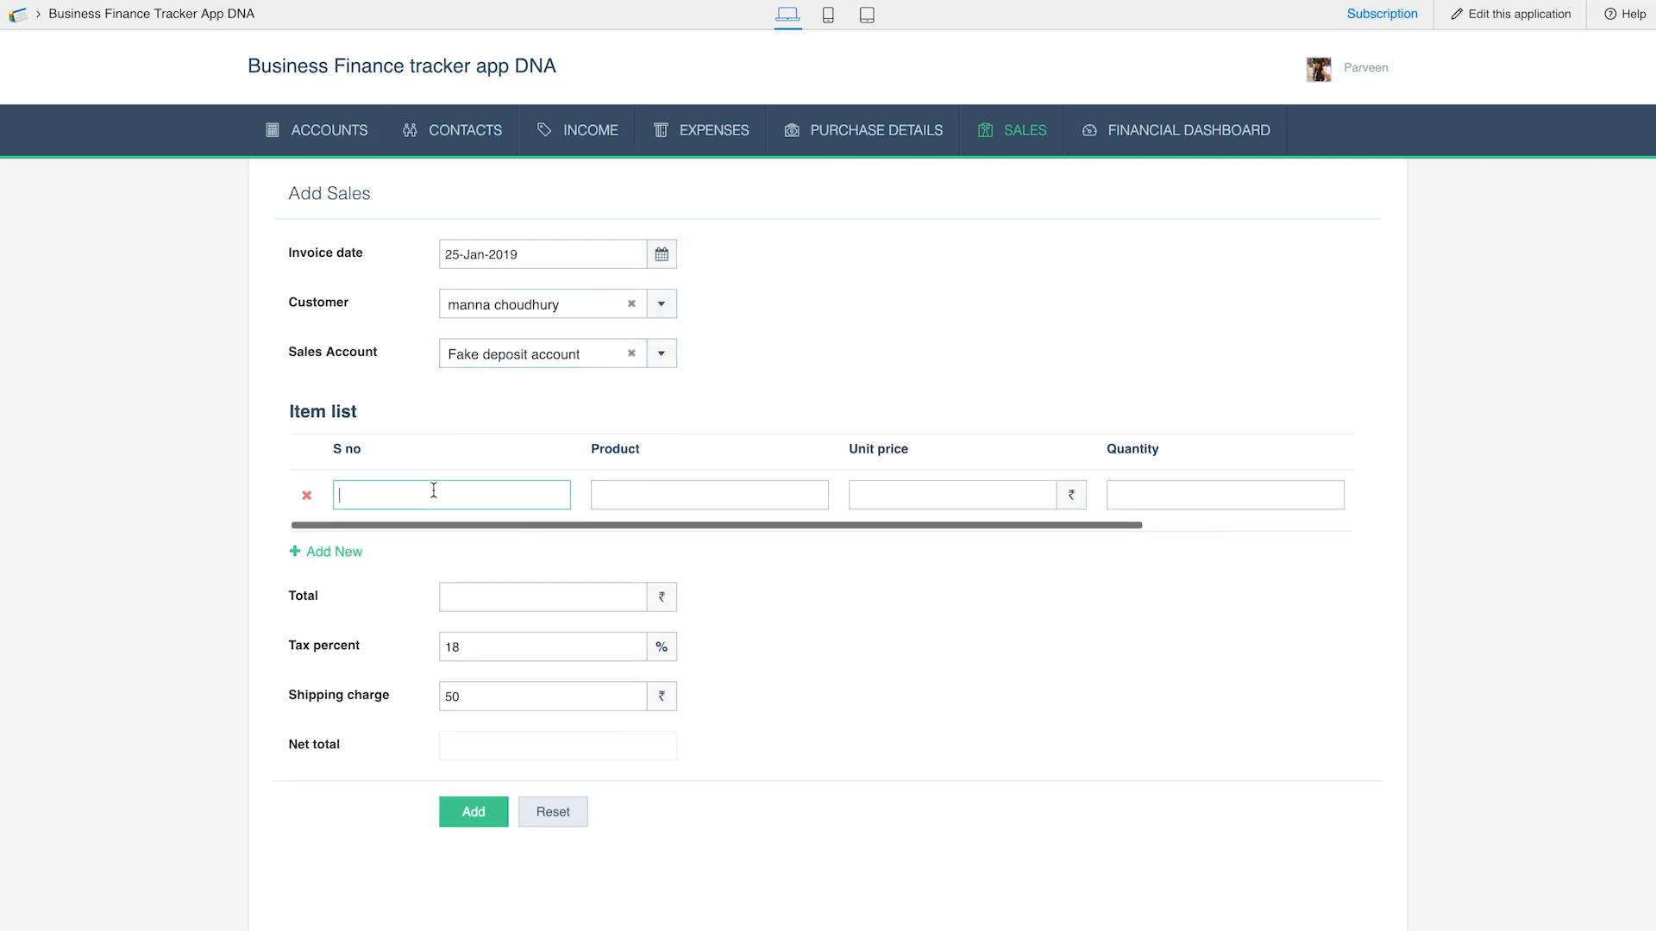
text(bars)
key(Tab)
text(9)
key(Tab)
text(78)
key(Tab)
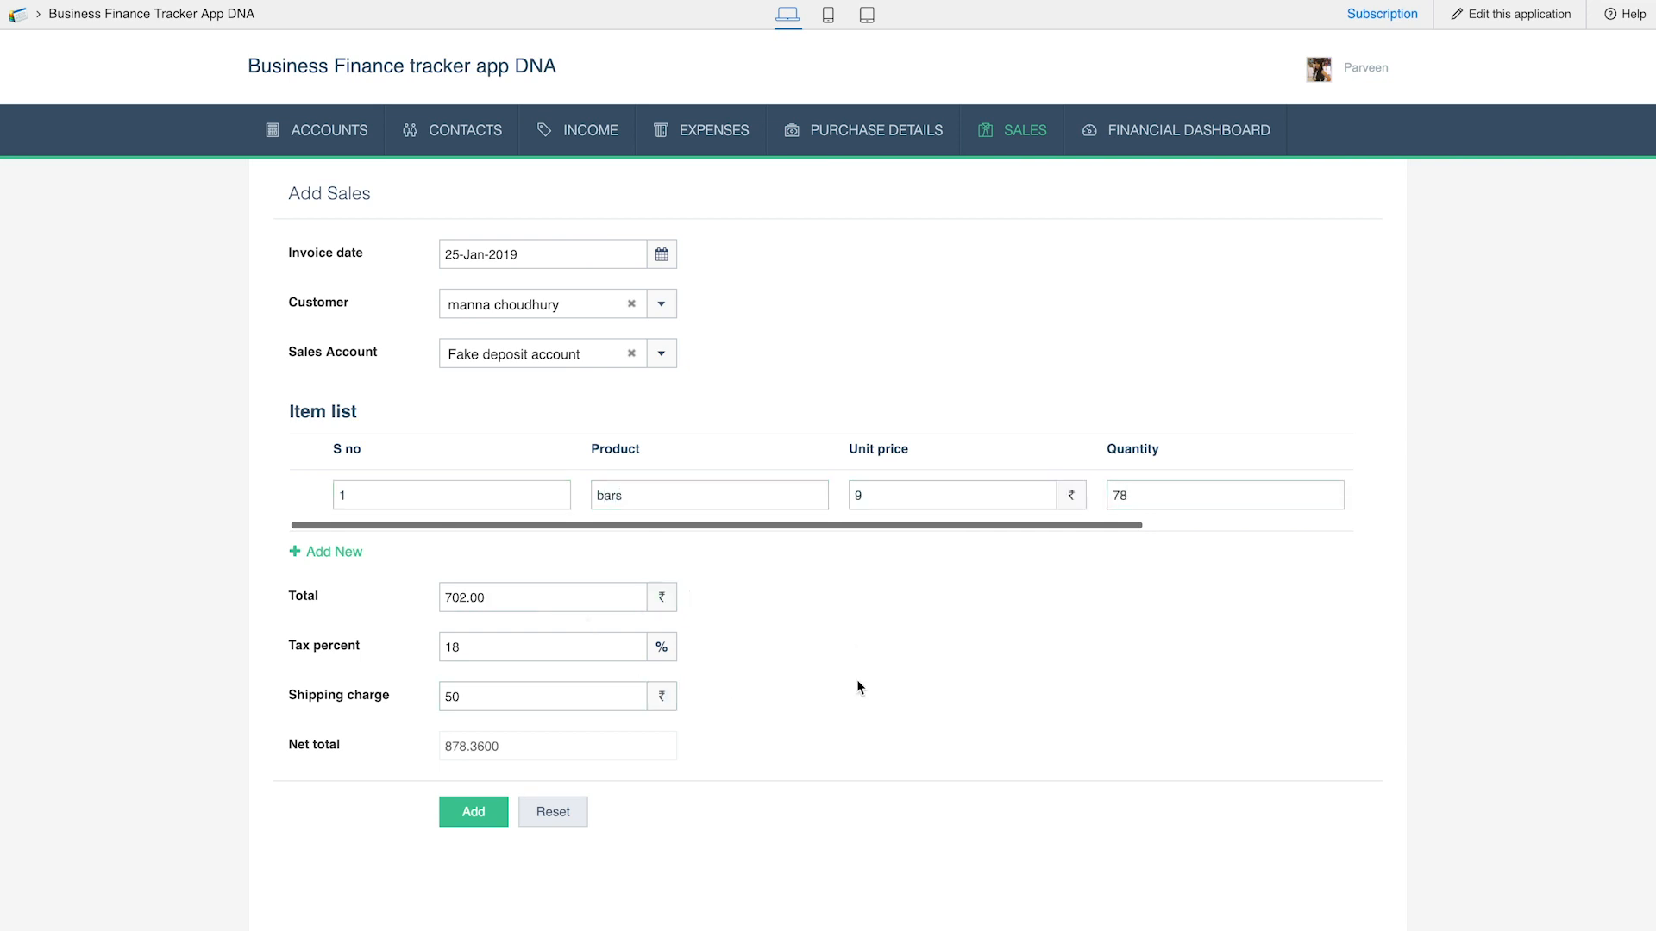
click(473, 814)
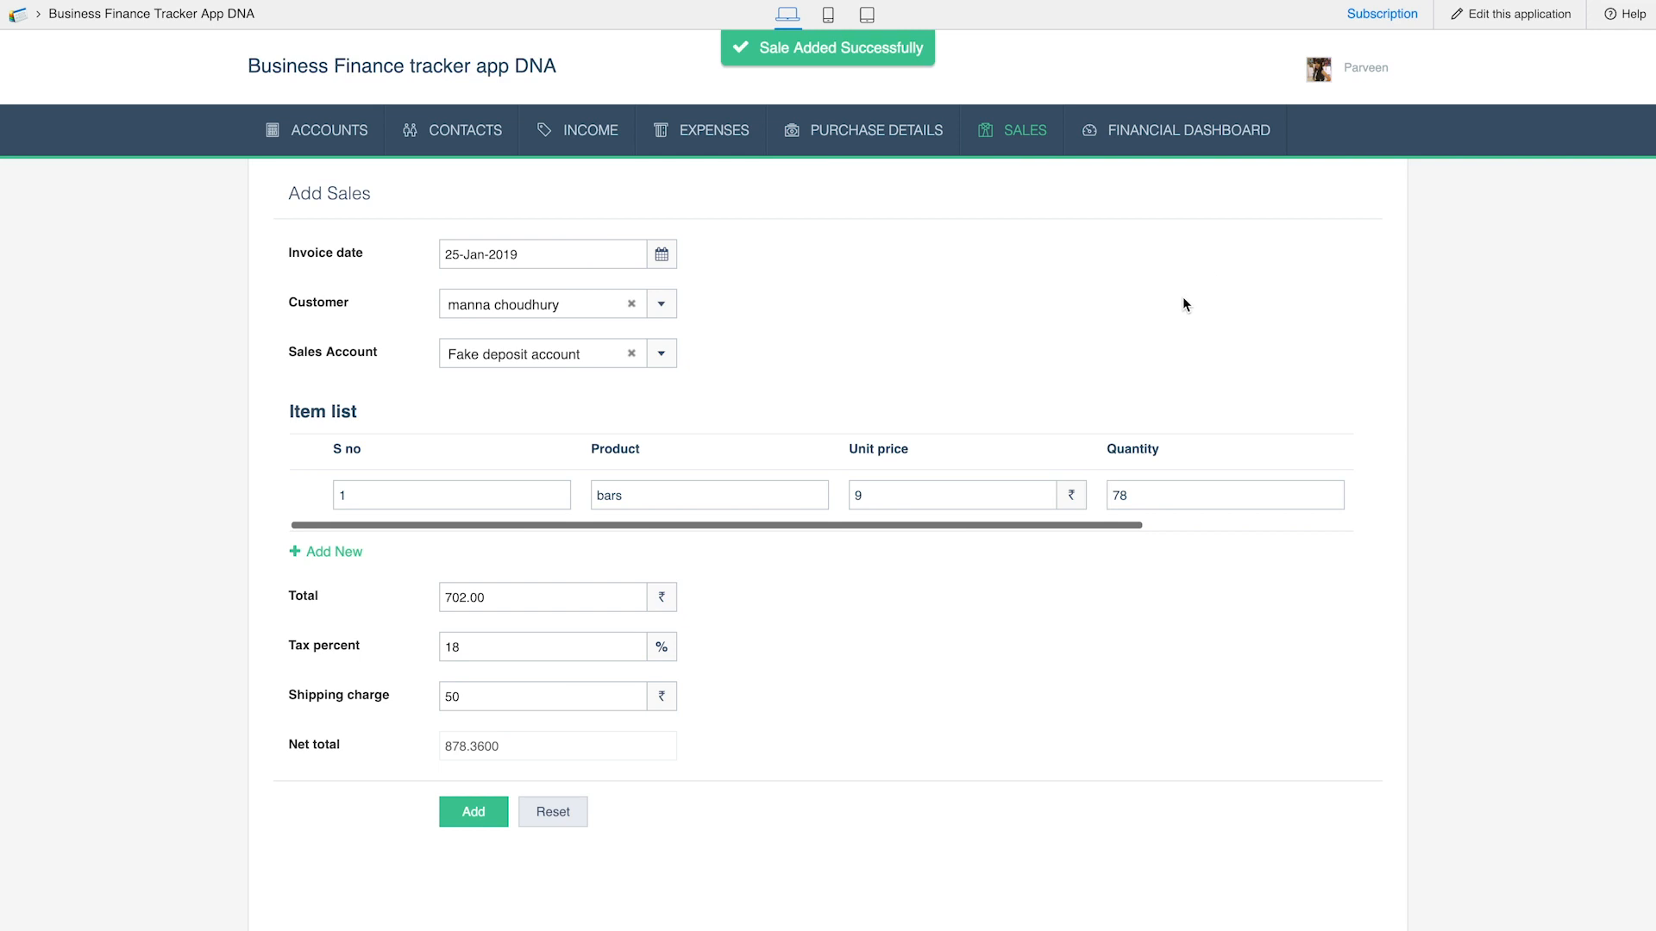
Check the account balances in the All Accounts report, and open the Financial Dashboard
mouse_move(695, 157)
mouse_move(358, 134)
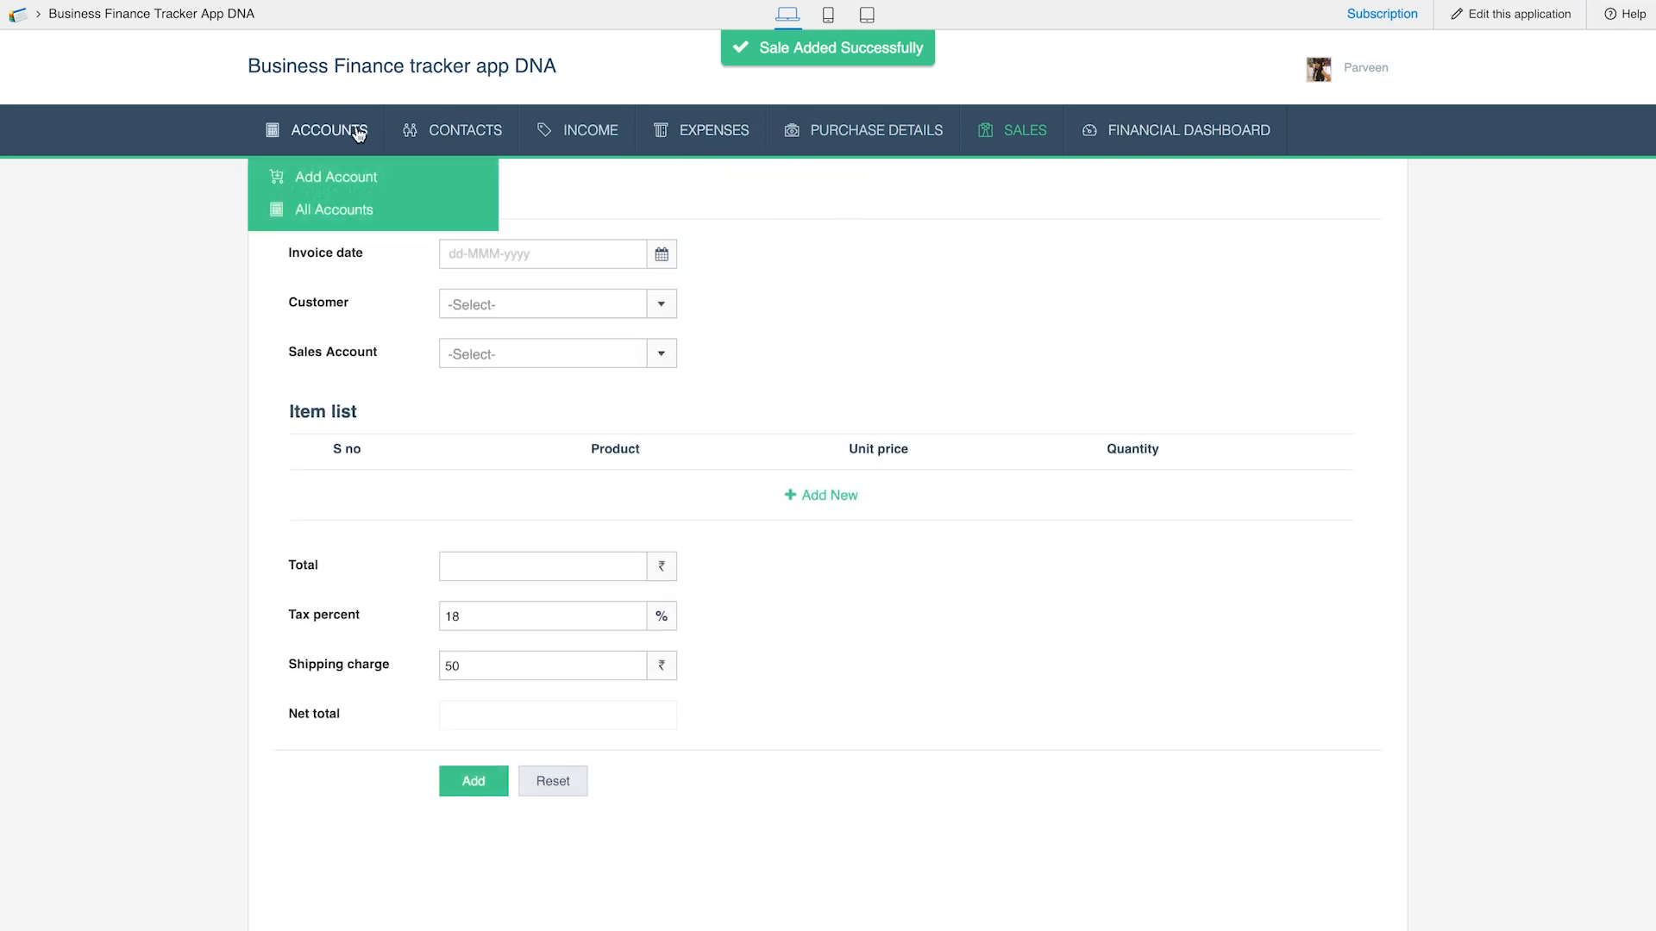
click(351, 222)
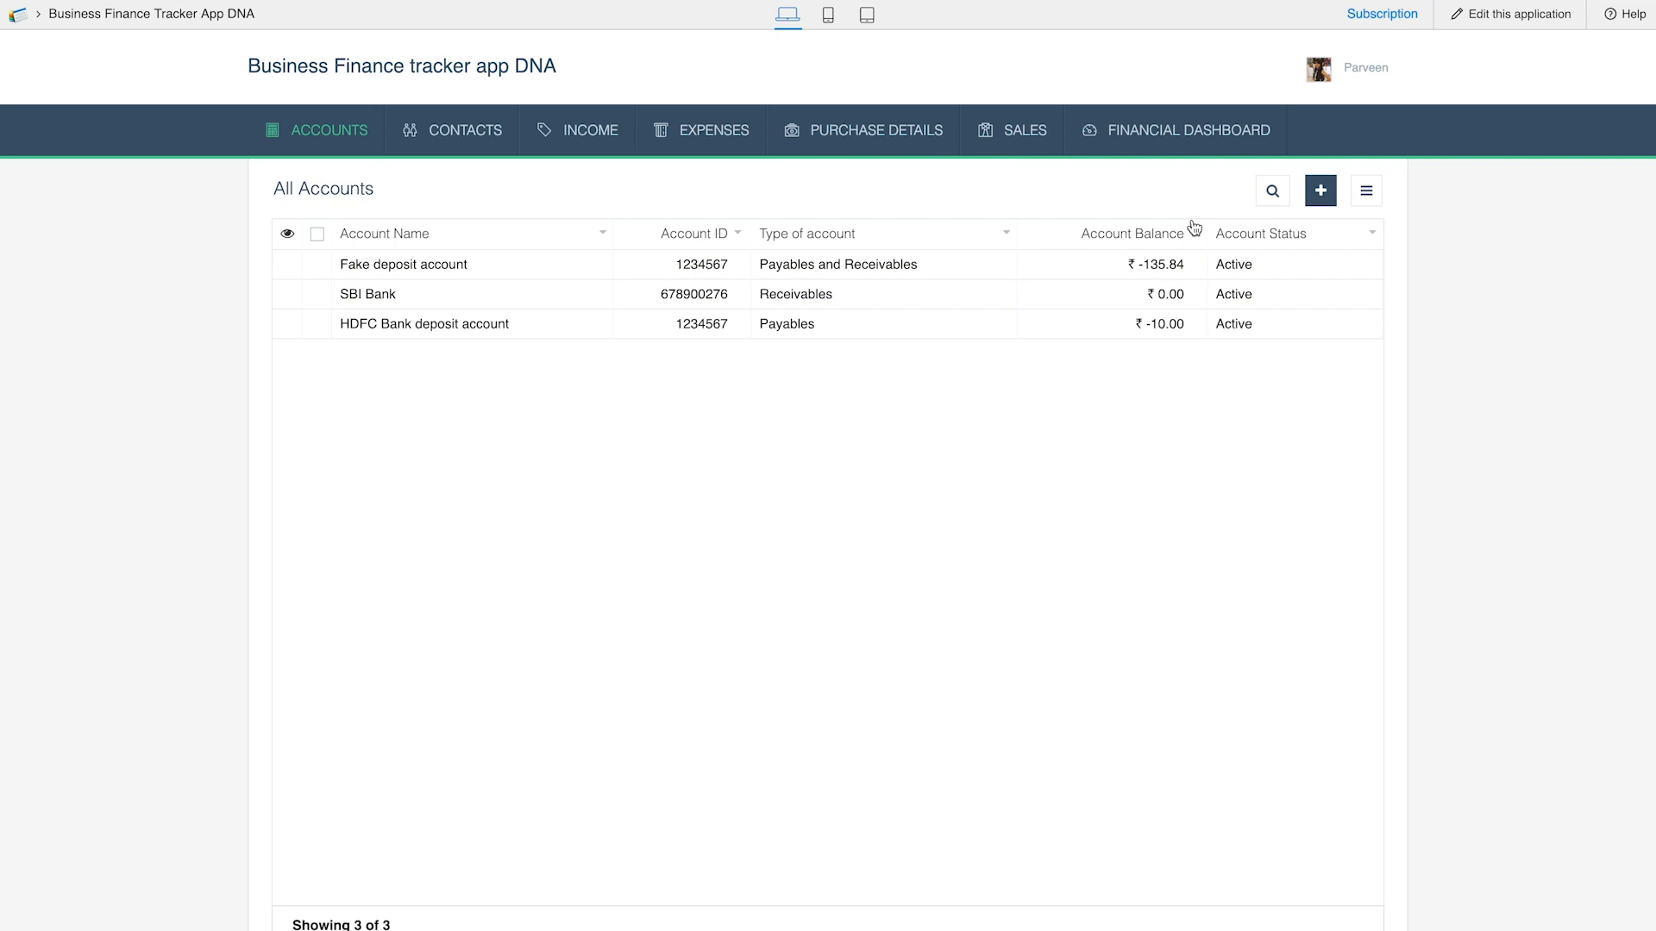
click(1179, 145)
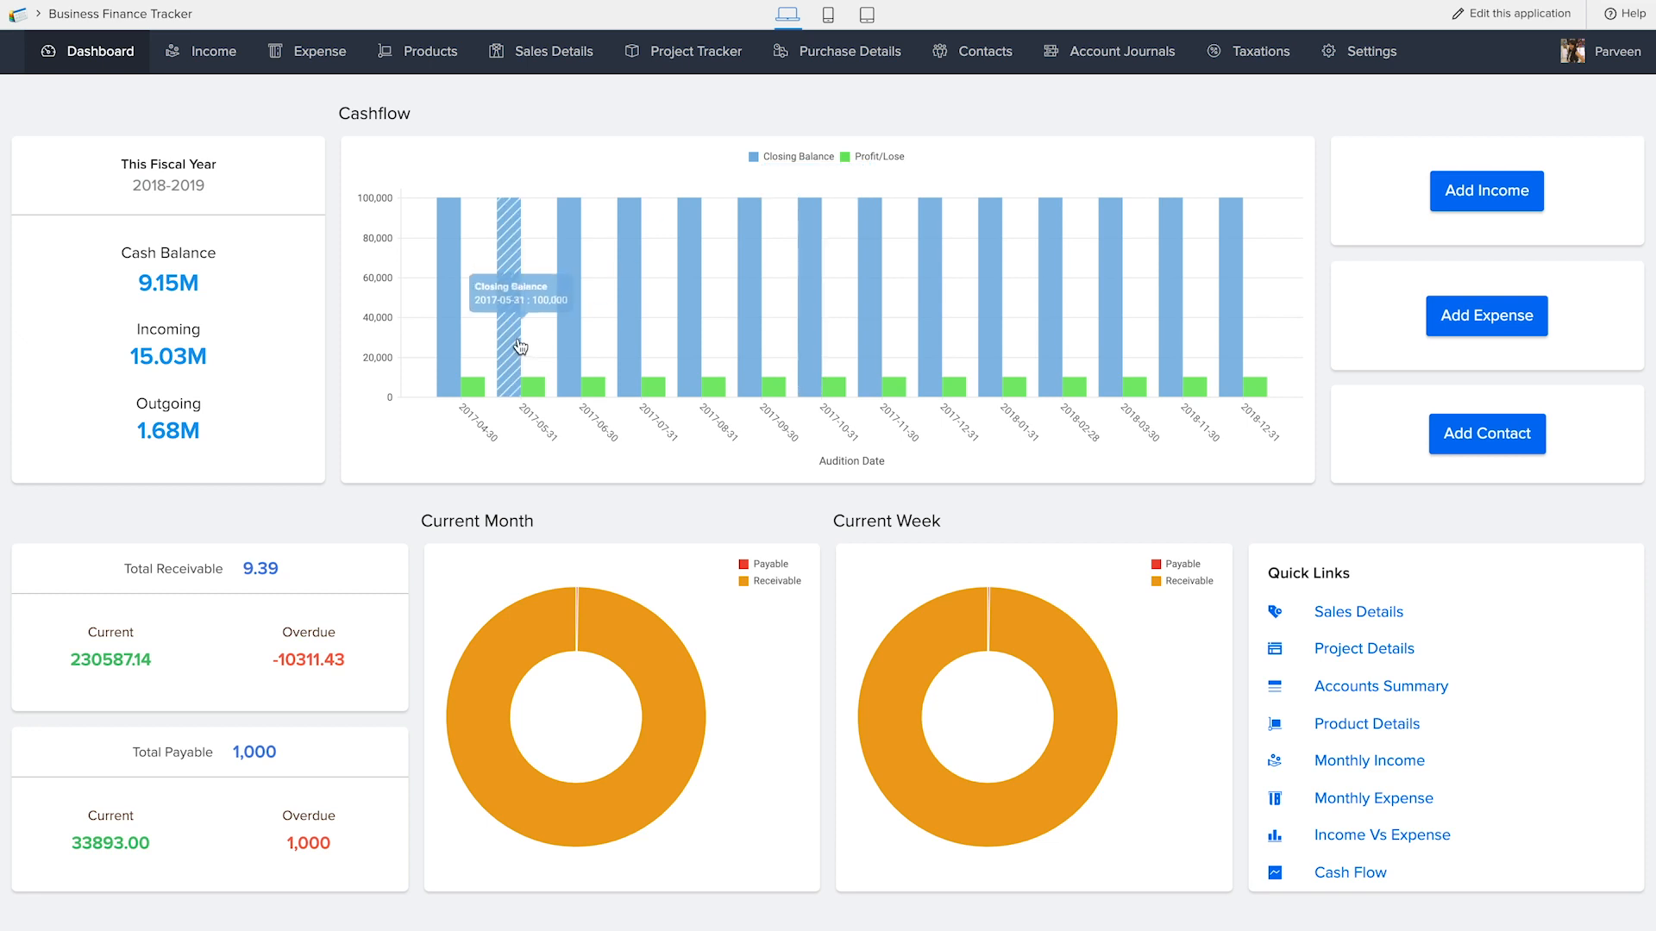
Examine the Business Finance Tracker dashboard's Add Income, Add Expense and Add Contact forms and its Cash Flow link, and return to the dashboard
click(1500, 195)
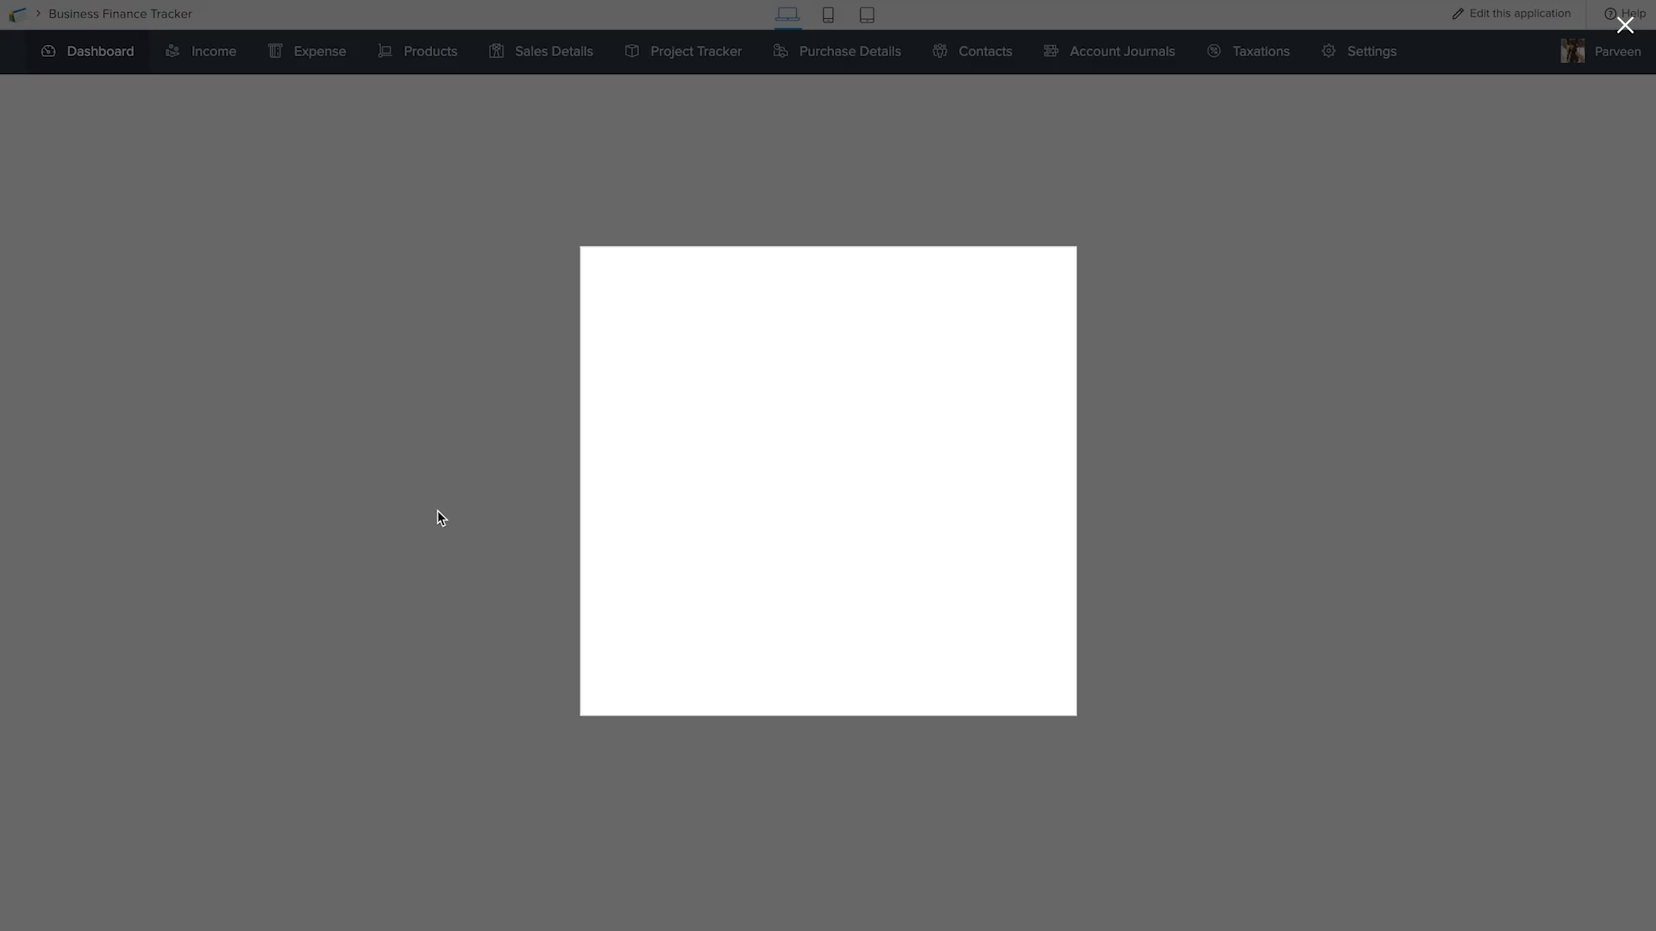
click(1256, 376)
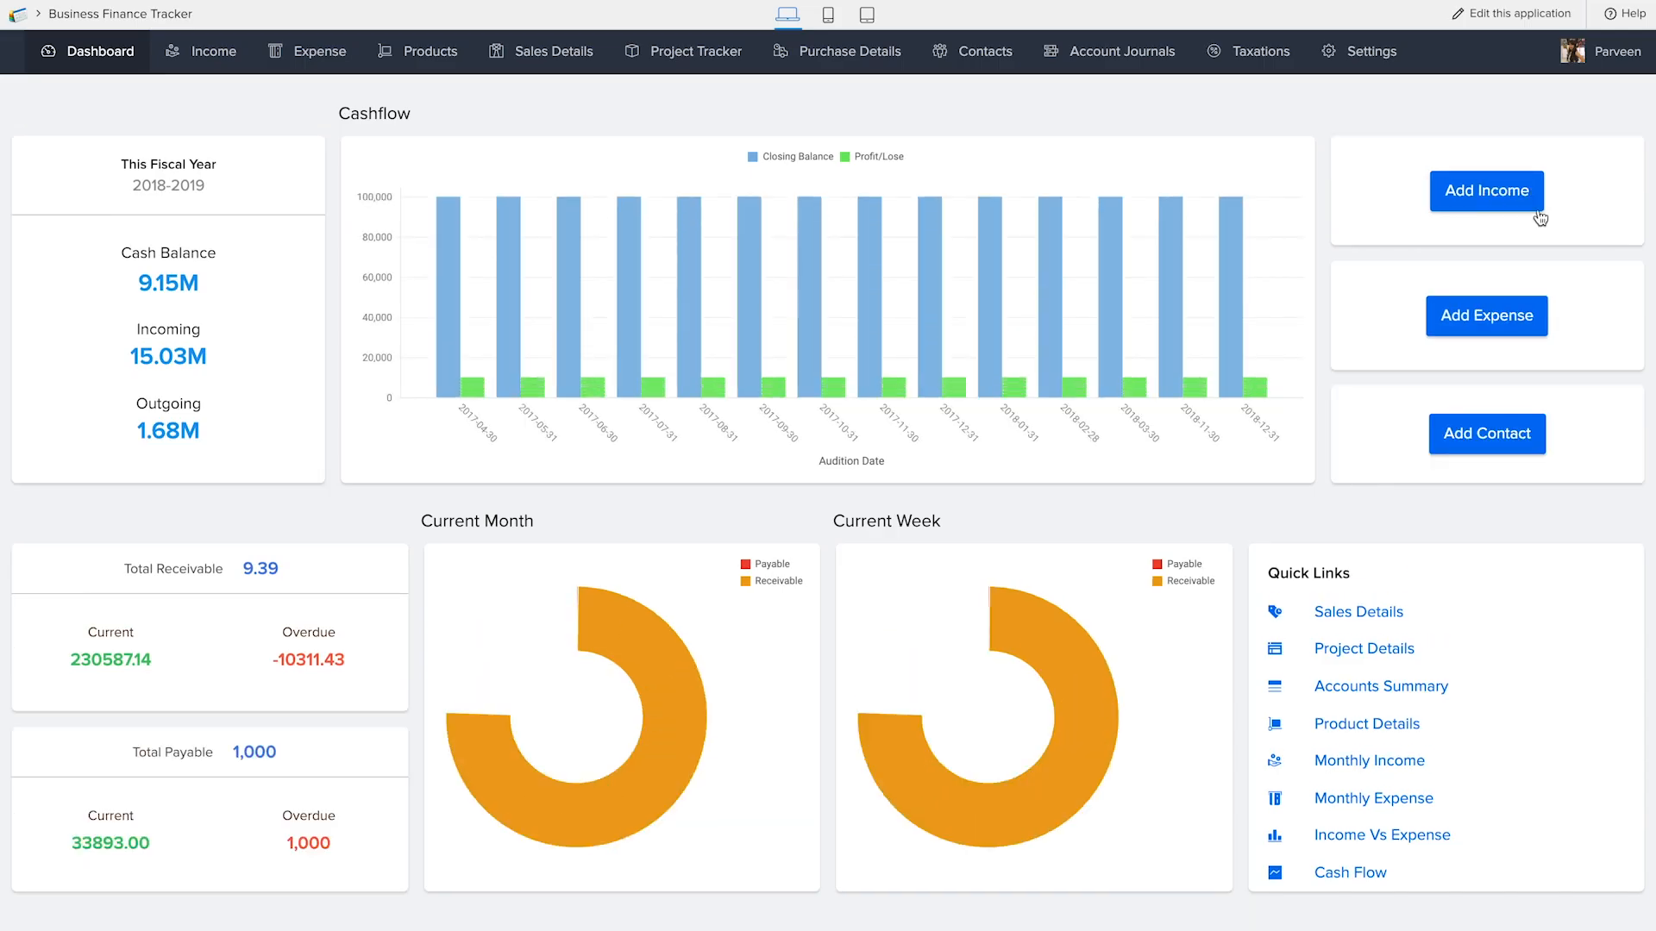
click(1494, 319)
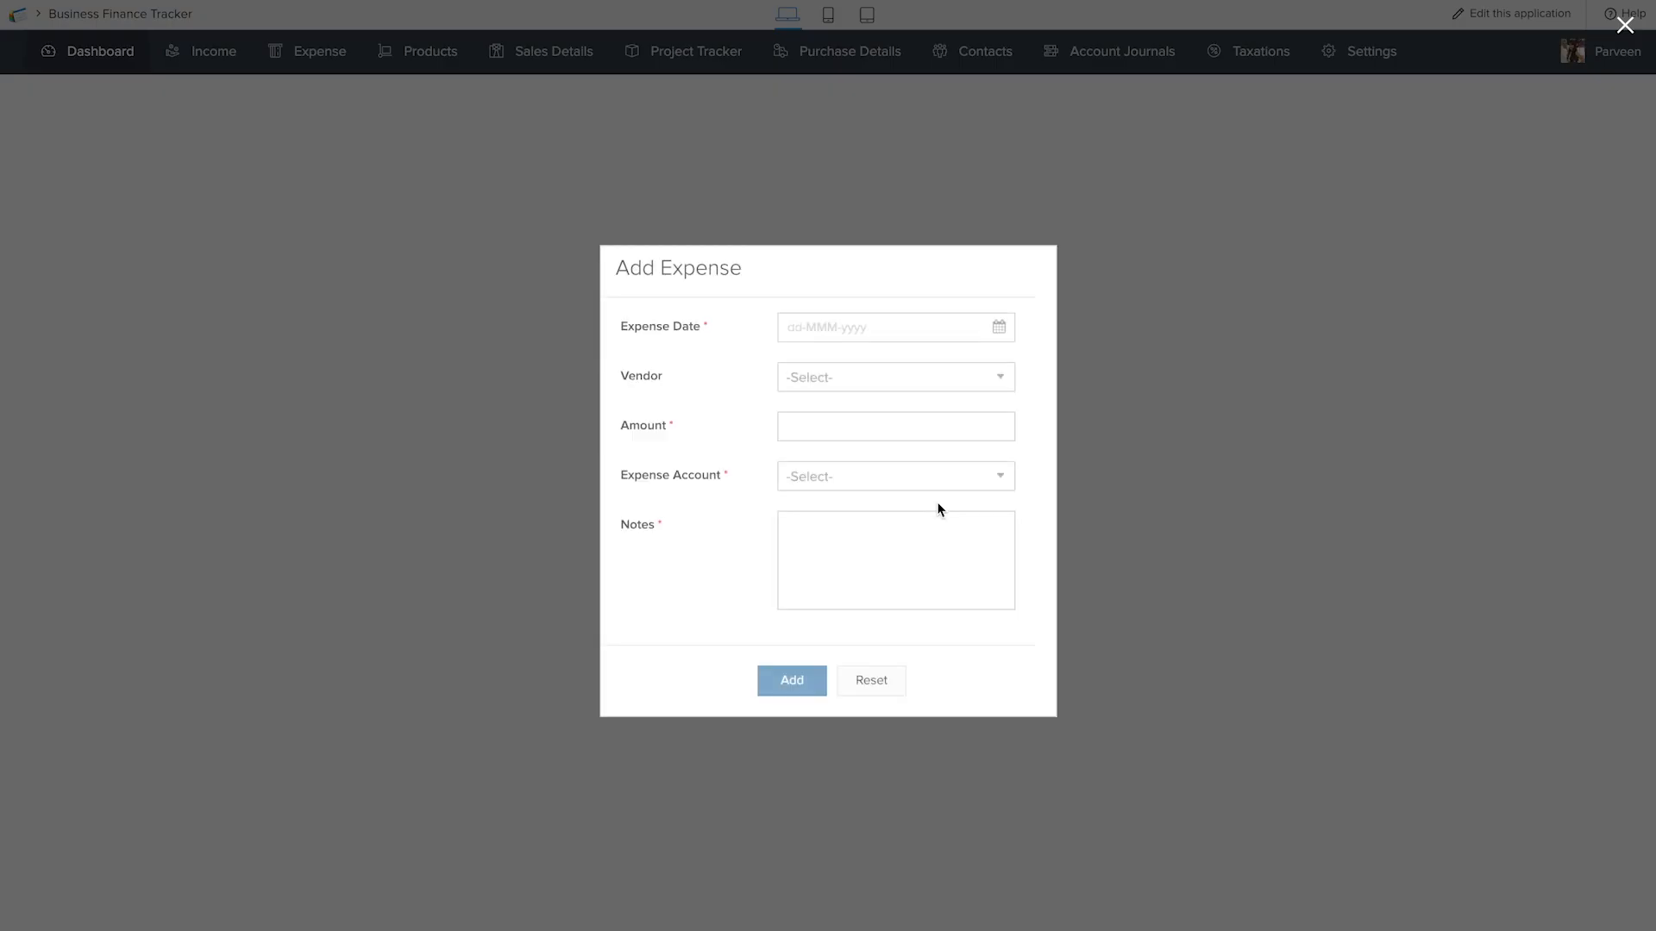
click(1528, 453)
click(1478, 433)
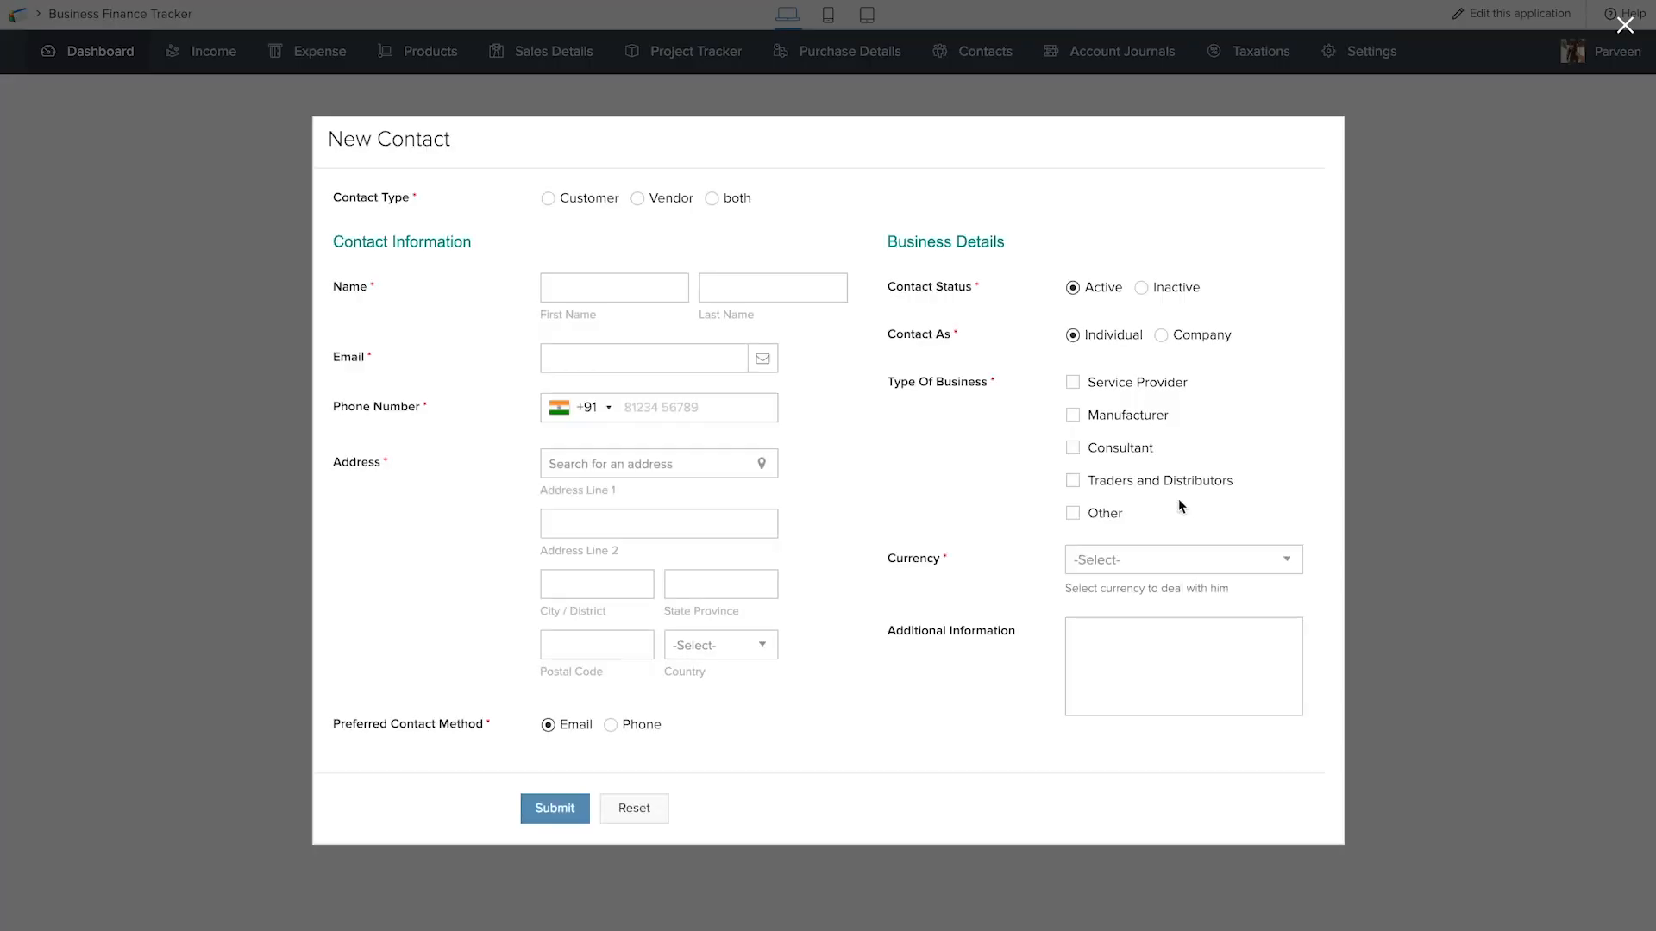
click(1480, 458)
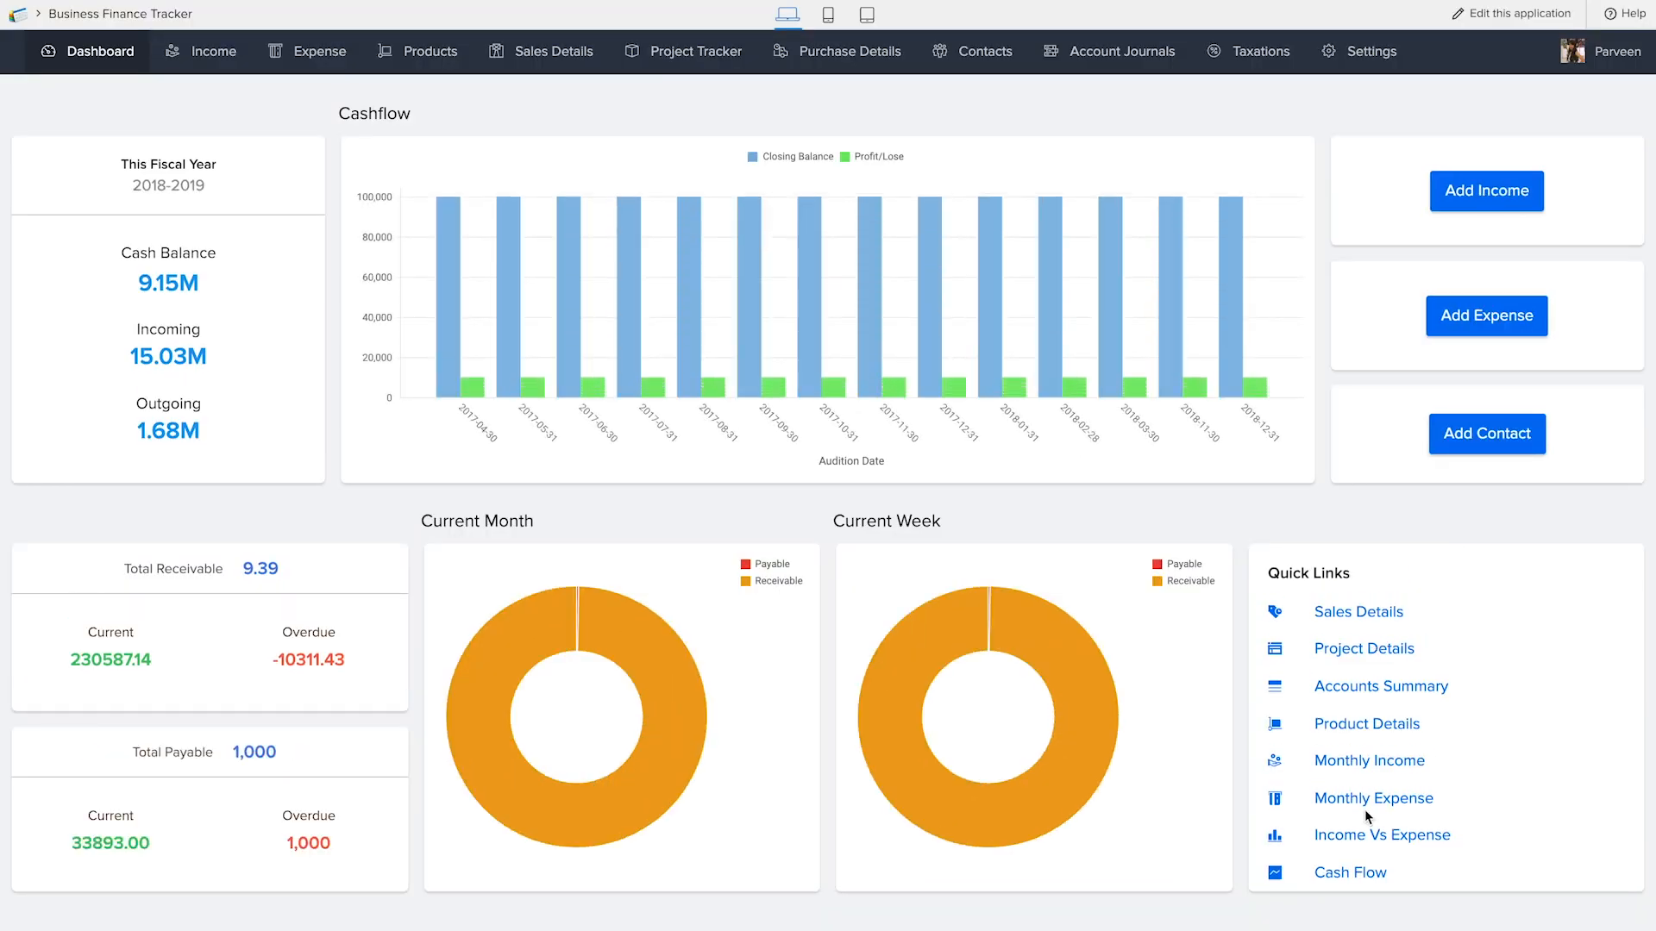
click(1367, 875)
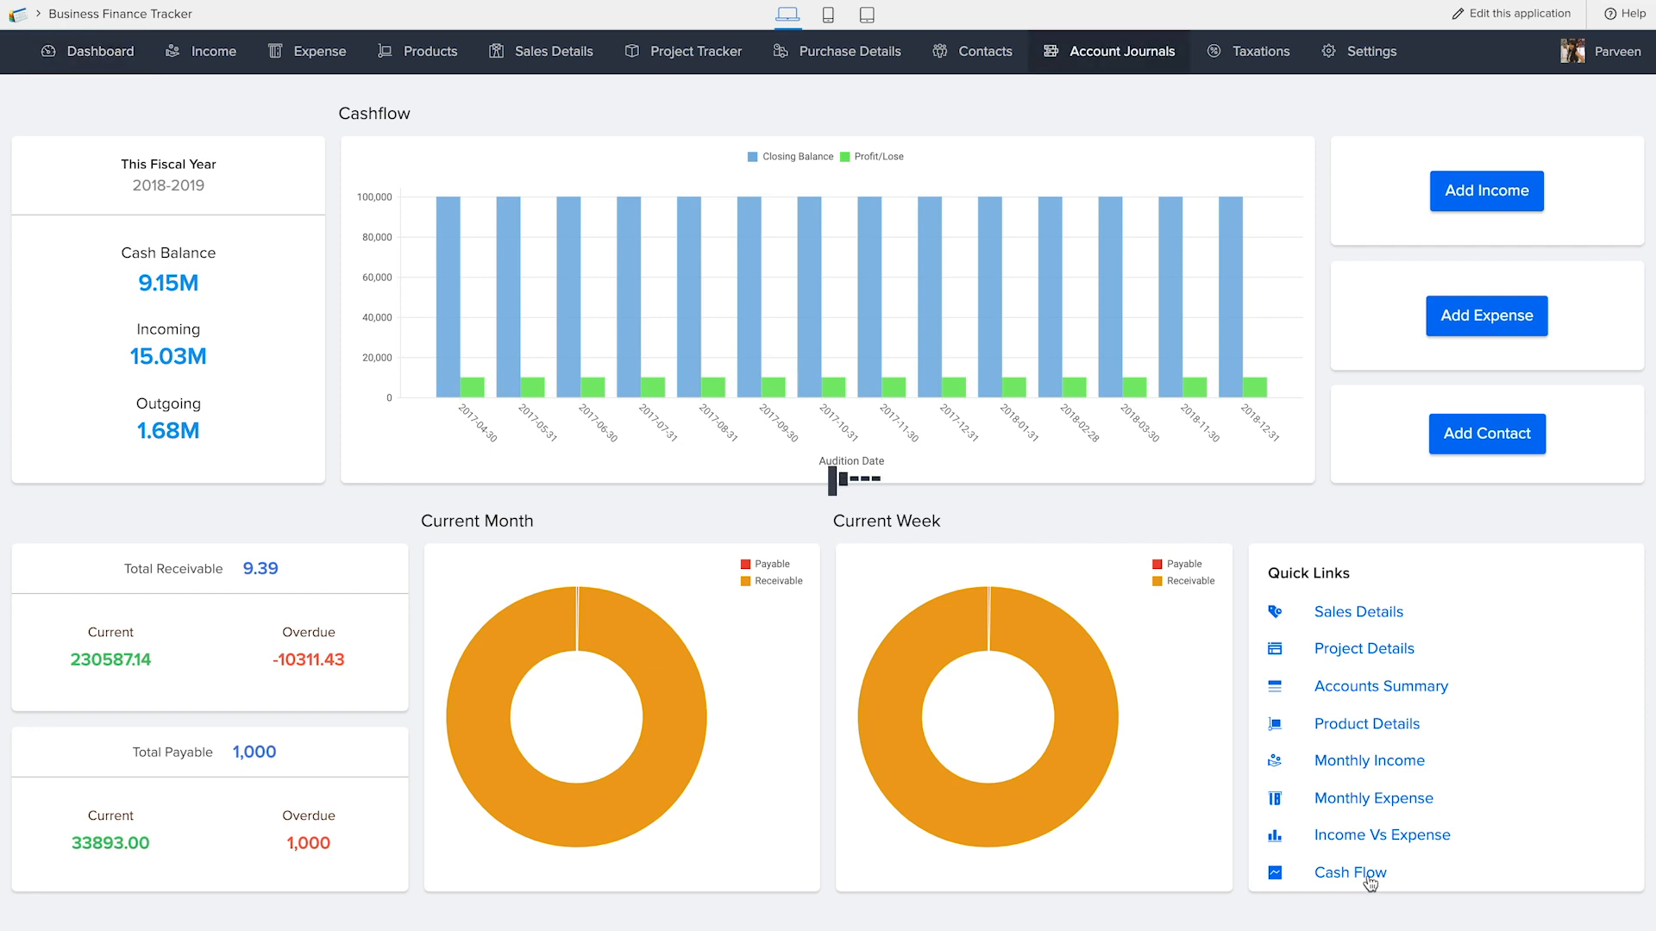
click(100, 51)
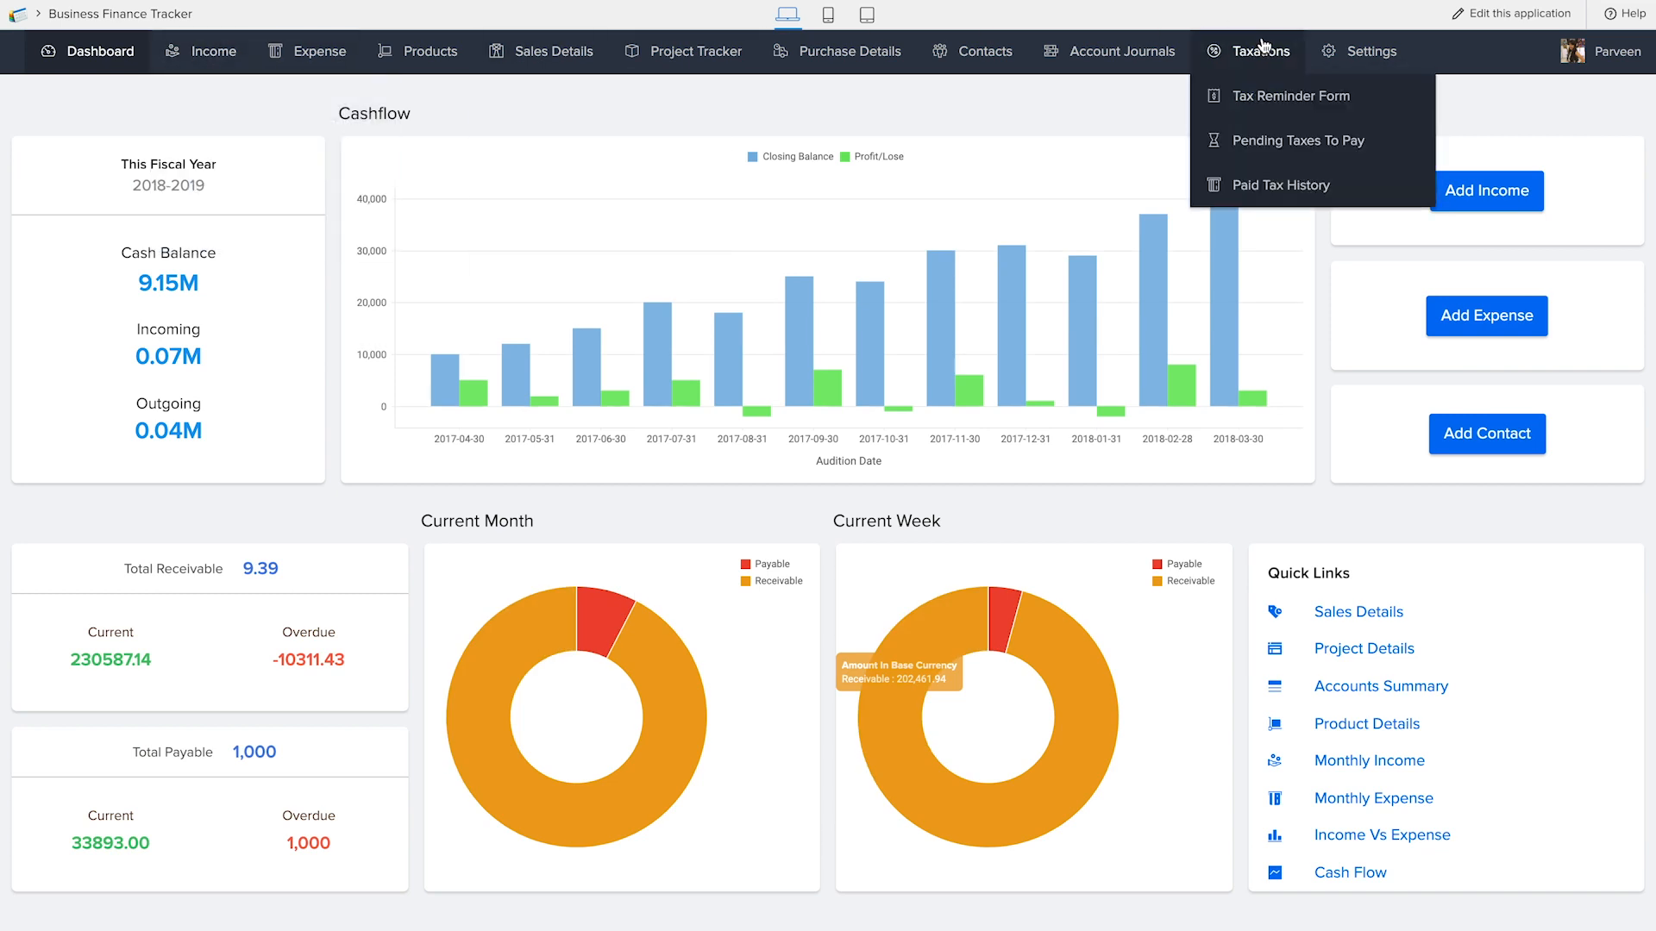
View the Incomes By Sales and Incomes By Projects reports, and open the Add Product form
mouse_move(223, 45)
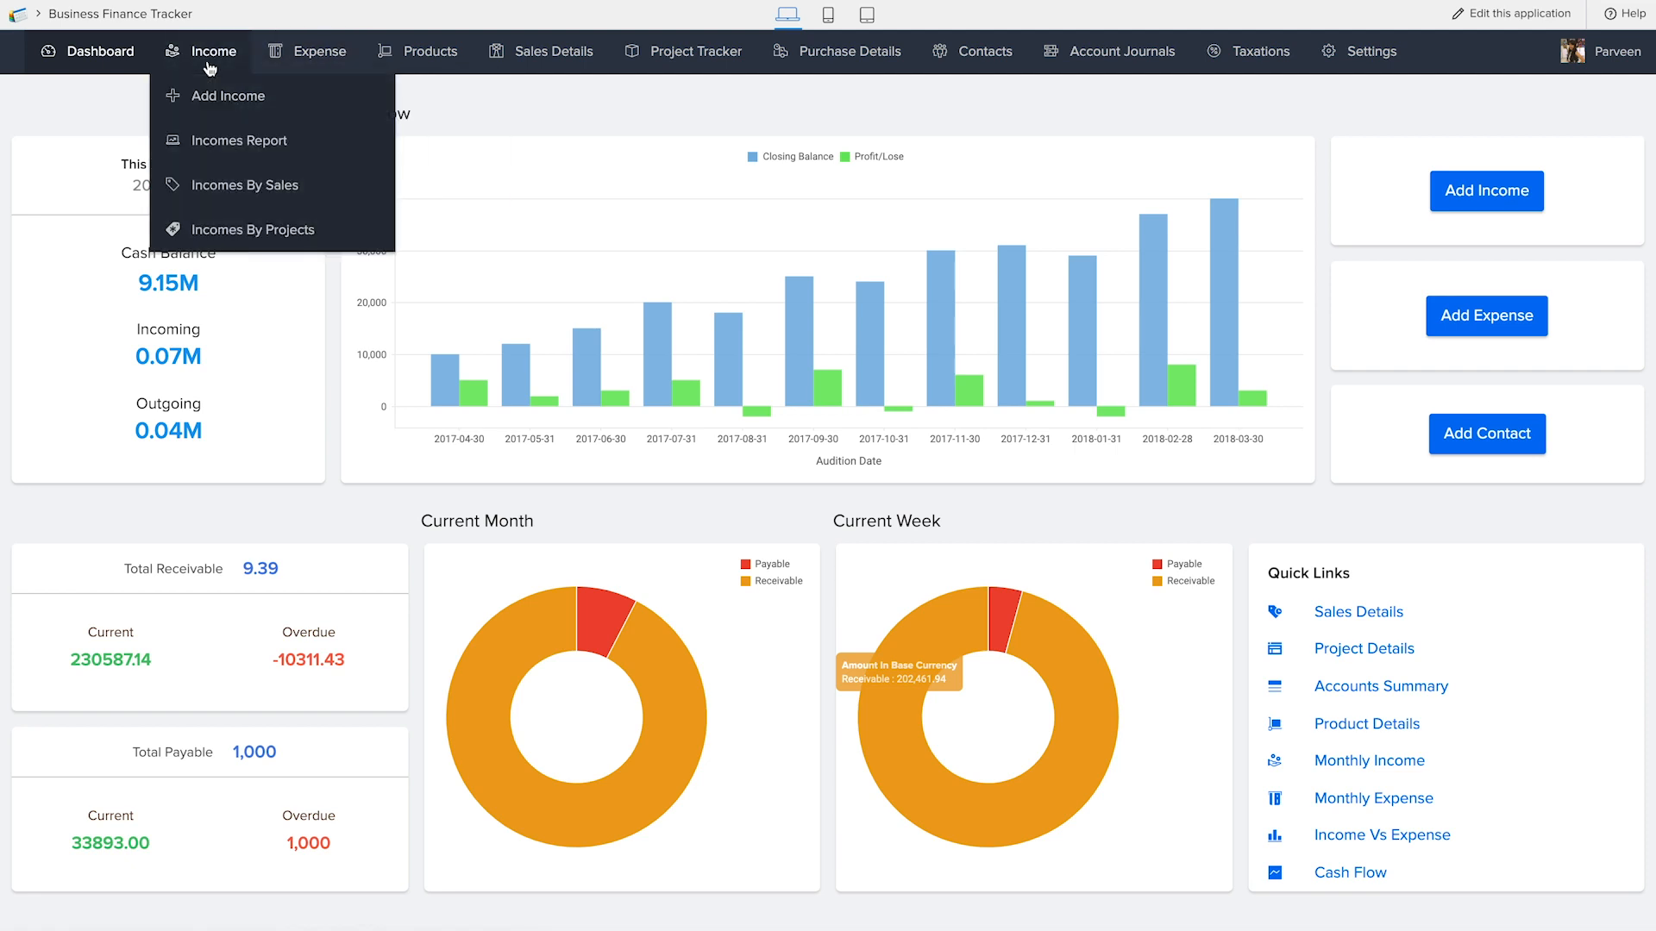
click(223, 187)
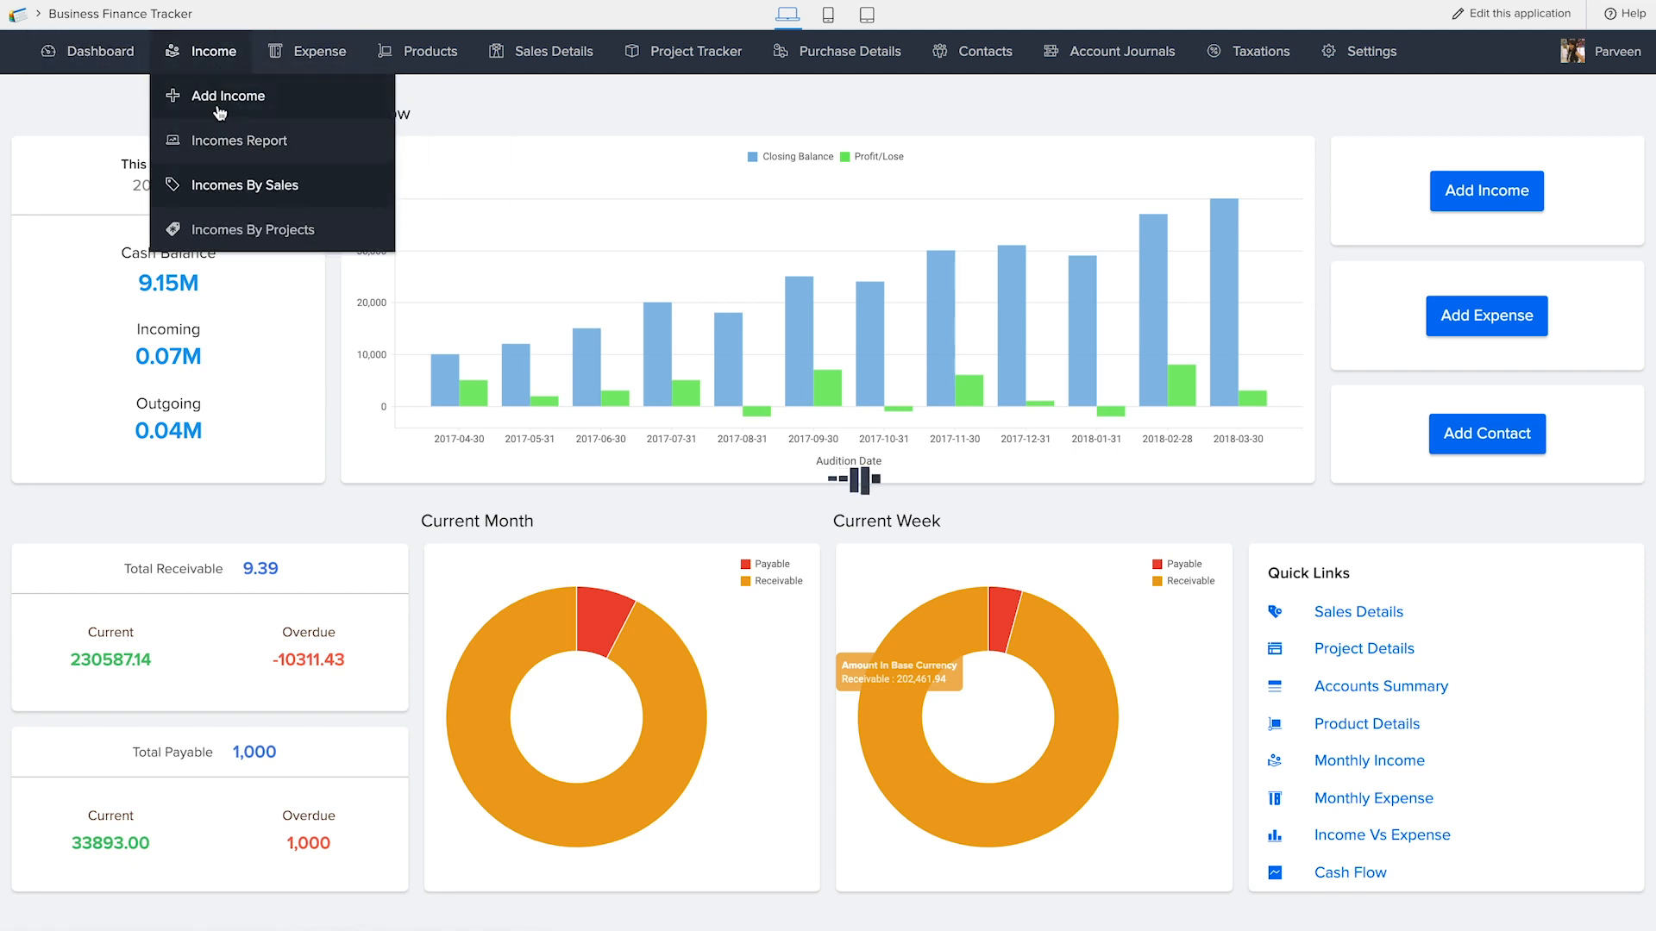
click(240, 244)
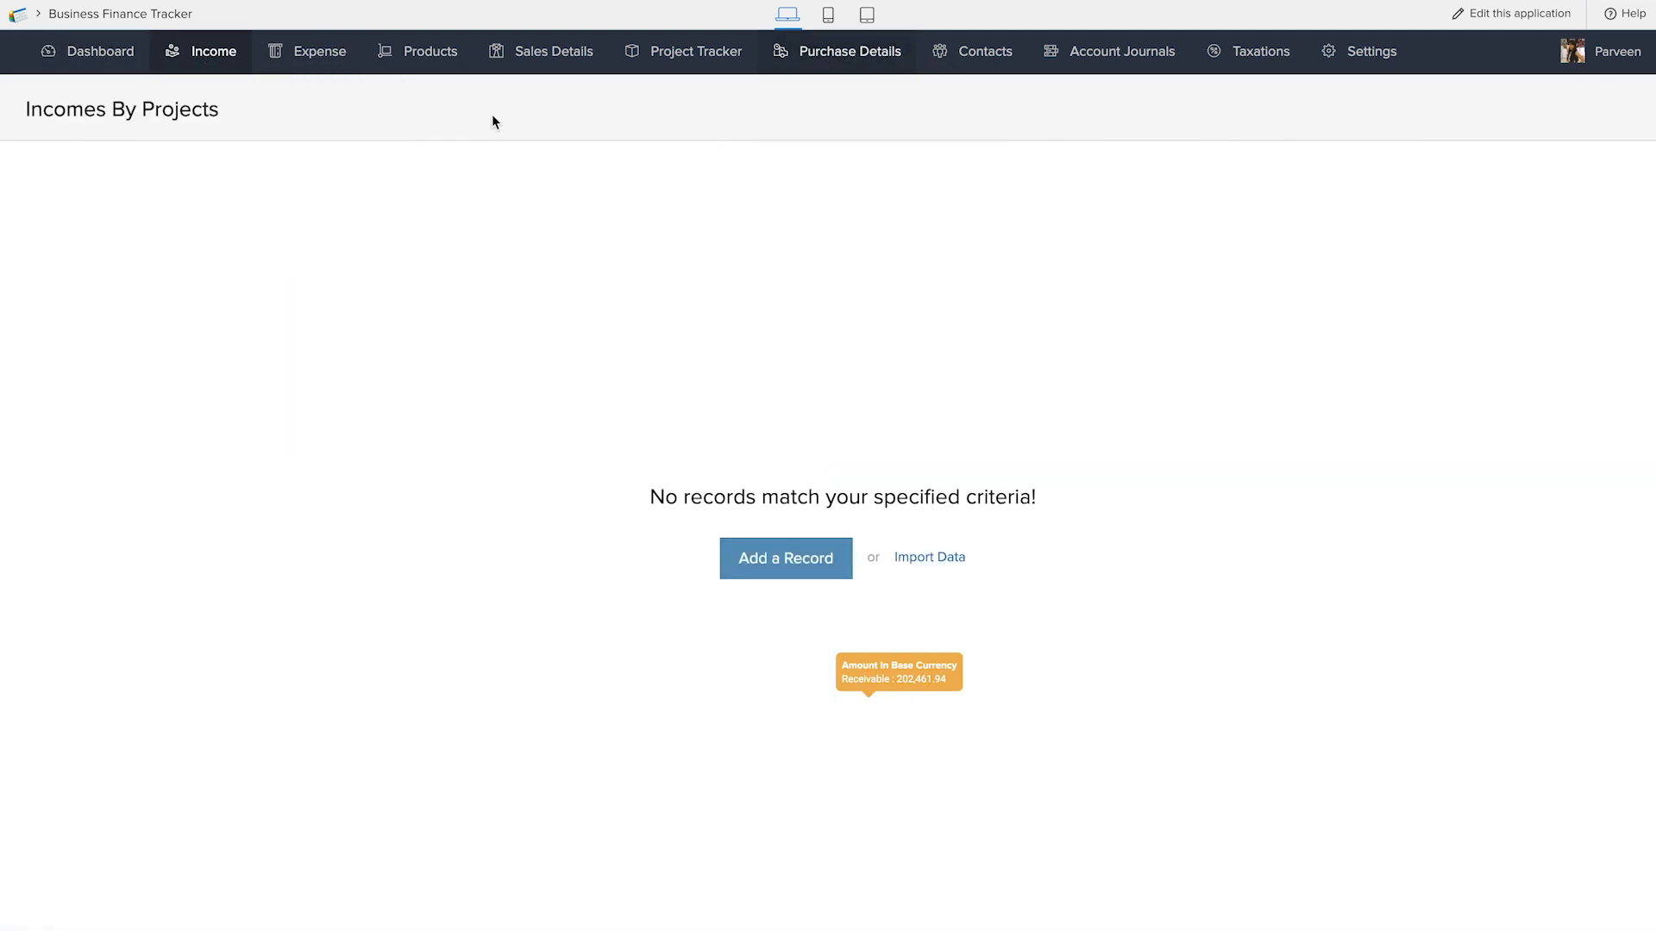
mouse_move(430, 48)
click(432, 99)
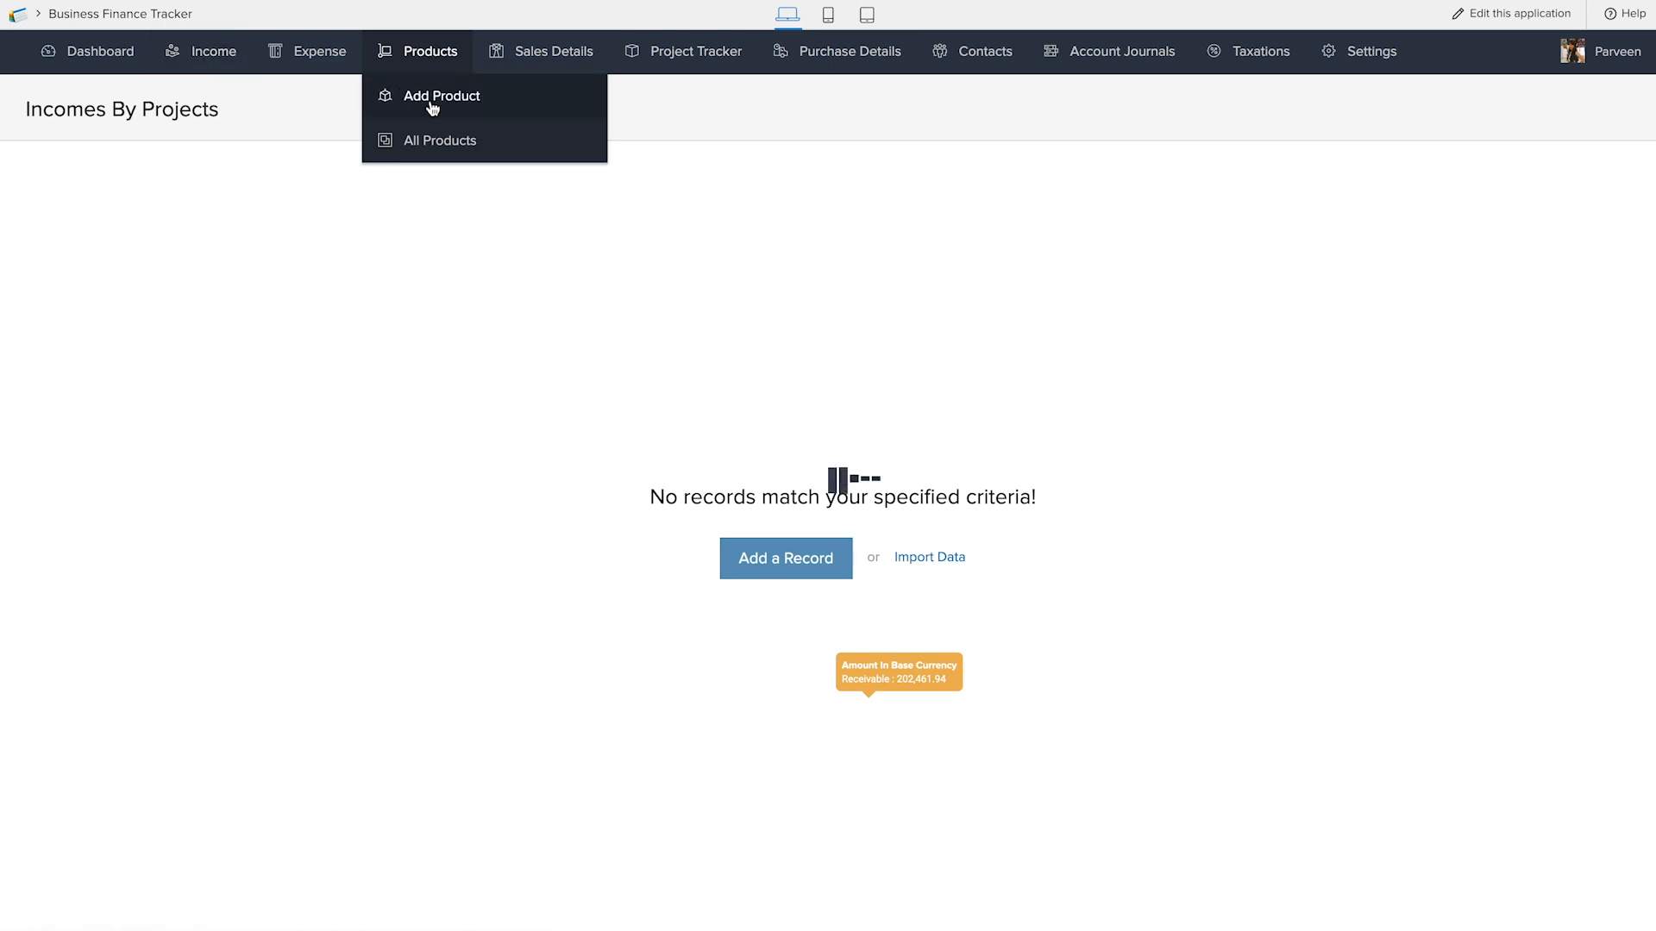
Open the Add Project form in the Project Tracker and review its project details, Project Expenses and payment fields
mouse_move(563, 52)
mouse_move(677, 53)
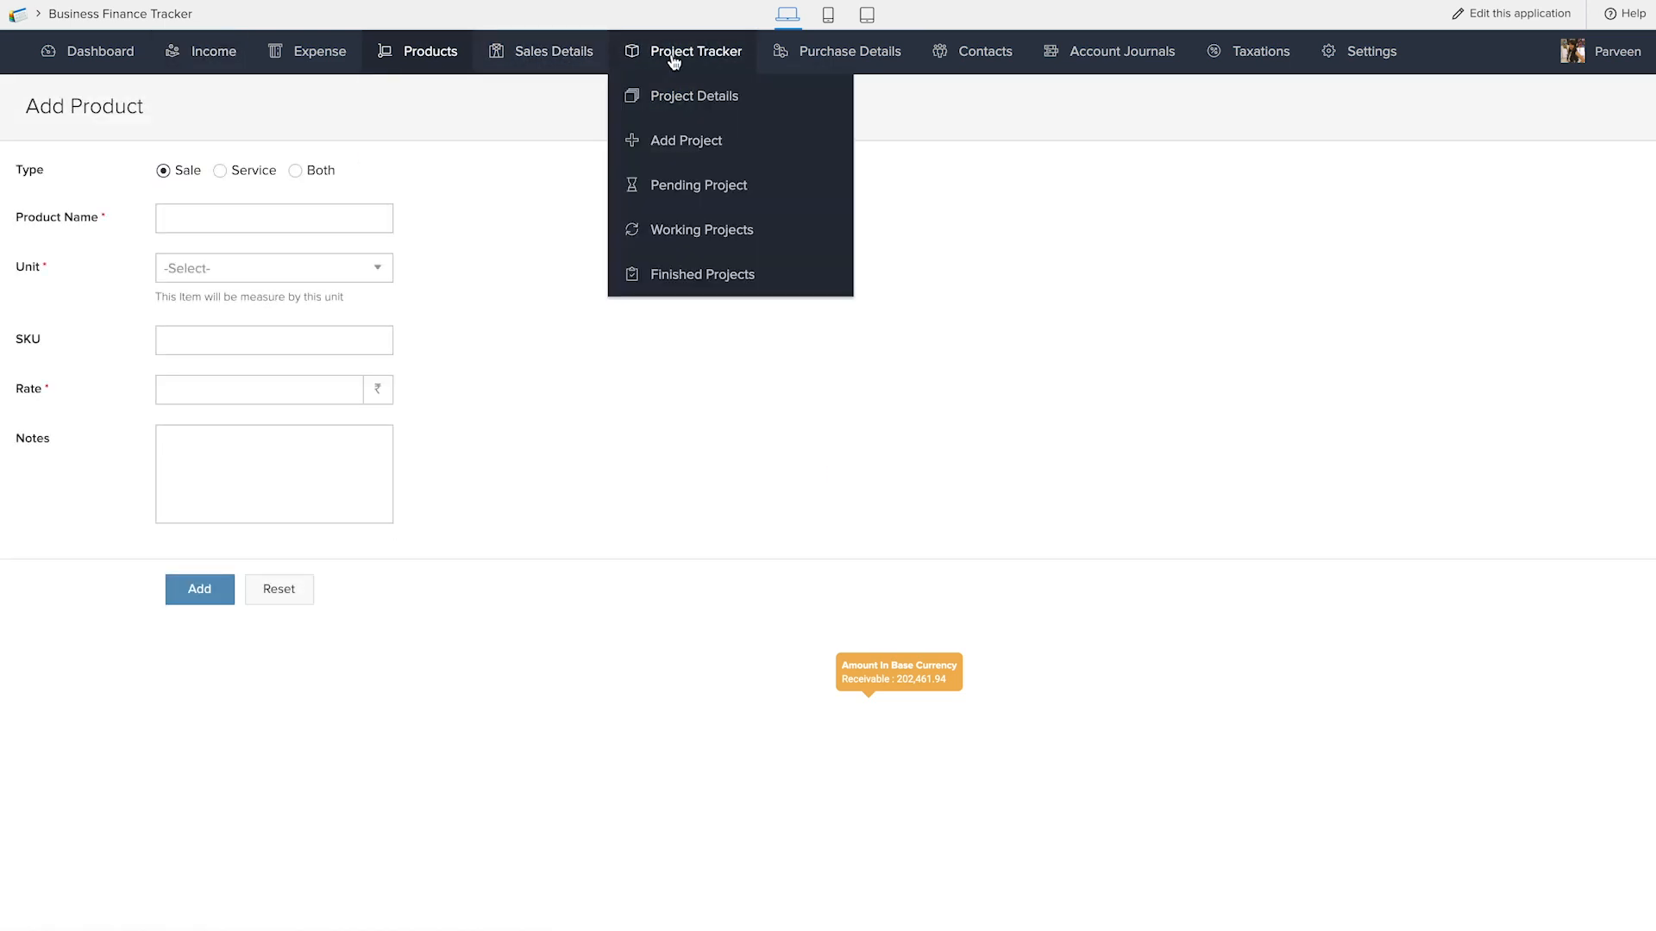
click(679, 140)
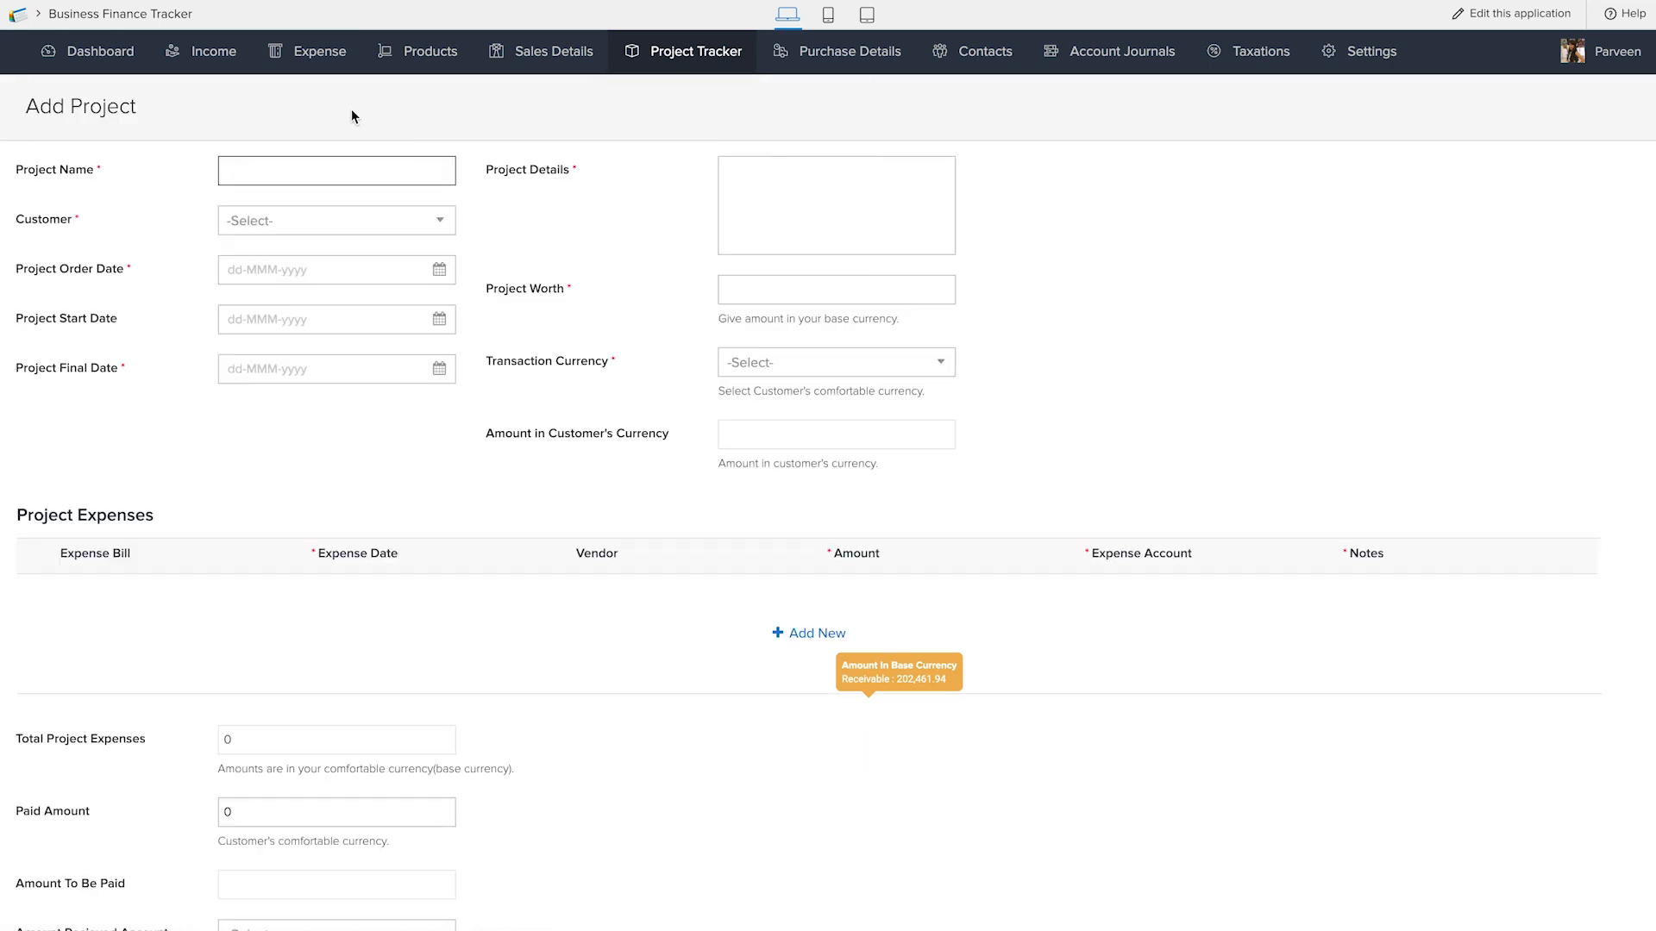
scroll(324, 488, down, 1)
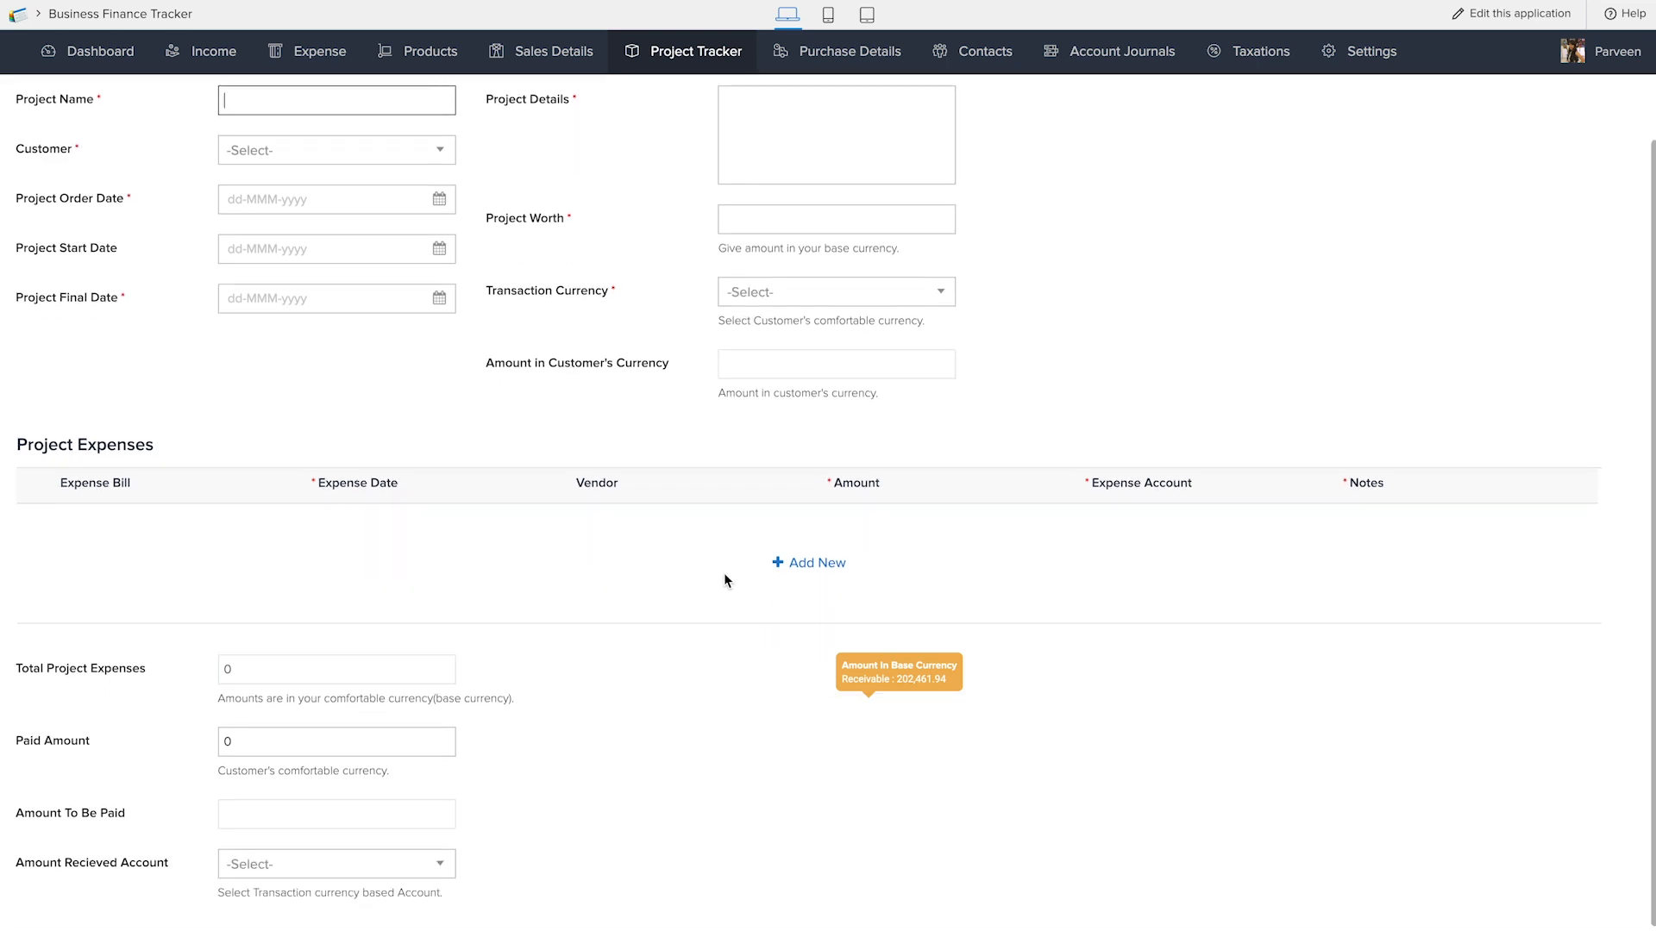
scroll(646, 495, up, 1)
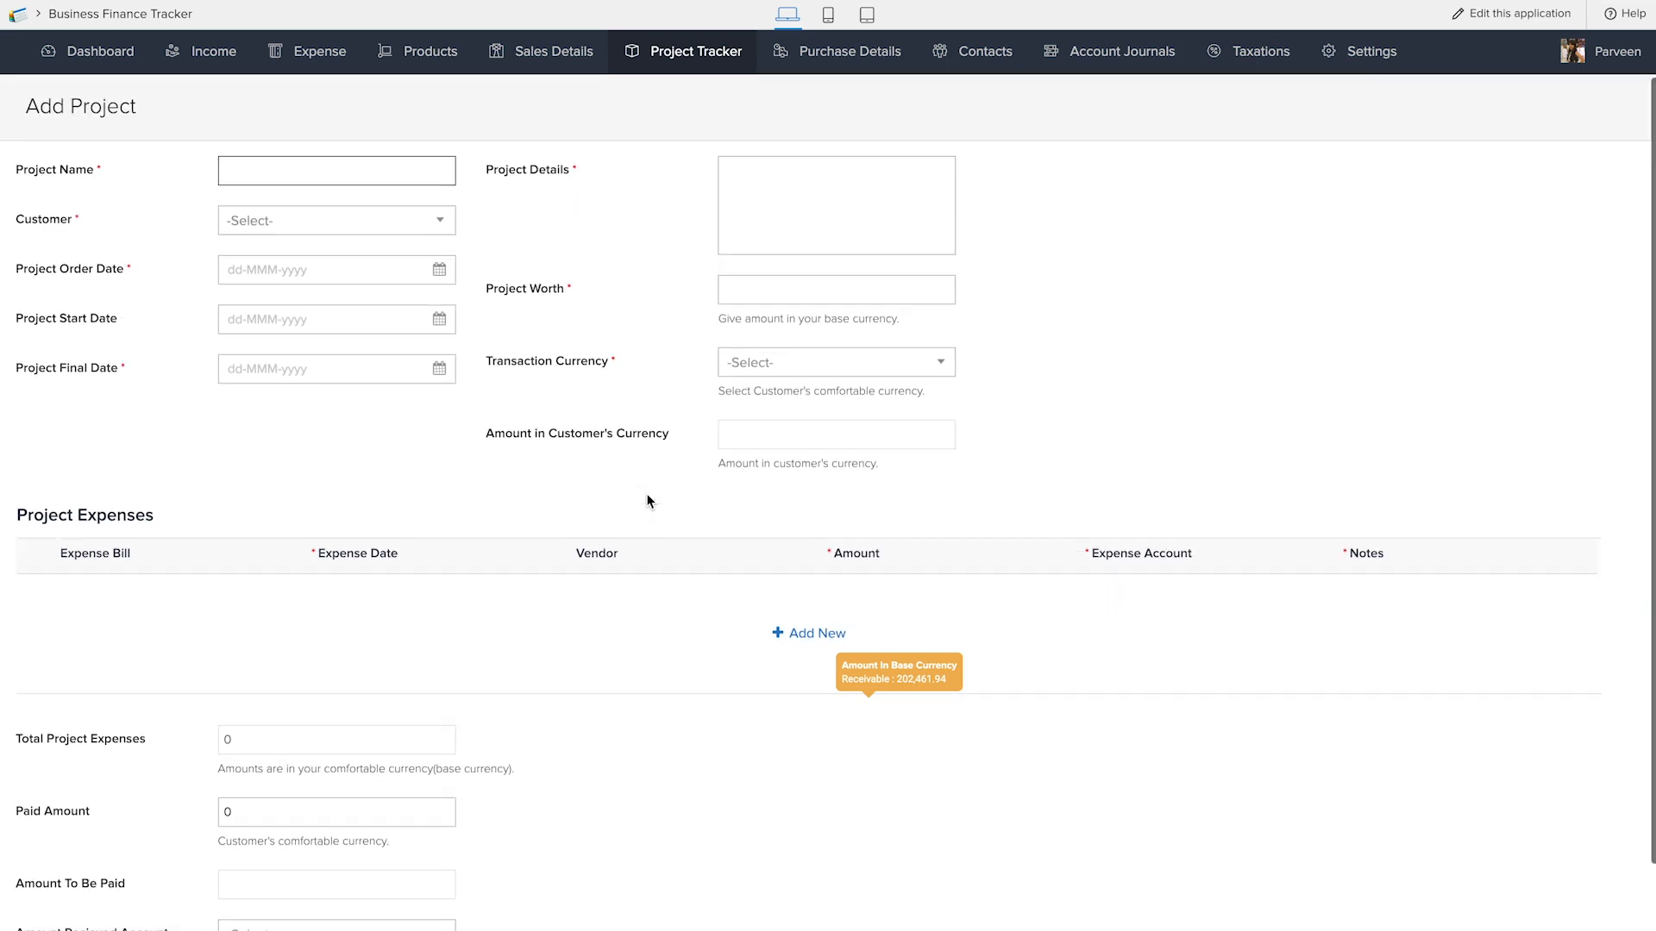
scroll(783, 619, down, 2)
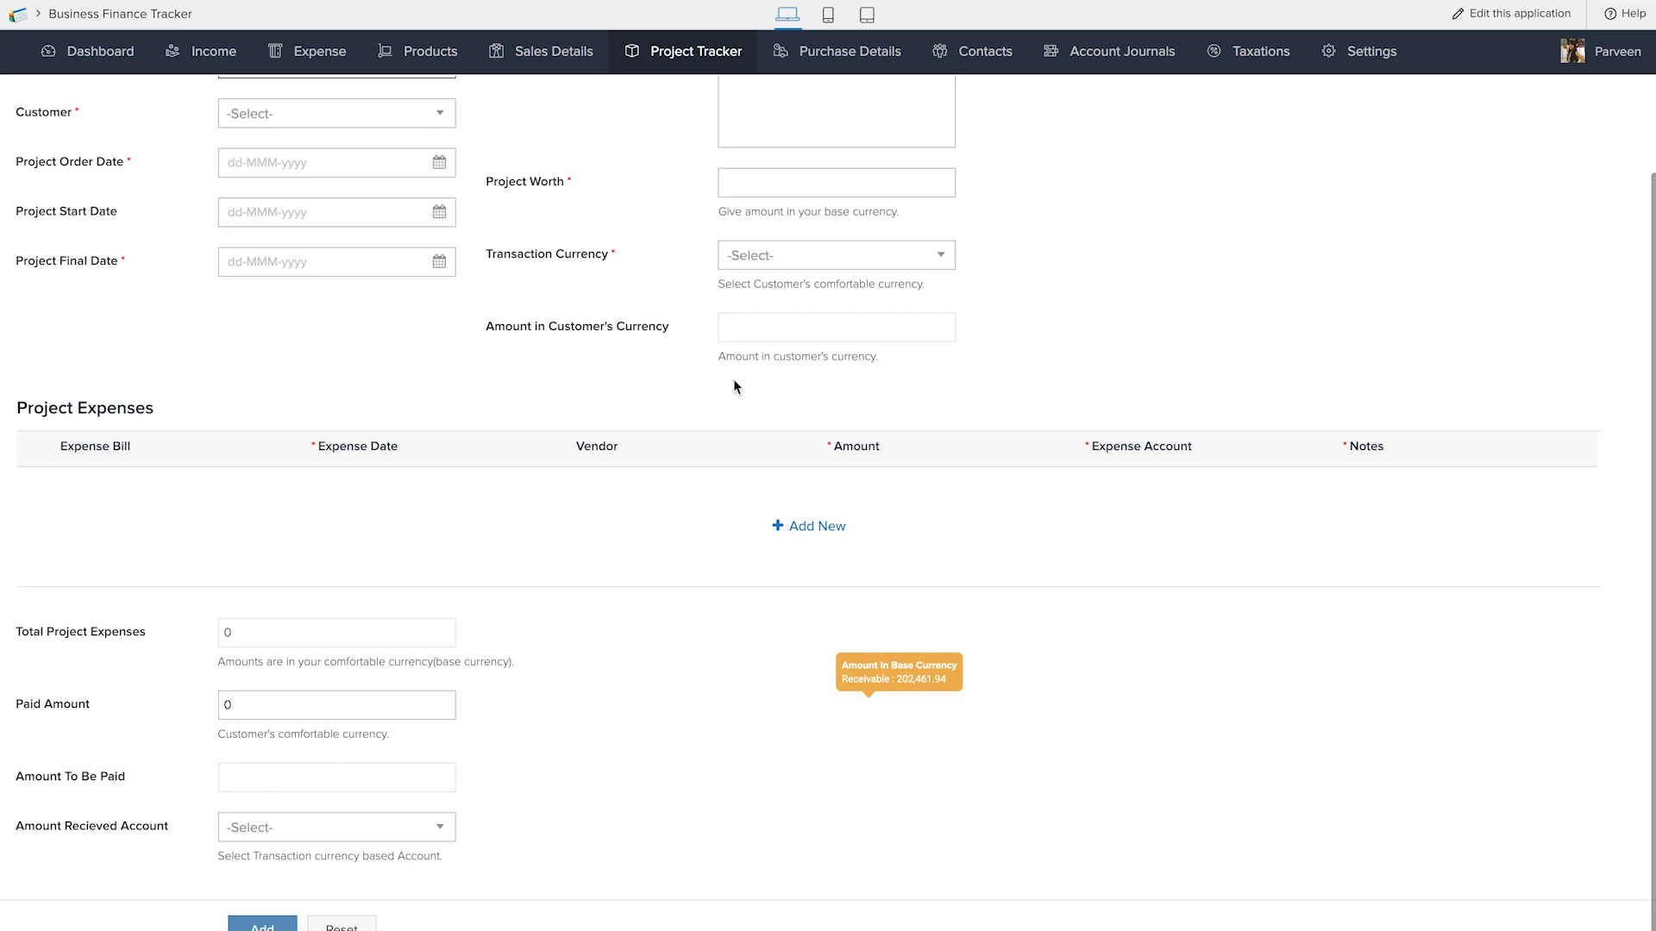
View the Account Summary and Monthly Cash Flow reports in the Account Journals section
mouse_move(716, 57)
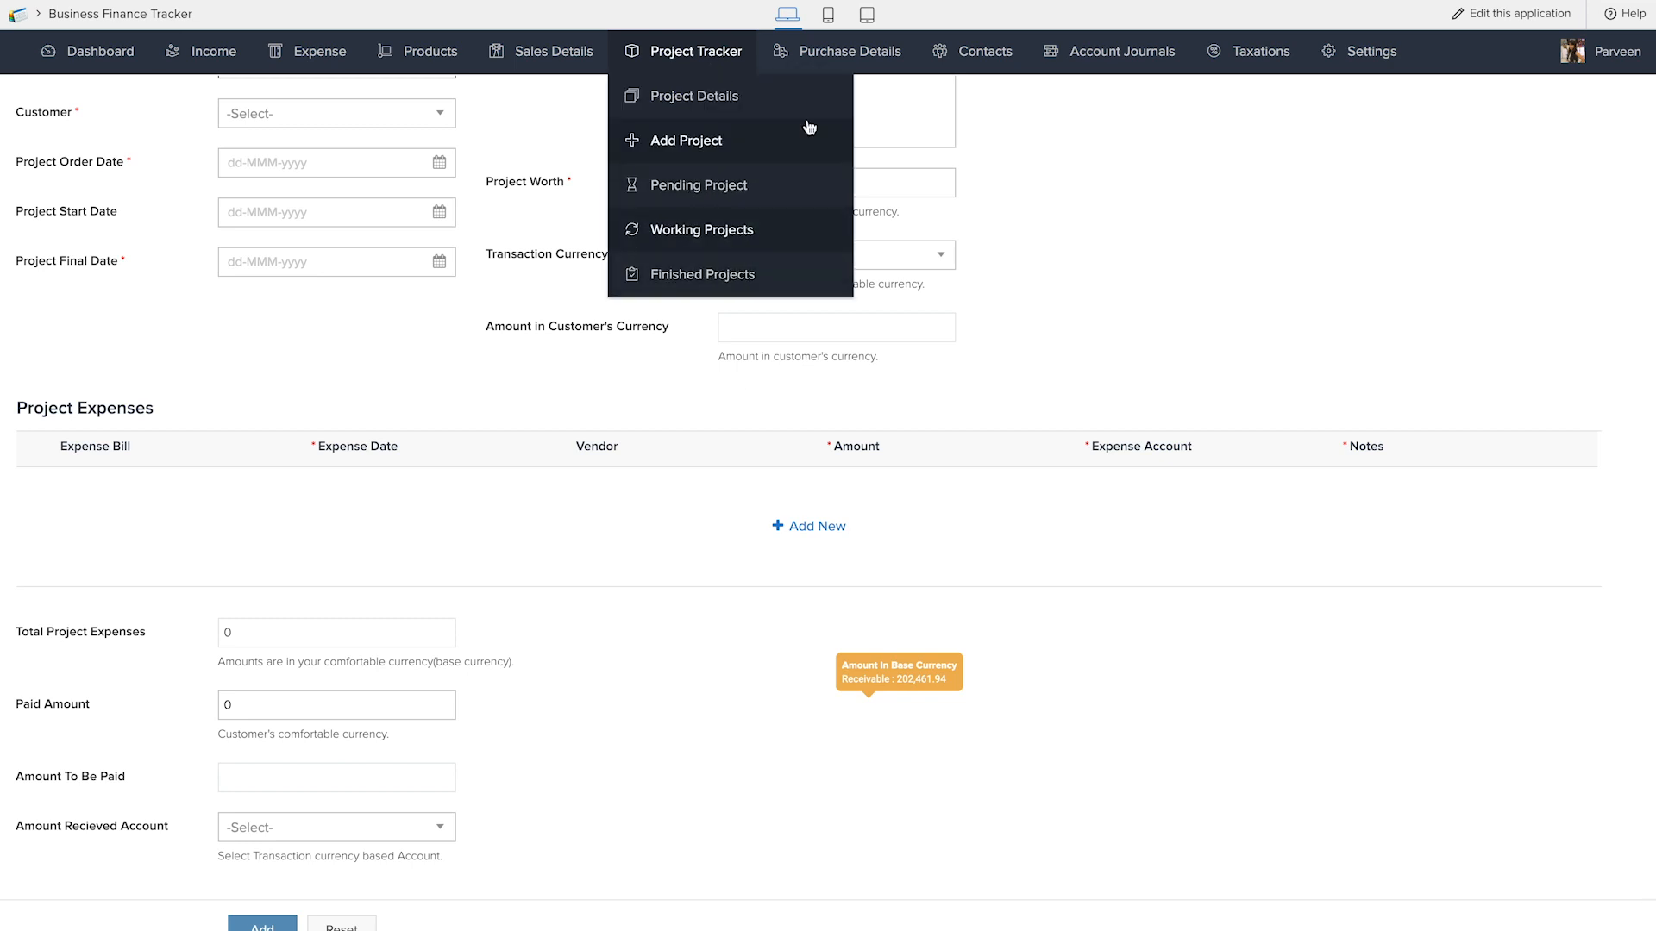
mouse_move(849, 69)
mouse_move(1014, 63)
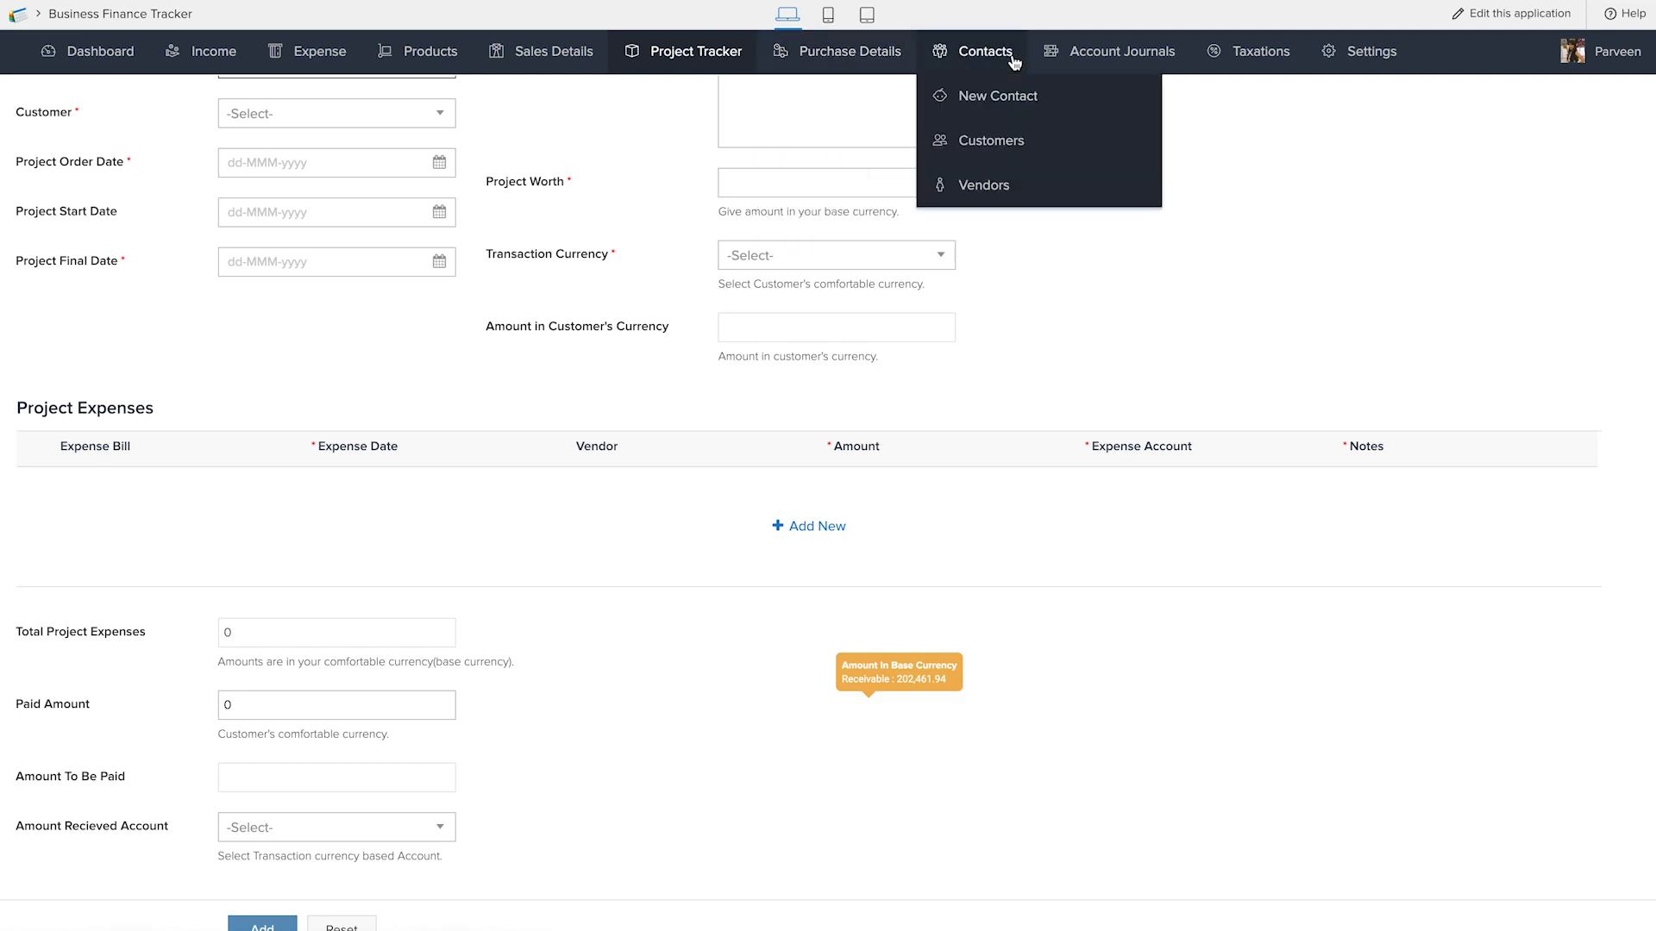
mouse_move(1123, 55)
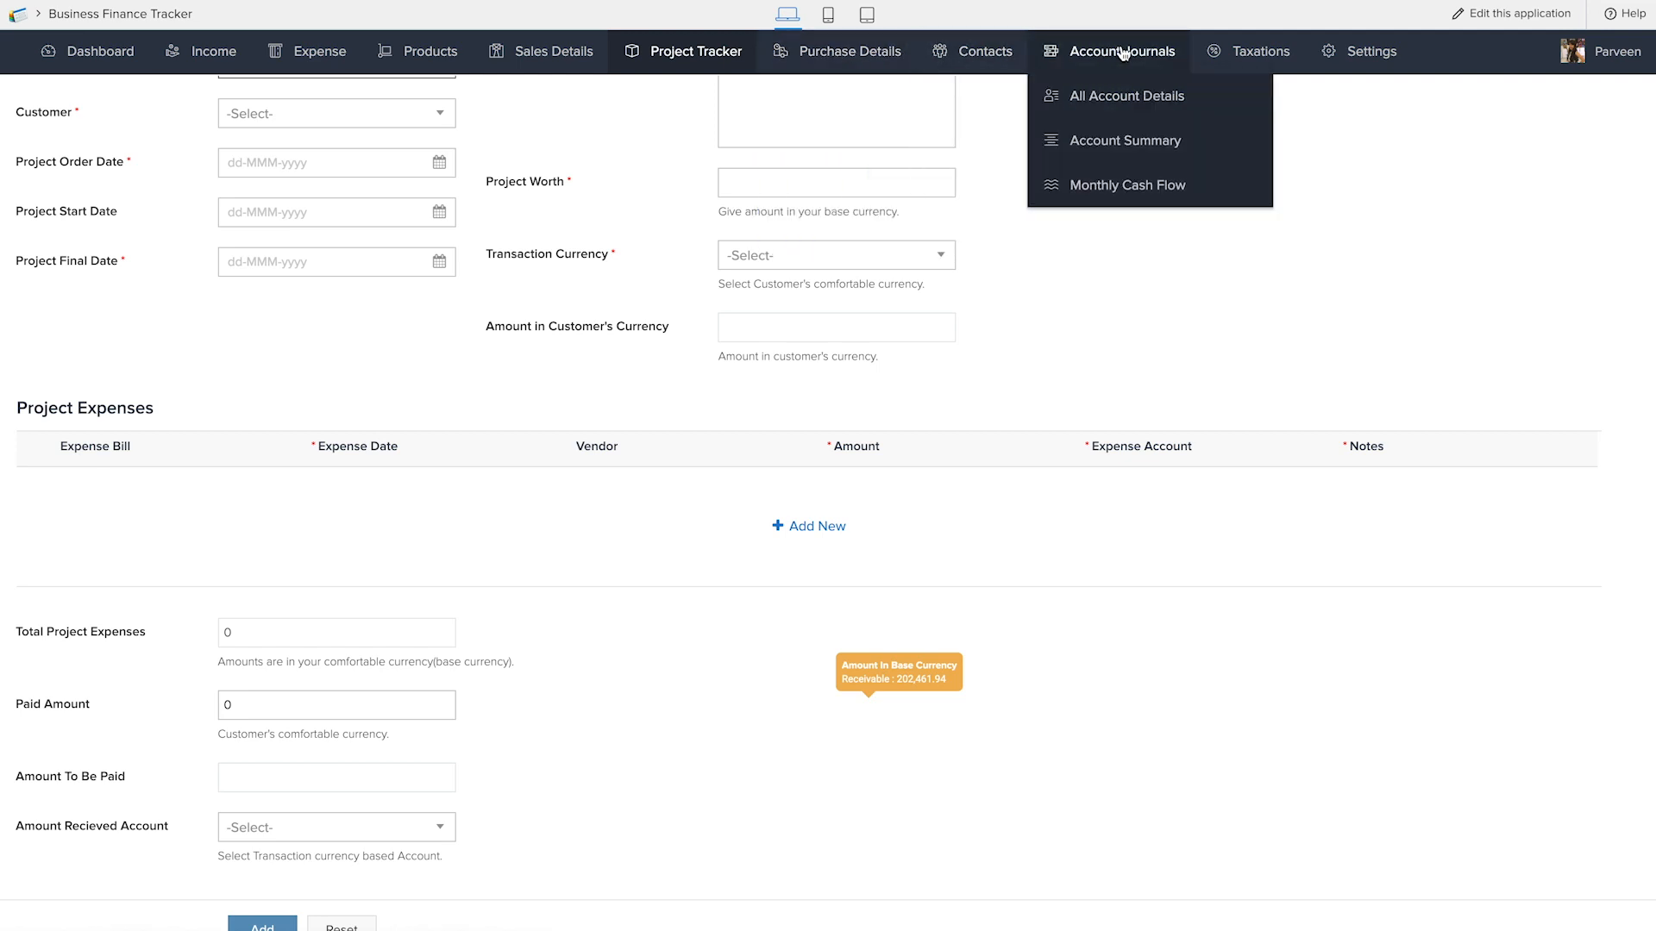
click(1125, 145)
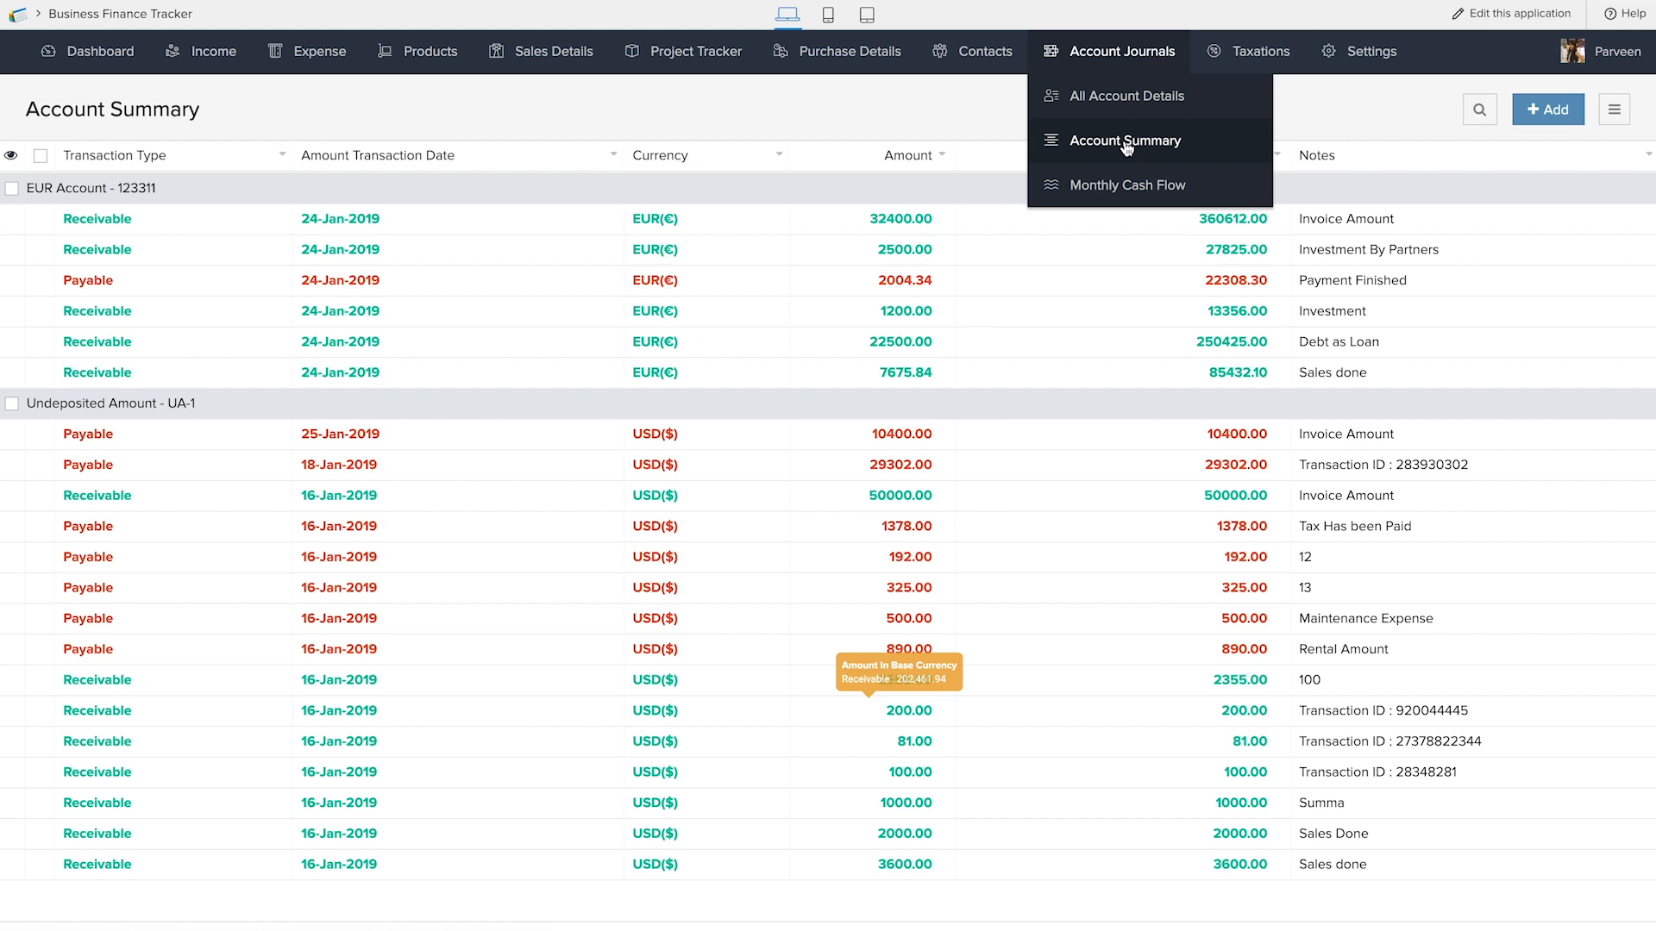
mouse_move(1117, 57)
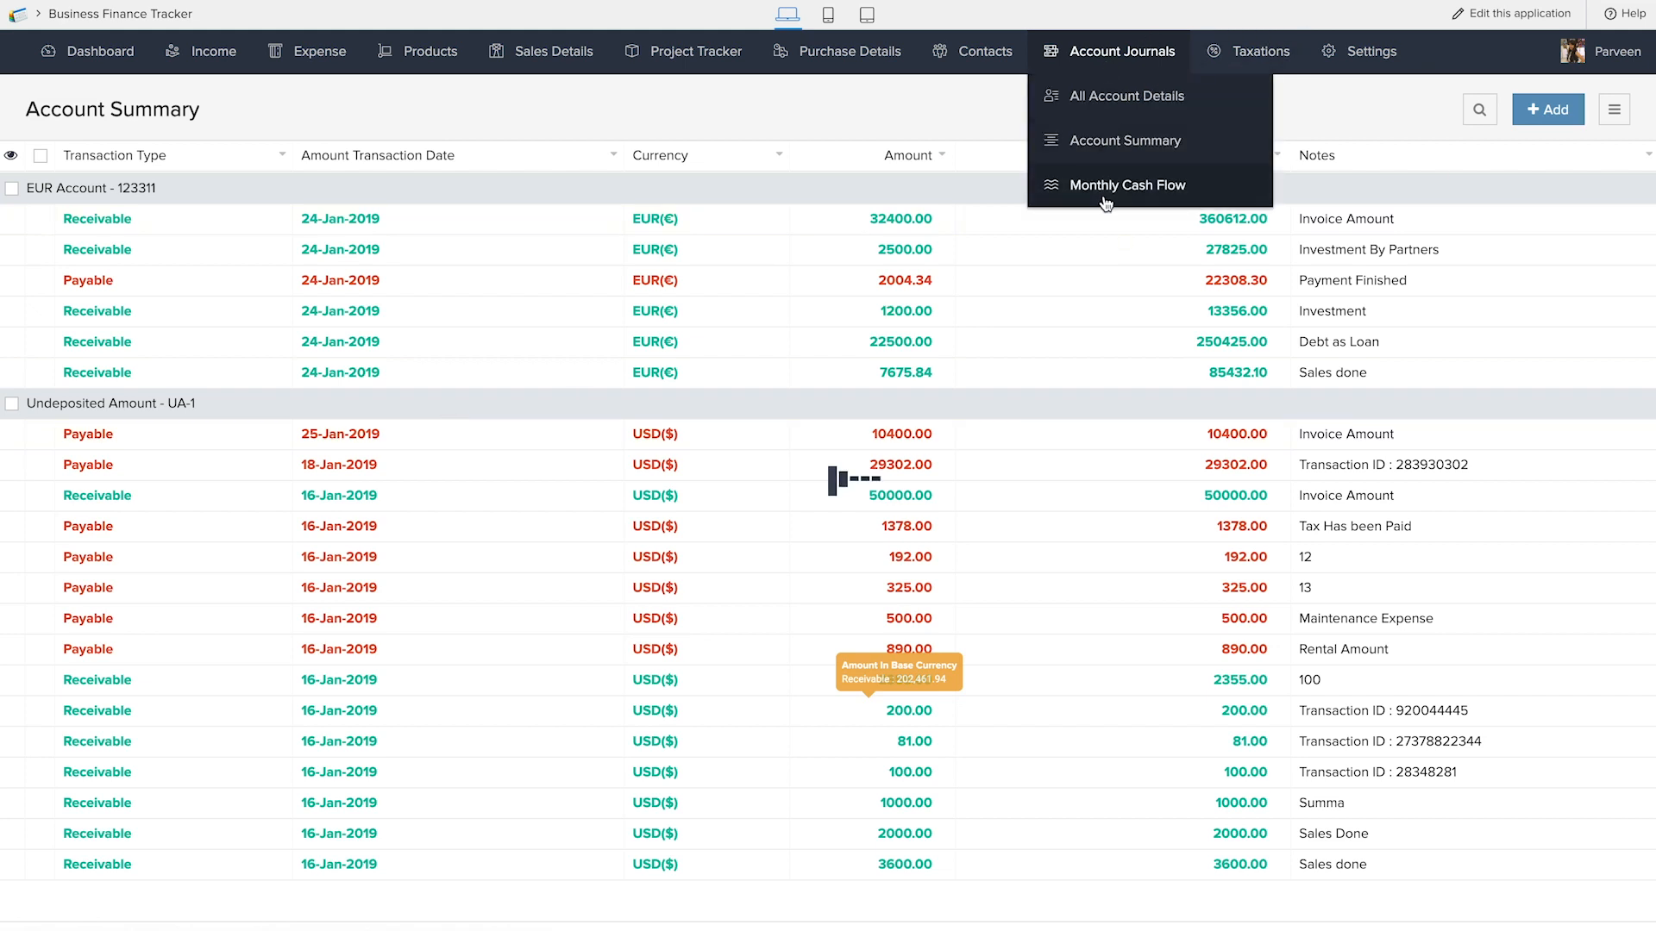
click(1107, 200)
View the Paid Tax History report under Taxations and the Fiscal Years Report under Settings
mouse_move(1283, 55)
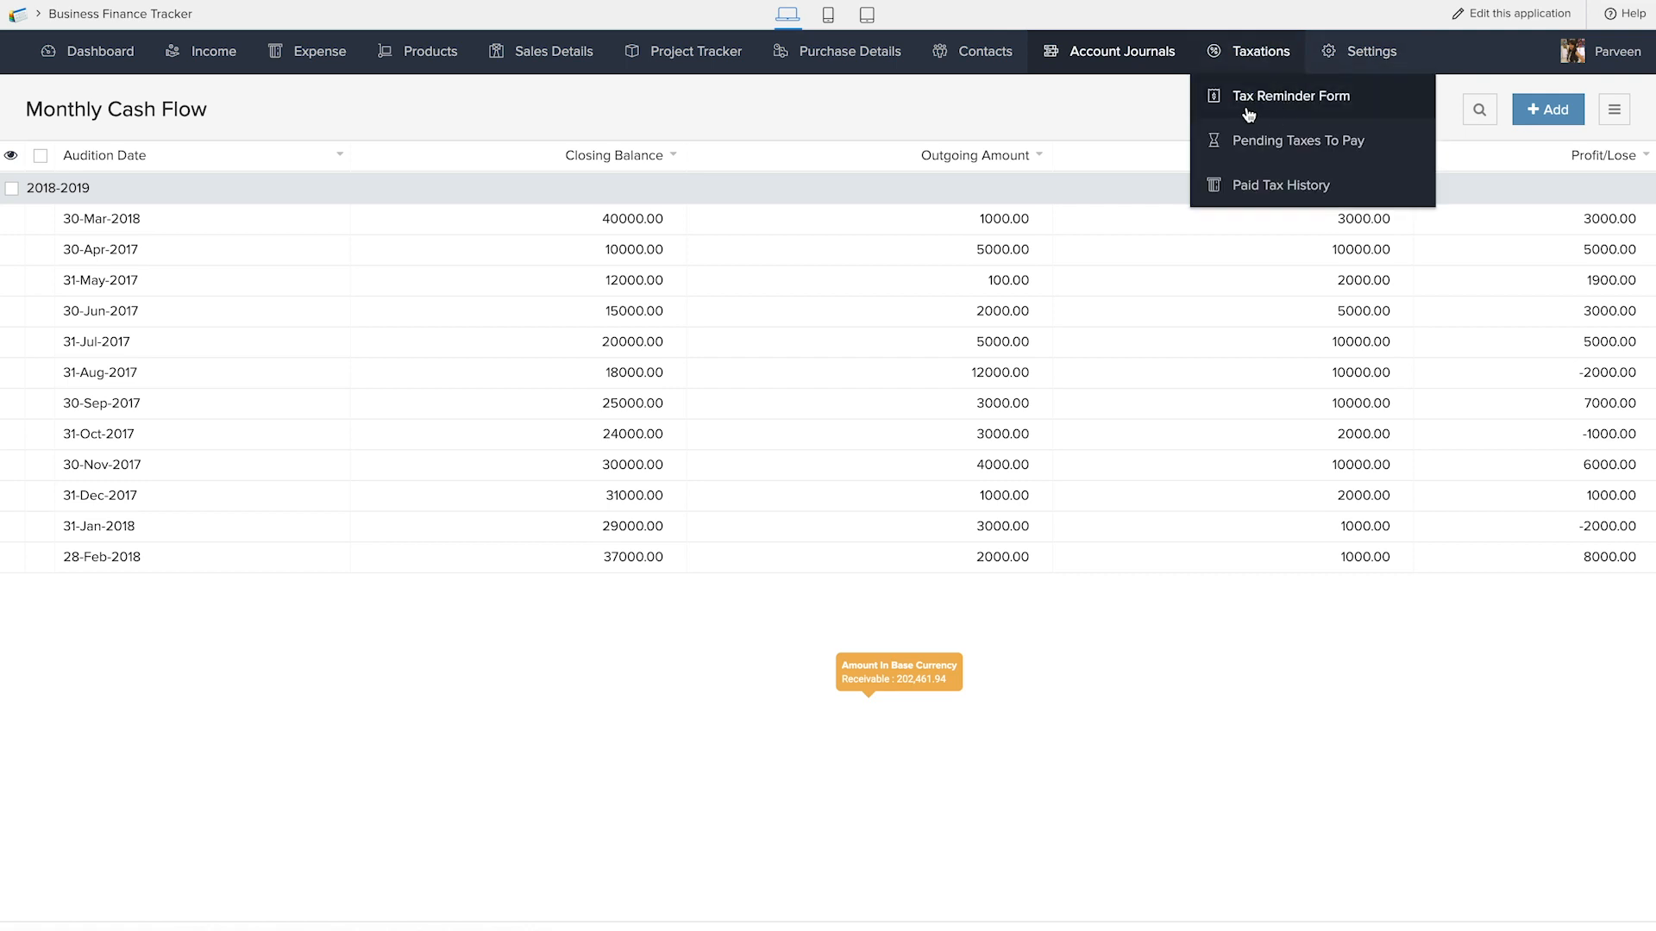
click(1289, 183)
click(1369, 51)
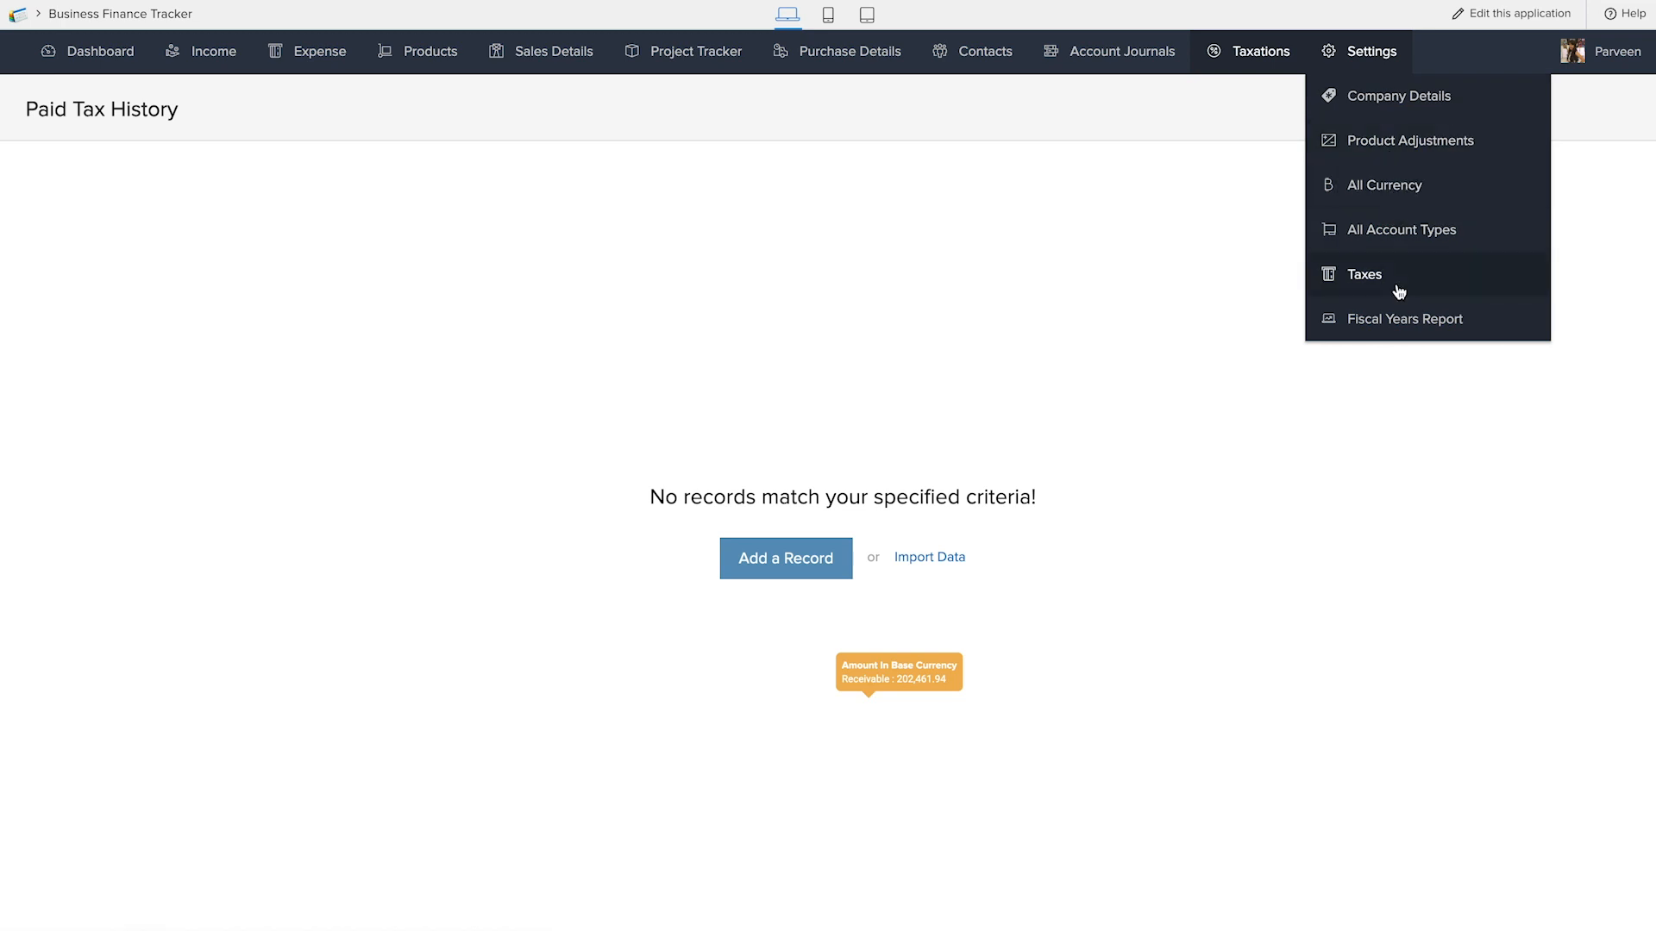
click(1398, 321)
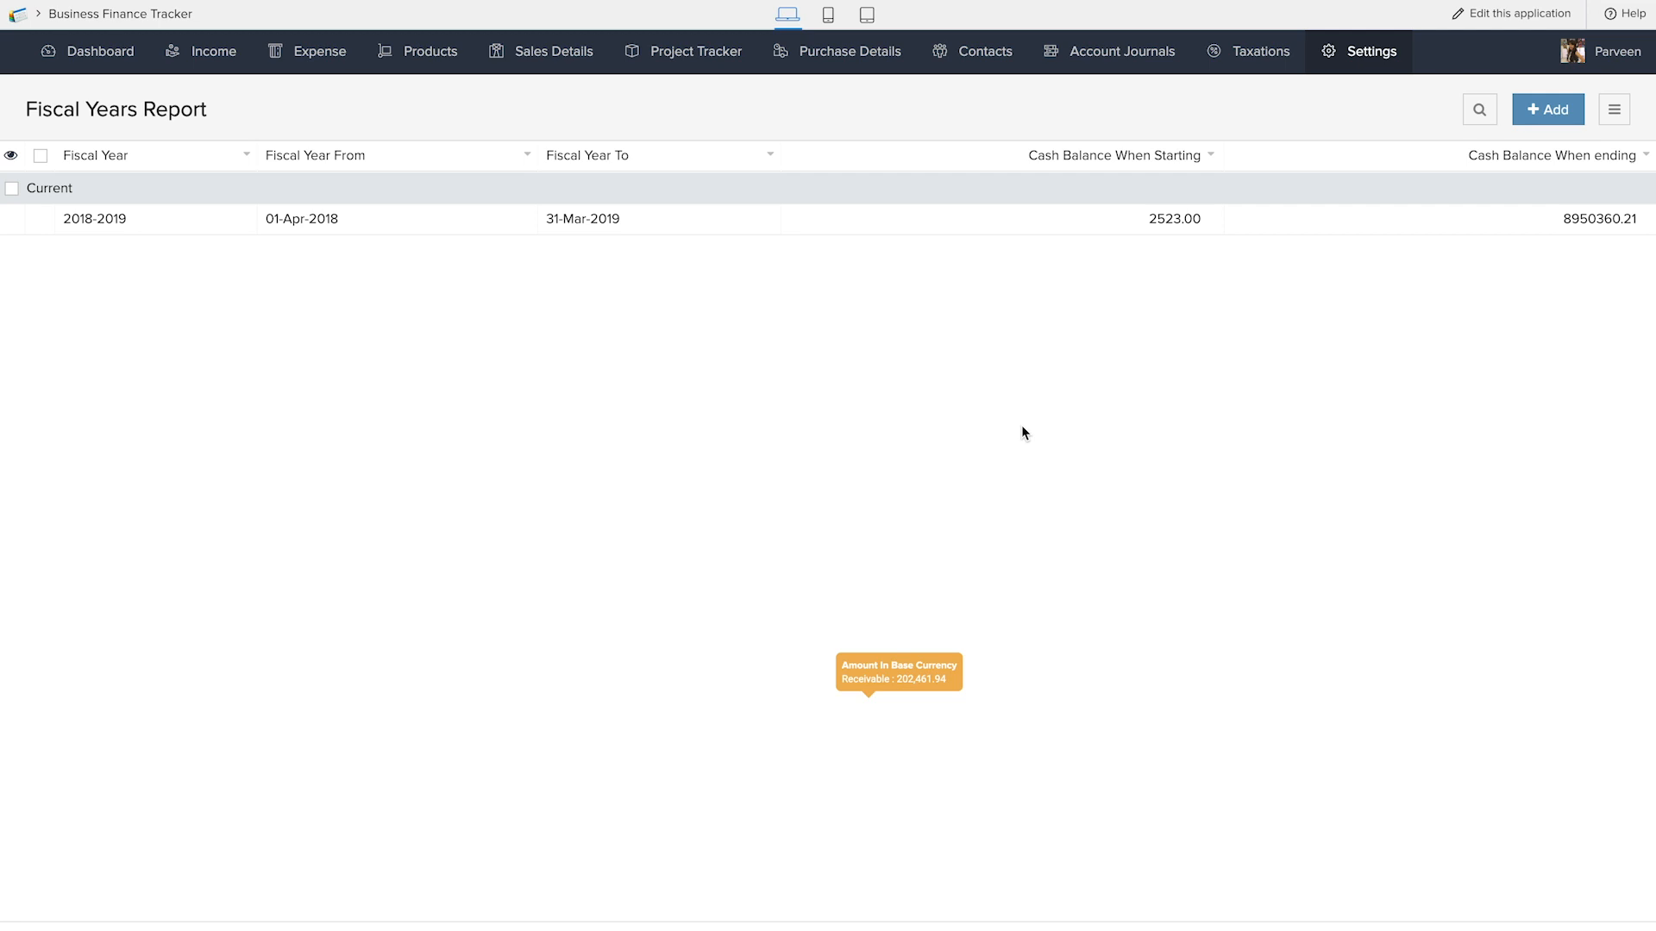
mouse_move(1122, 51)
click(1260, 91)
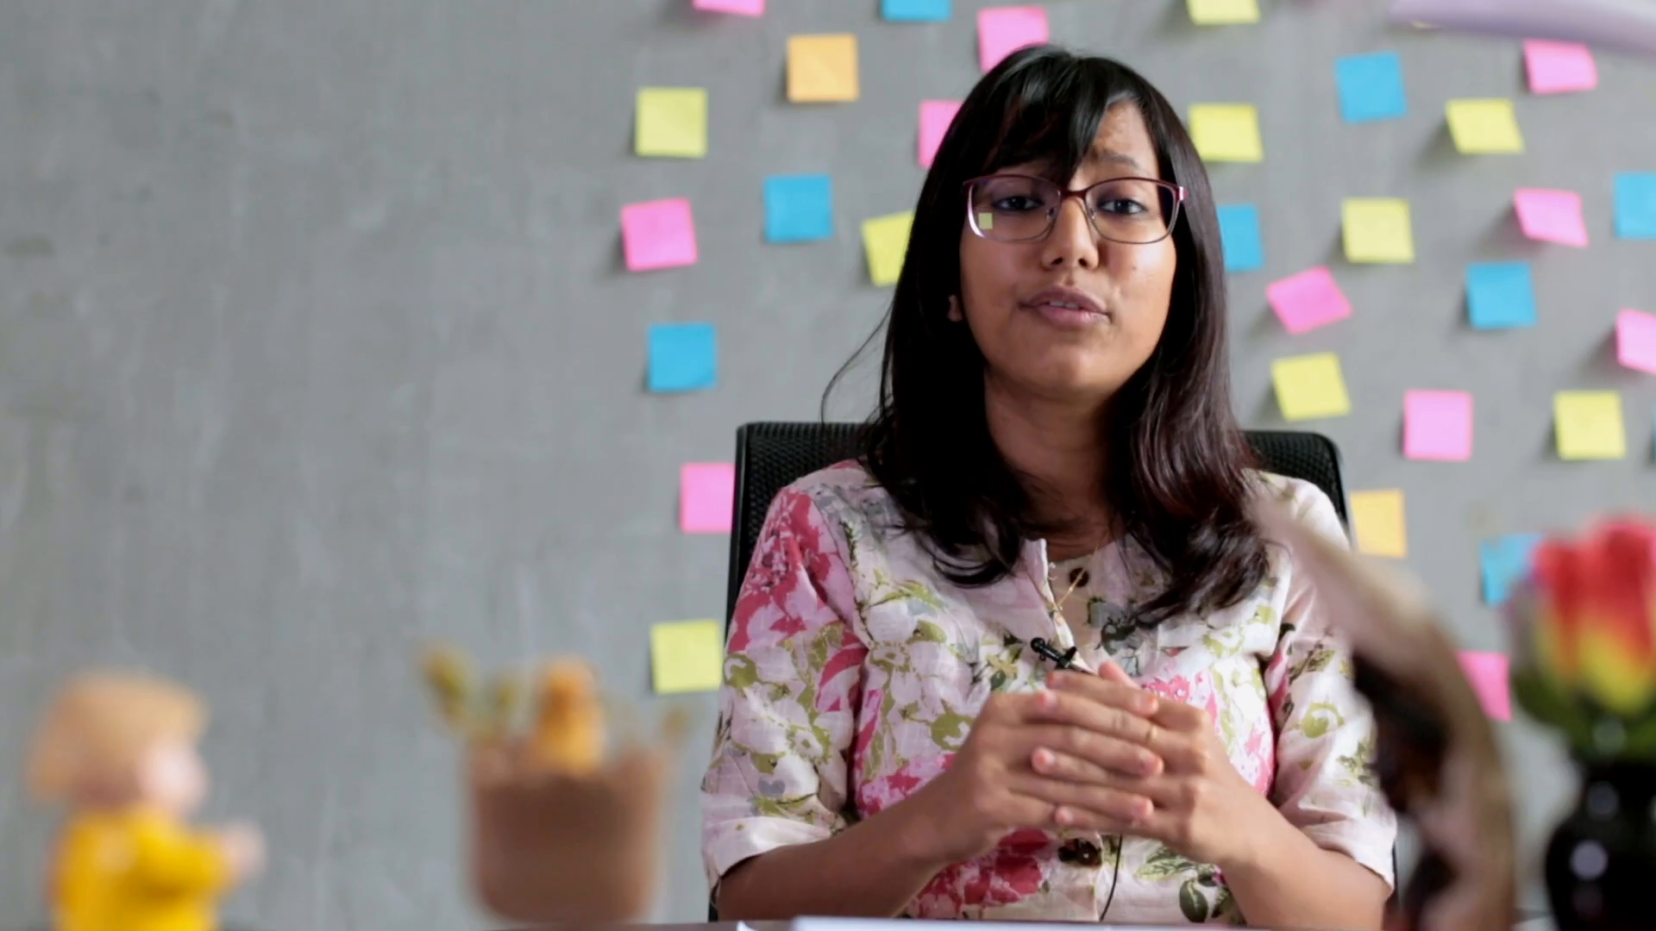